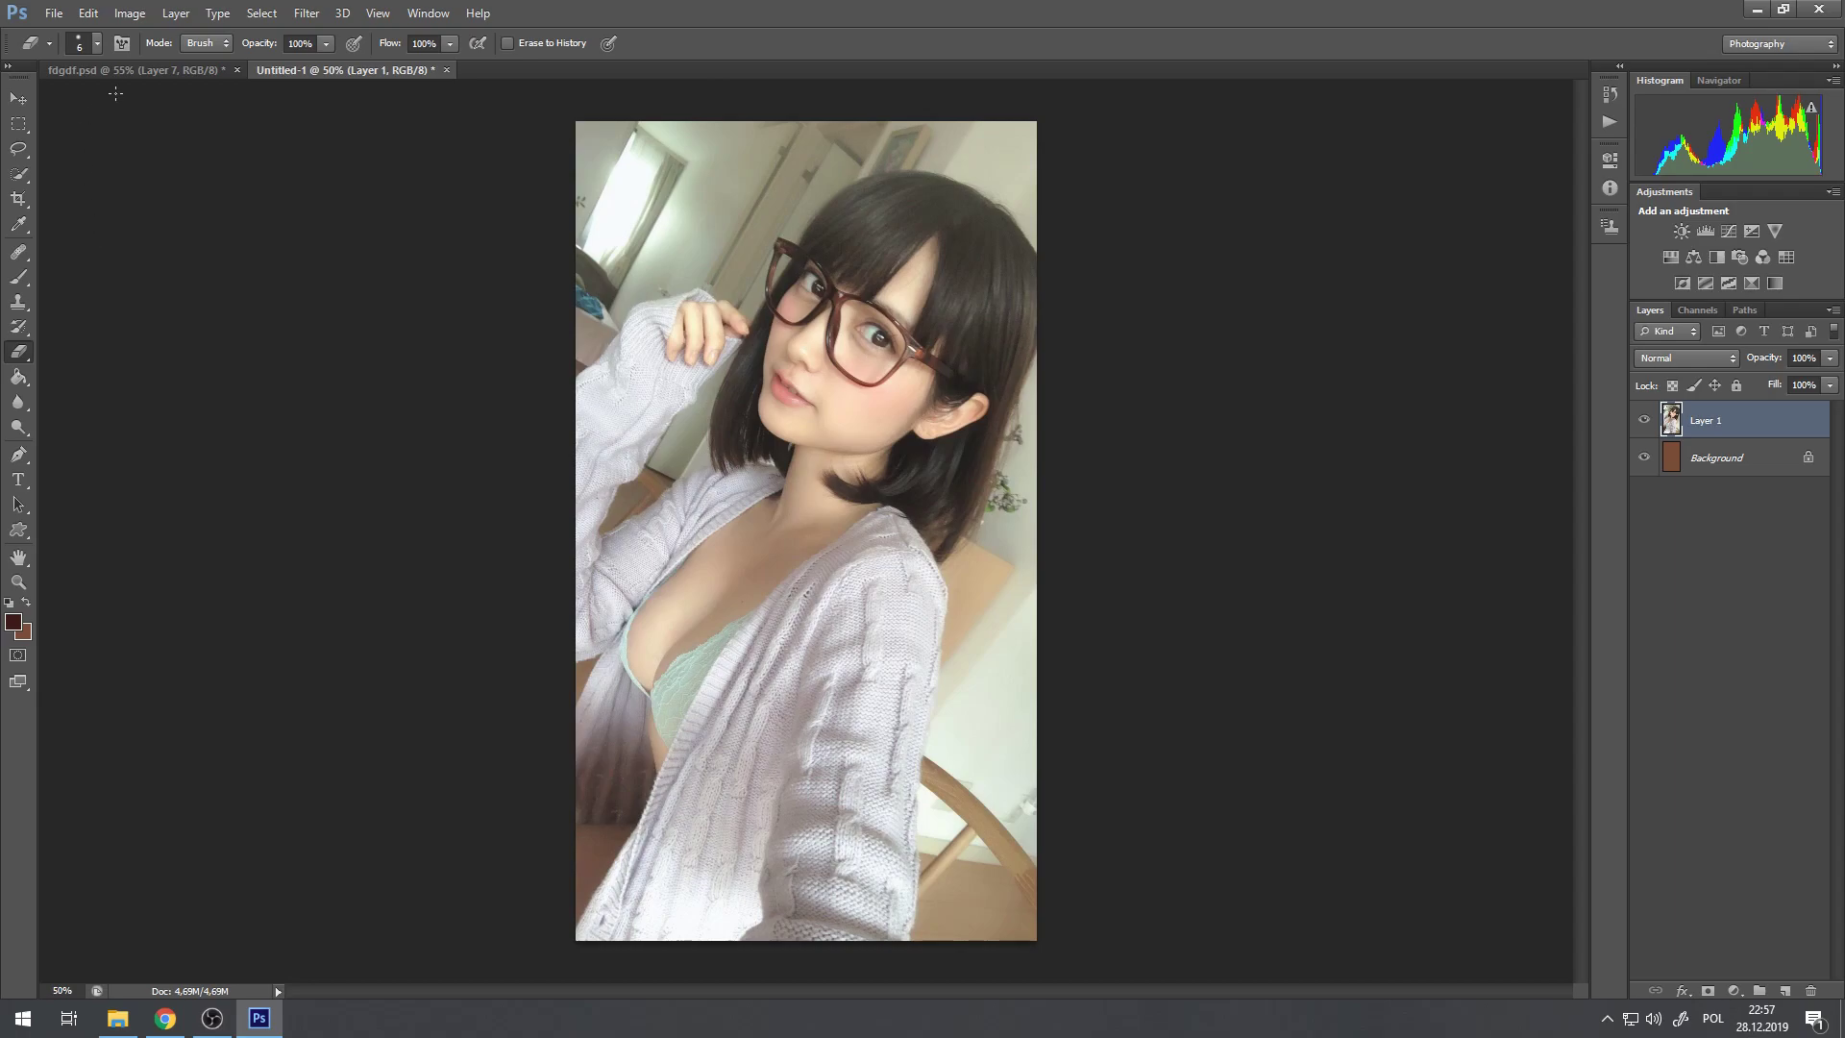
Step: Examine the raised hand, glasses and cheek of the unedited photo at several magnifications
key("alt")
scroll(734, 234, "up", 5)
scroll(736, 234, "down", 6)
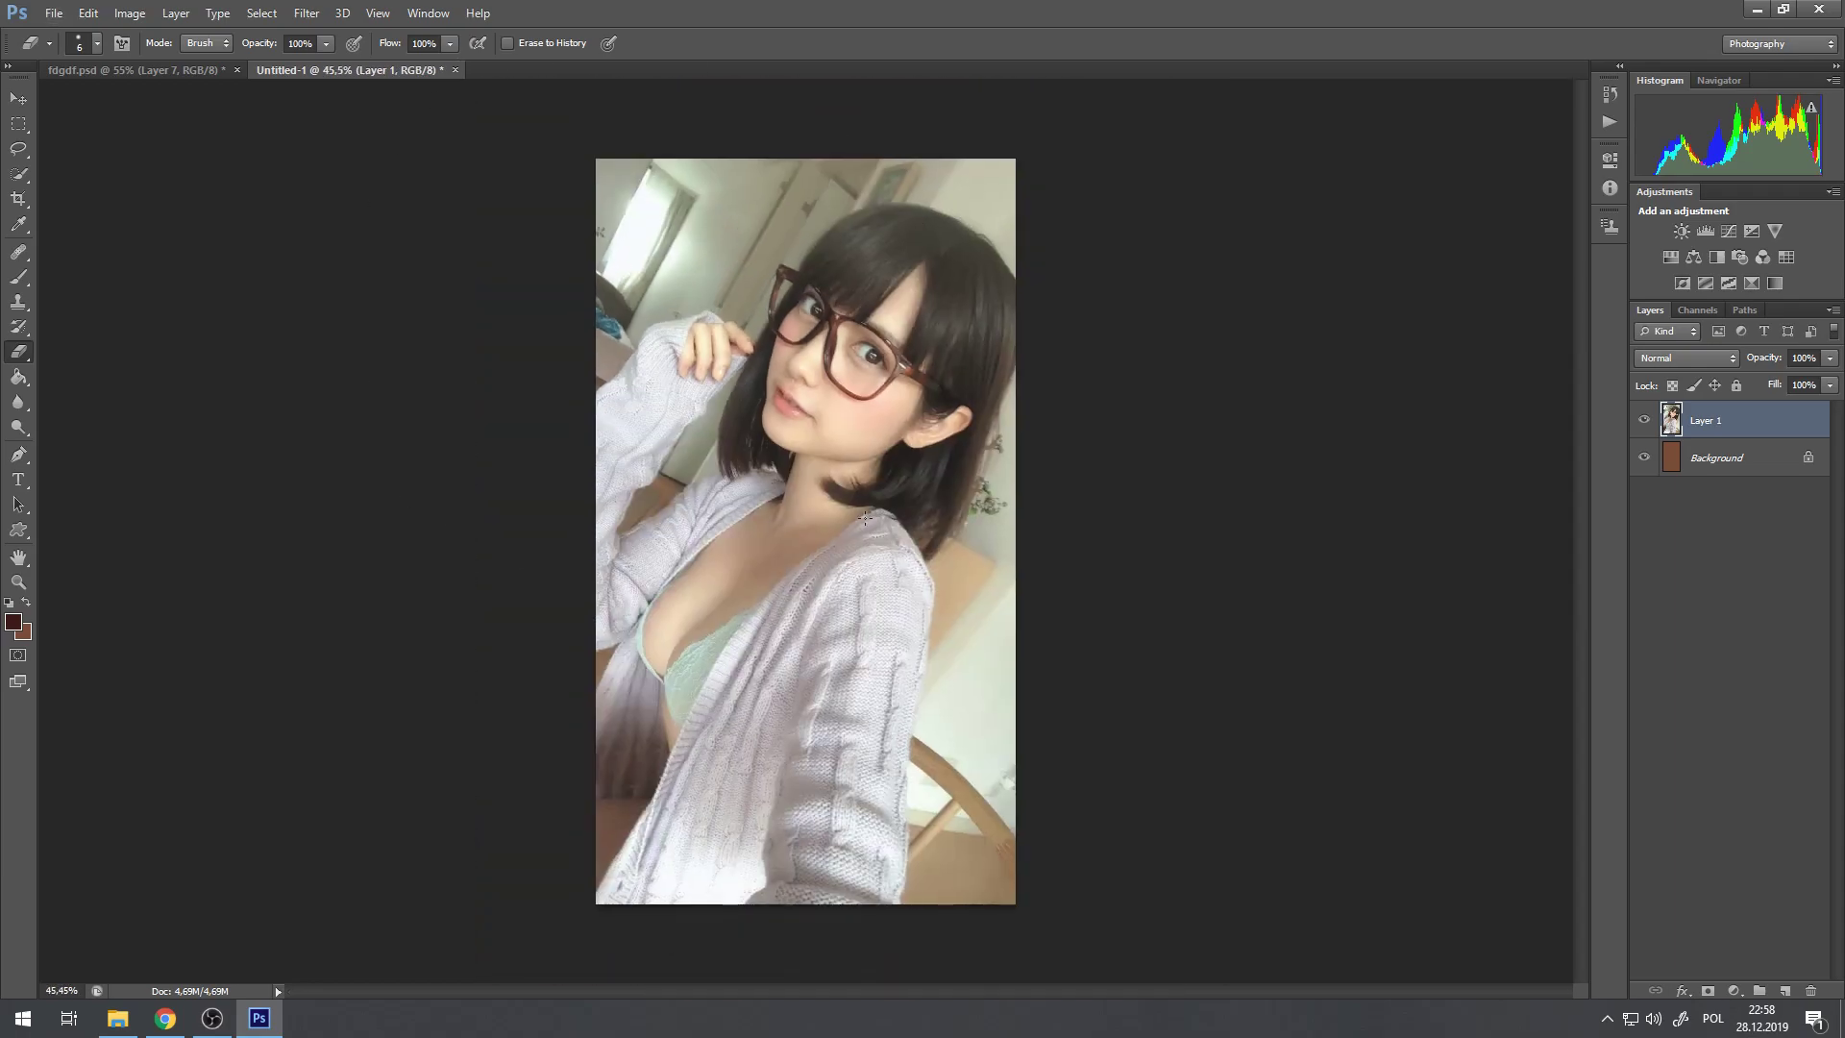
scroll(684, 364, "up", 15)
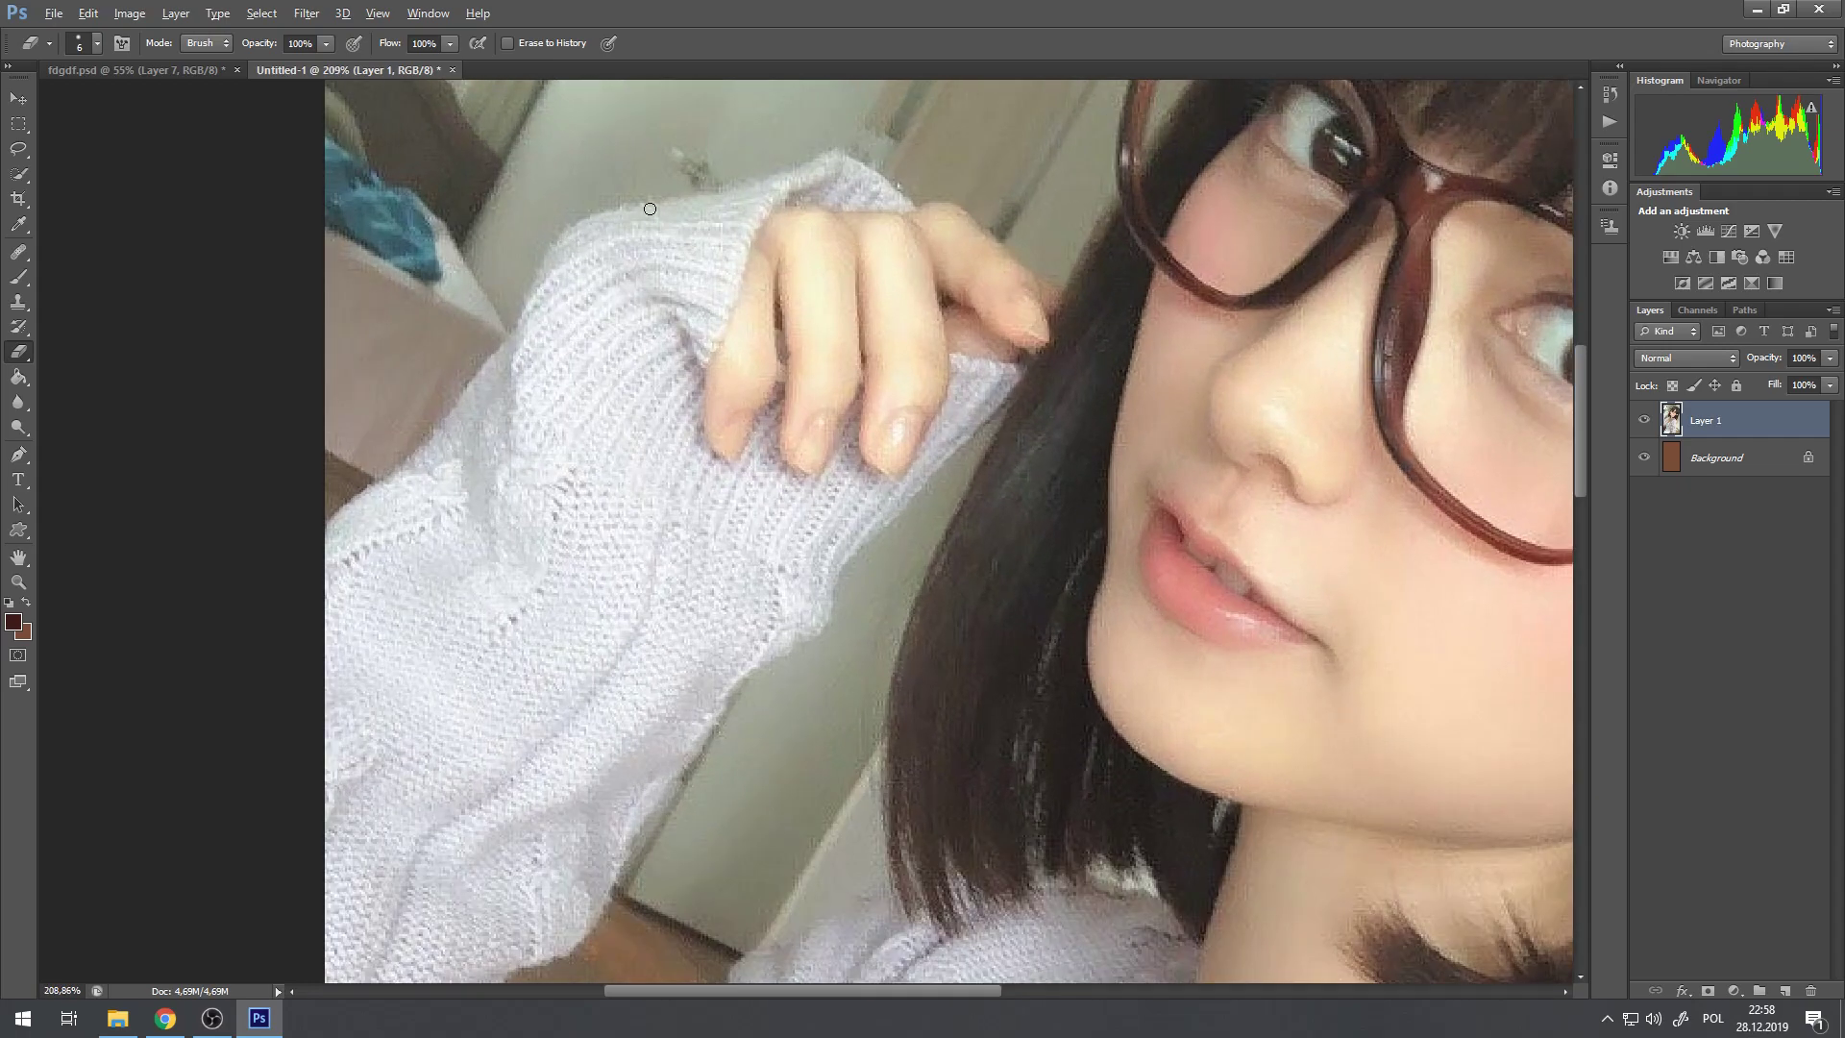
left_click(18, 124)
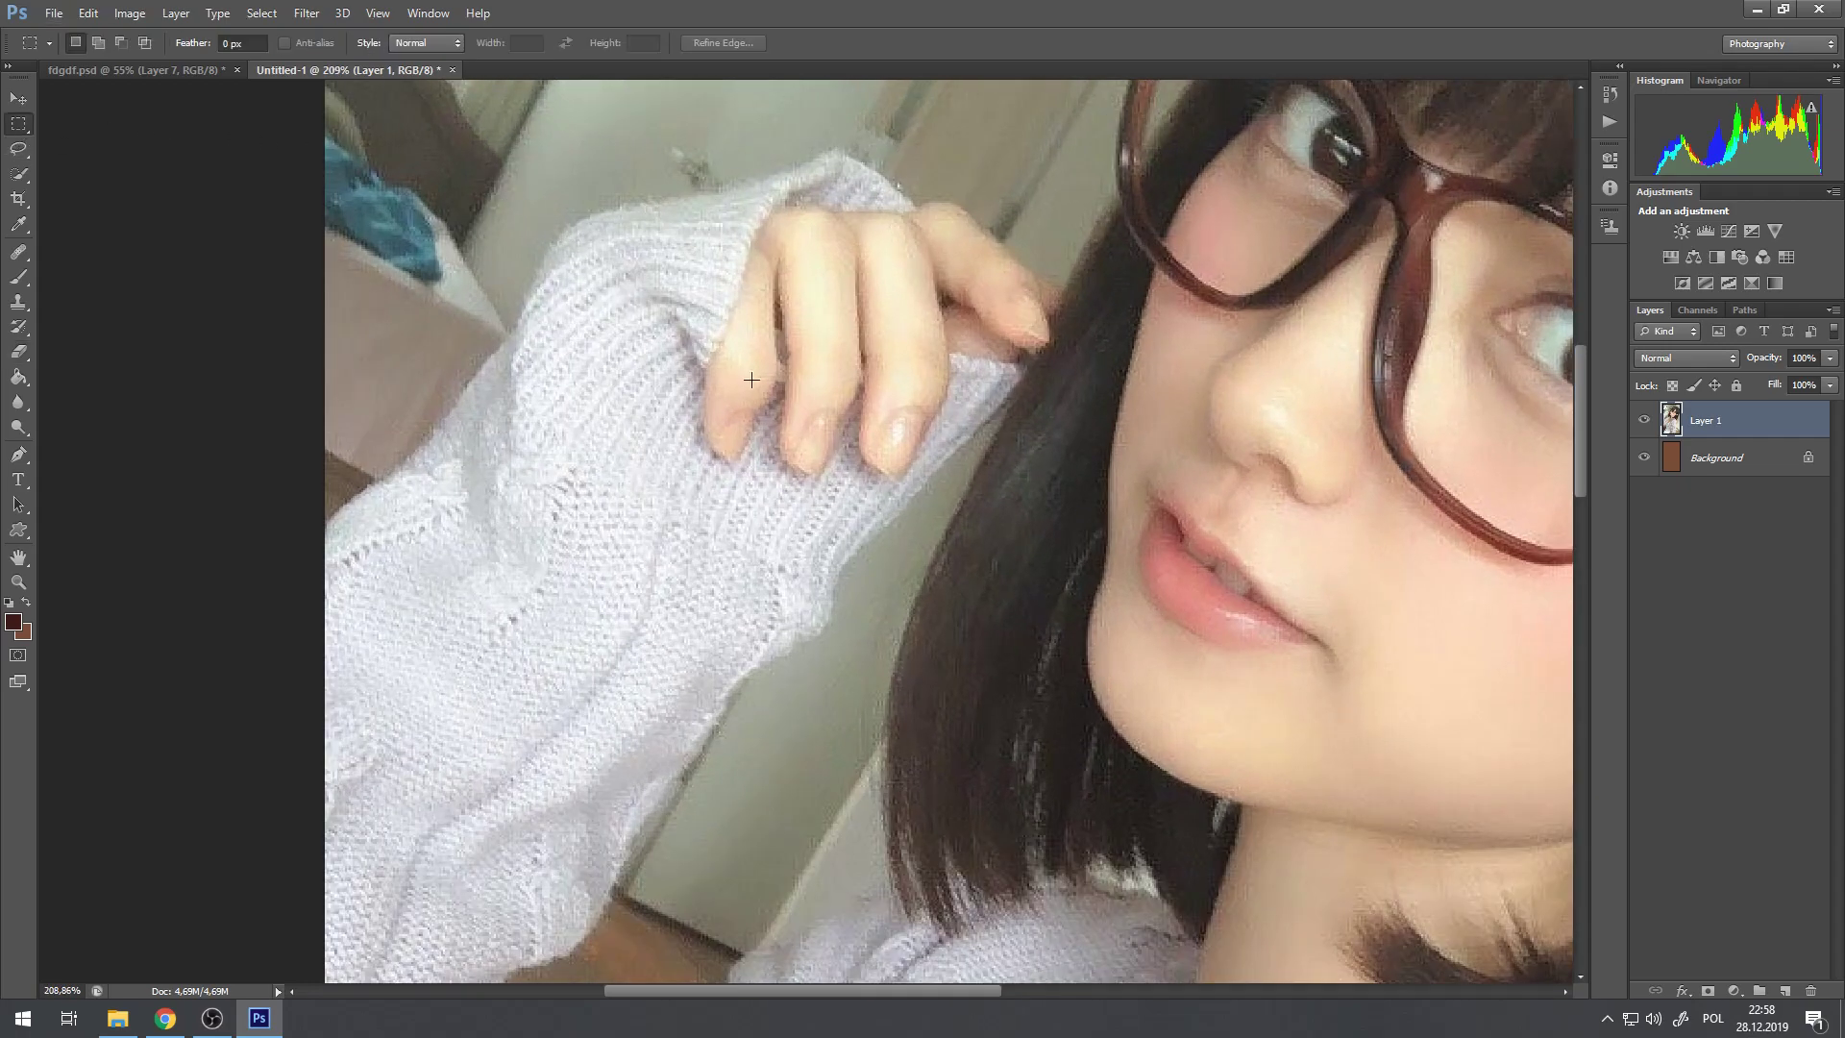
scroll(751, 342, "down", 15)
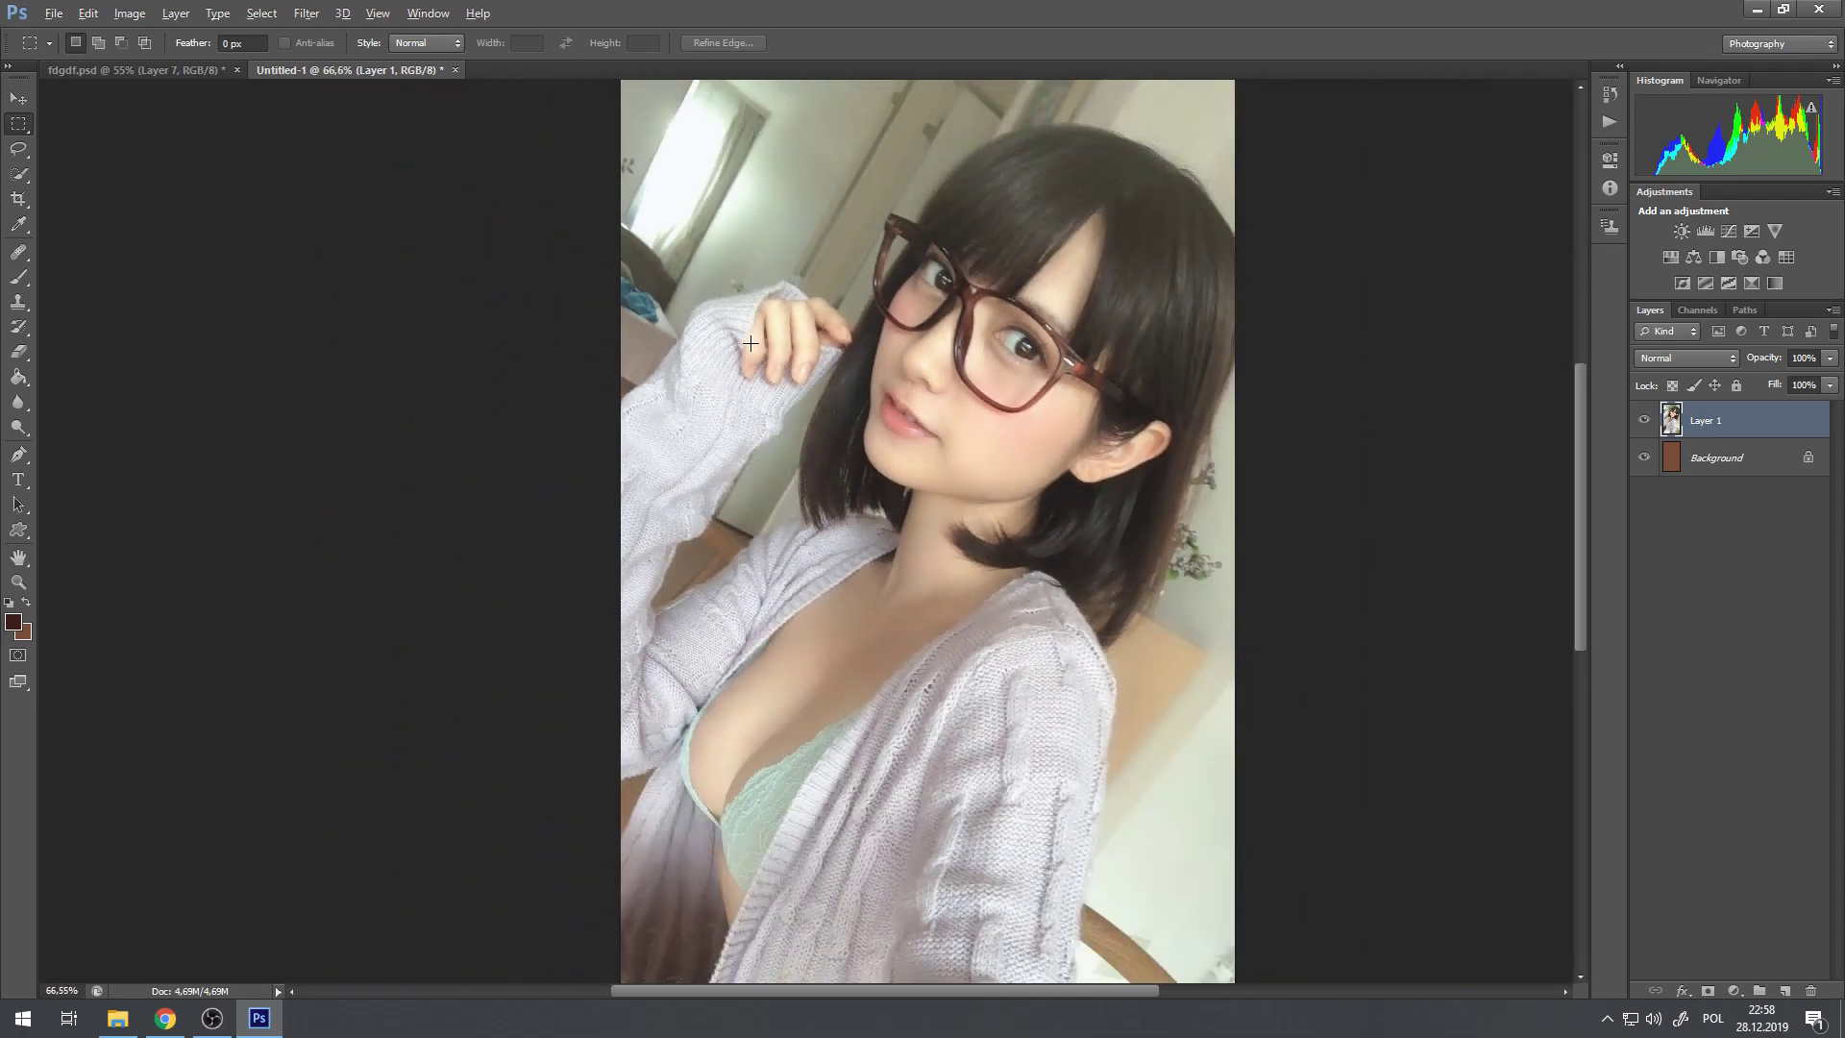
key("alt")
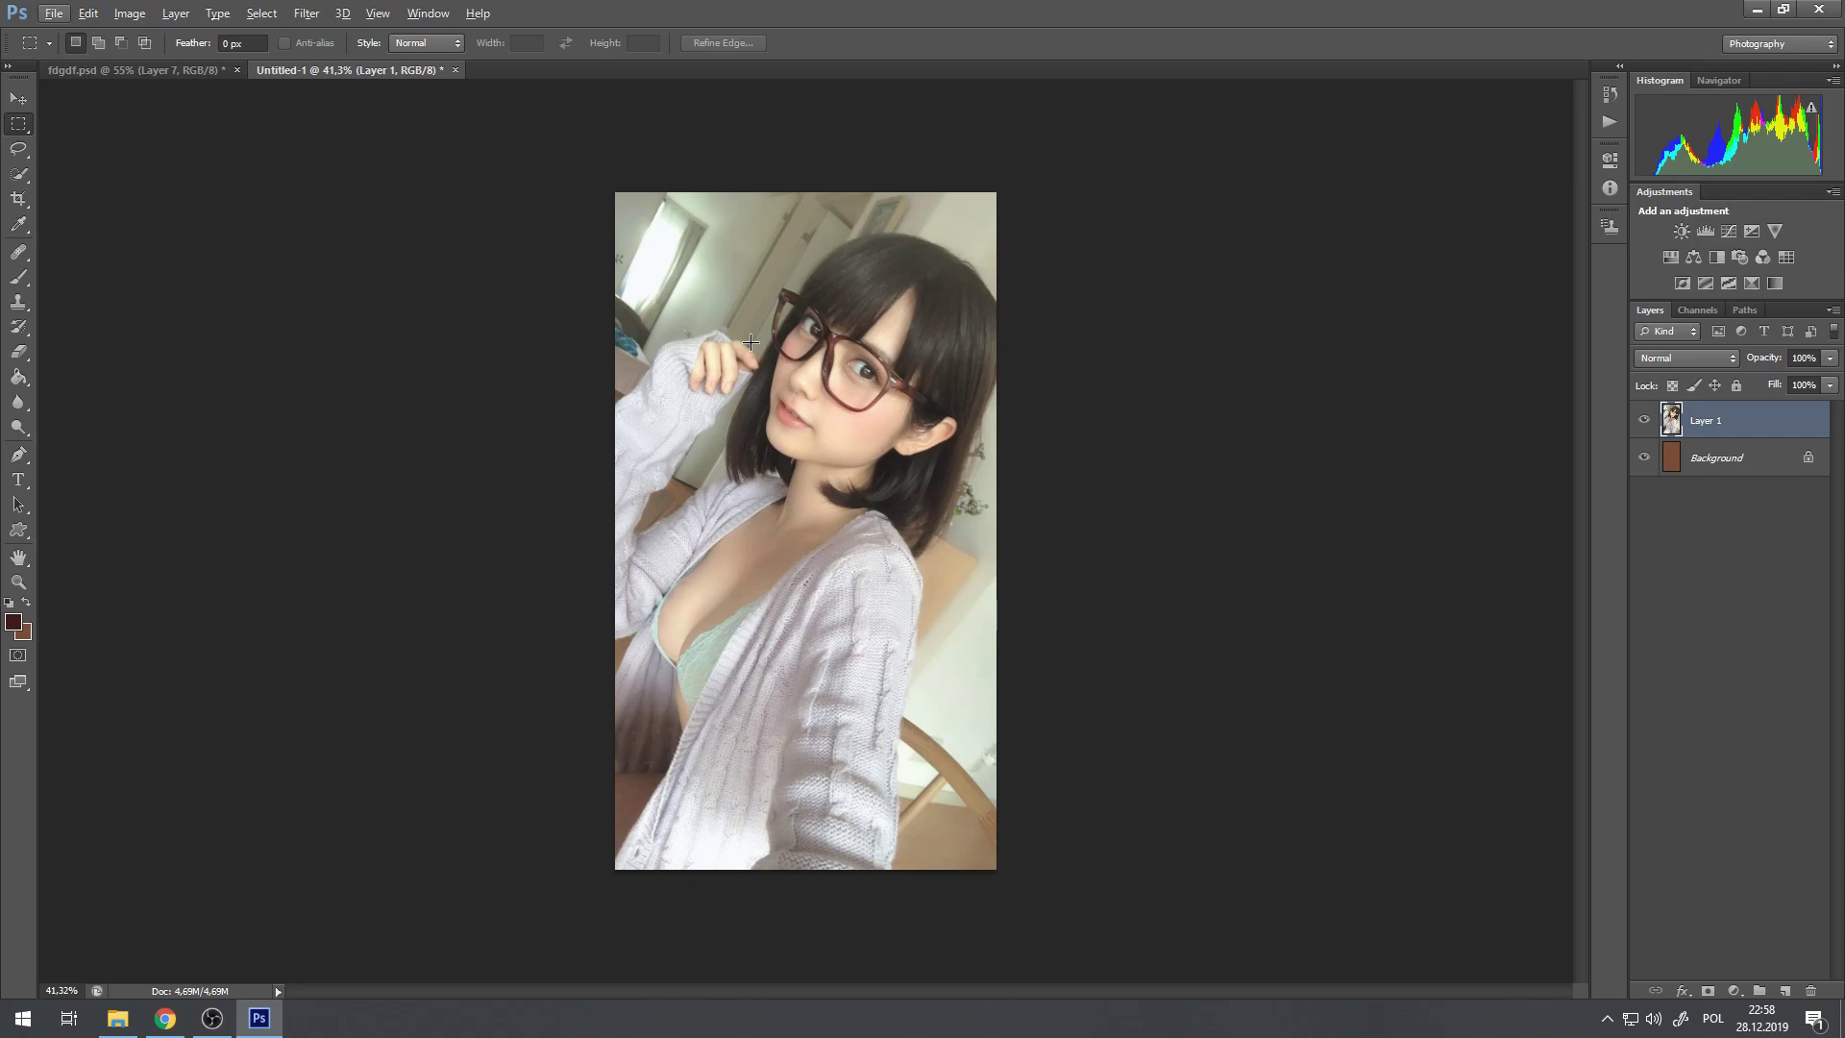
scroll(751, 342, "up", 5)
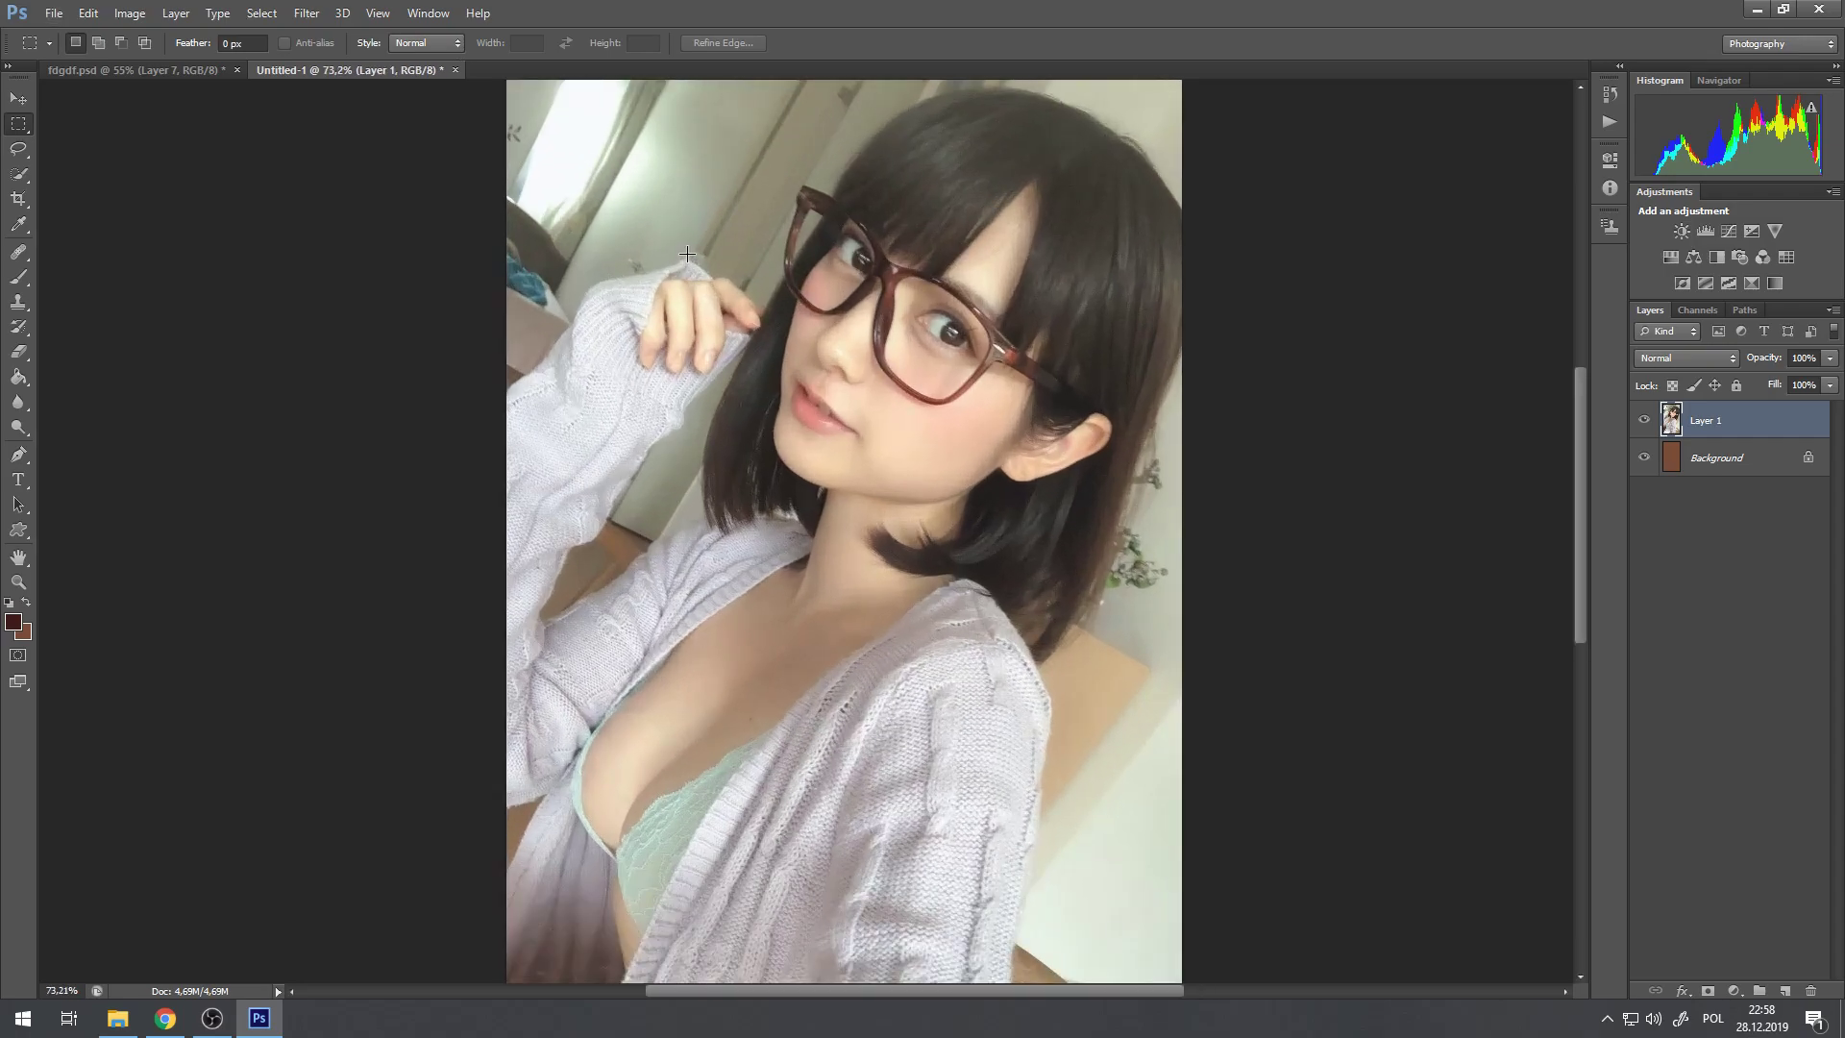
scroll(661, 256, "up", 1)
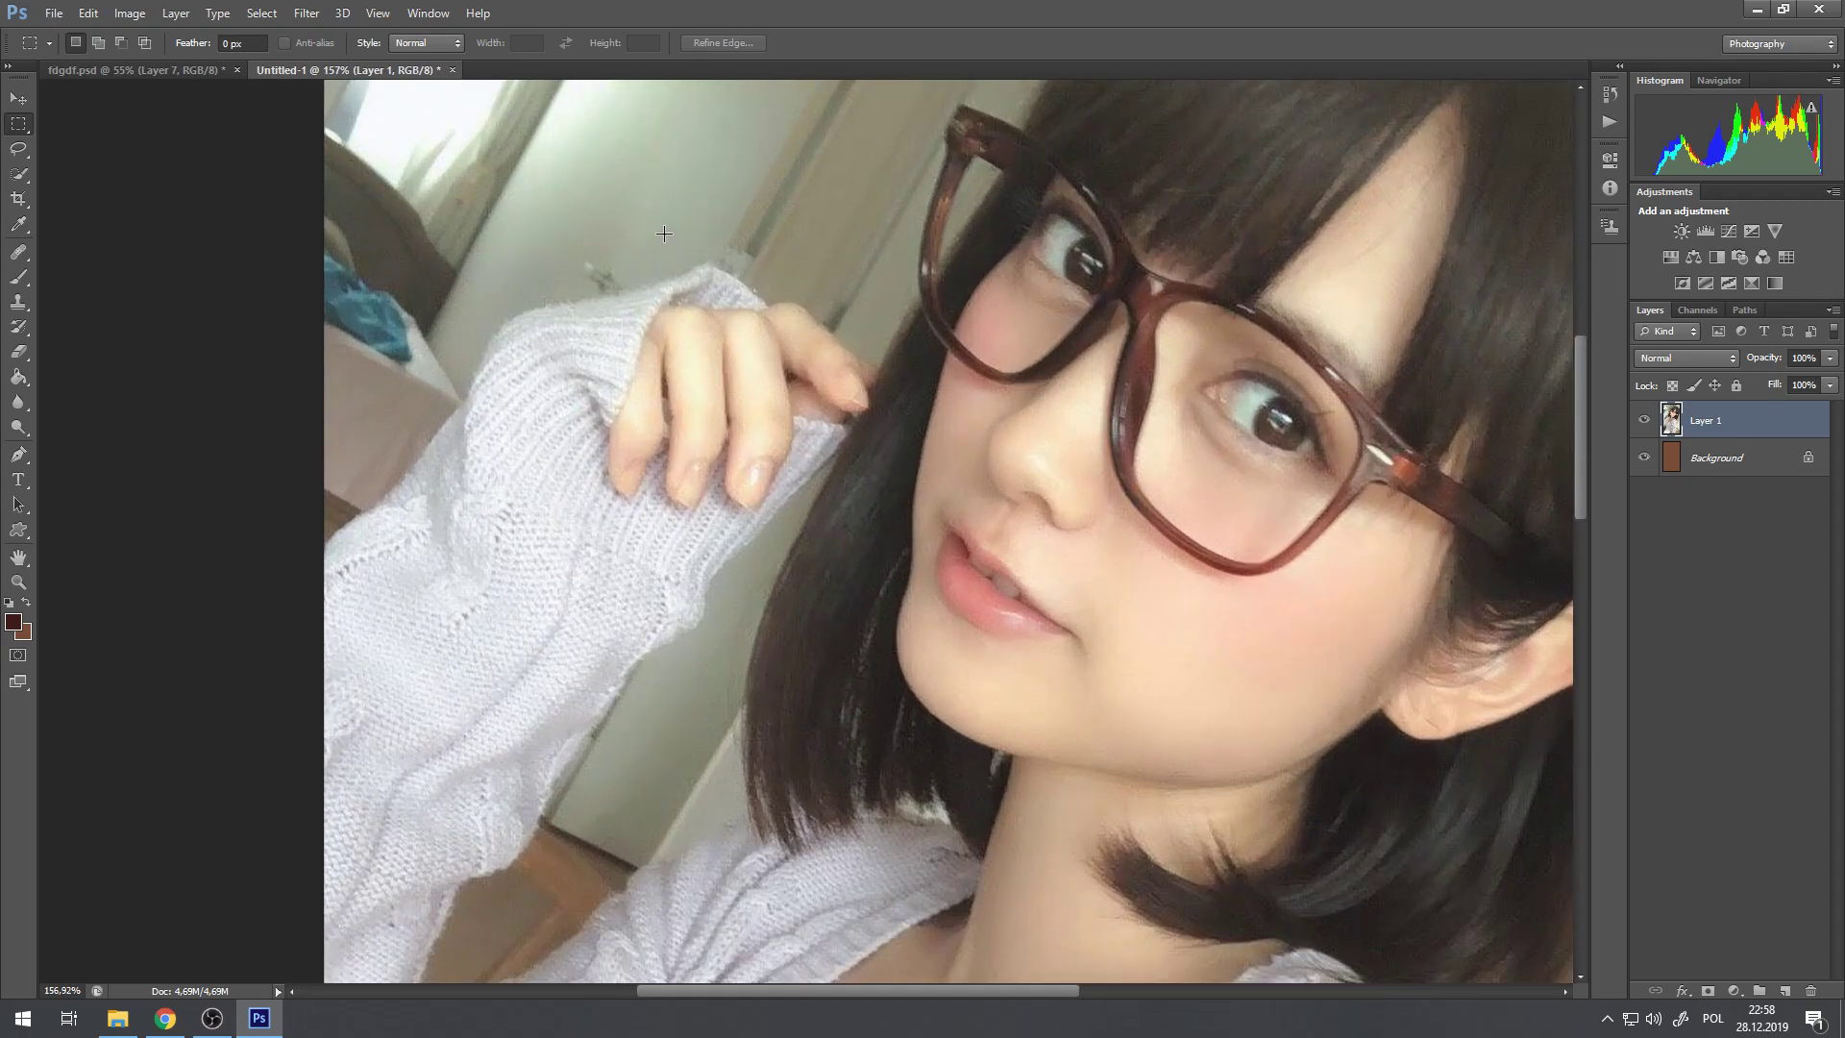
scroll(677, 260, "up", 1)
scroll(683, 263, "up", 1)
scroll(736, 470, "down", 3)
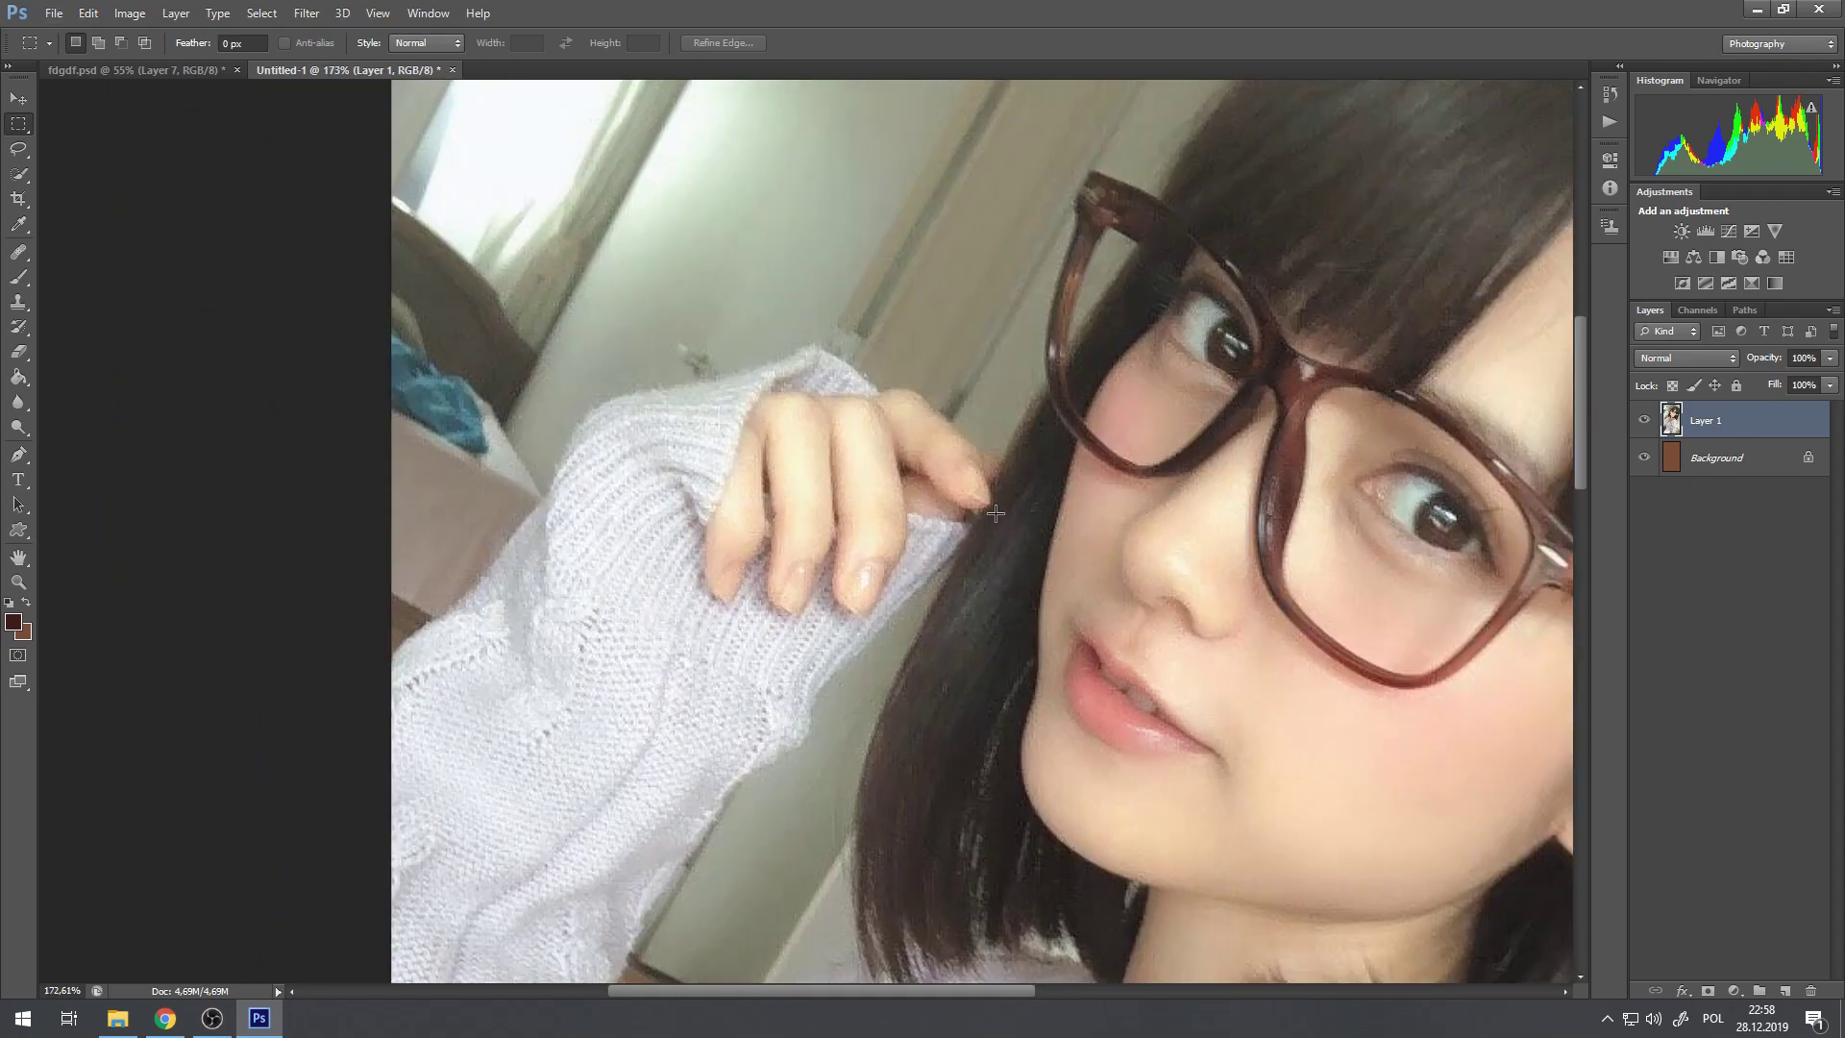
scroll(911, 467, "down", 1)
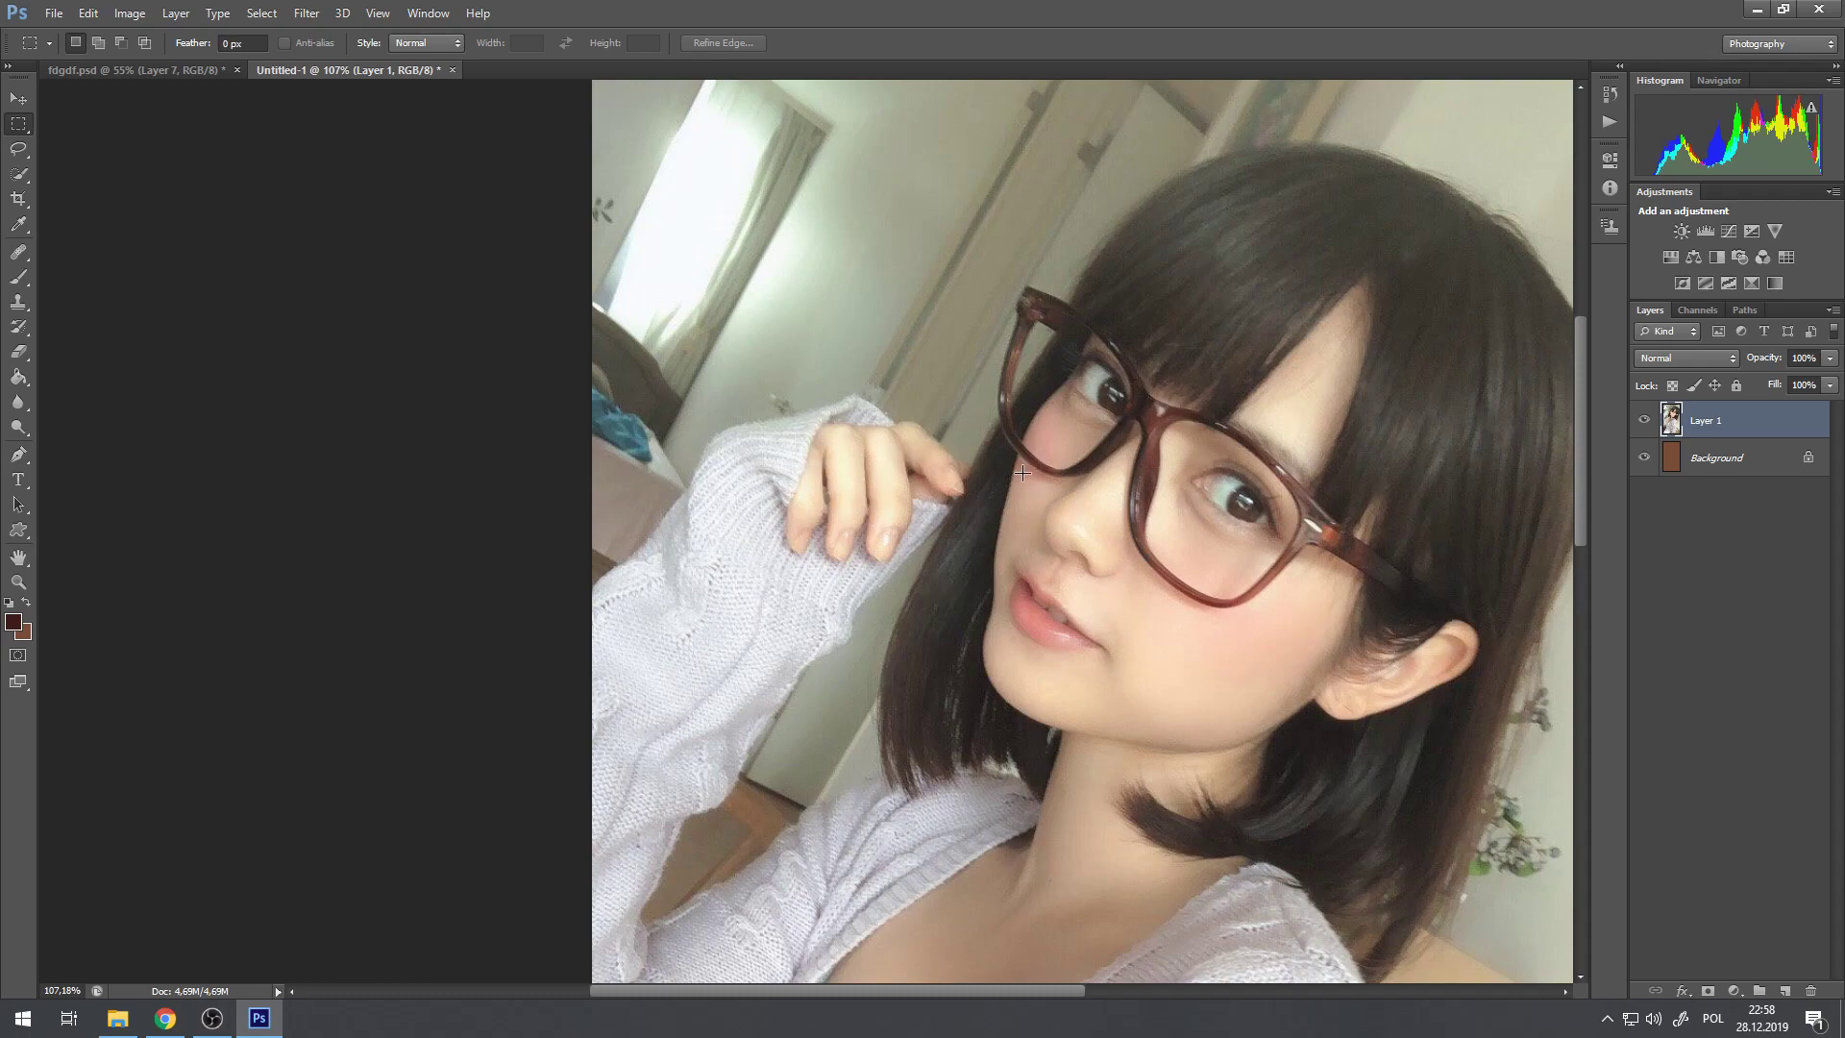
scroll(1088, 560, "up", 1)
scroll(1087, 559, "down", 5)
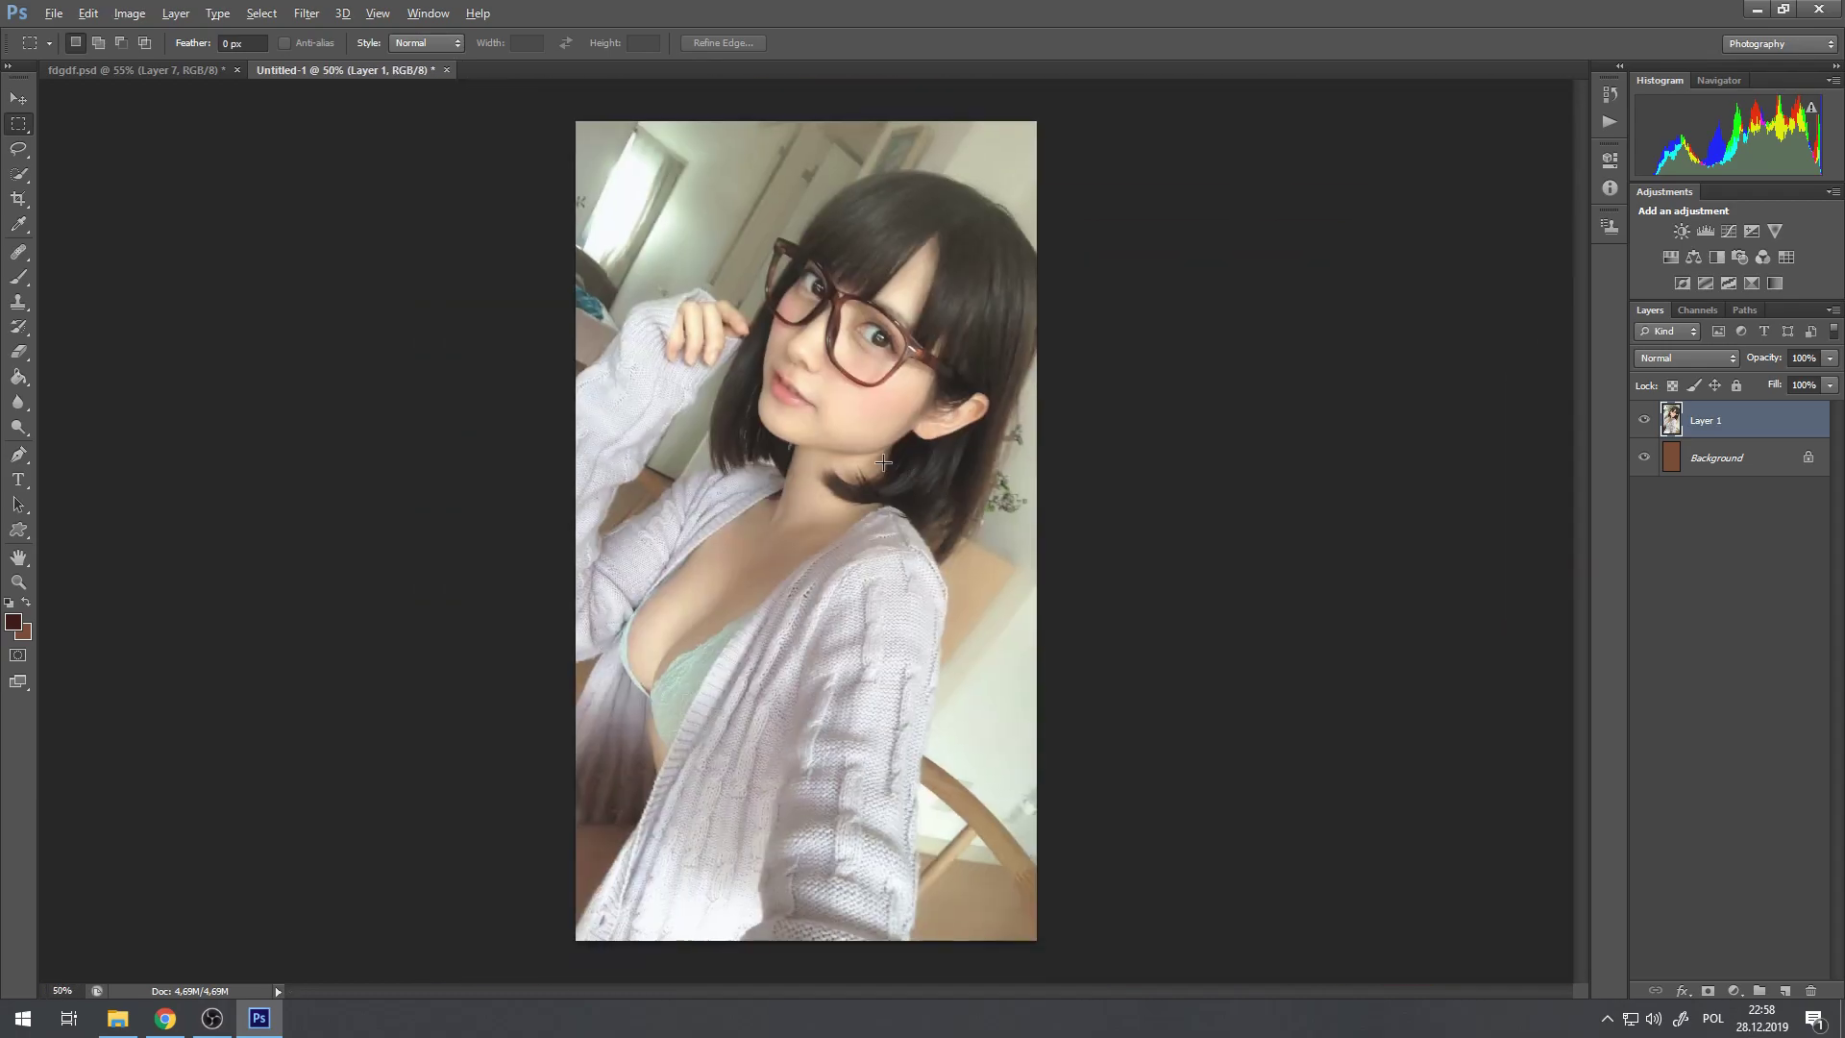
Step: Switch to the fdgdf.psd document and examine the stretched-cheek edit between the fingers and the face
left_click(177, 72)
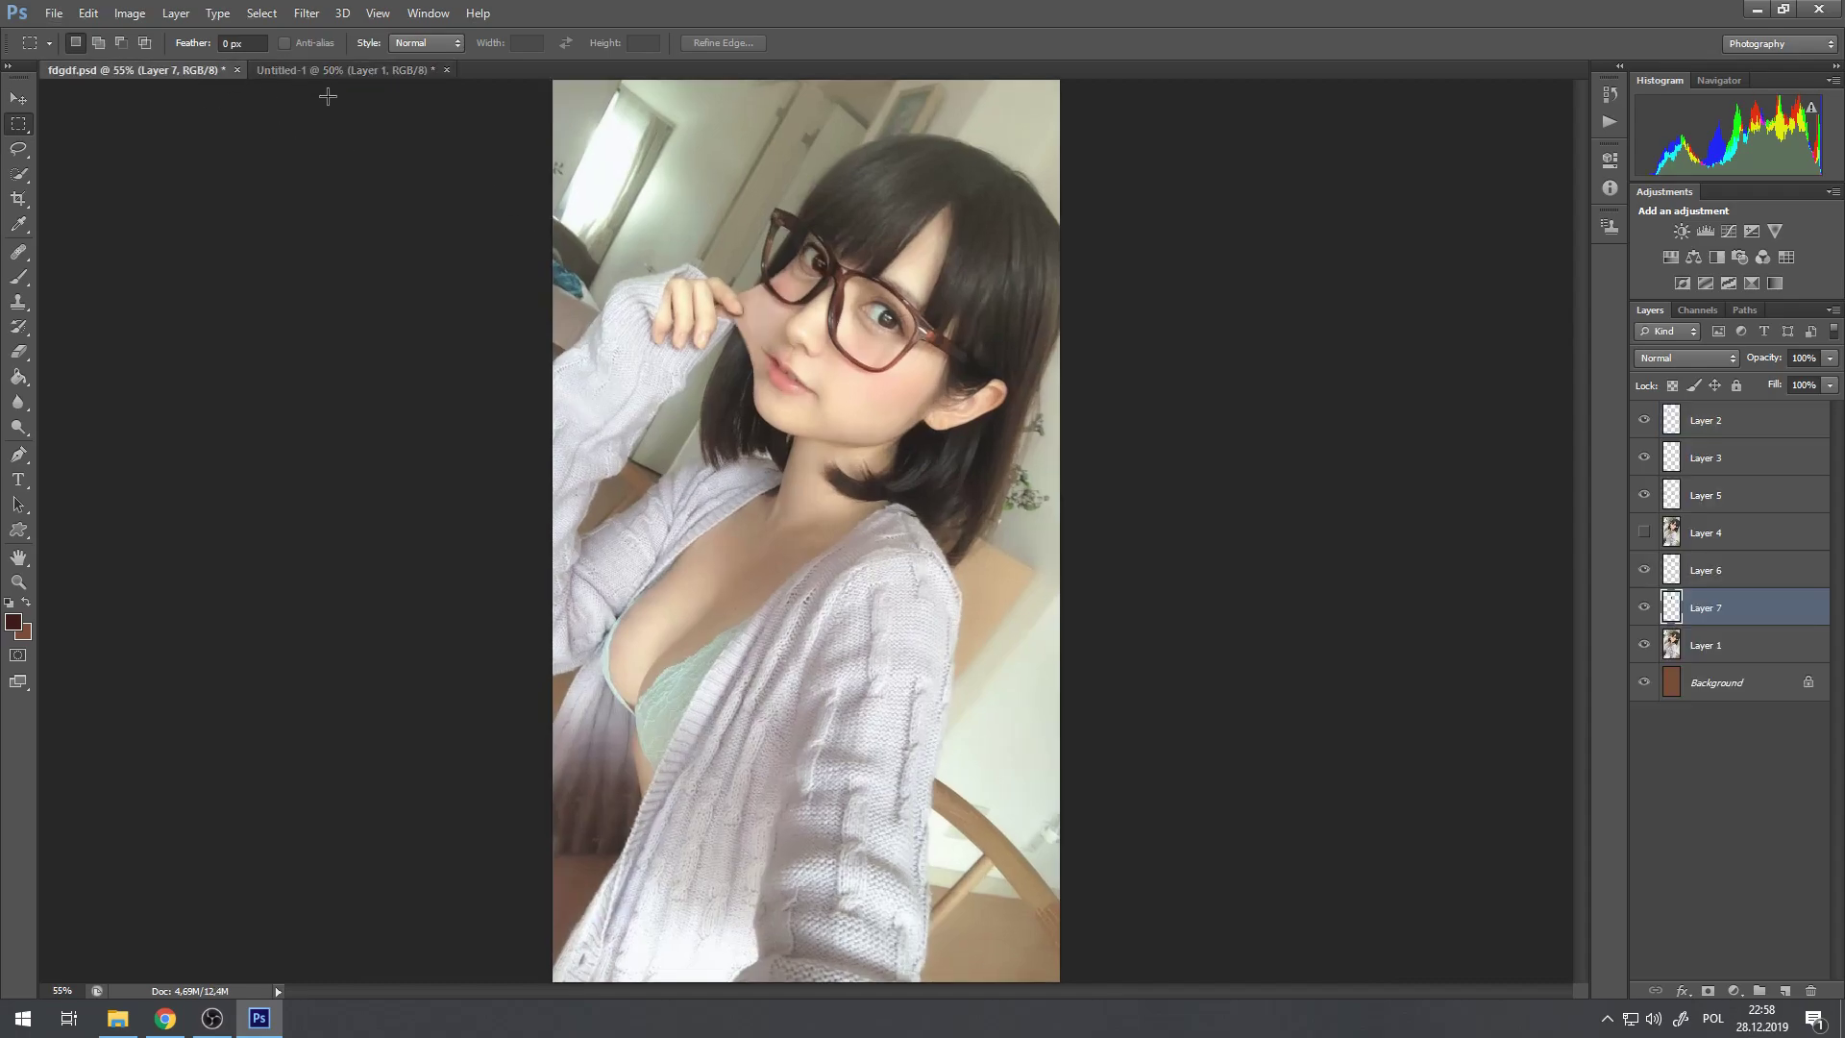
scroll(788, 324, "down", 2)
scroll(731, 245, "up", 7)
scroll(692, 212, "up", 3)
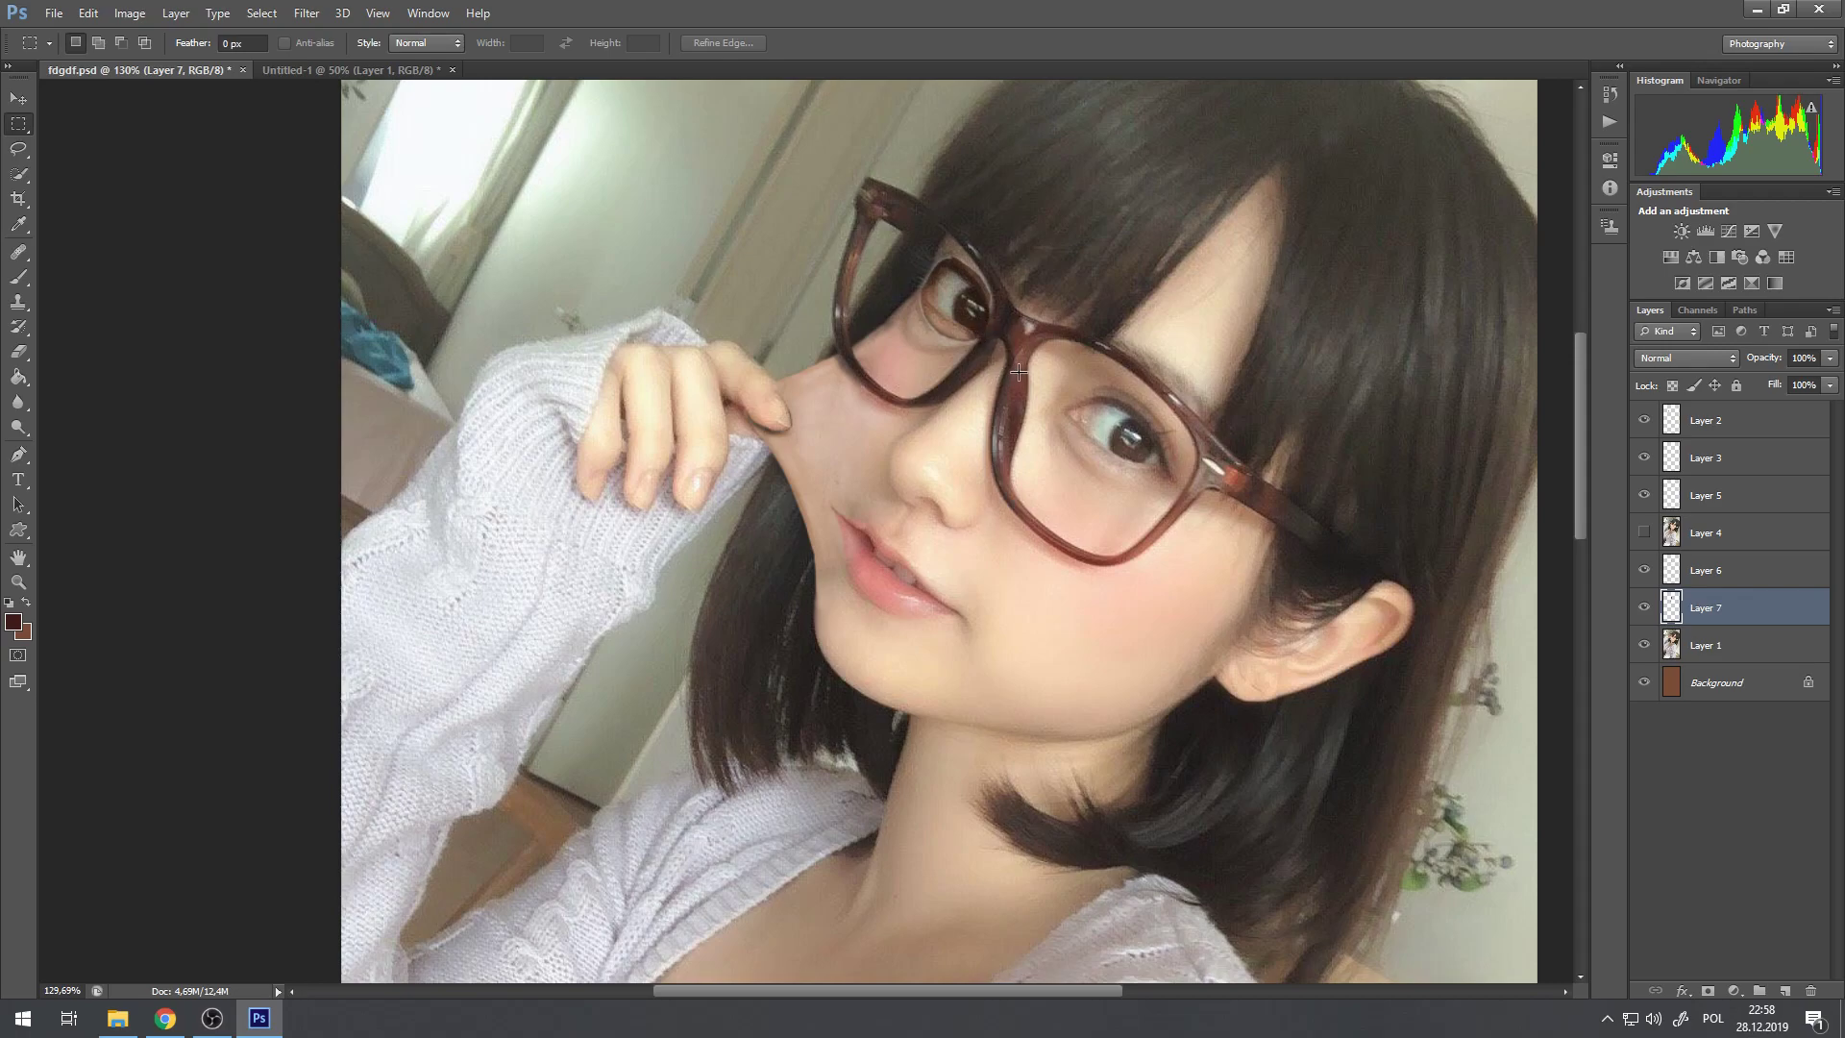
scroll(948, 390, "down", 10)
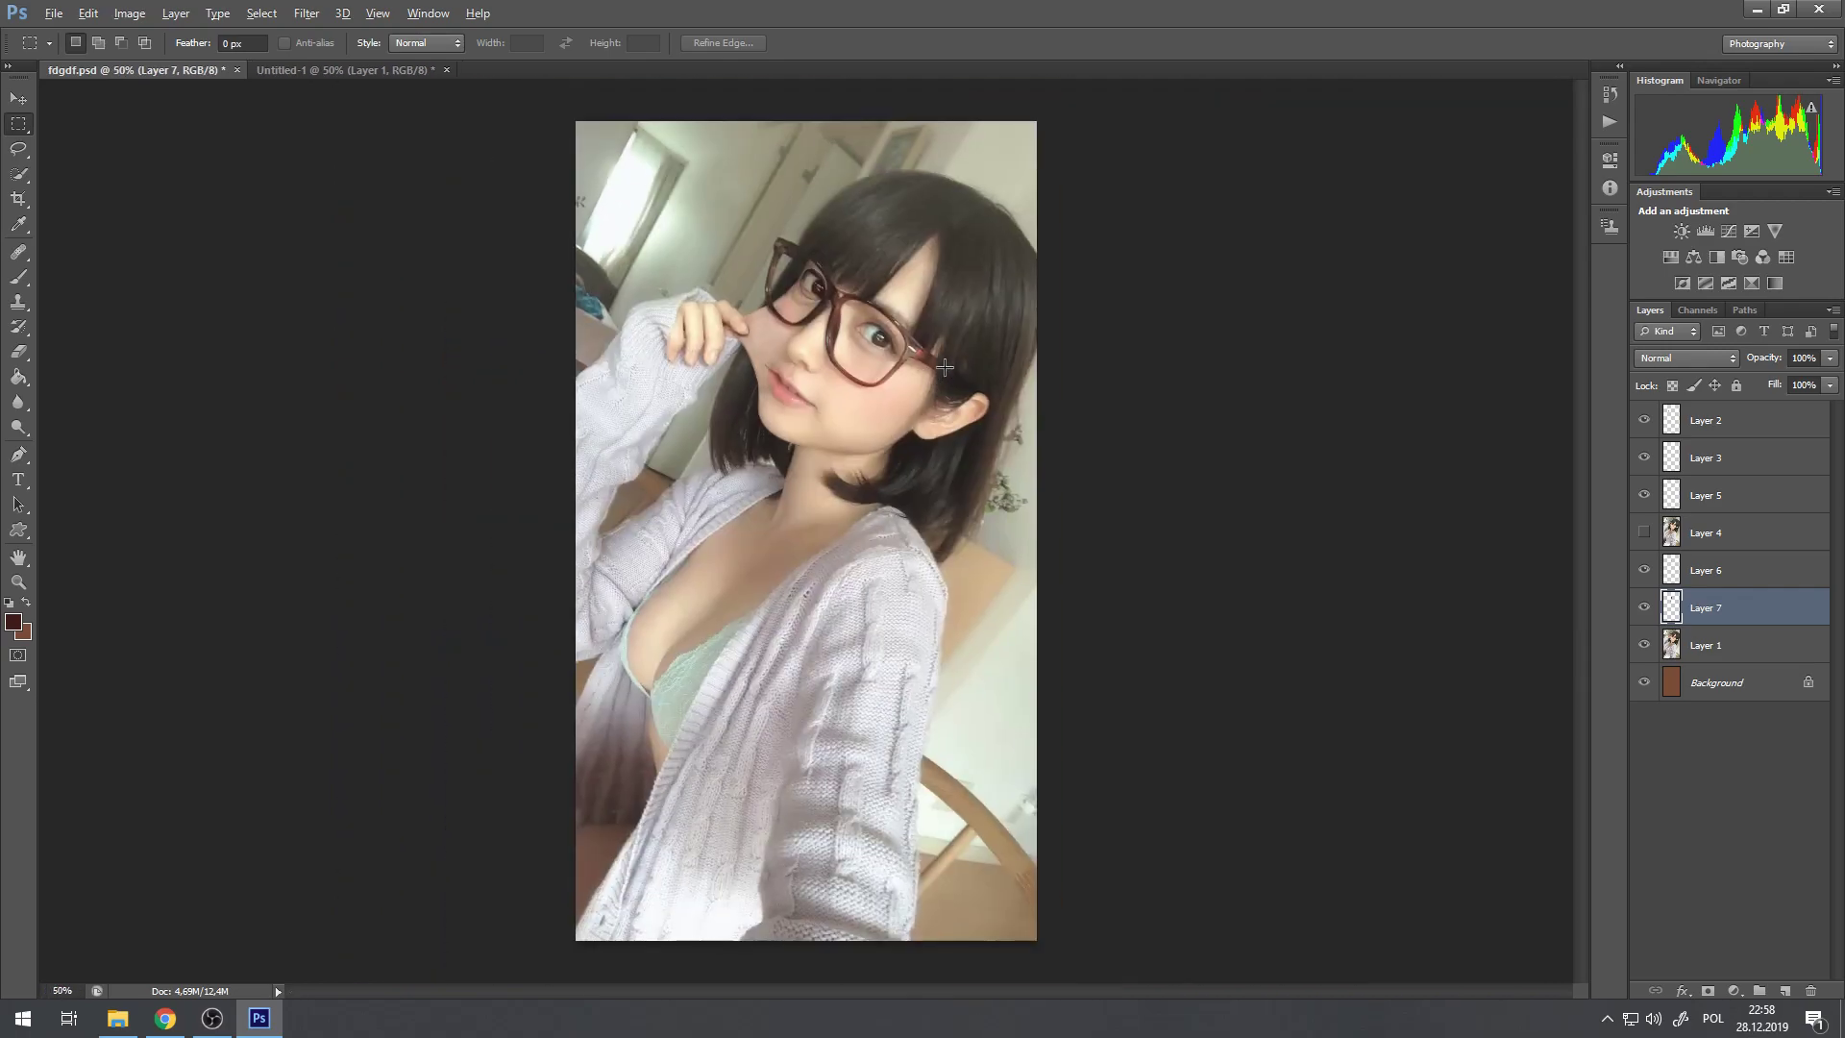
scroll(952, 368, "up", 2)
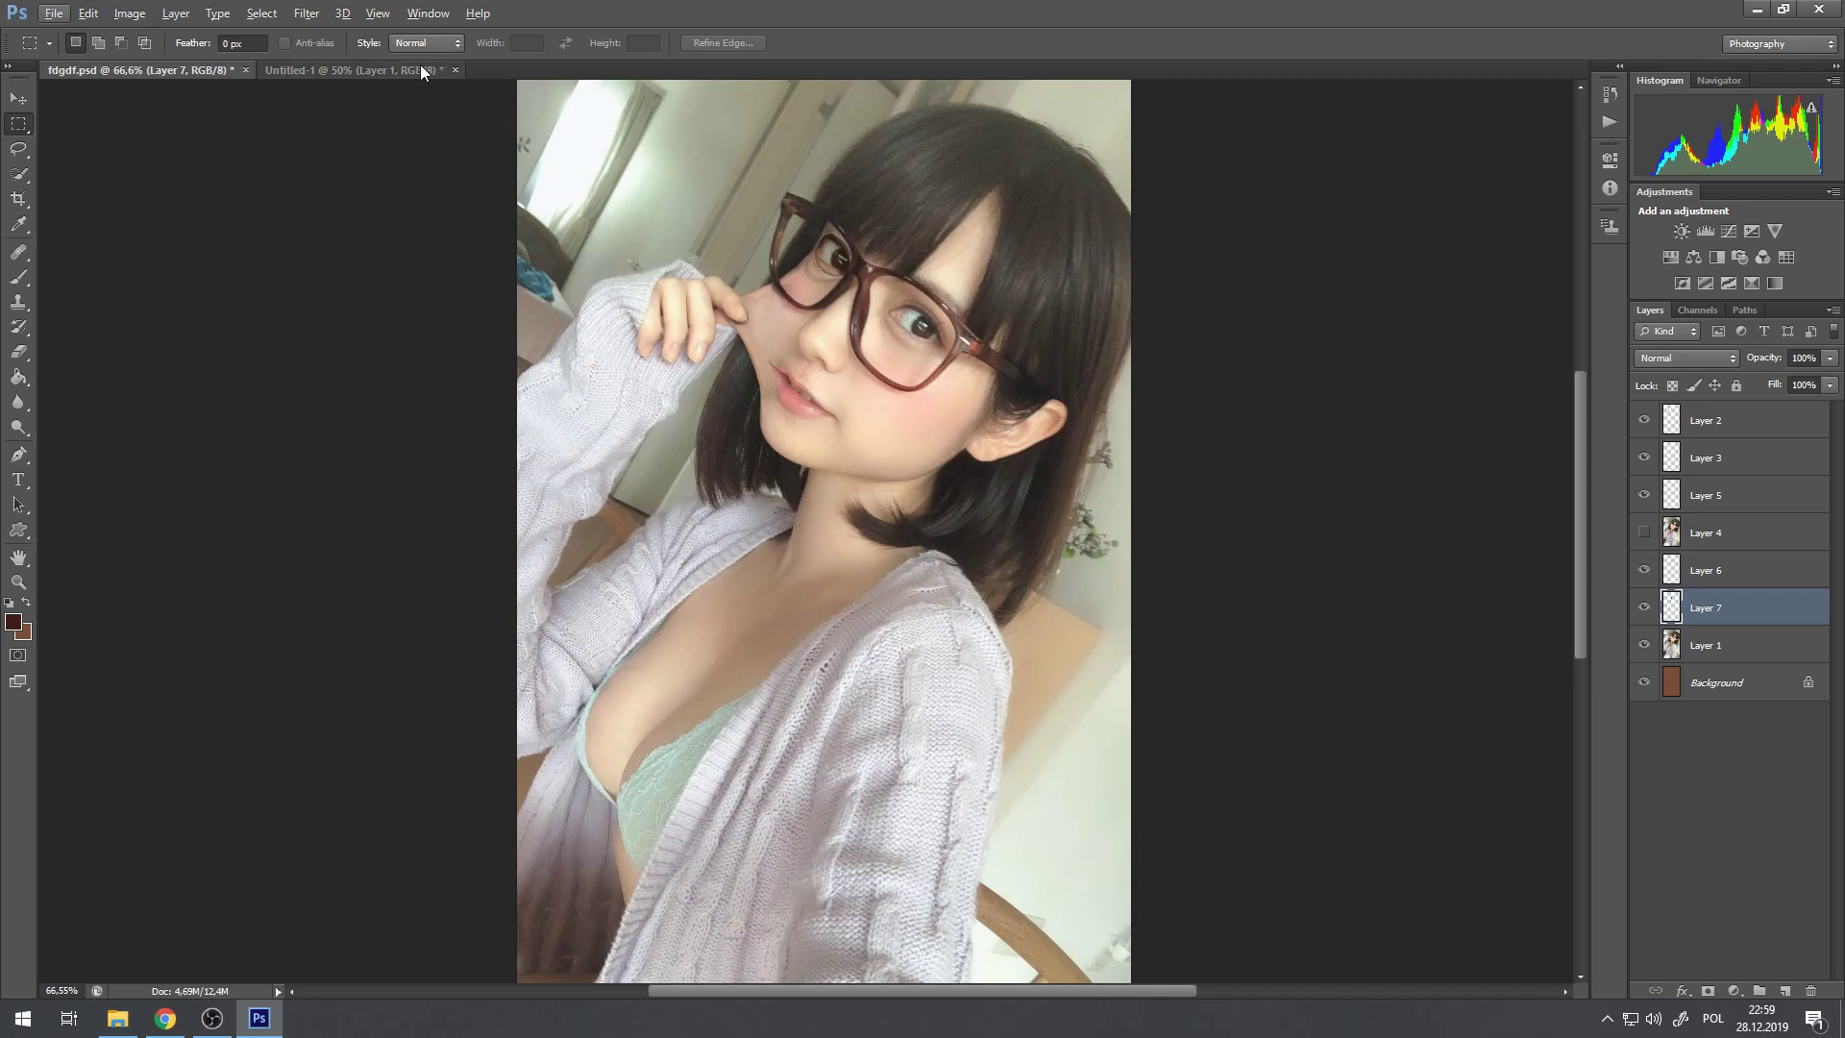
Step: In the Untitled-1 document, outline the two fingers nearest the face with the Lasso and copy them to a new layer
left_click(390, 67)
scroll(709, 243, "up", 5)
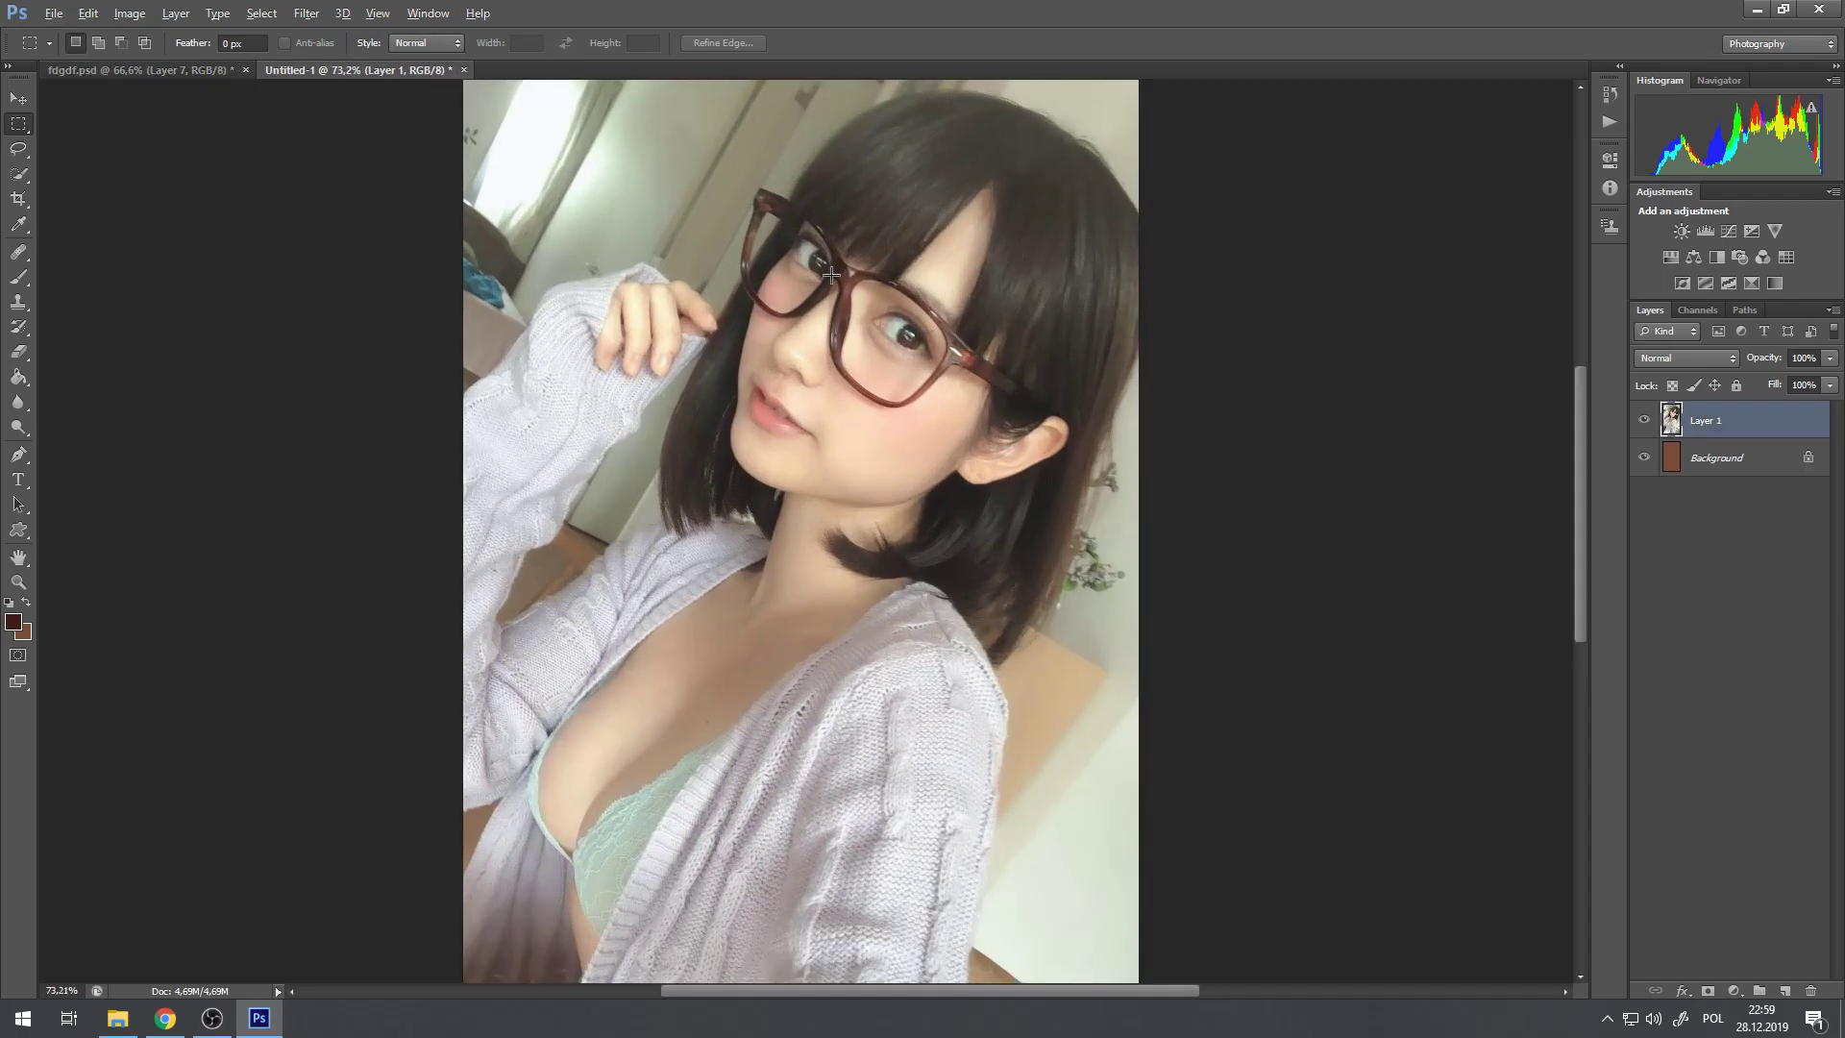
scroll(620, 281, "up", 4)
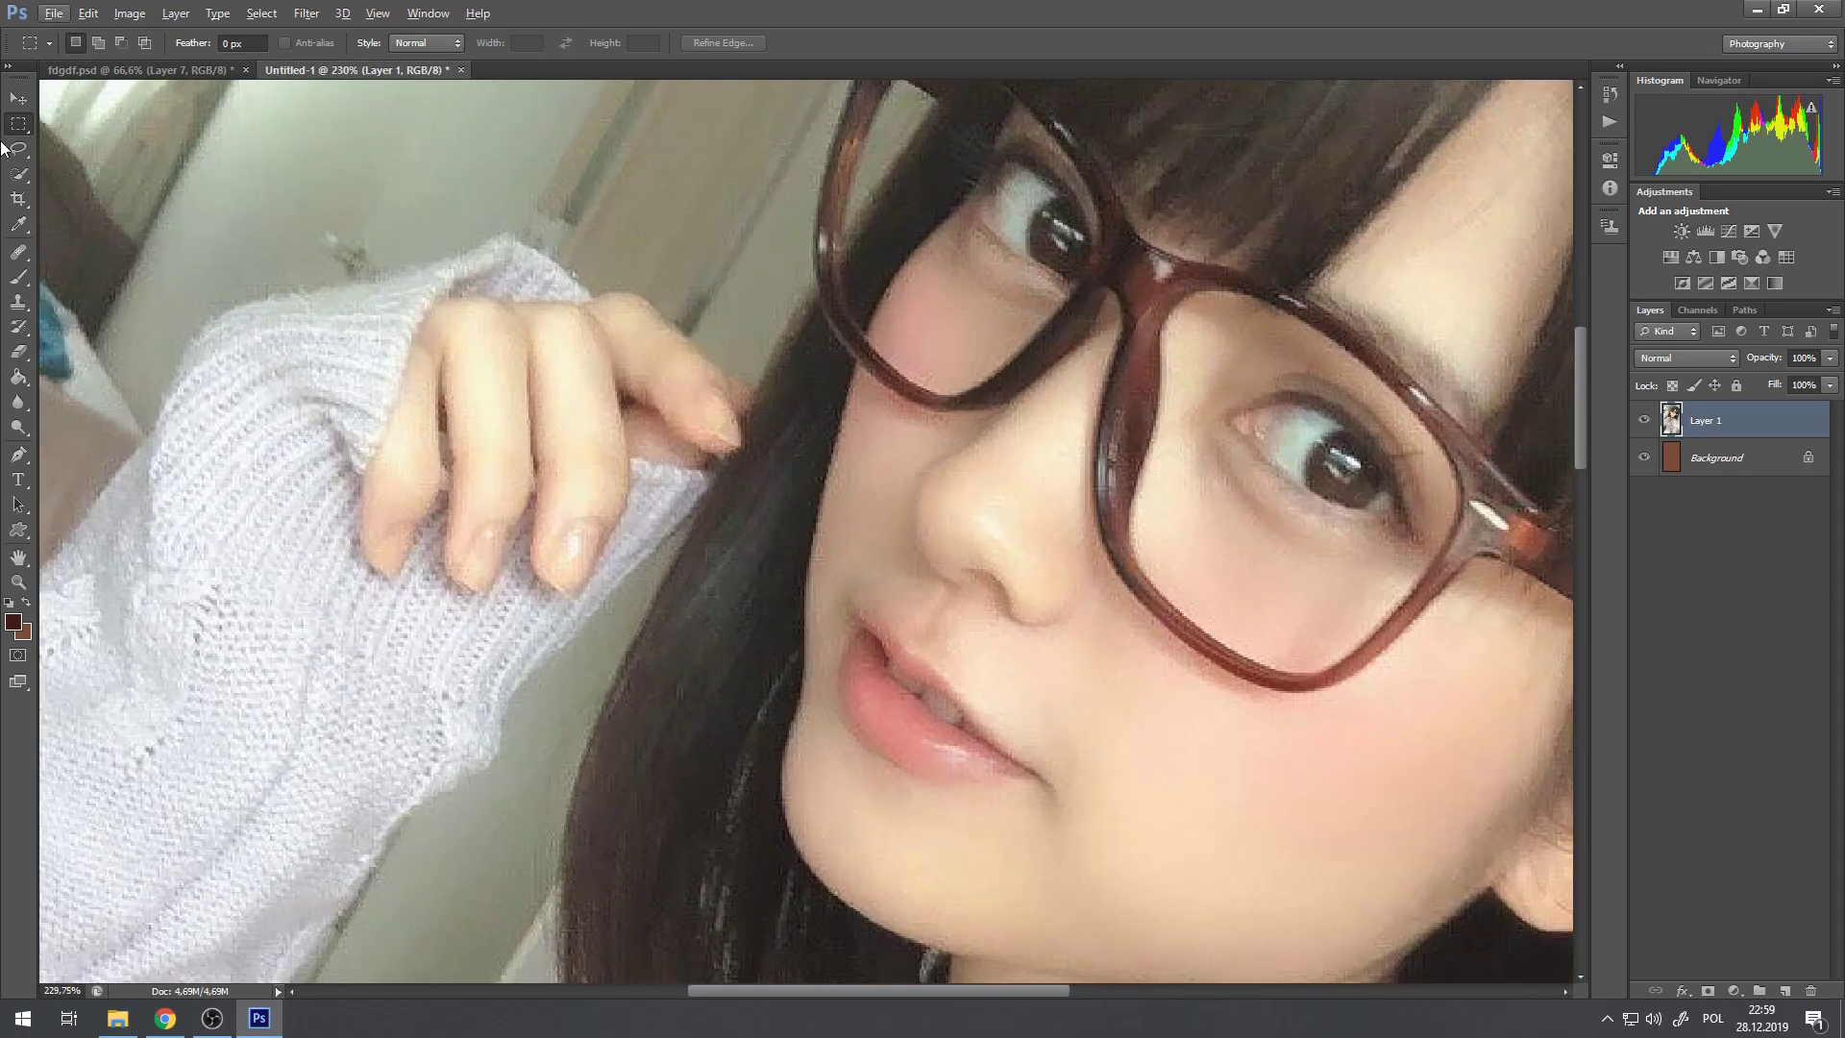
left_click(19, 148)
scroll(561, 284, "up", 2)
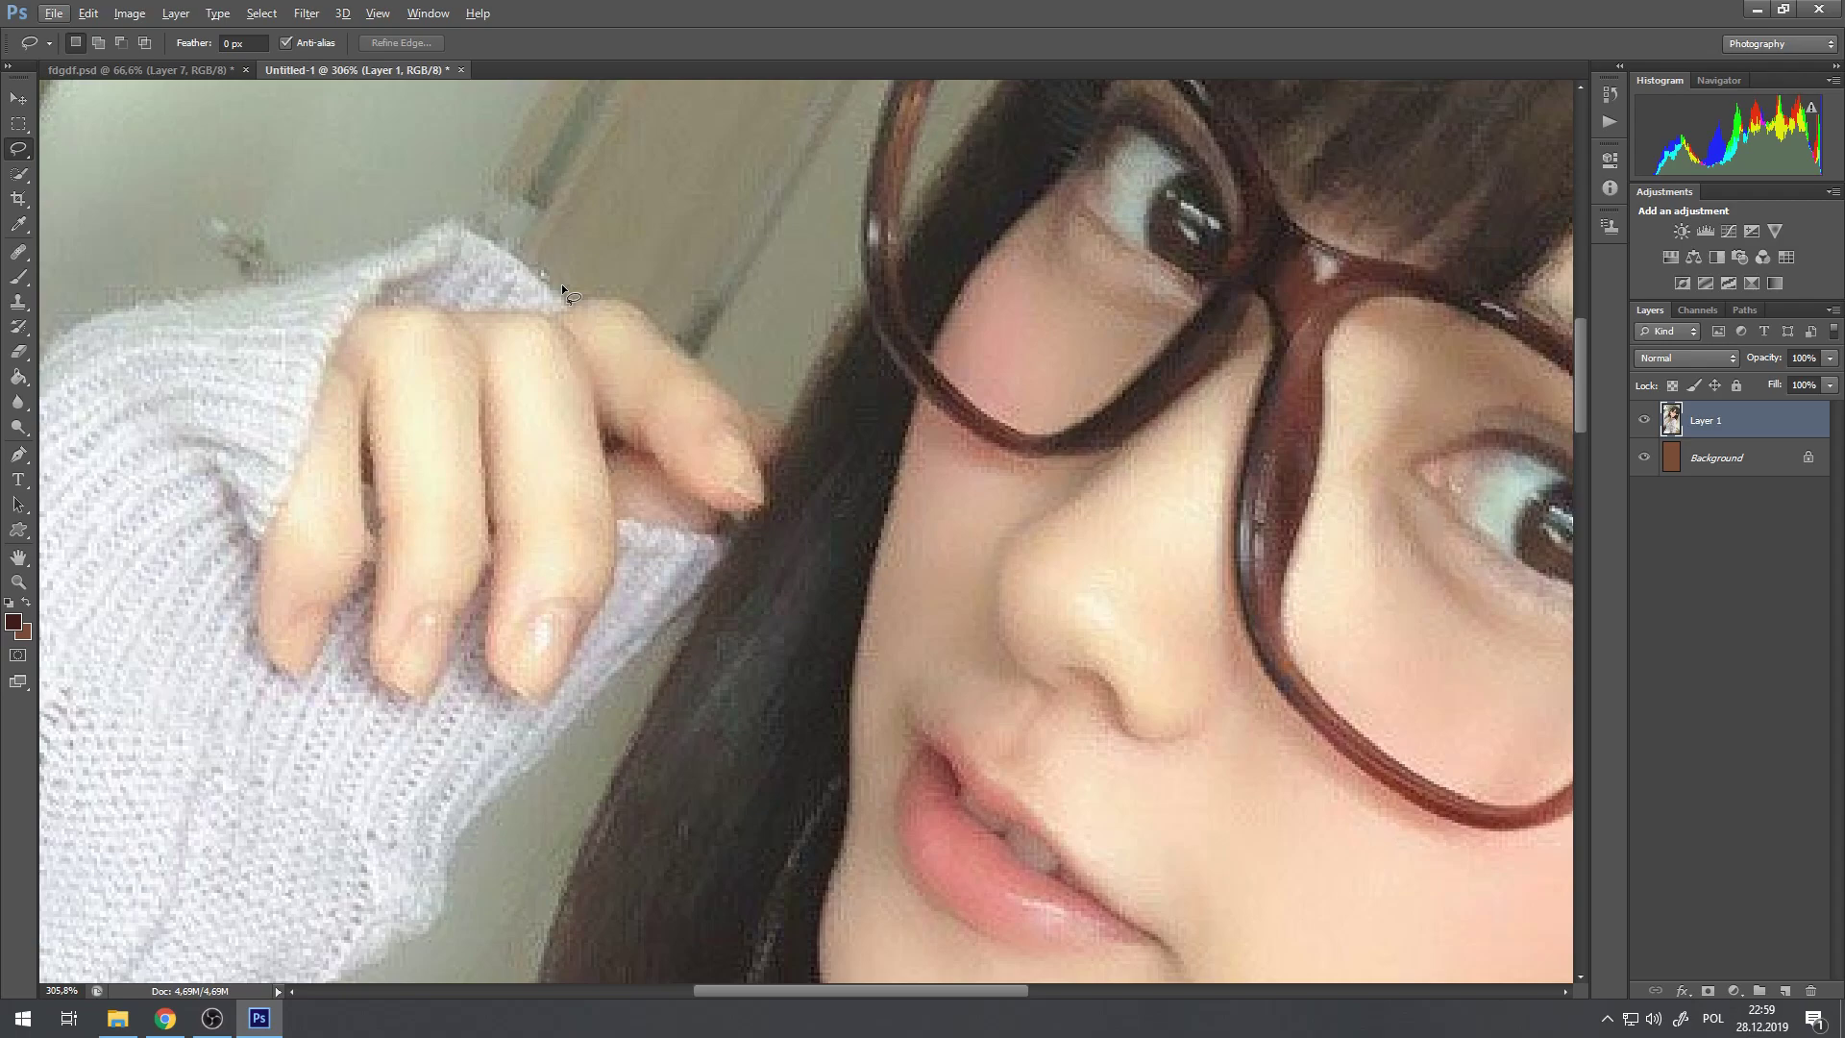
scroll(411, 418, "down", 3)
scroll(440, 399, "up", 4)
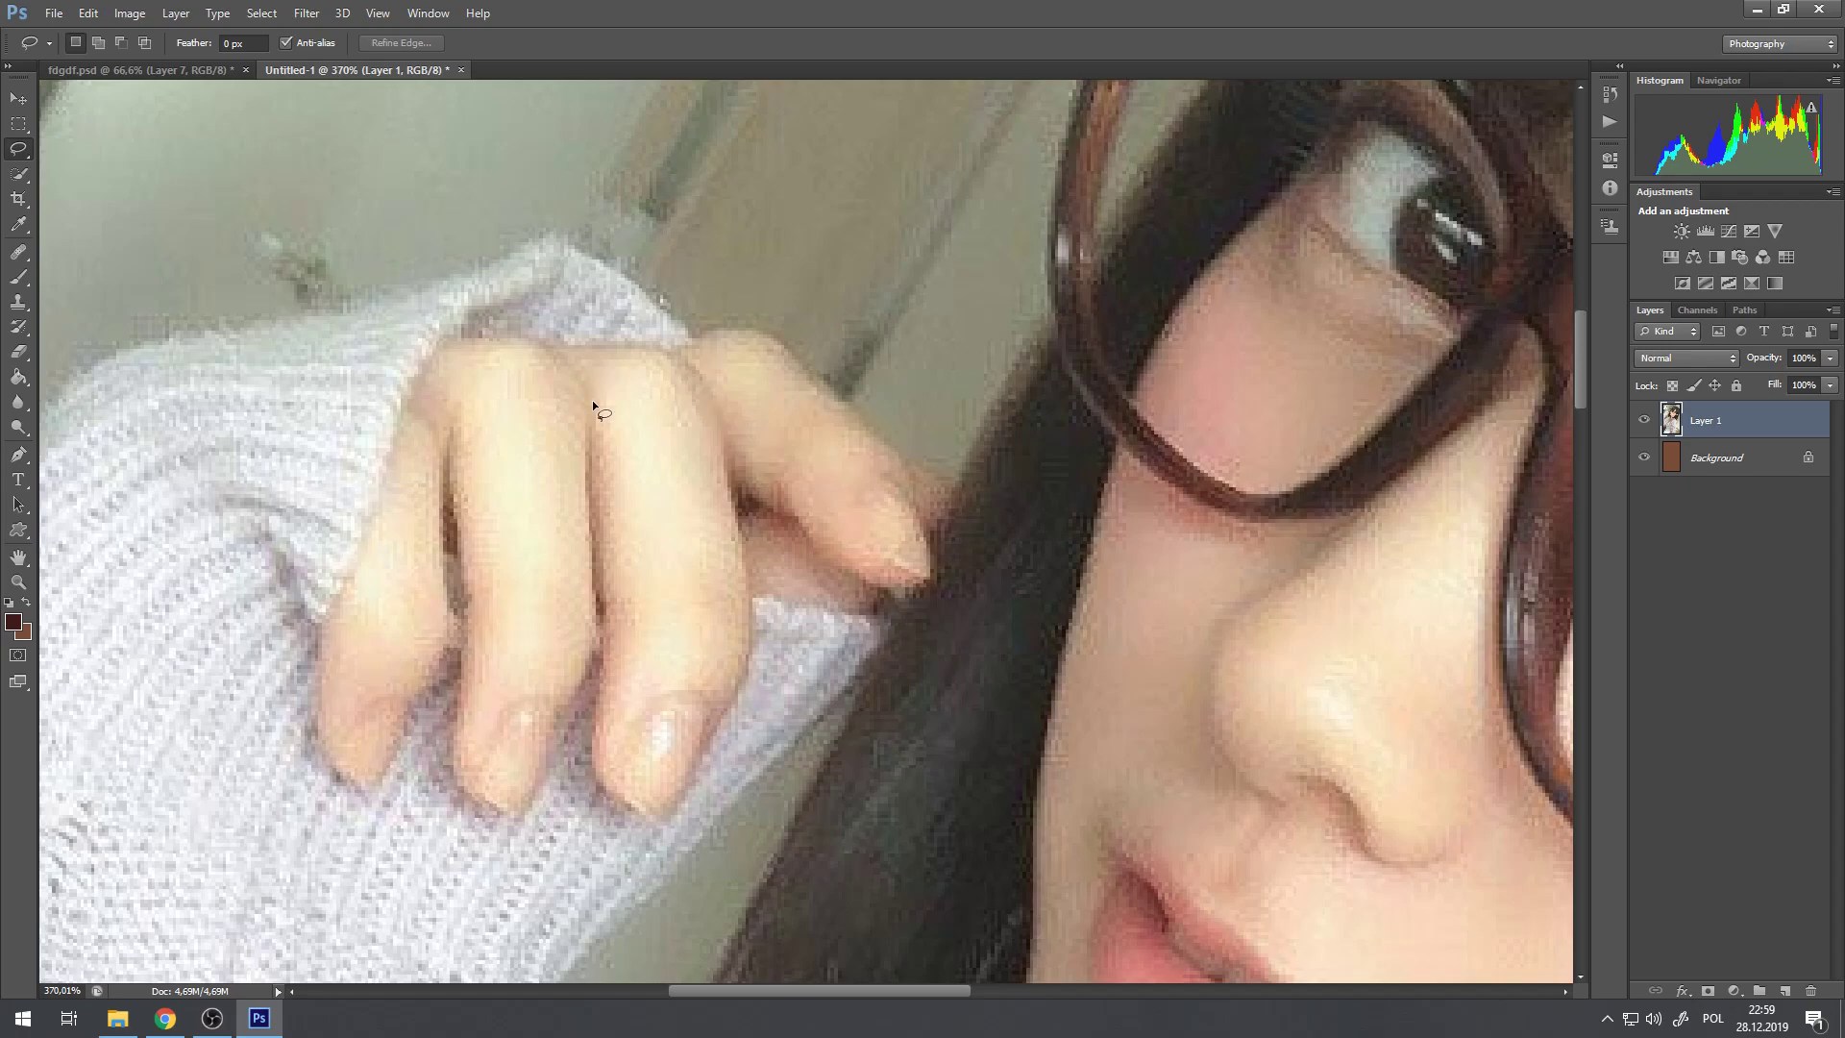
mouse_move(607, 350)
left_mouse_down()
mouse_move(651, 531)
mouse_move(607, 770)
mouse_move(744, 803)
left_mouse_up()
mouse_move(881, 612)
left_mouse_down()
mouse_move(952, 589)
mouse_move(929, 471)
left_mouse_up()
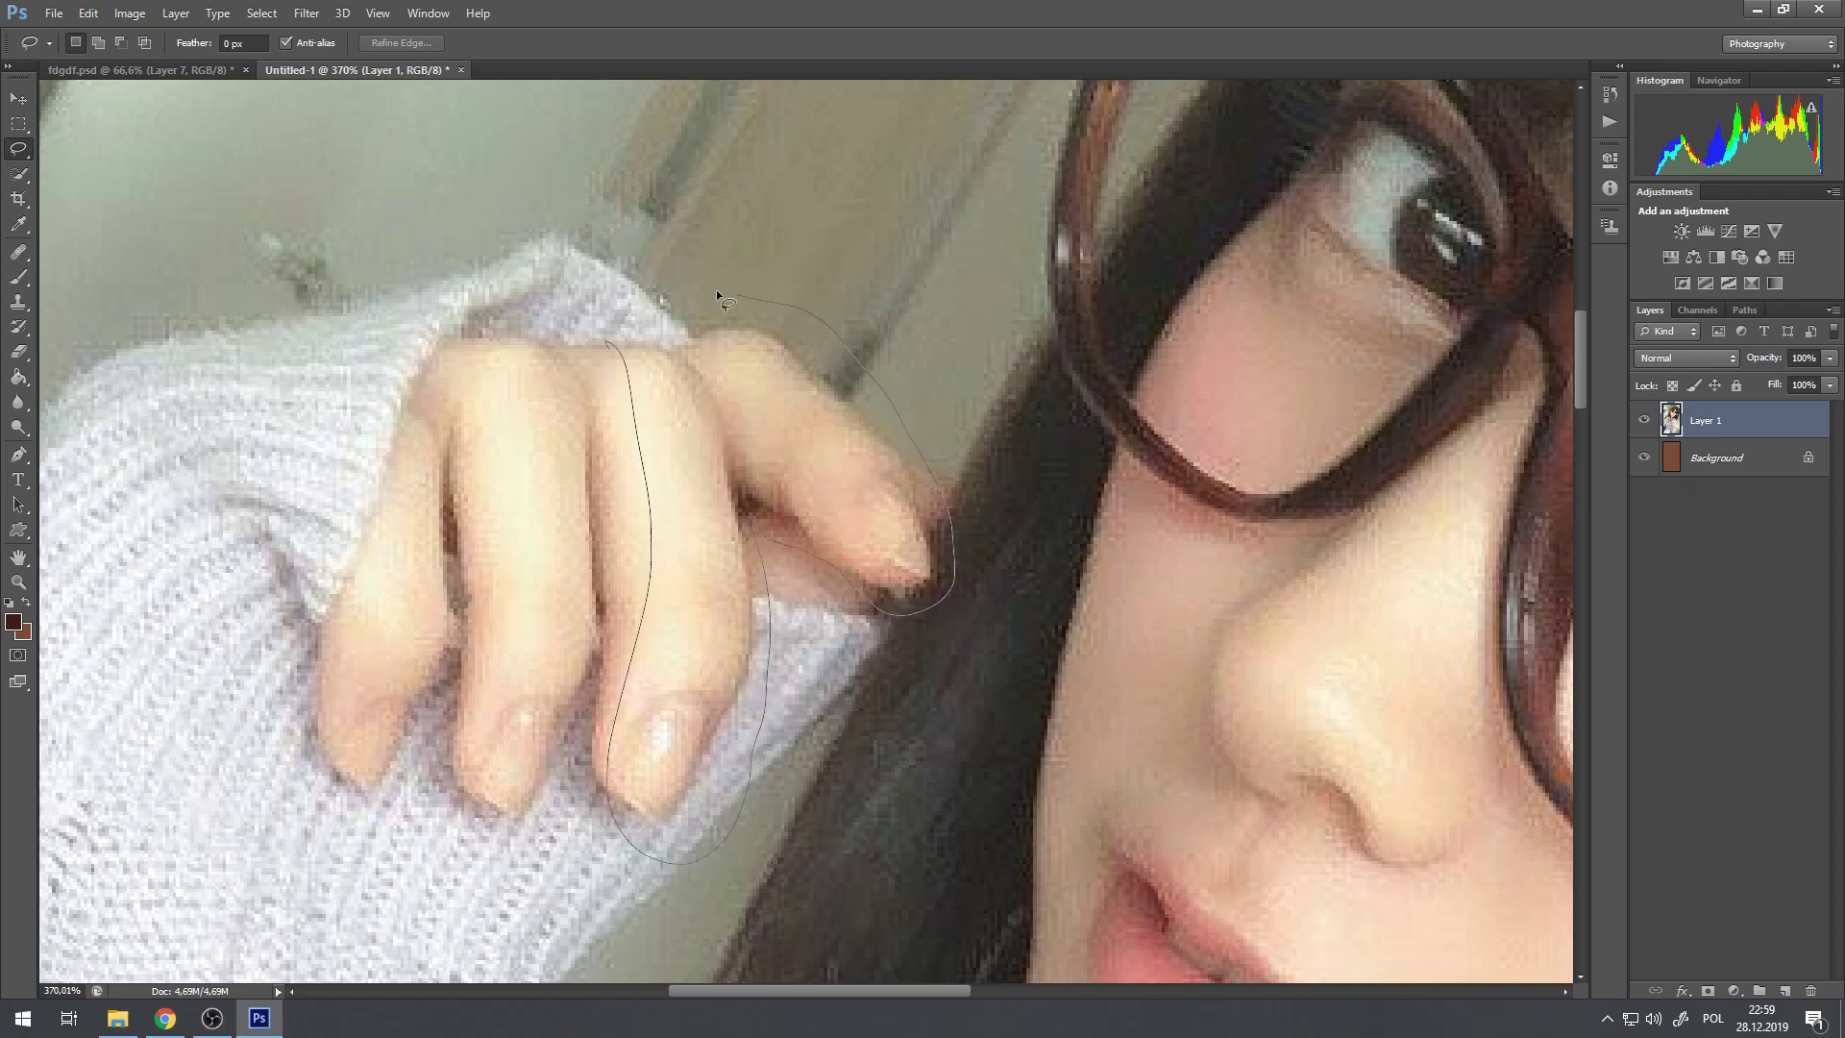
left_click_drag(724, 291, 663, 366)
key("ctrl+j")
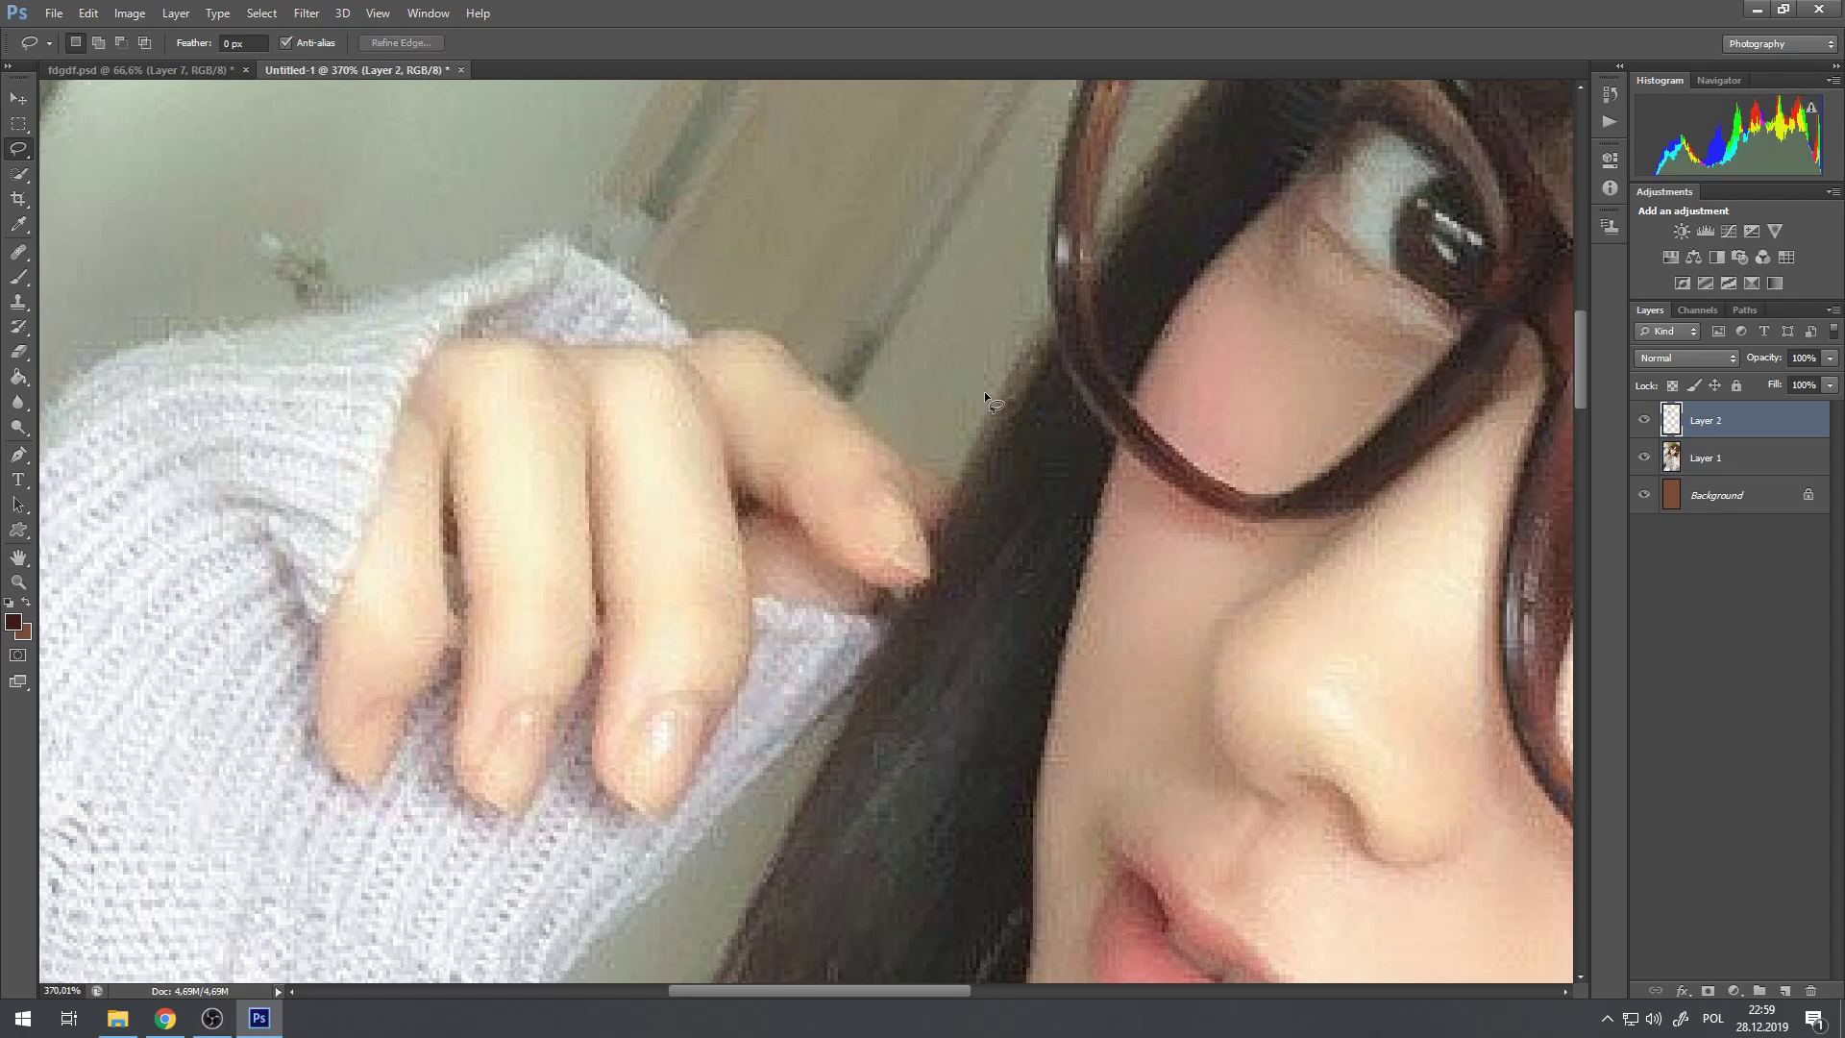
Step: Hide Layer 1 to isolate the copied fingers against the brown background, and activate the Eraser tool
scroll(853, 430, "down", 10)
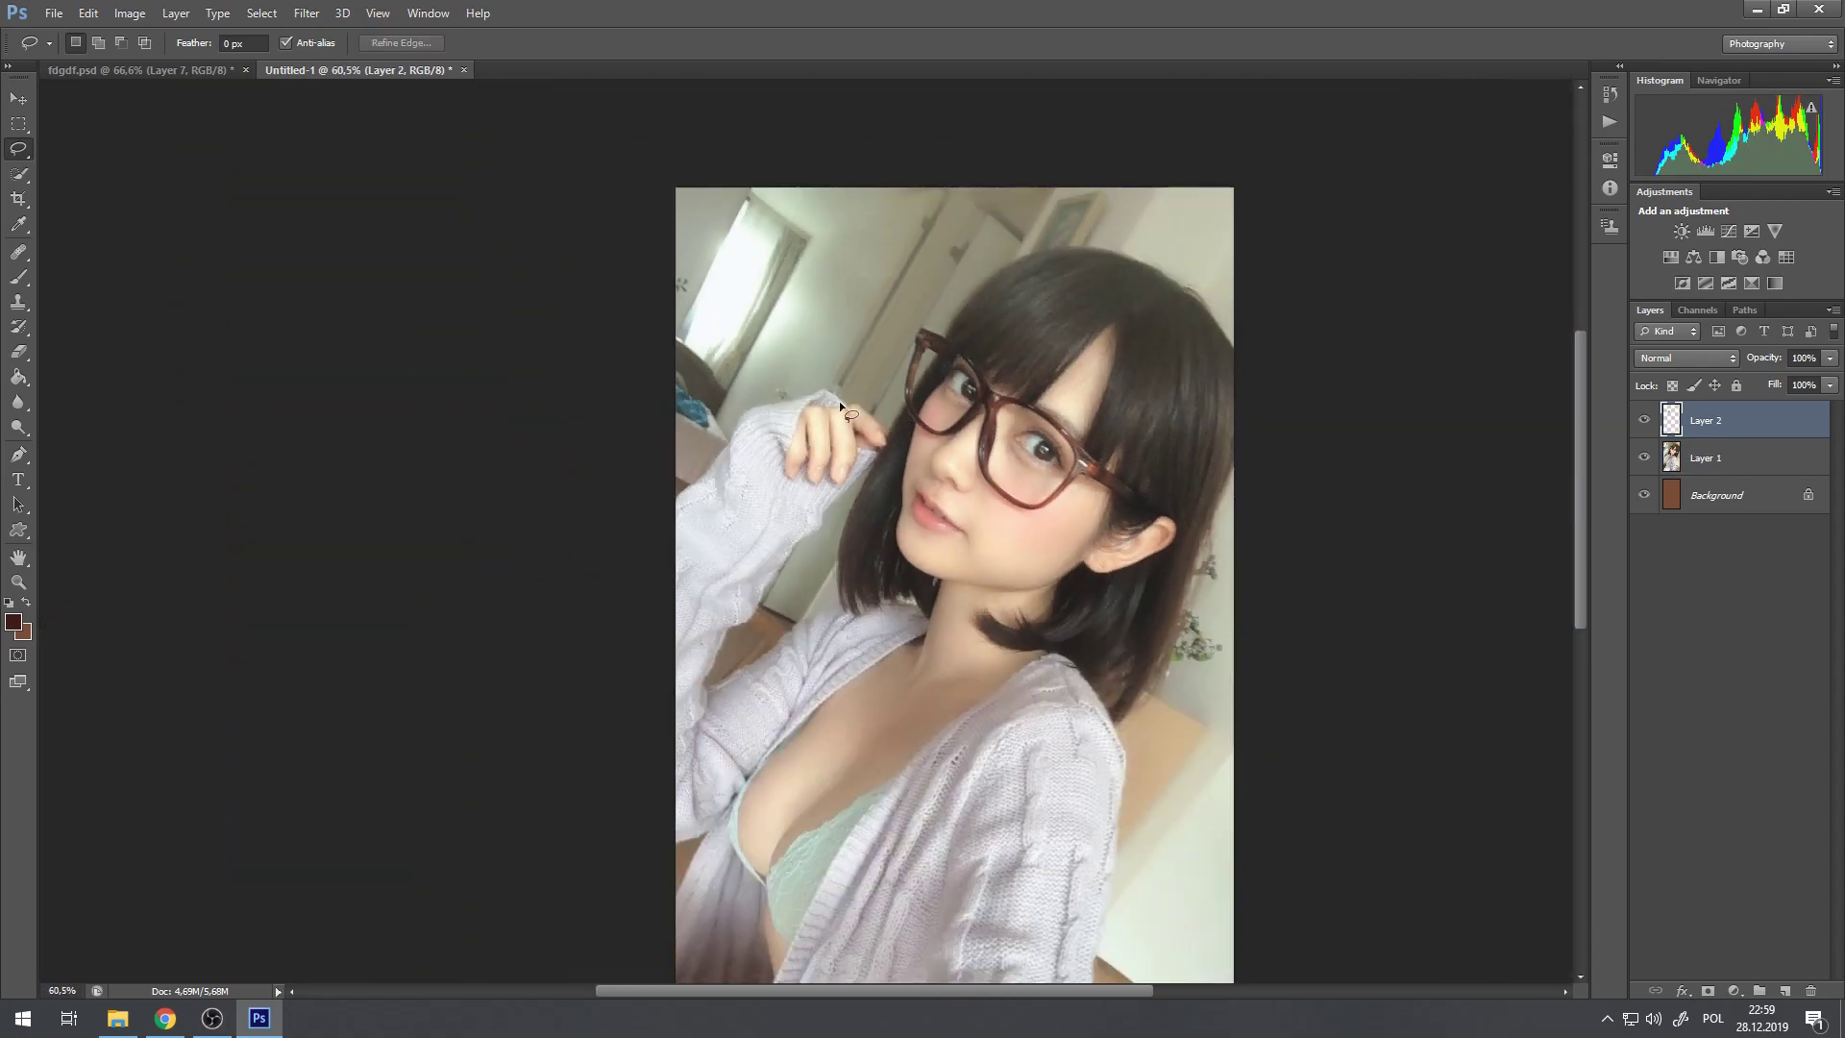
scroll(826, 400, "up", 5)
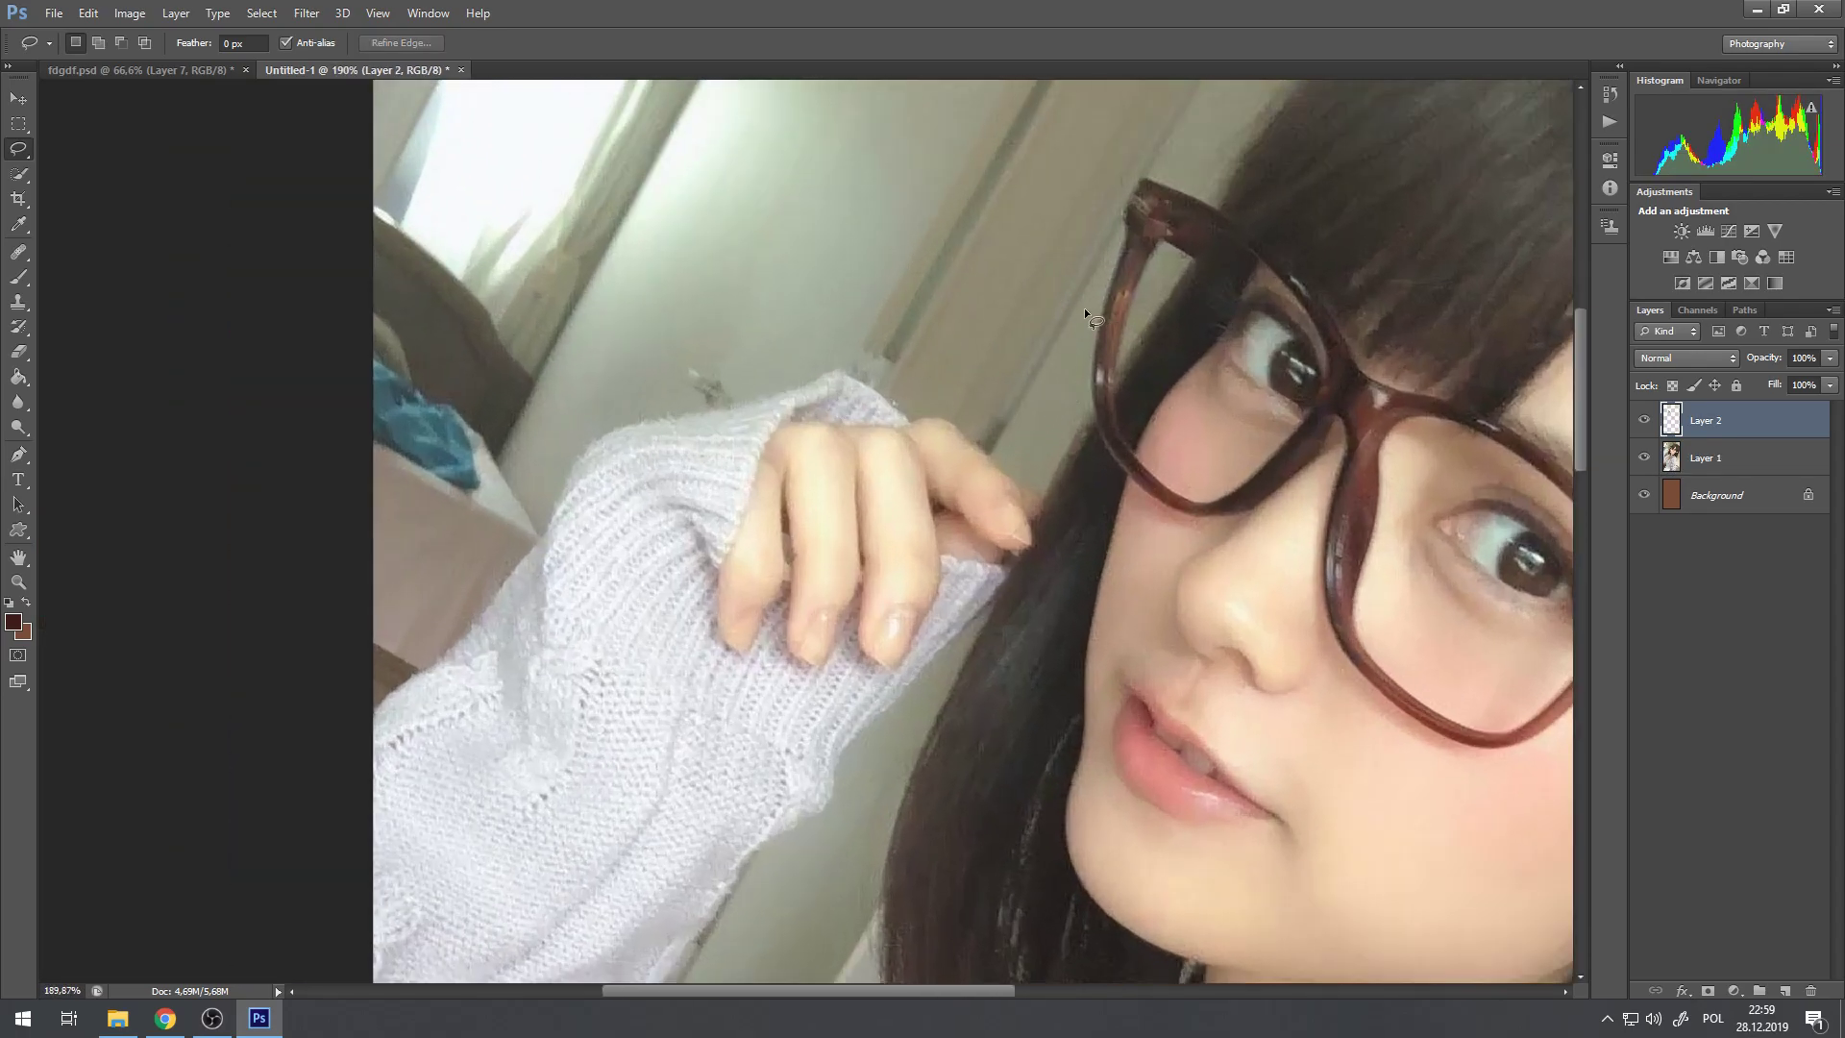
left_click(1643, 457)
scroll(960, 545, "up", 4)
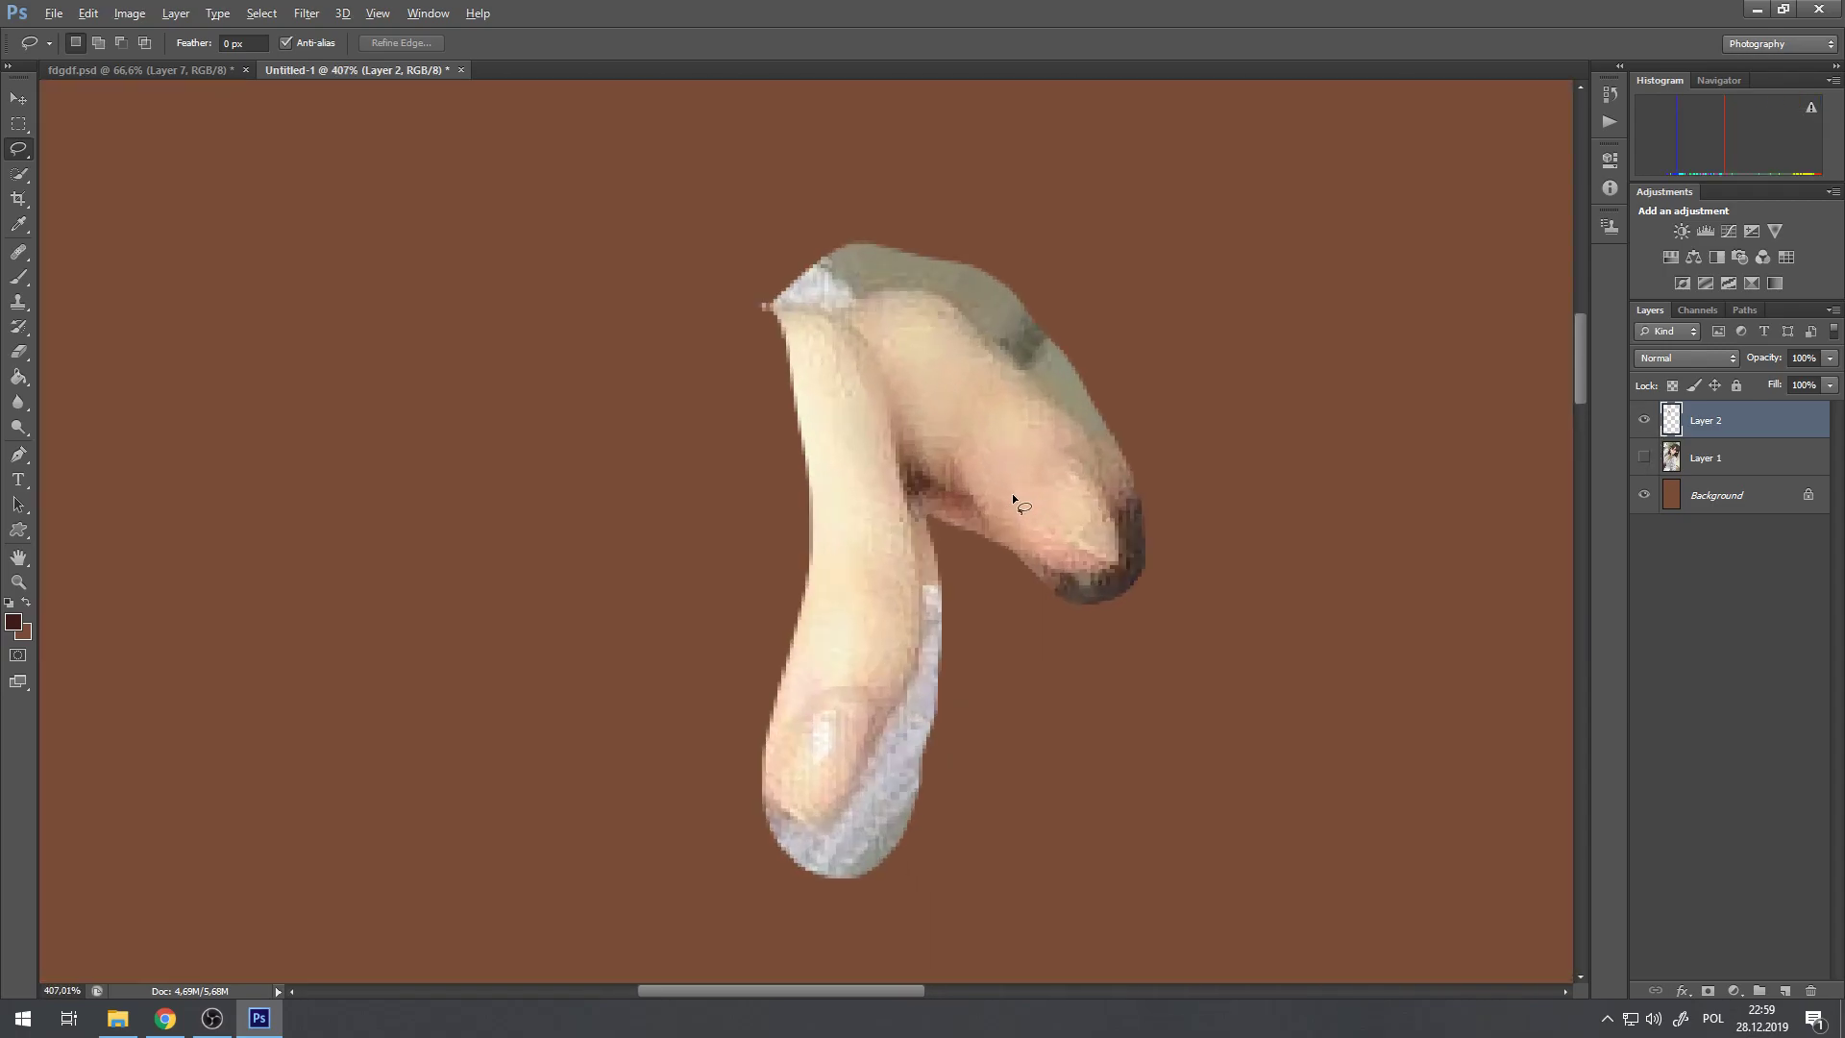
scroll(1012, 493, "up", 1)
left_click(18, 351)
scroll(1144, 606, "up", 1)
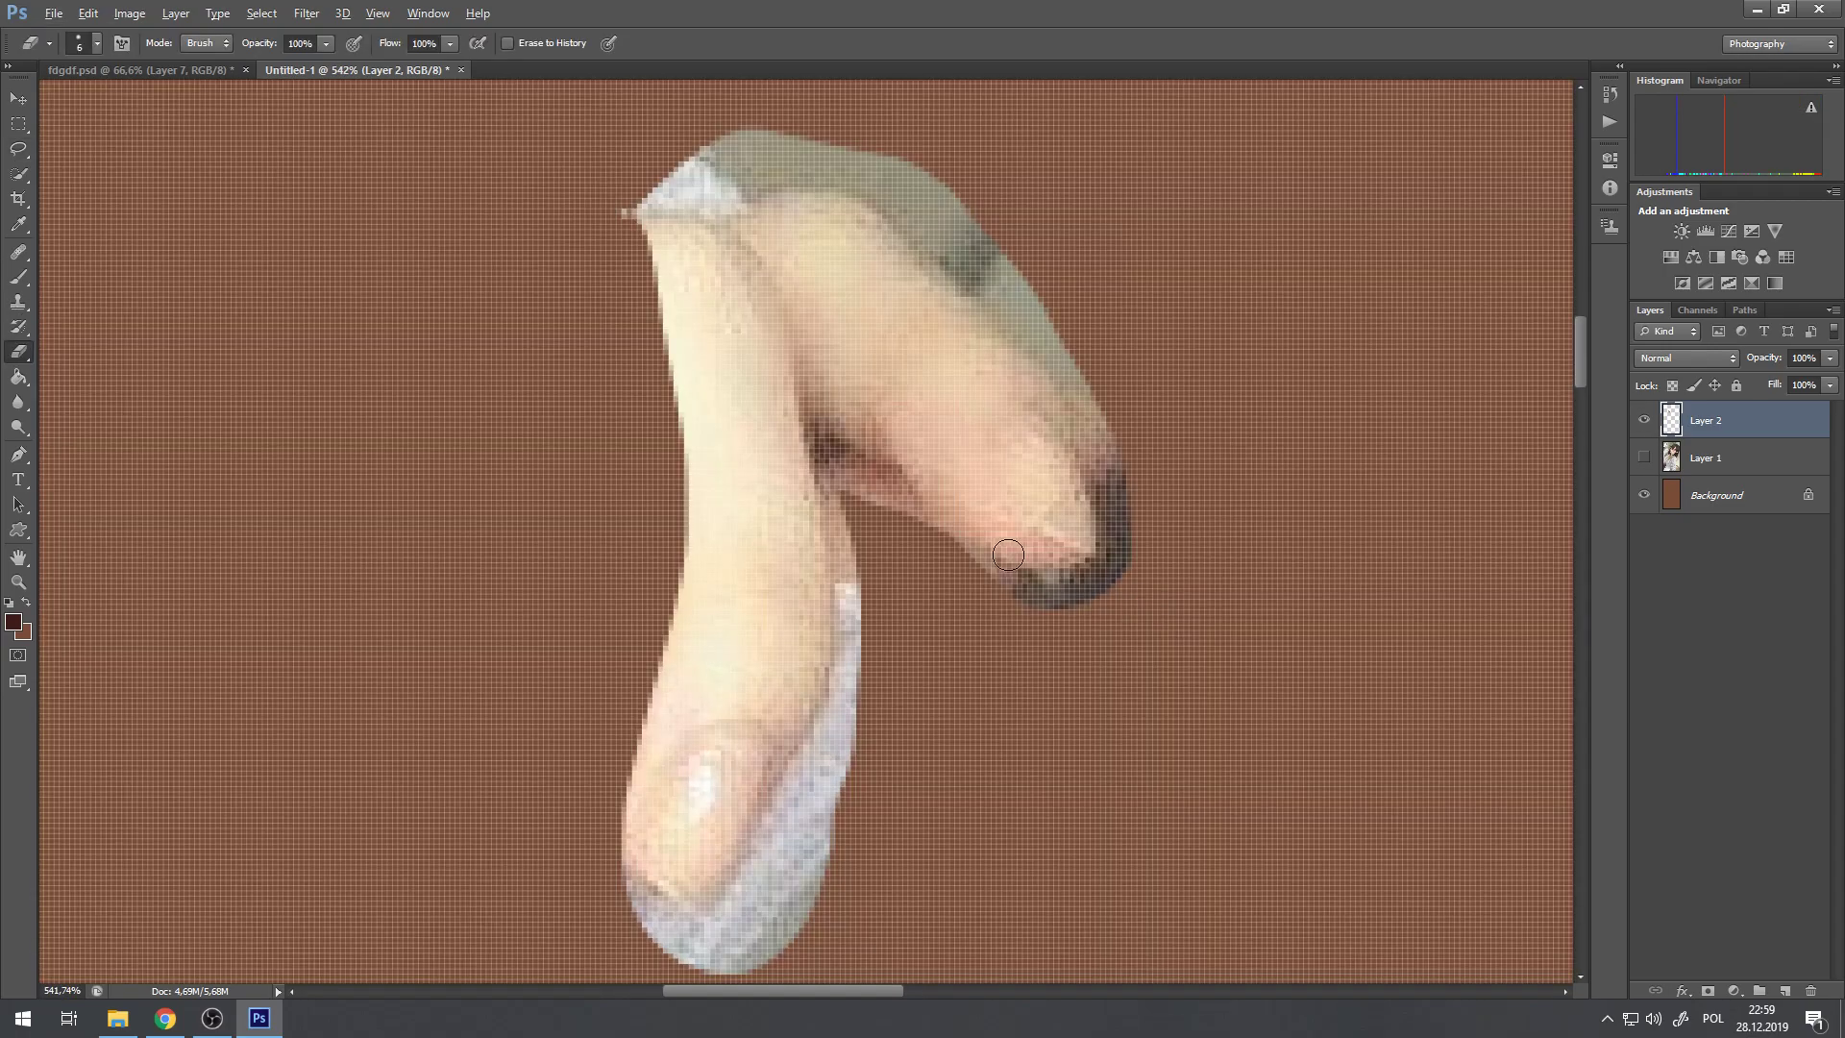
scroll(952, 543, "down", 1)
key("alt")
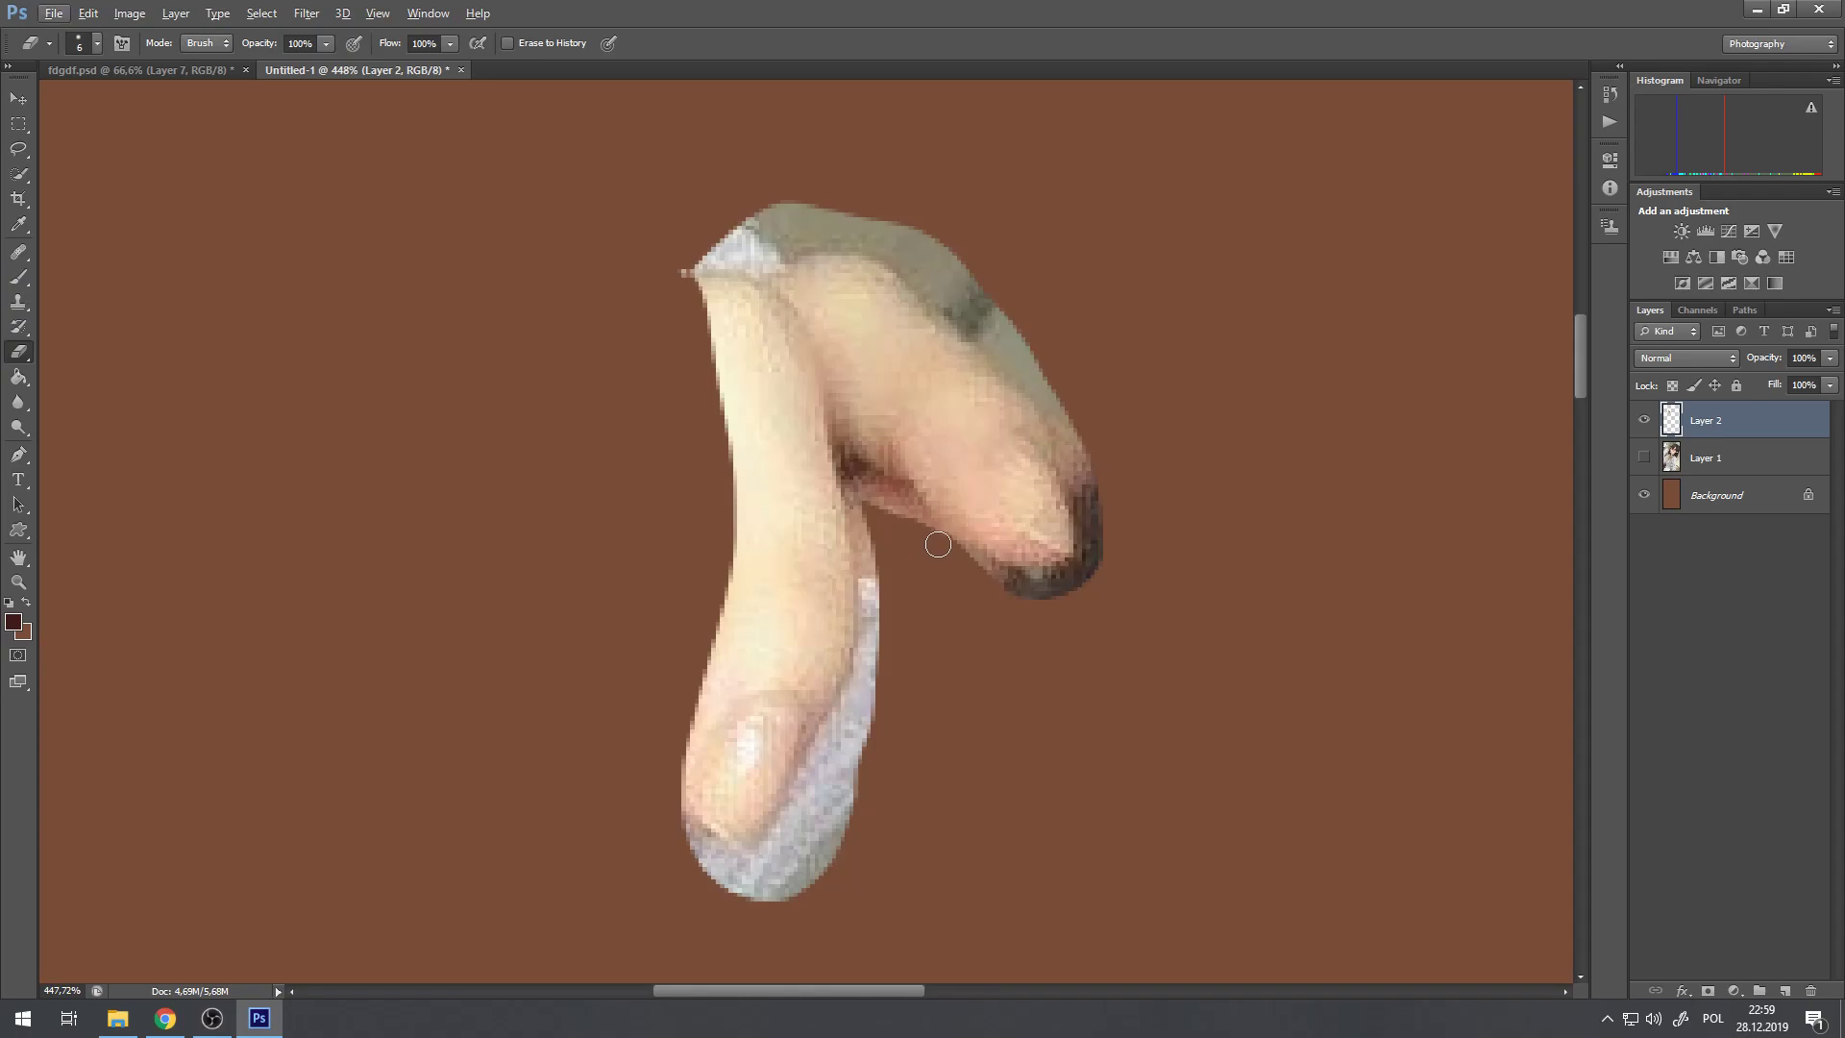
Step: Show Layer 1 again and examine where the copied fingers meet the hair and the sleeve
left_click(1647, 470)
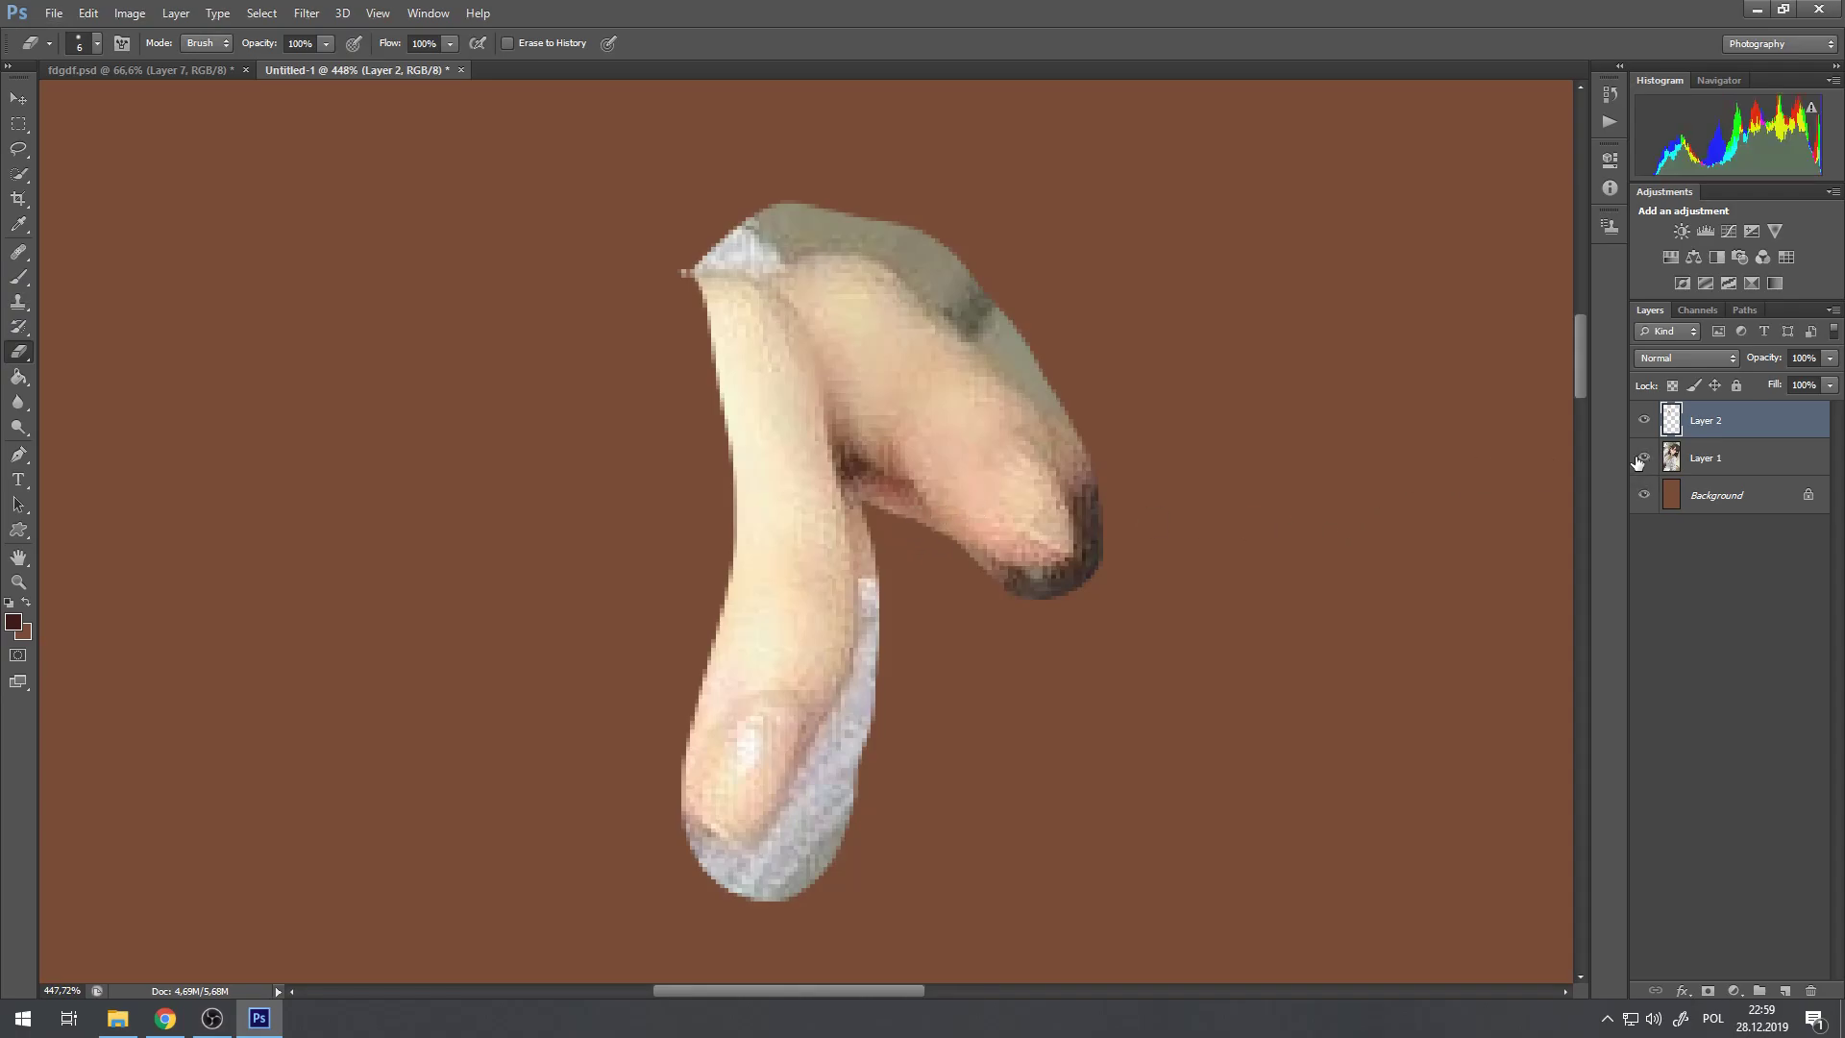
scroll(712, 412, "down", 6)
scroll(954, 473, "up", 3)
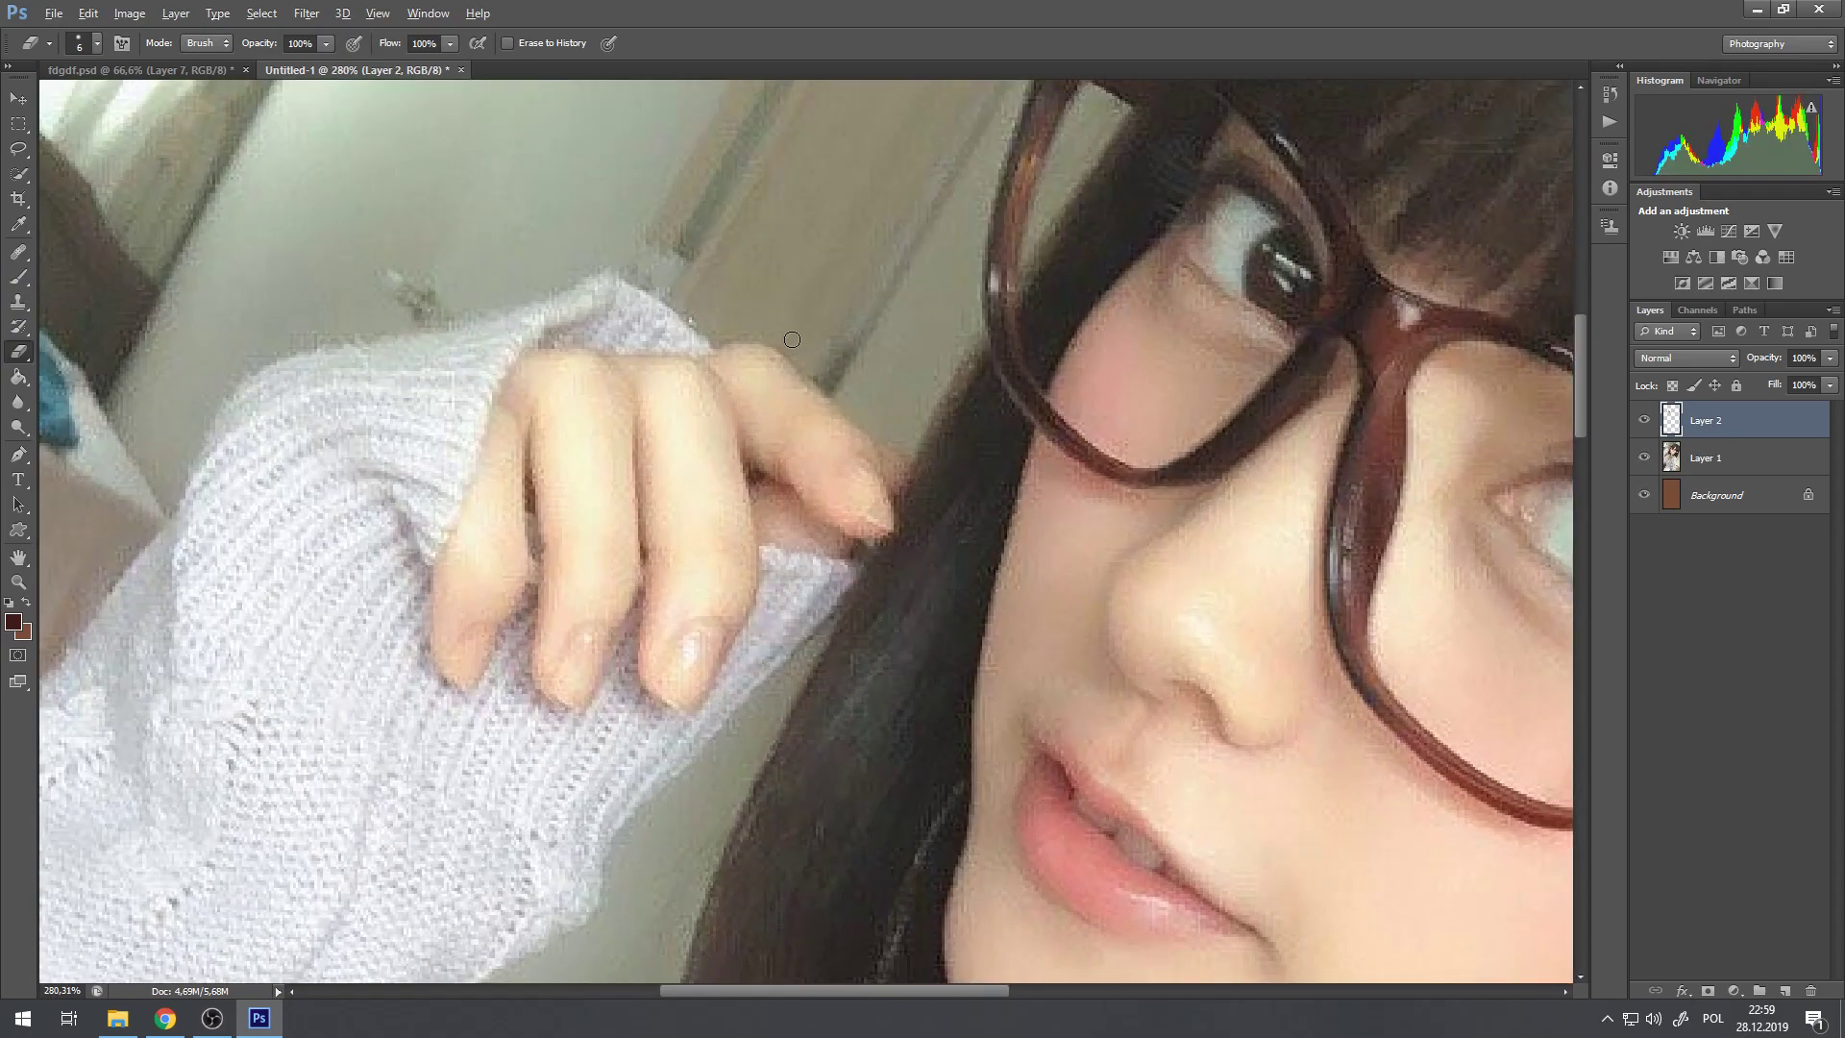
scroll(1054, 548, "down", 2)
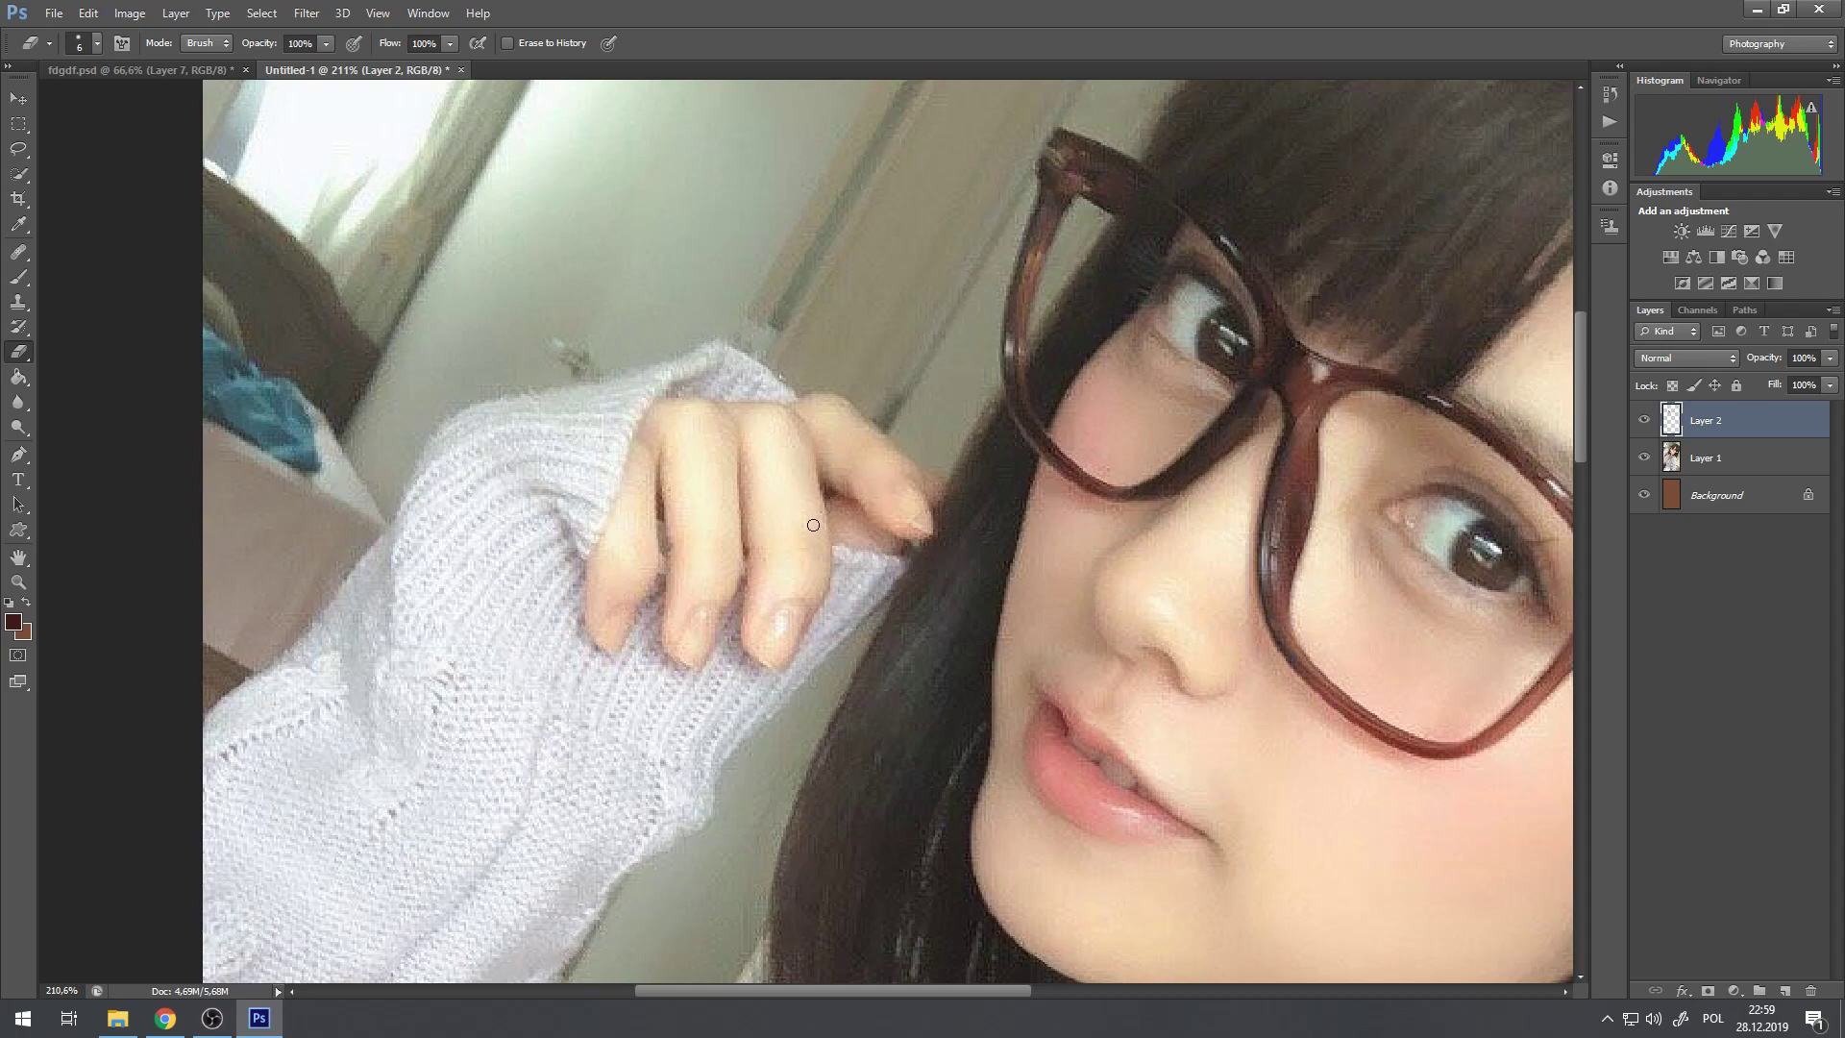
scroll(912, 488, "up", 2)
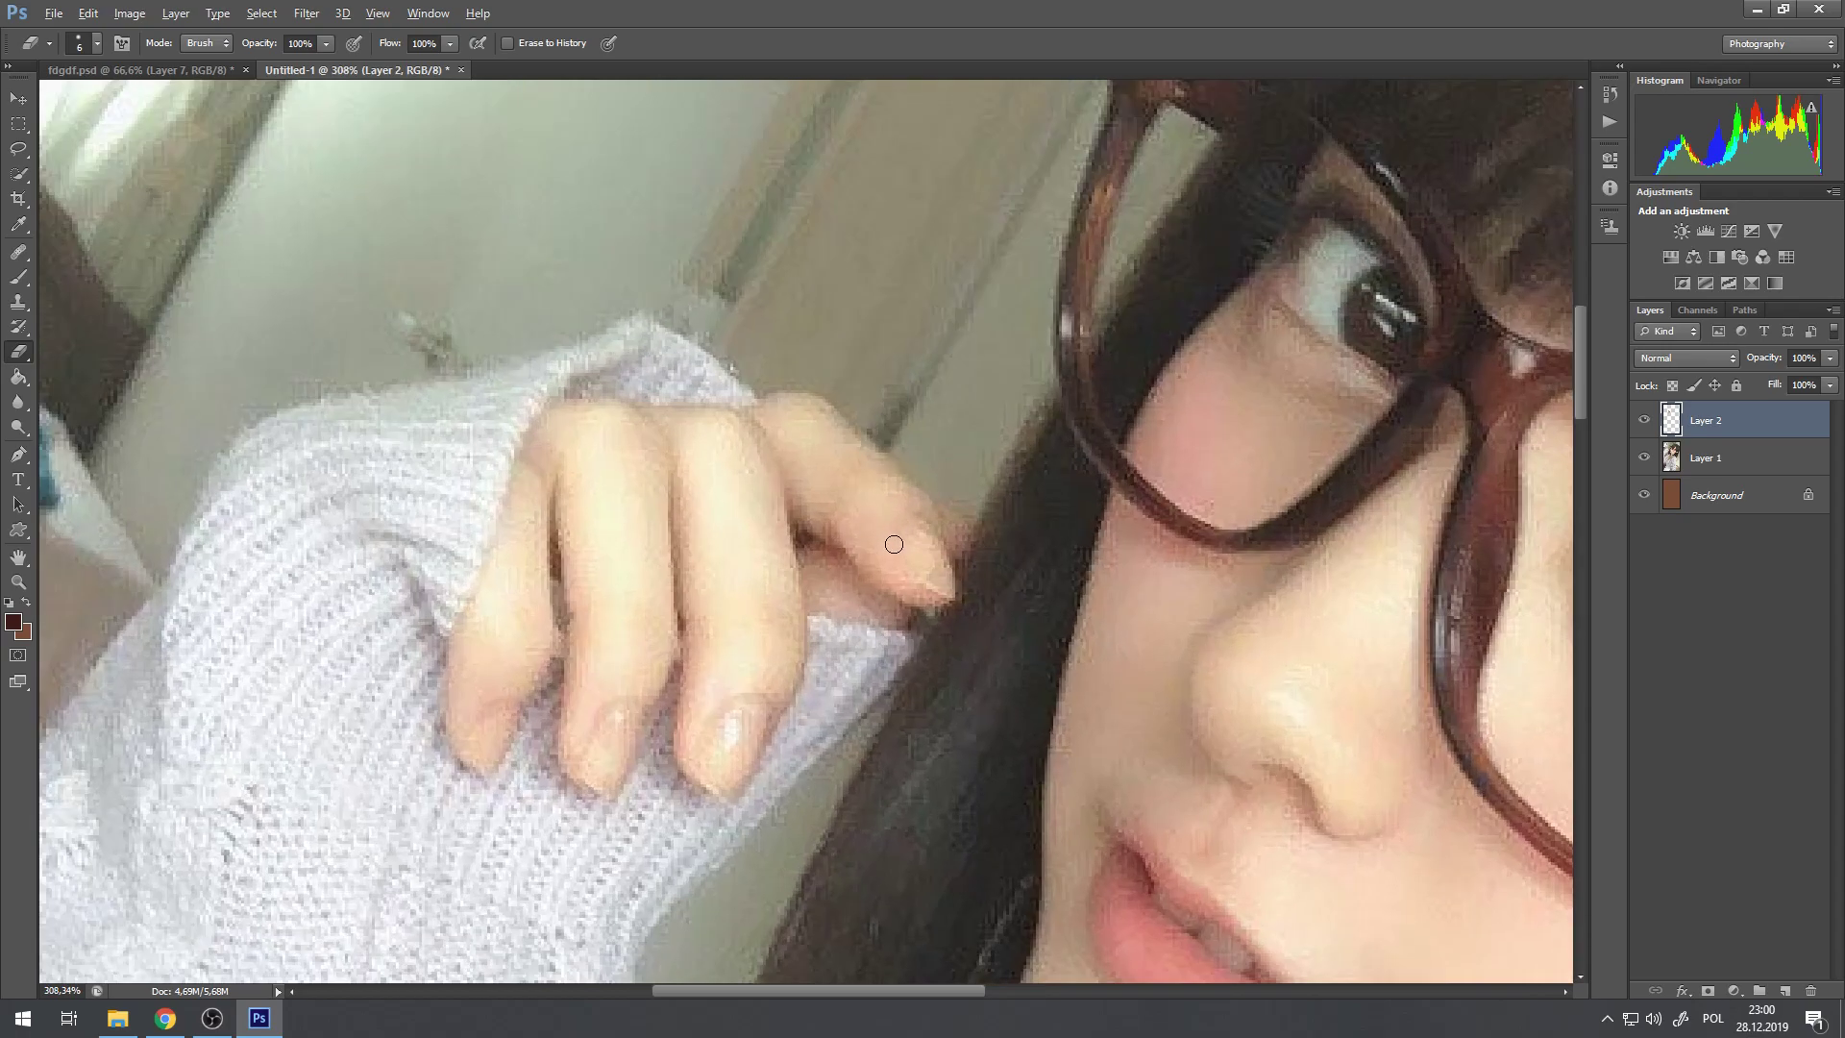
key("alt")
scroll(979, 619, "down", 3)
scroll(879, 568, "up", 4)
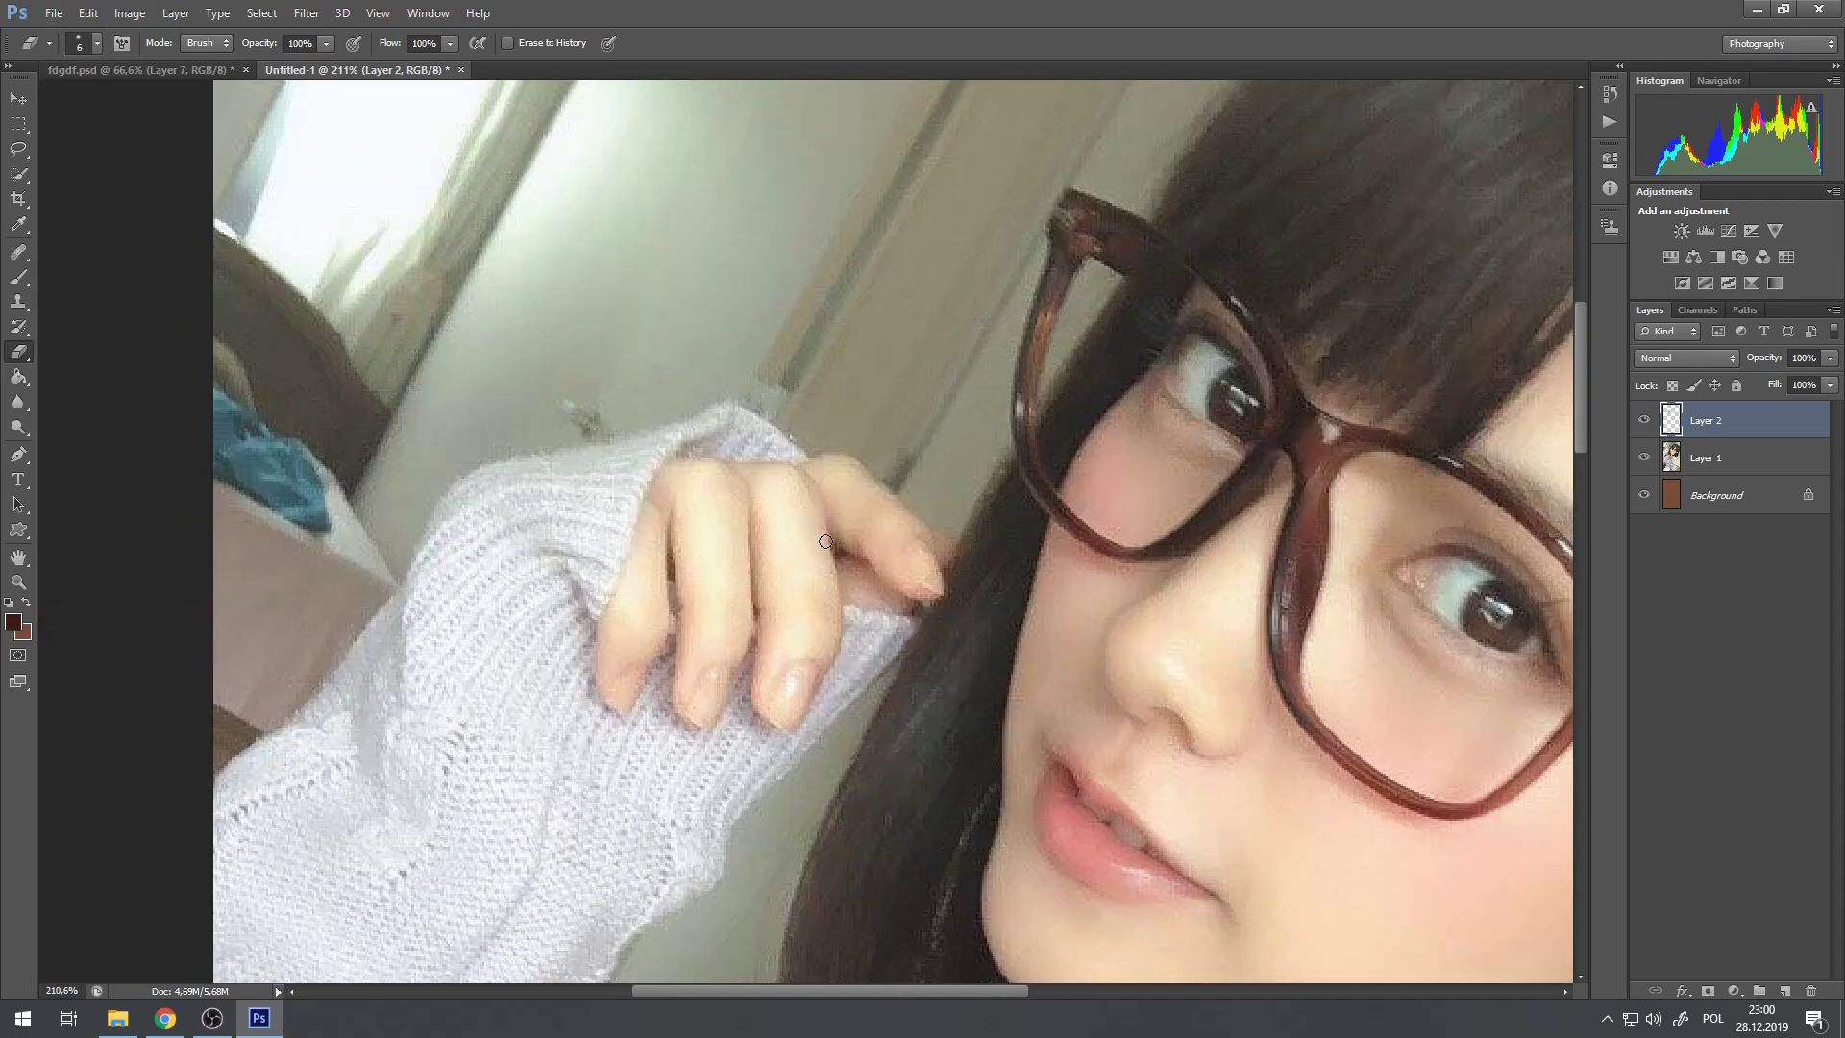
scroll(943, 652, "down", 4)
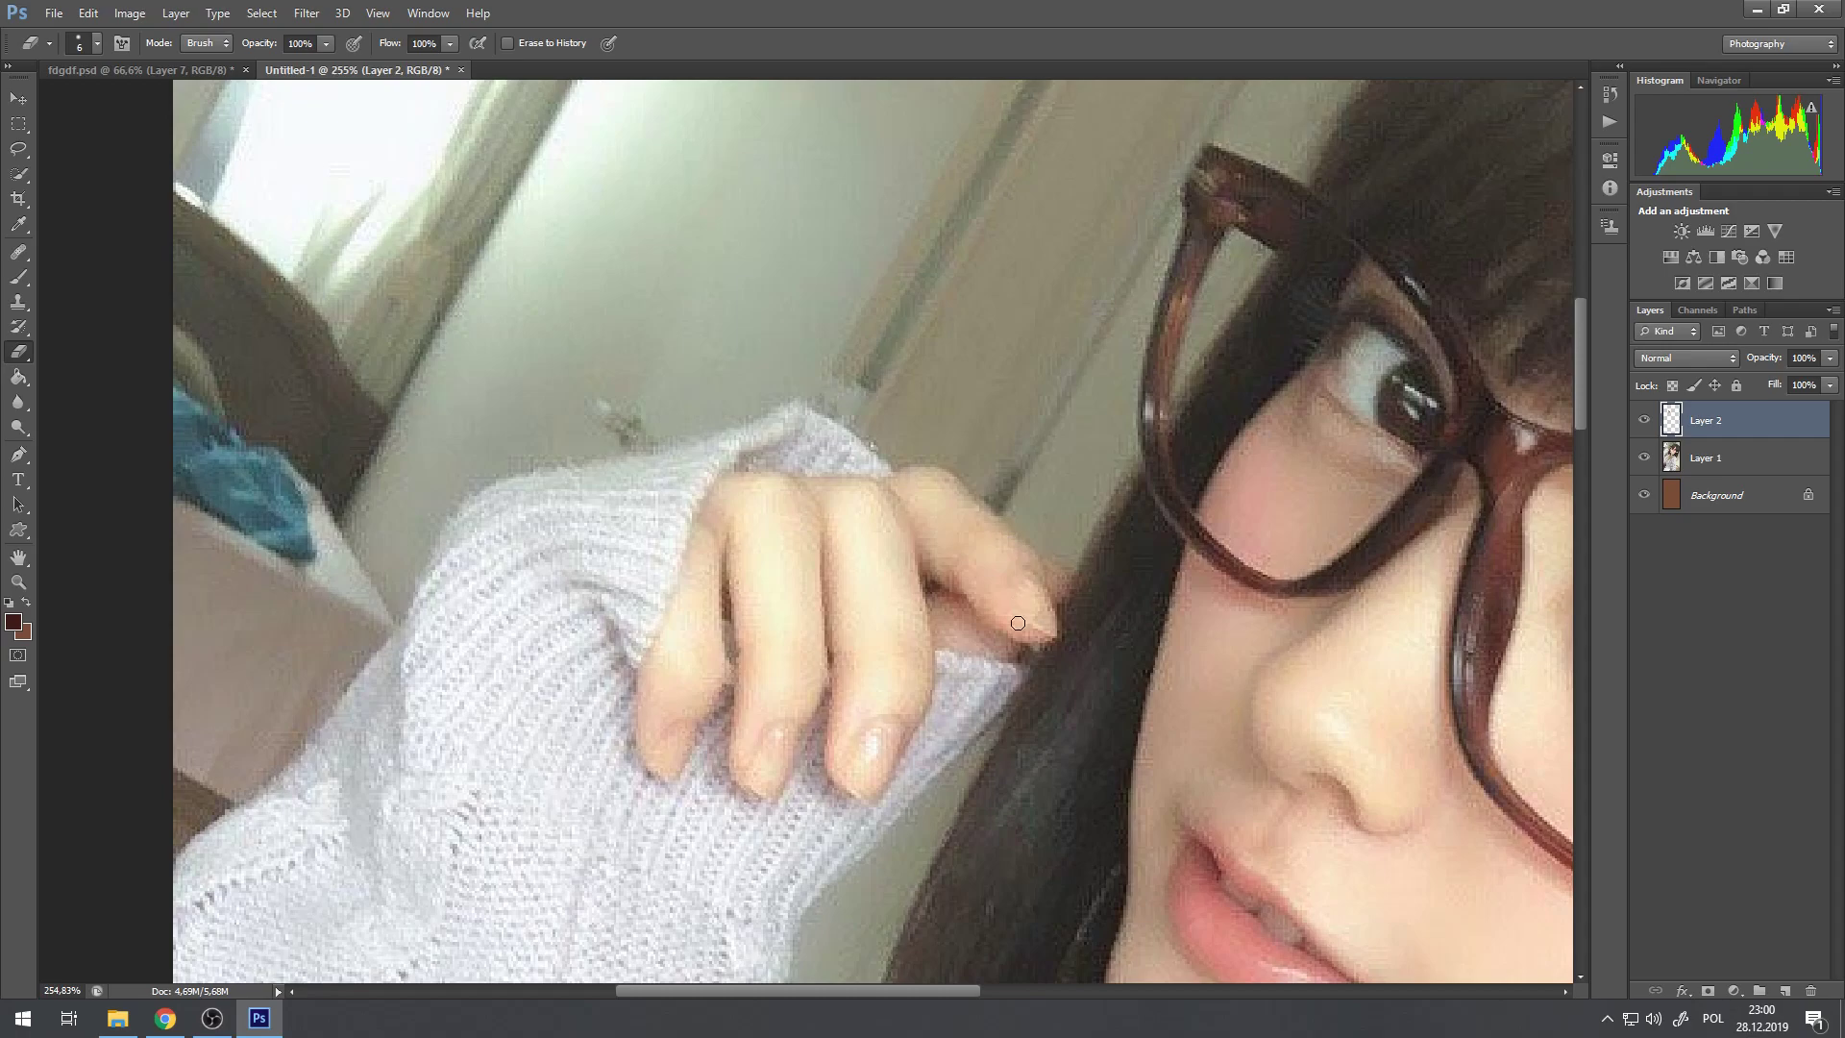
scroll(927, 684, "up", 2)
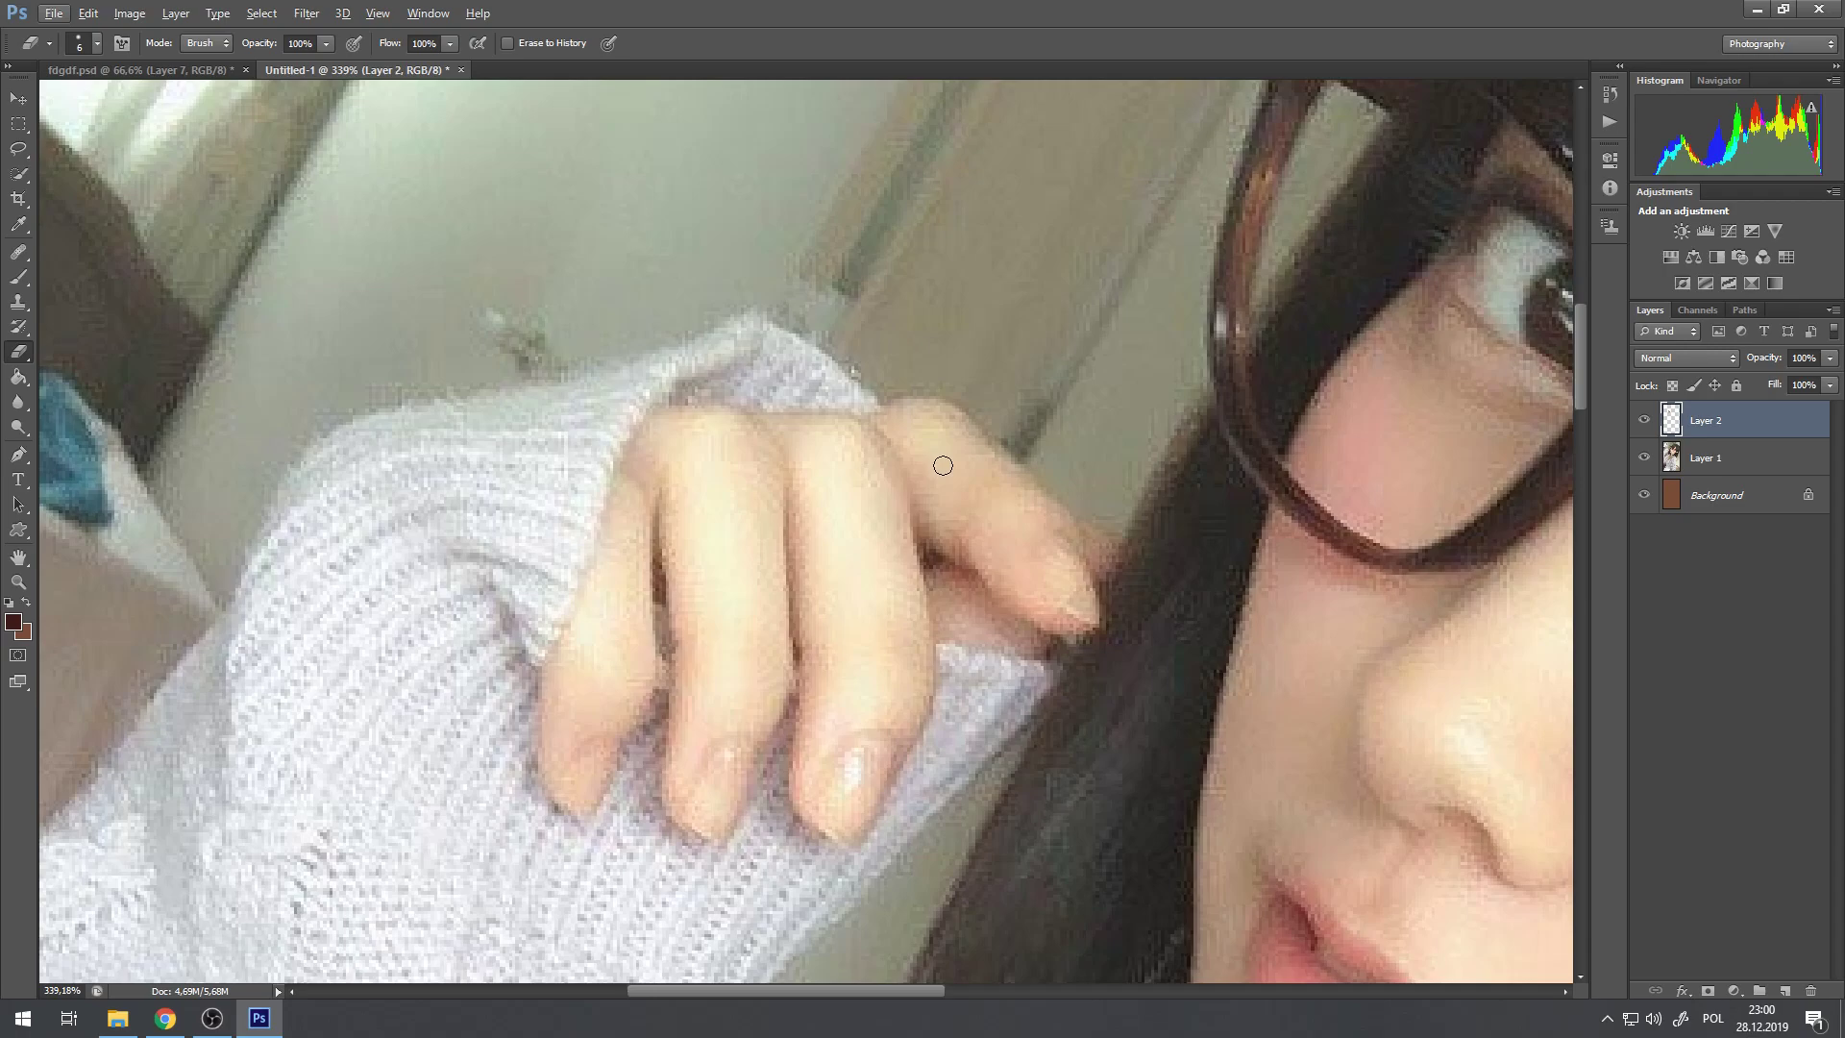
Step: Hide Layer 1 and erase the leftovers along the upper finger's underside and tip on Layer 2, then undo the last eraser stroke
left_click(1644, 458)
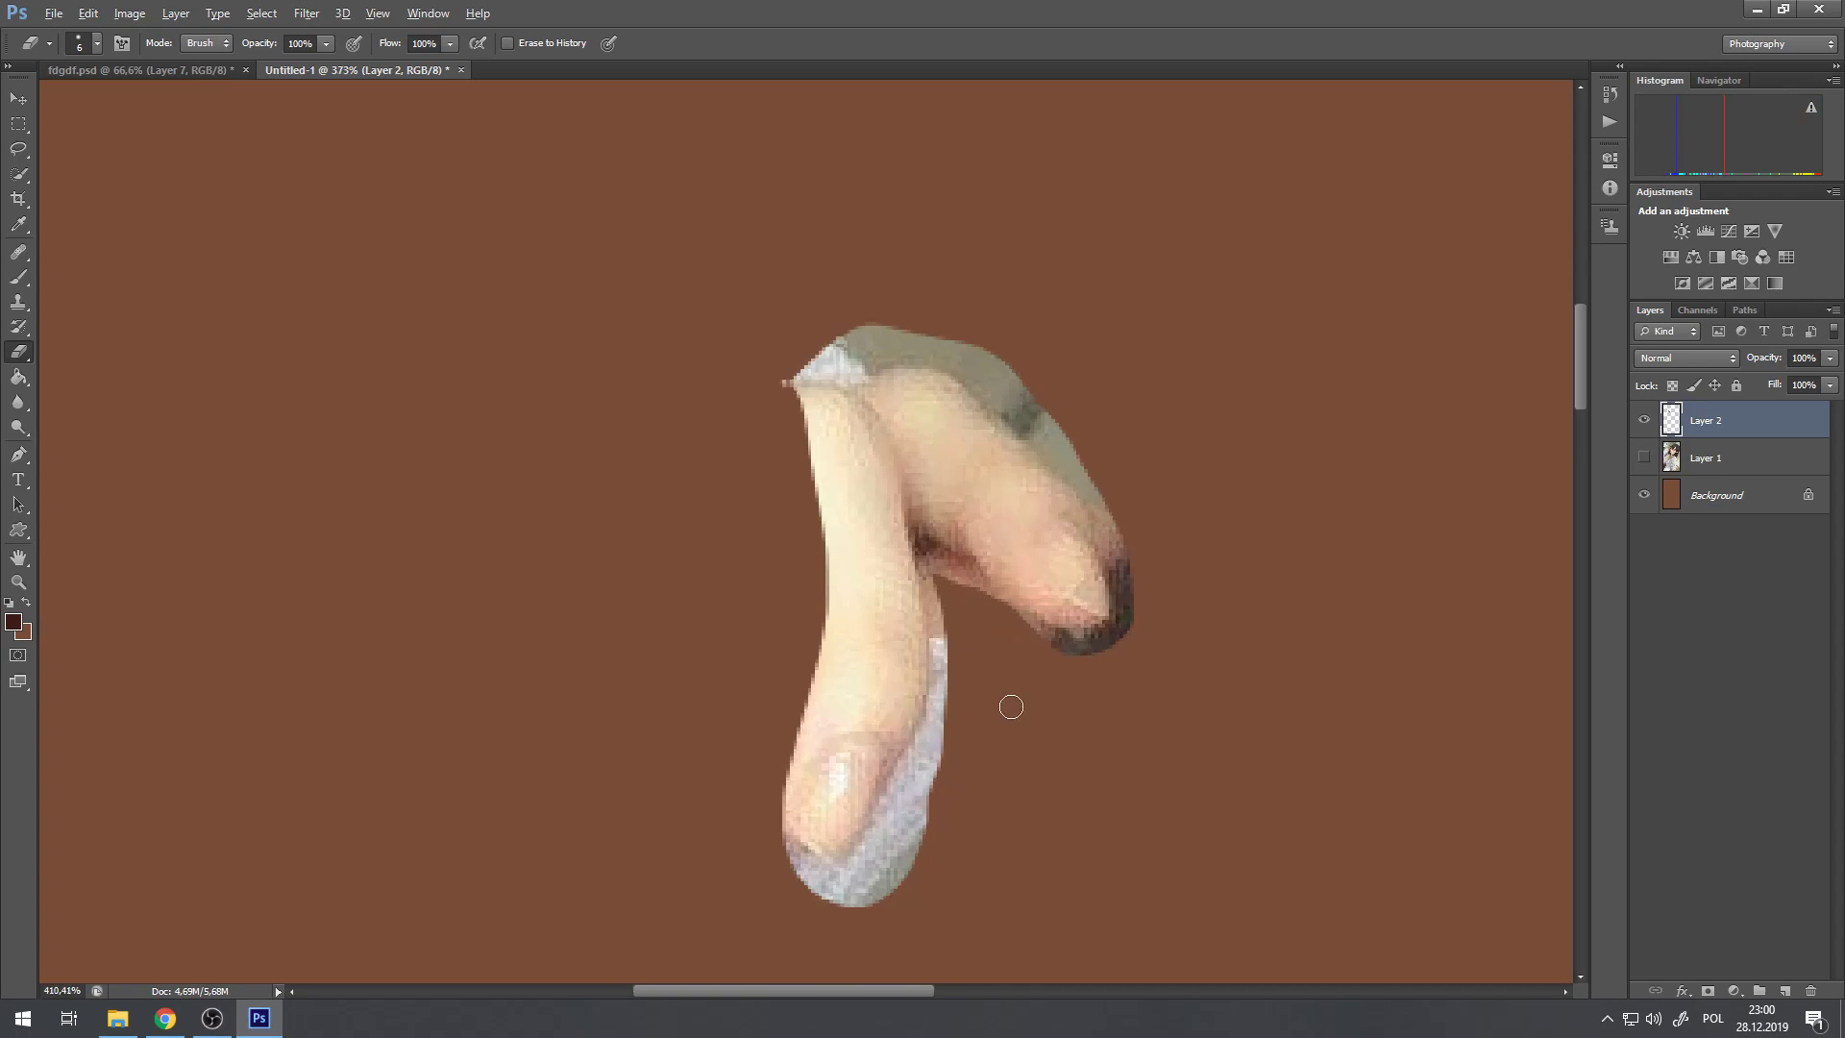
scroll(1010, 706, "up", 4)
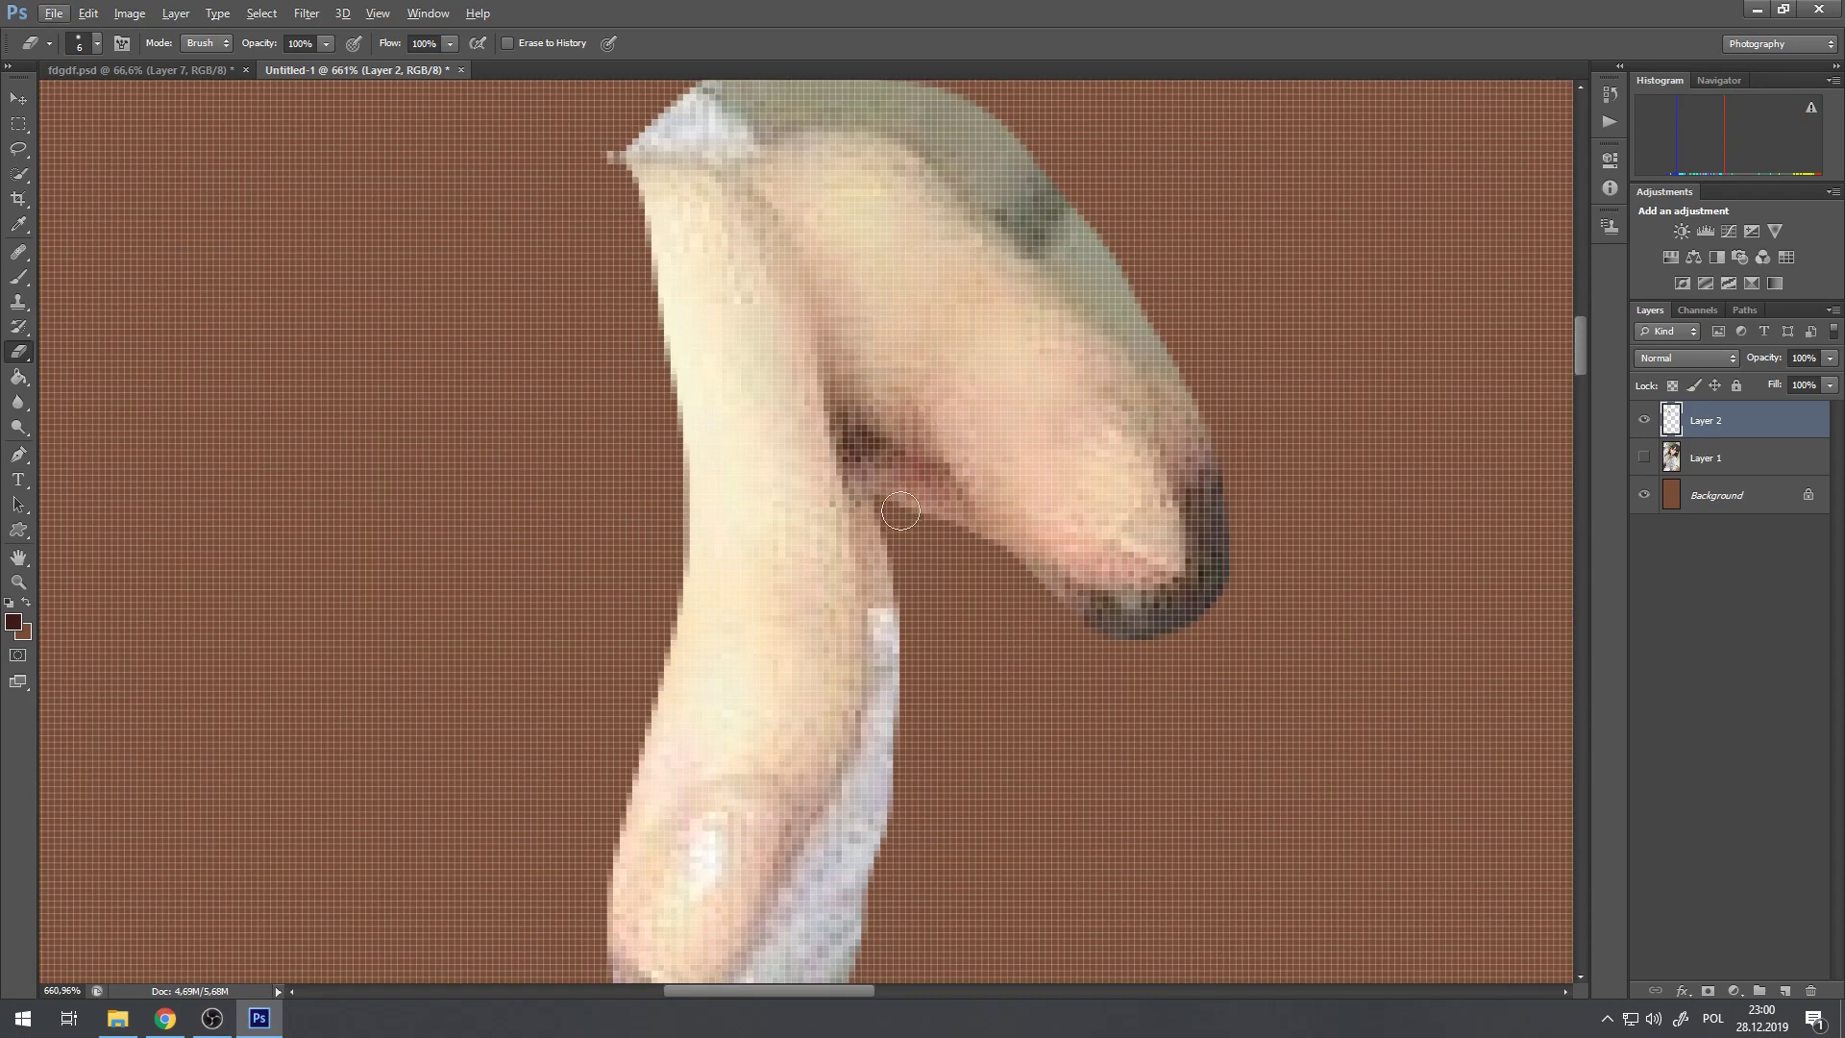
mouse_move(879, 473)
left_mouse_down()
mouse_move(1124, 654)
mouse_move(1247, 655)
mouse_move(1187, 370)
mouse_move(1262, 619)
mouse_move(1244, 615)
mouse_move(1179, 366)
mouse_move(1146, 321)
mouse_move(1240, 618)
mouse_move(1216, 528)
mouse_move(1214, 606)
mouse_move(1140, 633)
mouse_move(1217, 595)
mouse_move(1095, 615)
mouse_move(1219, 573)
left_mouse_up()
mouse_move(1149, 366)
left_mouse_down()
mouse_move(1187, 451)
mouse_move(1152, 359)
mouse_move(1197, 317)
left_mouse_up()
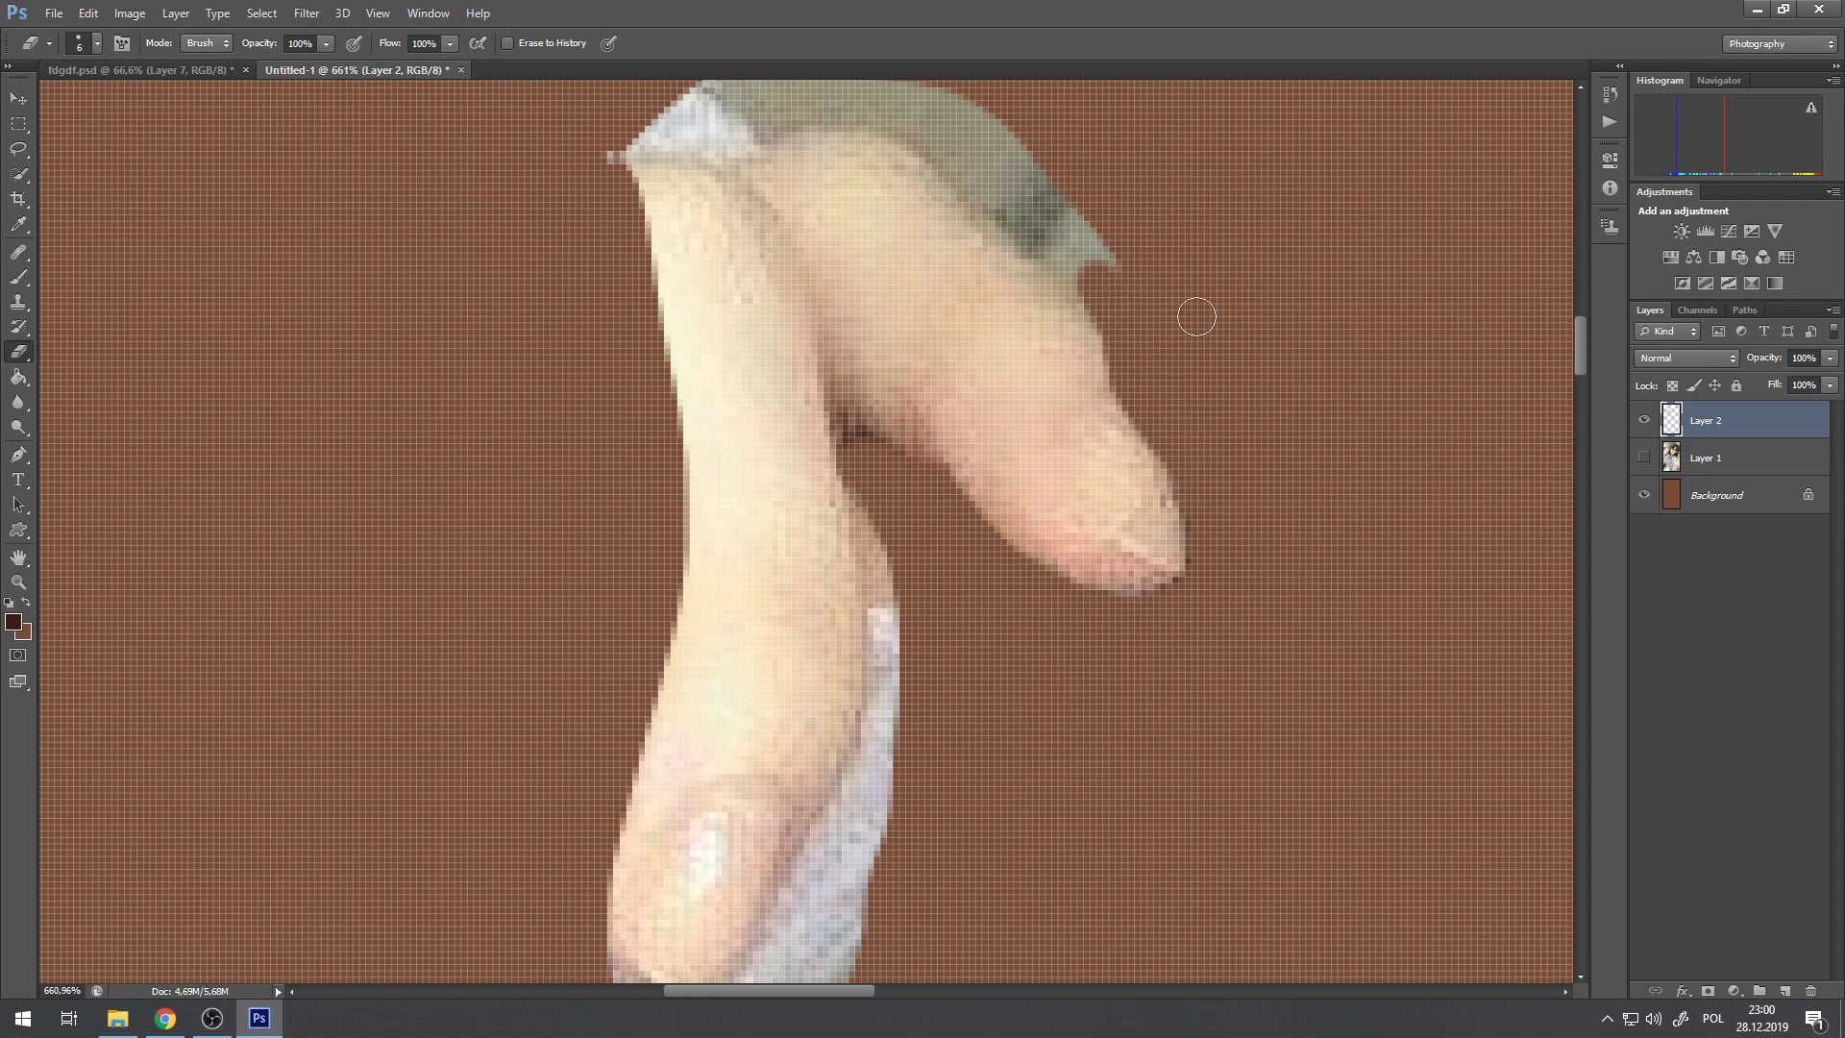
scroll(1192, 317, "down", 4)
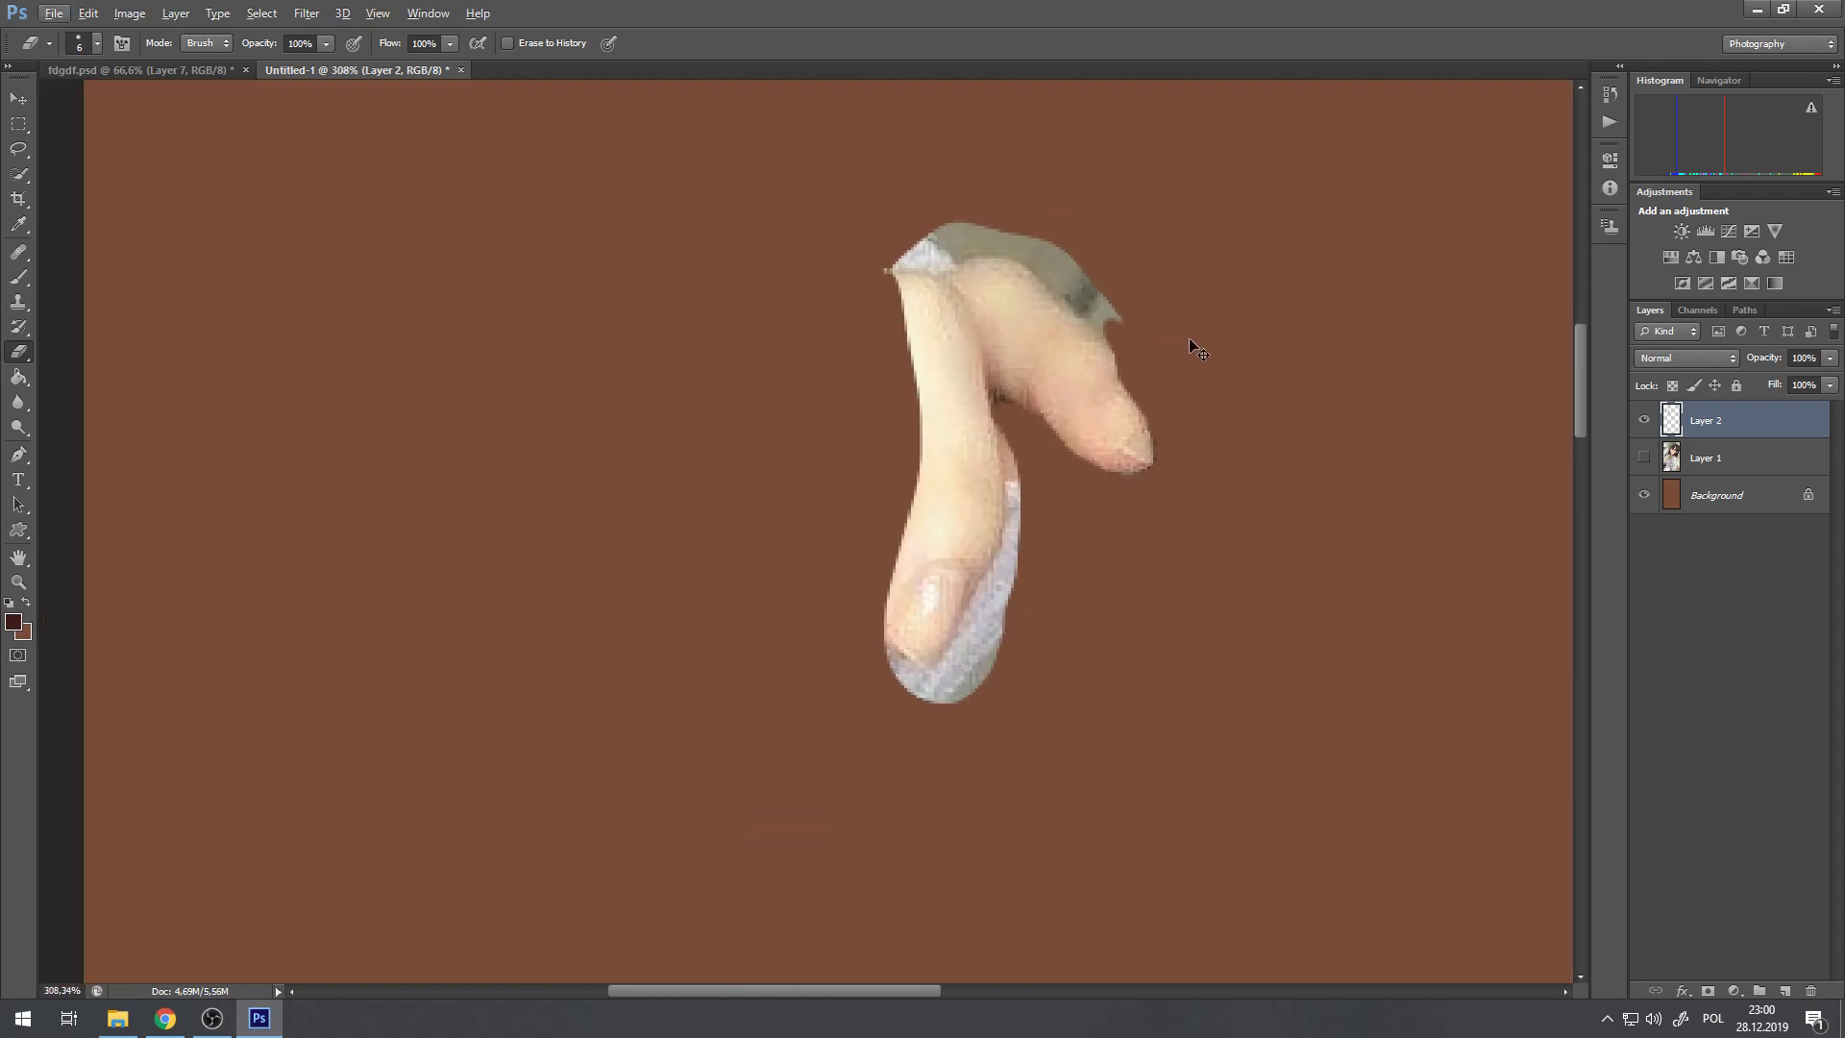
key("ctrl+alt+z")
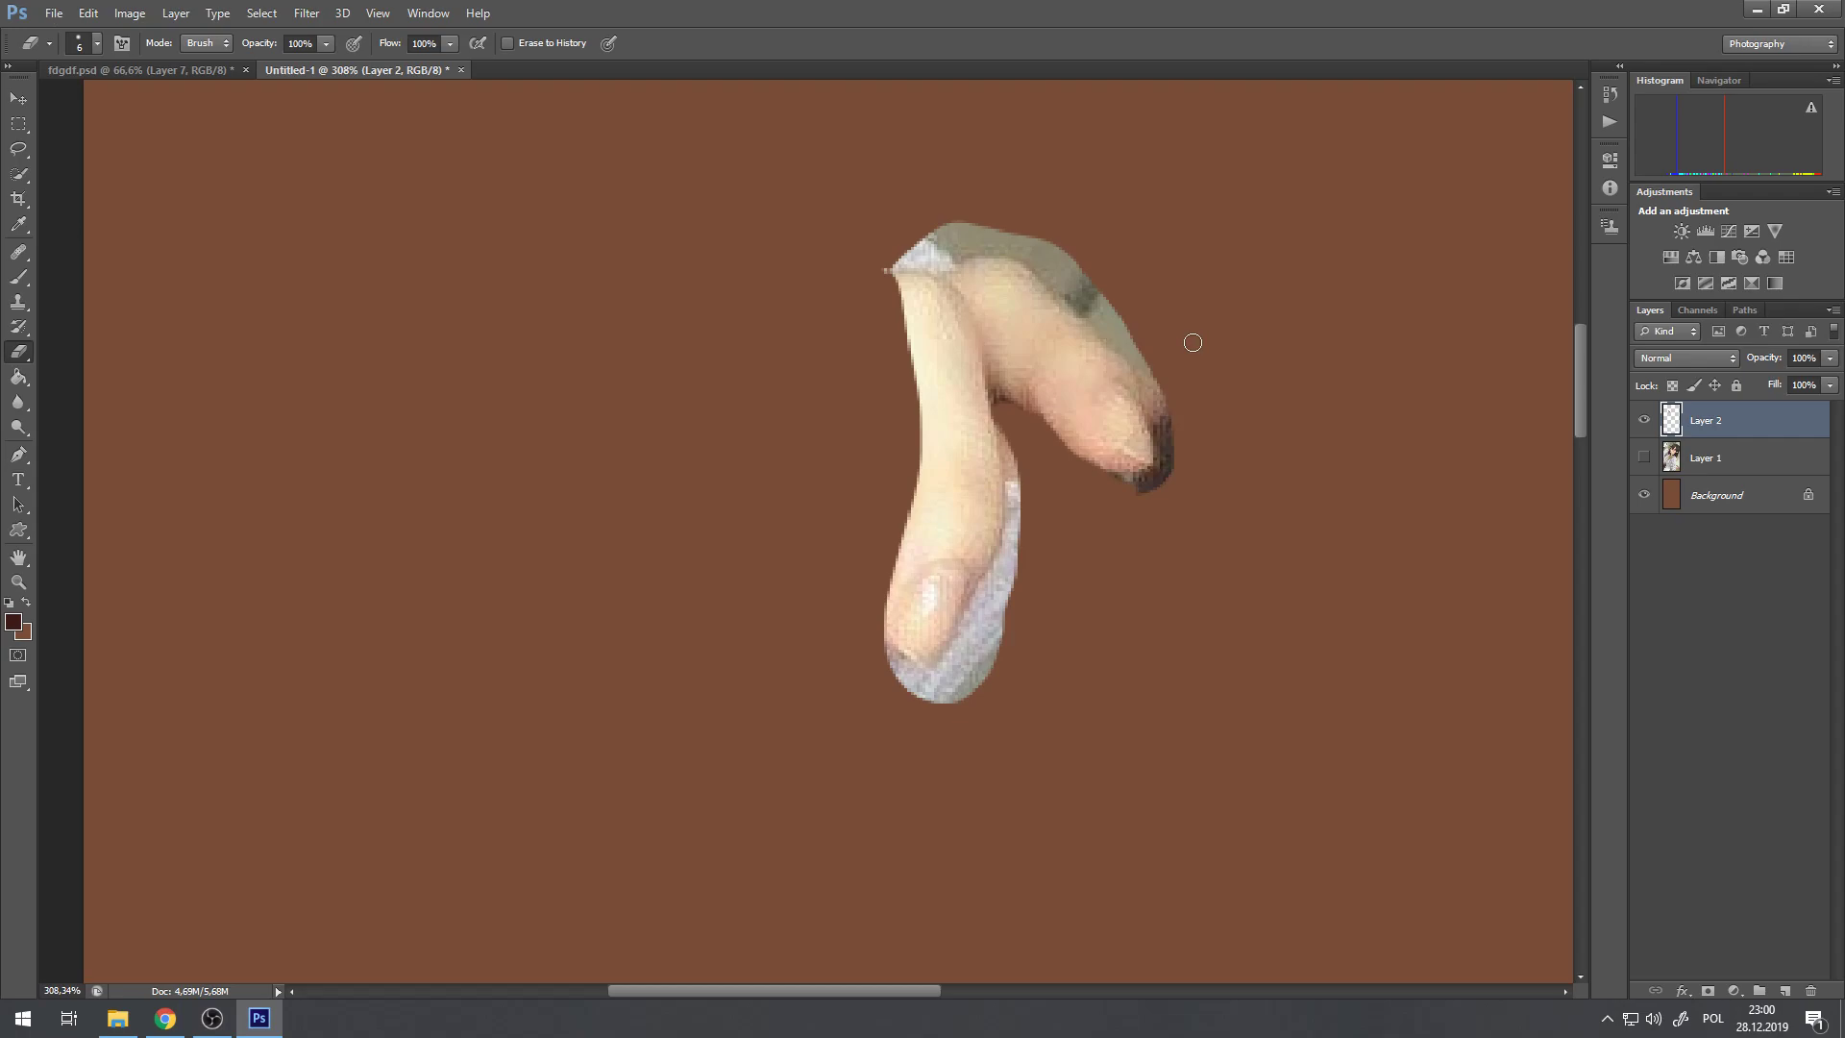
Step: Erase the hair and wall remnants around the upper finger's tip and along its outer edge on Layer 2
scroll(1192, 342, "up", 4)
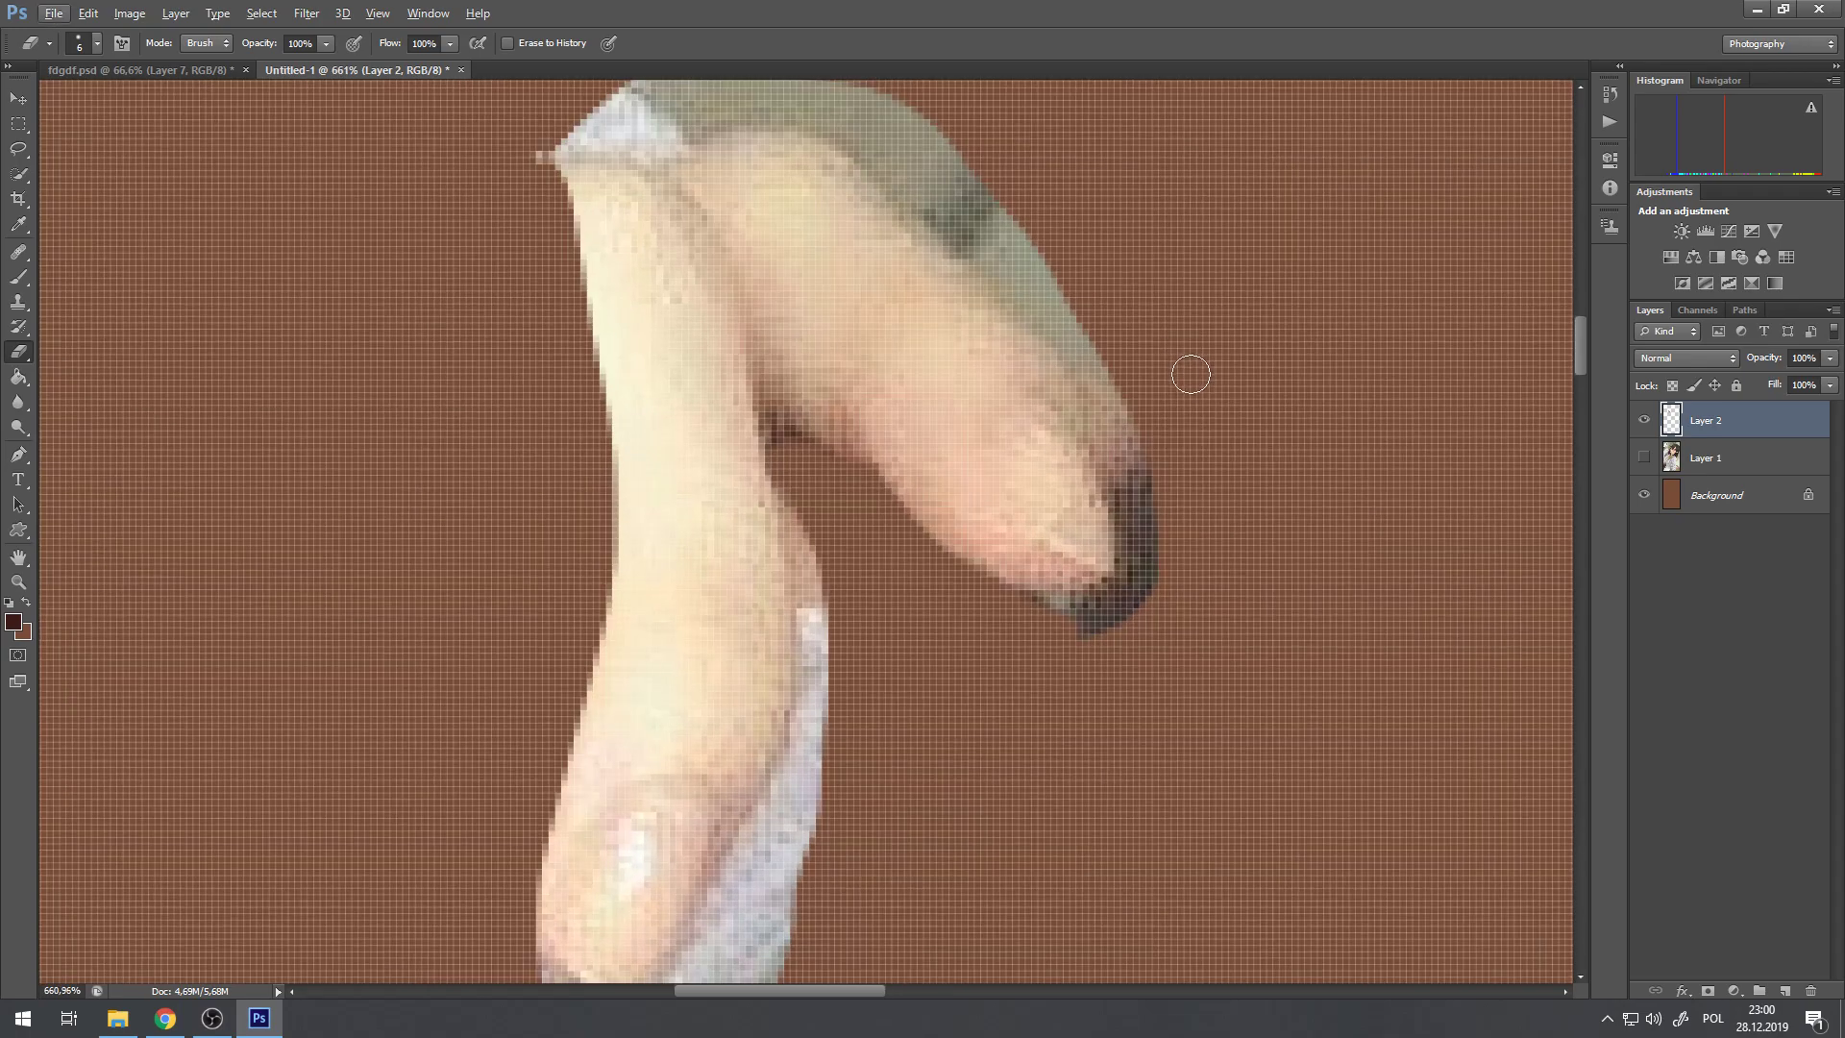
mouse_move(1091, 317)
left_mouse_down()
mouse_move(1136, 468)
mouse_move(1100, 402)
mouse_move(1072, 301)
mouse_move(1158, 533)
mouse_move(1189, 531)
mouse_move(1184, 476)
mouse_move(1146, 518)
mouse_move(1147, 627)
mouse_move(1097, 644)
mouse_move(1038, 628)
mouse_move(1068, 642)
mouse_move(1006, 616)
mouse_move(1100, 617)
mouse_move(1126, 588)
mouse_move(1137, 497)
mouse_move(1143, 613)
mouse_move(1009, 618)
mouse_move(1103, 610)
mouse_move(1133, 557)
left_mouse_up()
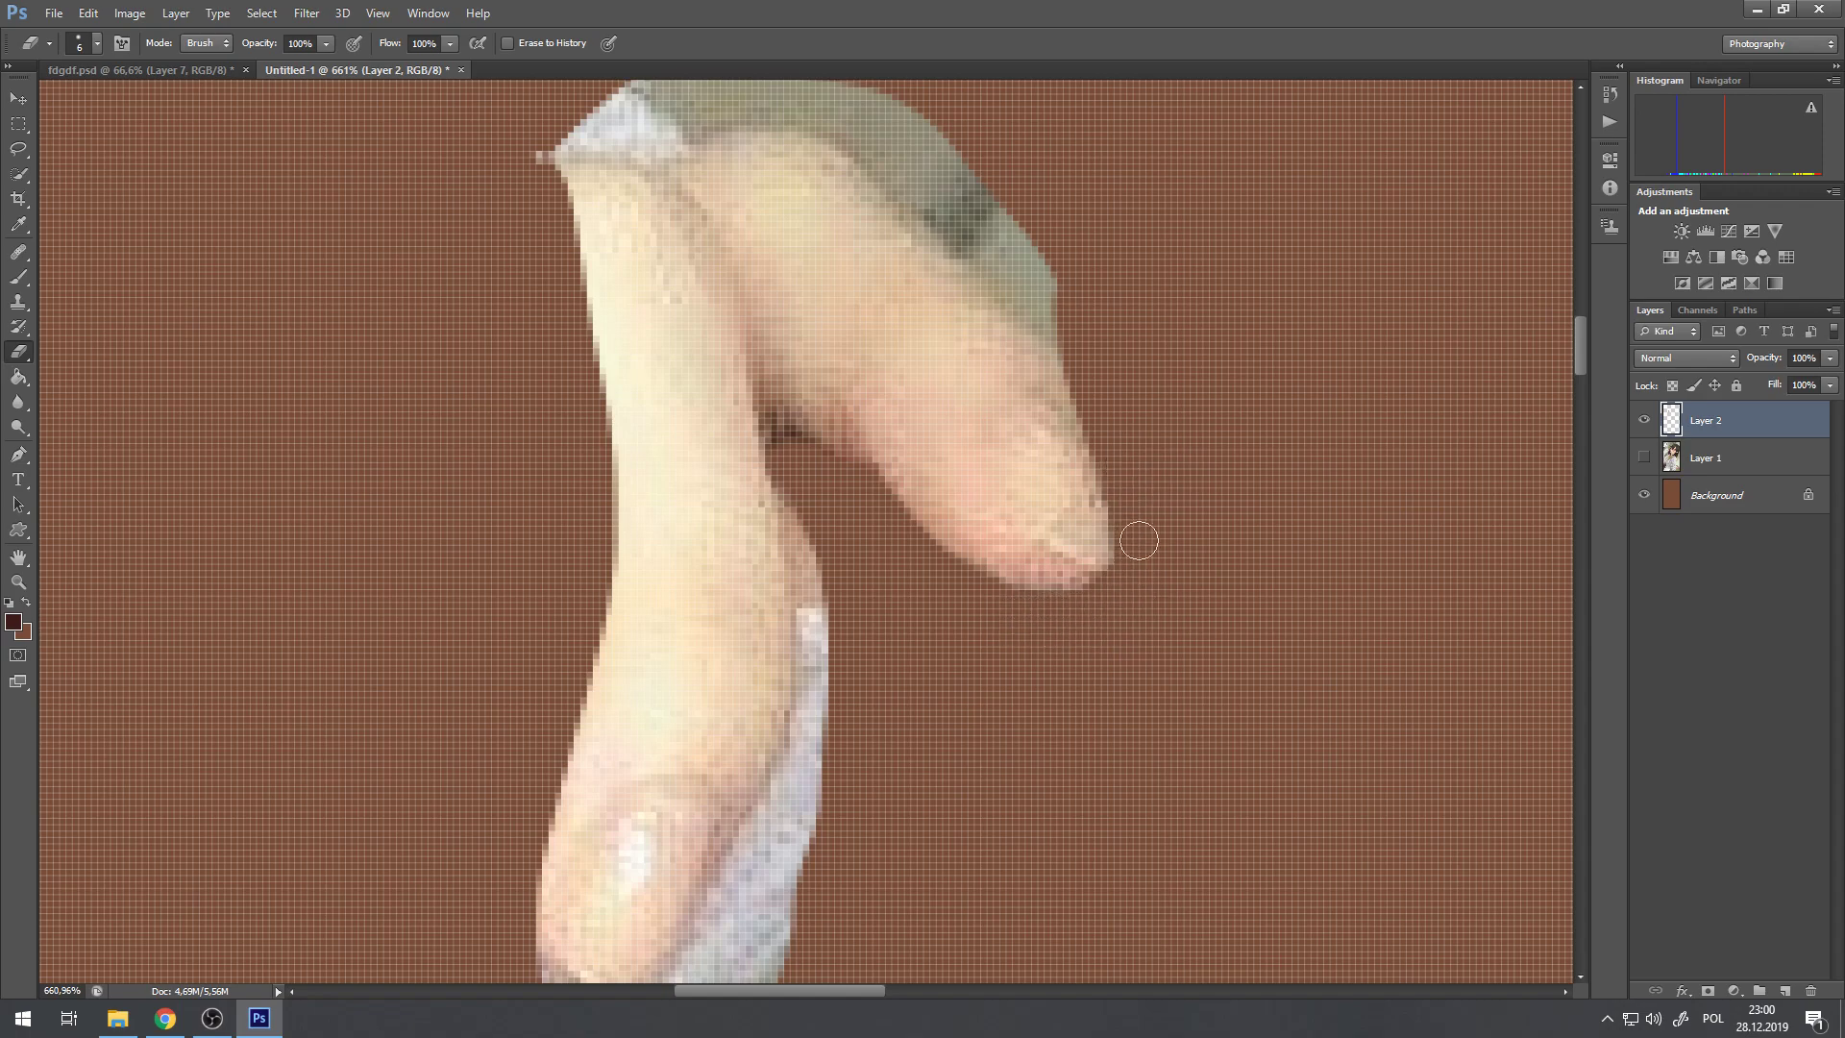
mouse_move(1059, 201)
left_mouse_down()
mouse_move(970, 182)
mouse_move(926, 110)
mouse_move(903, 131)
mouse_move(1077, 335)
mouse_move(954, 197)
left_mouse_up()
mouse_move(1081, 346)
left_mouse_down()
mouse_move(954, 193)
mouse_move(952, 227)
mouse_move(914, 190)
mouse_move(970, 237)
mouse_move(1069, 260)
left_mouse_up()
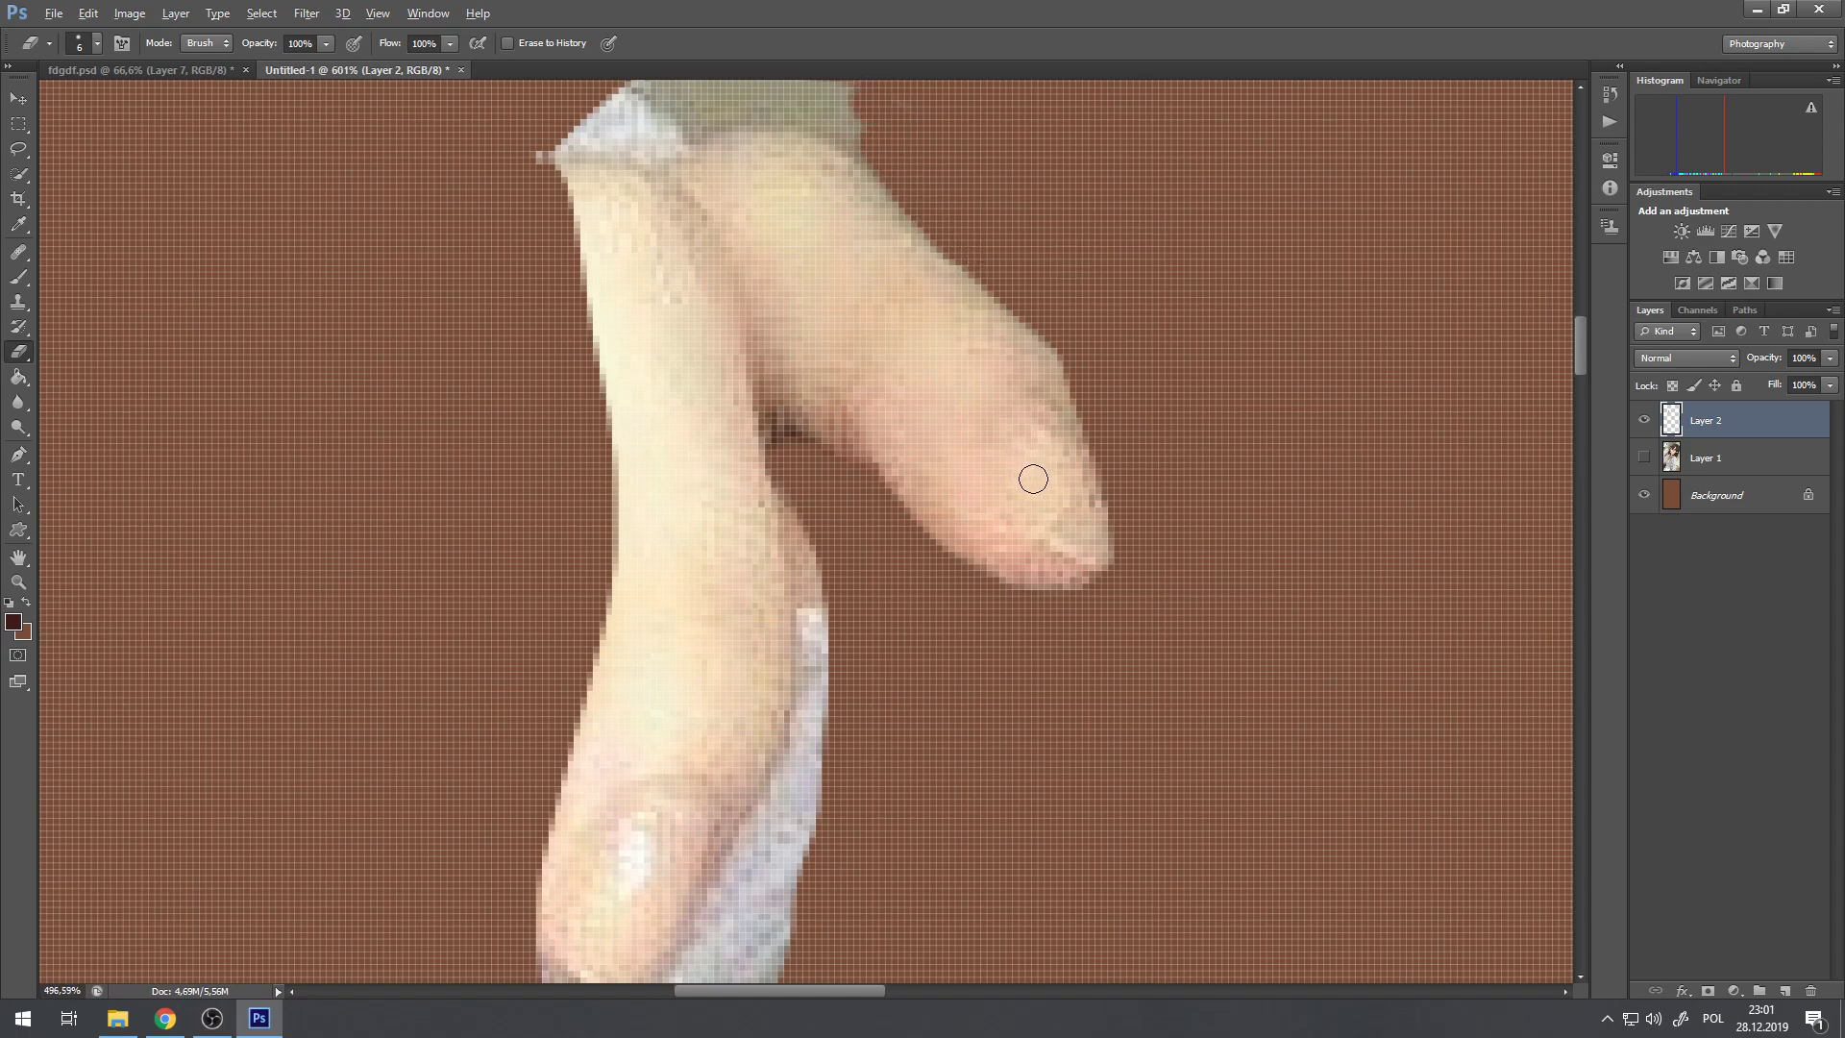
scroll(1104, 538, "down", 5)
scroll(1103, 542, "up", 6)
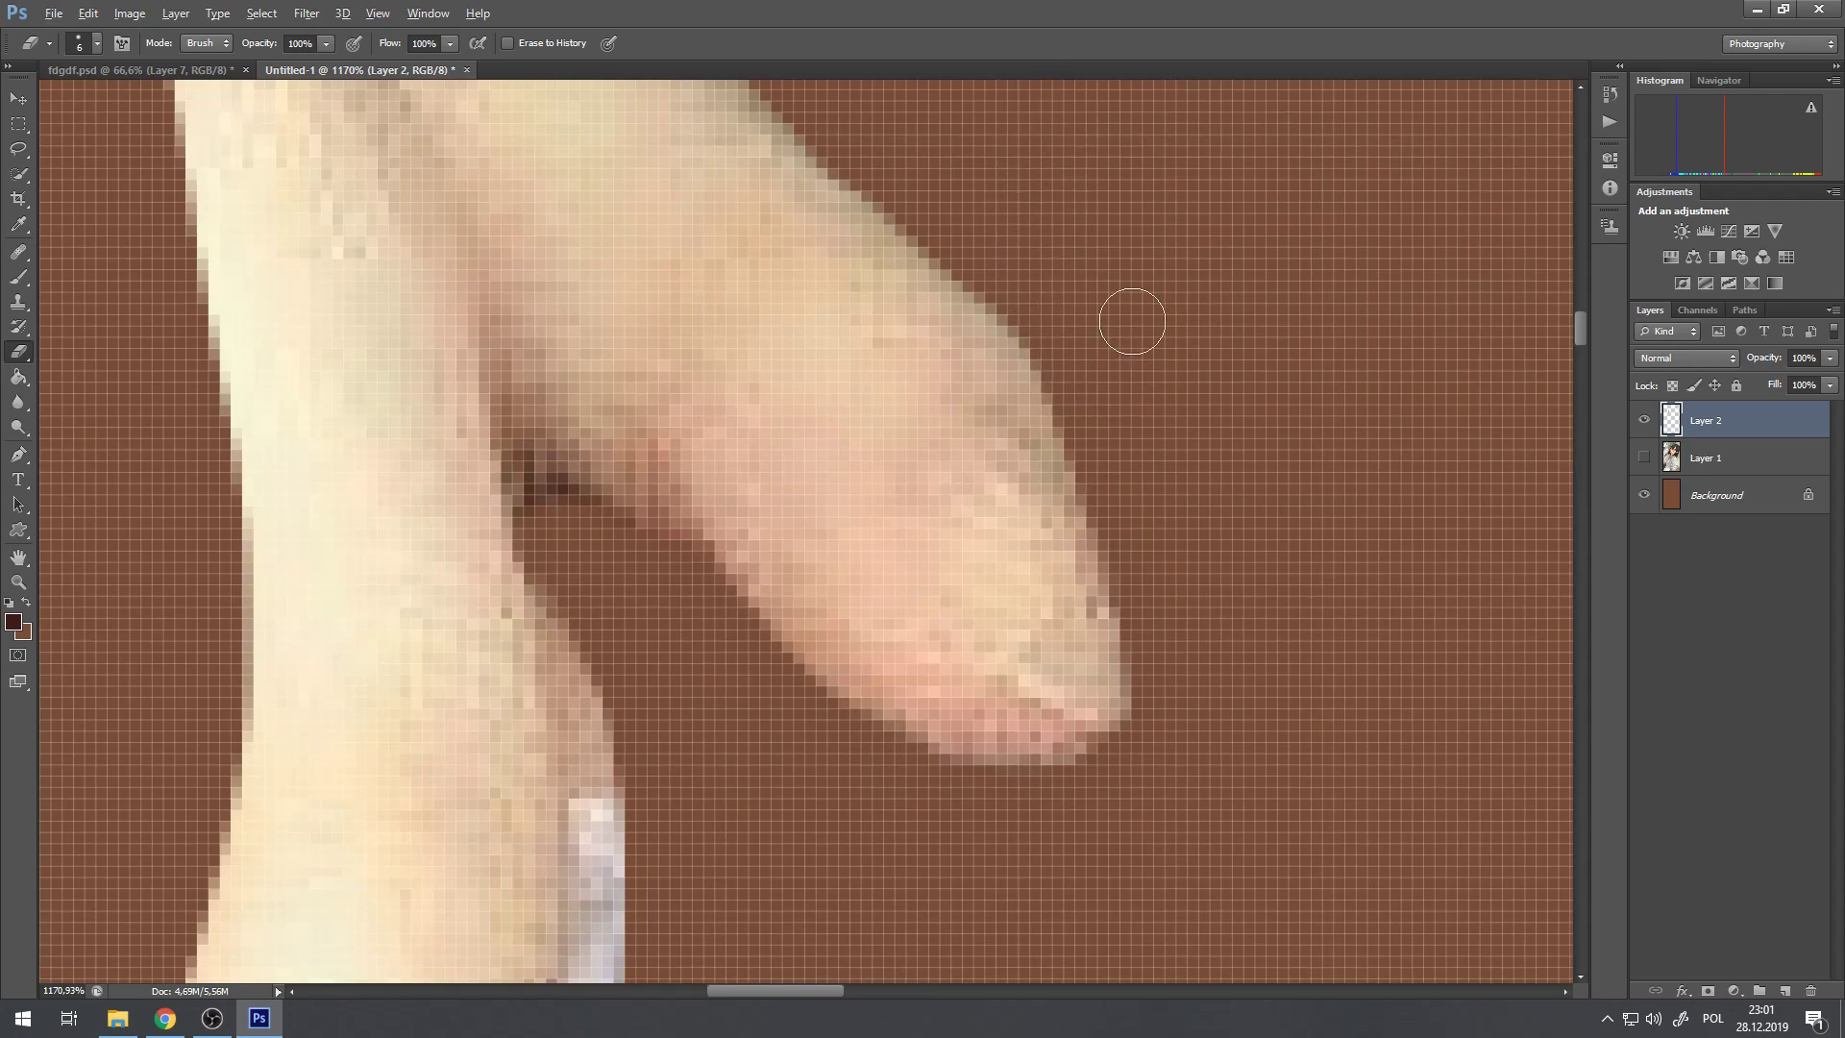
scroll(1029, 424, "down", 6)
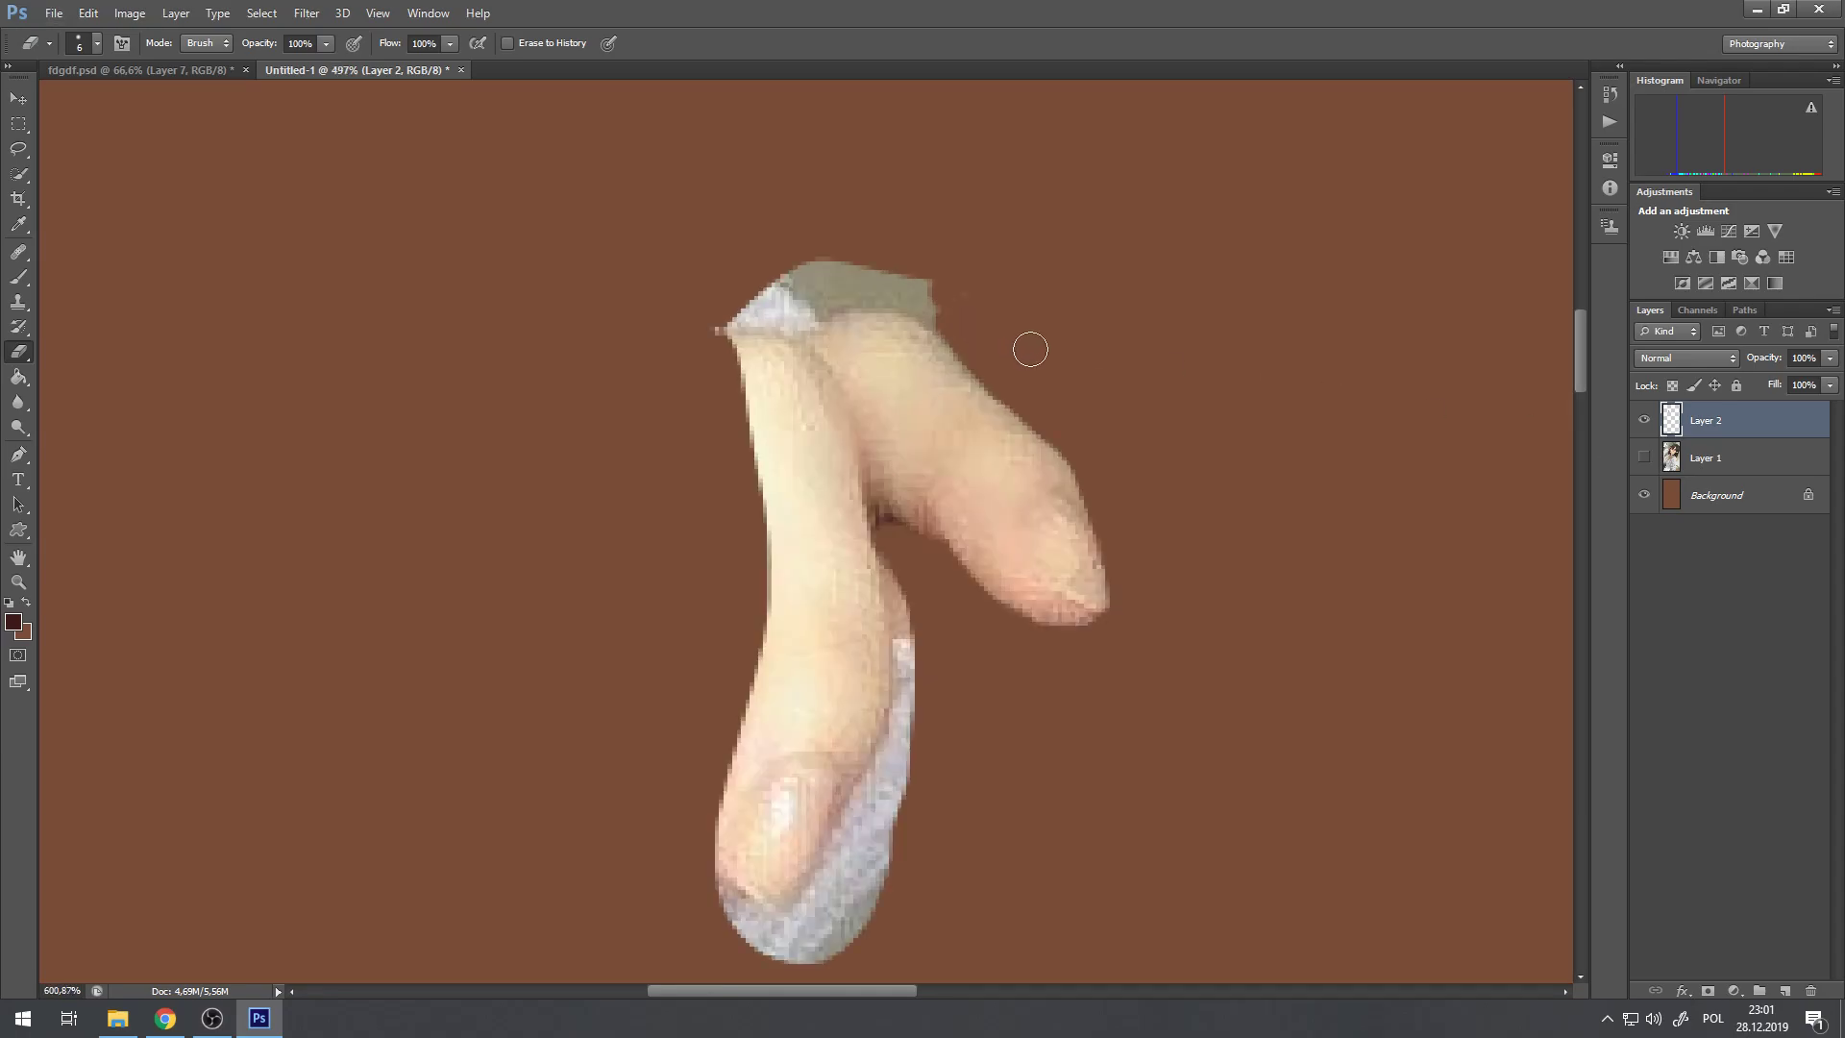
scroll(1025, 343, "up", 4)
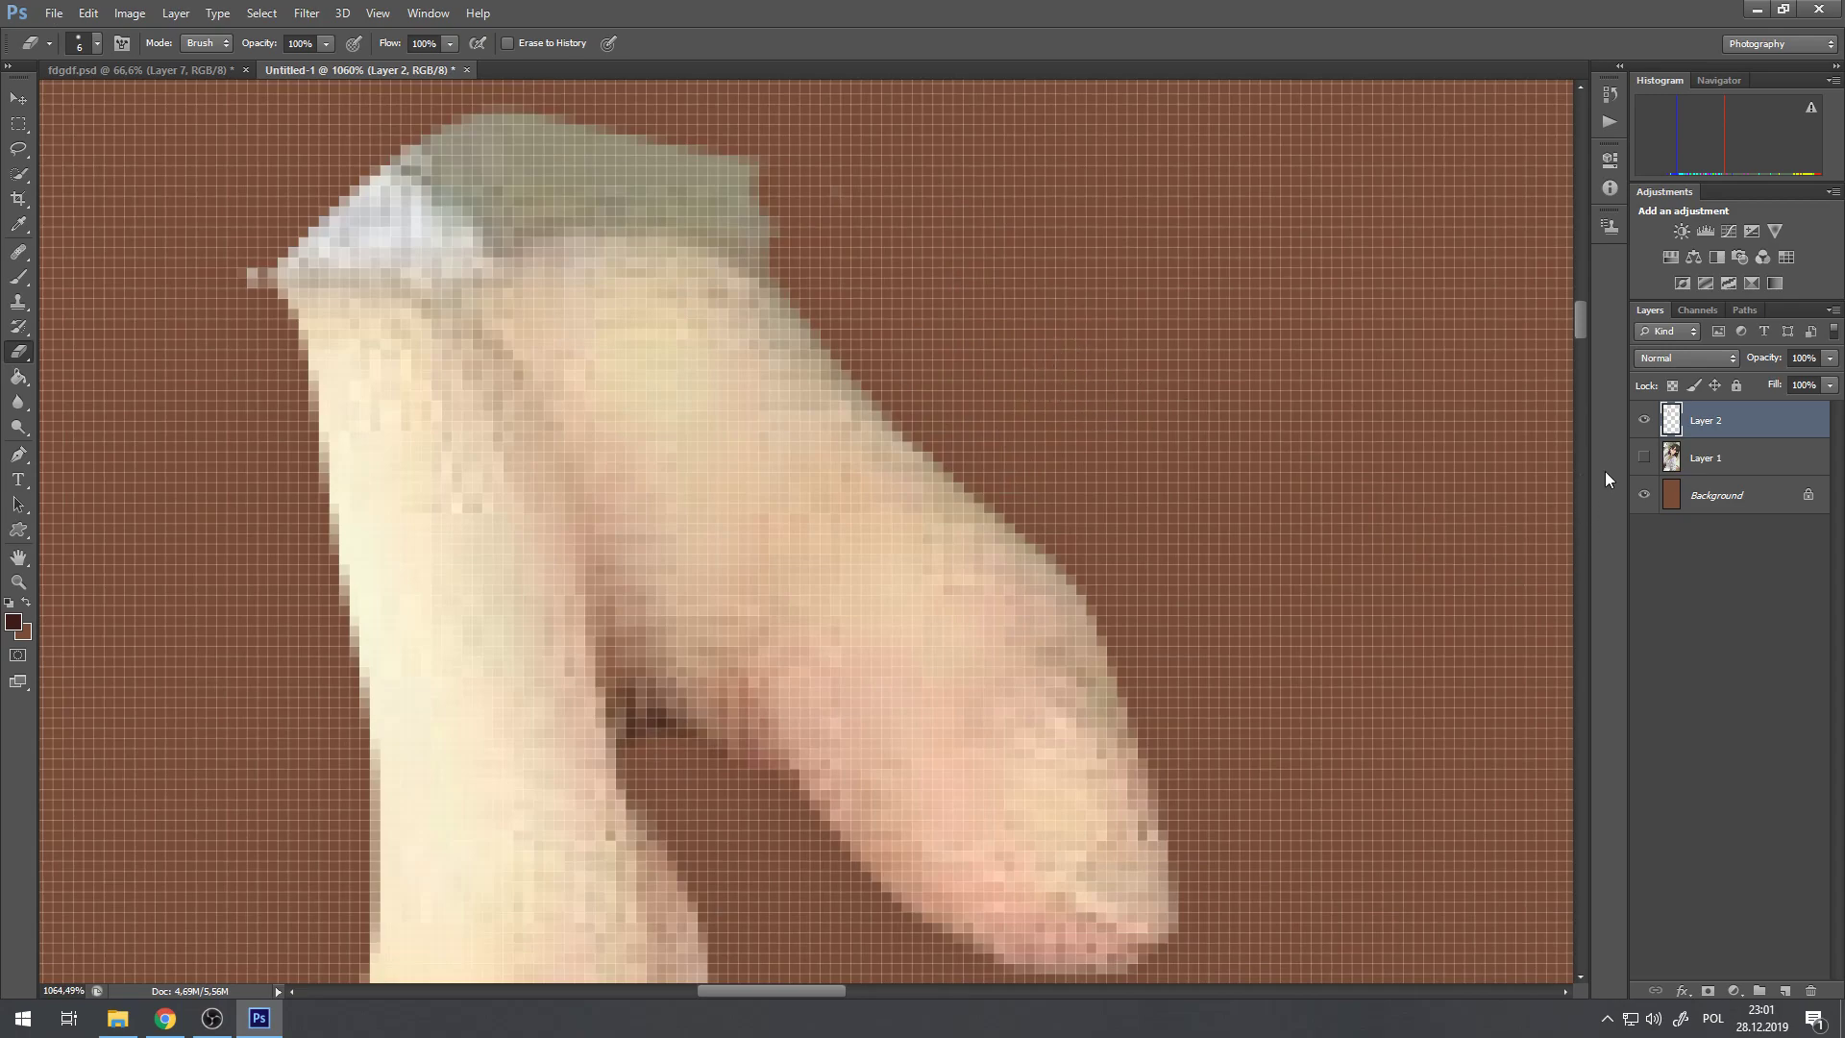
Step: Show Layer 1 again, examine how the trimmed finger blends with the photo, and activate the Lasso tool
left_click(1644, 458)
scroll(979, 481, "down", 4)
scroll(979, 481, "down", 3)
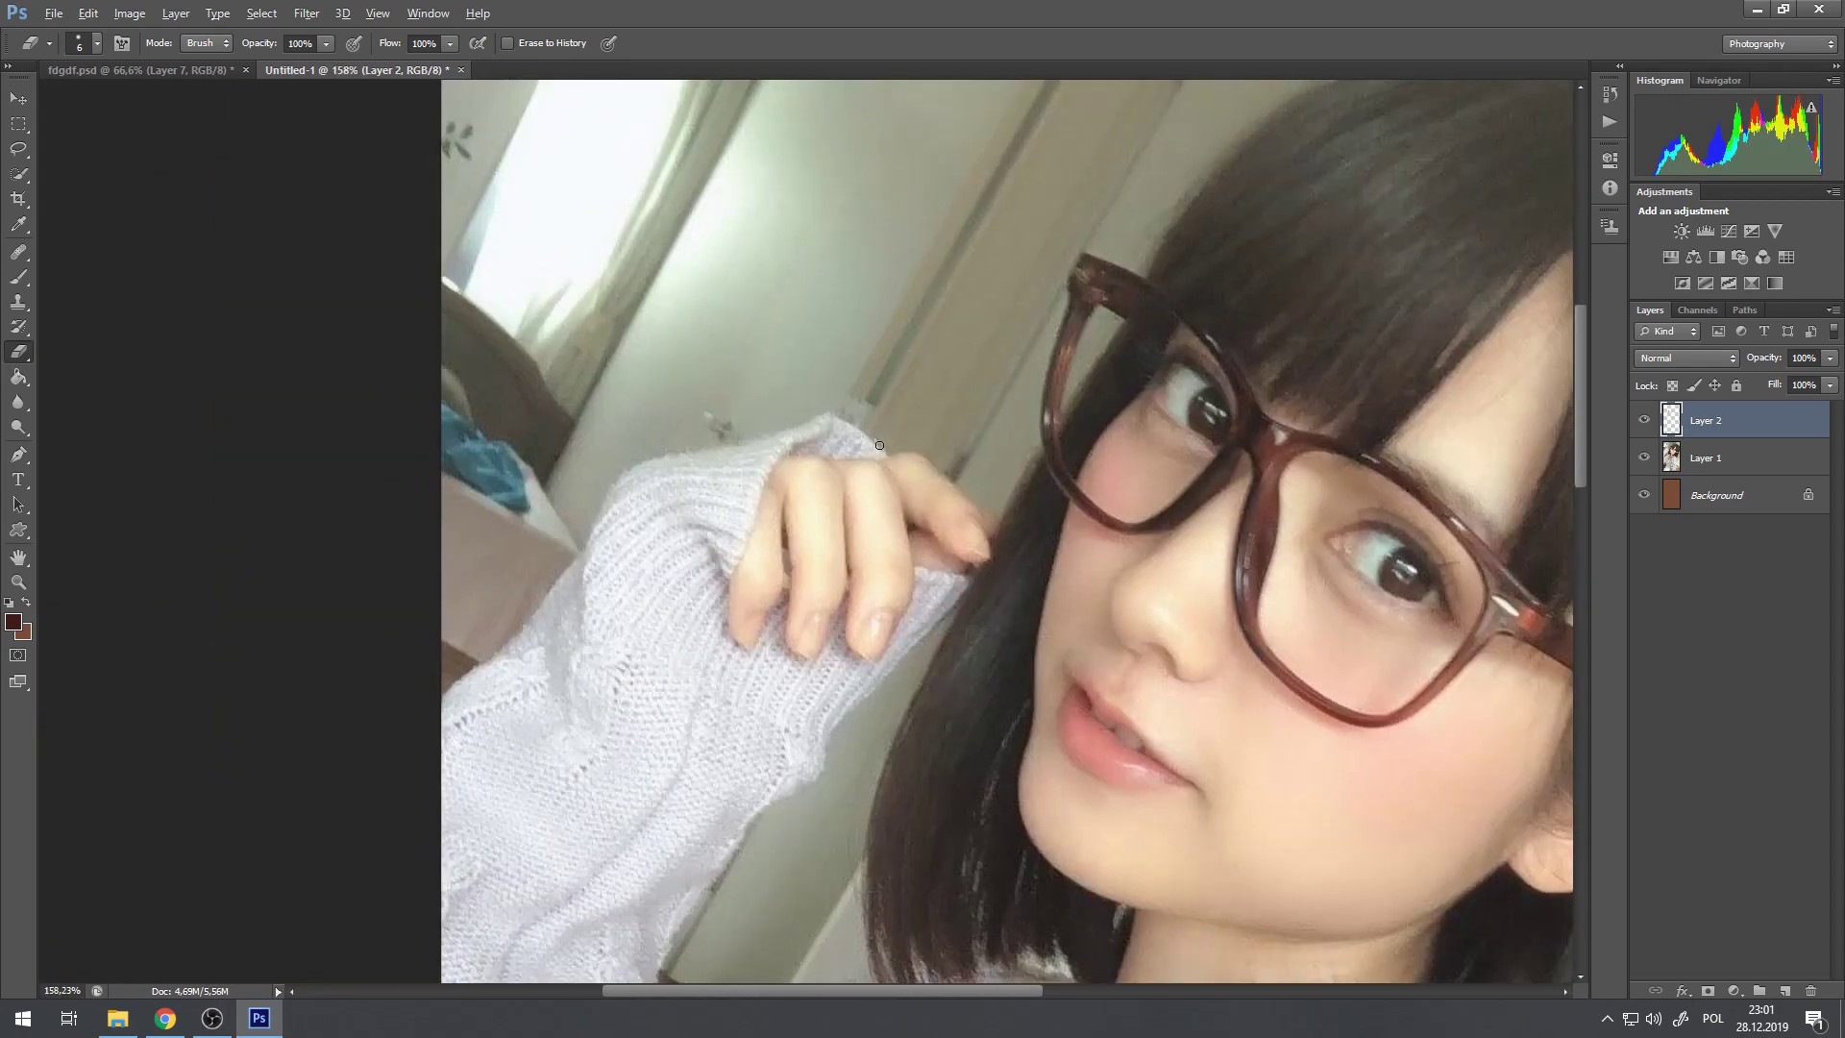
scroll(1077, 471, "up", 6)
scroll(1077, 471, "up", 2)
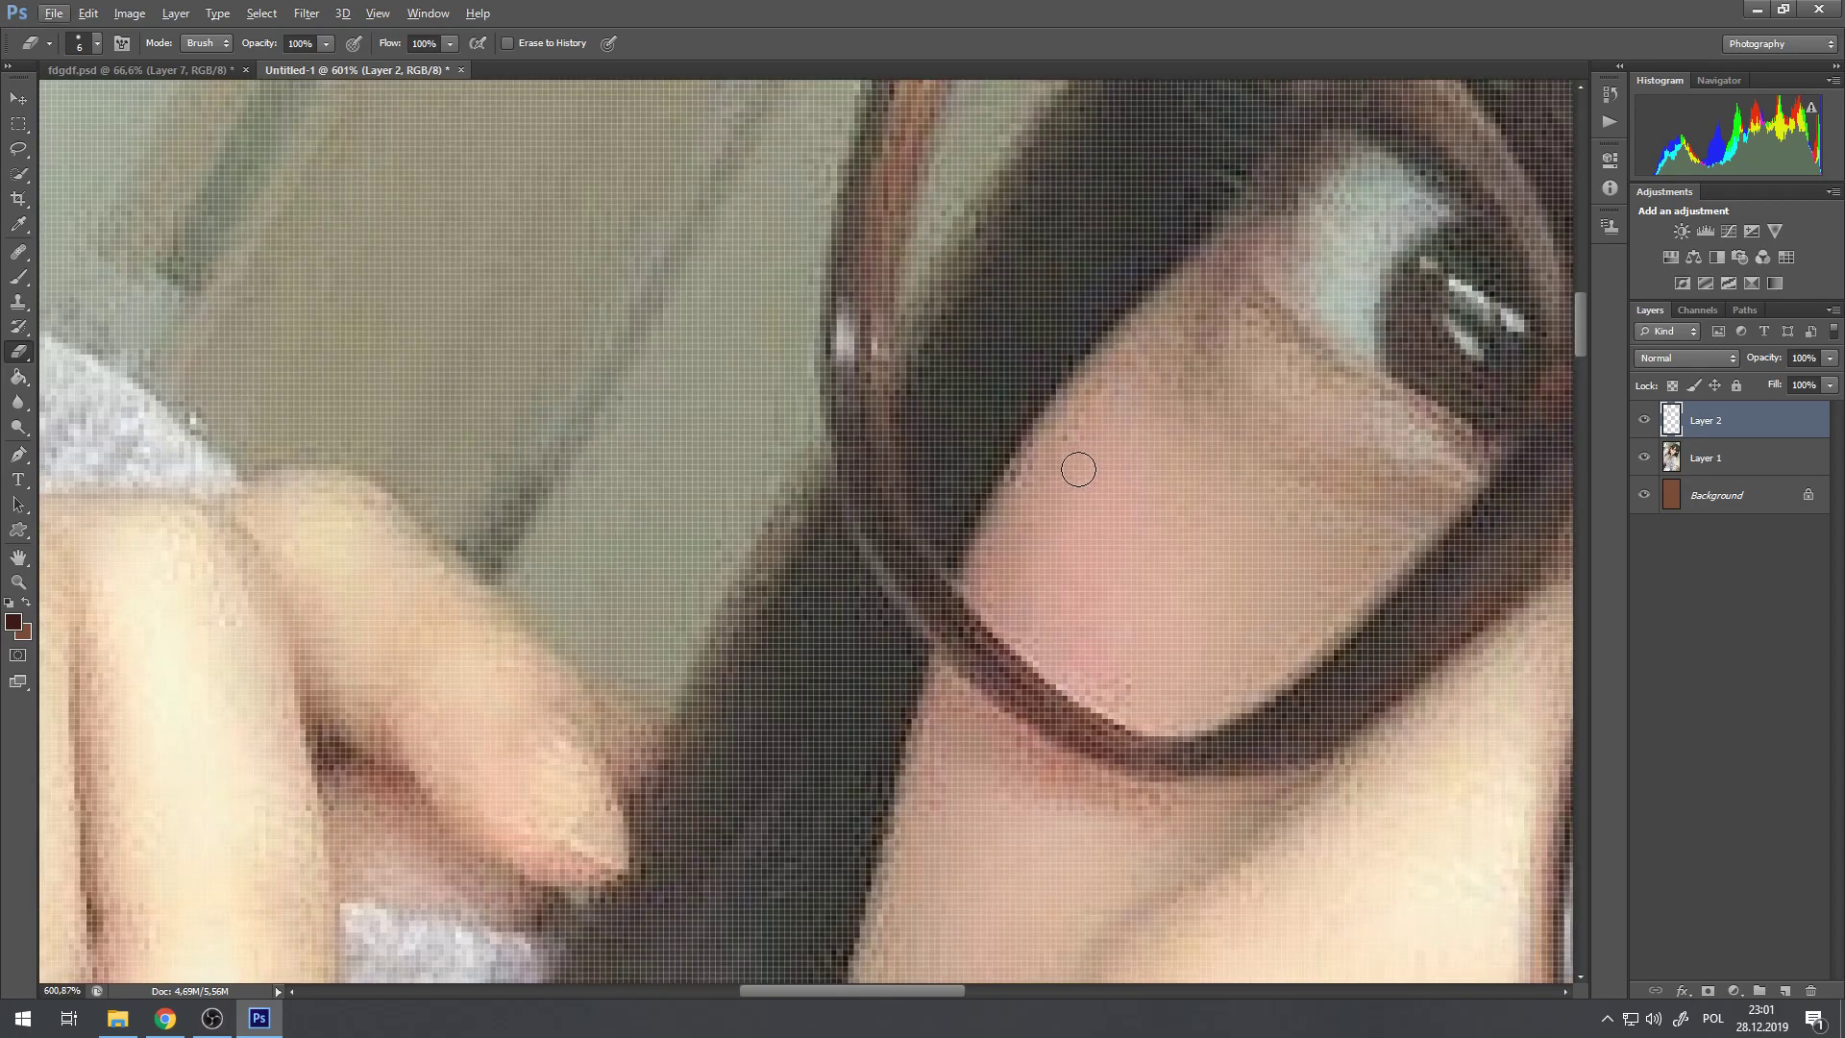
left_click(19, 157)
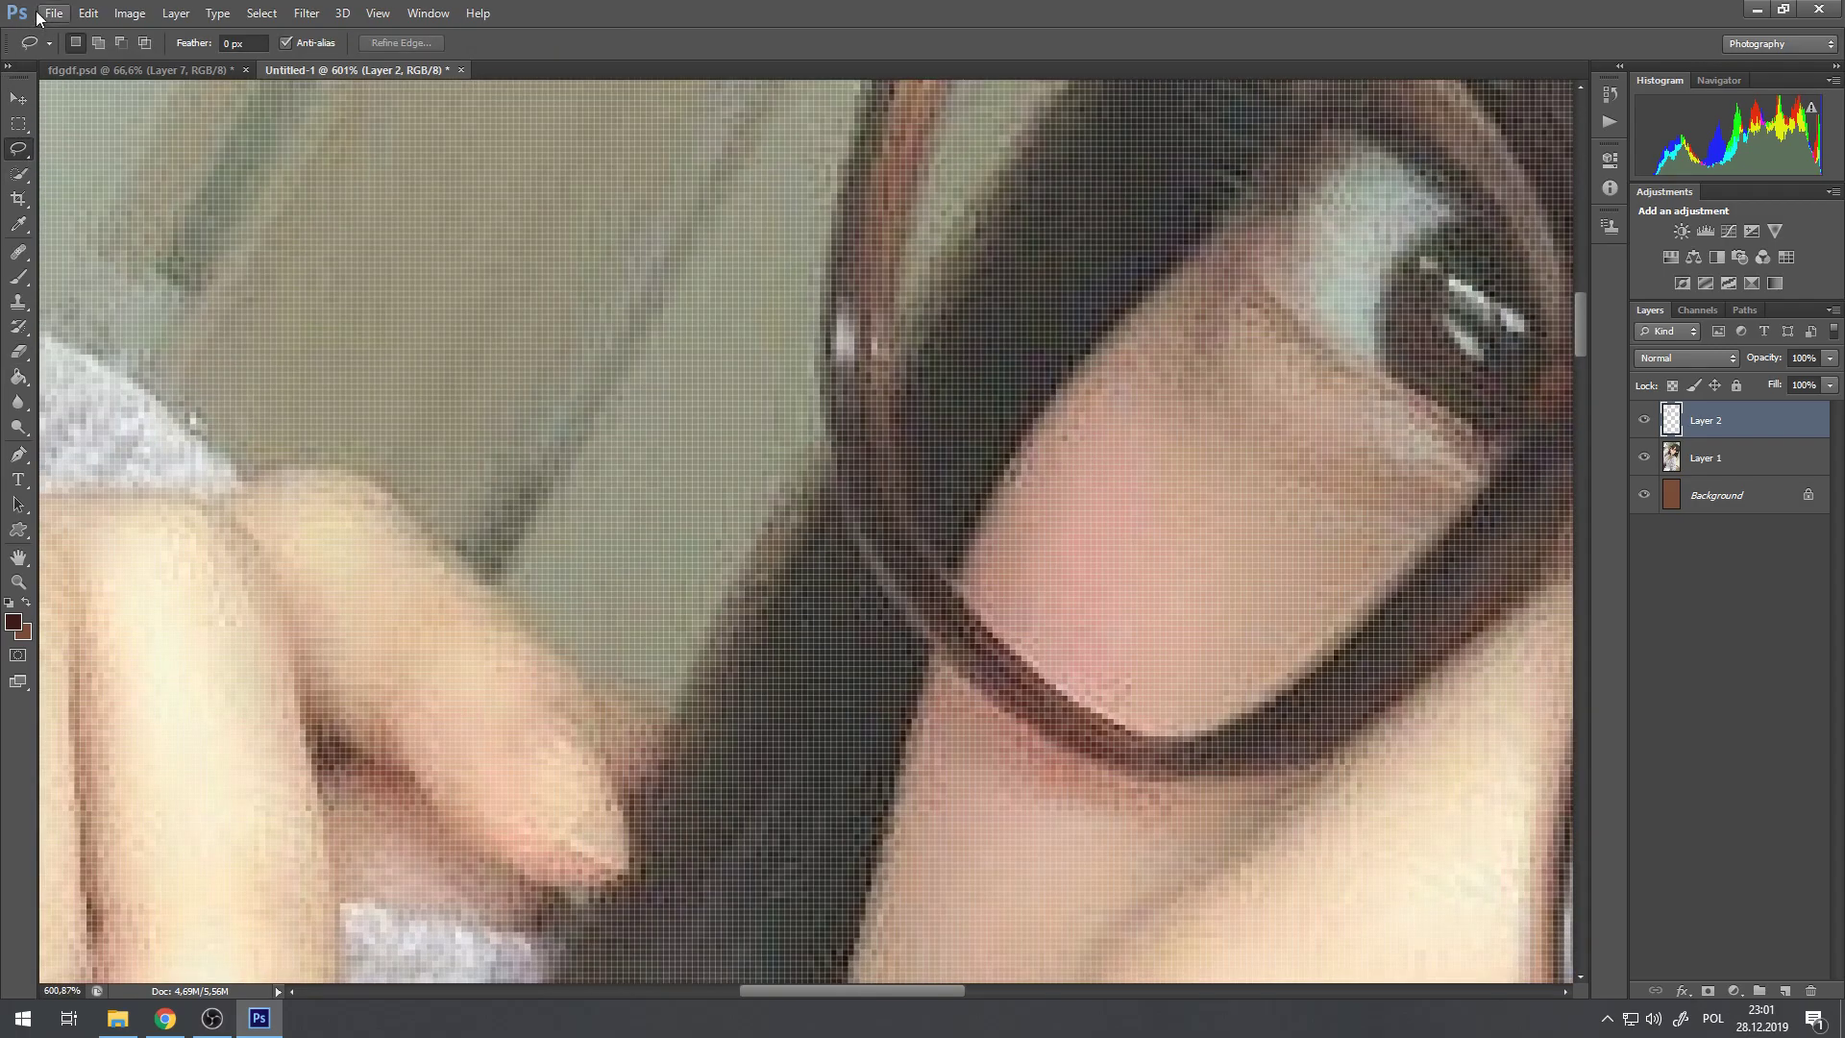
Step: Switch to the fdgdf.psd document and toggle Layer 5's visibility to examine the glasses frame over the stretched cheek
left_click(117, 68)
scroll(758, 206, "up", 4)
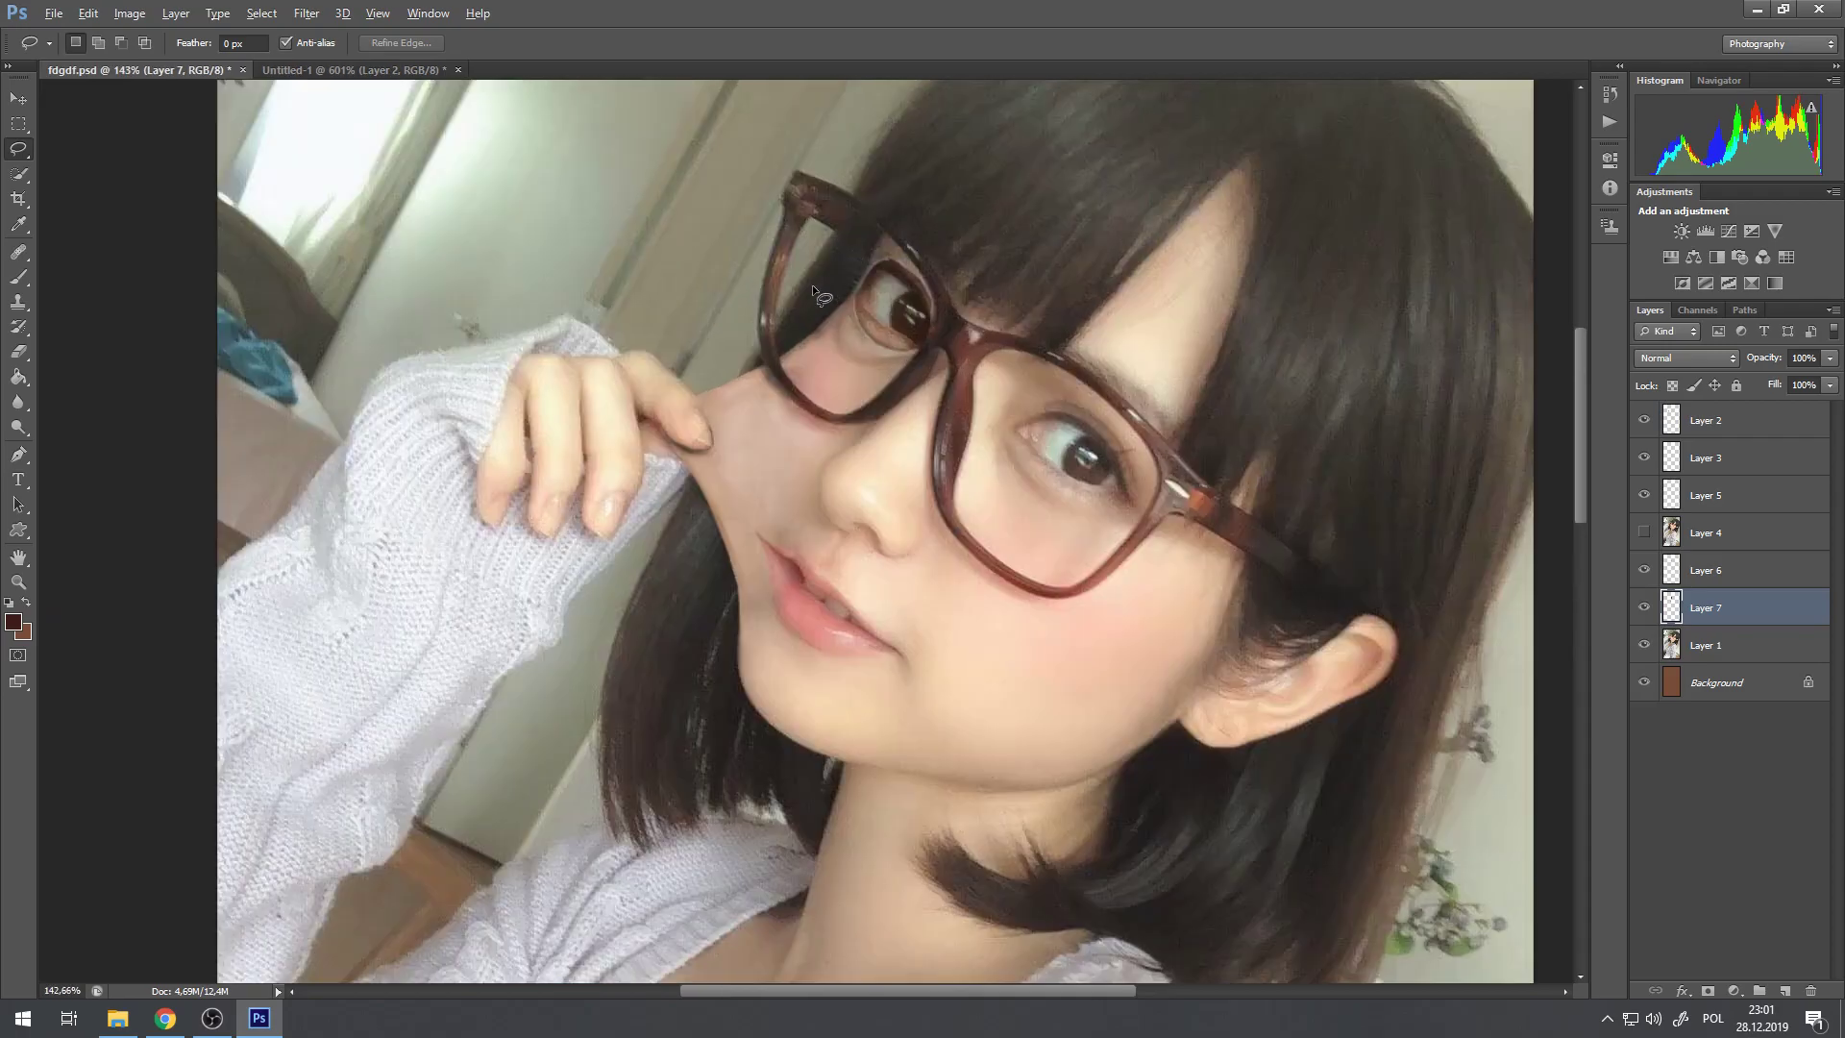
scroll(823, 285, "up", 3)
scroll(779, 448, "up", 3)
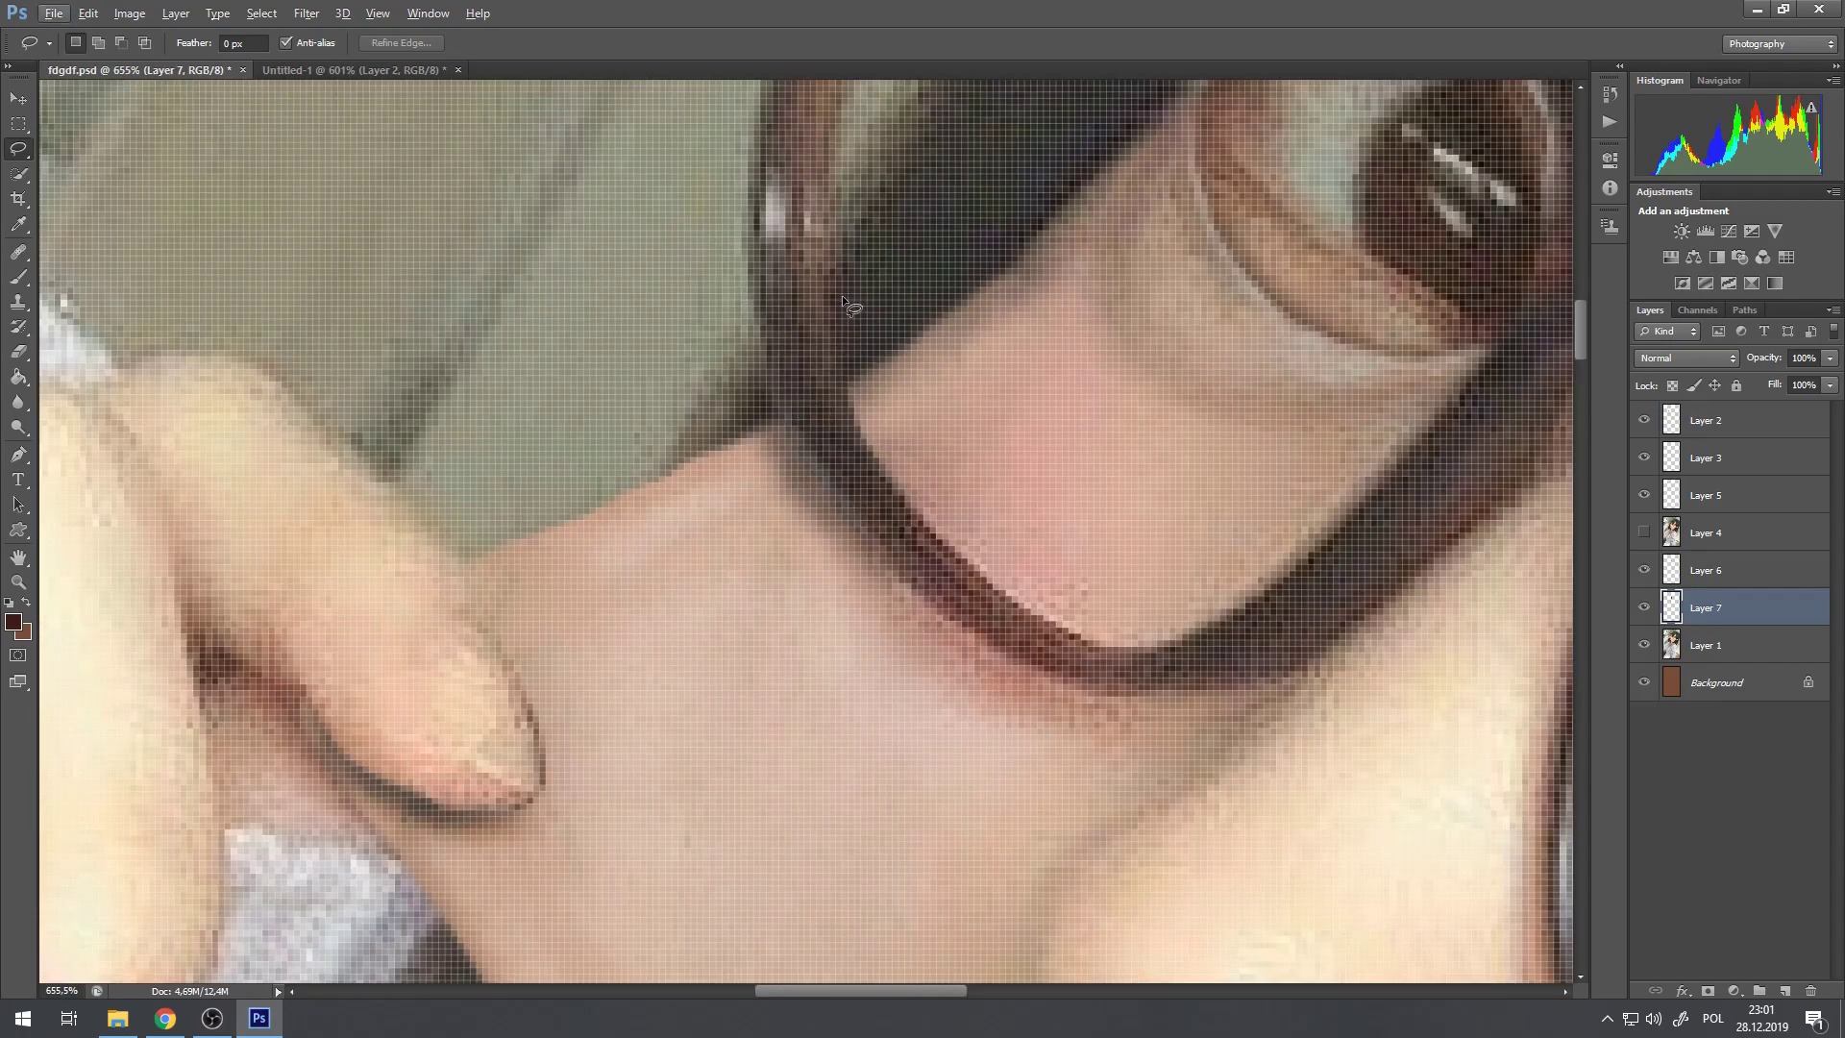
scroll(859, 590, "down", 4)
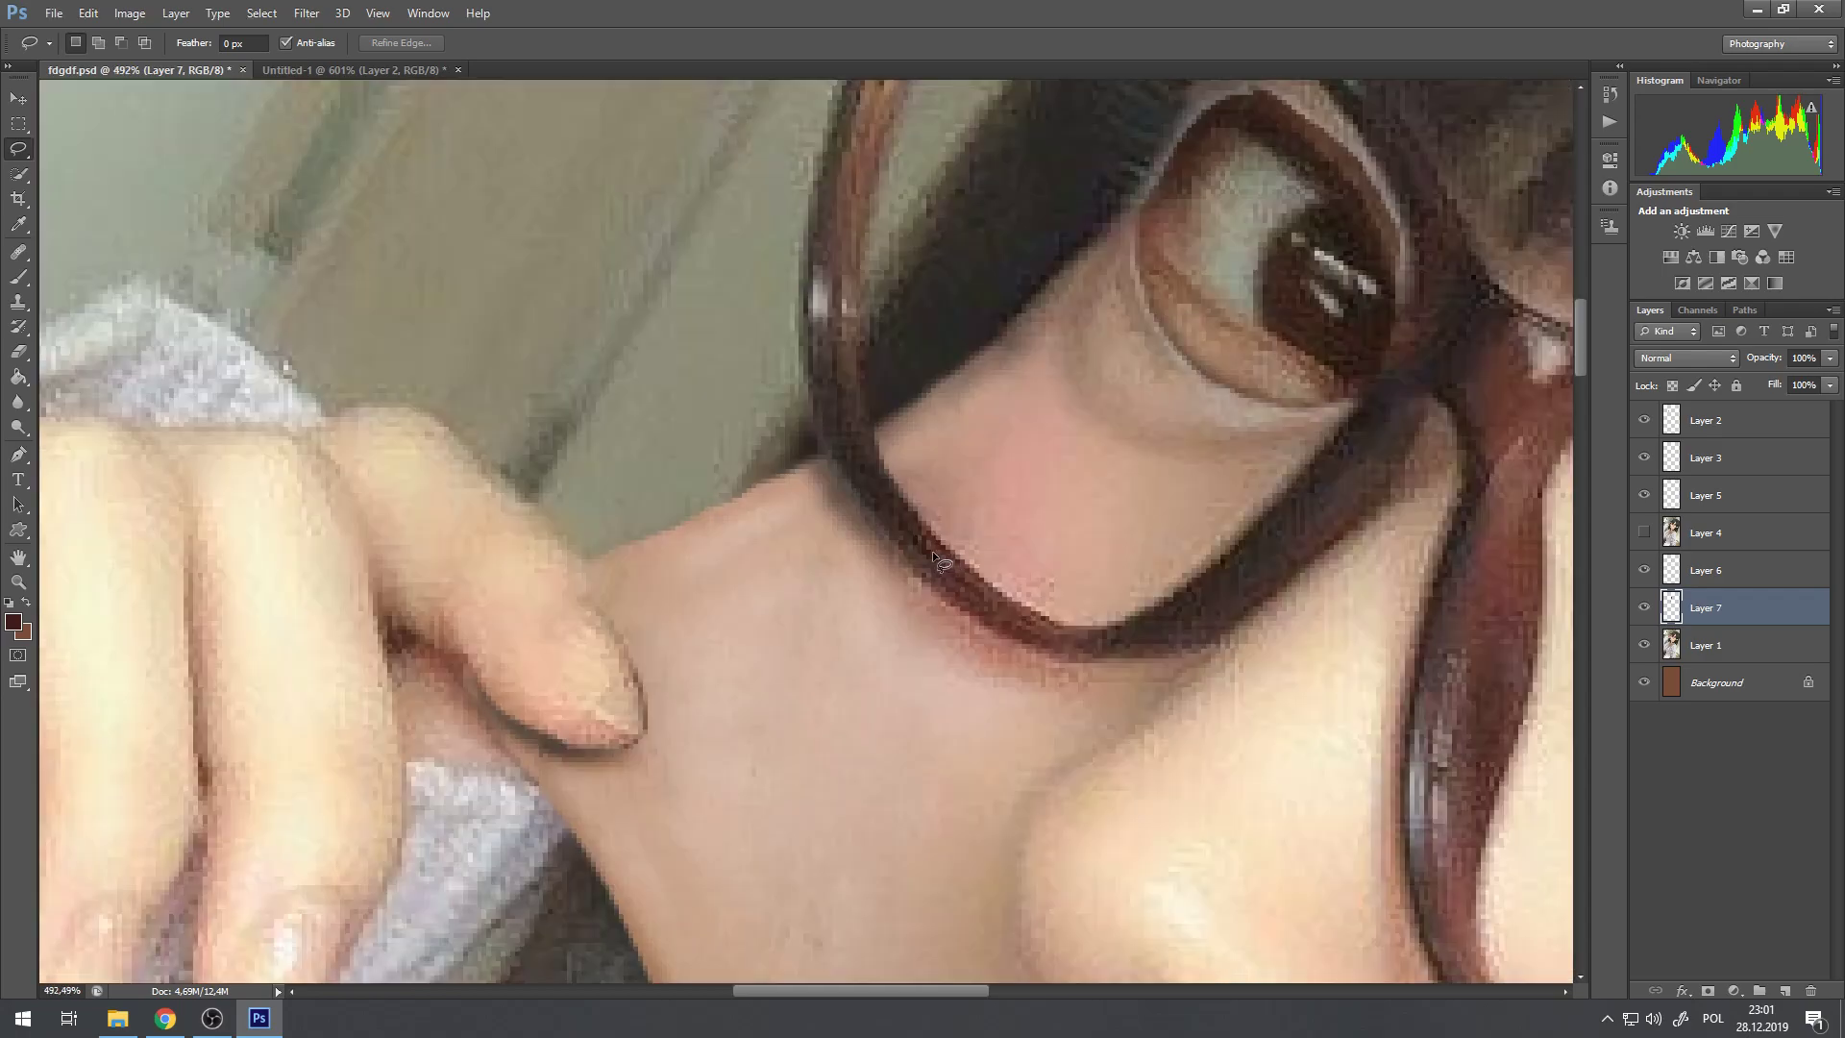
scroll(813, 498, "up", 2)
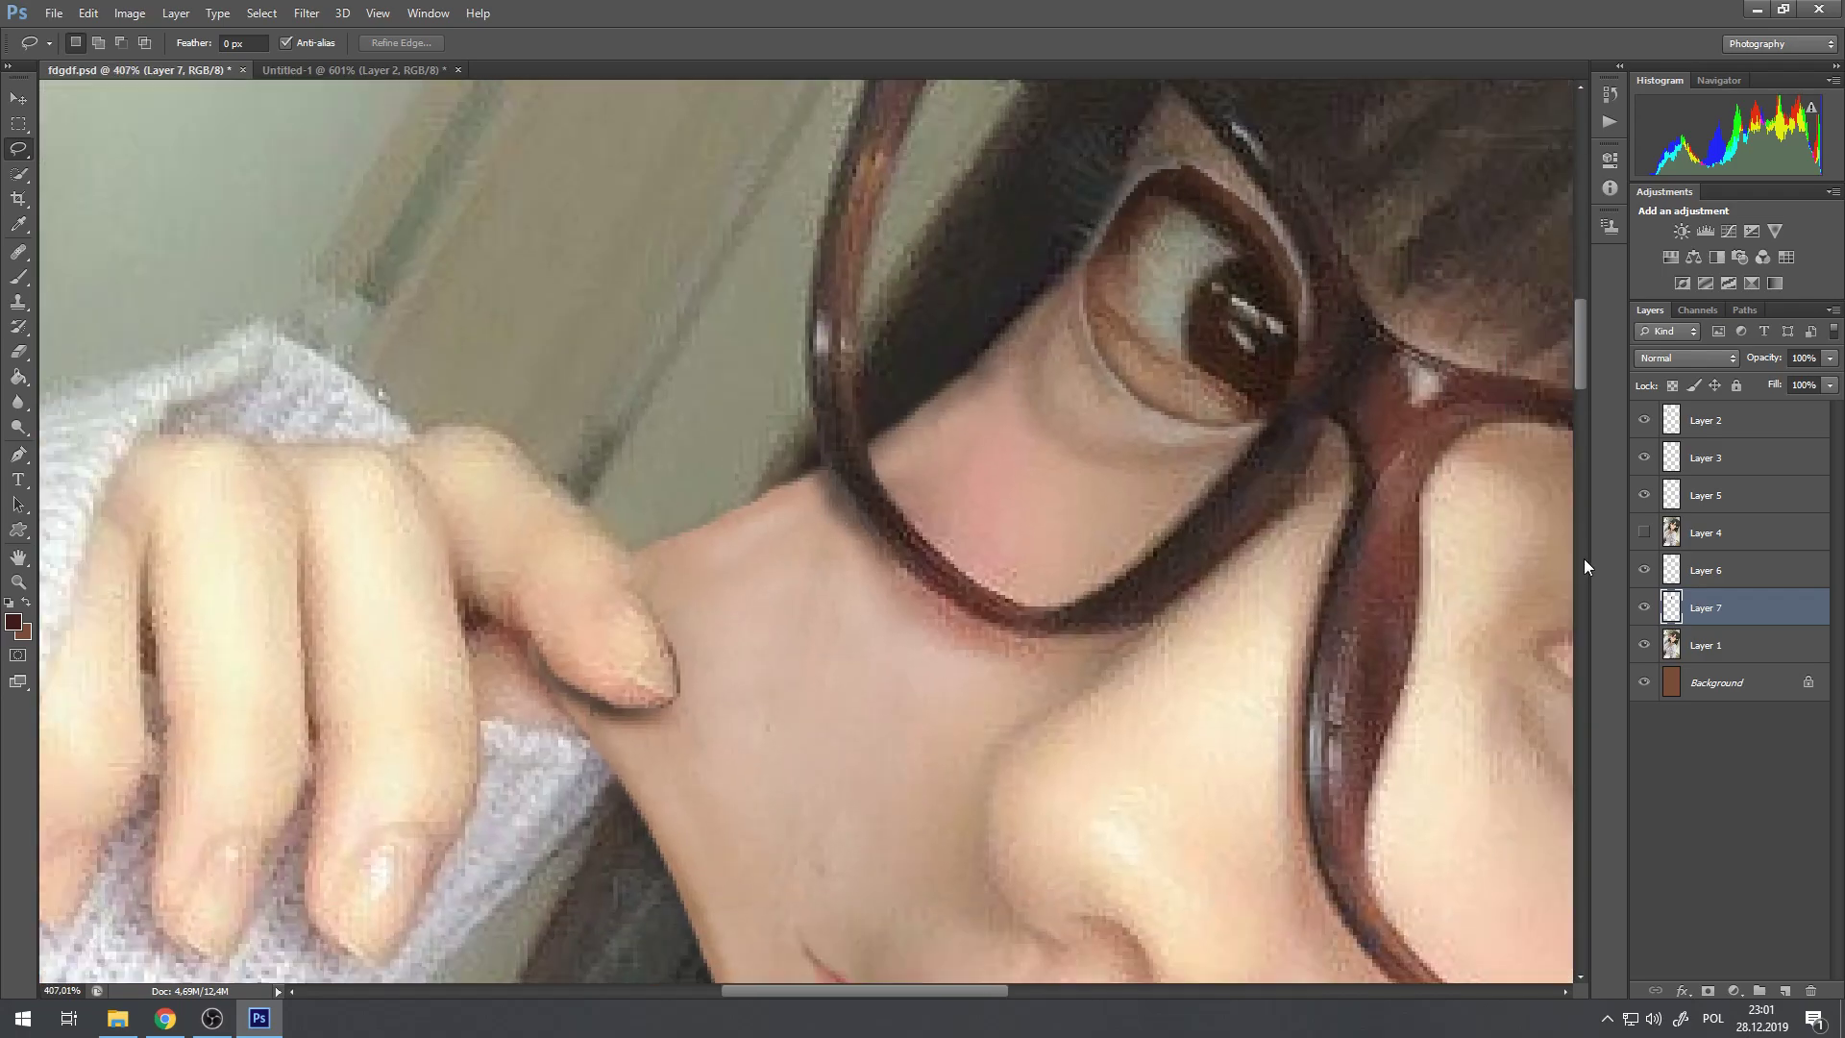
left_click(1644, 531)
left_click(1645, 494)
left_click(1645, 494)
left_click(1646, 494)
left_click(1646, 494)
left_click(1645, 494)
left_click(1645, 494)
left_click(1646, 494)
left_click(1646, 494)
Step: In the Untitled-1 document, outline the glasses frame's curved corner nearest the fingers and copy it from Layer 1 to a new layer
left_click(320, 71)
scroll(952, 575, "up", 1)
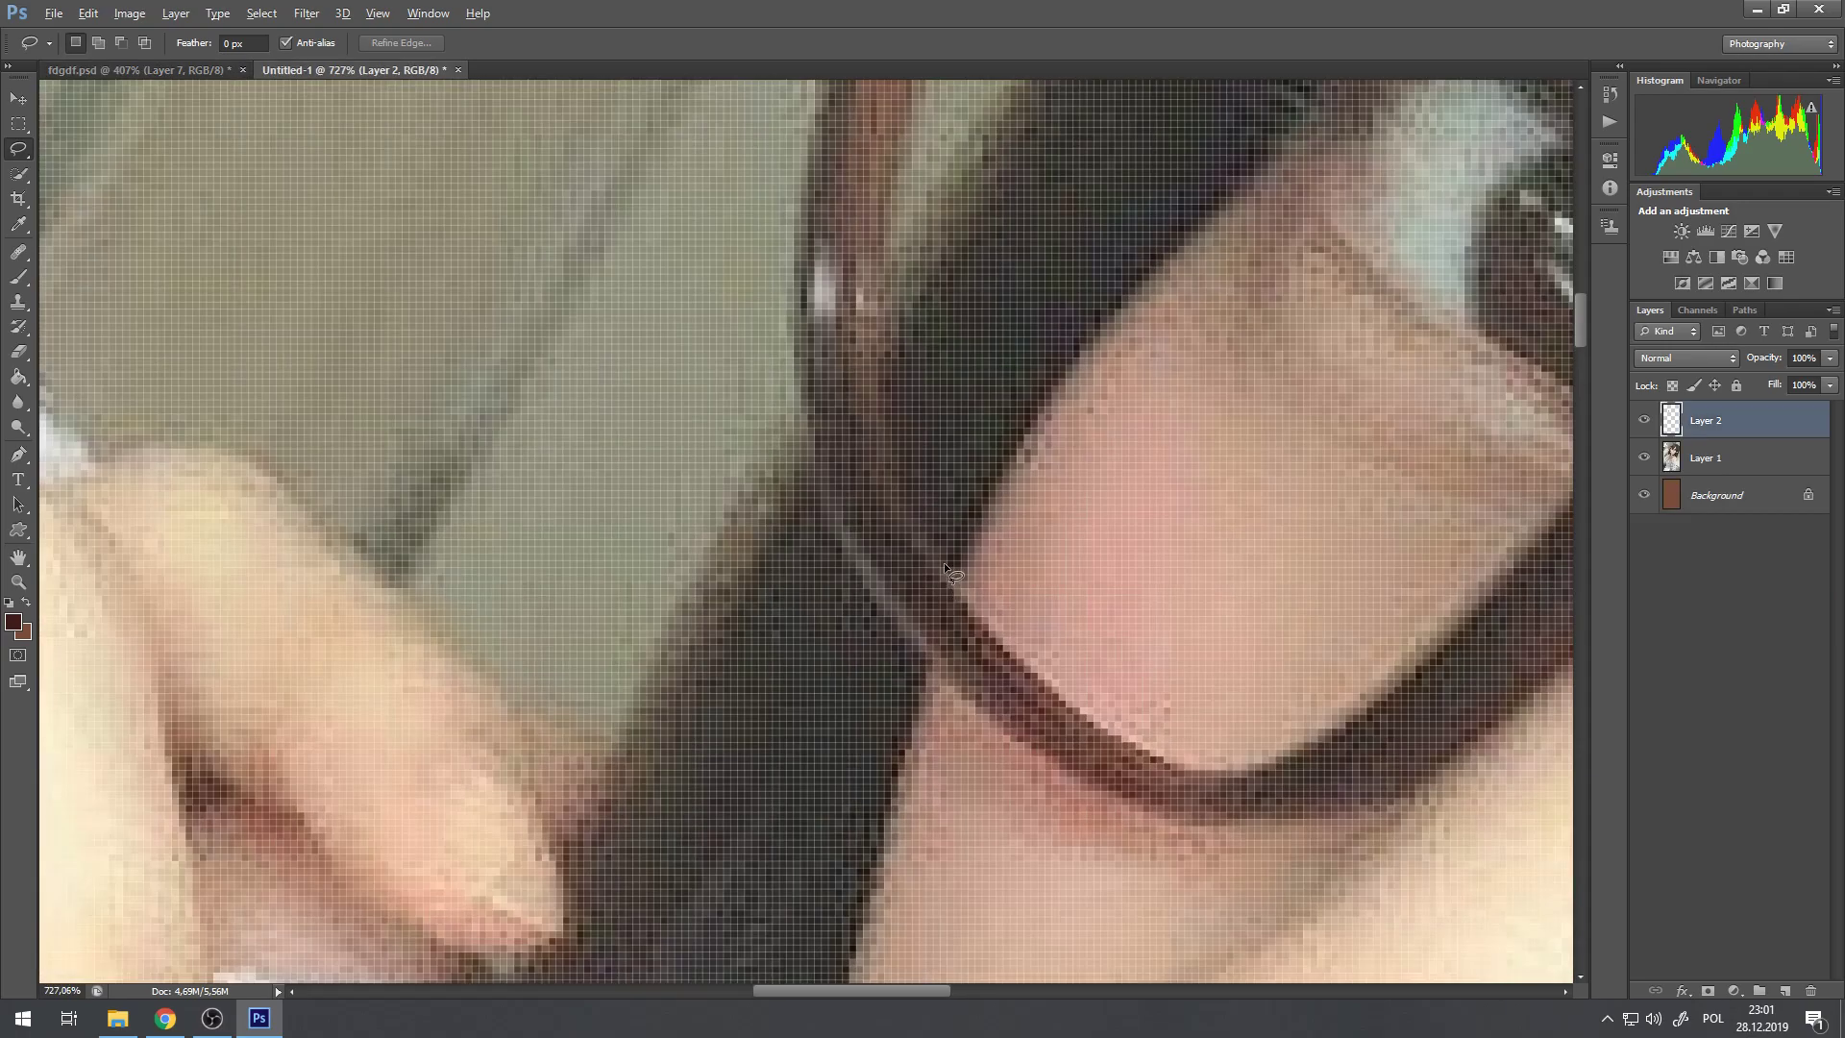
mouse_move(894, 461)
left_mouse_down()
mouse_move(817, 578)
mouse_move(907, 703)
mouse_move(995, 723)
left_mouse_up()
left_click_drag(1002, 519, 997, 528)
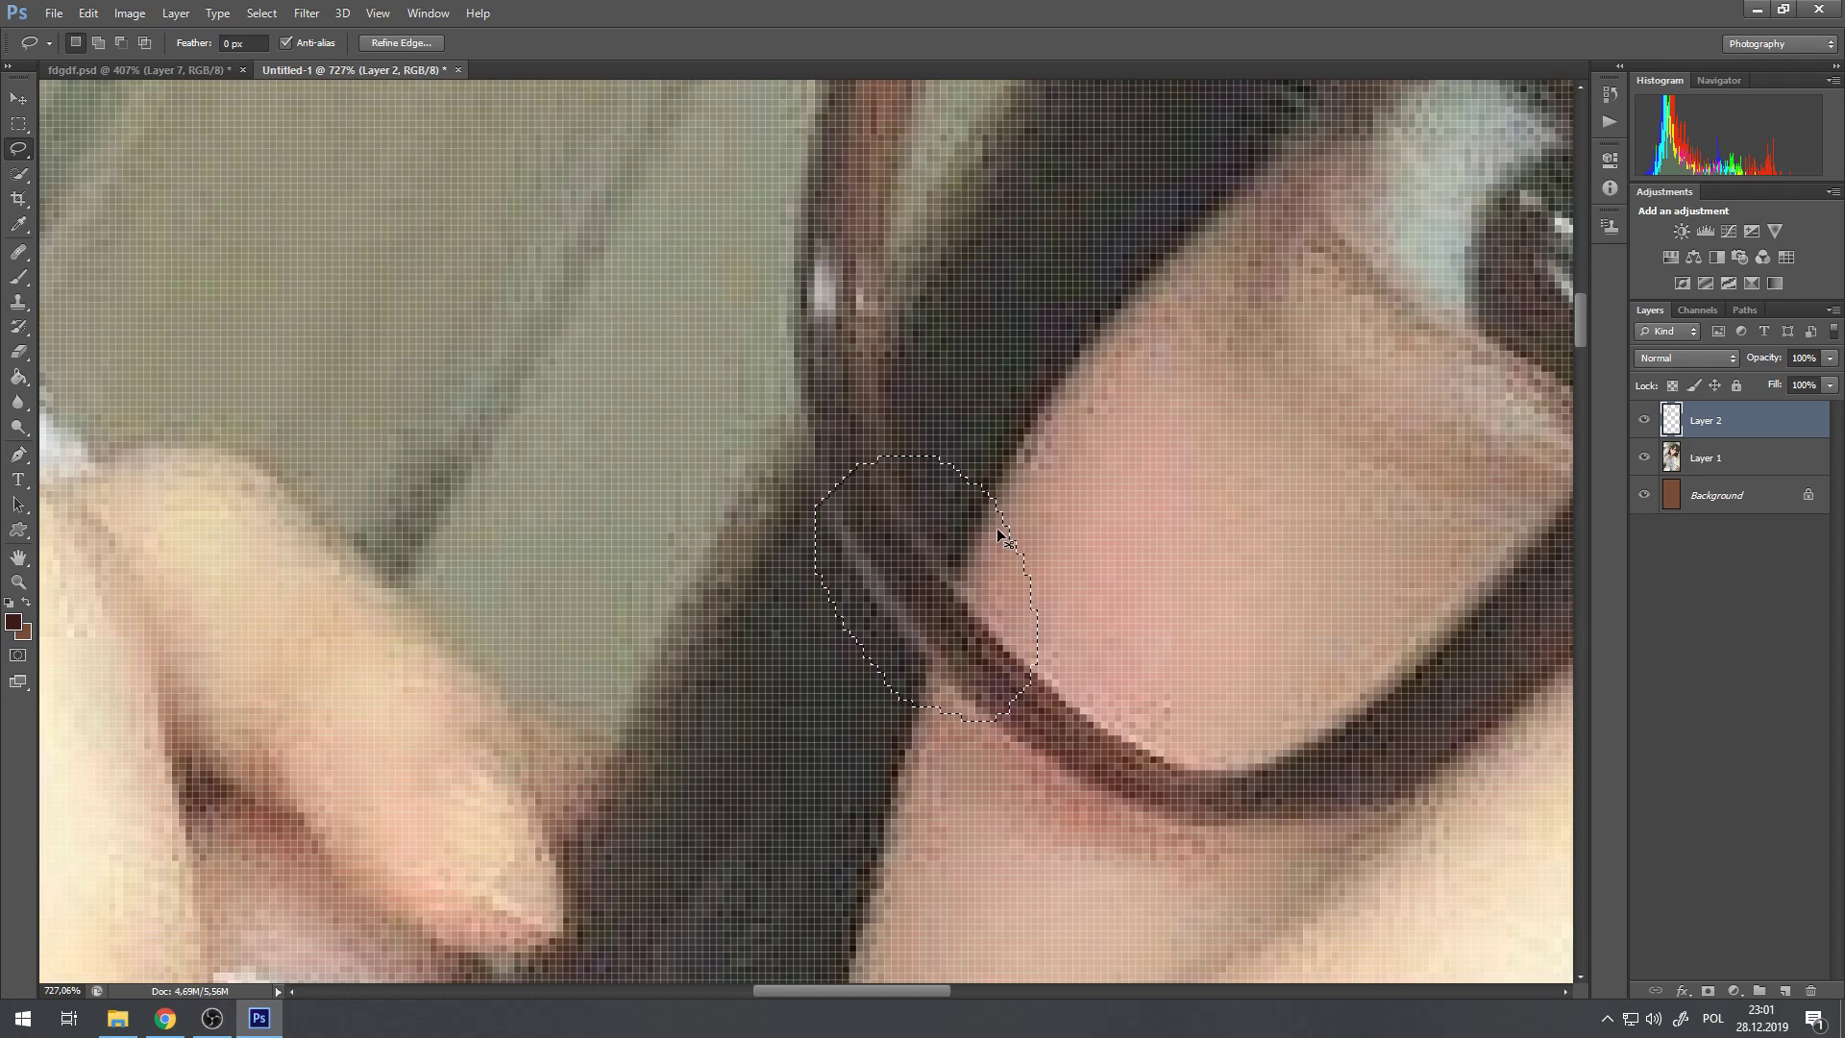
key("ctrl+c")
left_click(936, 381)
key("alt+bracketleft")
scroll(995, 439, "down", 2)
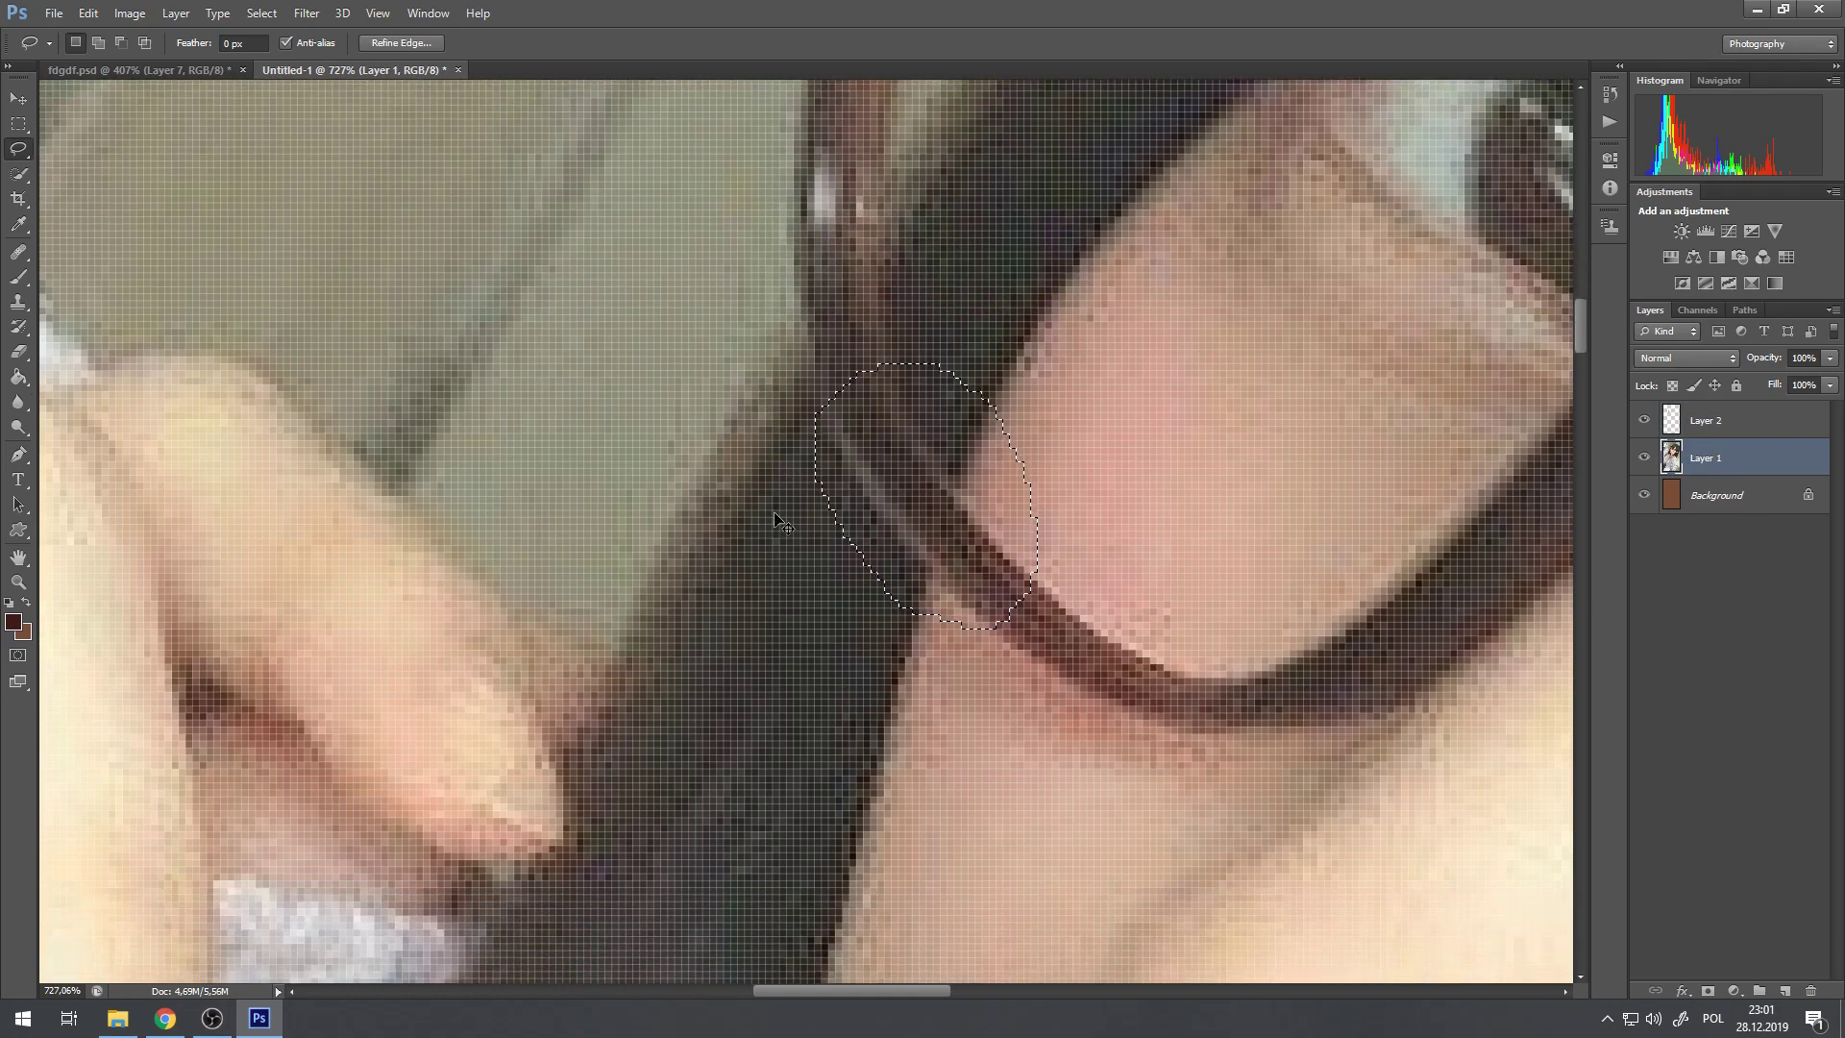
key("ctrl+j")
scroll(951, 485, "down", 3)
scroll(1442, 414, "up", 2)
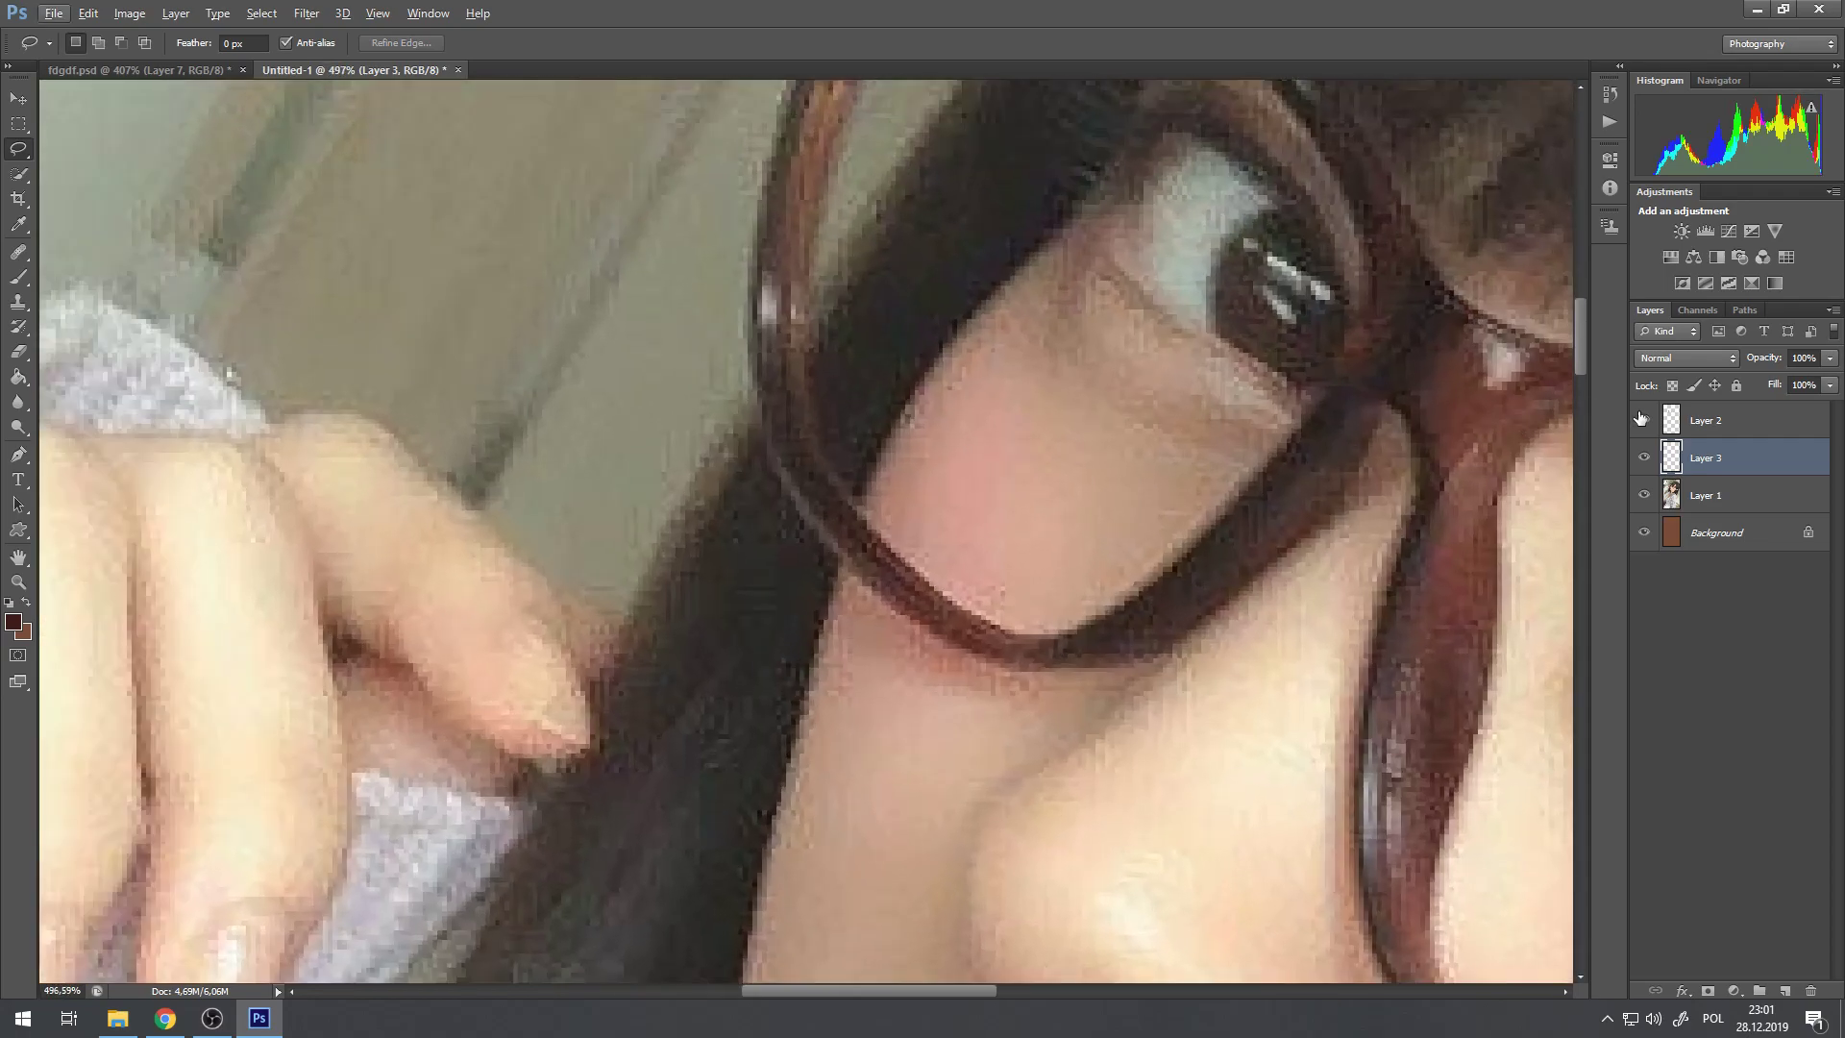
Step: Hide Layer 1 and erase the hair and skin around the copied glasses-frame piece on Layer 3
scroll(827, 553, "up", 1)
left_click(1645, 420)
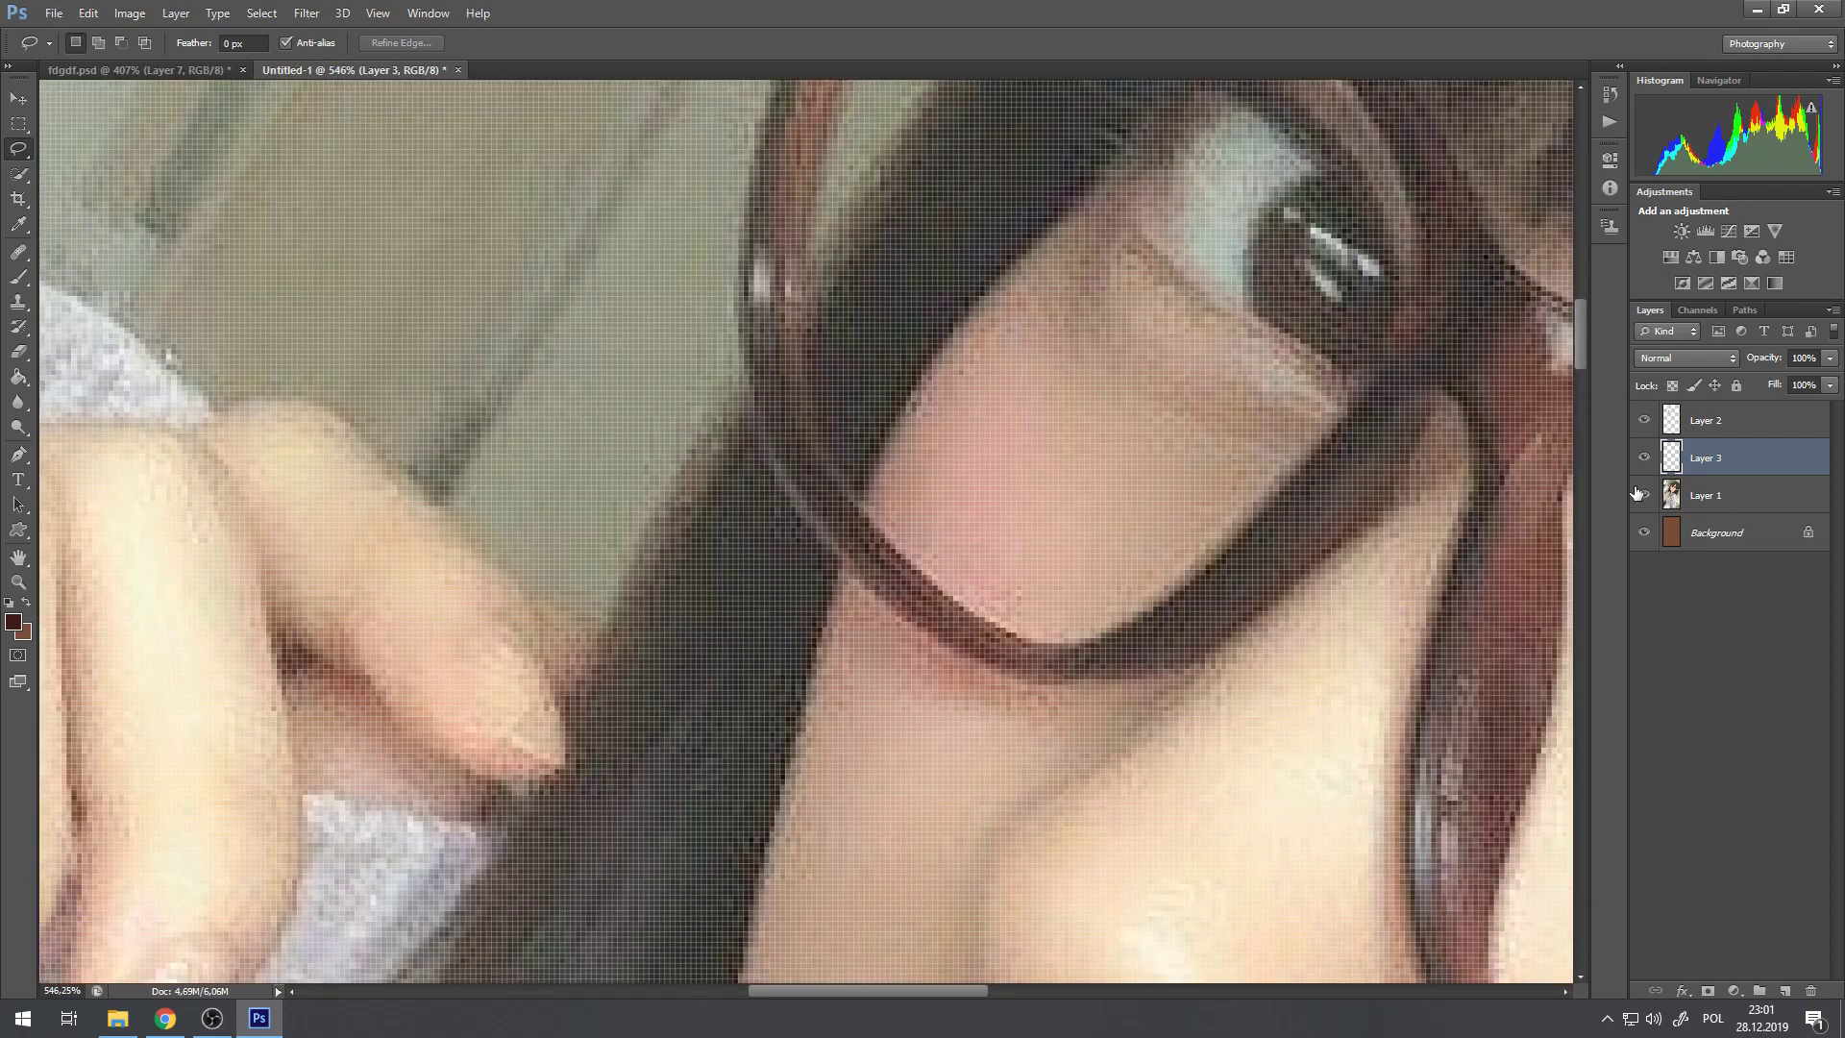
left_click(1644, 495)
scroll(890, 502, "up", 7)
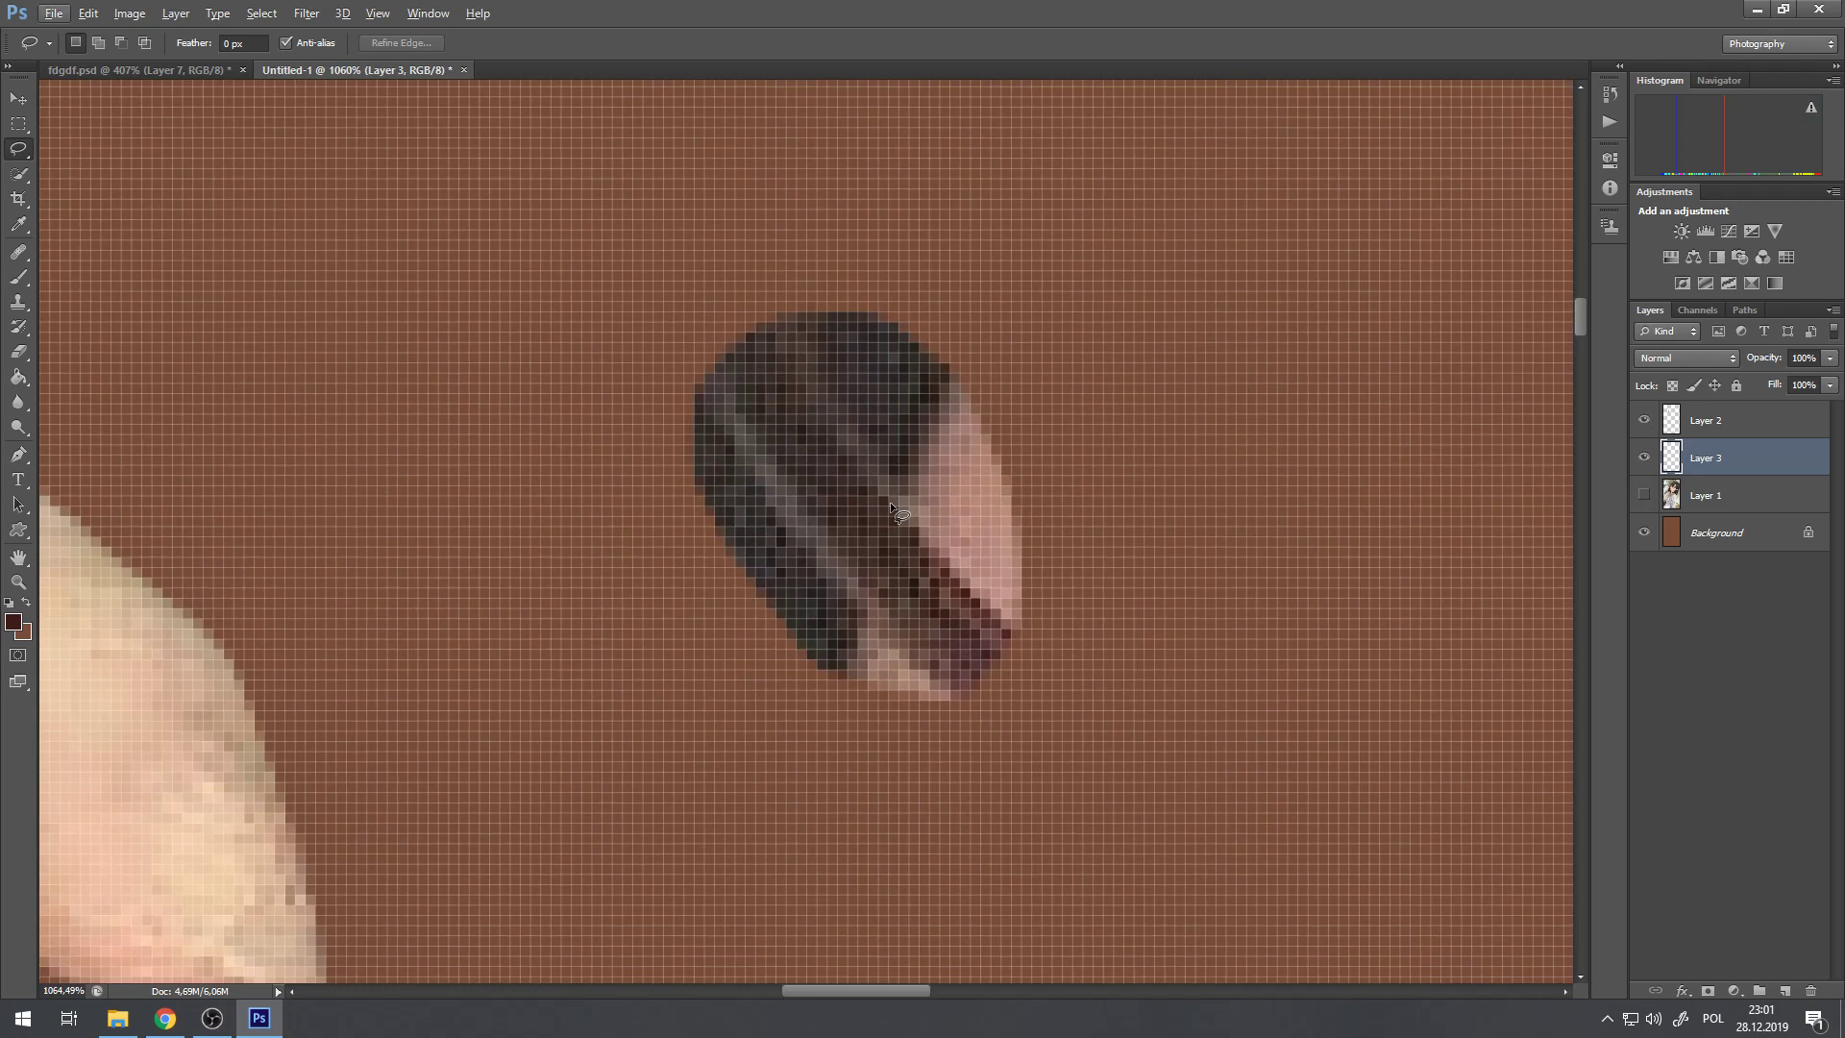
left_click(18, 352)
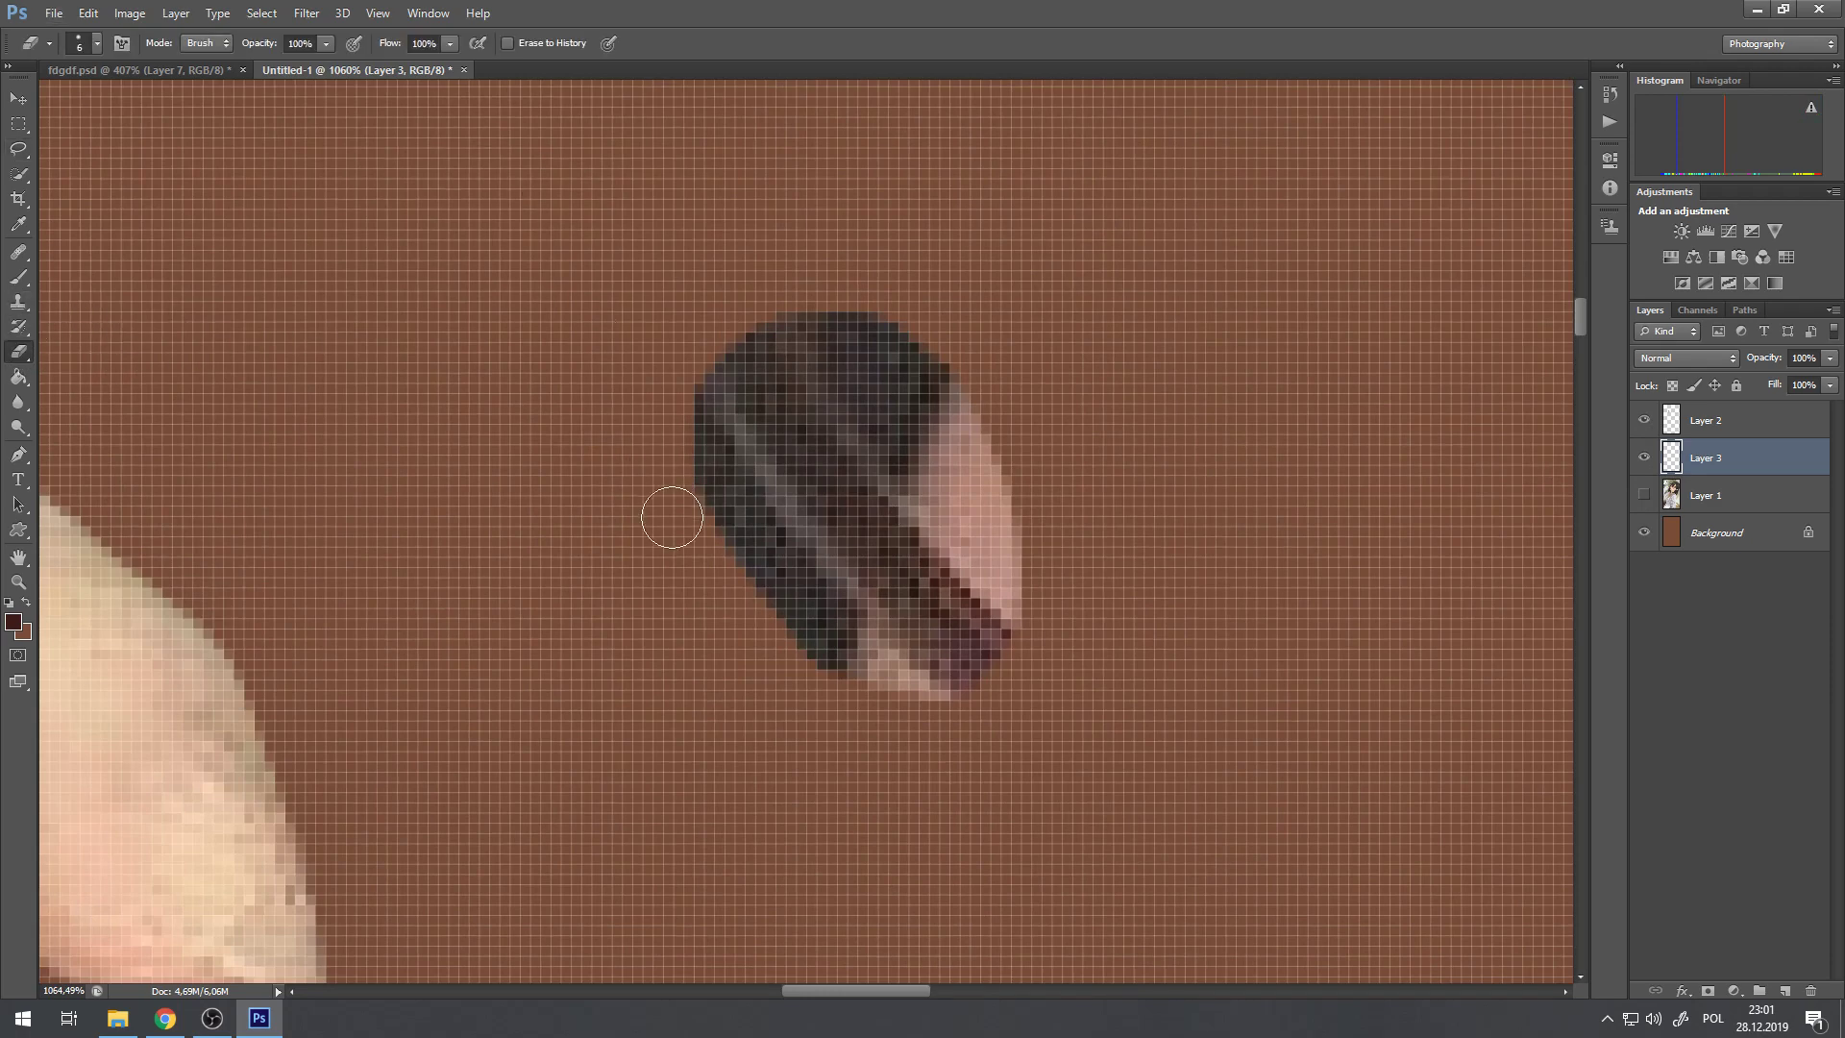
mouse_move(715, 567)
left_mouse_down()
mouse_move(762, 617)
mouse_move(664, 368)
mouse_move(769, 585)
mouse_move(864, 705)
mouse_move(840, 667)
left_mouse_up()
mouse_move(883, 301)
left_mouse_down()
mouse_move(852, 272)
mouse_move(951, 465)
mouse_move(923, 432)
mouse_move(1038, 597)
mouse_move(923, 428)
left_mouse_up()
left_click_drag(824, 296, 847, 314)
scroll(950, 466, "down", 8)
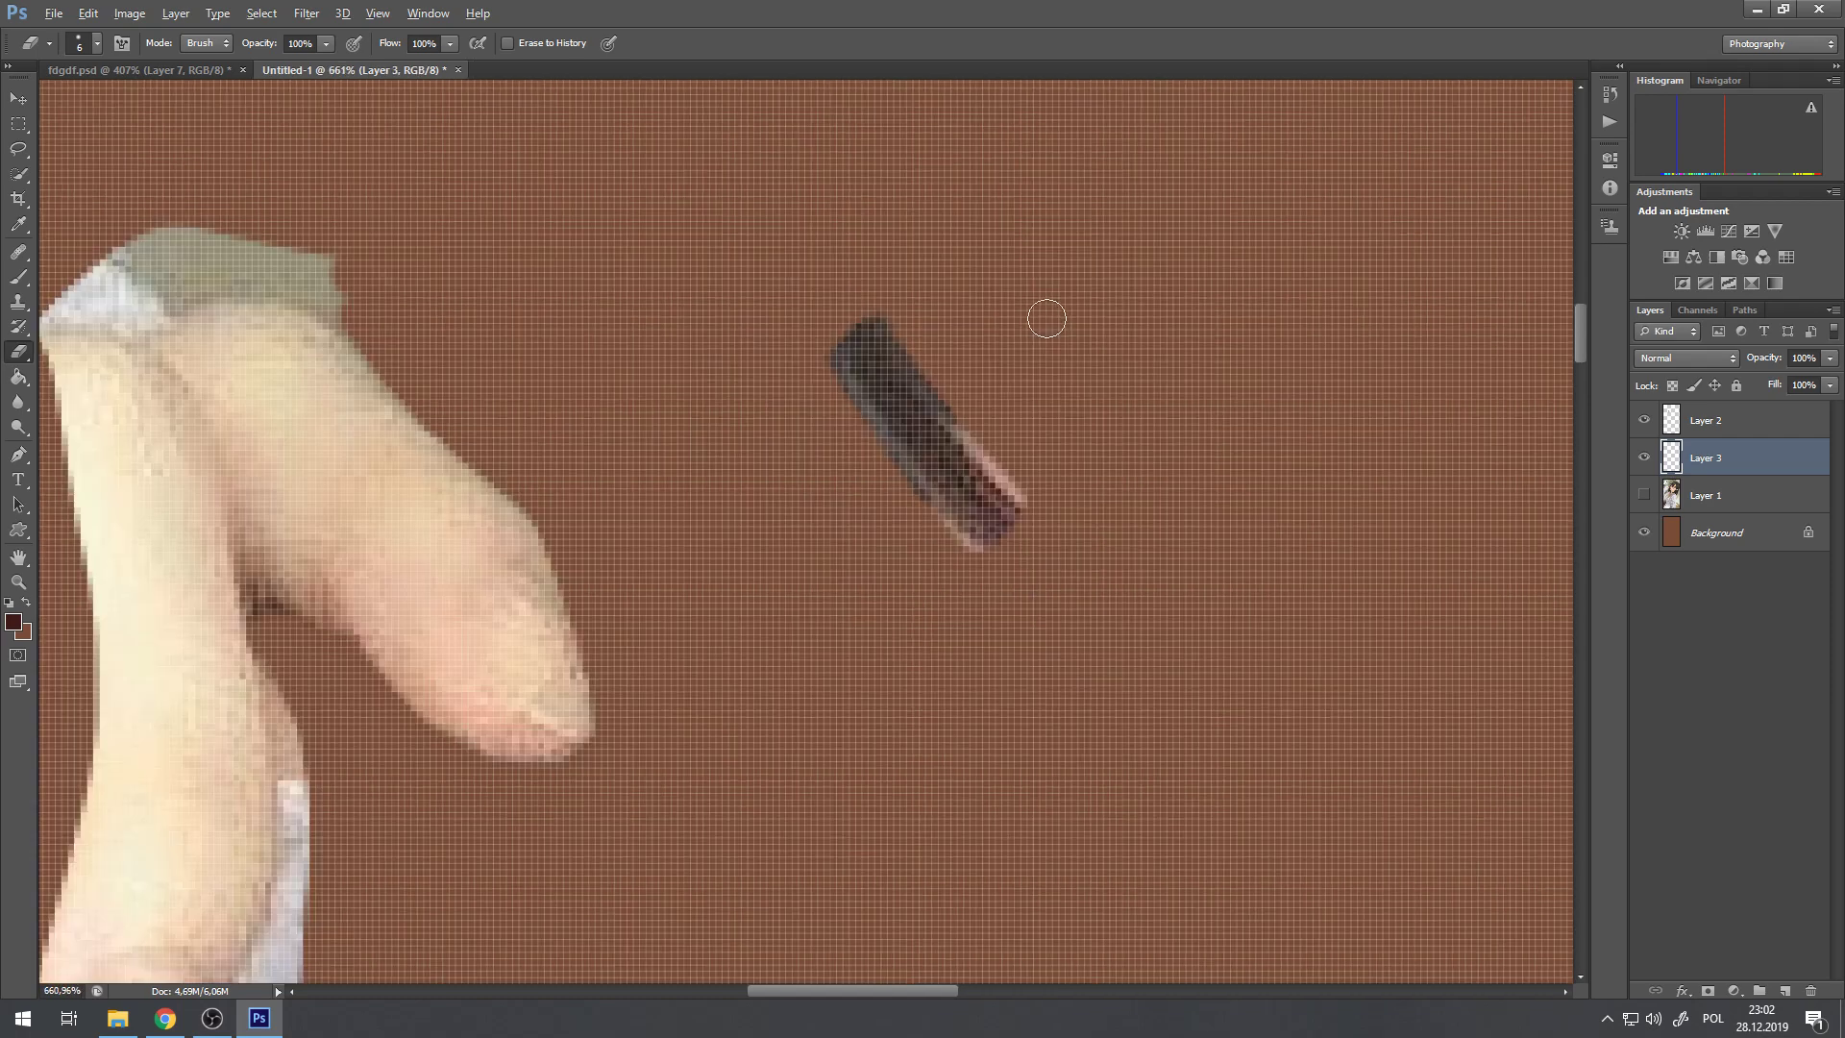
Step: Show Layer 1 and toggle its visibility to compare the finger and frame cutouts with the full portrait
left_click(1644, 496)
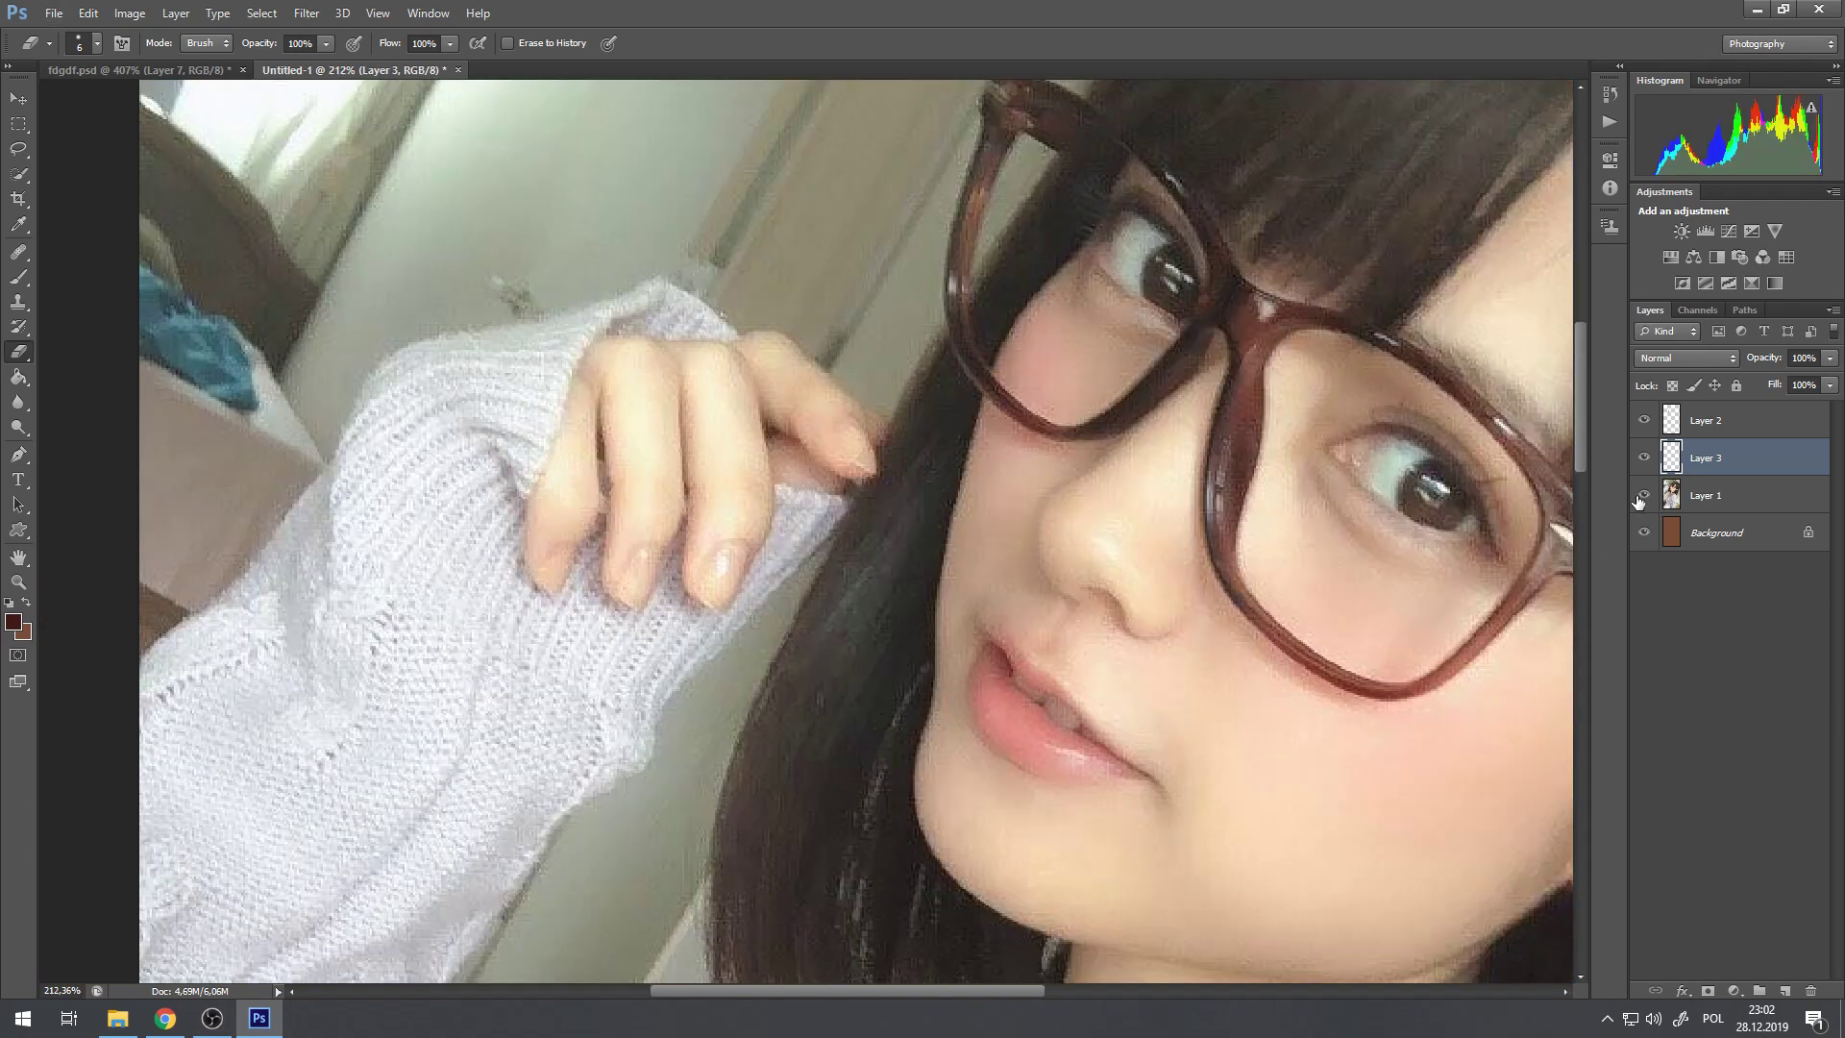
left_click(1646, 496)
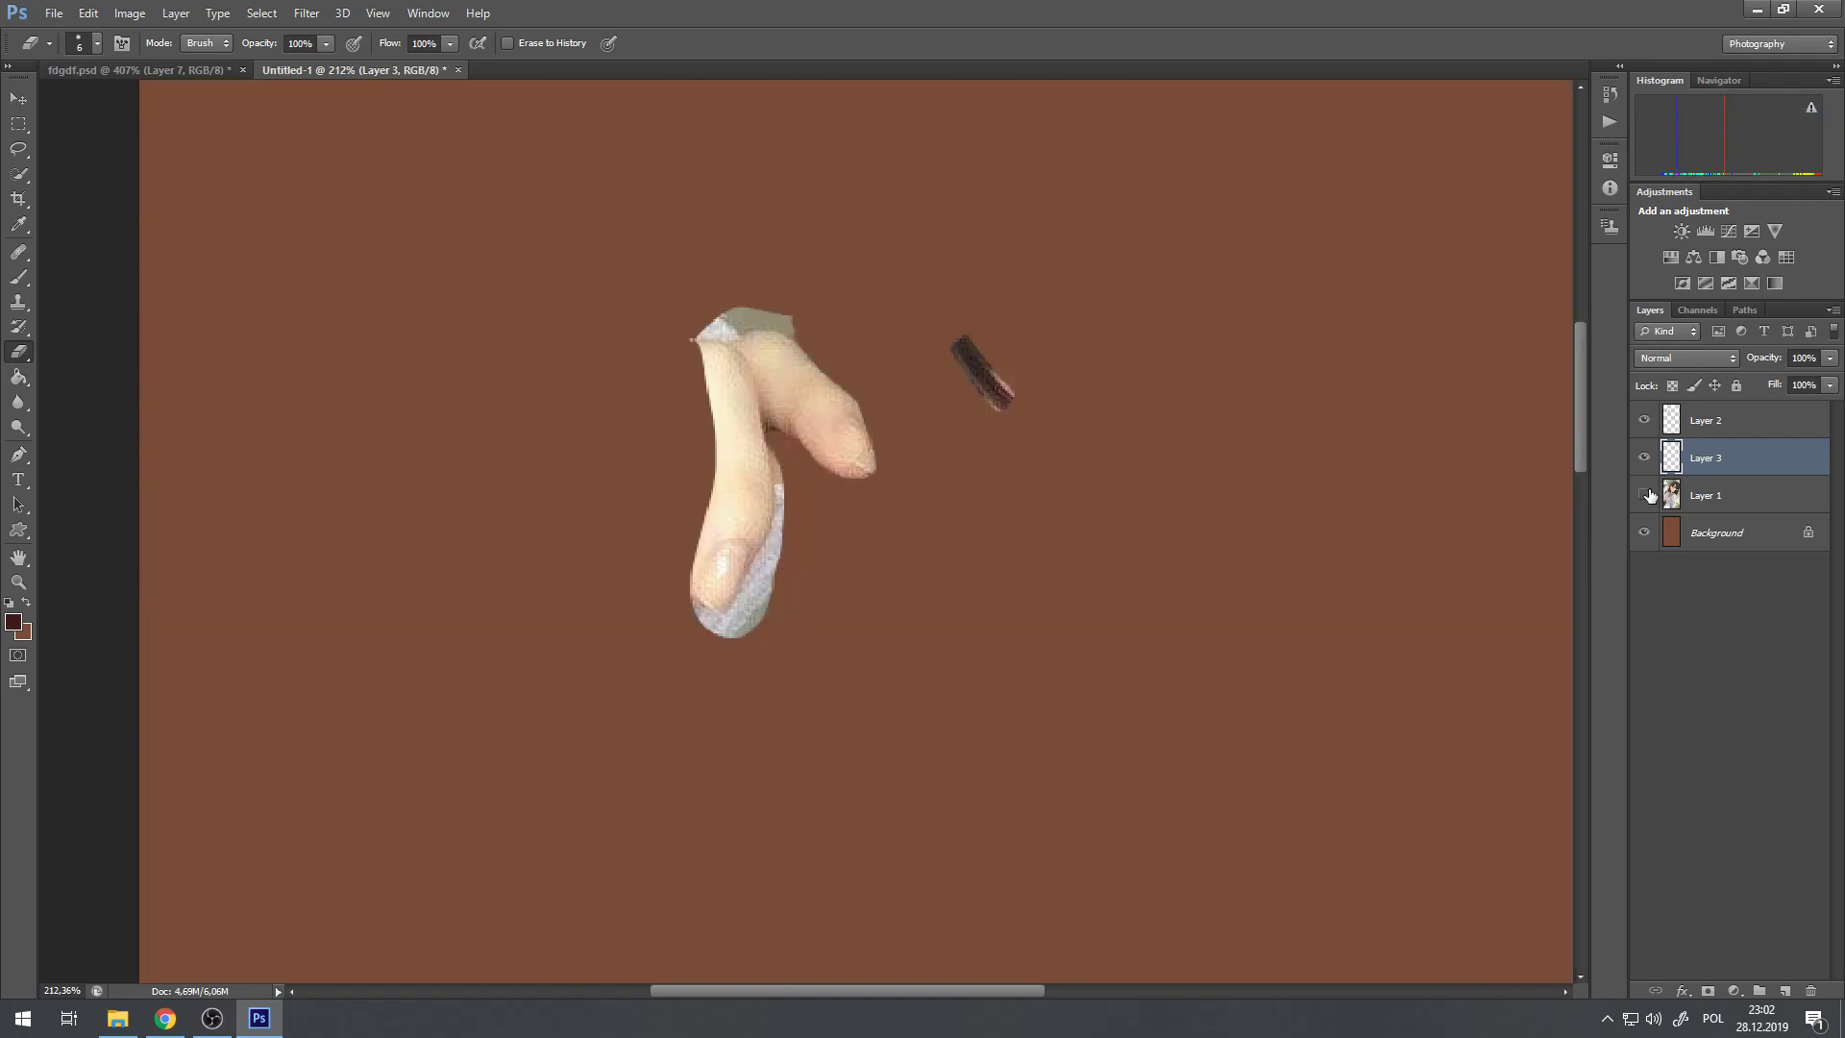
left_click(1647, 496)
left_click(1647, 496)
left_click(1647, 496)
left_click(1648, 496)
left_click(1648, 496)
scroll(692, 550, "down", 10)
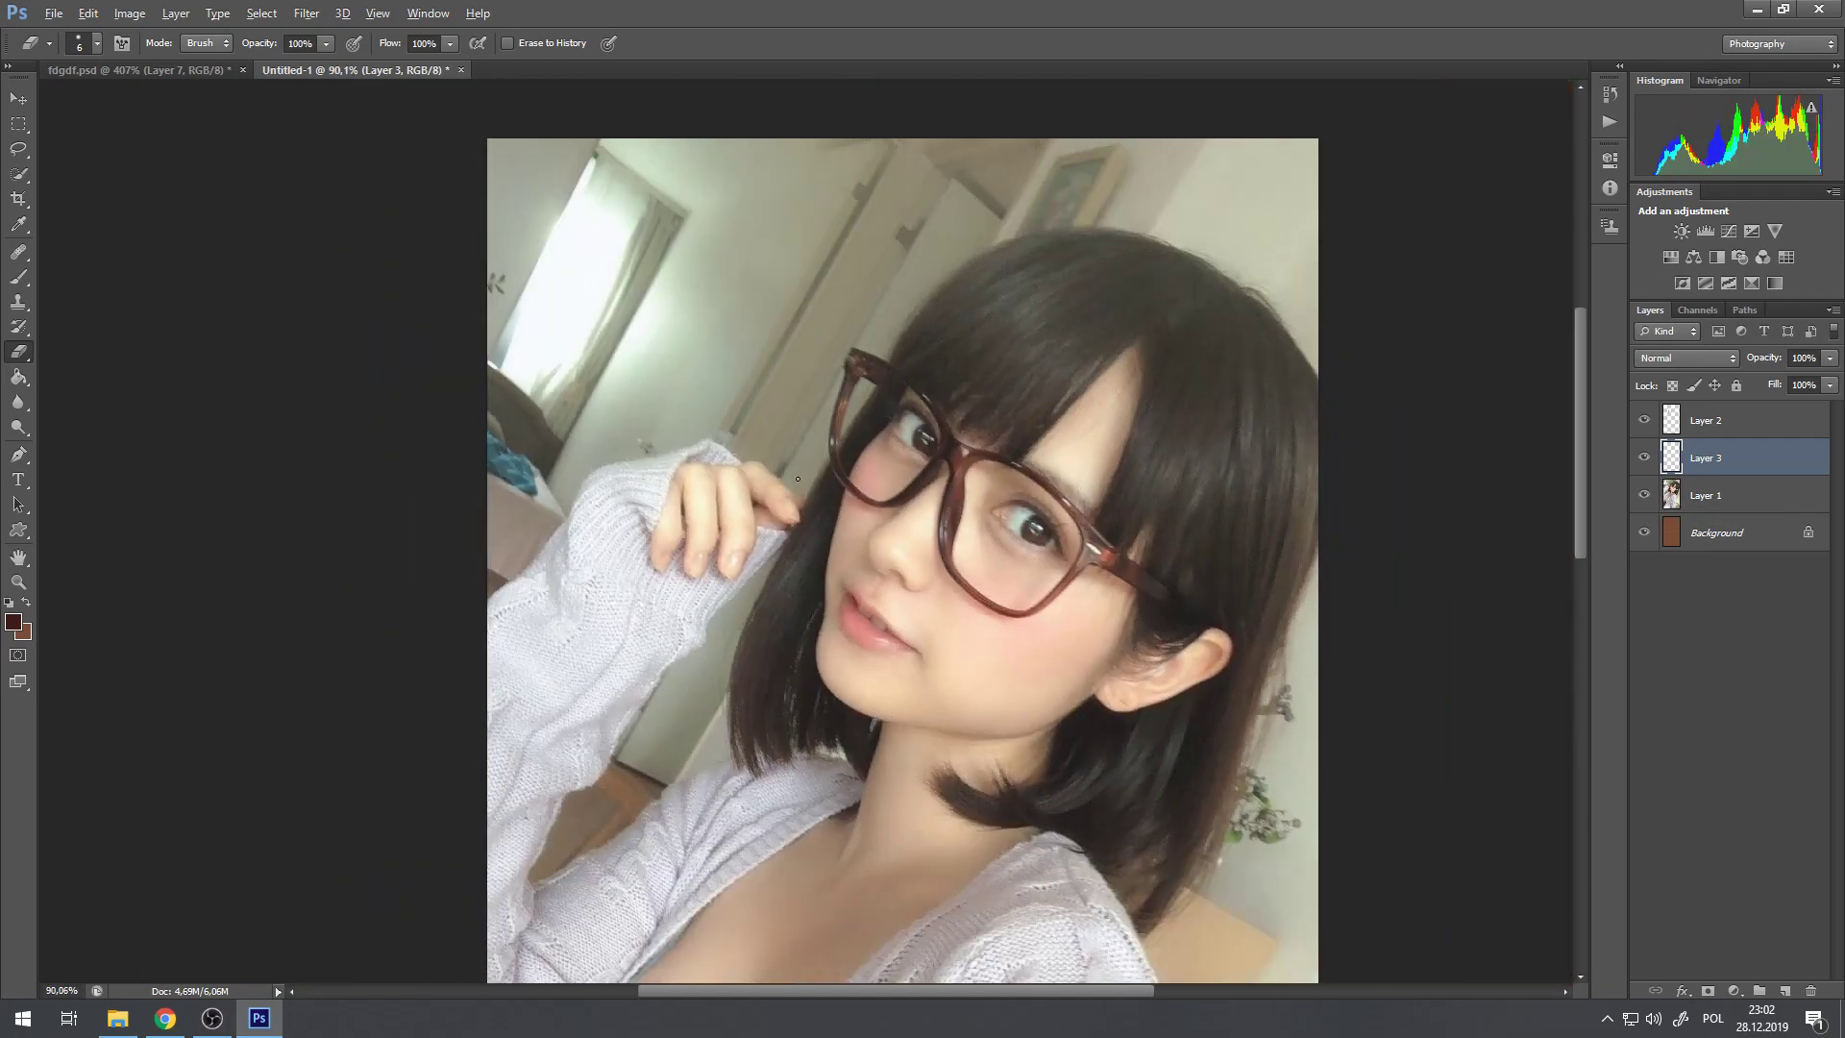
scroll(808, 538, "up", 15)
Step: Activate the Clone Stamp tool with sampling from All Layers, and make Layer 1 the active layer
left_click(21, 301)
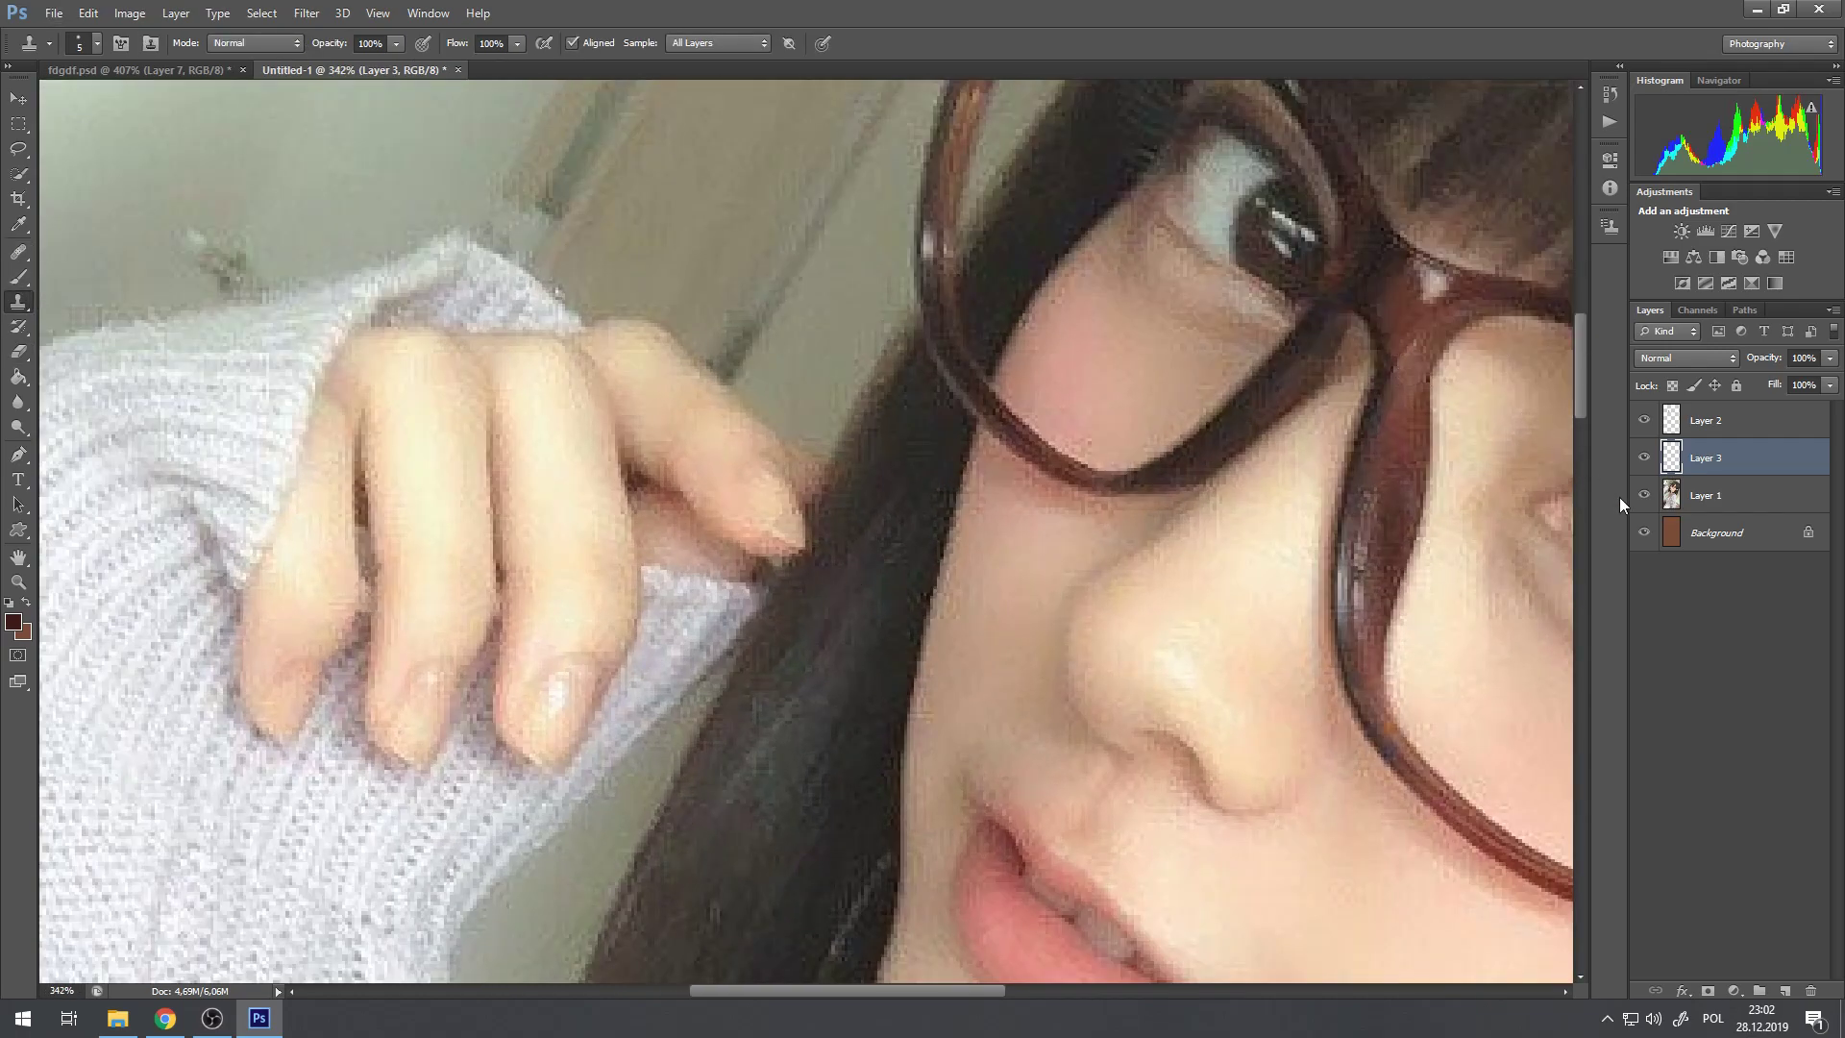
left_click(1719, 505)
scroll(904, 604, "down", 5)
scroll(870, 603, "up", 6)
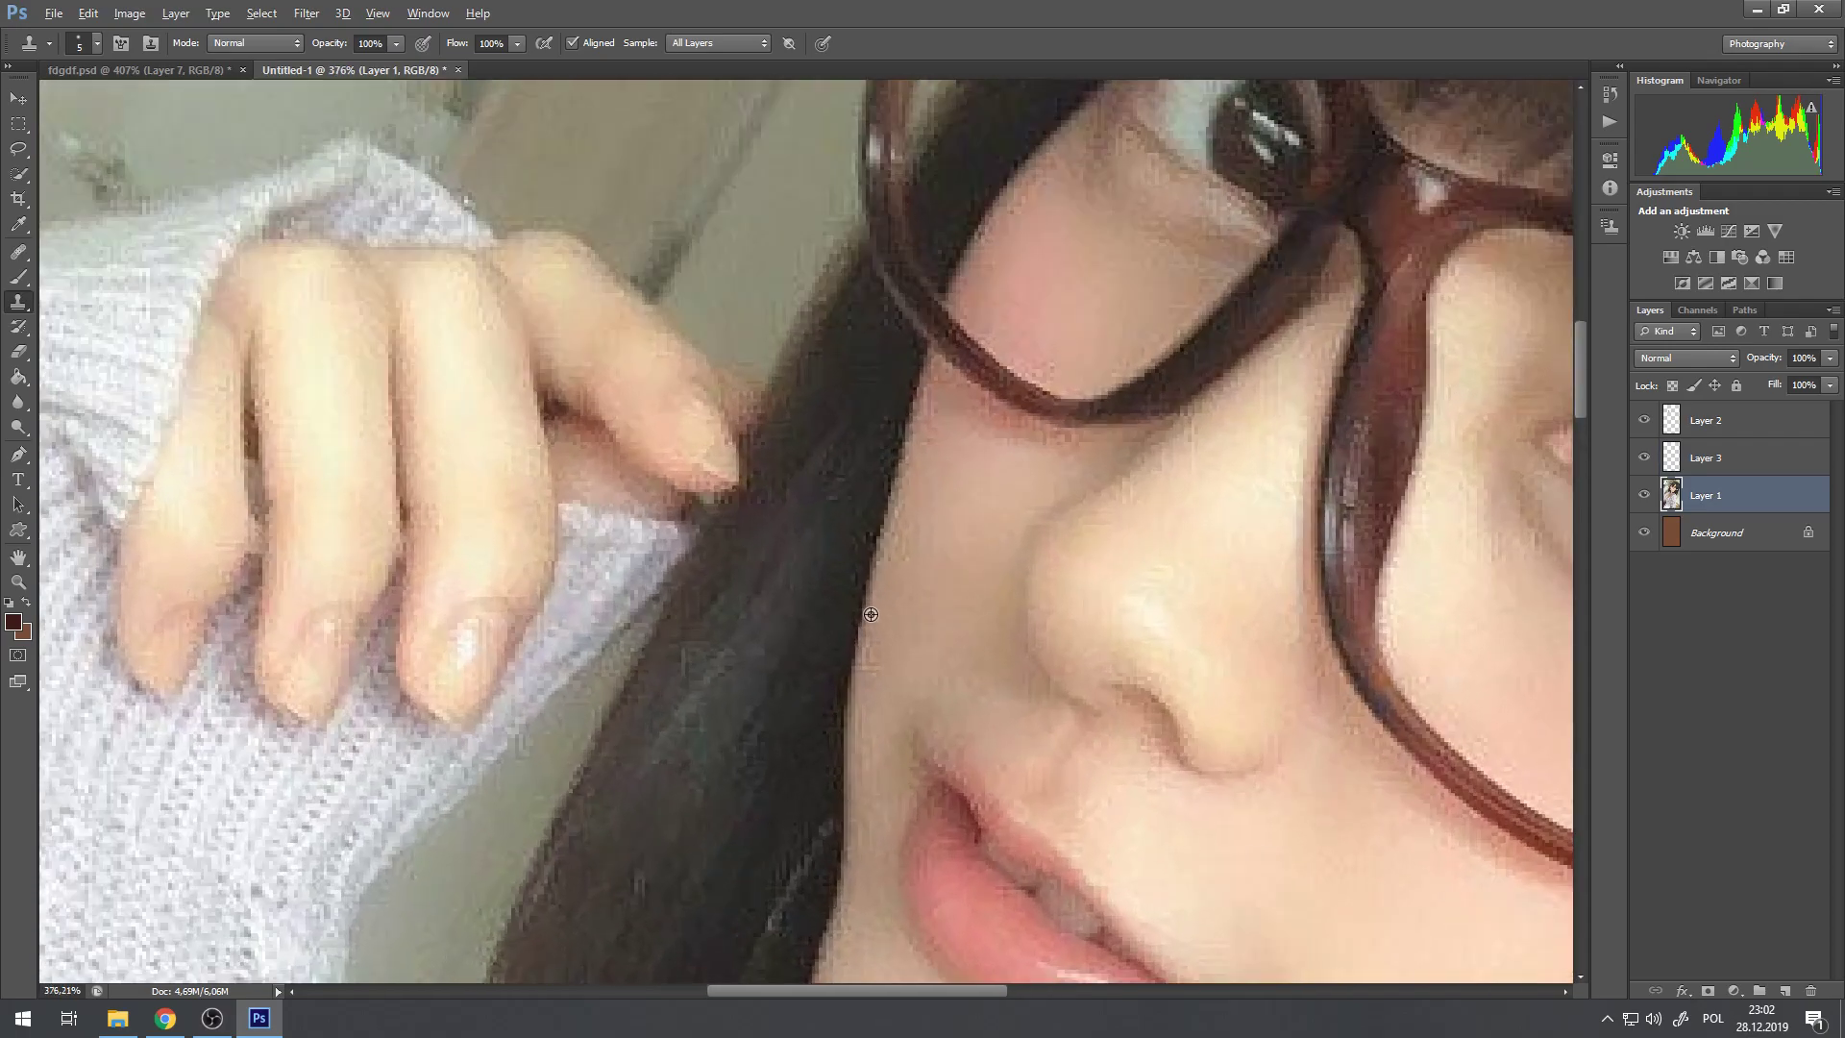
right_click(13, 305)
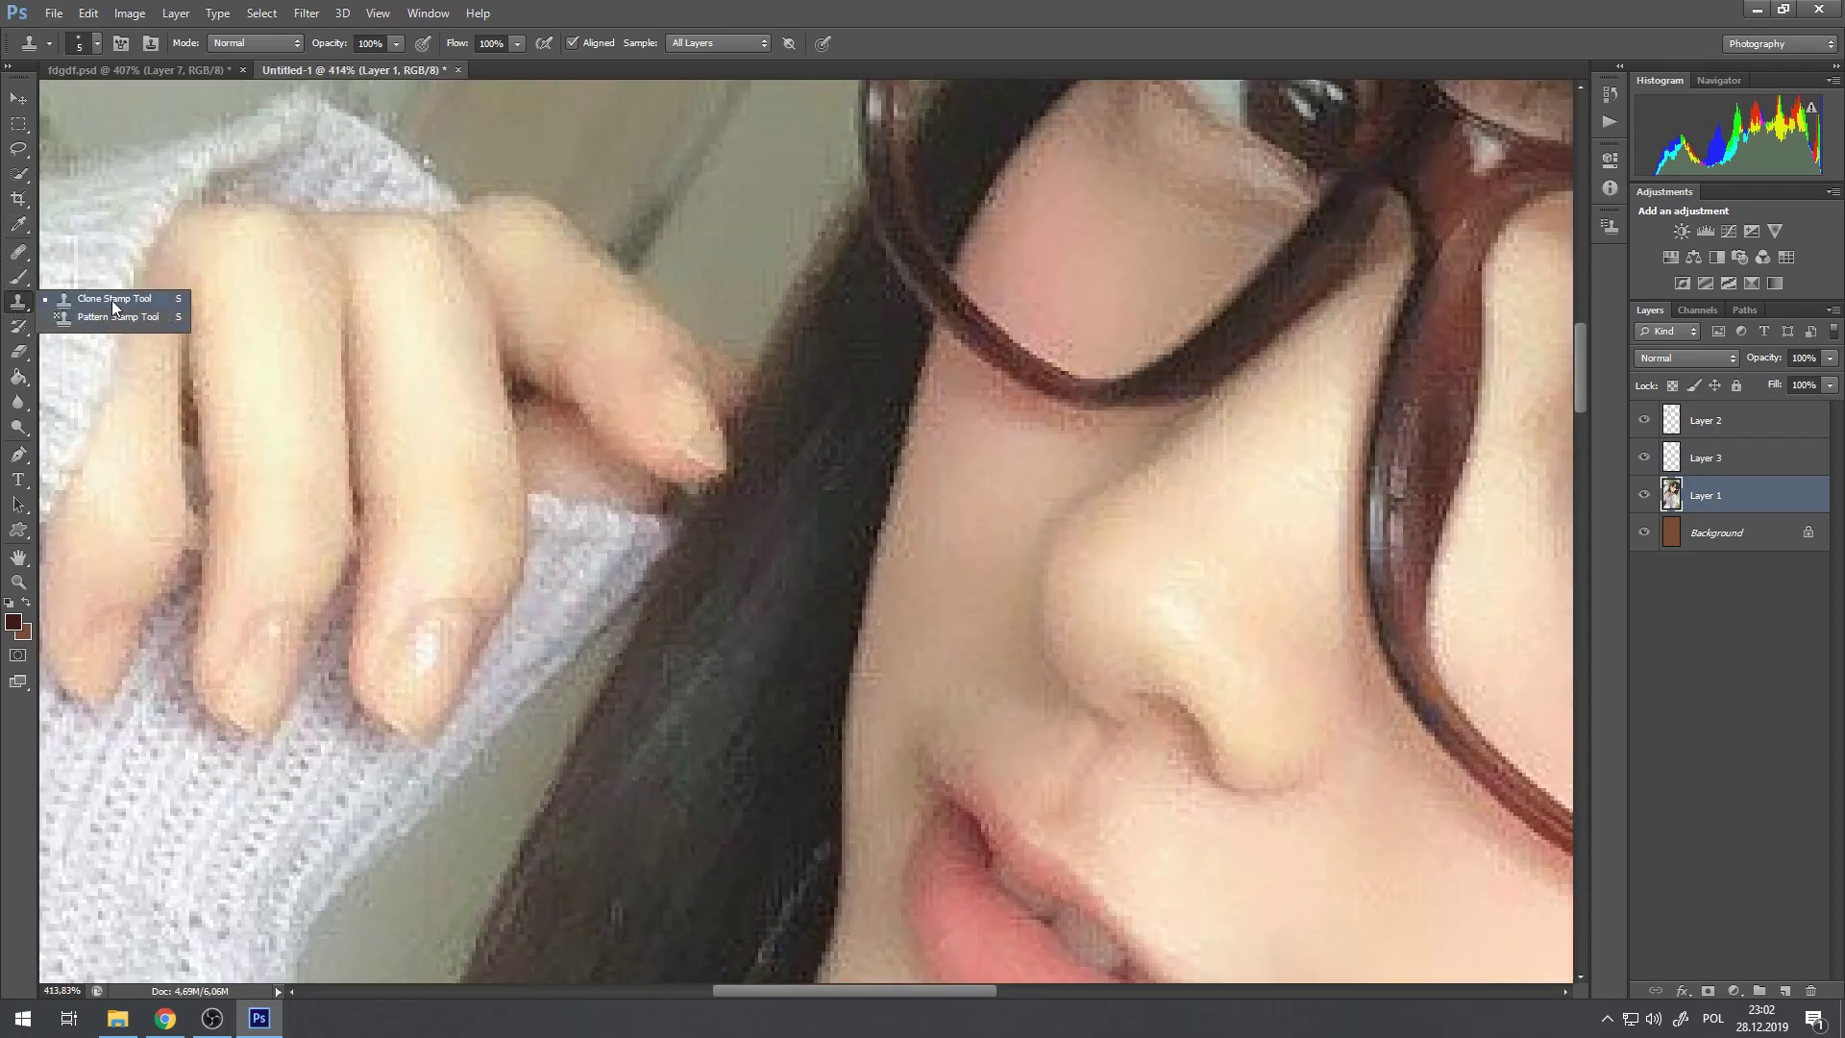
left_click(111, 300)
left_click(686, 56)
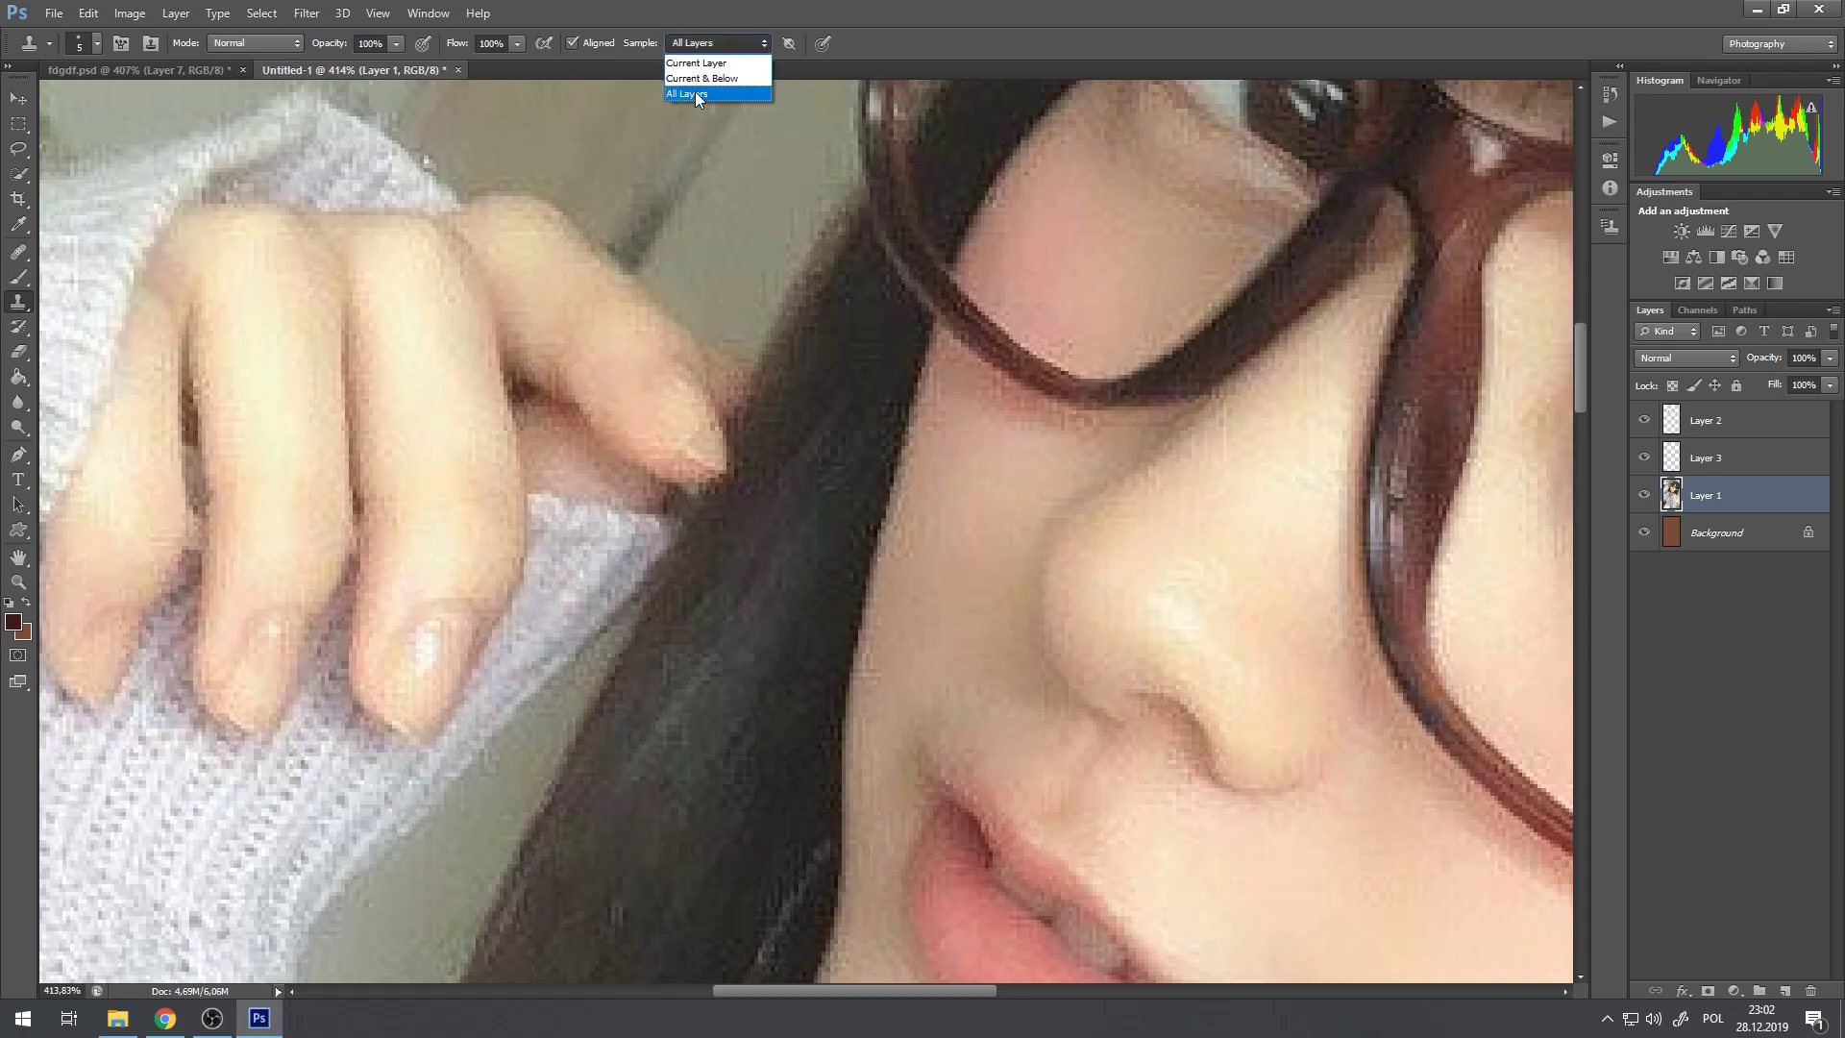
left_click(695, 90)
Step: Create a new empty layer directly above Layer 1 with the default Normal mode and 100% opacity
left_click(176, 12)
mouse_move(221, 33)
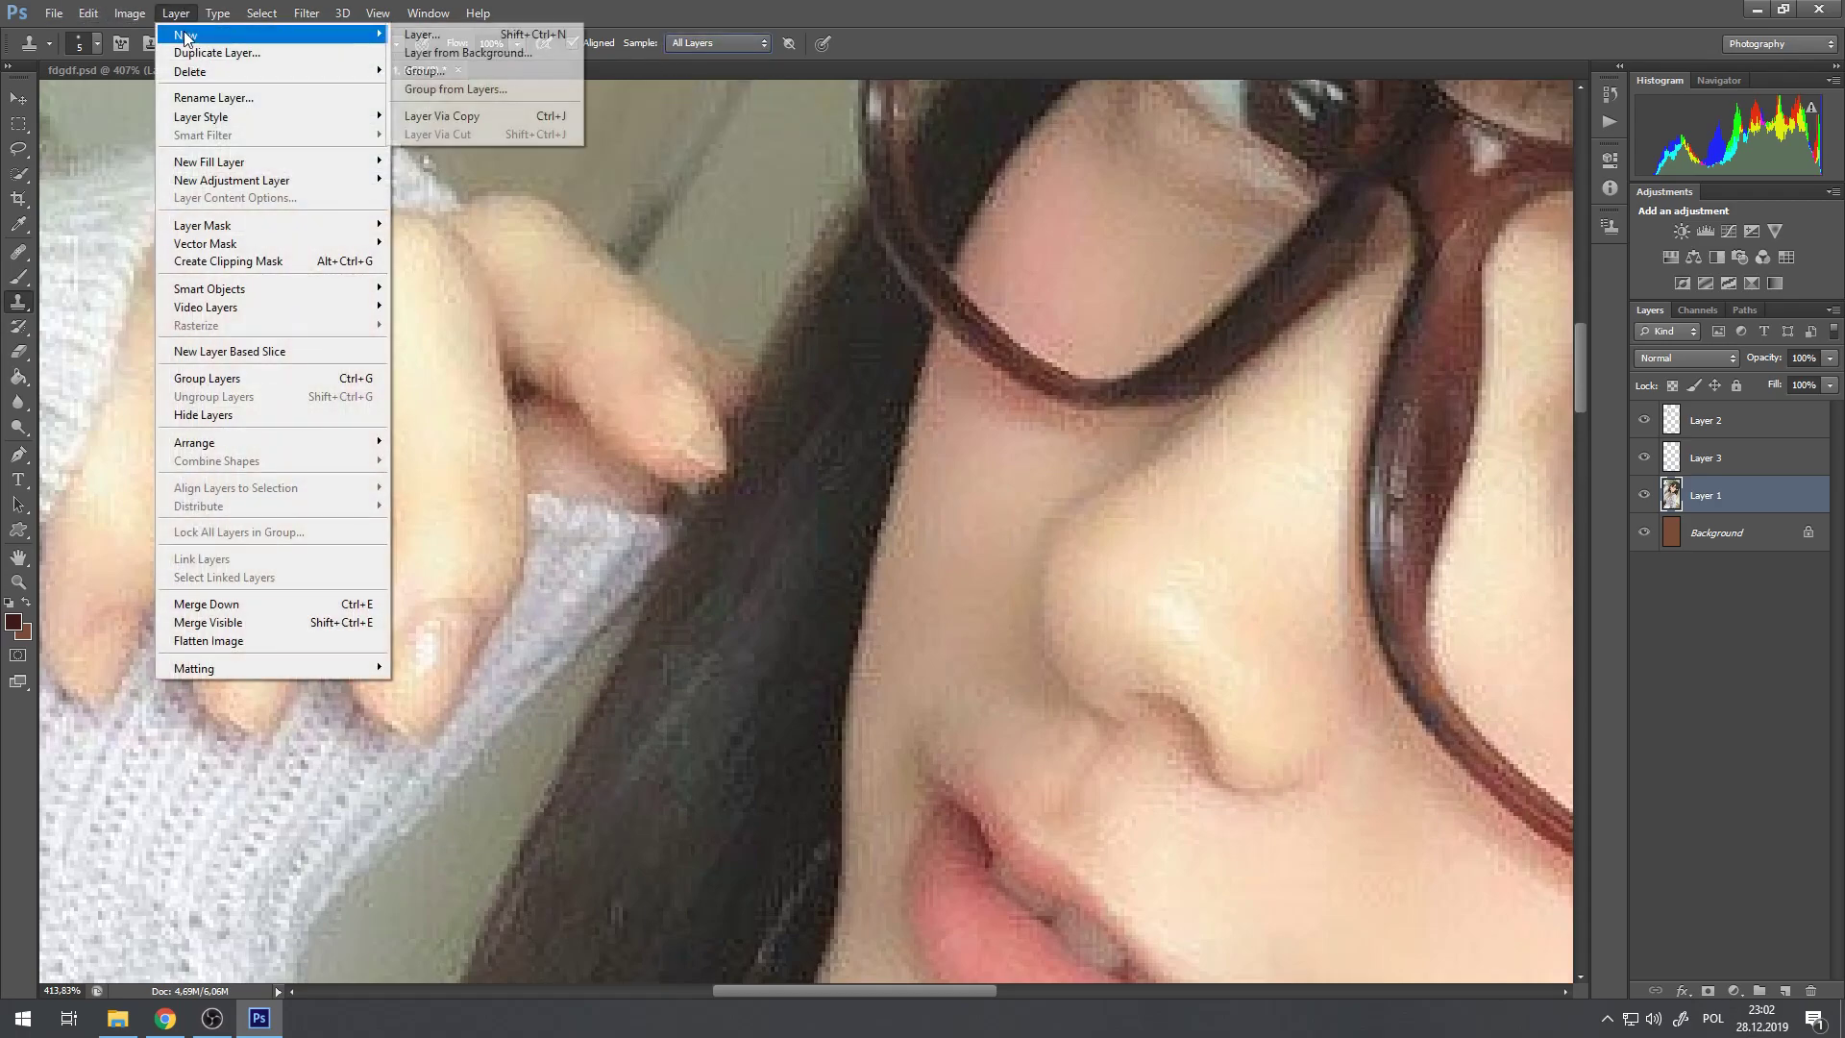
left_click(480, 35)
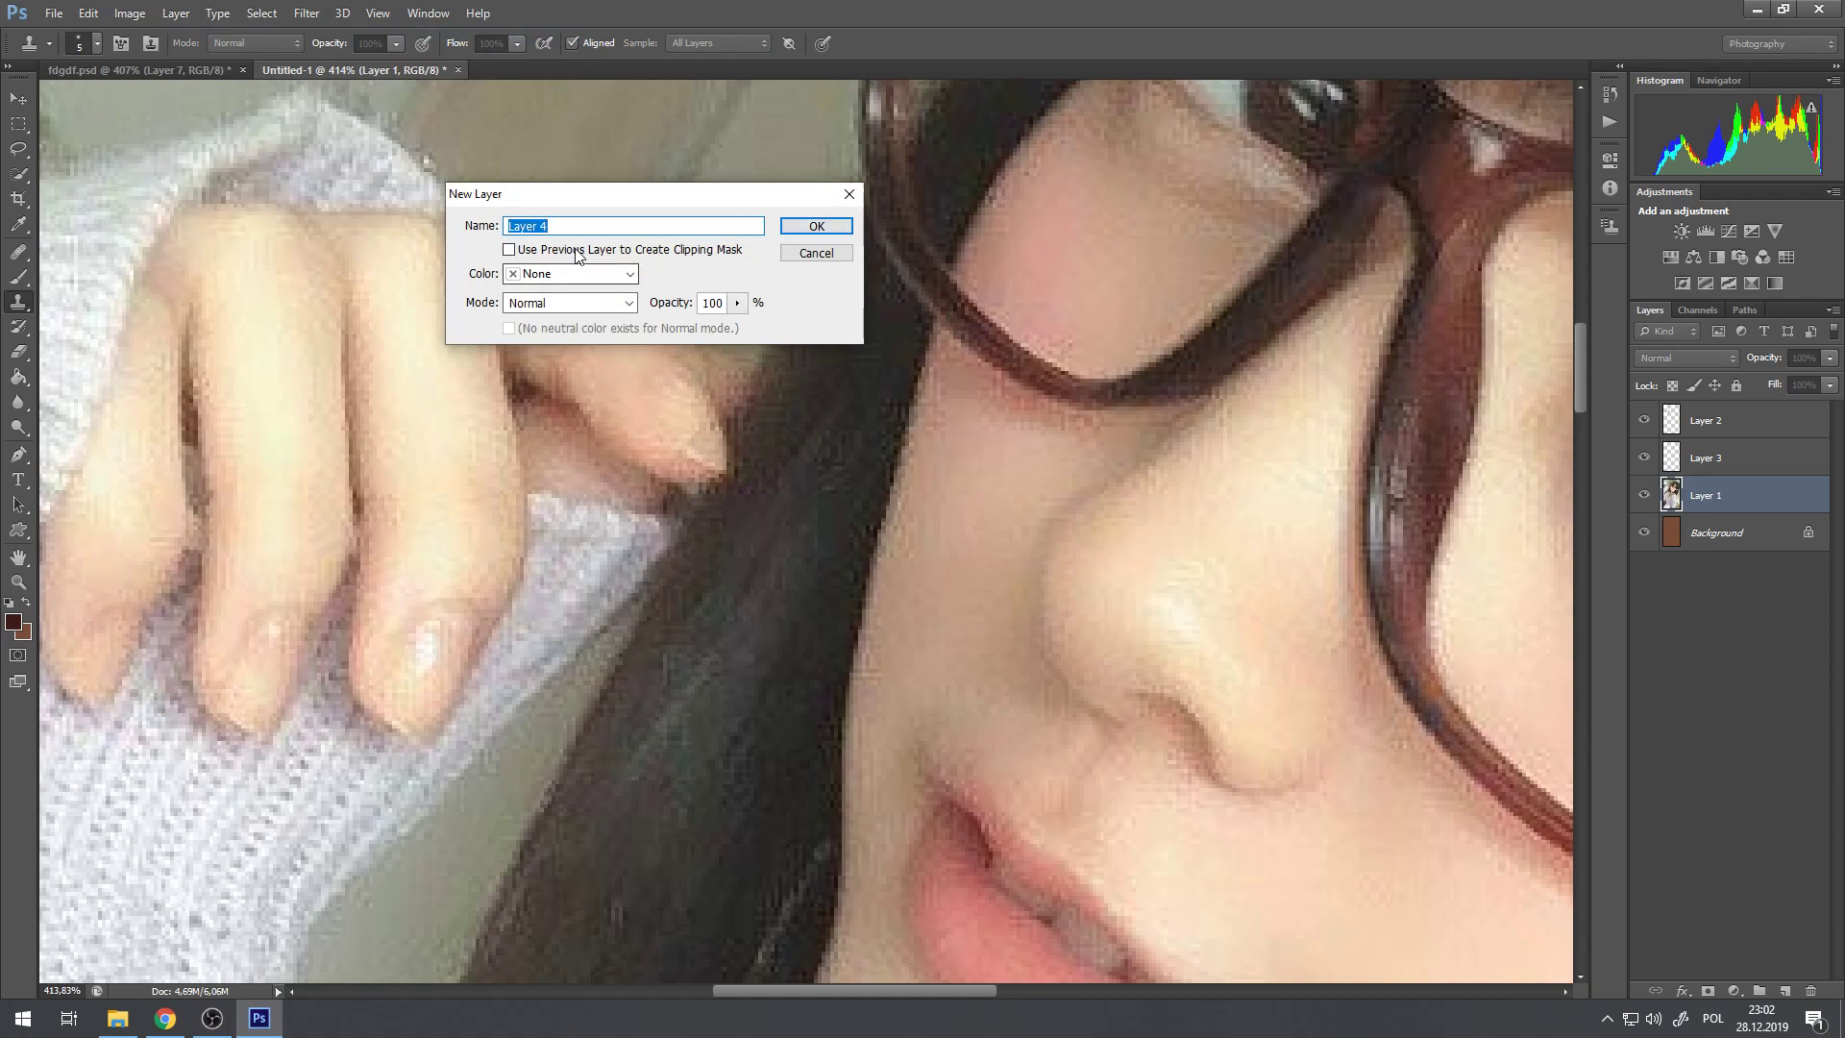
left_click(813, 225)
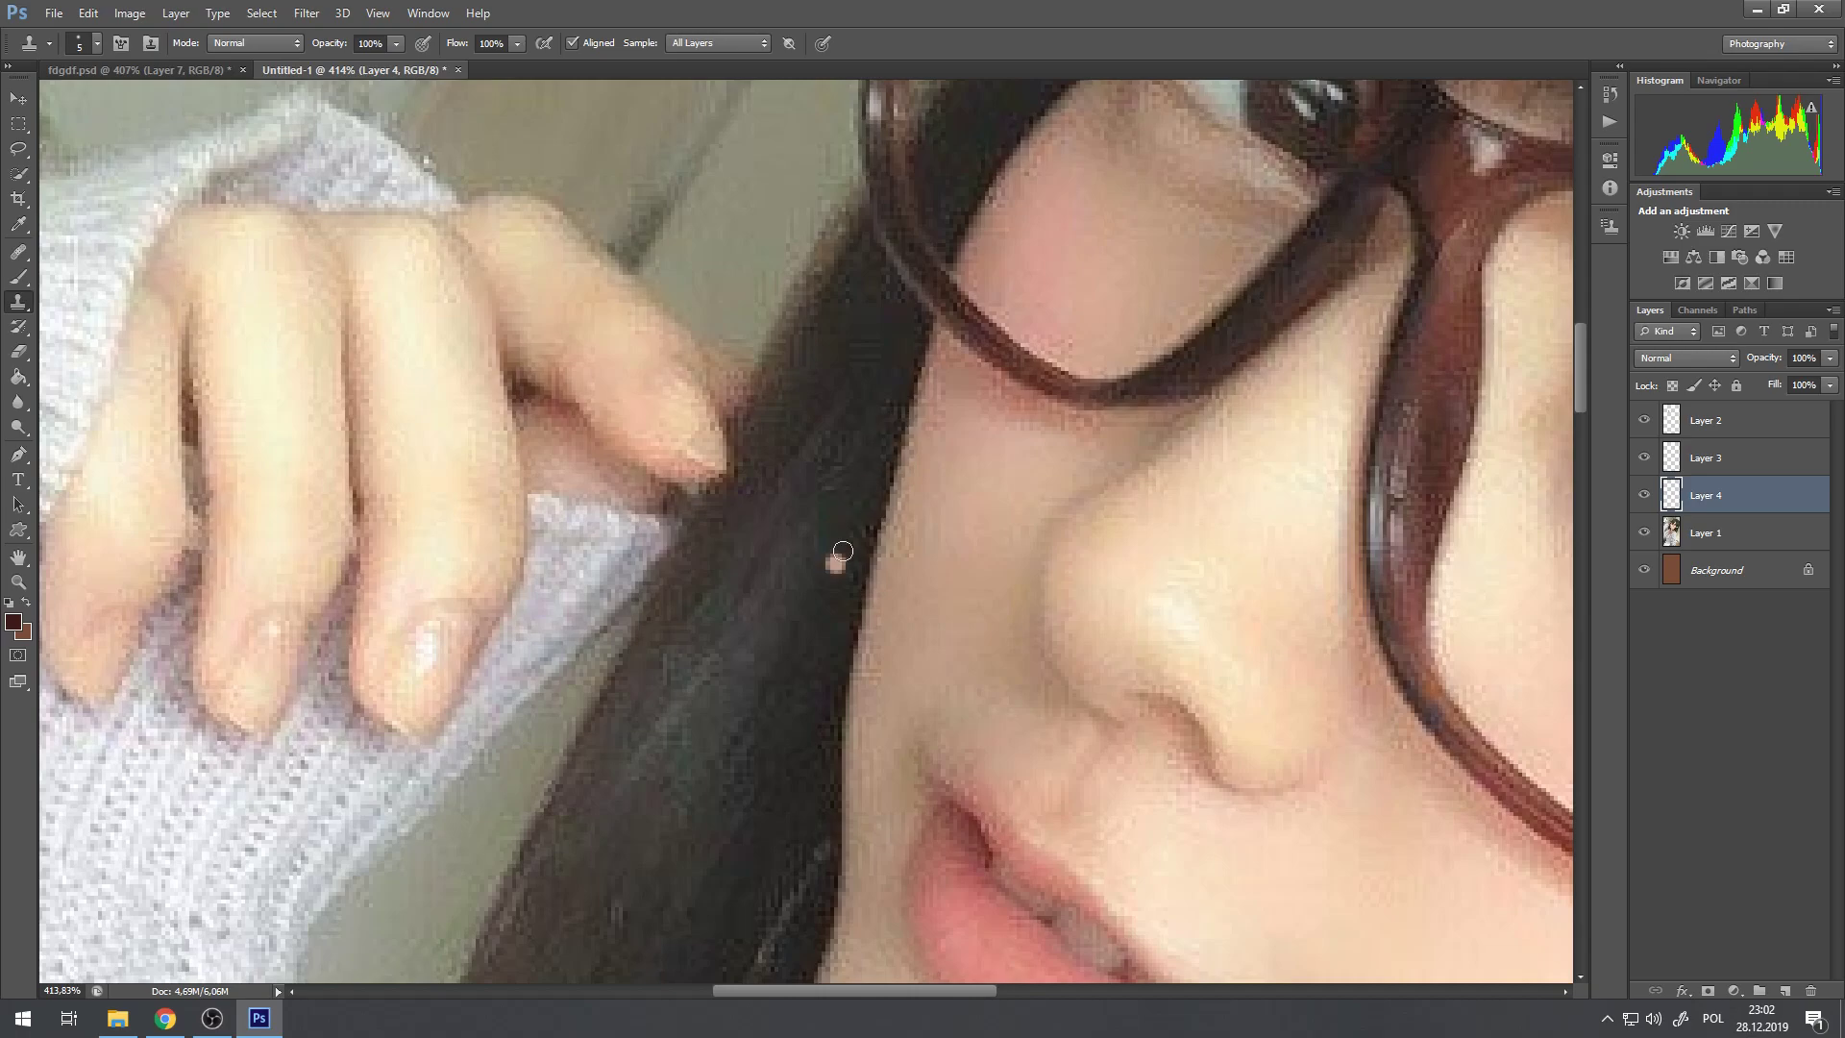
Step: On Layer 4, clone cheek skin over the hair along the cheek edge and outward toward the index fingertip
mouse_move(896, 427)
left_mouse_down()
mouse_move(911, 411)
mouse_move(863, 585)
left_mouse_up()
left_click_drag(849, 659, 851, 657)
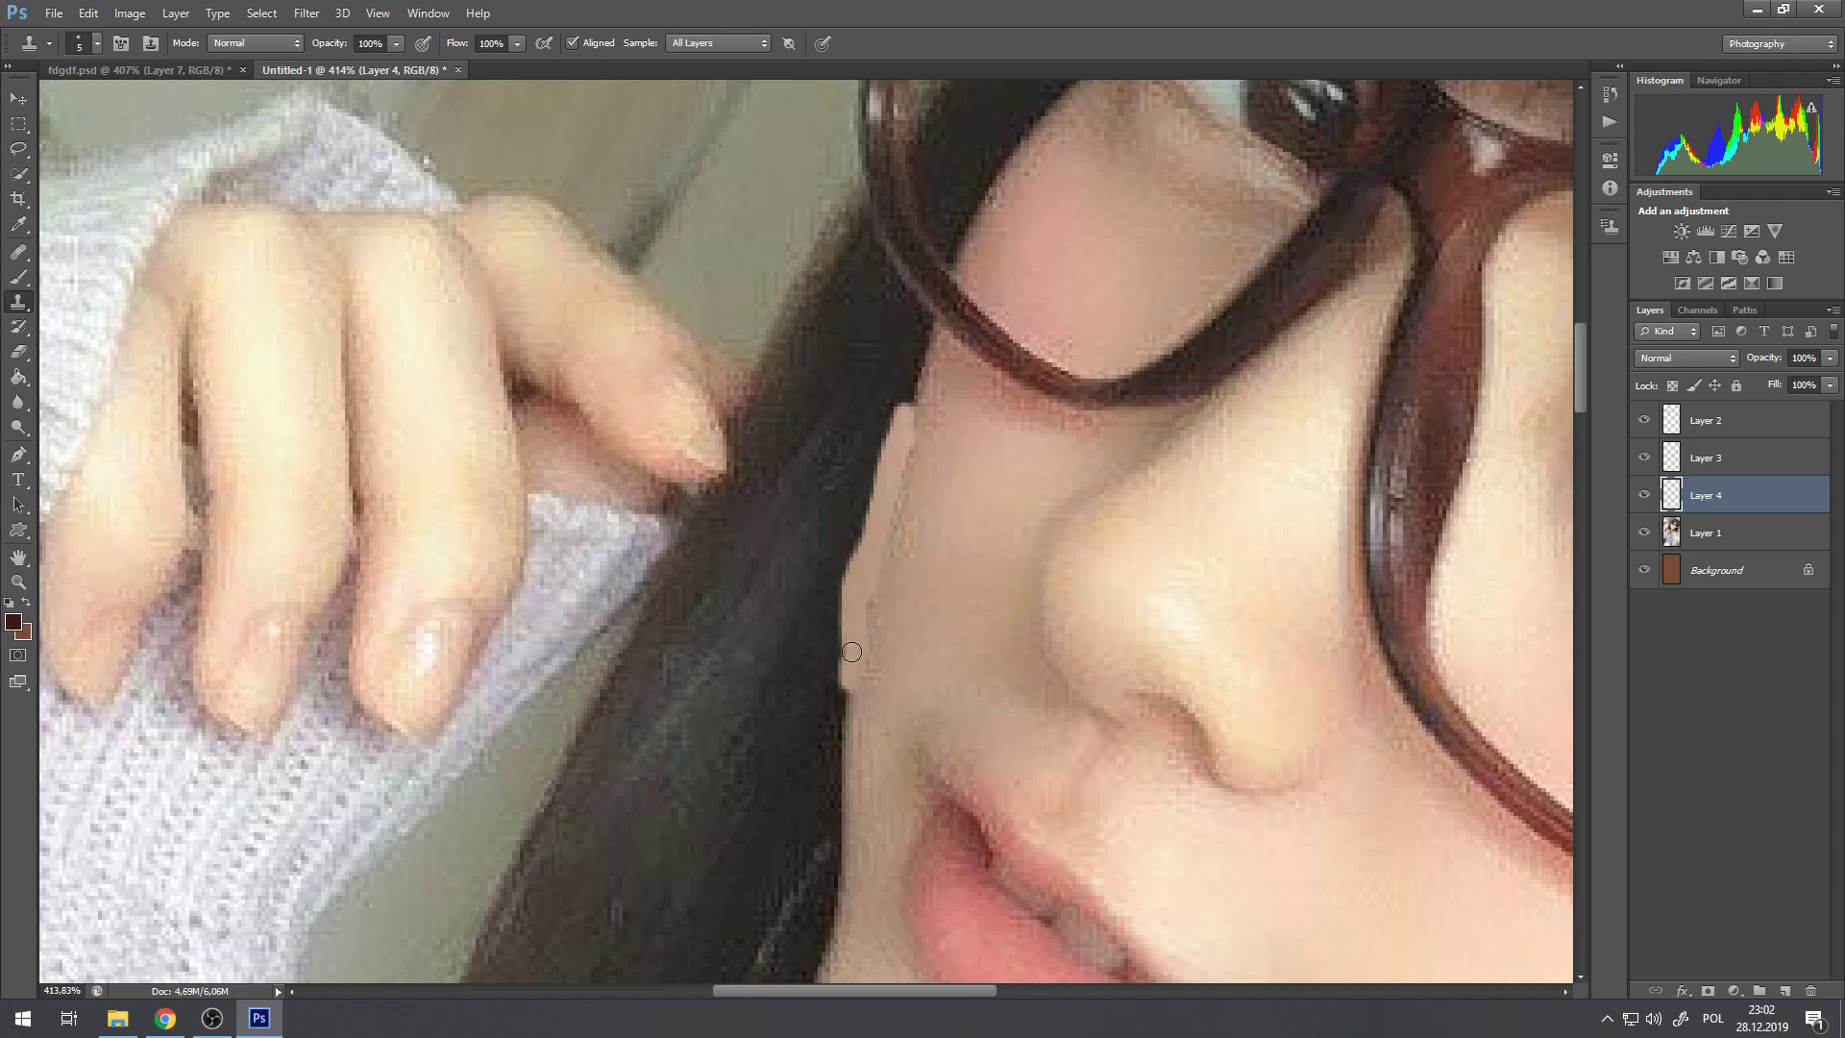
mouse_move(889, 547)
left_mouse_down()
mouse_move(845, 589)
mouse_move(845, 655)
mouse_move(802, 549)
mouse_move(846, 723)
mouse_move(829, 634)
mouse_move(817, 604)
mouse_move(803, 639)
mouse_move(790, 576)
mouse_move(832, 646)
left_mouse_up()
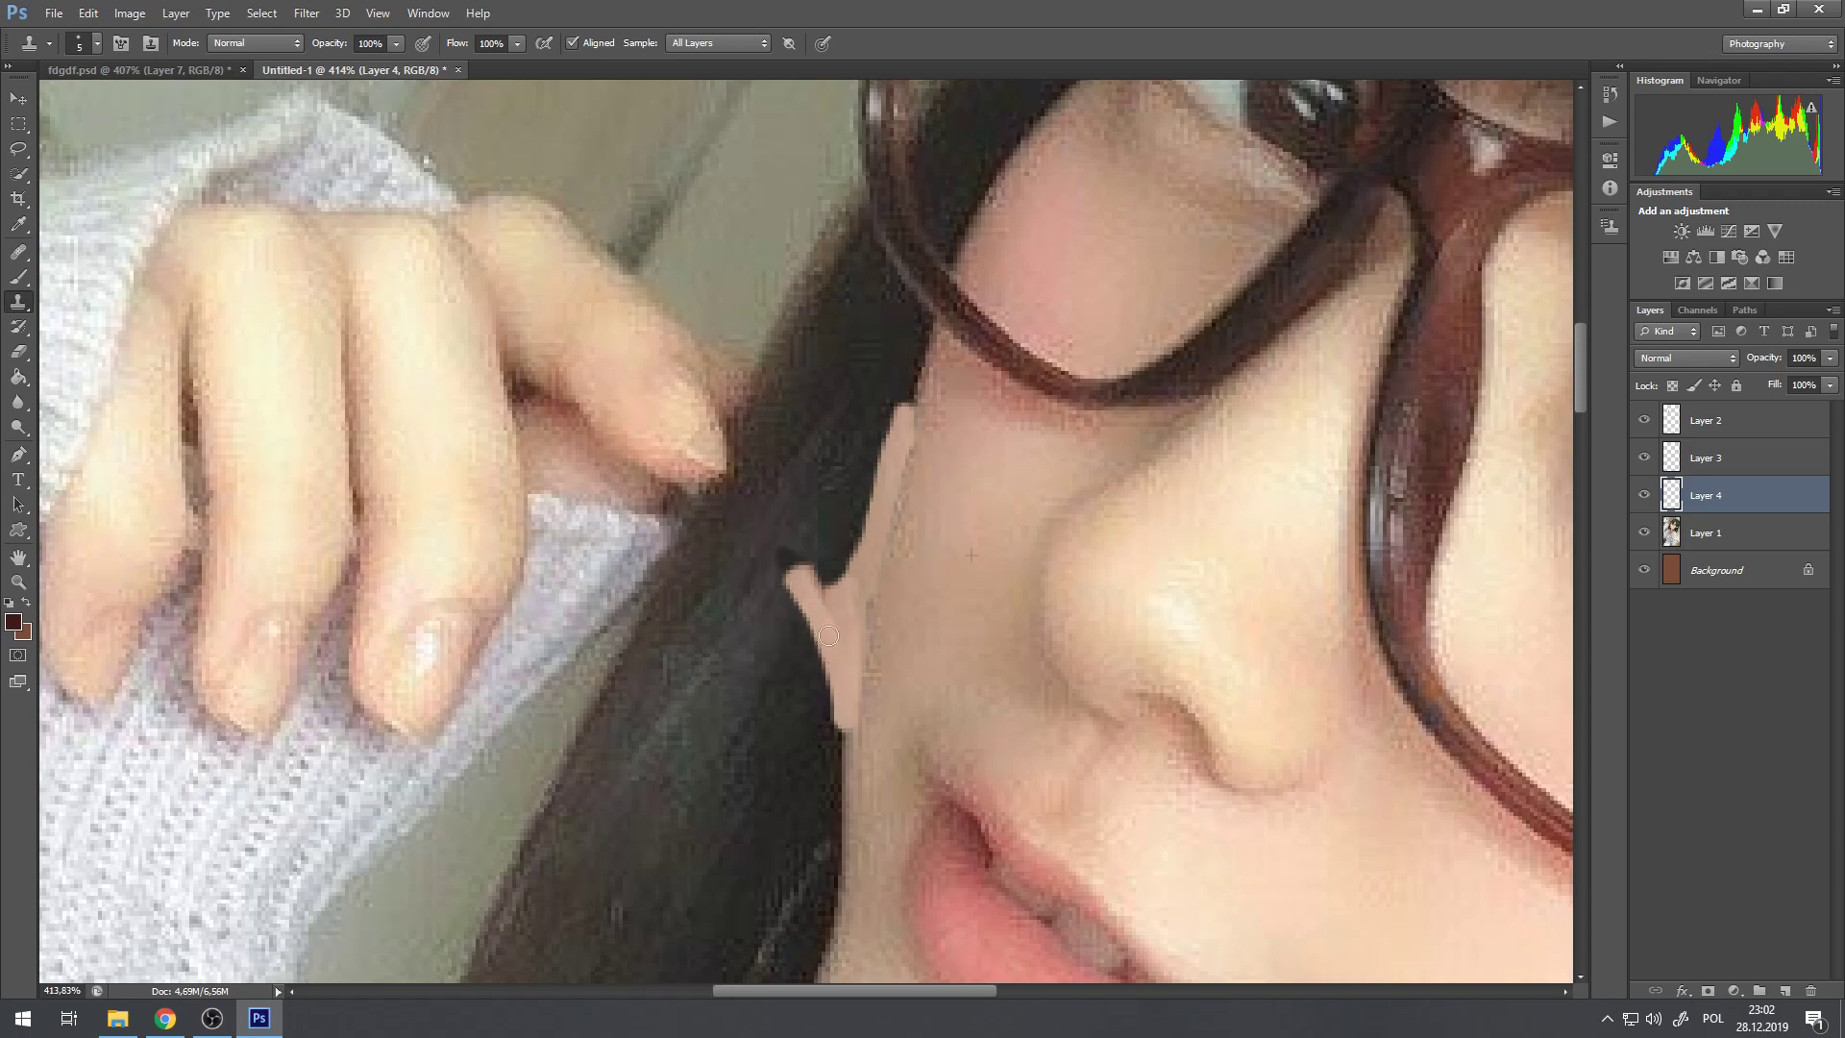
left_click_drag(843, 723, 846, 725)
left_click(928, 534, "alt")
mouse_move(774, 561)
left_mouse_down()
mouse_move(793, 577)
mouse_move(764, 543)
mouse_move(836, 692)
left_mouse_up()
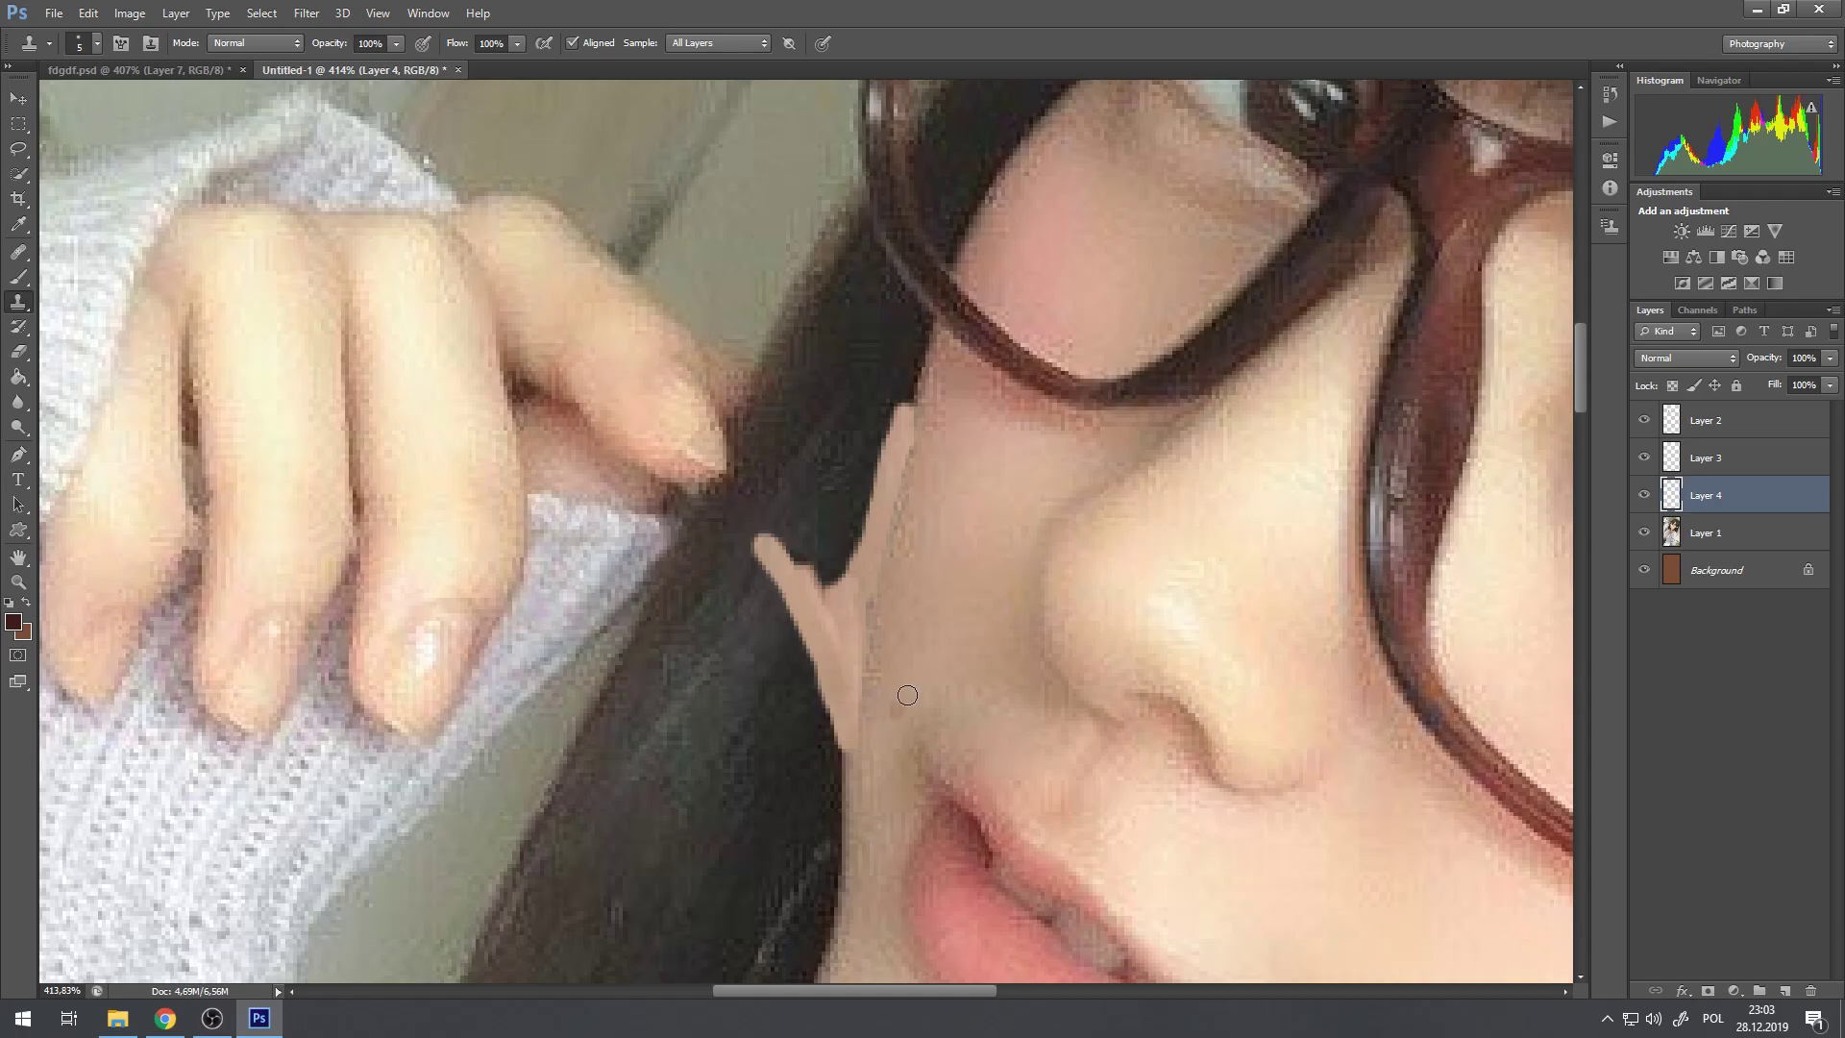
Step: Clone skin to bridge the remaining gap between the cheek's strand and the index fingertip, and fill out its lower edge
scroll(862, 654, "up", 1)
scroll(871, 642, "down", 1)
scroll(855, 636, "down", 1)
scroll(828, 632, "up", 2)
scroll(979, 526, "down", 5)
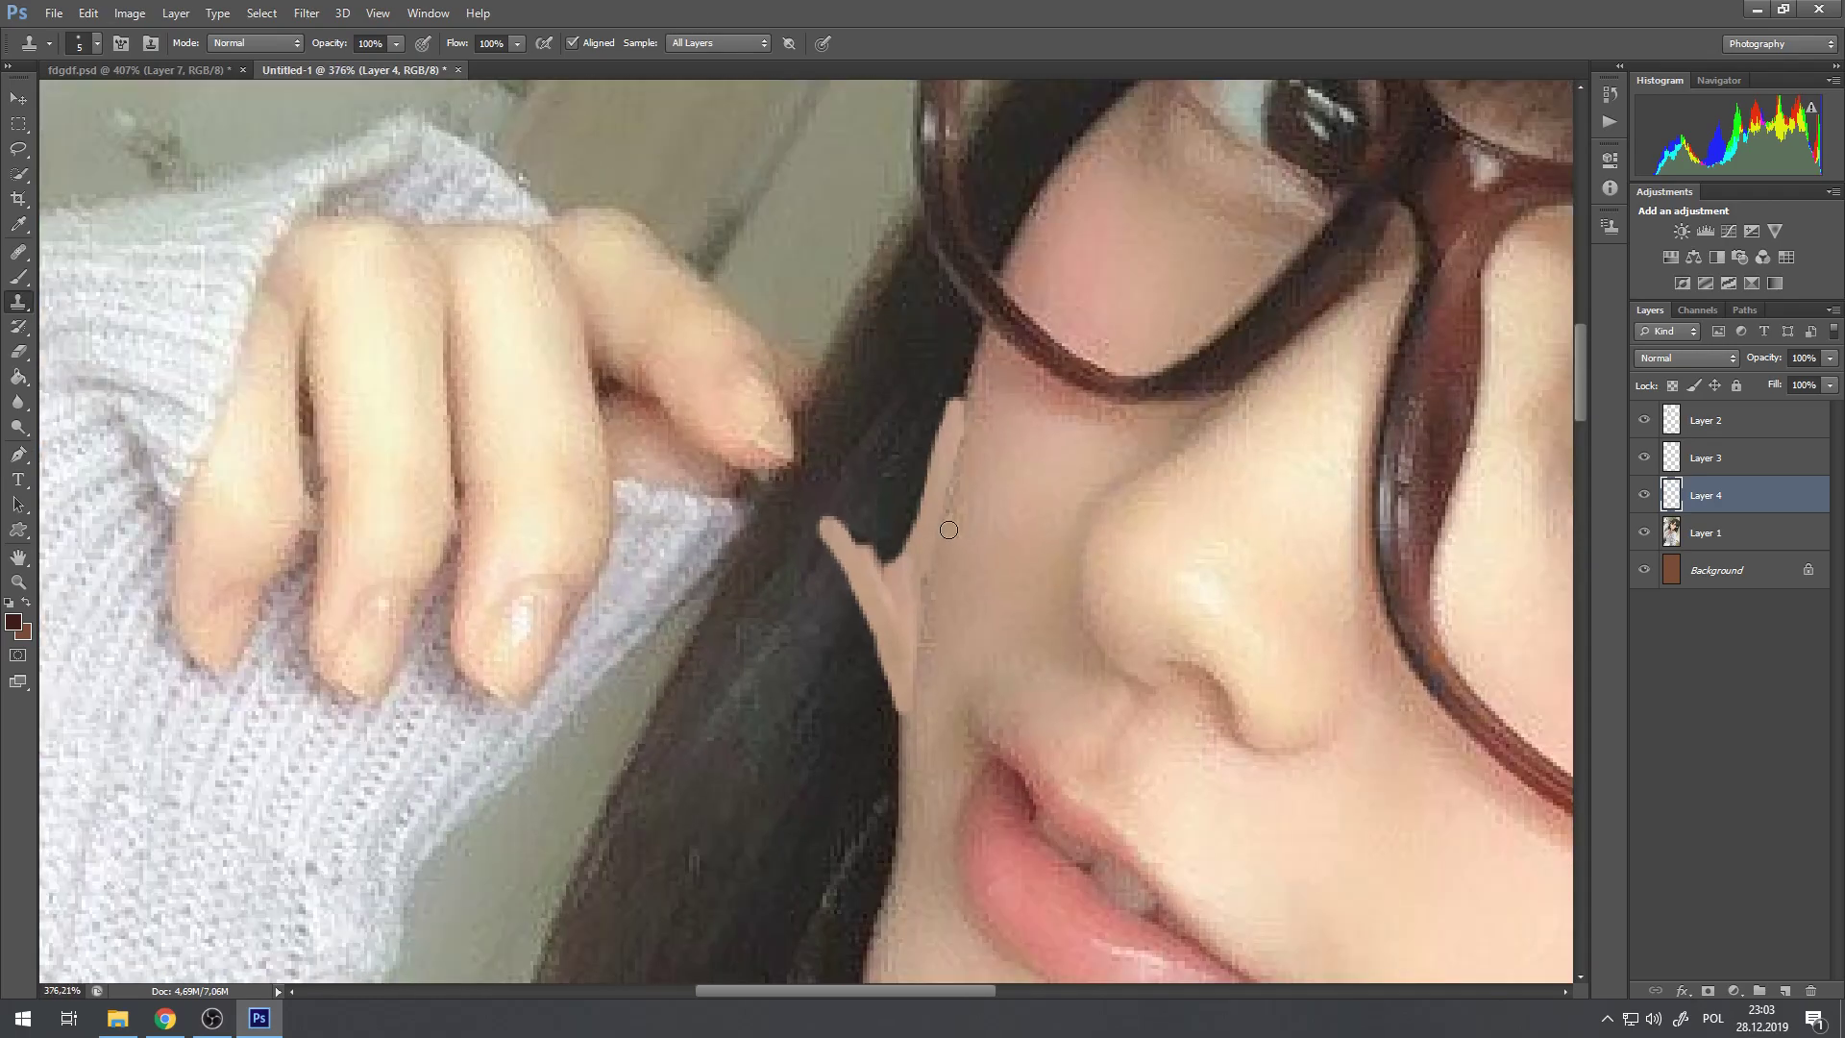
scroll(1148, 453, "down", 1)
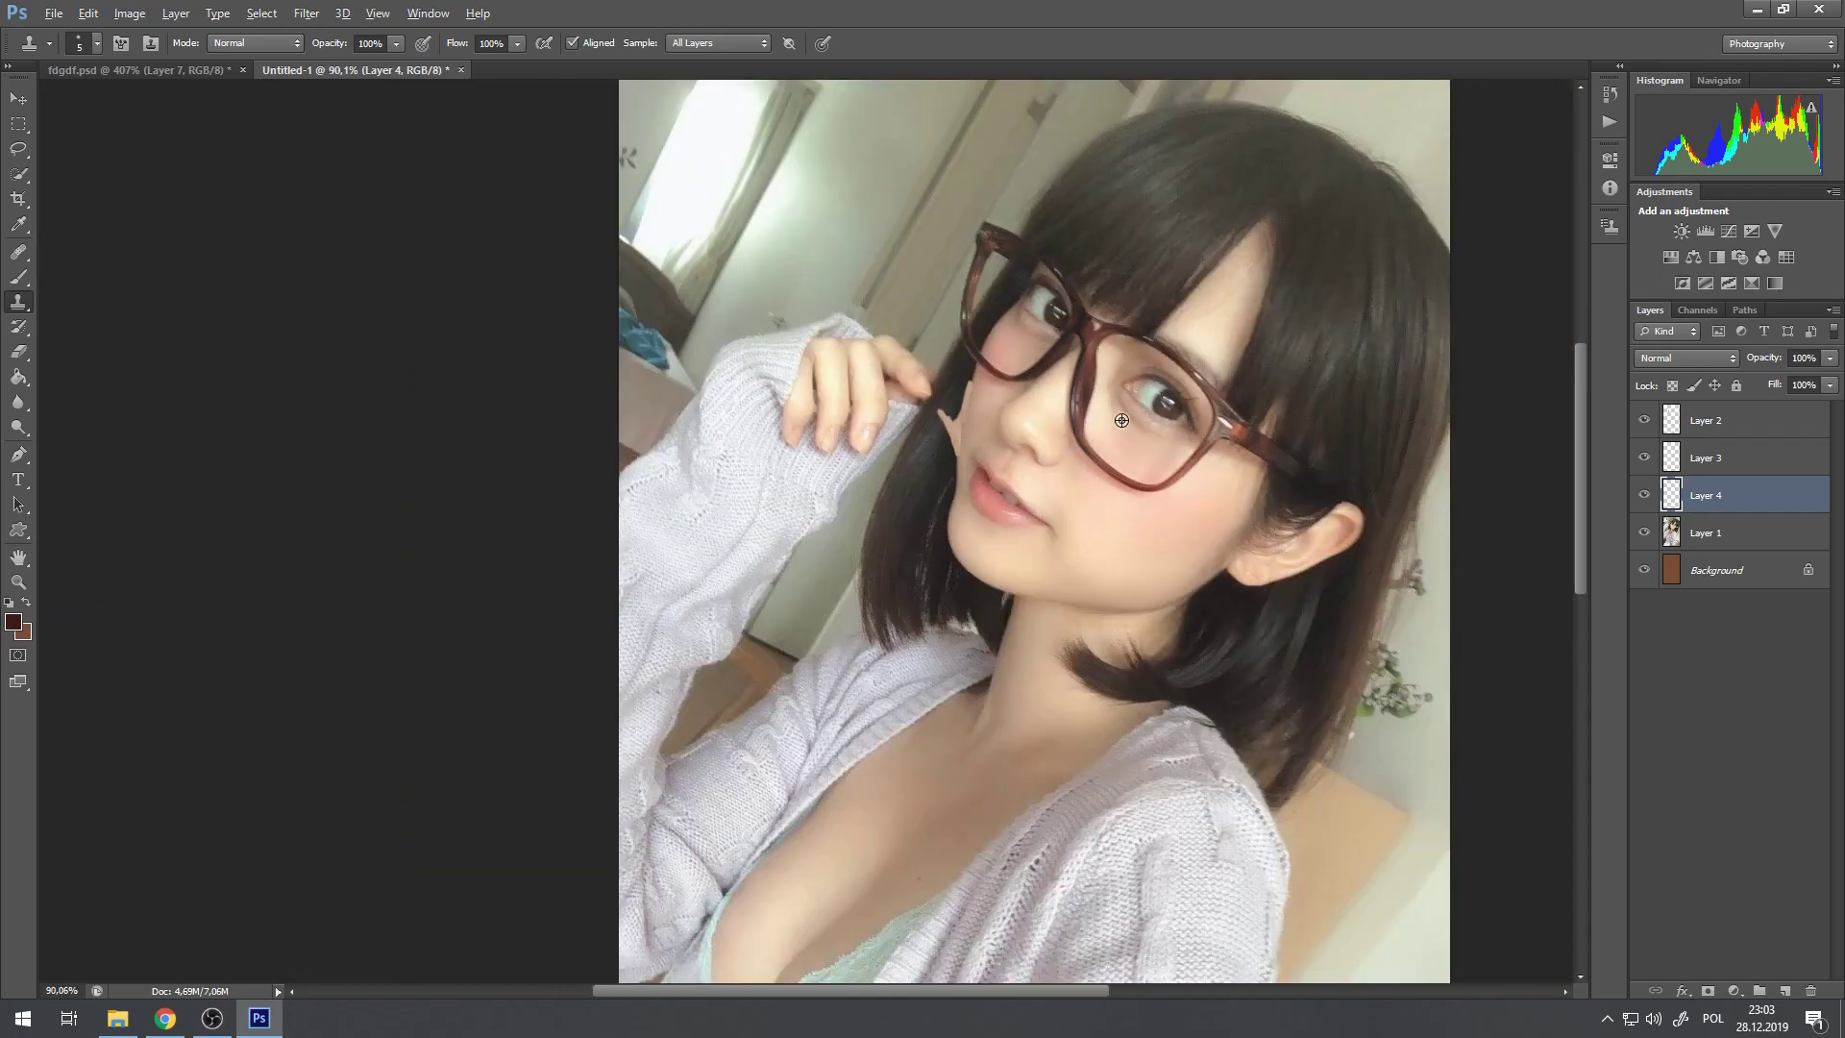
scroll(896, 481, "up", 5)
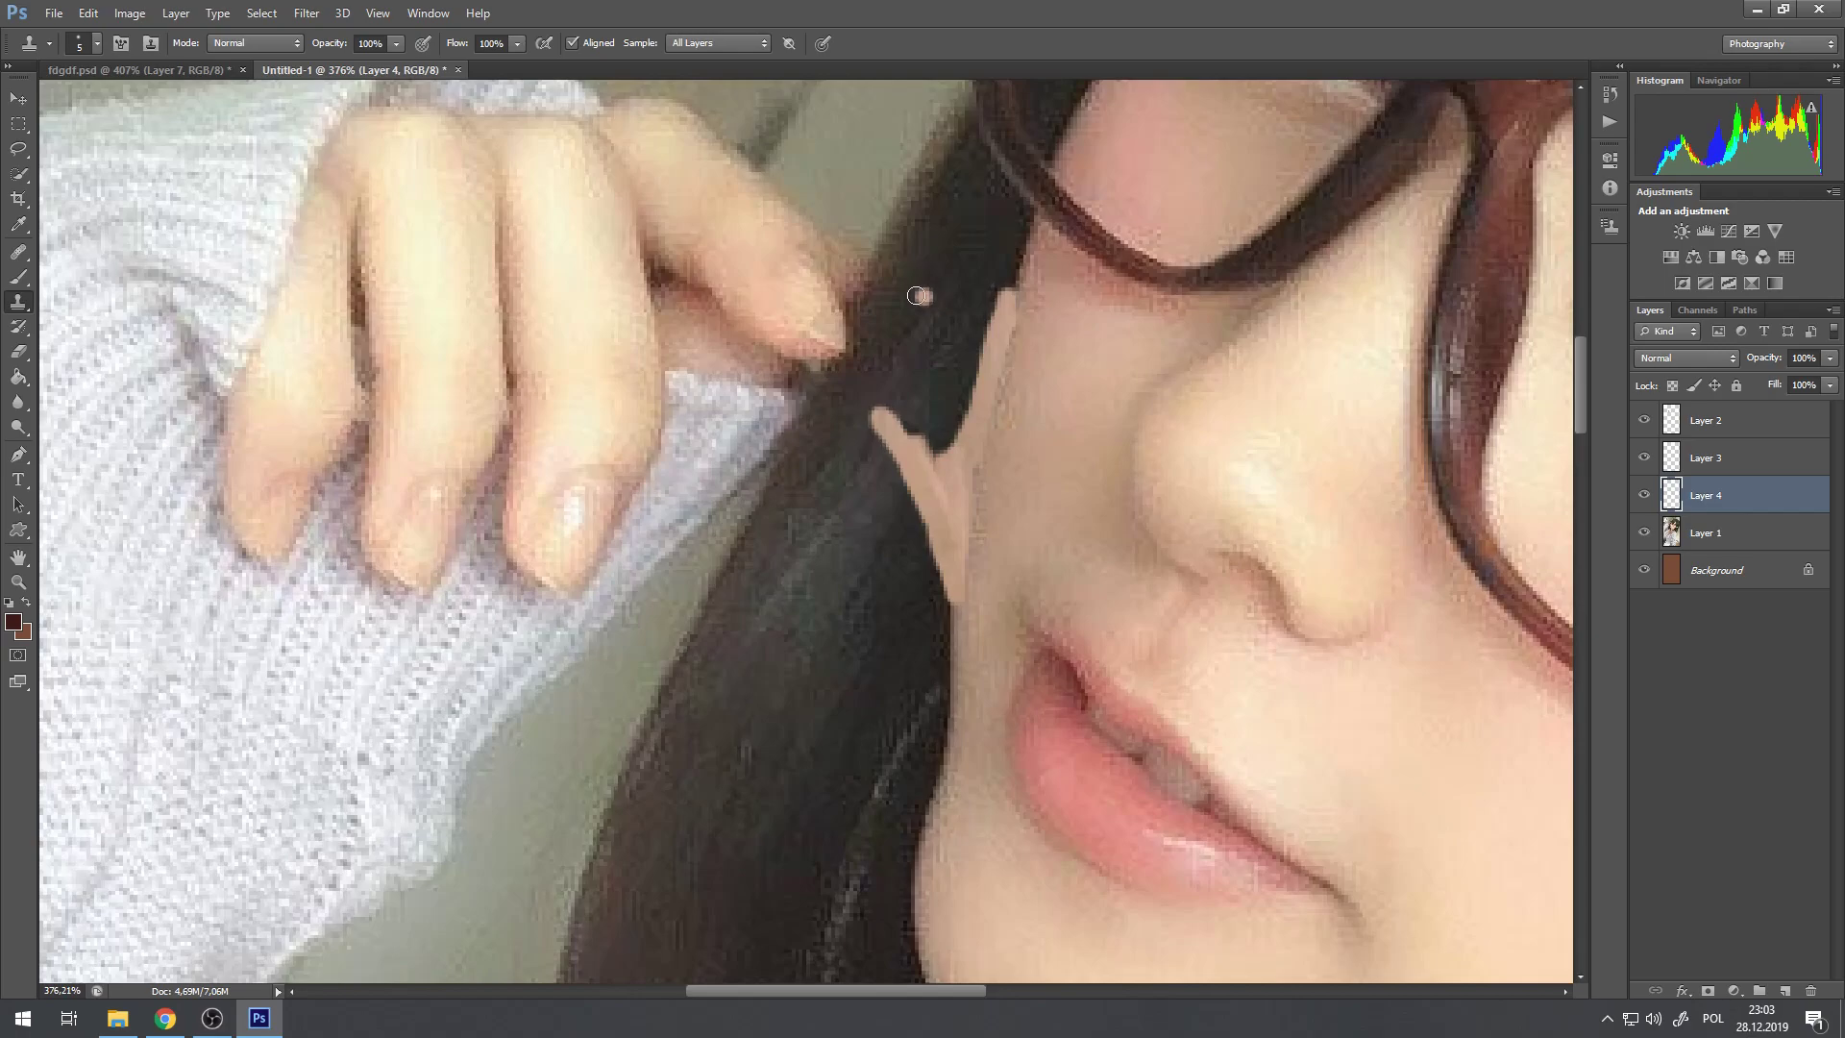
left_click_drag(830, 363, 848, 385)
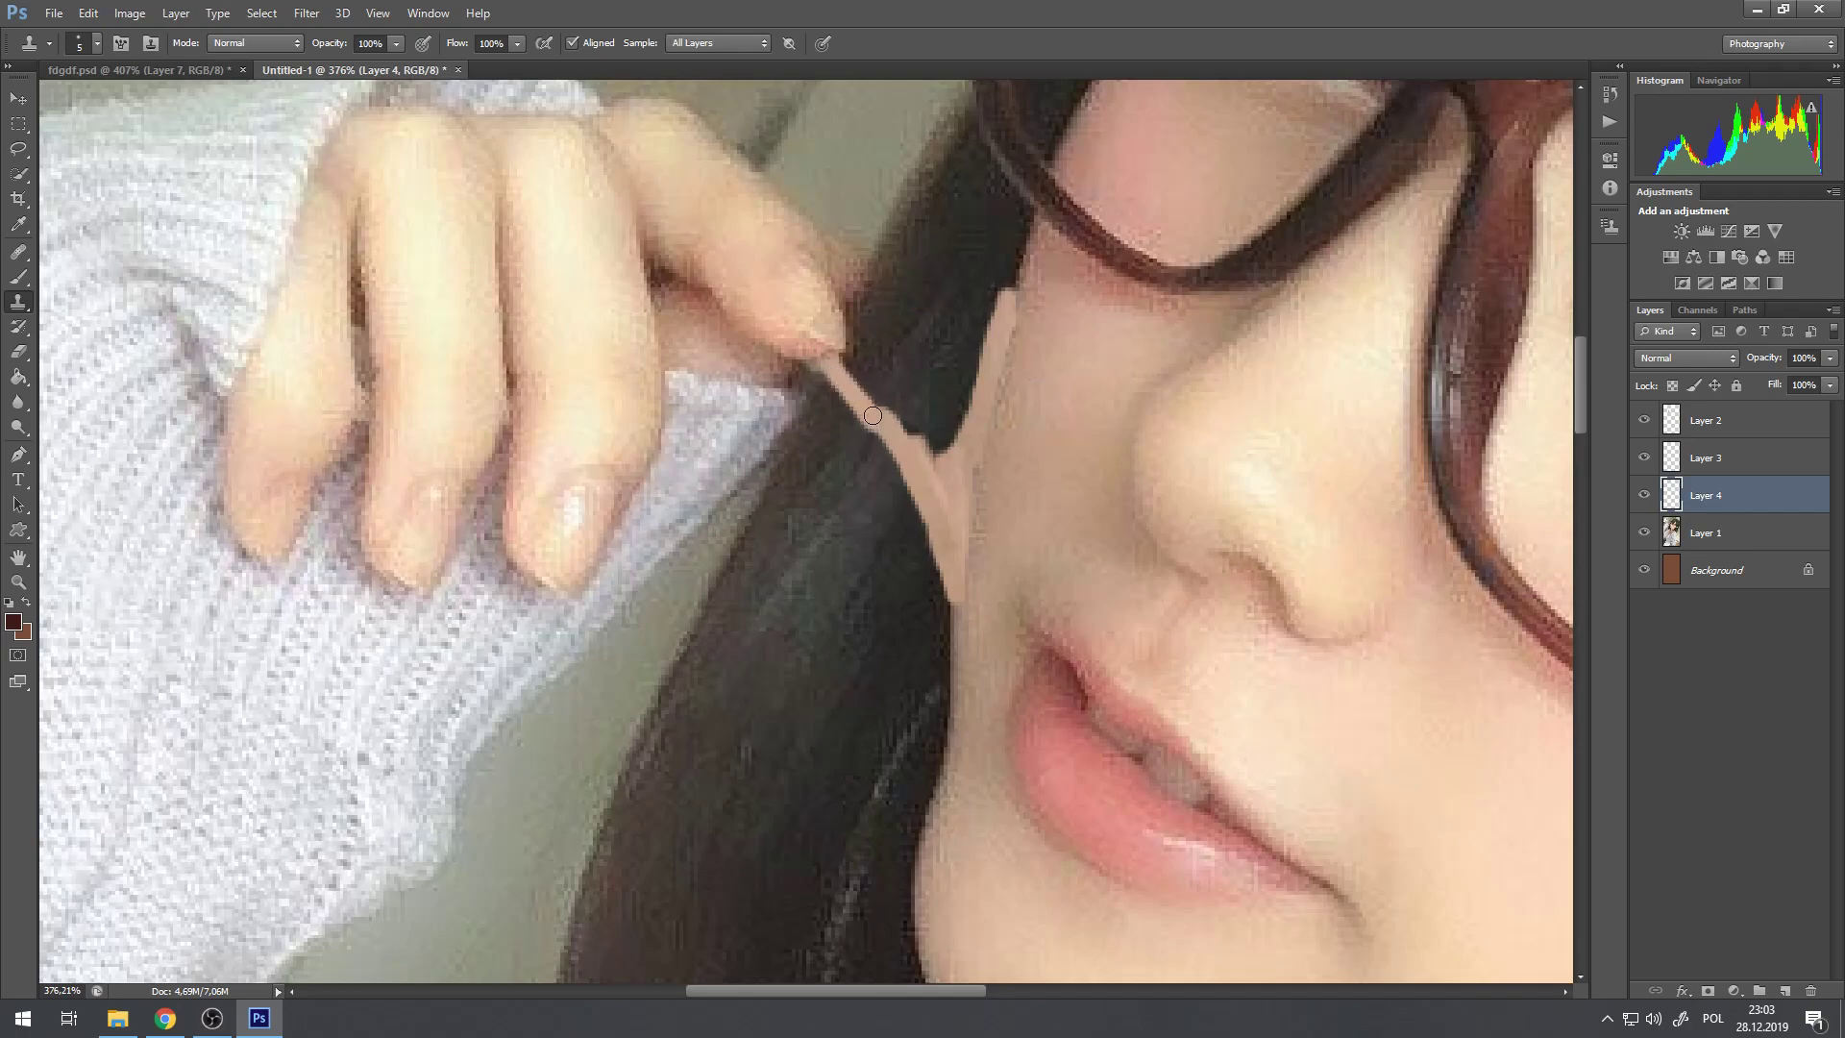
key("alt")
scroll(1022, 422, "up", 3)
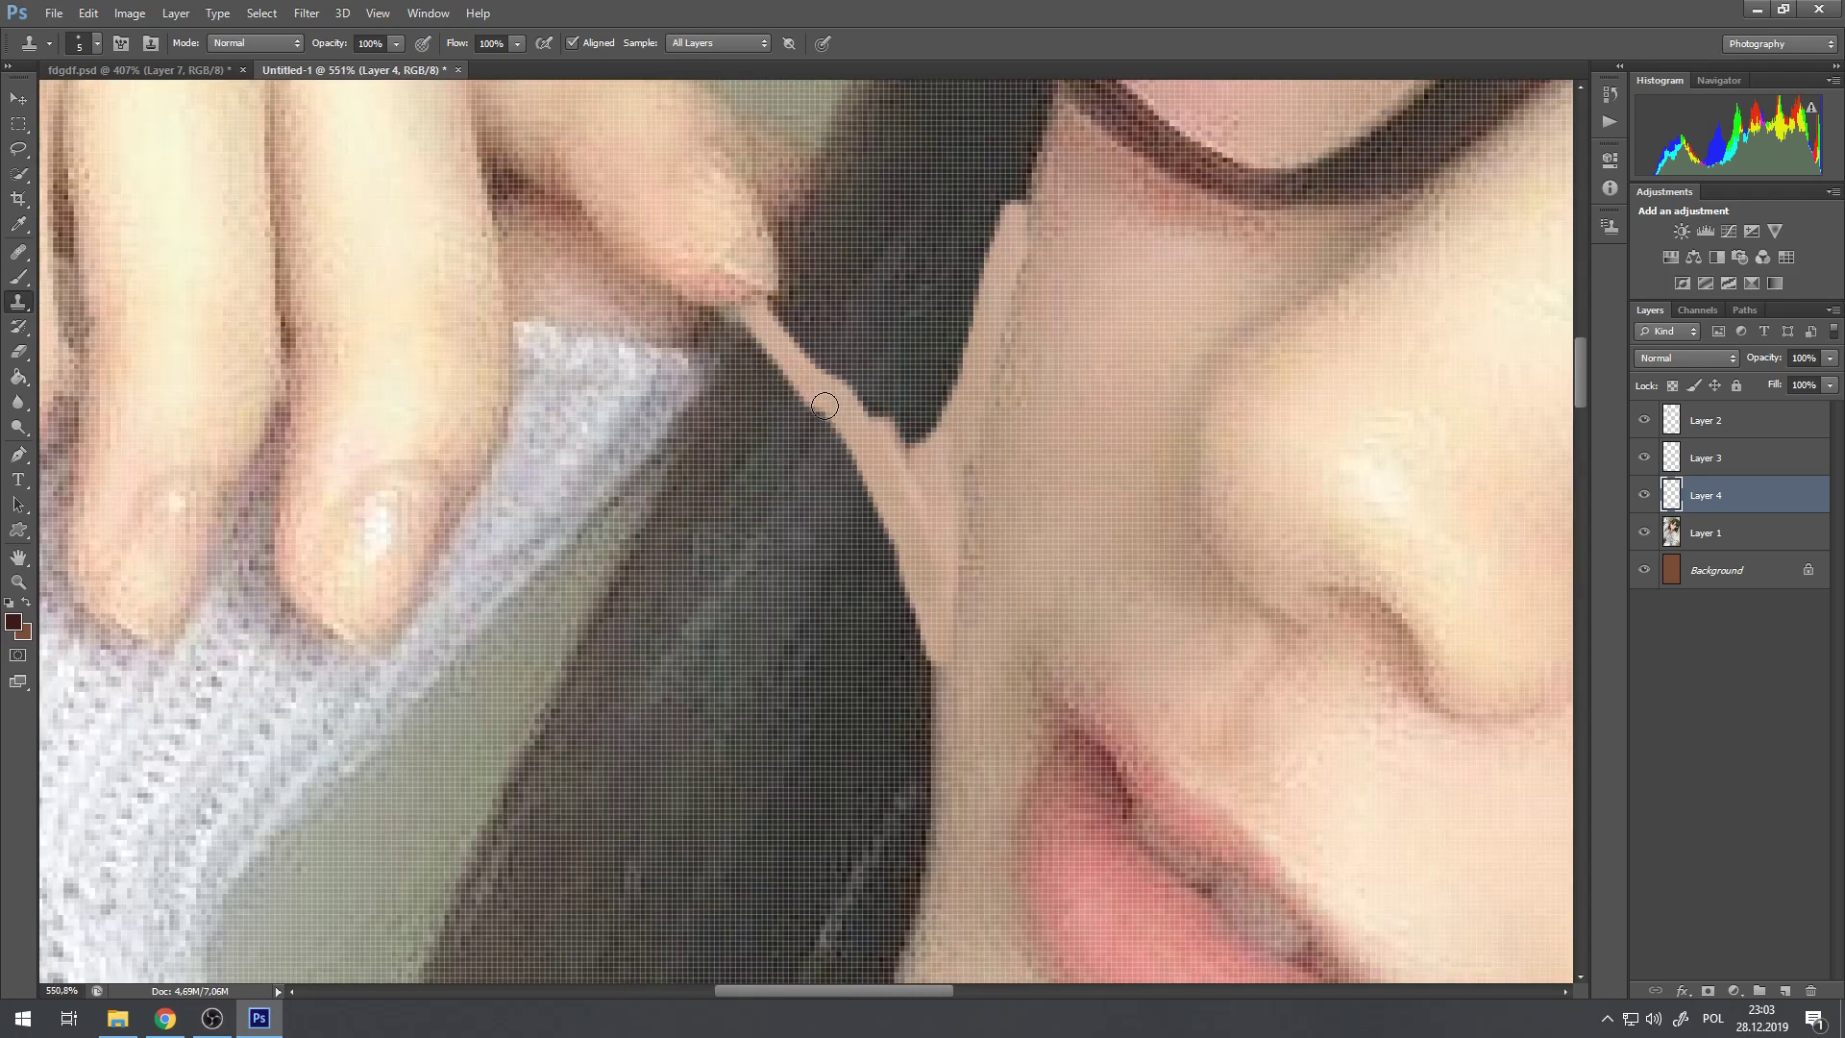
mouse_move(819, 387)
left_mouse_down()
mouse_move(893, 526)
mouse_move(842, 433)
mouse_move(901, 540)
left_mouse_up()
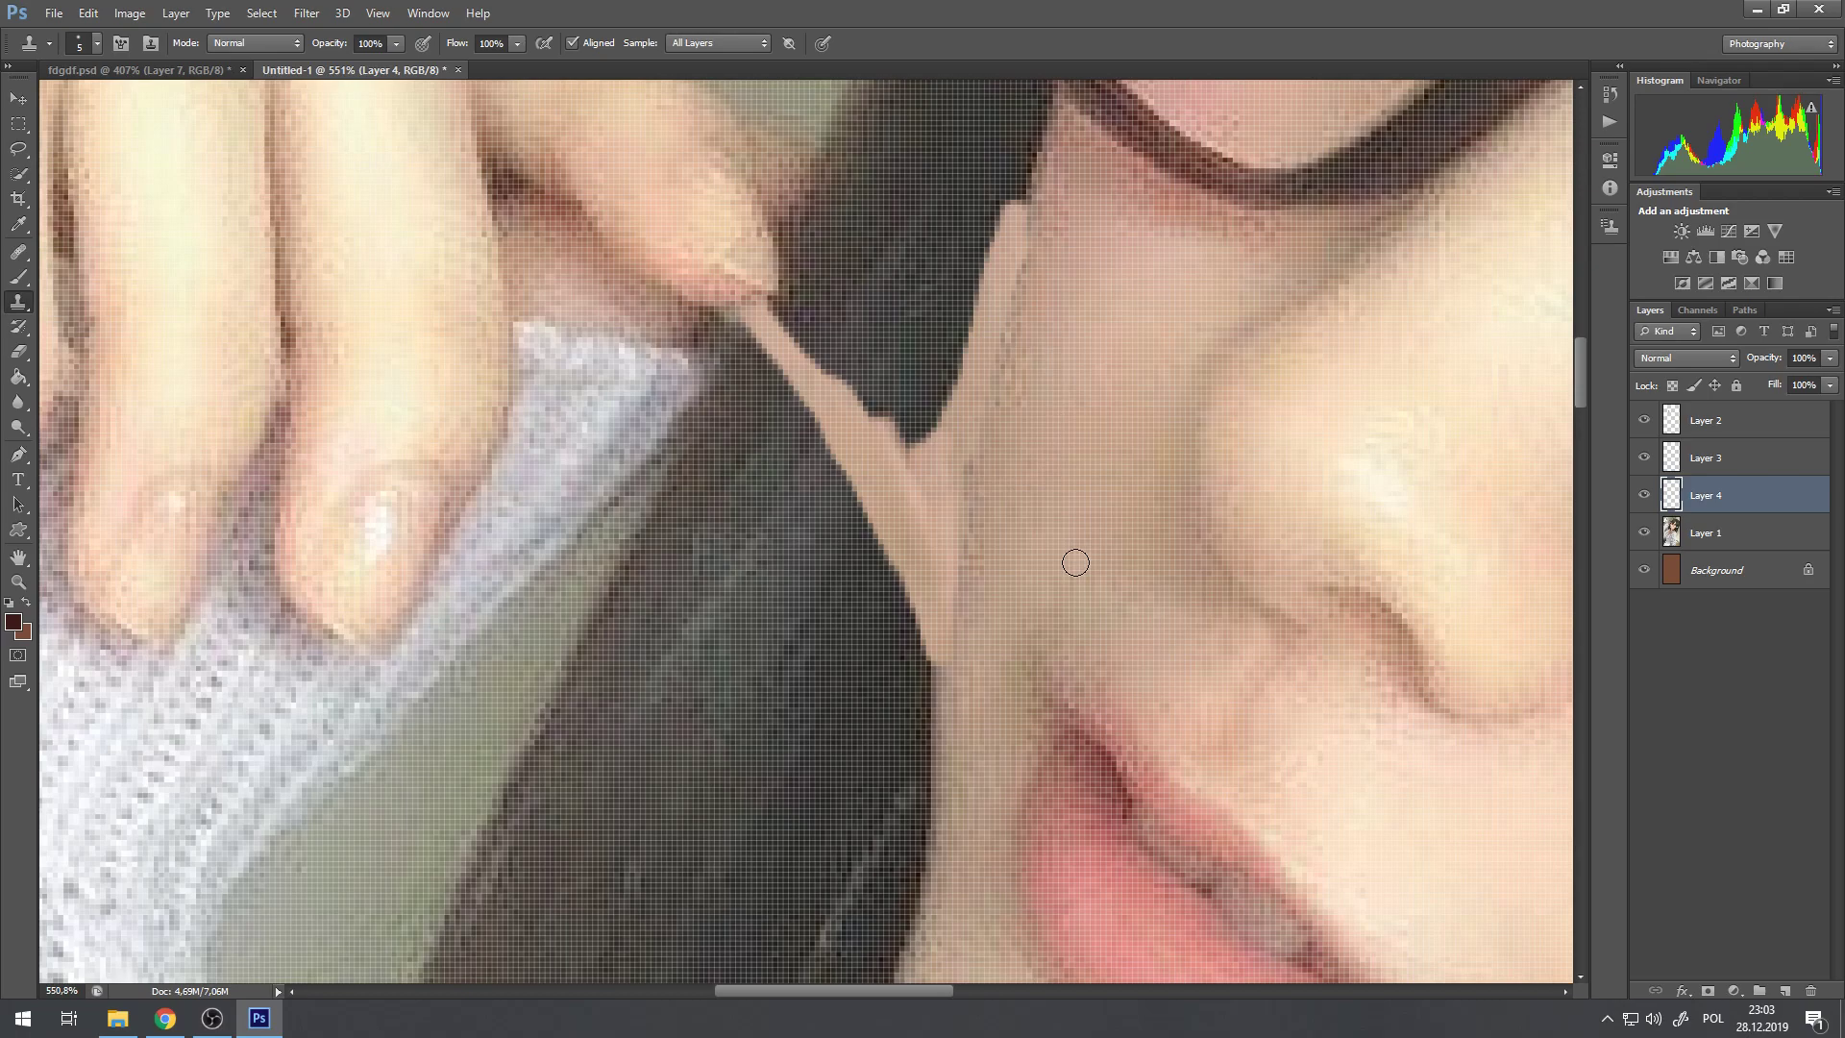
Step: Sample upper-cheek skin and clone it beneath the index fingertip to widen the stretched strand
left_click(1075, 351, "alt")
mouse_move(747, 301)
left_mouse_down()
mouse_move(693, 254)
mouse_move(829, 446)
left_mouse_up()
left_click_drag(769, 361, 858, 517)
mouse_move(742, 332)
left_mouse_down()
mouse_move(717, 304)
mouse_move(815, 452)
left_mouse_up()
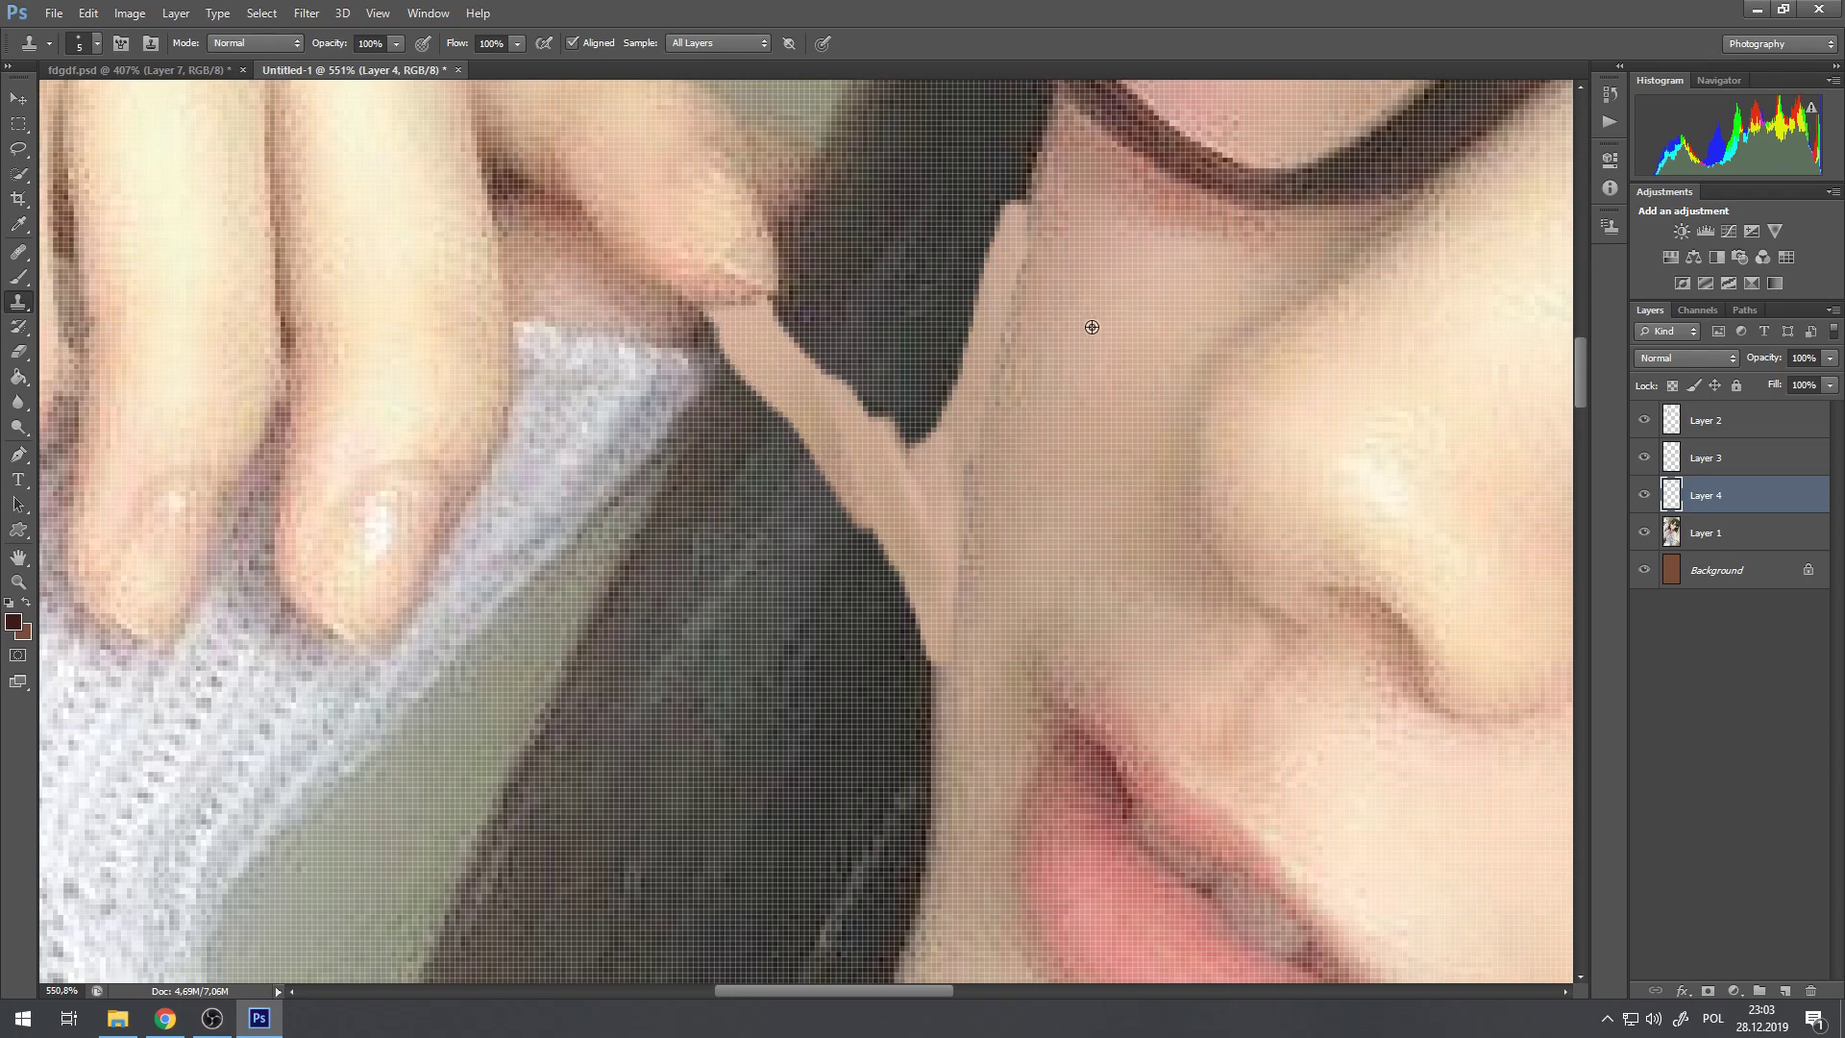
mouse_move(693, 249)
left_mouse_down()
mouse_move(684, 280)
mouse_move(780, 398)
mouse_move(842, 517)
left_mouse_up()
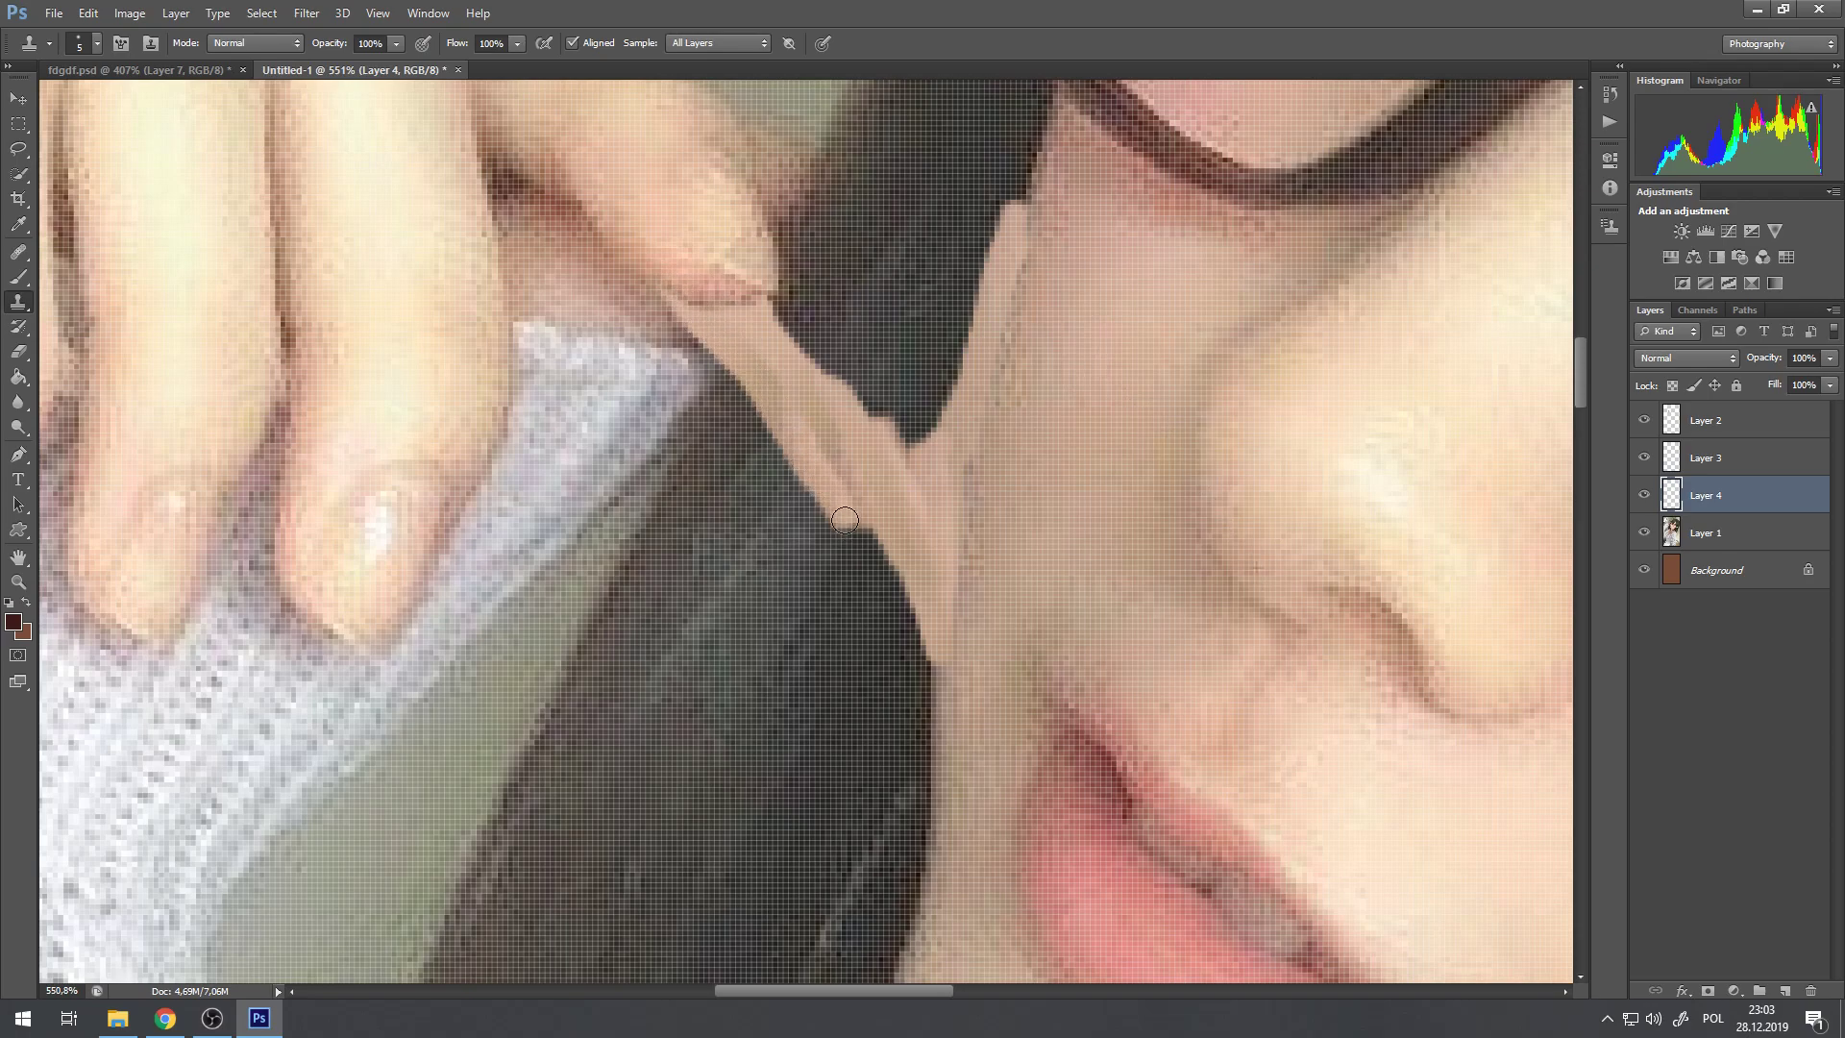
Step: Resample skin near the cheek edge and clone it along the strand's outer edge down to the cheek above the mouth corner
left_click(995, 344, "alt")
left_click_drag(738, 384, 842, 477)
key("ctrl+z")
left_click_drag(807, 423, 911, 611)
left_click_drag(848, 499, 946, 713)
scroll(991, 552, "down", 5)
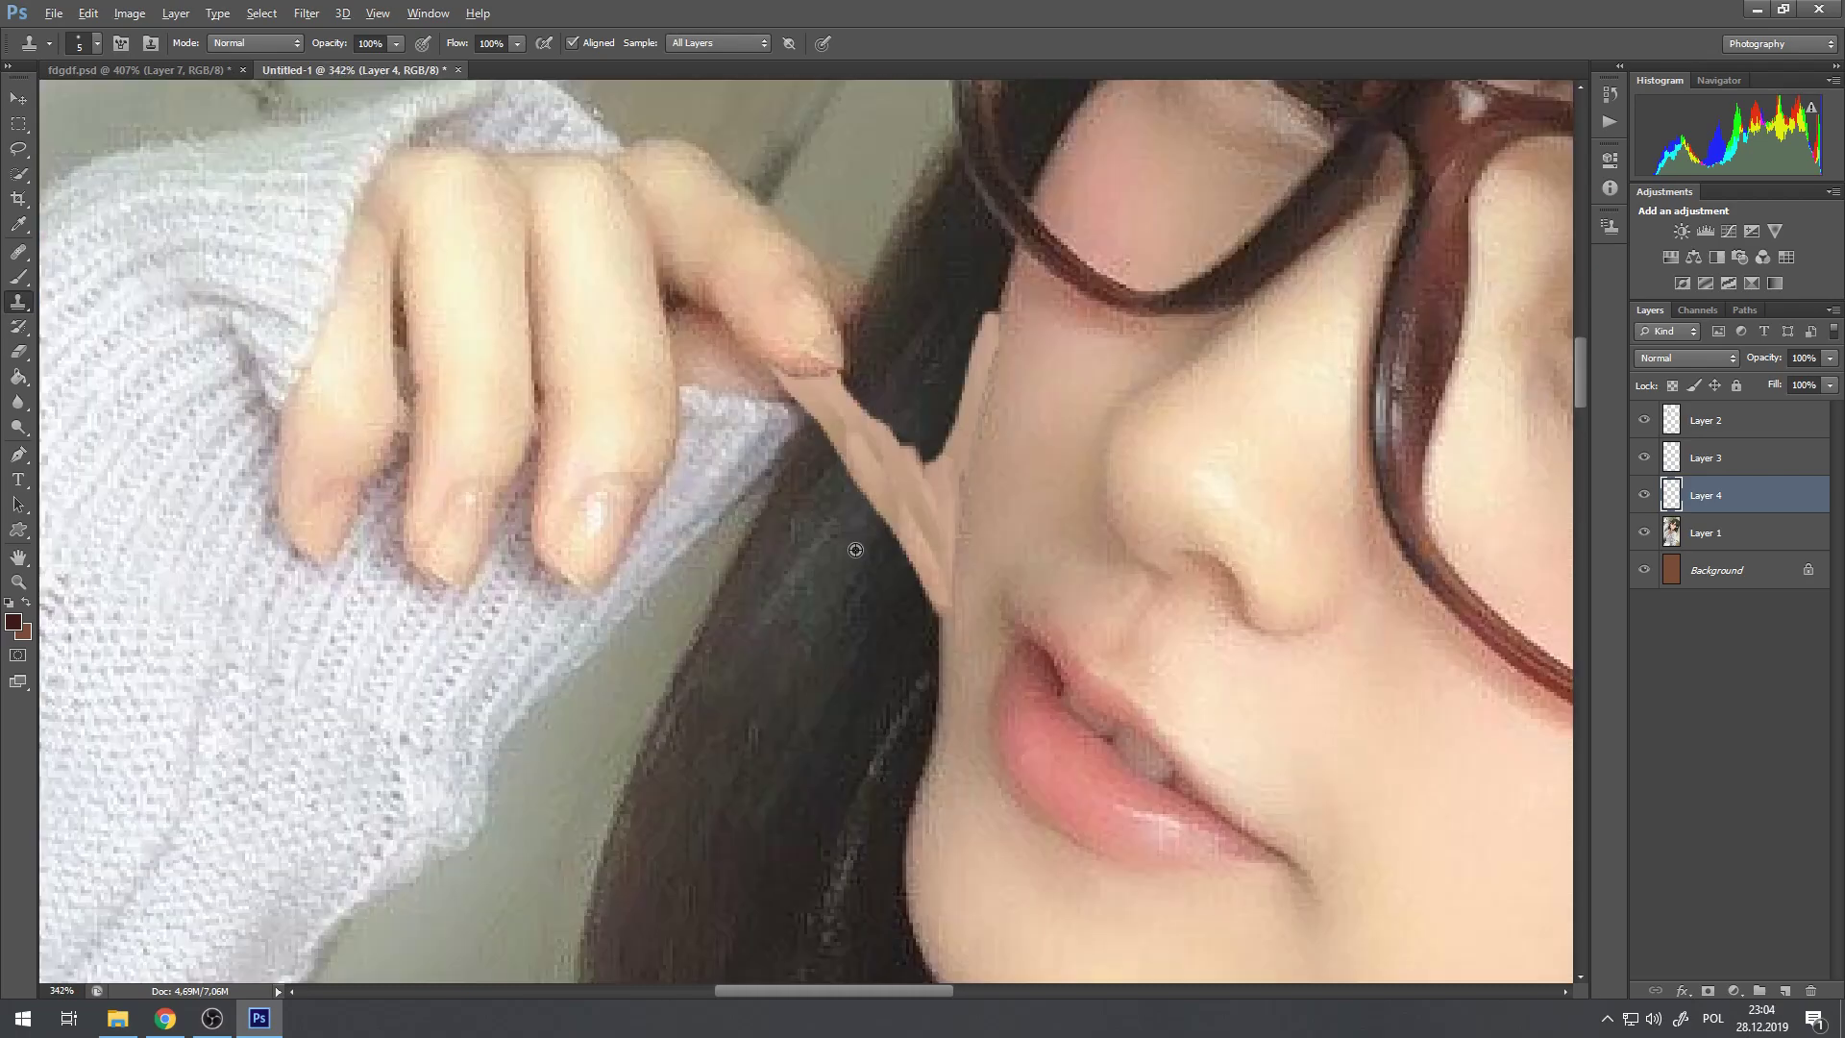
scroll(865, 519, "up", 5)
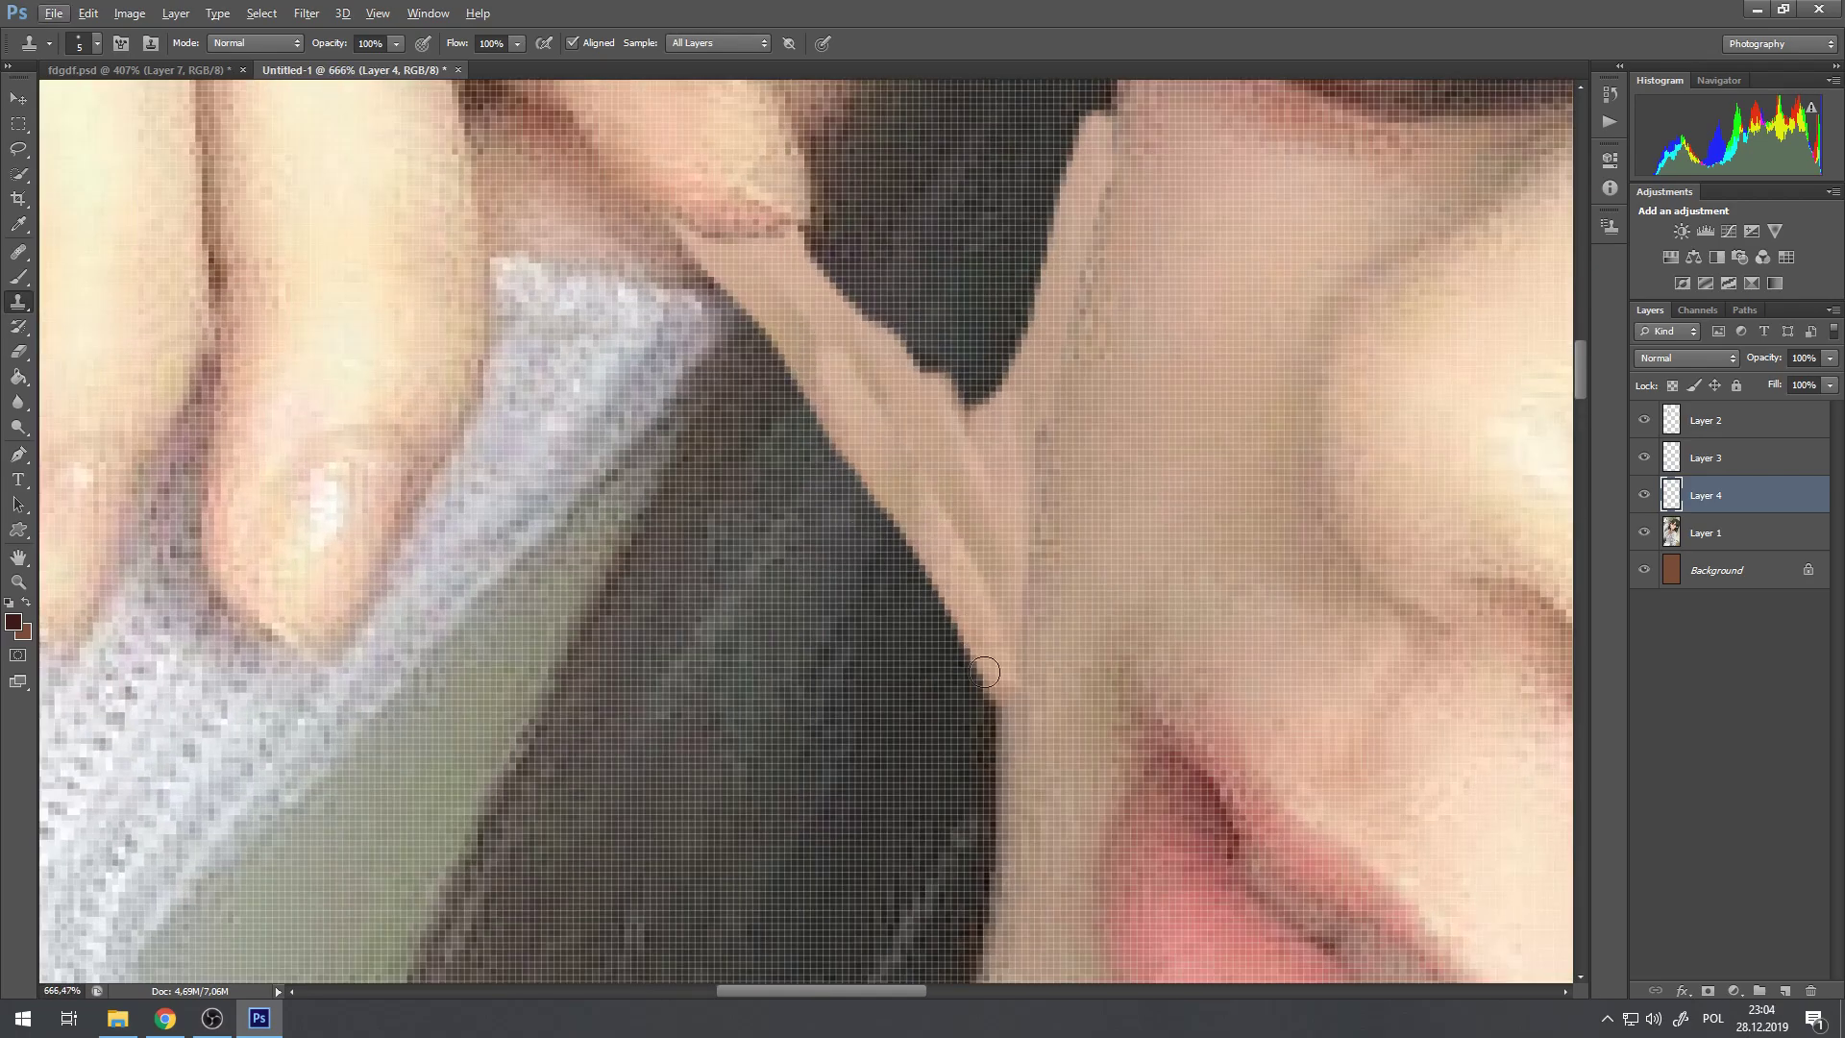
left_click(698, 271, "alt")
left_click_drag(814, 411, 908, 601)
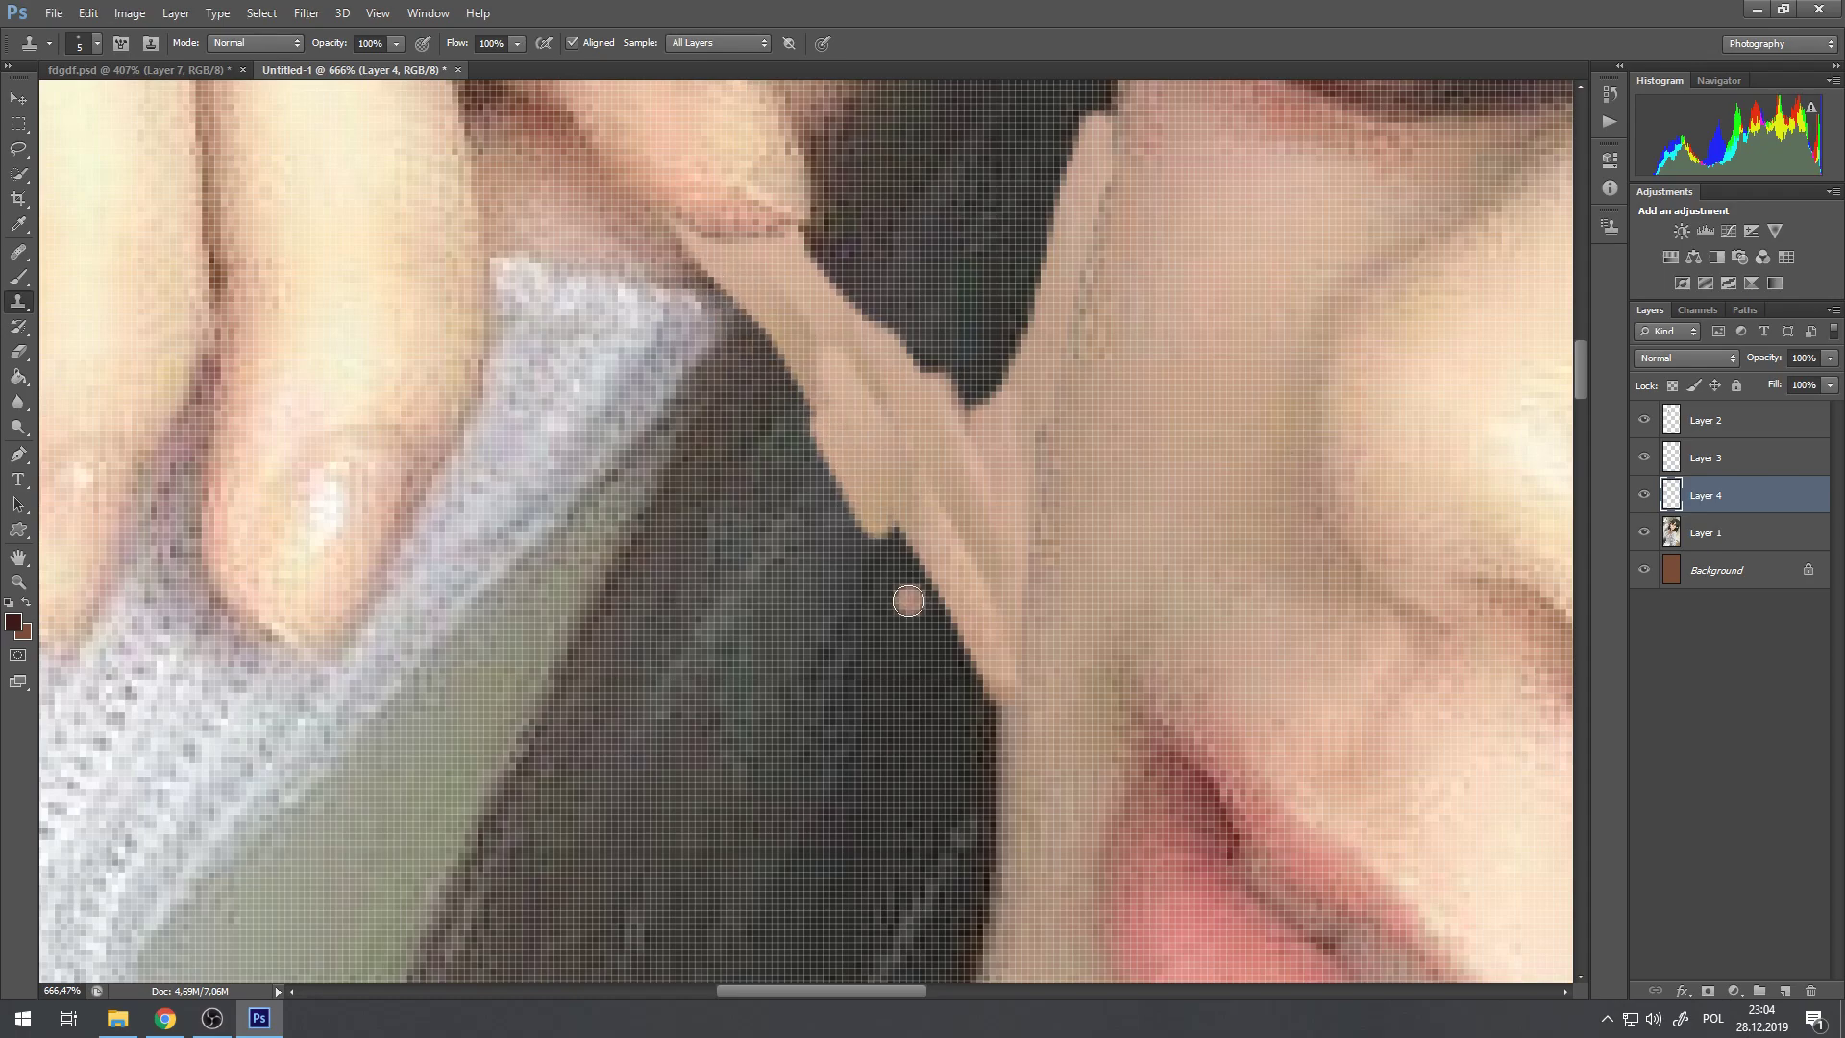
key("ctrl+z")
left_click(816, 428)
key("ctrl+z")
left_click_drag(696, 233, 1024, 650)
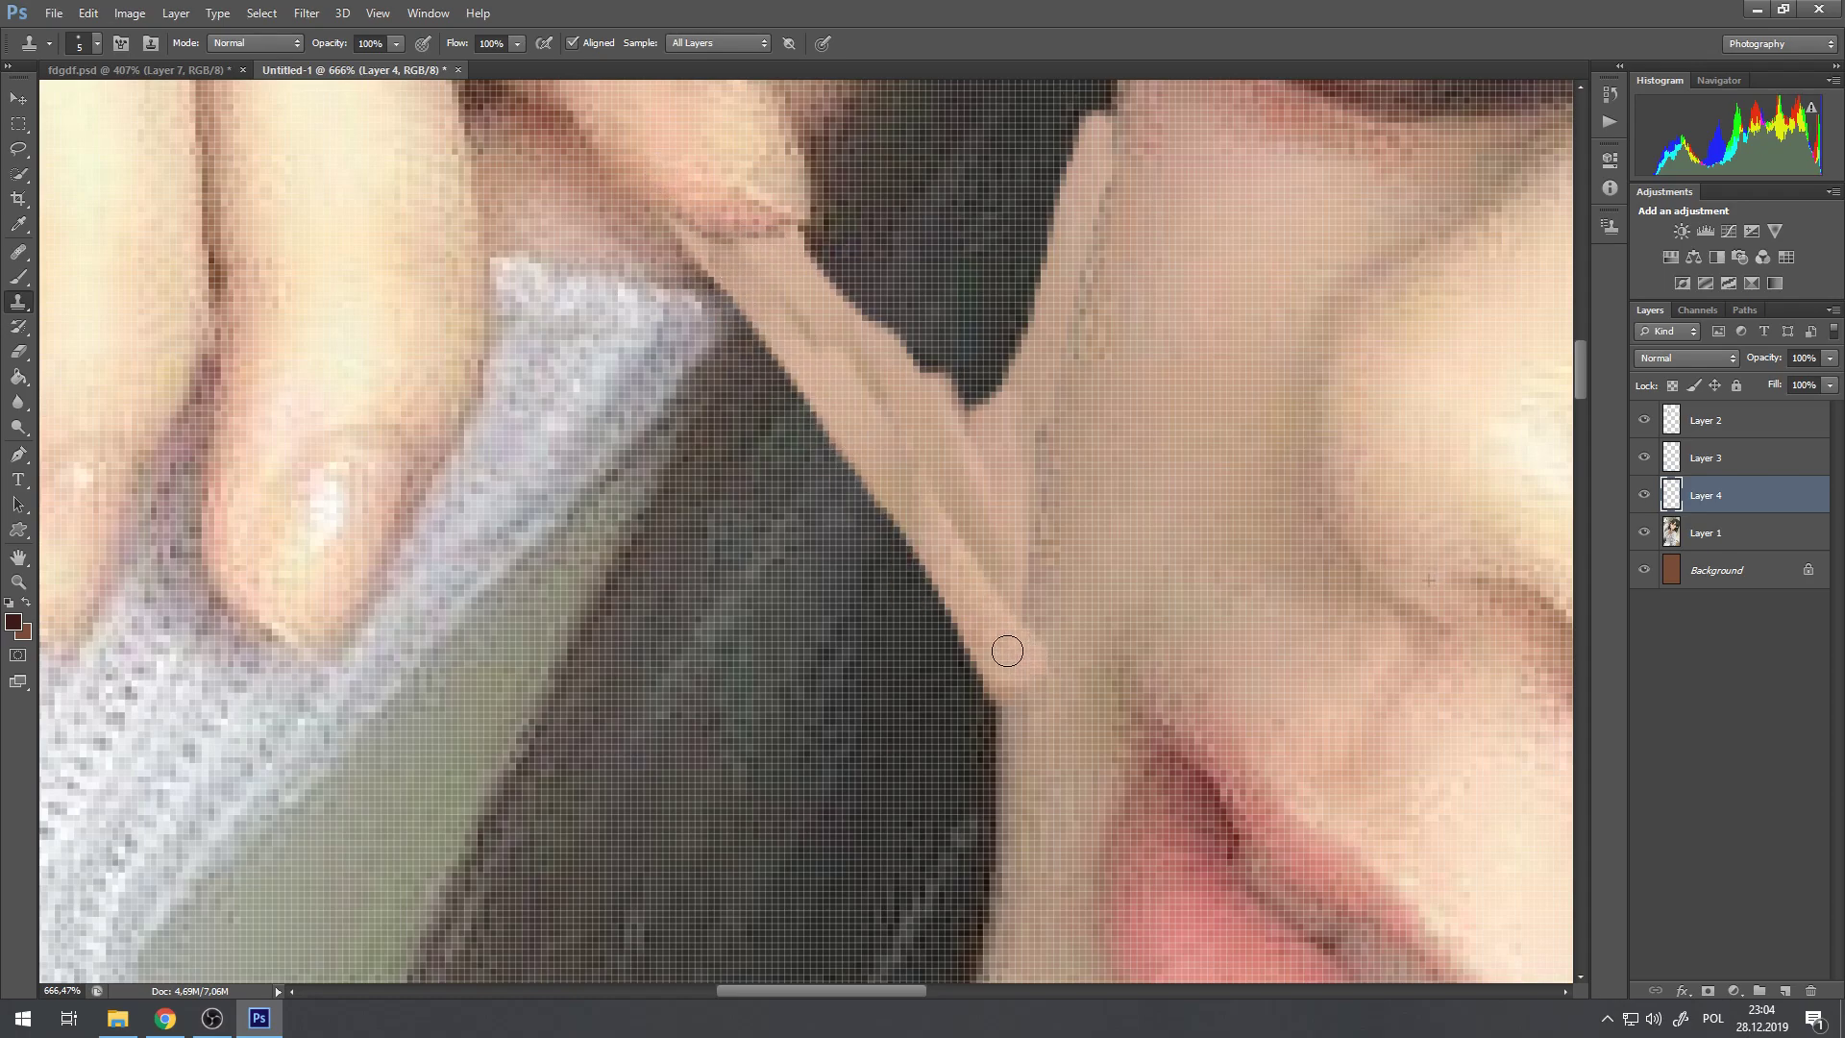
key("ctrl+z")
left_click_drag(690, 254, 973, 661)
key("ctrl+z")
mouse_move(679, 249)
left_mouse_down()
mouse_move(1010, 700)
mouse_move(1016, 715)
mouse_move(788, 398)
mouse_move(1022, 745)
mouse_move(1027, 717)
left_mouse_up()
key("ctrl+z")
key("ctrl+z")
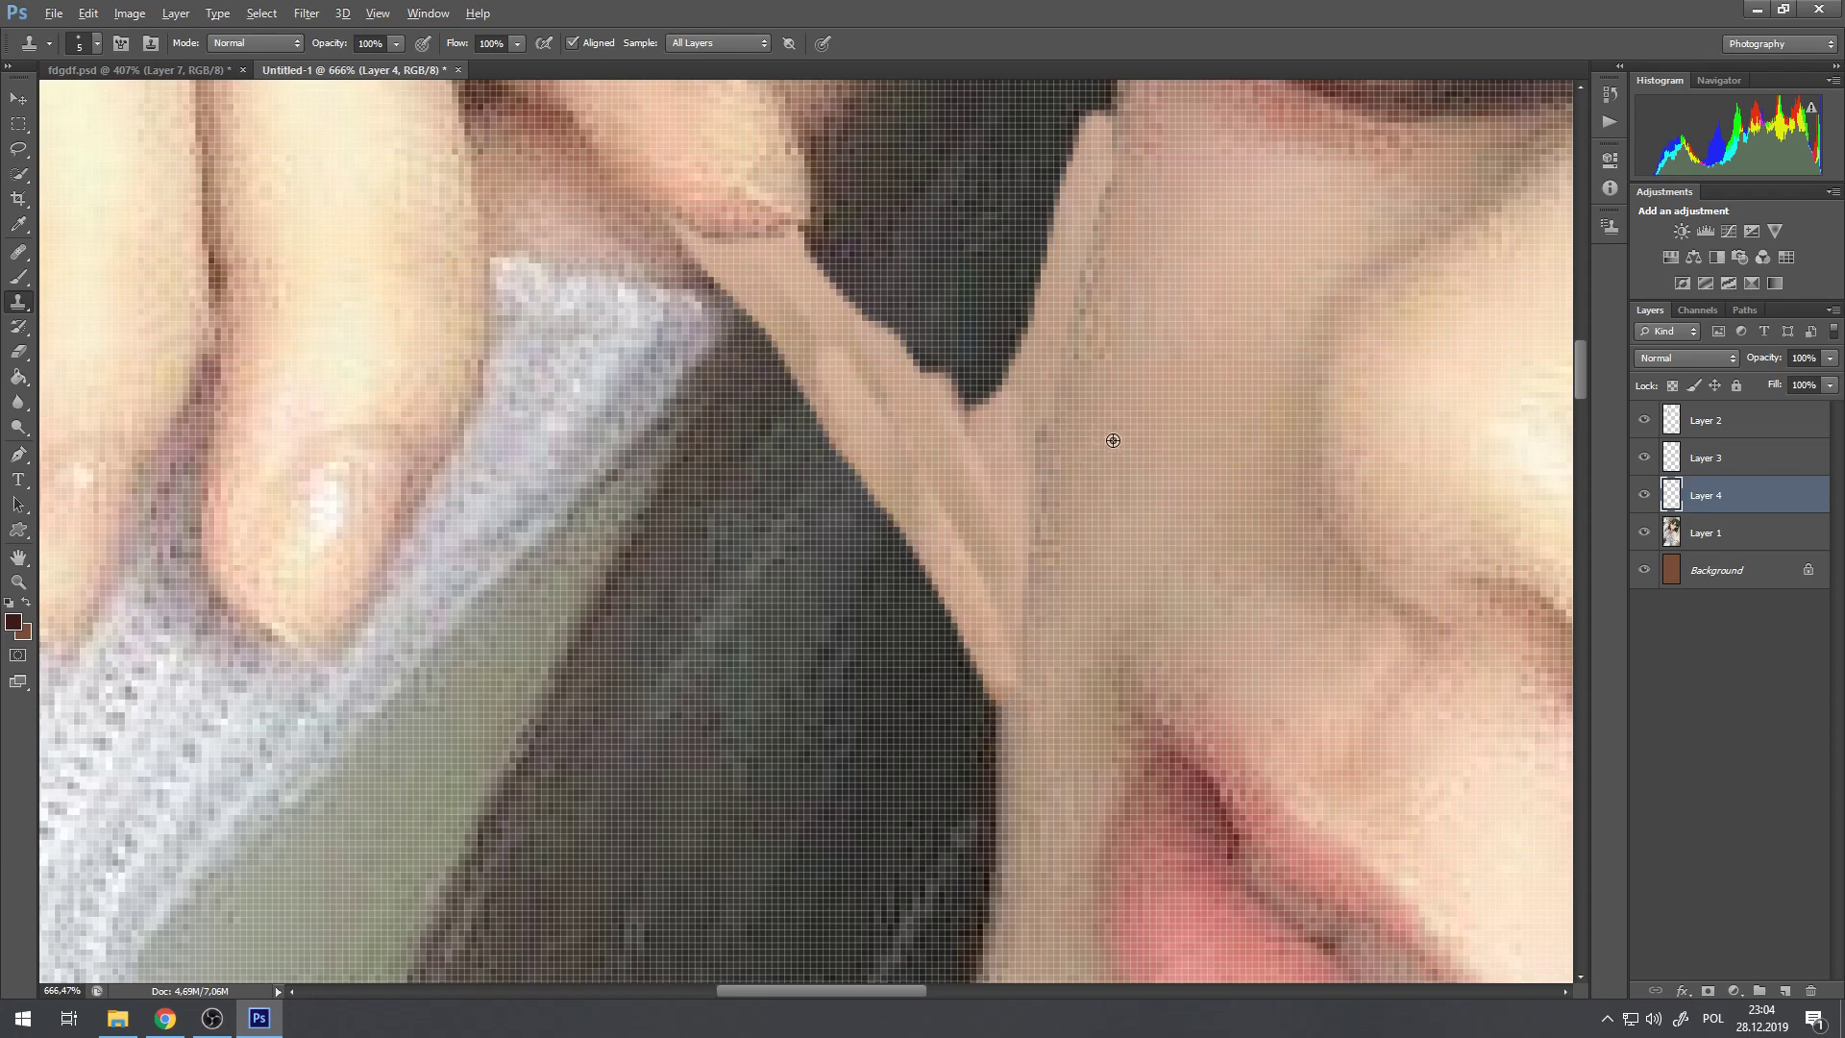
mouse_move(673, 216)
left_mouse_down()
mouse_move(950, 589)
mouse_move(1004, 723)
left_mouse_up()
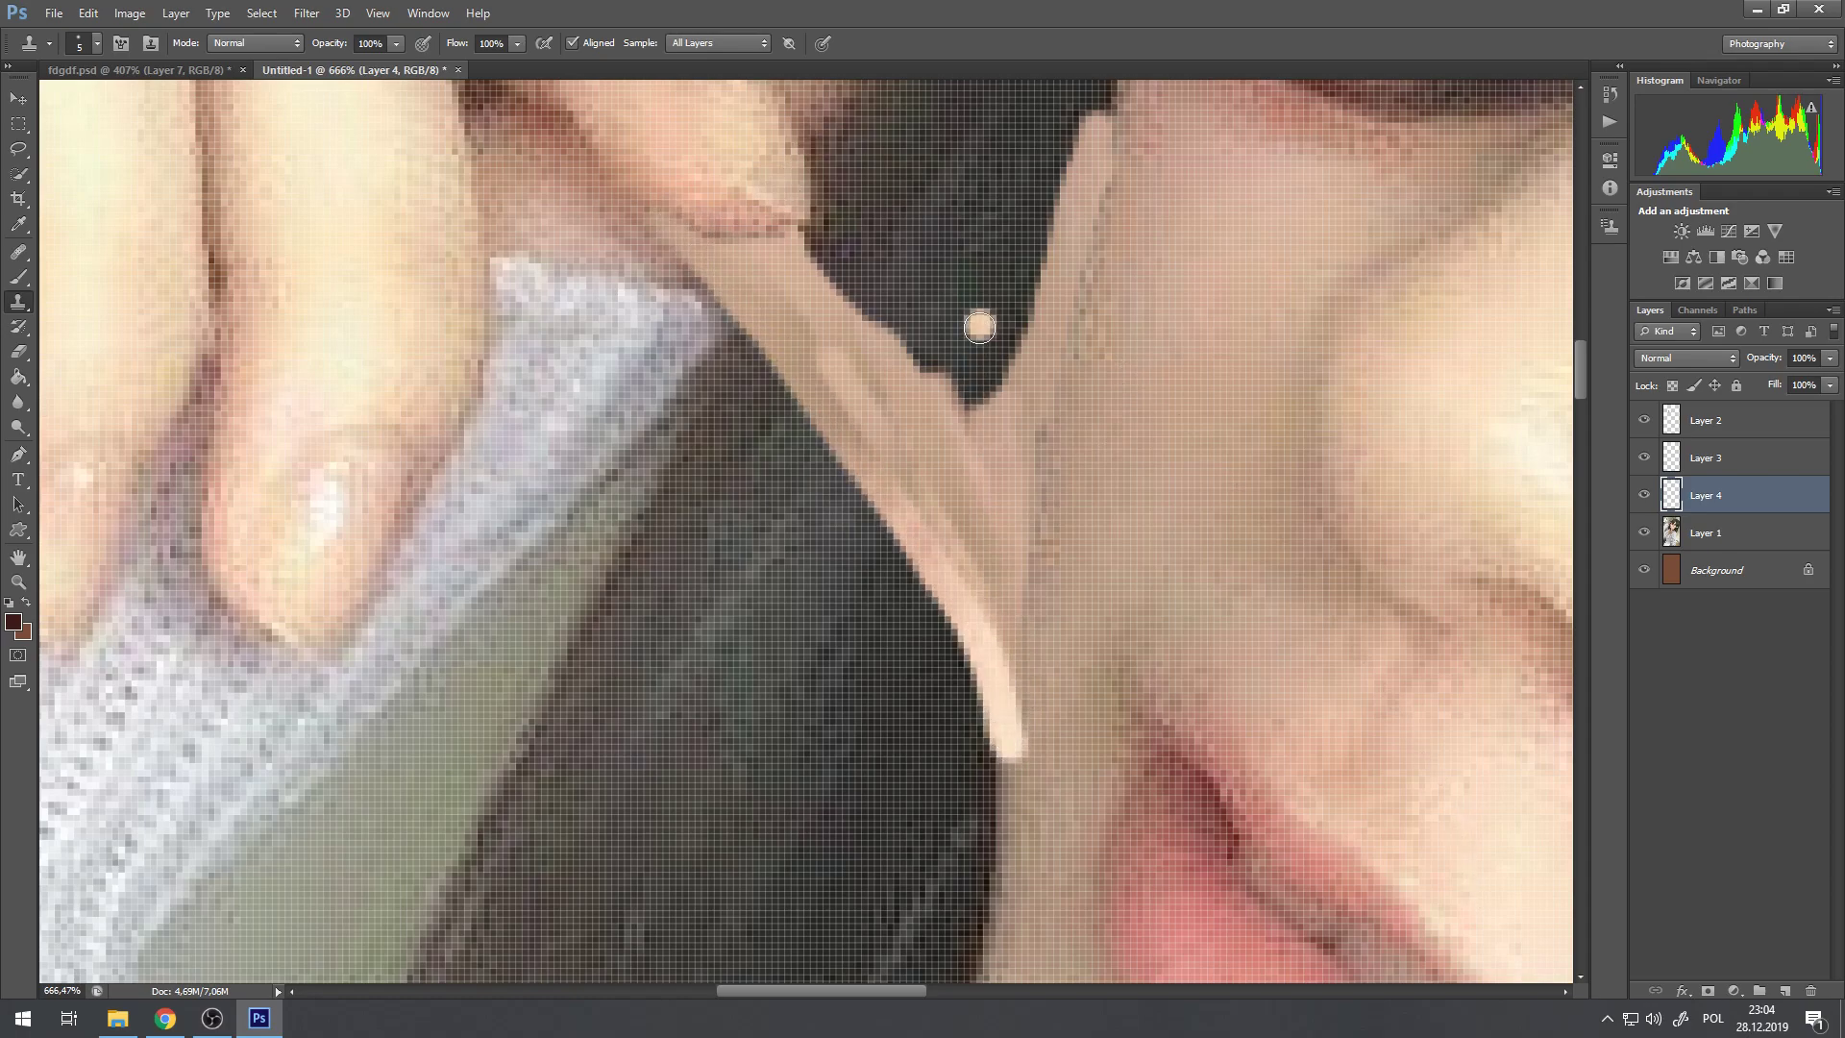
key("ctrl+z")
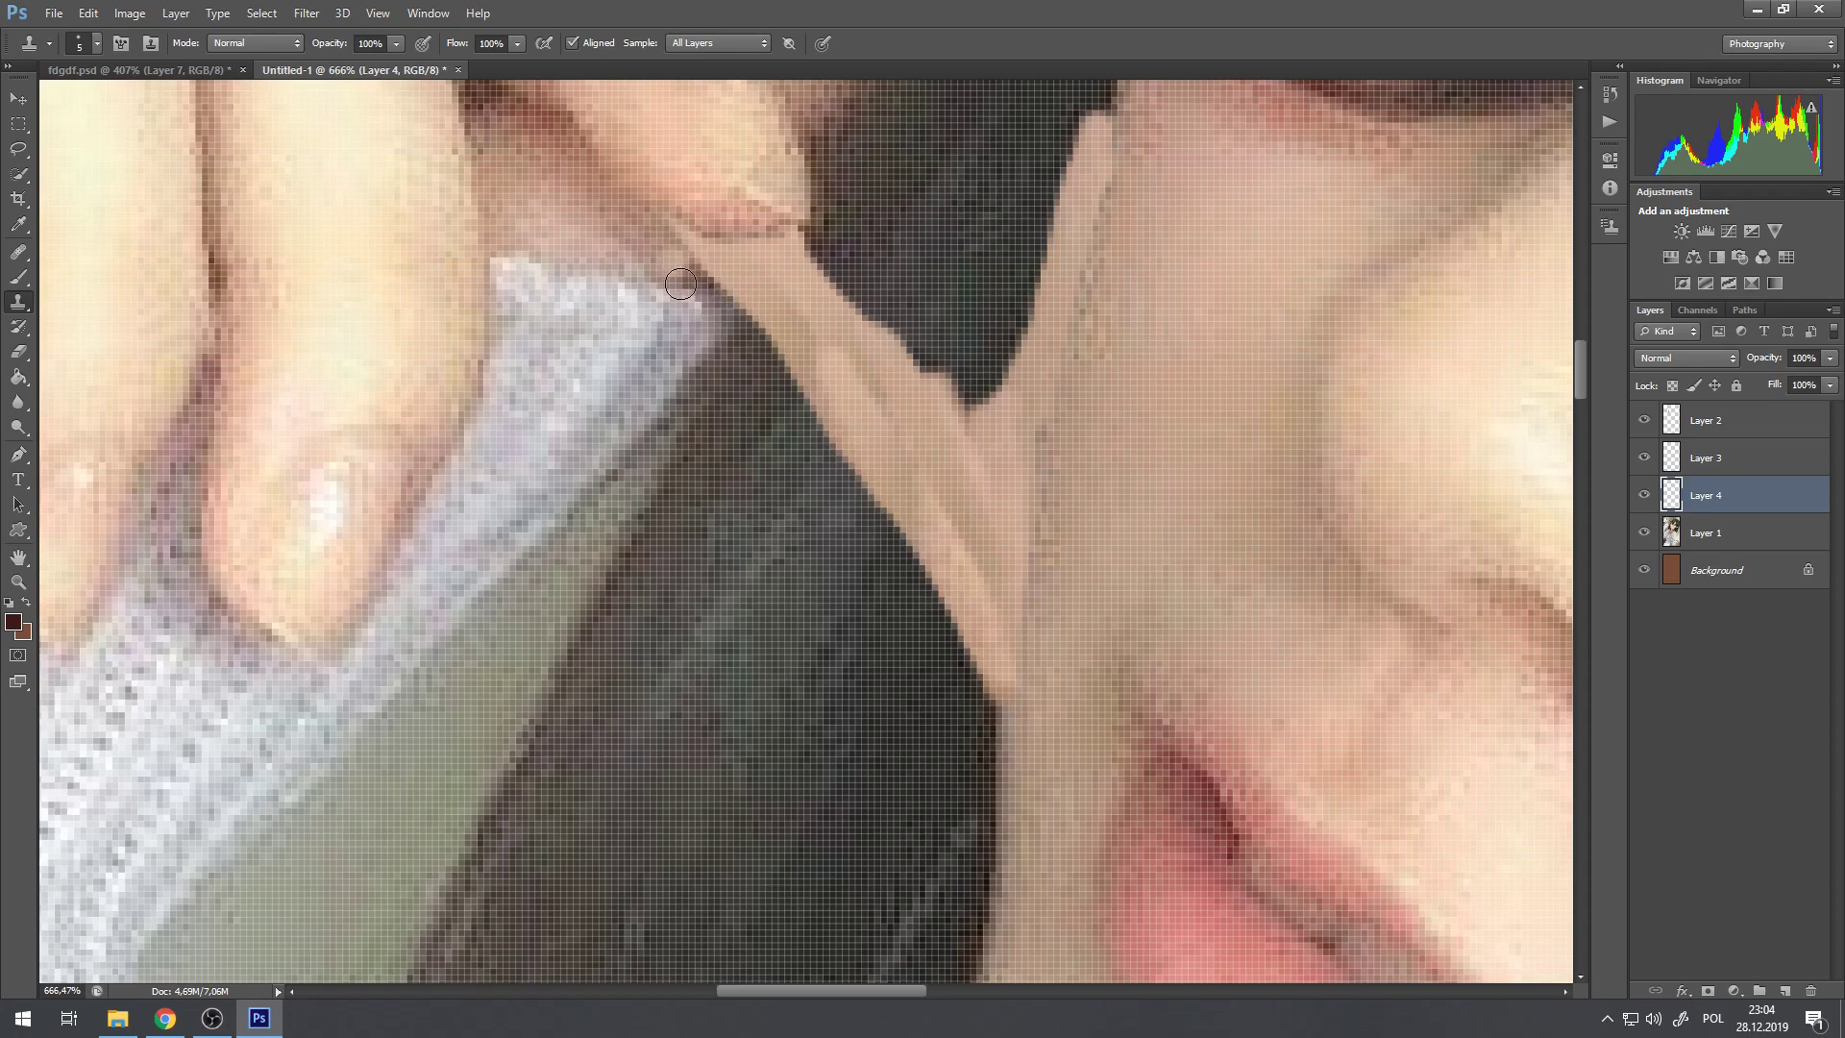
Step: Clone skin from beneath the index finger along the strand's outer edge to the cheek
mouse_move(640, 182)
left_mouse_down()
mouse_move(765, 346)
mouse_move(747, 305)
mouse_move(950, 615)
mouse_move(1001, 556)
left_mouse_up()
mouse_move(892, 483)
left_mouse_down()
mouse_move(836, 439)
mouse_move(978, 654)
mouse_move(1009, 769)
left_mouse_up()
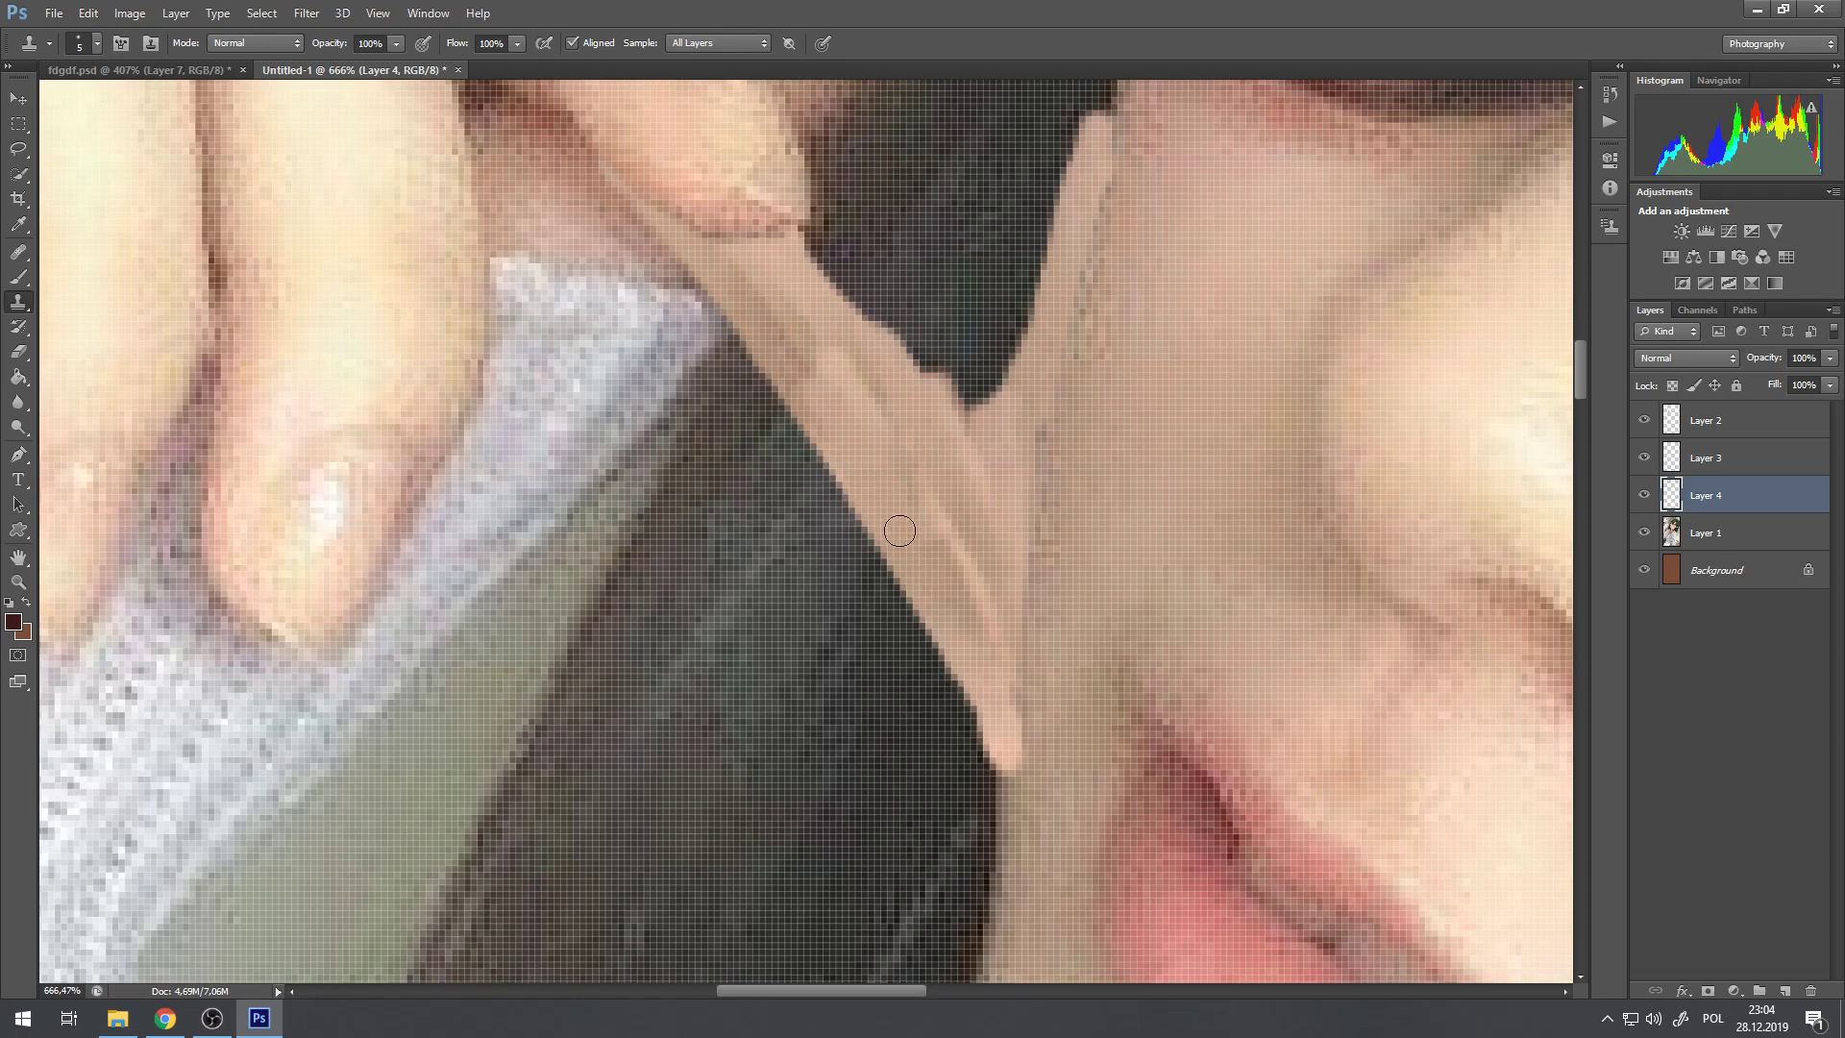
left_click_drag(951, 659, 986, 711)
key("ctrl+z")
key("ctrl+z")
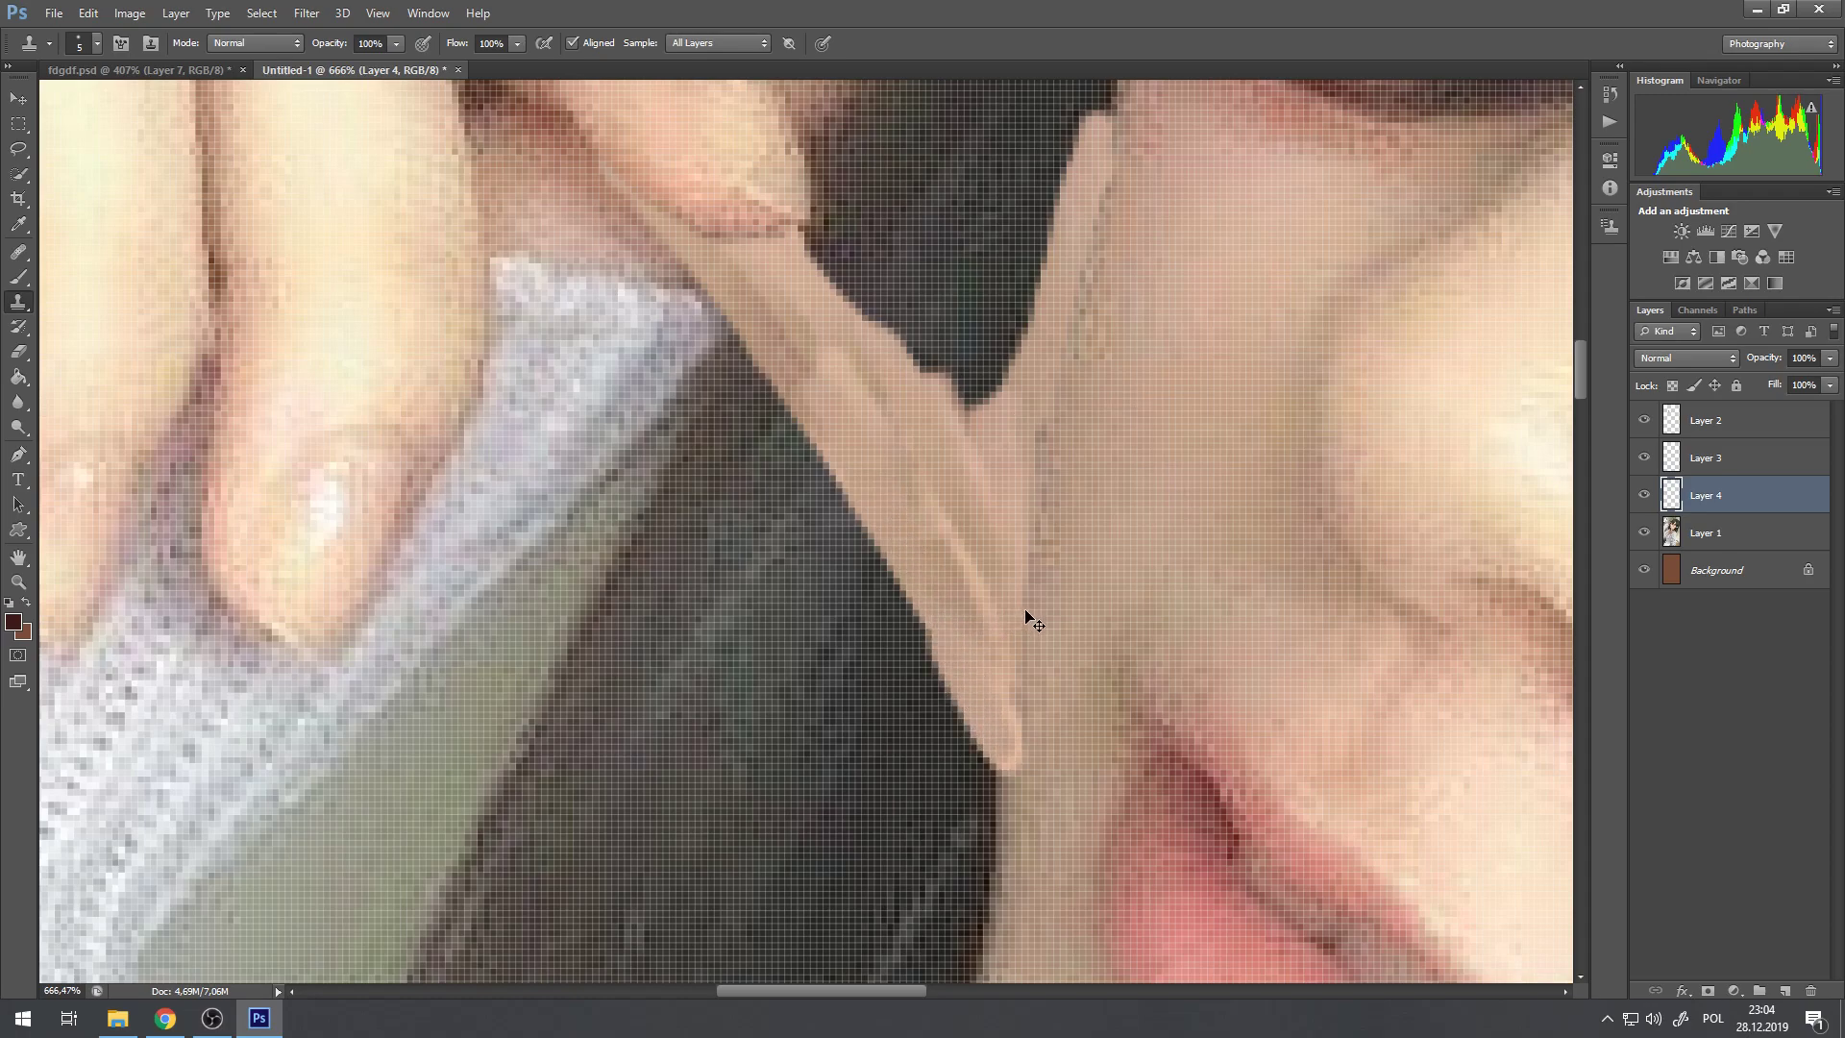
Step: Undo the latest strokes, resample the cheek skin, and reclone the lower part of the strand's outer edge into the cheek
key("ctrl+alt+z")
key("ctrl+alt+z")
key("ctrl+alt+z")
left_click(1138, 376, "alt")
left_click_drag(900, 565, 1006, 758)
mouse_move(968, 669)
left_mouse_down()
mouse_move(1008, 790)
mouse_move(1027, 783)
left_mouse_up()
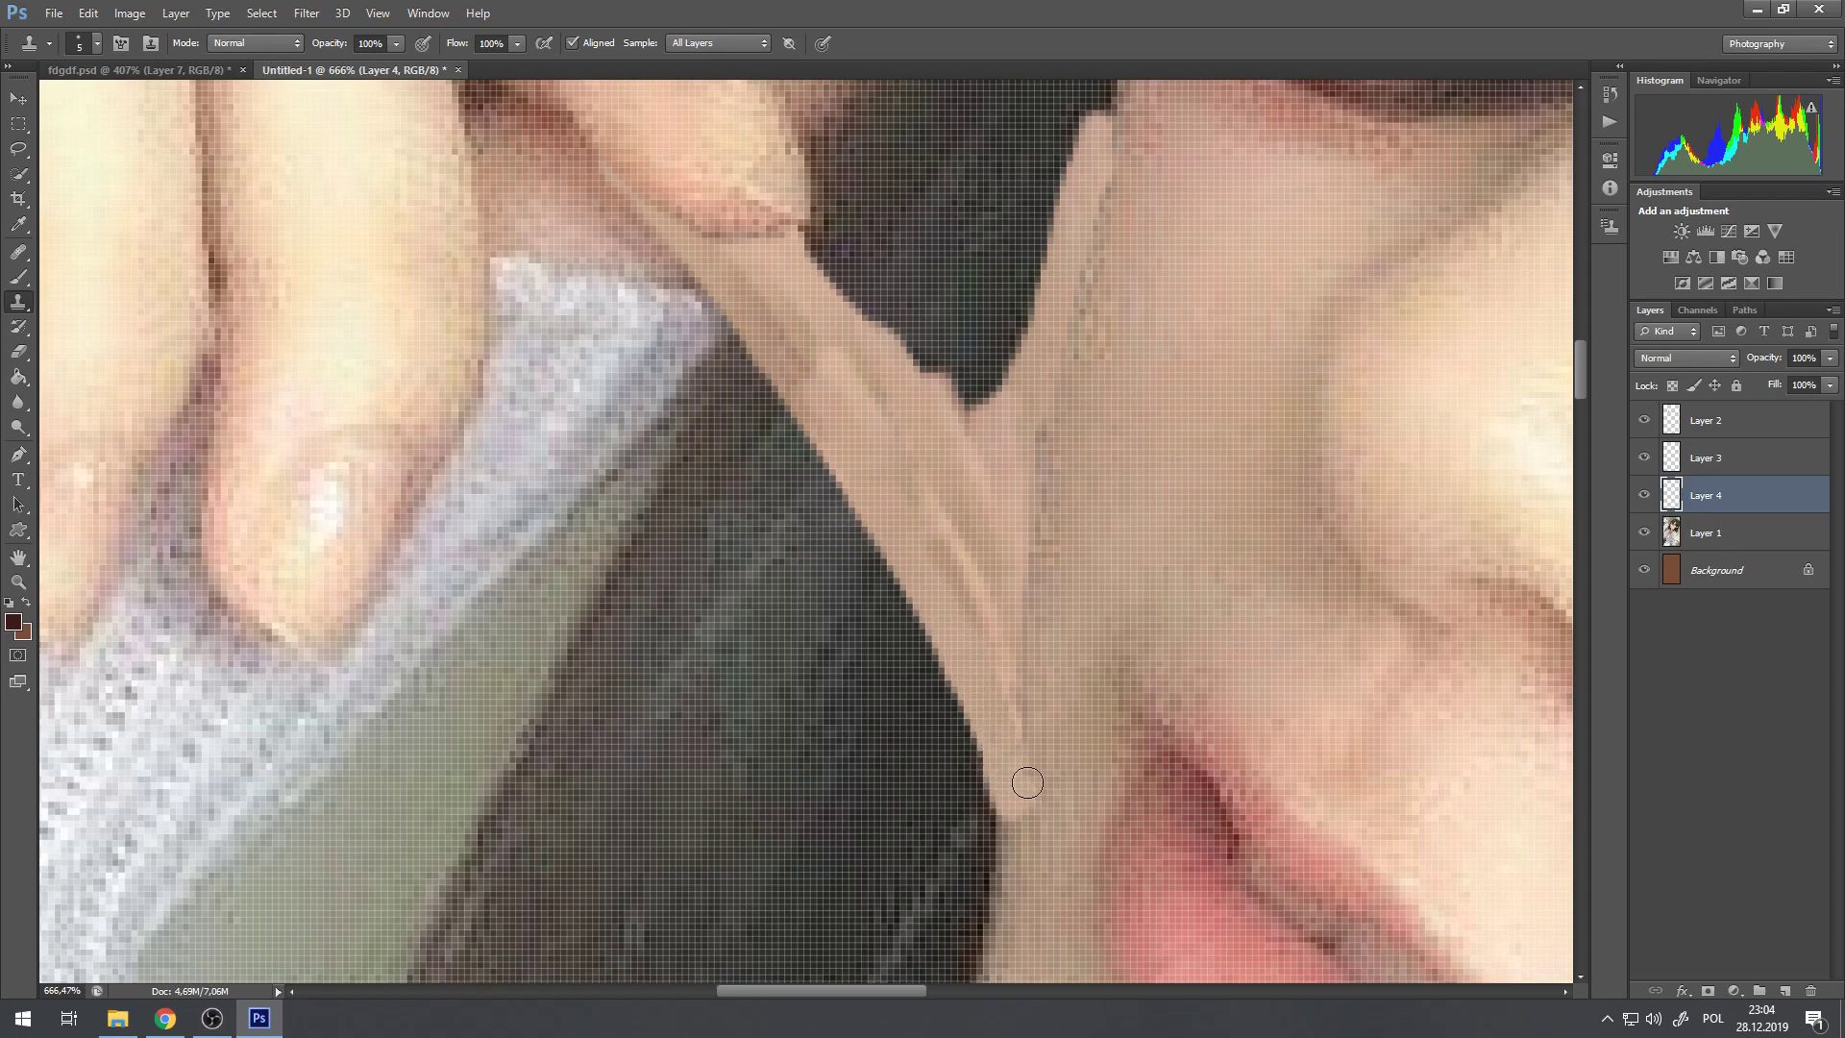
Step: Compare the stretched cheek in Untitled-1 with the finished version in fdgdf.psd at full-portrait view
scroll(982, 517, "down", 20)
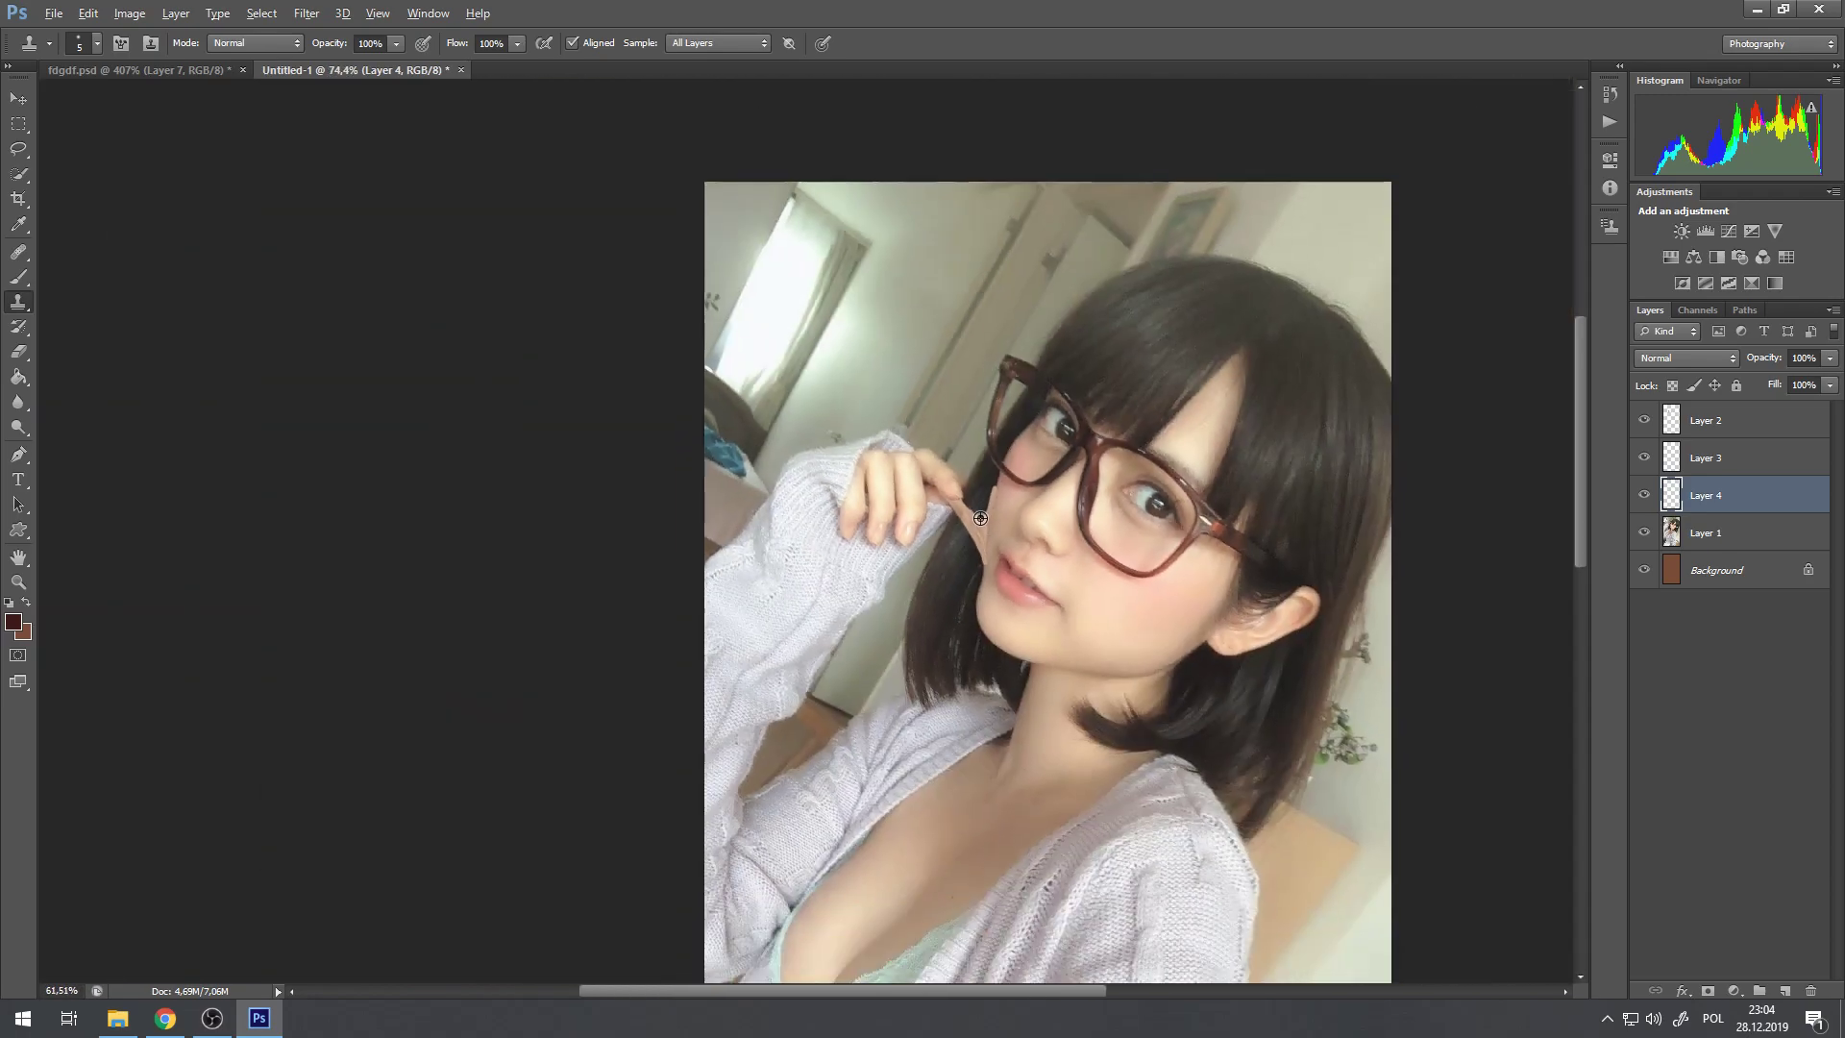
scroll(982, 517, "up", 3)
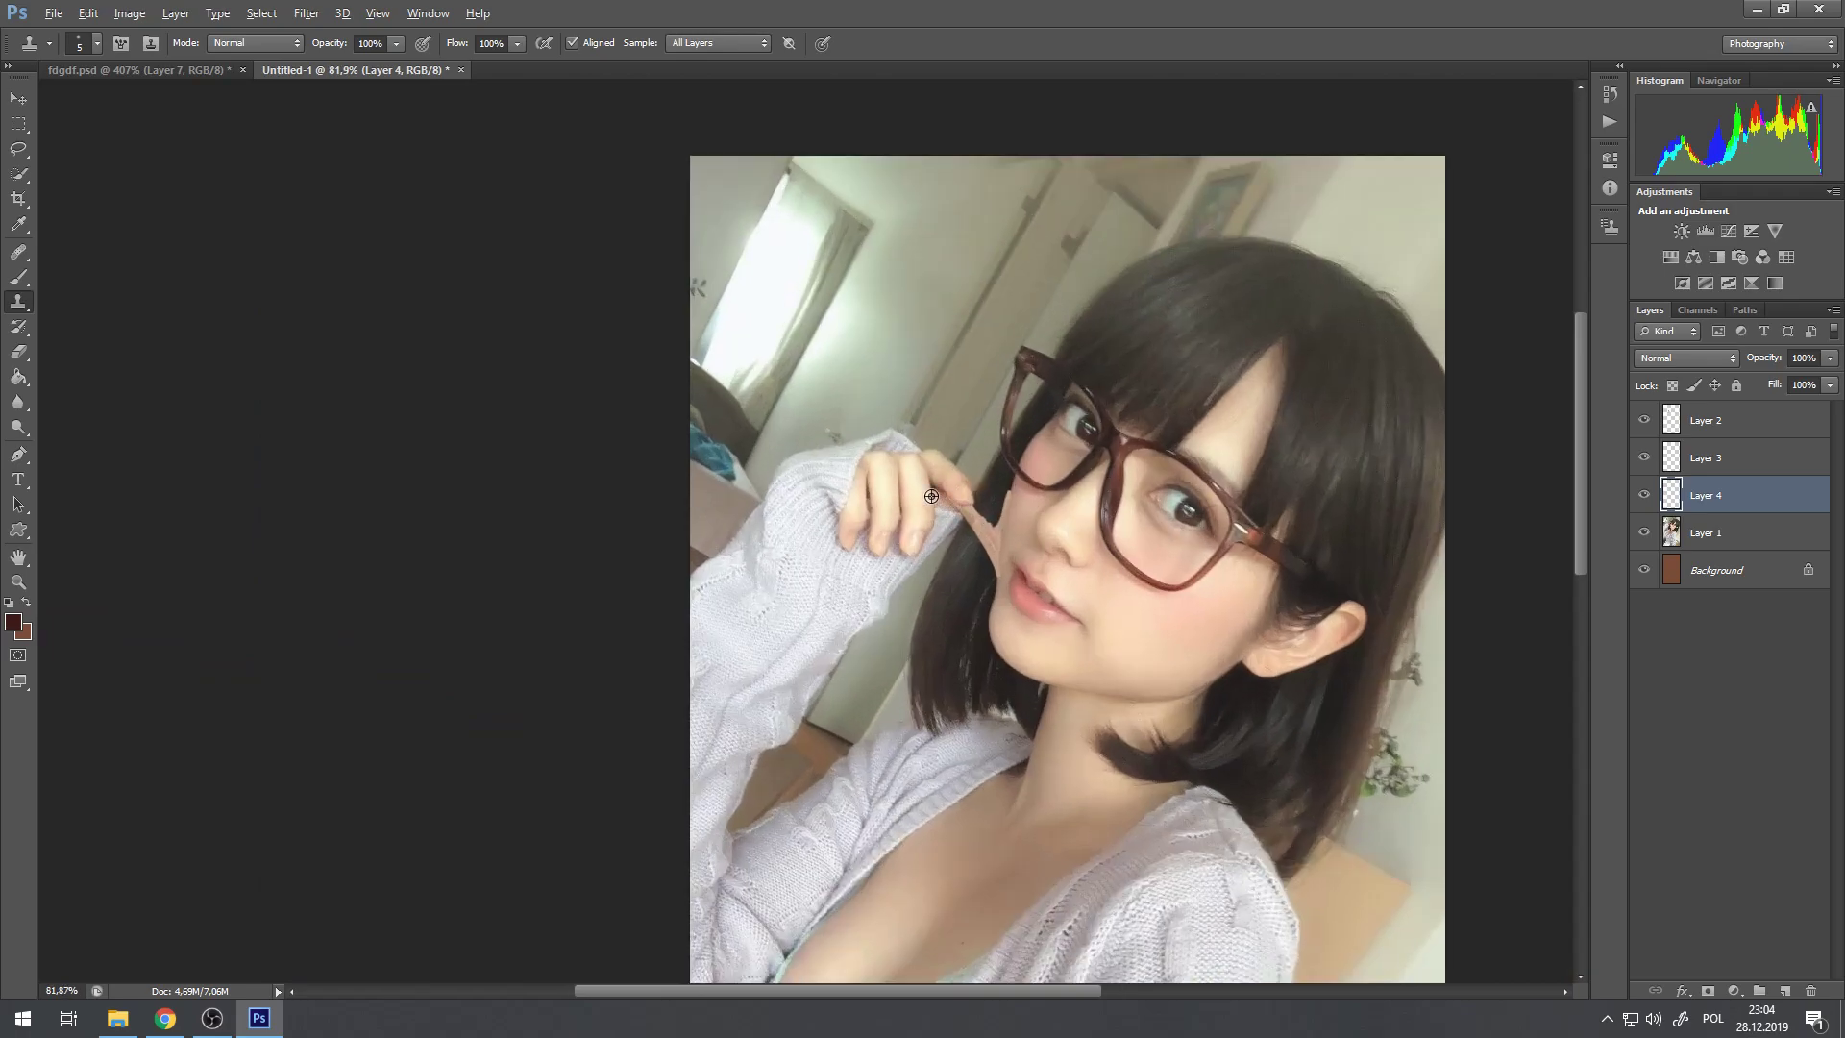
left_click(171, 71)
scroll(754, 317, "down", 20)
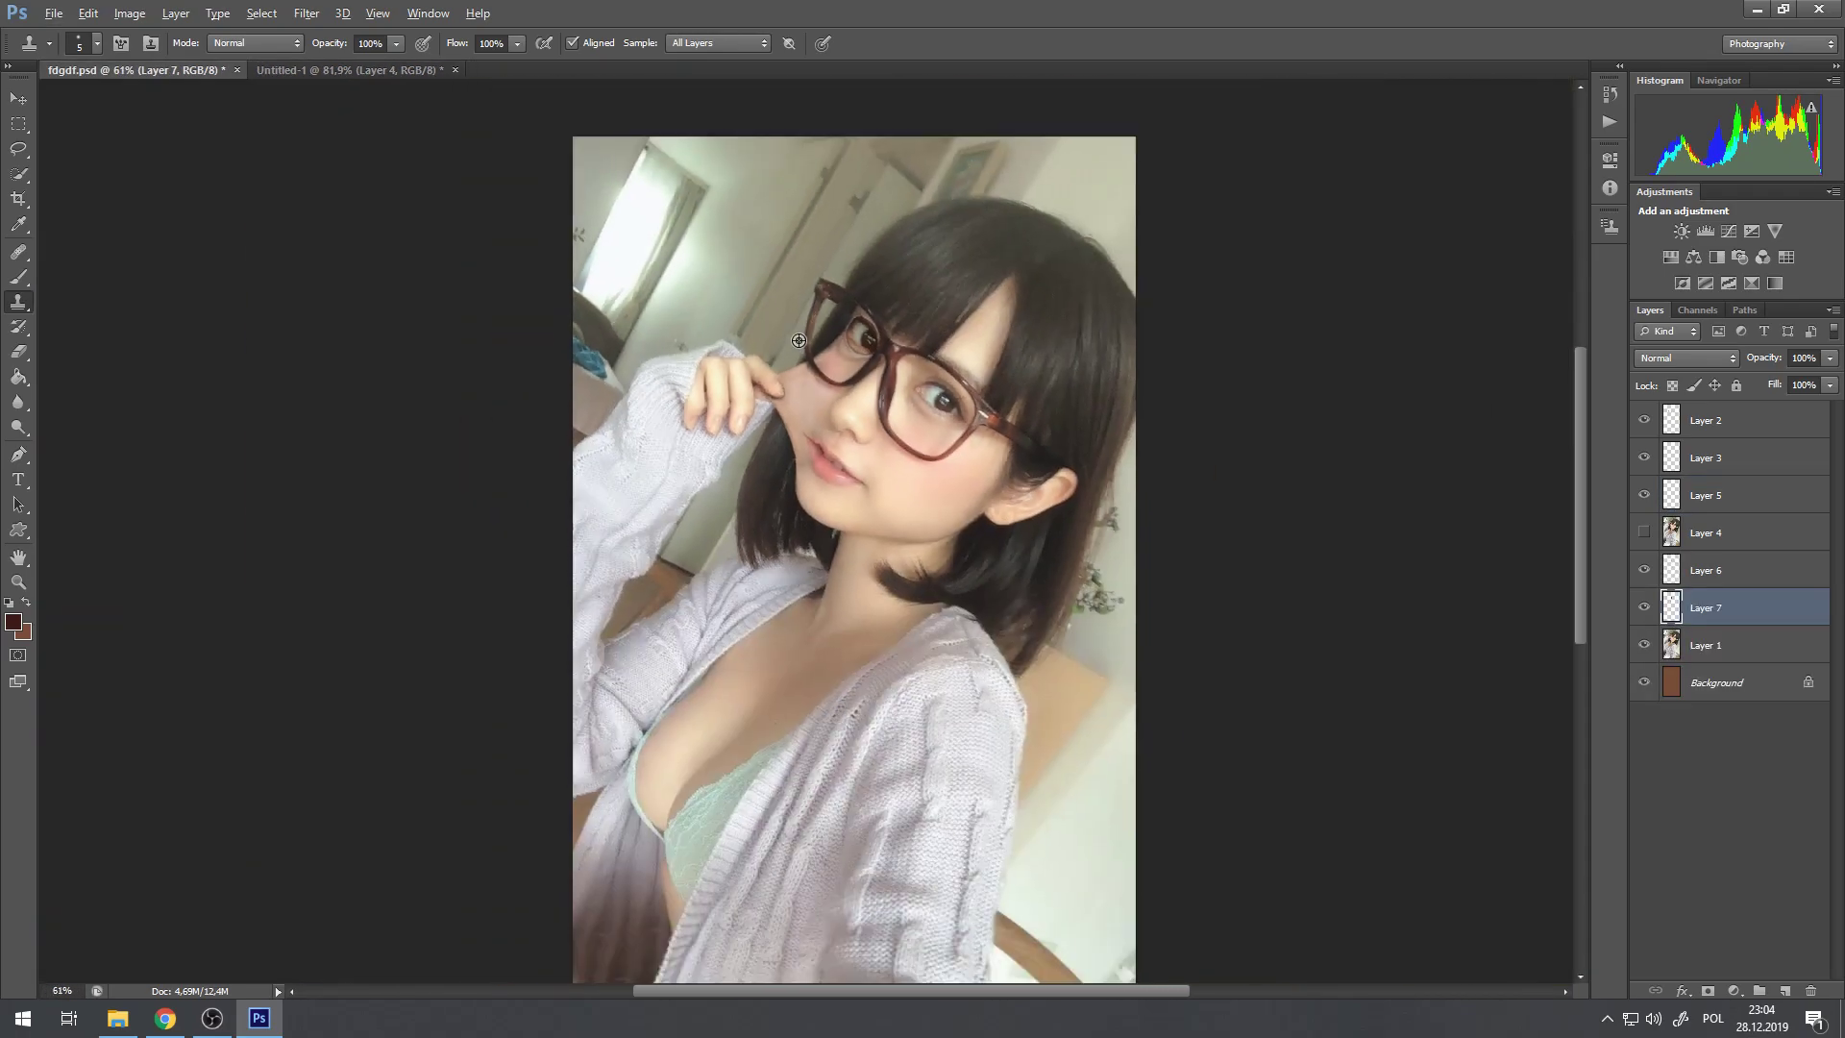
left_click(350, 75)
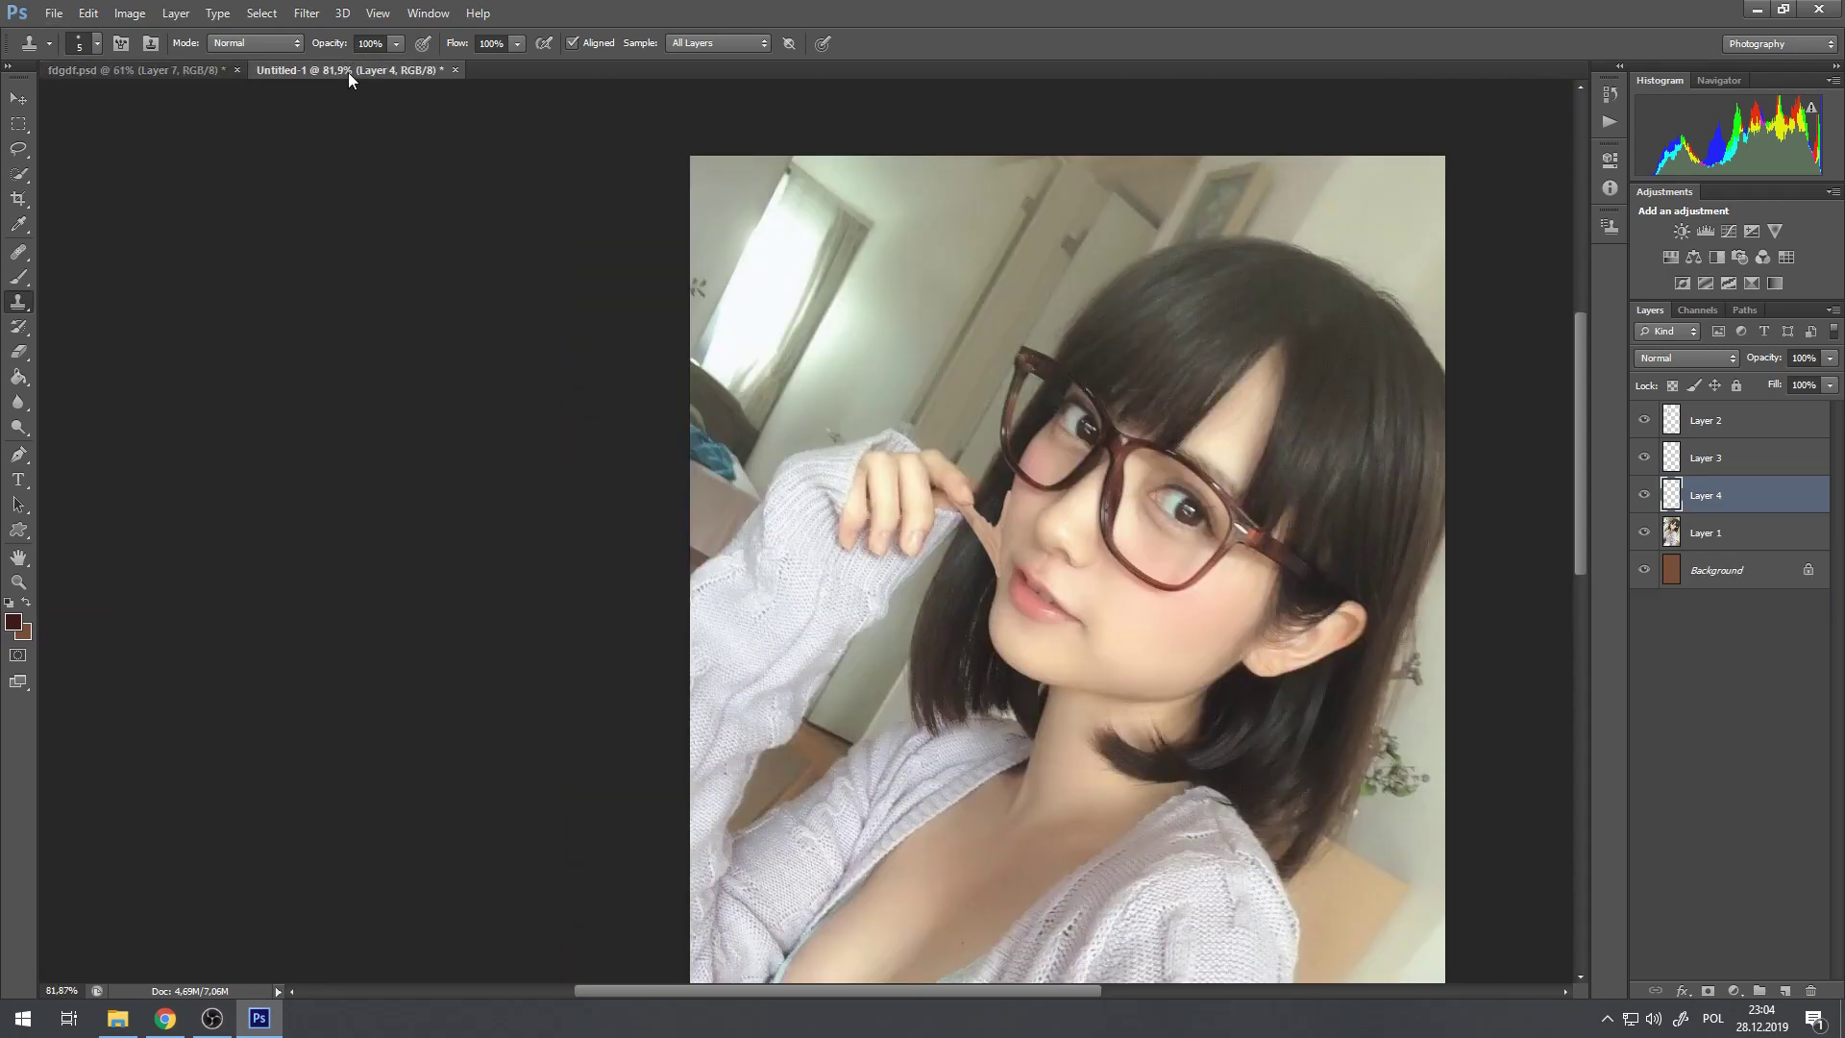
left_click(211, 69)
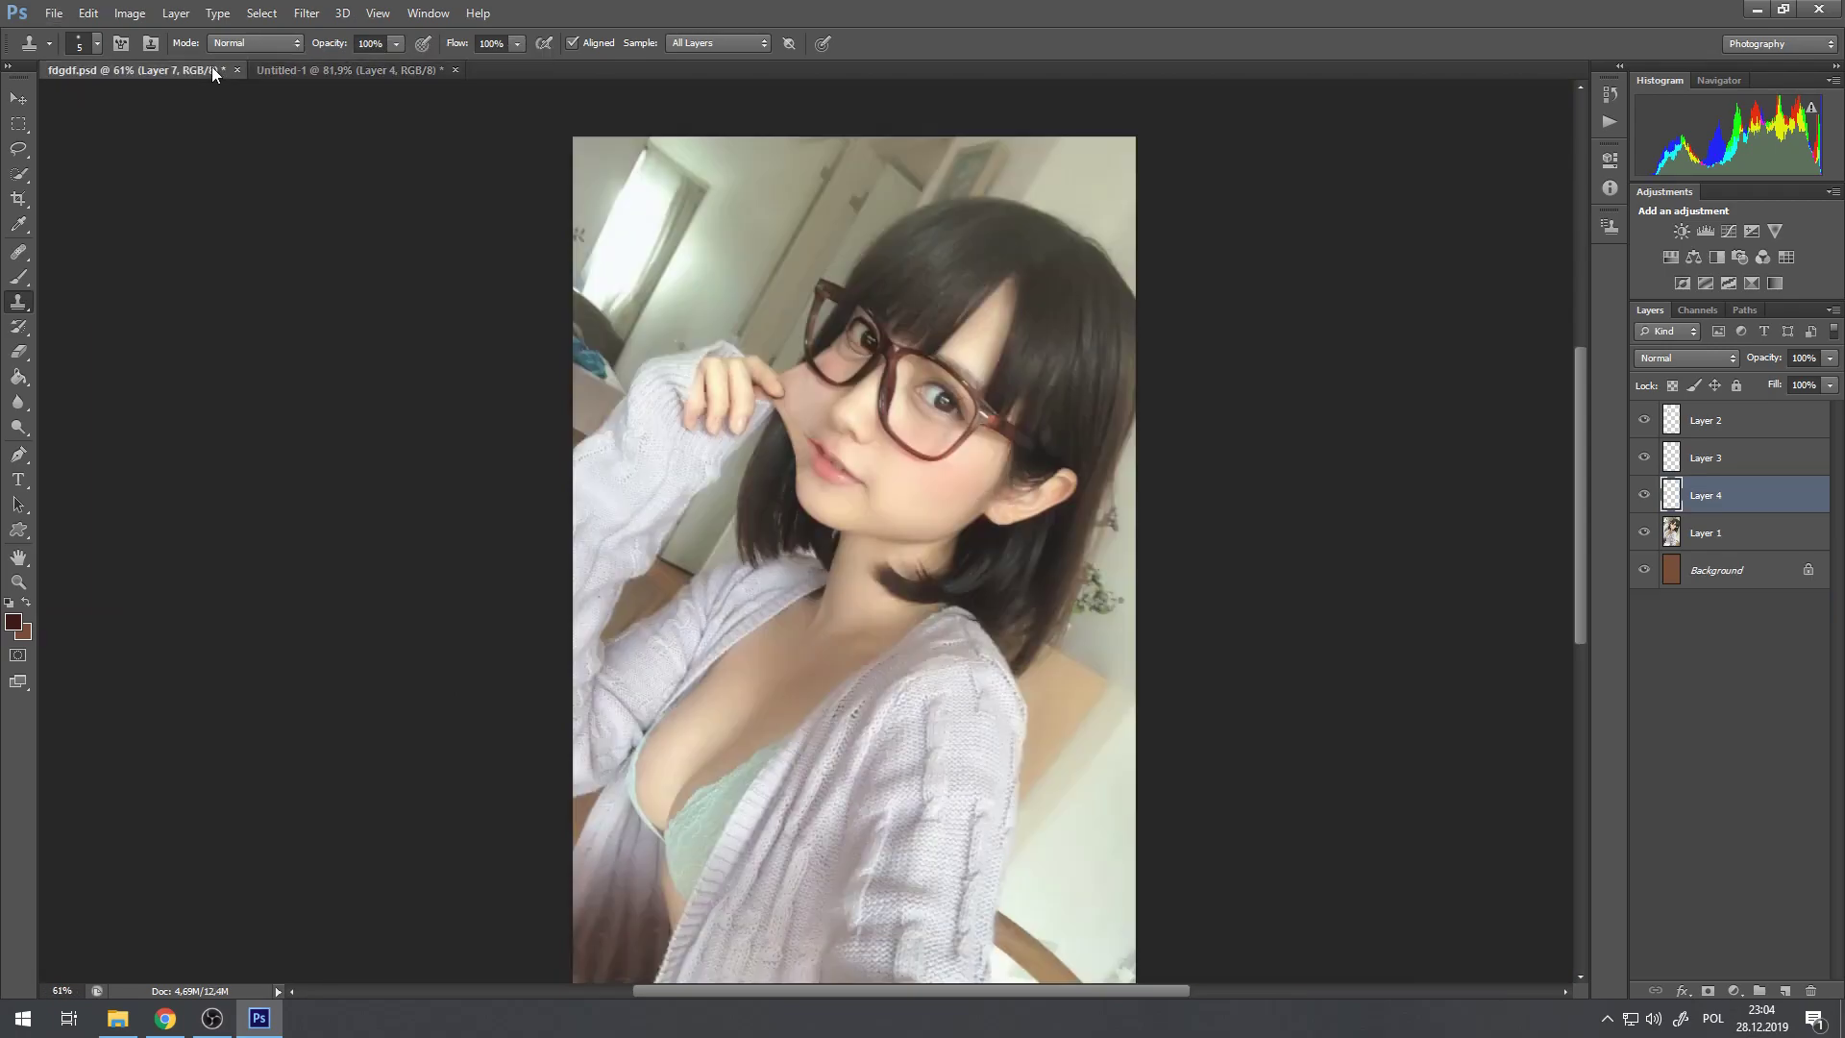
left_click(269, 70)
Step: Smooth the strand's lower outer edge with cloned skin and extend its end further down along the jaw
scroll(883, 470, "up", 5)
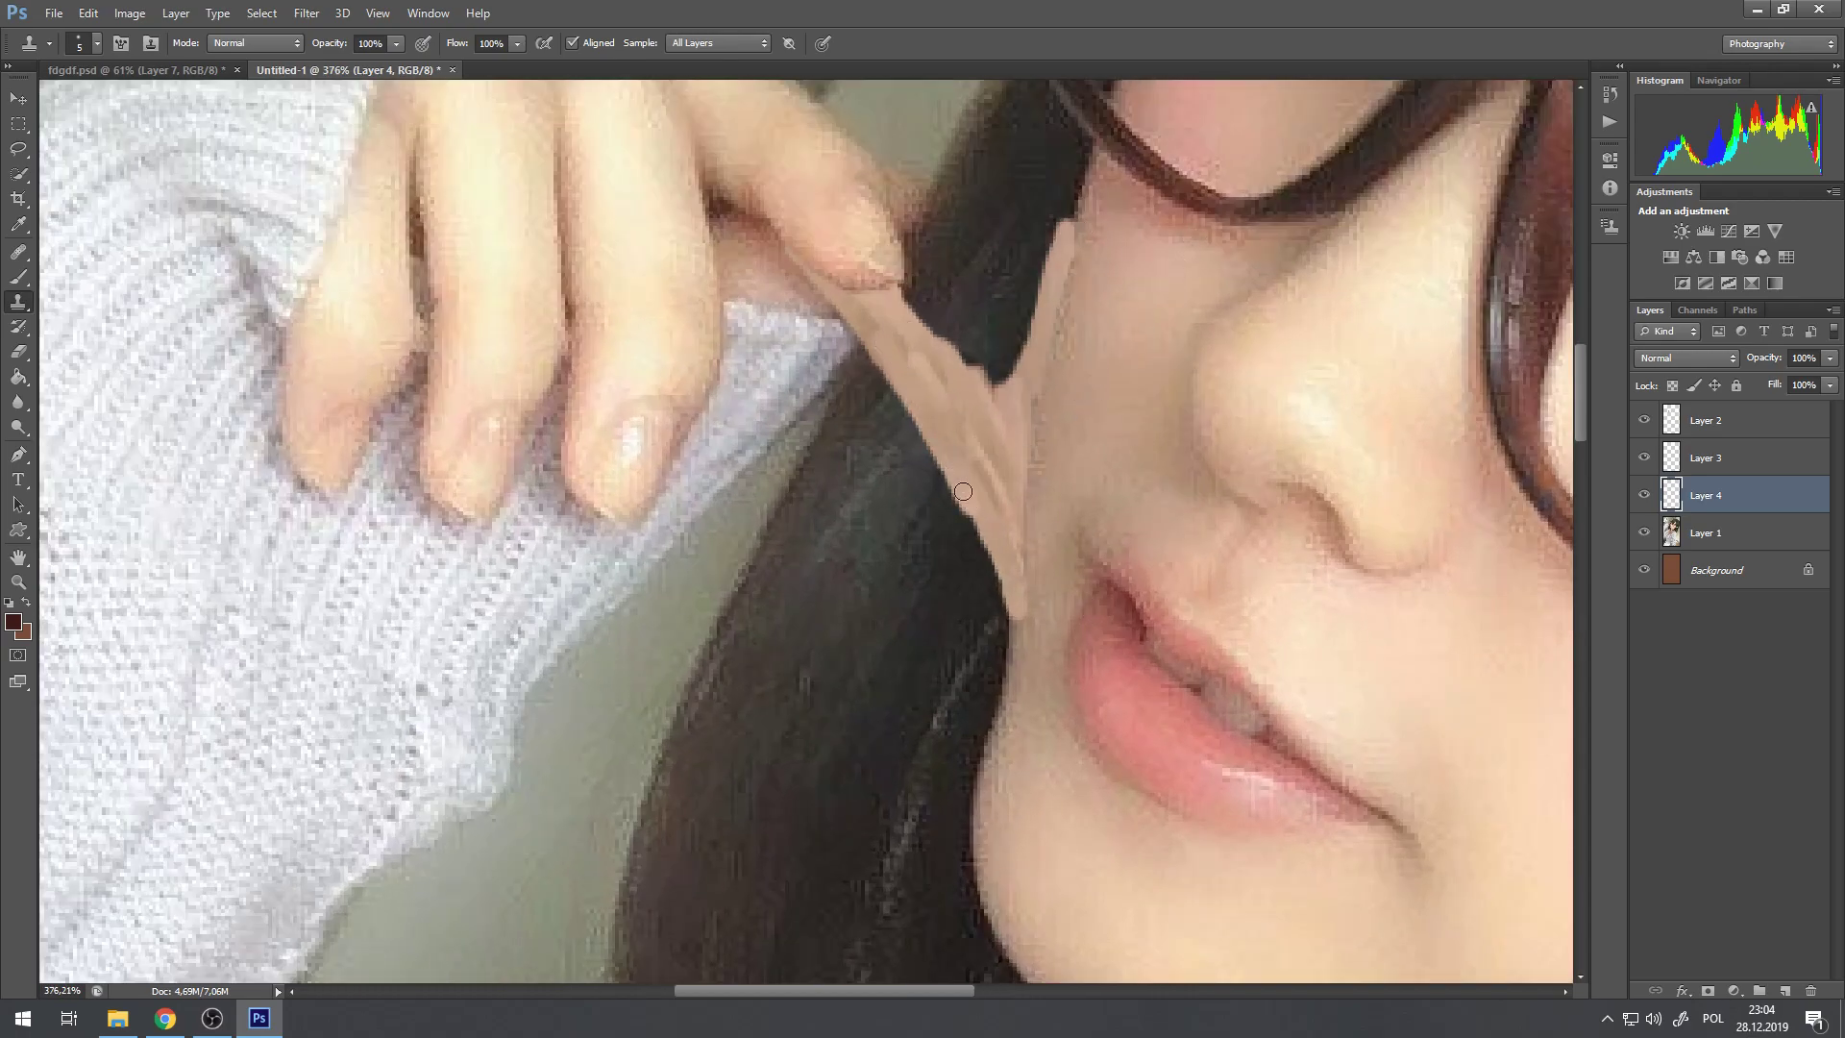
mouse_move(974, 506)
left_mouse_down()
mouse_move(1002, 617)
mouse_move(1023, 558)
mouse_move(991, 547)
mouse_move(1003, 625)
left_mouse_up()
key("ctrl+z")
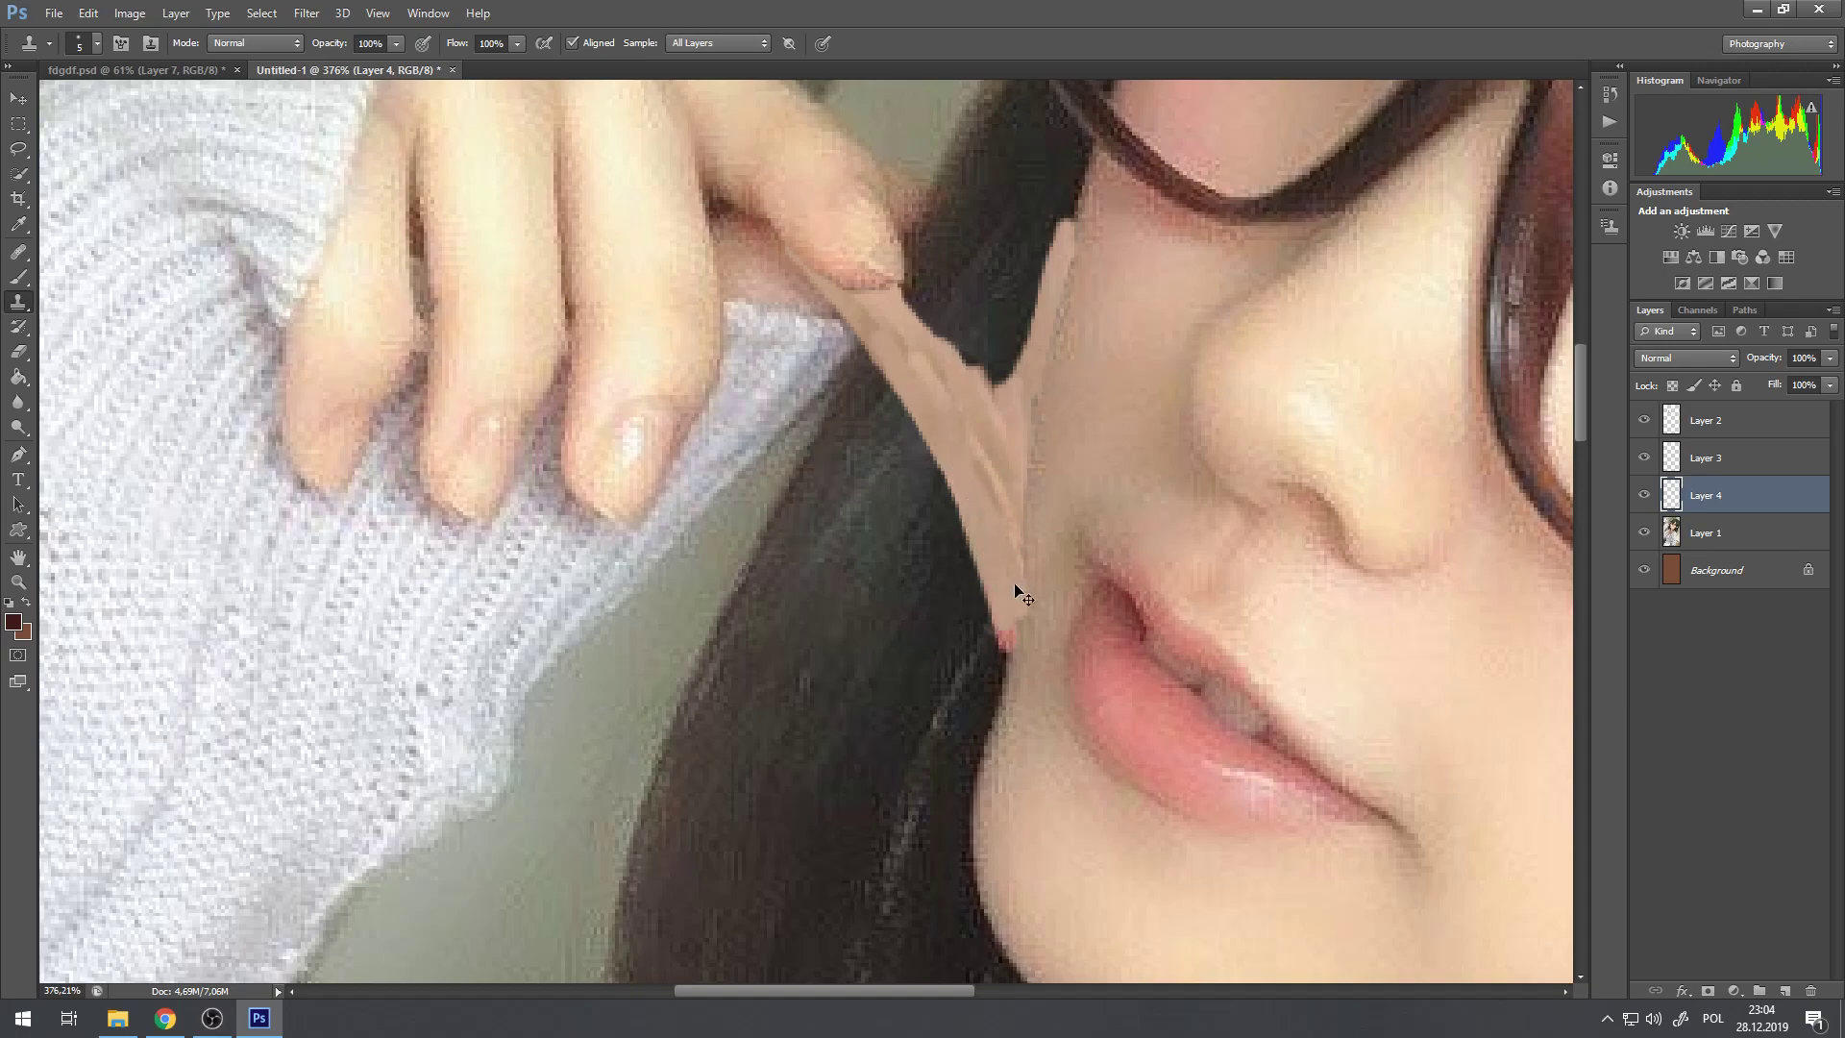
left_click_drag(982, 549, 1010, 660)
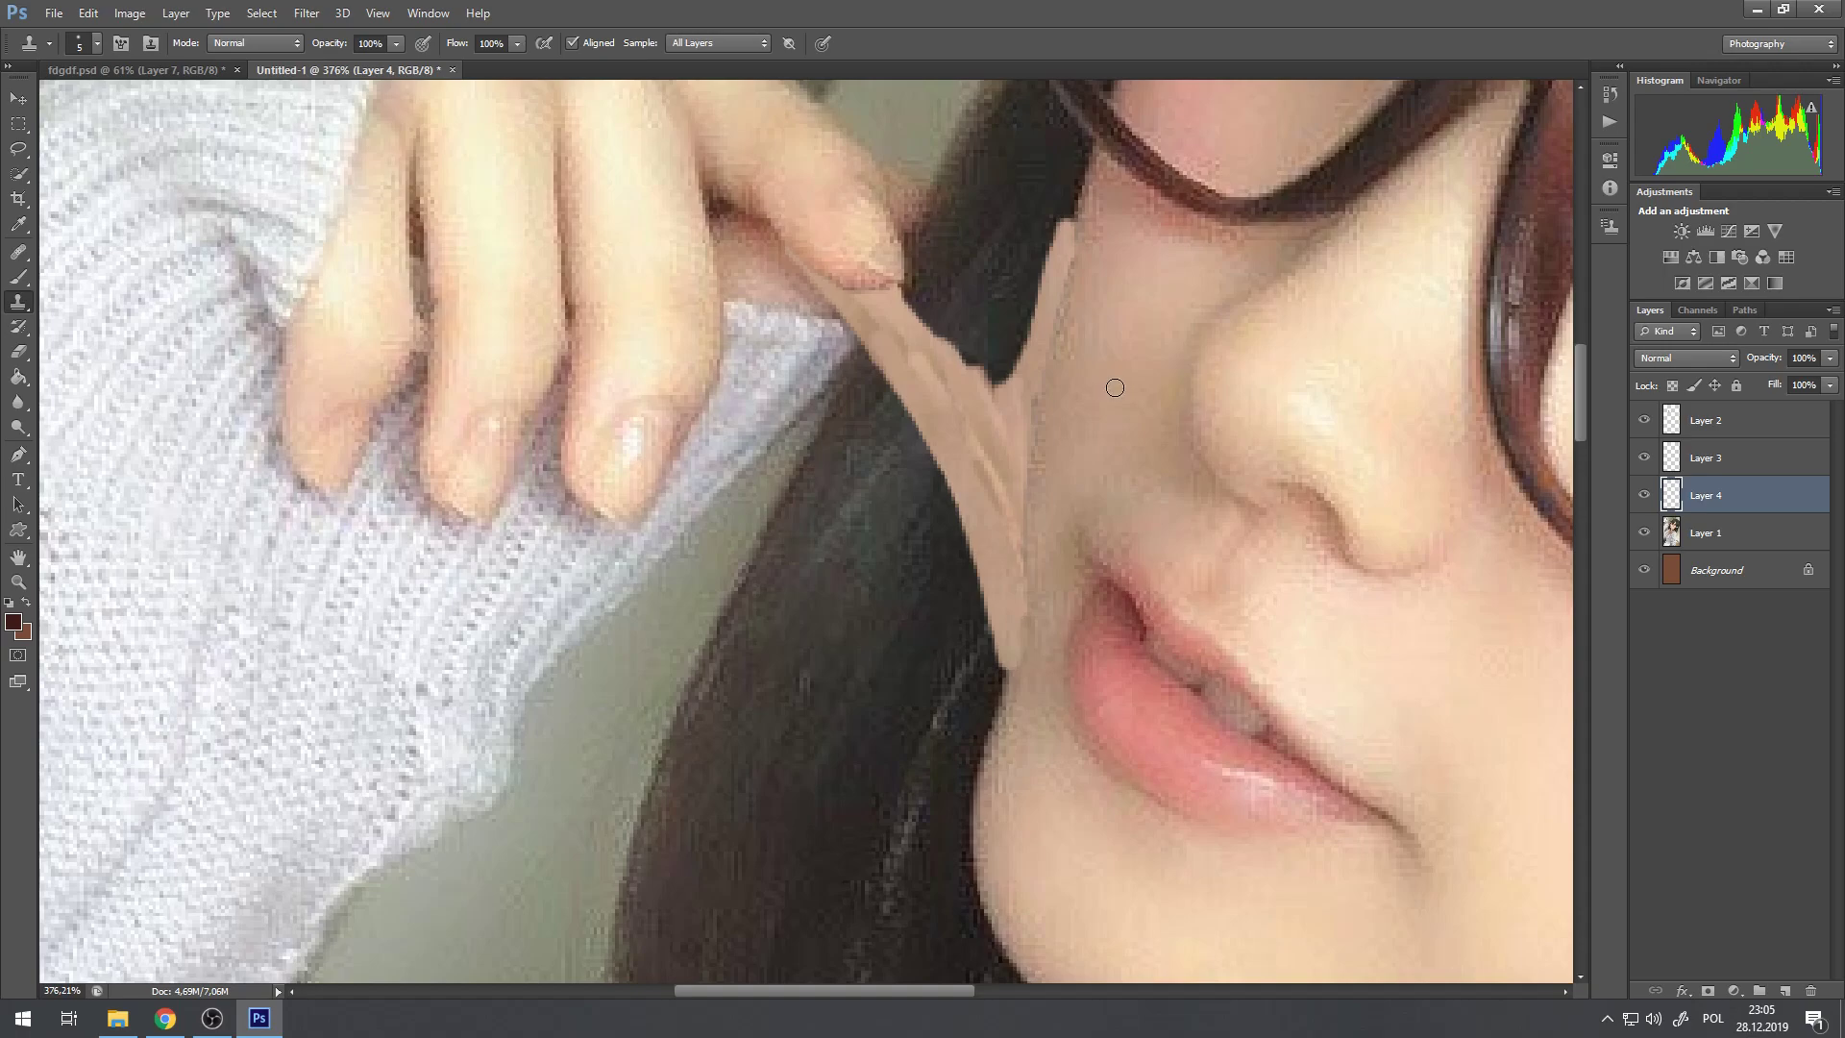
left_click_drag(1009, 657, 1008, 679)
Step: Hide Layer 1 and toggle Layer 4's visibility to inspect the cloned skin against the finger and frame cutouts
scroll(1028, 461, "down", 5)
scroll(1017, 440, "up", 4)
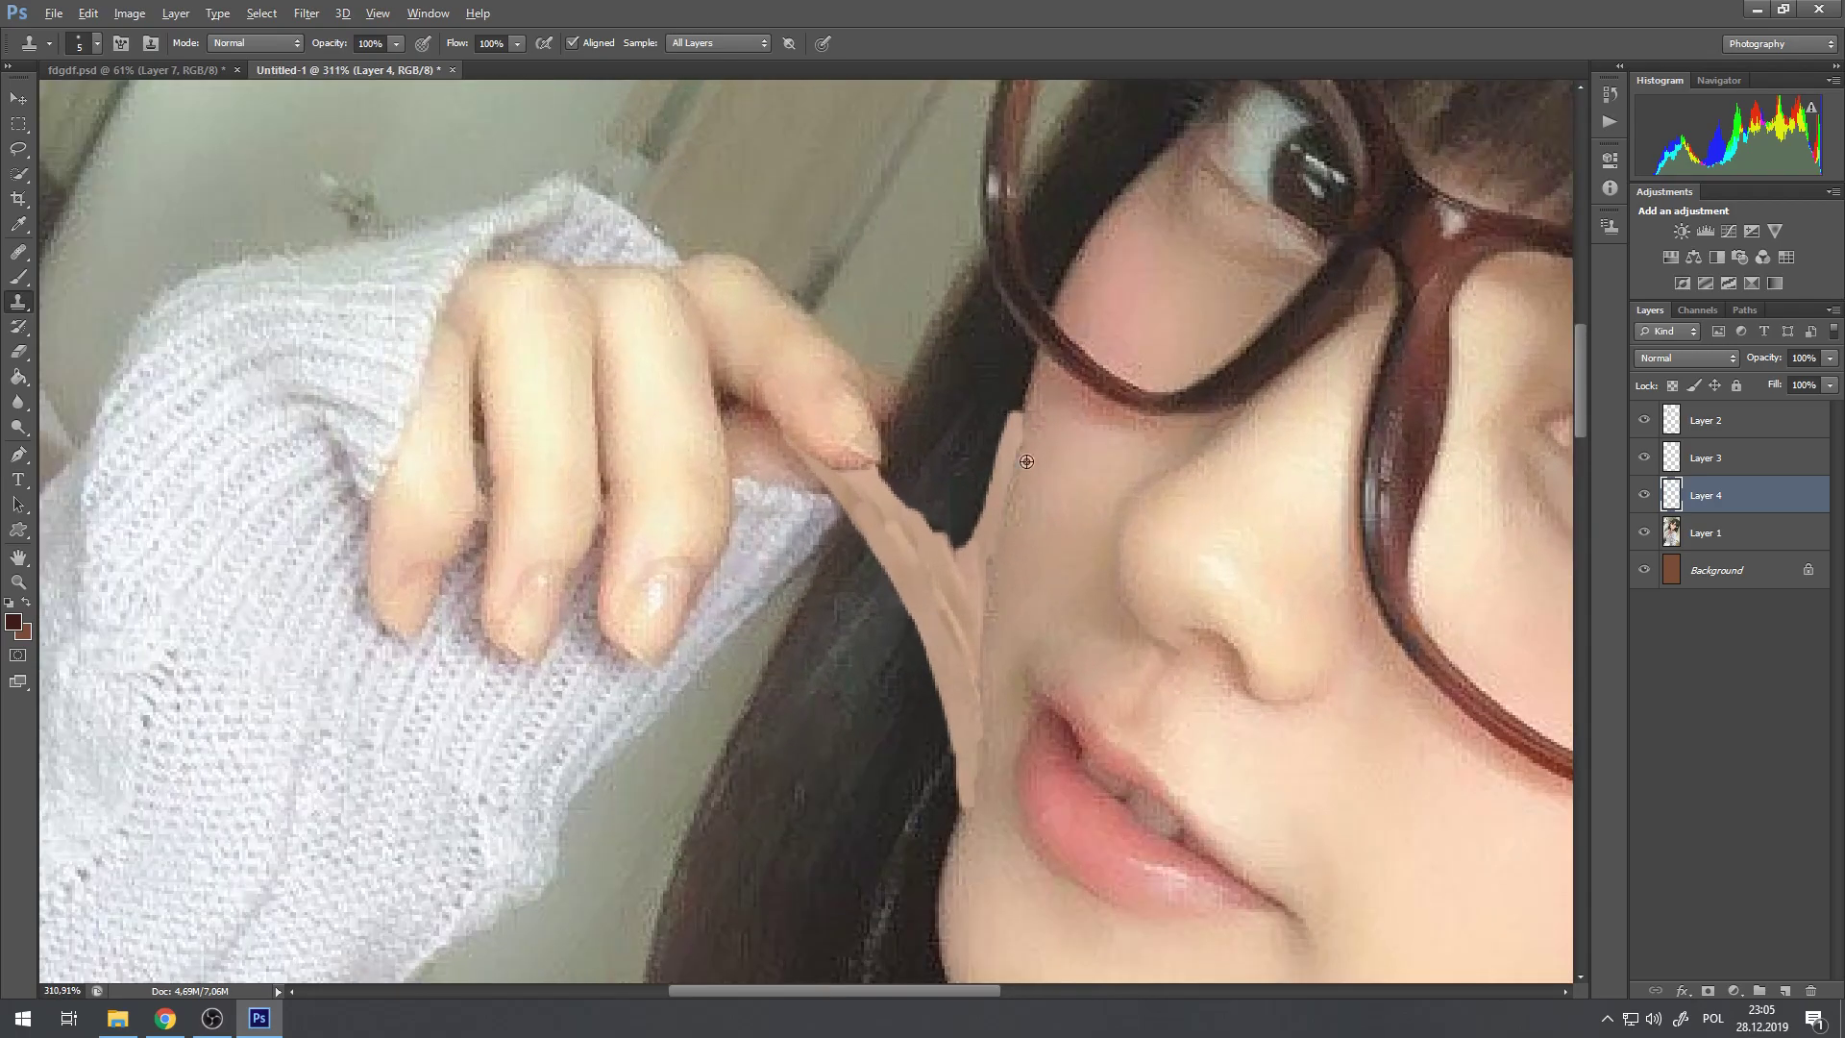
scroll(991, 286, "up", 2)
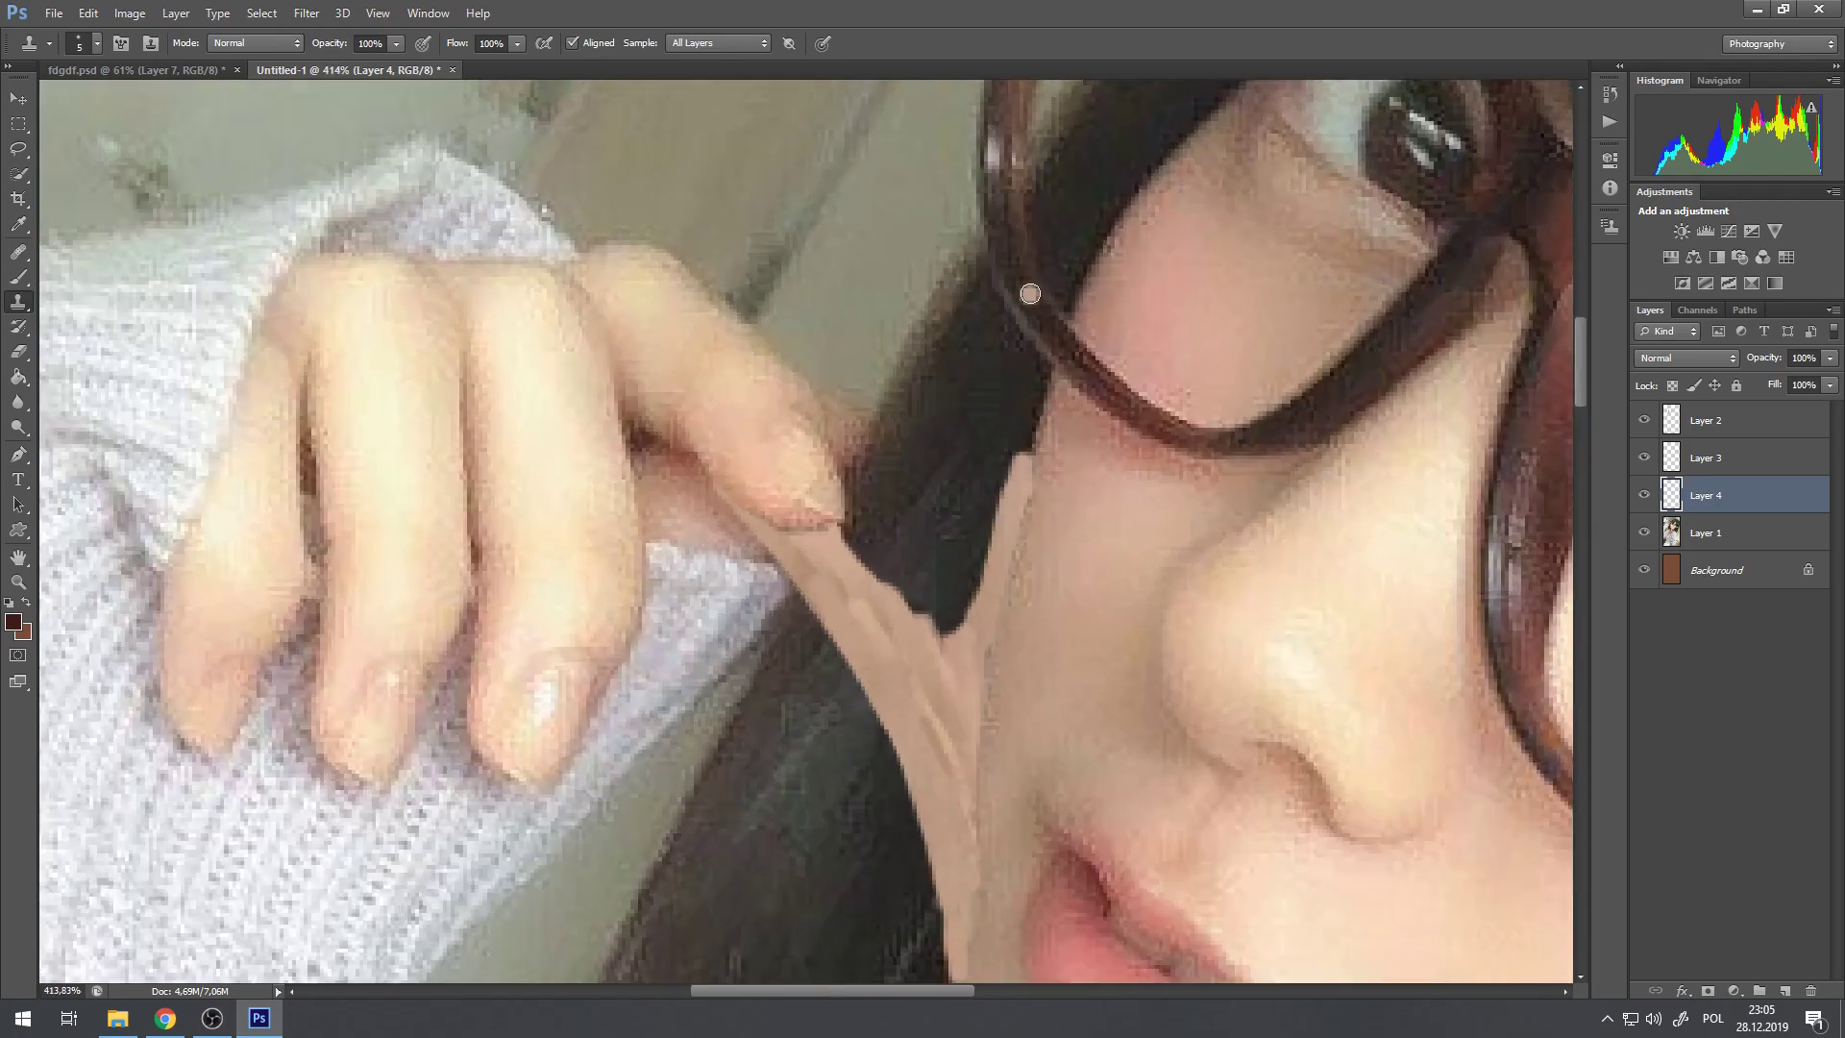
left_click(1652, 417)
left_click(1652, 418)
left_click(1643, 498)
left_click(1644, 499)
left_click(1644, 499)
left_click(1643, 498)
left_click(1644, 532)
left_click(1646, 499)
left_click(1646, 499)
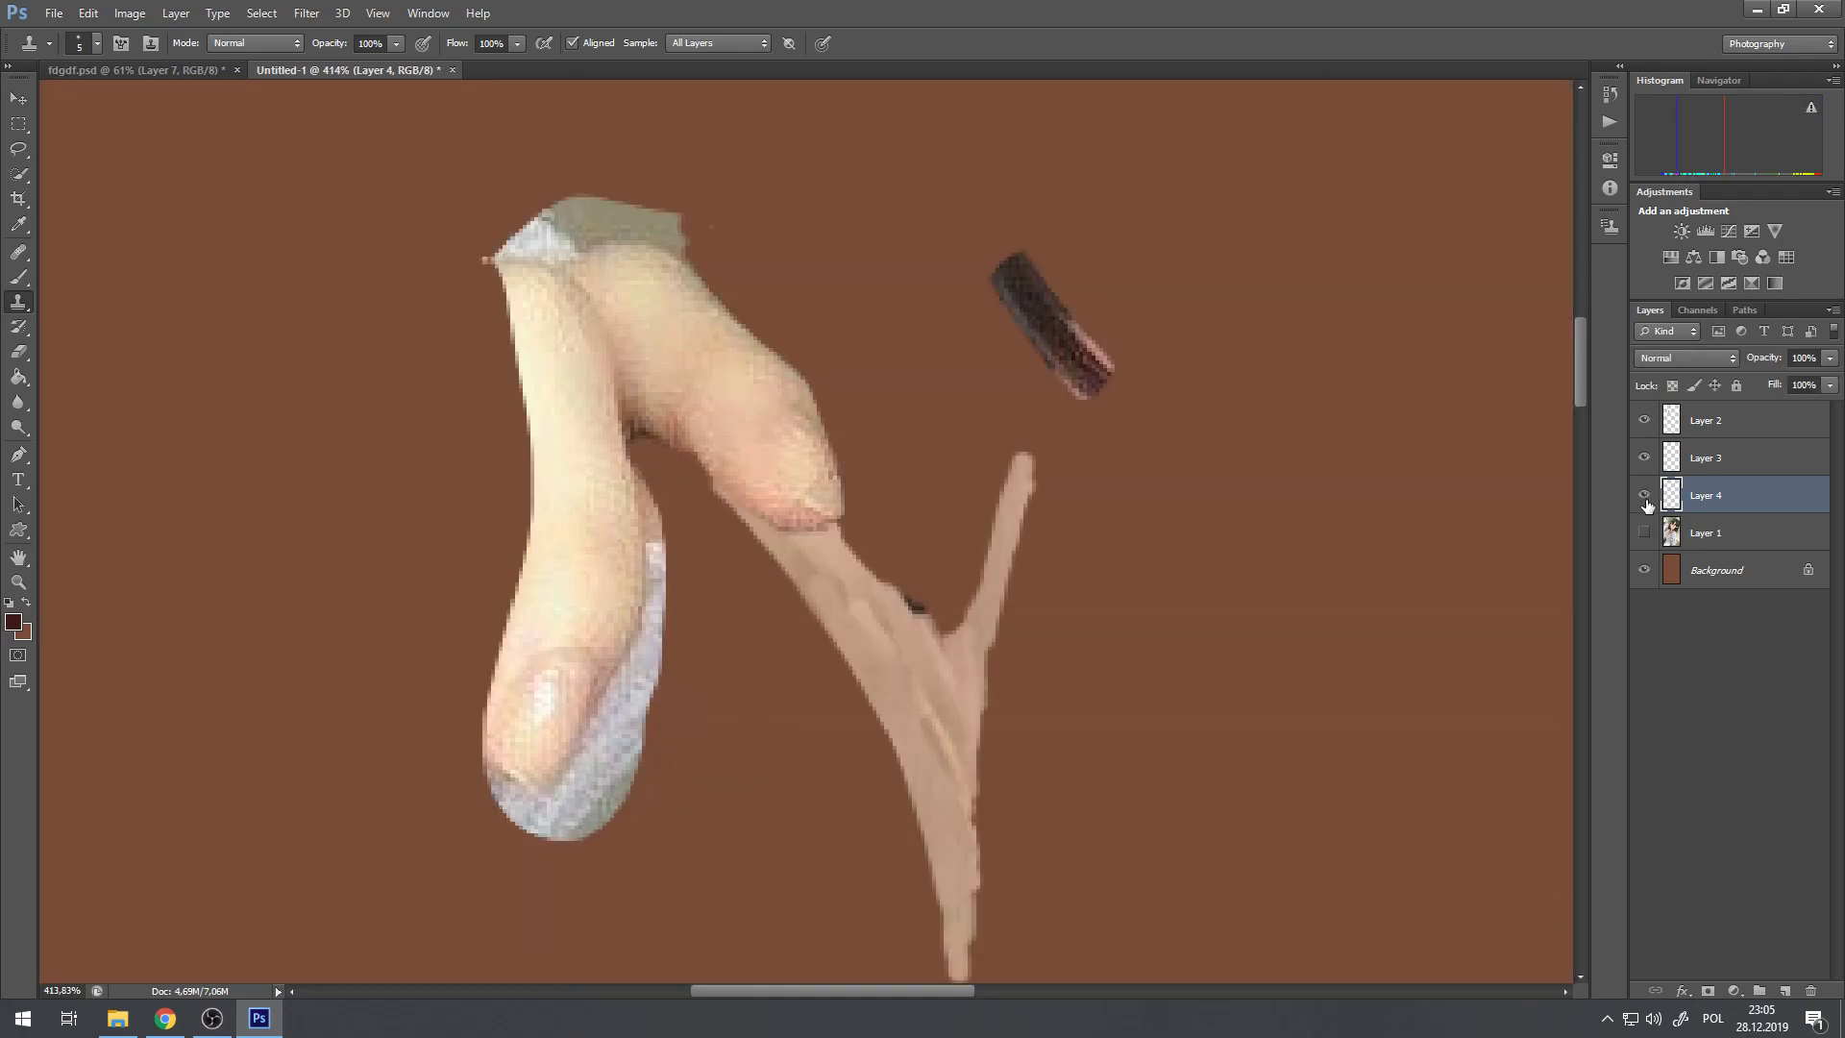
Step: Make Layer 1 visible again beneath the cloned skin and the finger and frame cutouts
left_click(1645, 531)
scroll(950, 552, "up", 1)
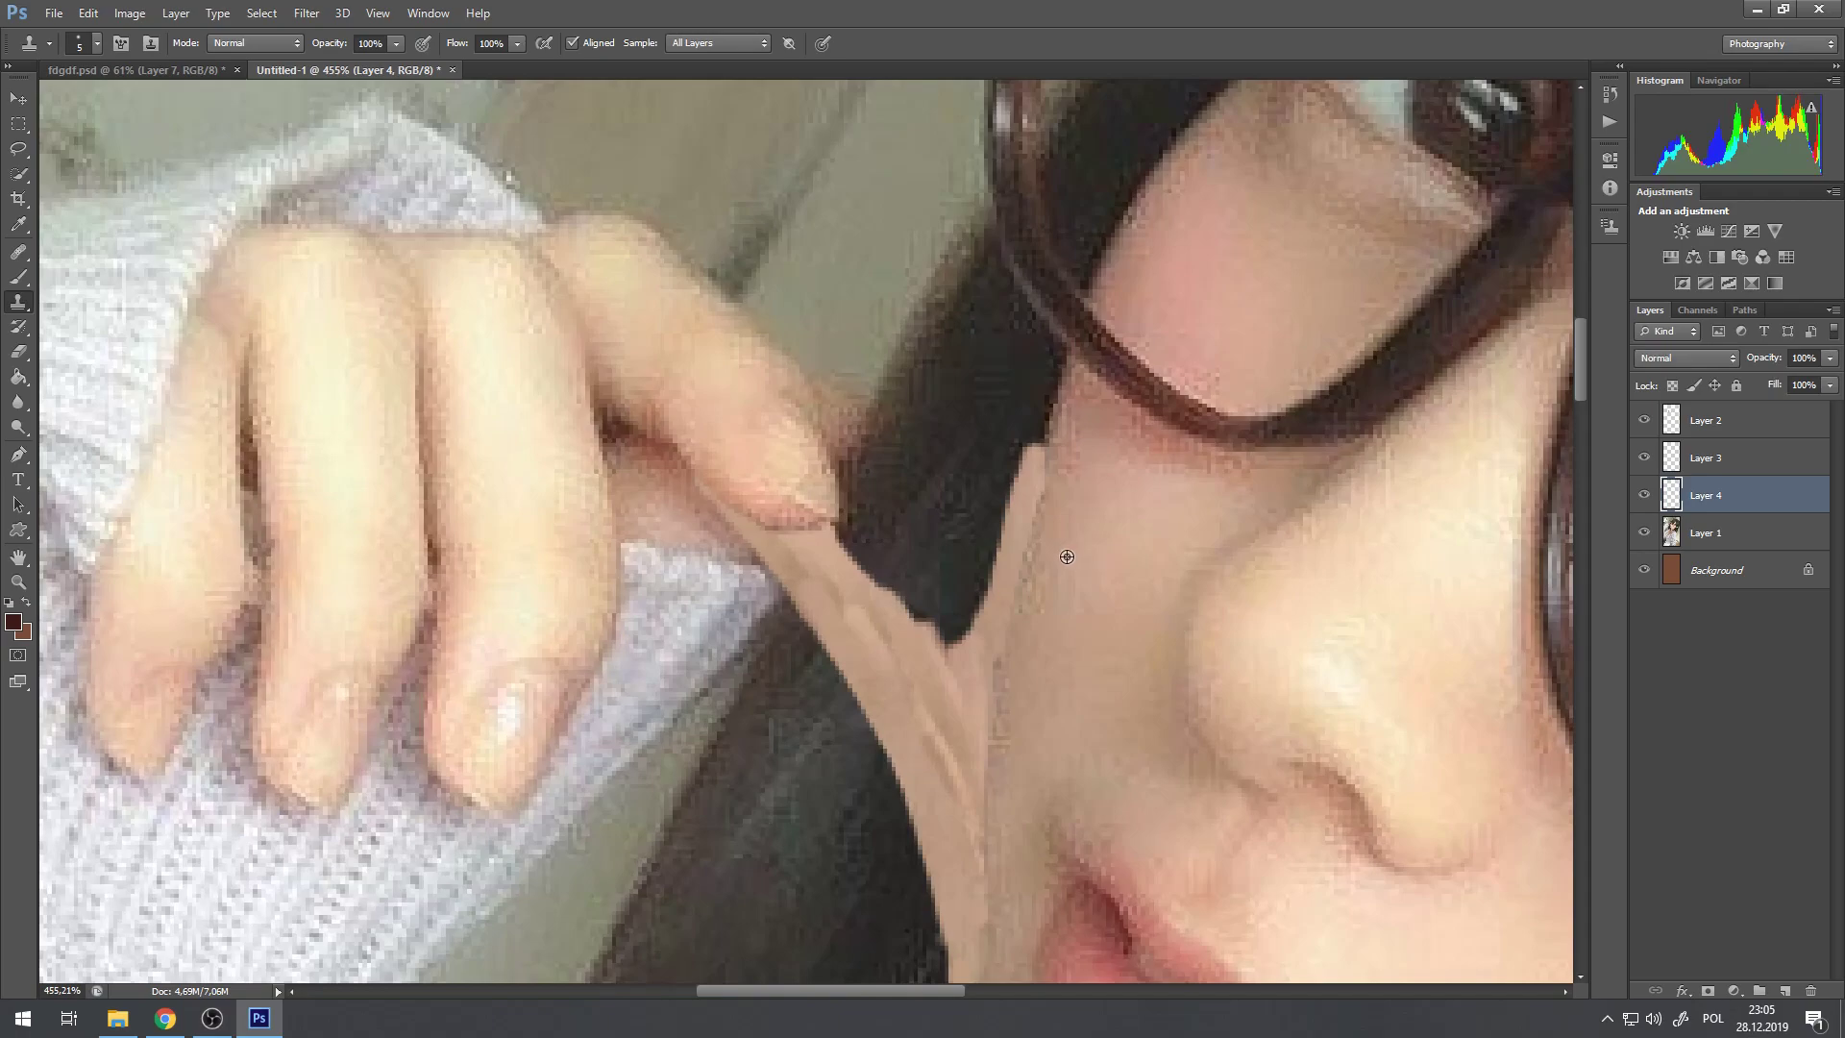
left_click_drag(815, 409, 911, 364)
left_click_drag(883, 369, 948, 341)
key("ctrl+z")
key("ctrl+alt+z")
key("ctrl+alt+z")
Step: Clone a thin skin strand from the index fingertip beneath the glasses frame to the cheek inside the lens, and thicken it
mouse_move(815, 416)
left_mouse_down()
mouse_move(1040, 303)
mouse_move(975, 334)
mouse_move(1044, 301)
mouse_move(1153, 181)
left_mouse_up()
key("ctrl+z")
key("ctrl+0")
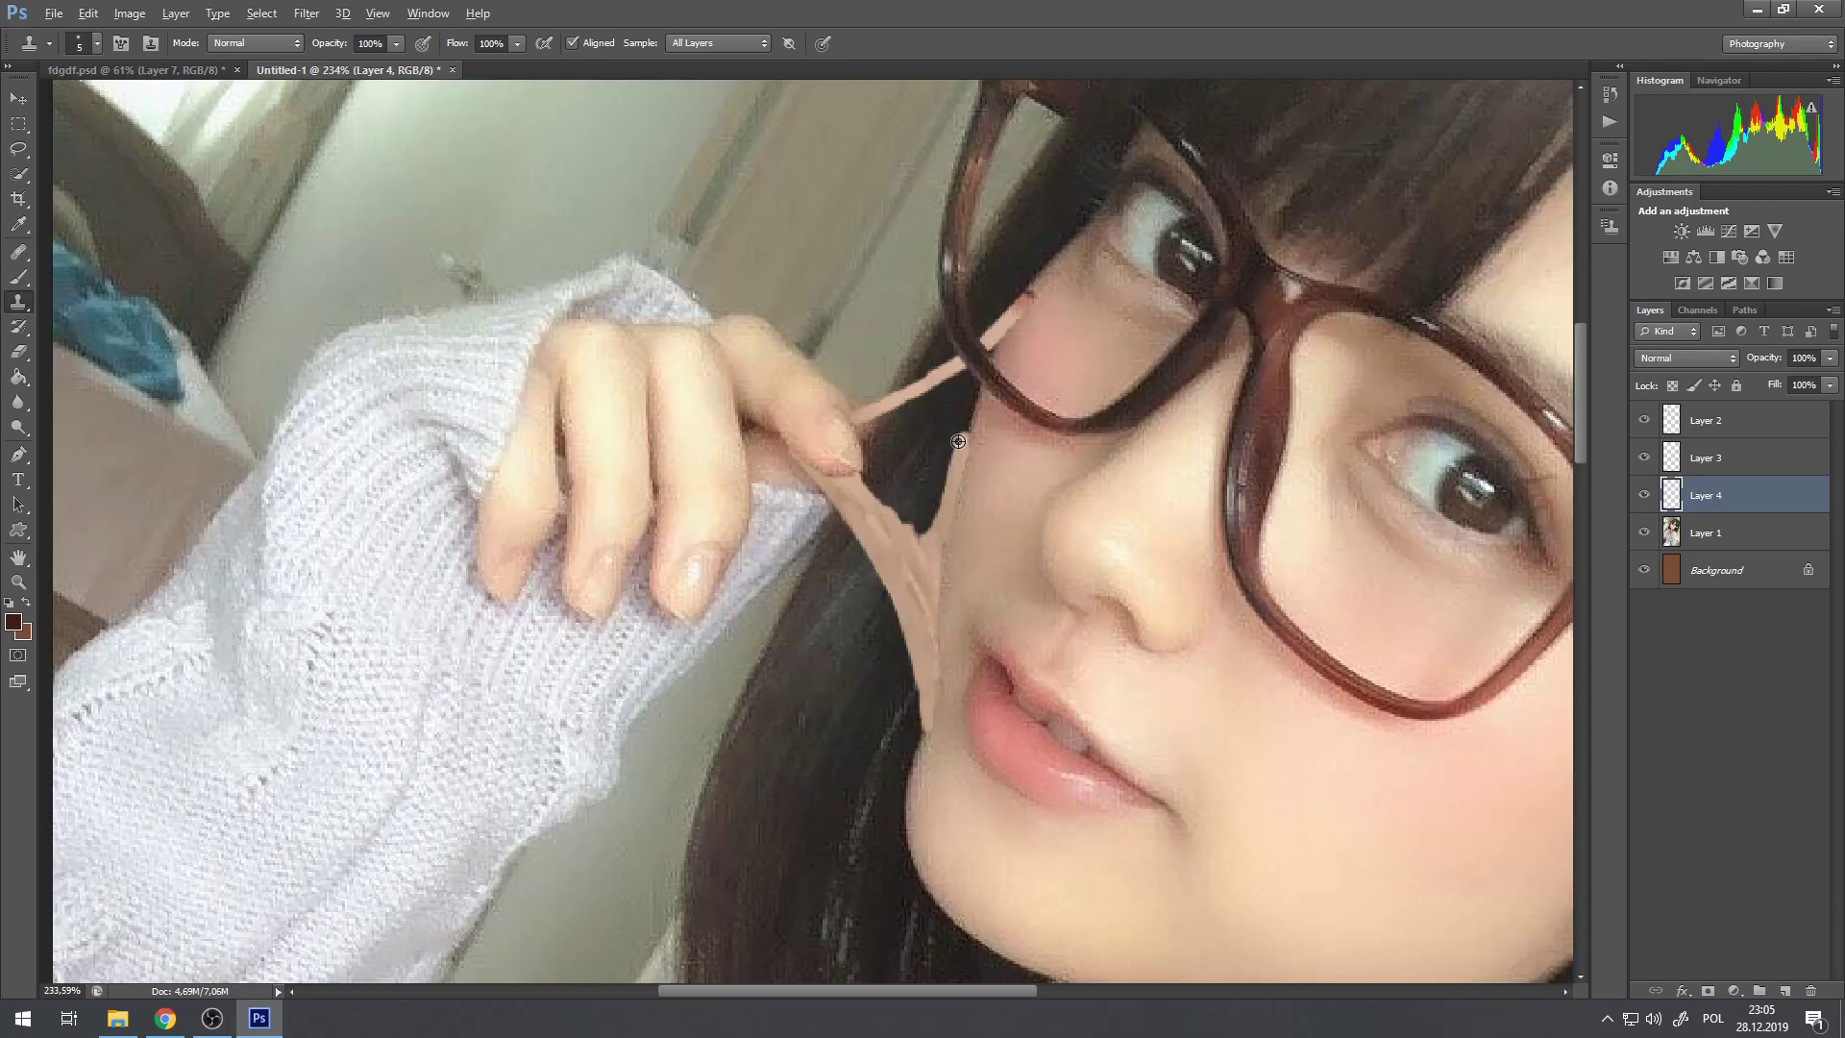
scroll(981, 419, "up", 3)
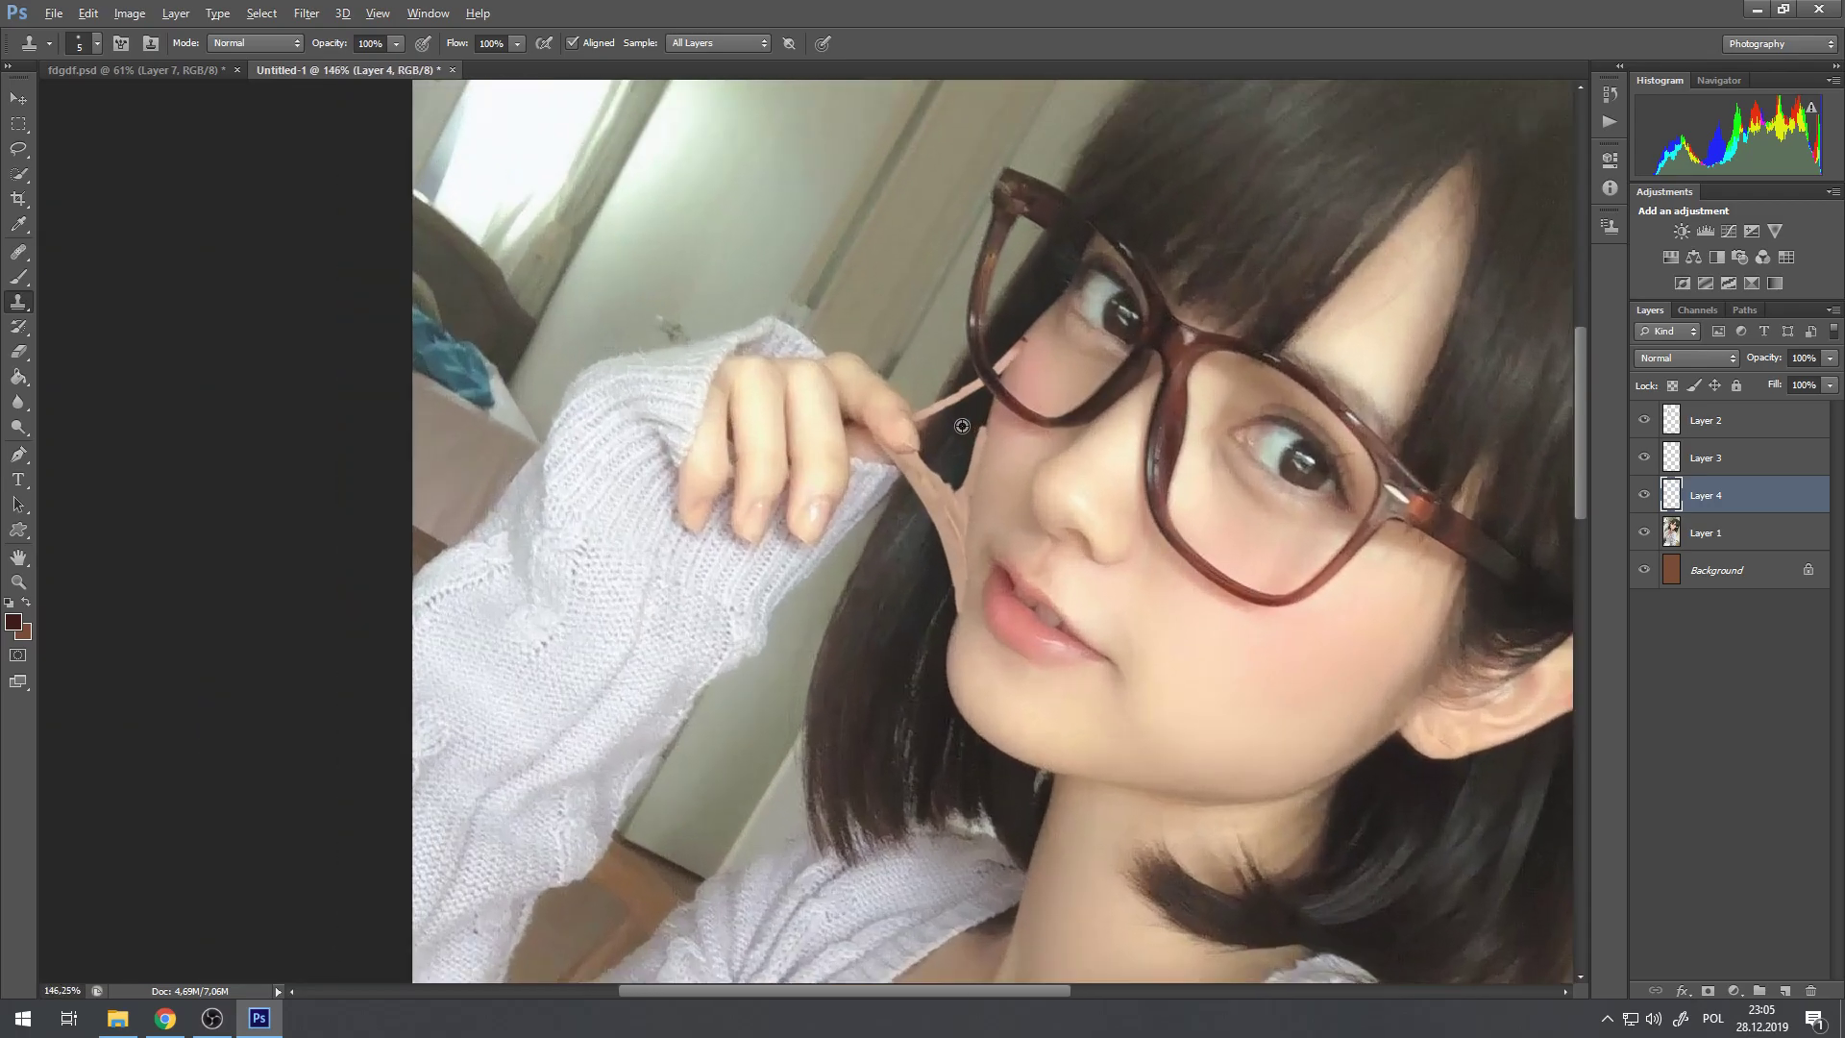
scroll(962, 421, "down", 5)
scroll(959, 421, "up", 8)
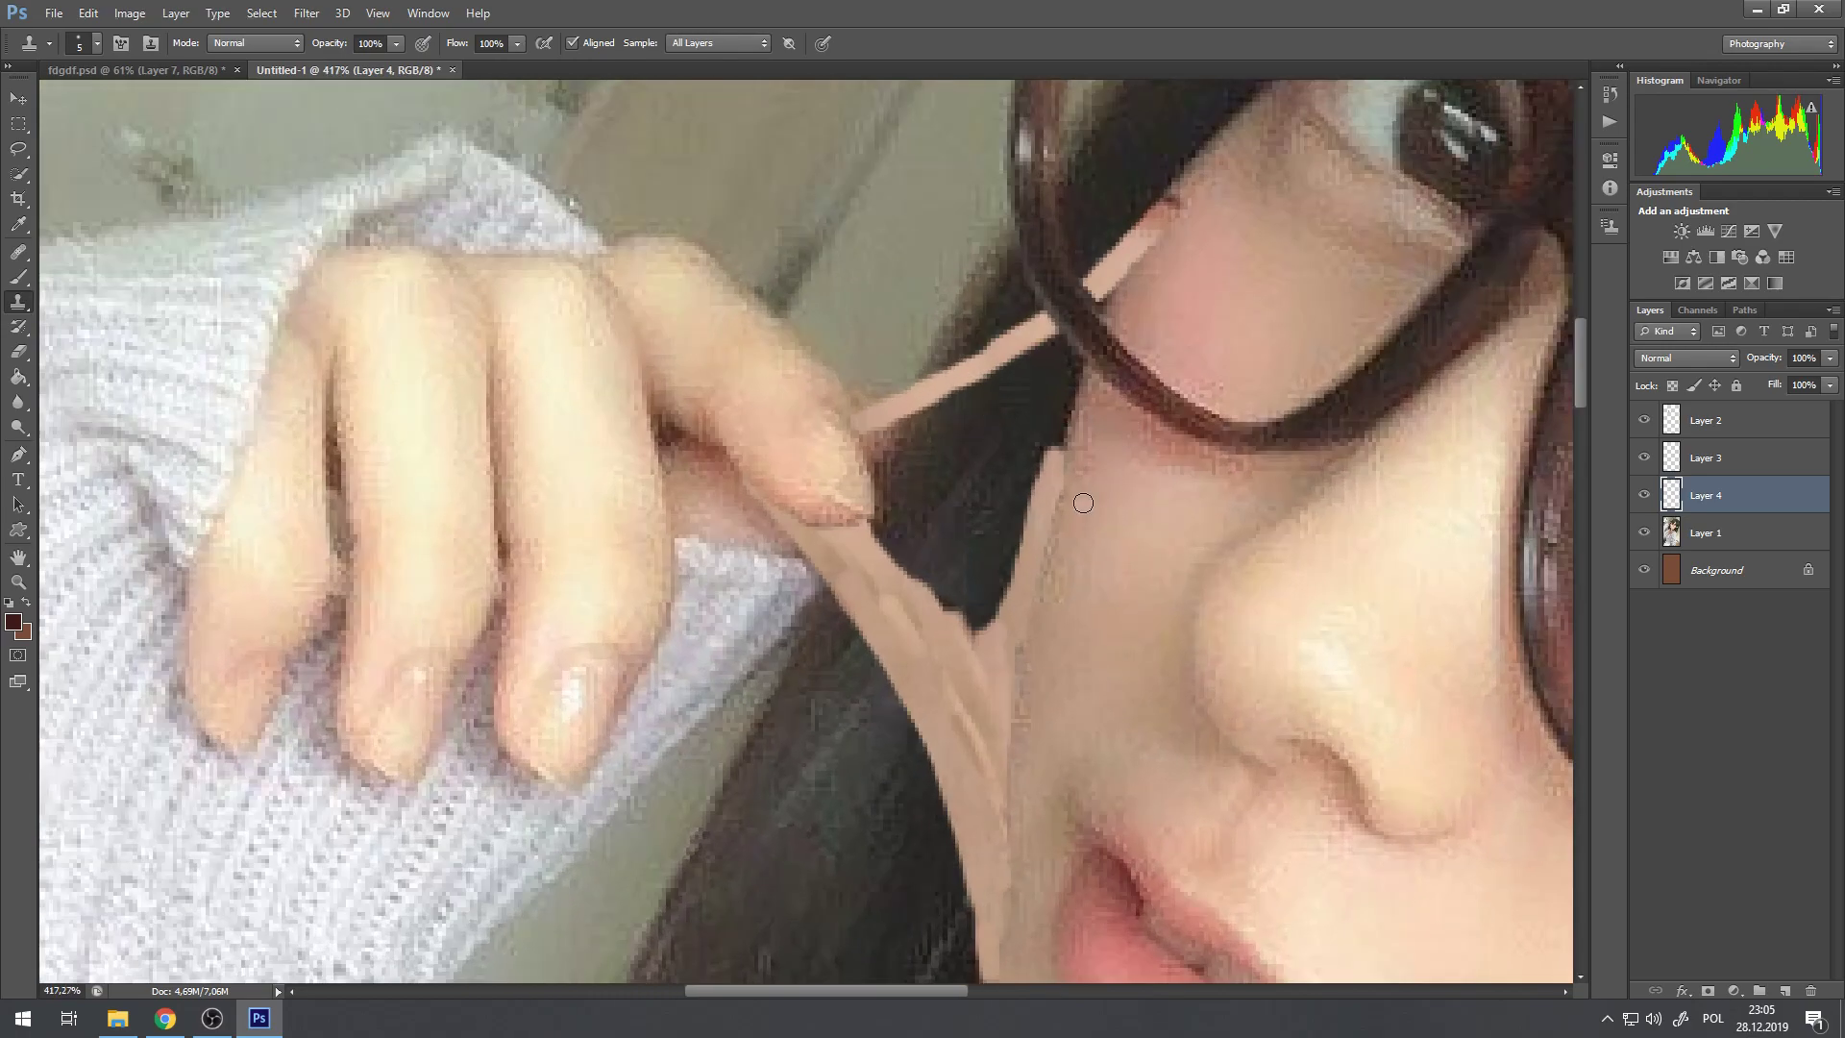
key("ctrl+z")
mouse_move(847, 410)
left_mouse_down()
mouse_move(1012, 357)
mouse_move(946, 386)
mouse_move(931, 372)
mouse_move(1158, 216)
left_mouse_up()
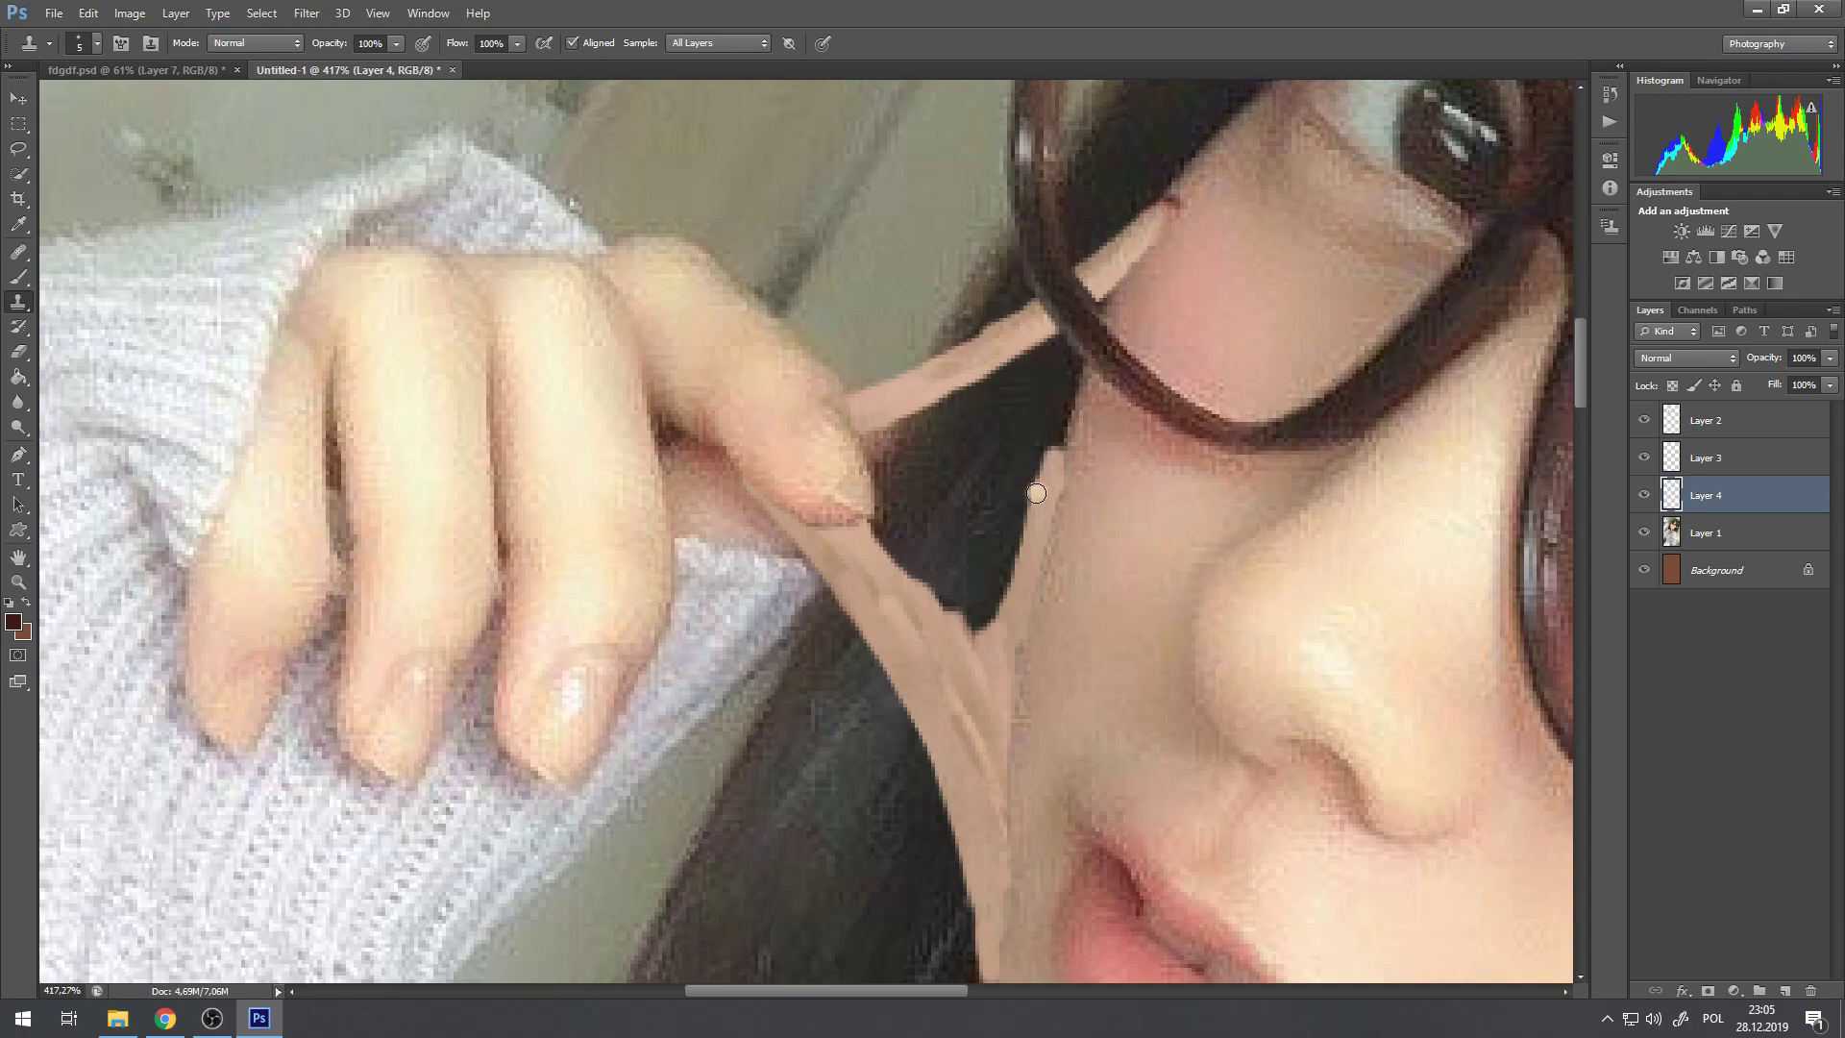
left_click_drag(1163, 213, 1180, 192)
Step: Clone skin over the dark hair between the two strands, working from the fingertip toward the cheek
mouse_move(867, 430)
left_mouse_down()
mouse_move(873, 534)
mouse_move(887, 434)
mouse_move(896, 605)
mouse_move(909, 415)
mouse_move(913, 572)
mouse_move(927, 404)
mouse_move(971, 533)
left_mouse_up()
mouse_move(933, 415)
left_mouse_down()
mouse_move(932, 536)
mouse_move(951, 450)
mouse_move(955, 489)
left_mouse_up()
mouse_move(945, 578)
left_mouse_down()
mouse_move(975, 634)
mouse_move(1000, 485)
mouse_move(993, 624)
left_mouse_up()
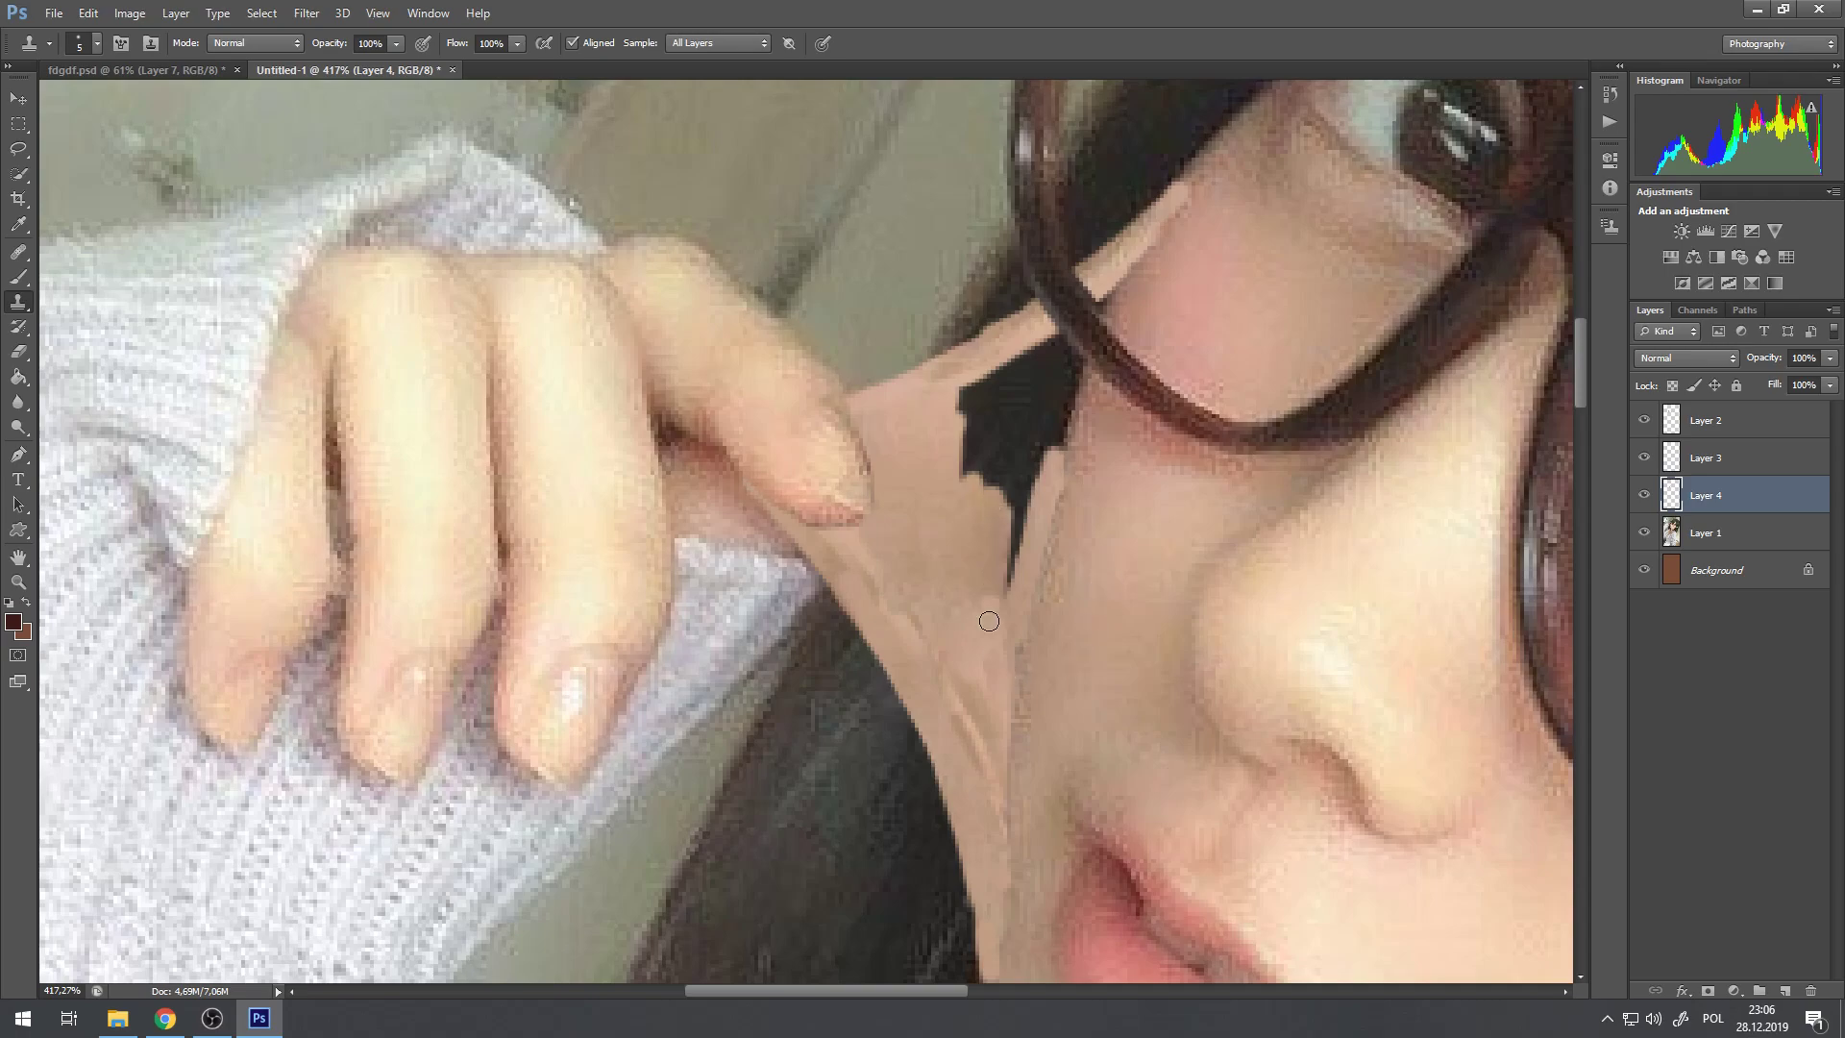
left_click(989, 786, "alt")
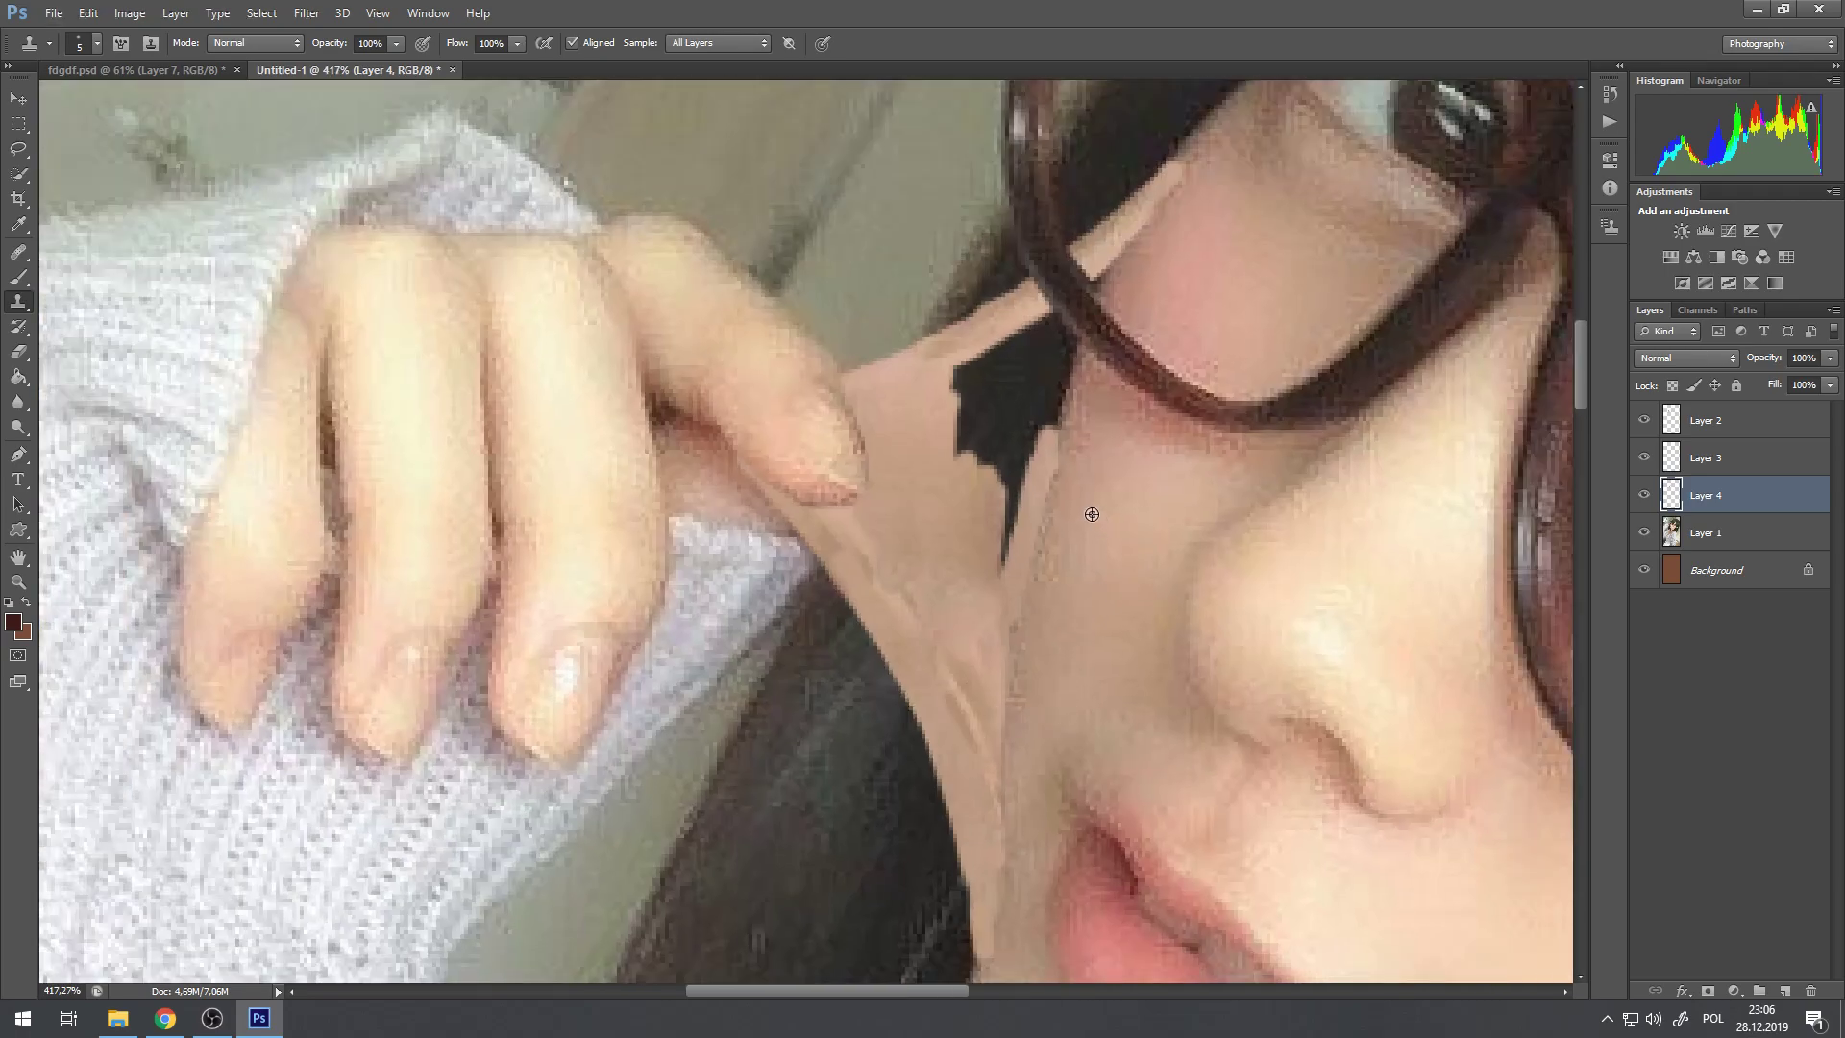
left_click_drag(964, 367, 1004, 572)
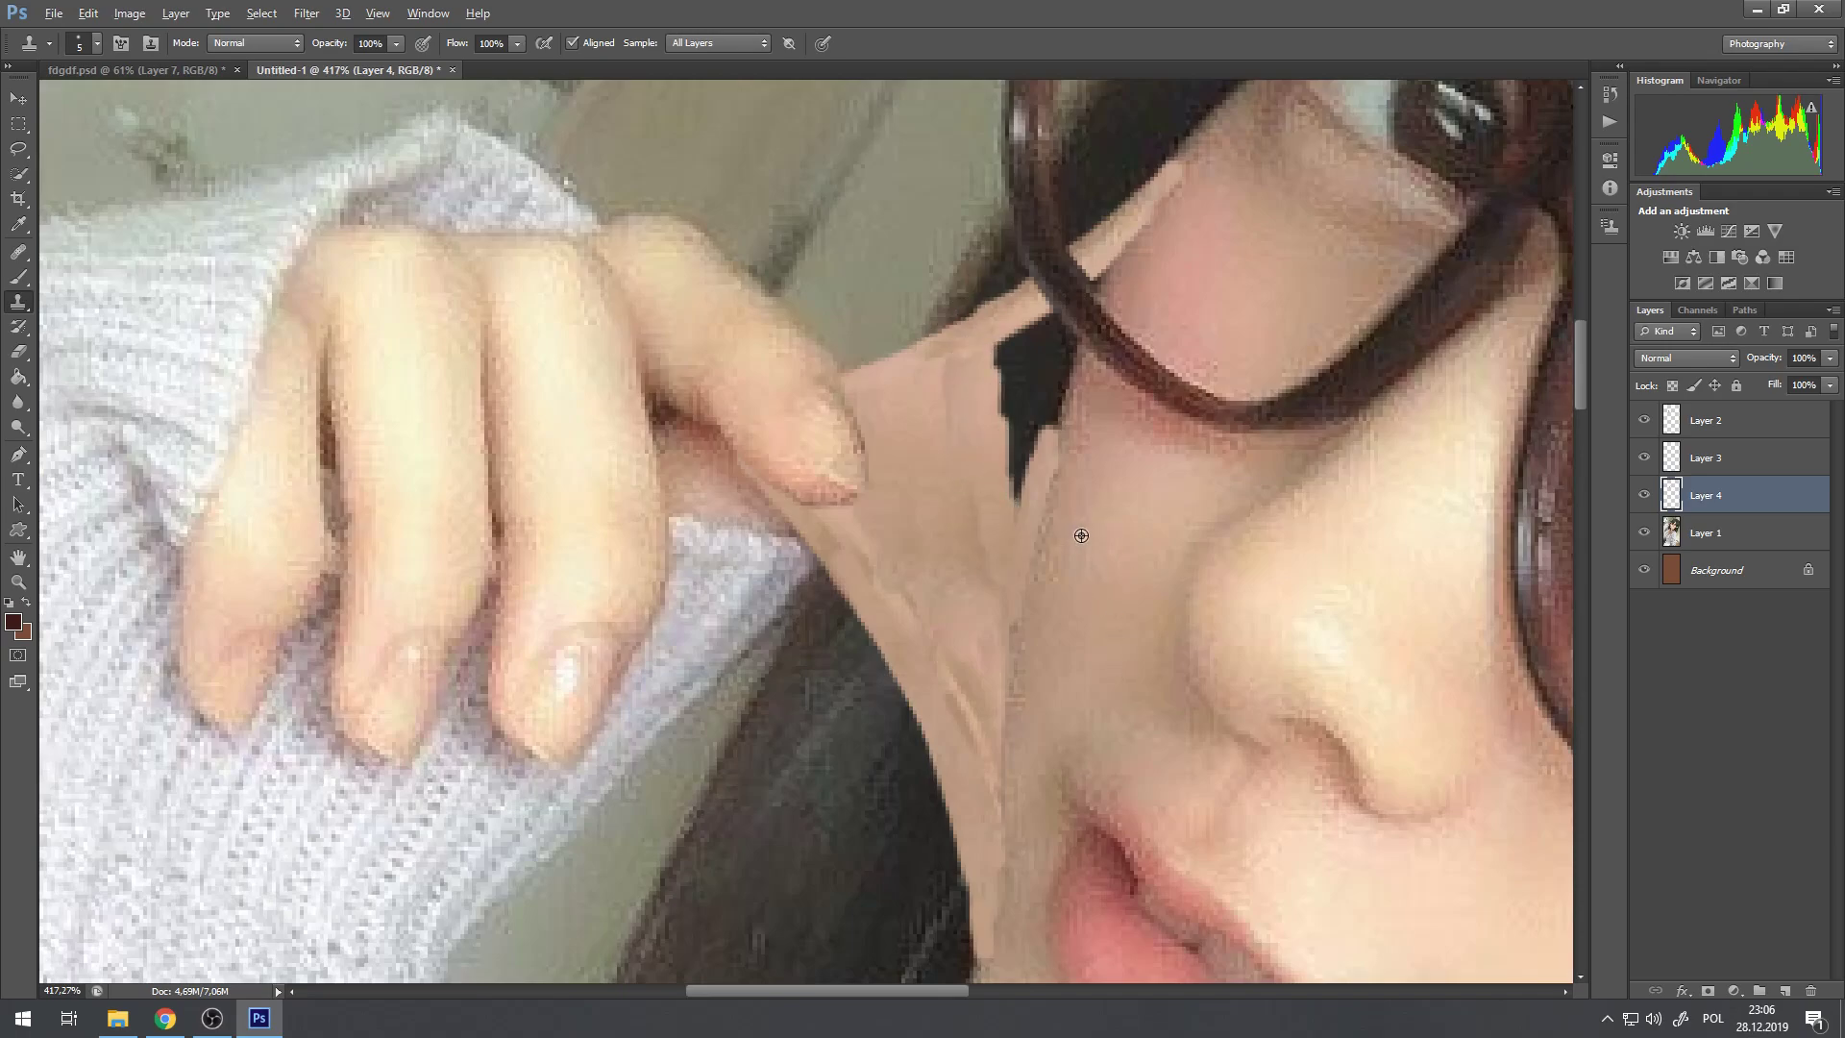
Step: Fill the rest of the hair gap up to the glasses frame and cheek with cloned skin, undo the last strokes, and resample the cheek
left_click_drag(1009, 370, 1001, 439)
mouse_move(997, 362)
left_mouse_down()
mouse_move(1033, 317)
mouse_move(1020, 454)
left_mouse_up()
mouse_move(1043, 329)
left_mouse_down()
mouse_move(1040, 434)
mouse_move(1053, 332)
mouse_move(1051, 423)
mouse_move(1072, 326)
mouse_move(1021, 620)
mouse_move(1058, 548)
mouse_move(1033, 519)
left_mouse_up()
mouse_move(1099, 289)
left_mouse_down()
mouse_move(1114, 251)
mouse_move(1044, 526)
left_mouse_up()
left_click_drag(1036, 541, 999, 732)
key("ctrl+alt+z")
key("ctrl+alt+z")
left_click(1113, 490, "alt")
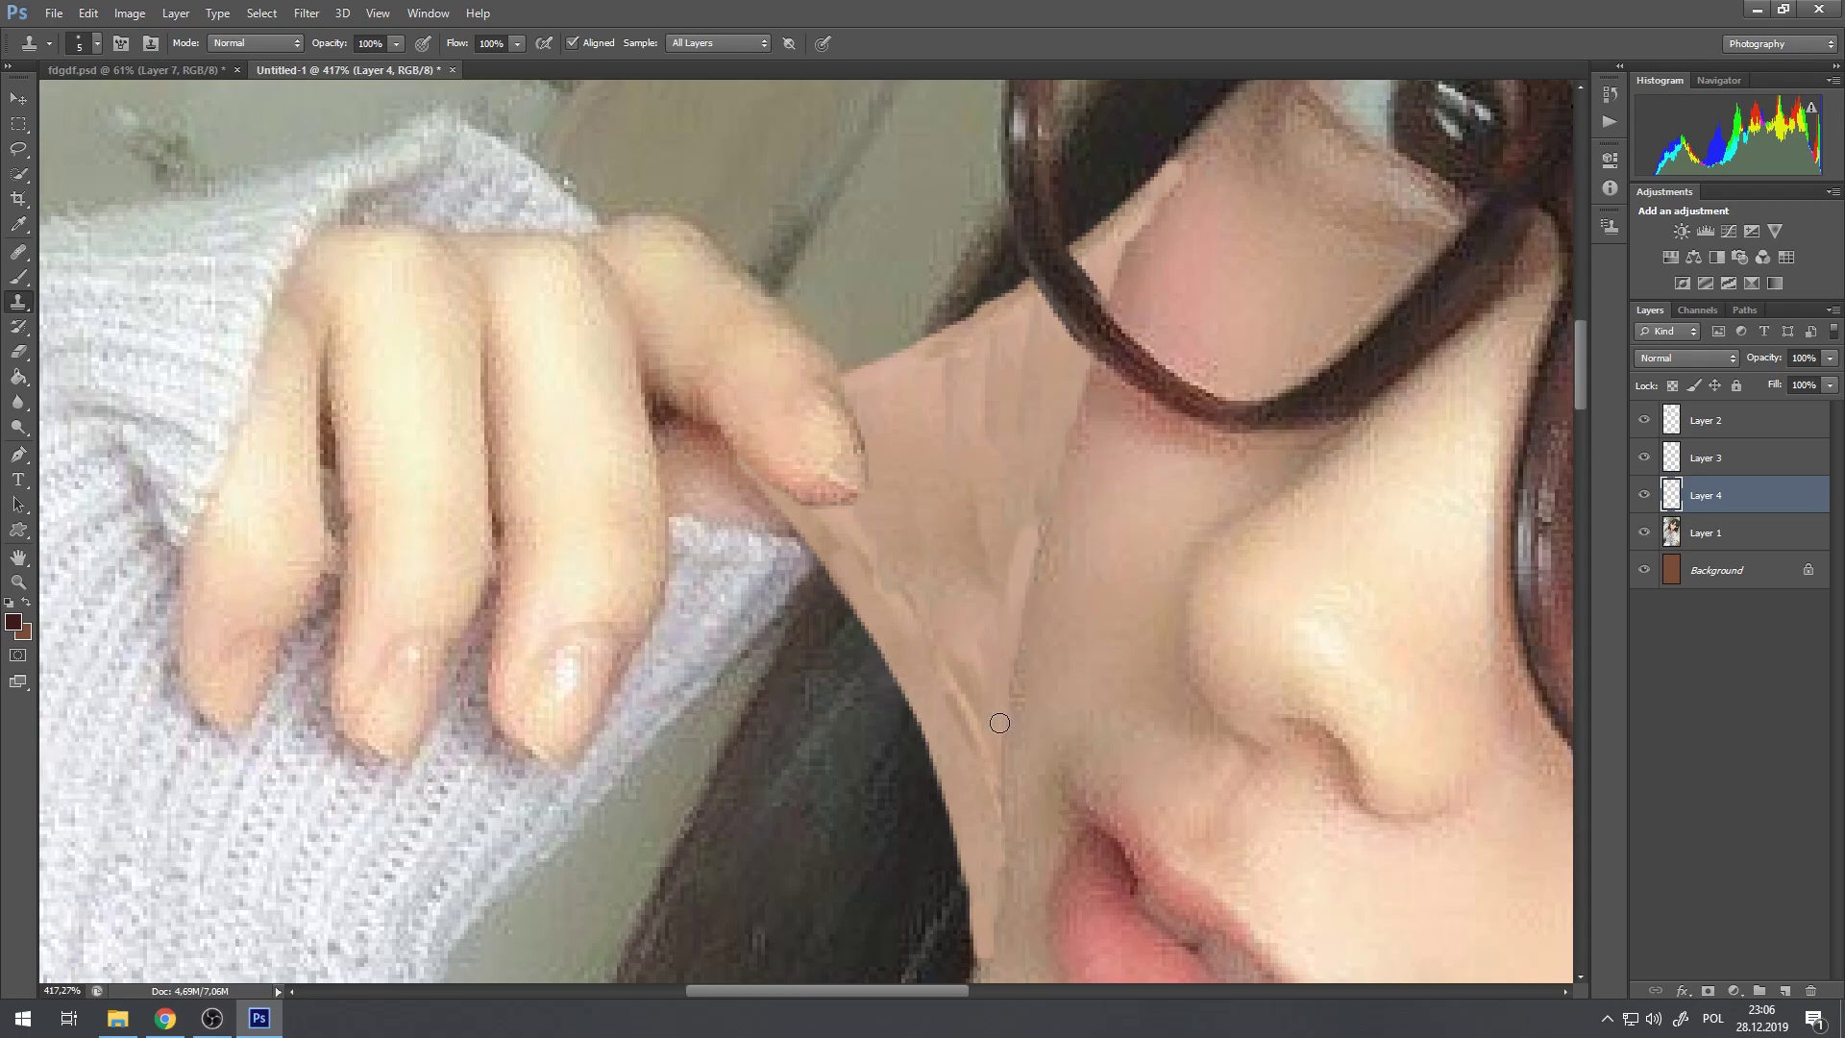
Step: Blend the seam between the cloned skin and the real cheek, down toward the mouth corner, using the Healing Brush
scroll(1067, 471, "down", 8)
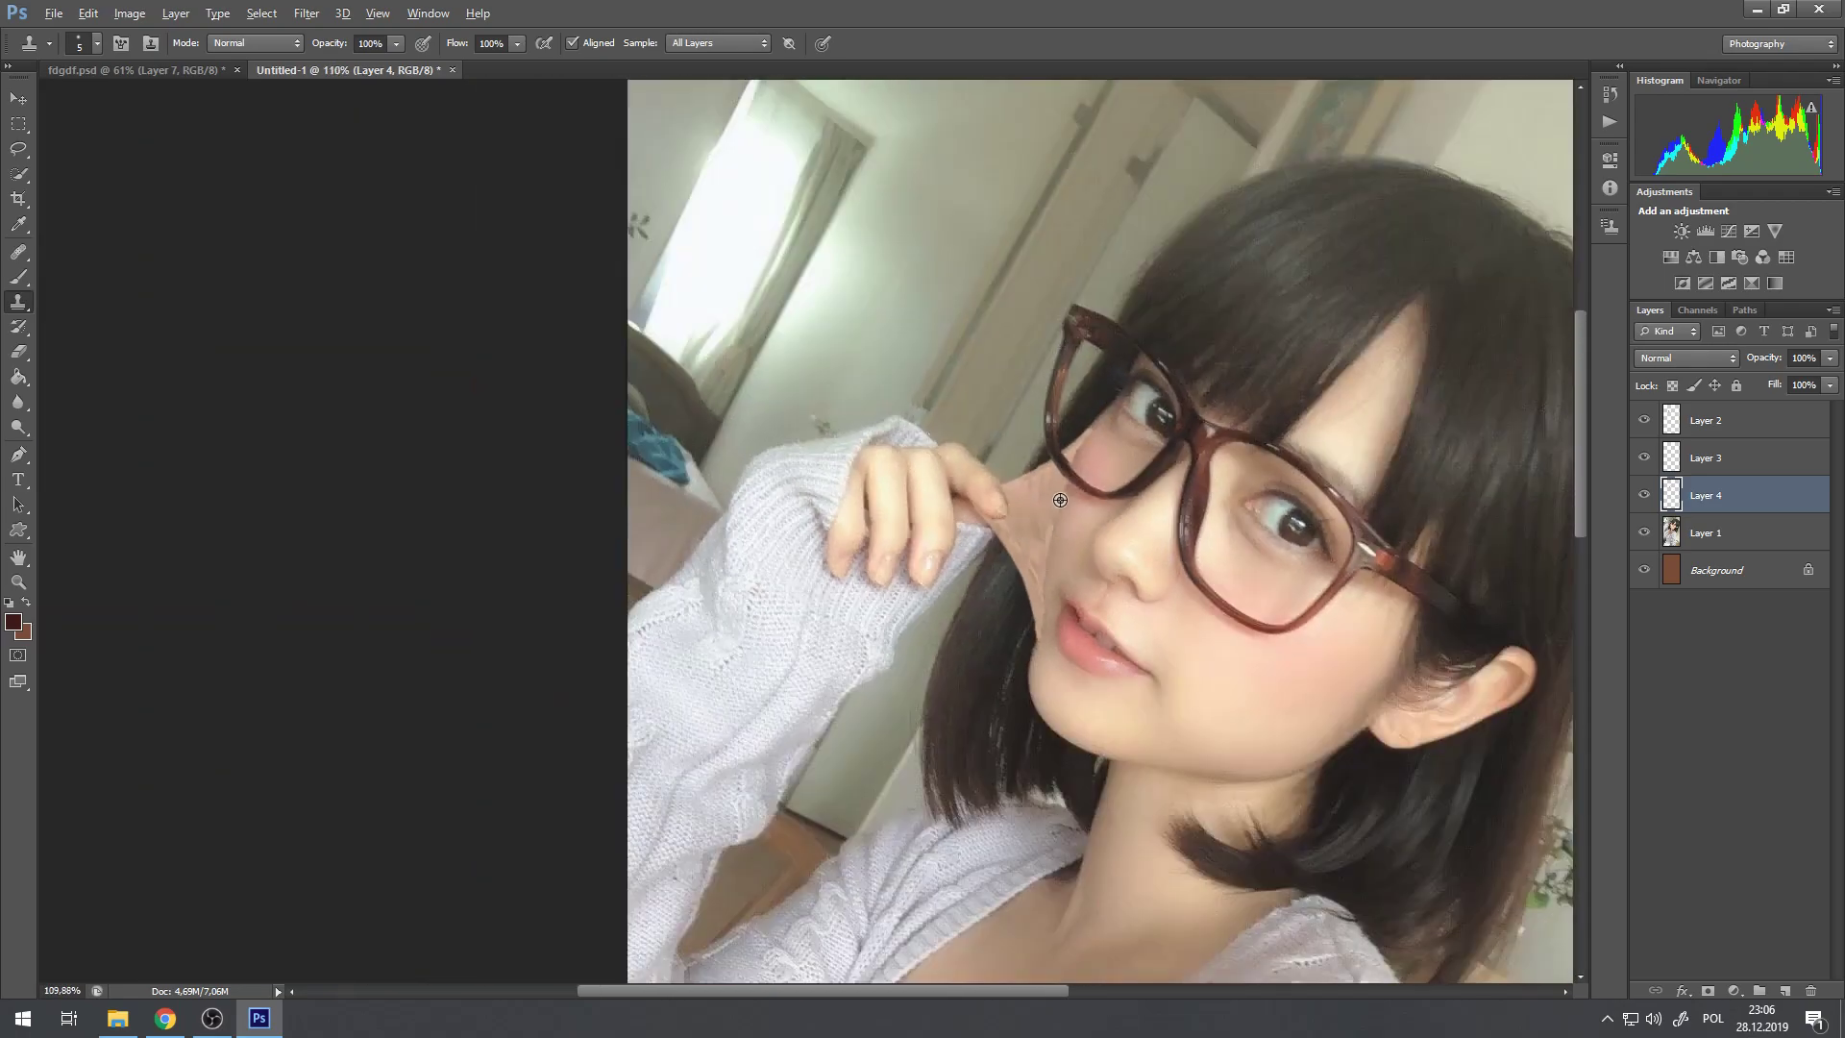
scroll(1067, 471, "down", 2)
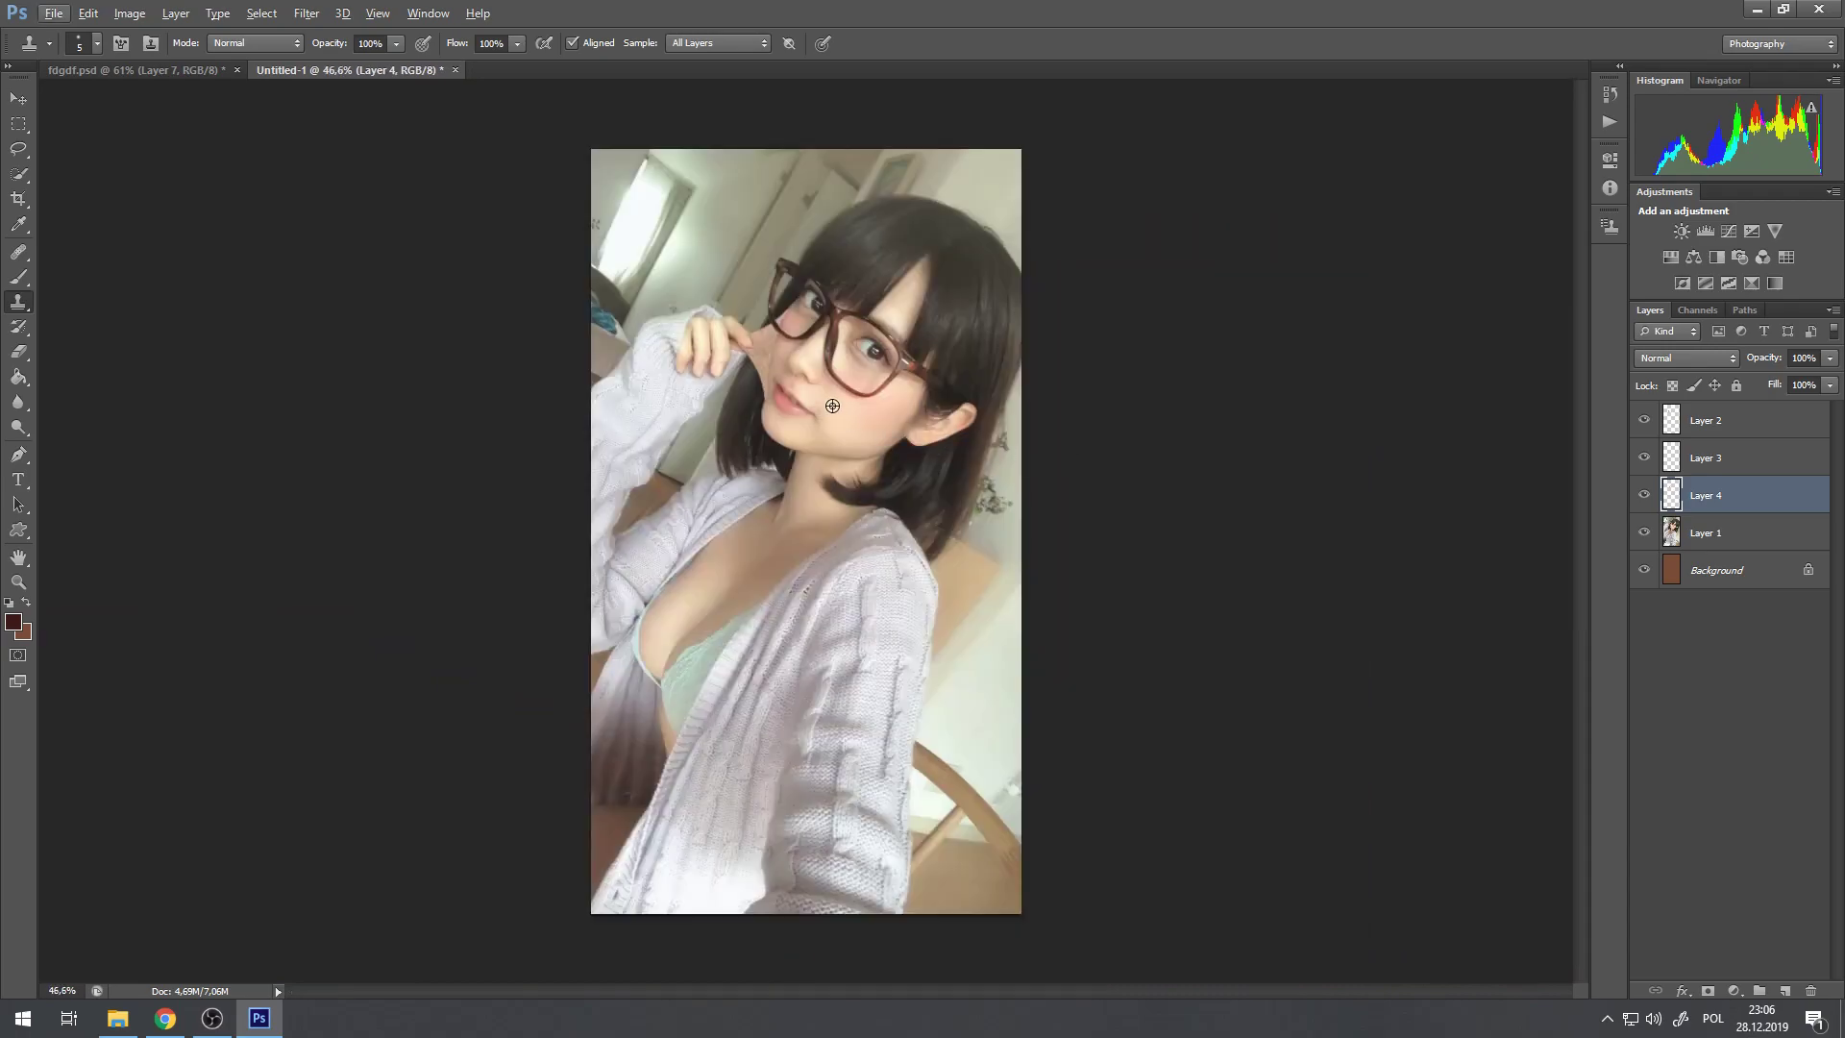
scroll(737, 310, "up", 5)
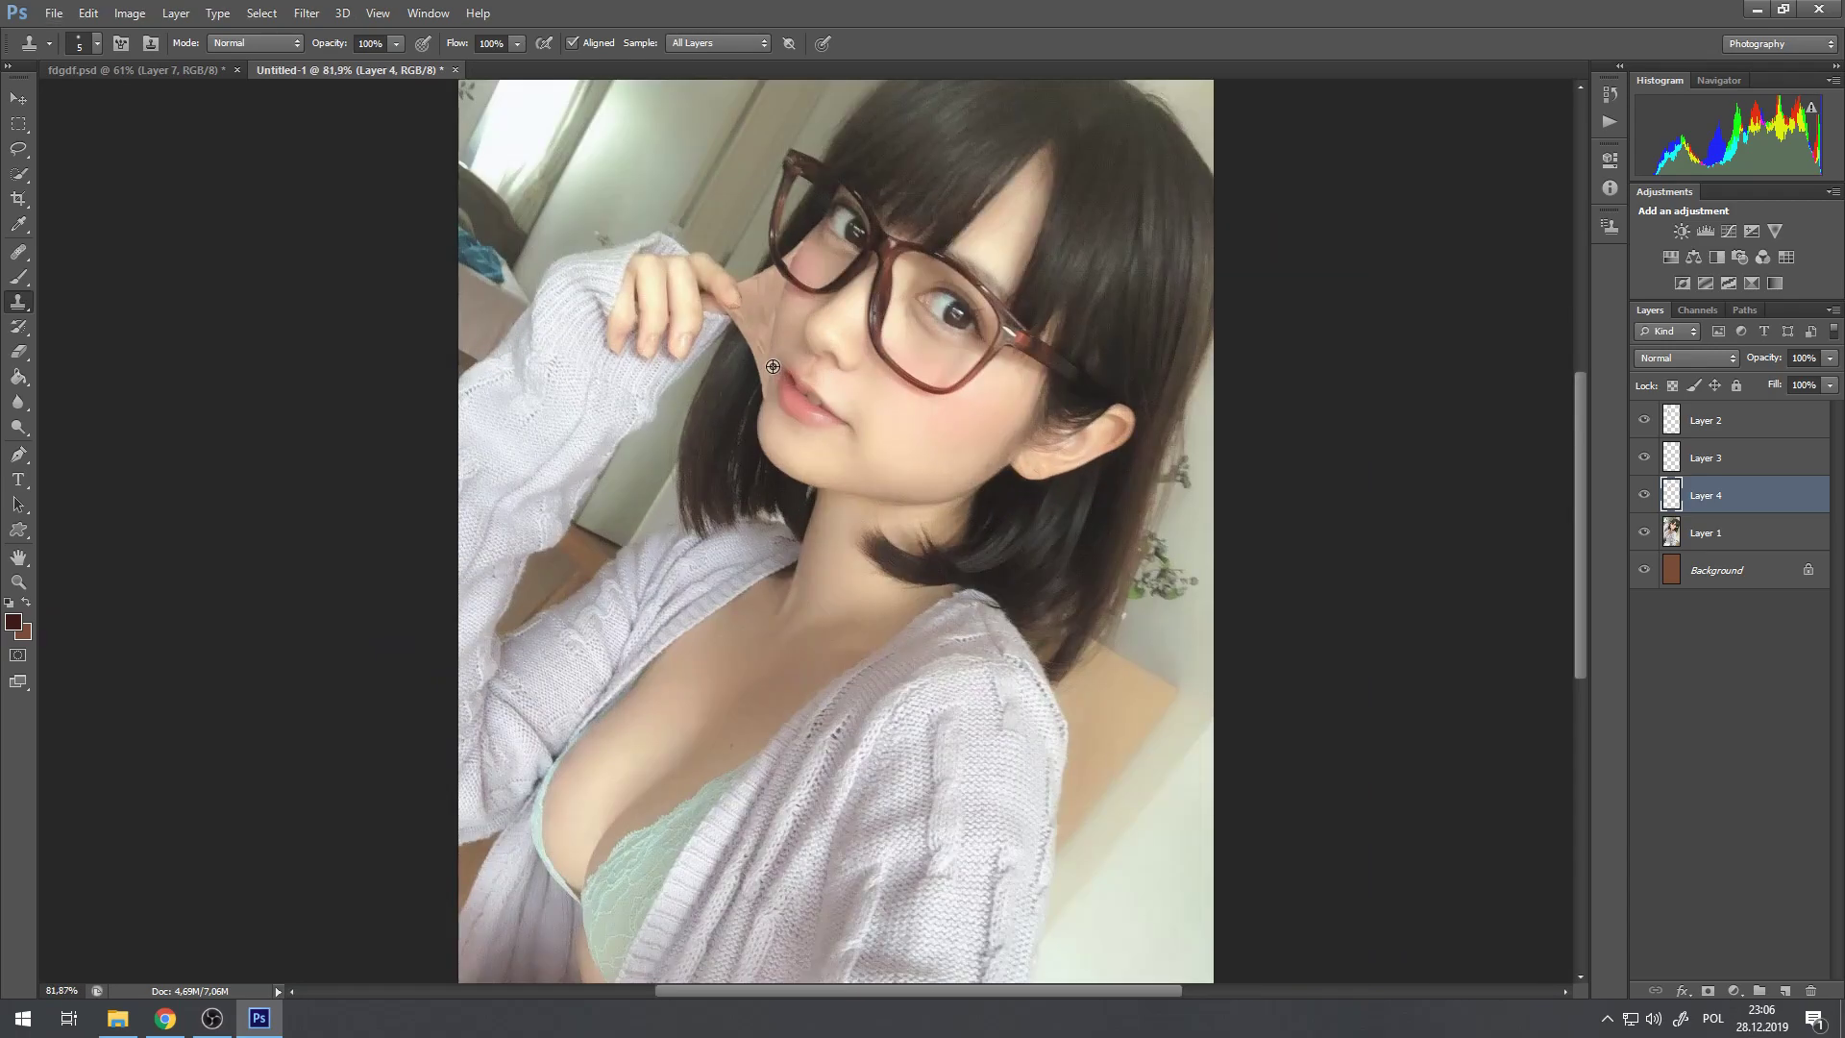
scroll(744, 260, "up", 6)
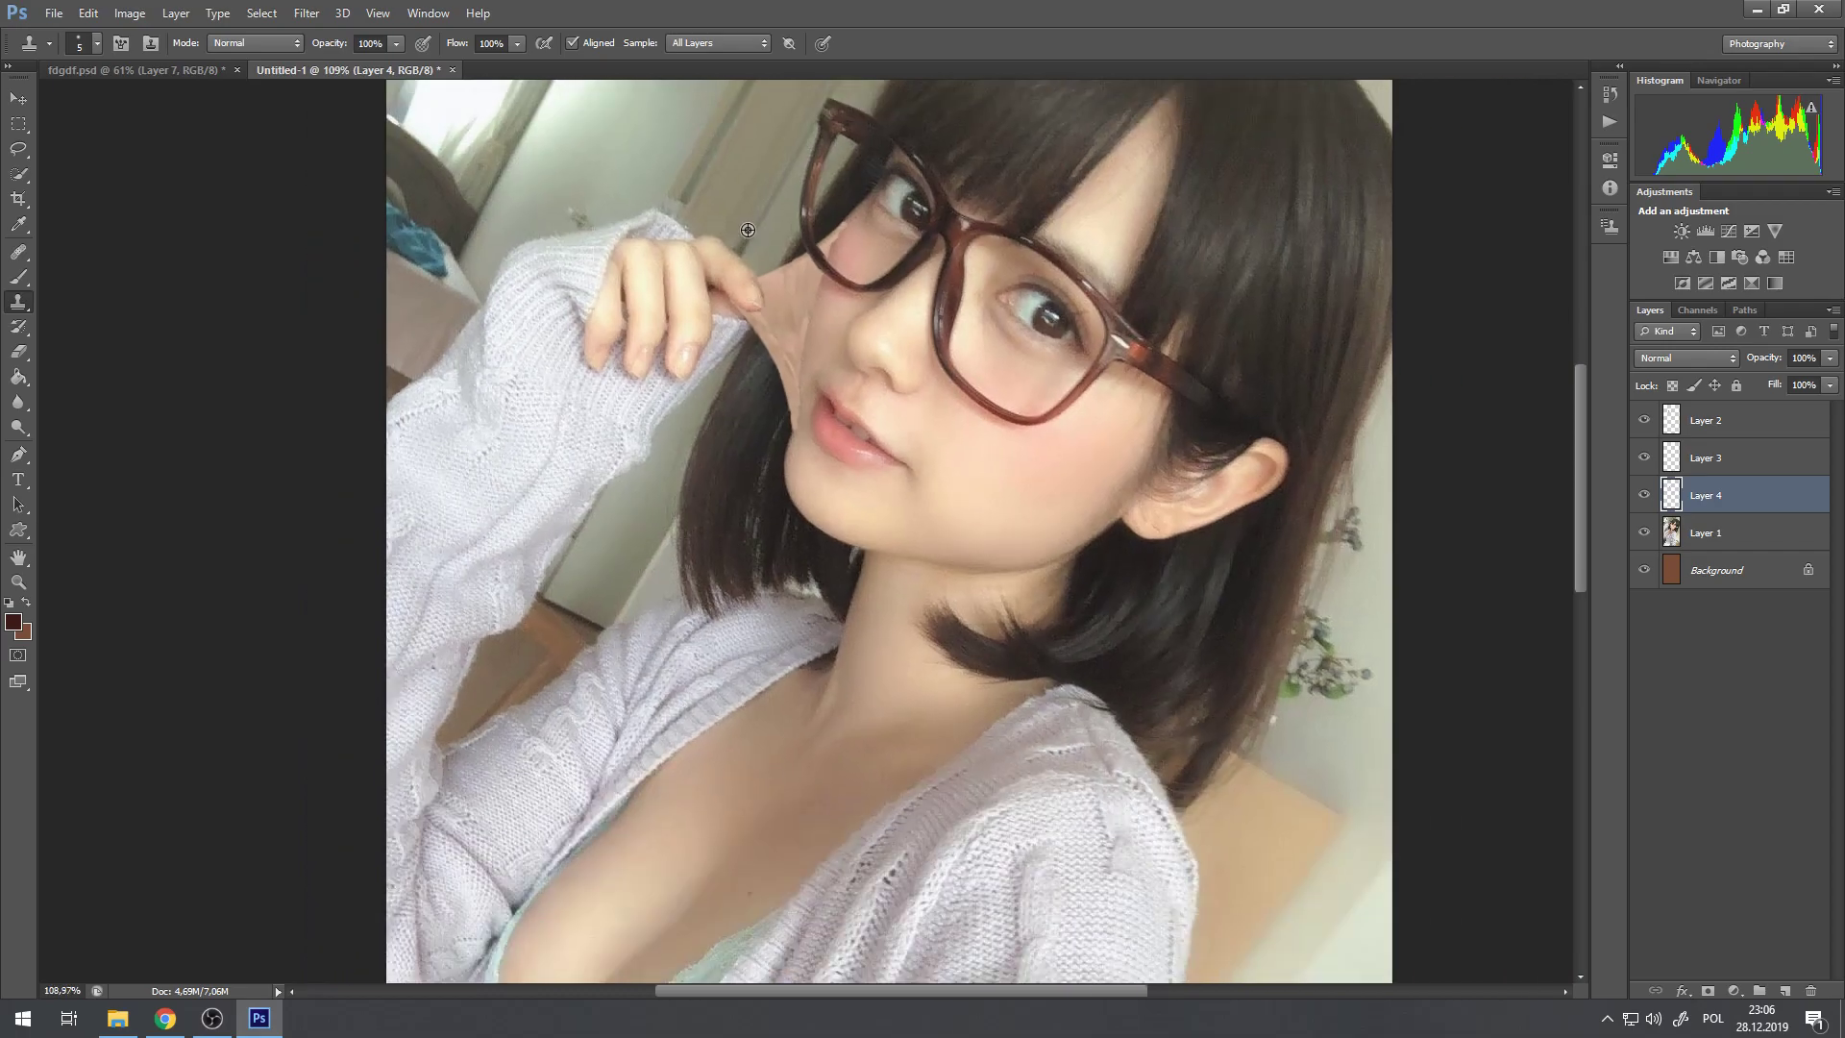
scroll(744, 261, "down", 6)
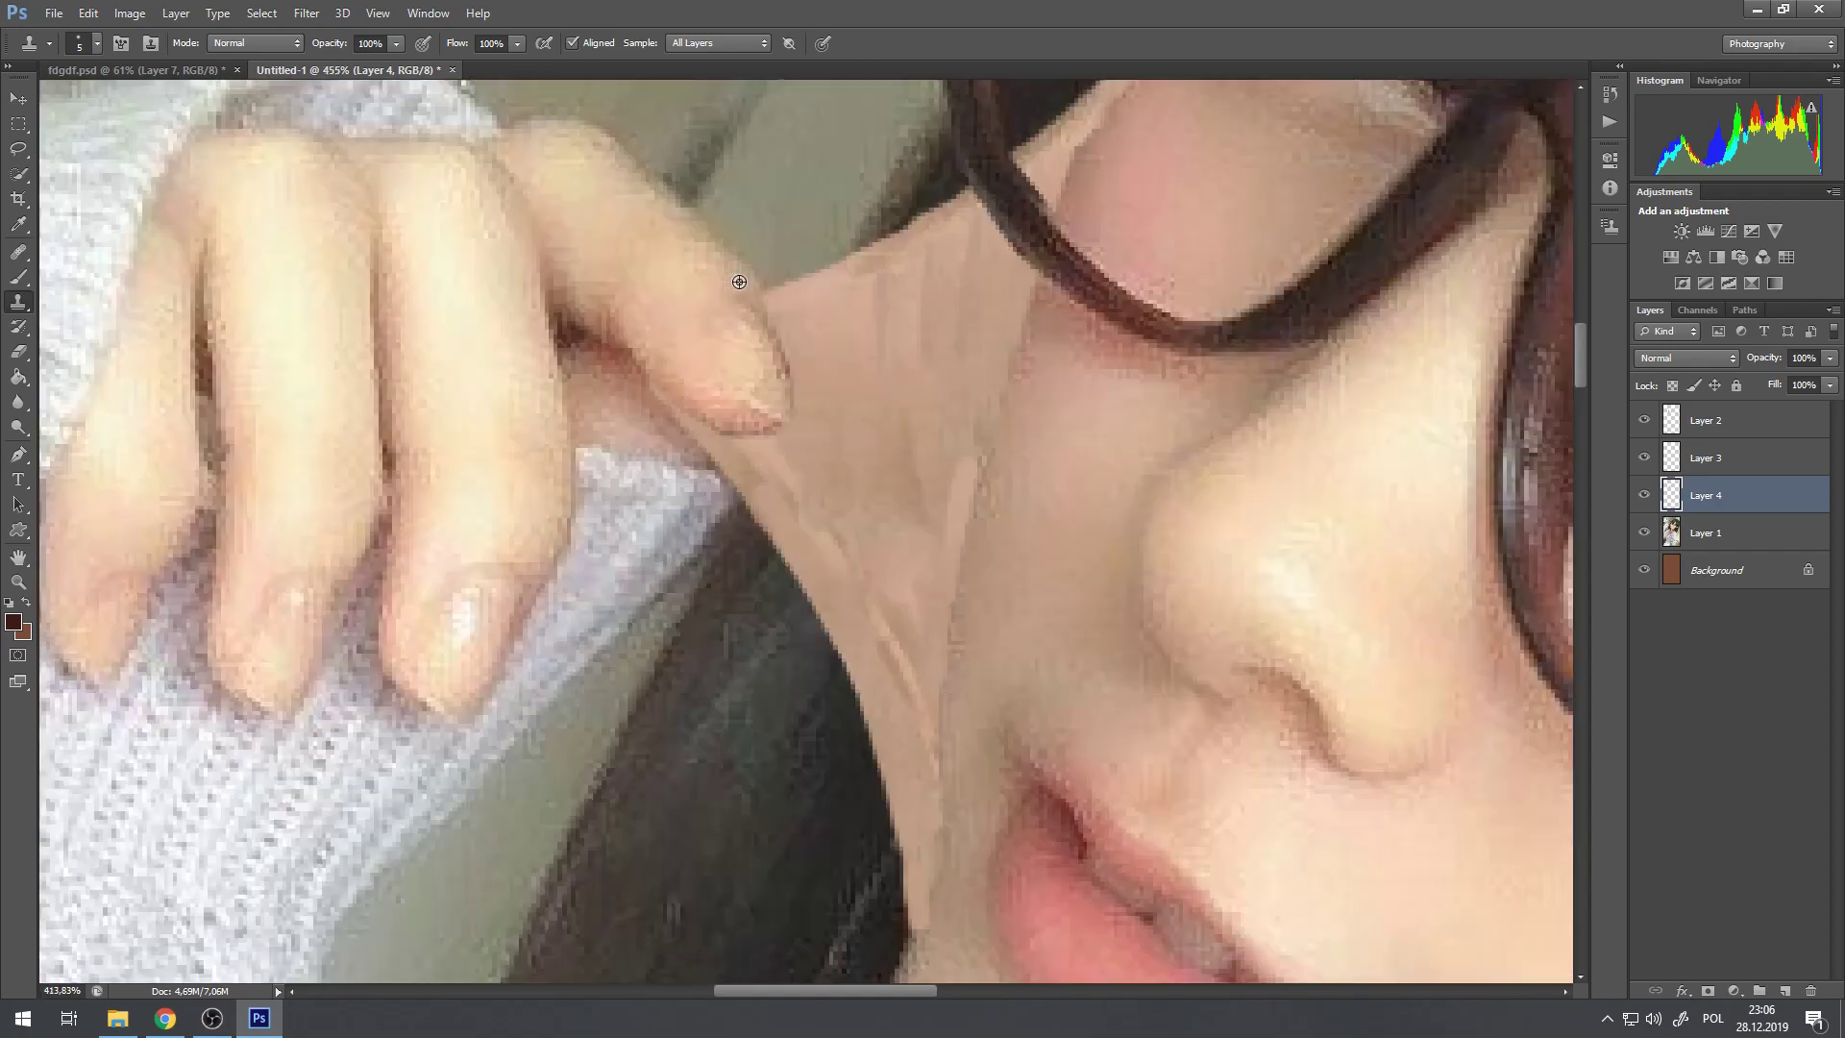
scroll(753, 287, "up", 6)
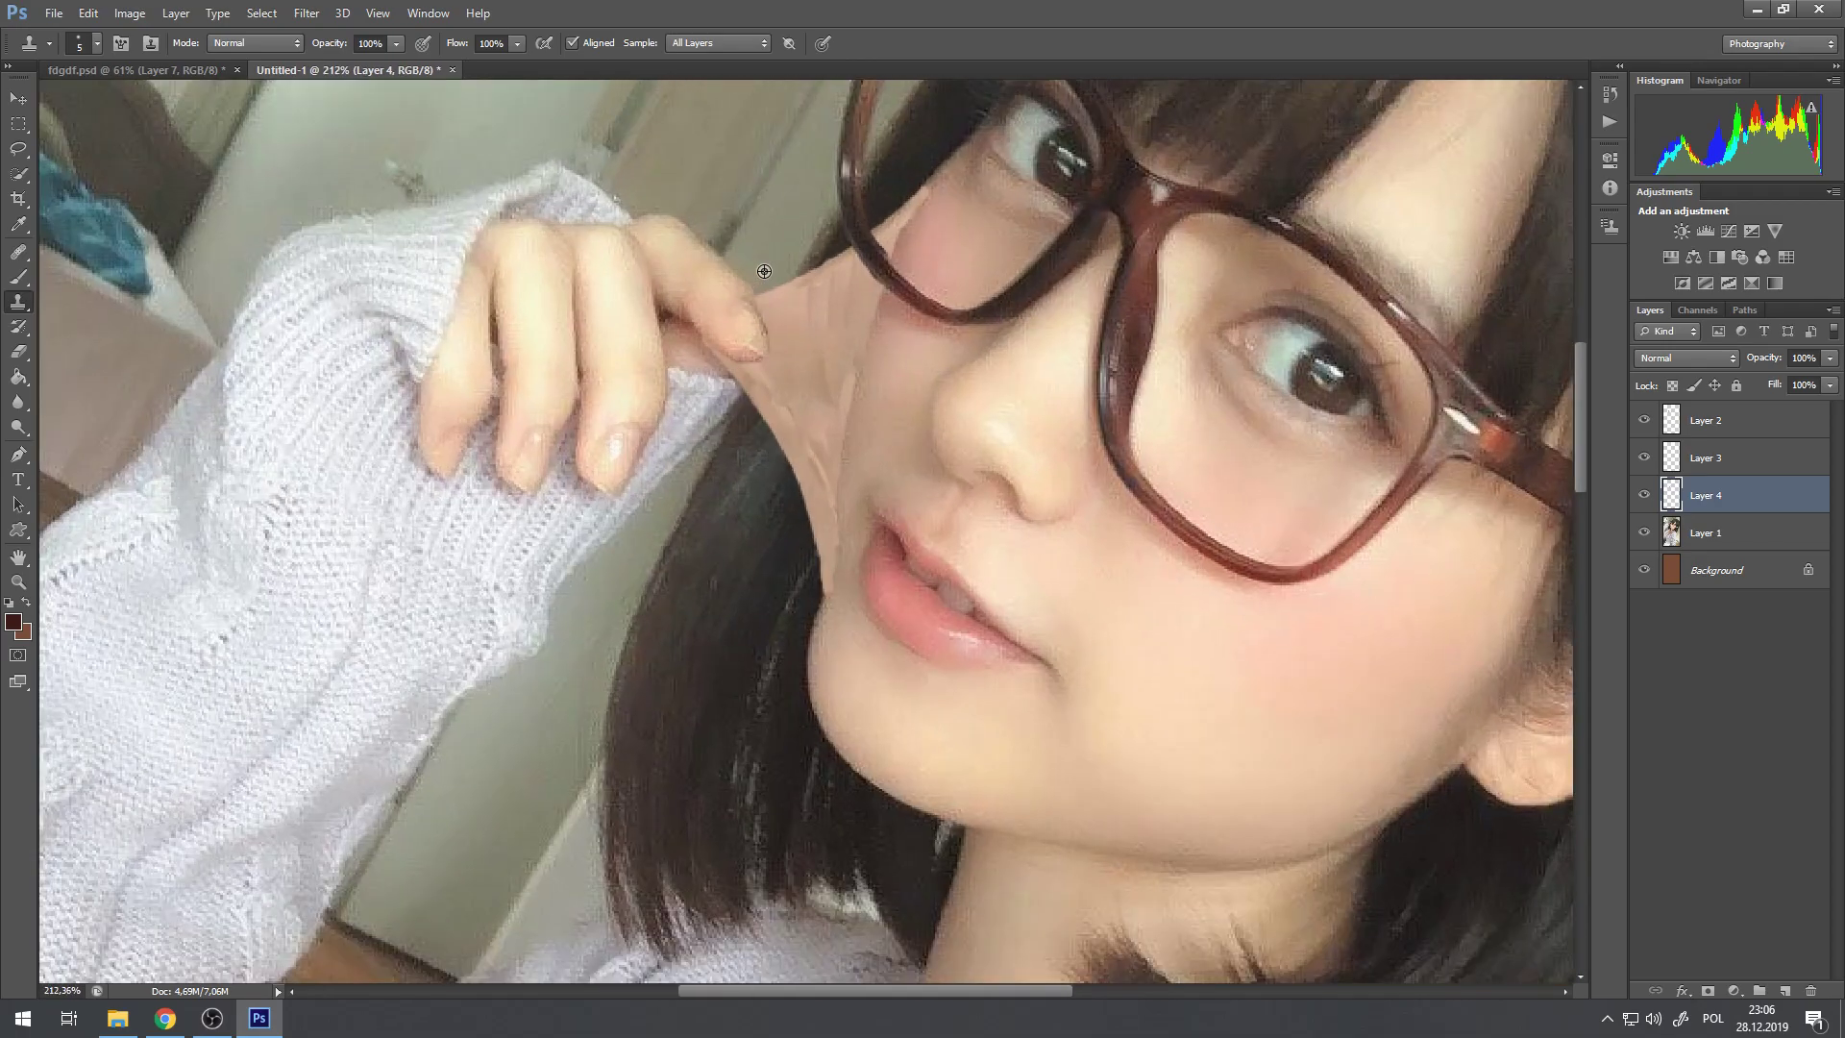
left_click(17, 251)
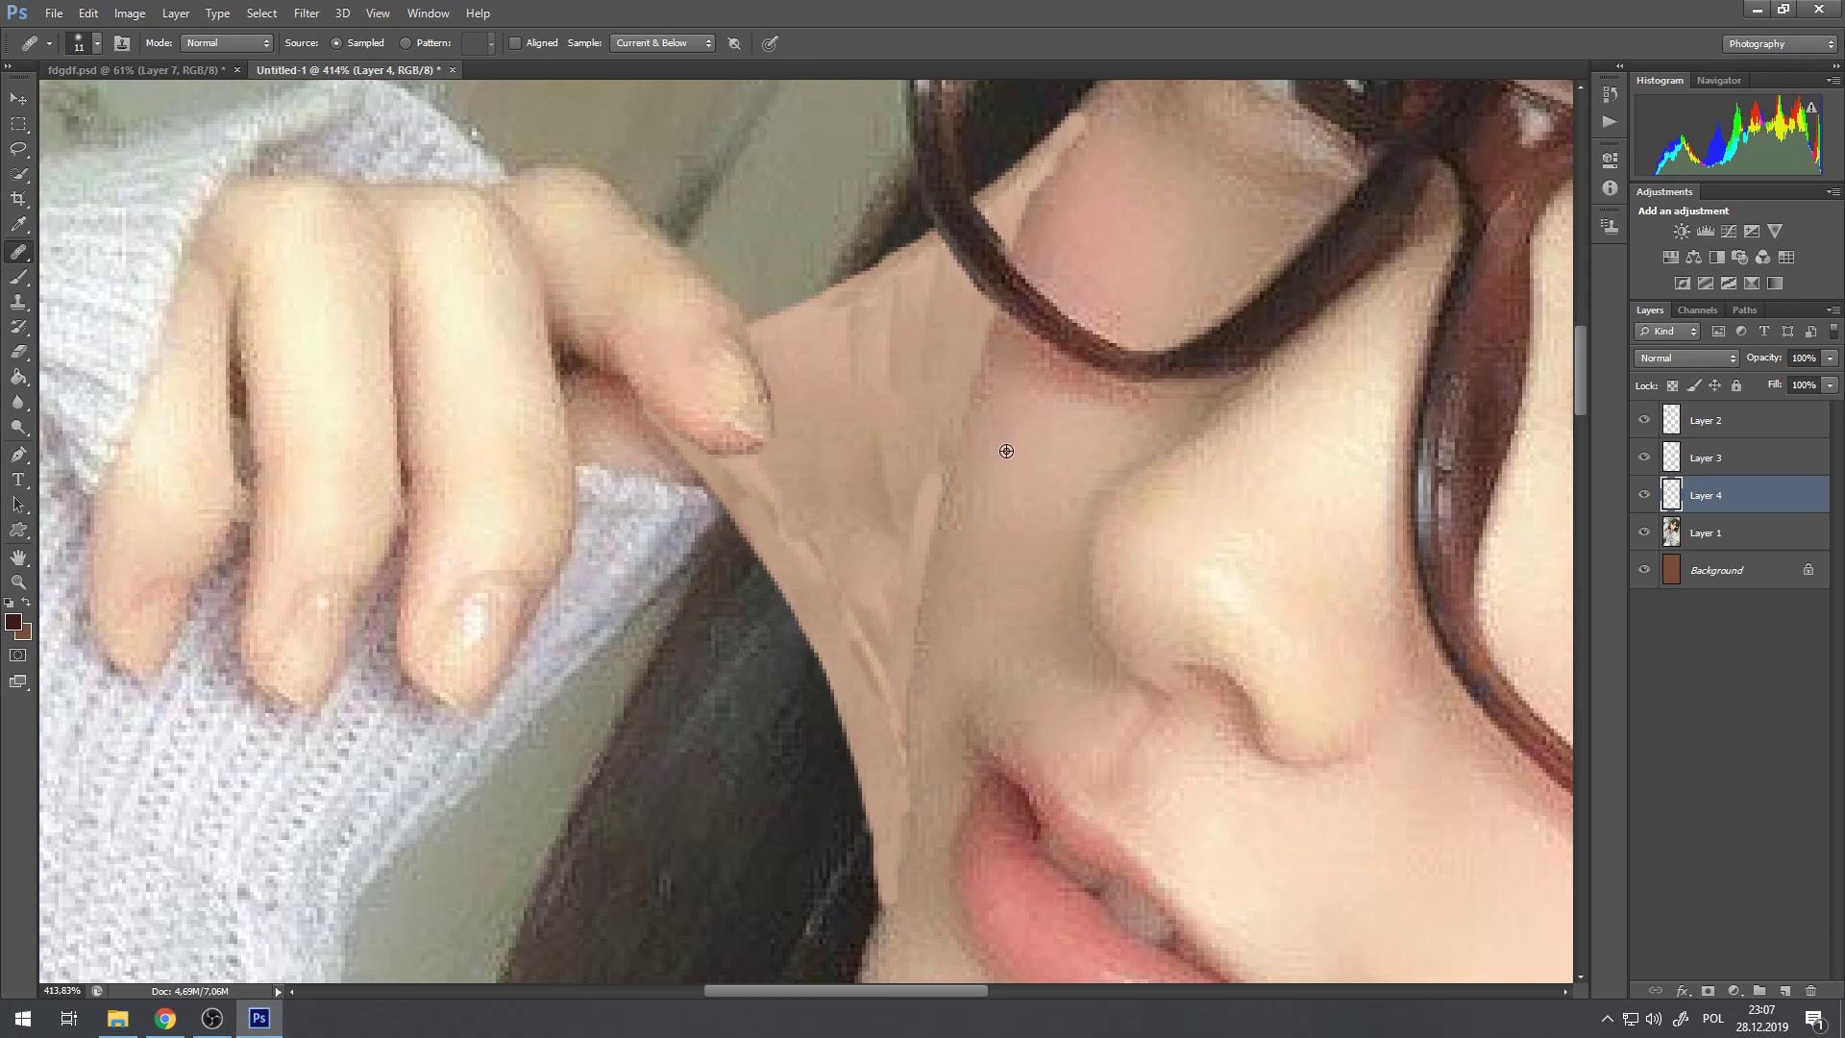
mouse_move(941, 461)
left_mouse_down()
mouse_move(985, 320)
mouse_move(915, 649)
mouse_move(921, 563)
mouse_move(957, 482)
mouse_move(961, 517)
mouse_move(965, 494)
mouse_move(880, 624)
mouse_move(939, 556)
mouse_move(923, 678)
left_mouse_up()
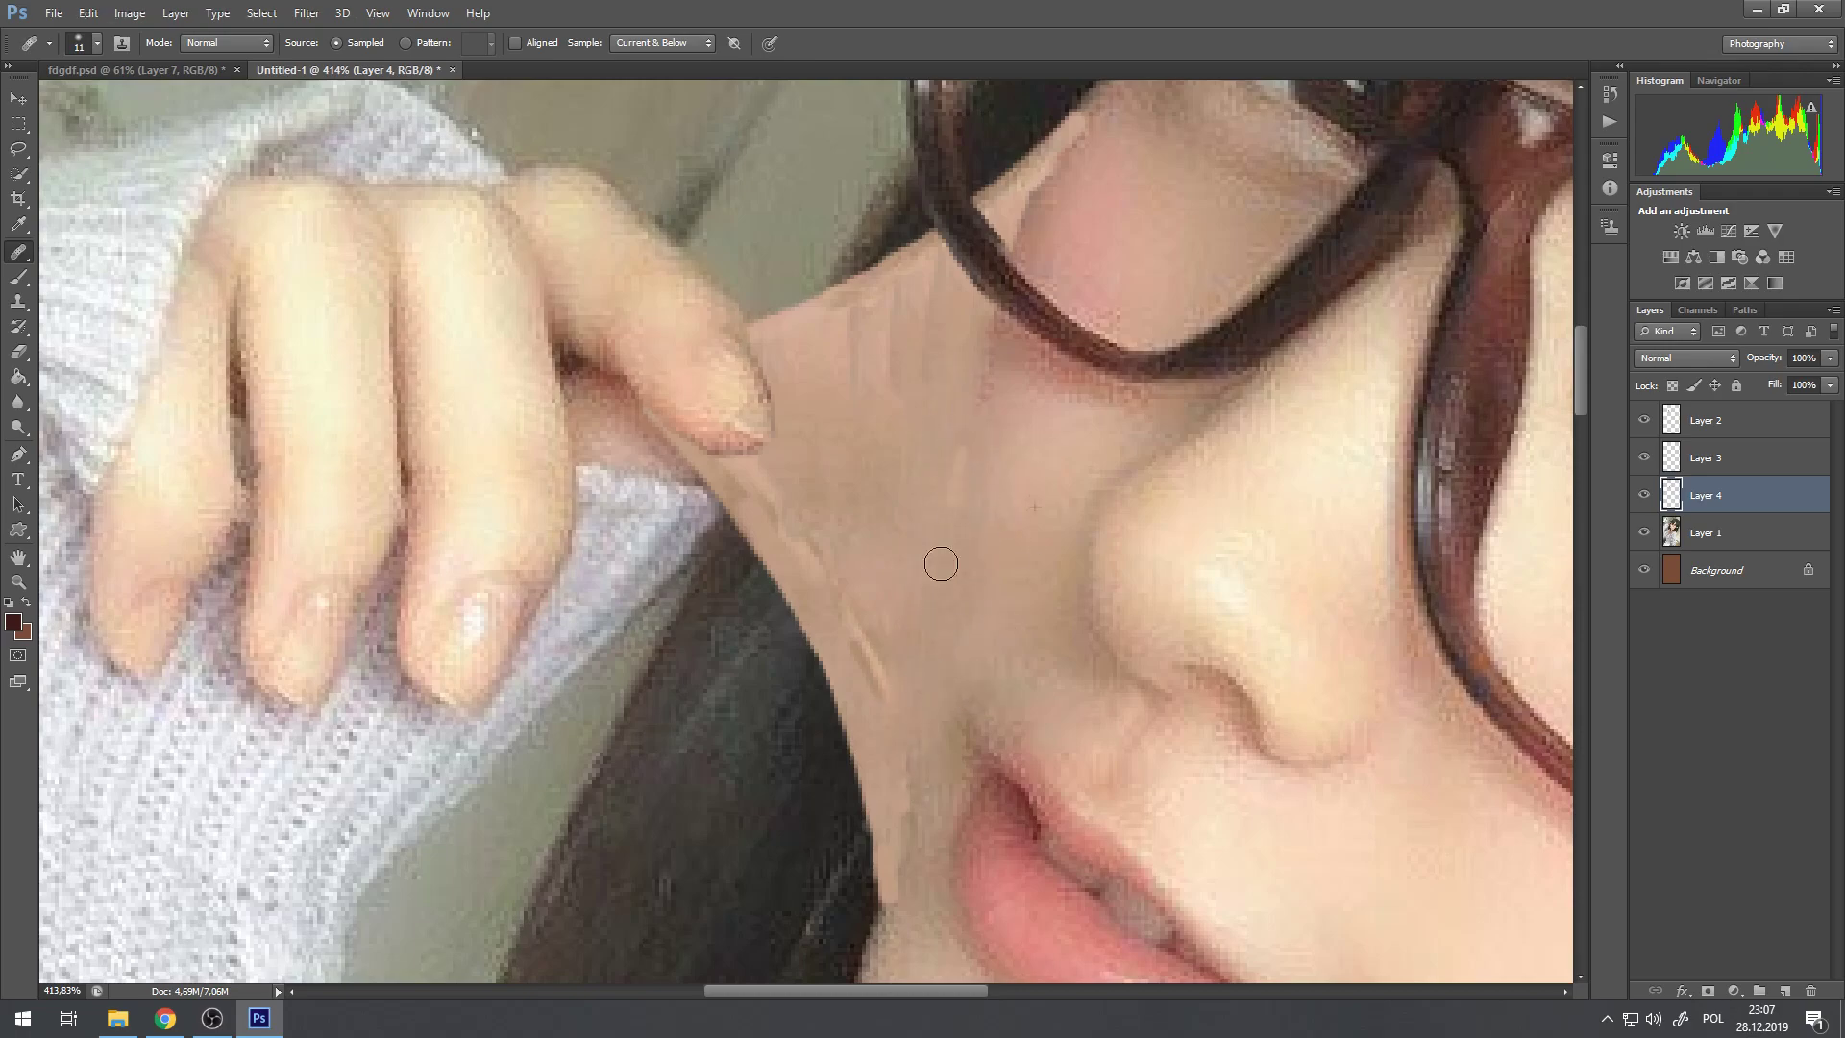
left_click_drag(879, 604, 865, 700)
Step: Resample clean cheek skin and heal the streaks below the glasses frame, along the upper edge, and at the tip inside the lens
left_click(1019, 464, "alt")
mouse_move(990, 362)
left_mouse_down()
mouse_move(973, 371)
mouse_move(1010, 392)
mouse_move(975, 362)
left_mouse_up()
left_click(1020, 452, "alt")
left_click(955, 552)
left_click(982, 433)
mouse_move(834, 312)
left_mouse_down()
mouse_move(790, 337)
mouse_move(913, 269)
mouse_move(903, 280)
left_mouse_up()
left_click_drag(902, 305, 931, 313)
left_click_drag(1065, 145, 1071, 161)
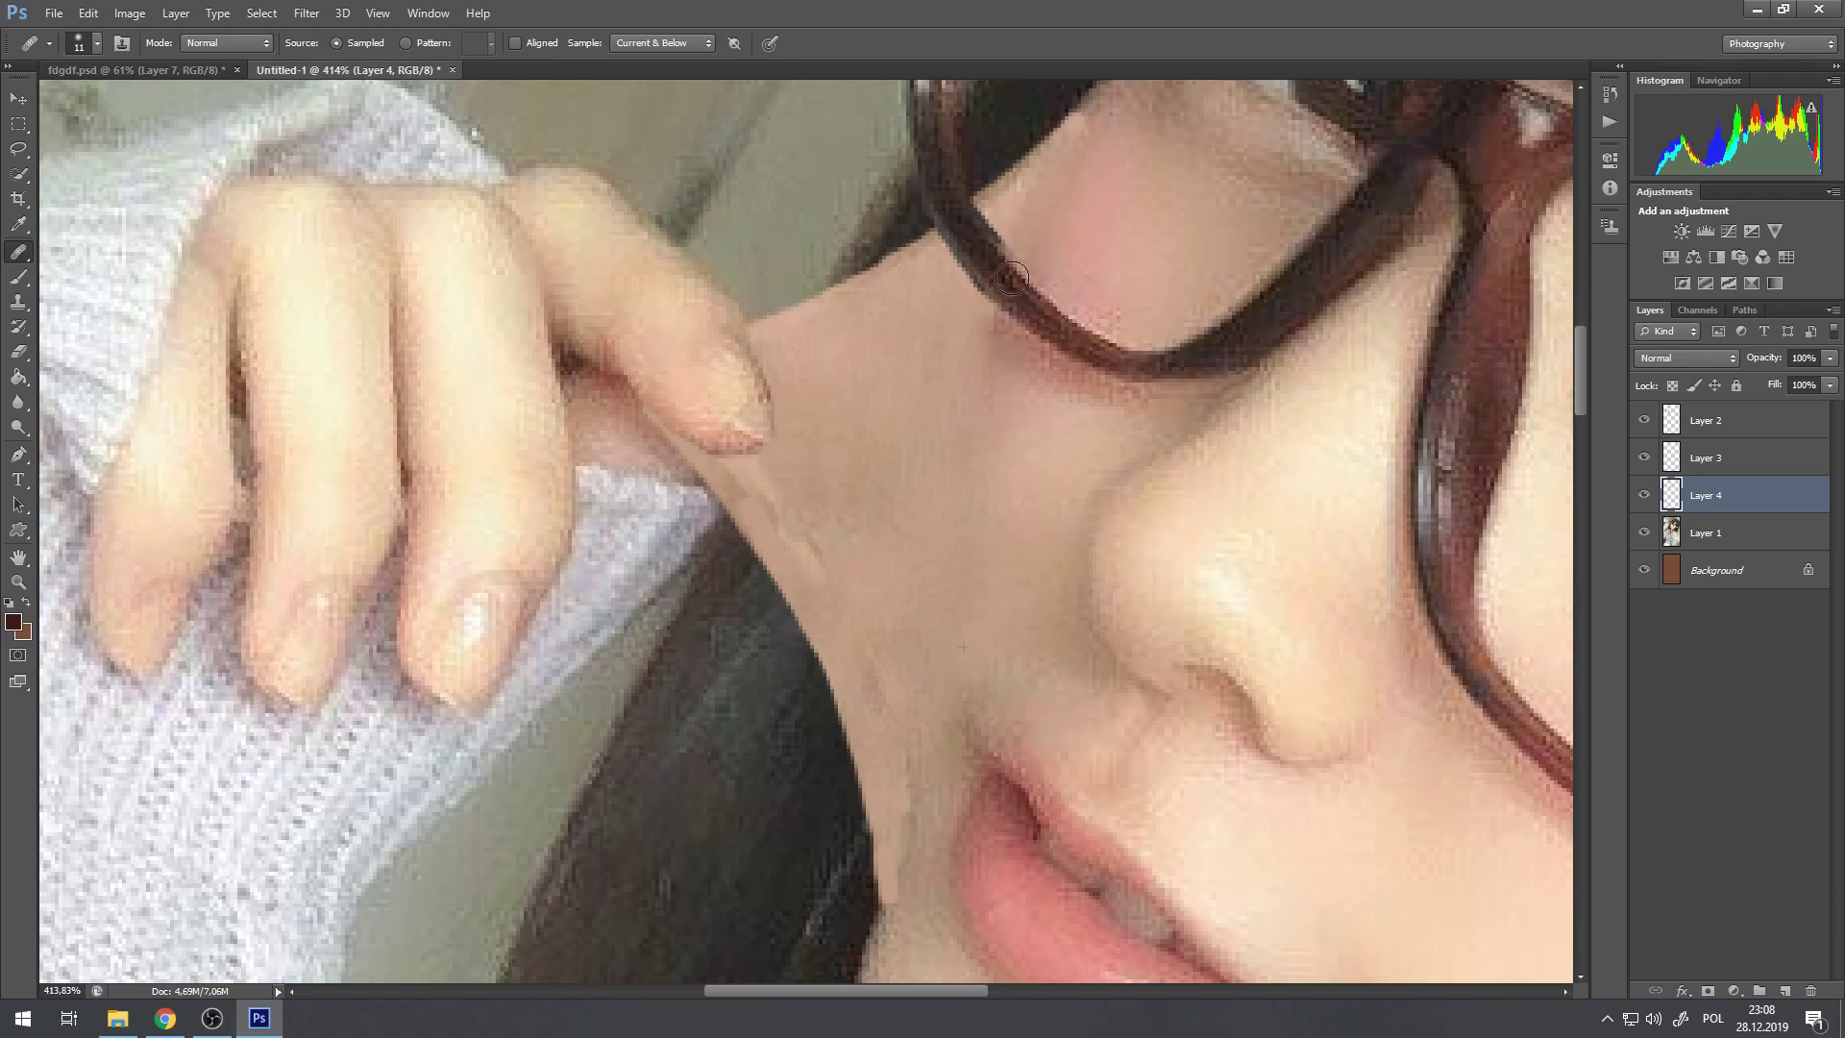
Step: Heal the clone marks along the stretched skin's lower outer edge, from the fingertip to the jaw, and touch up the tip inside the lens
scroll(1045, 490, "down", 5)
scroll(1065, 405, "down", 2)
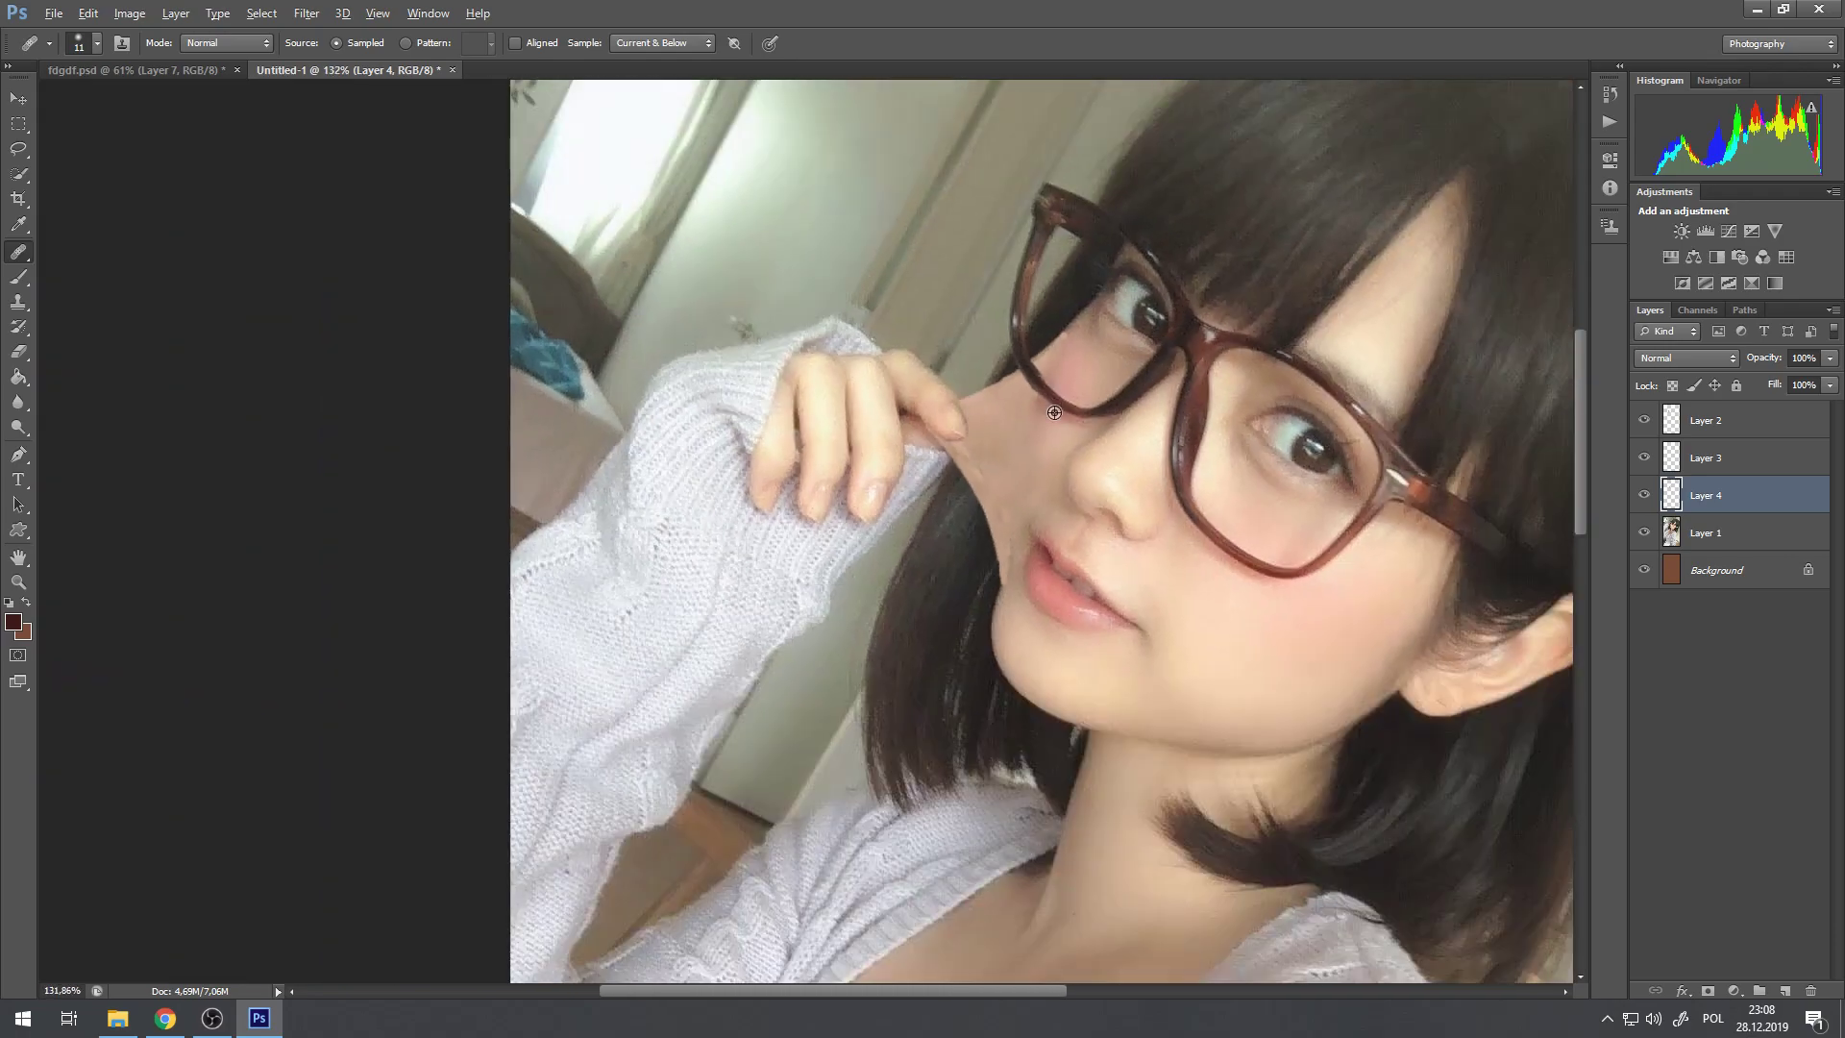
scroll(1048, 433, "up", 5)
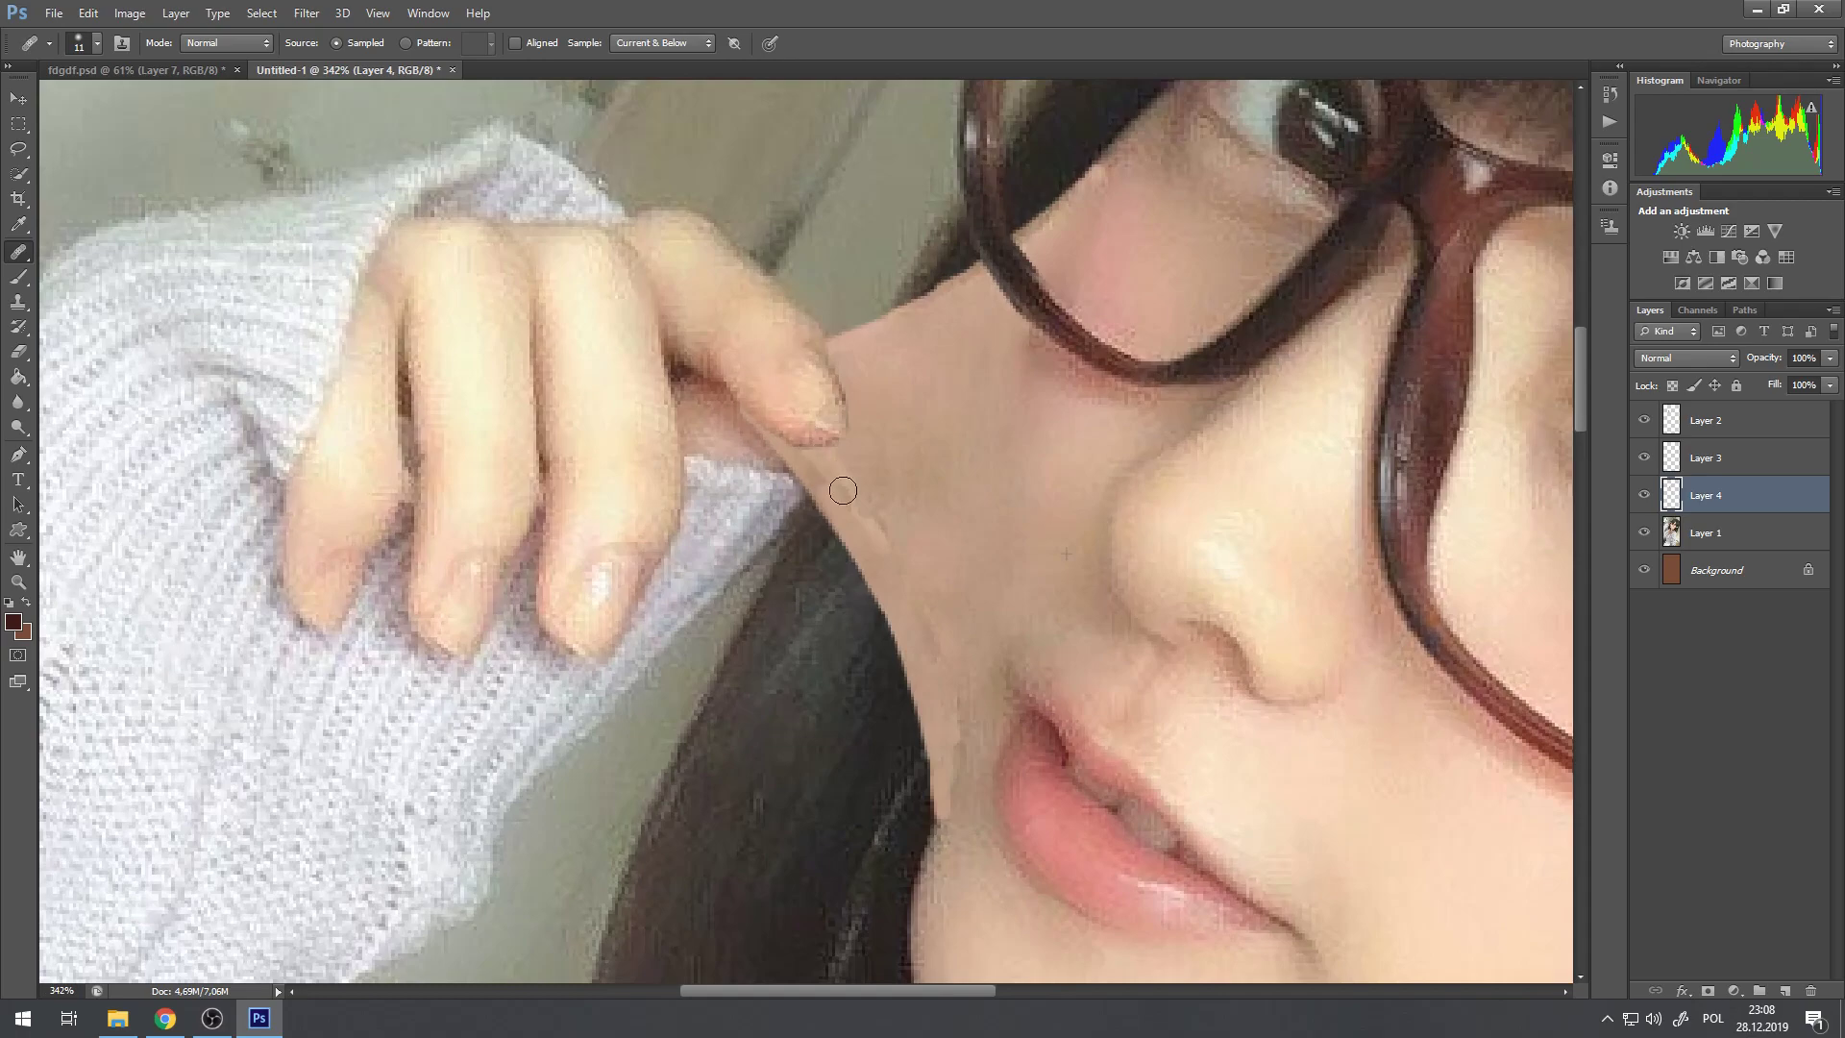
left_click_drag(848, 469, 892, 540)
left_click(1062, 479, "alt")
mouse_move(836, 483)
left_mouse_down()
mouse_move(918, 597)
mouse_move(964, 741)
mouse_move(960, 691)
mouse_move(949, 846)
left_mouse_up()
left_click(1046, 475, "alt")
mouse_move(1087, 187)
left_mouse_down()
mouse_move(1121, 146)
mouse_move(1087, 182)
left_mouse_up()
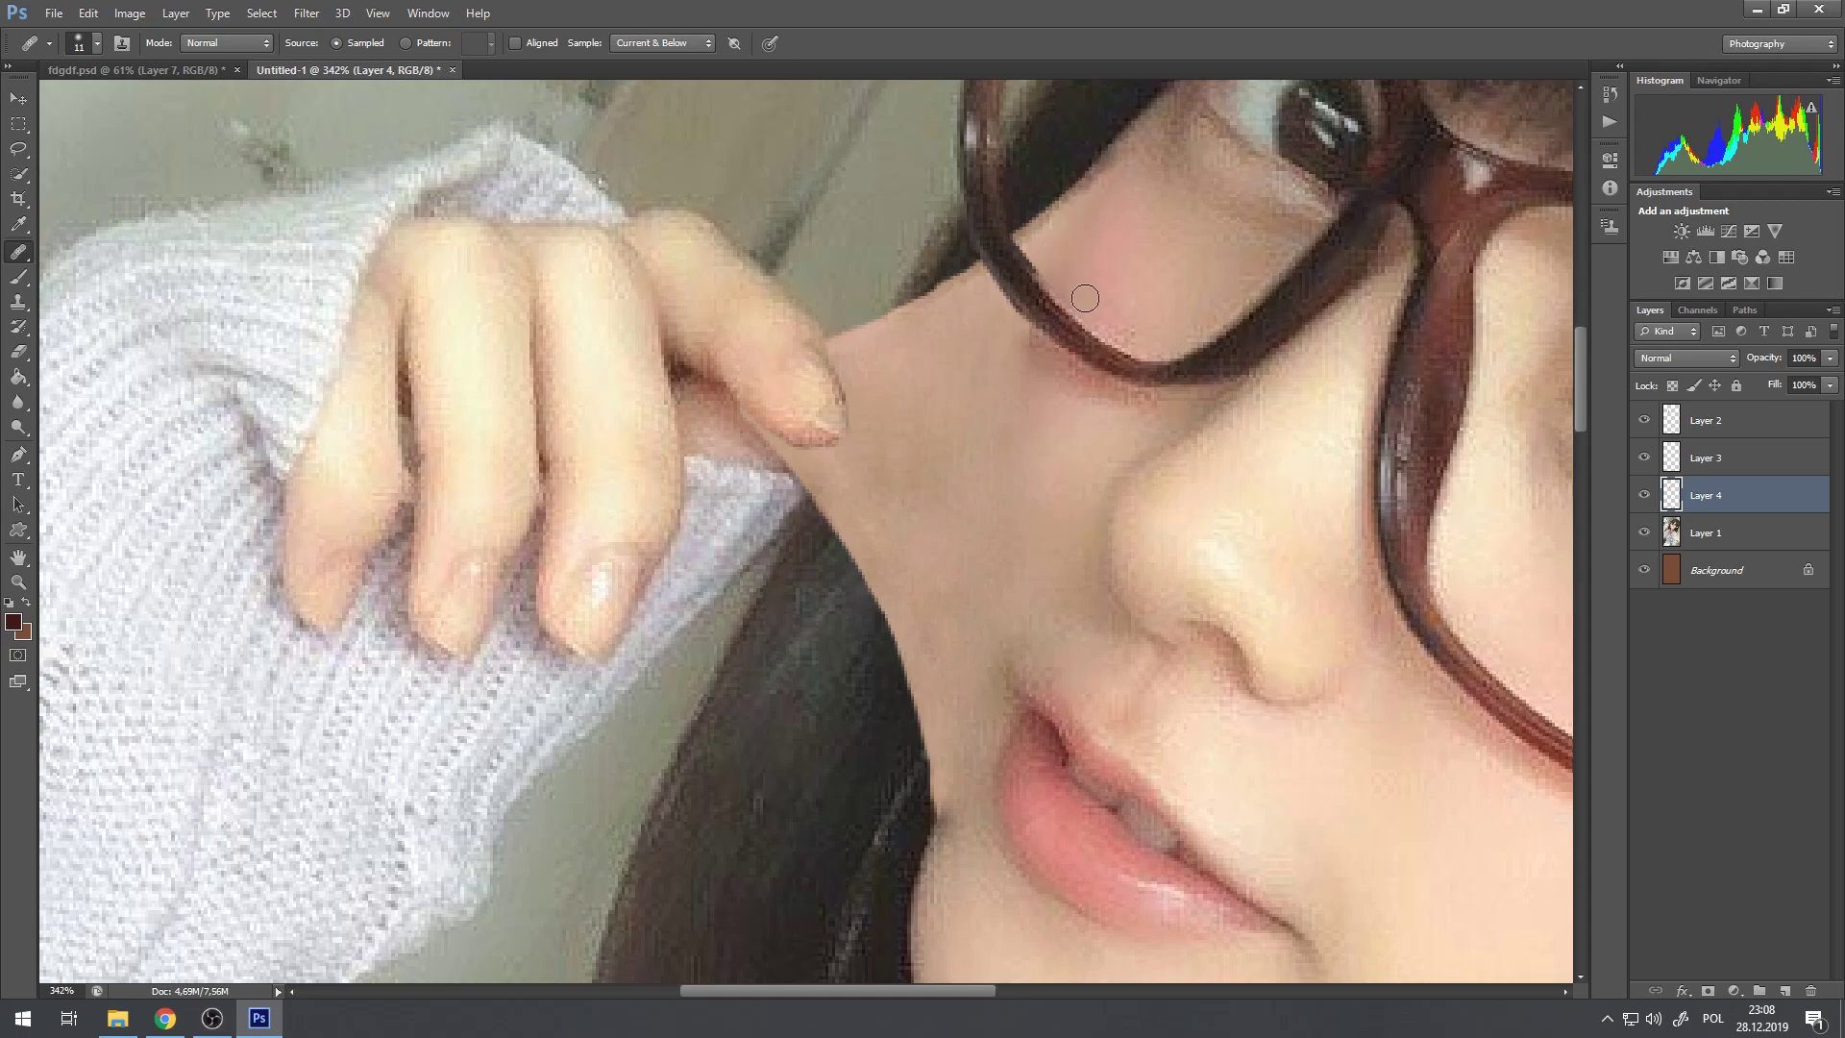
Step: Examine the blended cheek at portrait view and close up, checking the glasses frame edge and the junction with the jaw
scroll(1078, 357, "down", 10)
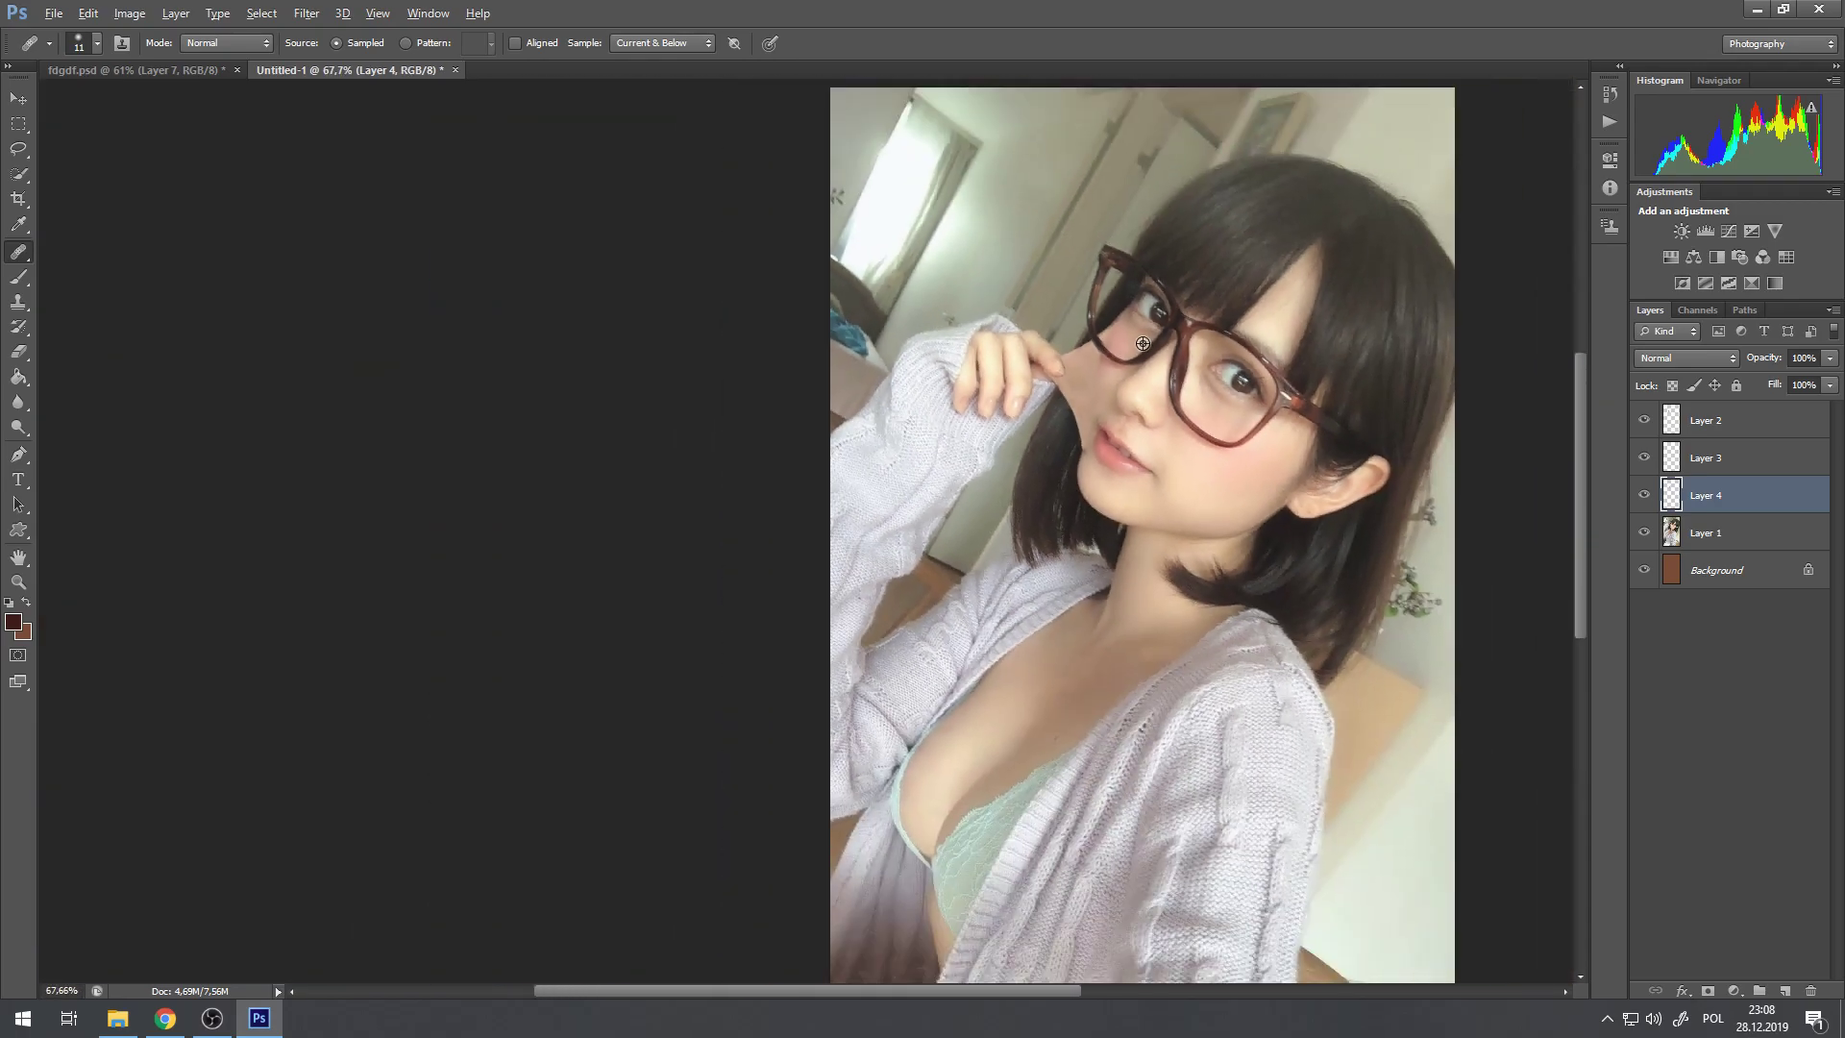
scroll(1143, 344, "down", 1)
scroll(827, 300, "up", 7)
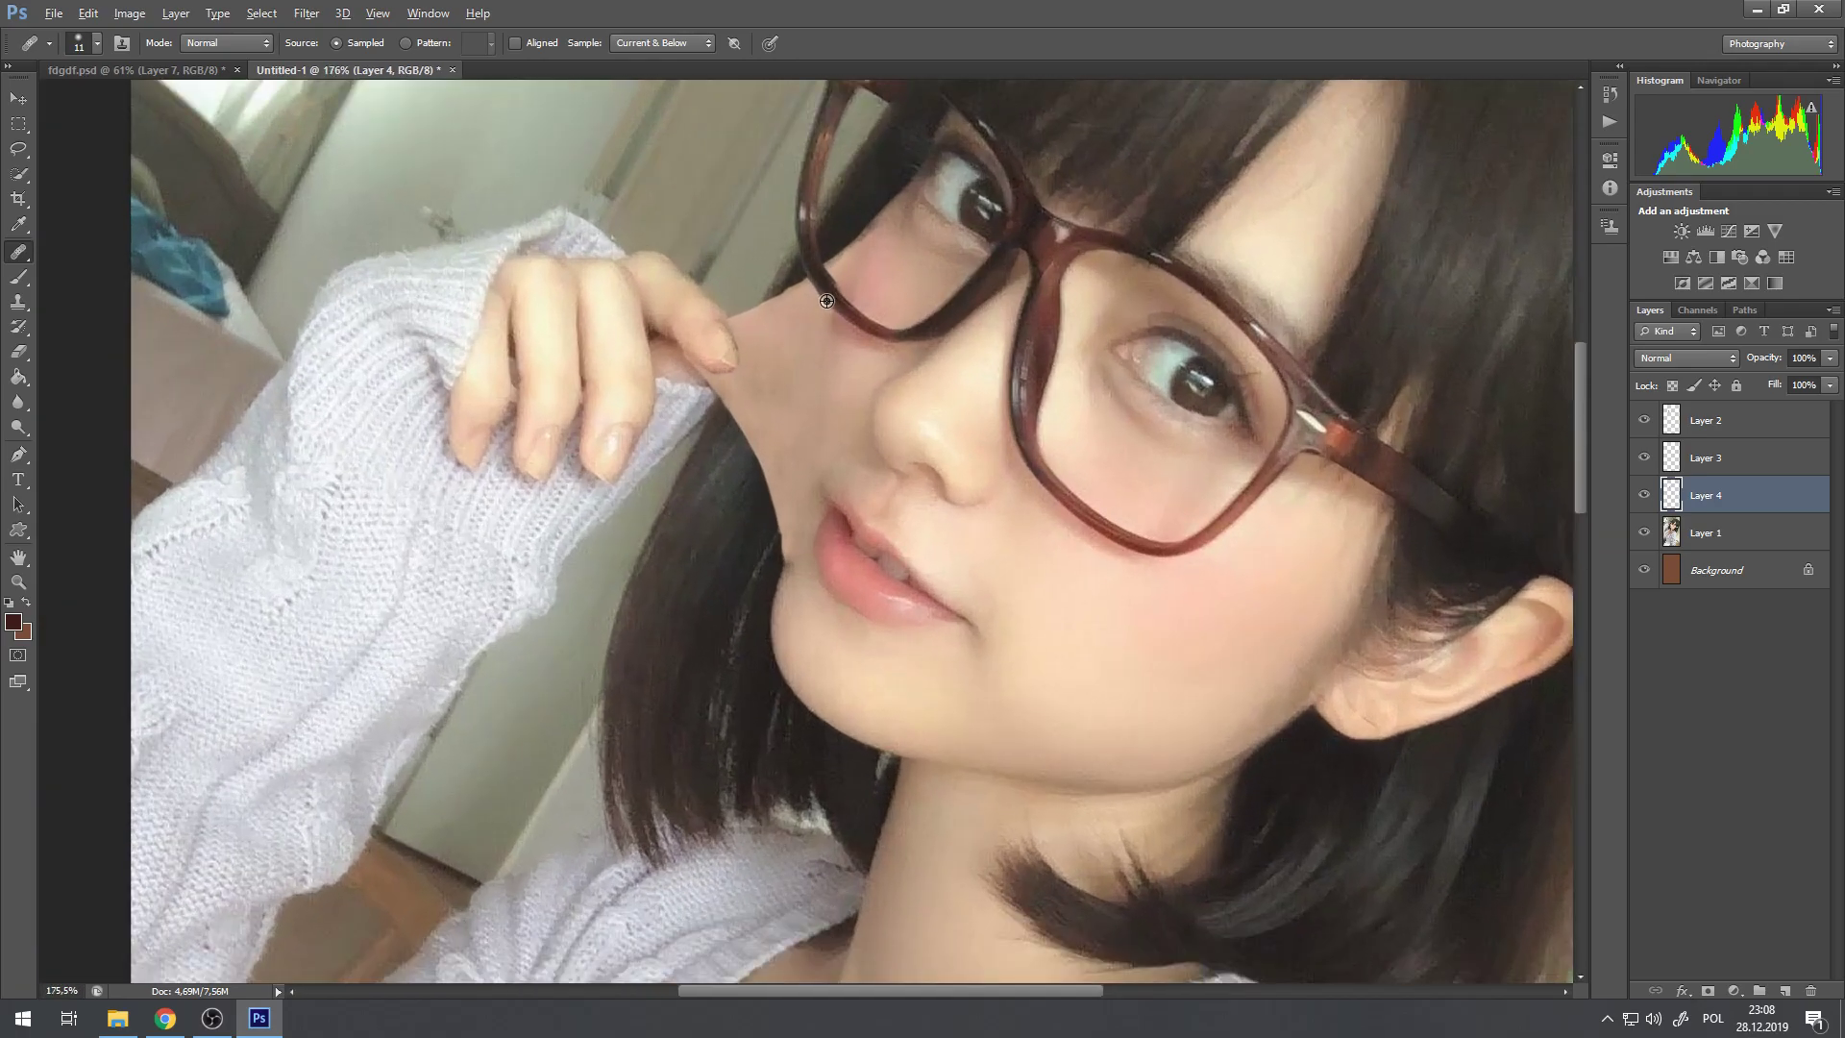
scroll(827, 301, "up", 9)
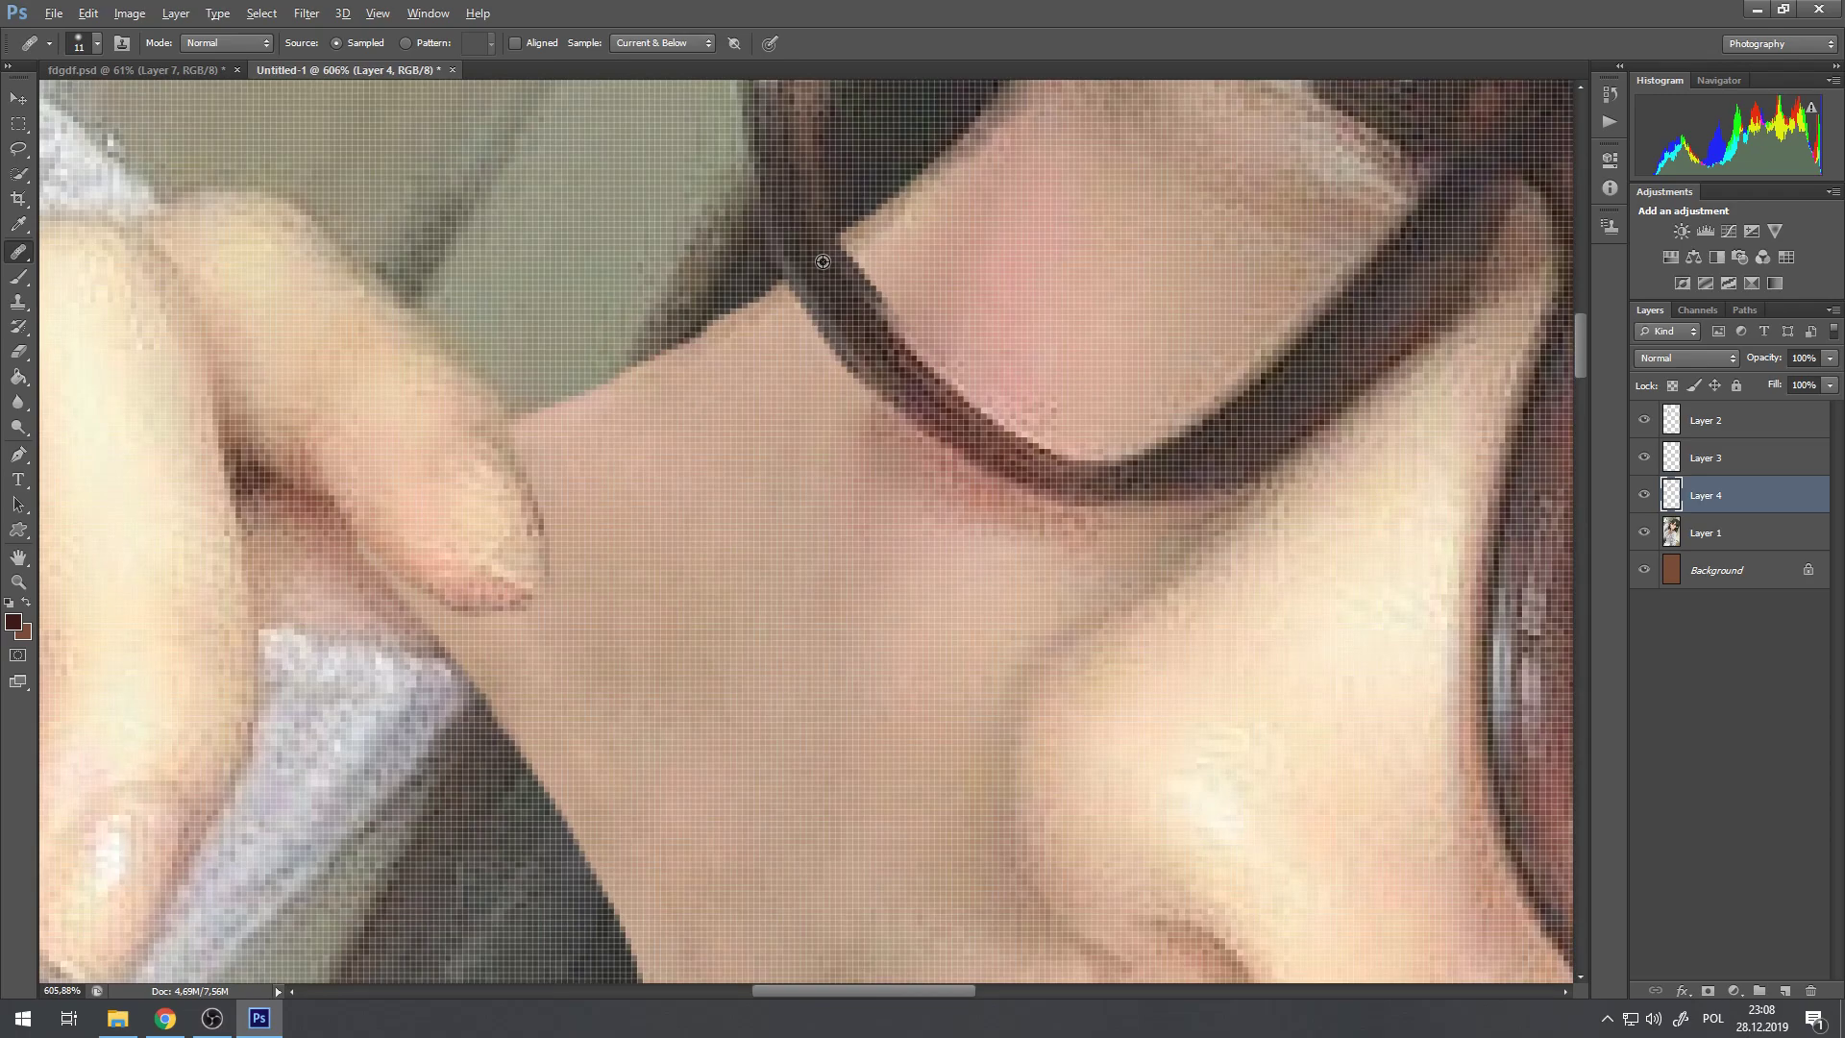
scroll(893, 252, "down", 3)
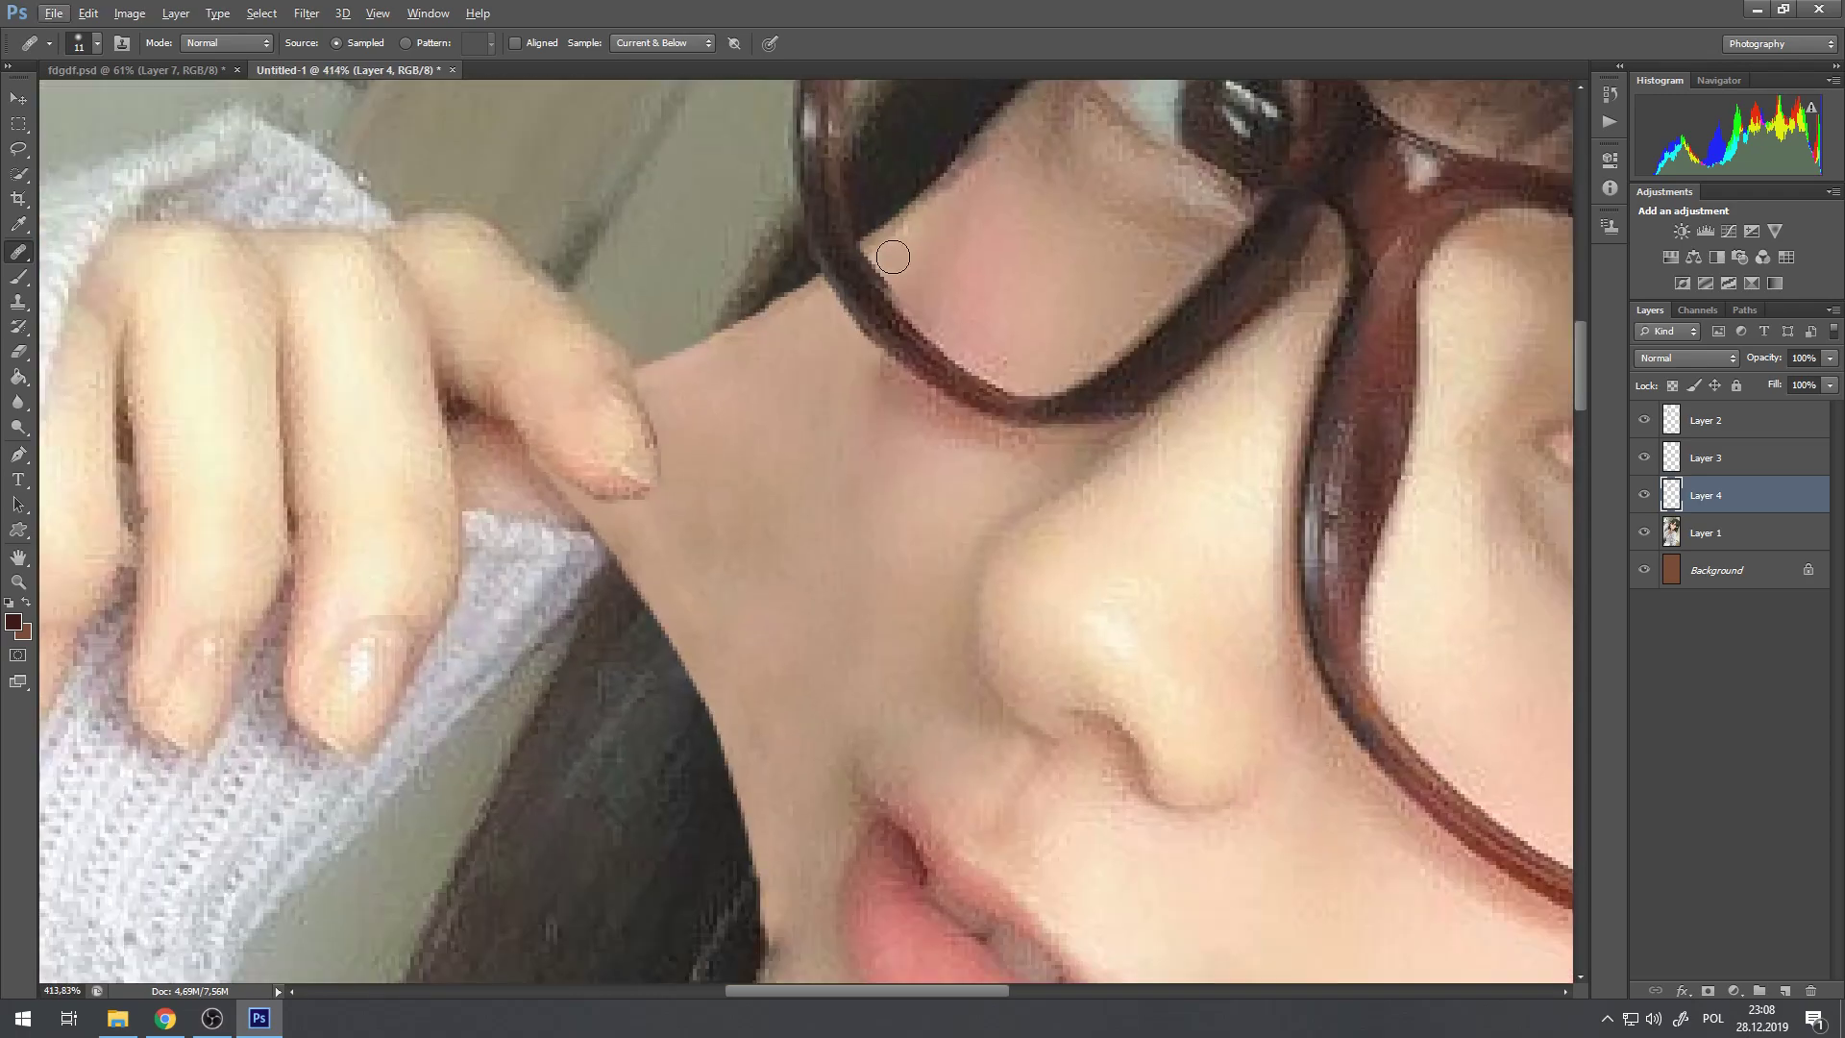
left_click(18, 276)
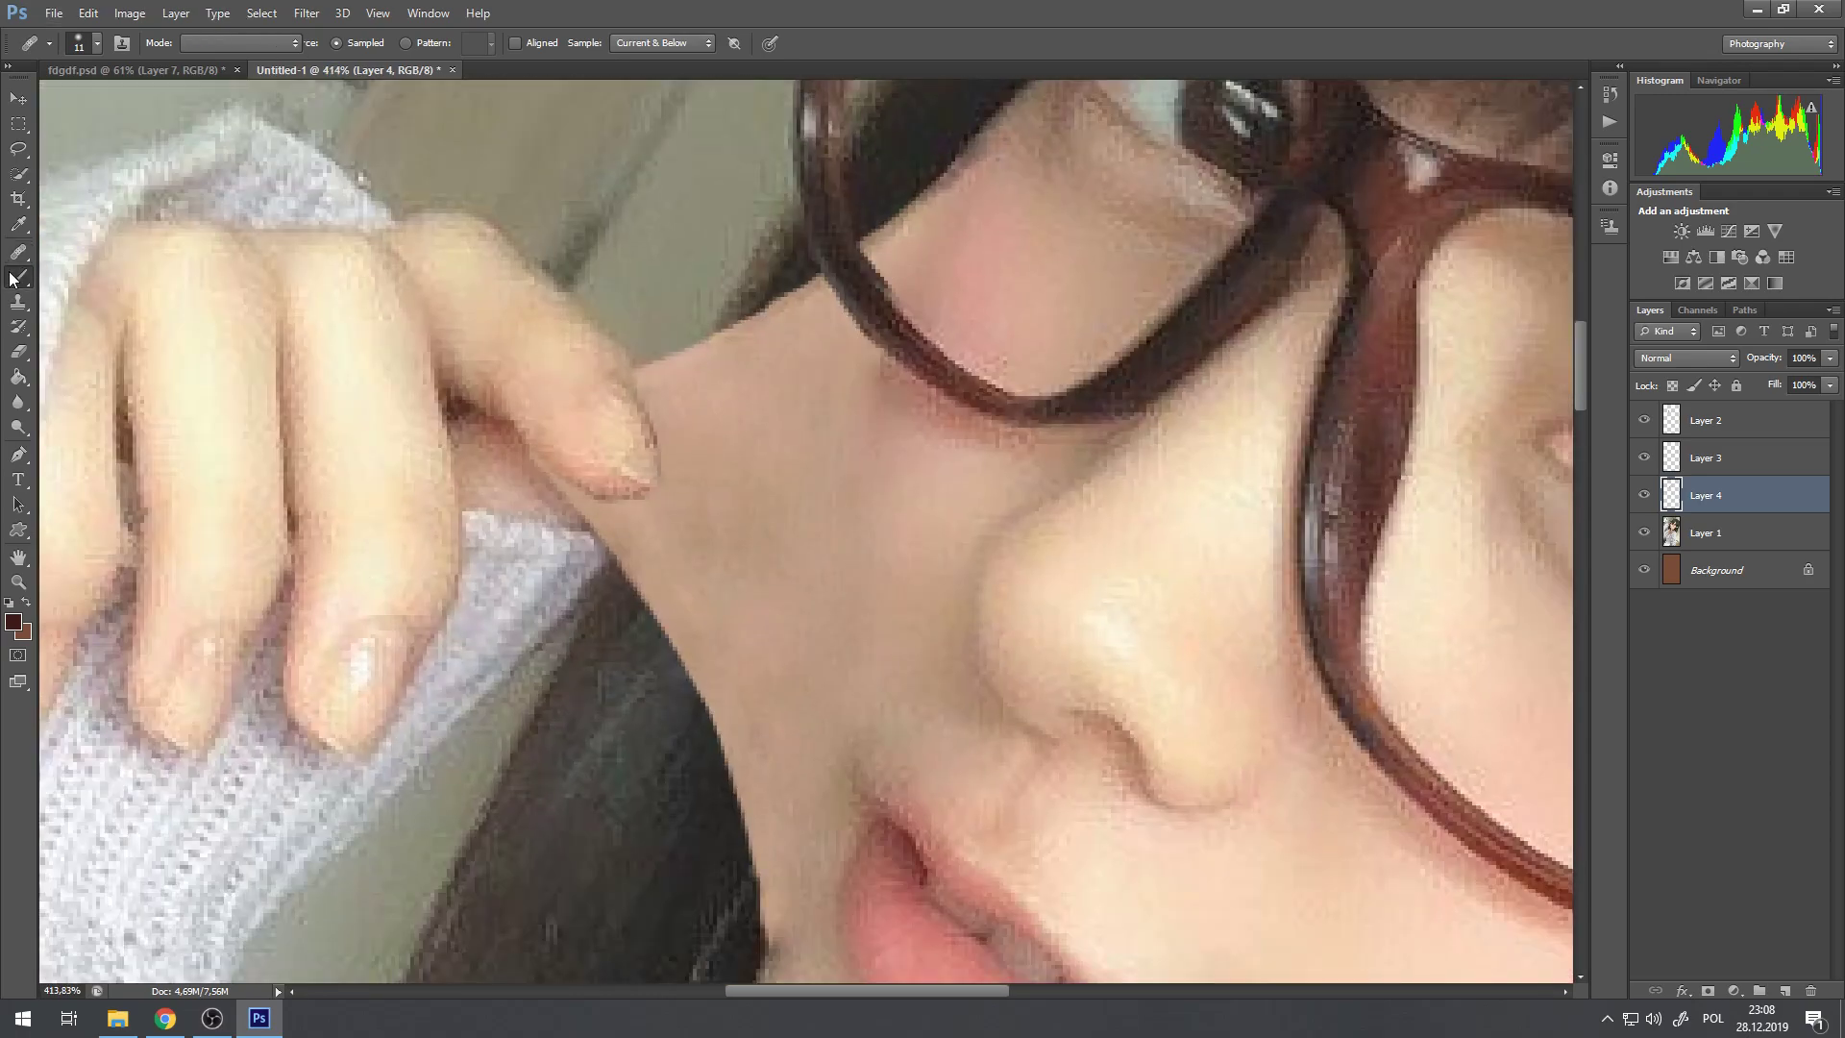
scroll(918, 287, "down", 6)
scroll(885, 485, "up", 6)
scroll(885, 484, "up", 3)
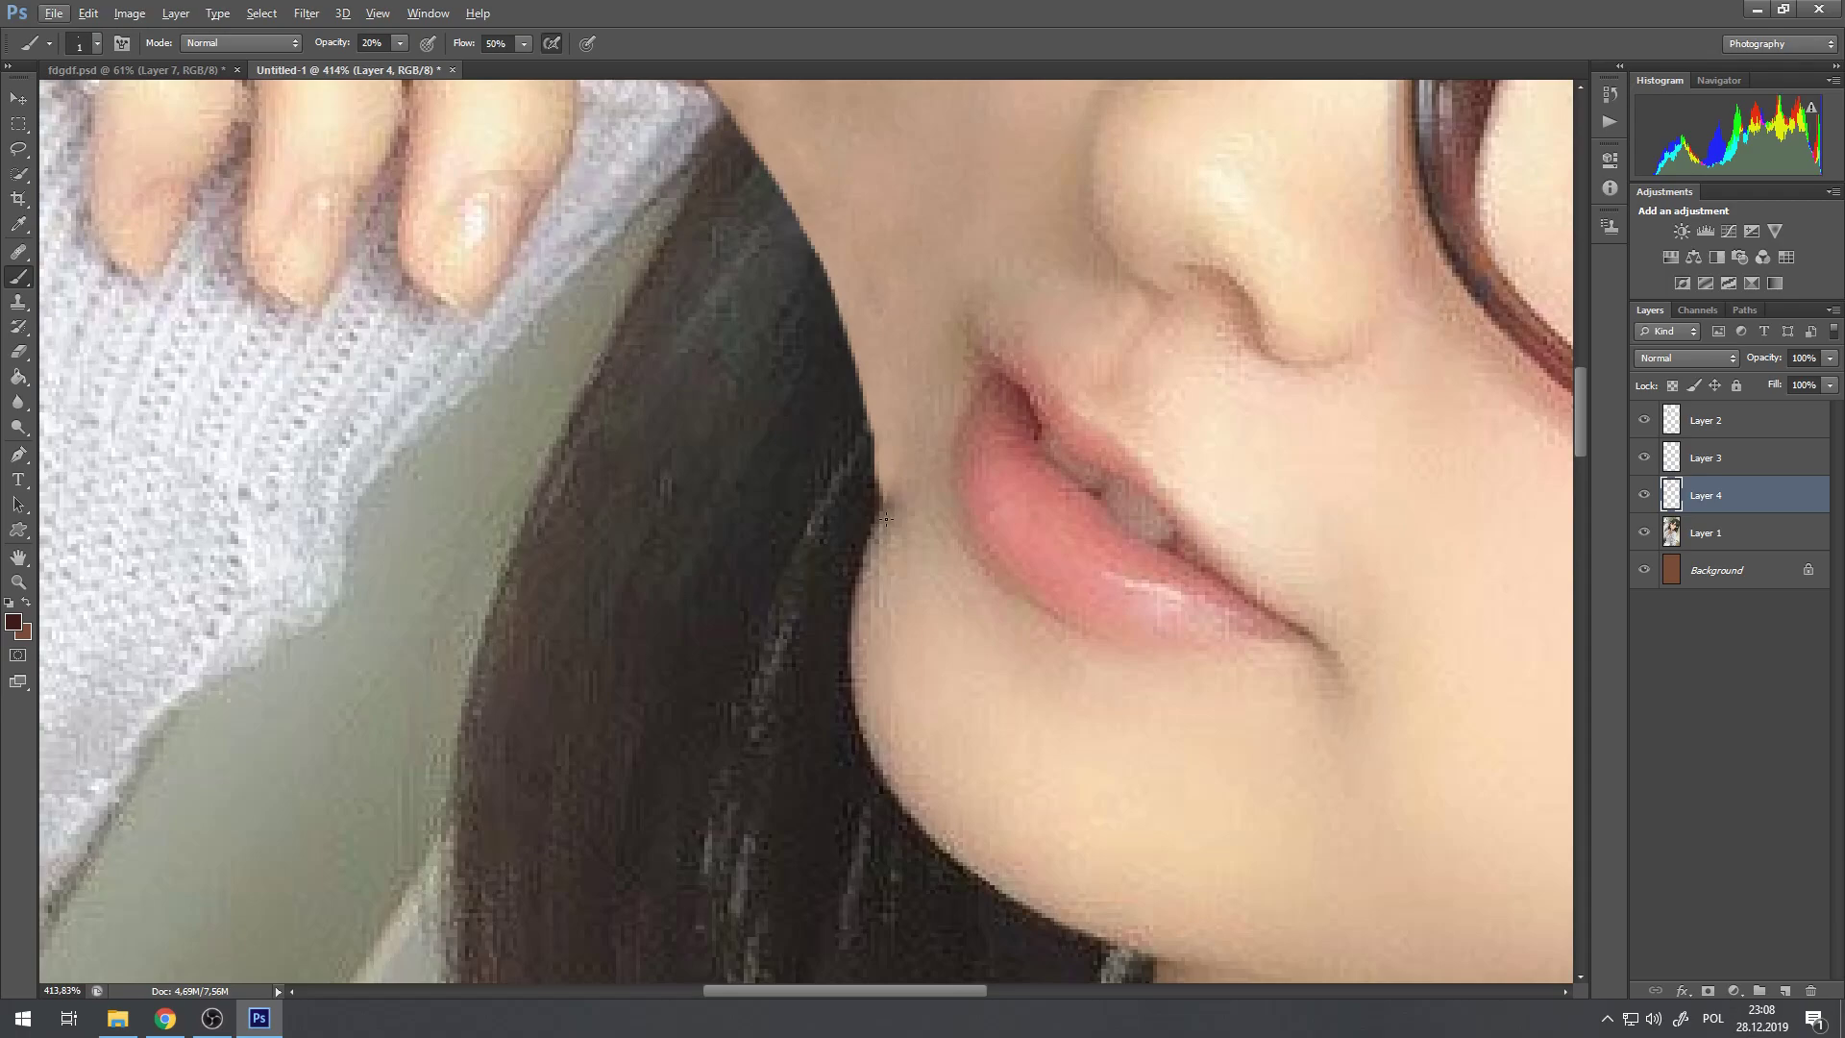
scroll(836, 514, "up", 1)
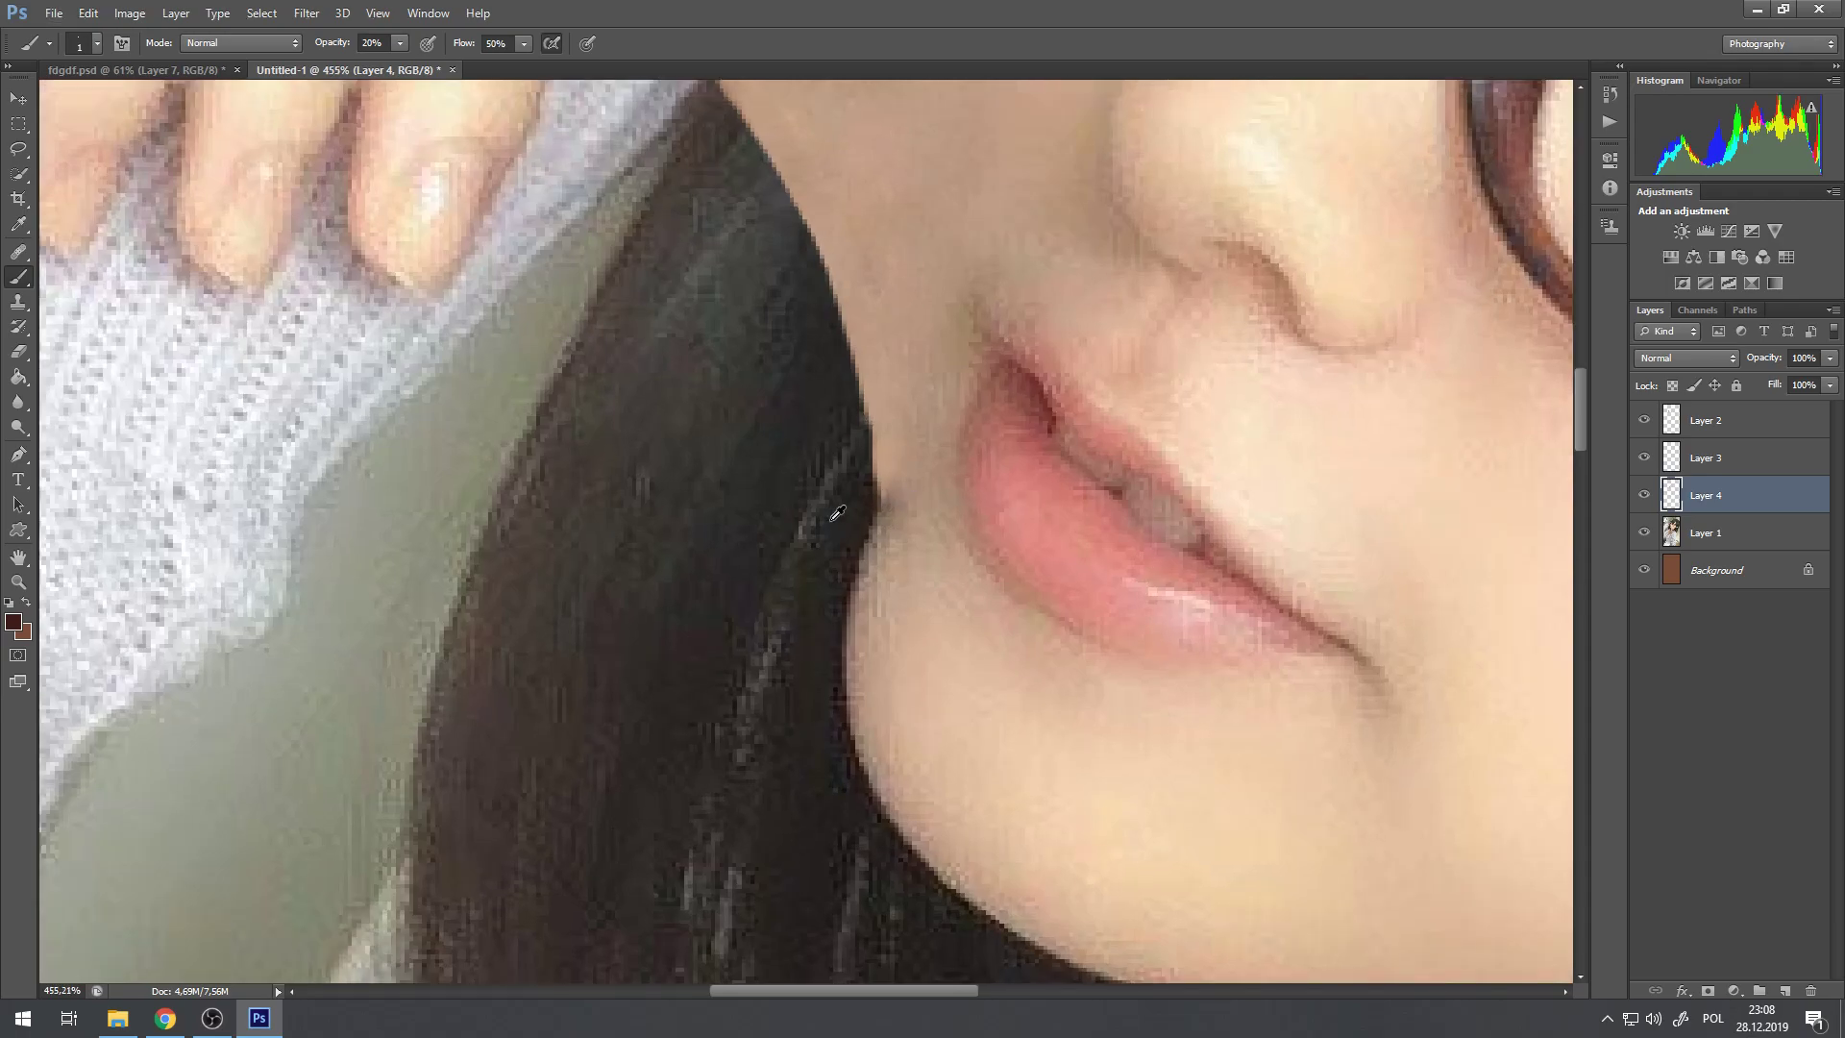
Step: Clone skin over the dark notch where the stretched cheek meets the jaw, and heal the patched spot
left_click(19, 303)
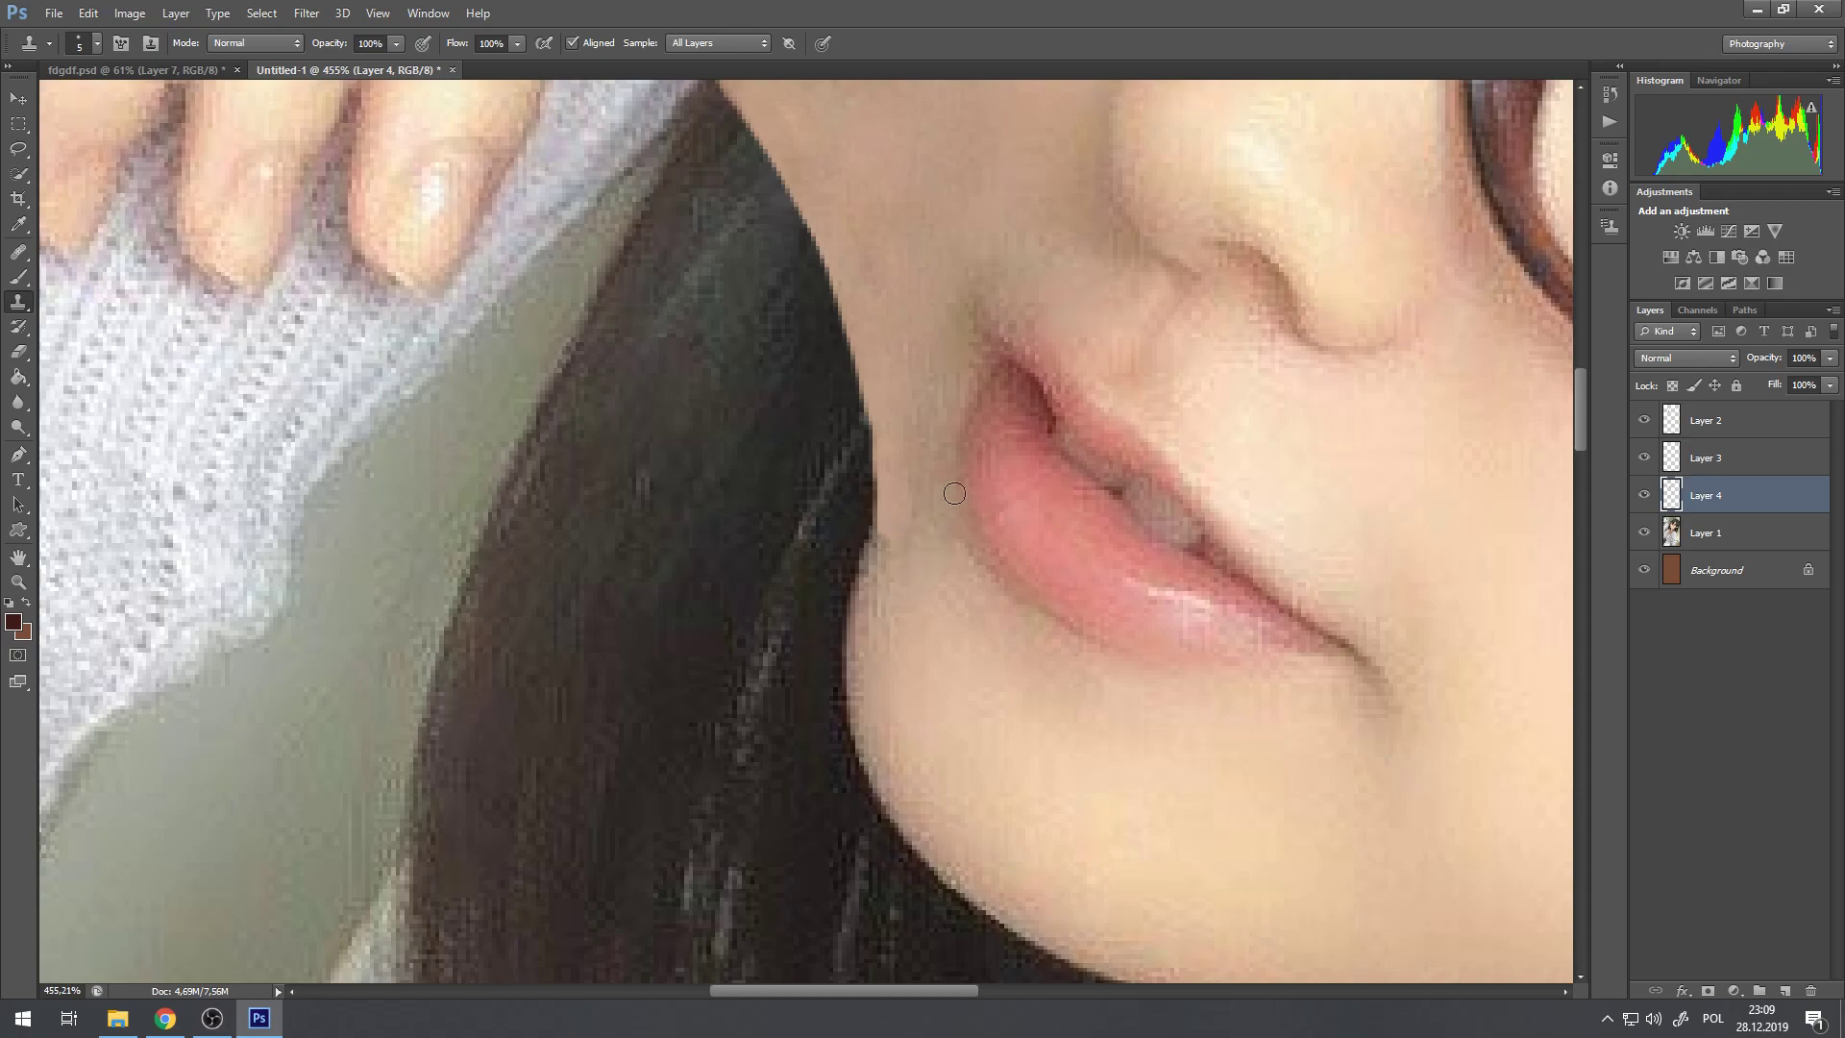
left_click(18, 252)
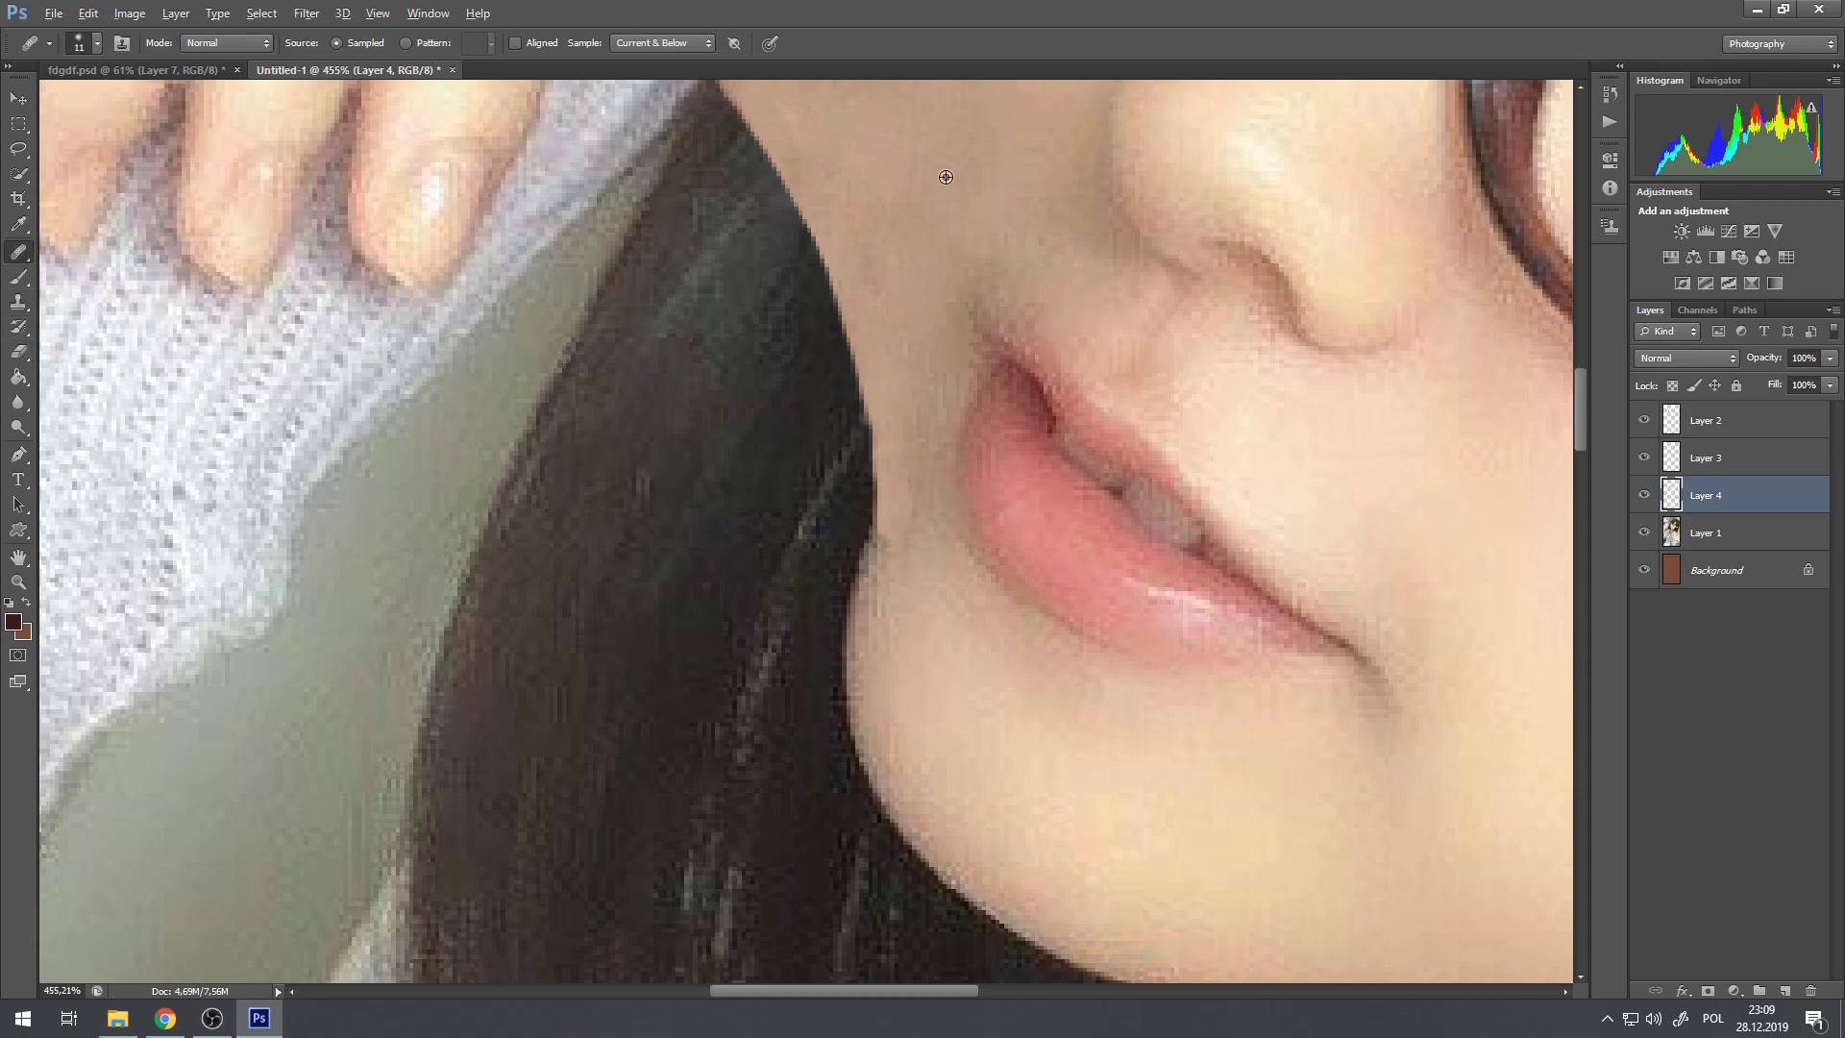
left_click(889, 541)
Step: Smooth the remaining seam at the jaw junction with the Healing Brush and check the result at a wider view
scroll(939, 591, "down", 14)
scroll(941, 597, "up", 13)
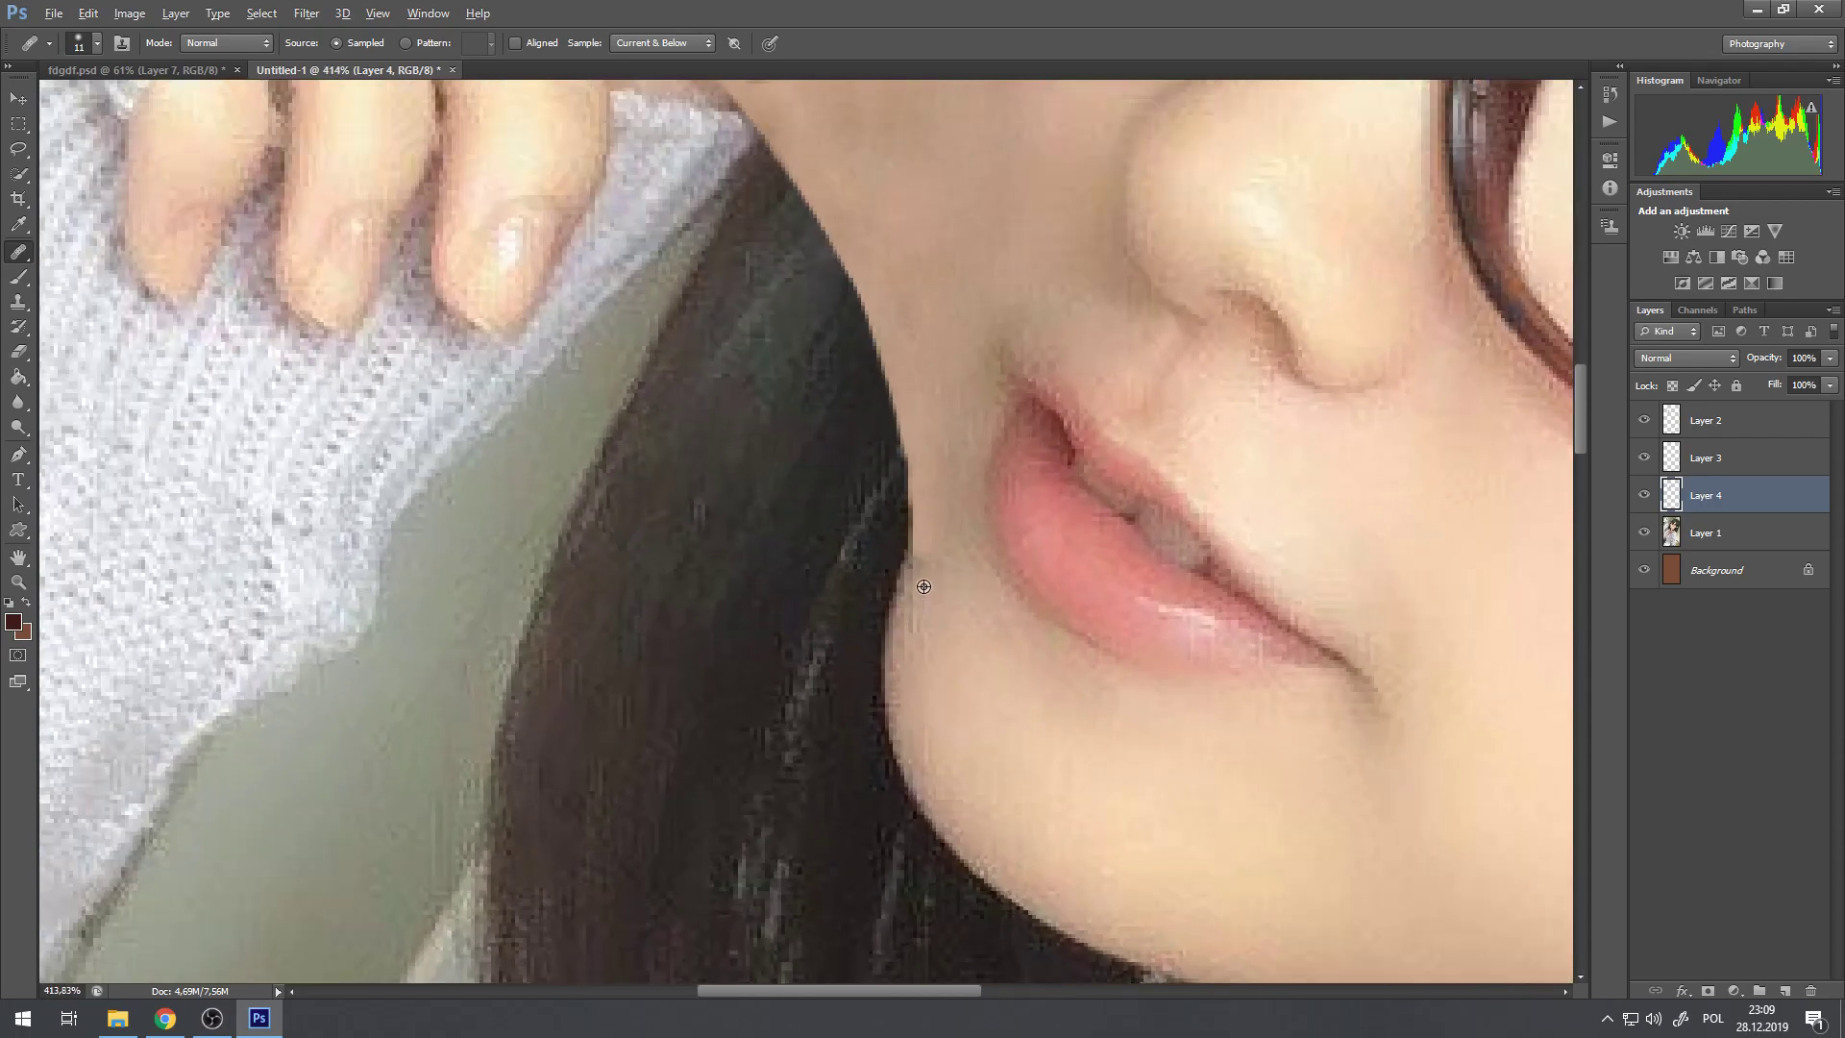
scroll(924, 587, "up", 4)
scroll(911, 570, "down", 2)
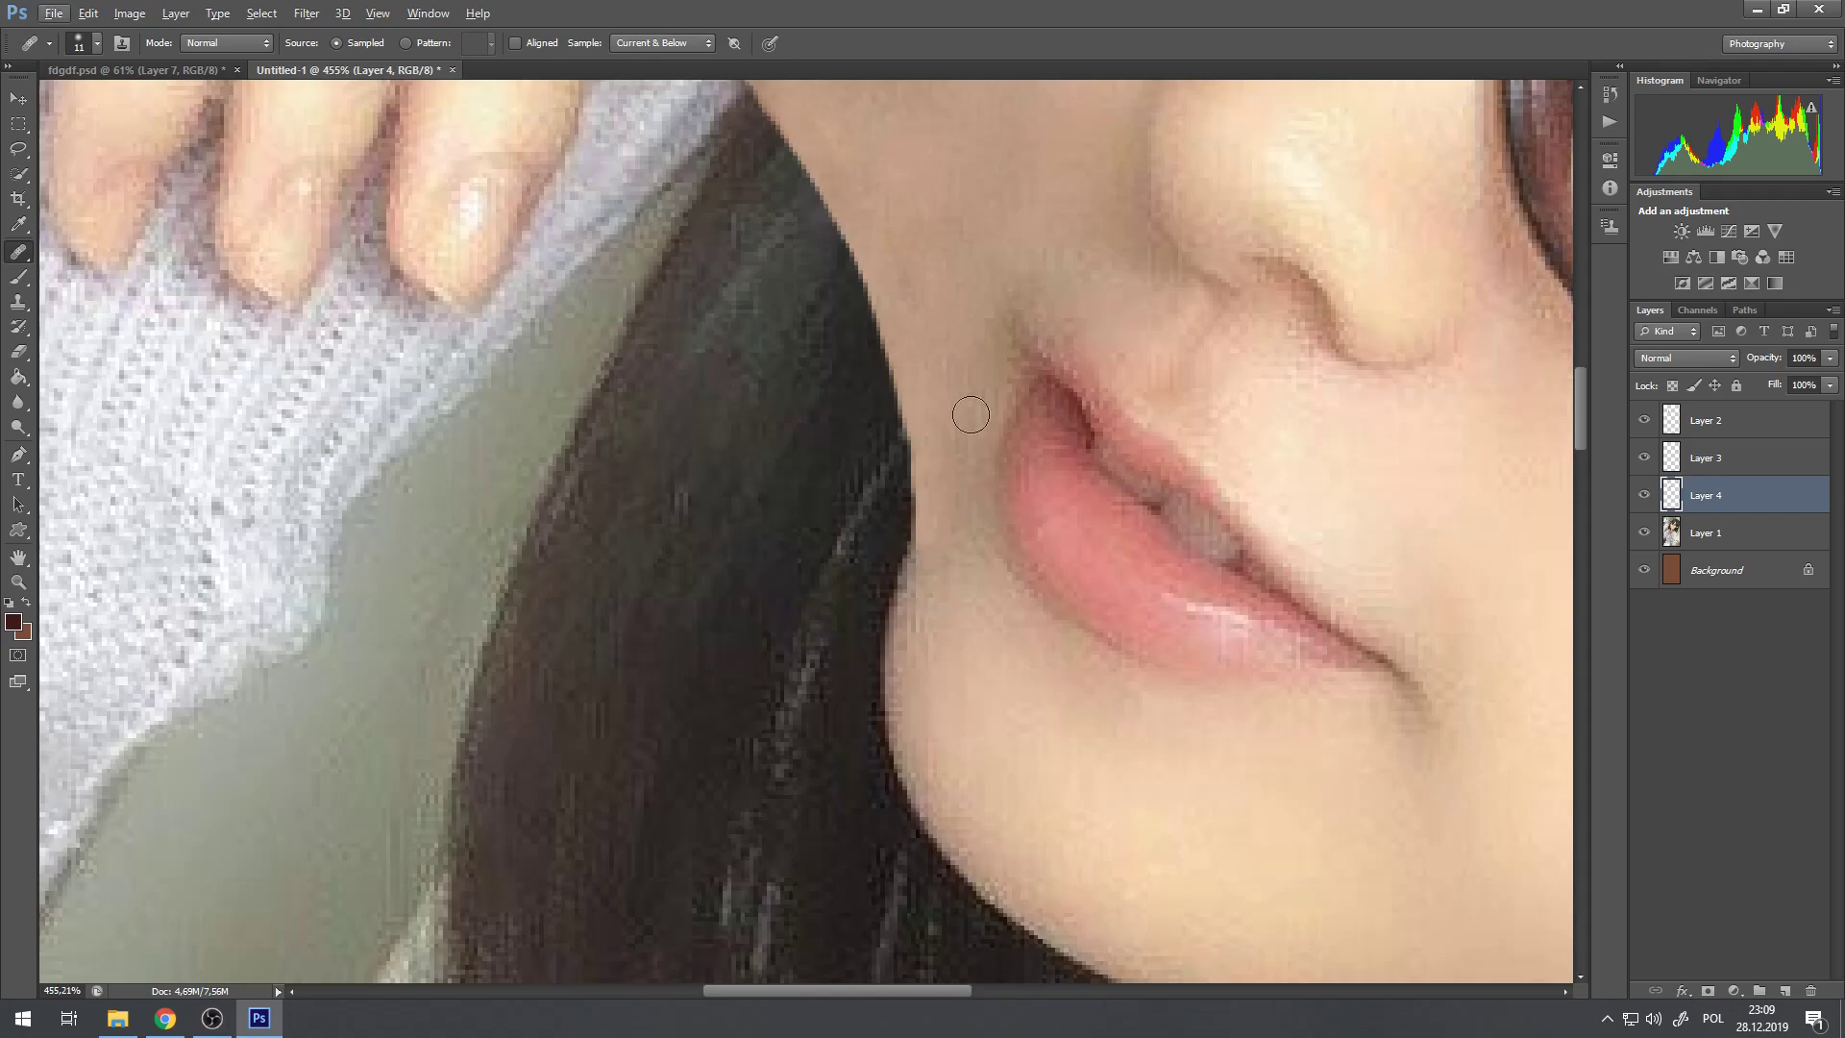
left_click(935, 541)
left_click_drag(928, 585, 928, 566)
scroll(1009, 492, "down", 7)
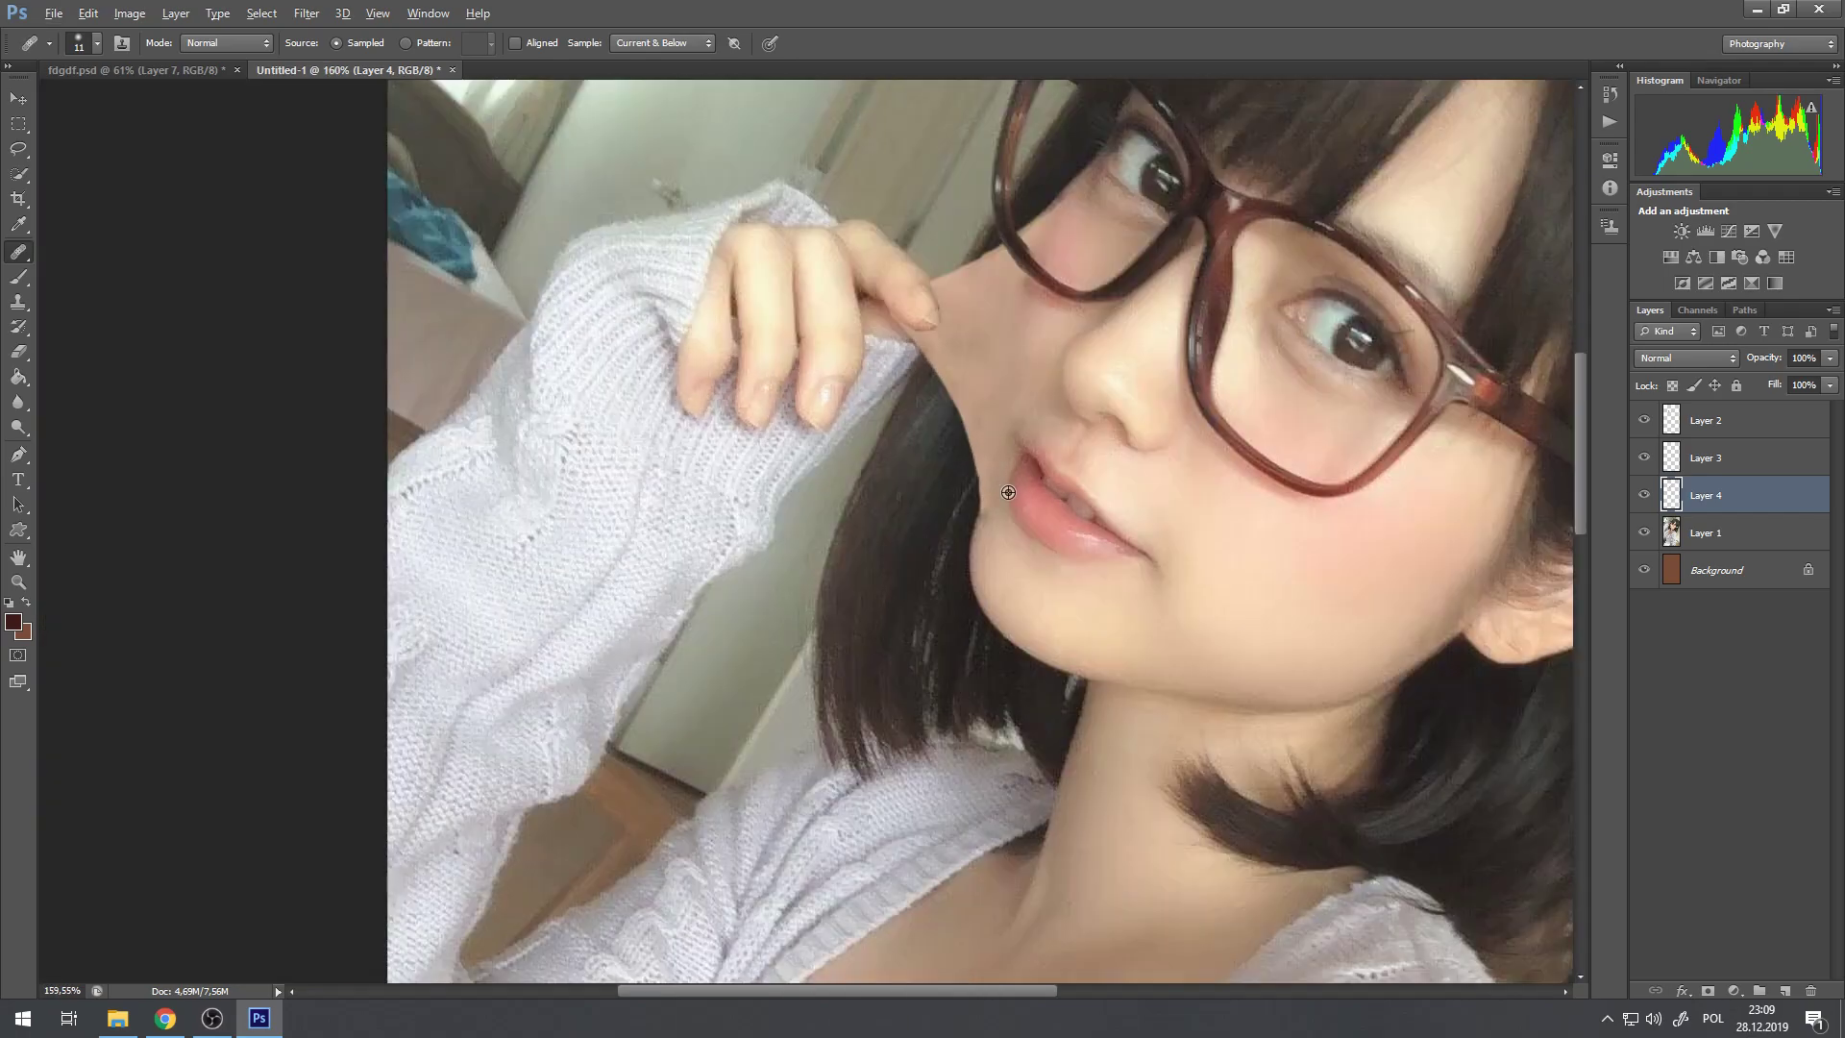
scroll(1008, 492, "down", 3)
scroll(1005, 425, "up", 6)
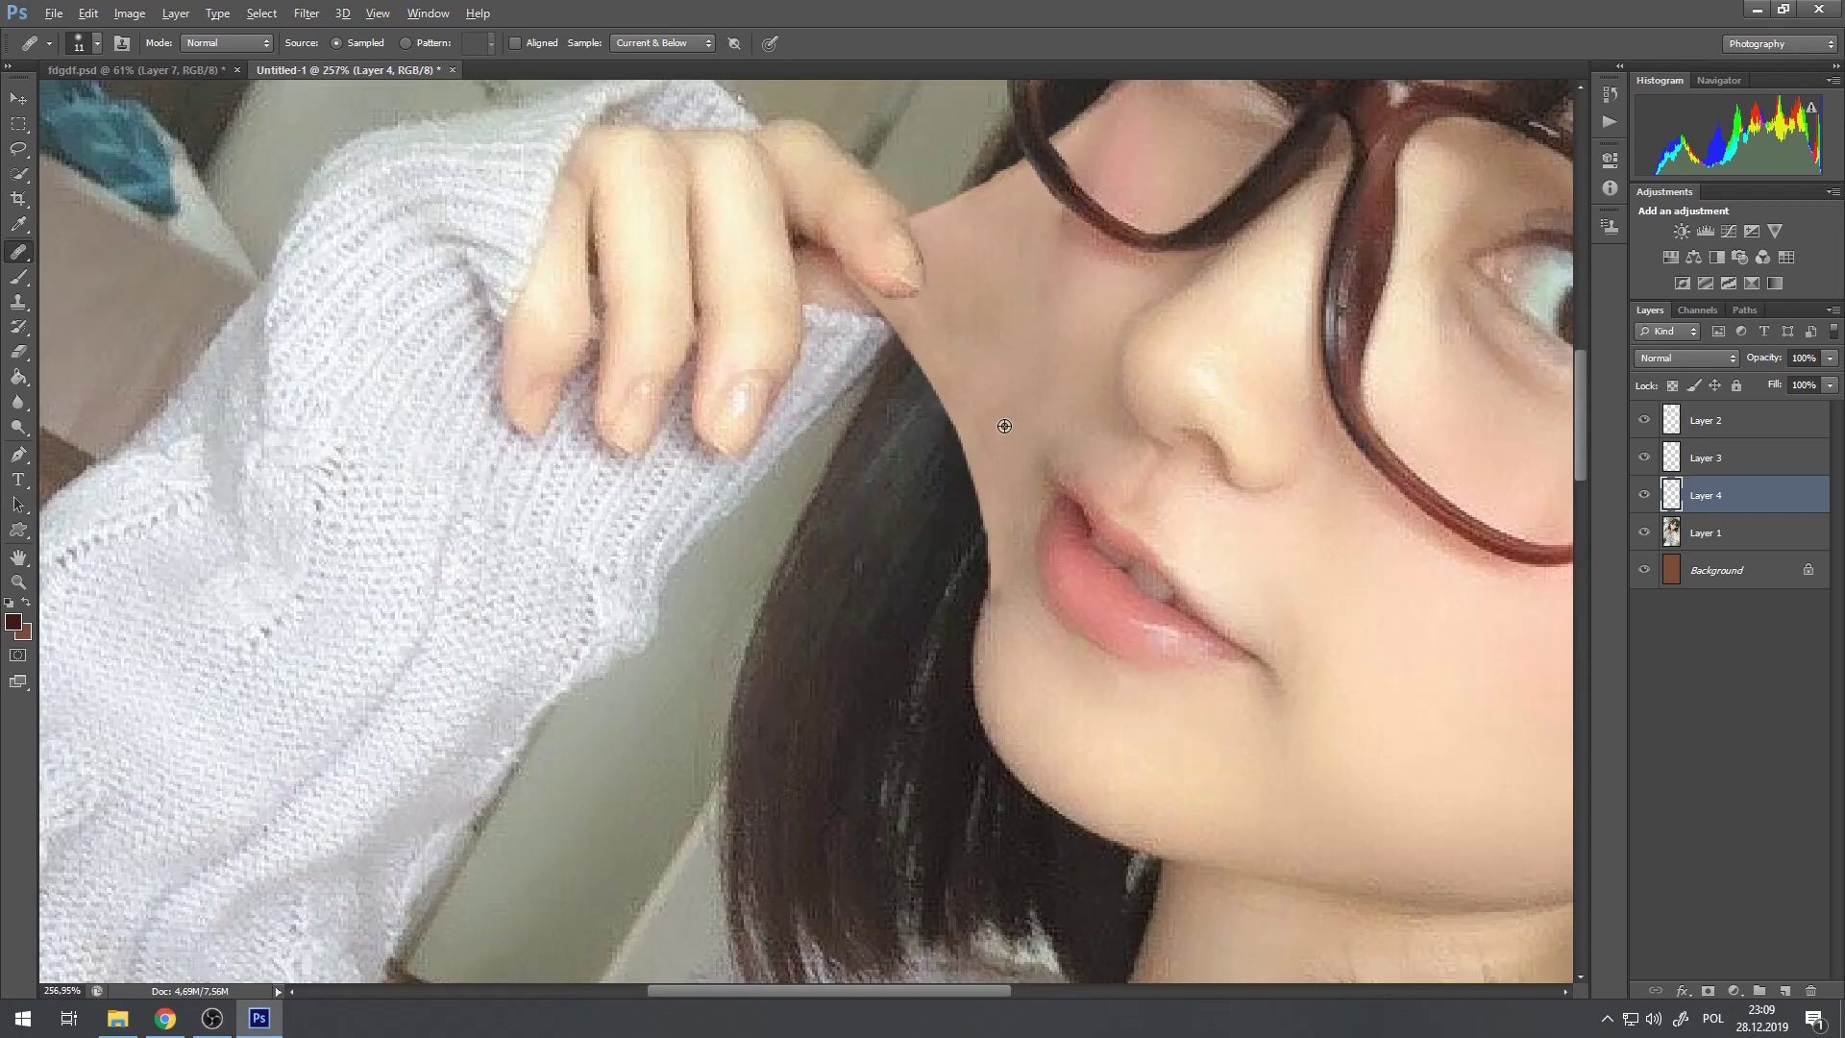
scroll(1012, 463, "down", 6)
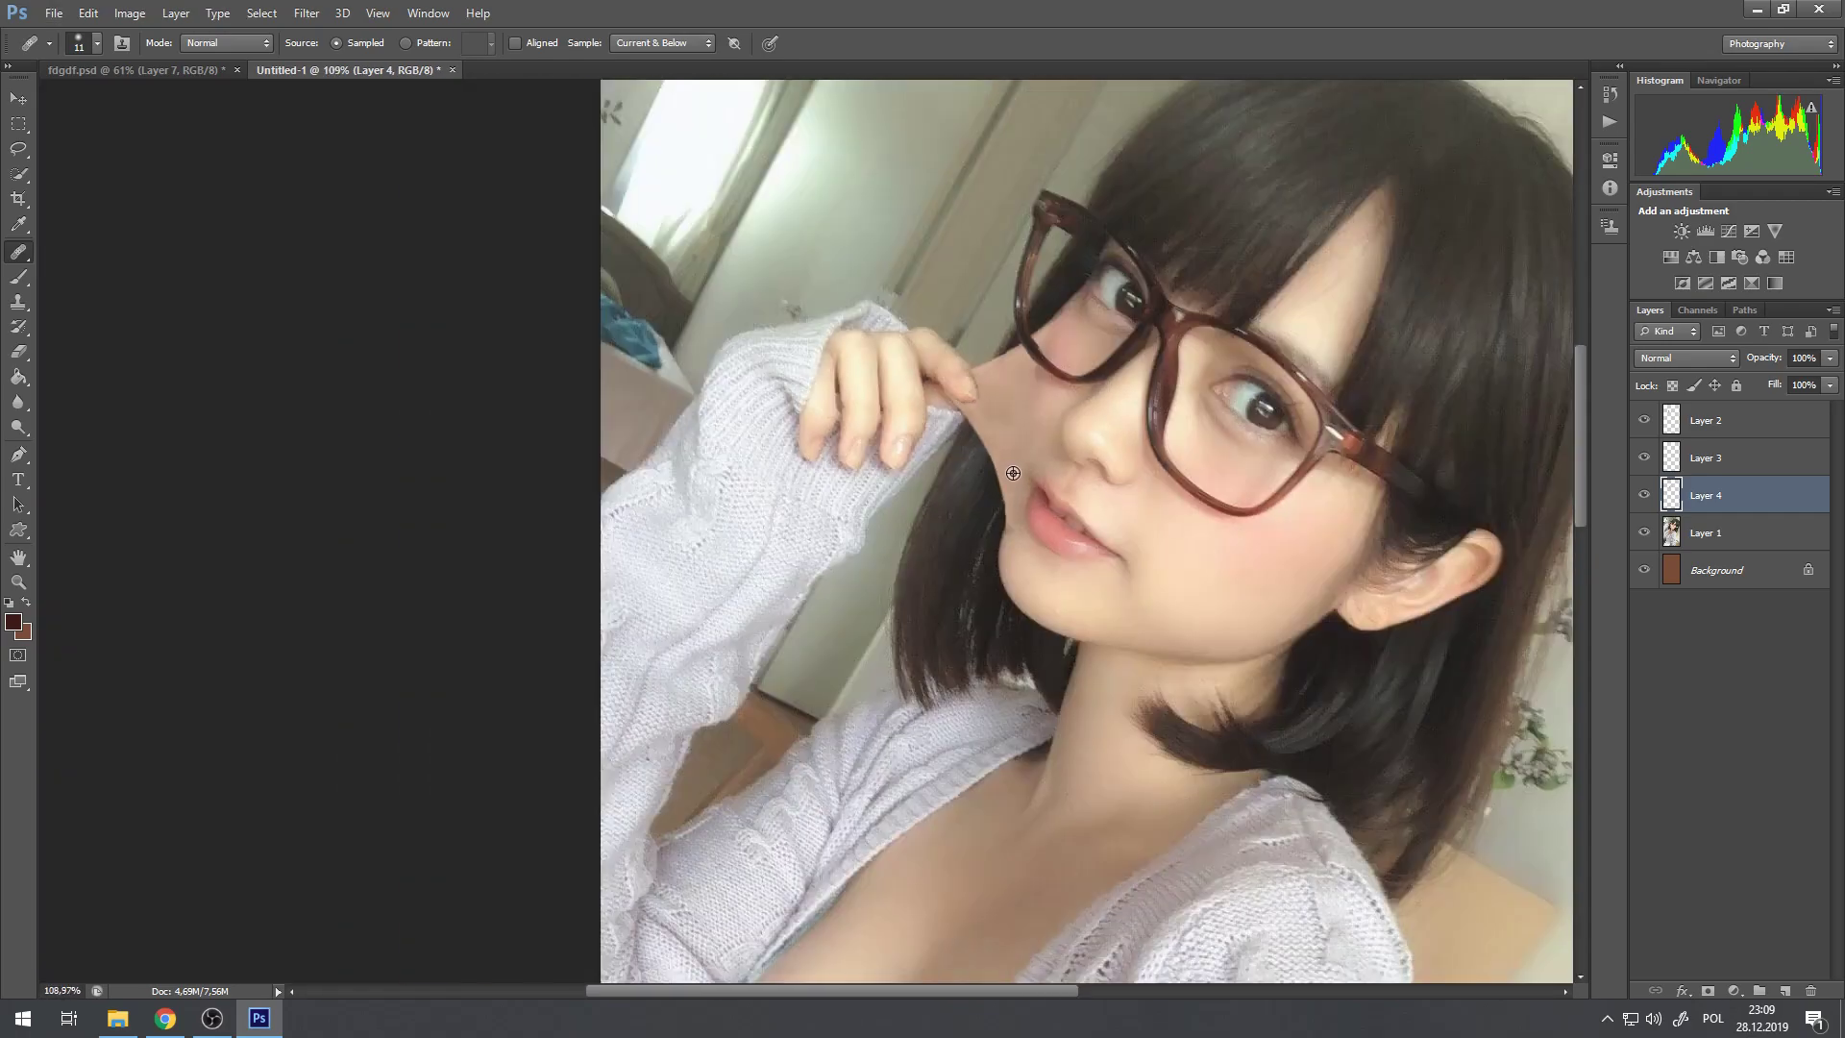
Step: Burn the skin along the lower edge of the glasses frame with a small midtones brush at 8% exposure and check the shading
scroll(1045, 412, "up", 3)
scroll(1045, 412, "up", 5)
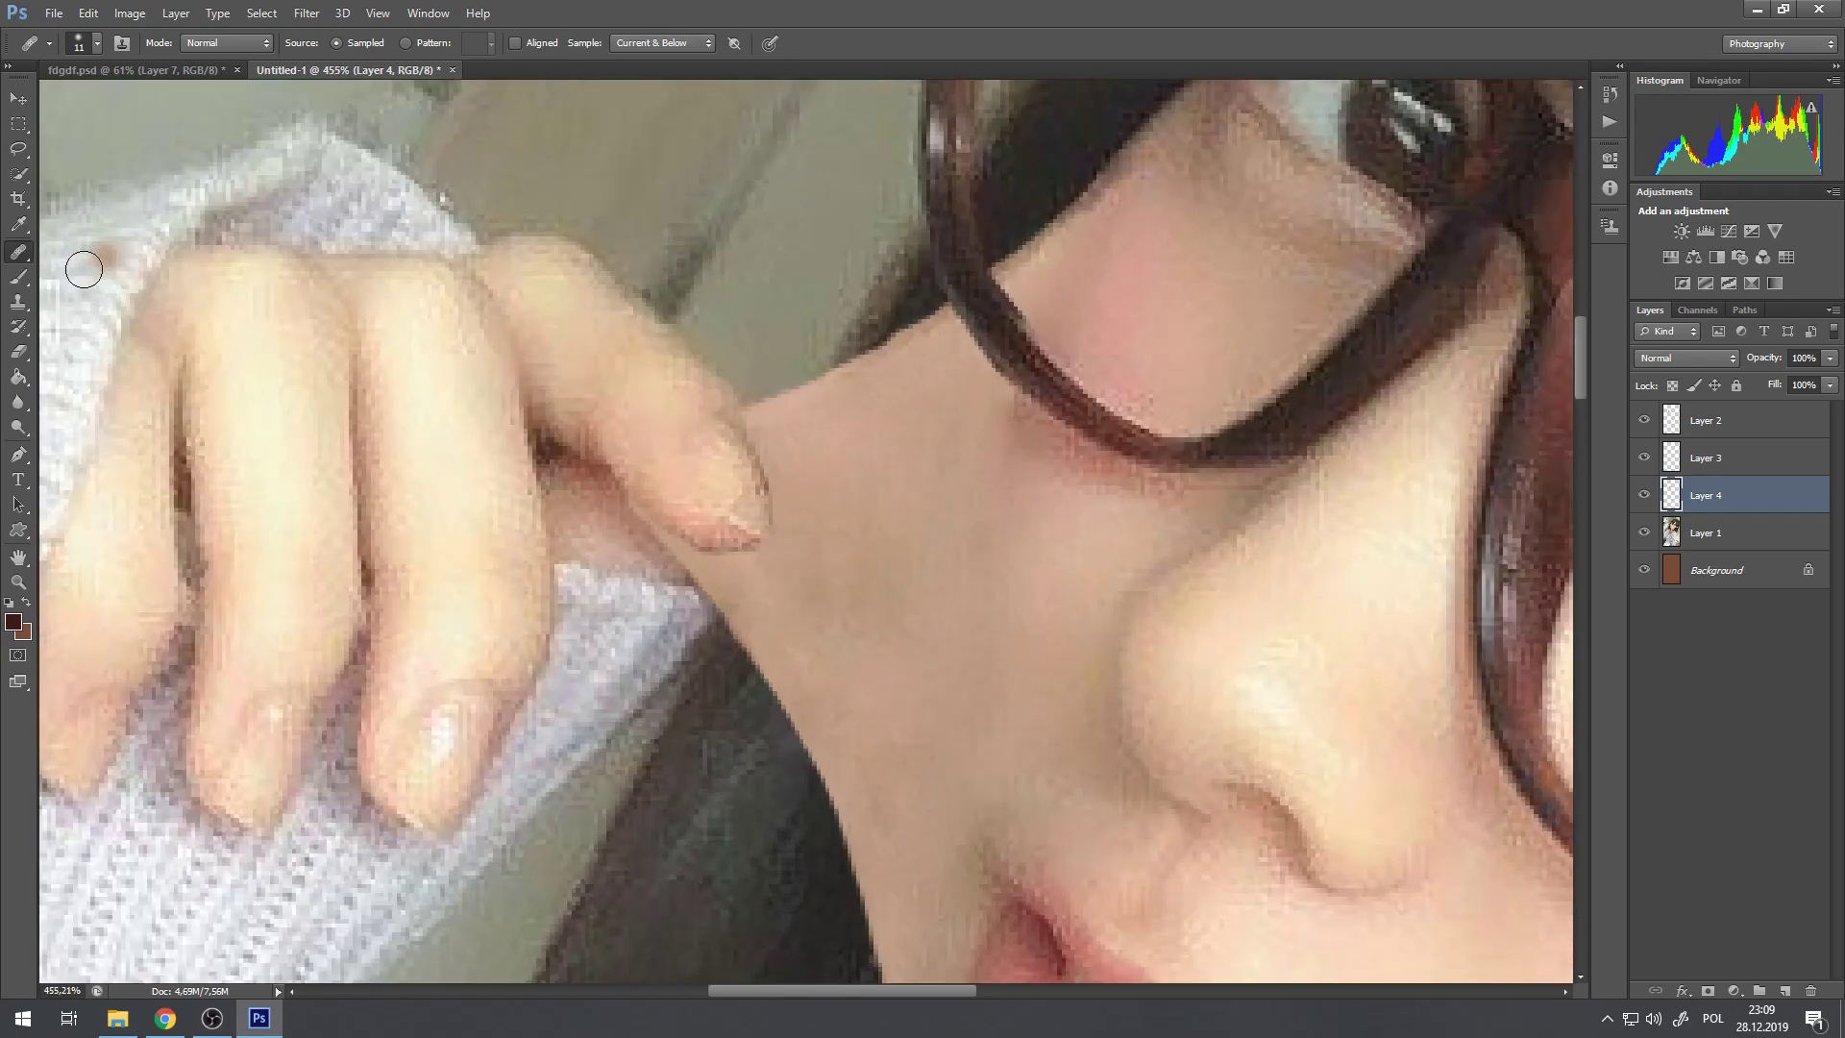
left_click(19, 277)
left_click(96, 42)
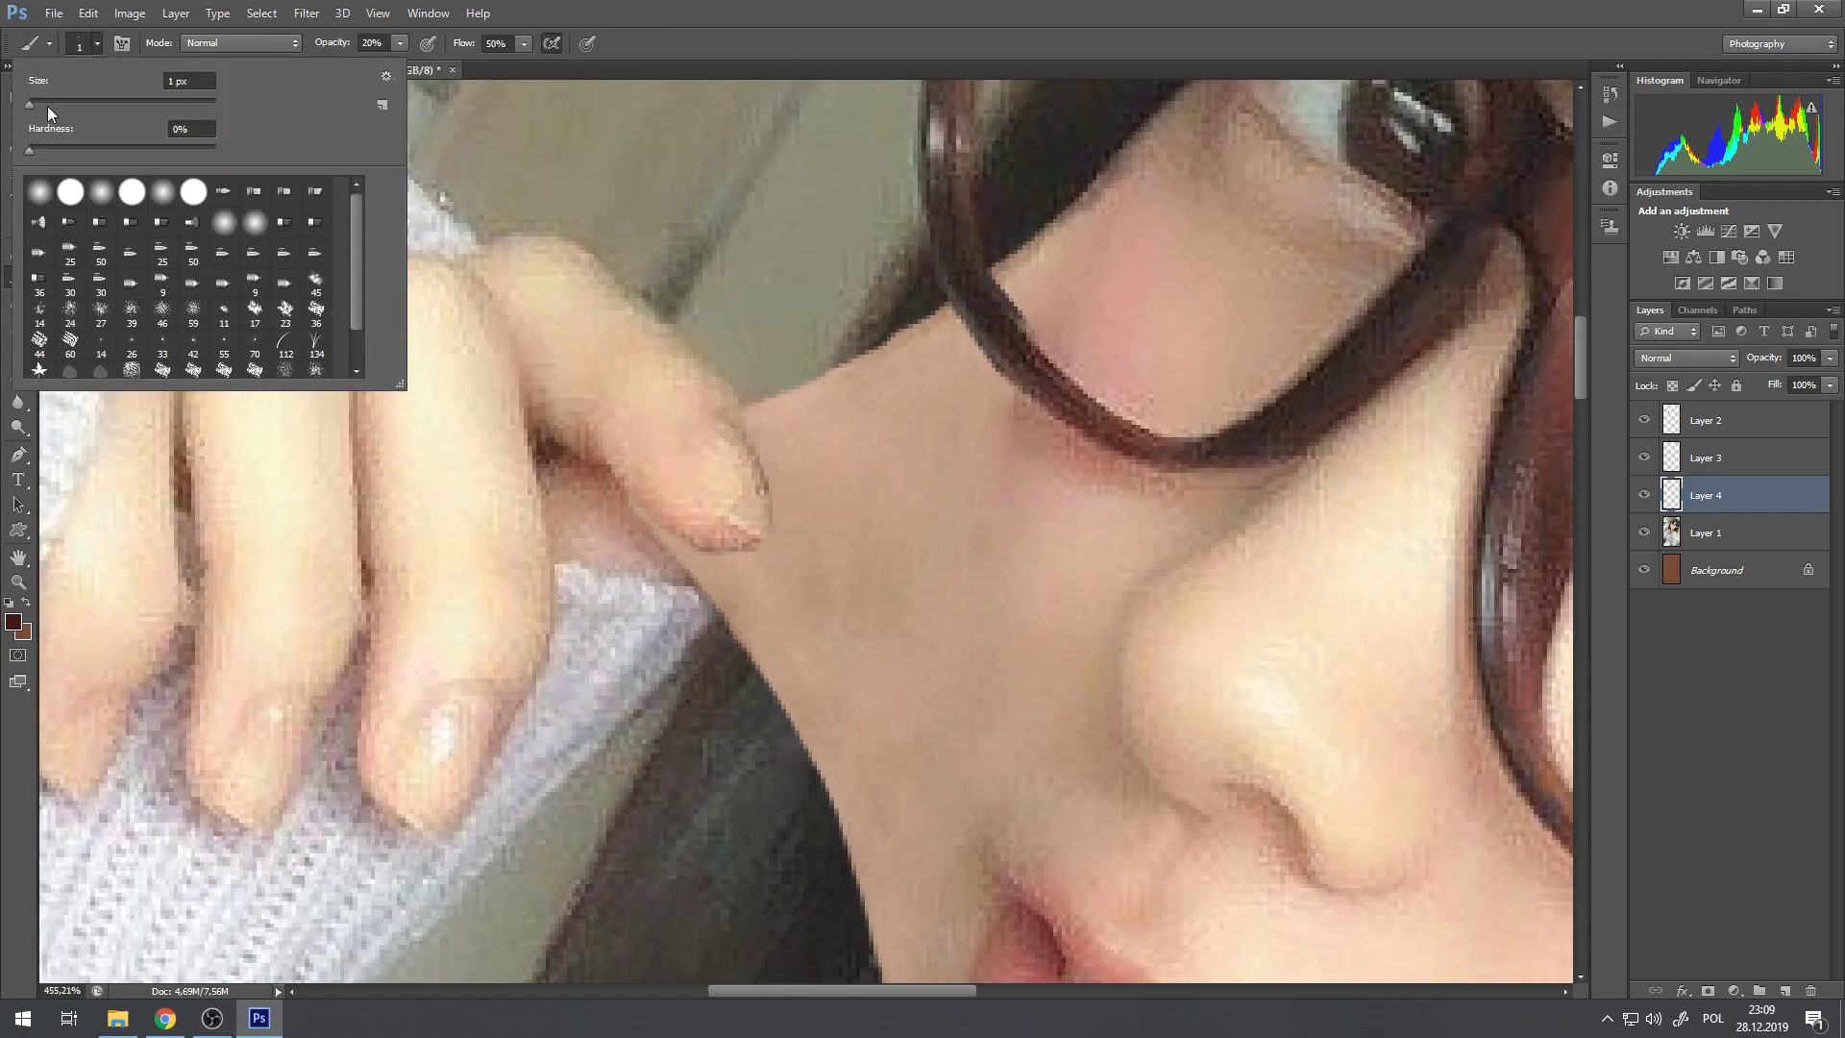
left_click_drag(38, 104, 19, 104)
left_click(8, 408)
right_click(18, 427)
left_click(134, 420)
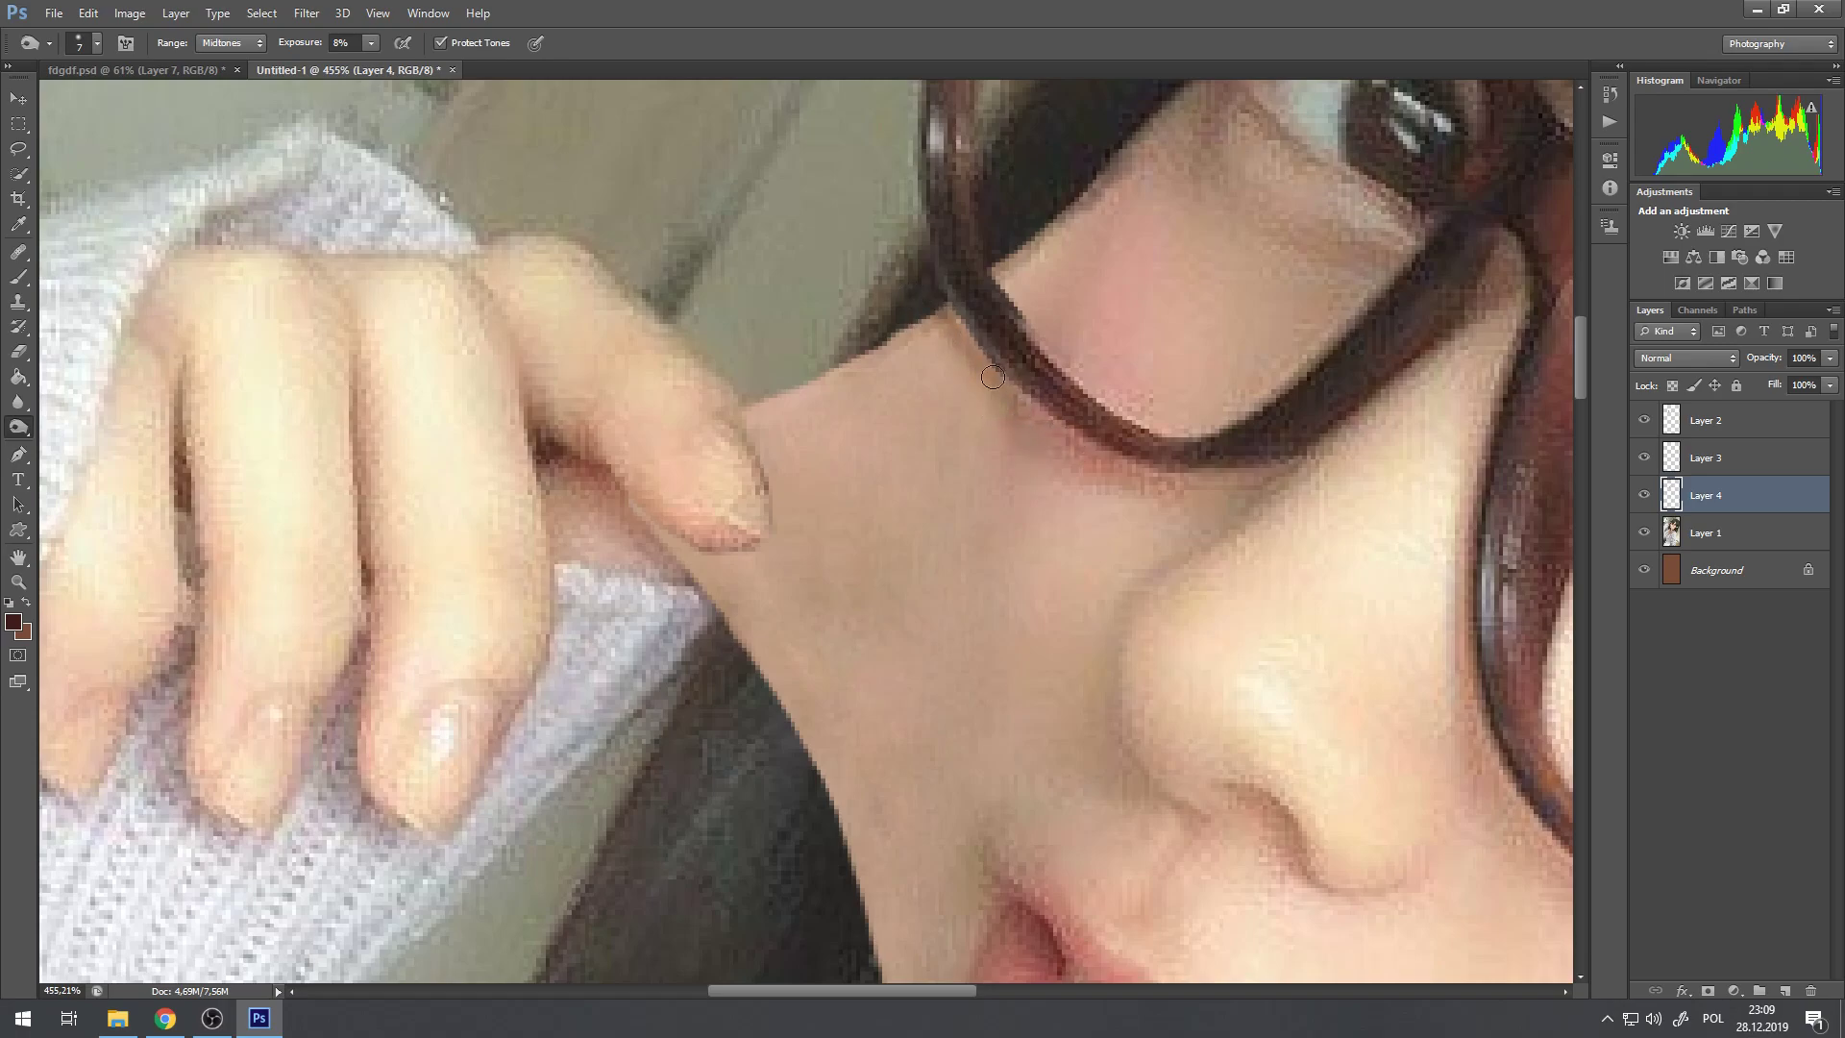
scroll(1106, 529, "down", 19)
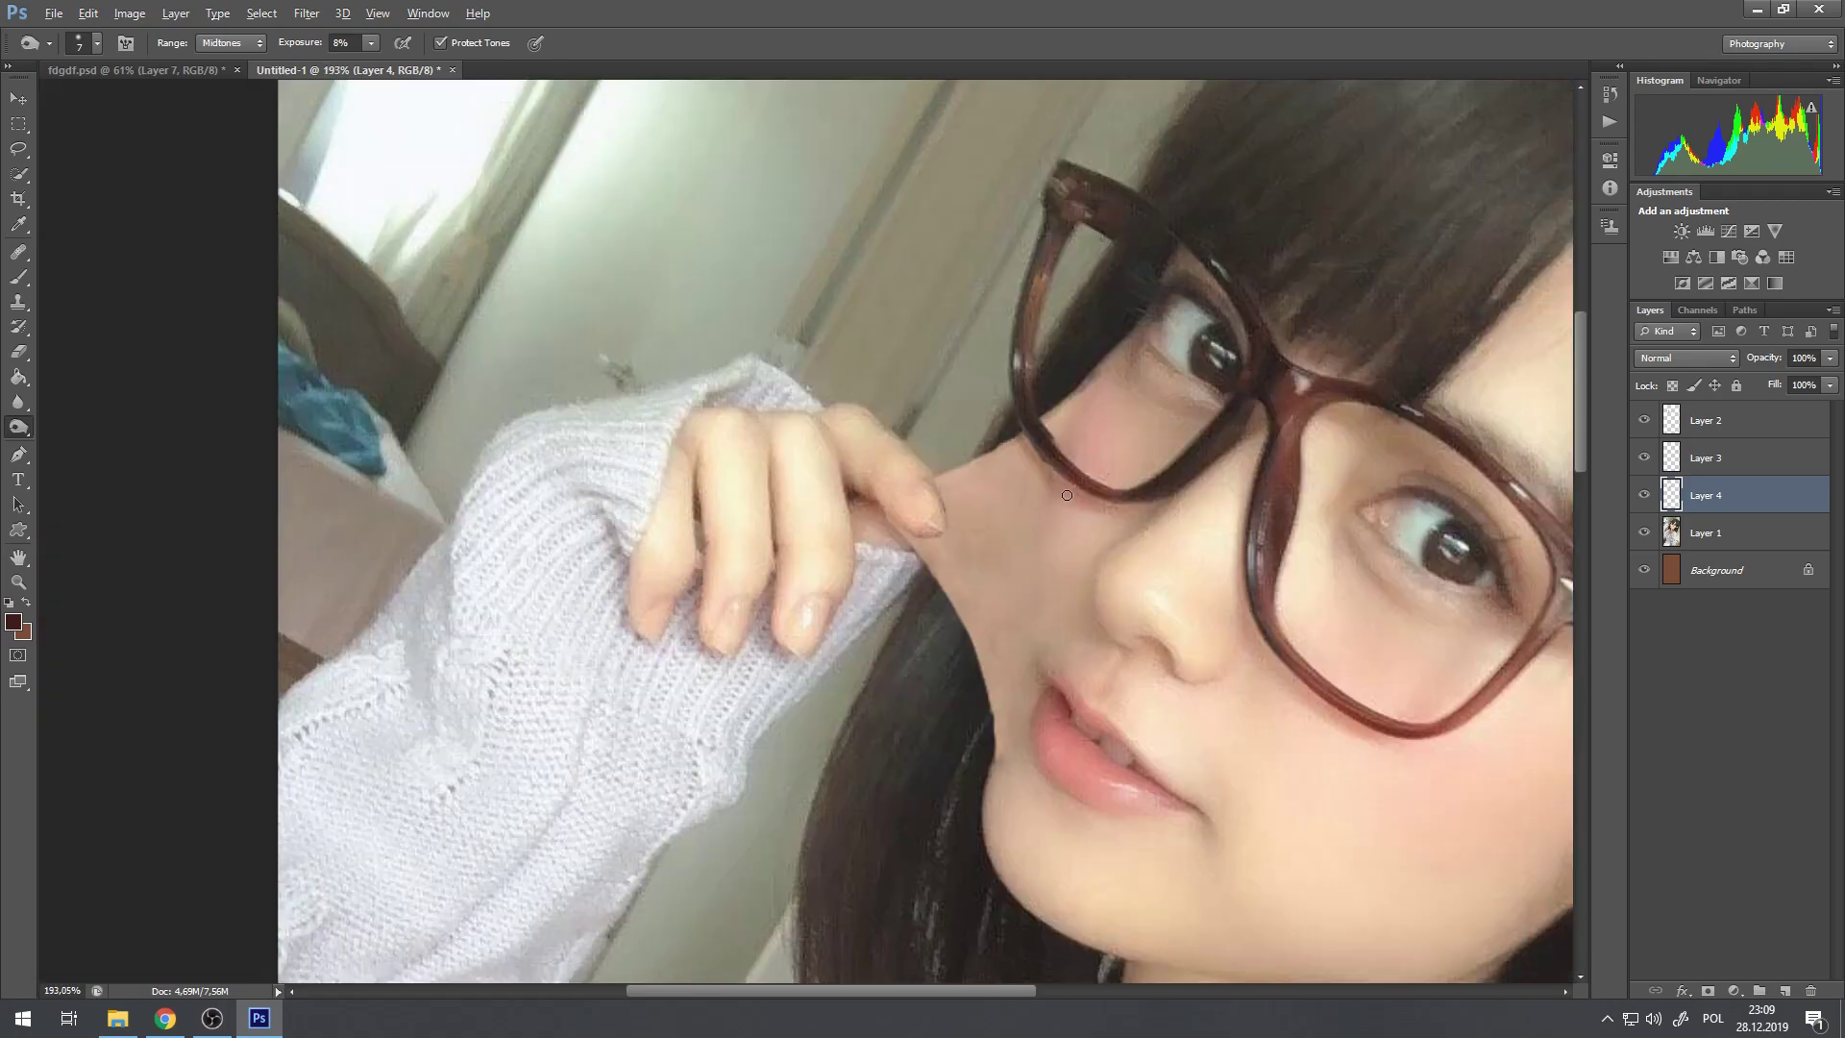
scroll(1043, 515, "up", 3)
scroll(998, 454, "up", 15)
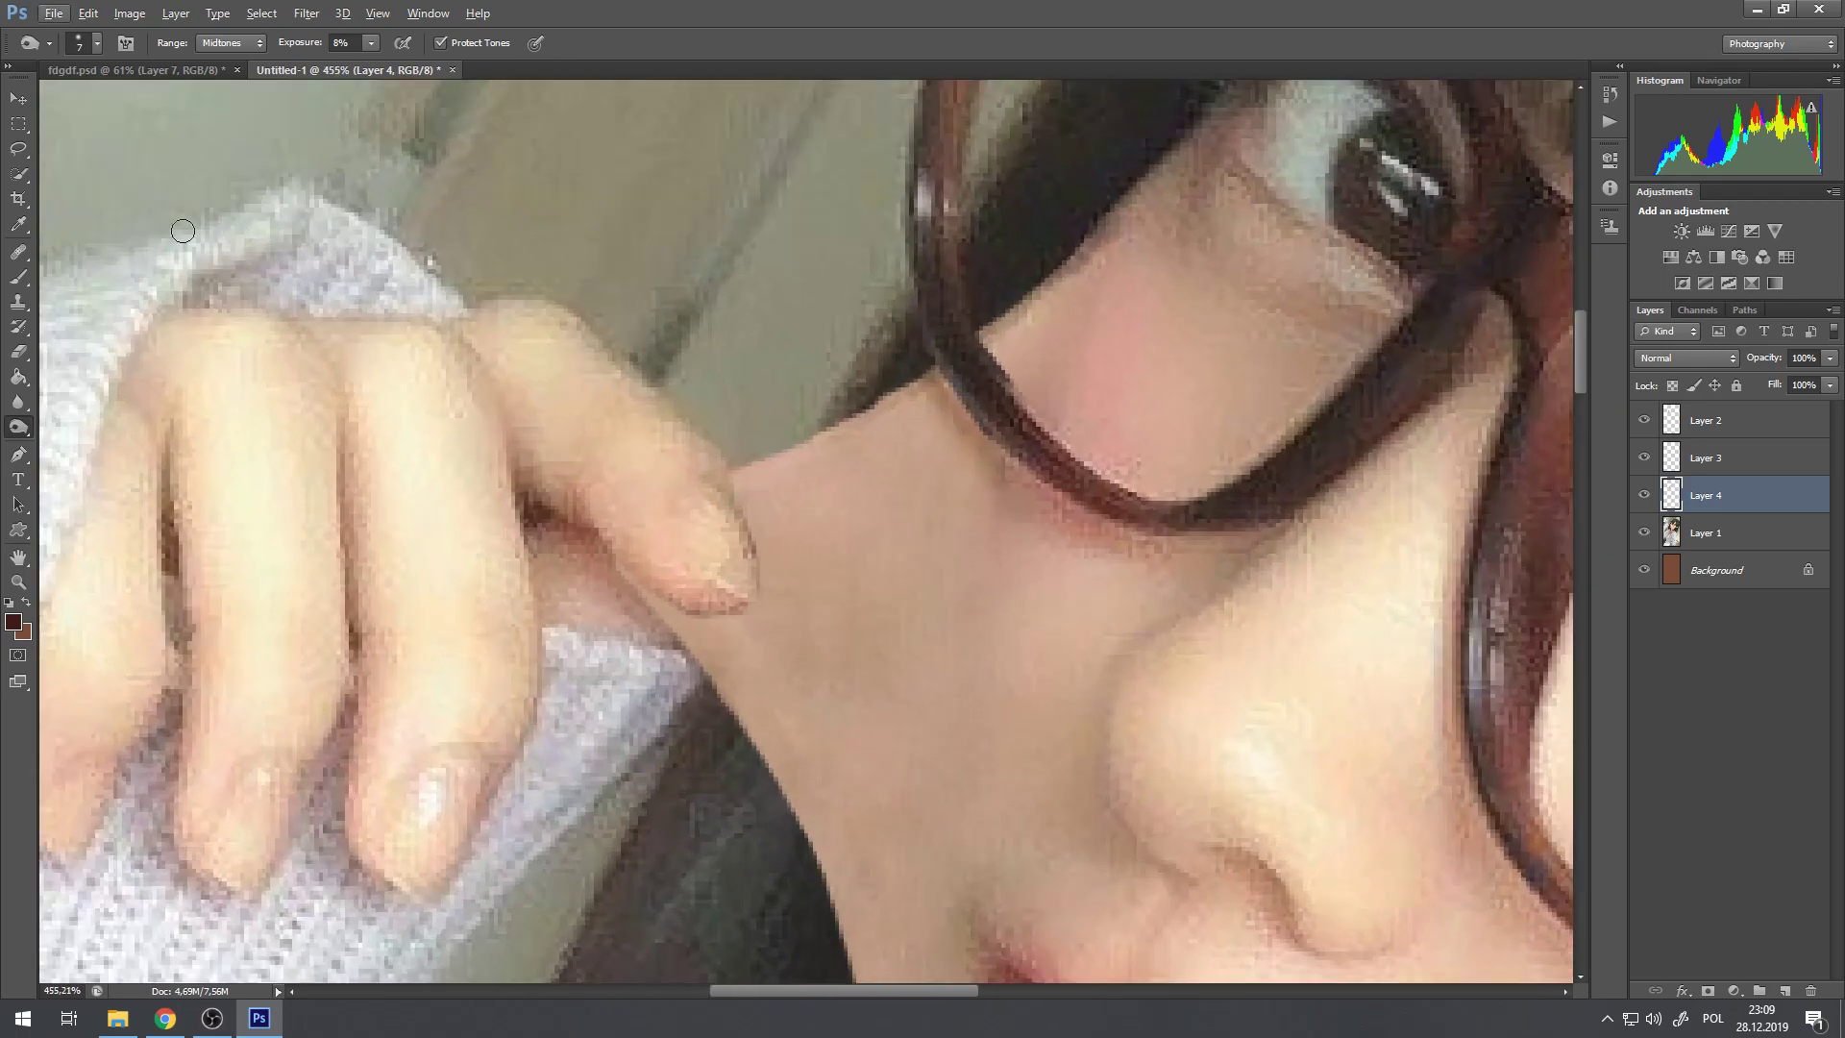
Step: Heal the stretched skin just beneath the glasses frame and check the blend at wider and closer views
left_click(18, 251)
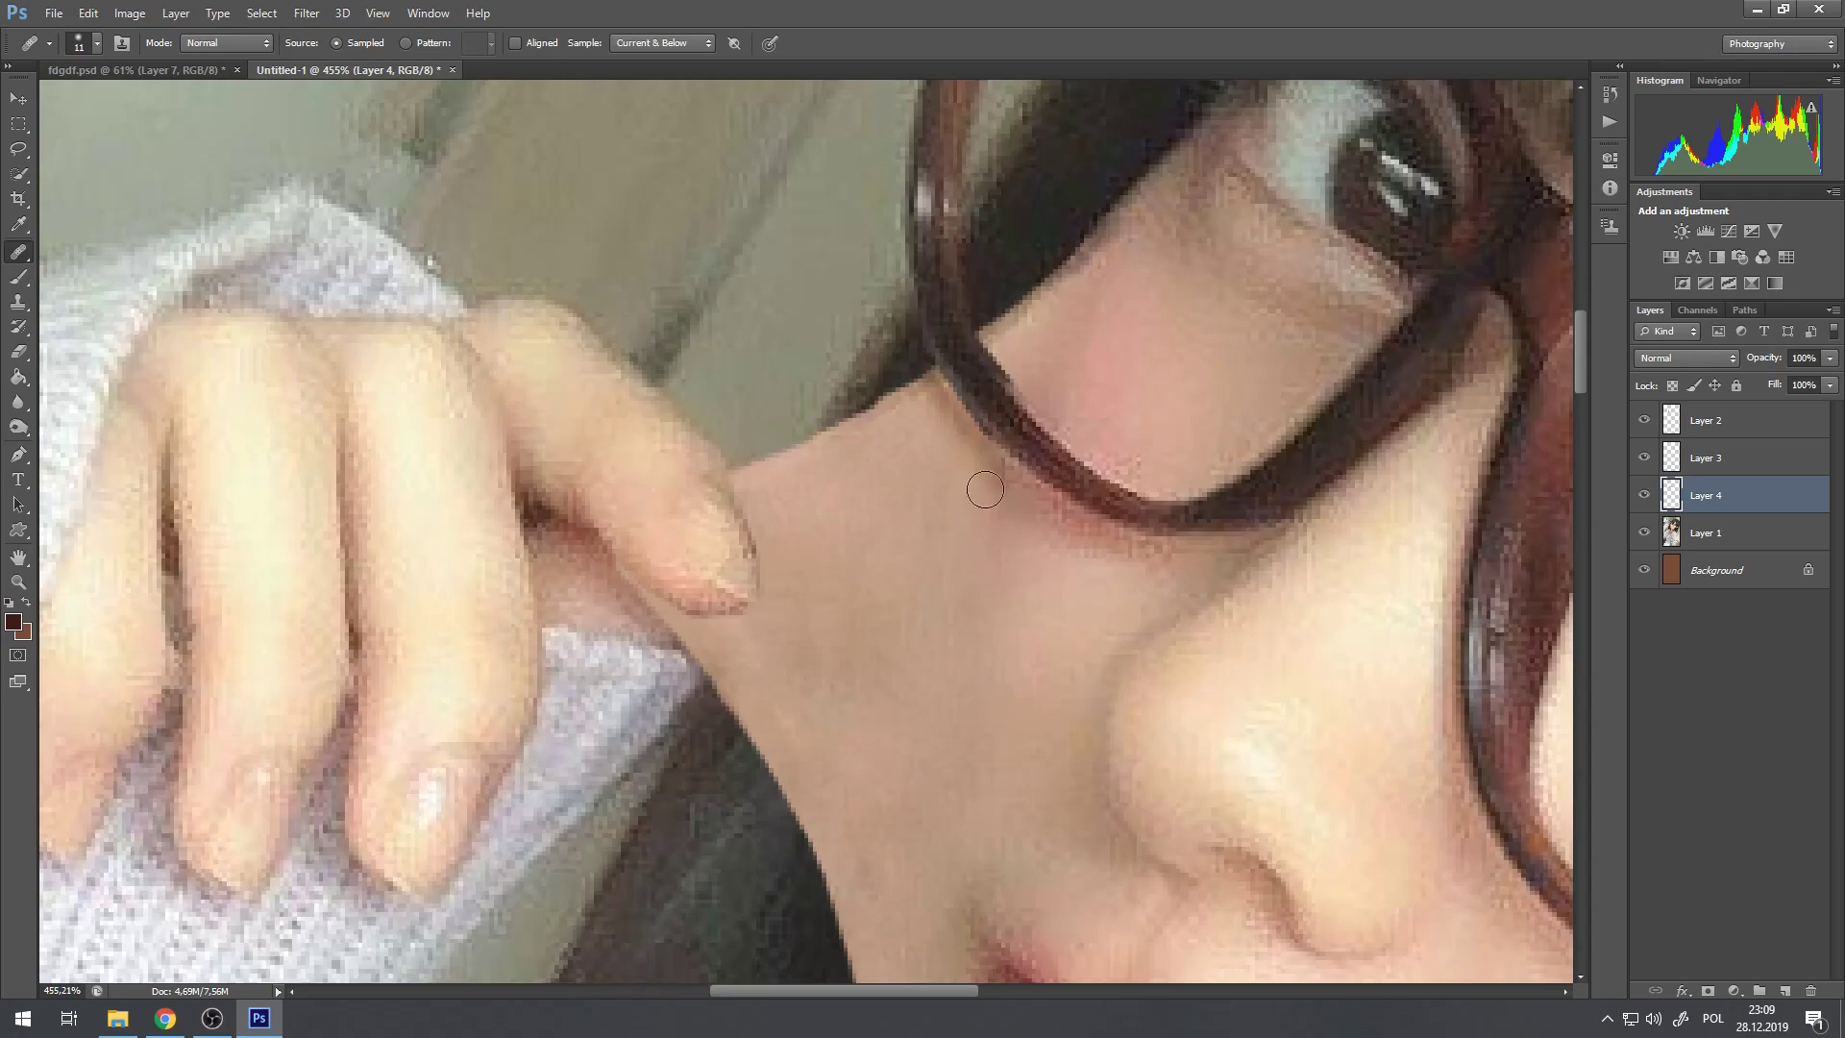
mouse_move(982, 450)
left_mouse_down()
mouse_move(964, 484)
mouse_move(954, 440)
mouse_move(1087, 559)
mouse_move(1053, 529)
left_mouse_up()
scroll(1134, 454, "down", 10)
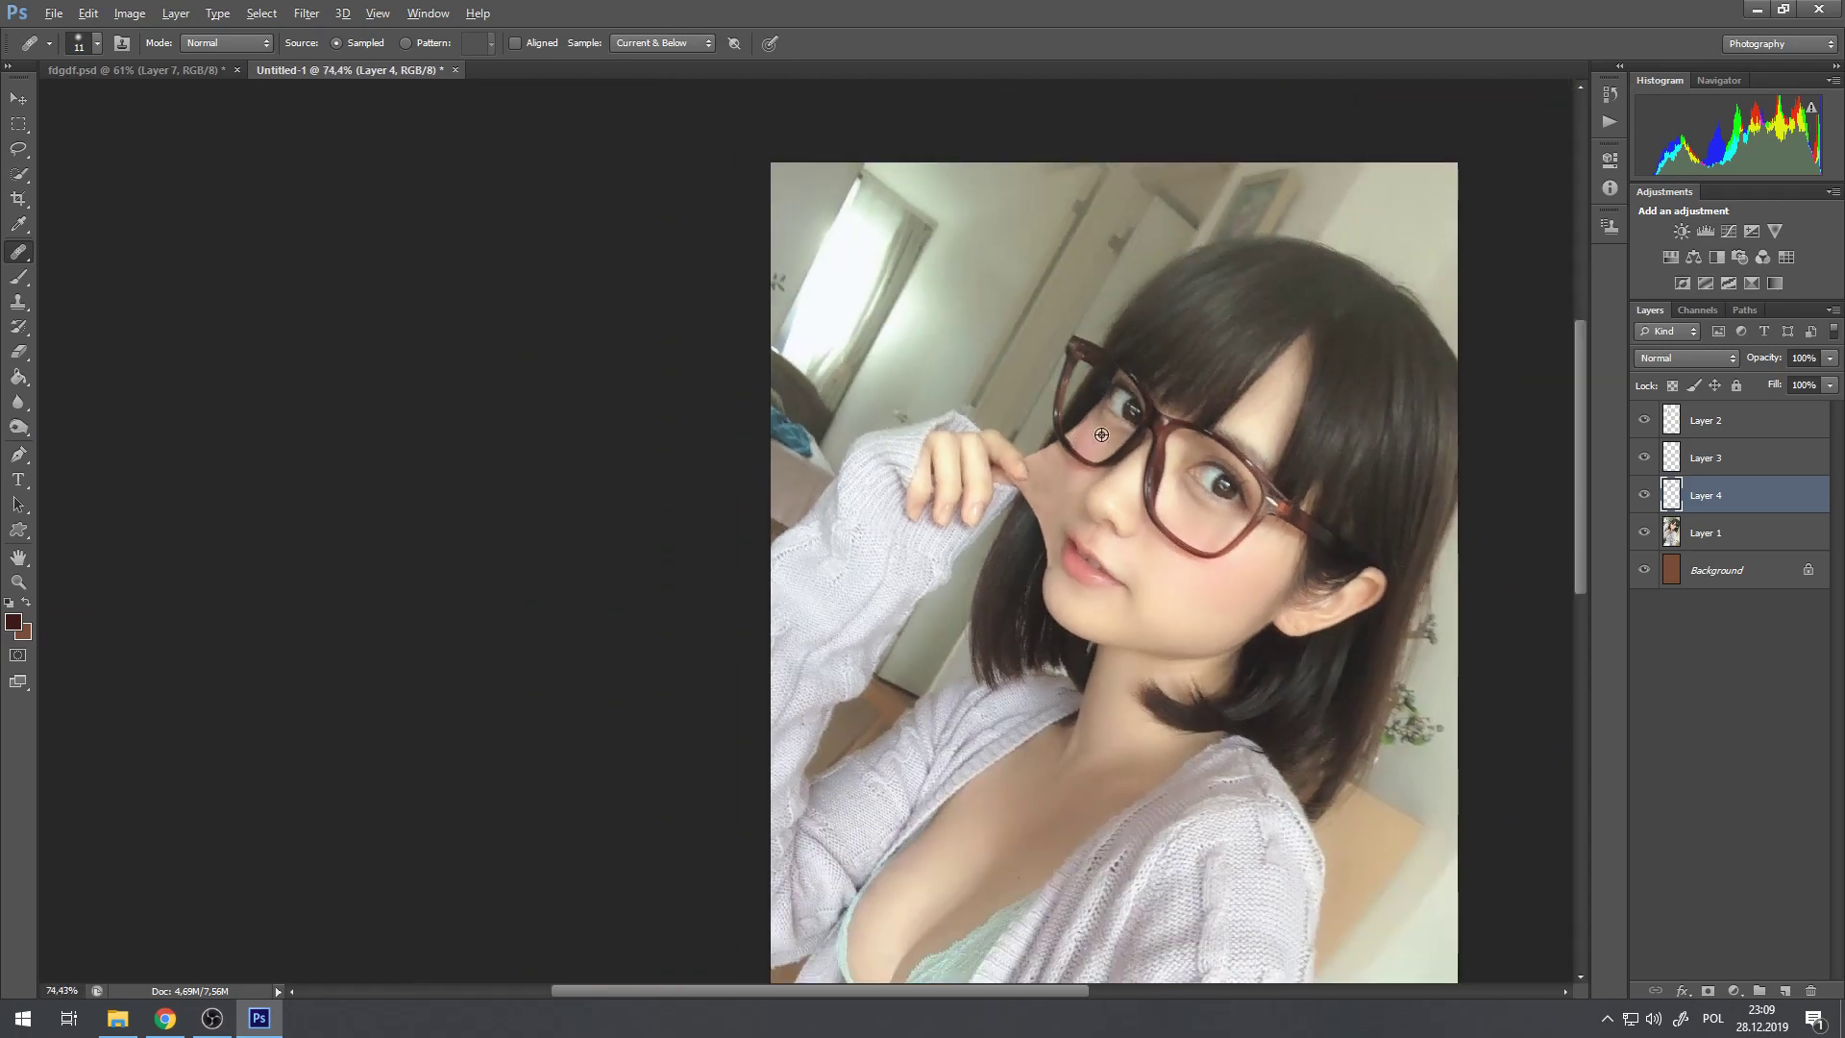
scroll(1132, 431, "up", 10)
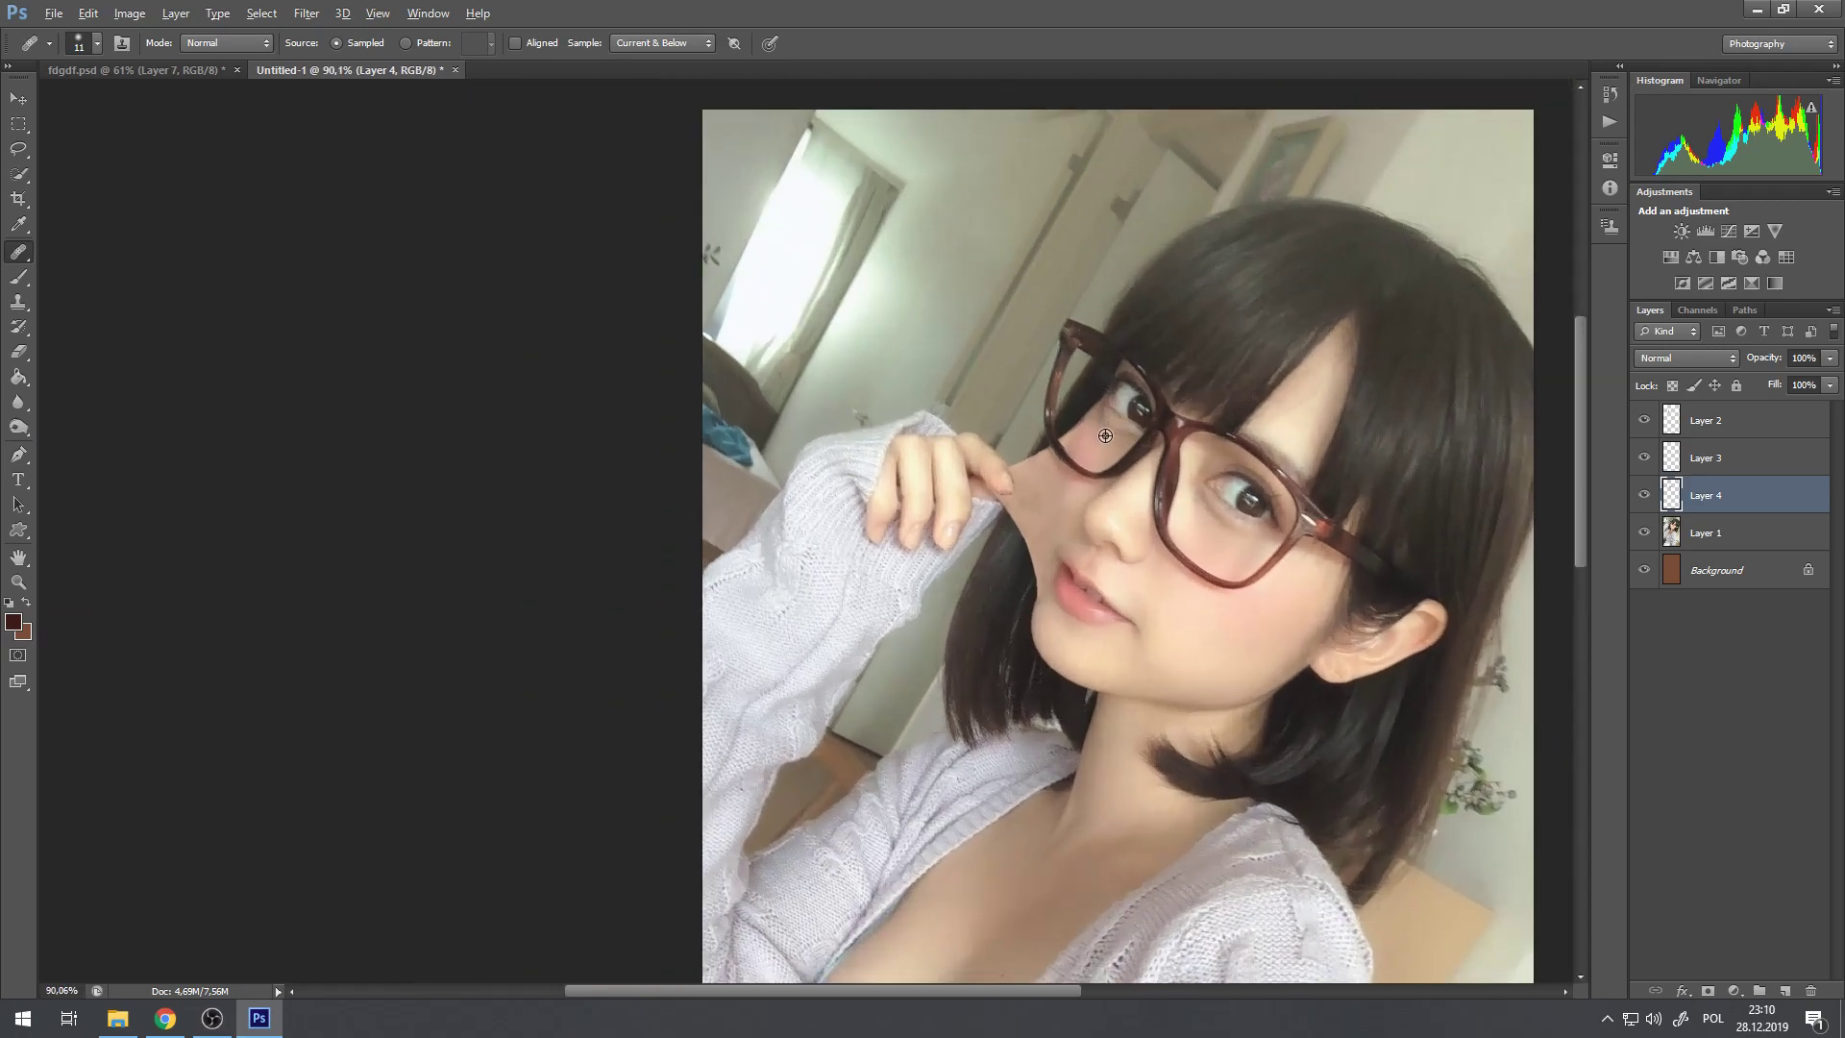
scroll(1068, 442, "down", 2)
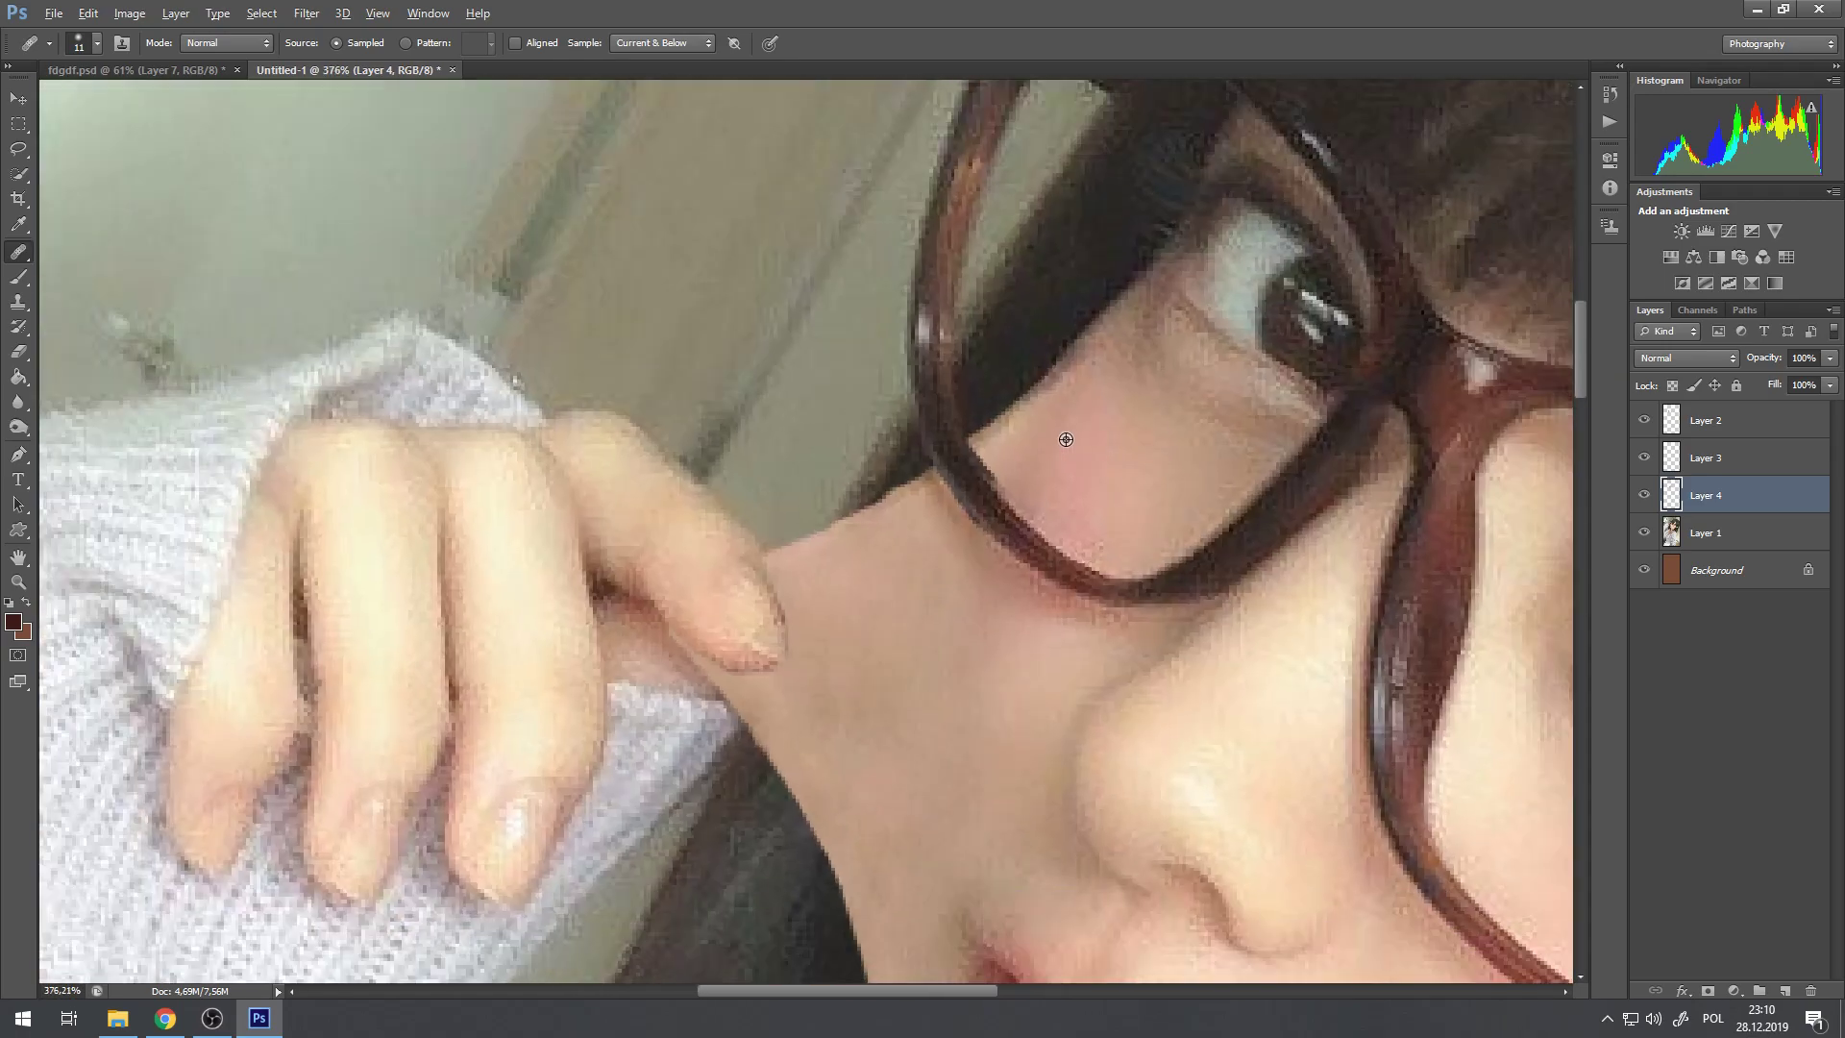
scroll(1025, 424, "down", 5)
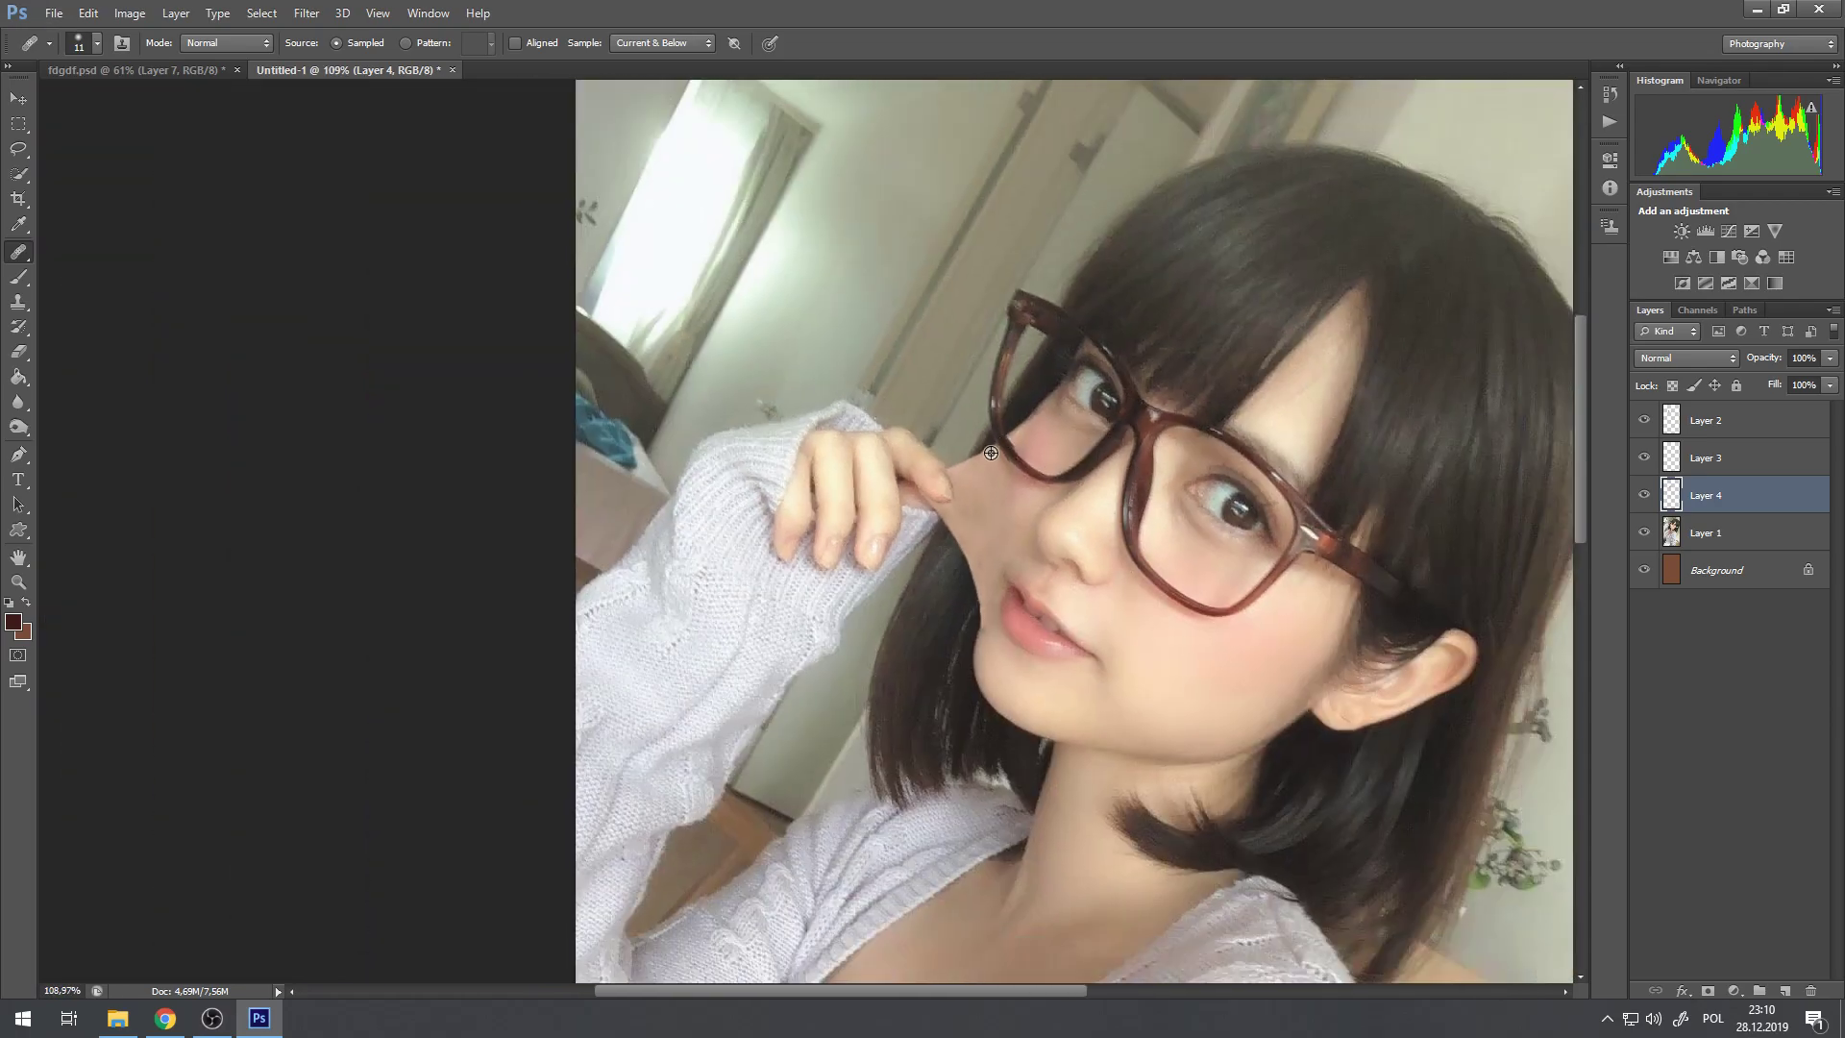
Step: Clean up the upper edge of the stretched skin beside the glasses frame with a 6 px eraser
scroll(997, 456, "up", 3)
scroll(997, 457, "up", 4)
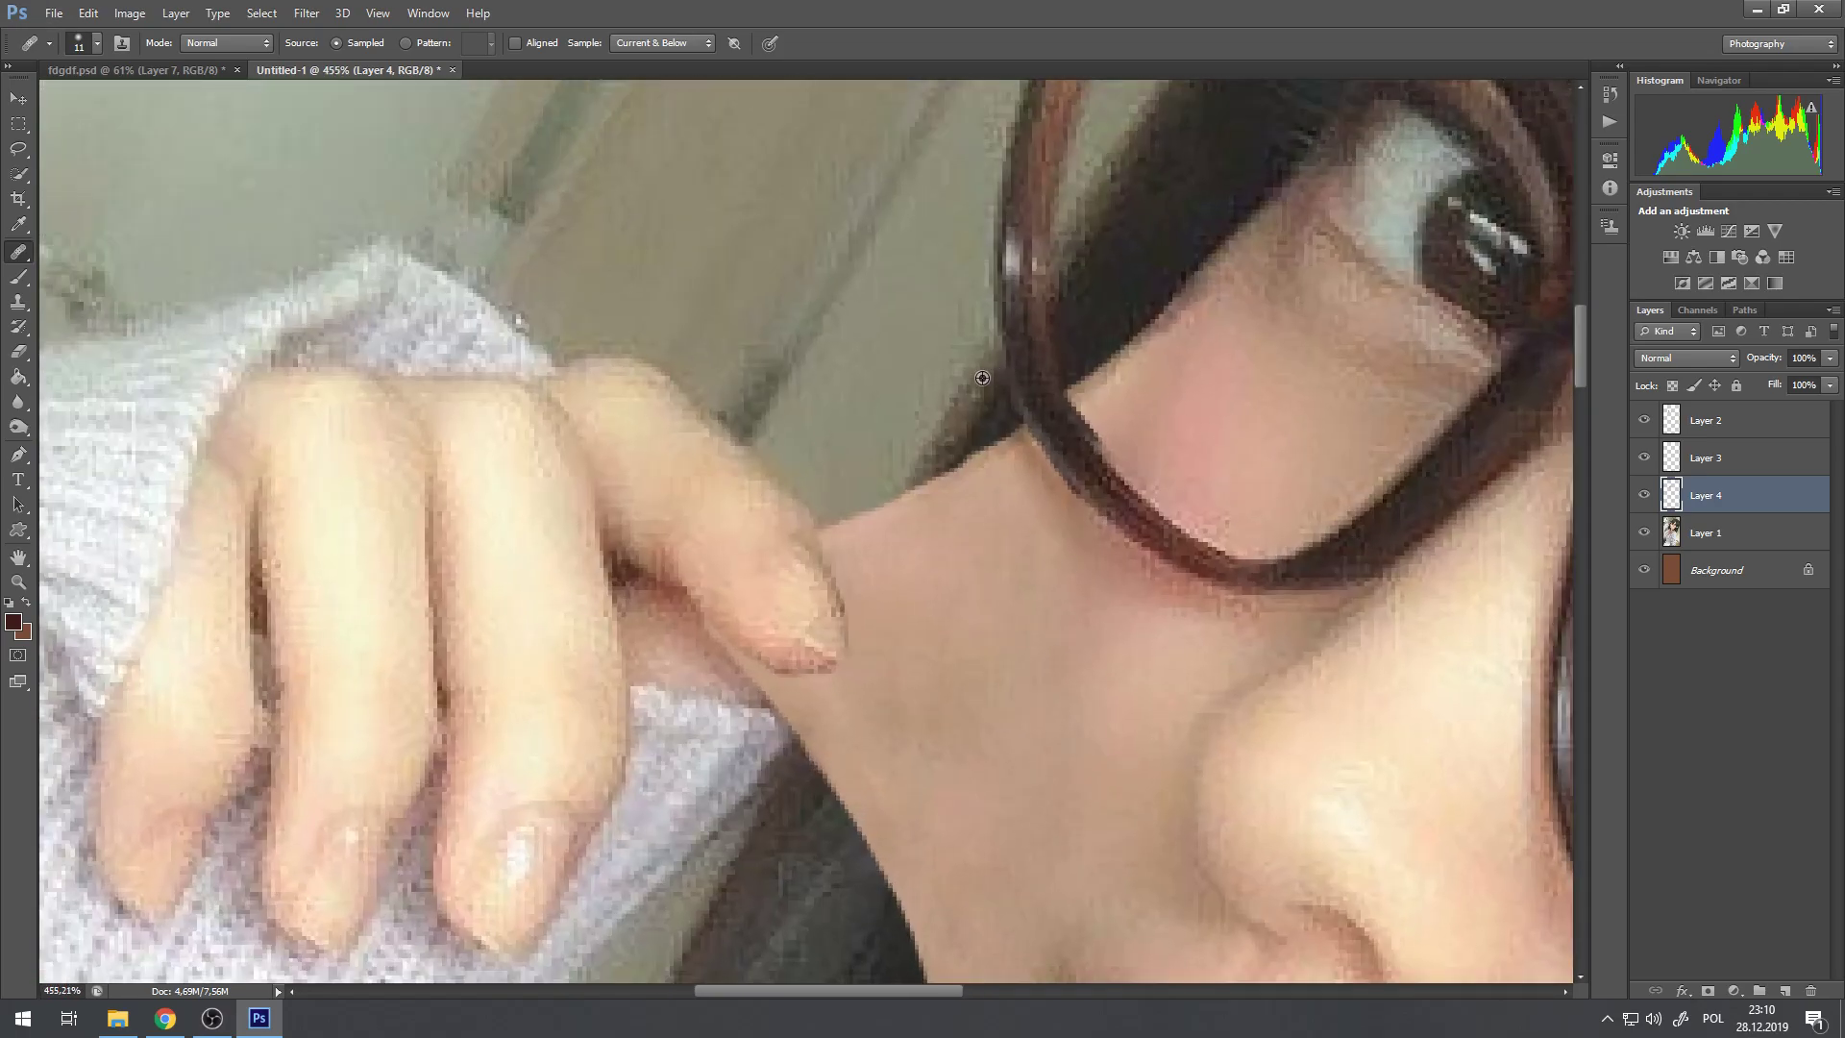
left_click(12, 304)
left_click(18, 352)
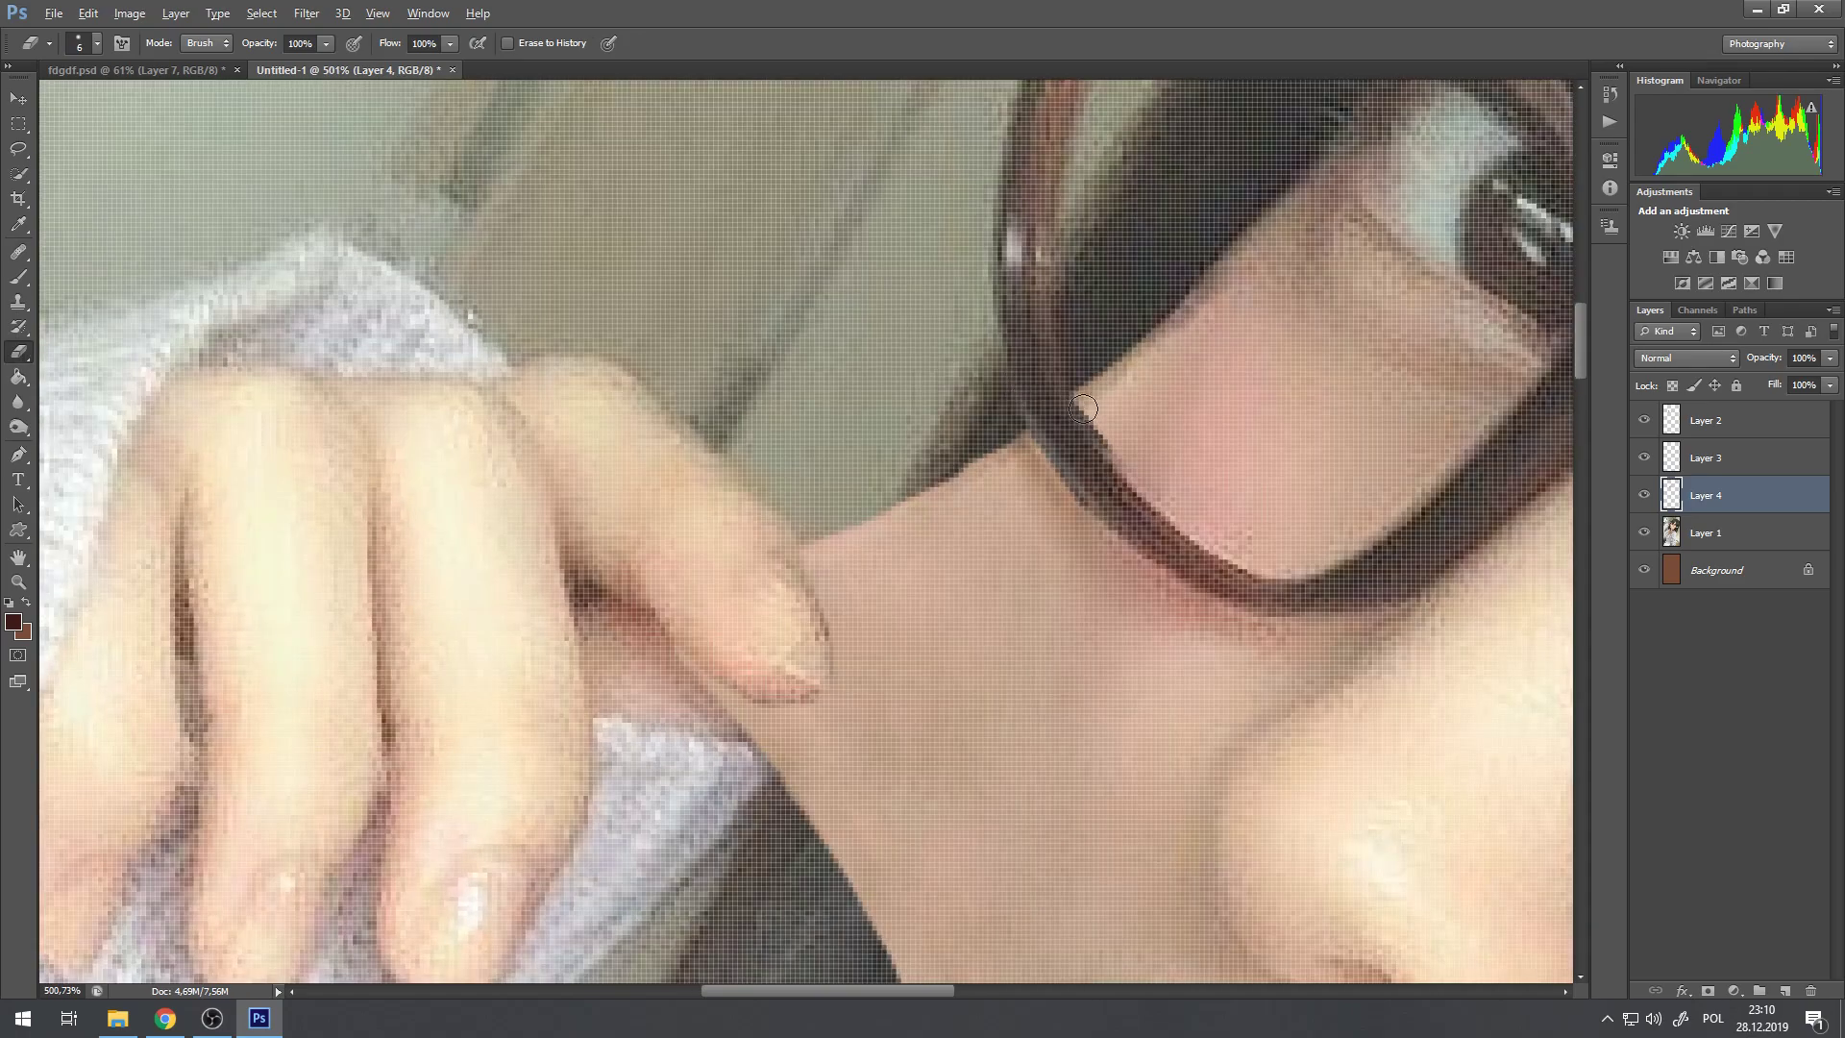
scroll(1079, 407, "up", 2)
scroll(1078, 407, "up", 1)
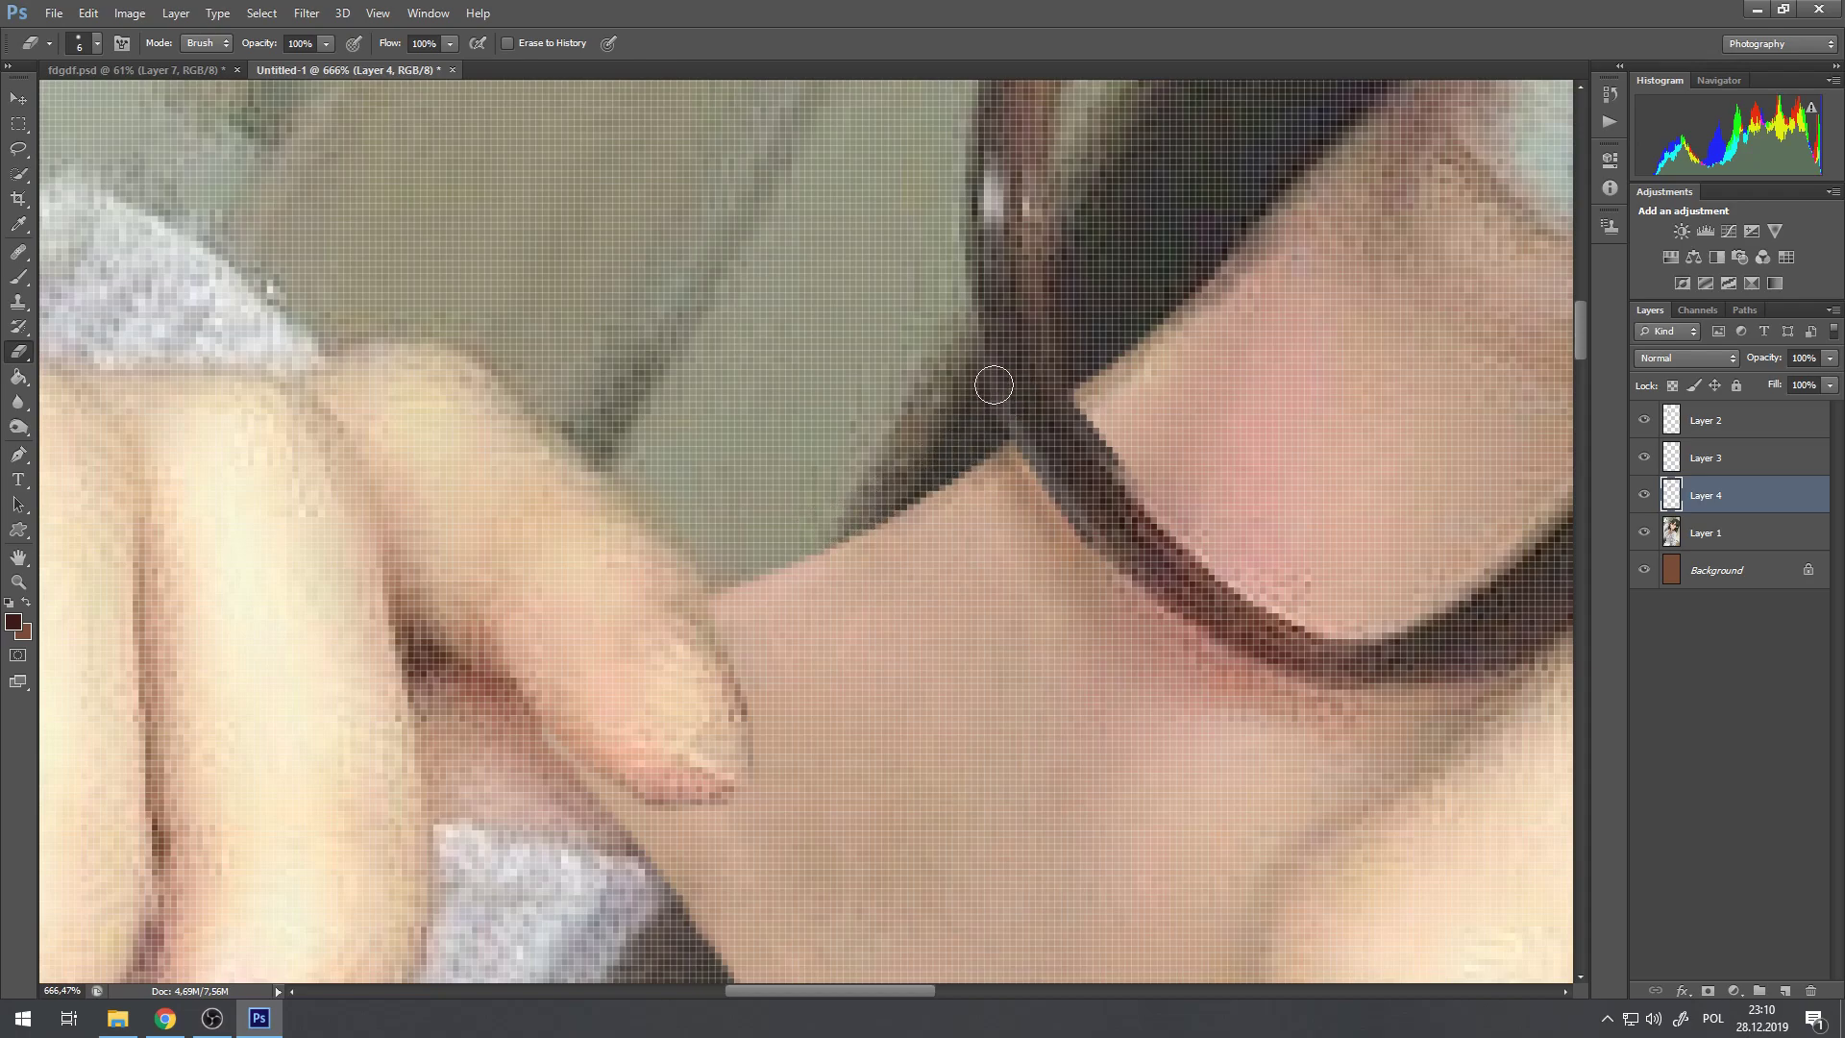
Step: Clean up the lower outer edge of the stretched skin down to the jaw with the Eraser and check the whole portrait
scroll(905, 388, "down", 5)
scroll(932, 820, "up", 4)
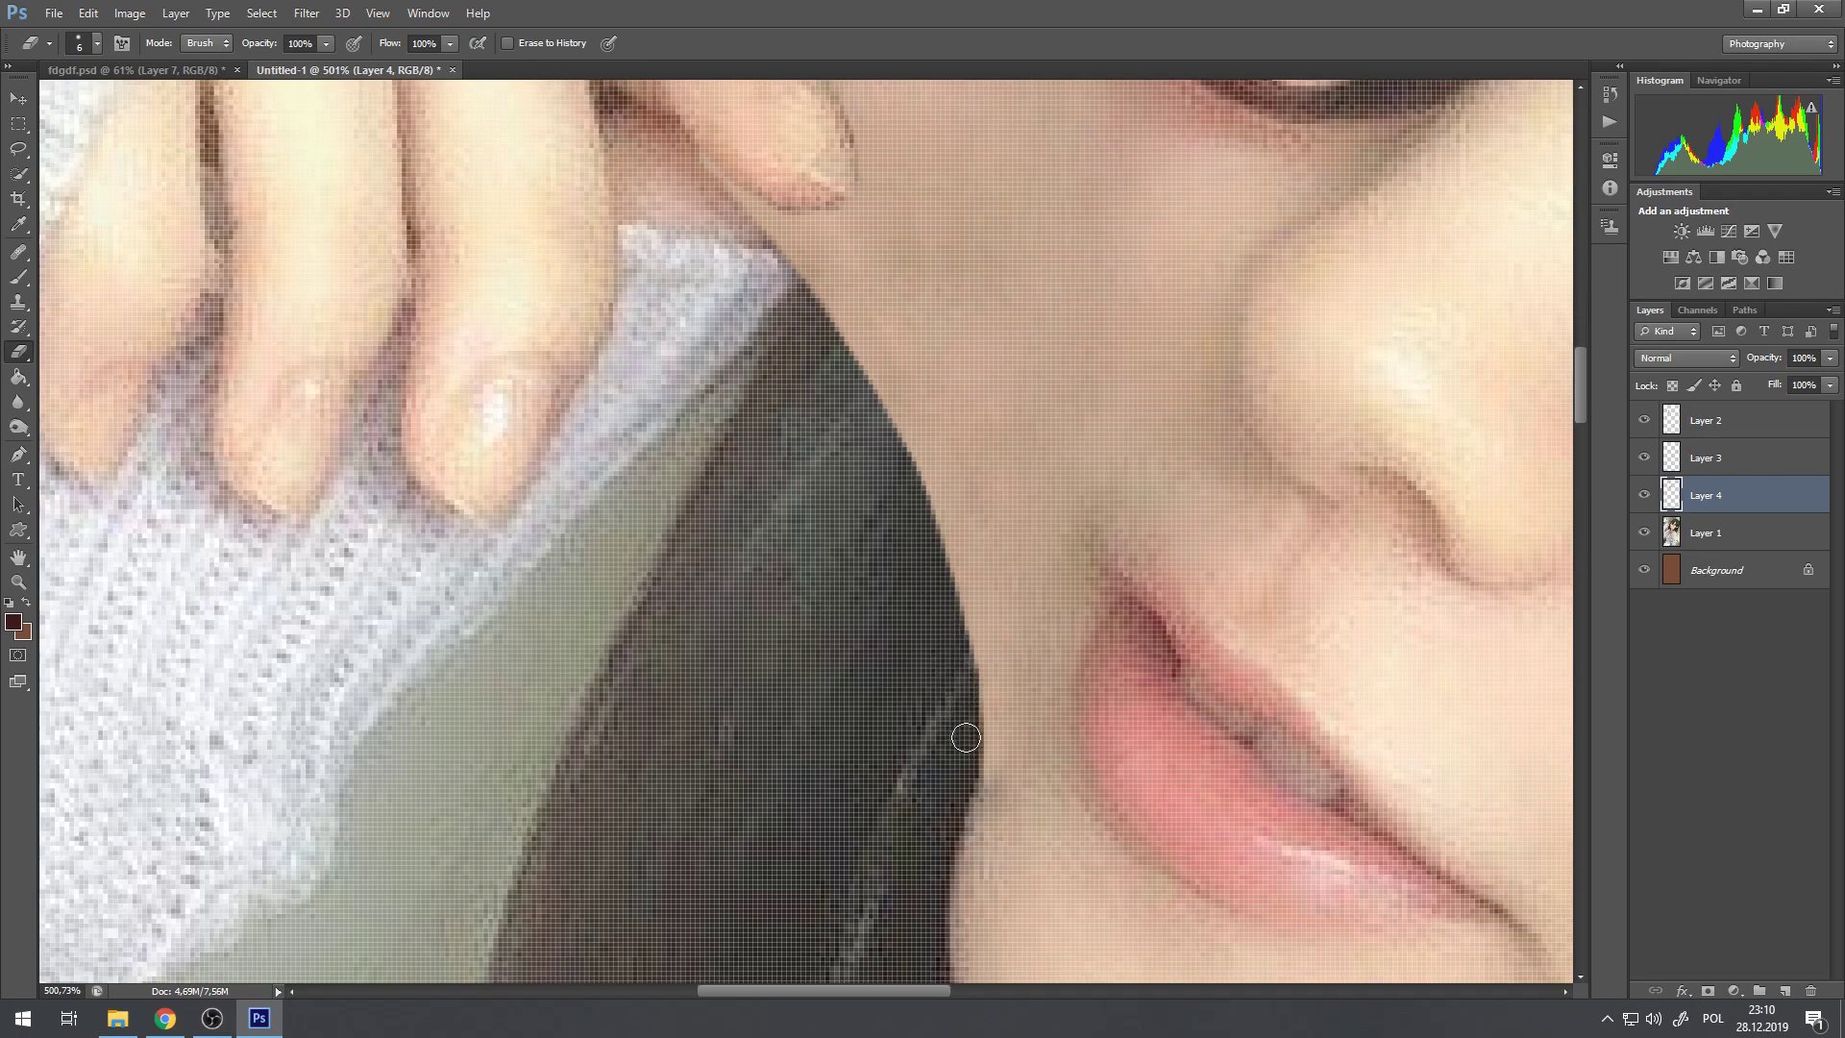
scroll(982, 518, "down", 5)
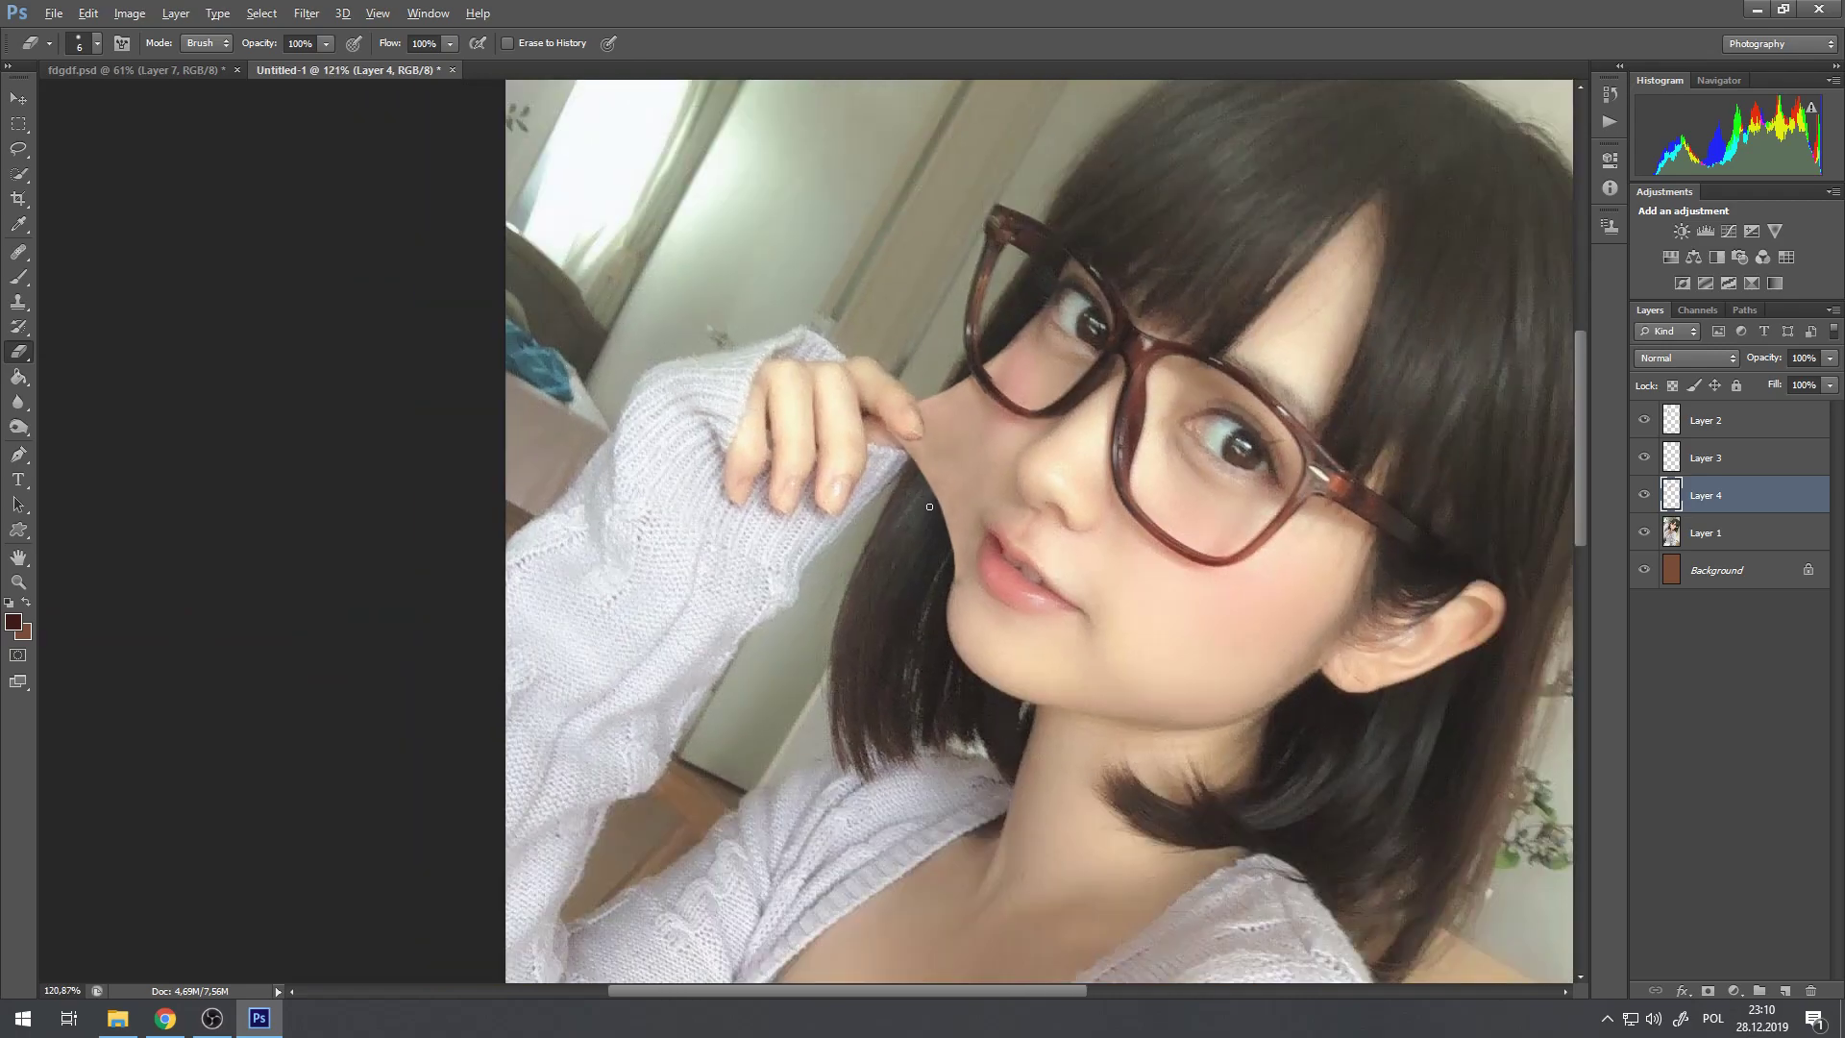
scroll(930, 506, "down", 3)
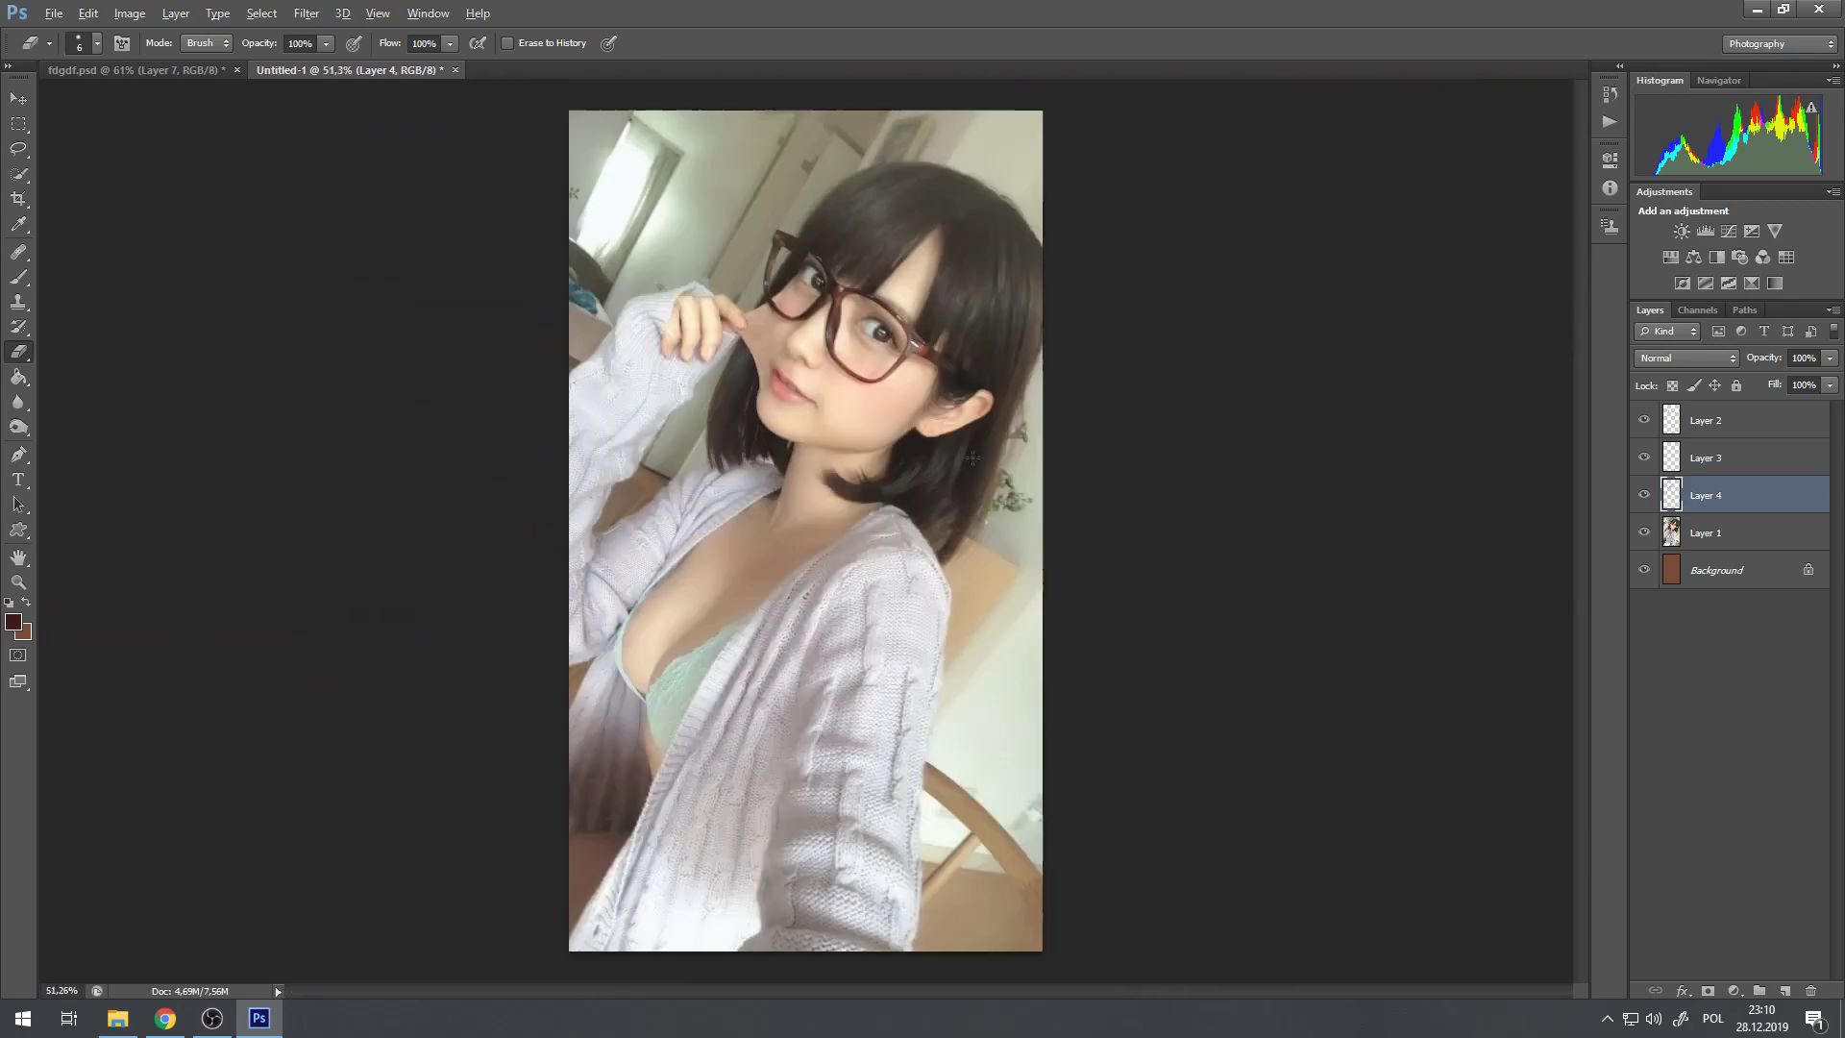
scroll(911, 419, "up", 6)
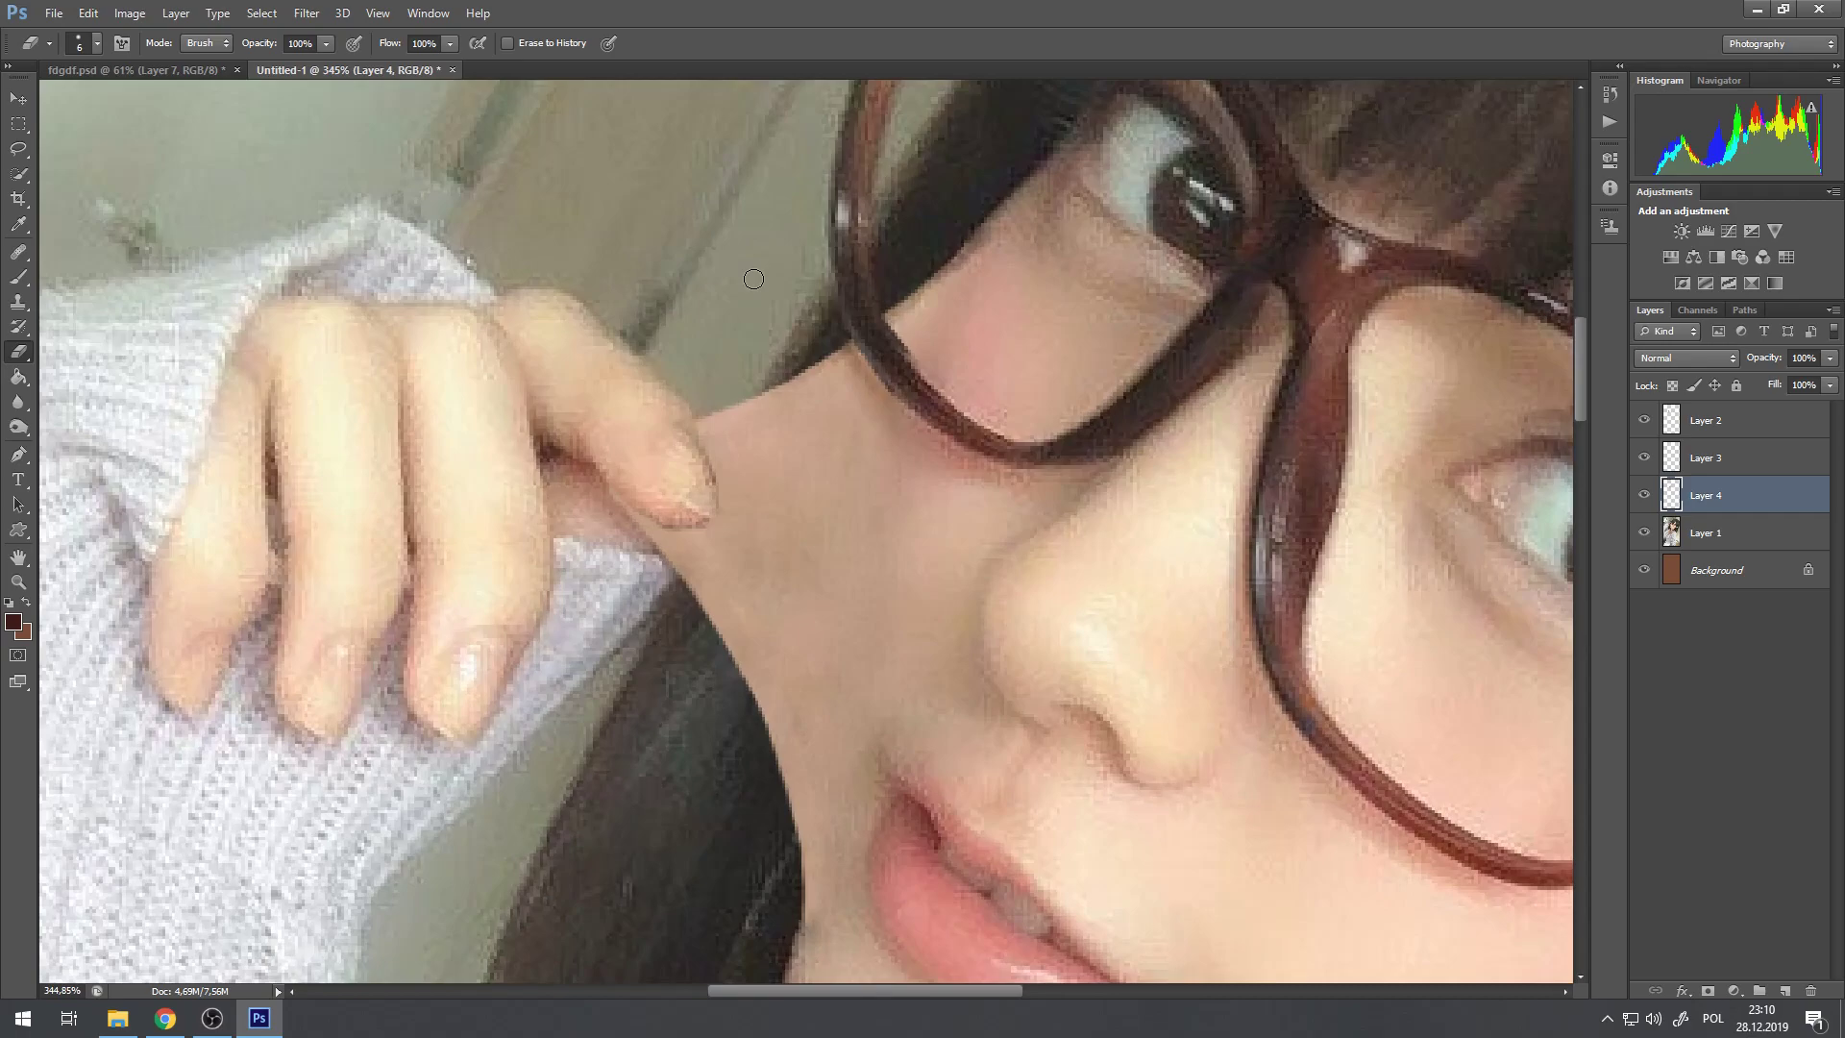
scroll(1030, 317, "down", 5)
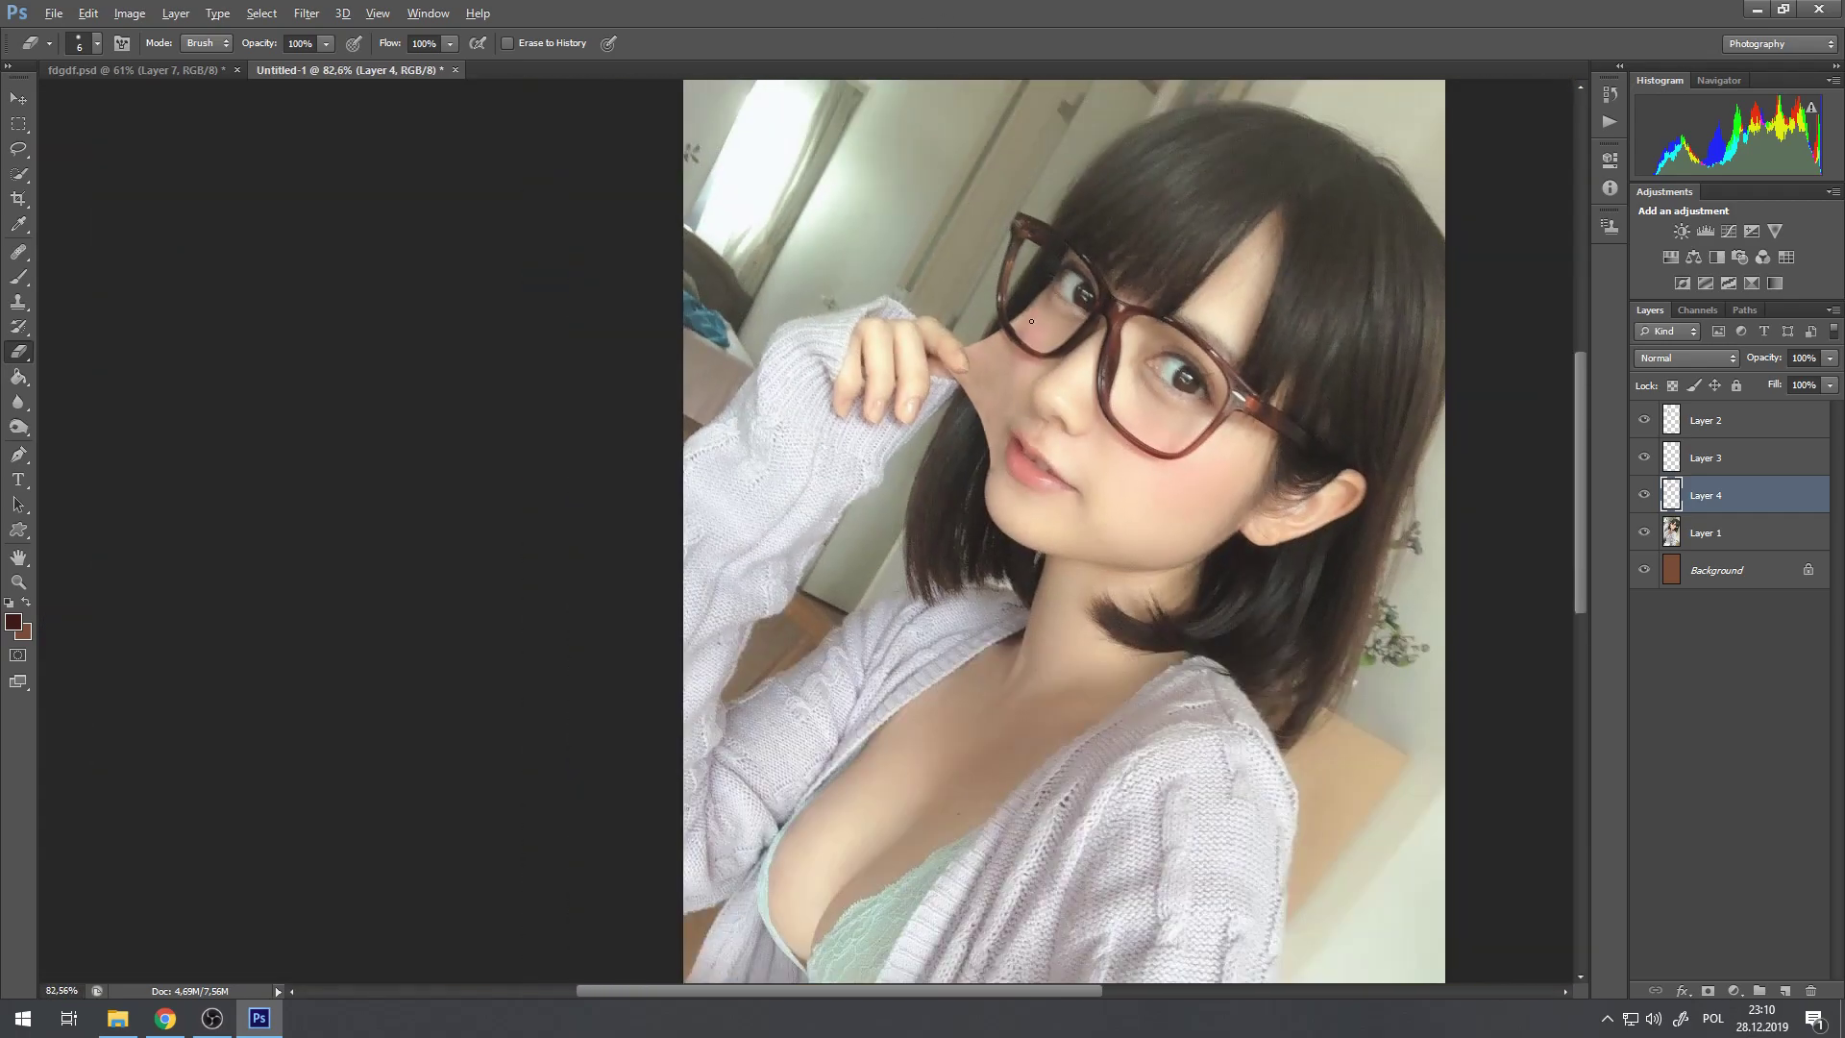
scroll(1025, 382, "up", 3)
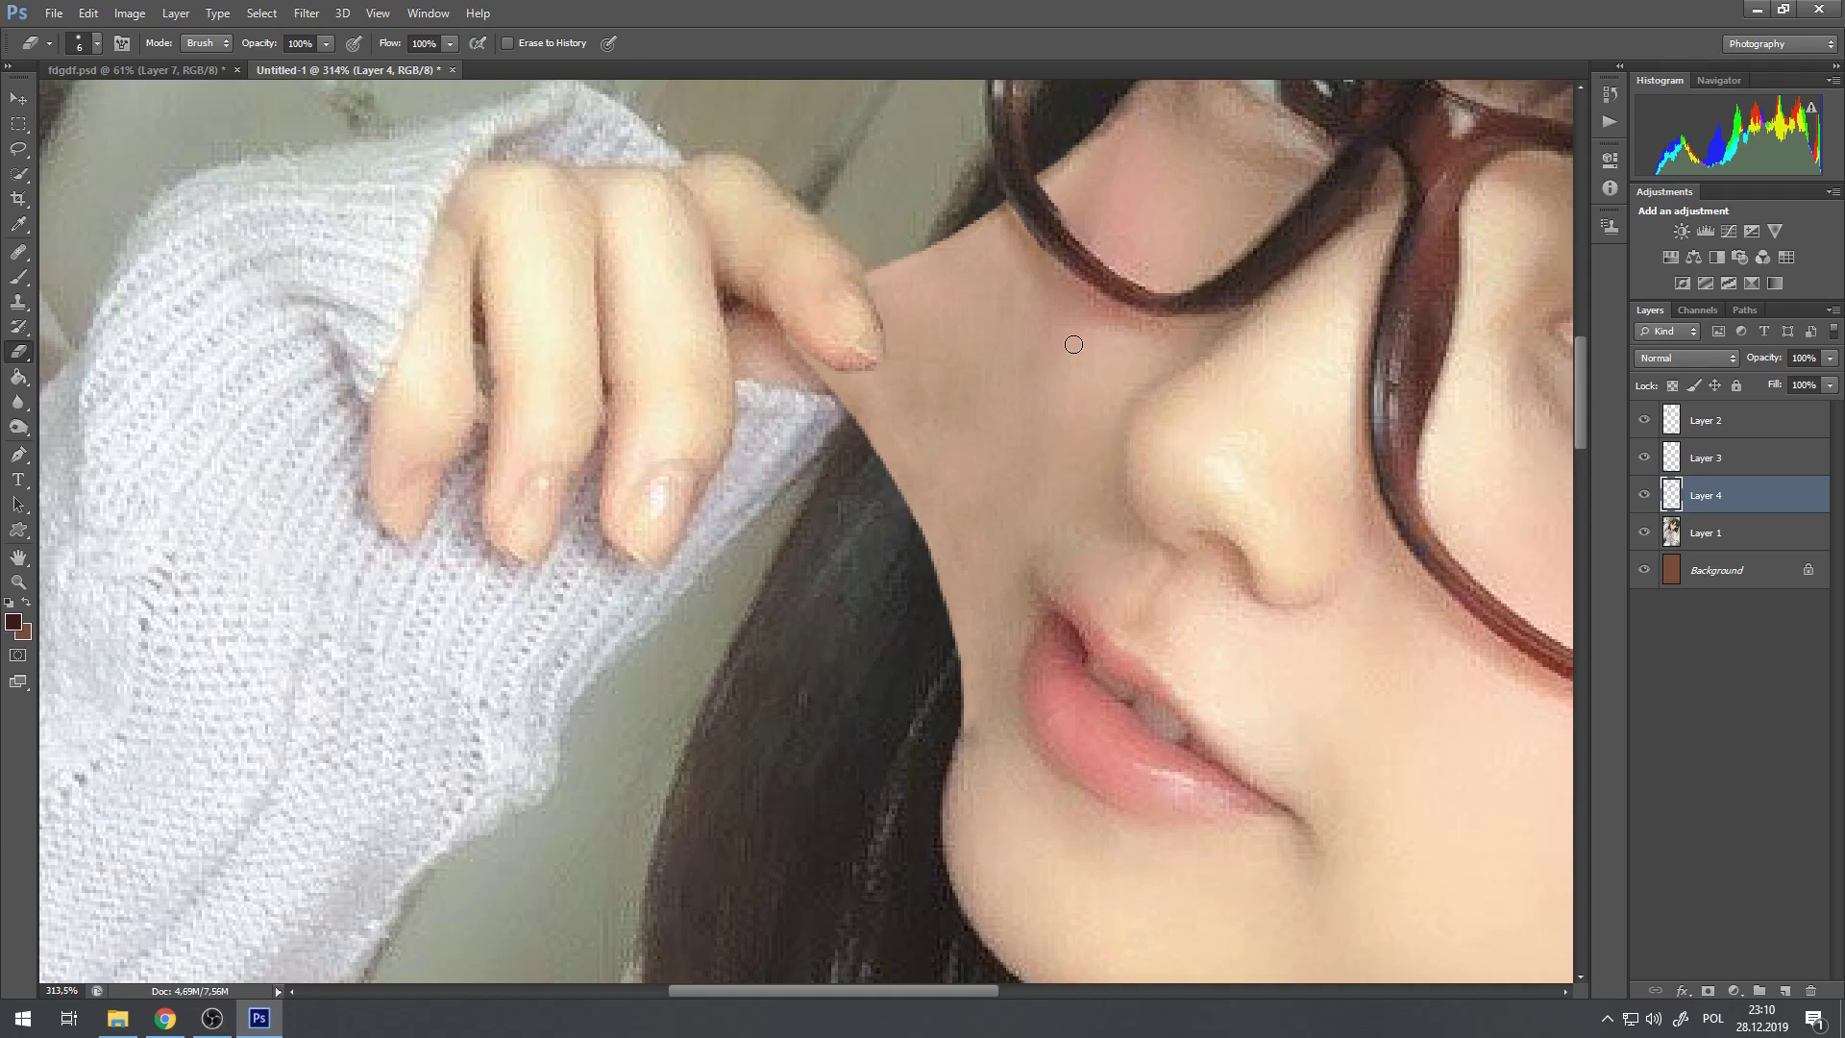
Step: Lighten the stretched cheek between the glasses frame, nose and mouth with a 23 px midtones Dodge tool at 6% exposure
left_click(19, 427)
left_click(102, 425)
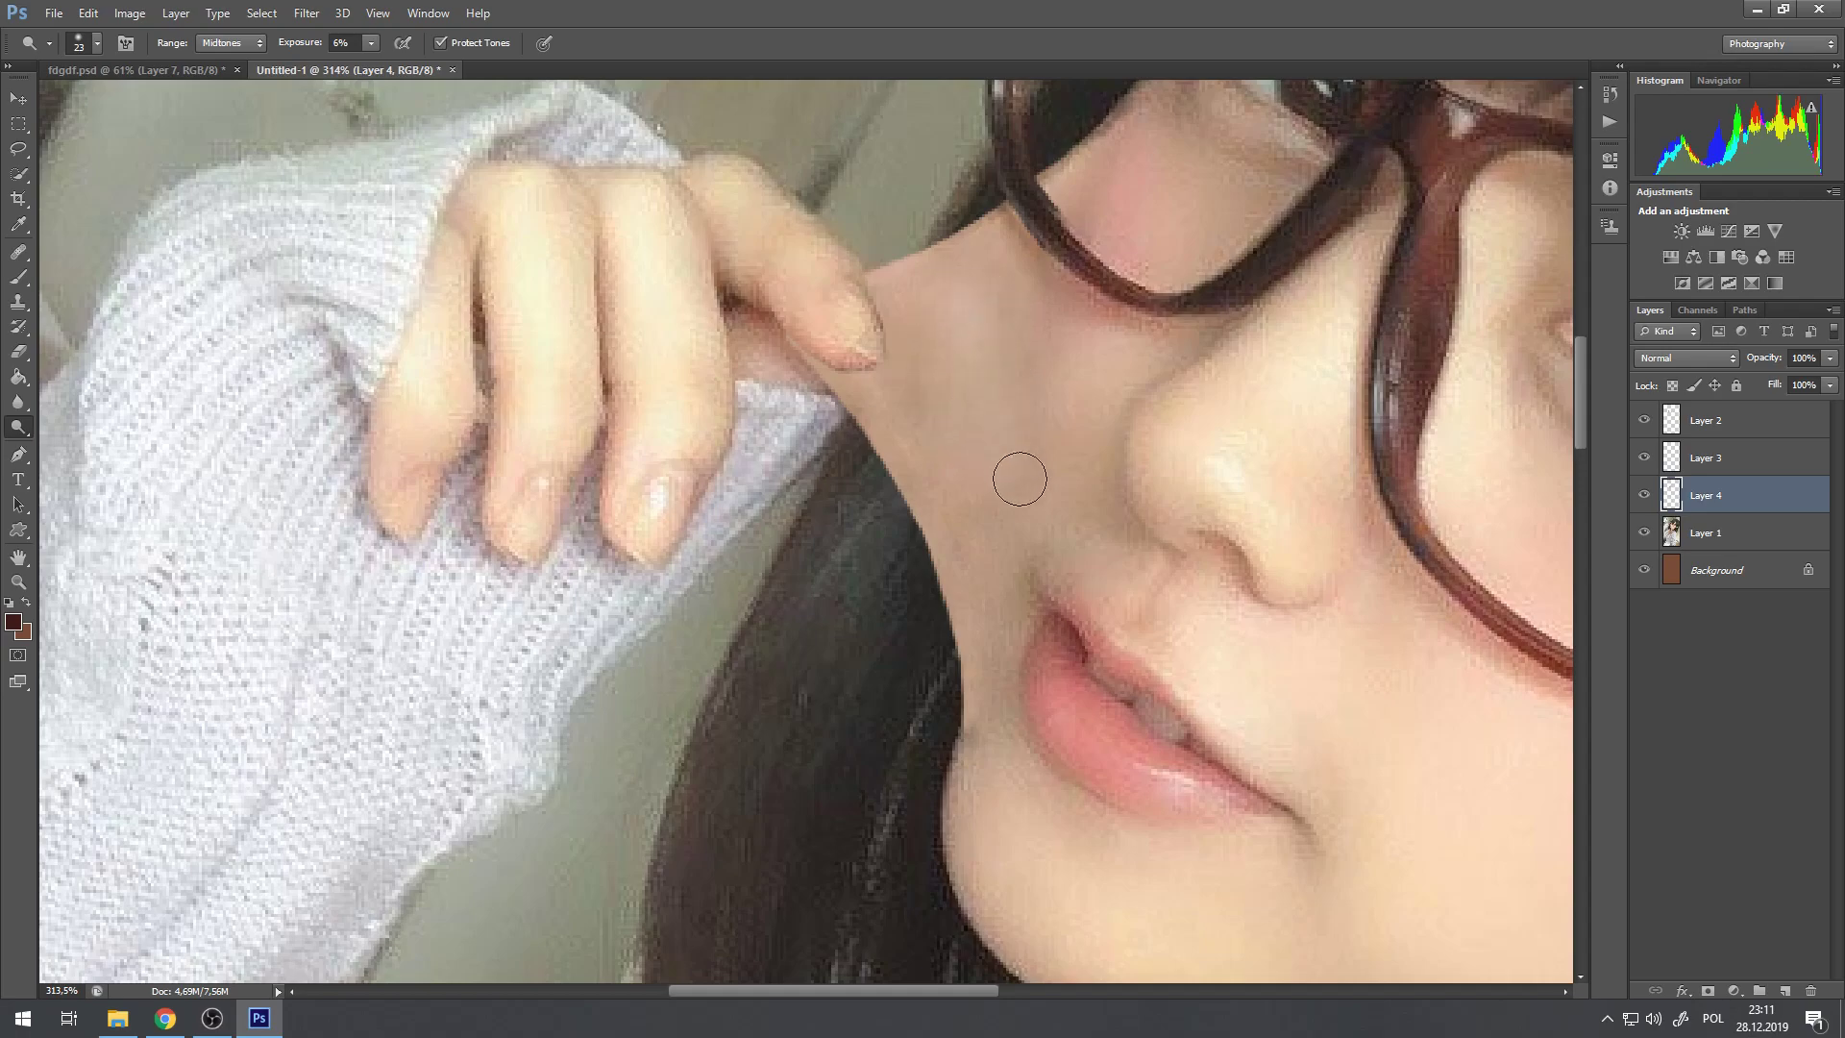
mouse_move(1060, 341)
left_mouse_down()
mouse_move(1076, 470)
mouse_move(1105, 487)
left_mouse_up()
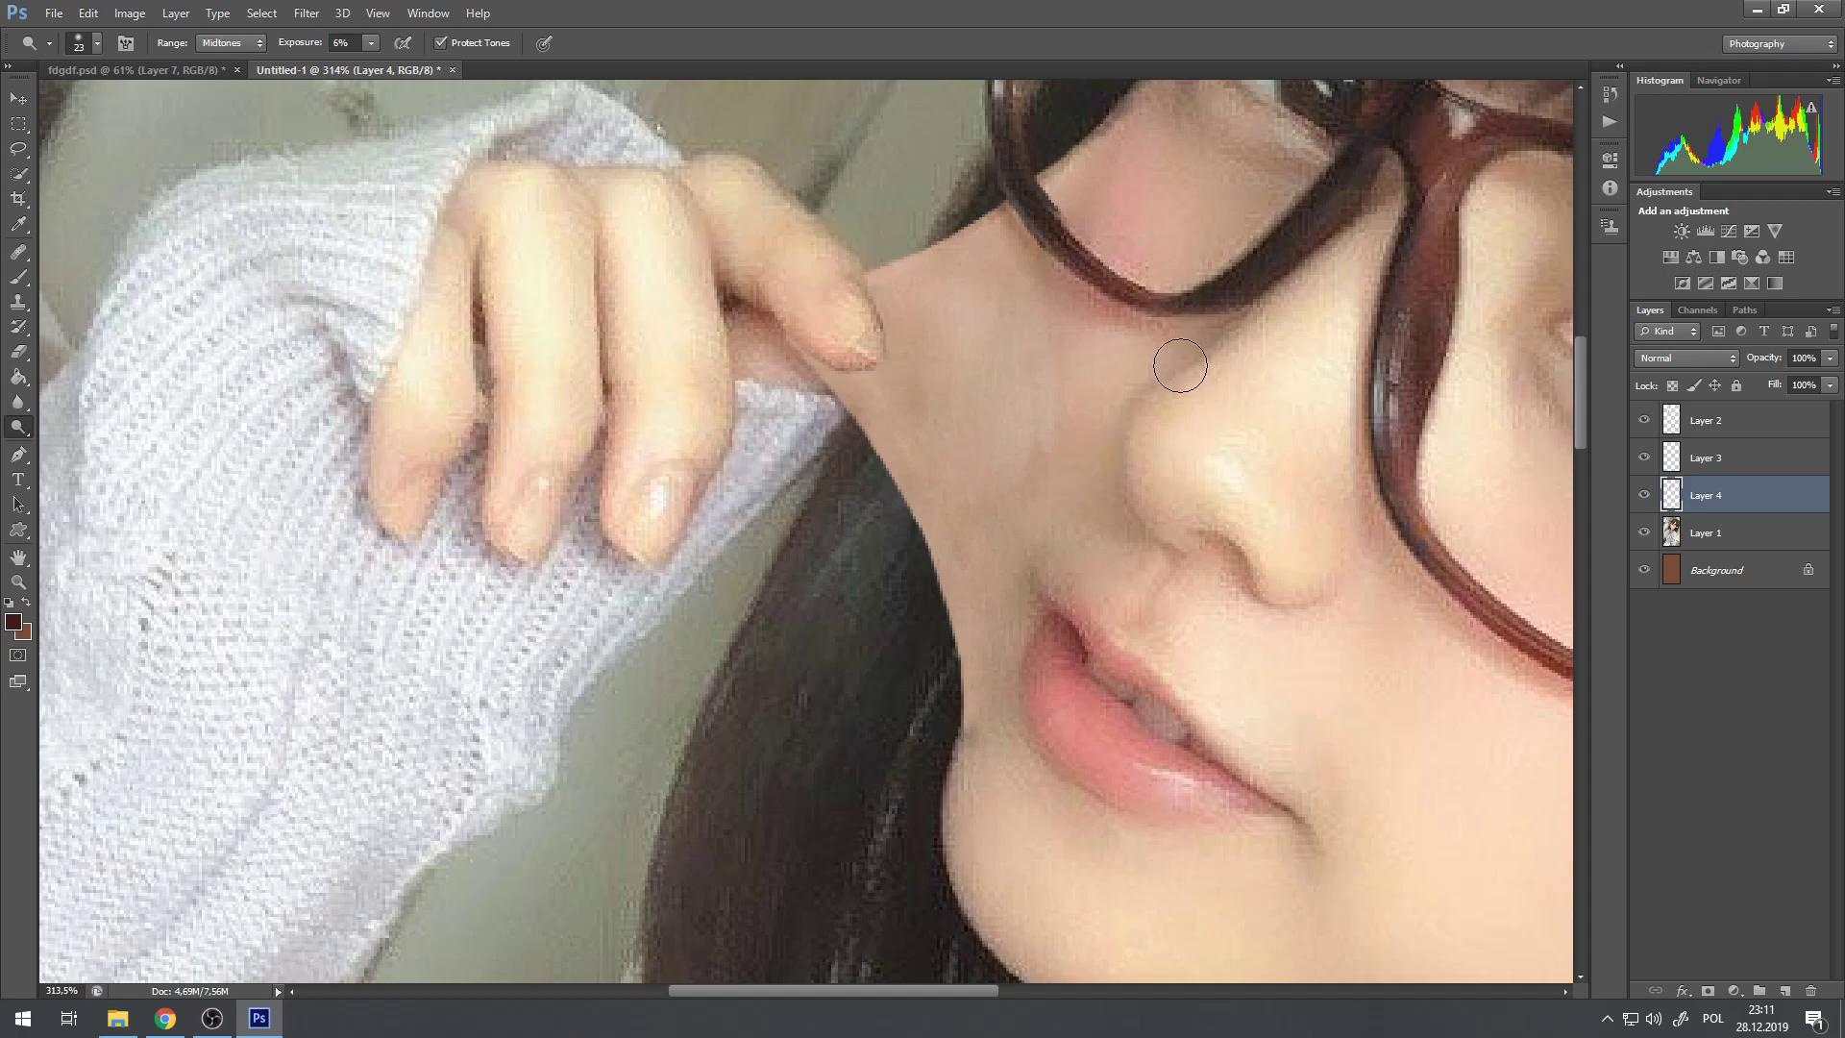
scroll(1176, 365, "down", 5)
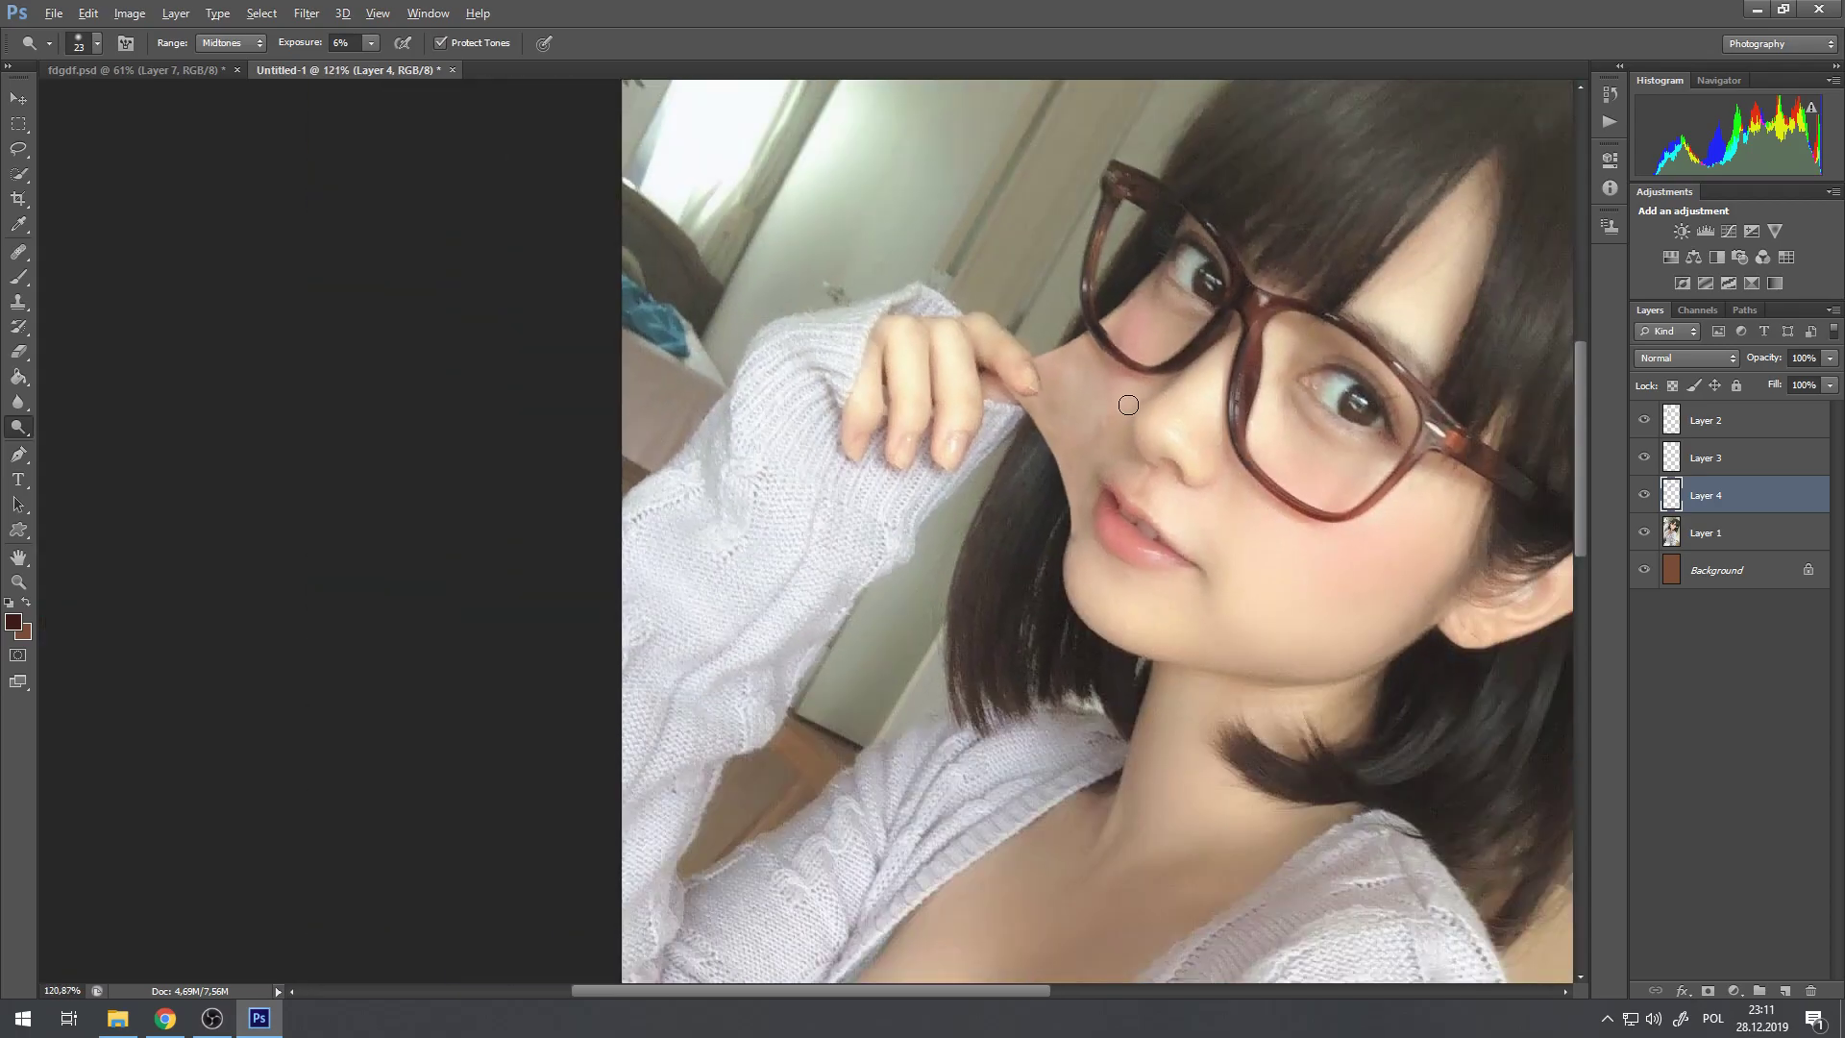
scroll(1132, 392, "up", 1)
scroll(1125, 405, "up", 3)
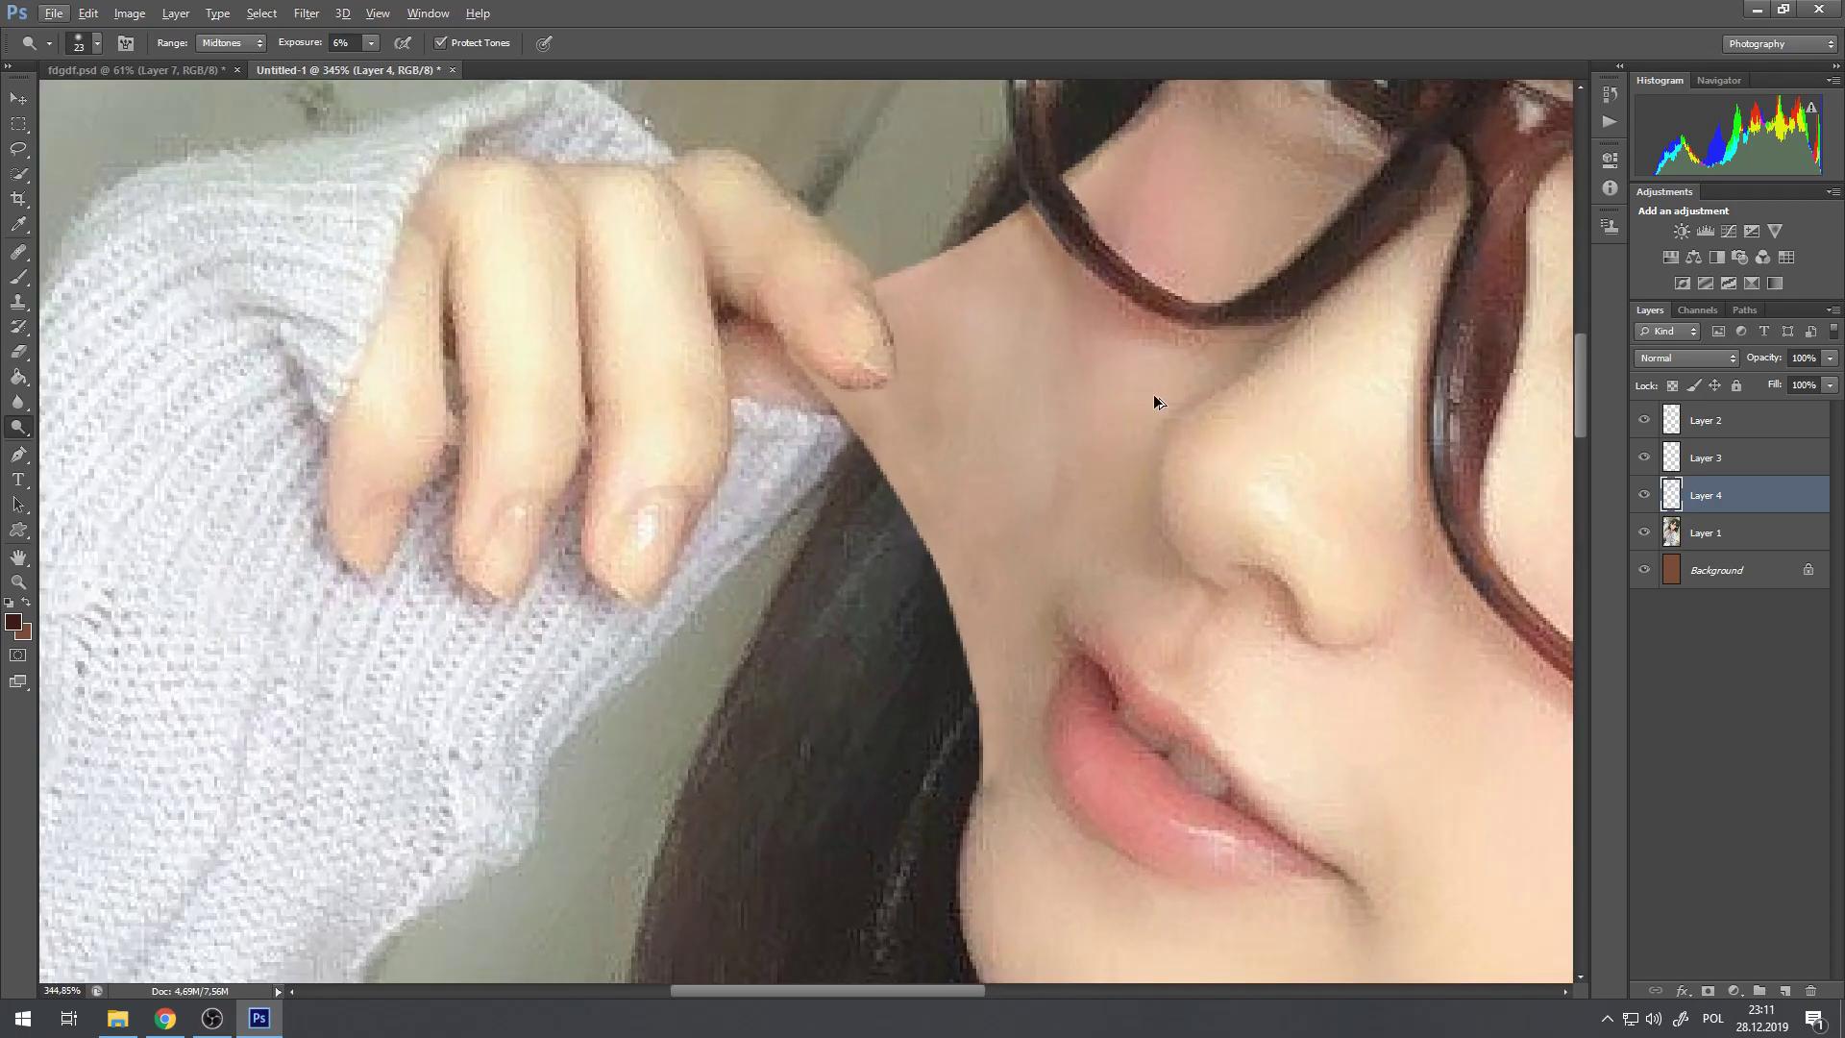
Step: Set up a soft 20 px brush with 0% hardness and choose white as the foreground colour
right_click(1757, 495)
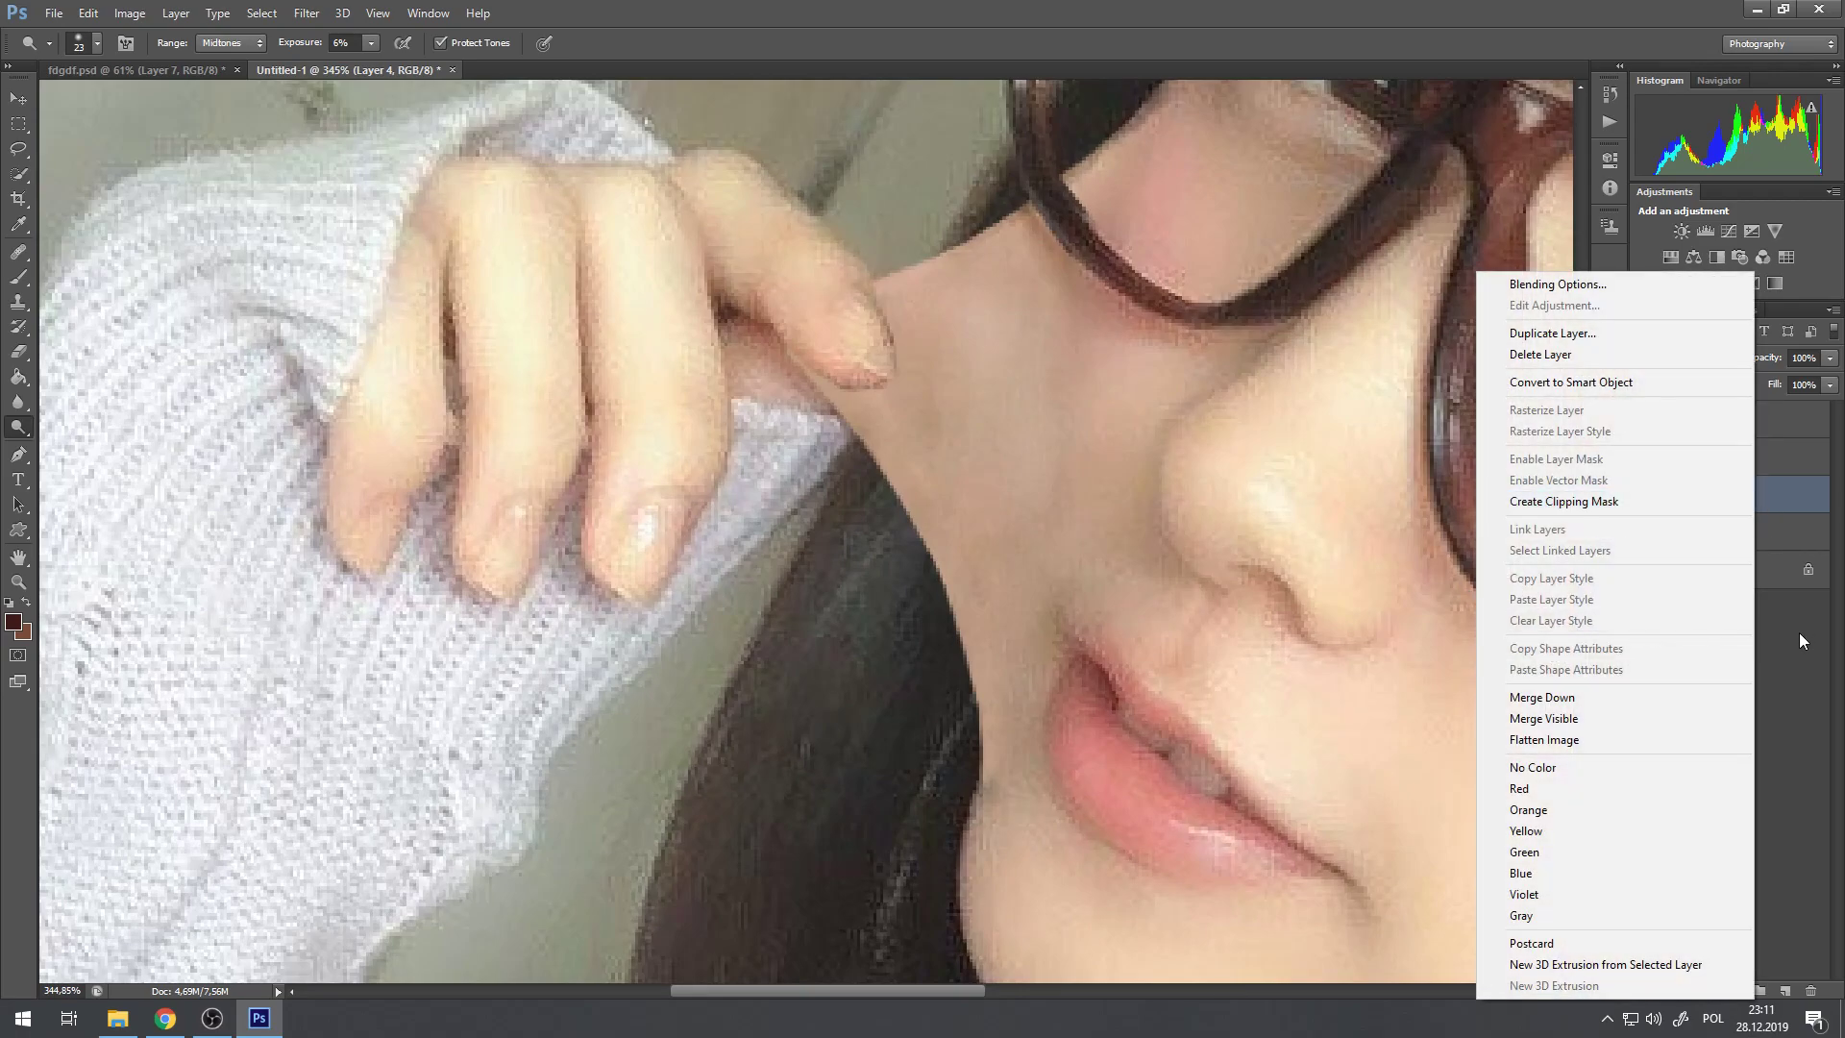
left_click(1835, 659)
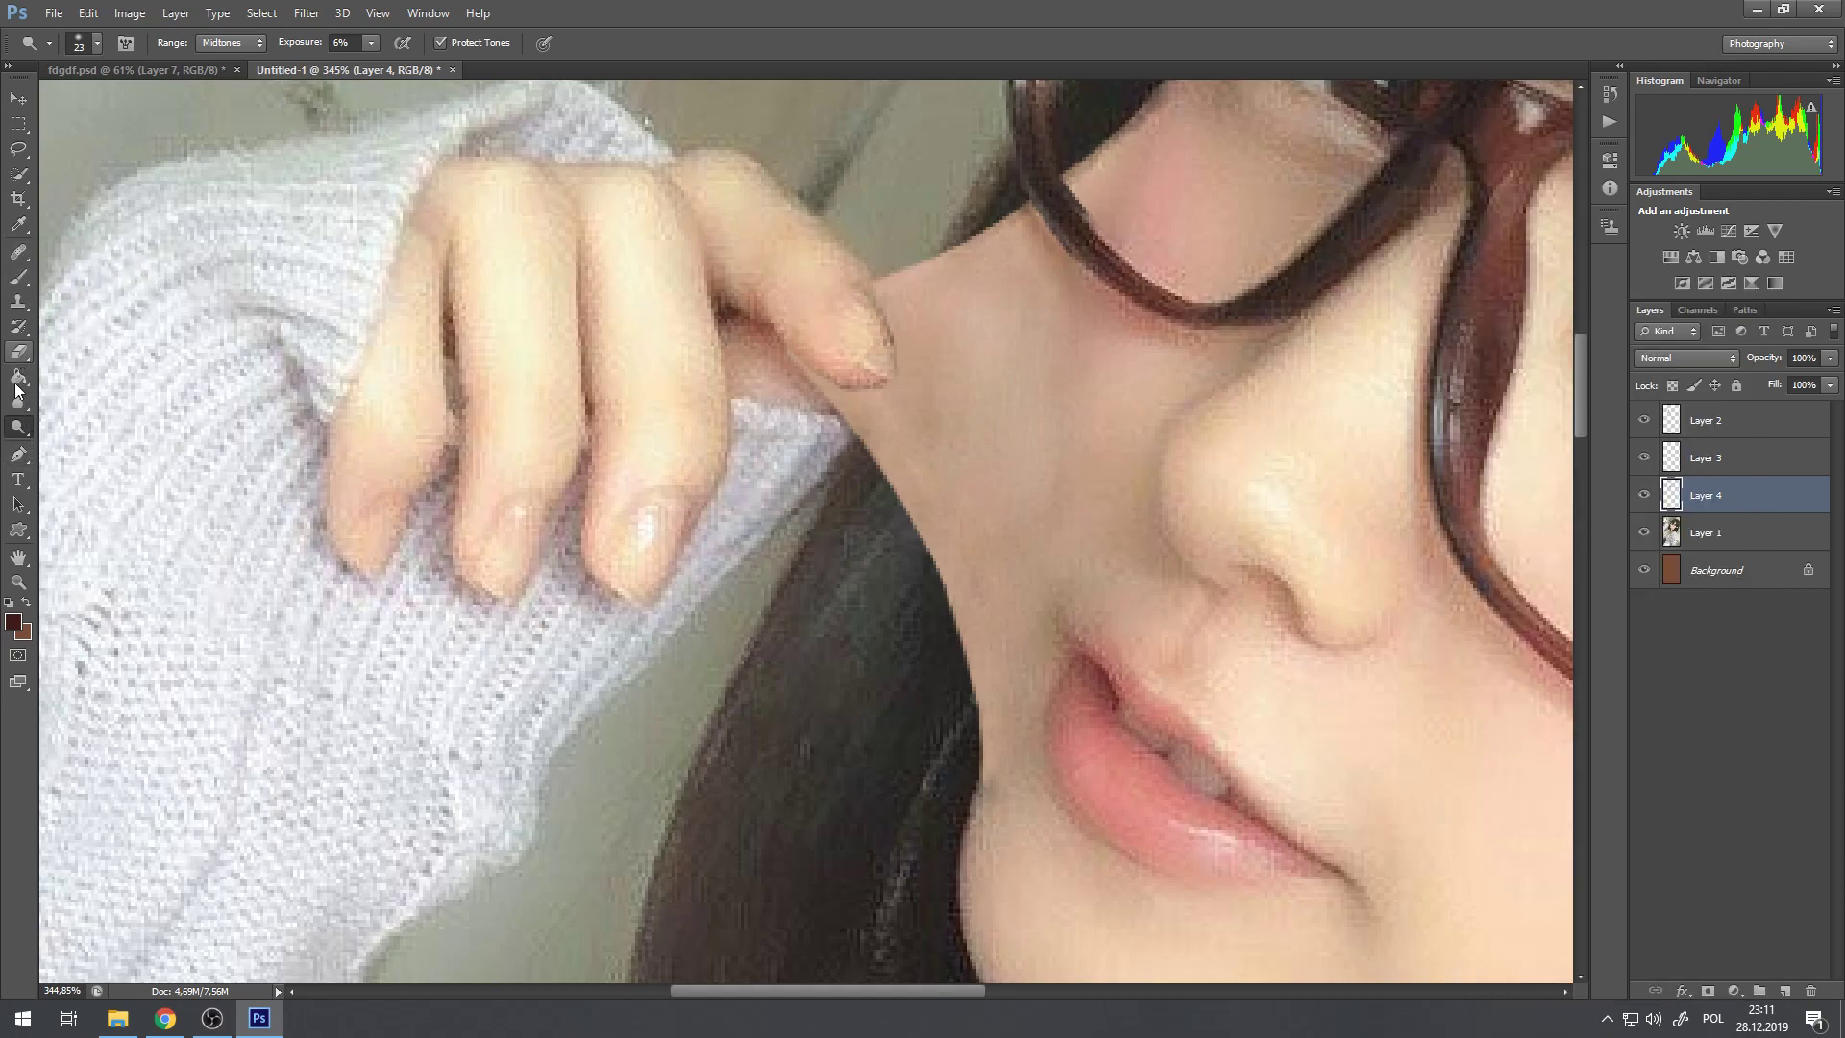
left_click(19, 280)
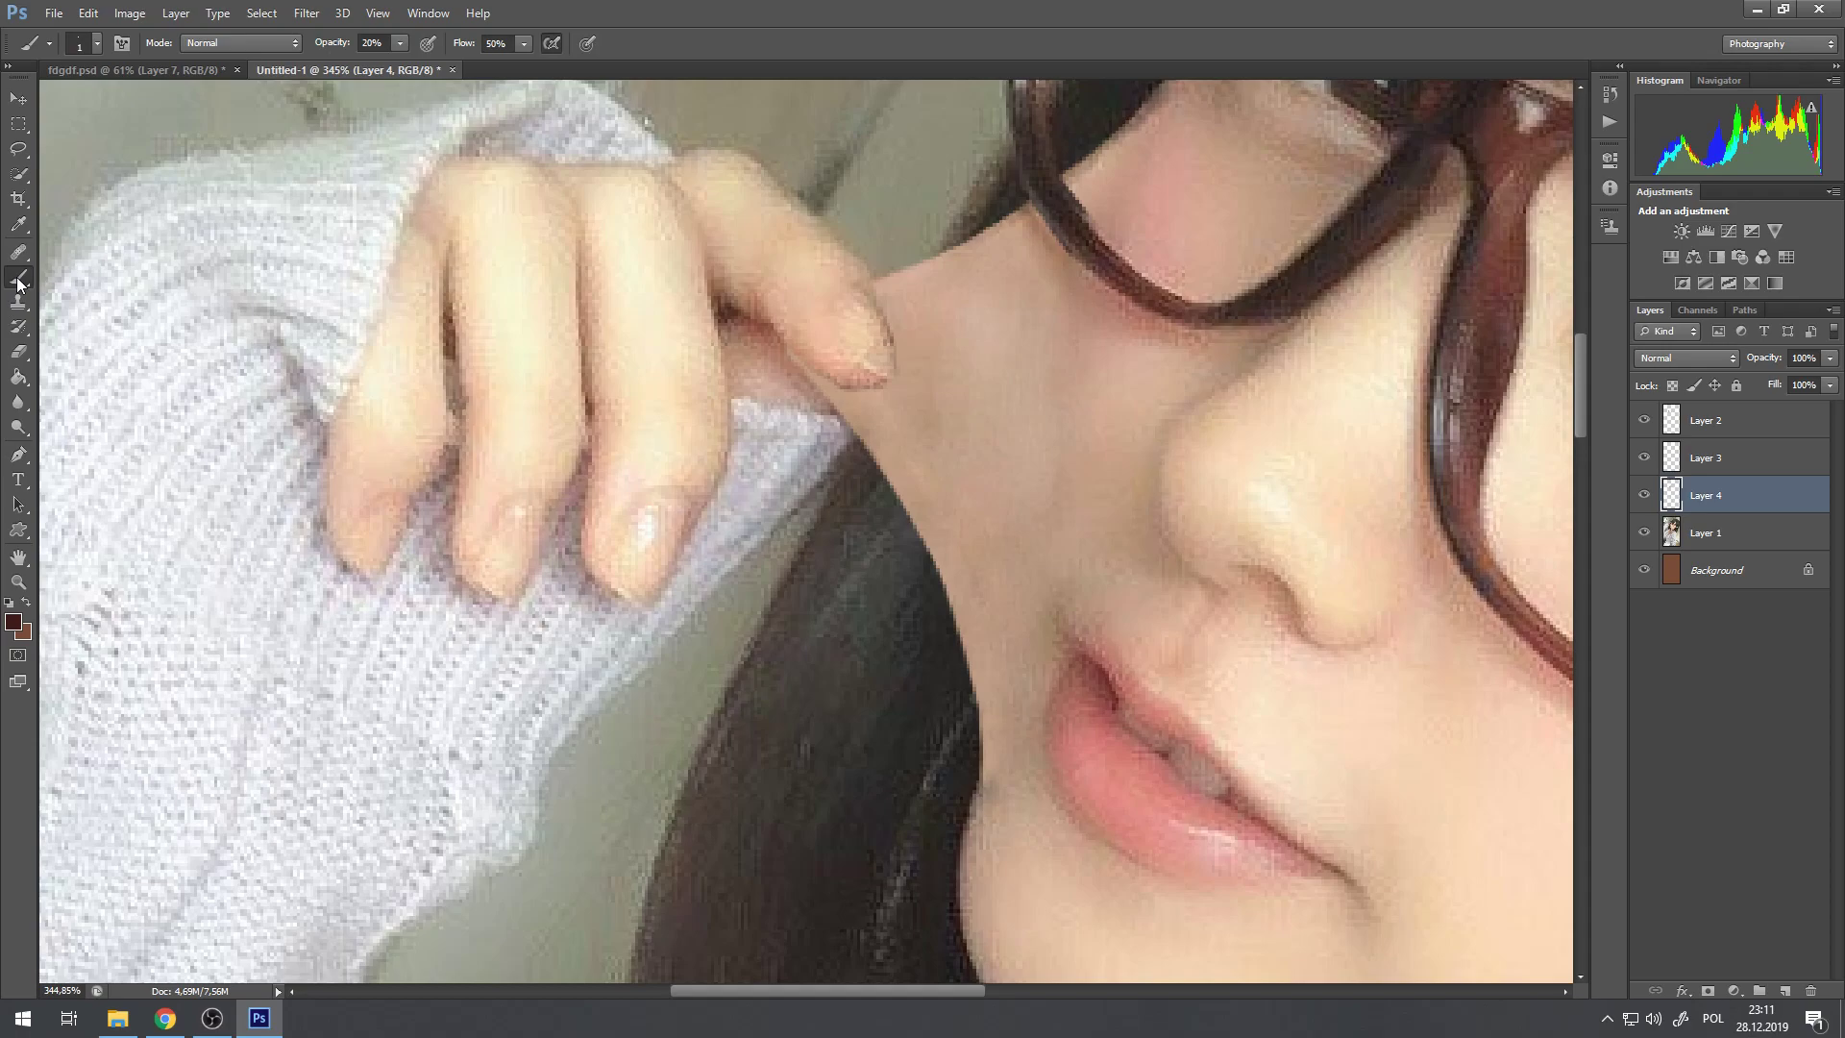
left_click(89, 49)
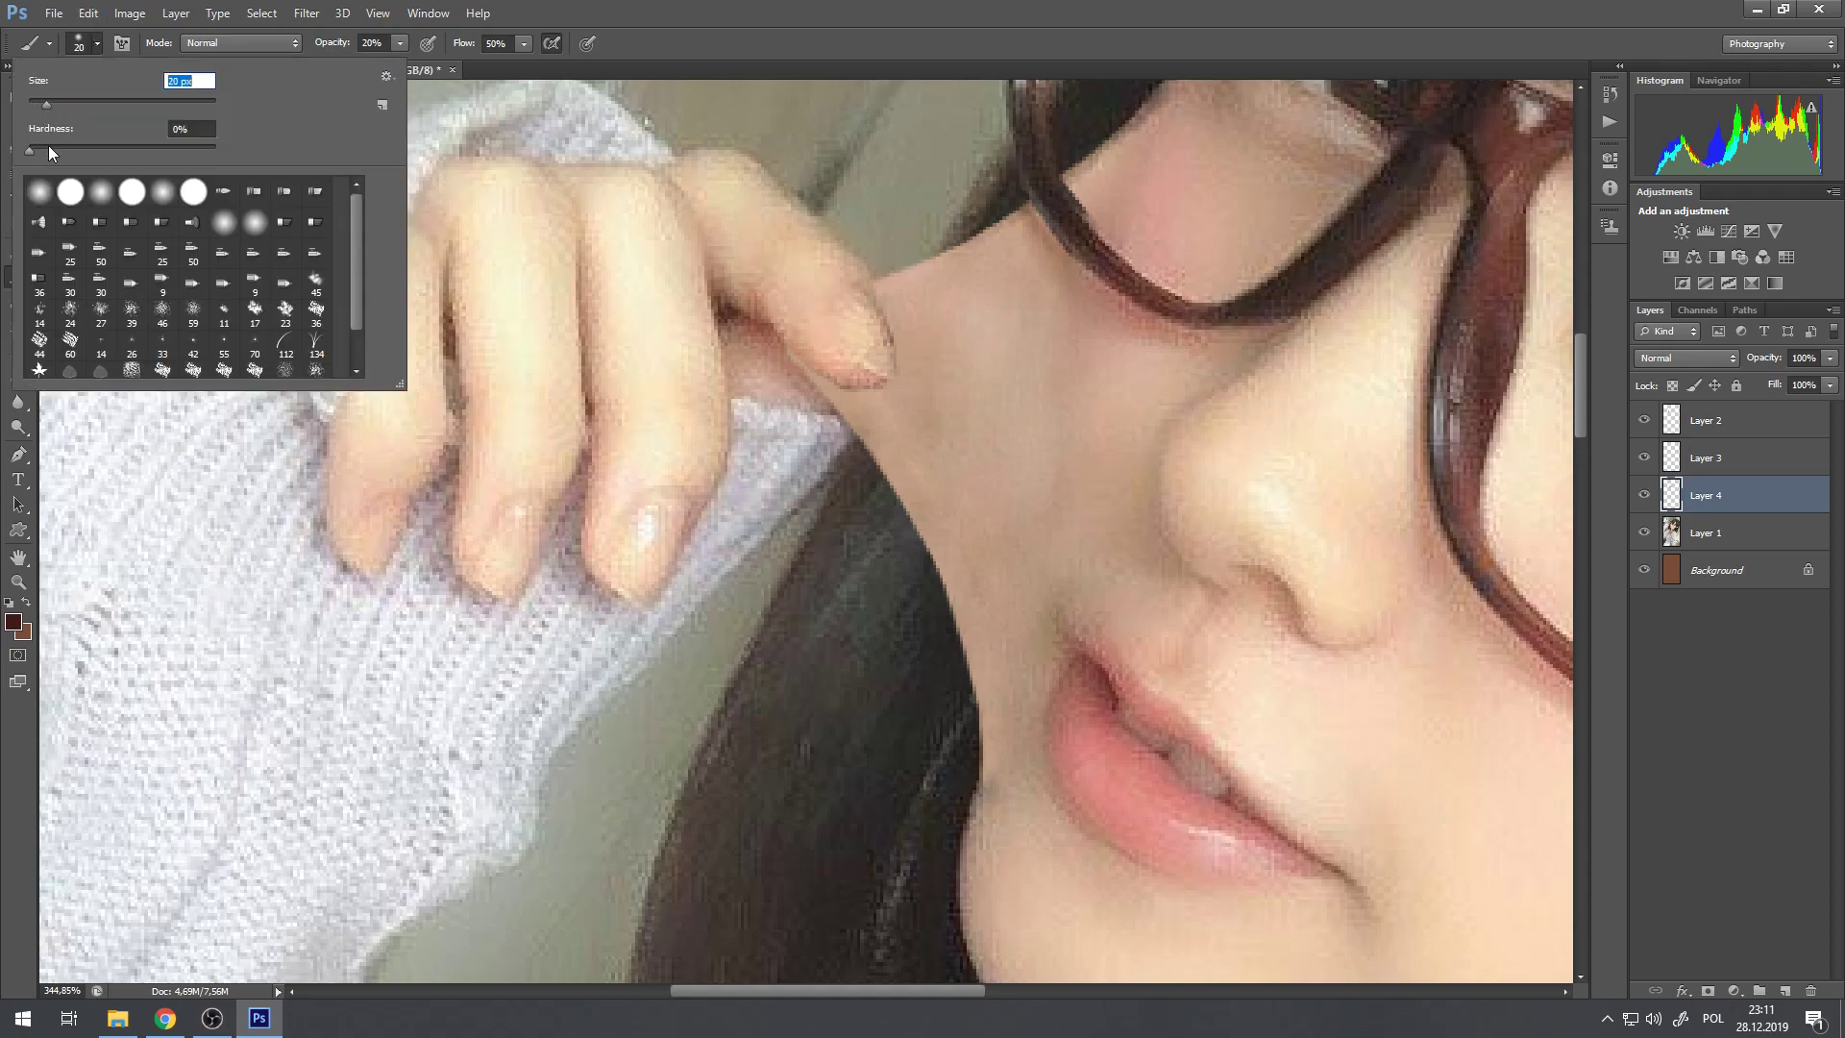
left_click(8, 751)
left_click(9, 624)
left_click_drag(1179, 298, 1129, 110)
left_click(1596, 149)
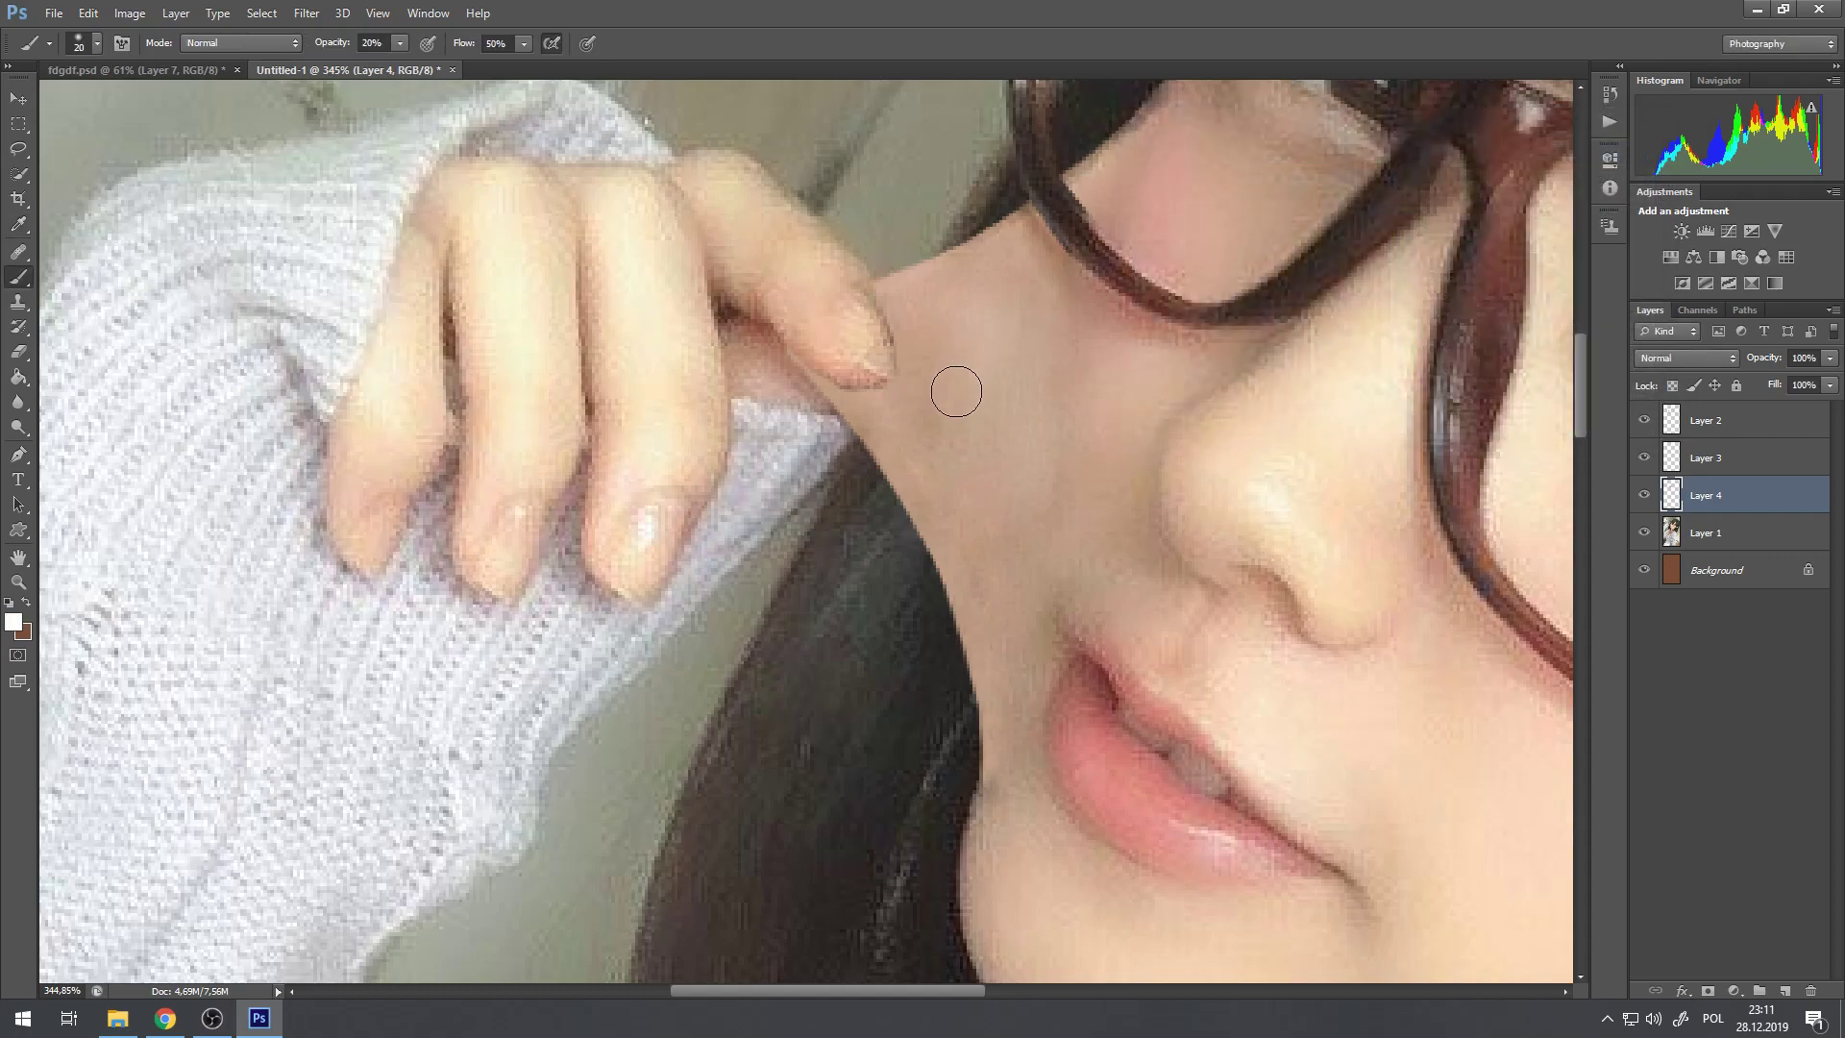
Step: Preview the retouched pieces without Layer 1, brighten the stretched cheek with soft highlights on Layer 4, and check the result
left_click(1644, 533)
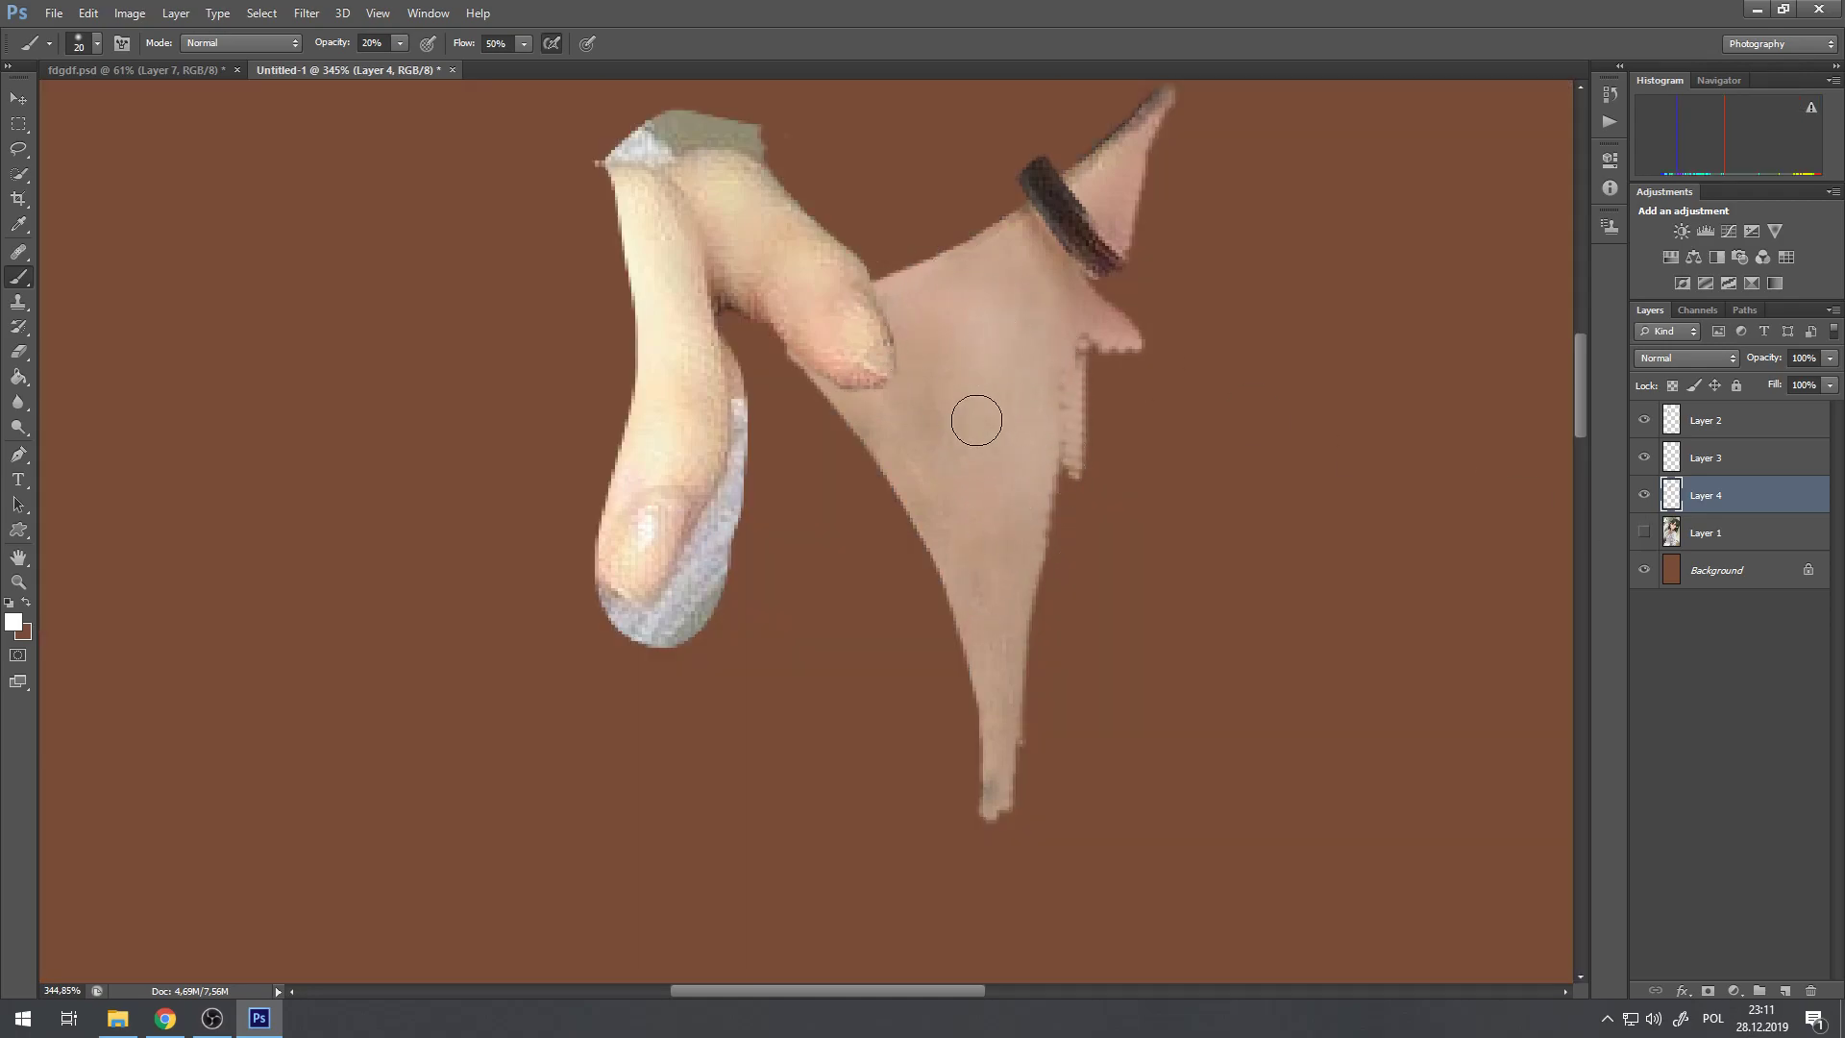
left_click(1646, 532)
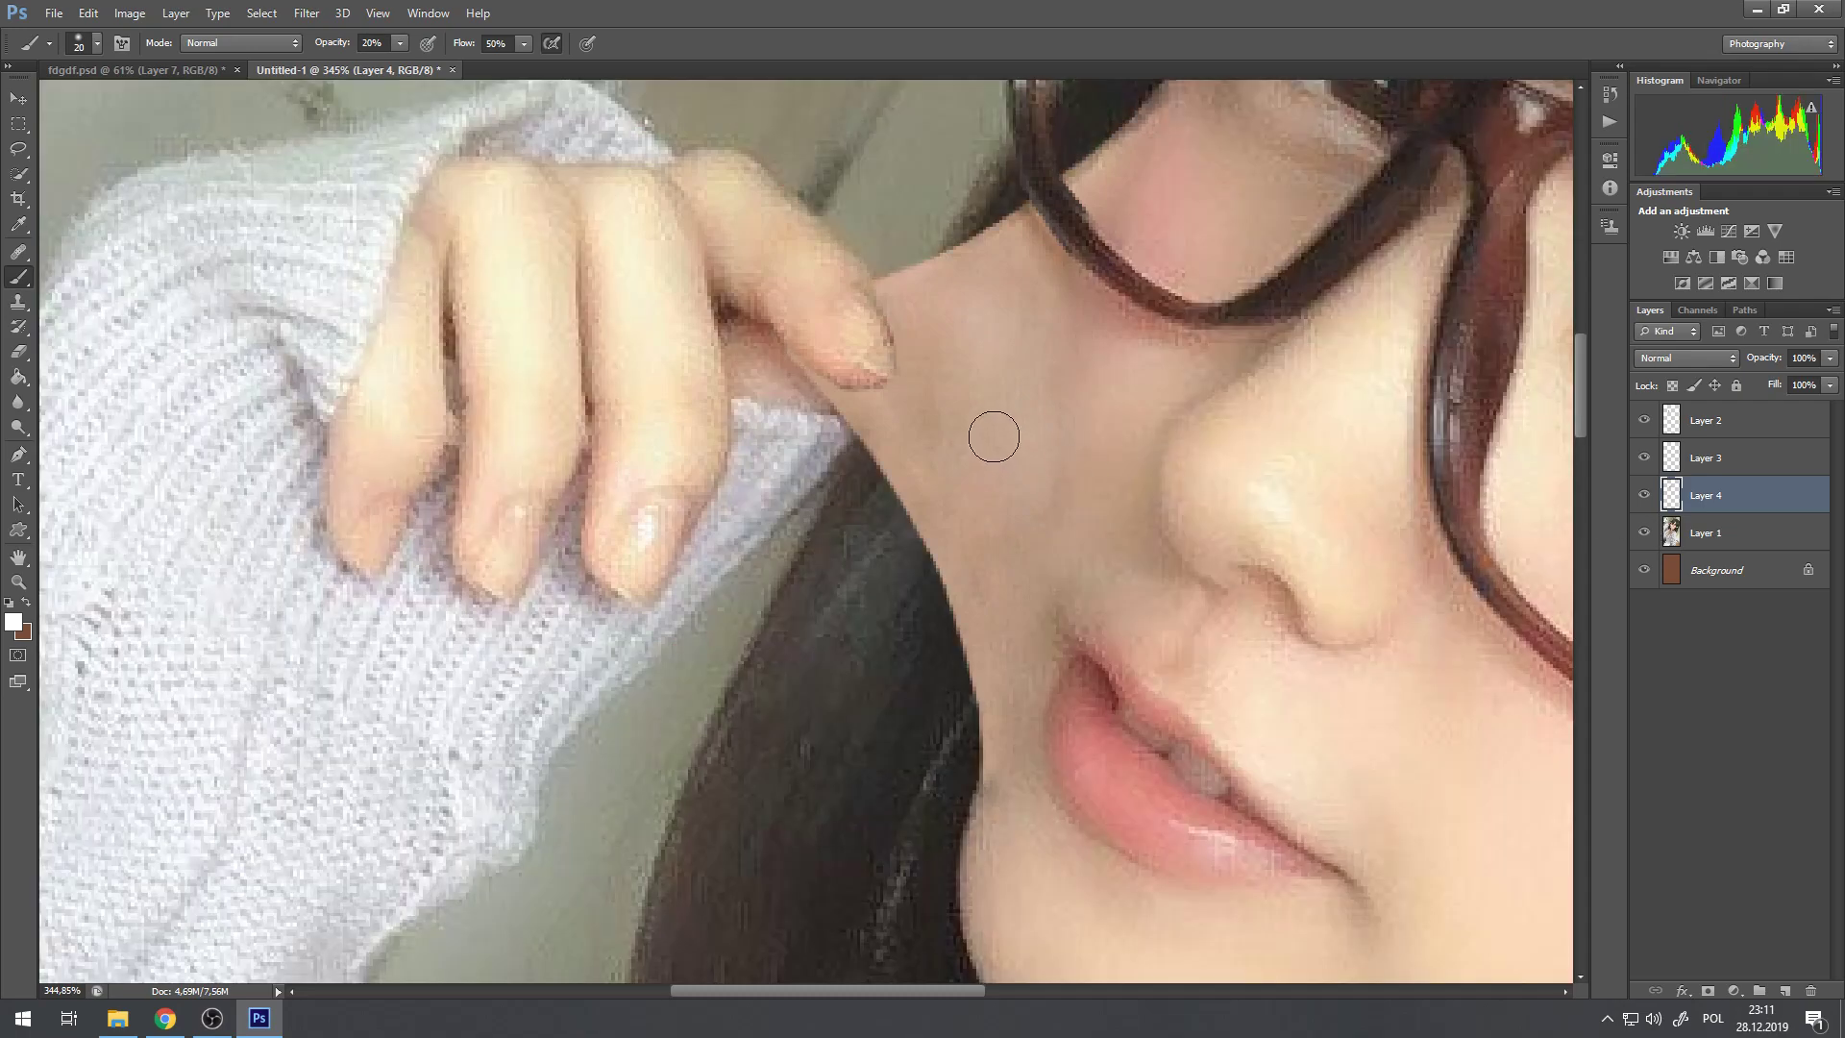
left_click(20, 428)
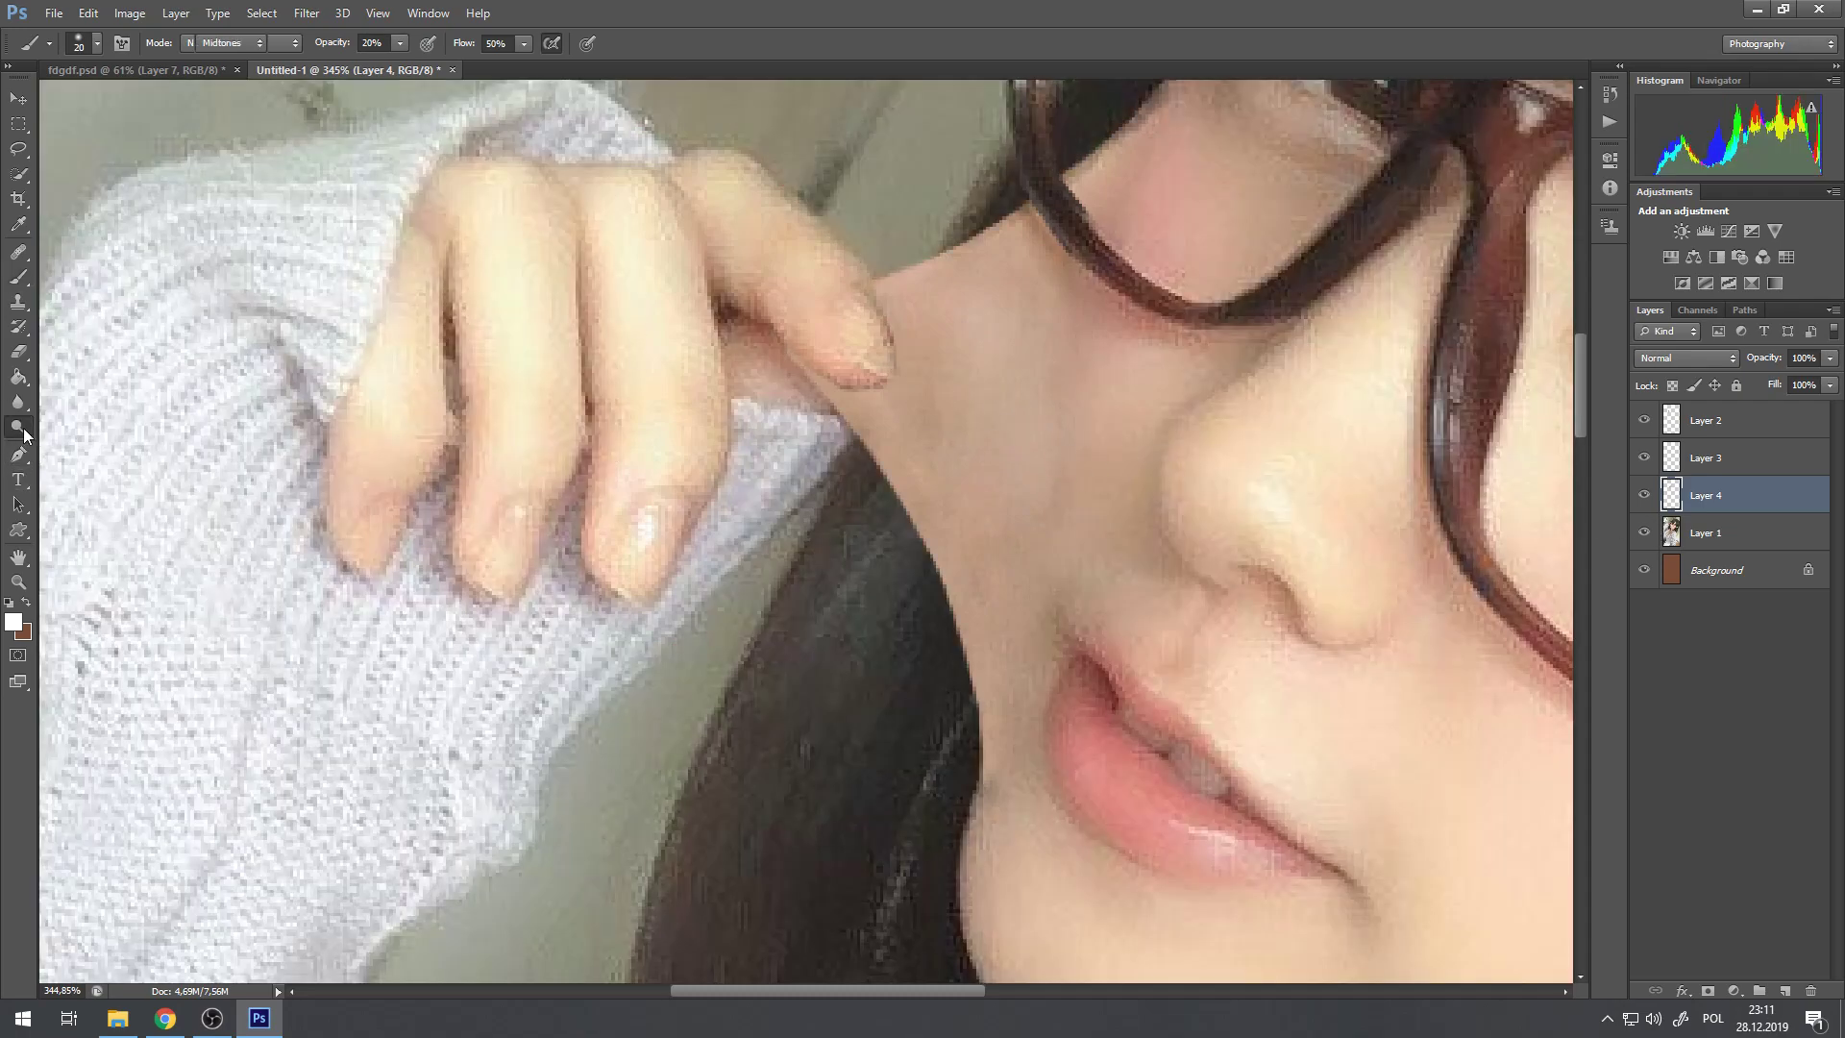
left_click(16, 278)
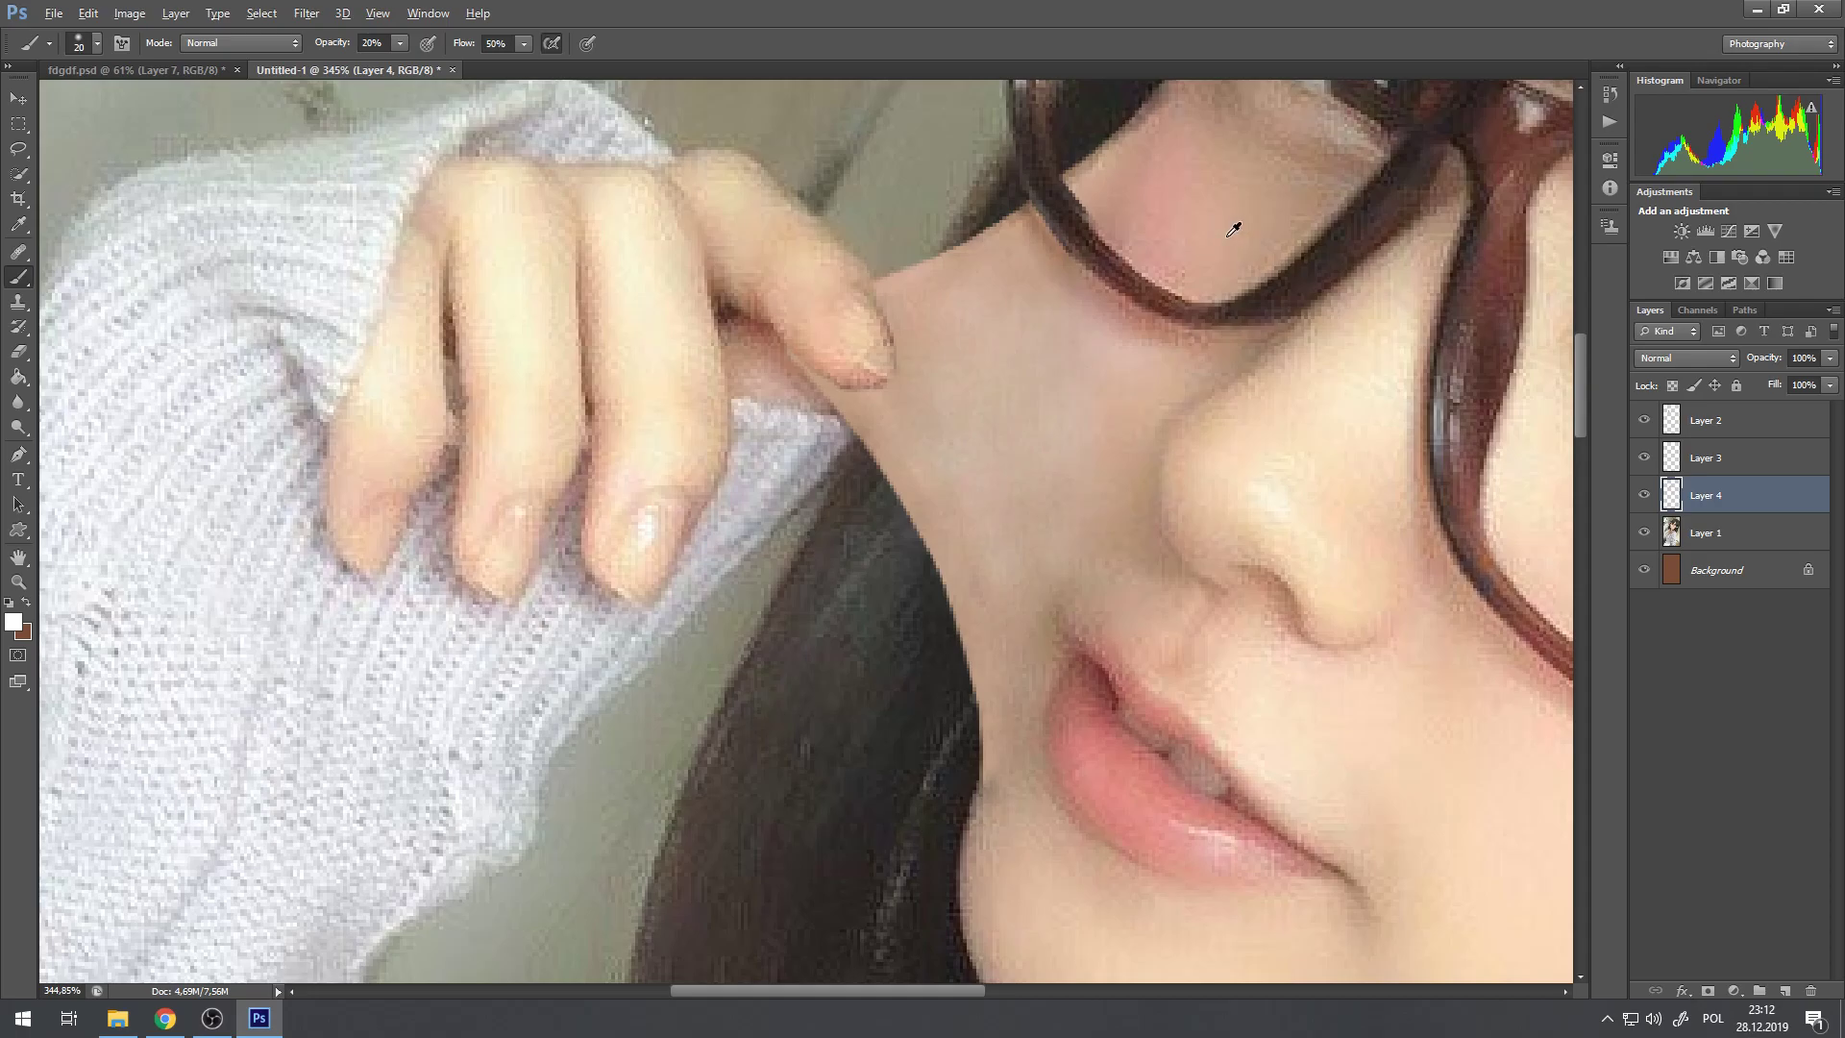
scroll(1235, 229, "down", 8)
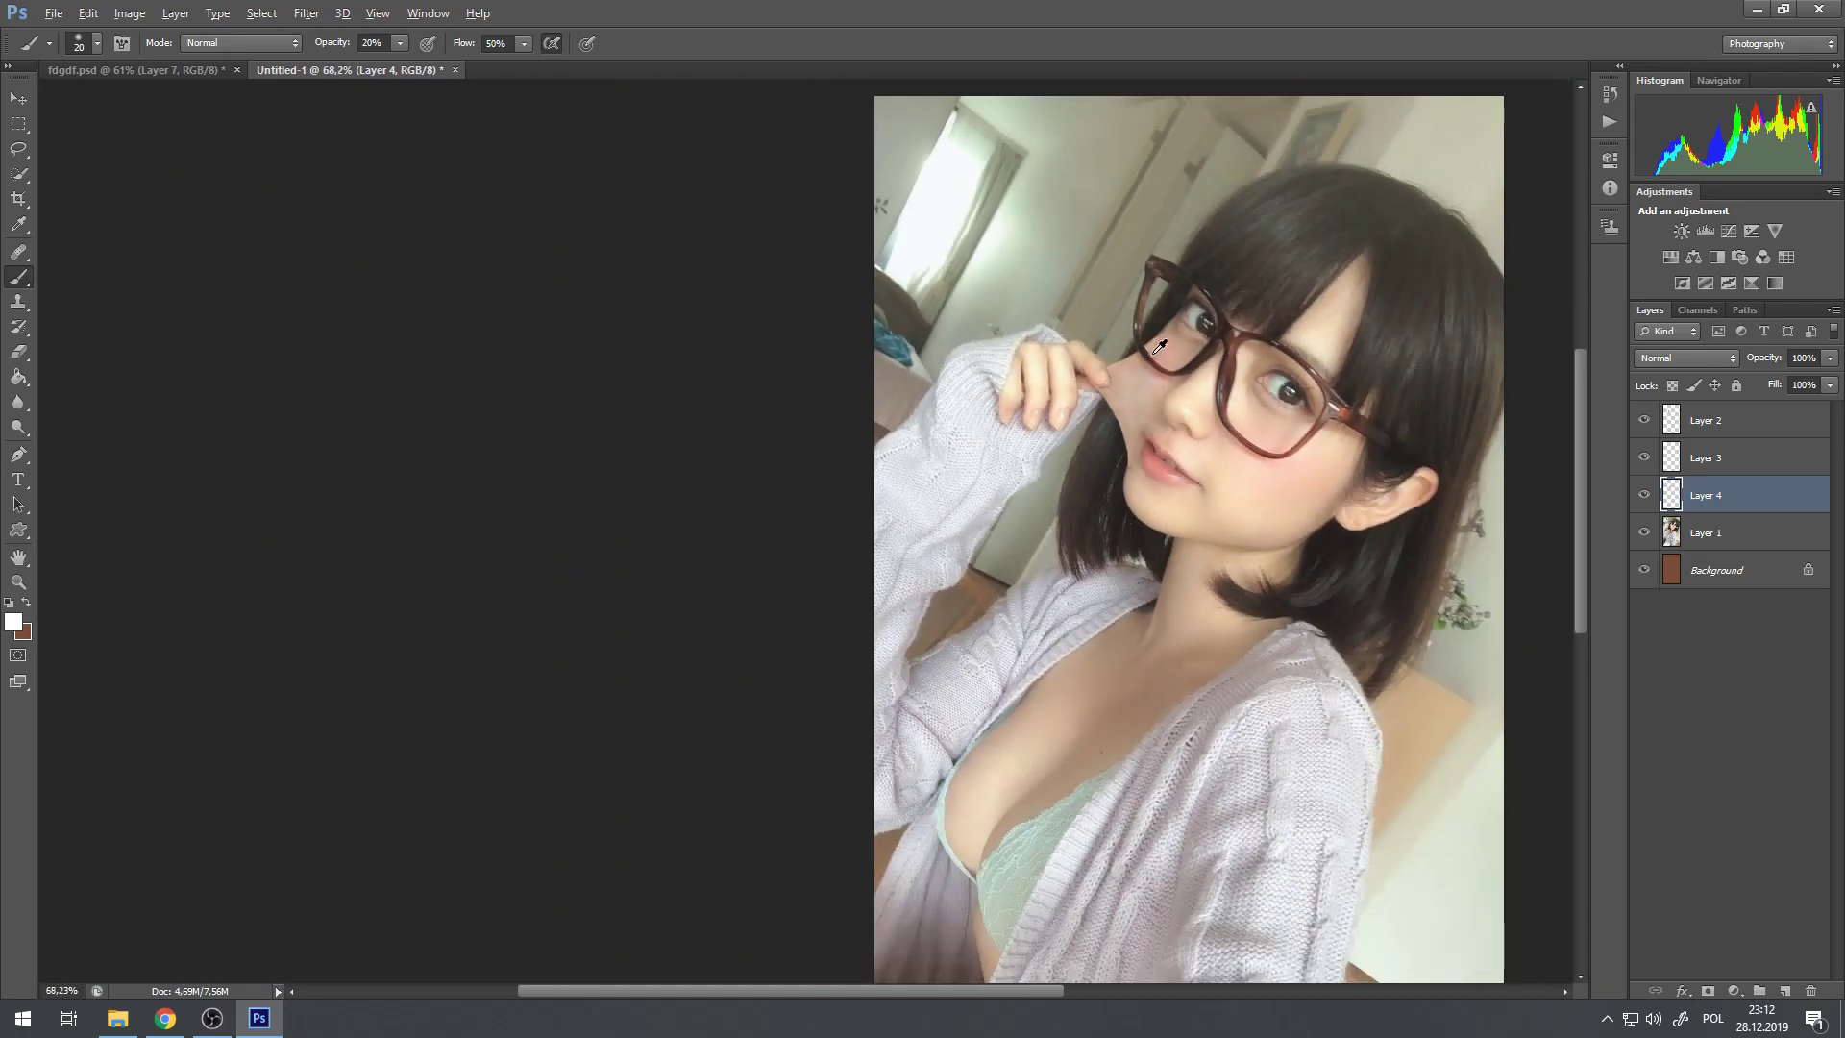
scroll(1160, 346, "up", 8)
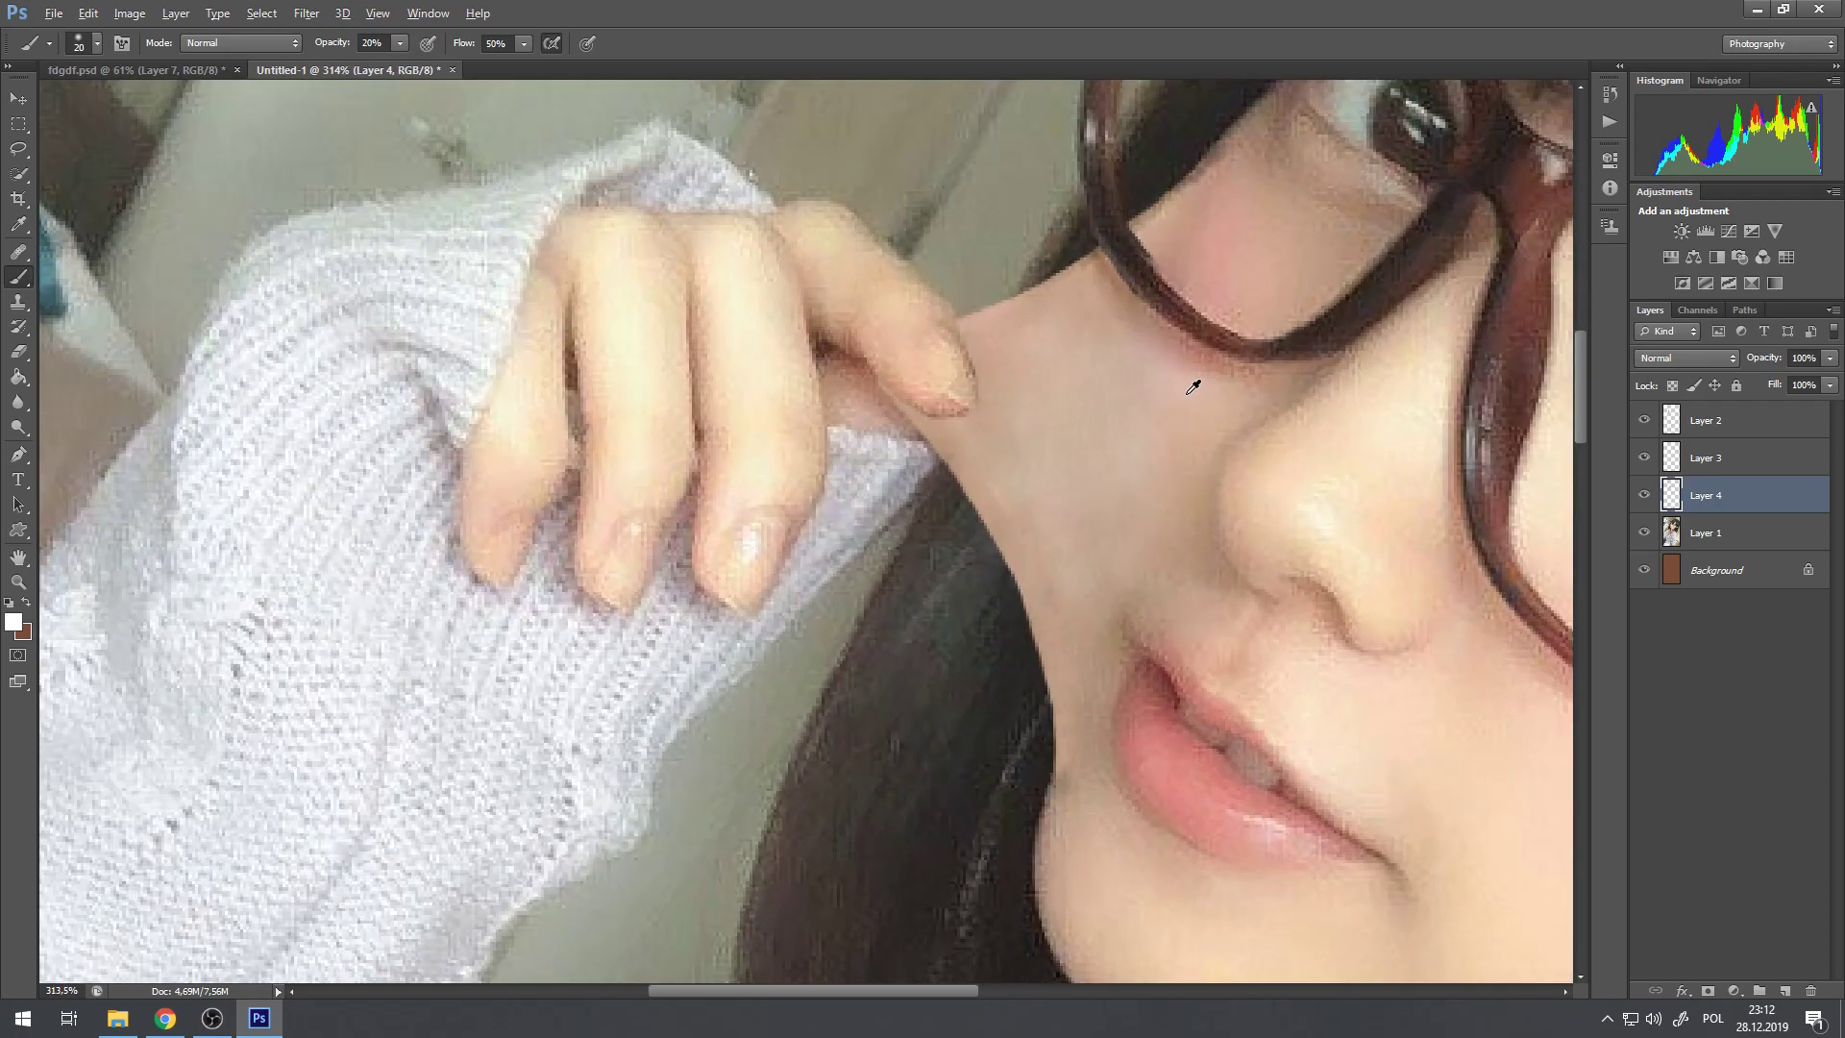
scroll(1195, 386, "up", 1)
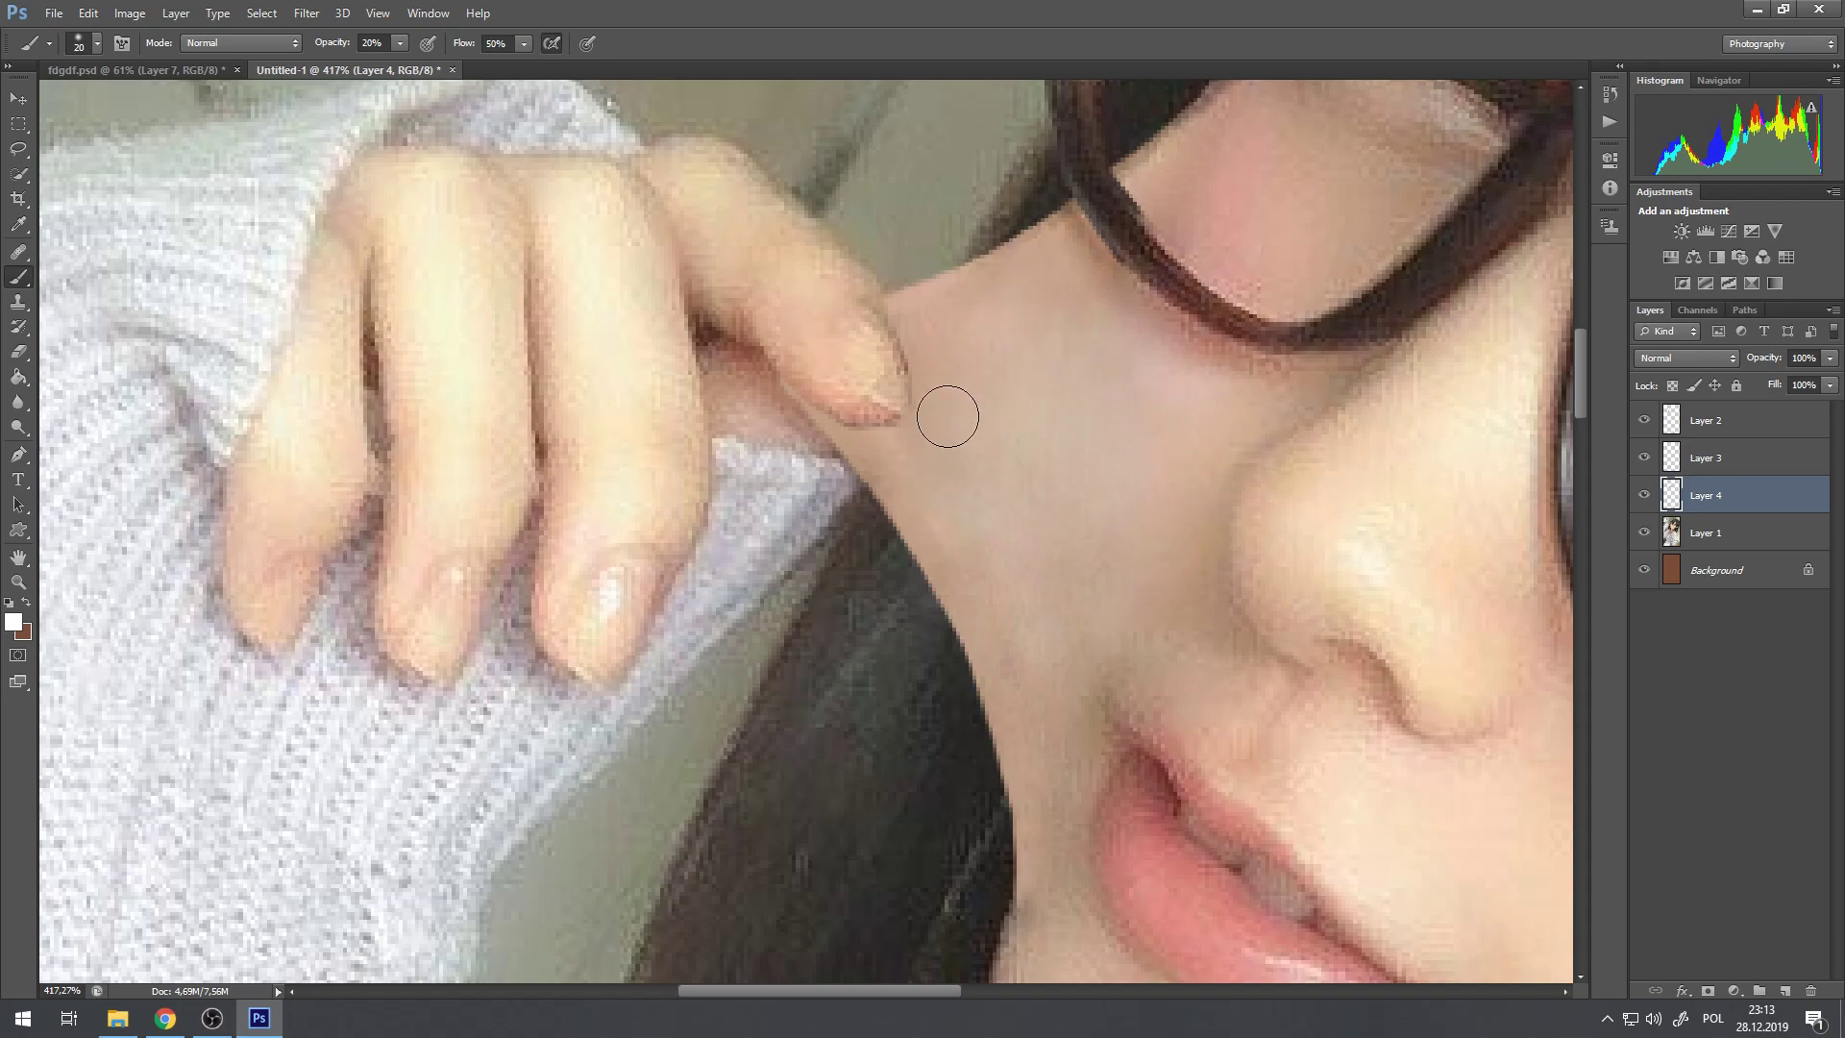
Step: Examine the stretched cheek's highlights and edges in close-up and across the whole portrait
scroll(1043, 398, "down", 8)
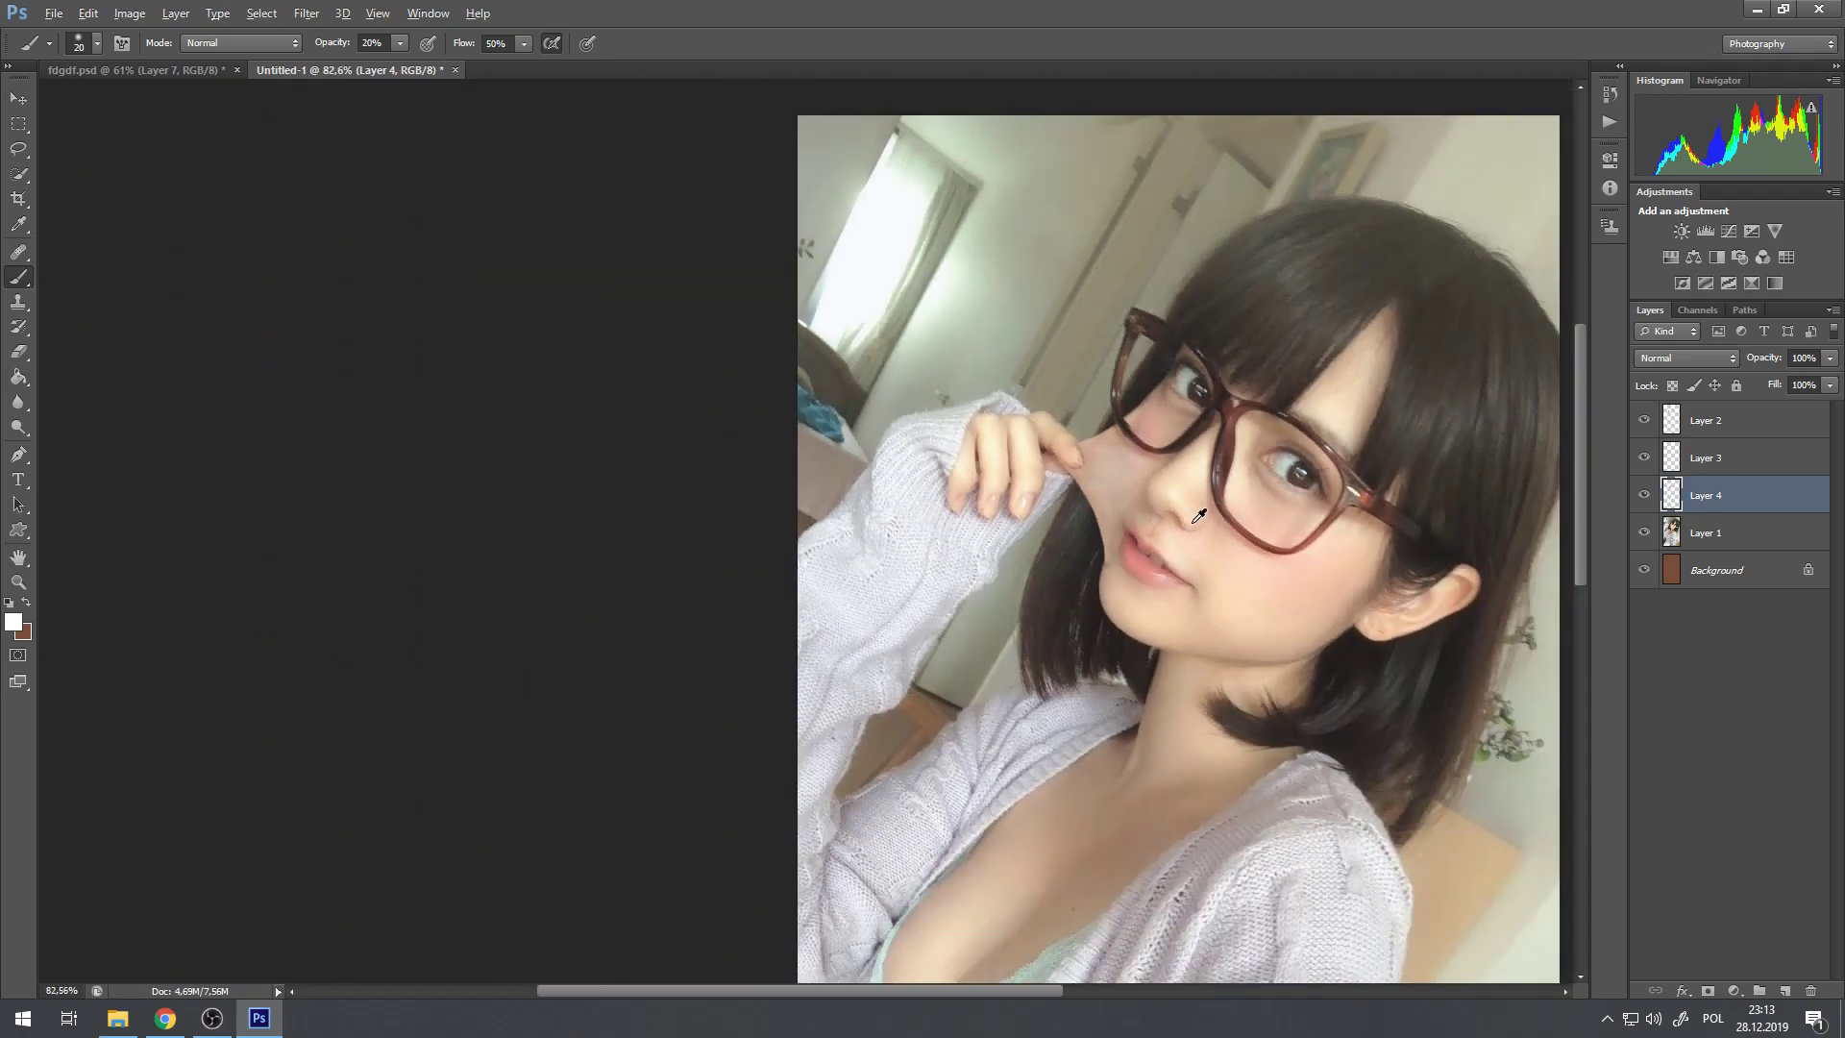
scroll(1130, 517, "up", 3)
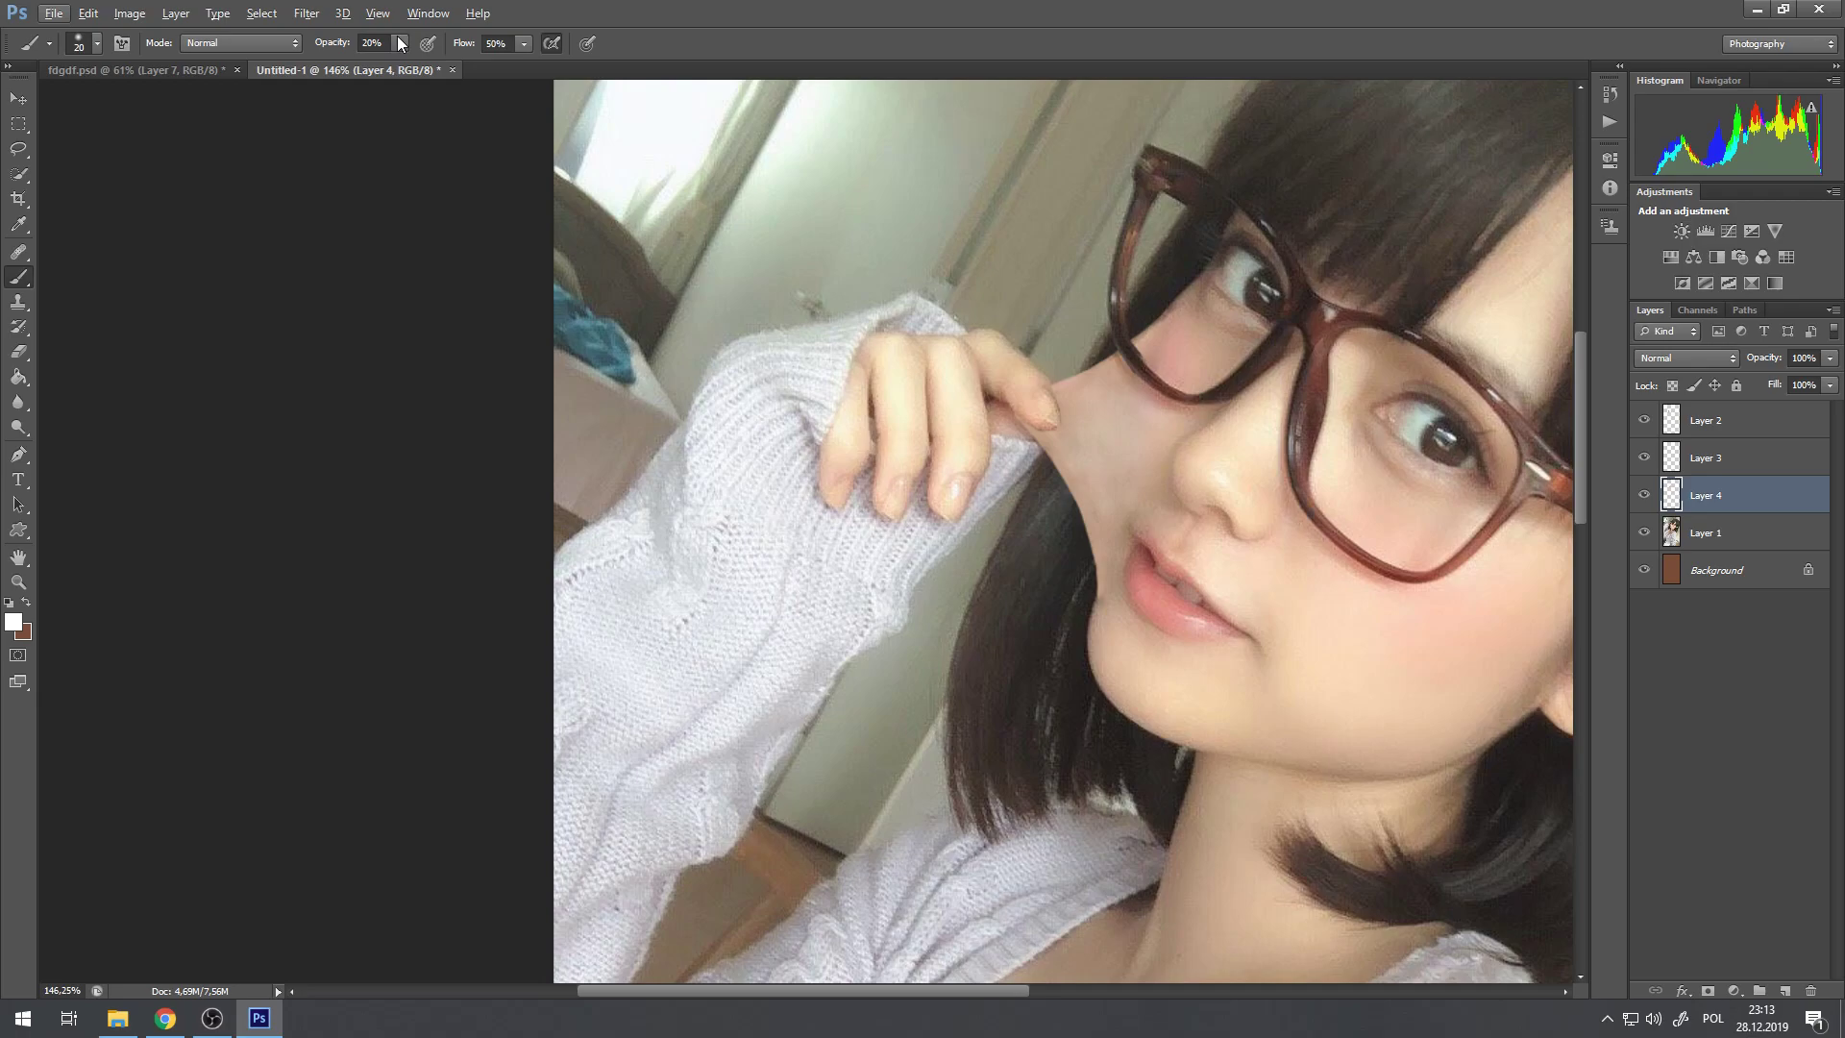
scroll(1206, 516, "up", 4)
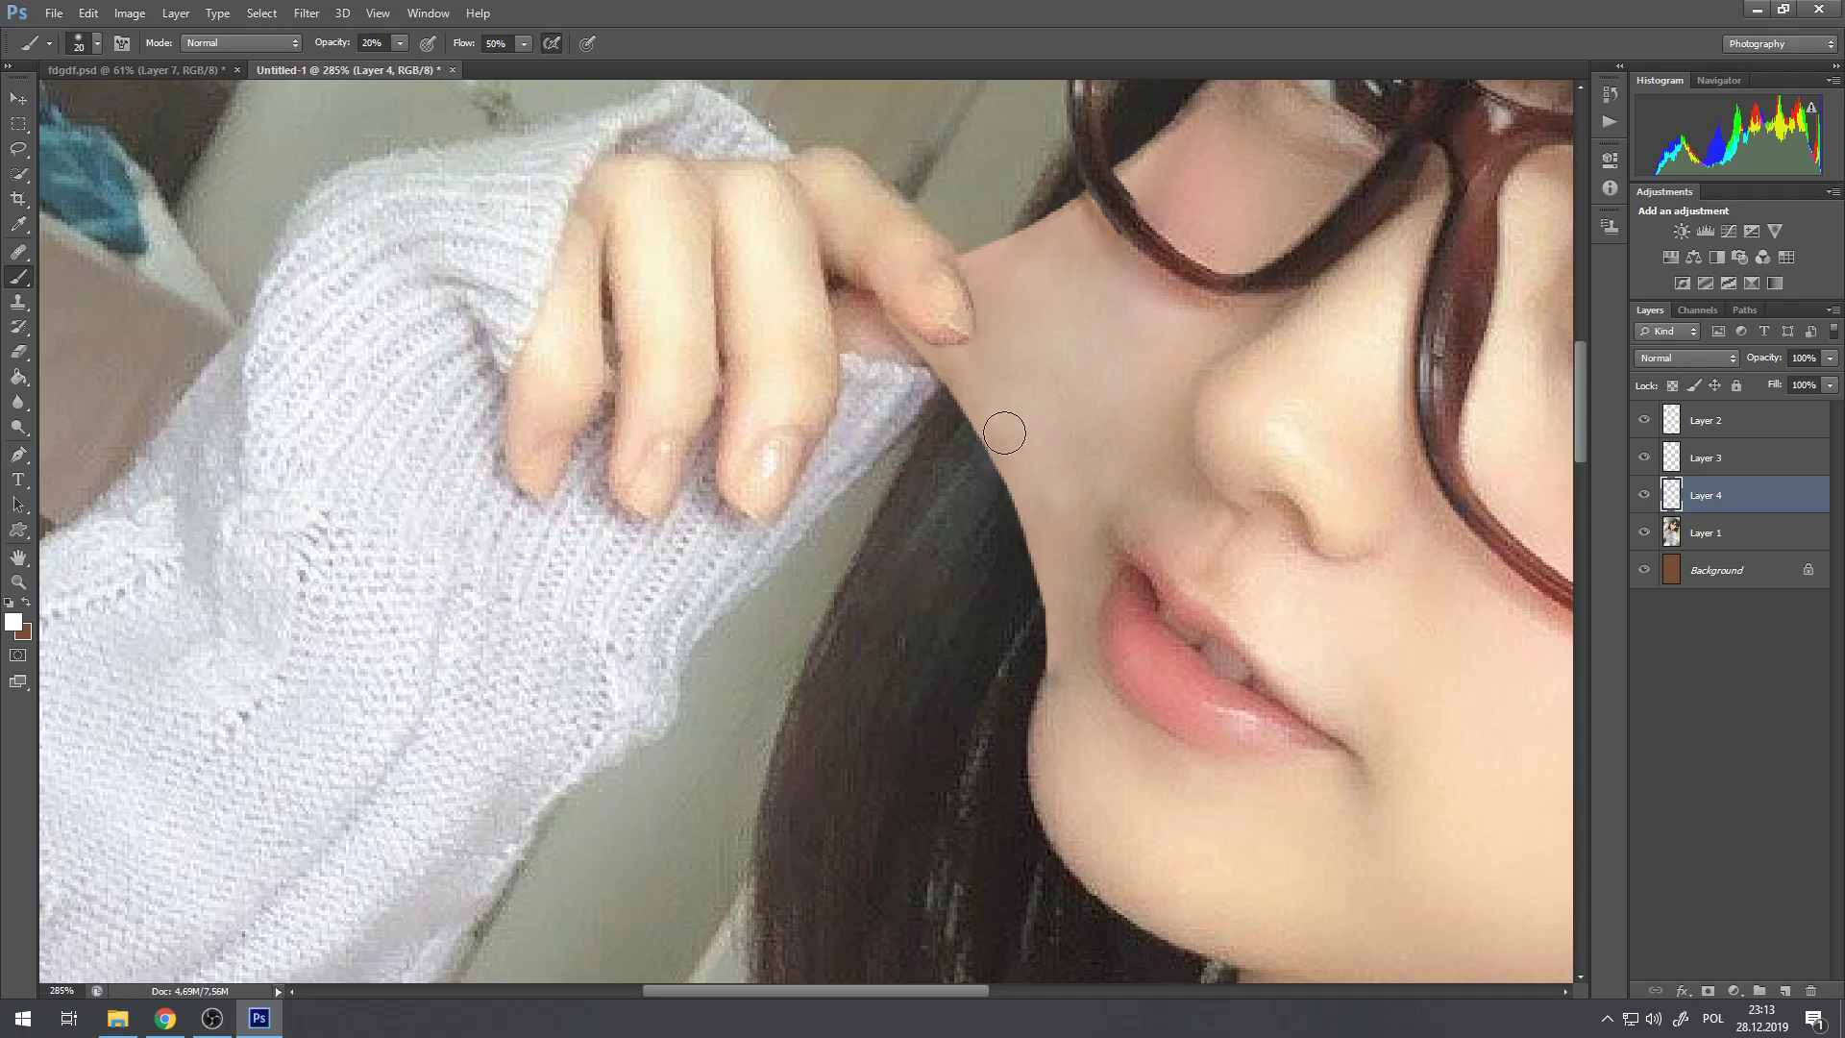
scroll(1167, 458, "down", 5)
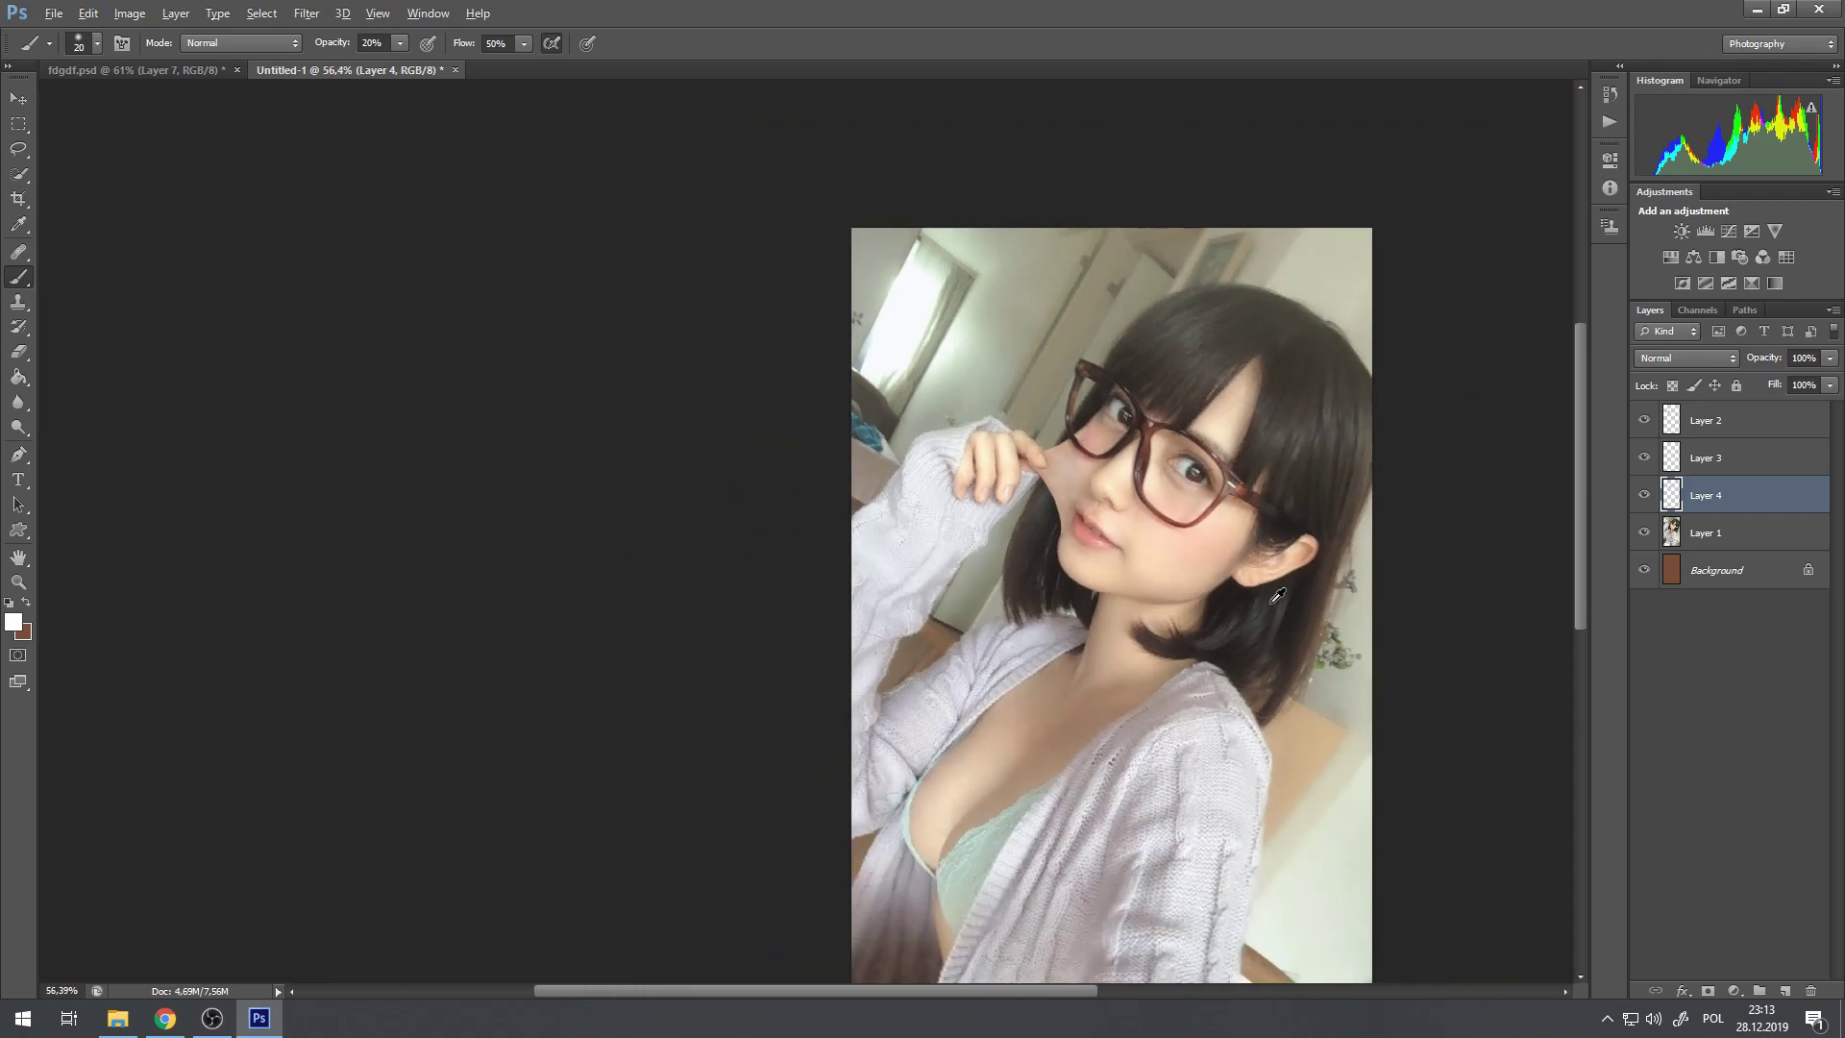
scroll(947, 437, "up", 8)
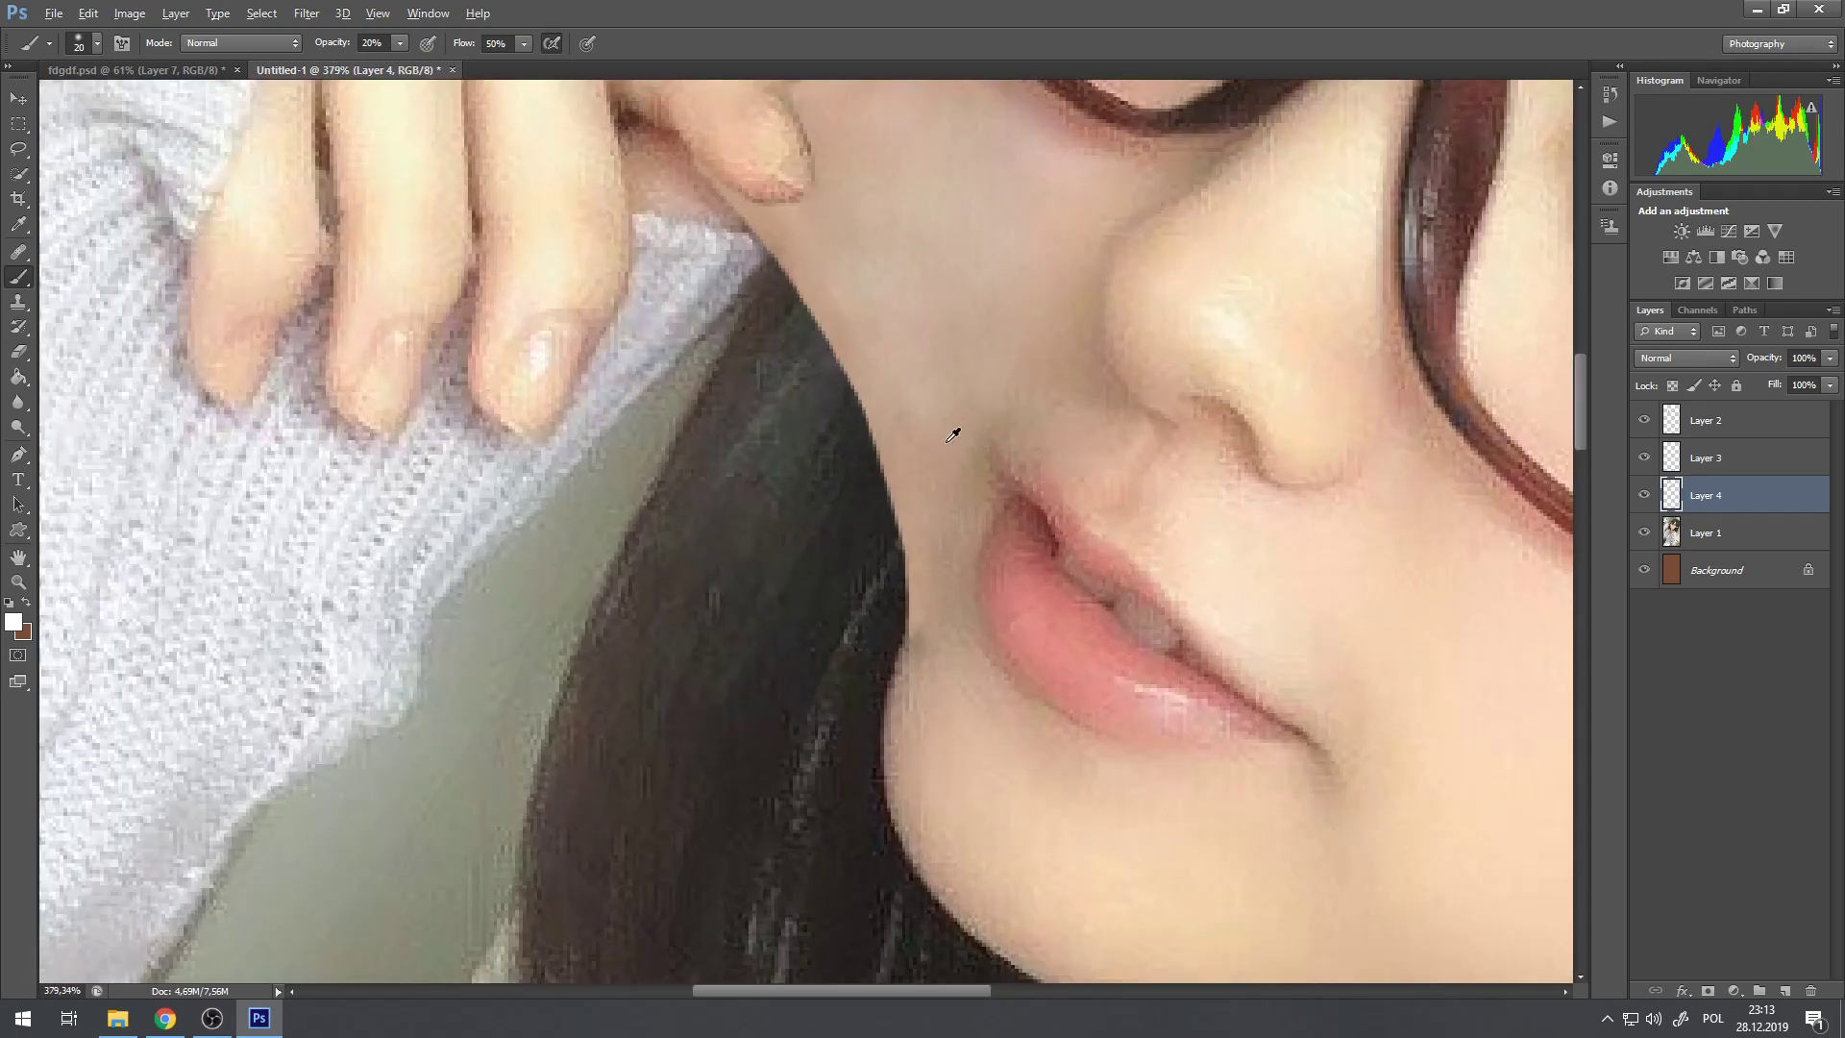
scroll(940, 556, "down", 1)
scroll(956, 384, "up", 3)
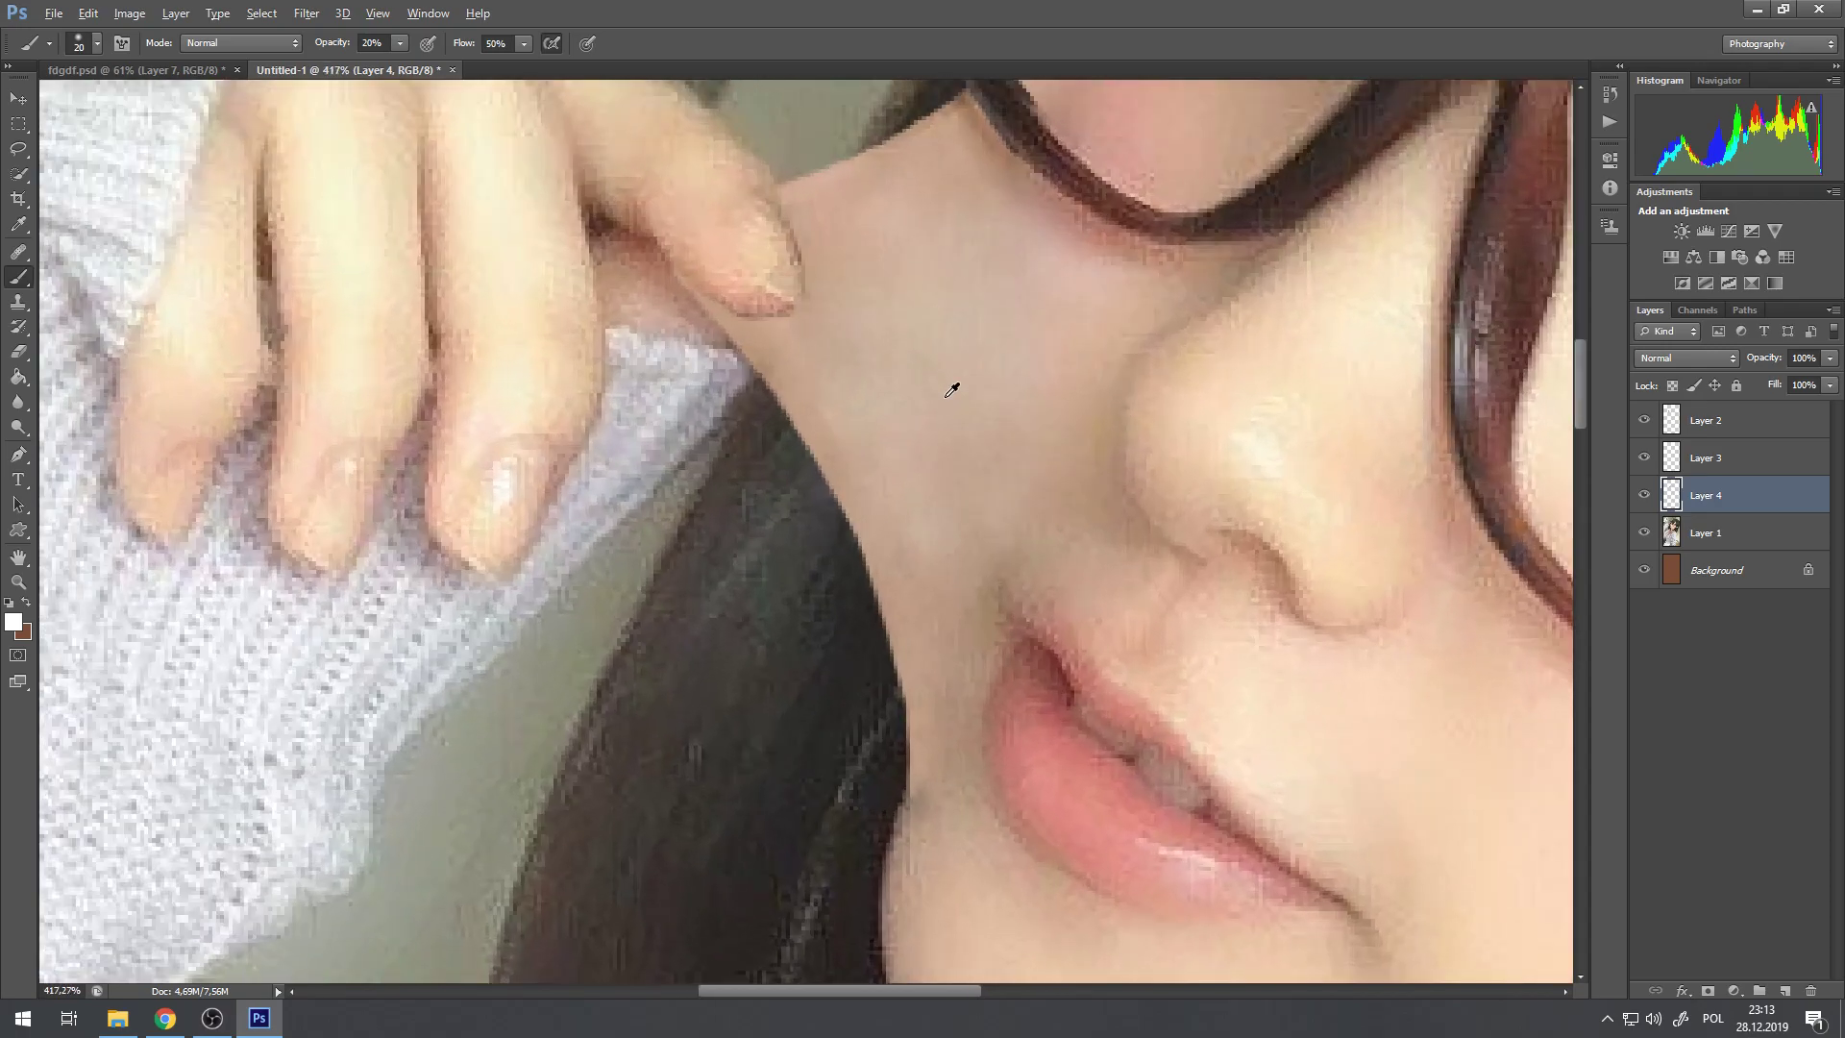
Step: Compare the stretched cheek's edge and fingertip shading with the version in fdgdf.psd, and return to Untitled-1
left_click(71, 71)
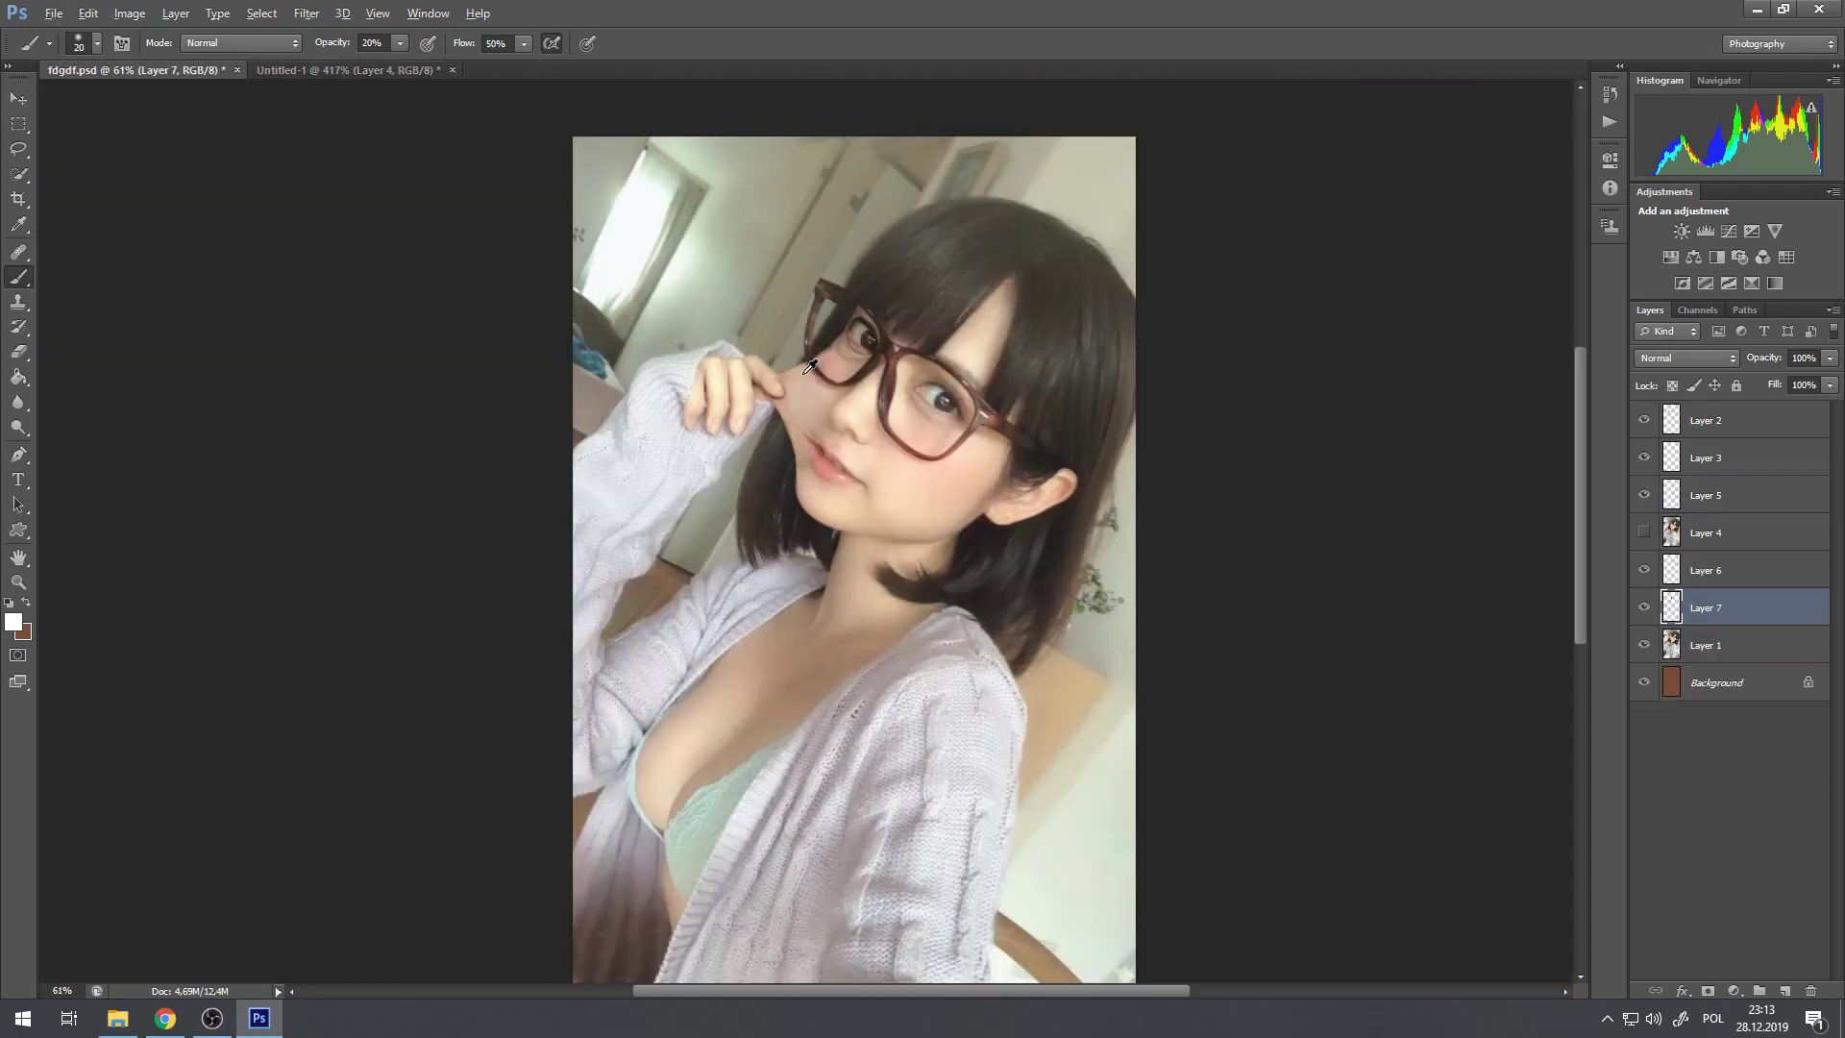
scroll(807, 364, "up", 7)
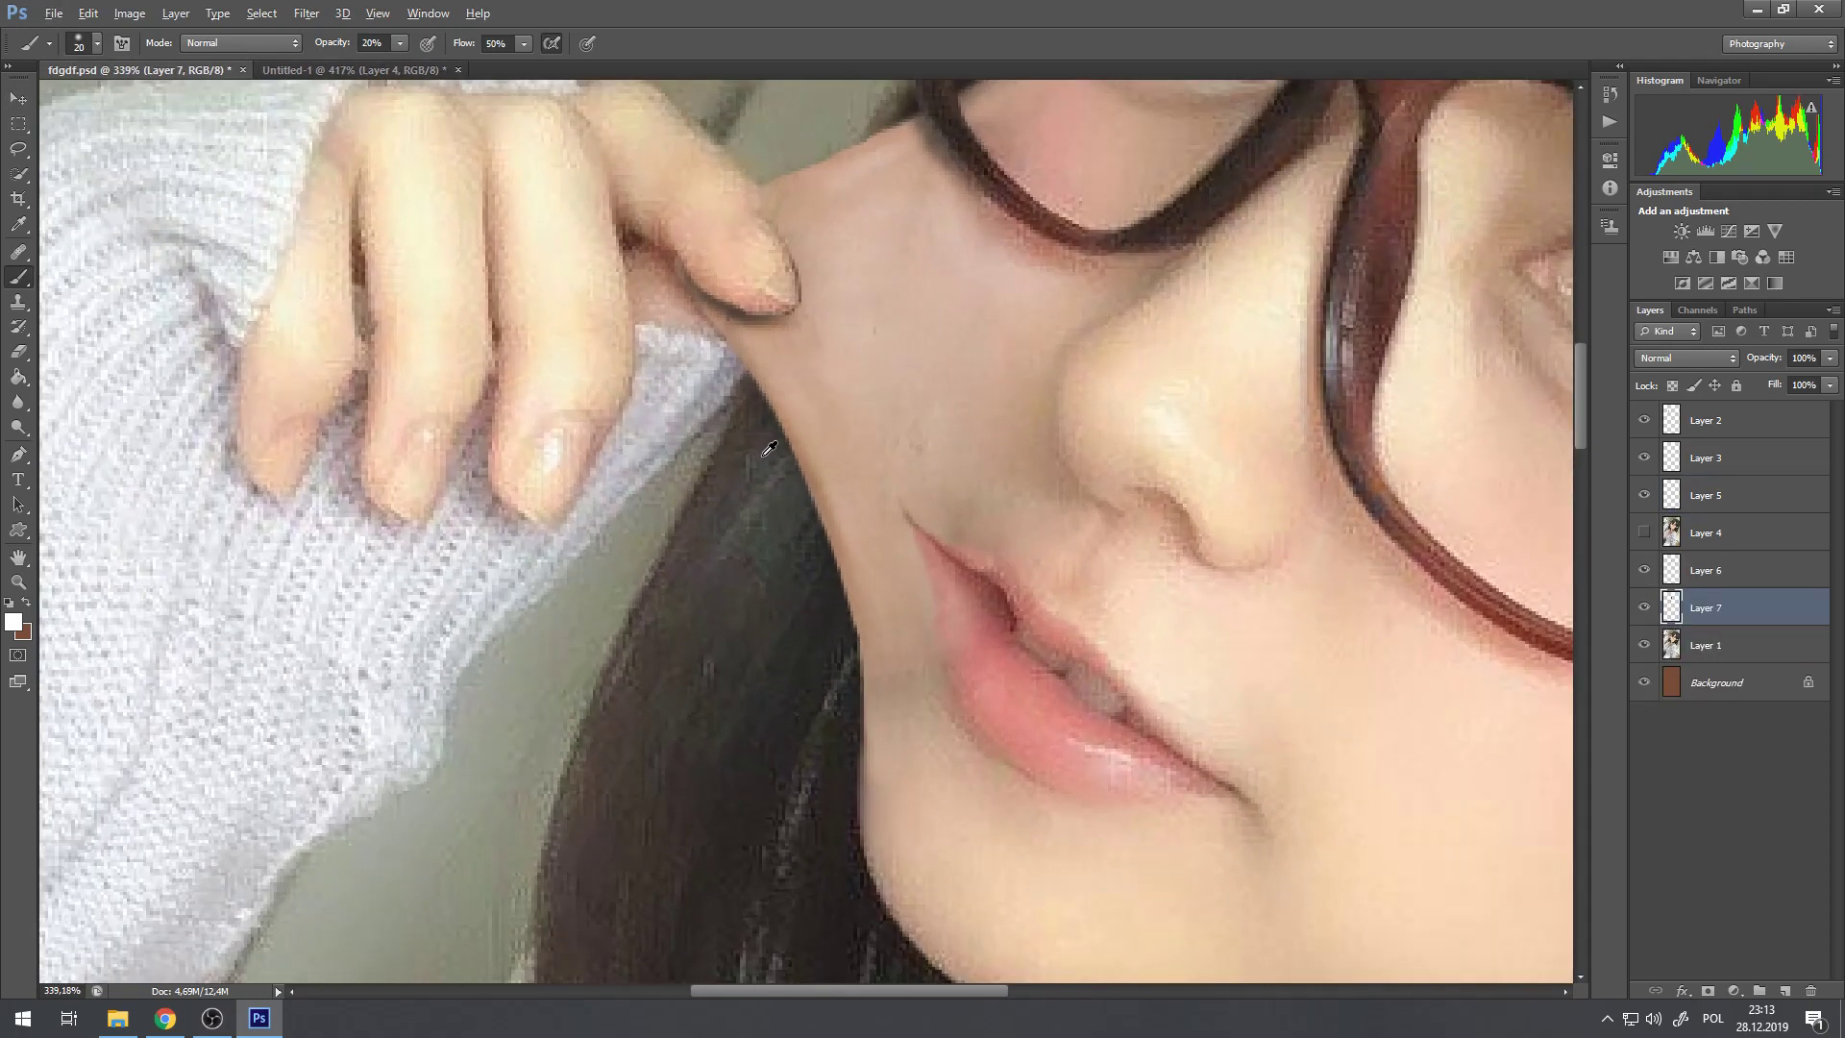
scroll(767, 450, "up", 1)
scroll(862, 352, "down", 2)
scroll(861, 352, "up", 2)
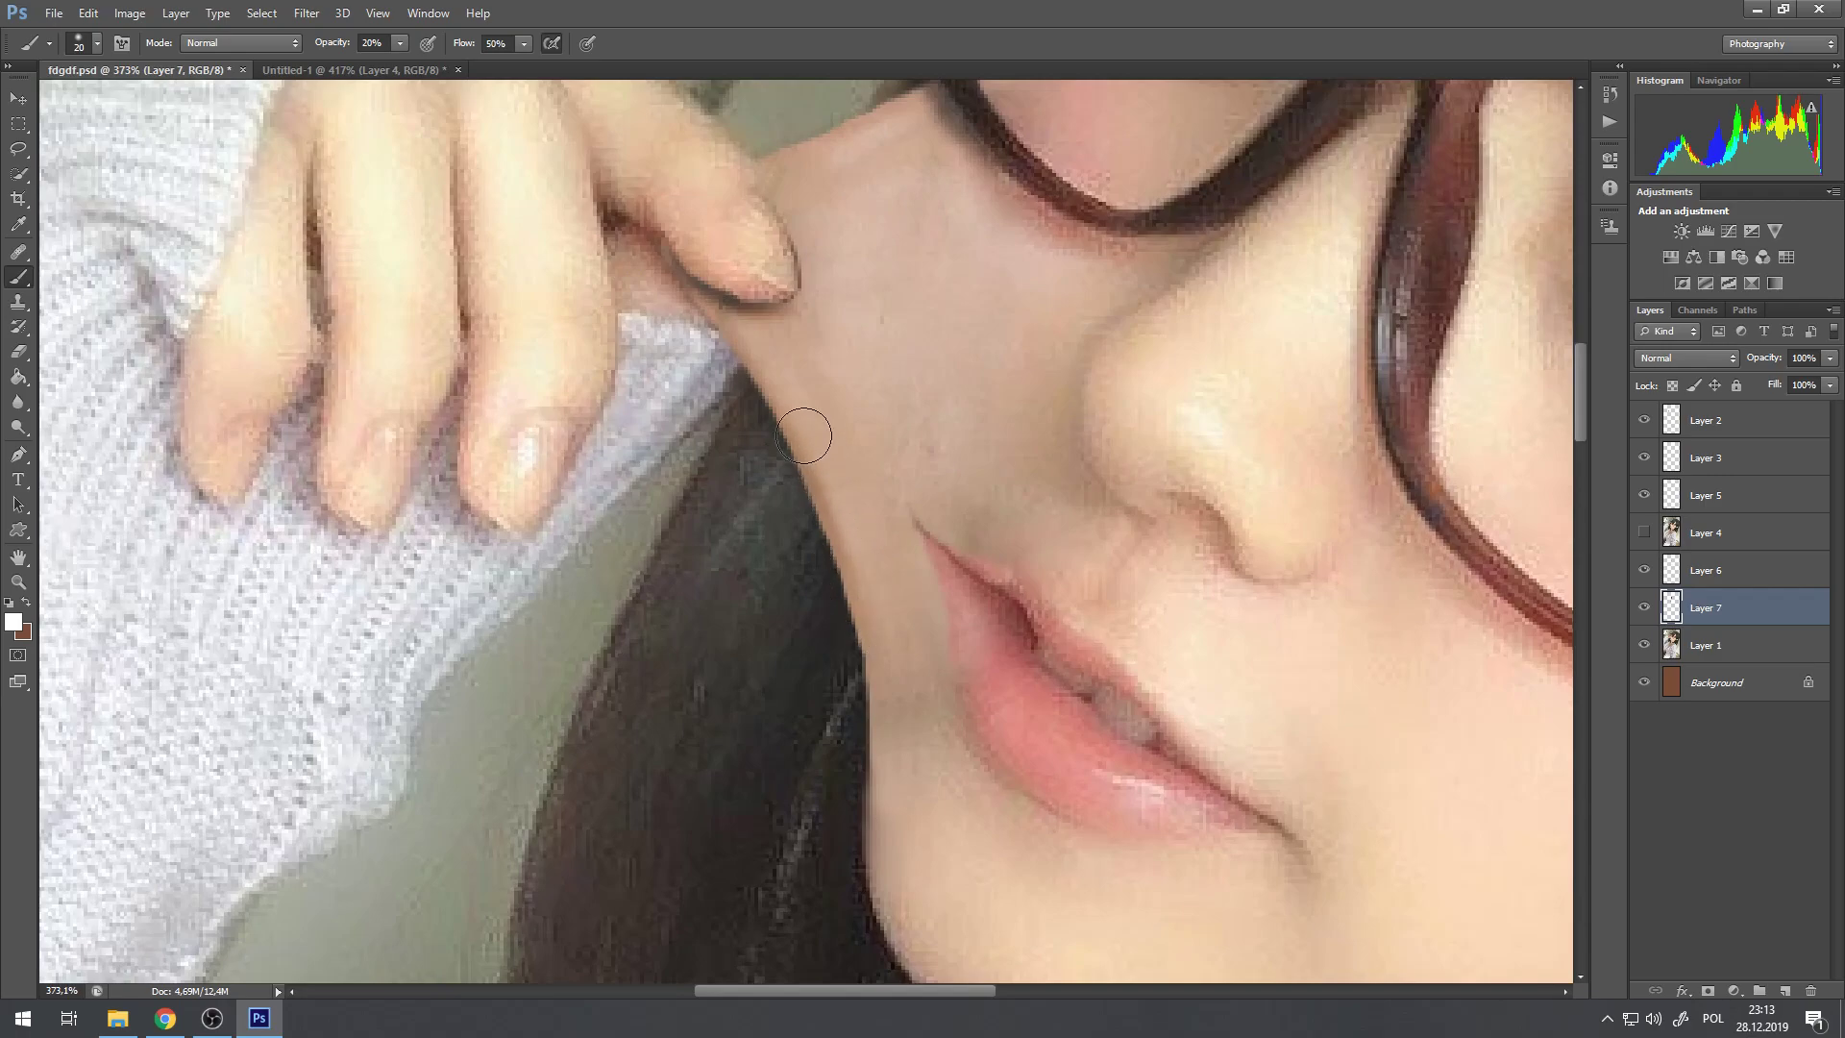
left_click(308, 70)
Step: Darken the upper and lower outer edges of the stretched skin with a 7 px midtones Burn tool at 8% exposure and check the portrait
scroll(846, 538, "down", 1)
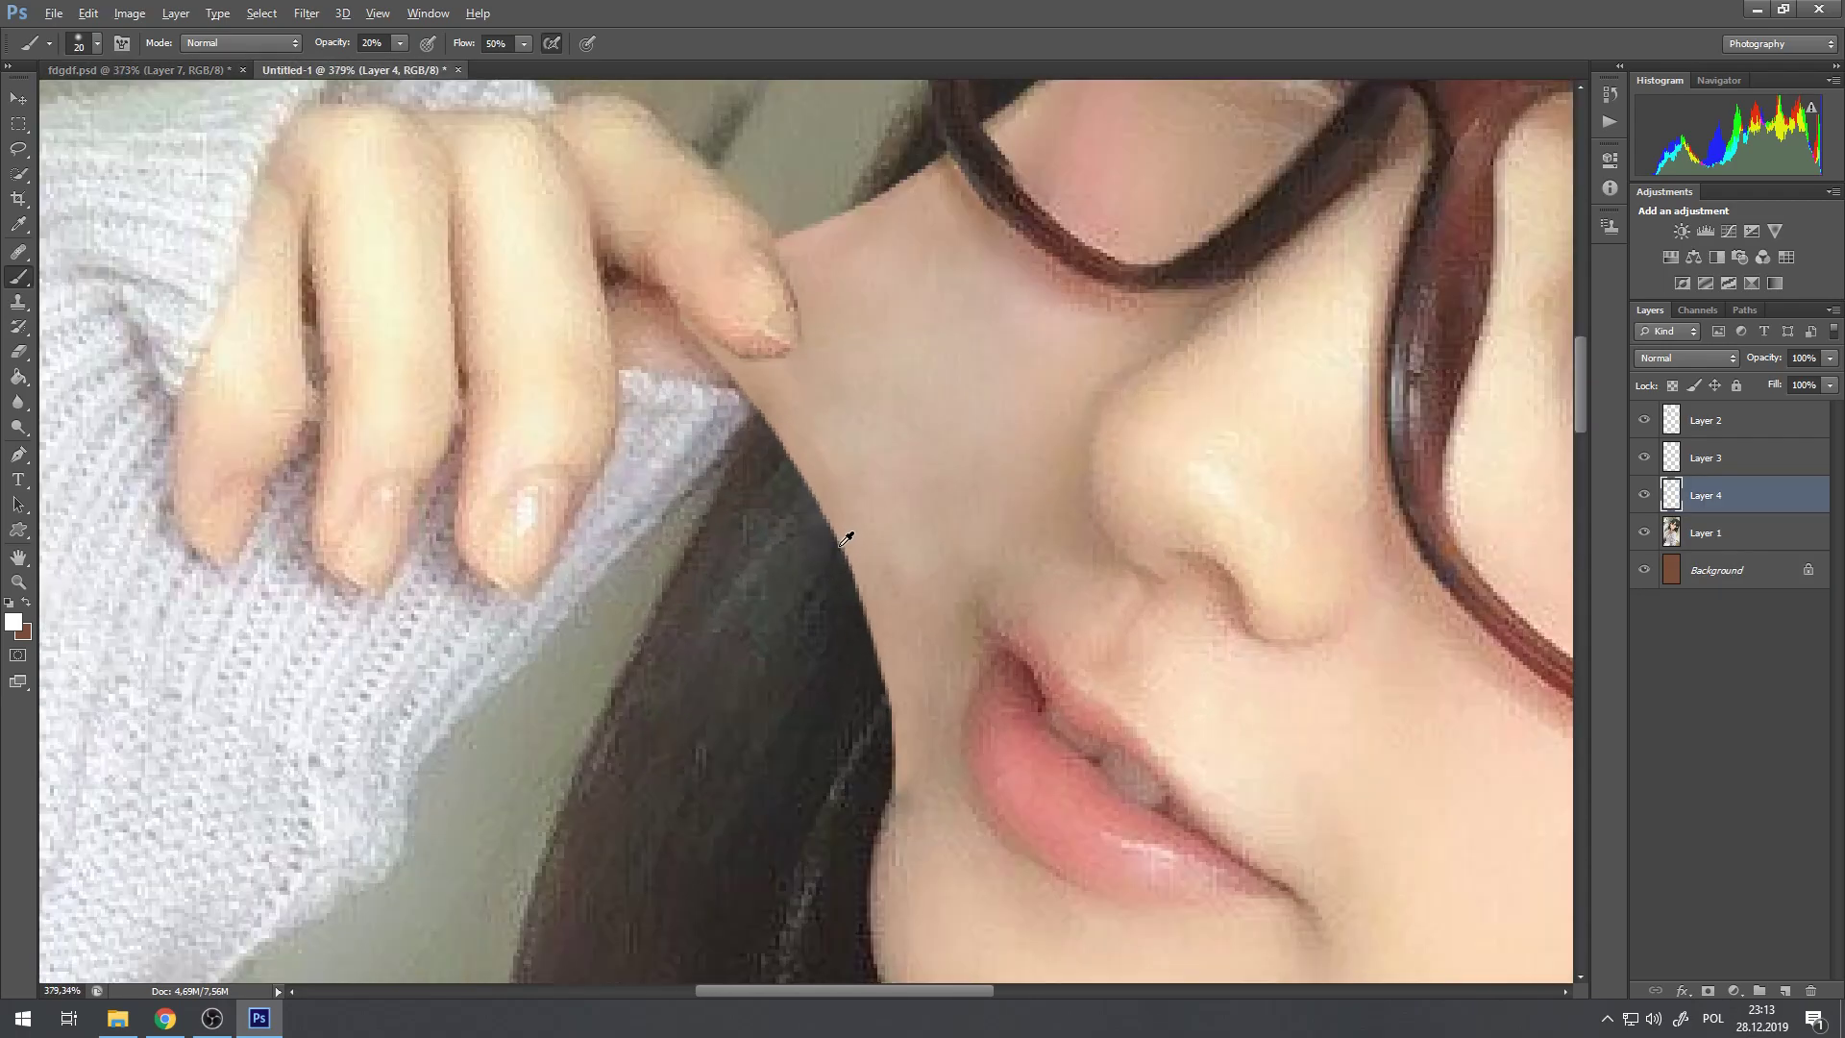
scroll(904, 548, "up", 2)
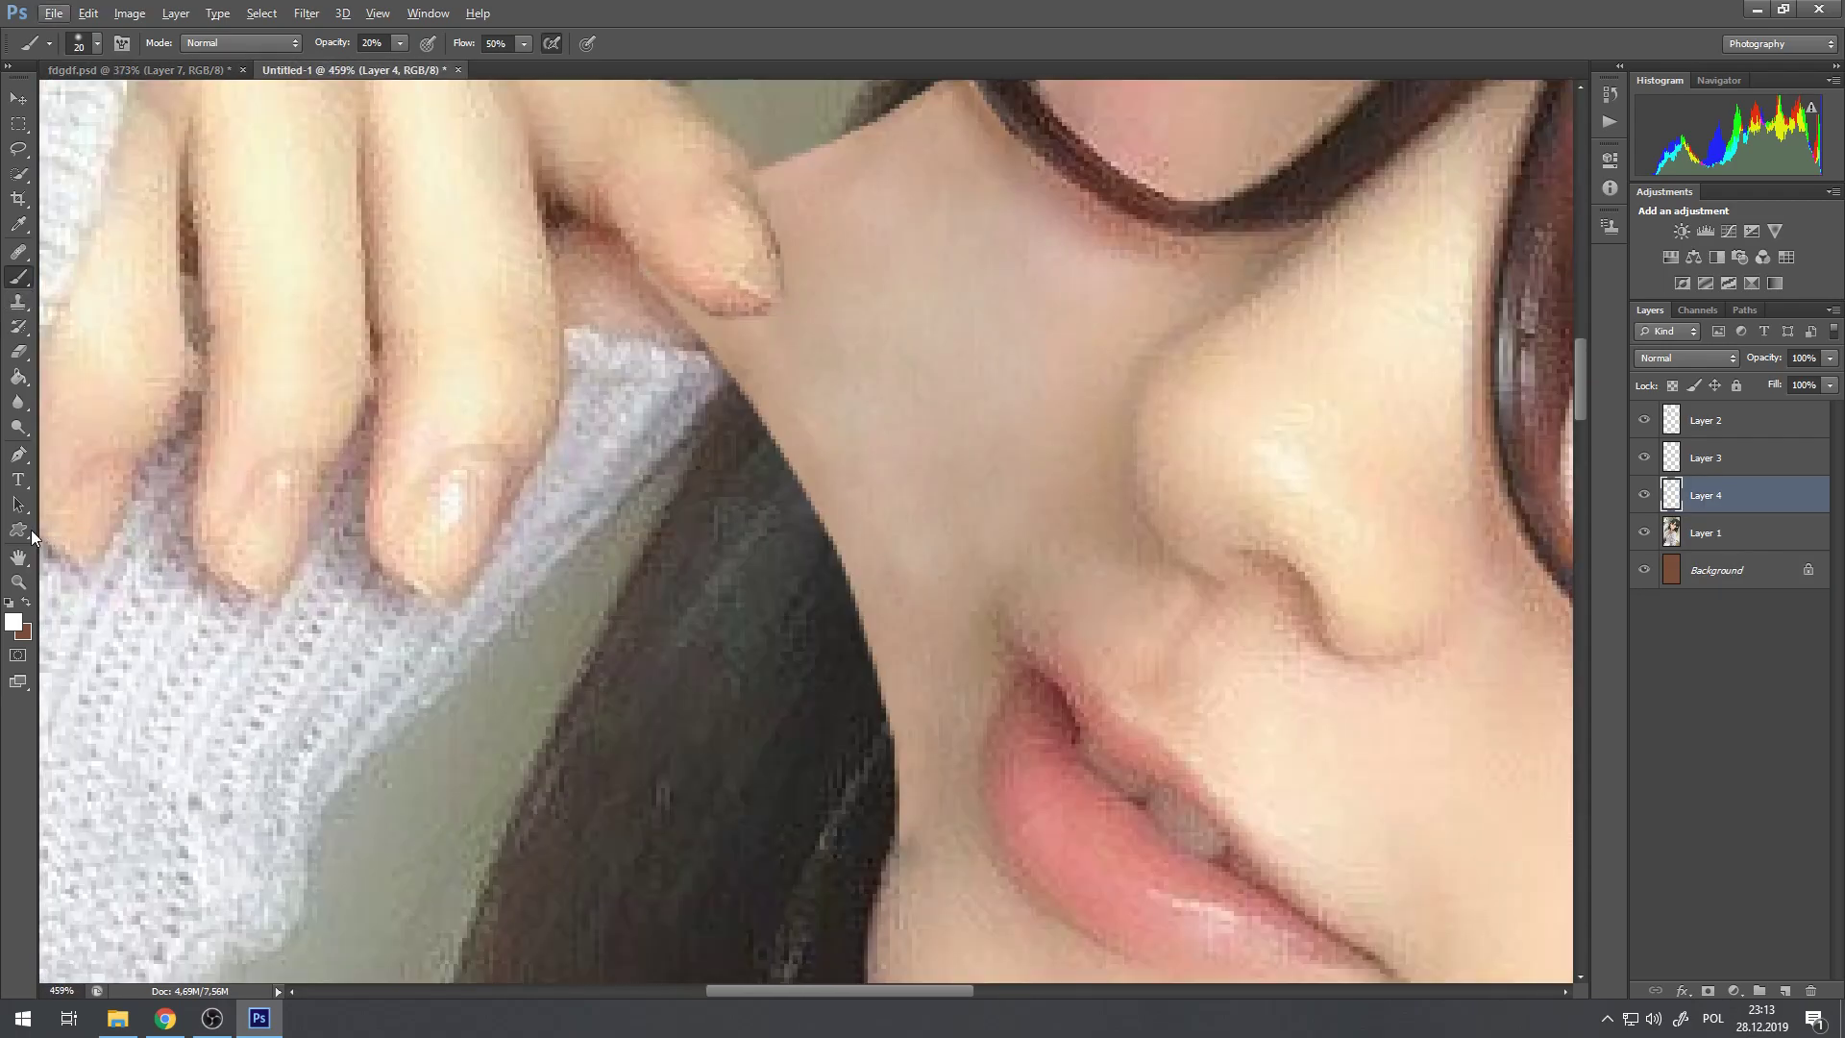
left_click(19, 427)
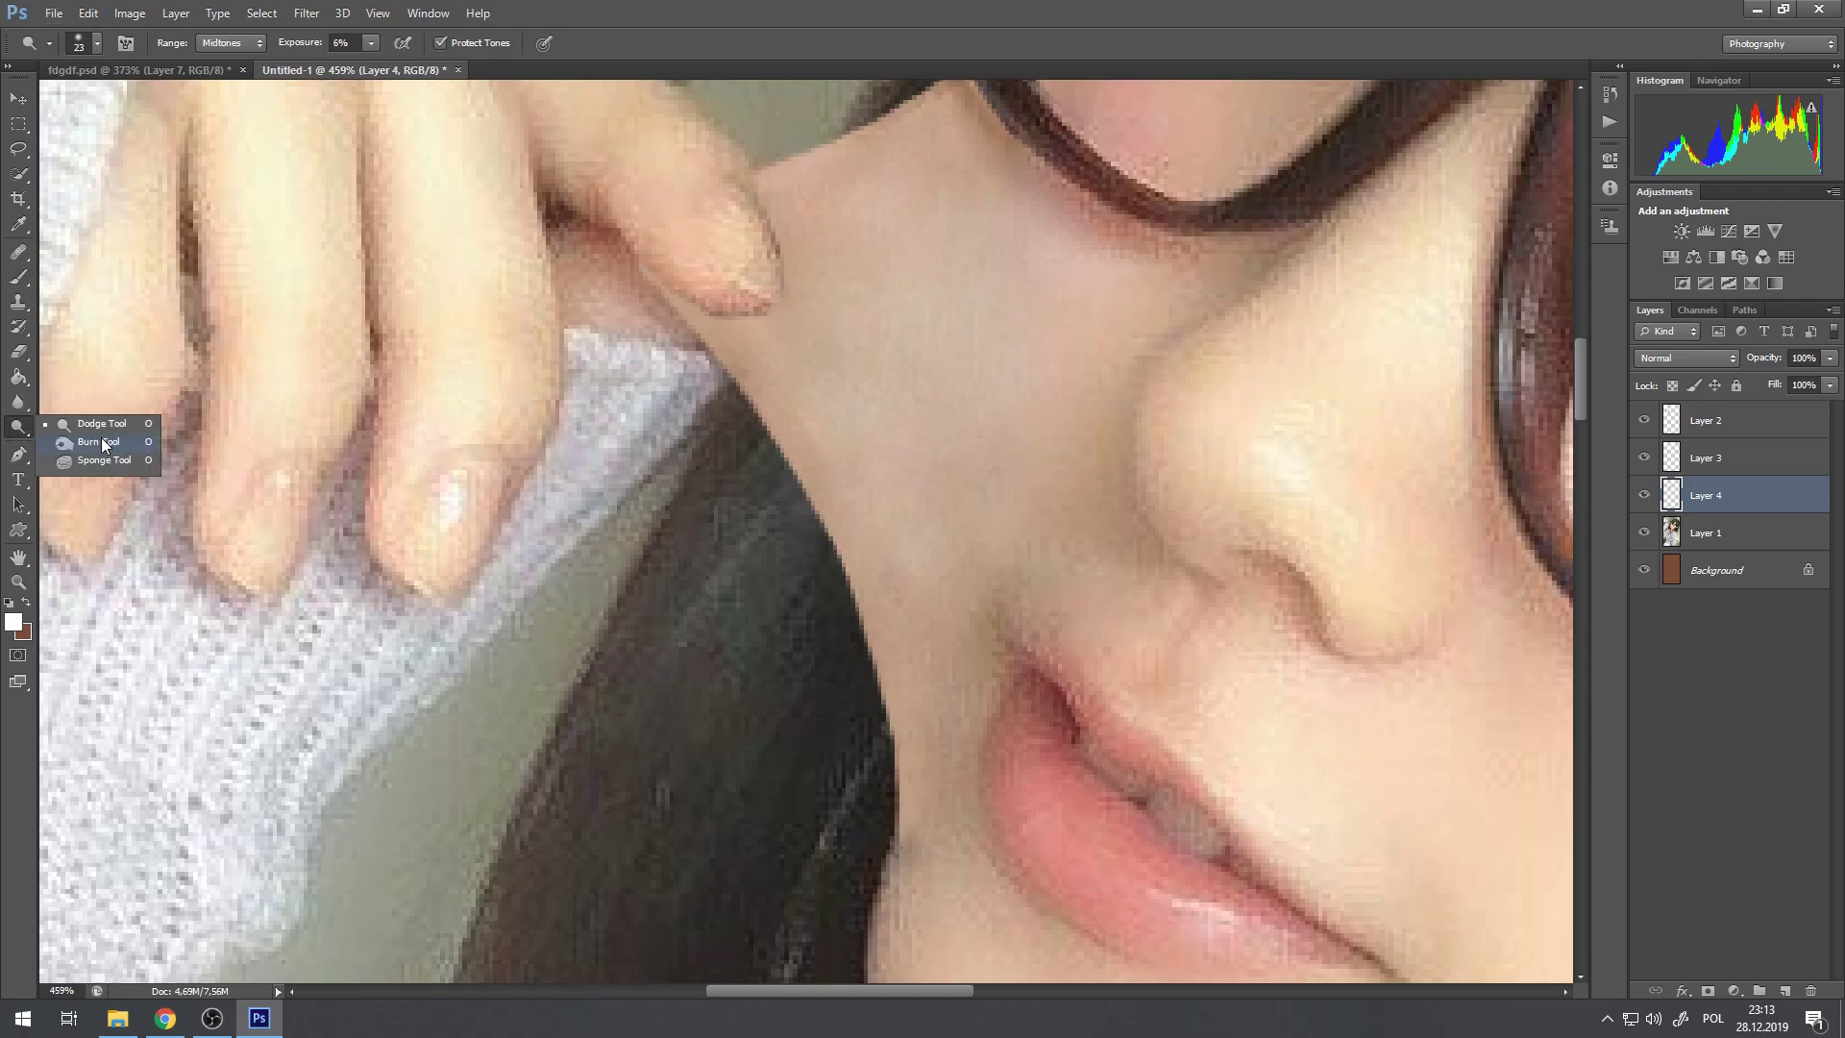
left_click(99, 442)
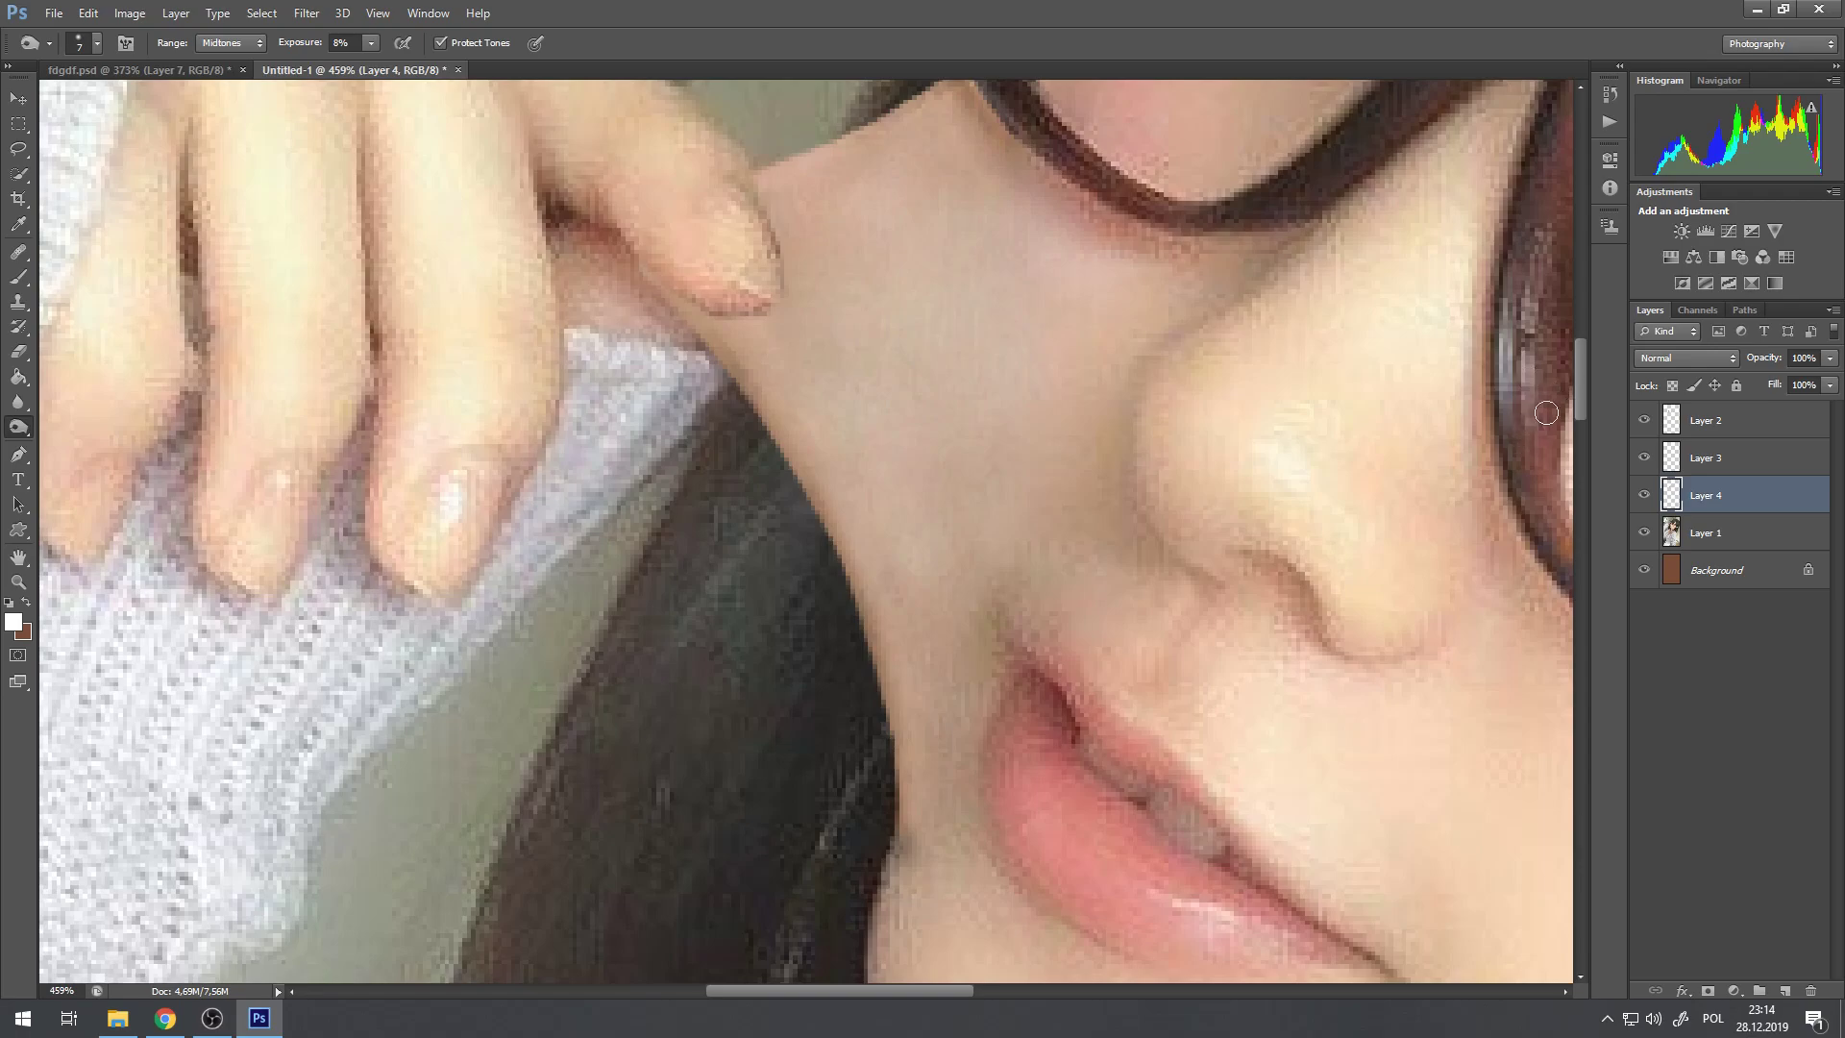
left_click_drag(1579, 399, 1584, 366)
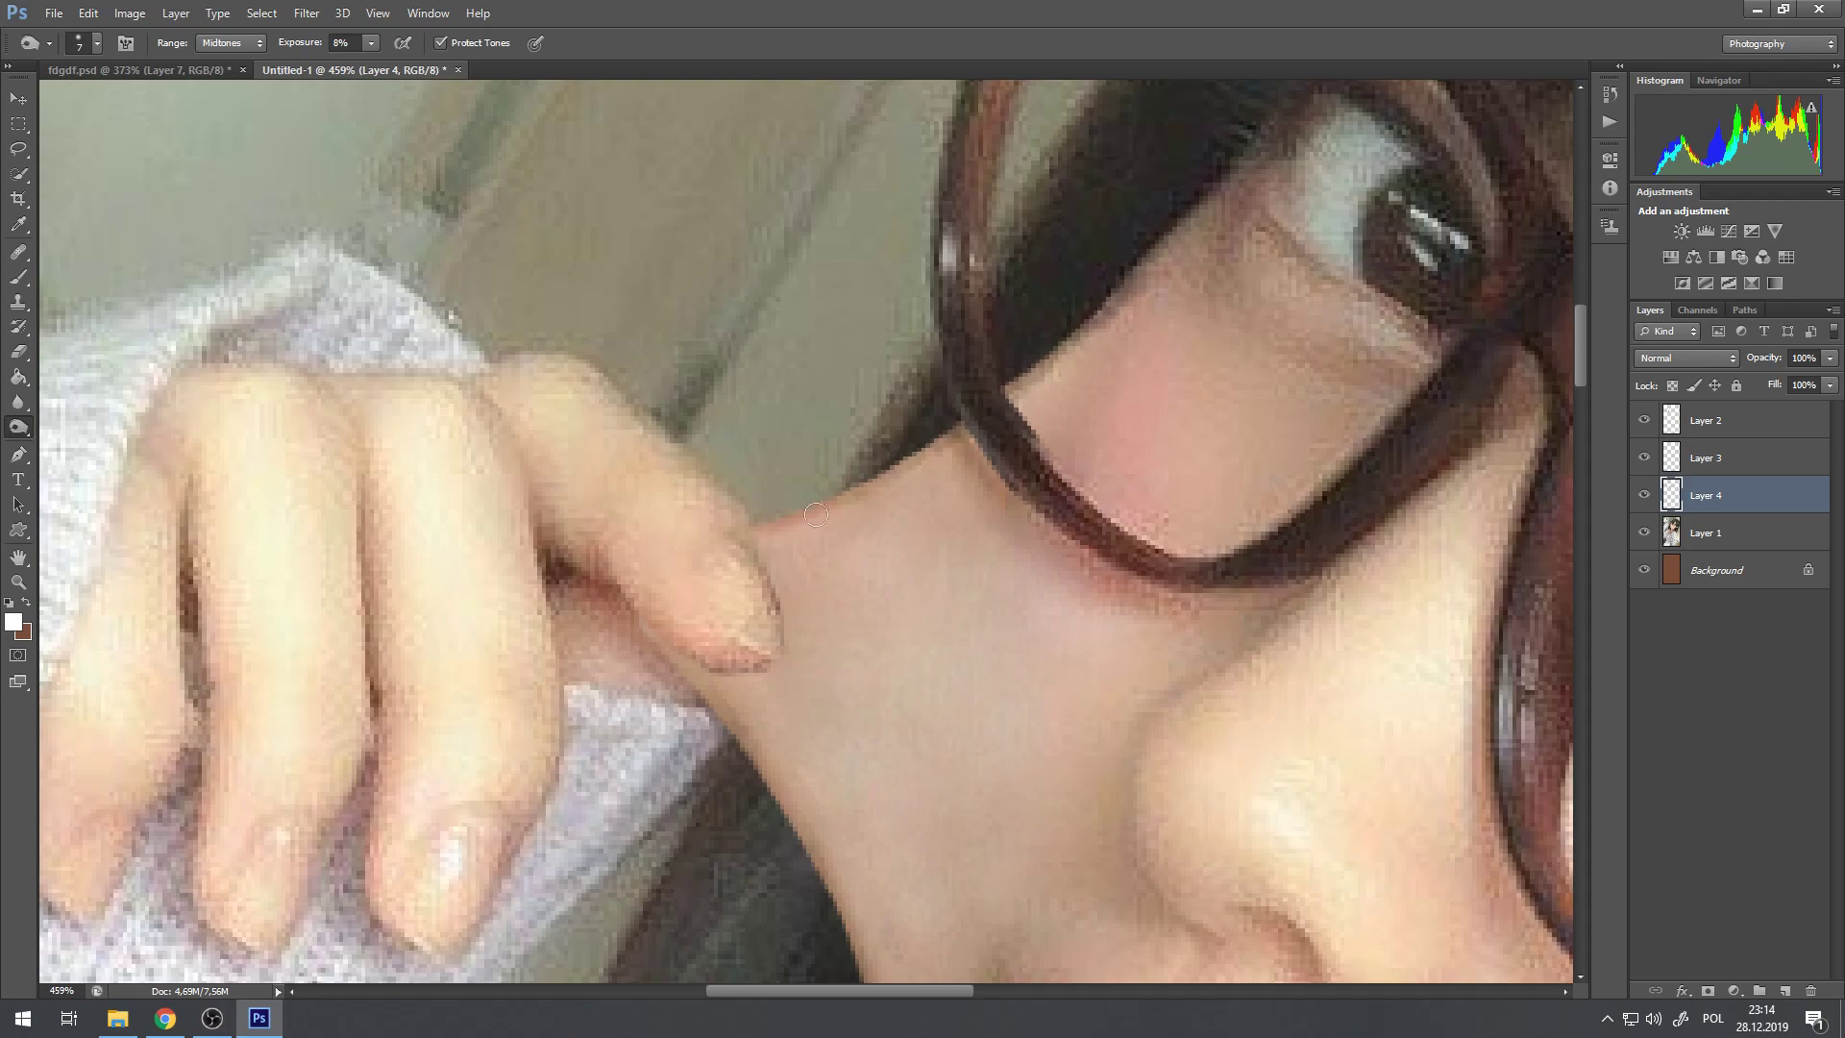
scroll(900, 350, "down", 10, "alt")
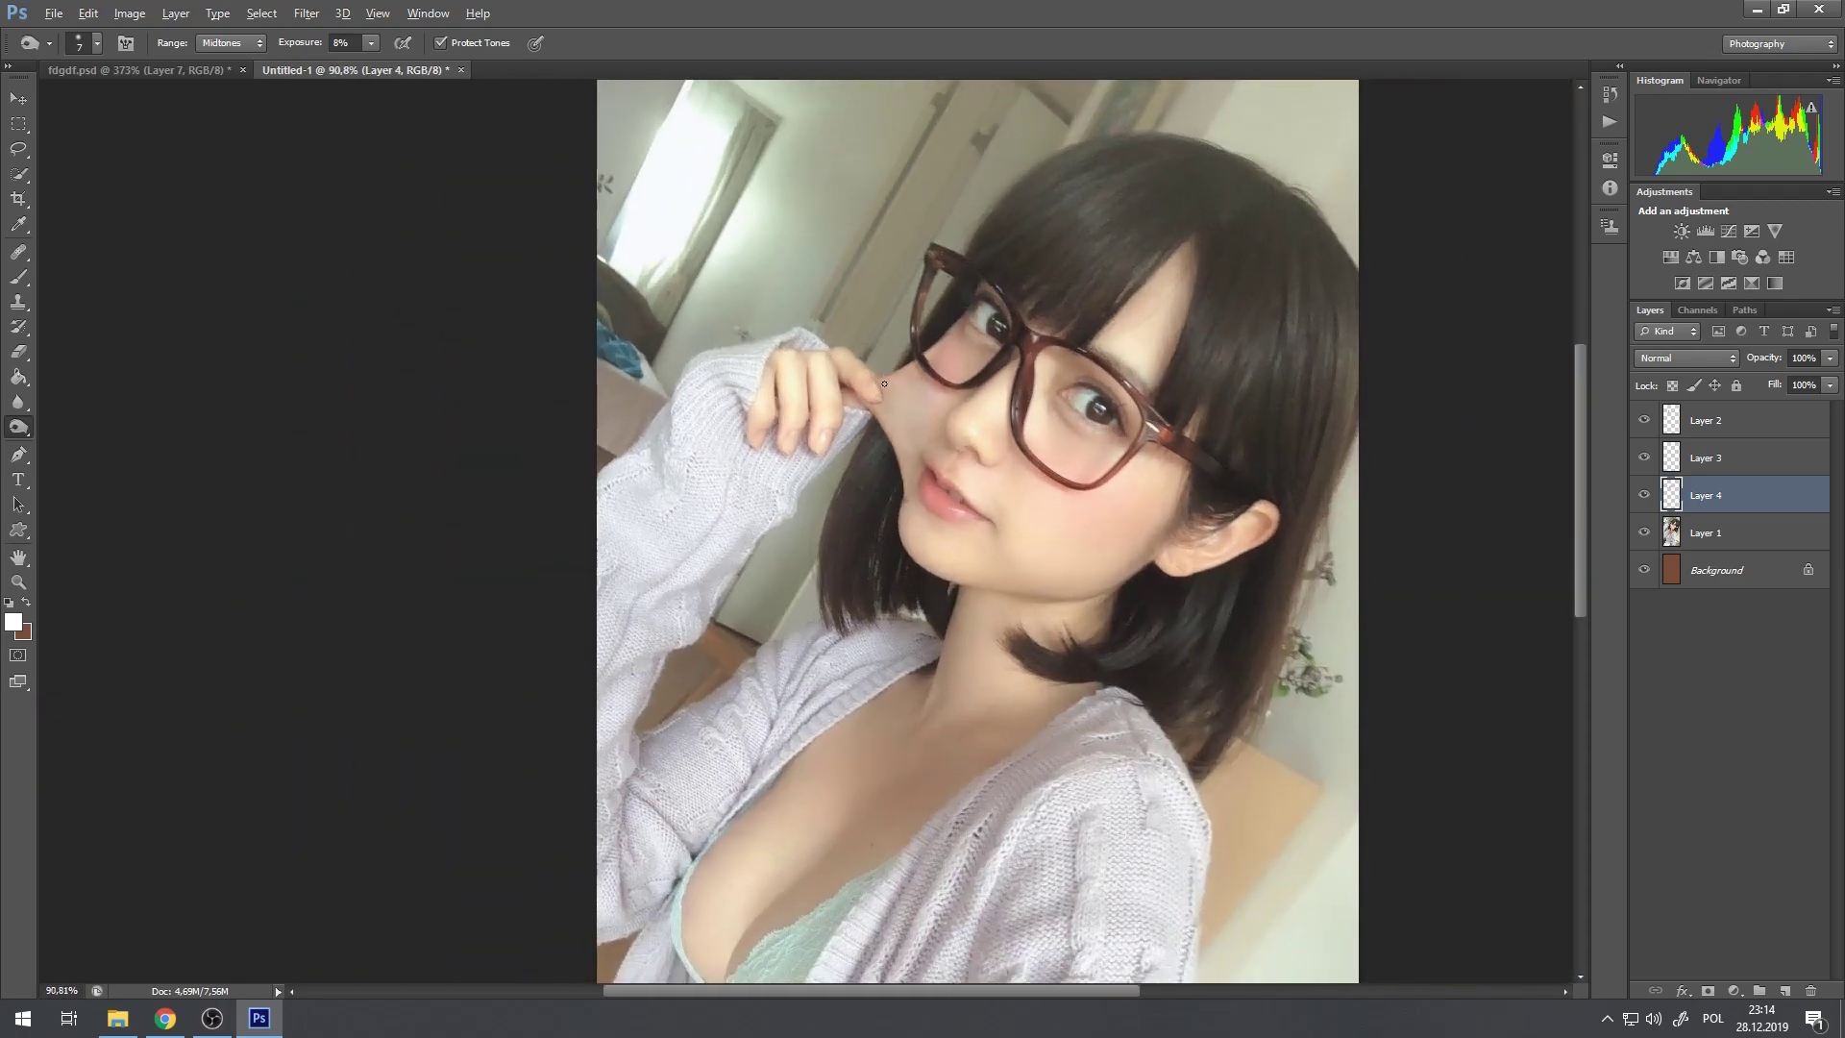
scroll(885, 382, "up", 10, "alt")
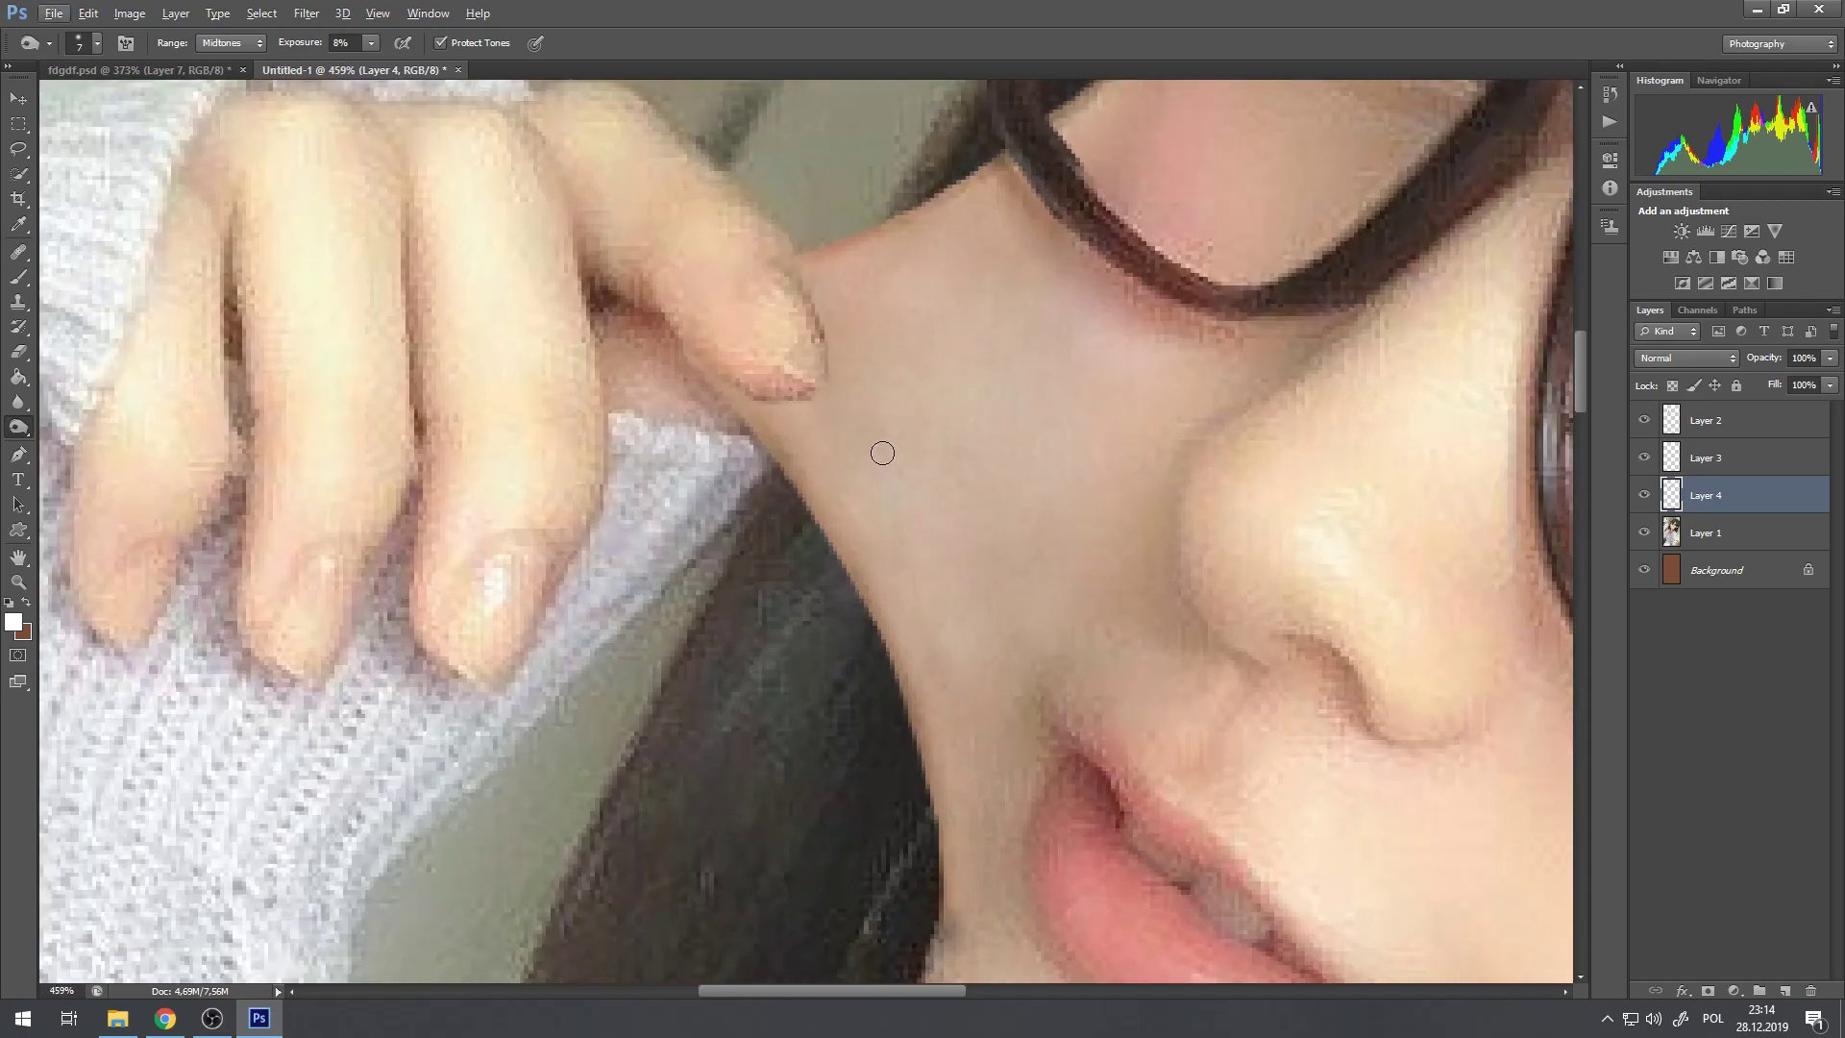
Step: Shade the skin beneath the pulling fingertip on Layer 4 with a soft black 9 px brush at 20% opacity and check the result
scroll(781, 360, "up", 4, "alt")
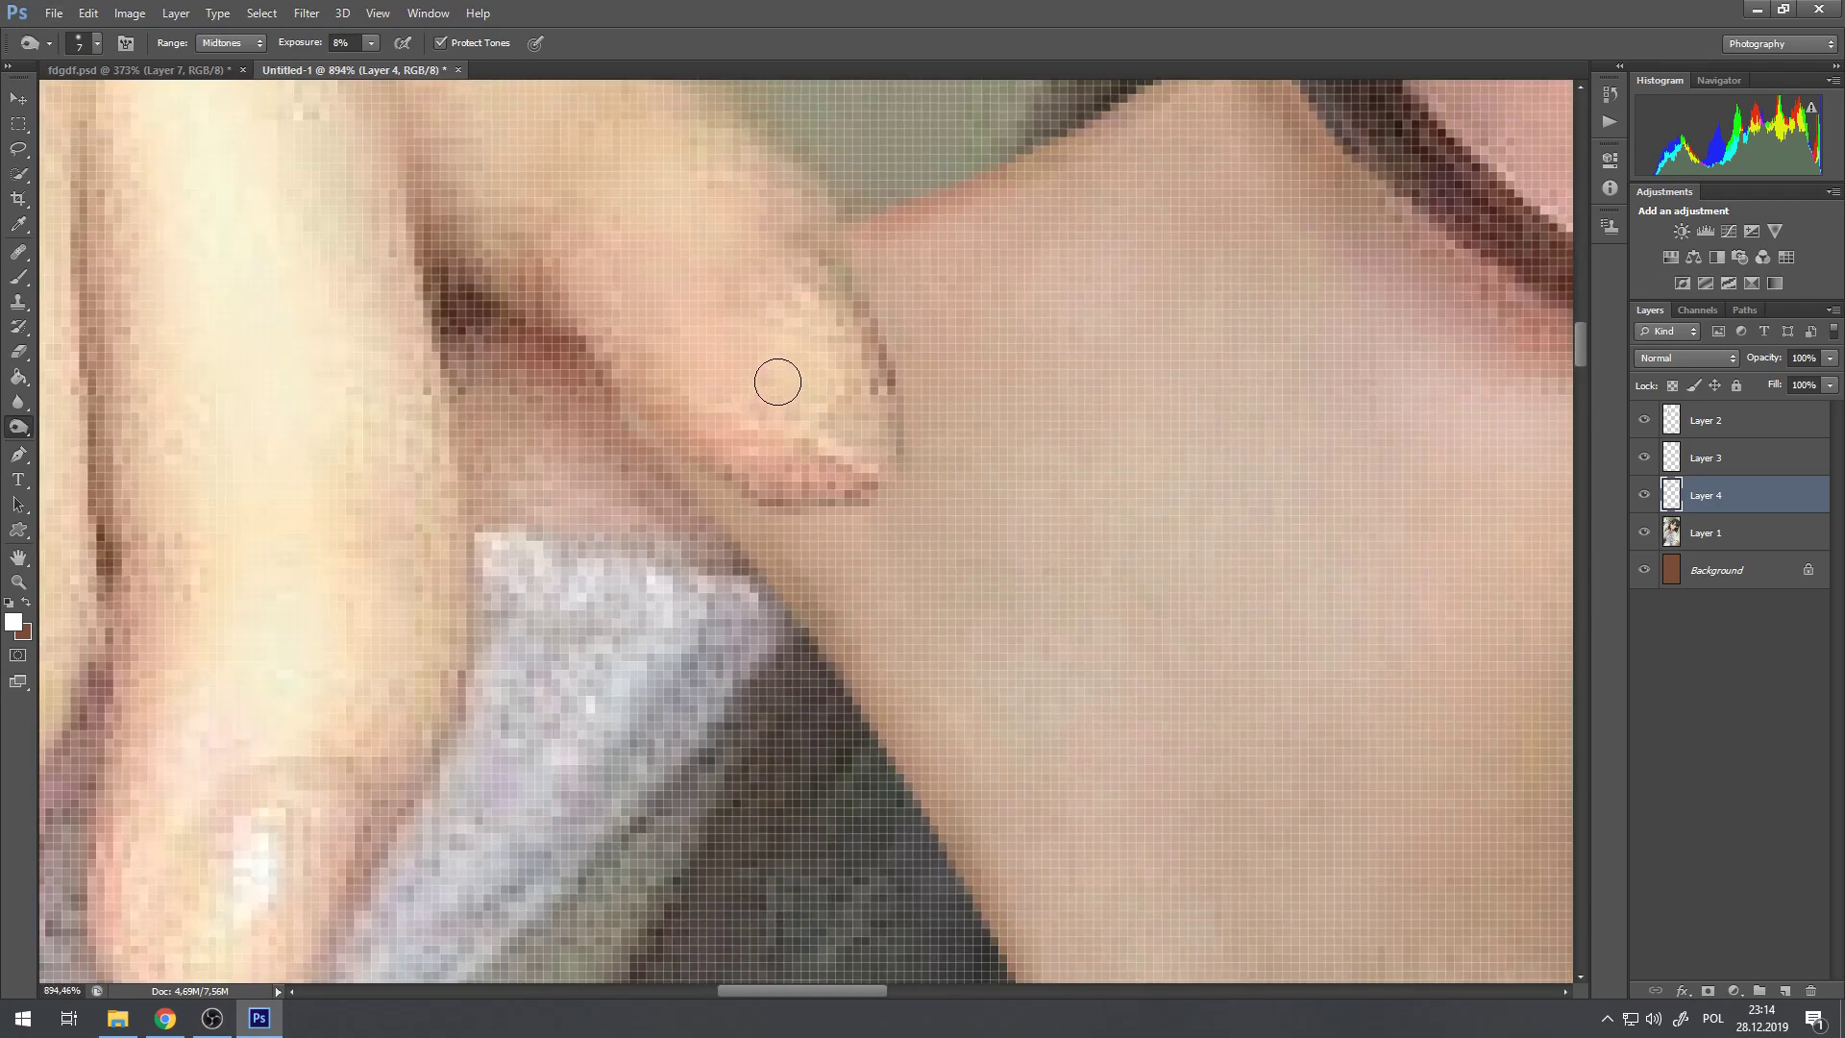
left_click(18, 281)
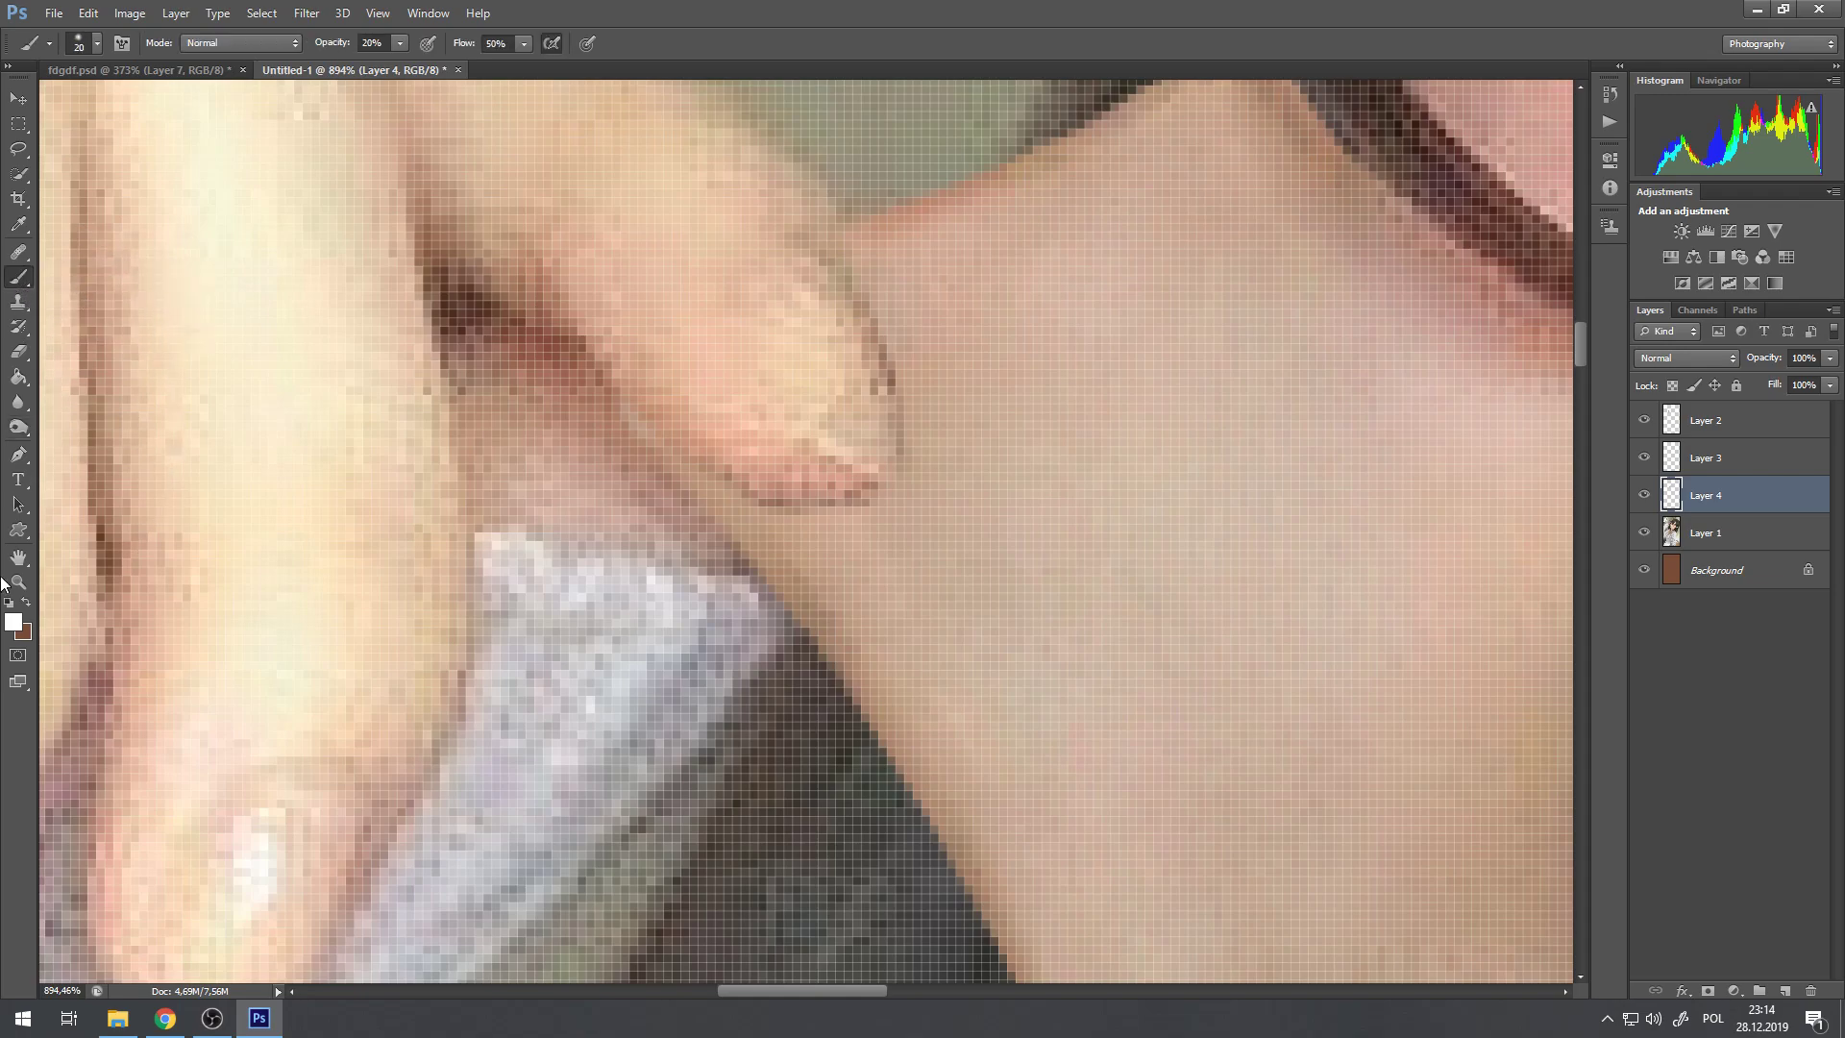
left_click(85, 43)
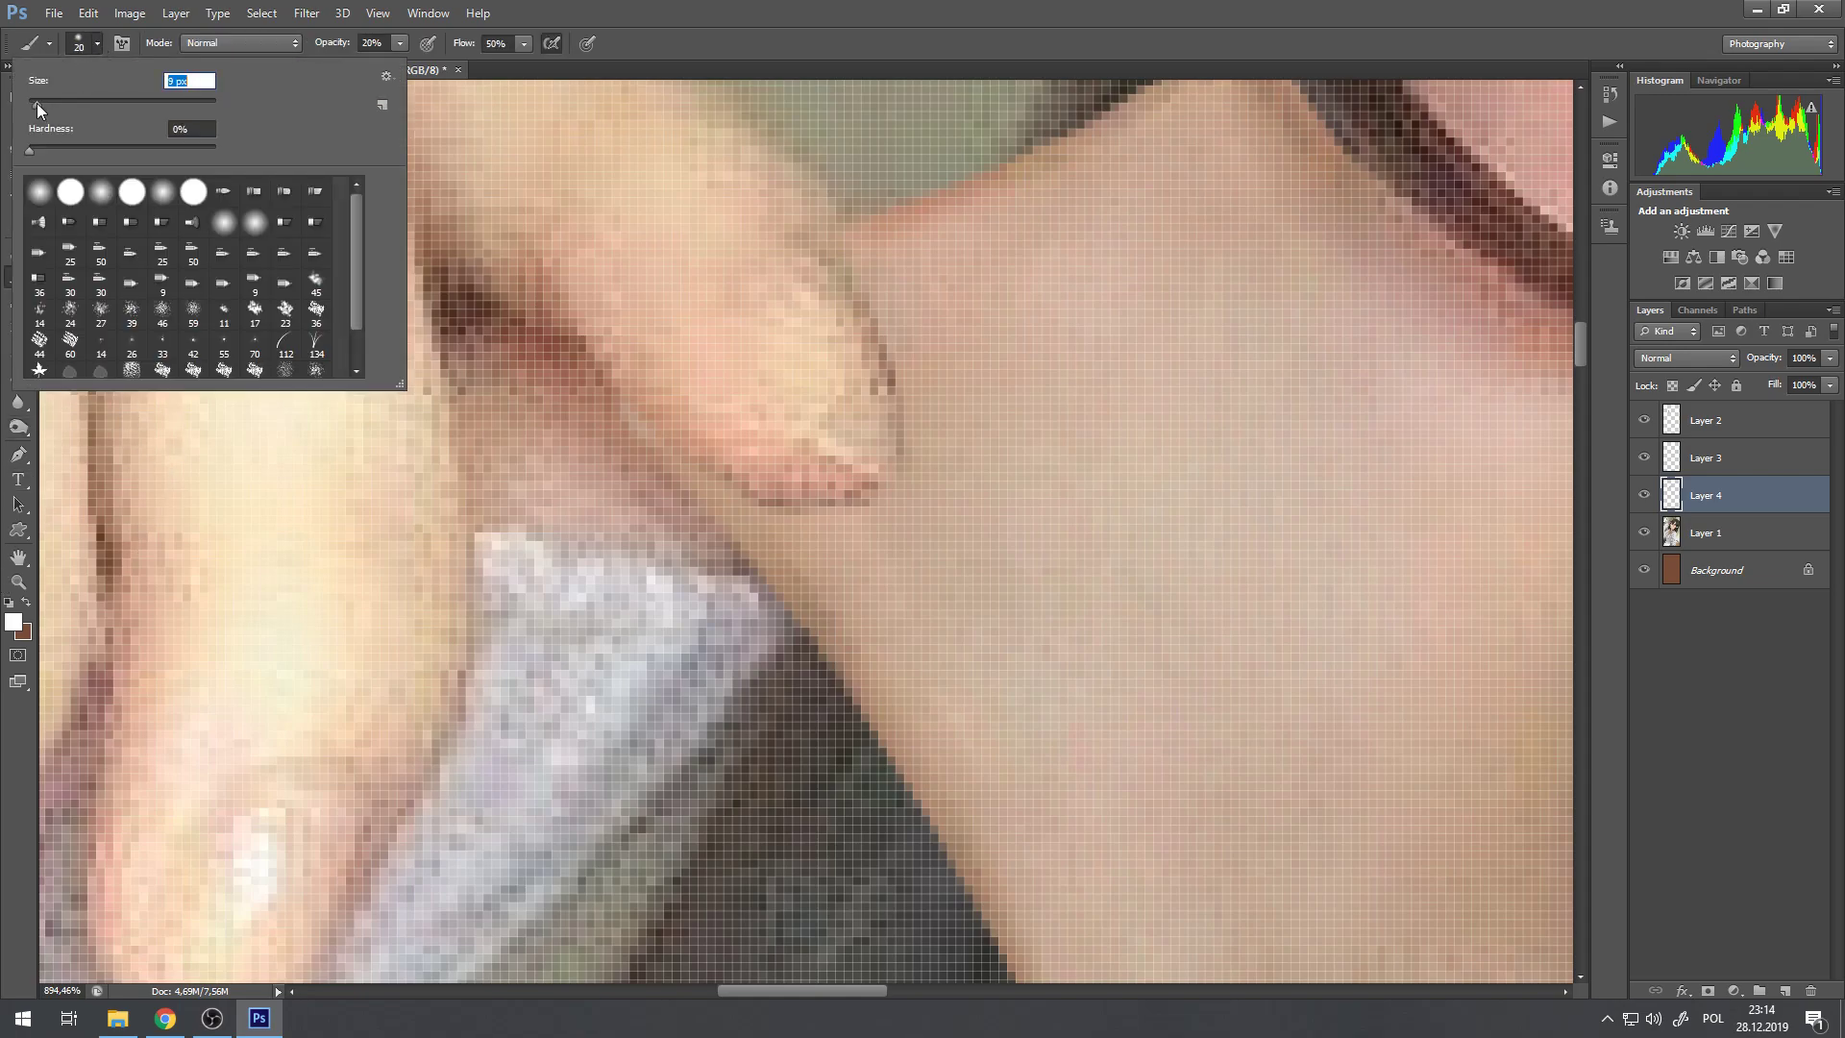
left_click(14, 621)
left_click_drag(1202, 284, 1120, 508)
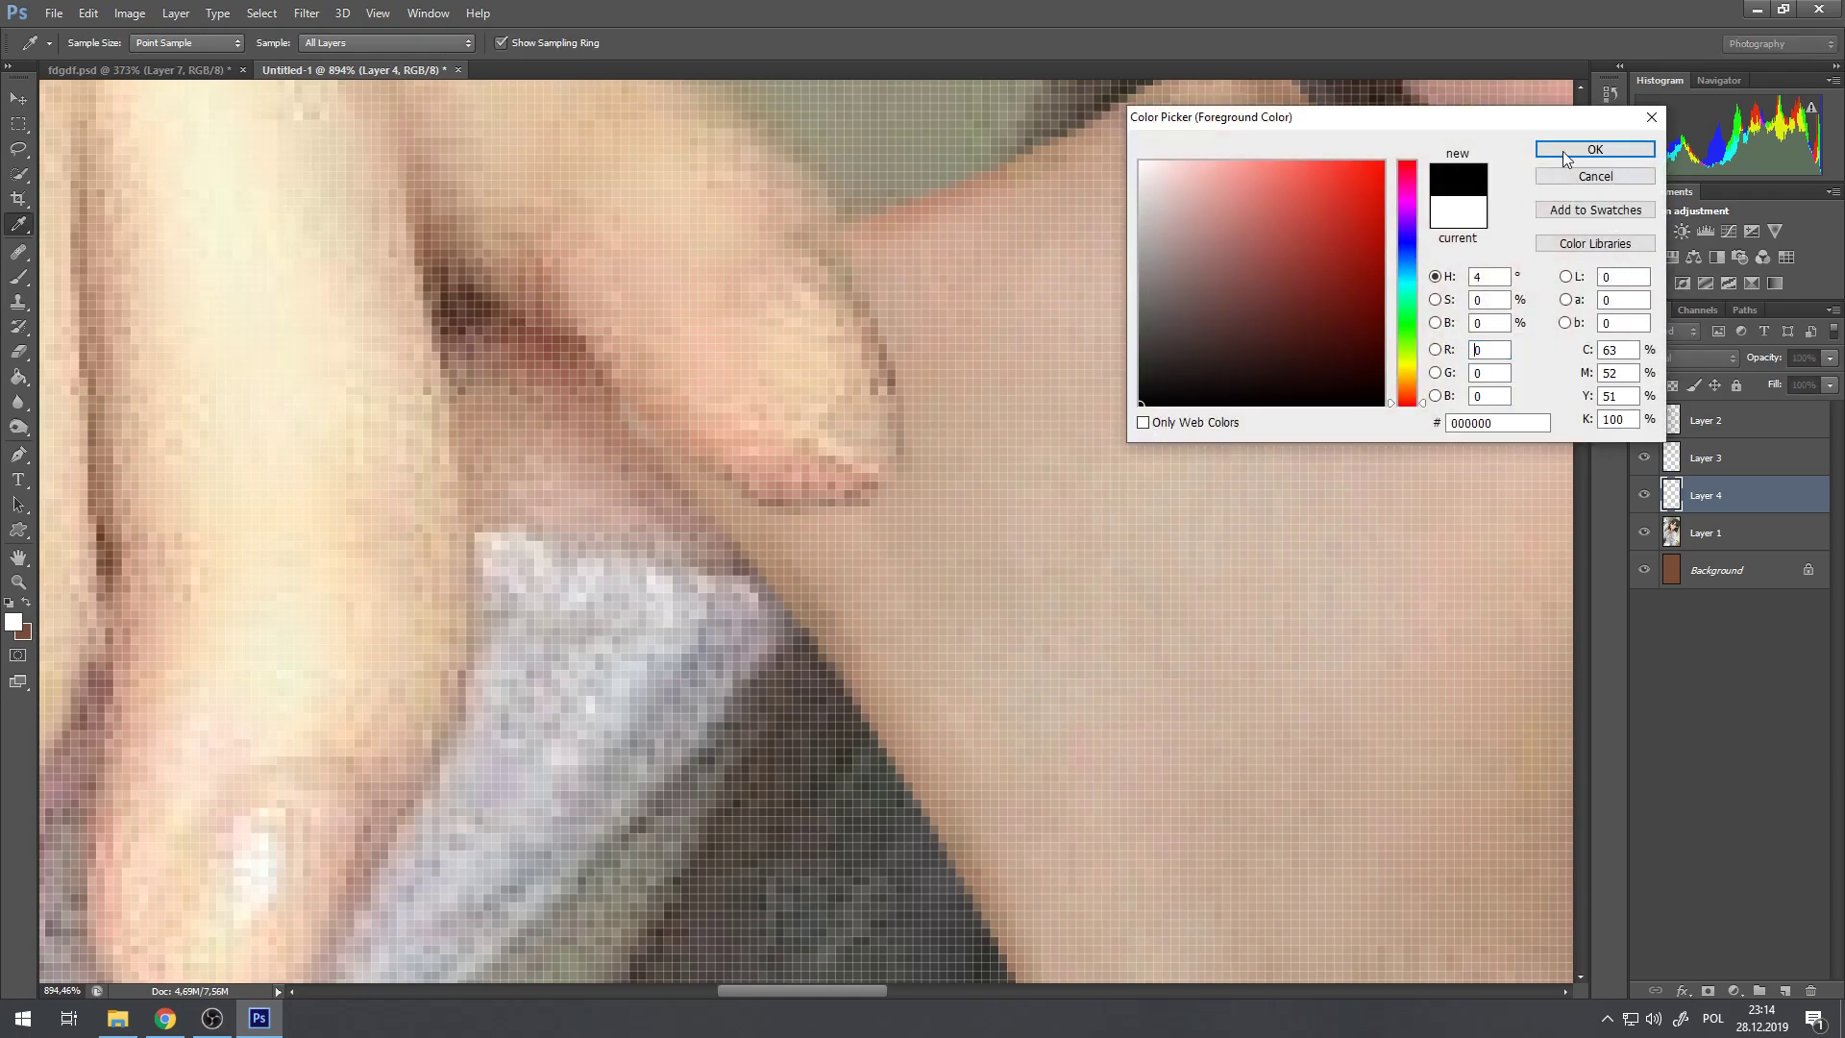
left_click(1562, 150)
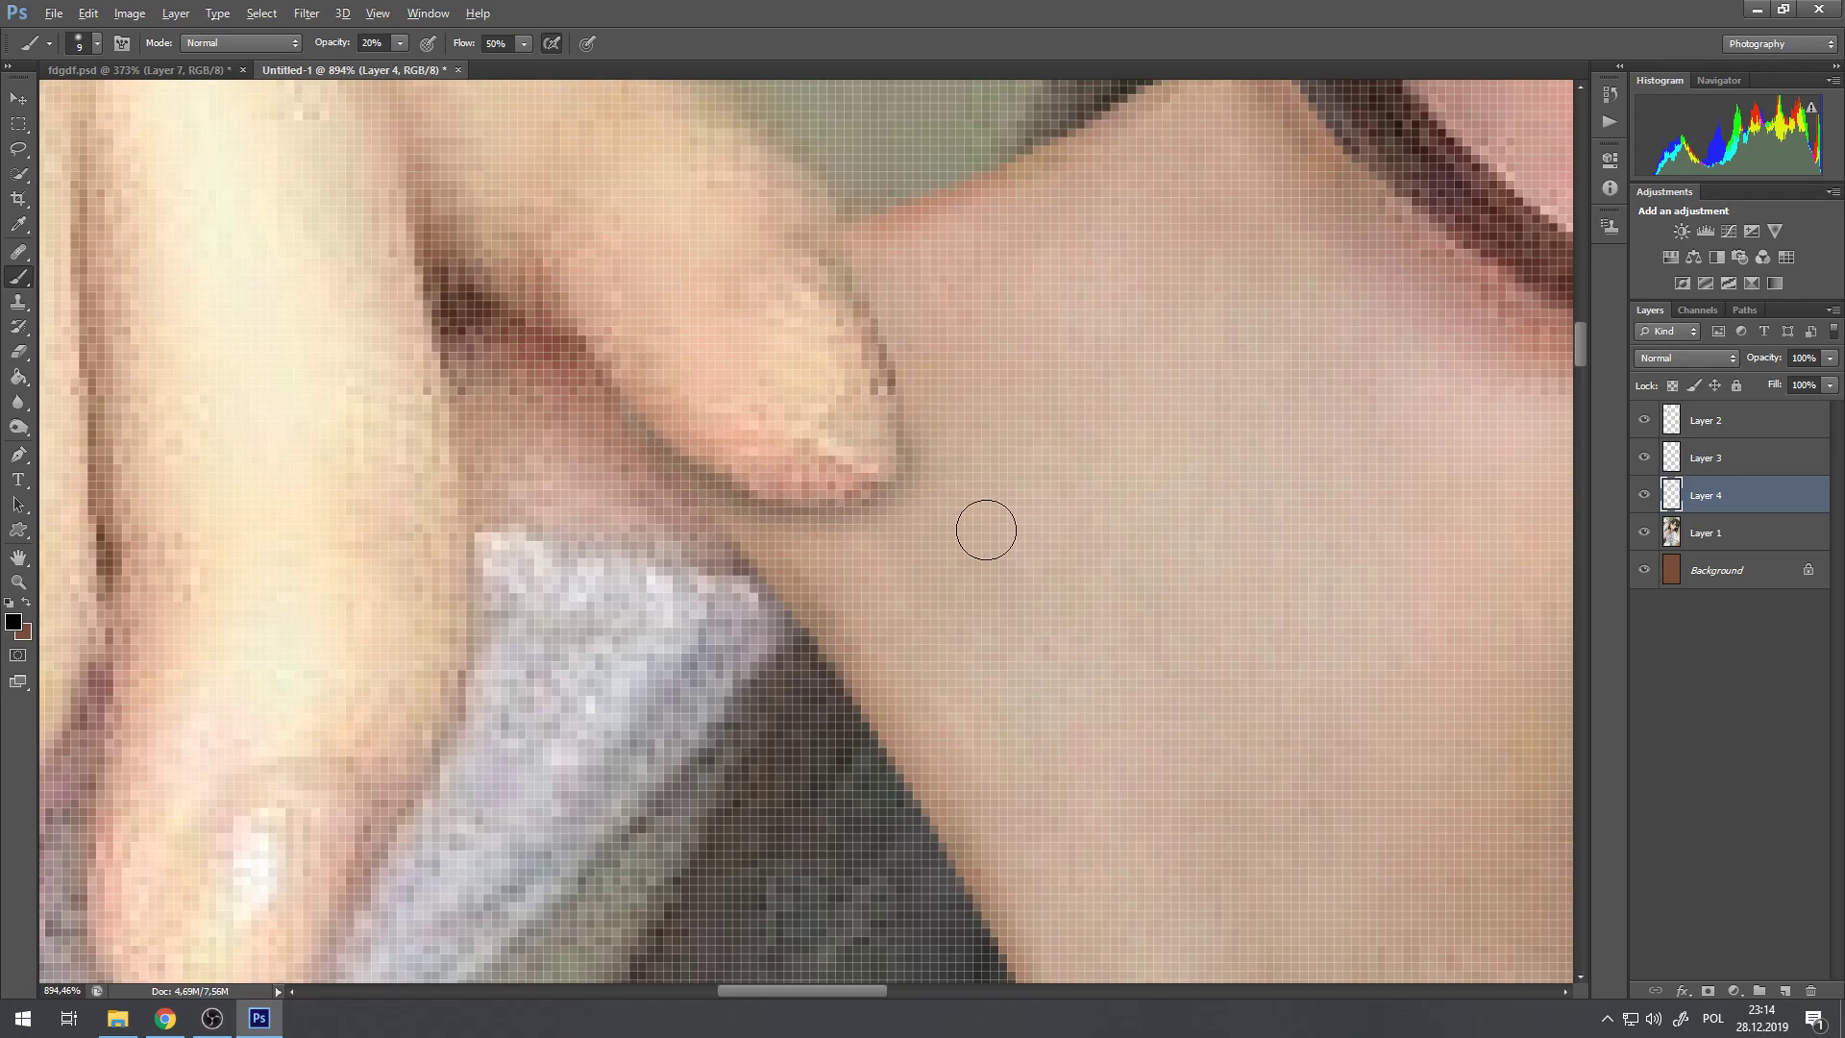
scroll(884, 271, "down", 10)
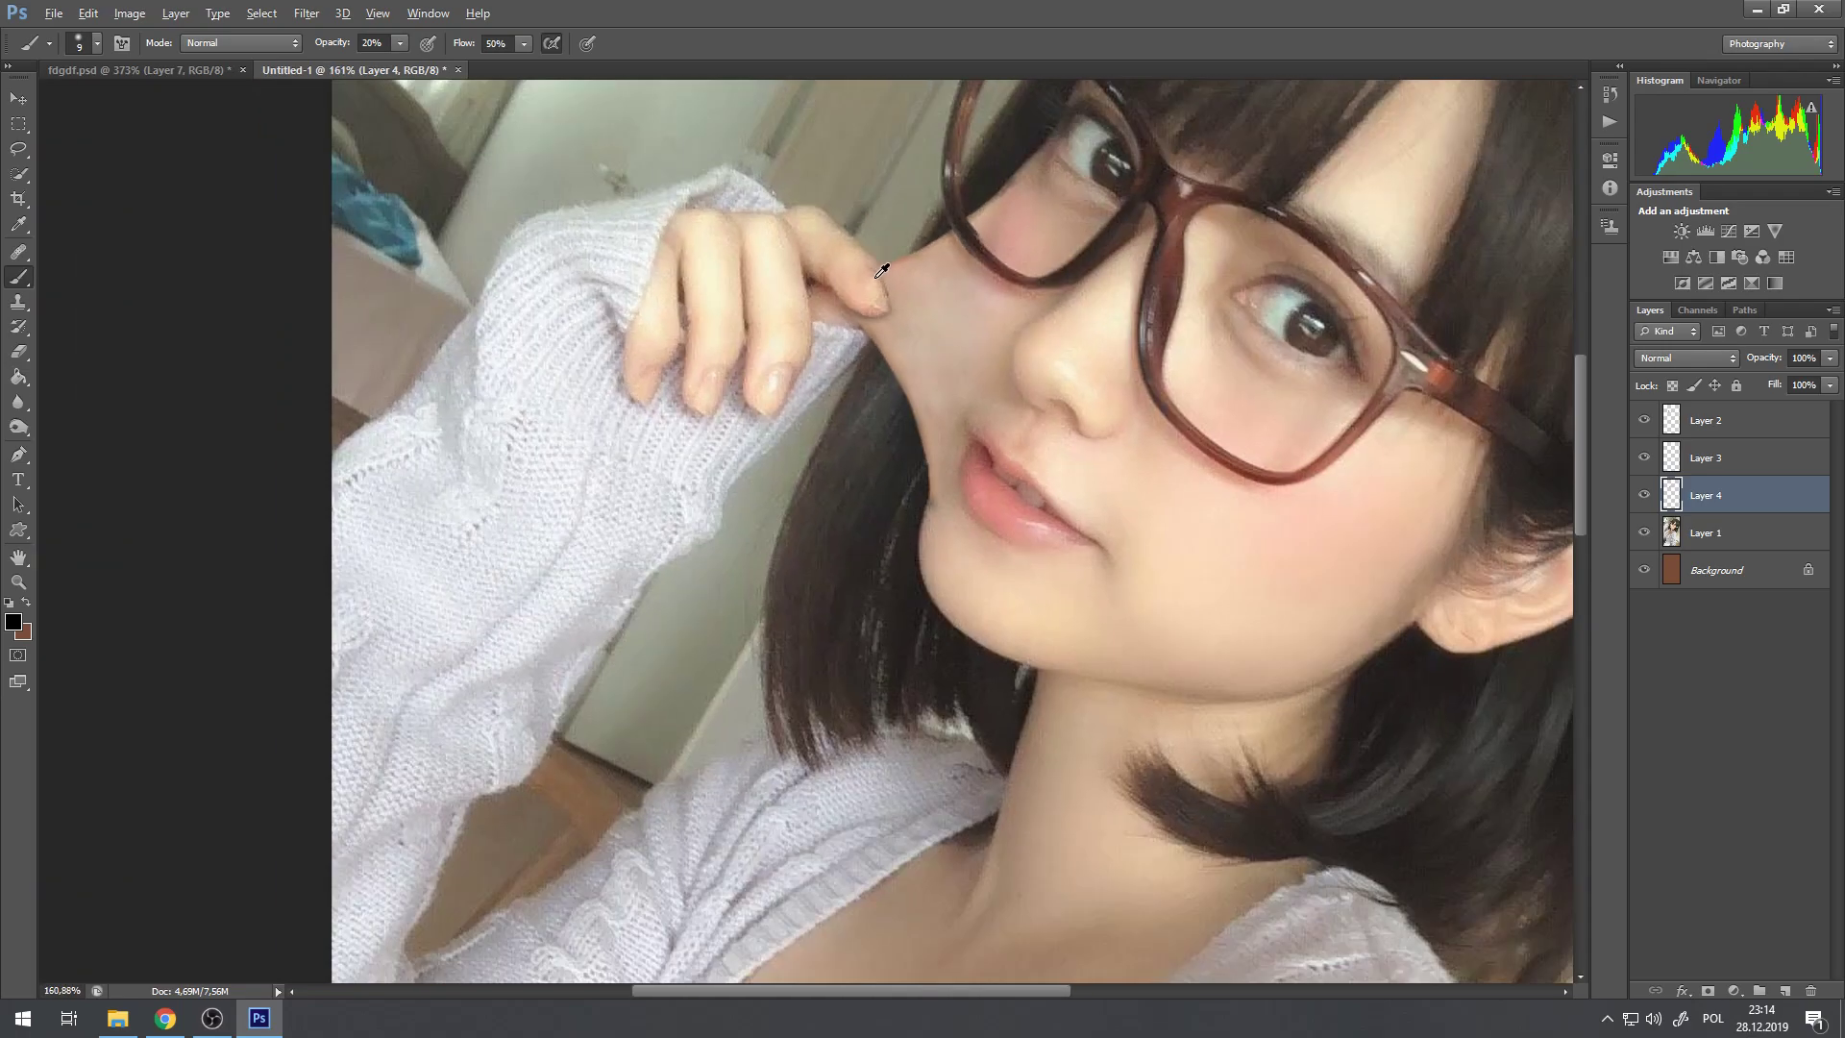
scroll(882, 271, "down", 2)
scroll(875, 267, "up", 8)
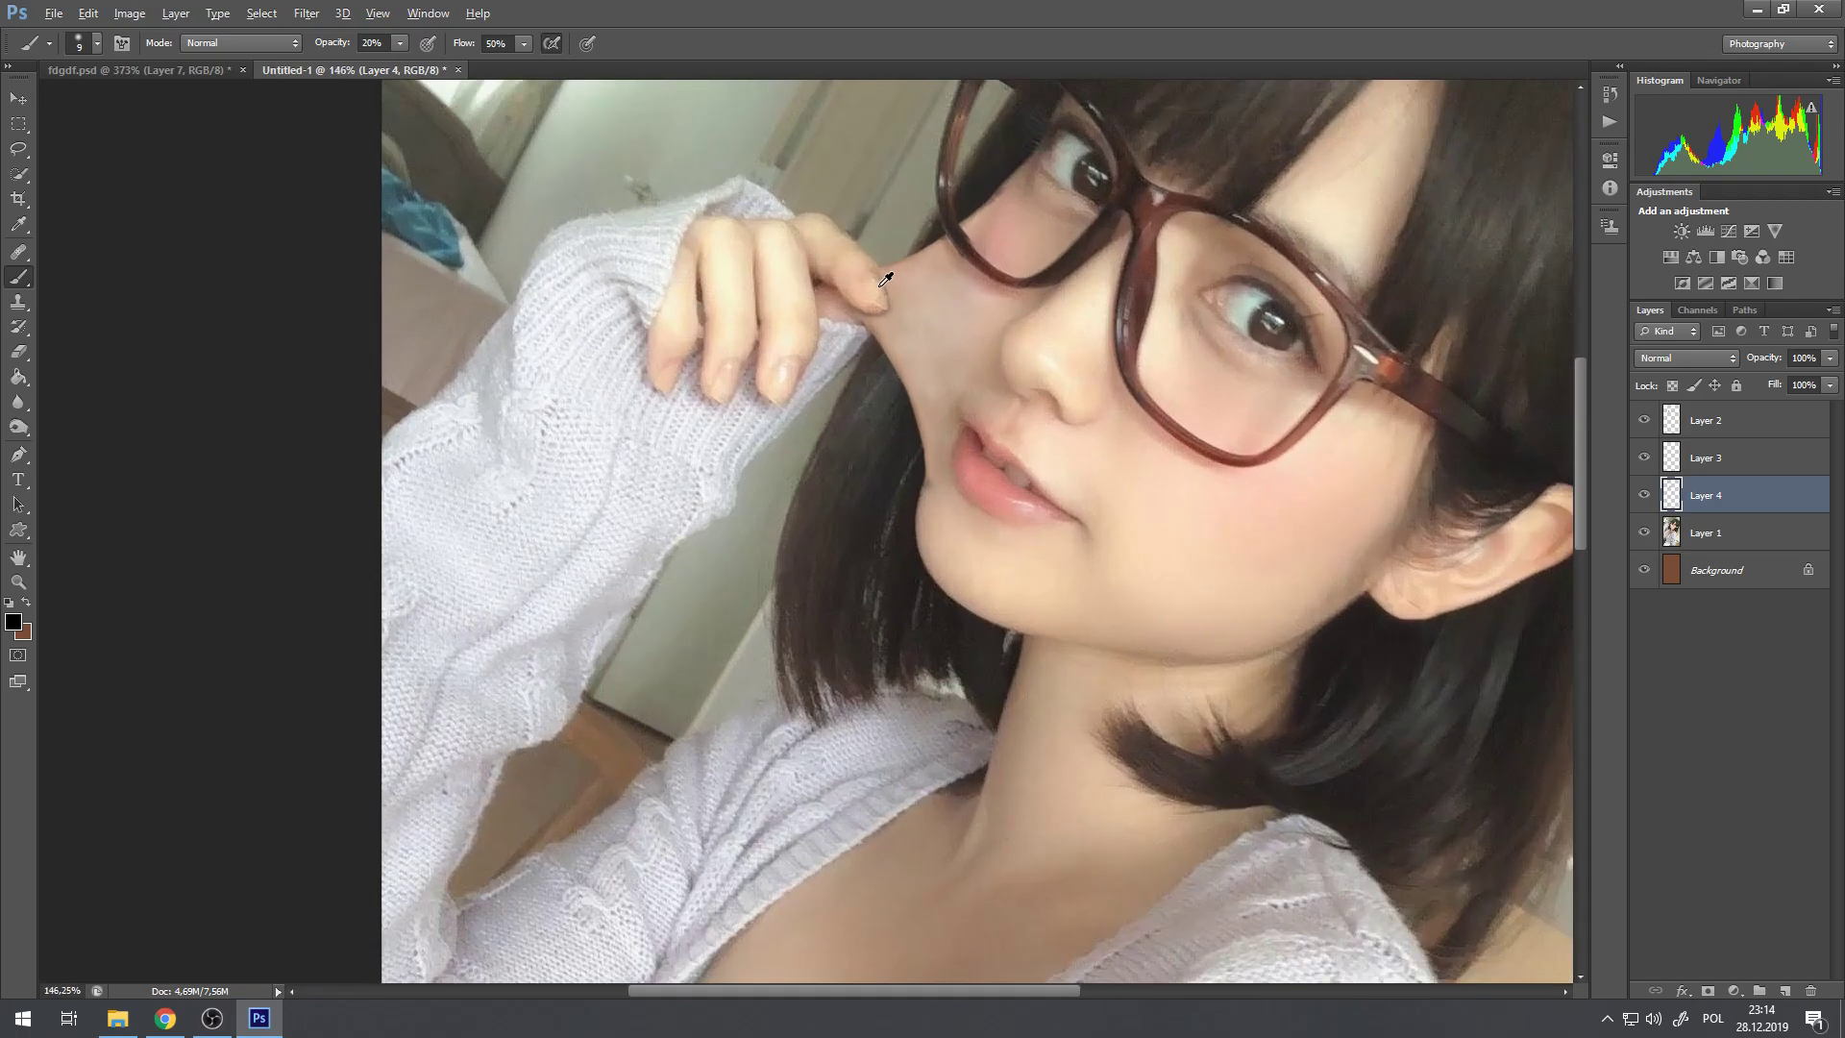
scroll(895, 279, "down", 9)
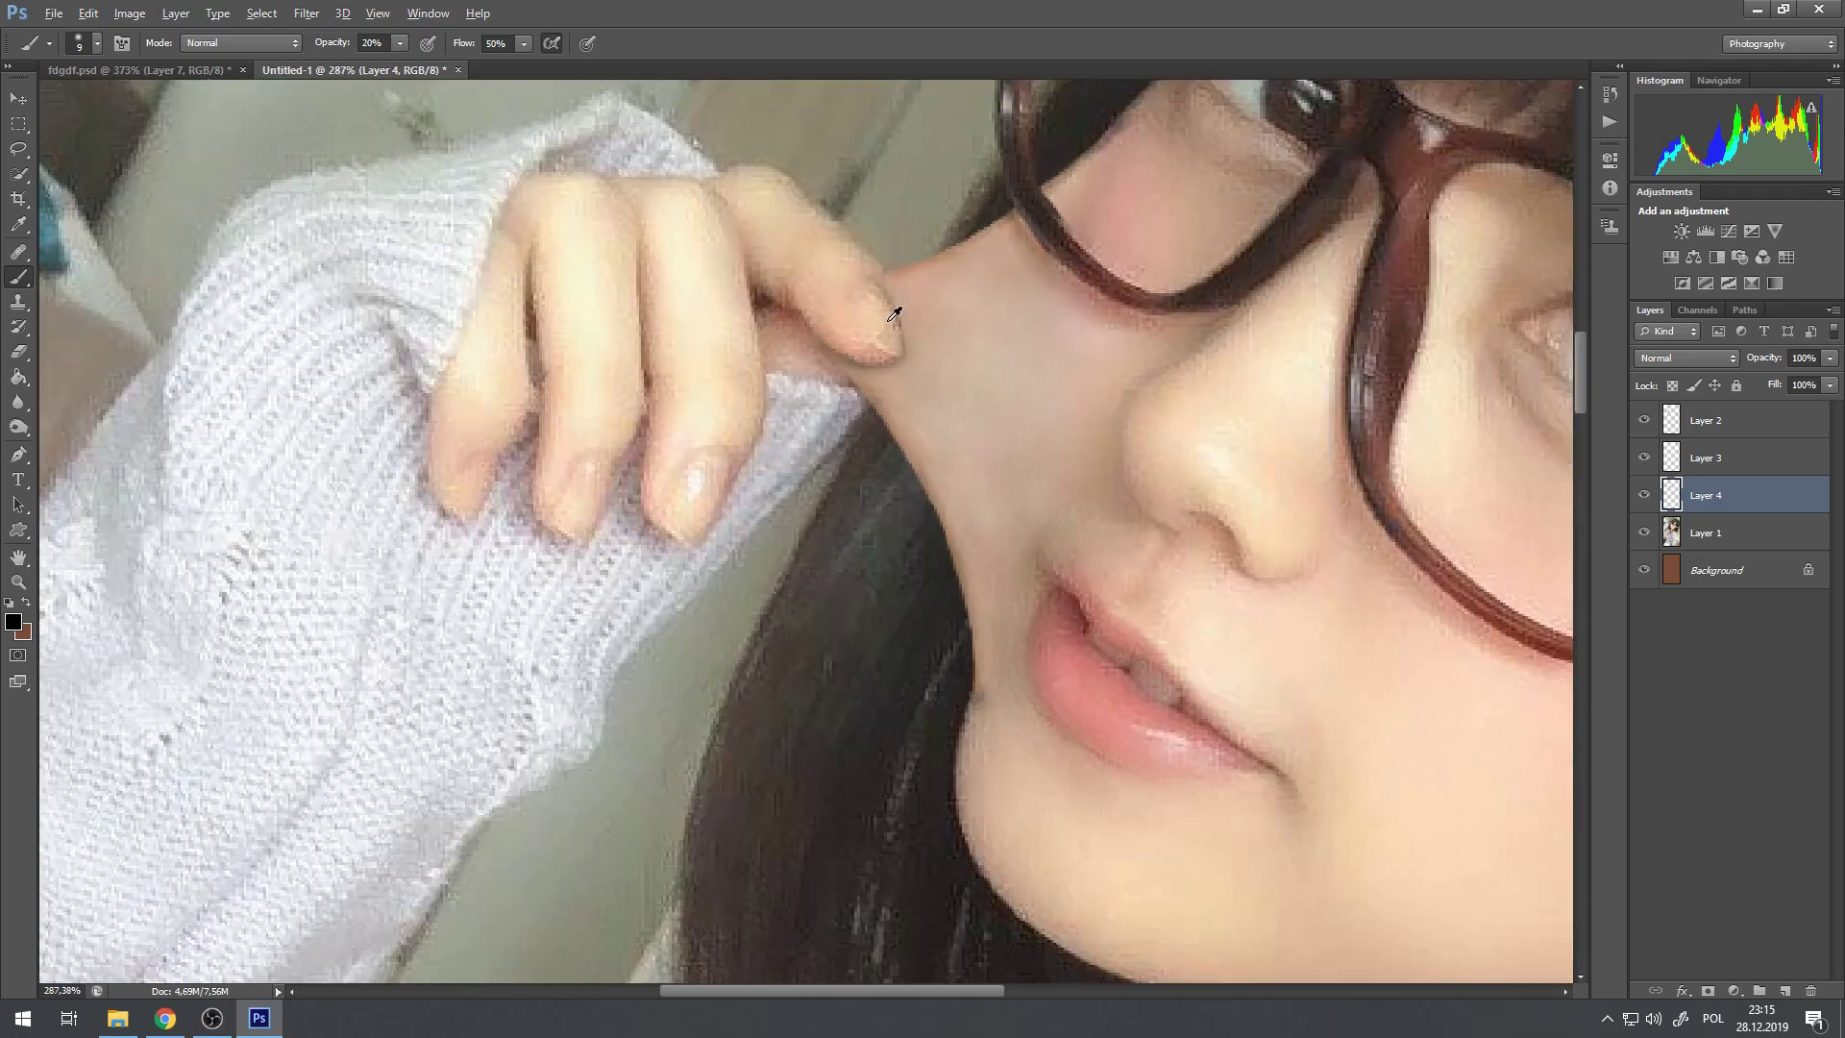
scroll(890, 300, "down", 1)
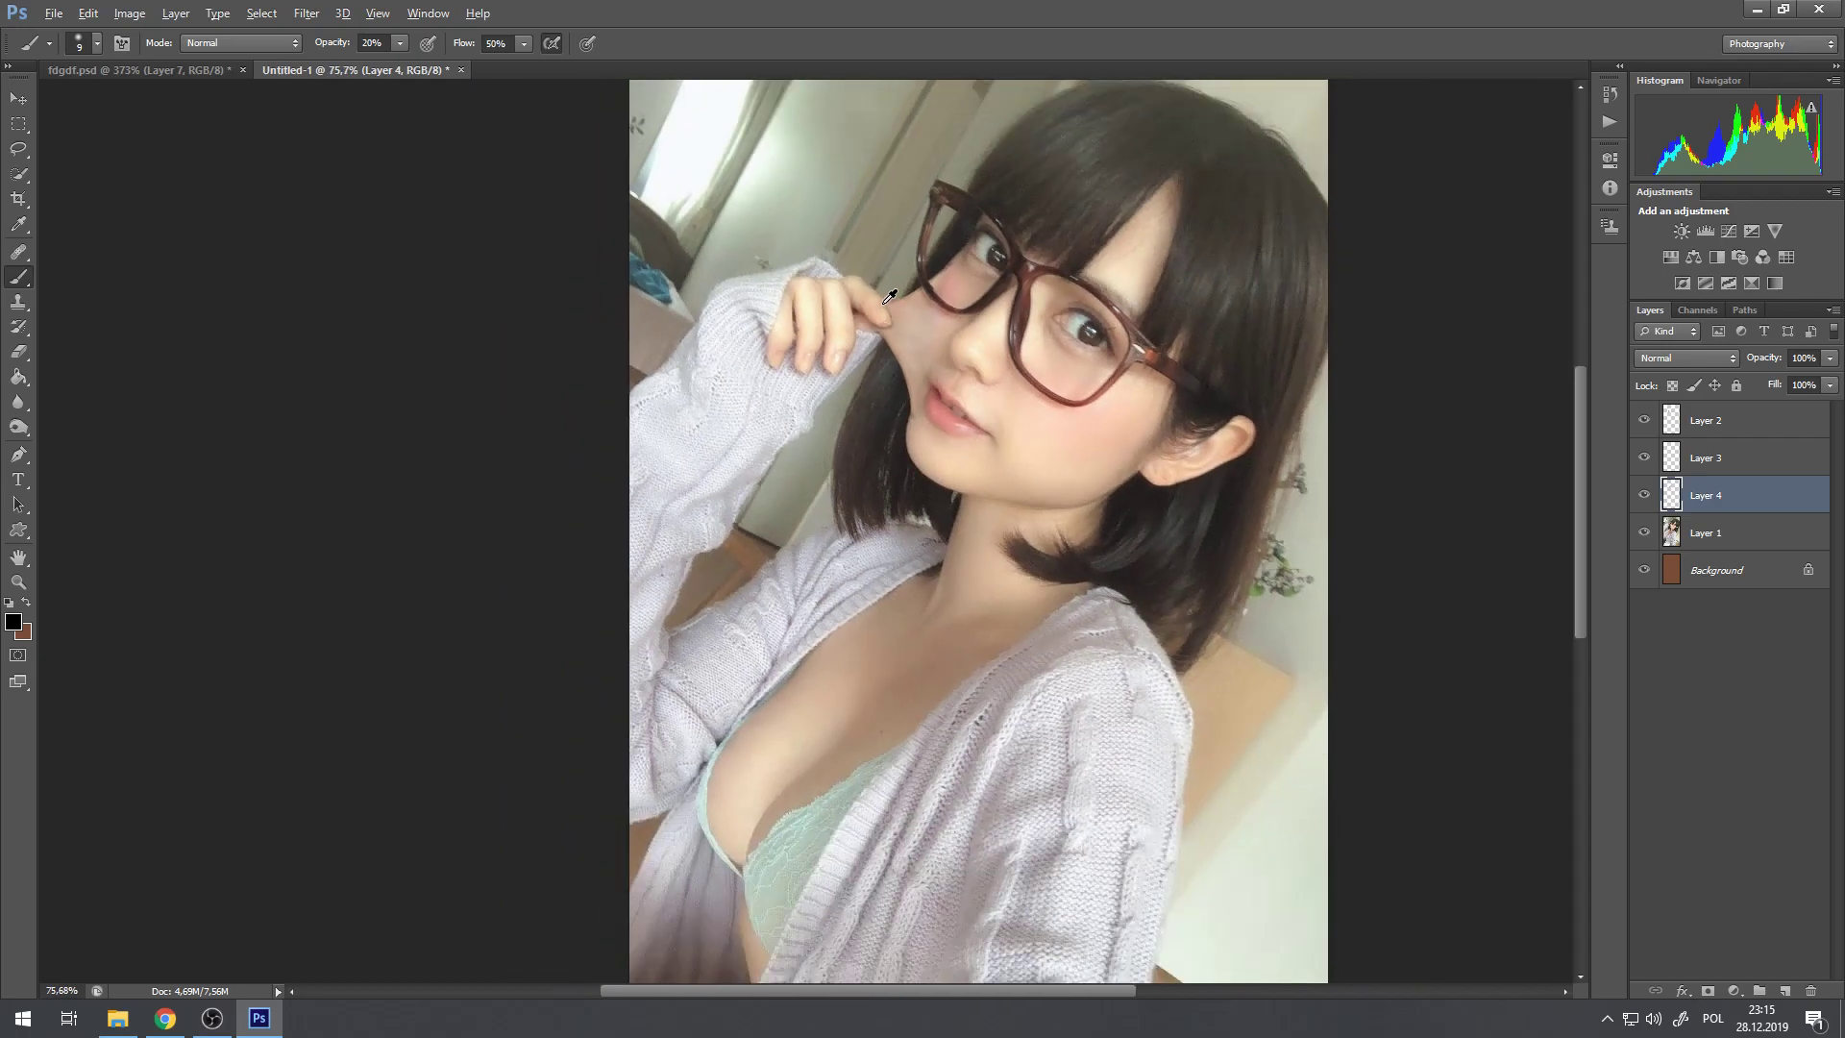
Step: Paint a soft black shadow along the fingertip's outer side against the stretched skin and check the whole portrait
scroll(890, 298, "up", 10)
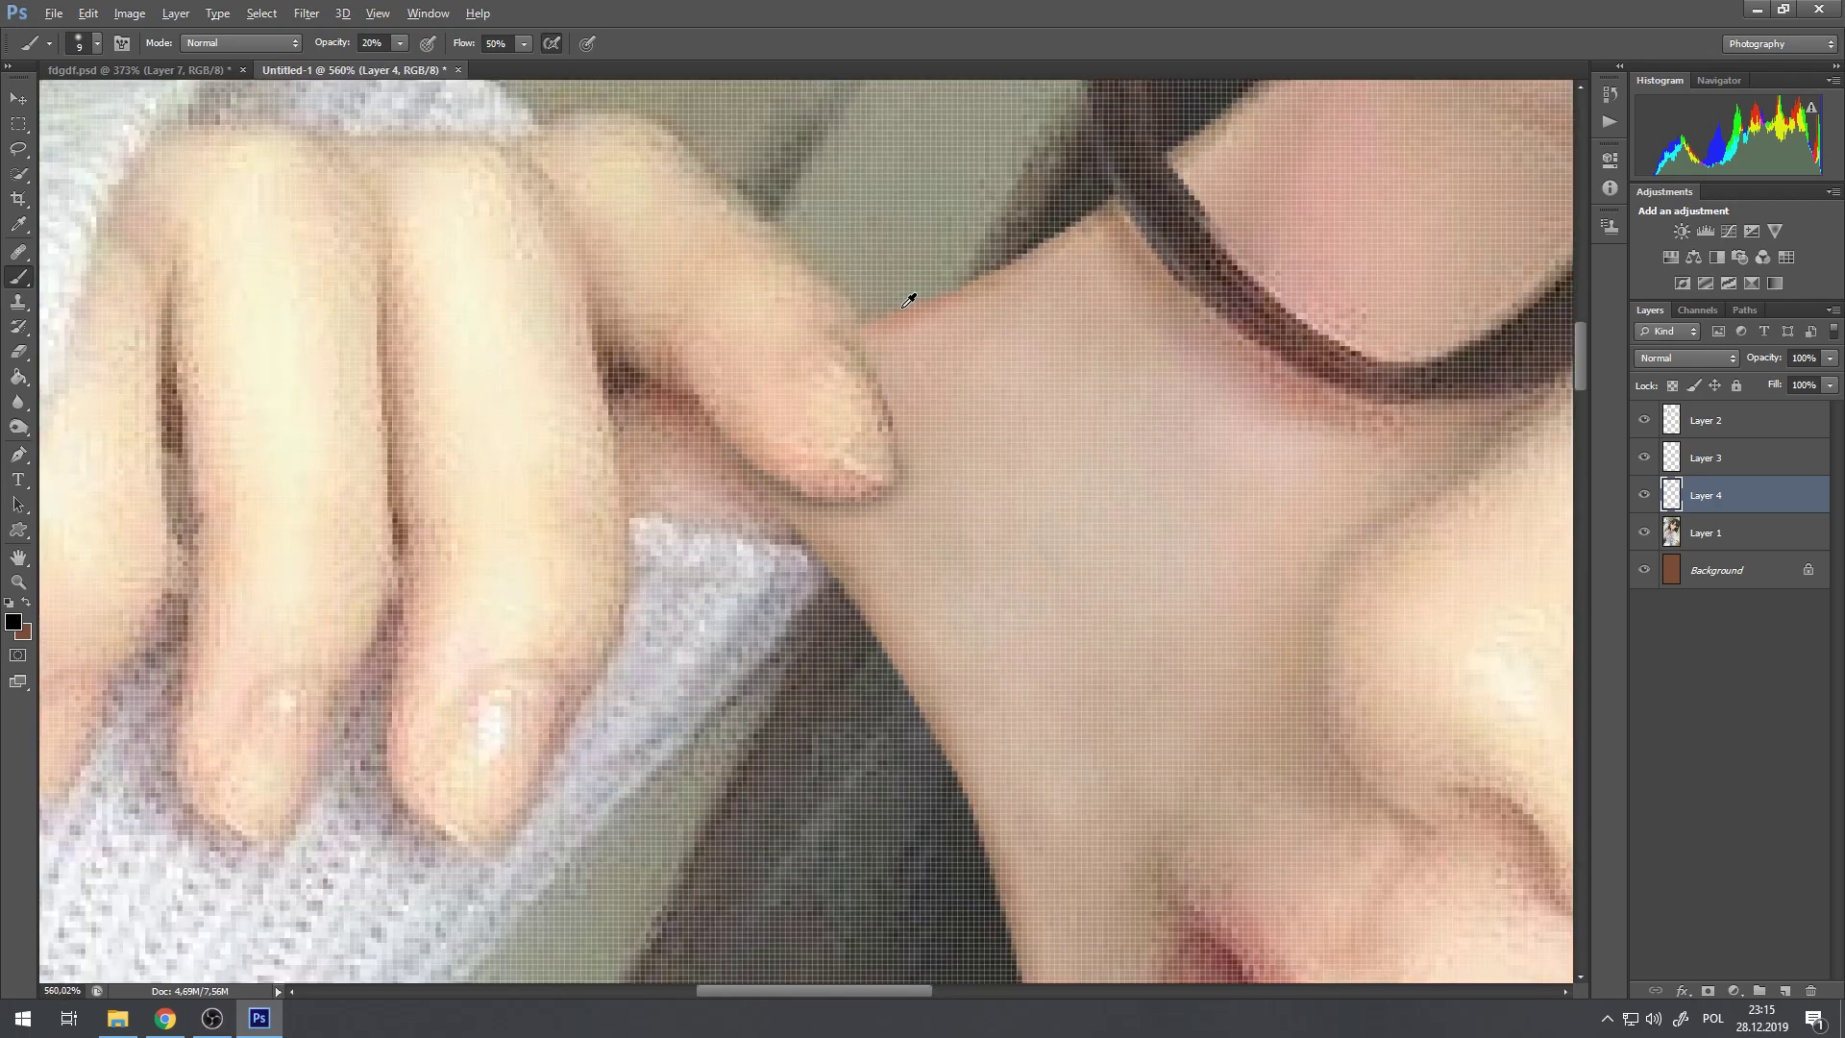
scroll(908, 301, "up", 1)
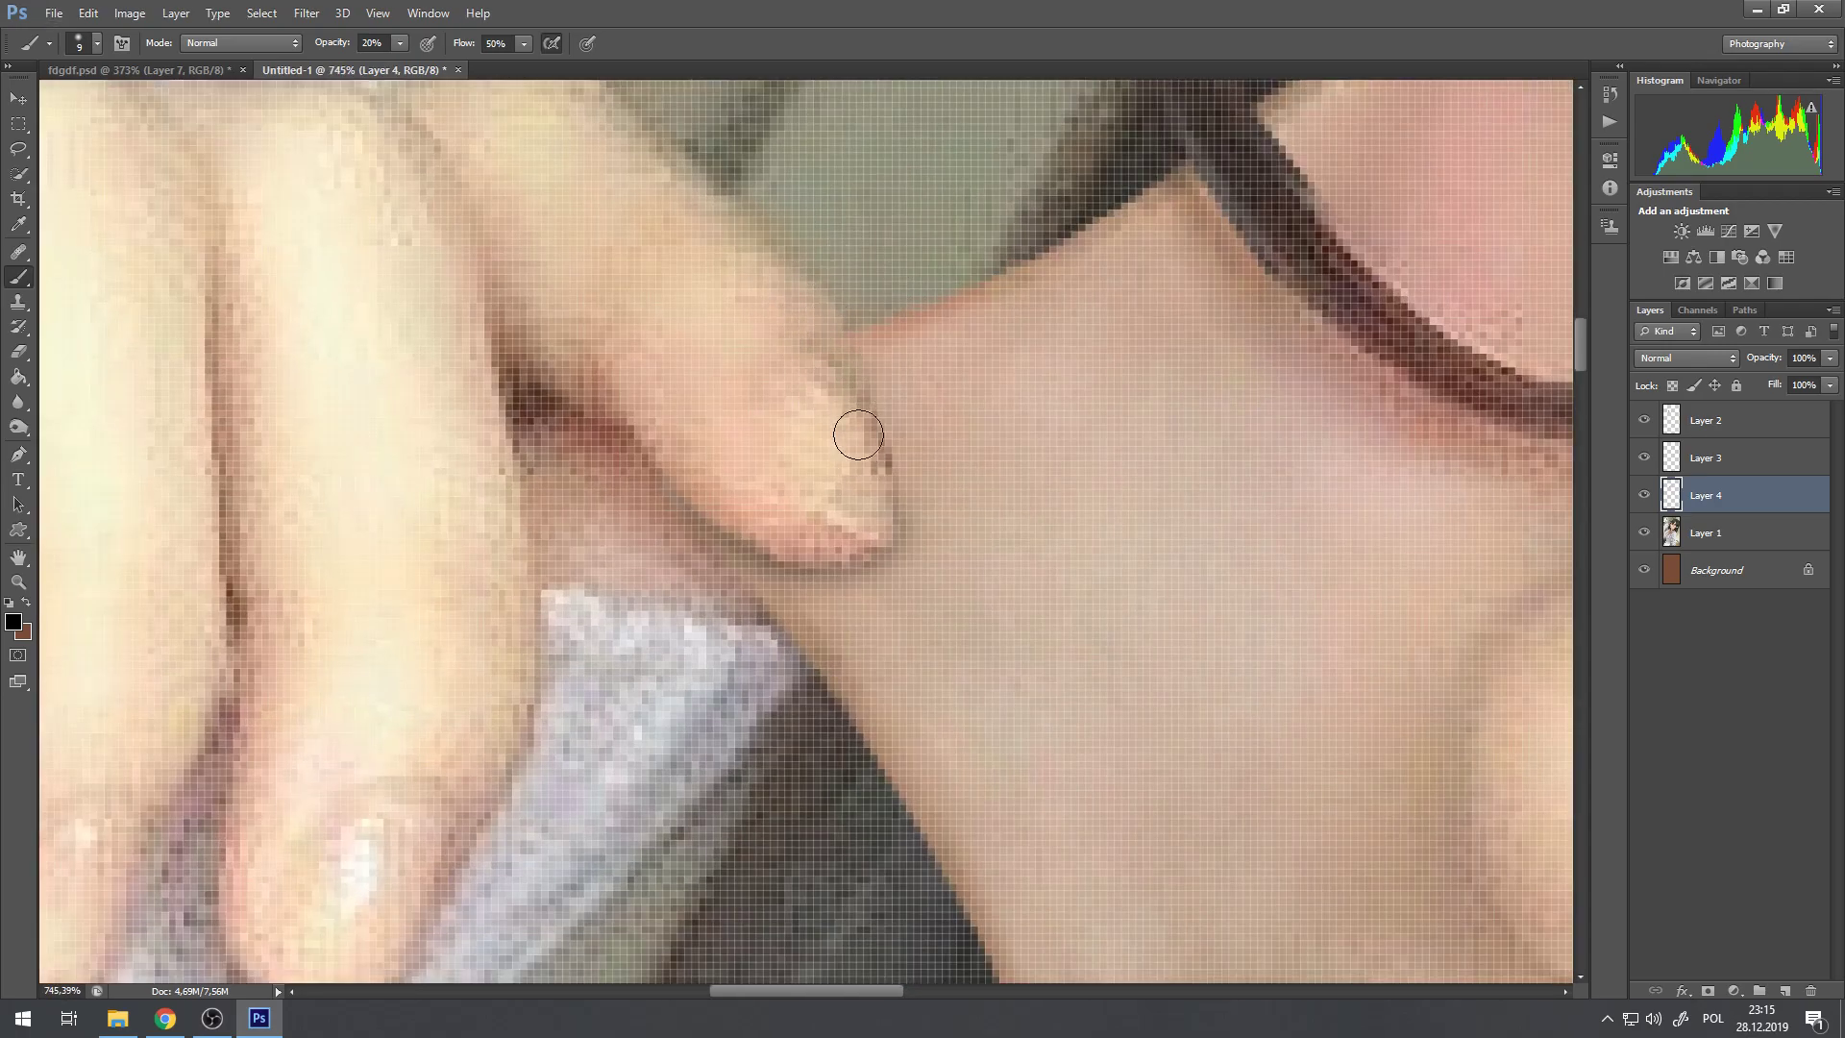
left_click_drag(838, 305, 878, 500)
scroll(961, 240, "down", 9)
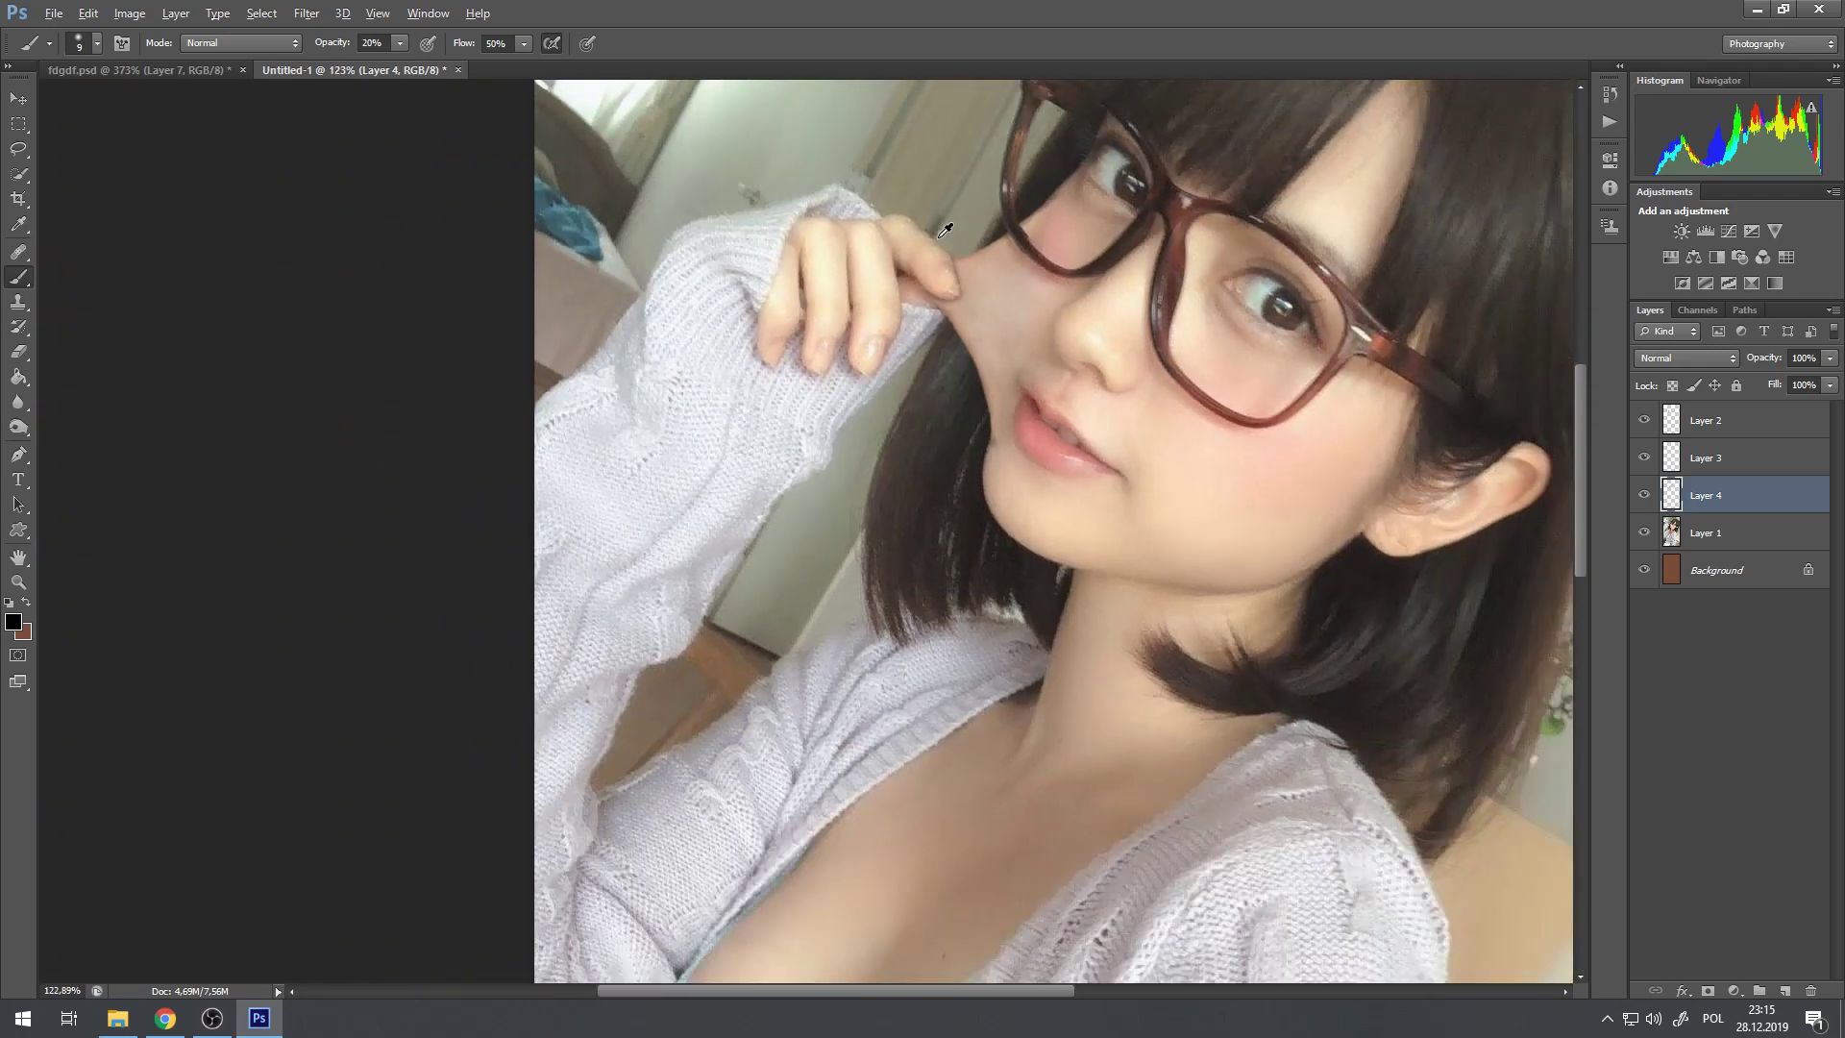
scroll(946, 233, "down", 4)
scroll(975, 242, "down", 1)
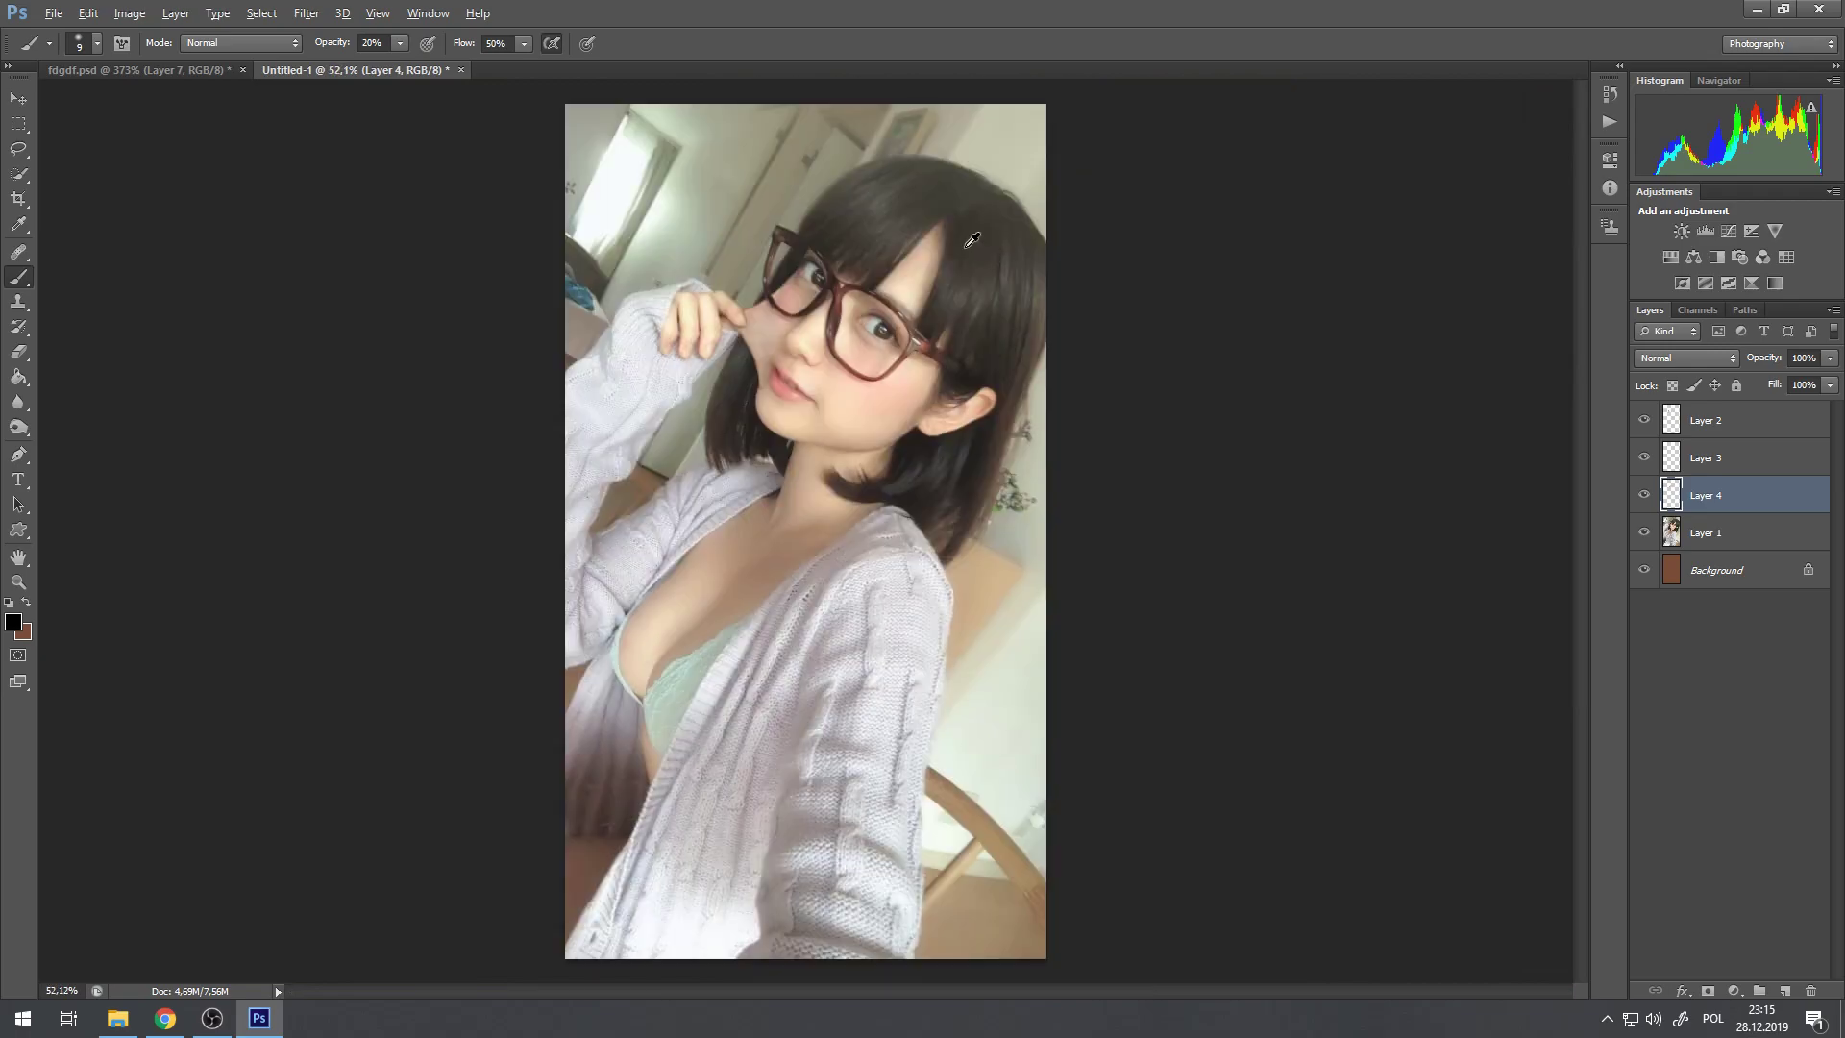
scroll(975, 243, "up", 6)
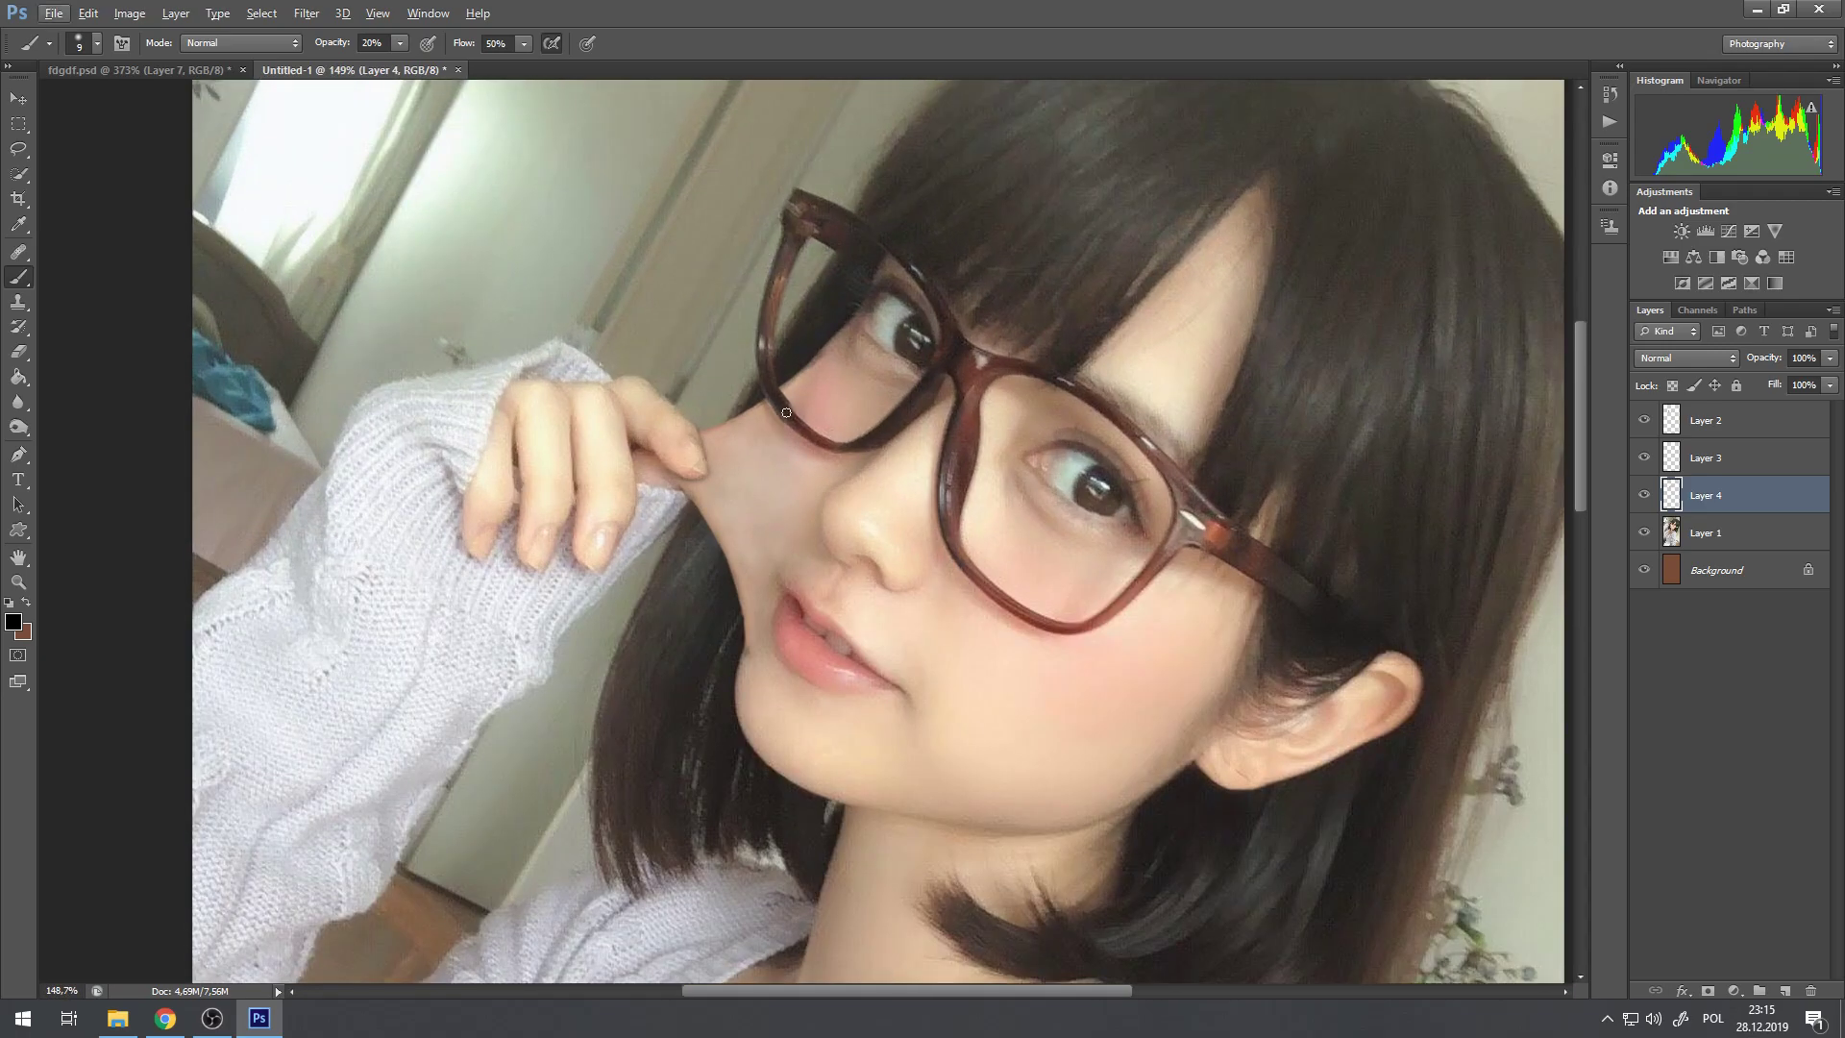
Step: Smooth the pink skin inside the glasses lens with an 11 px Healing Brush sampled from the stretched cheek, and check the portrait
scroll(785, 409, "up", 6)
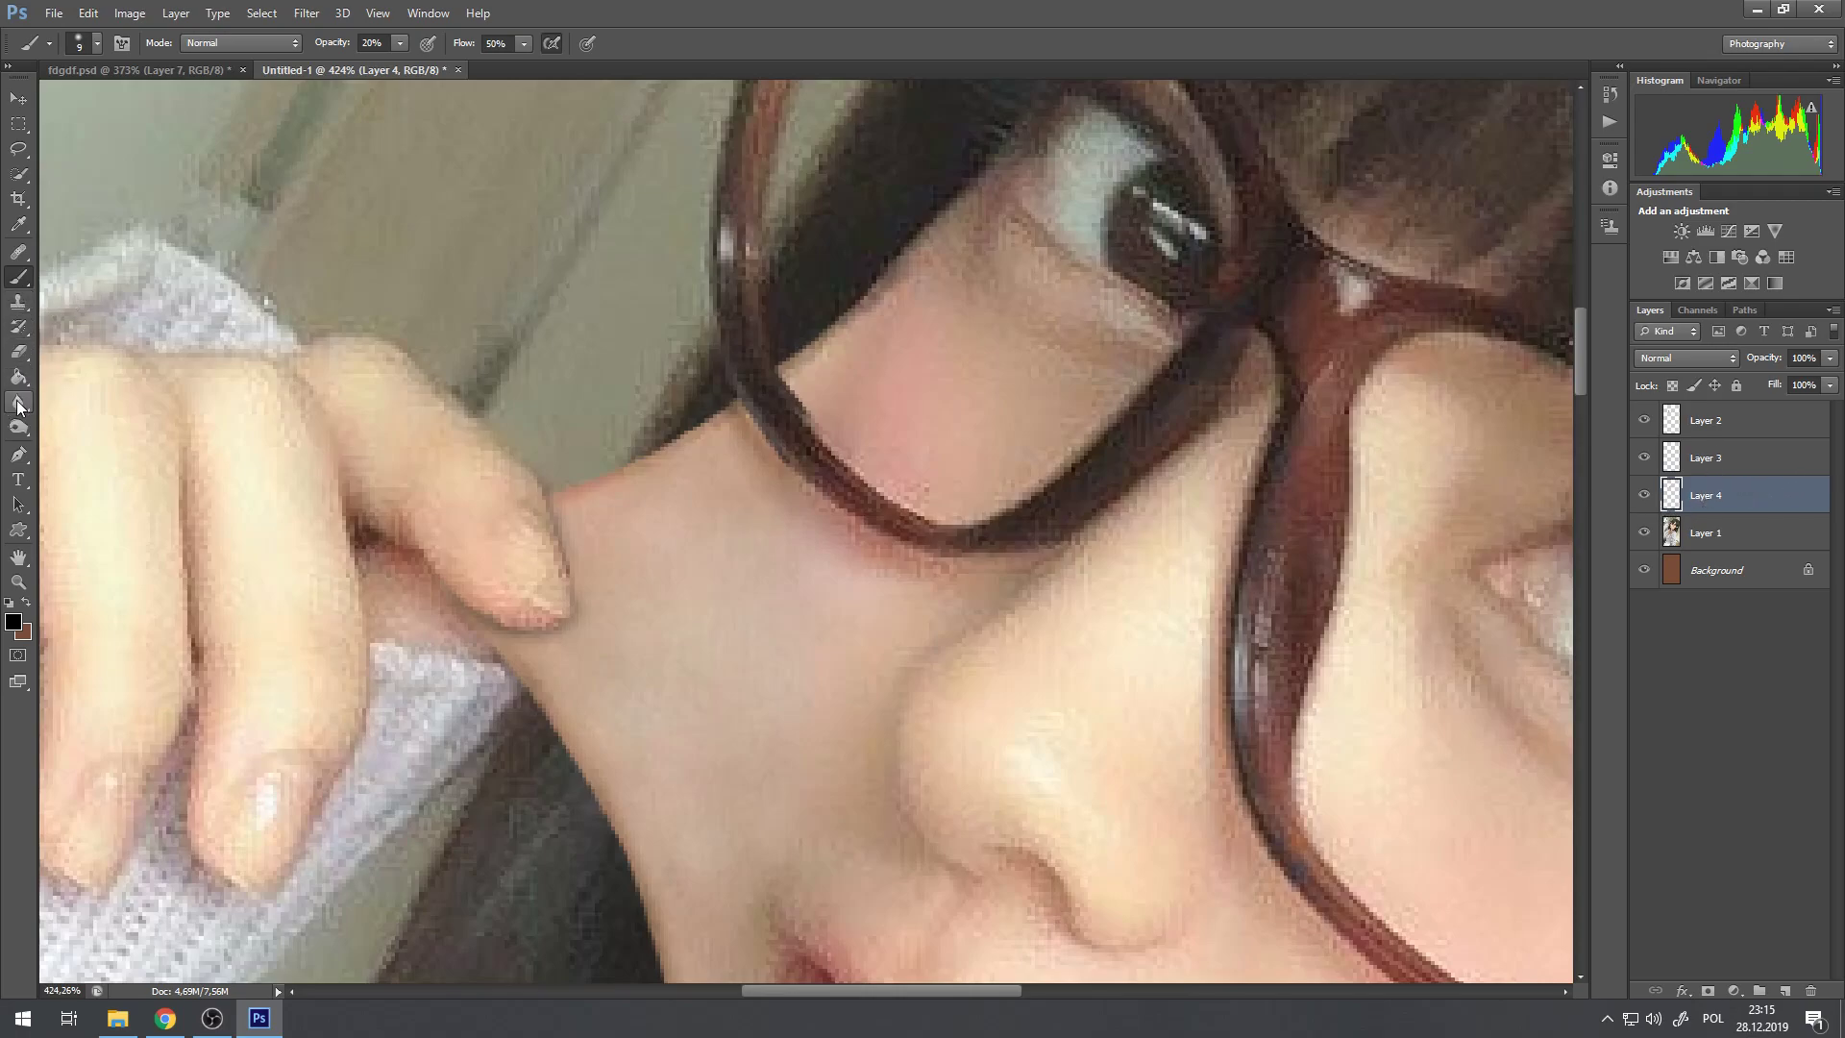
left_click(18, 252)
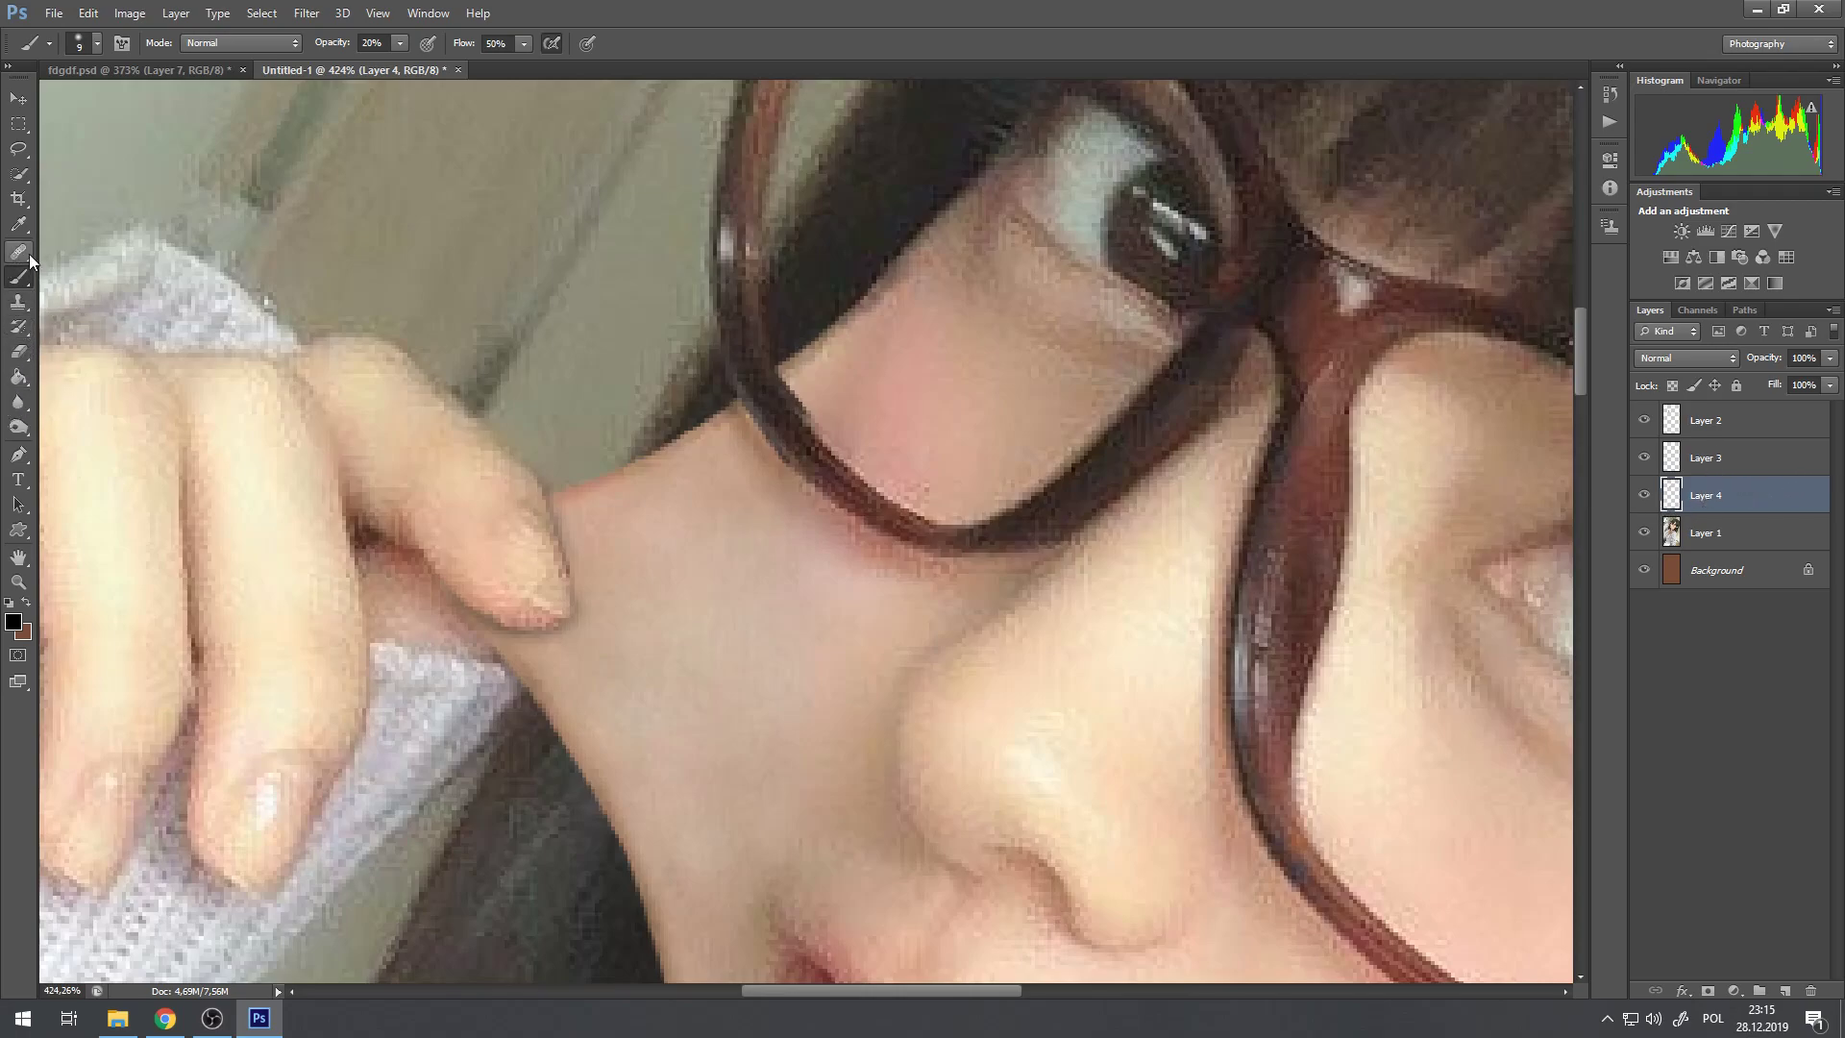
left_click(757, 610, "alt")
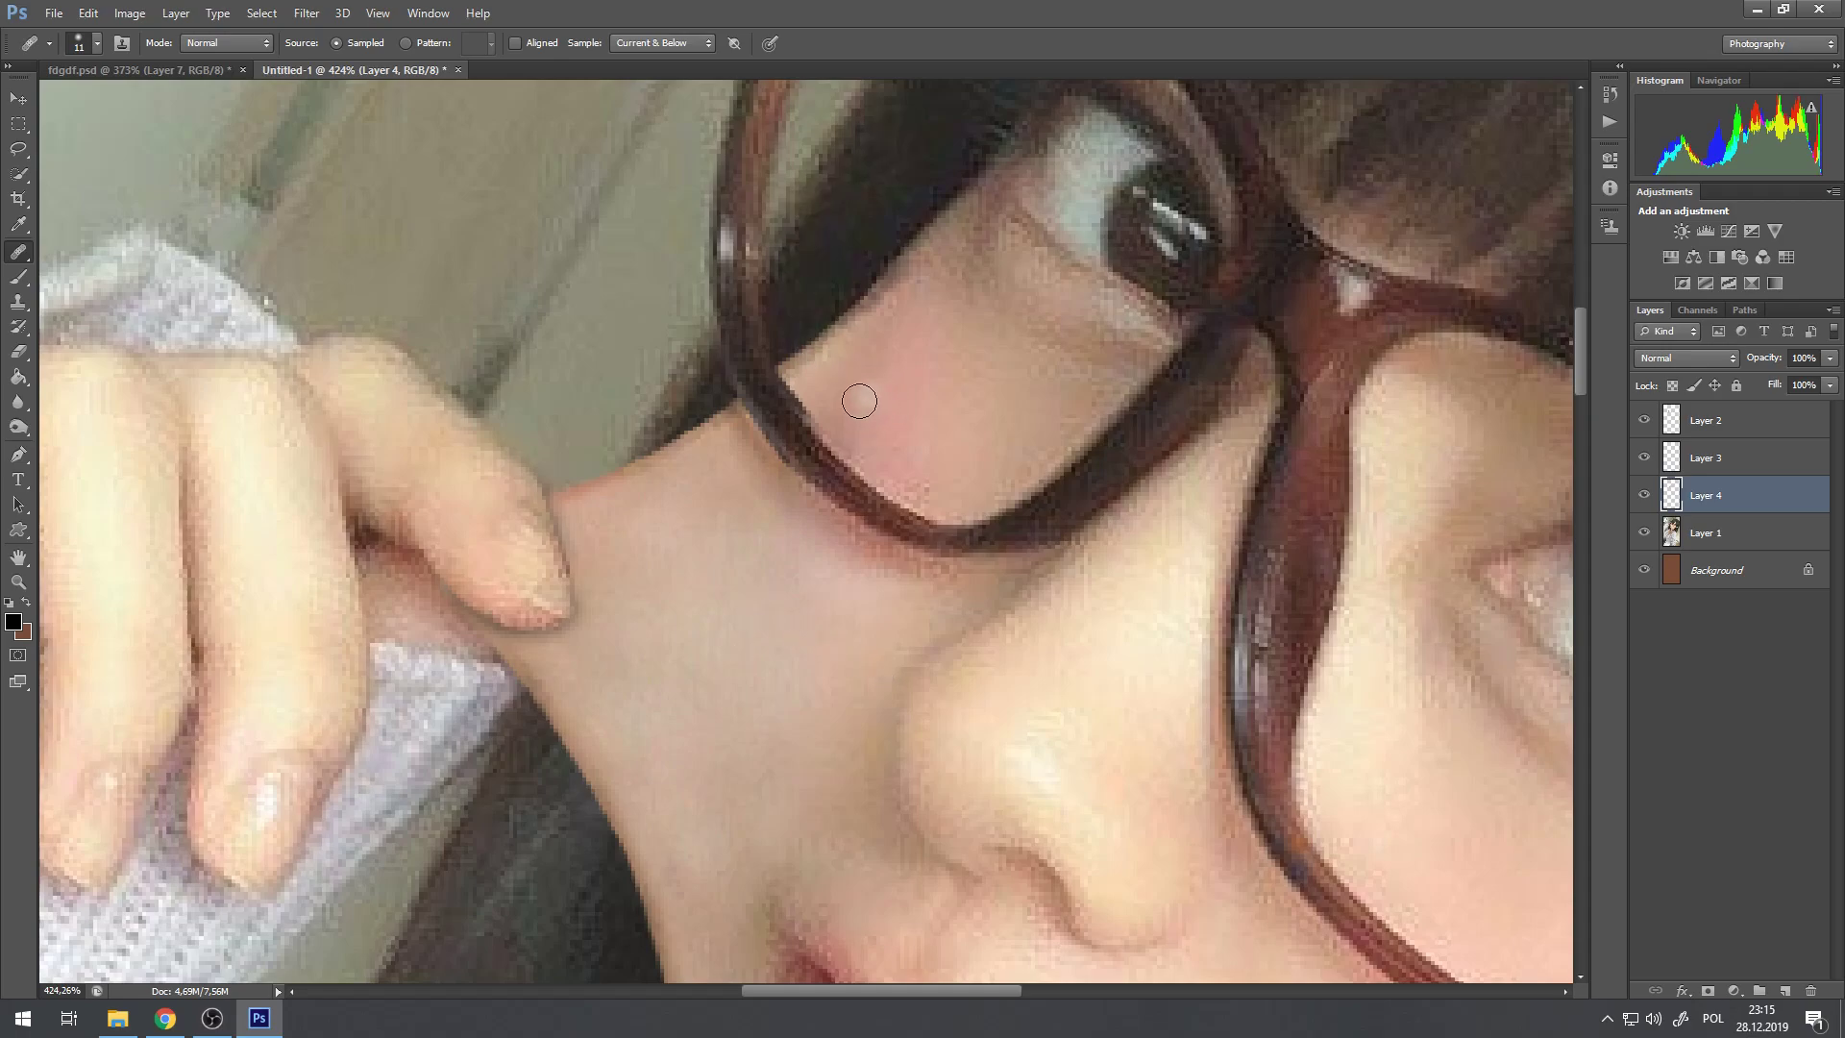
mouse_move(861, 431)
left_mouse_down()
mouse_move(865, 450)
mouse_move(865, 404)
mouse_move(892, 453)
mouse_move(849, 387)
mouse_move(932, 503)
mouse_move(971, 532)
mouse_move(993, 504)
left_mouse_up()
scroll(886, 348, "down", 5)
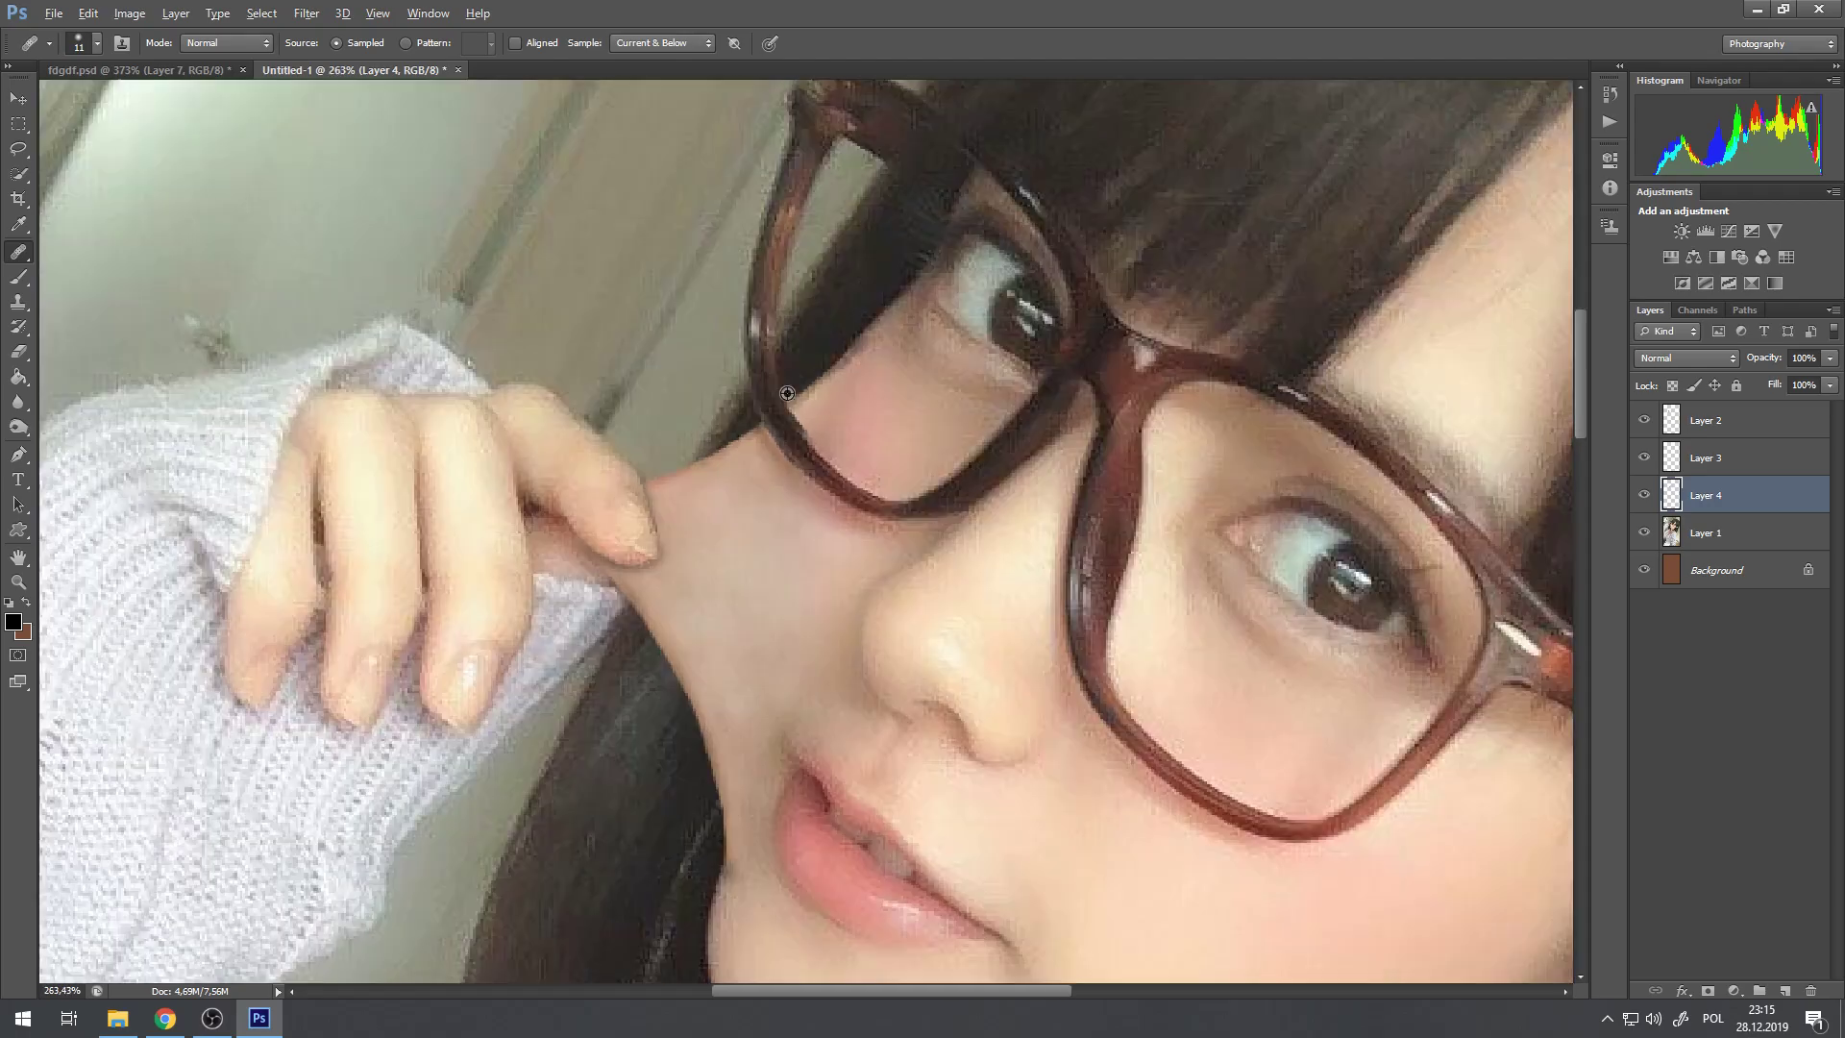
scroll(886, 348, "down", 2)
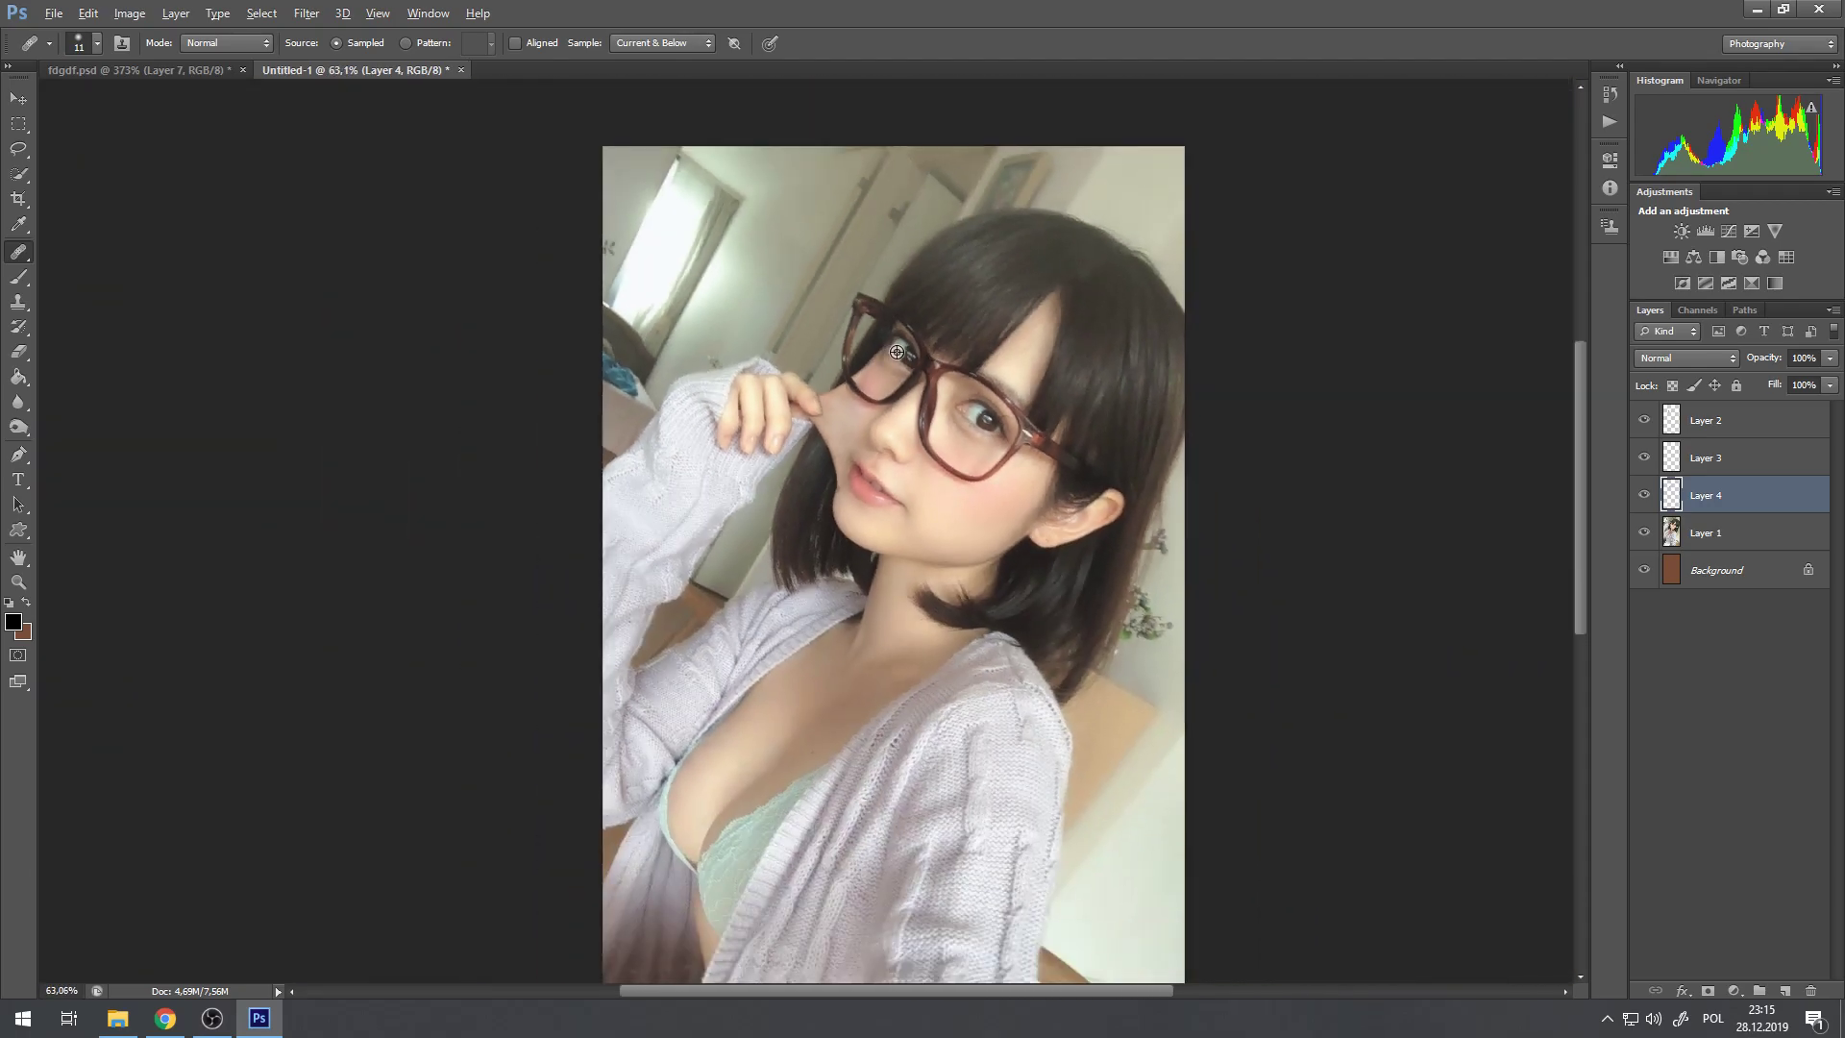
Step: Touch up the notch where the stretched cheek meets the jaw with a soft 4 px brush at 20% opacity in a sampled skin colour
scroll(817, 491, "up", 7)
scroll(830, 449, "up", 3)
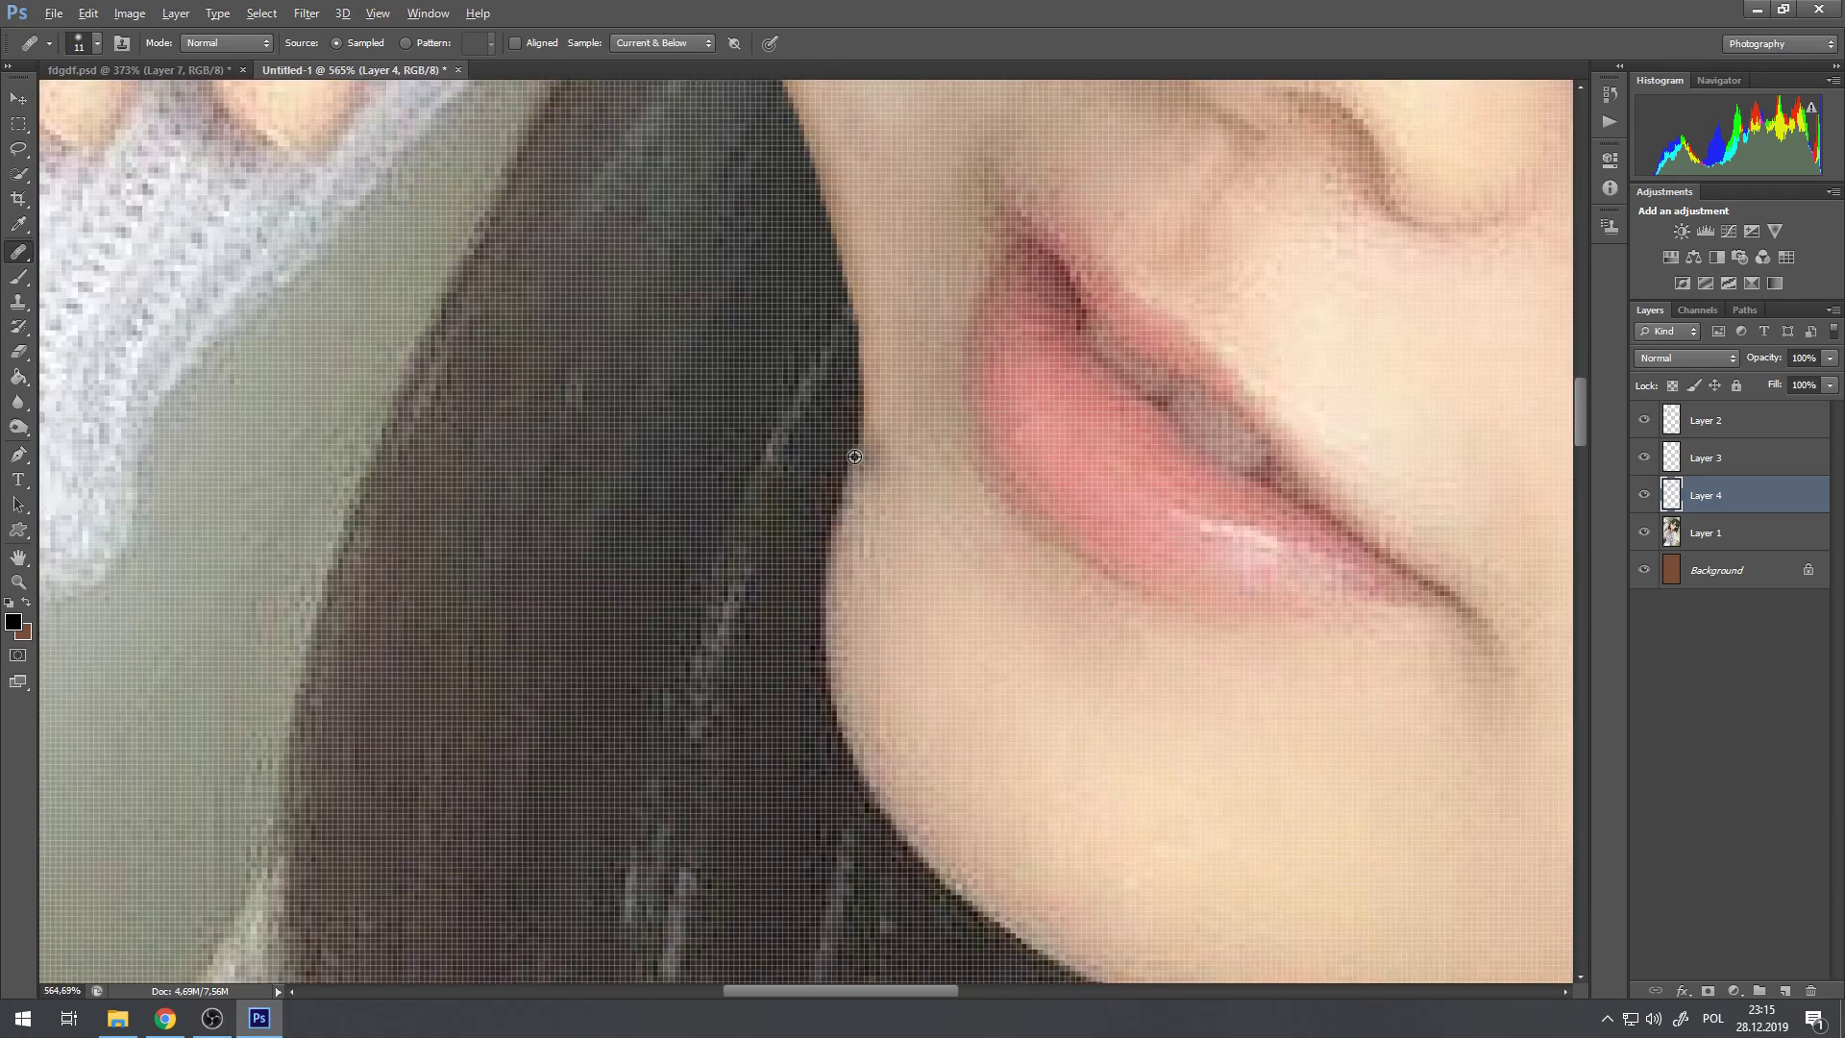
left_click(18, 278)
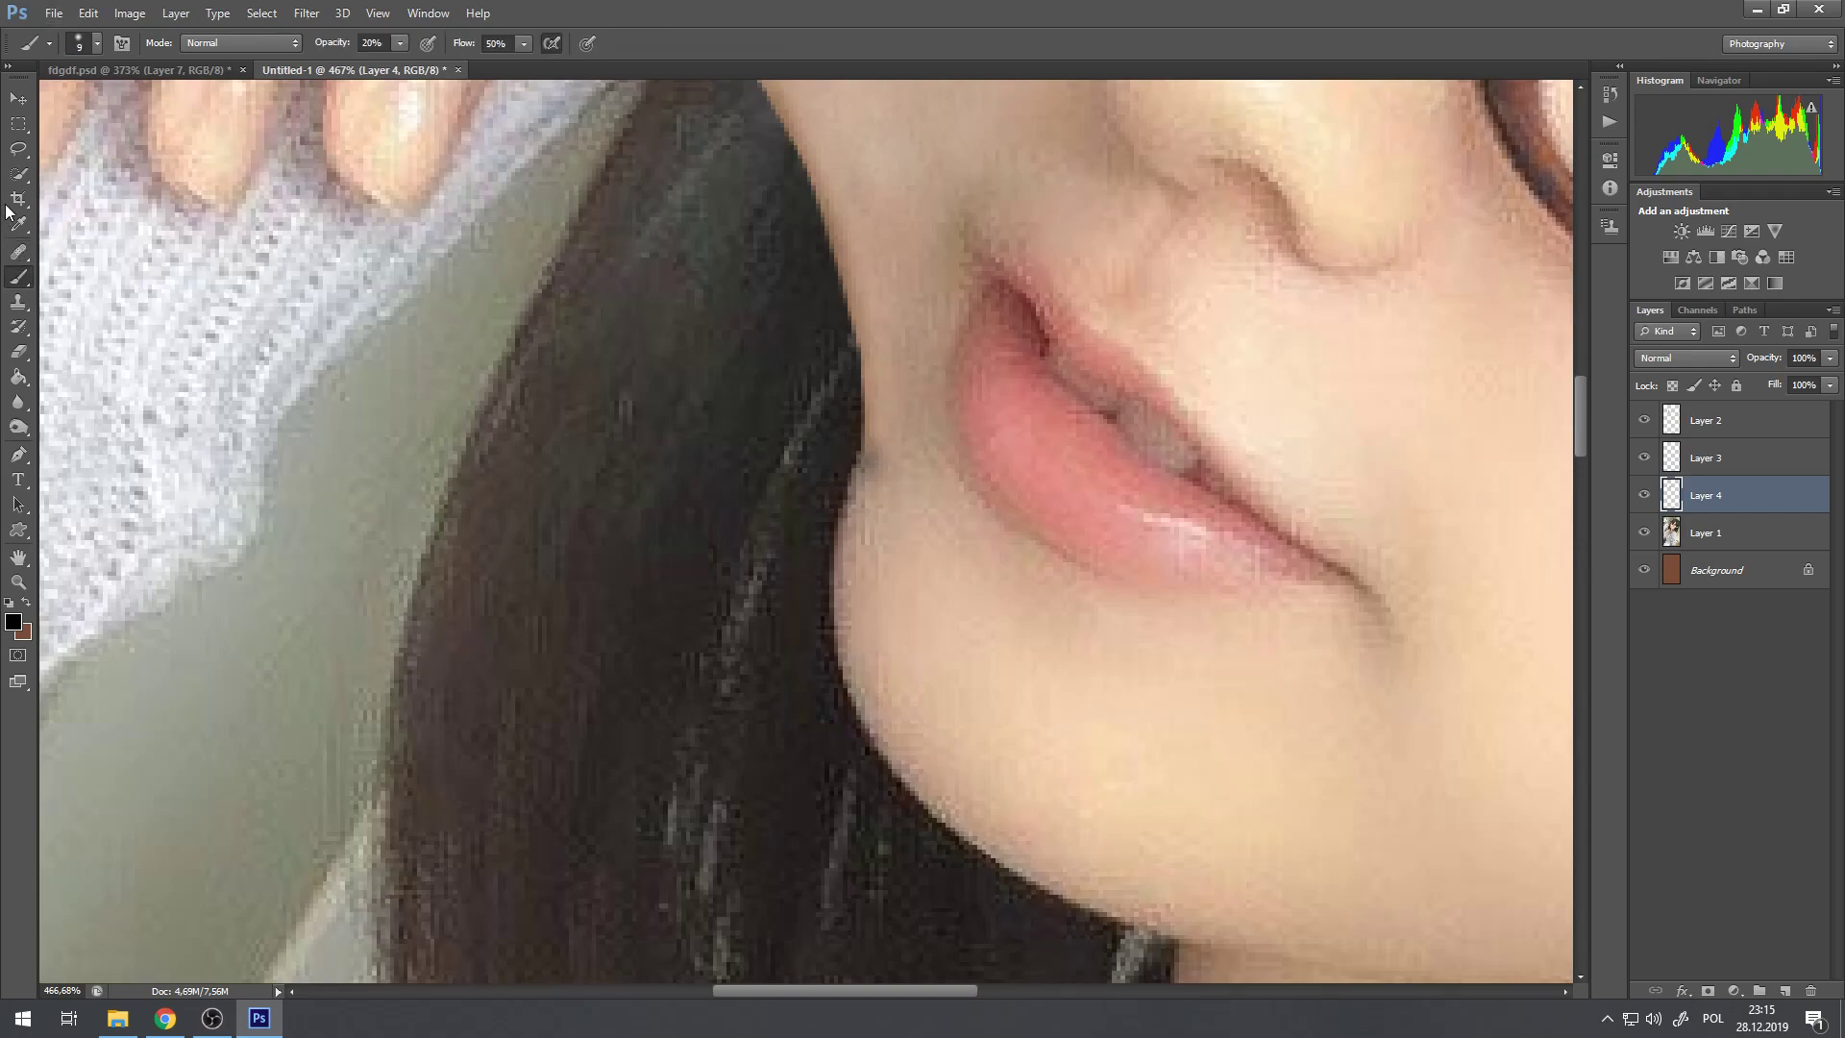
left_click(87, 42)
left_click_drag(35, 104, 31, 104)
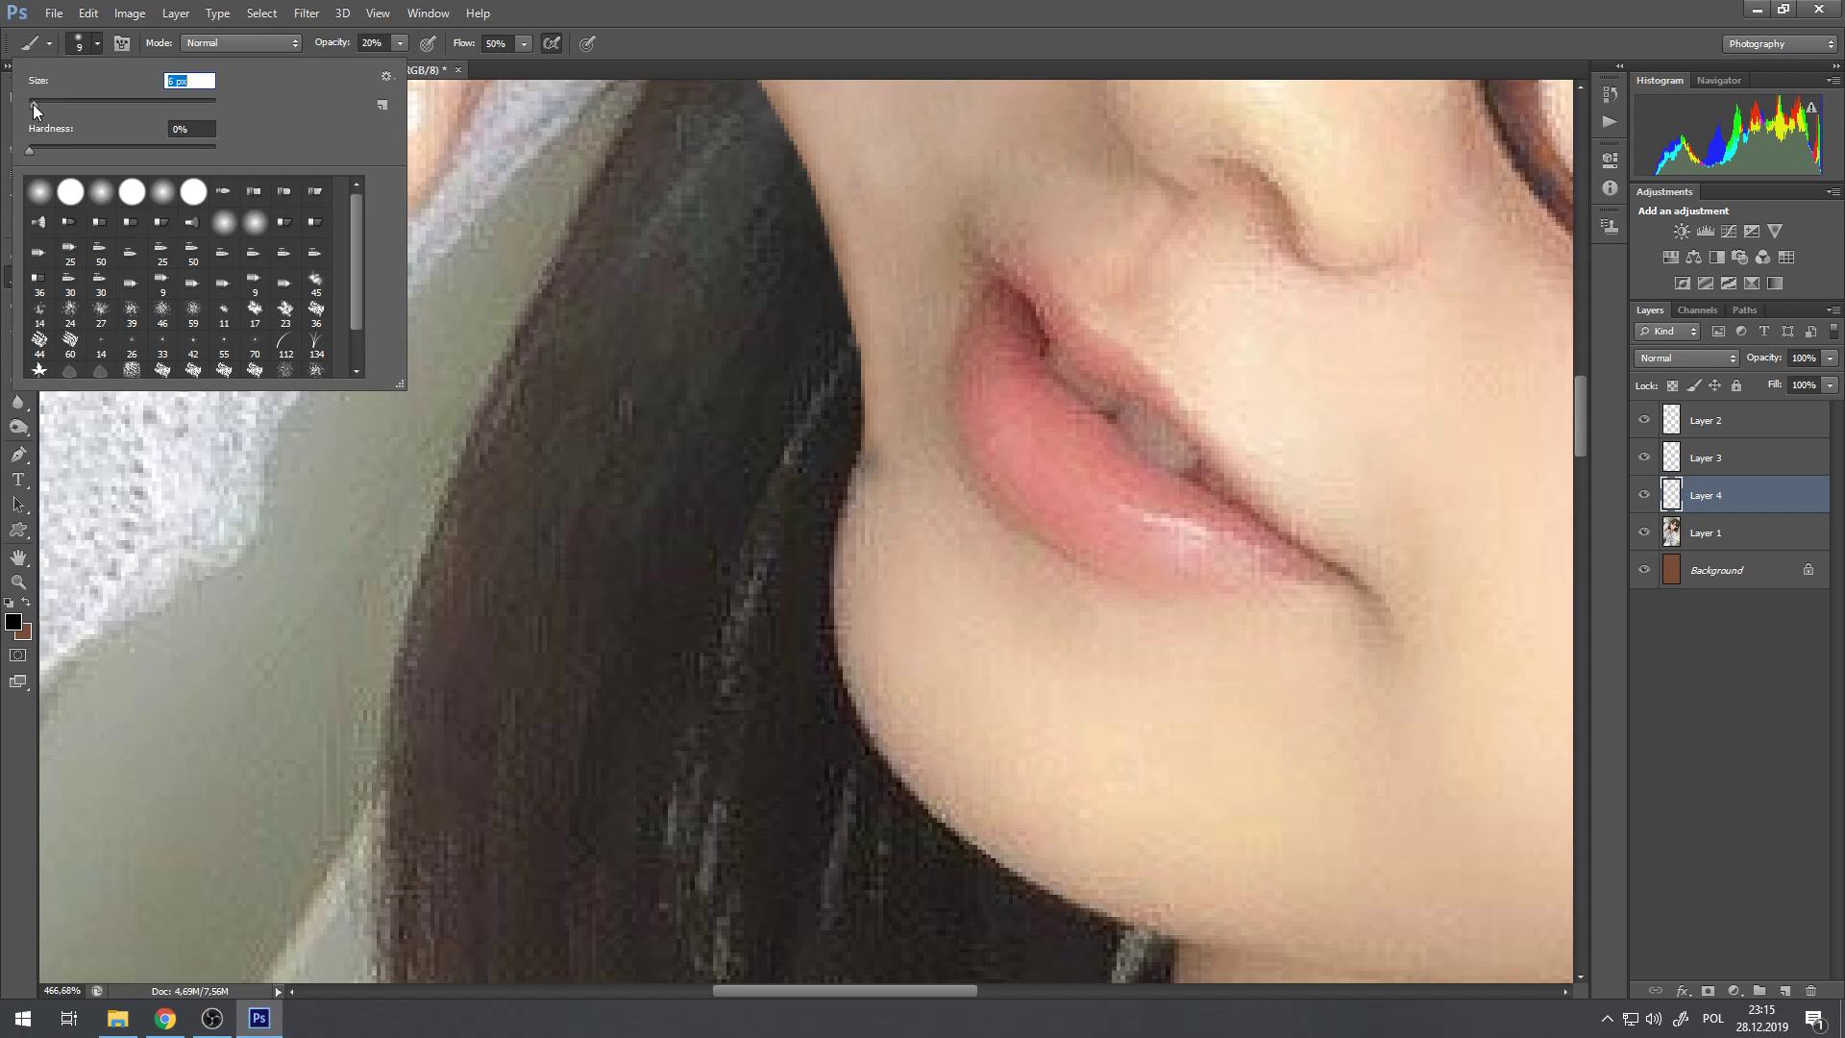
left_click(874, 414, "alt")
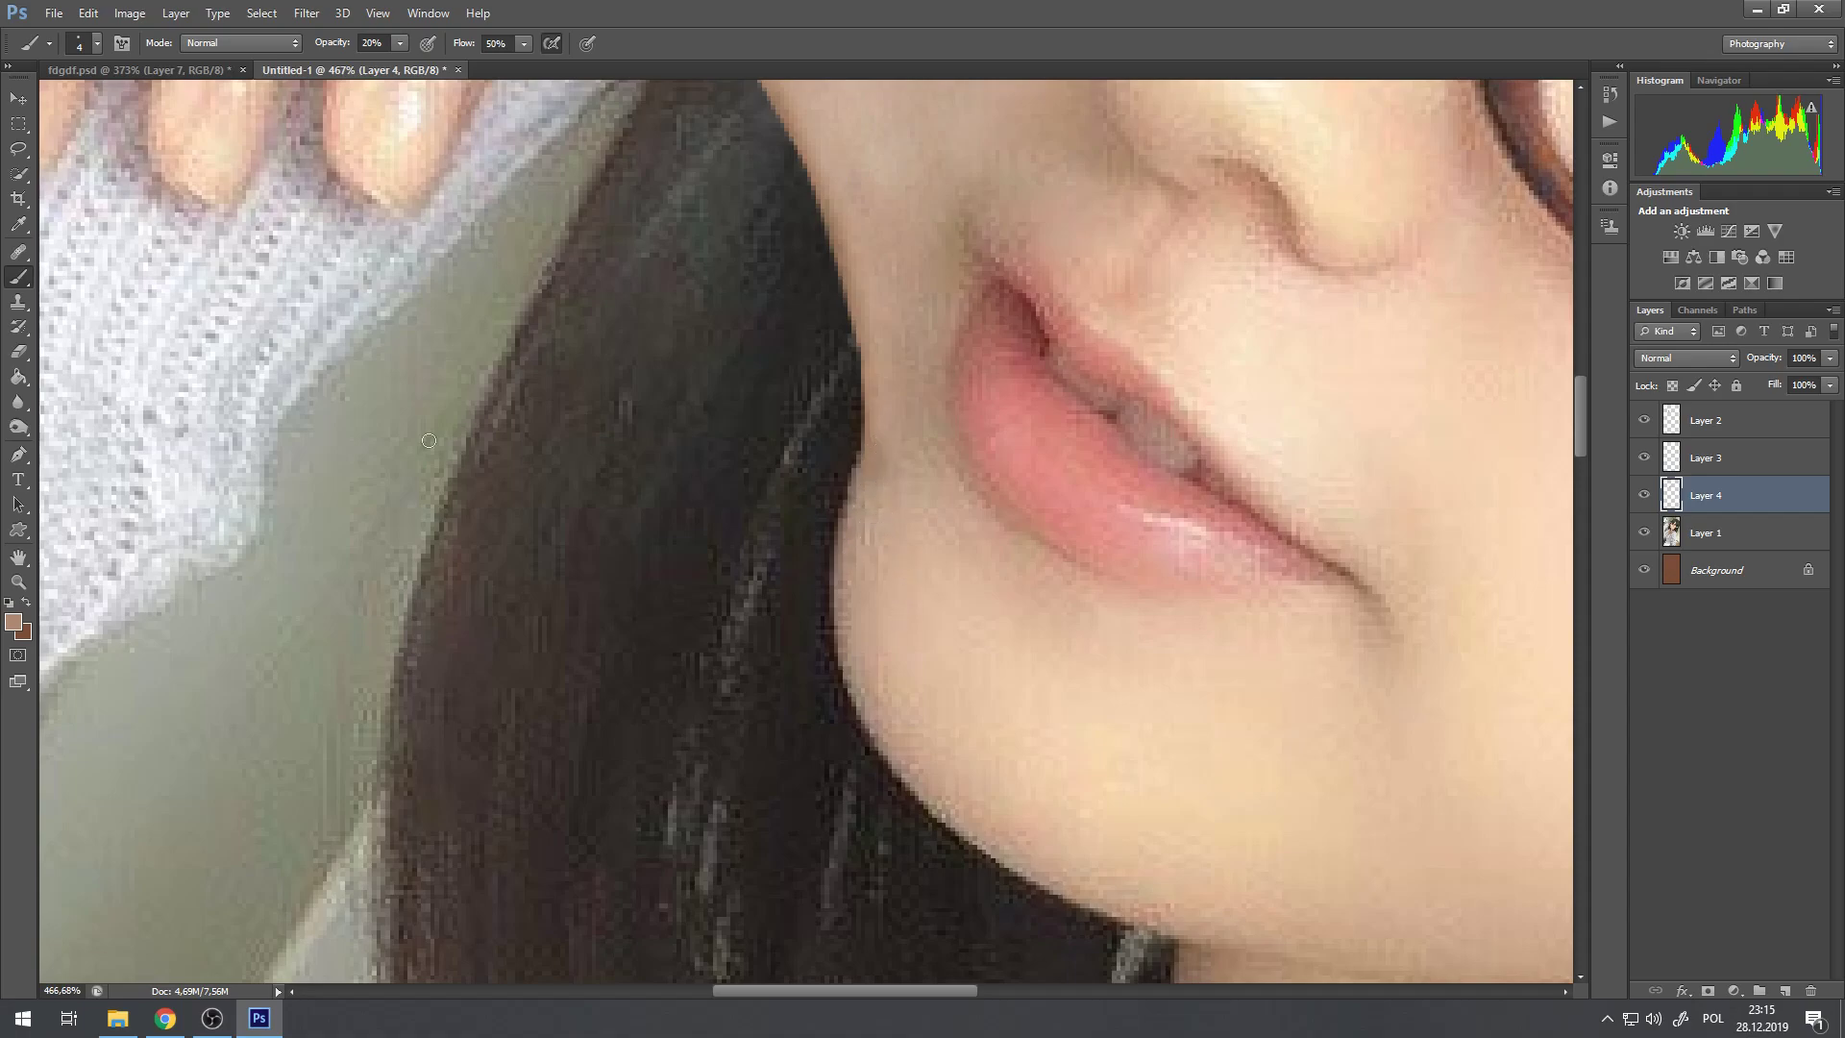
Step: Return to the 11 px Healing Brush and examine the cheek and jaw edge beside the mouth, both in the whole portrait and close up
left_click(18, 302)
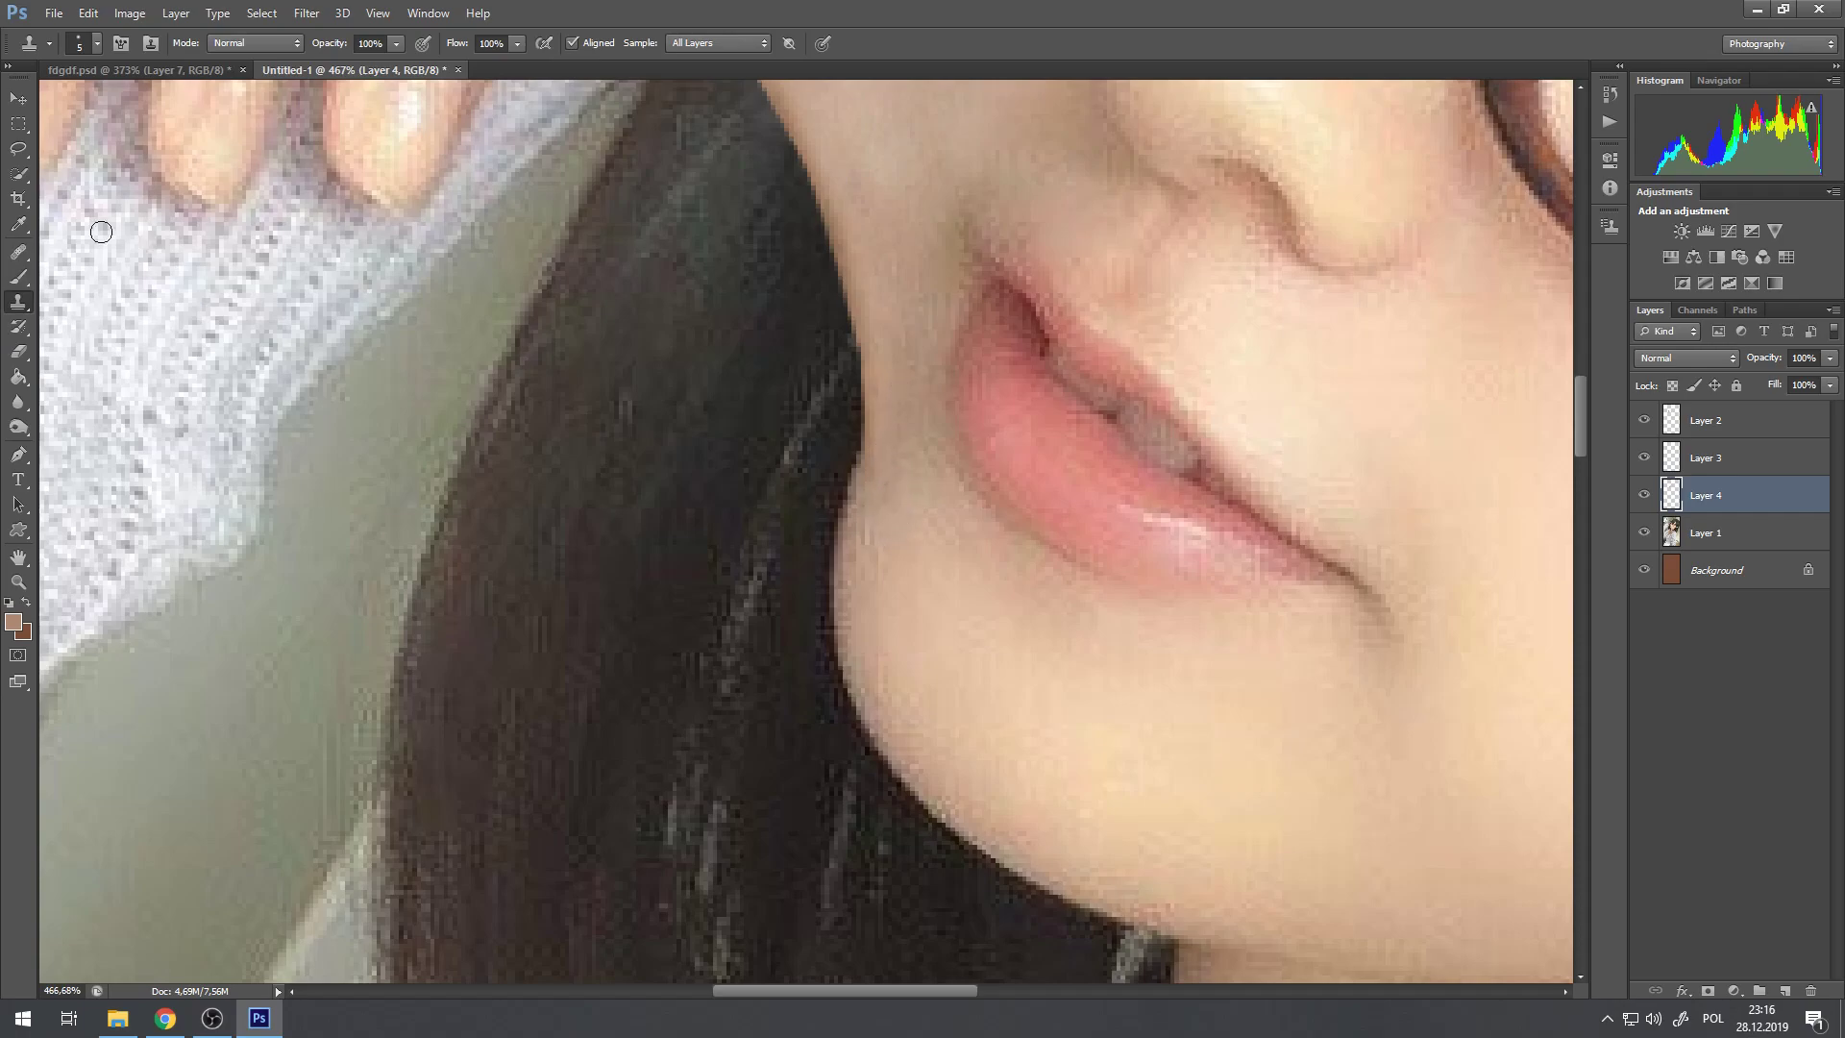
left_click(18, 252)
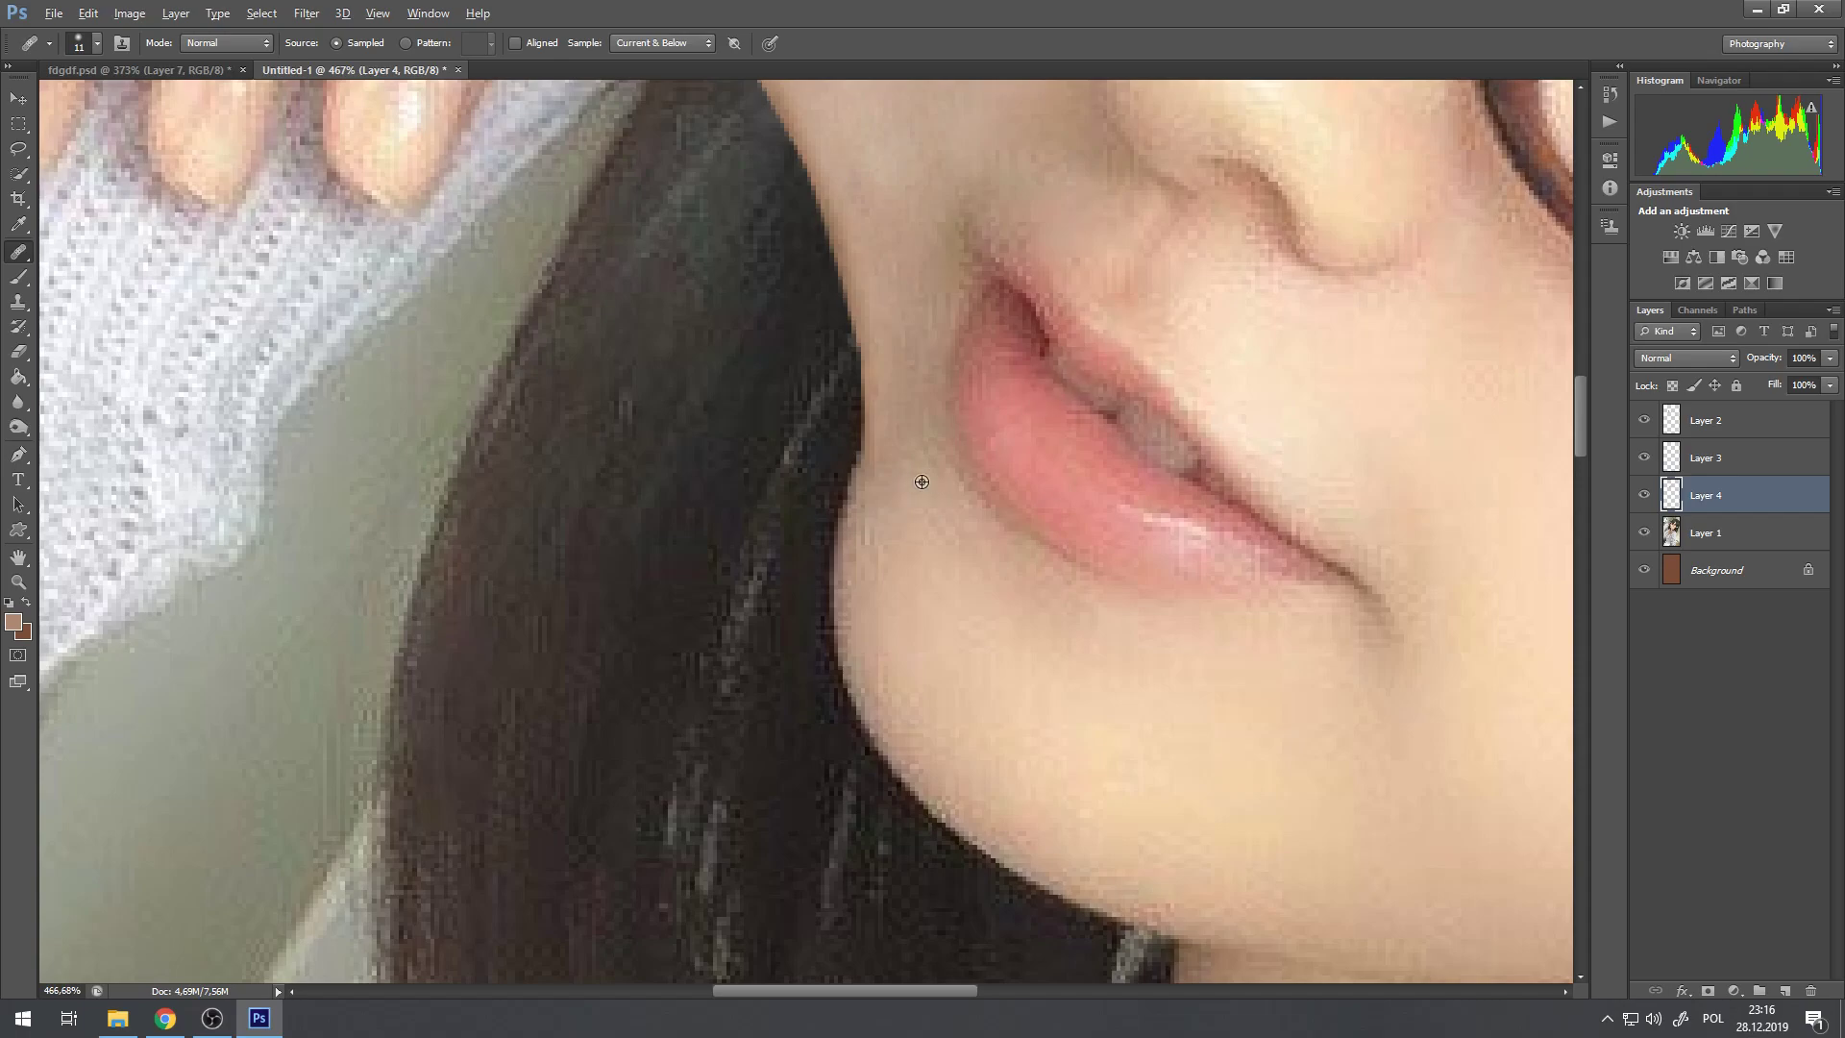
scroll(933, 480, "down", 10)
scroll(964, 461, "up", 5)
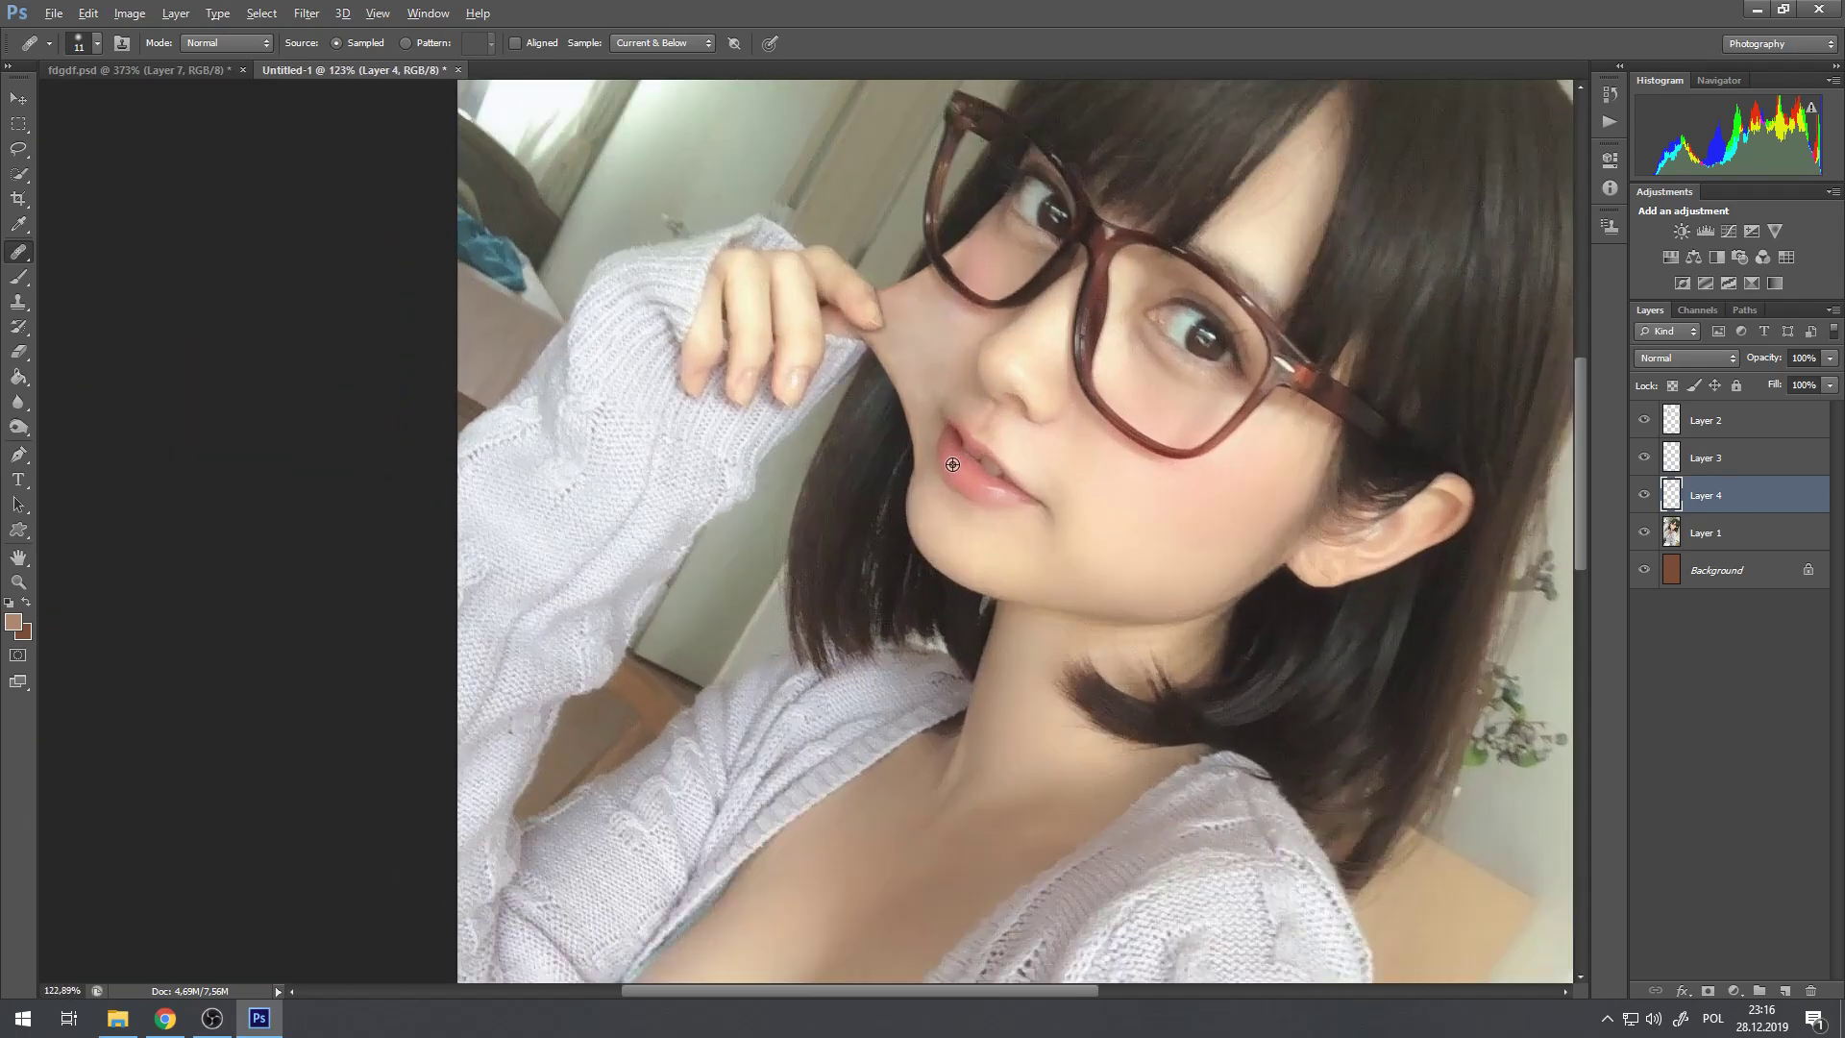
scroll(943, 464, "down", 5)
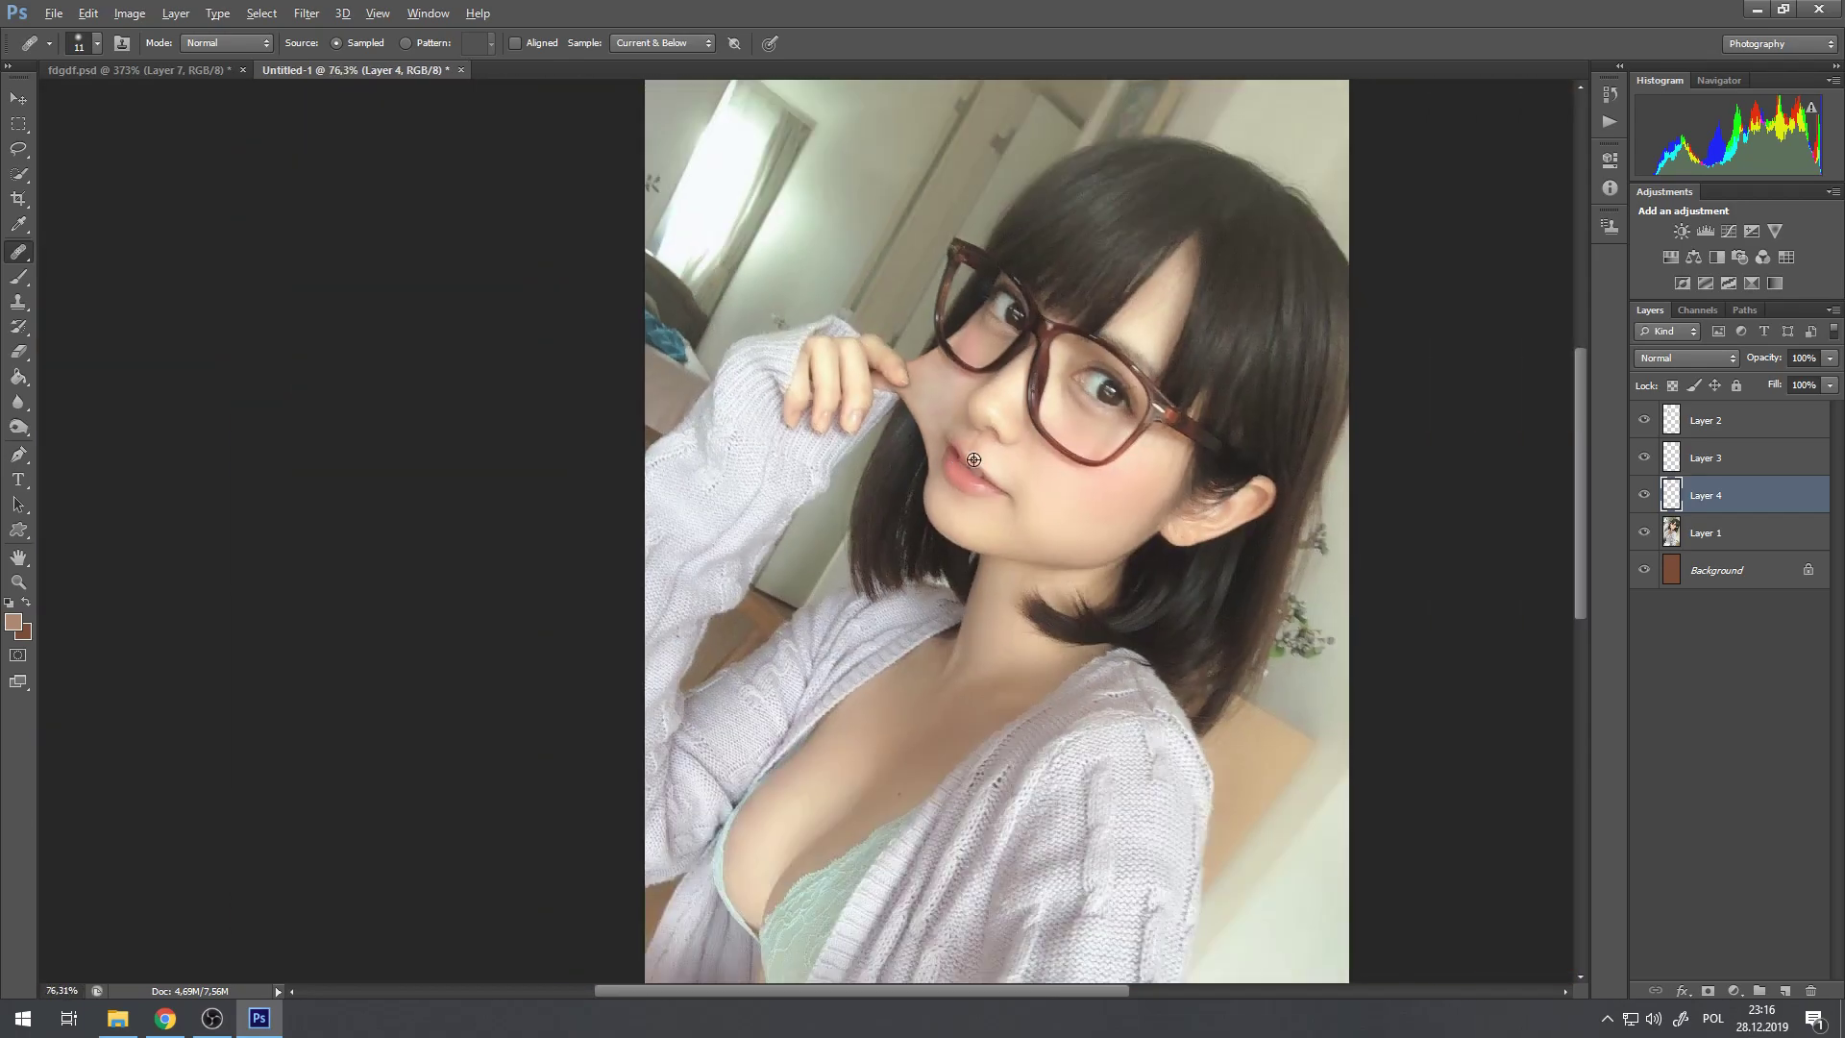
scroll(966, 445, "up", 10)
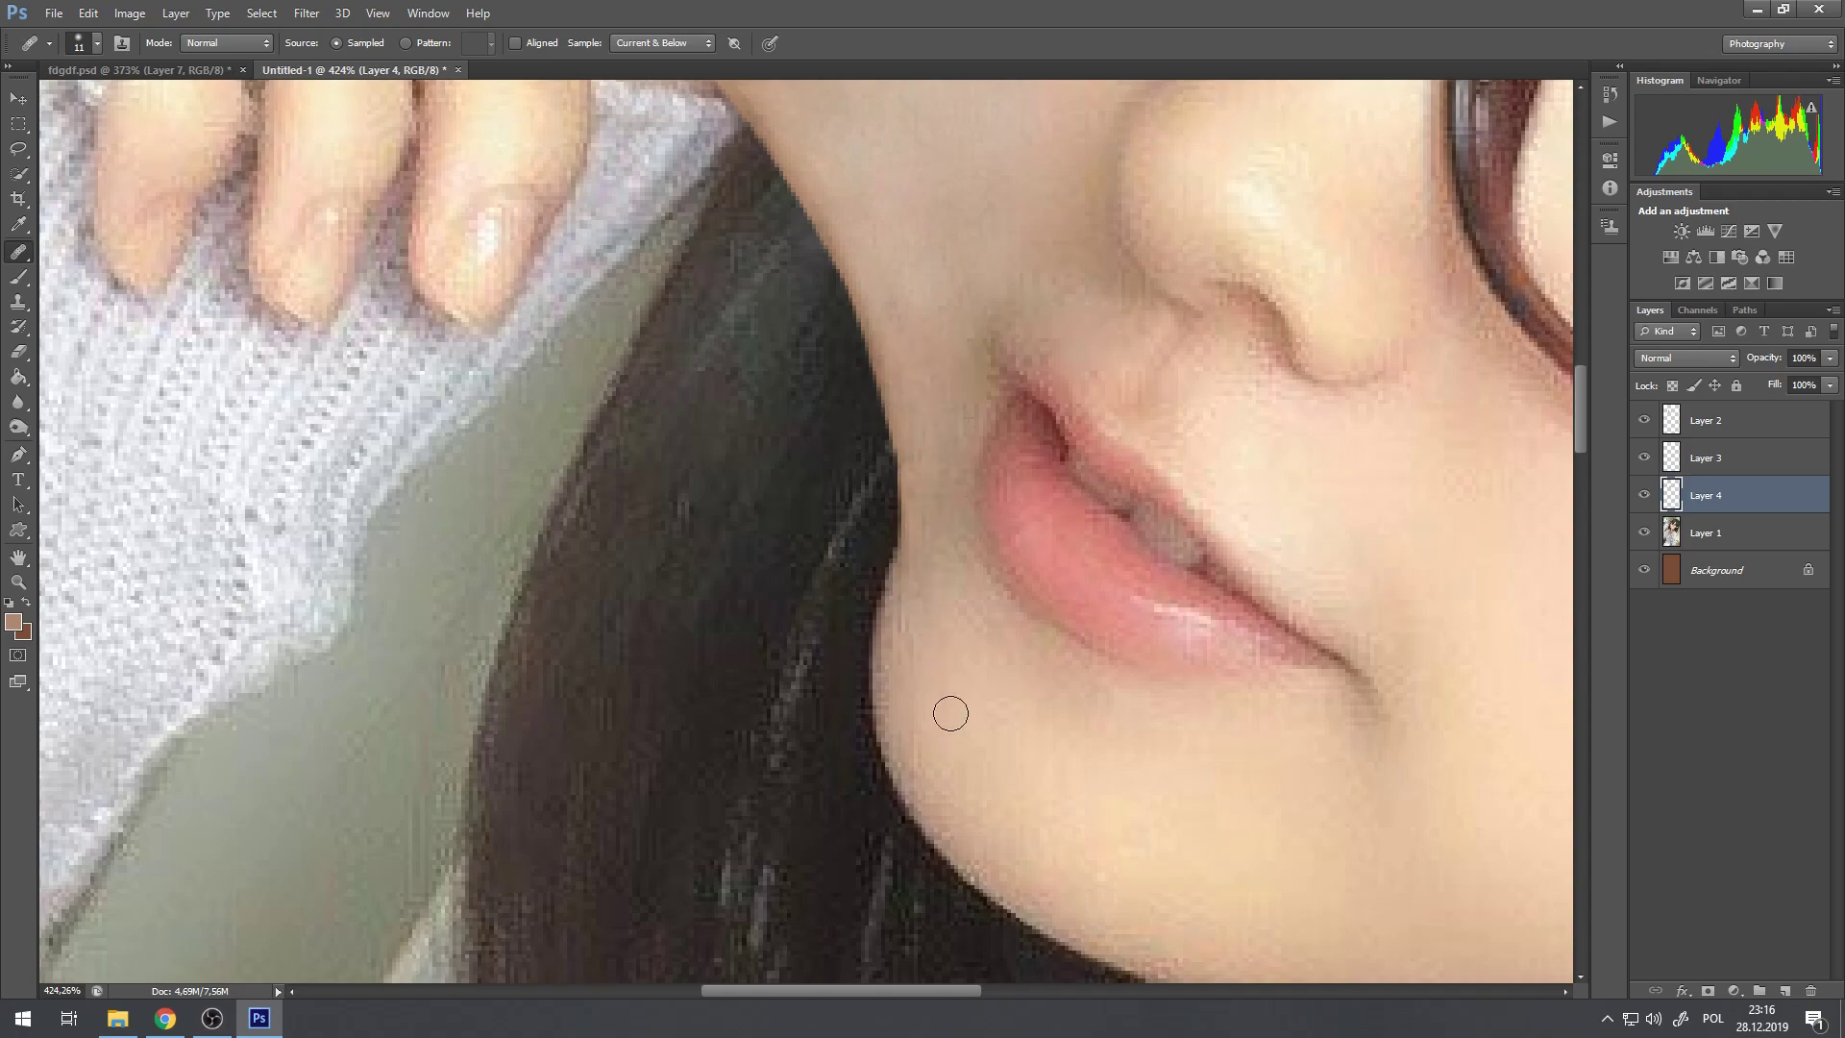
Step: Retouch the skin edge of the cheek inside the glasses lens nearest the hand with the healing brush on Layer 4
scroll(1032, 448, "down", 3)
scroll(1024, 452, "down", 3)
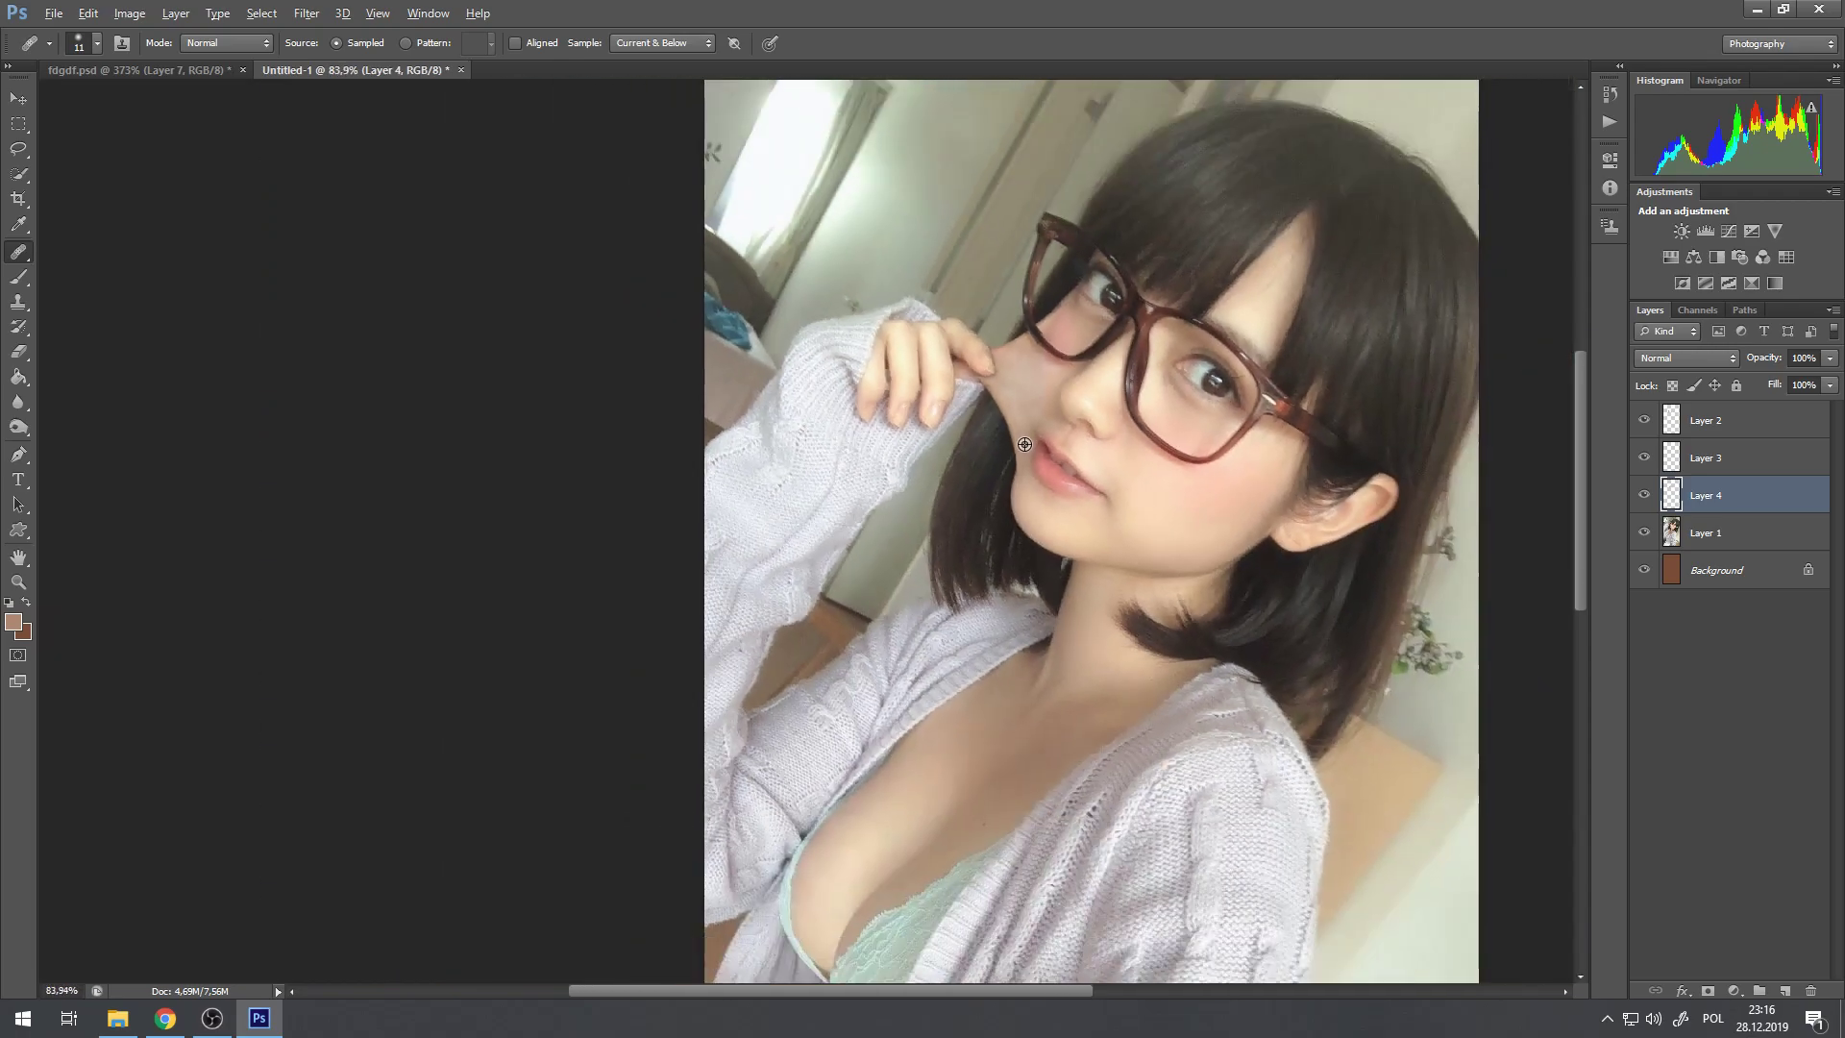
scroll(1035, 436, "up", 5)
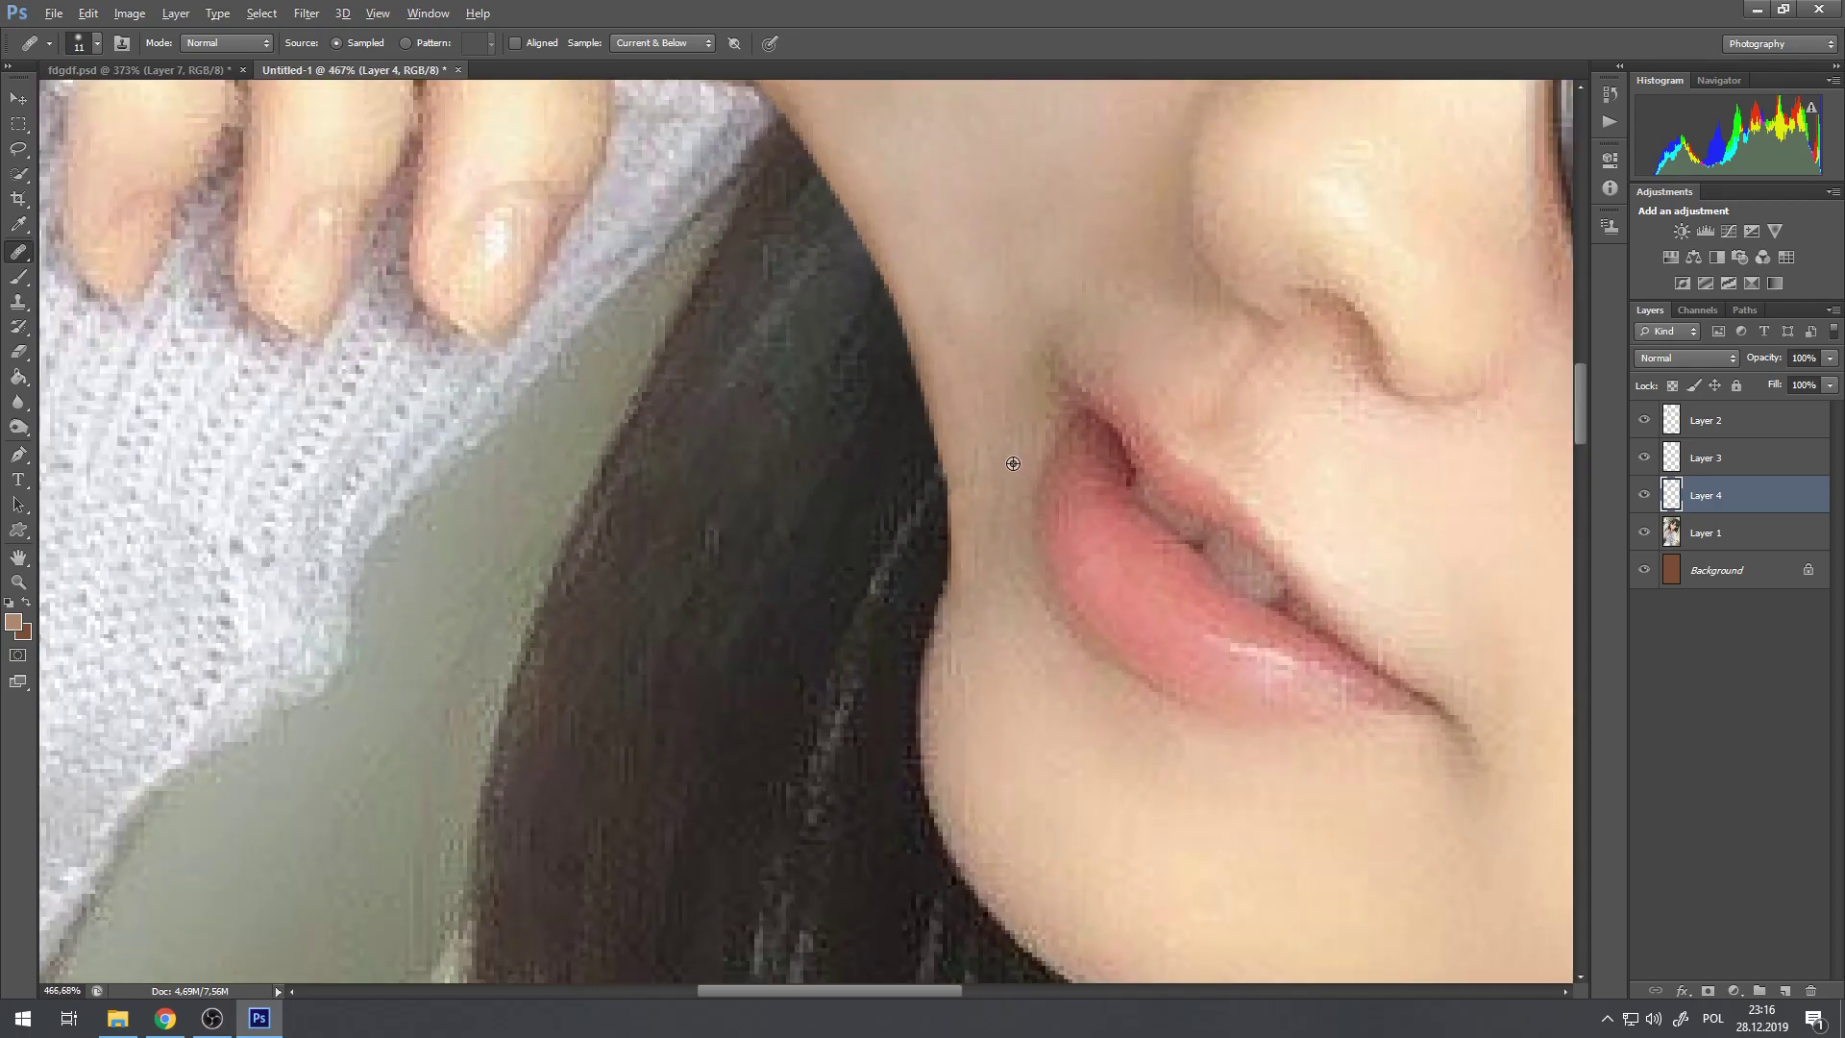
scroll(1003, 461, "down", 6)
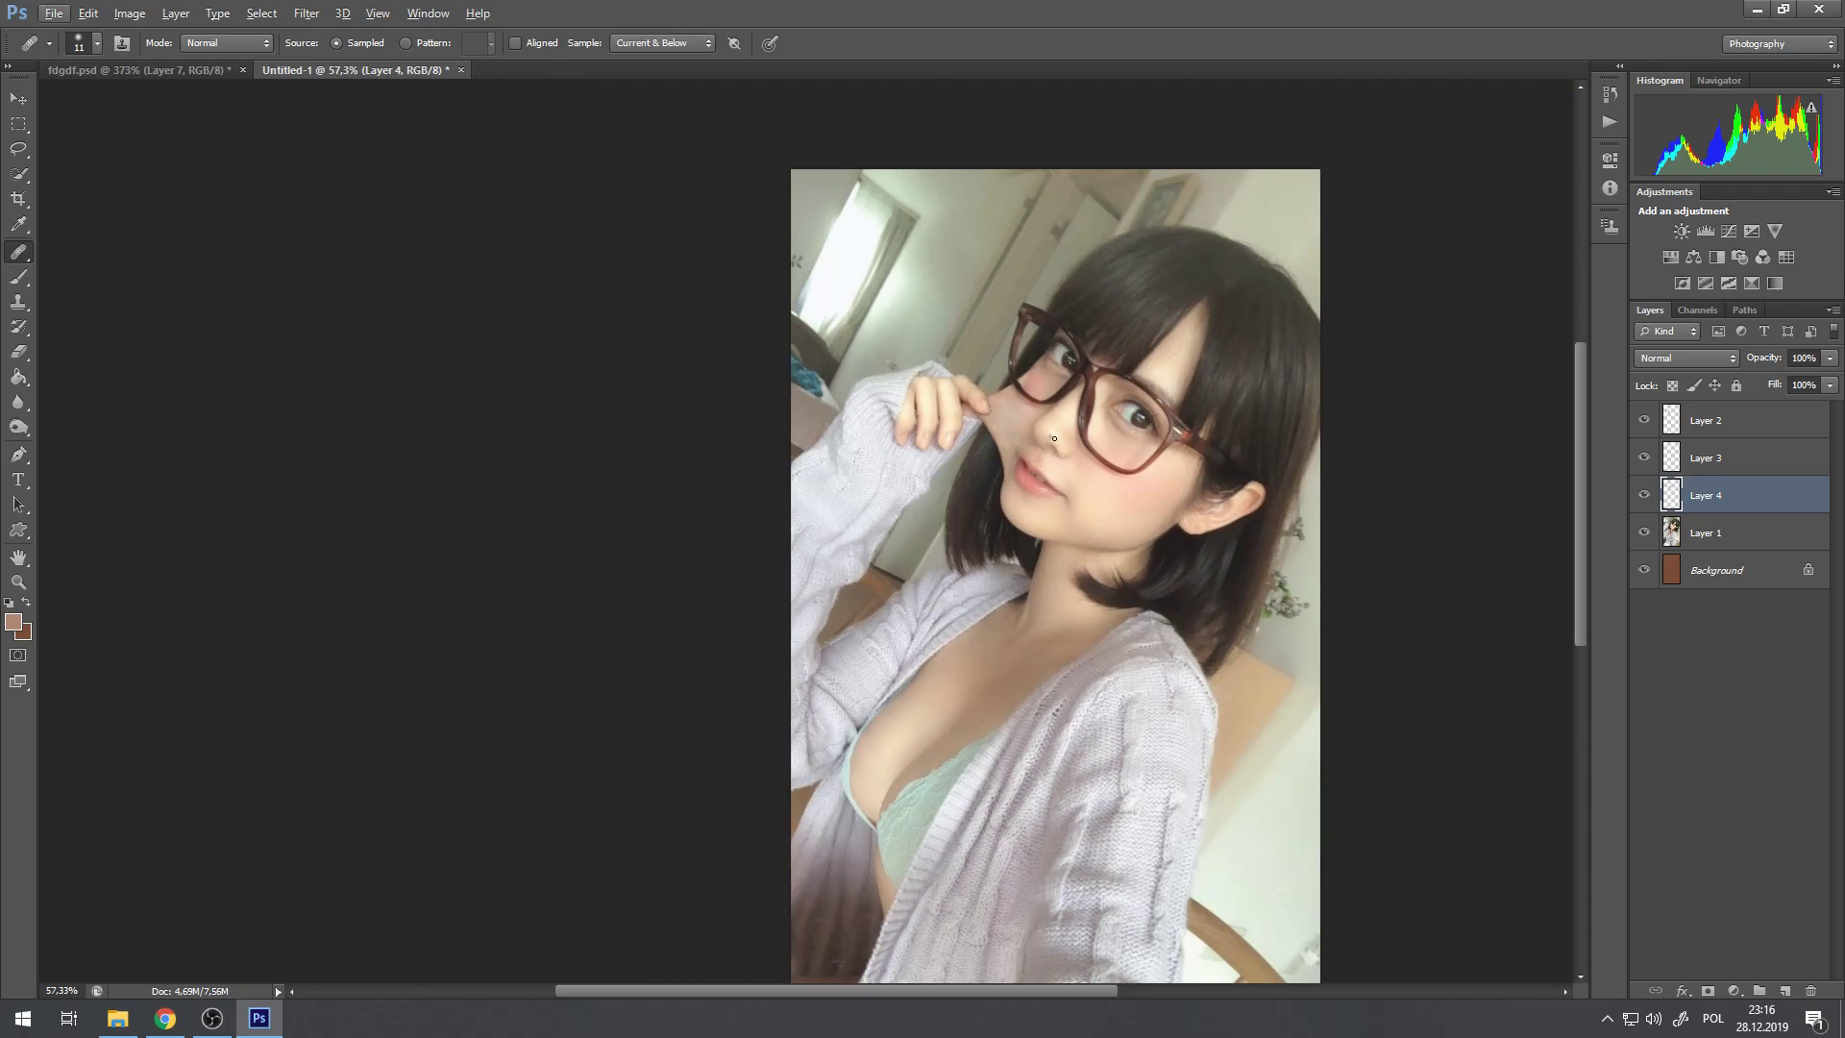
scroll(1028, 385, "up", 9)
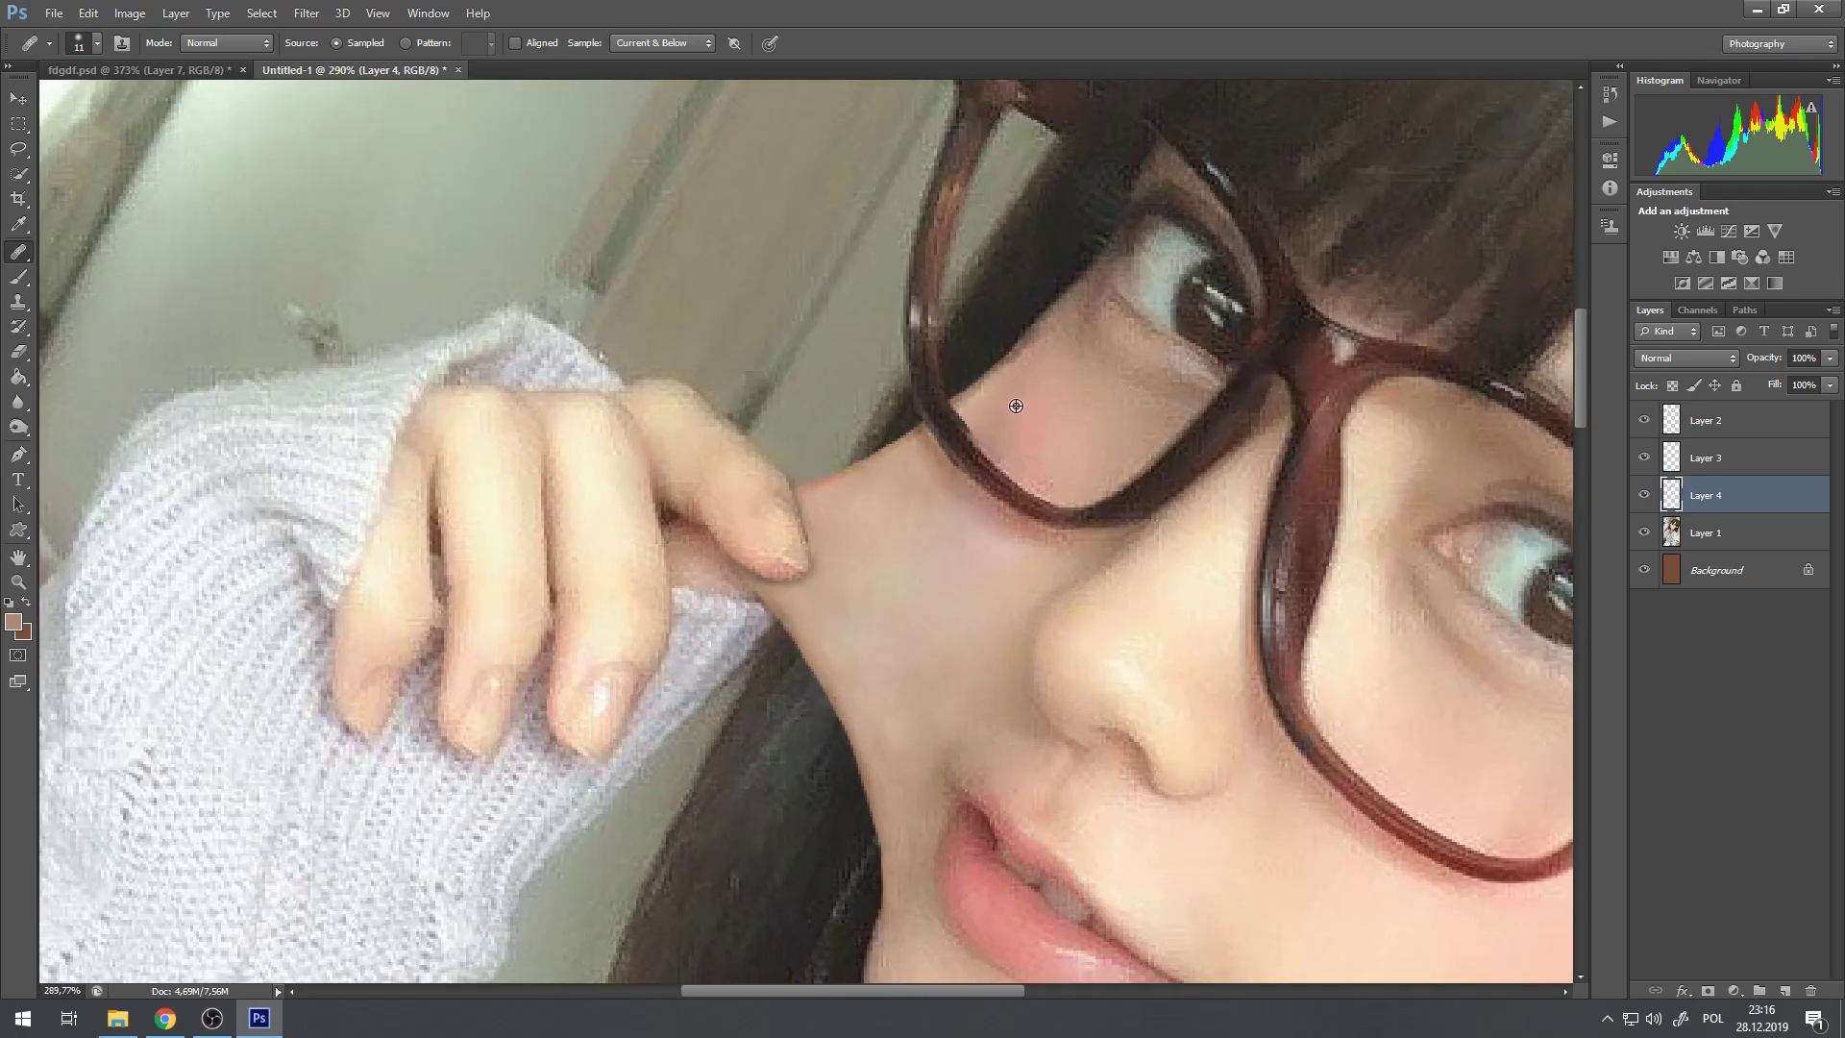
scroll(1029, 423, "down", 1)
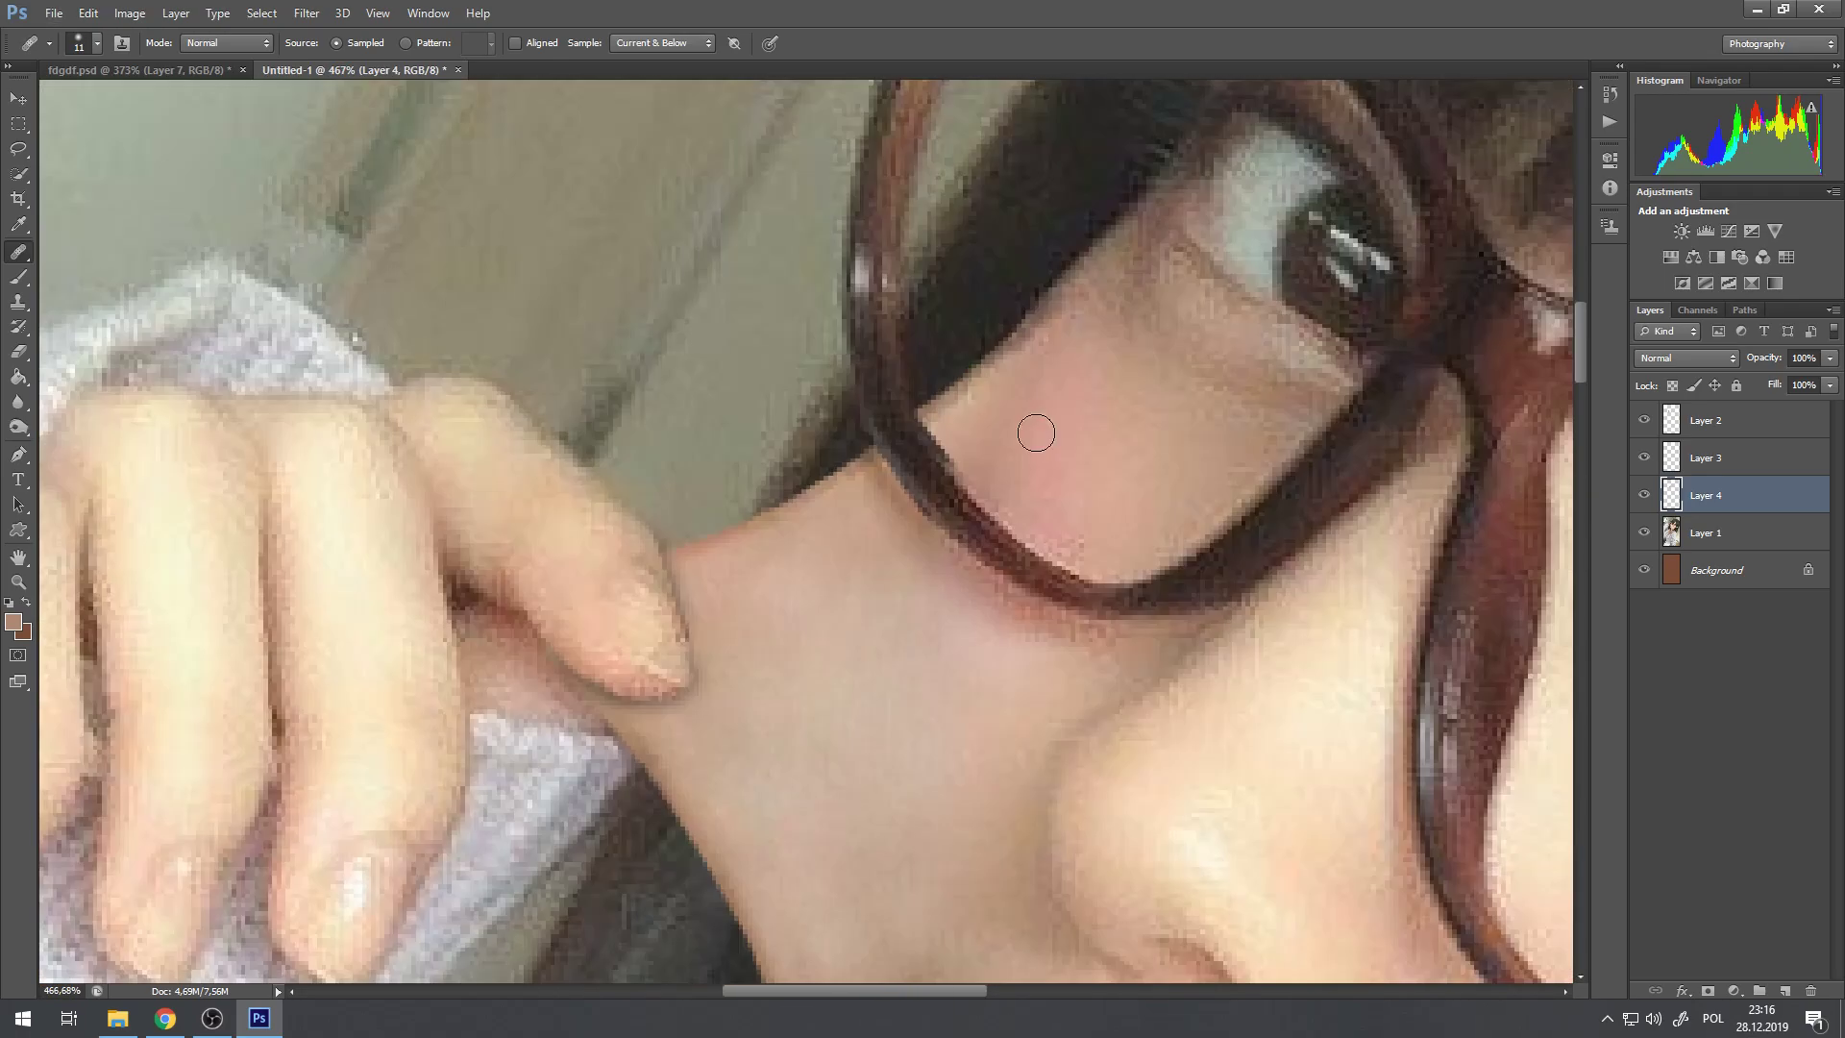
mouse_move(939, 423)
left_mouse_down()
mouse_move(1018, 359)
mouse_move(1002, 375)
left_mouse_up()
left_click_drag(960, 416, 932, 434)
Step: Examine the retouched cheek, glasses and pinching fingers both in close-up and in the context of the whole portrait
scroll(961, 435, "down", 2)
scroll(1086, 337, "down", 3)
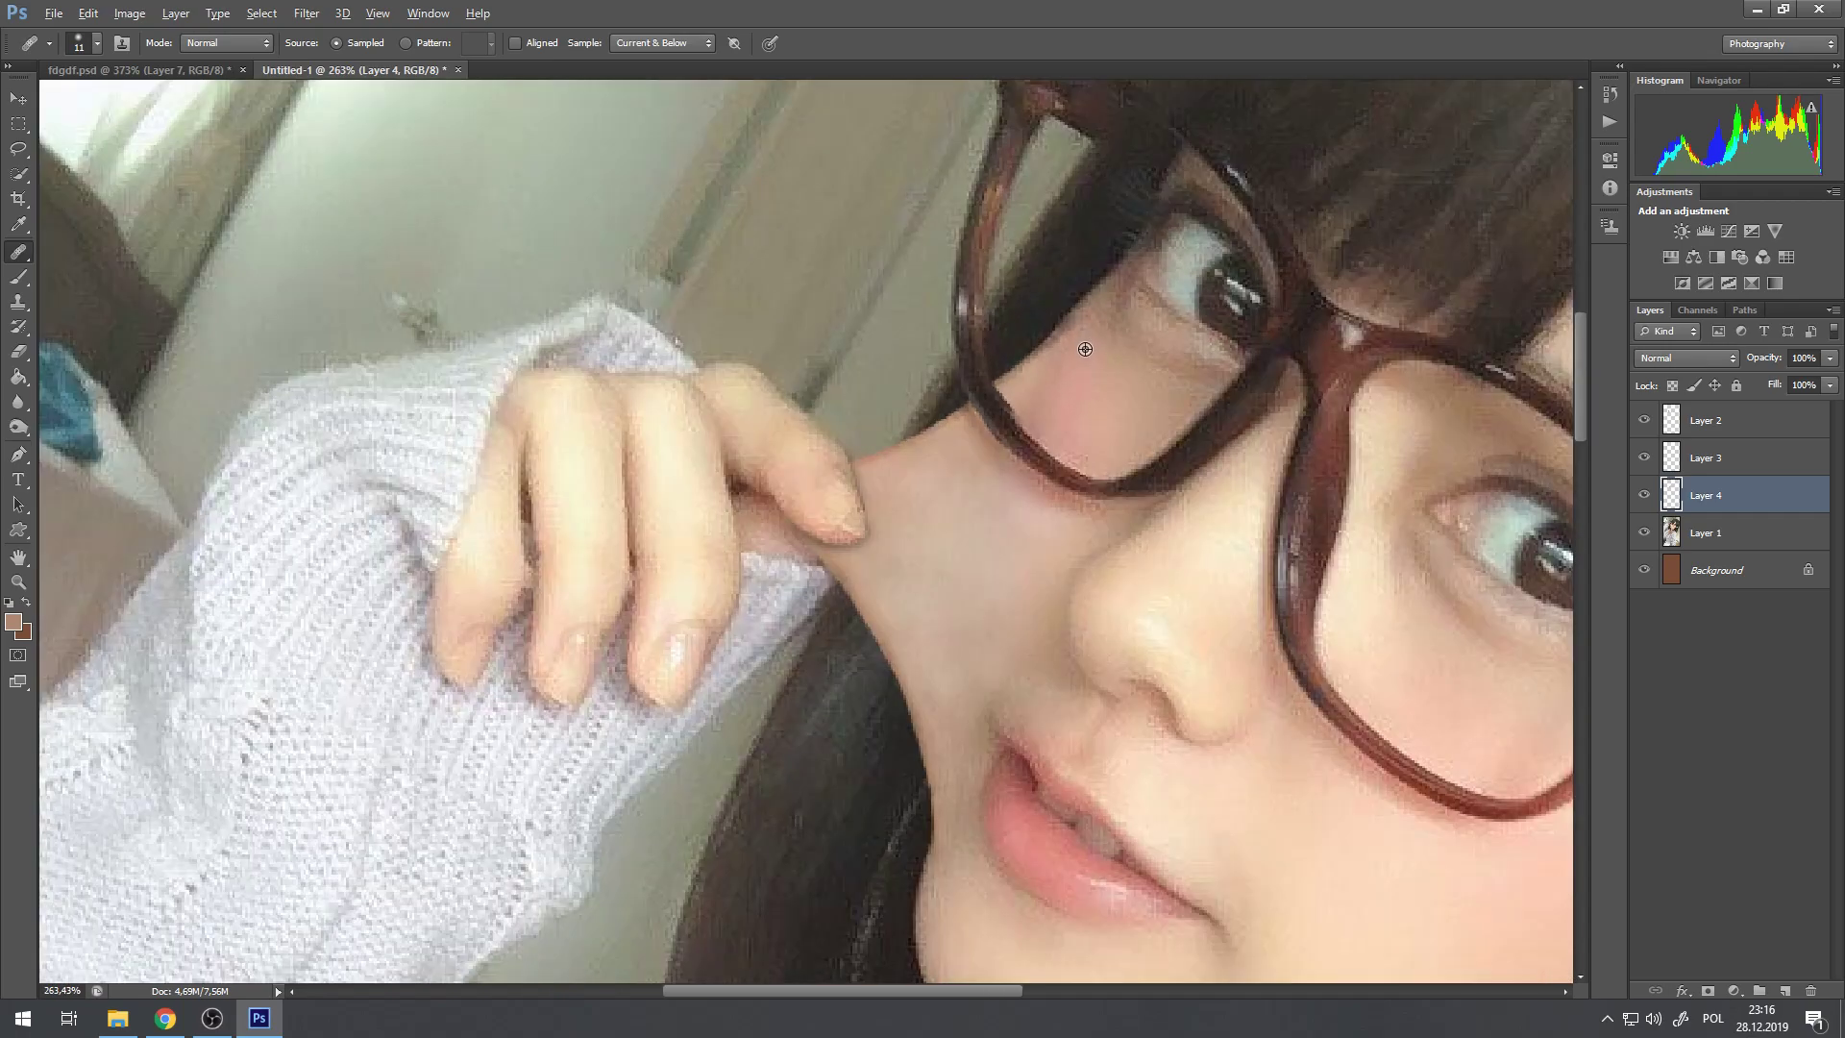
scroll(1078, 326, "down", 4)
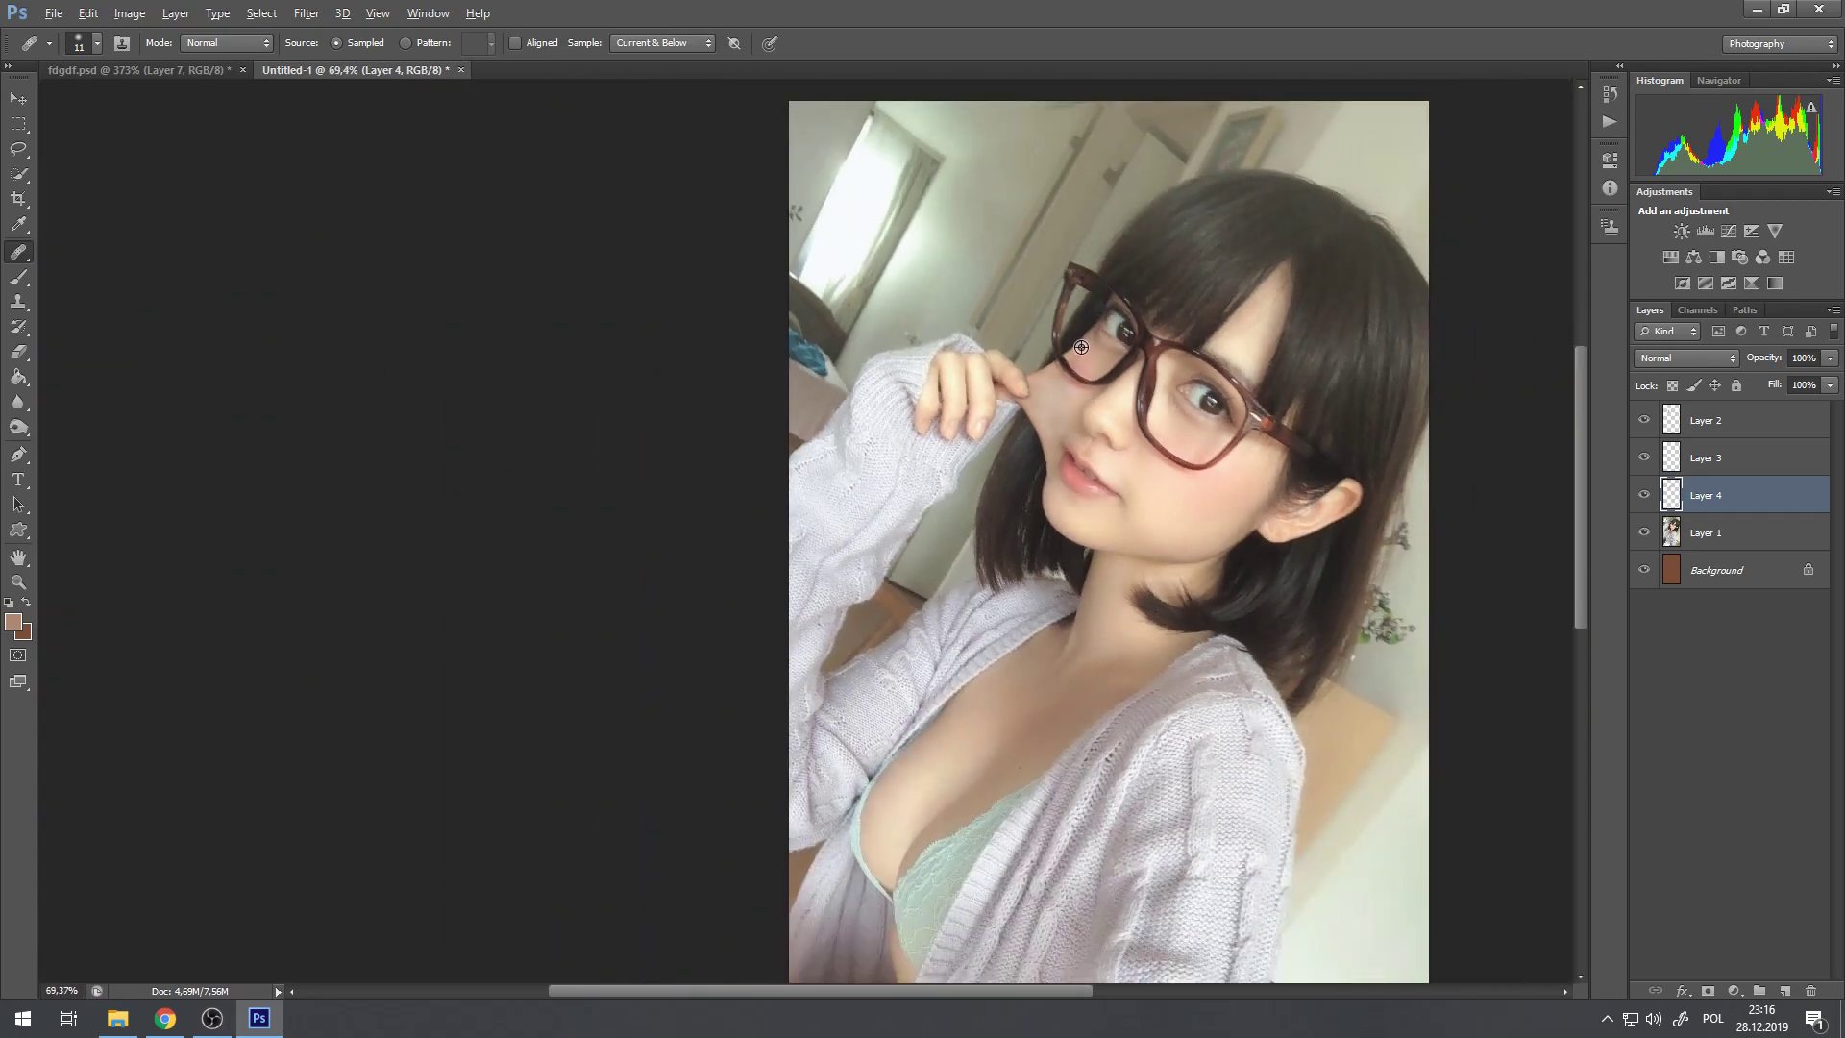
scroll(1106, 447, "up", 4)
scroll(1025, 386, "down", 5)
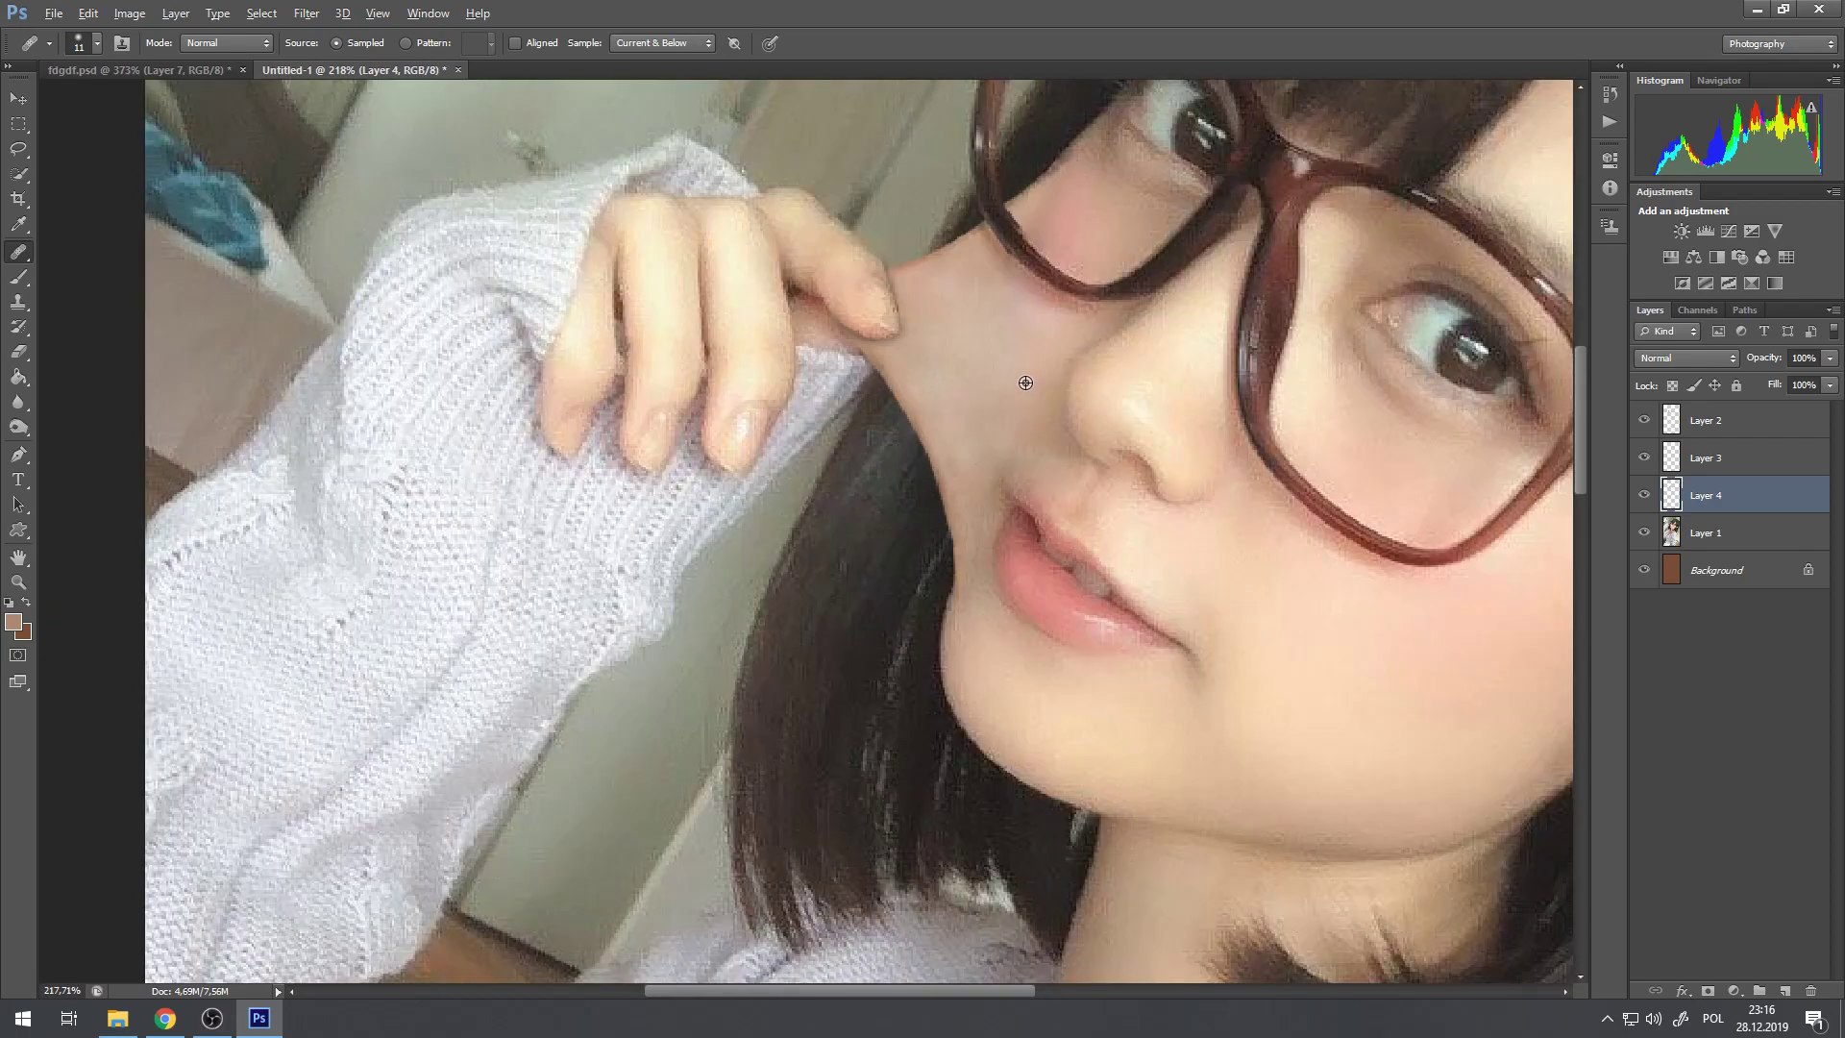
scroll(1027, 388, "down", 3)
scroll(812, 317, "up", 4)
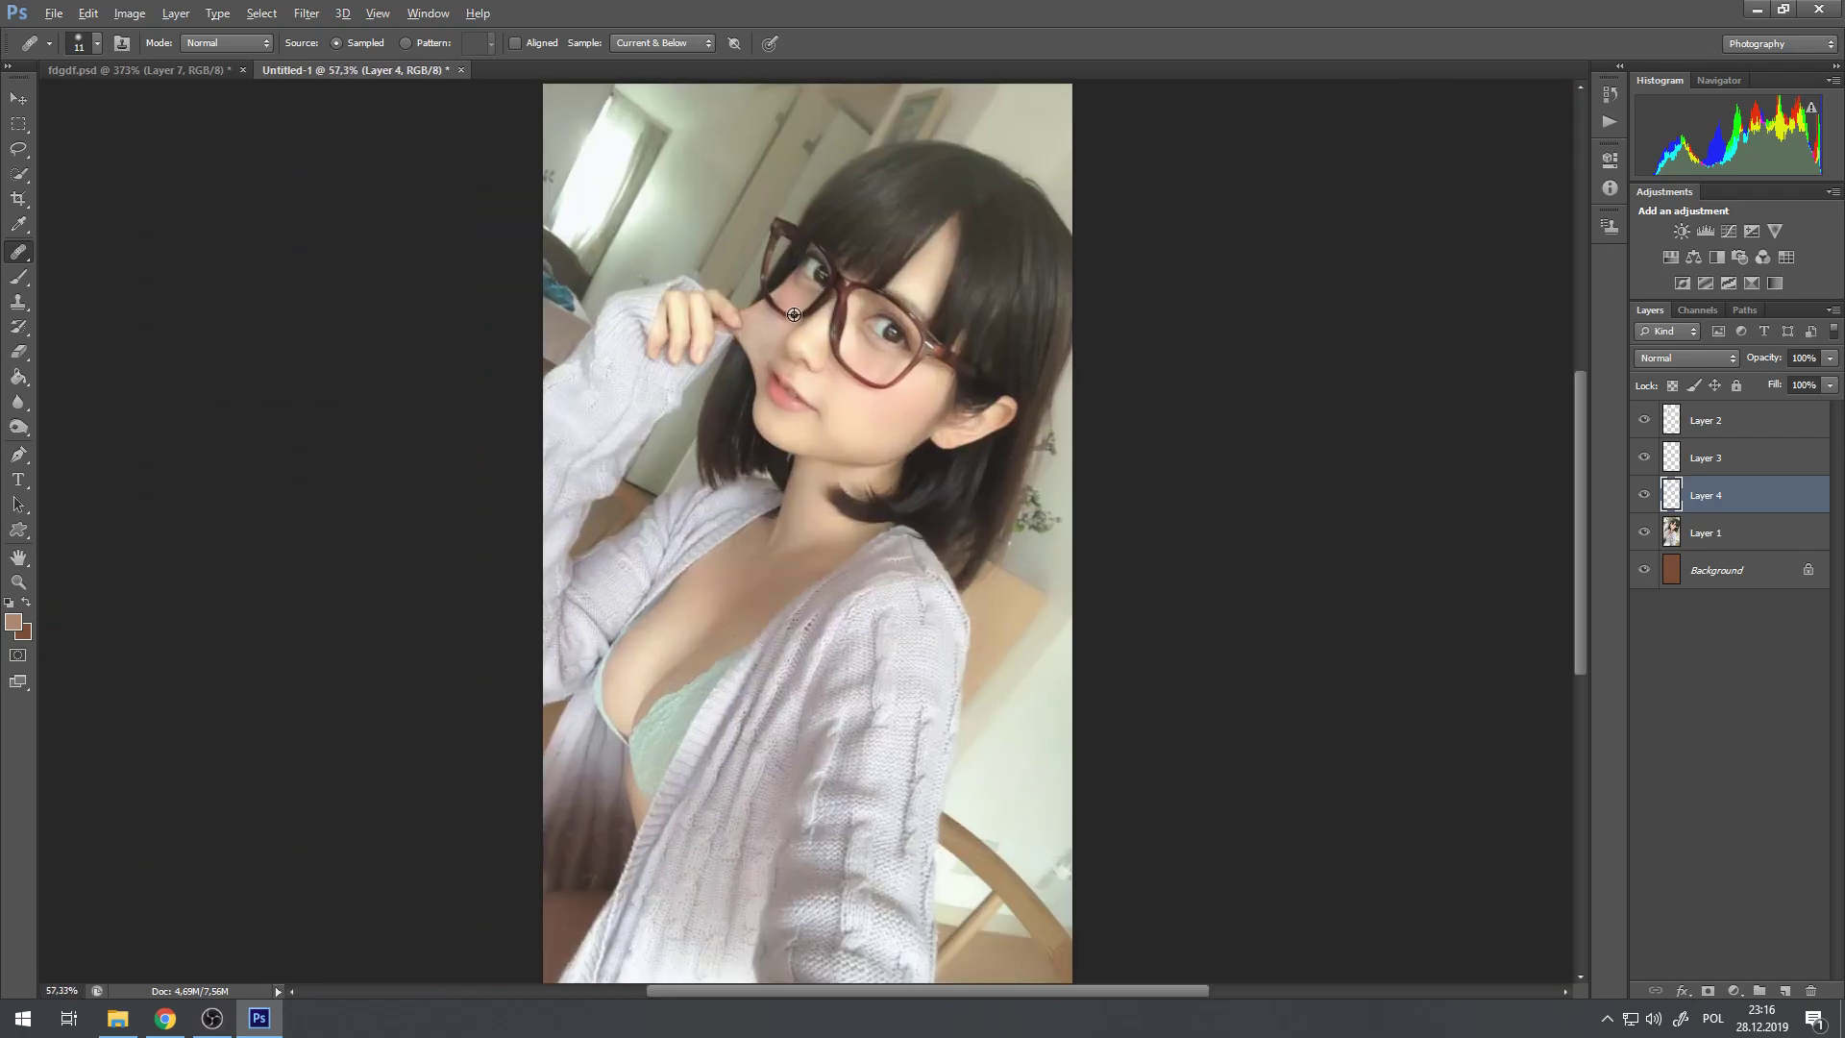
scroll(786, 271, "up", 1)
left_click(780, 279, "alt")
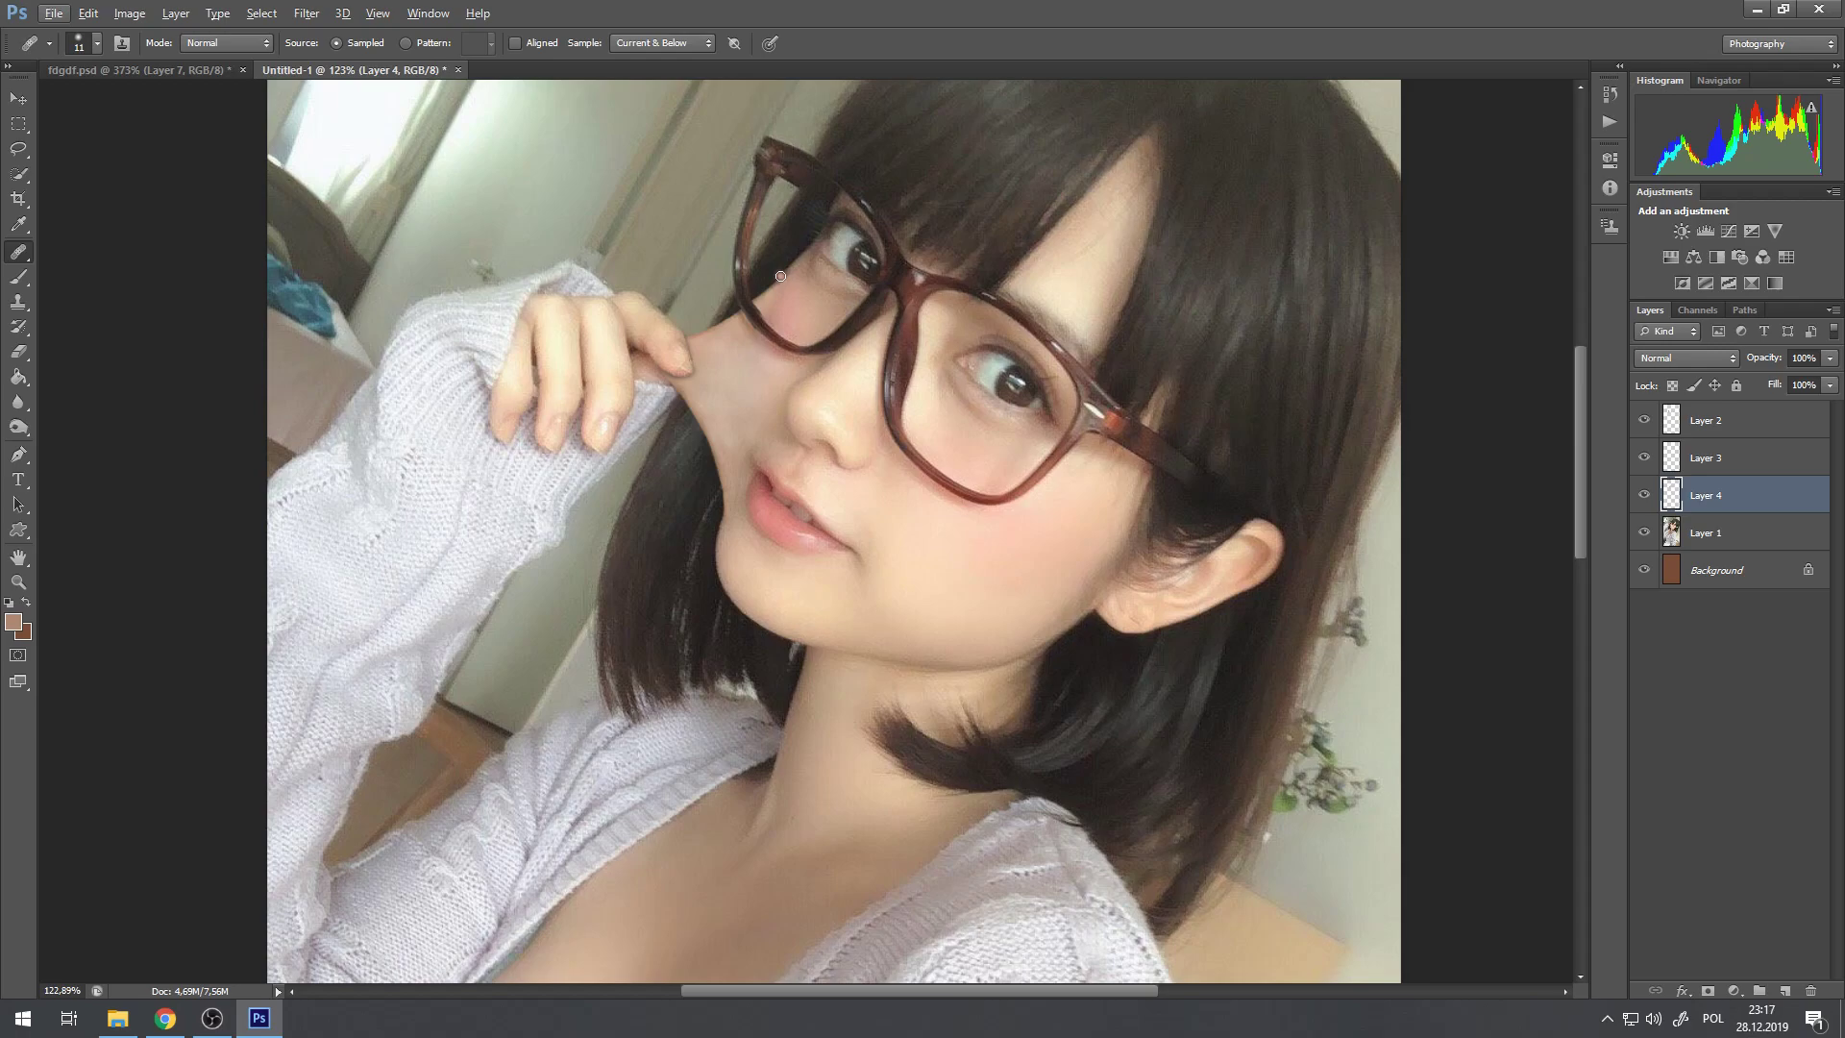
scroll(781, 276, "down", 6)
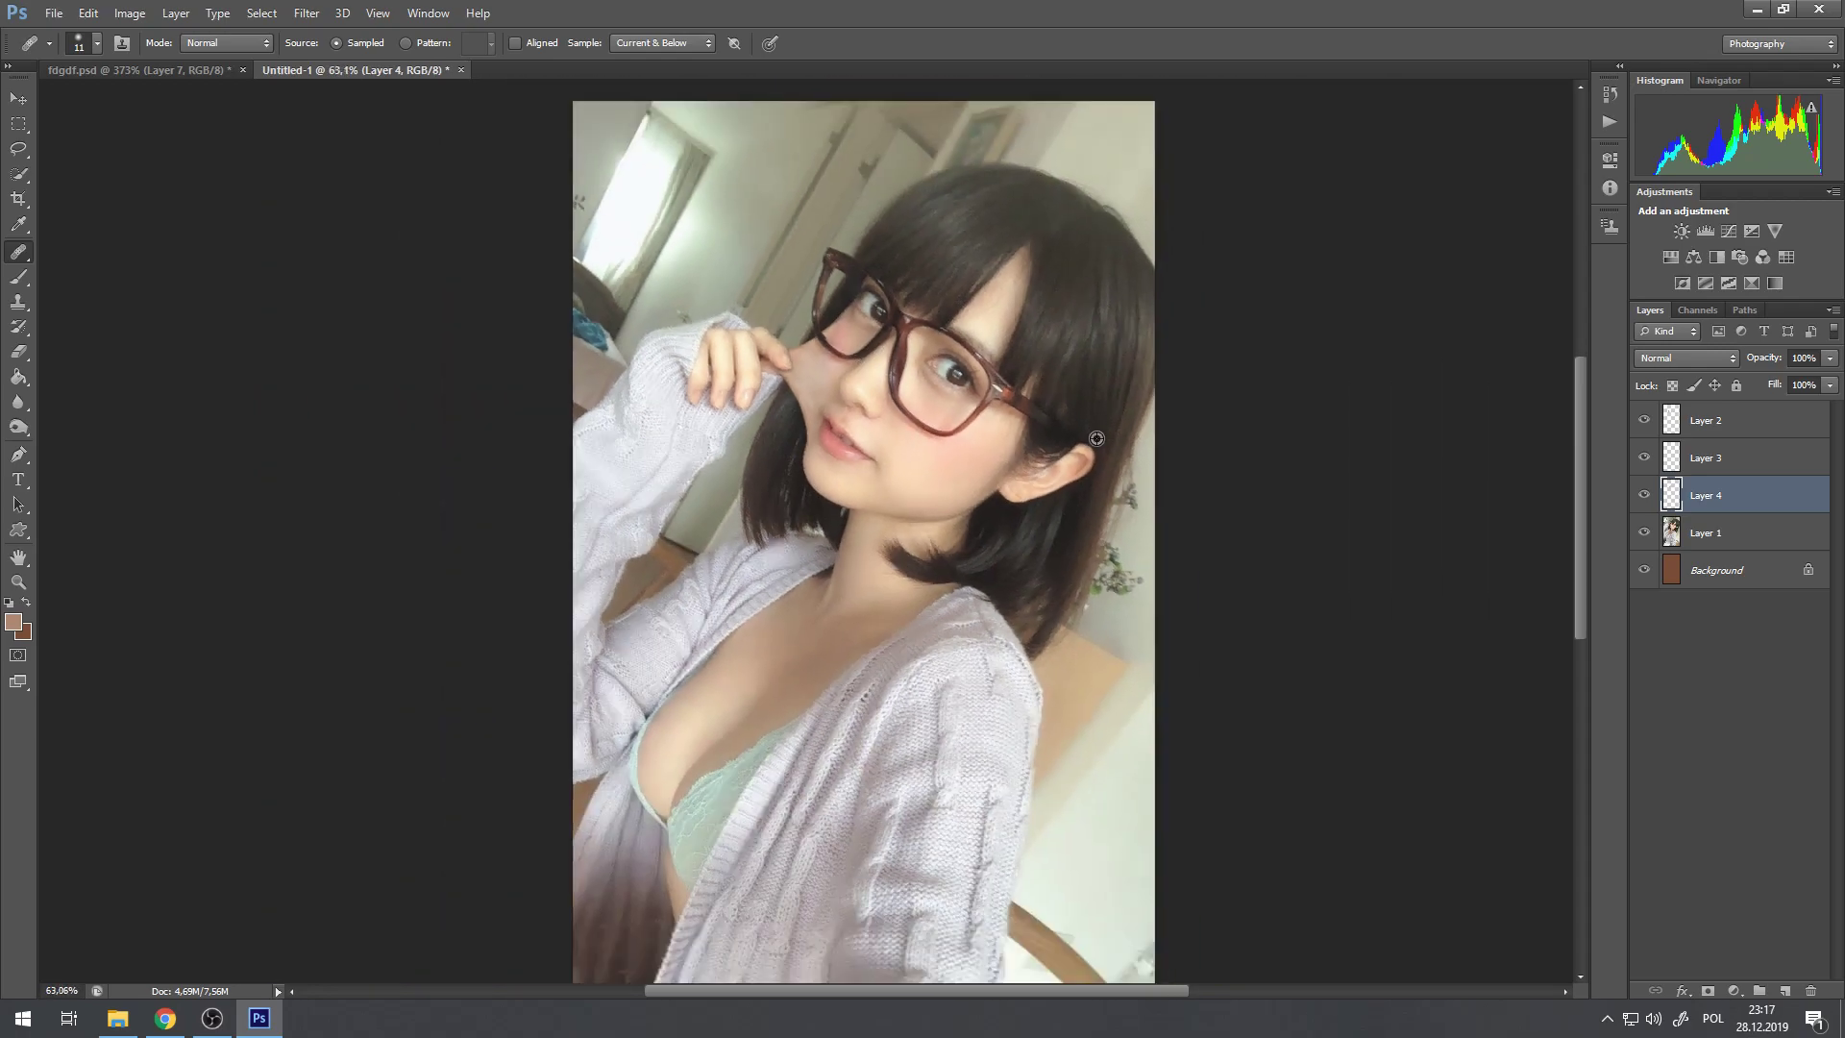
scroll(733, 353, "up", 10)
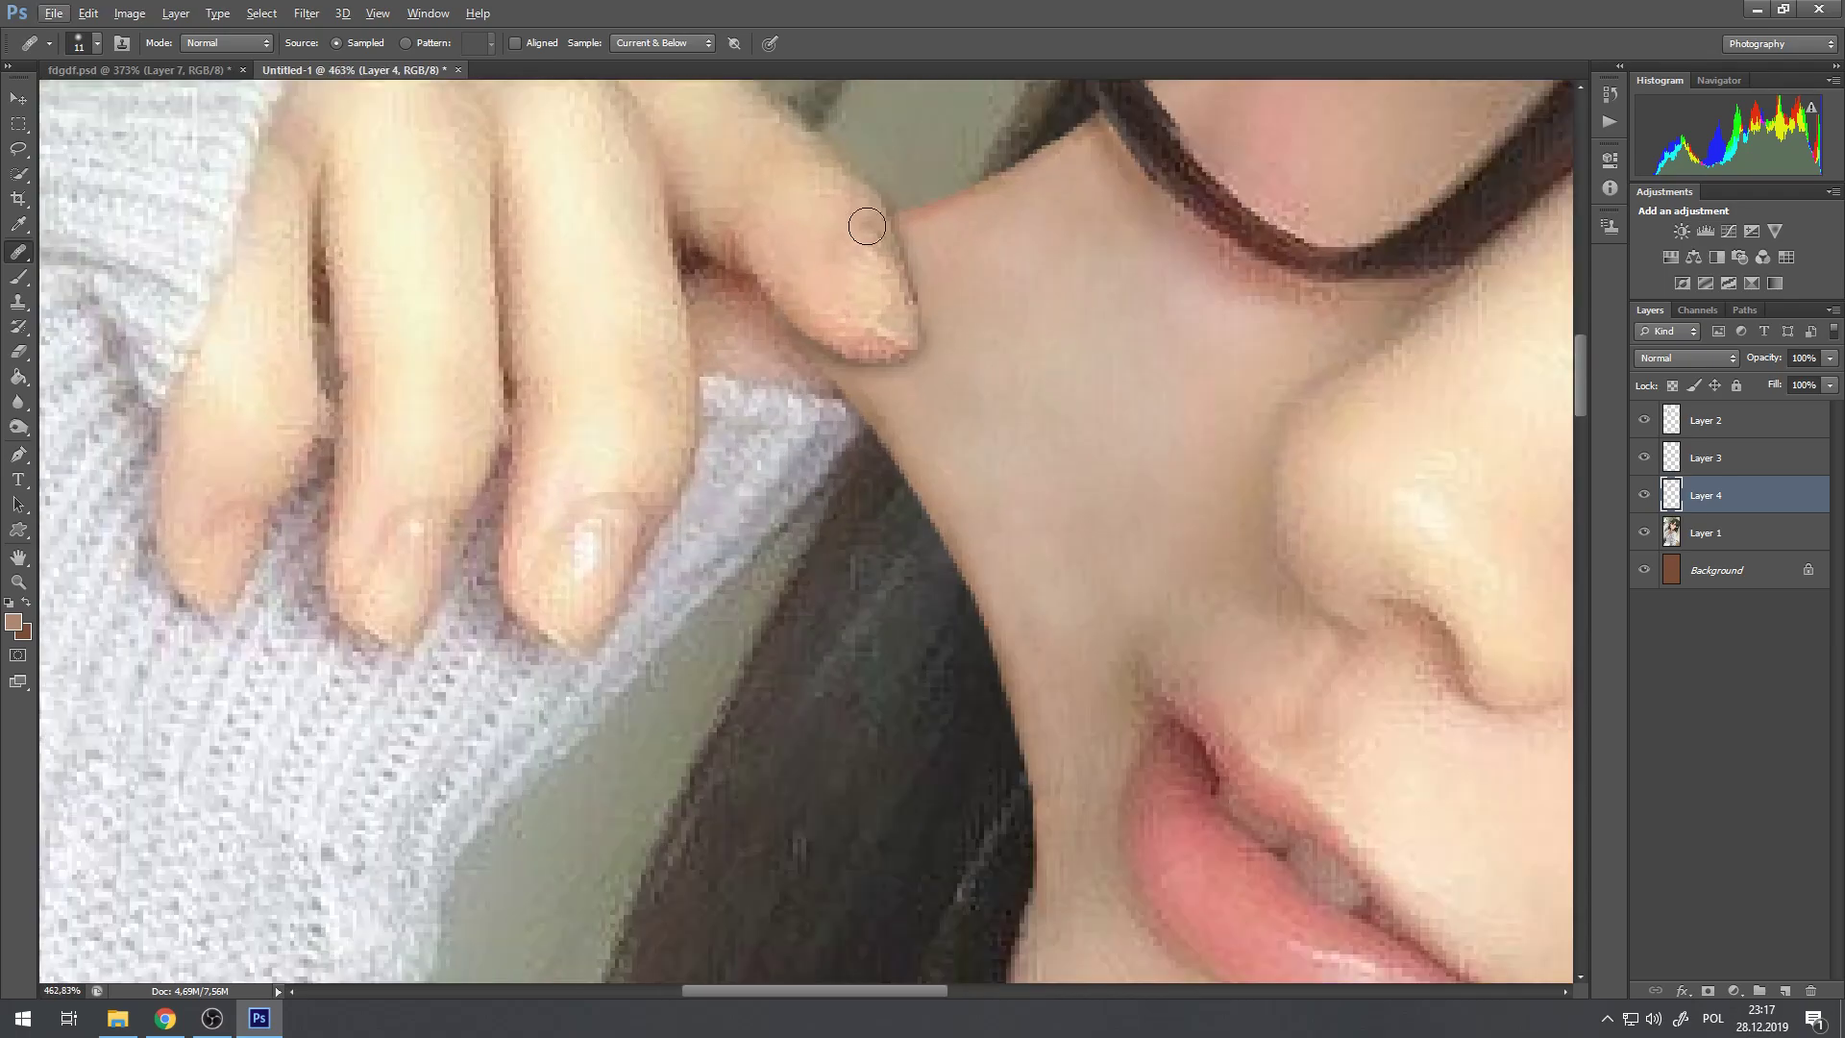
Step: Make Layer 1 the active layer and switch to the Burn tool
left_click(1730, 533)
scroll(928, 332, "up", 2)
scroll(928, 332, "down", 2)
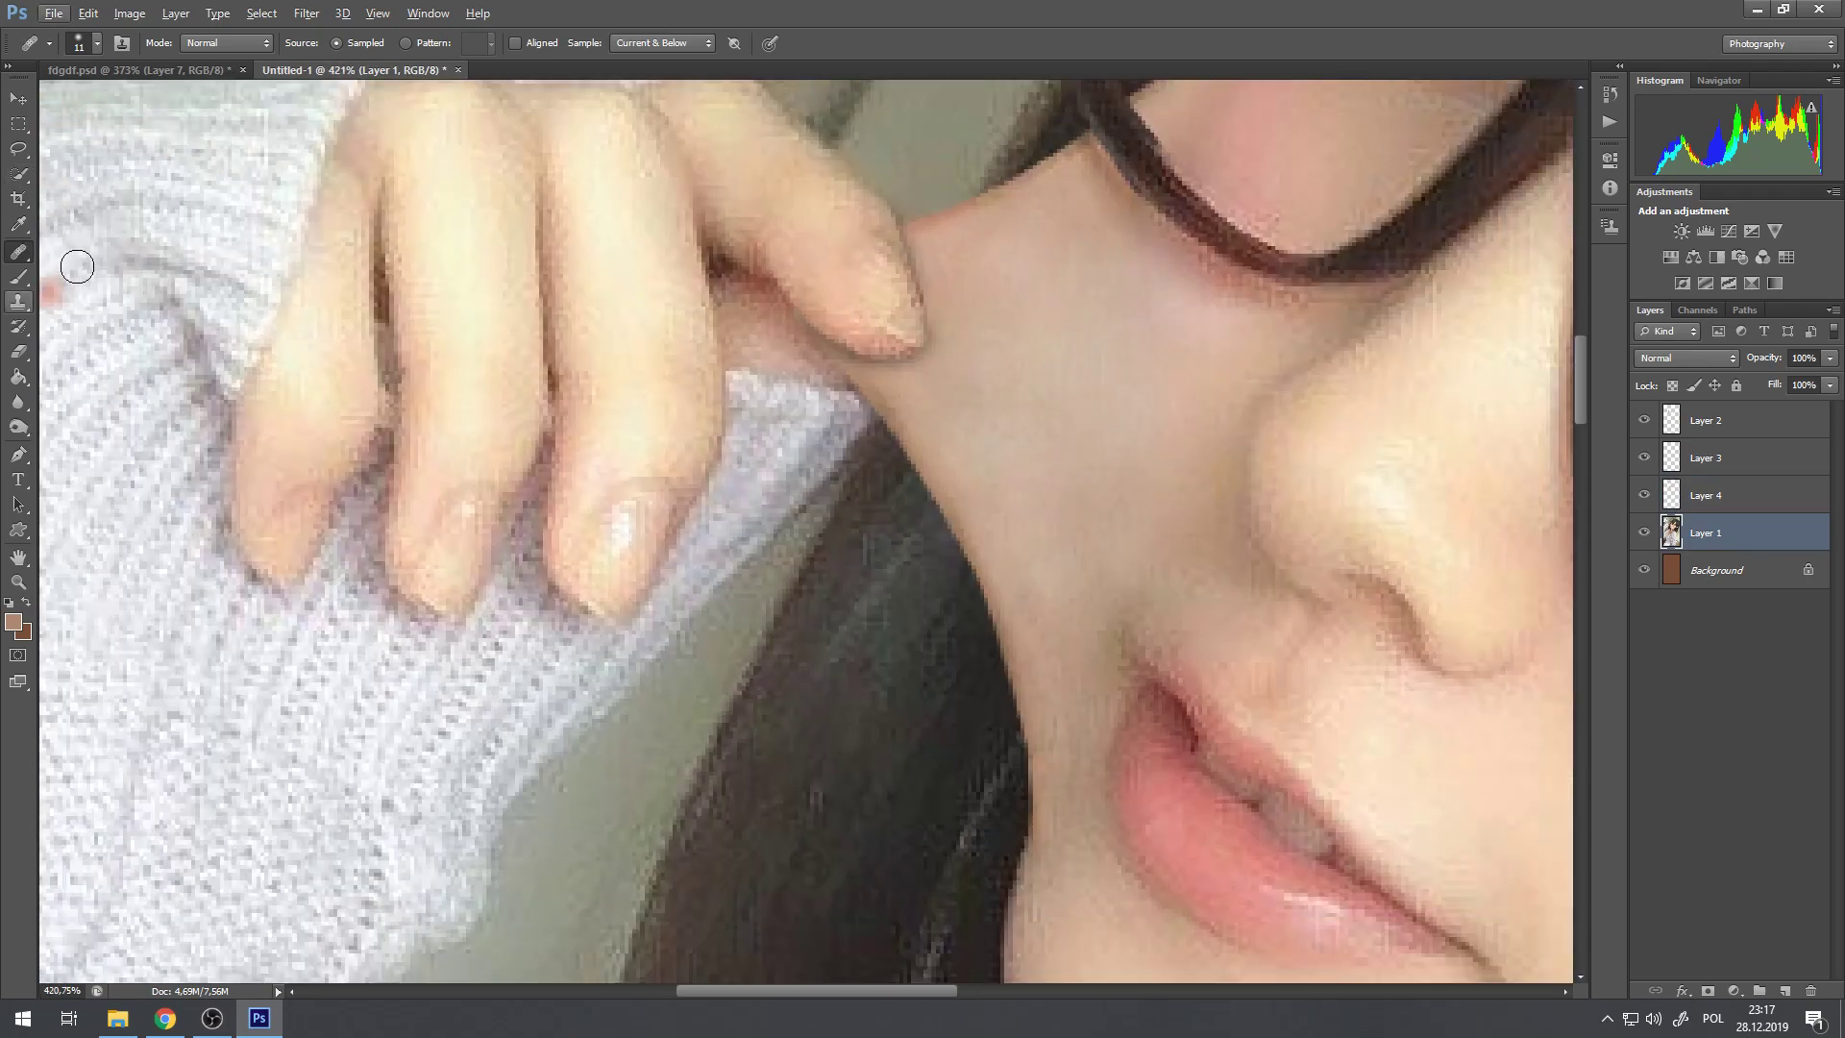
left_click(18, 428)
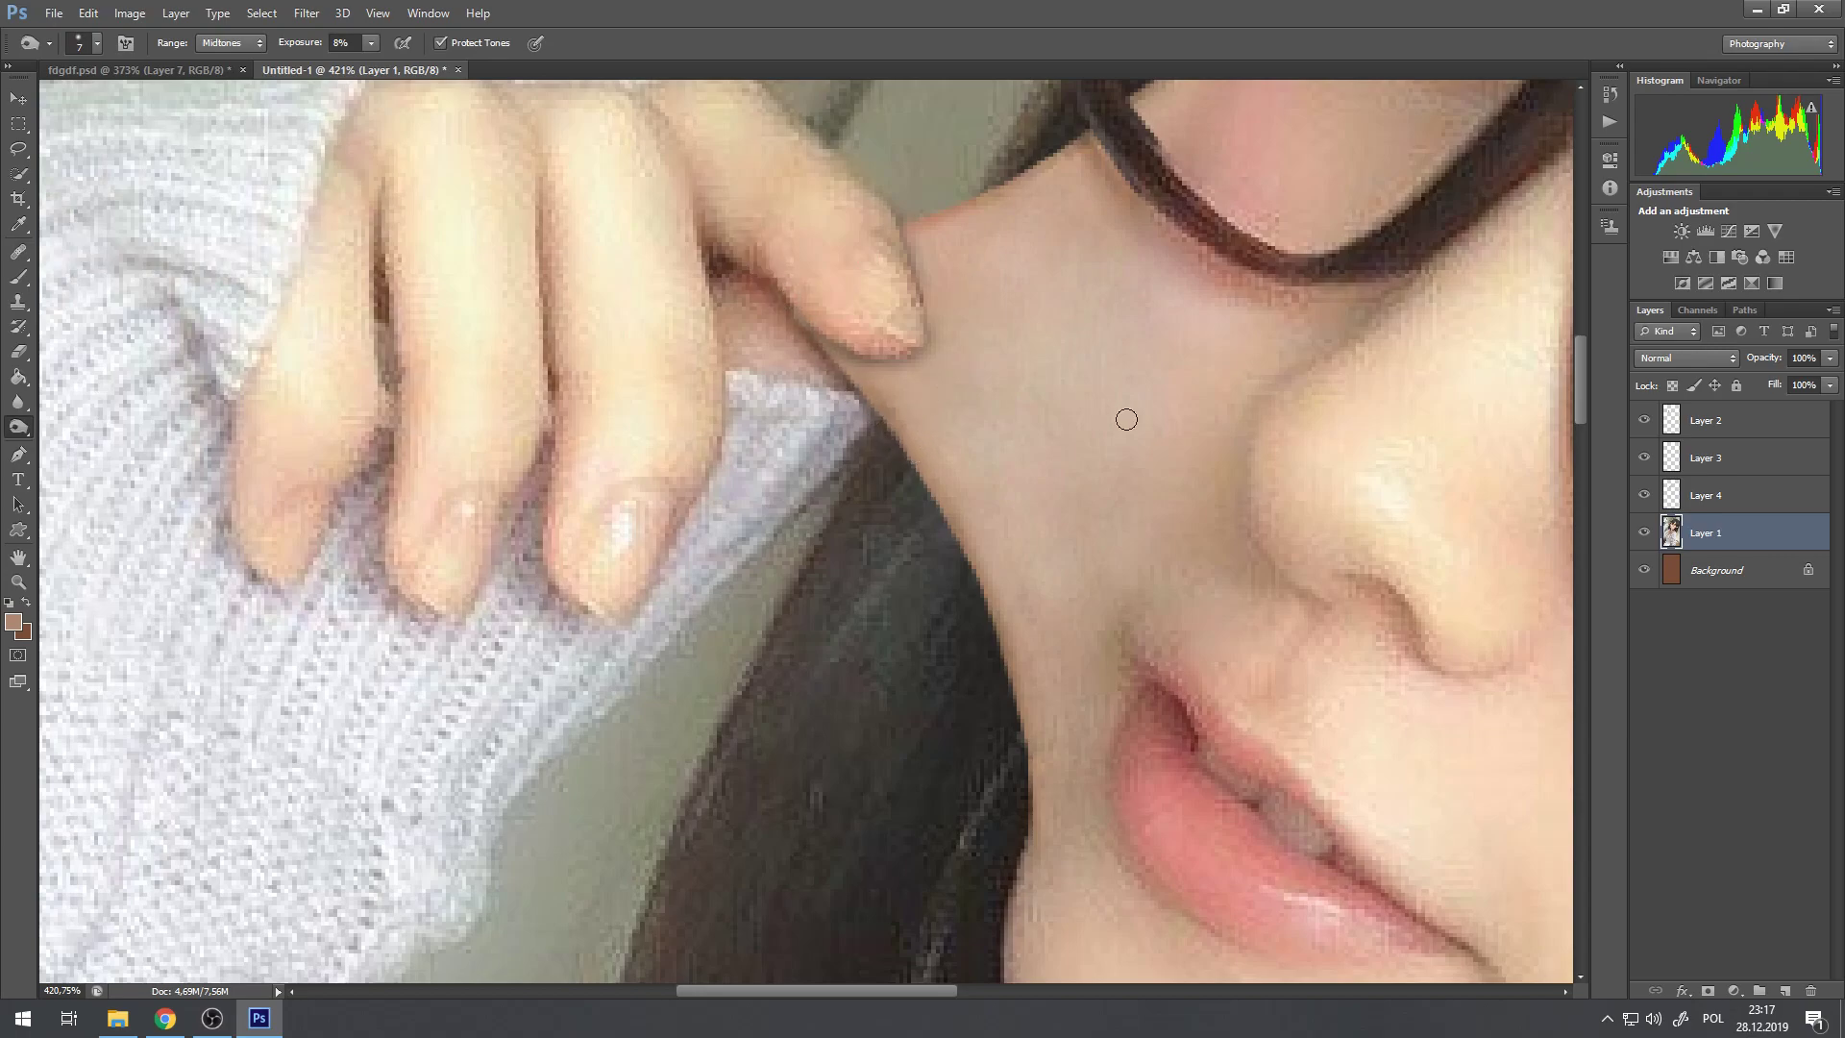
Step: Check the shading of the stretched cheek and fingers against the full portrait at several magnifications
scroll(965, 401, "down", 10)
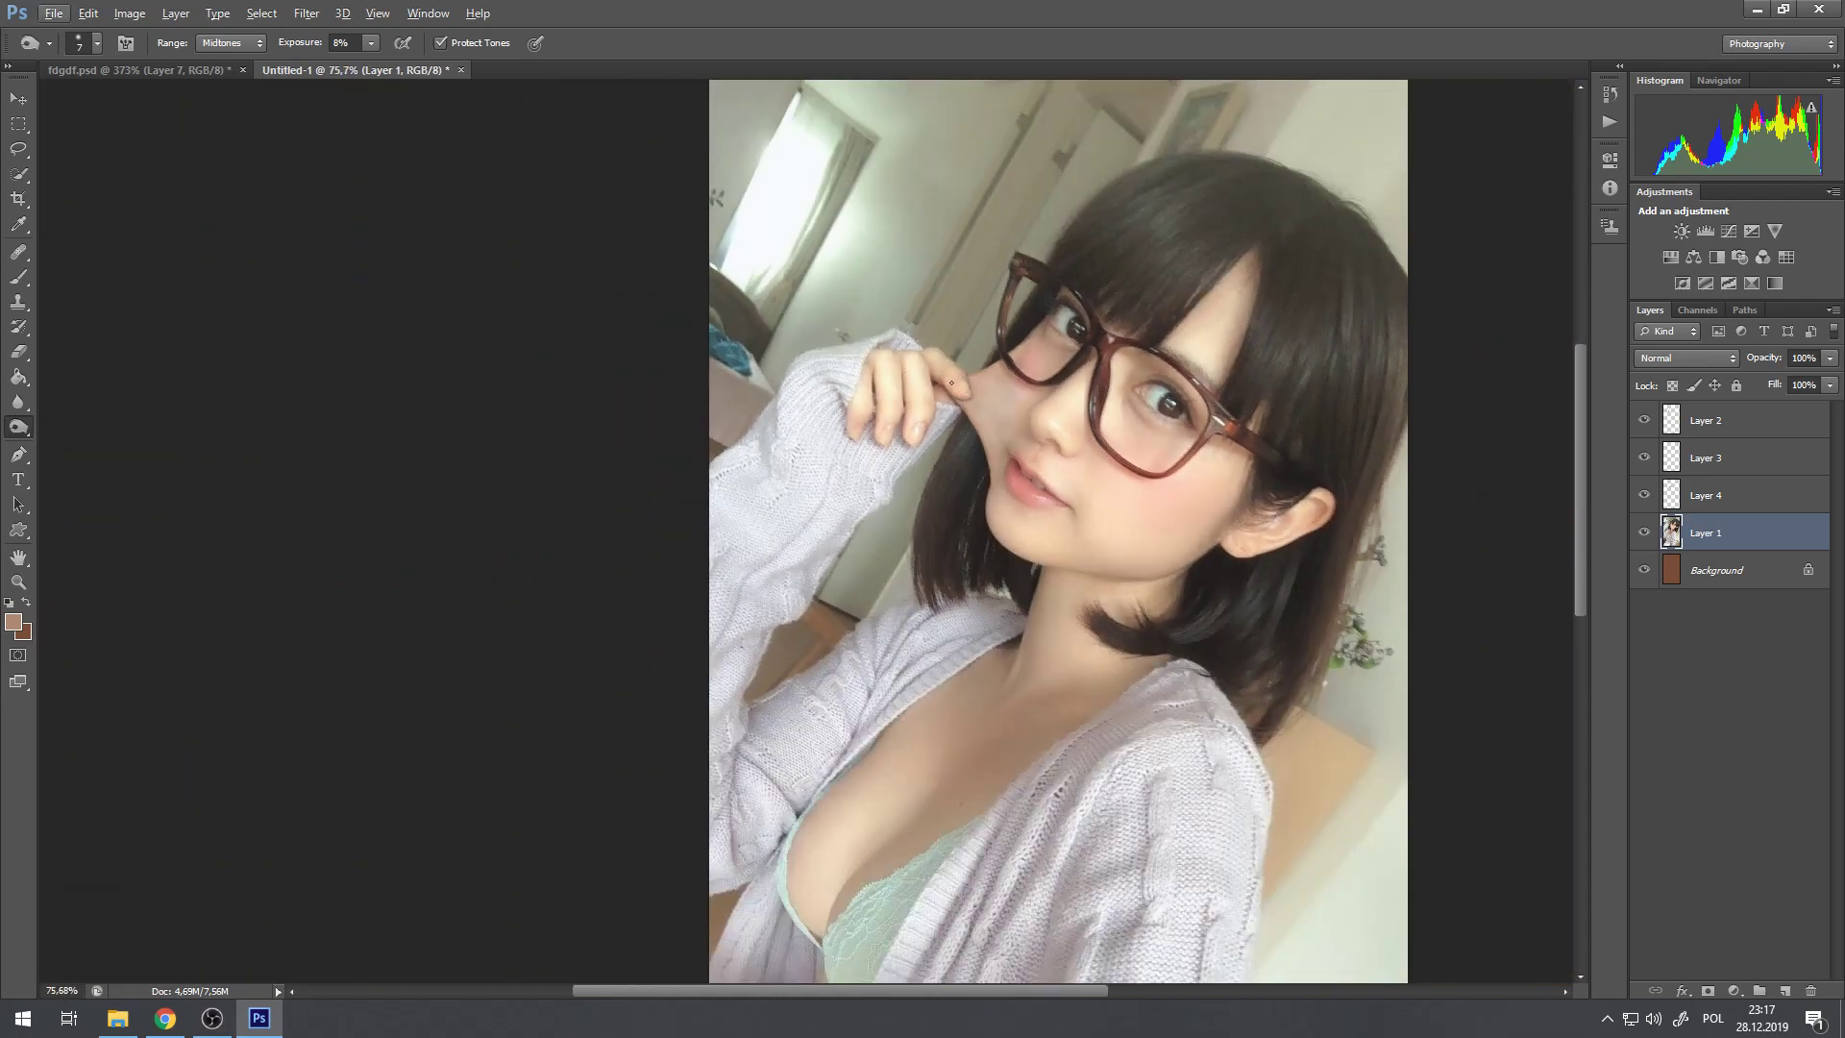
scroll(964, 400, "up", 10)
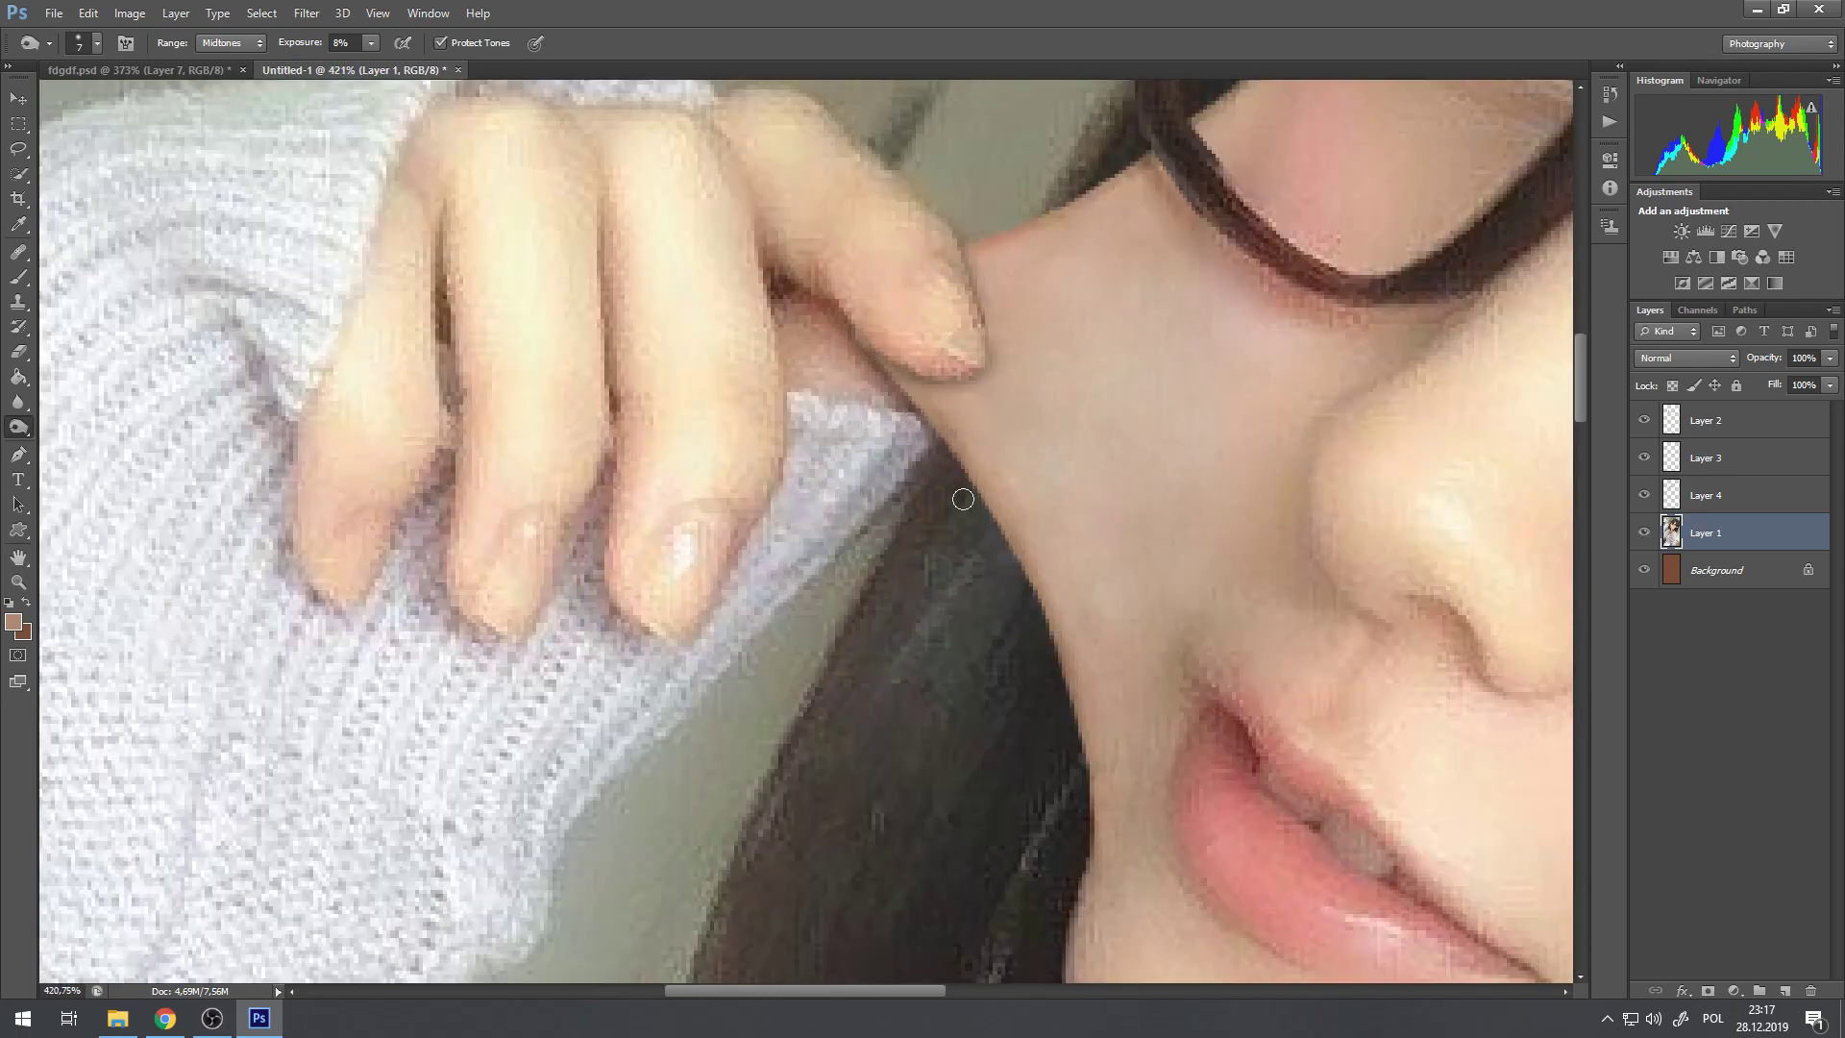
scroll(954, 405, "down", 10)
key("alt")
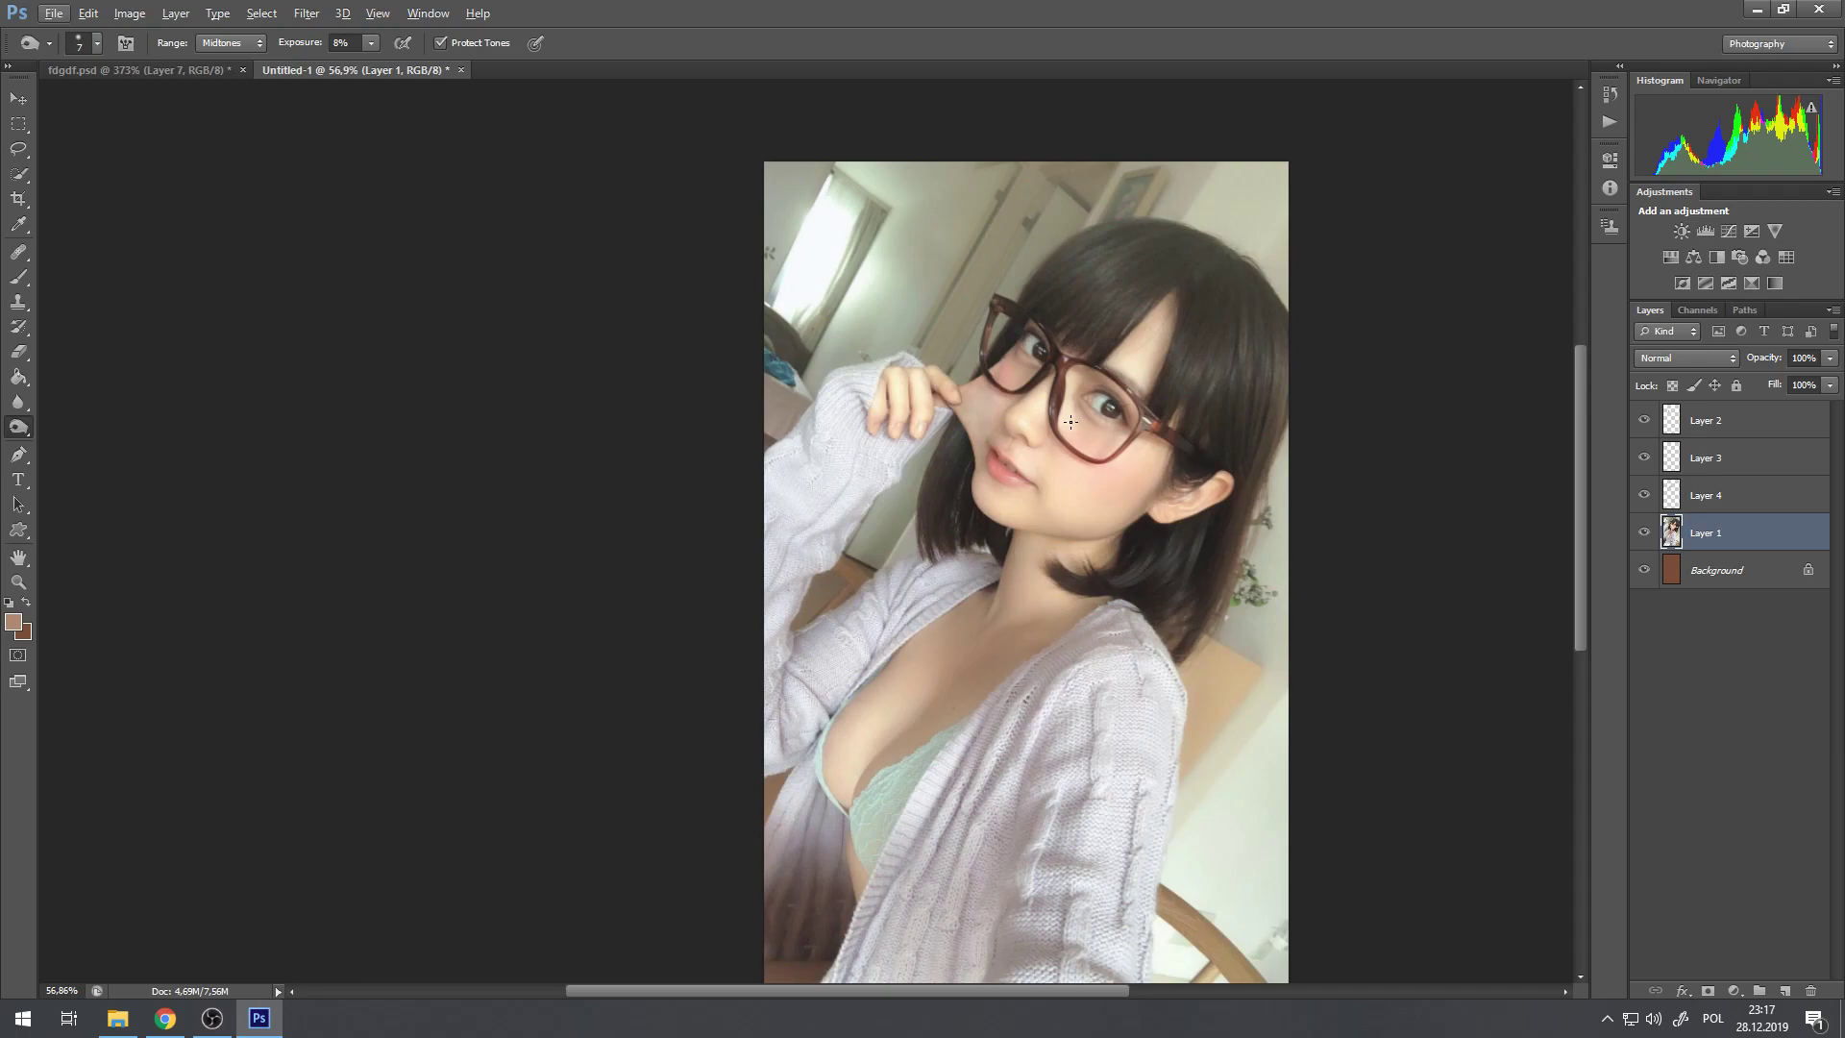
scroll(1088, 408, "up", 3)
scroll(1051, 382, "down", 4)
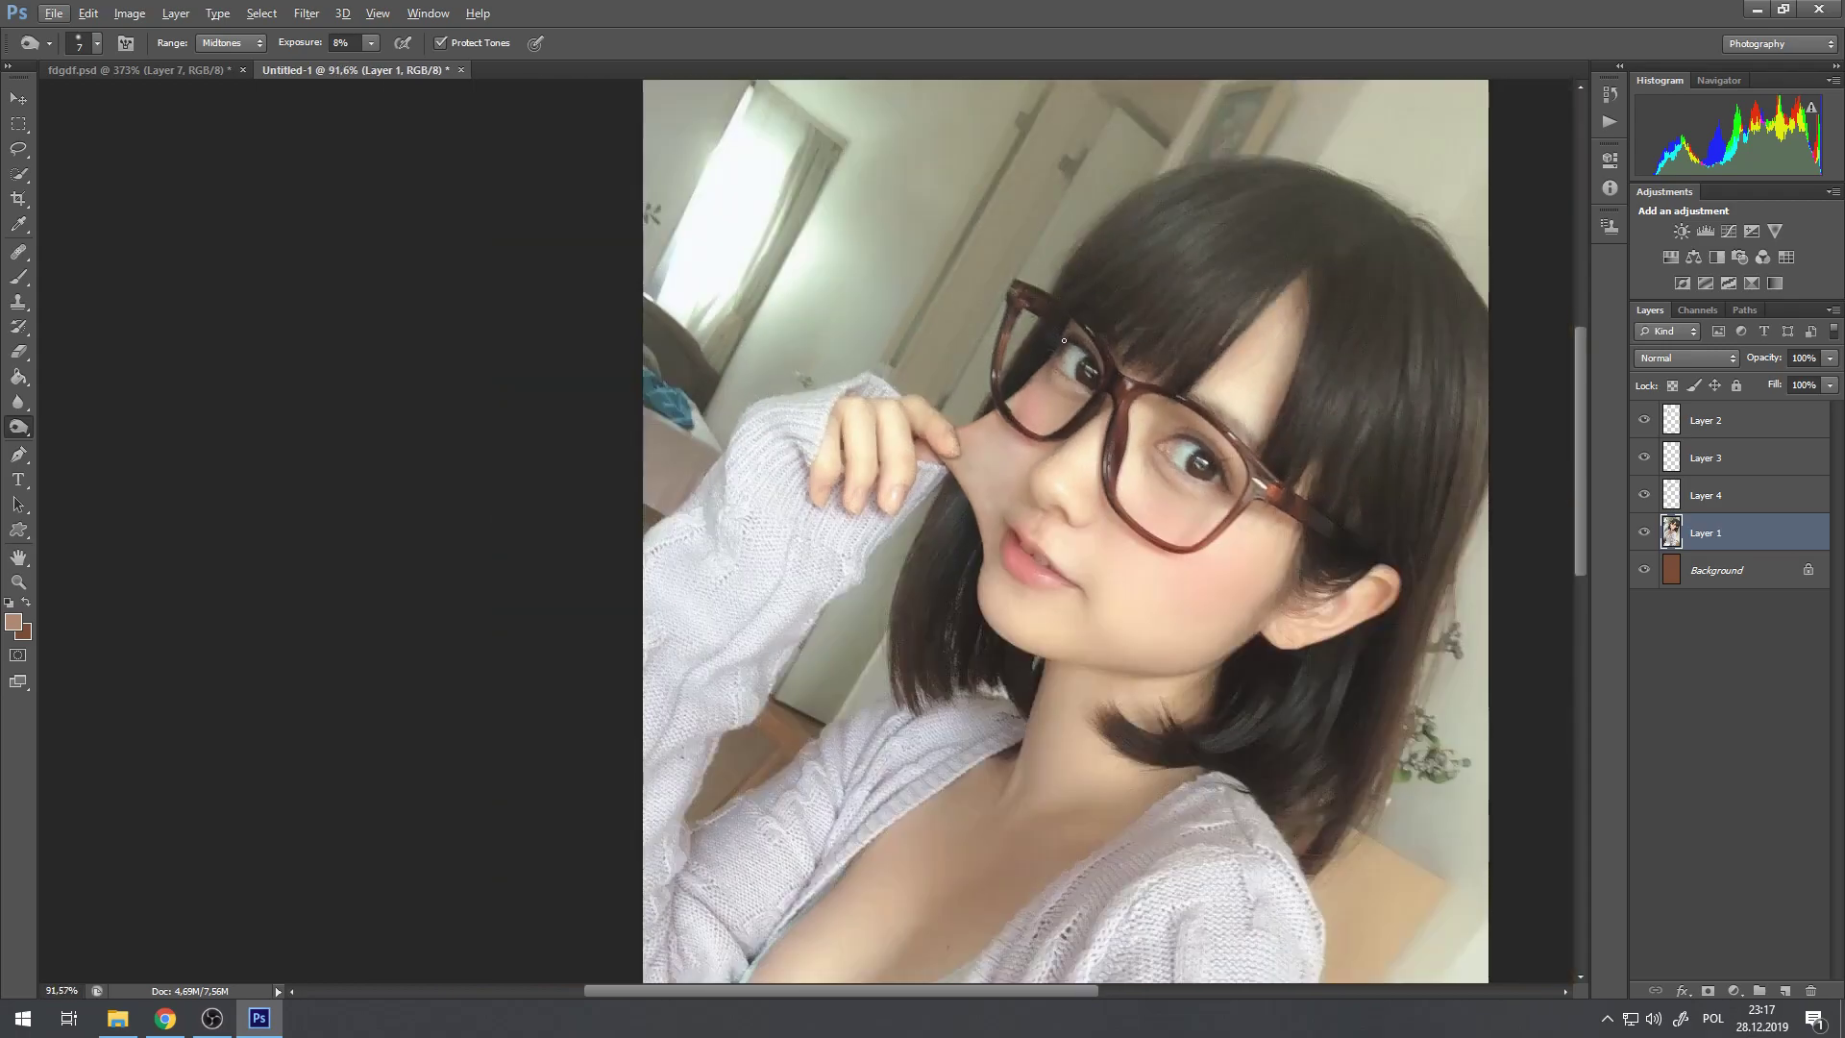
scroll(1051, 382, "up", 3)
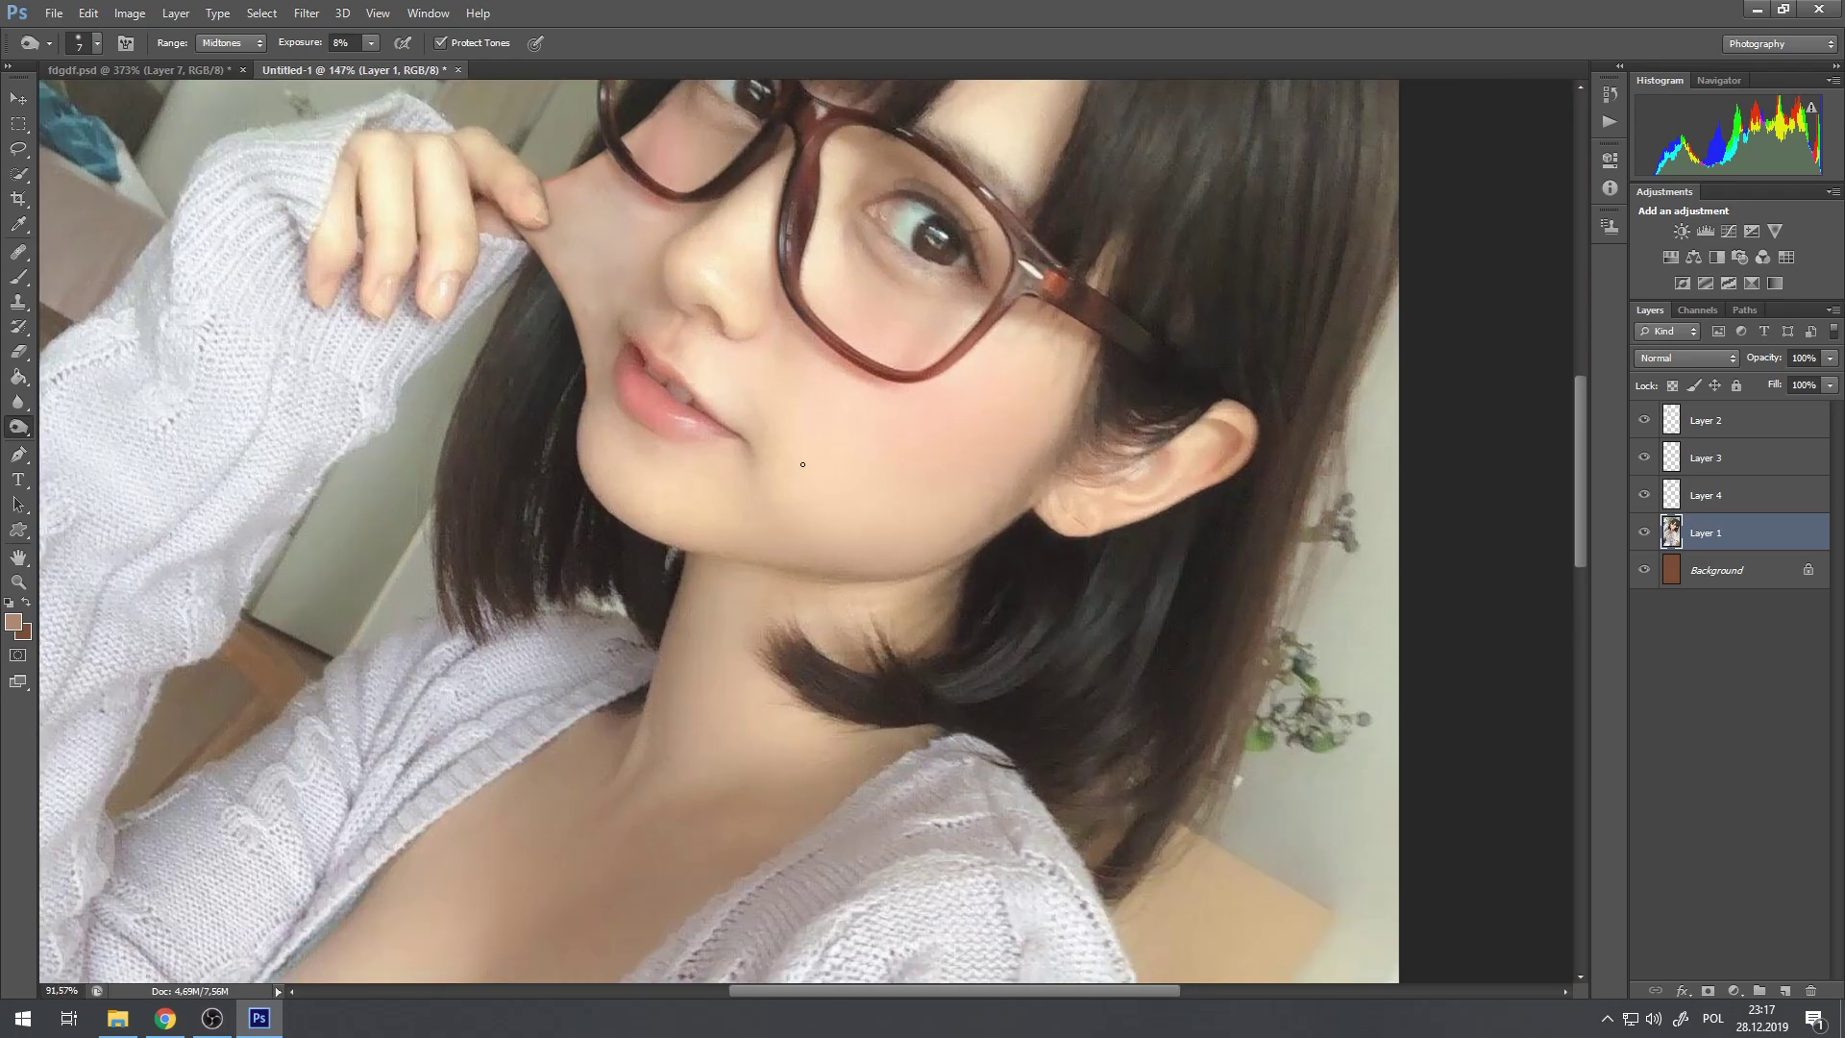
scroll(911, 426, "down", 3)
Step: Compare the stretched-cheek edit in fdgdf.psd with the one in Untitled-1 by alternating between the two documents
left_click(135, 66)
scroll(898, 307, "down", 5)
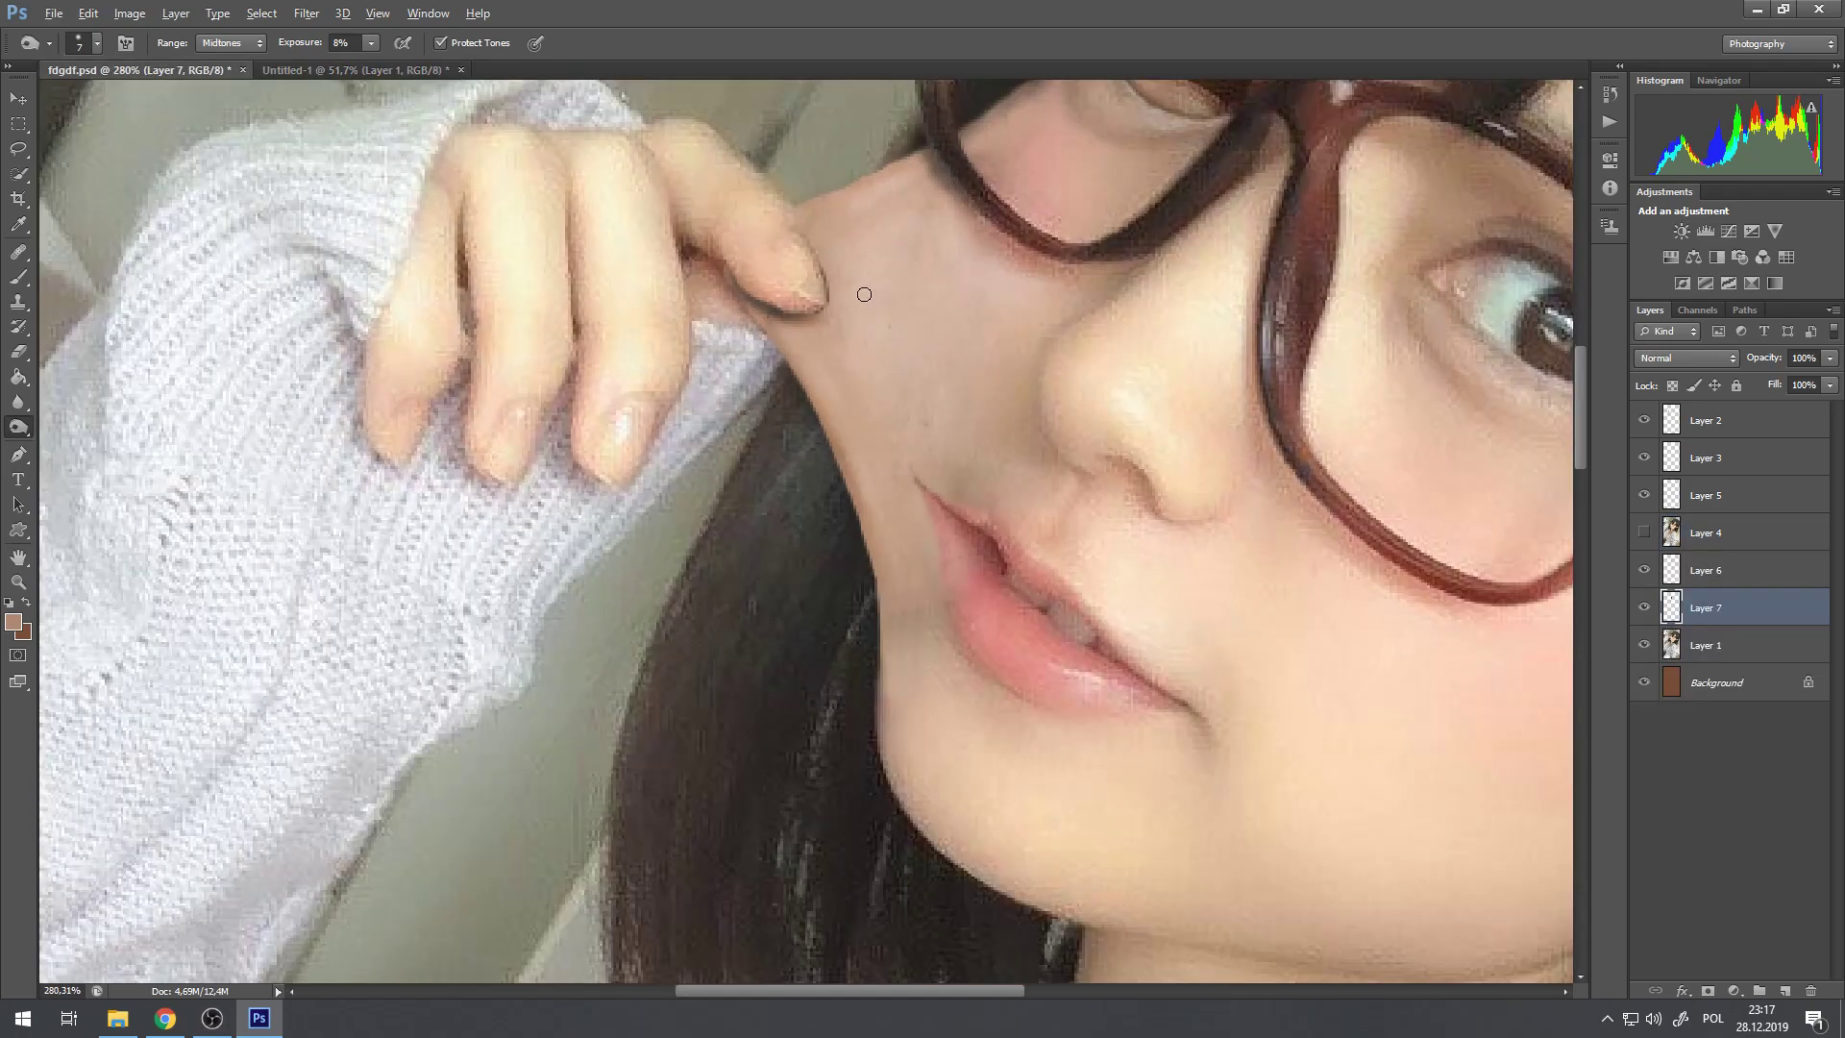
scroll(904, 299, "down", 2)
scroll(898, 299, "up", 1)
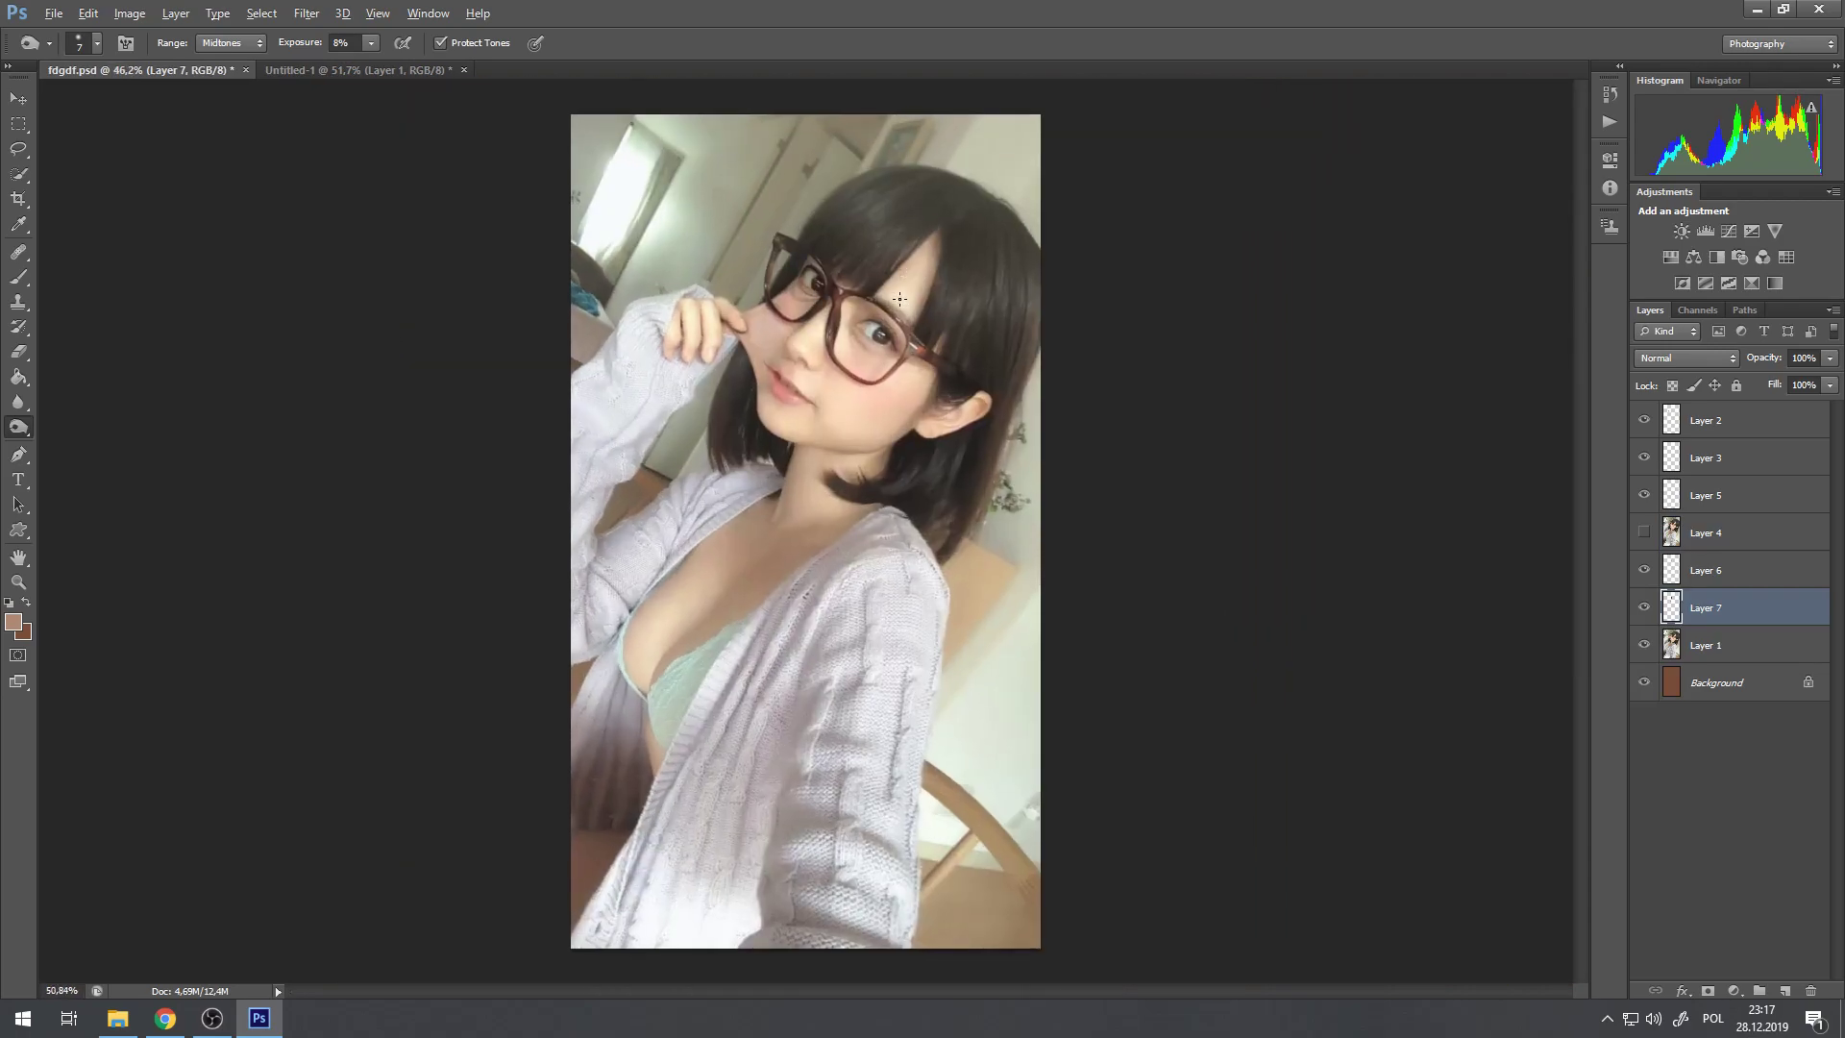
left_click(341, 70)
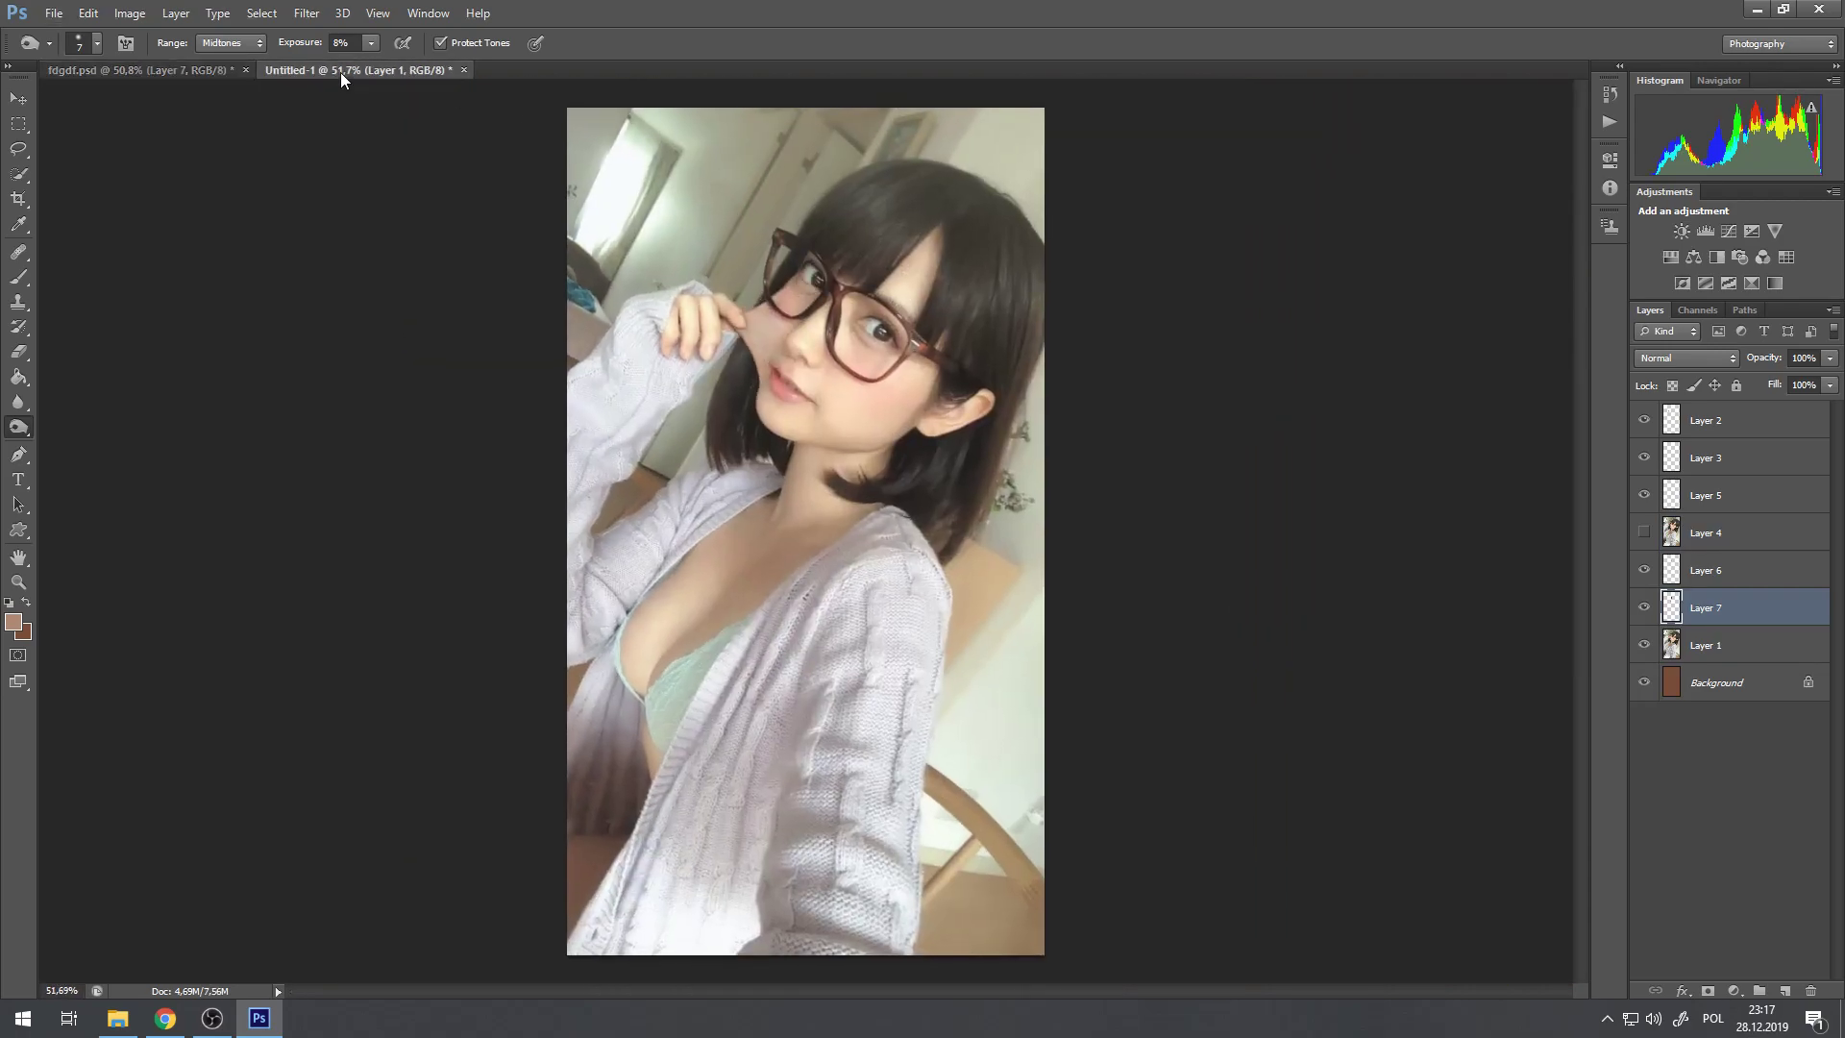
left_click(172, 71)
left_click(277, 70)
left_click(197, 70)
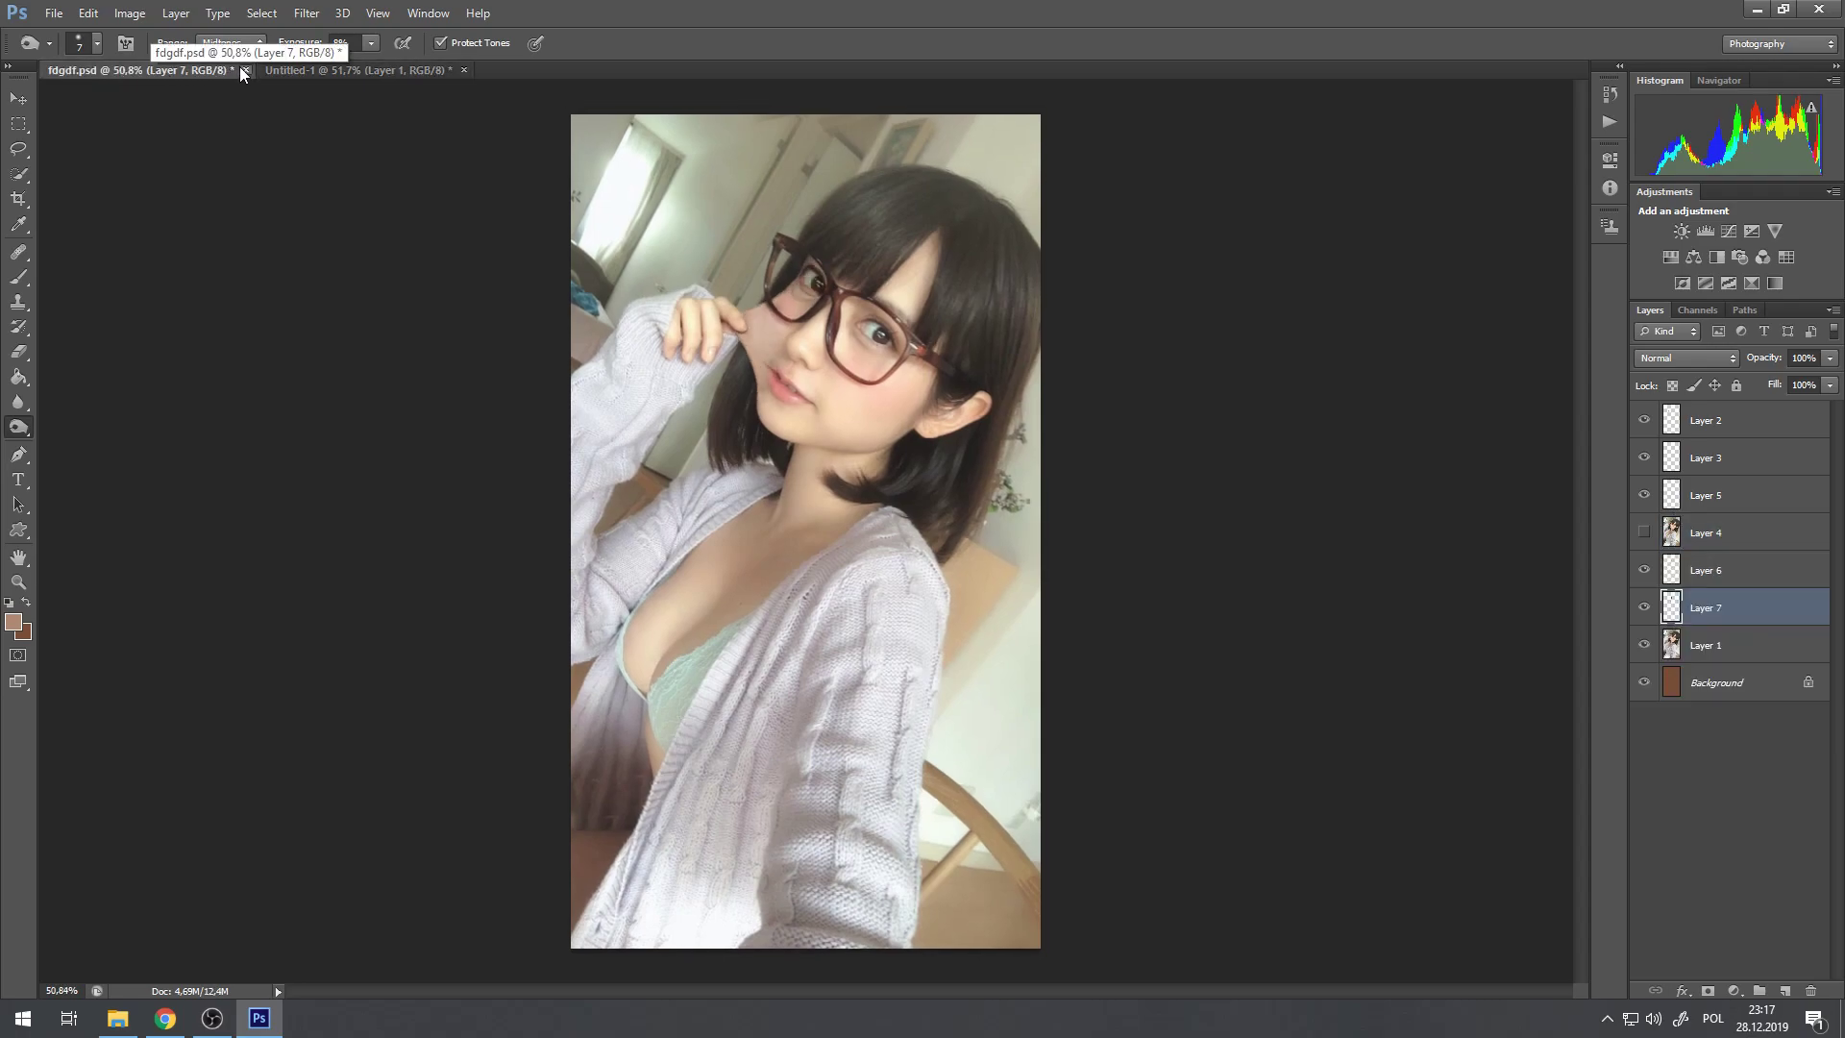
left_click(293, 69)
left_click(163, 70)
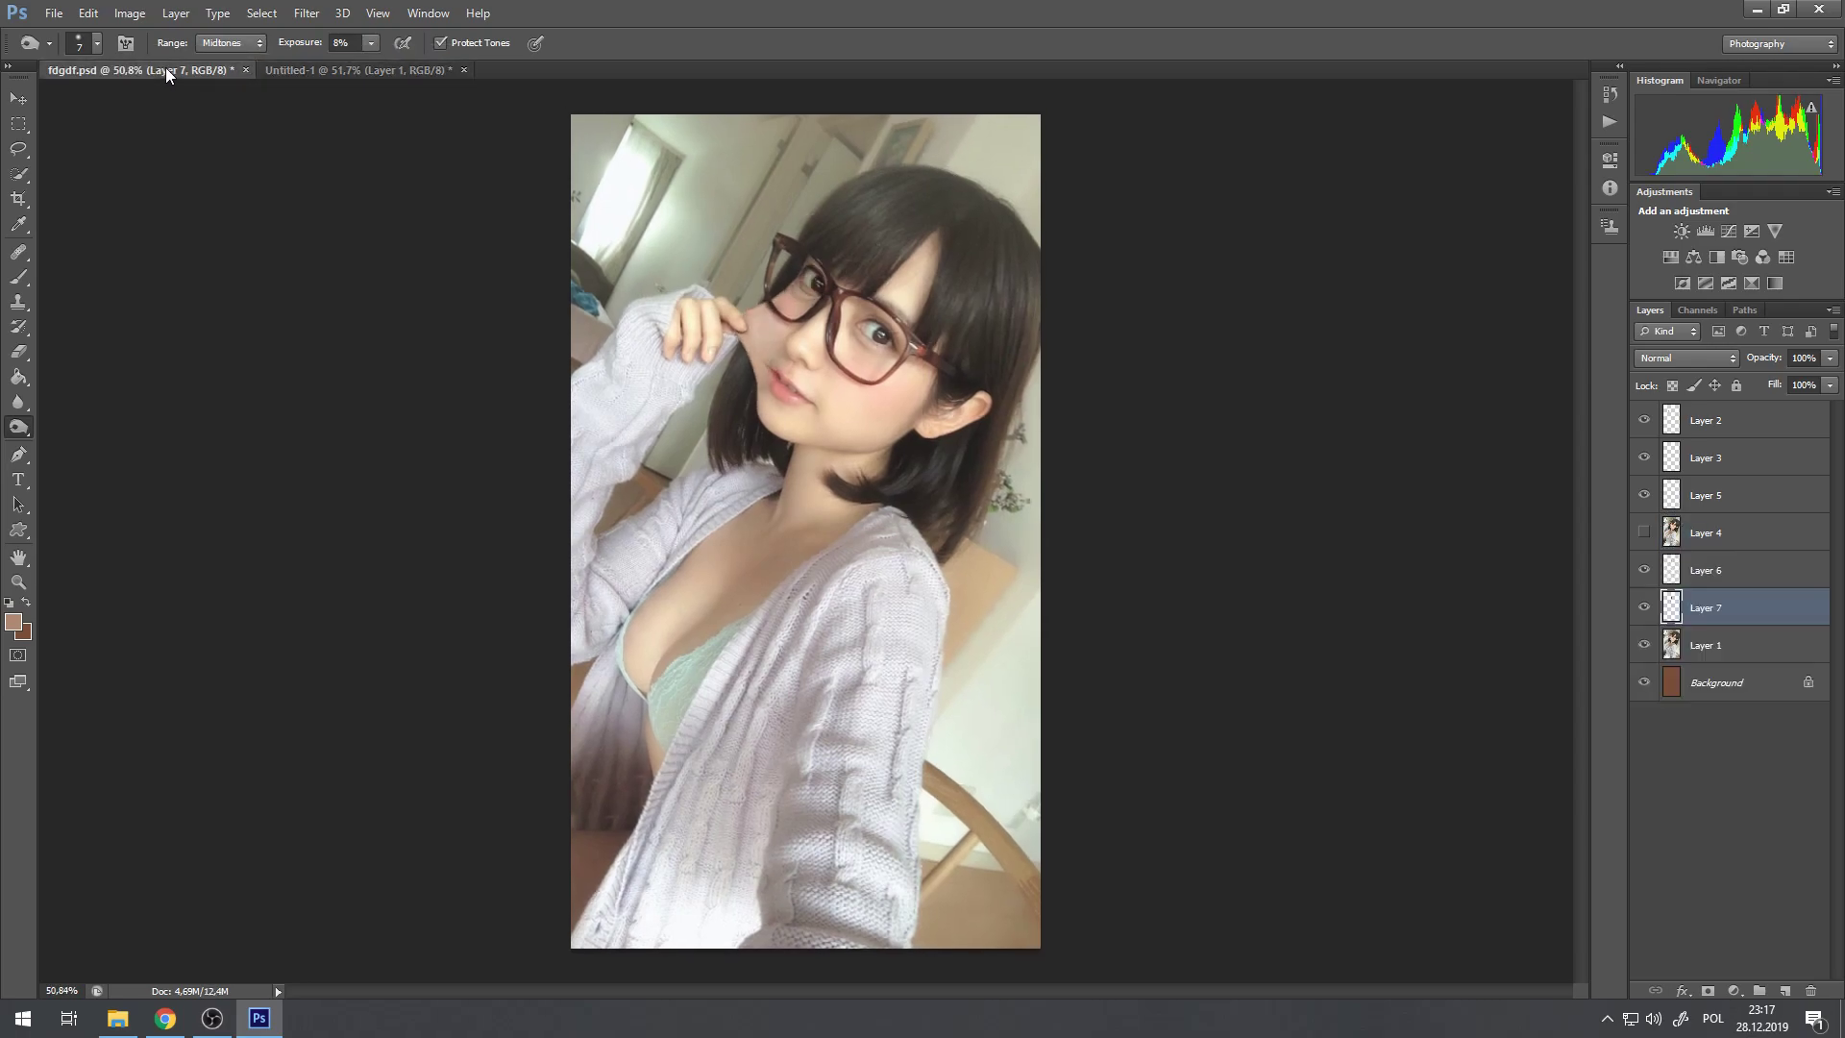
left_click(325, 70)
left_click(216, 69)
left_click(404, 72)
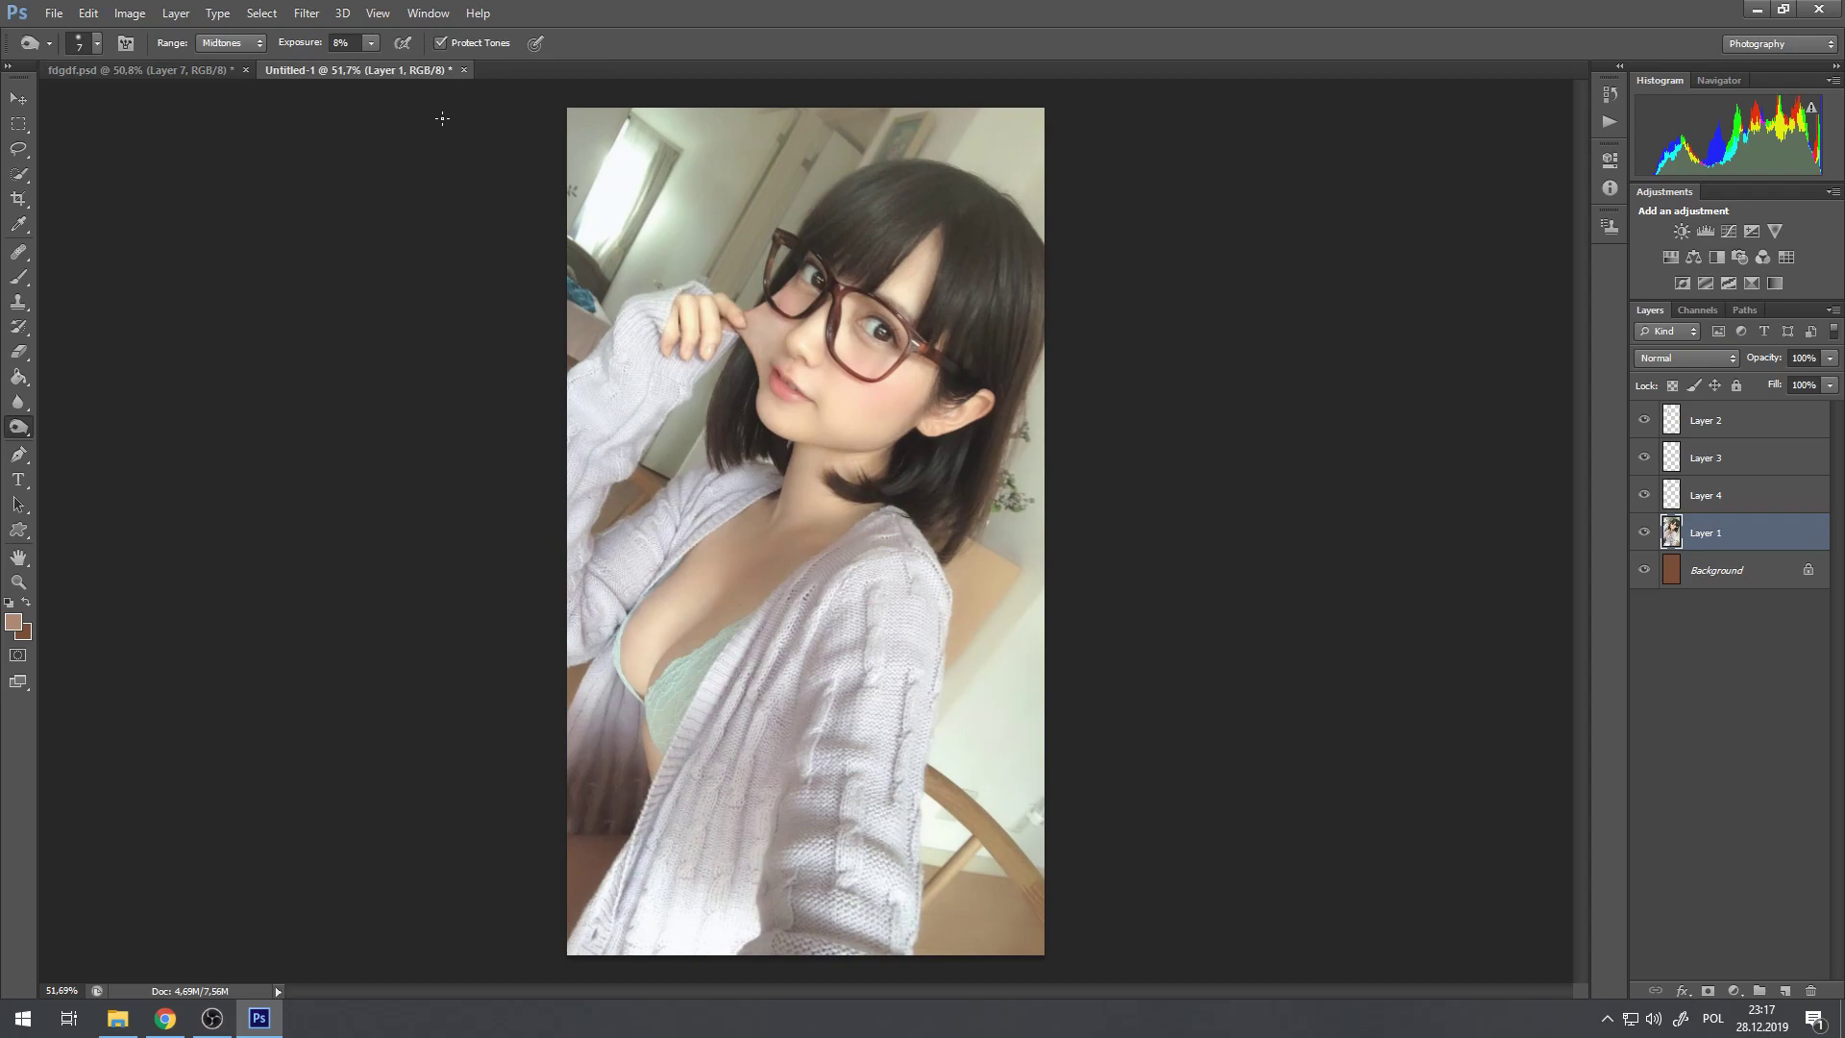
Step: Inspect the pinched cheek and mouth corner in fdgdf.psd up close
left_click(152, 67)
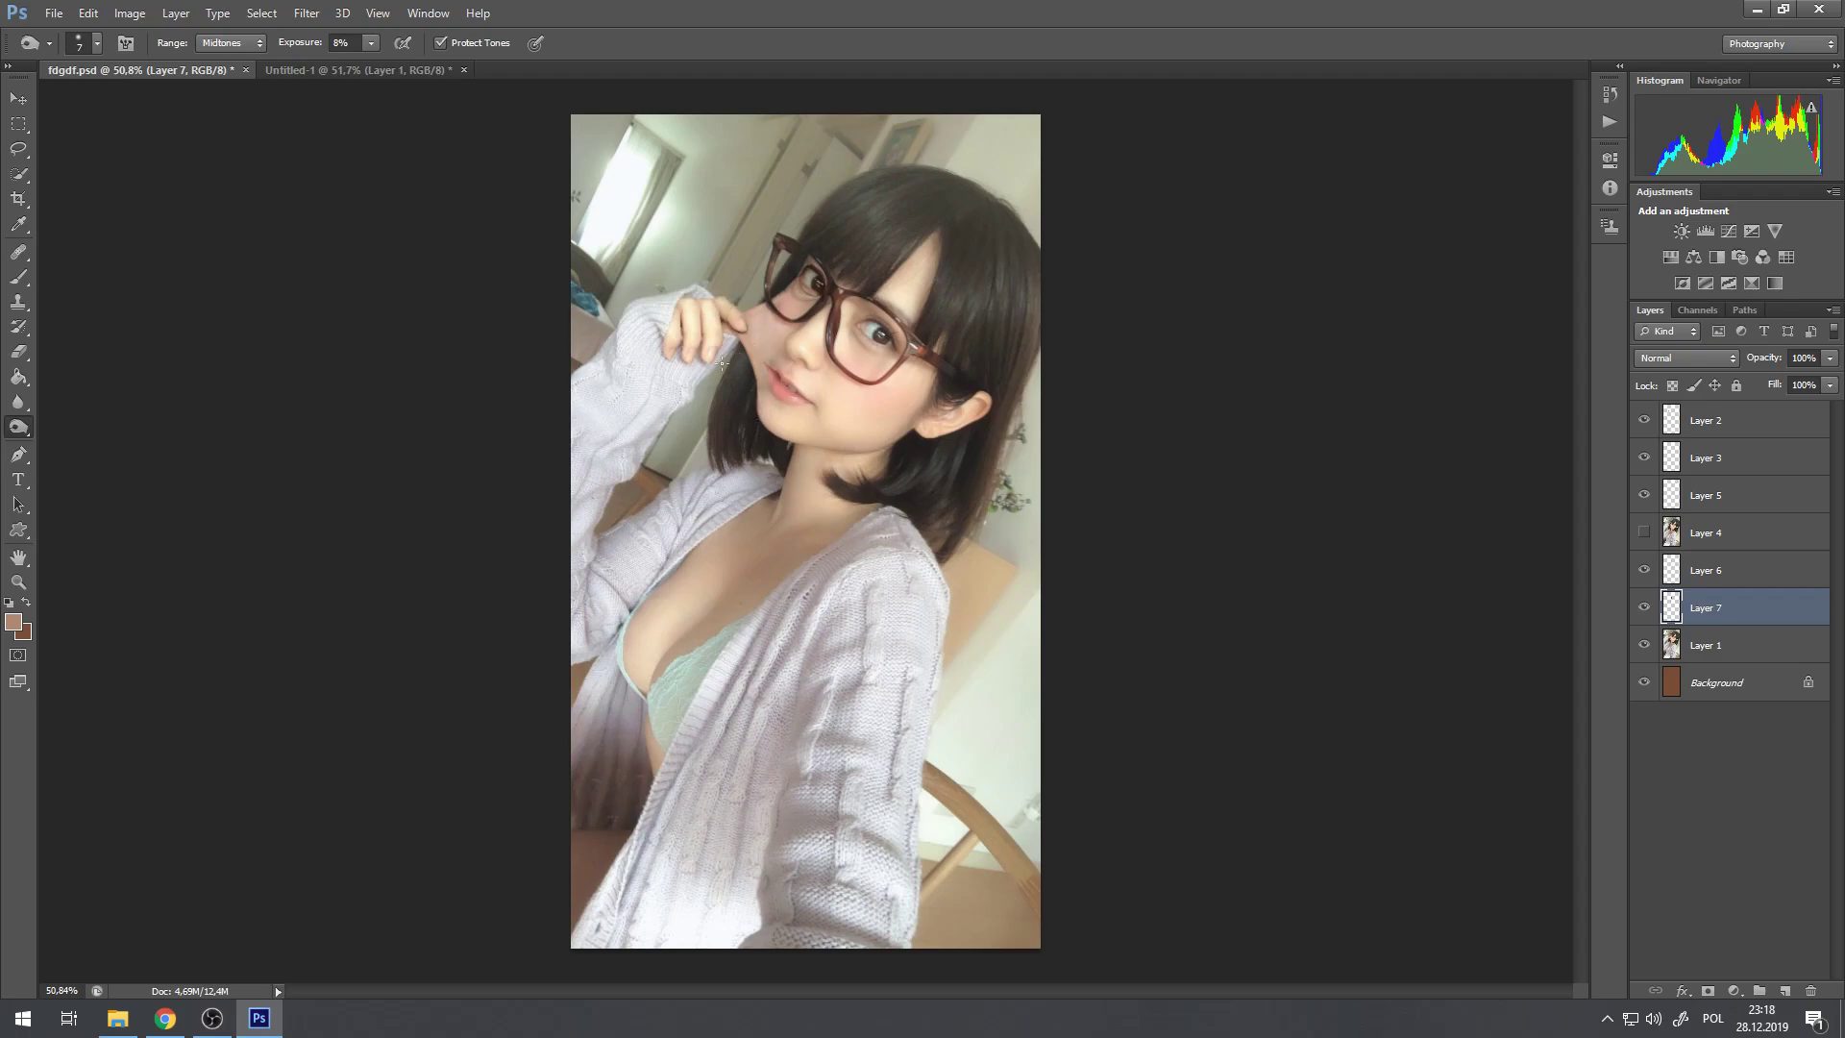
scroll(748, 380, "up", 10)
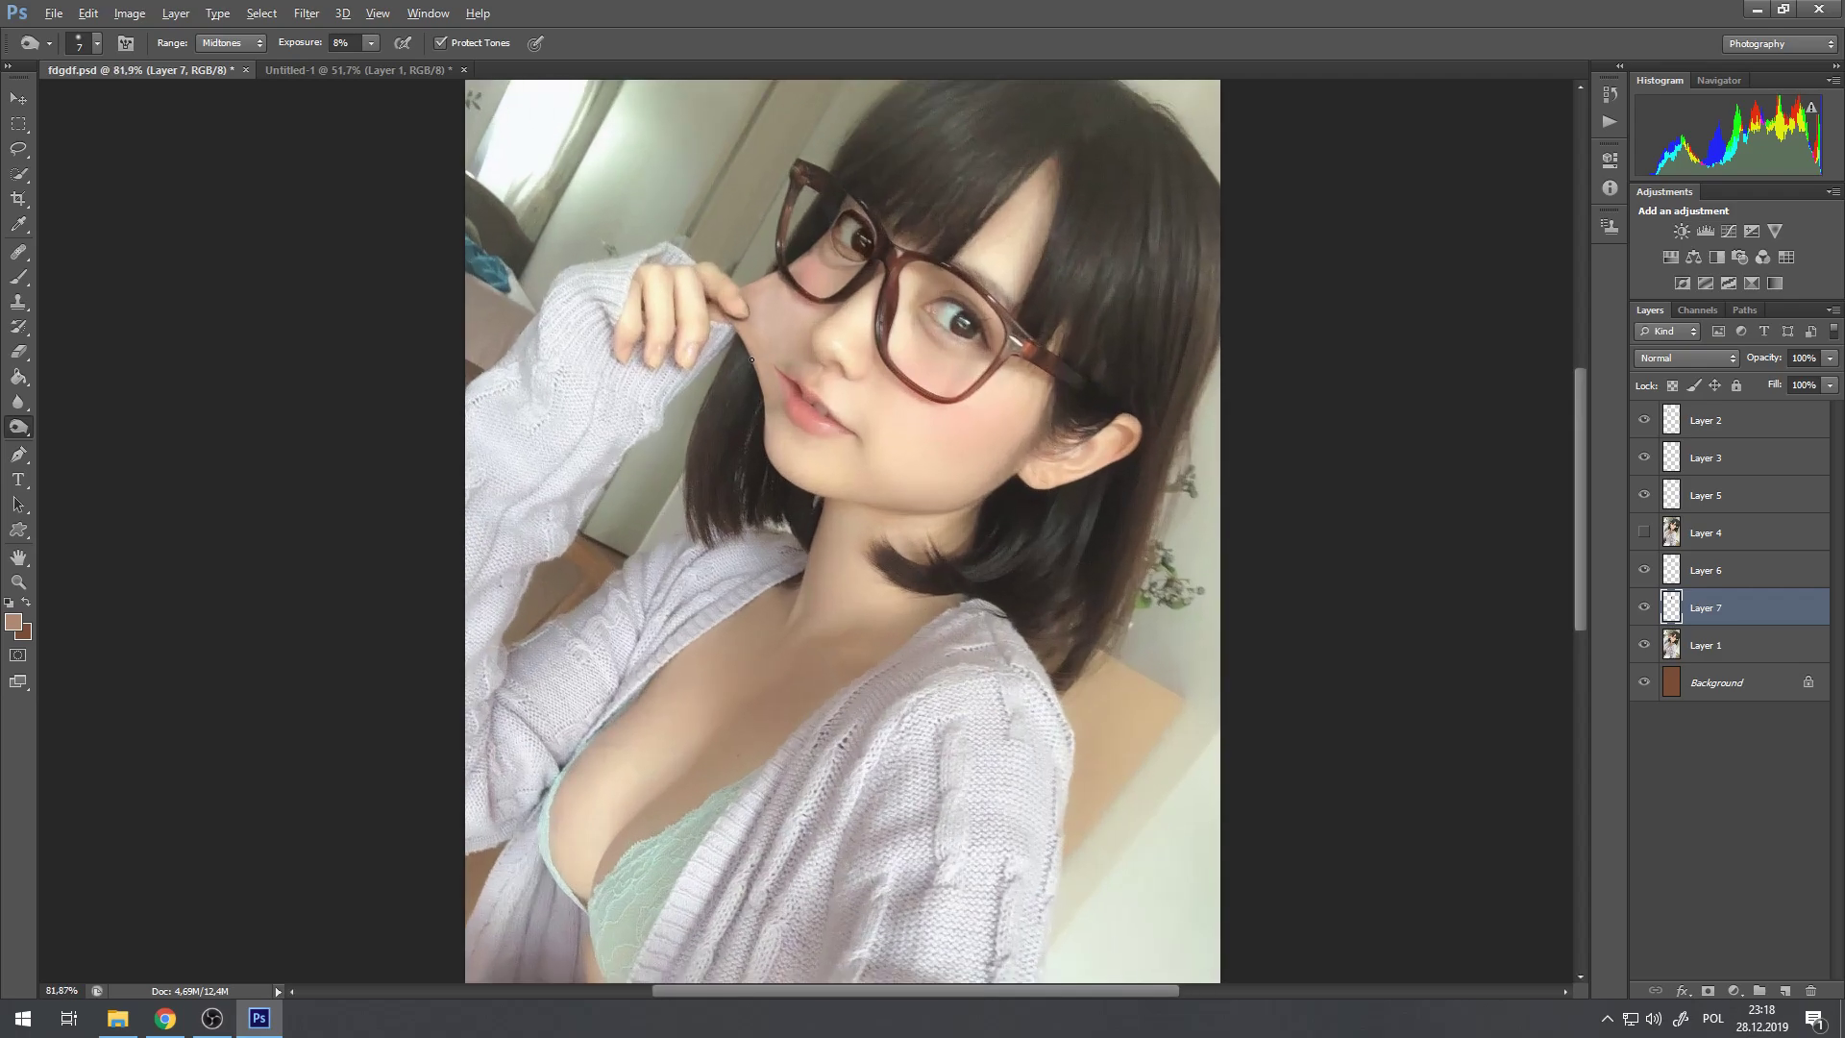
scroll(752, 359, "up", 2)
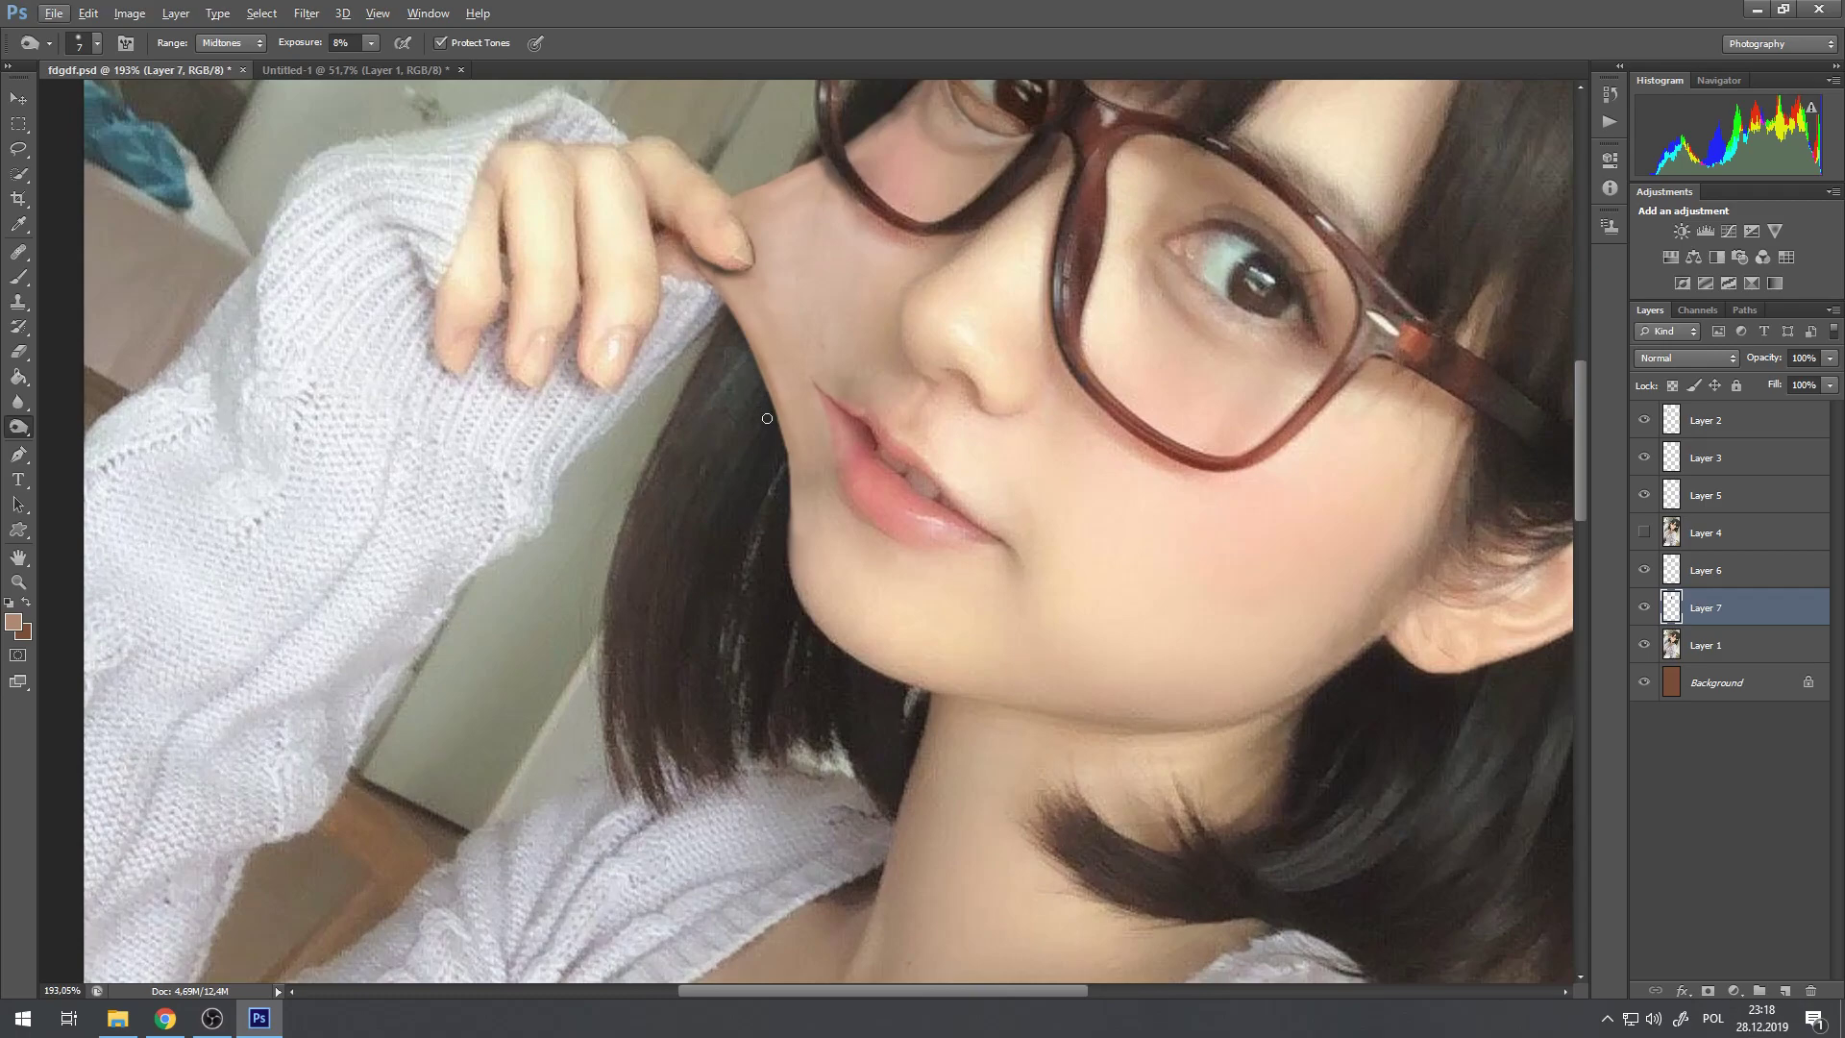
scroll(788, 349, "down", 2)
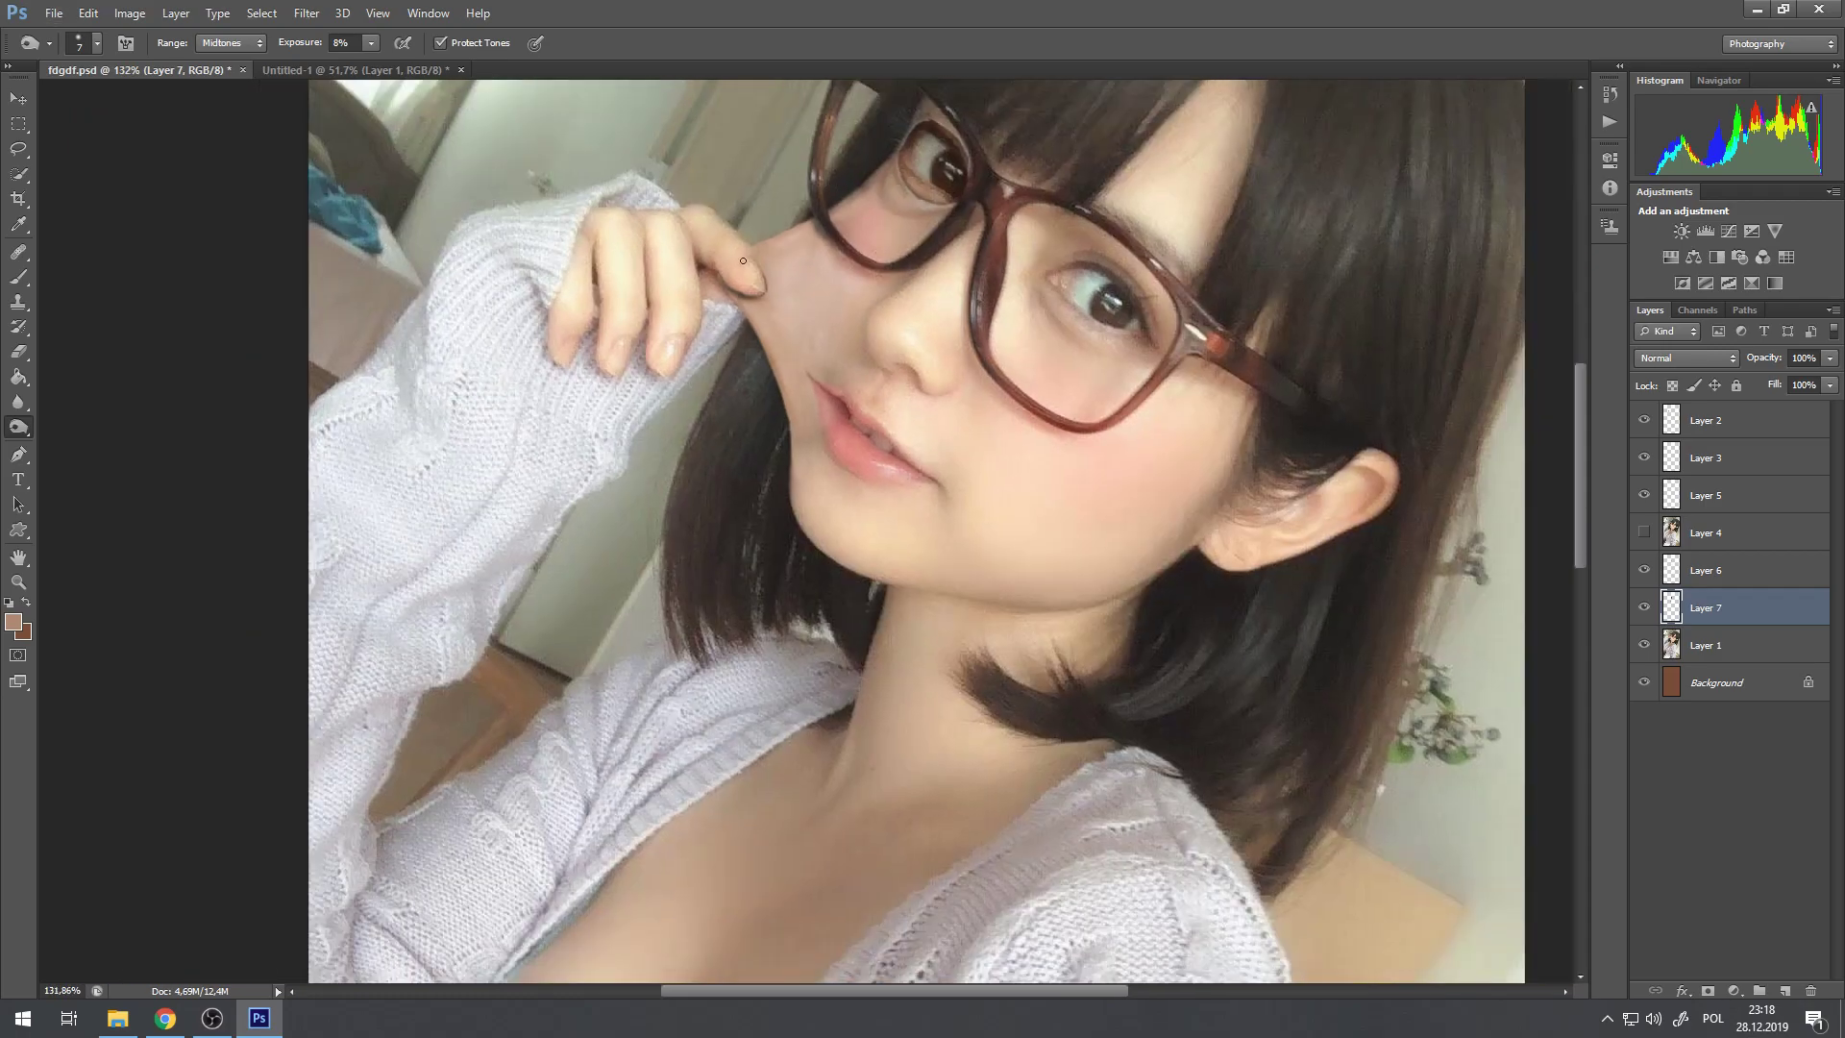
scroll(759, 255, "down", 3)
Step: Inspect the pinched cheek in Untitled-1 up close and compare the full image with fdgdf.psd once more
left_click(384, 72)
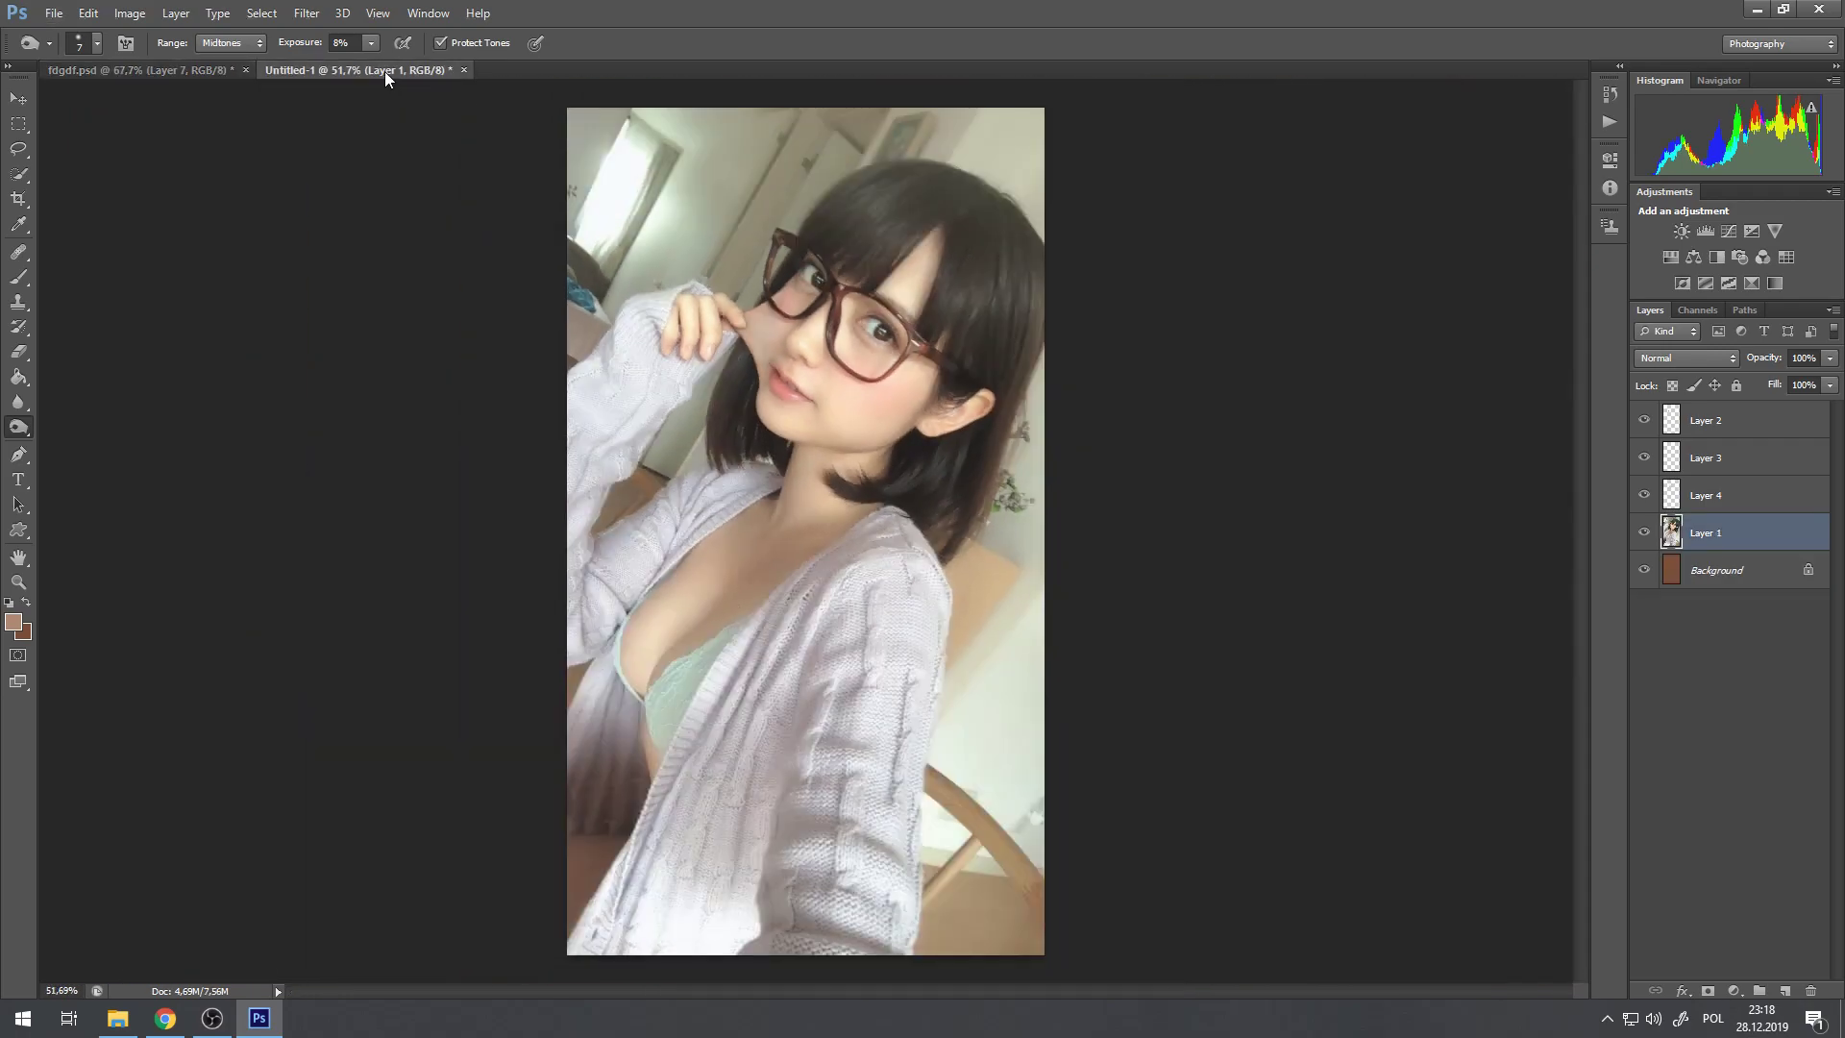
scroll(857, 236, "up", 8)
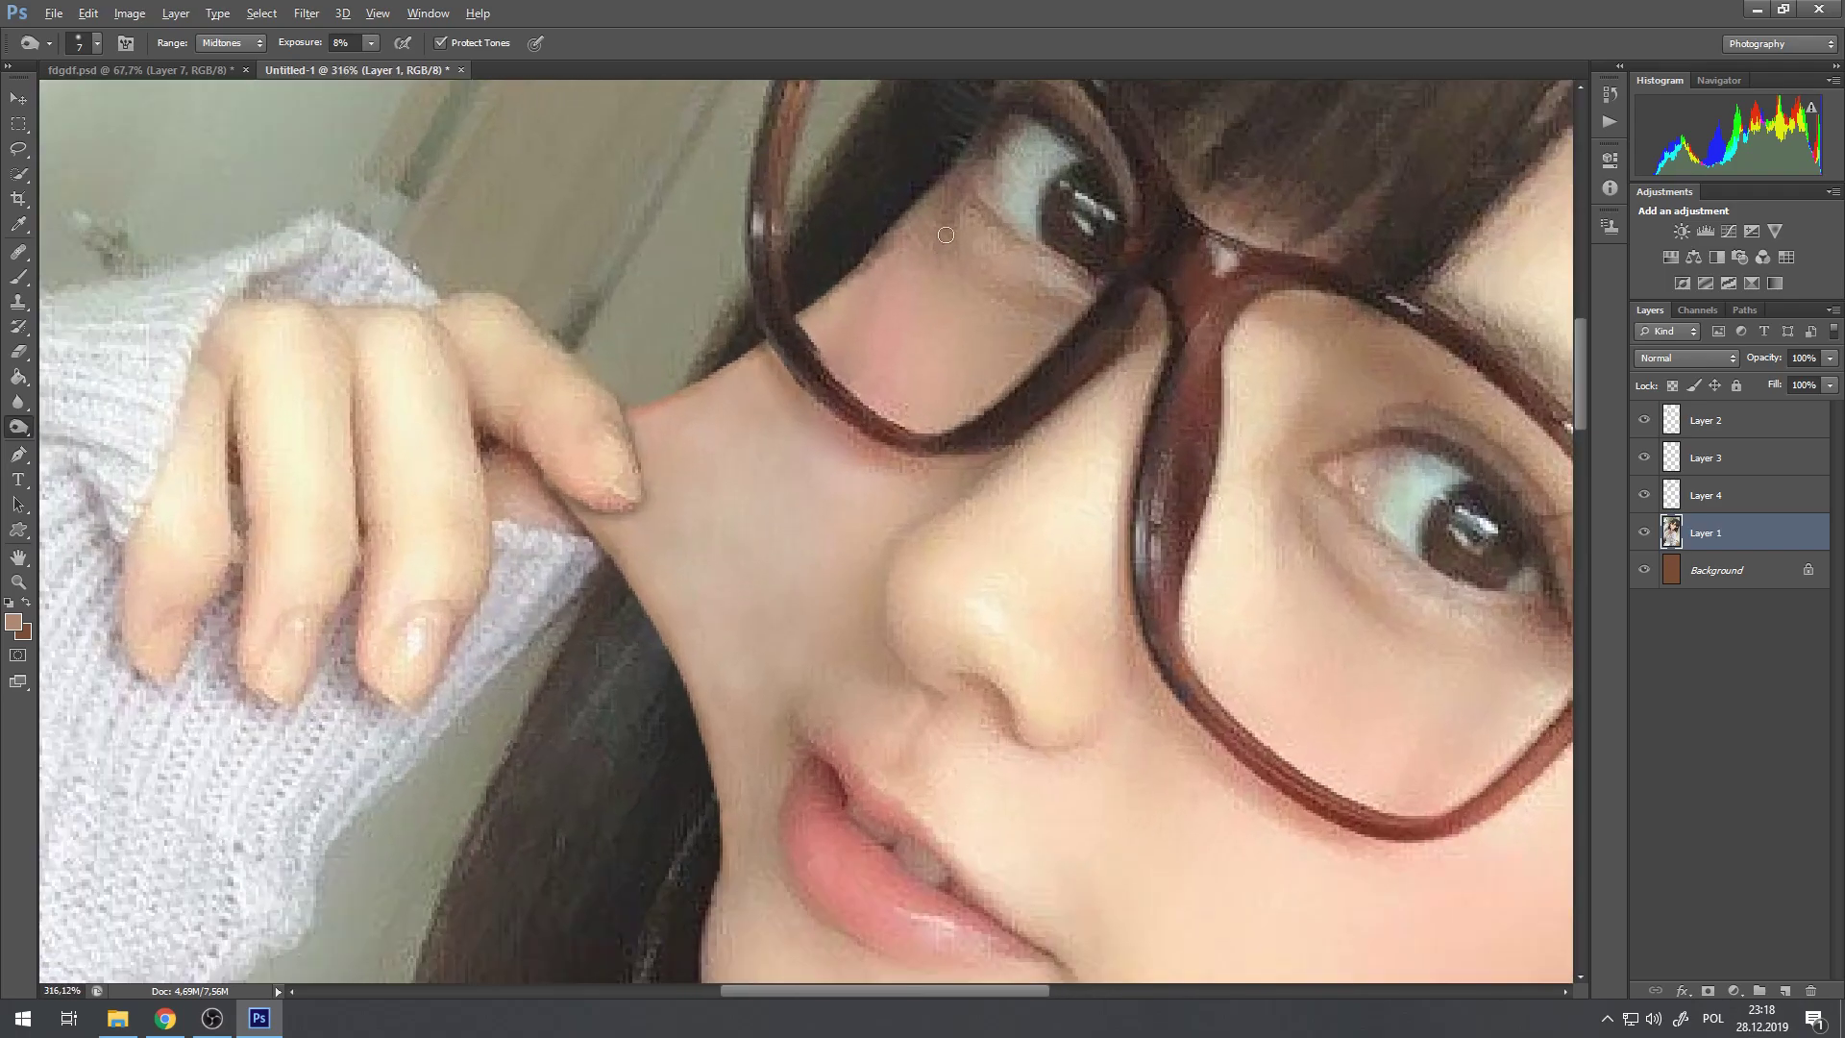
scroll(851, 241, "down", 6)
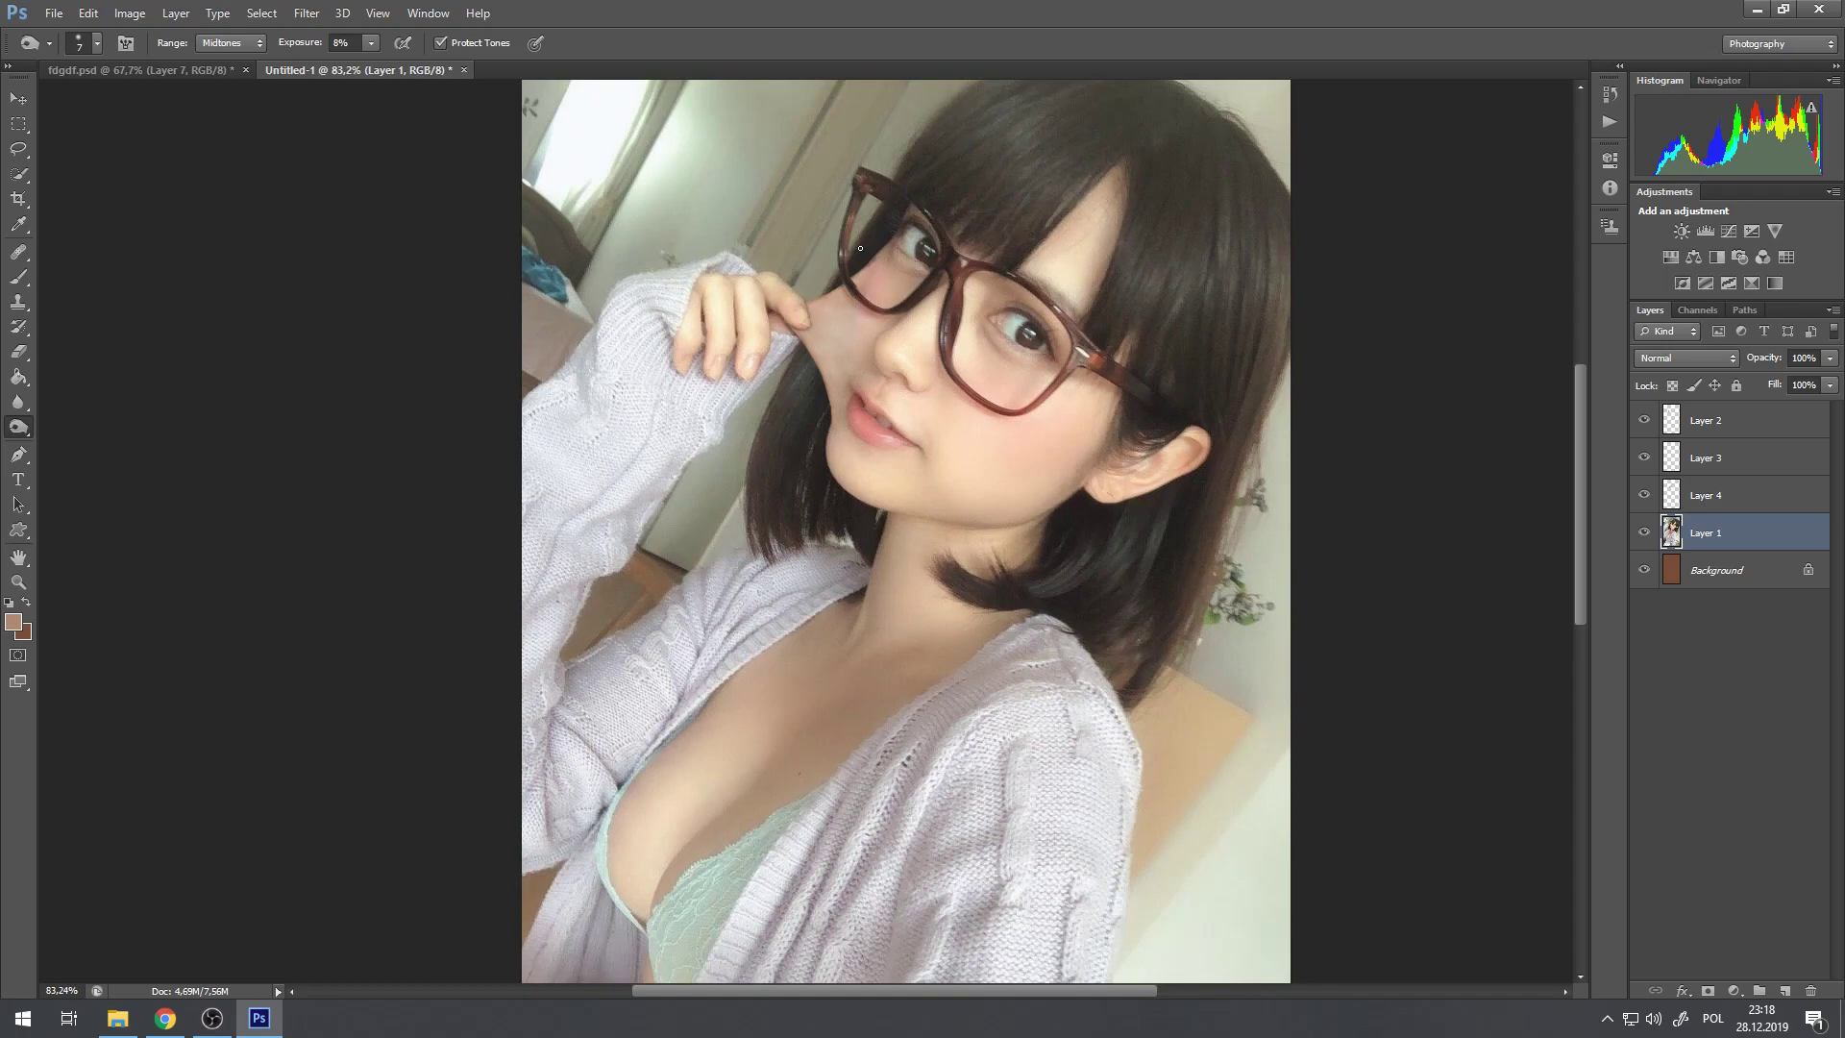
scroll(860, 248, "down", 2)
scroll(878, 338, "up", 5)
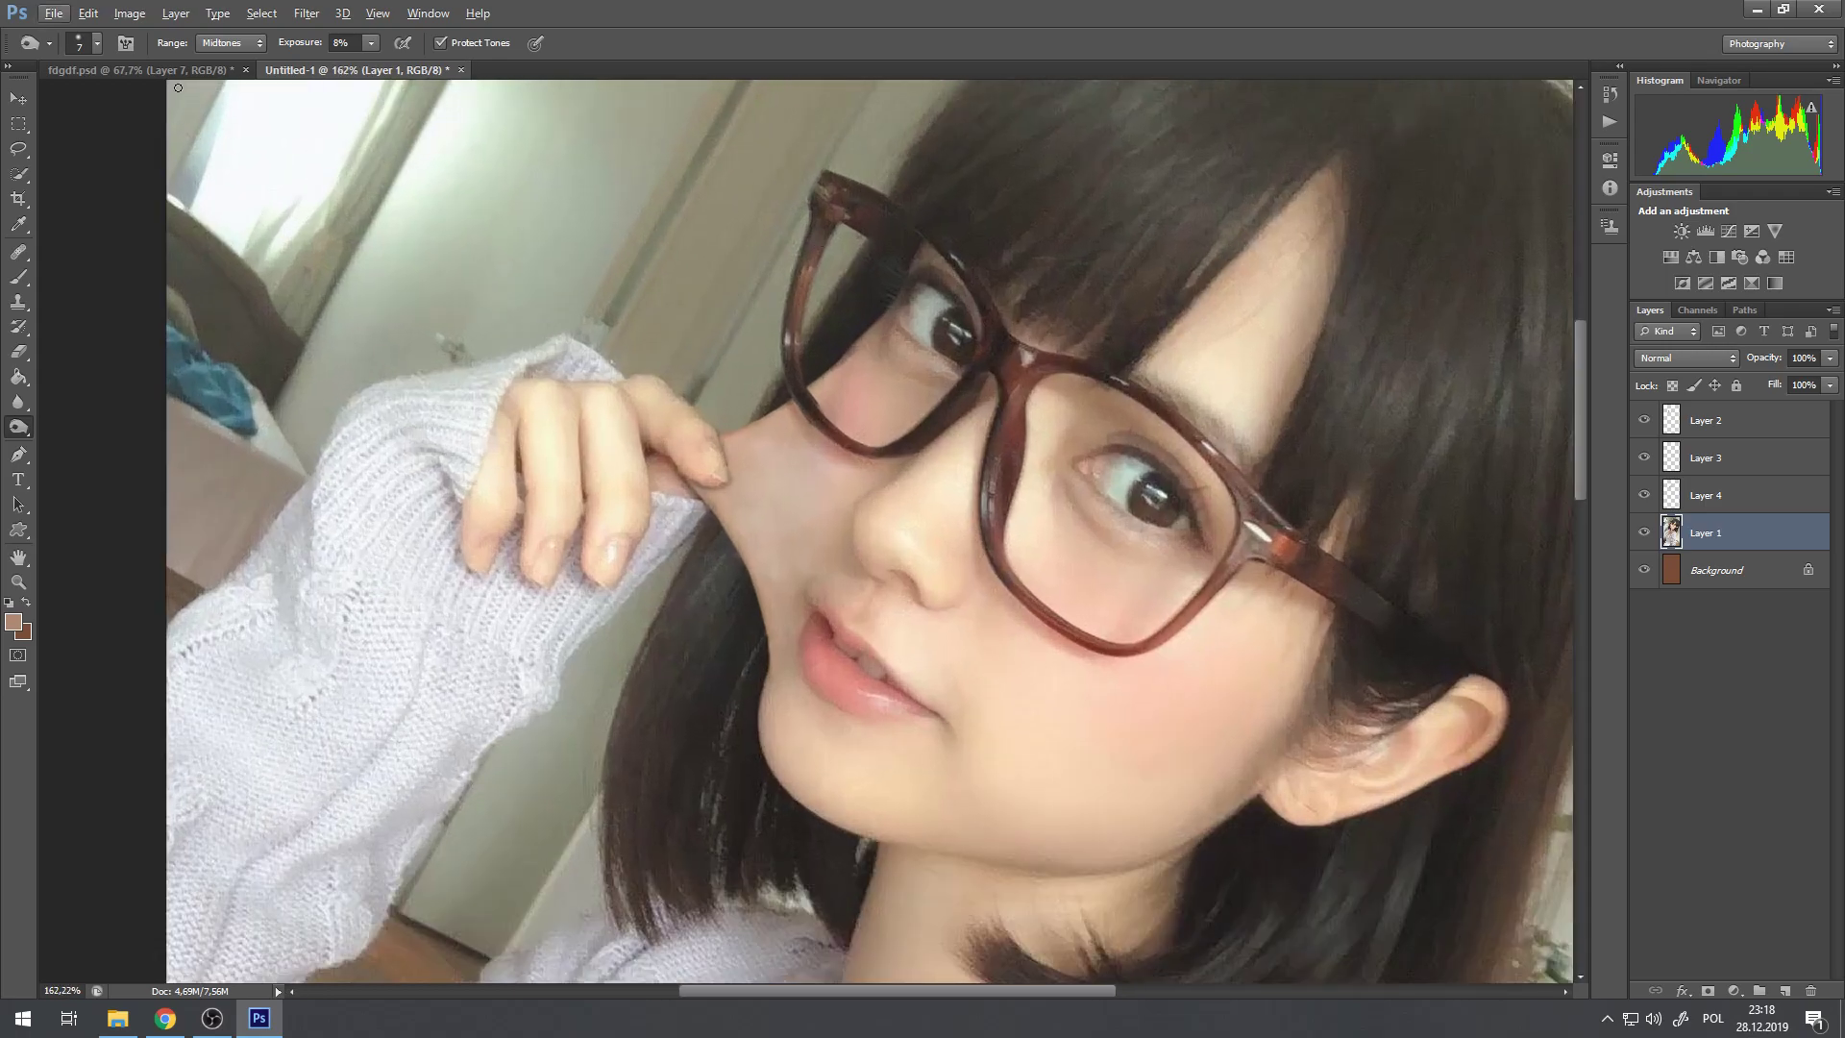
scroll(1022, 367, "down", 4)
left_click(192, 70)
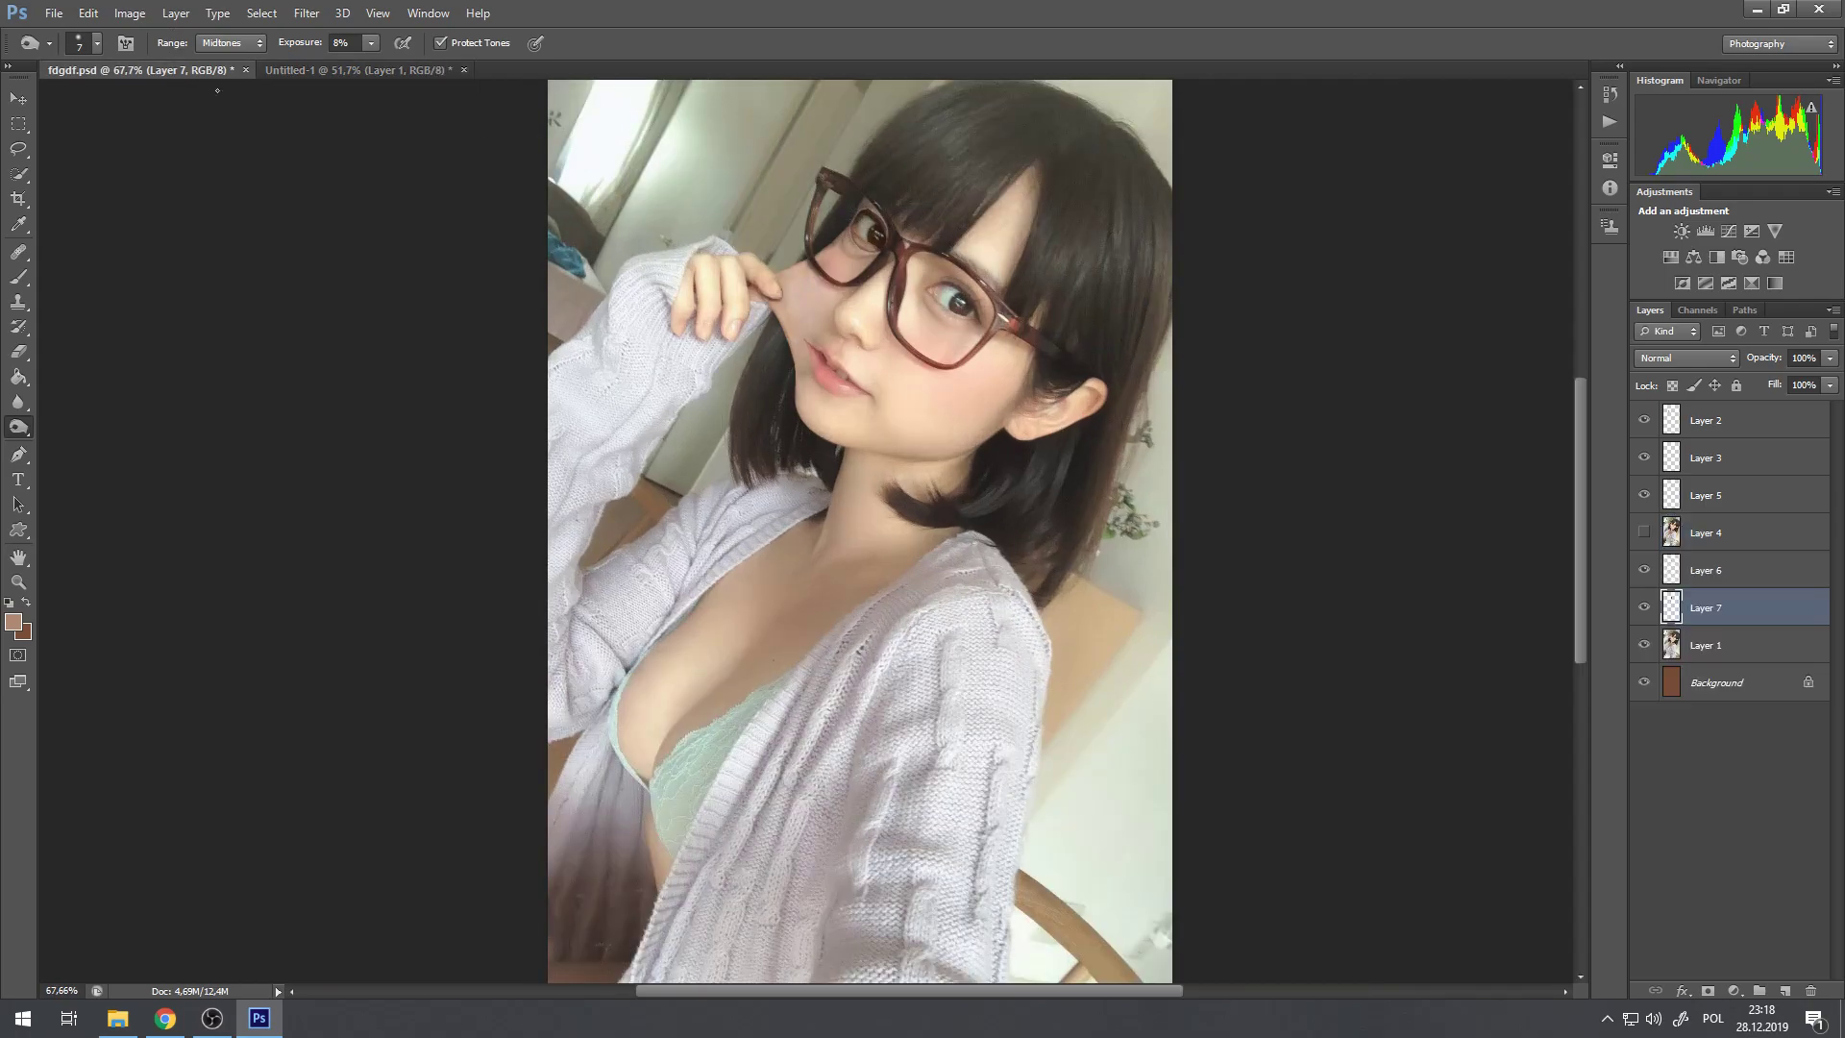
left_click(342, 65)
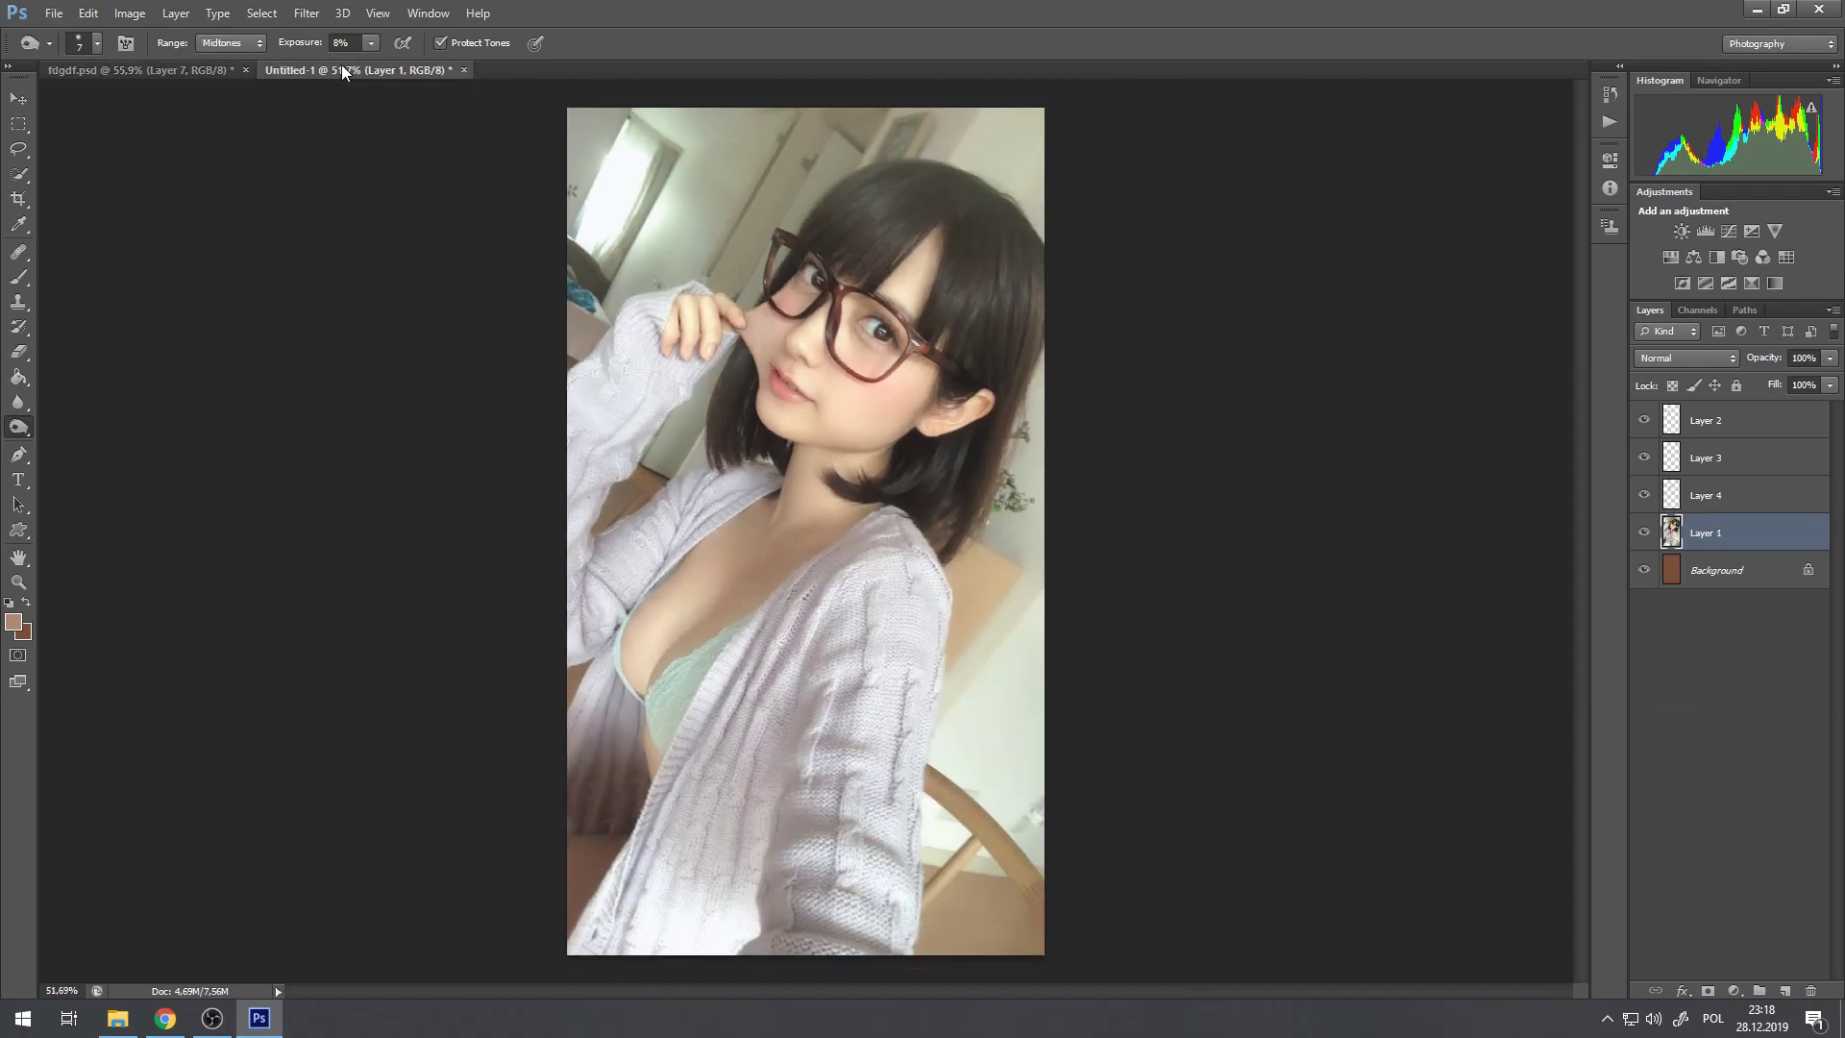
Step: Compare the full portrait in fdgdf.psd with the one in Untitled-1 by alternating between the two documents
left_click(142, 73)
scroll(805, 302, "down", 1)
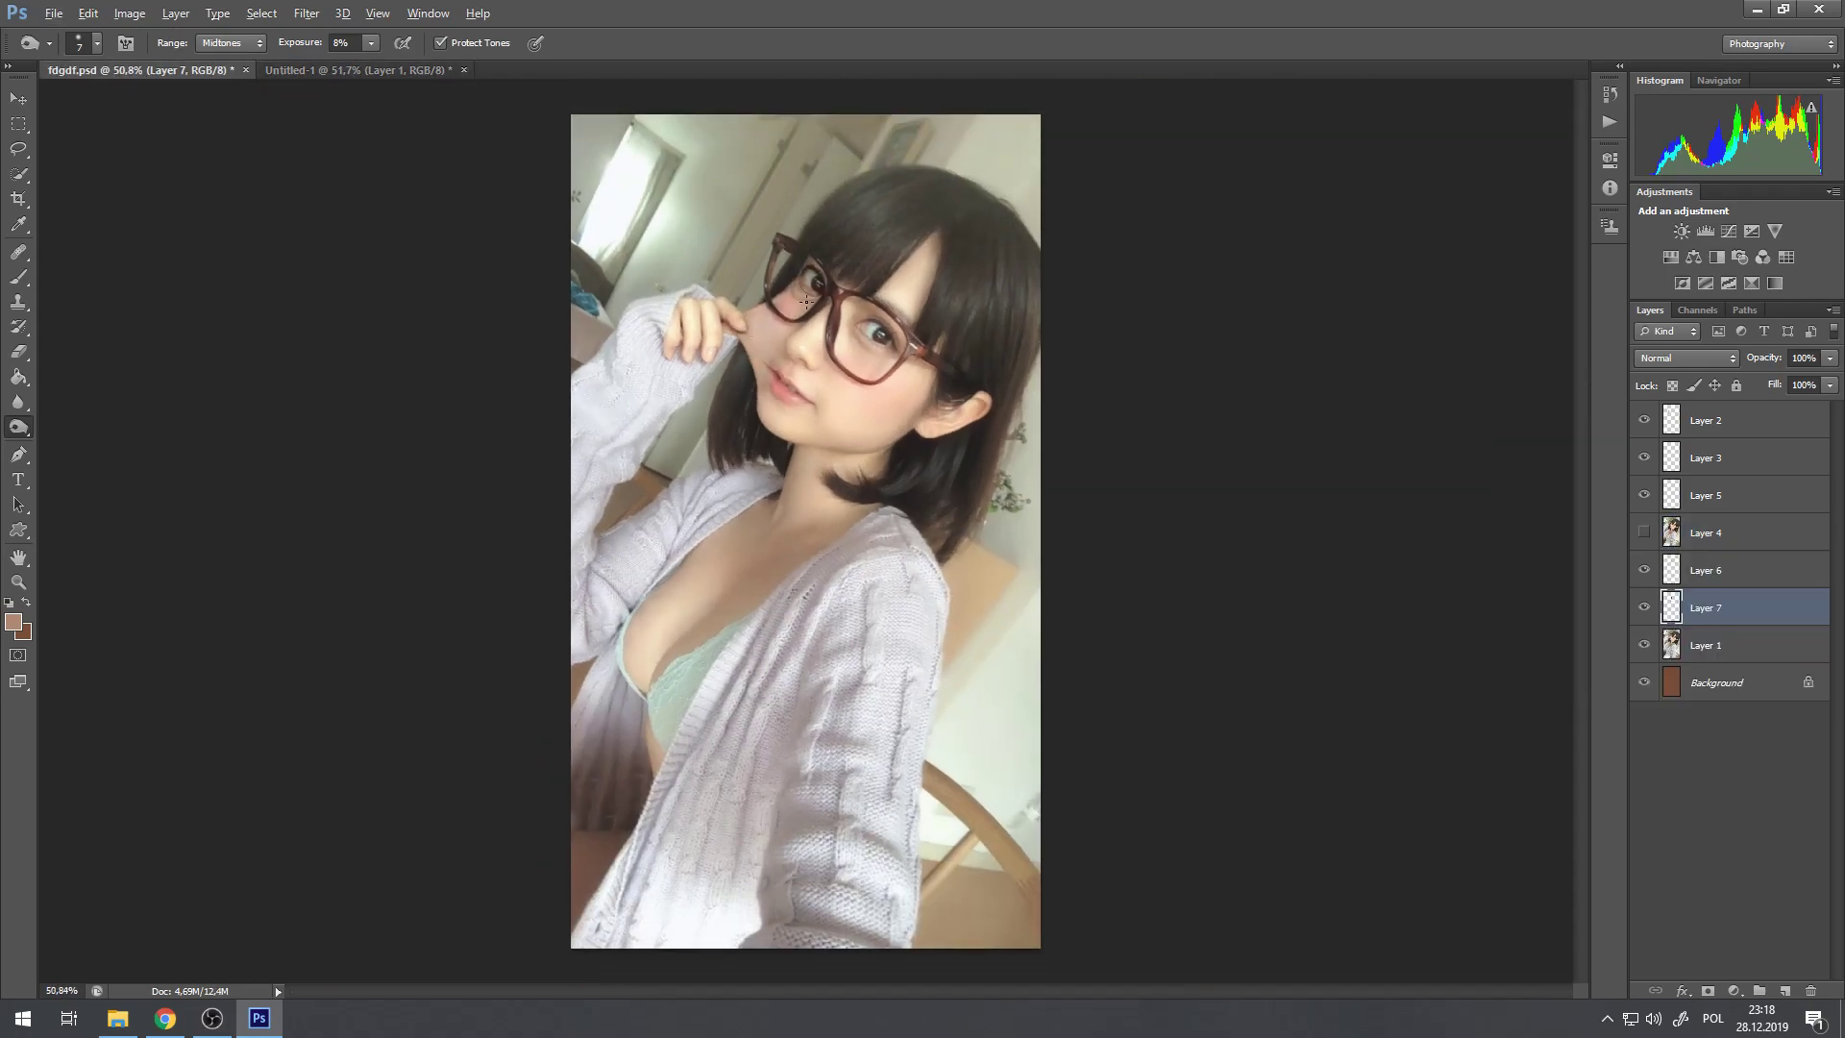
left_click(350, 73)
left_click(175, 67)
left_click(267, 67)
left_click(113, 77)
left_click(327, 77)
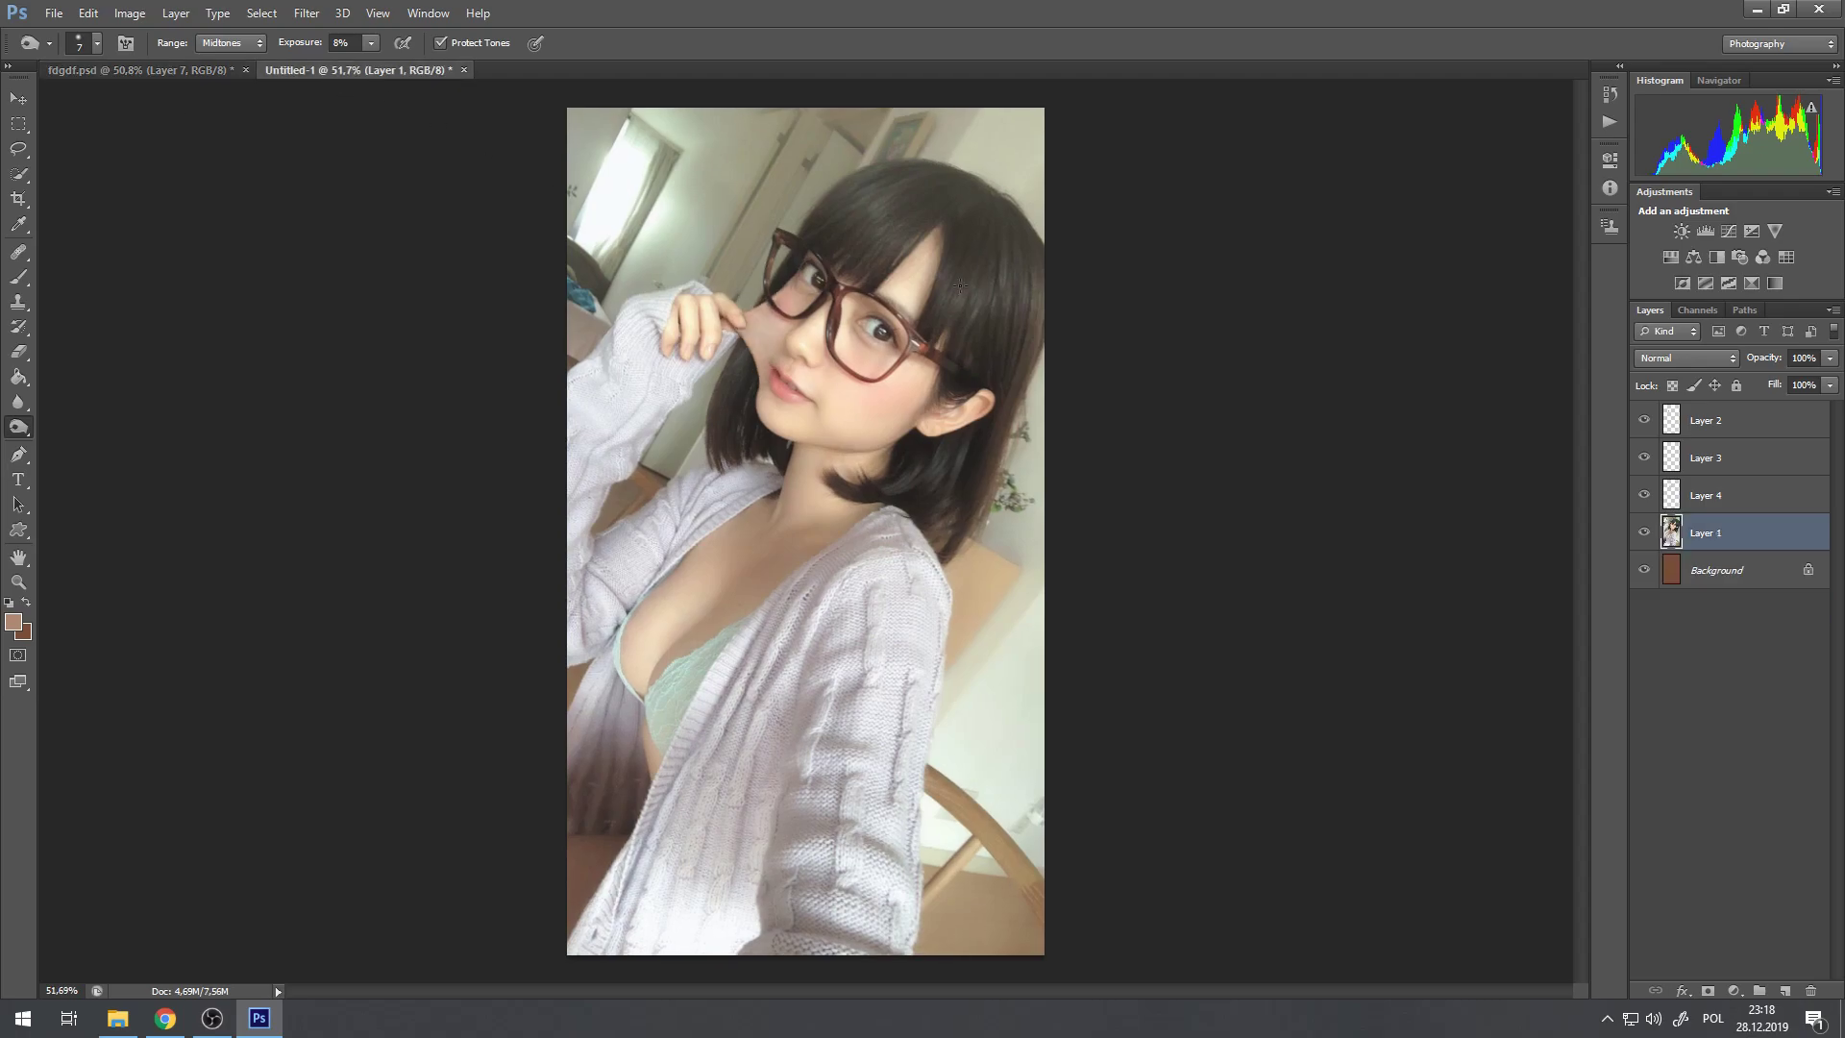
left_click(187, 64)
left_click(297, 63)
left_click(133, 71)
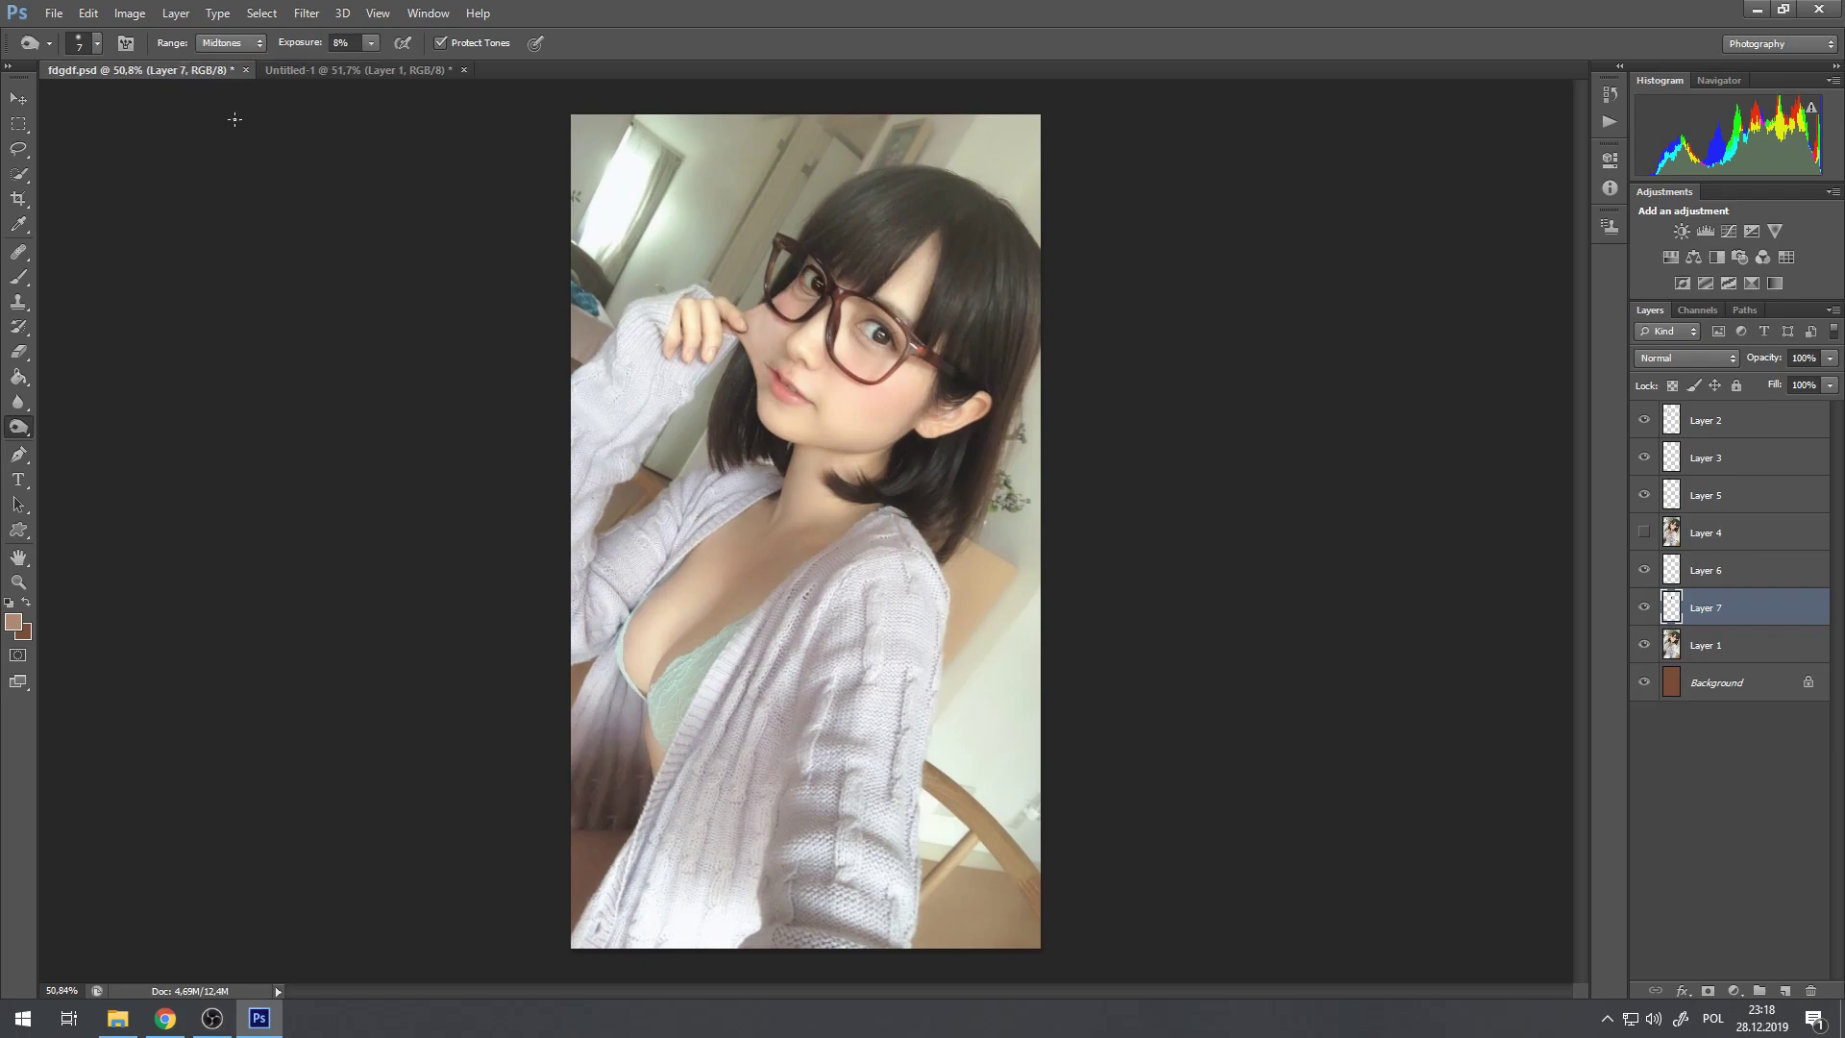
Step: Compare the pinched cheek and the skin behind the glasses up close in fdgdf.psd and Untitled-1
scroll(766, 267, "up", 14)
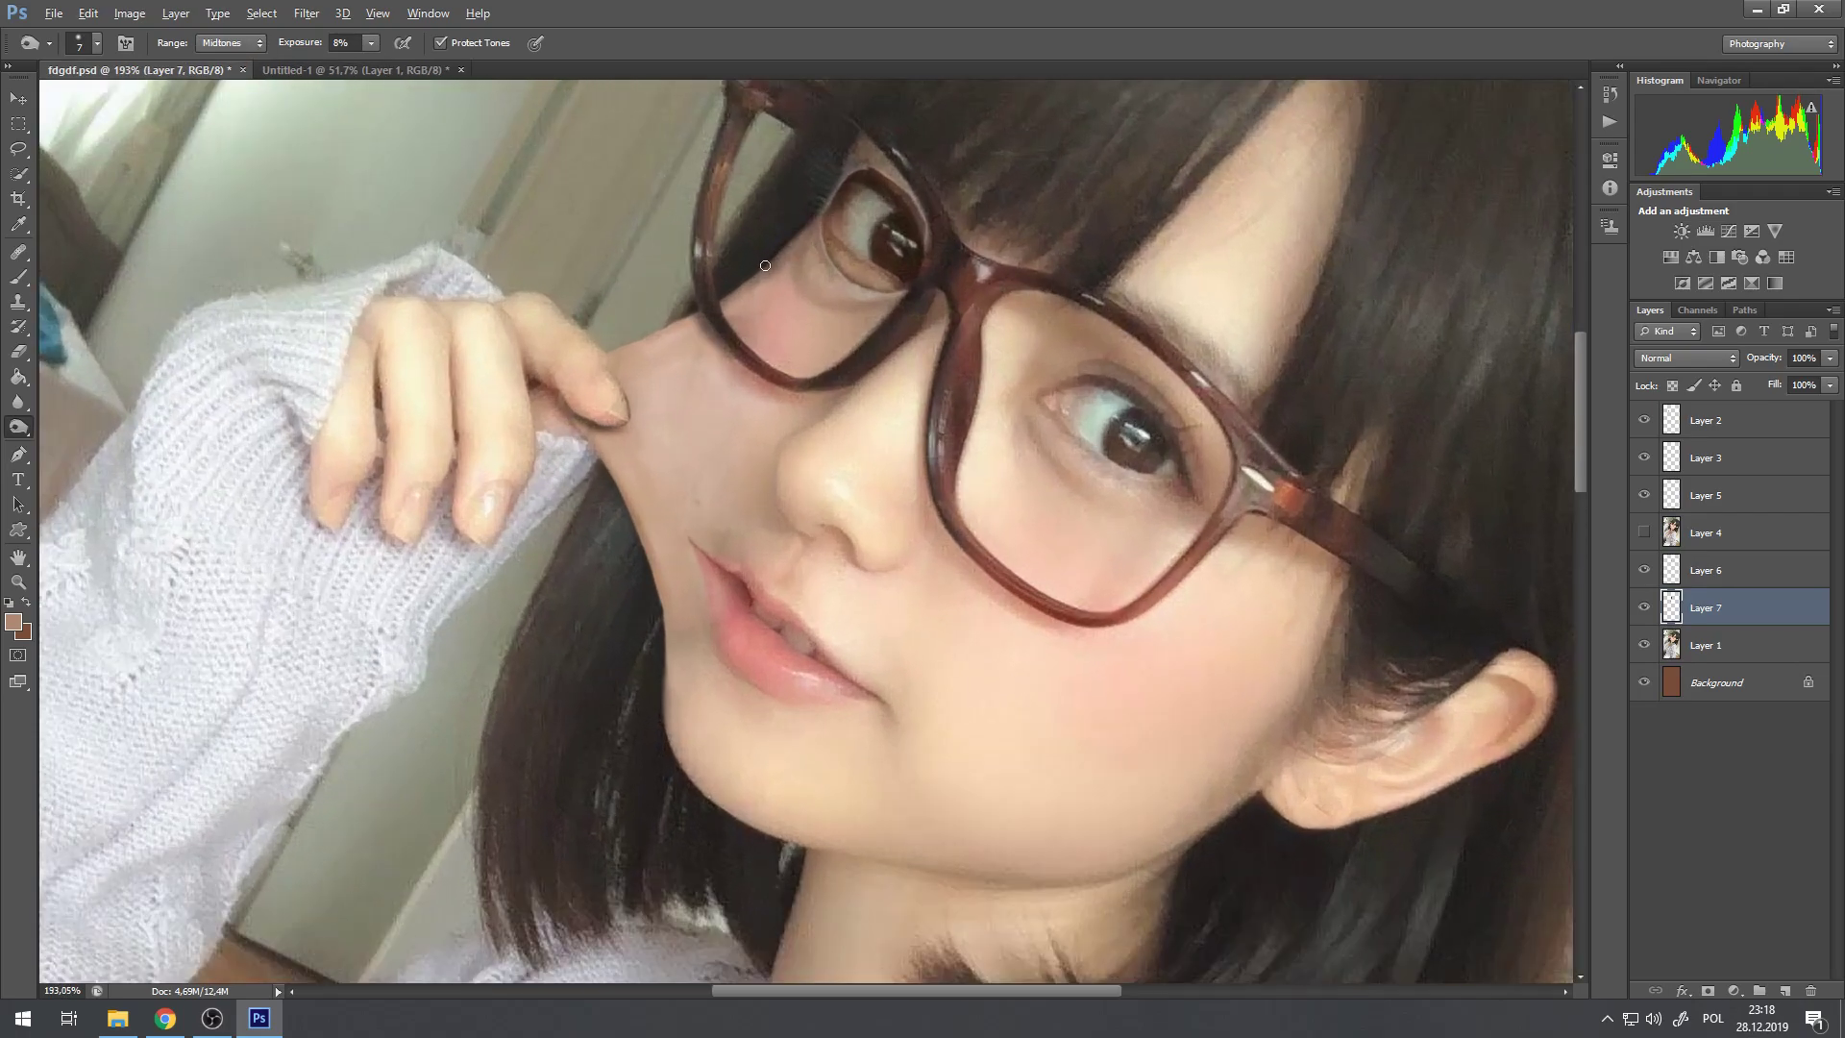
left_click(343, 76)
scroll(784, 163, "up", 3)
scroll(762, 338, "up", 14)
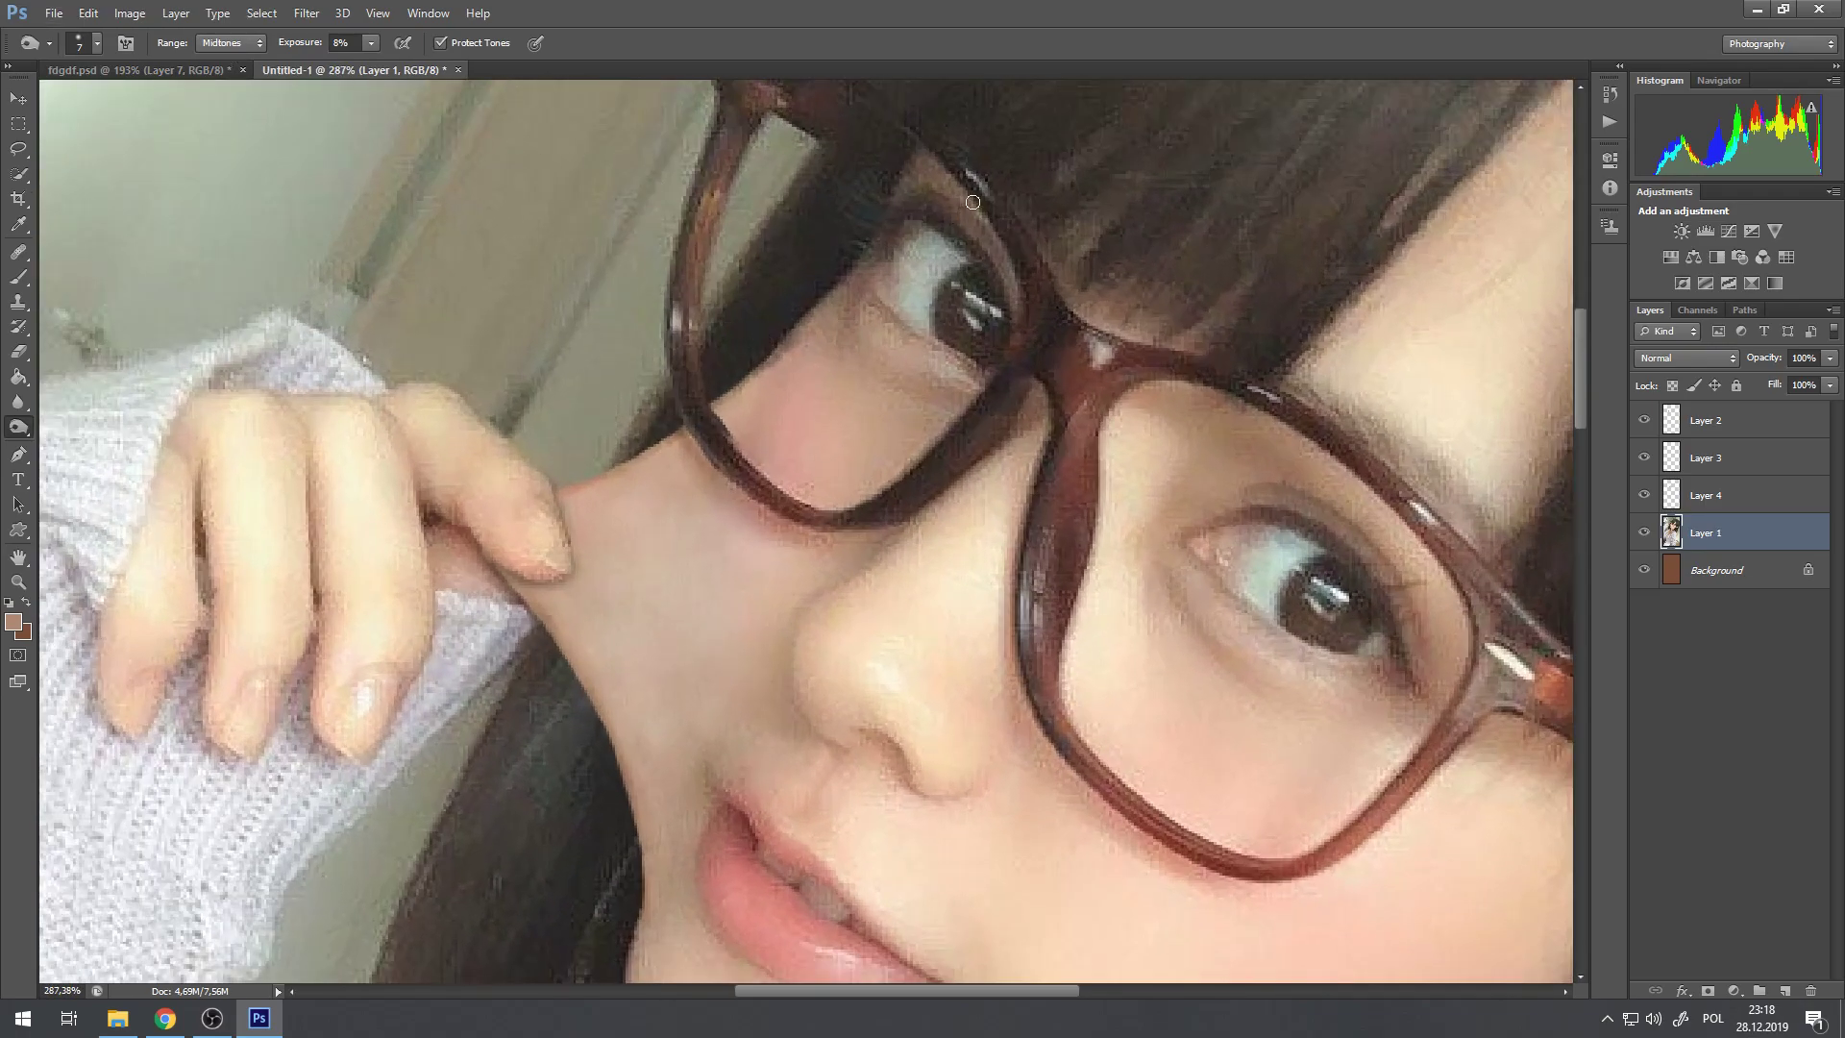
scroll(969, 206, "up", 2)
left_click(163, 75)
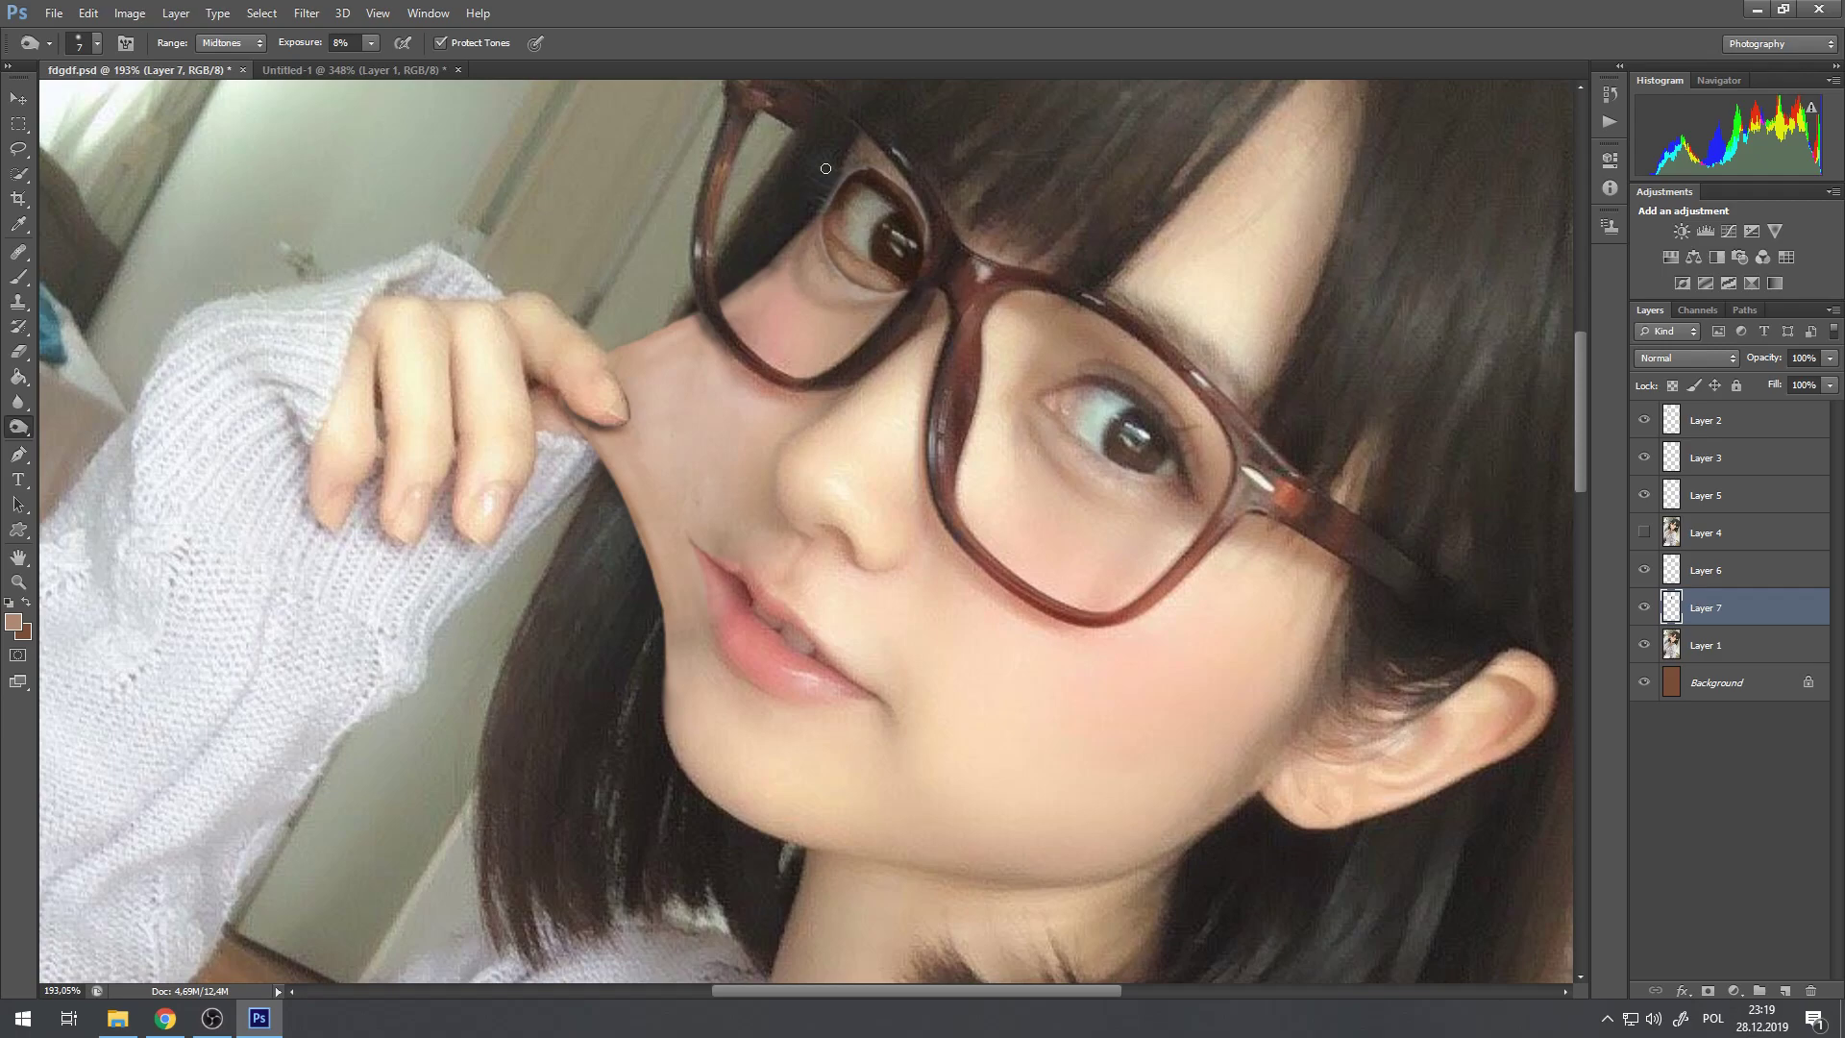
left_click(336, 71)
left_click(181, 71)
scroll(756, 633, "up", 4)
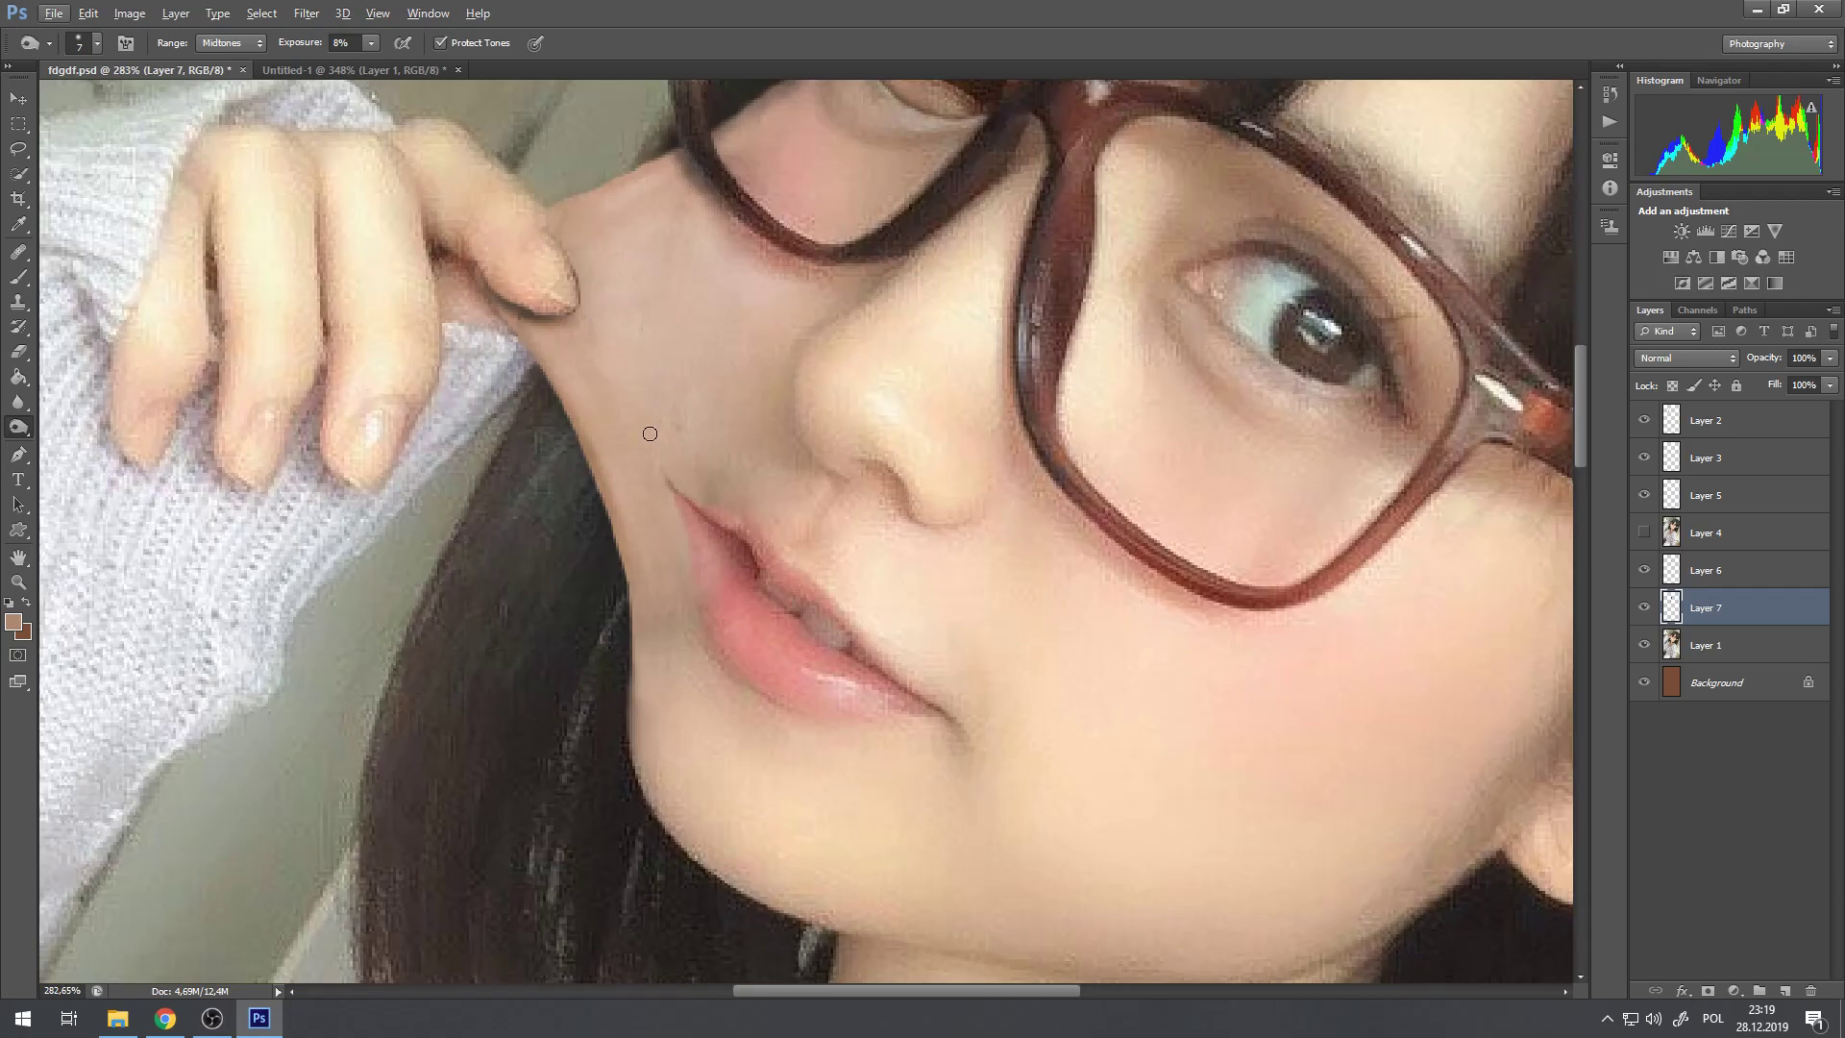
Step: Compare the mouth corner and the stretched cheek edge in Untitled-1 with the same area in fdgdf.psd
left_click(297, 69)
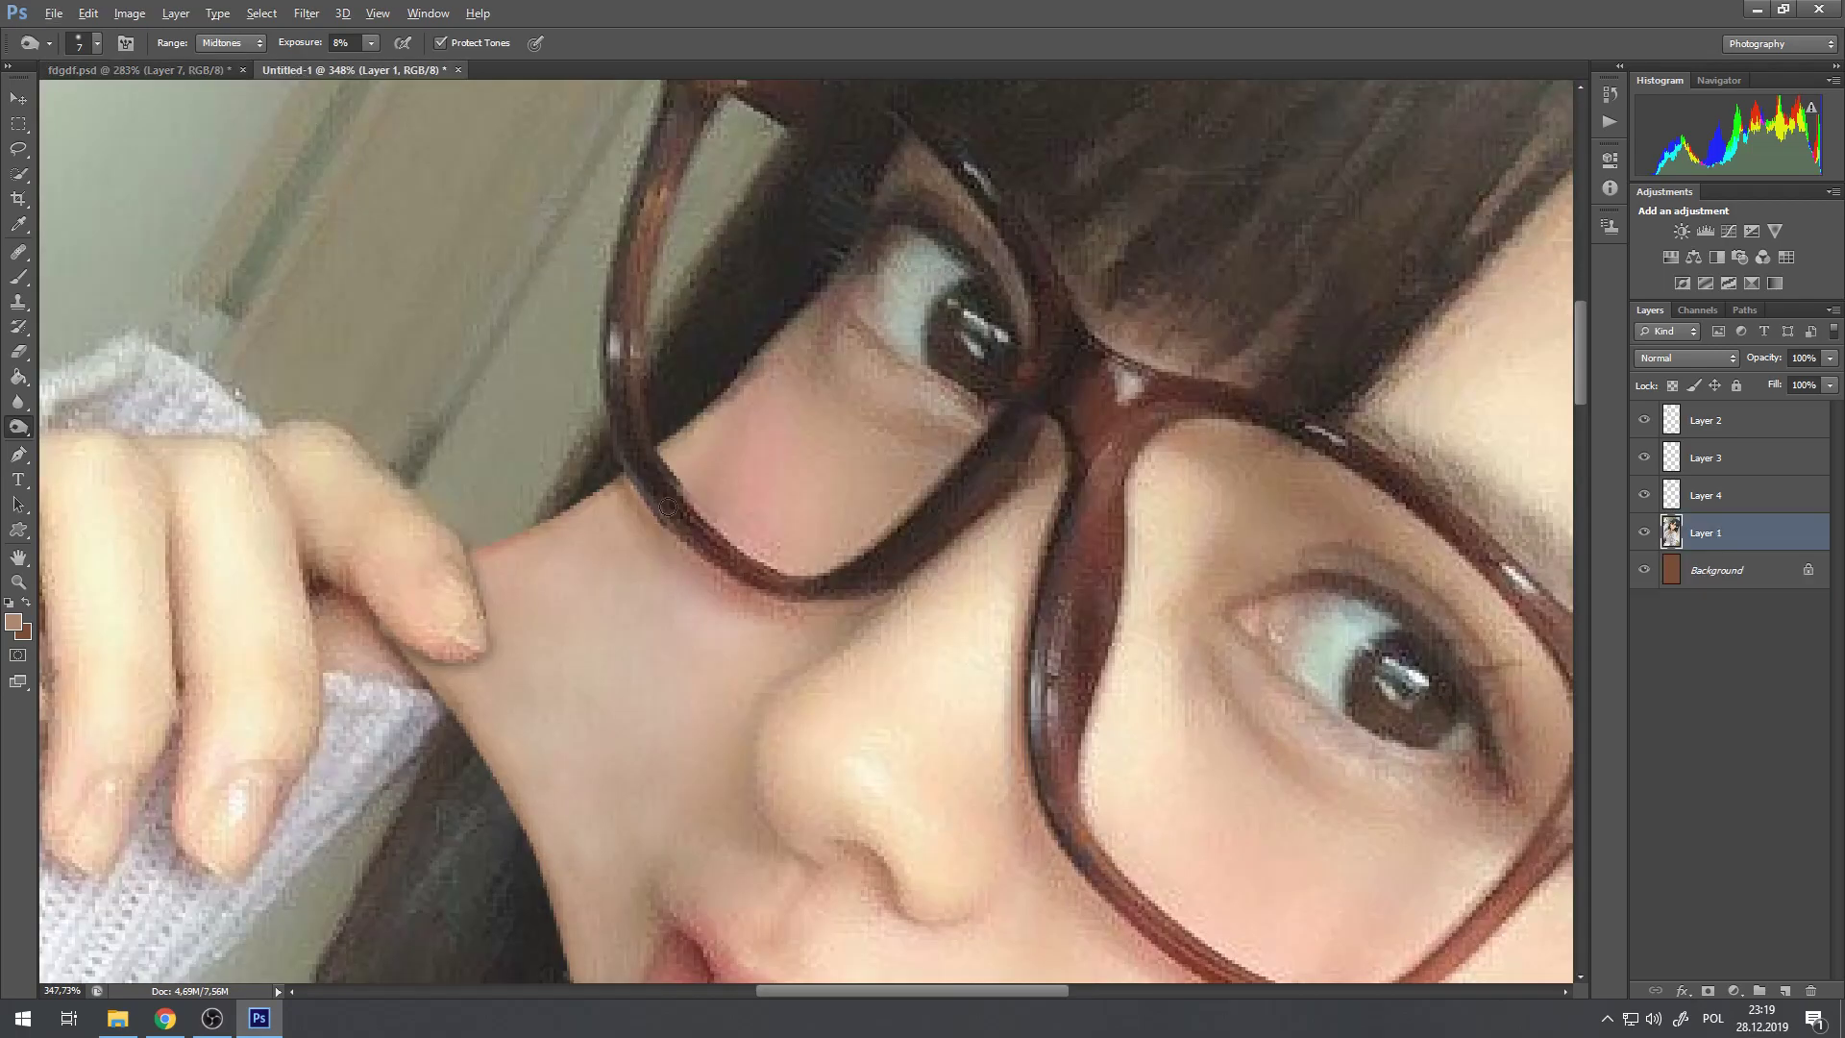
scroll(660, 516, "down", 5)
scroll(749, 798, "up", 5)
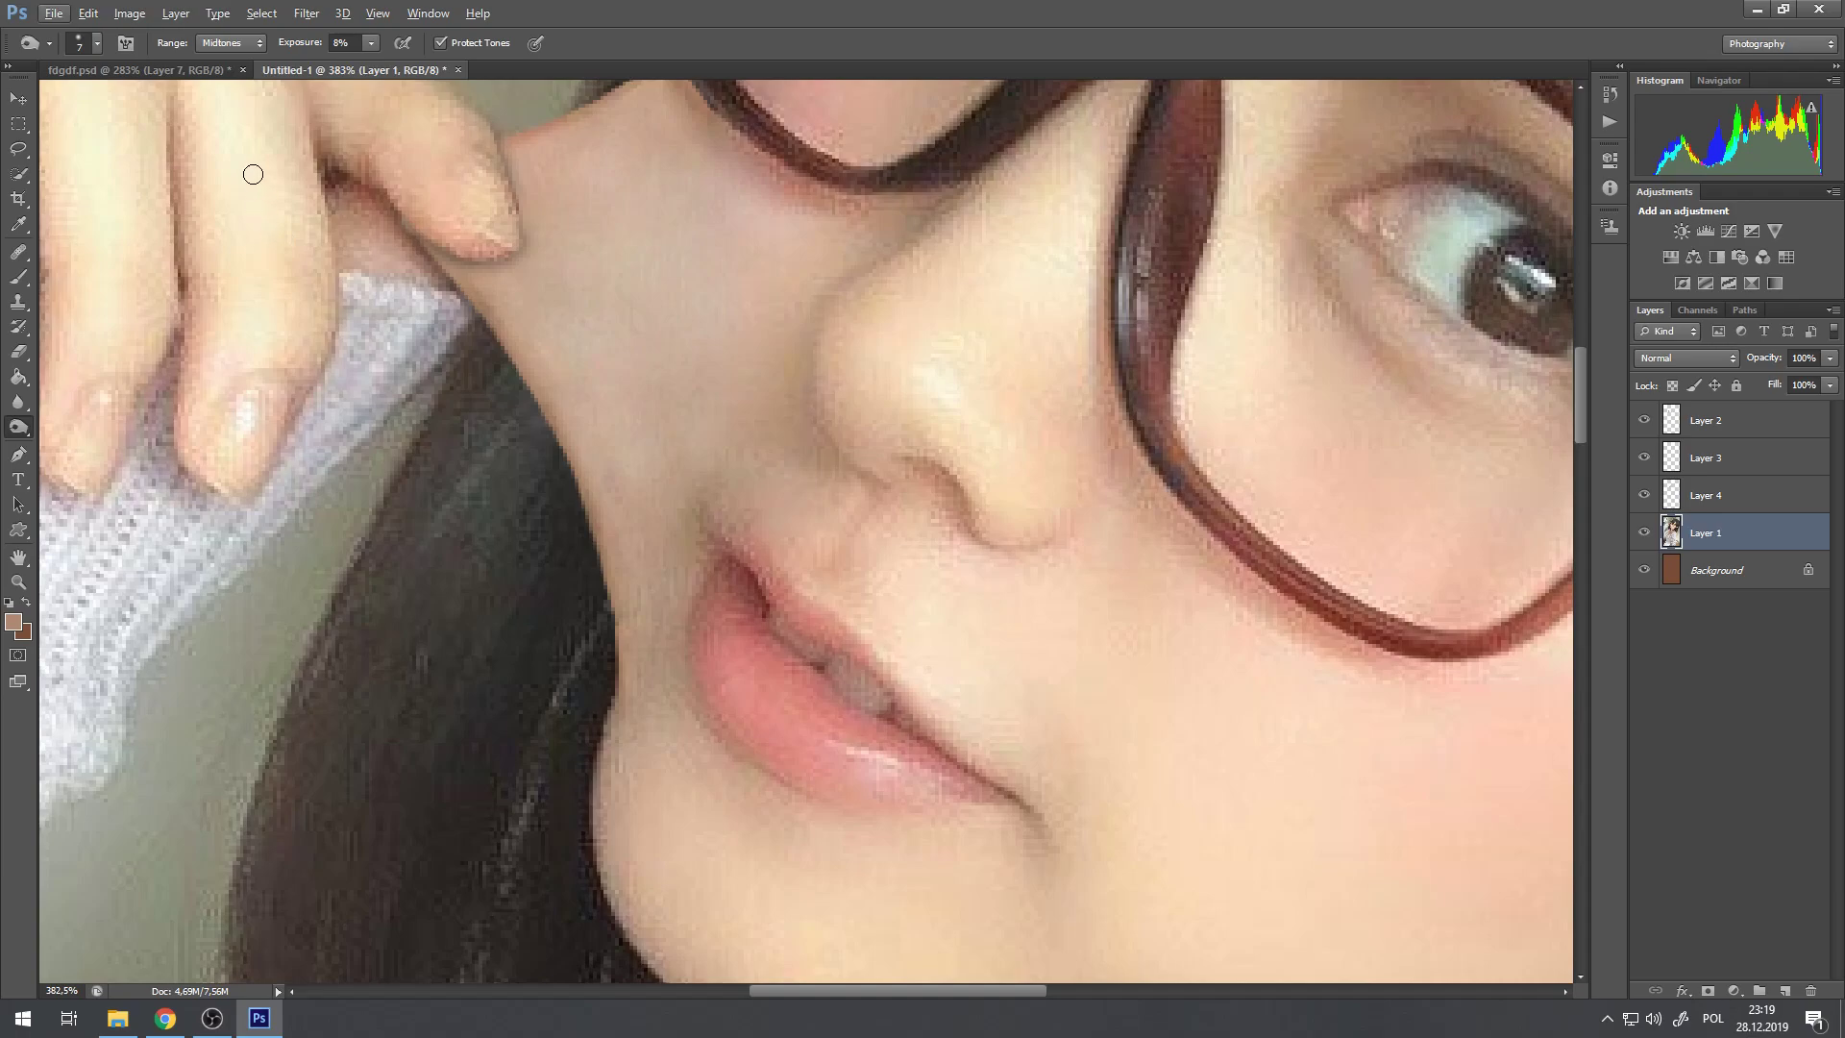
left_click(205, 72)
left_click(337, 66)
left_click(133, 68)
scroll(768, 452, "down", 5)
scroll(768, 452, "down", 3)
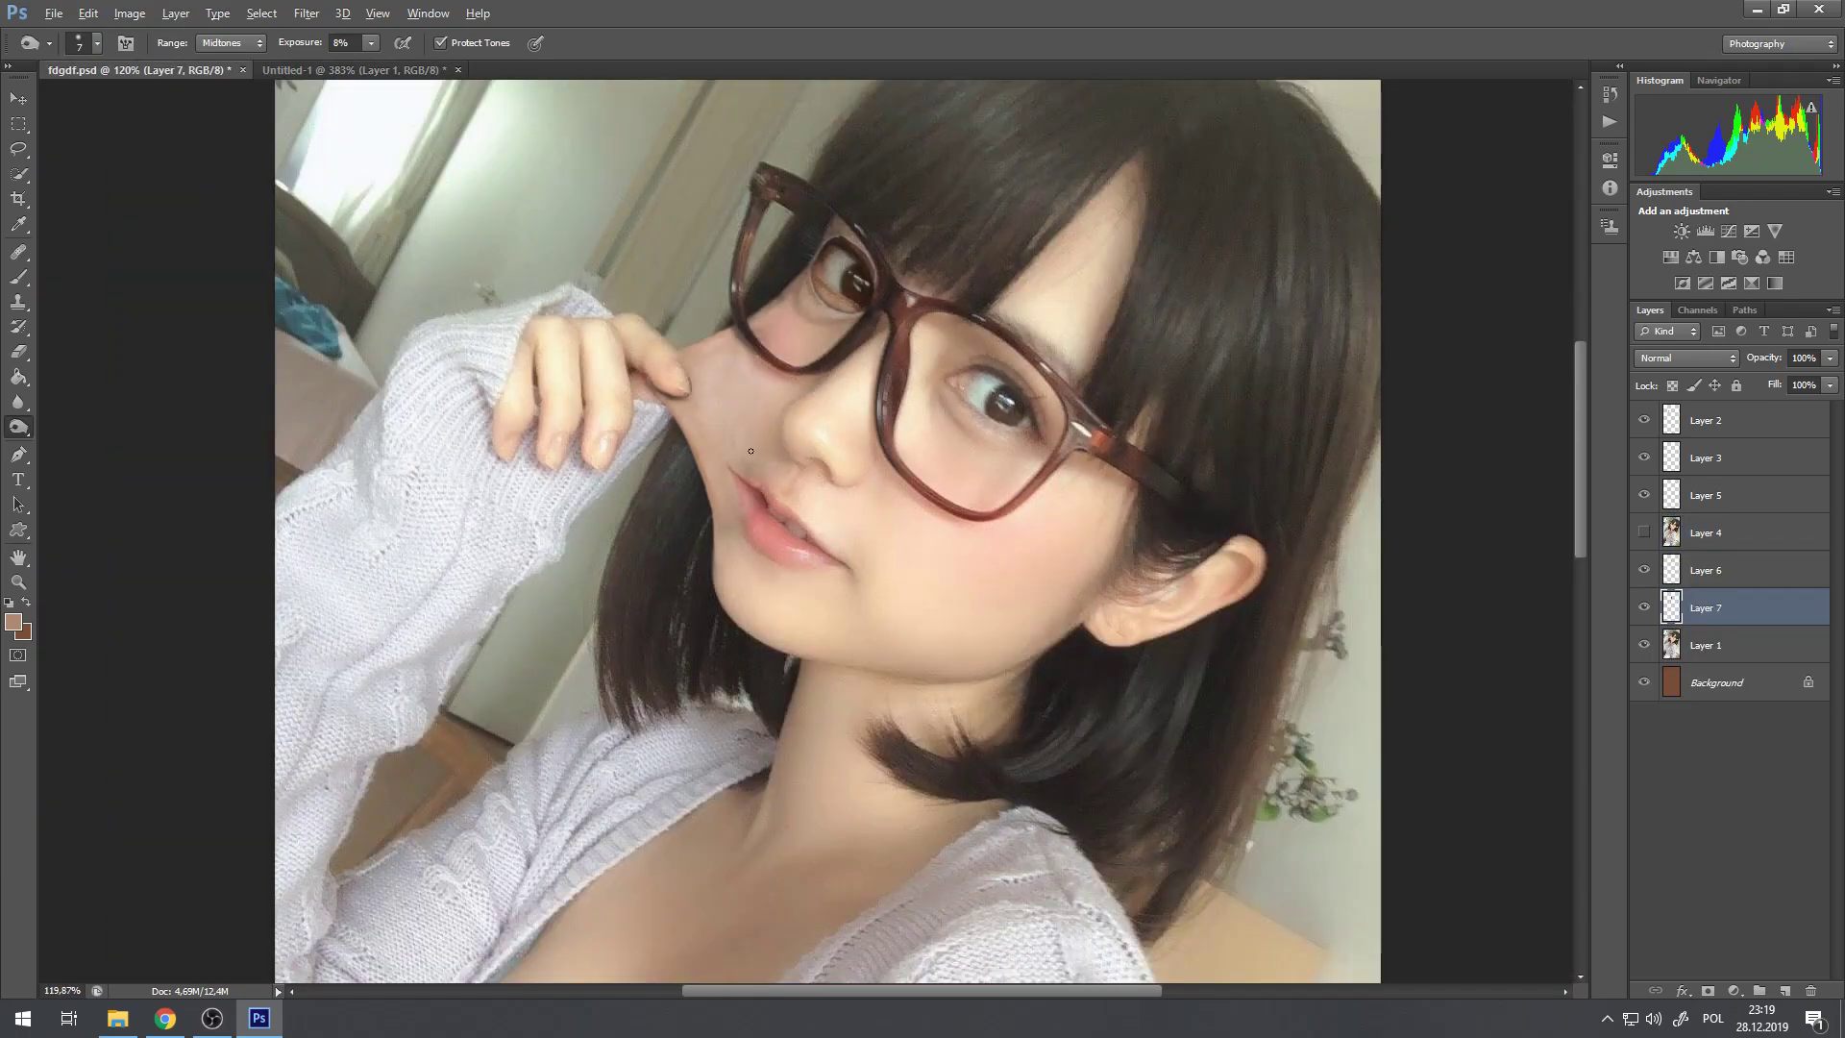
scroll(768, 452, "up", 5)
left_click(371, 66)
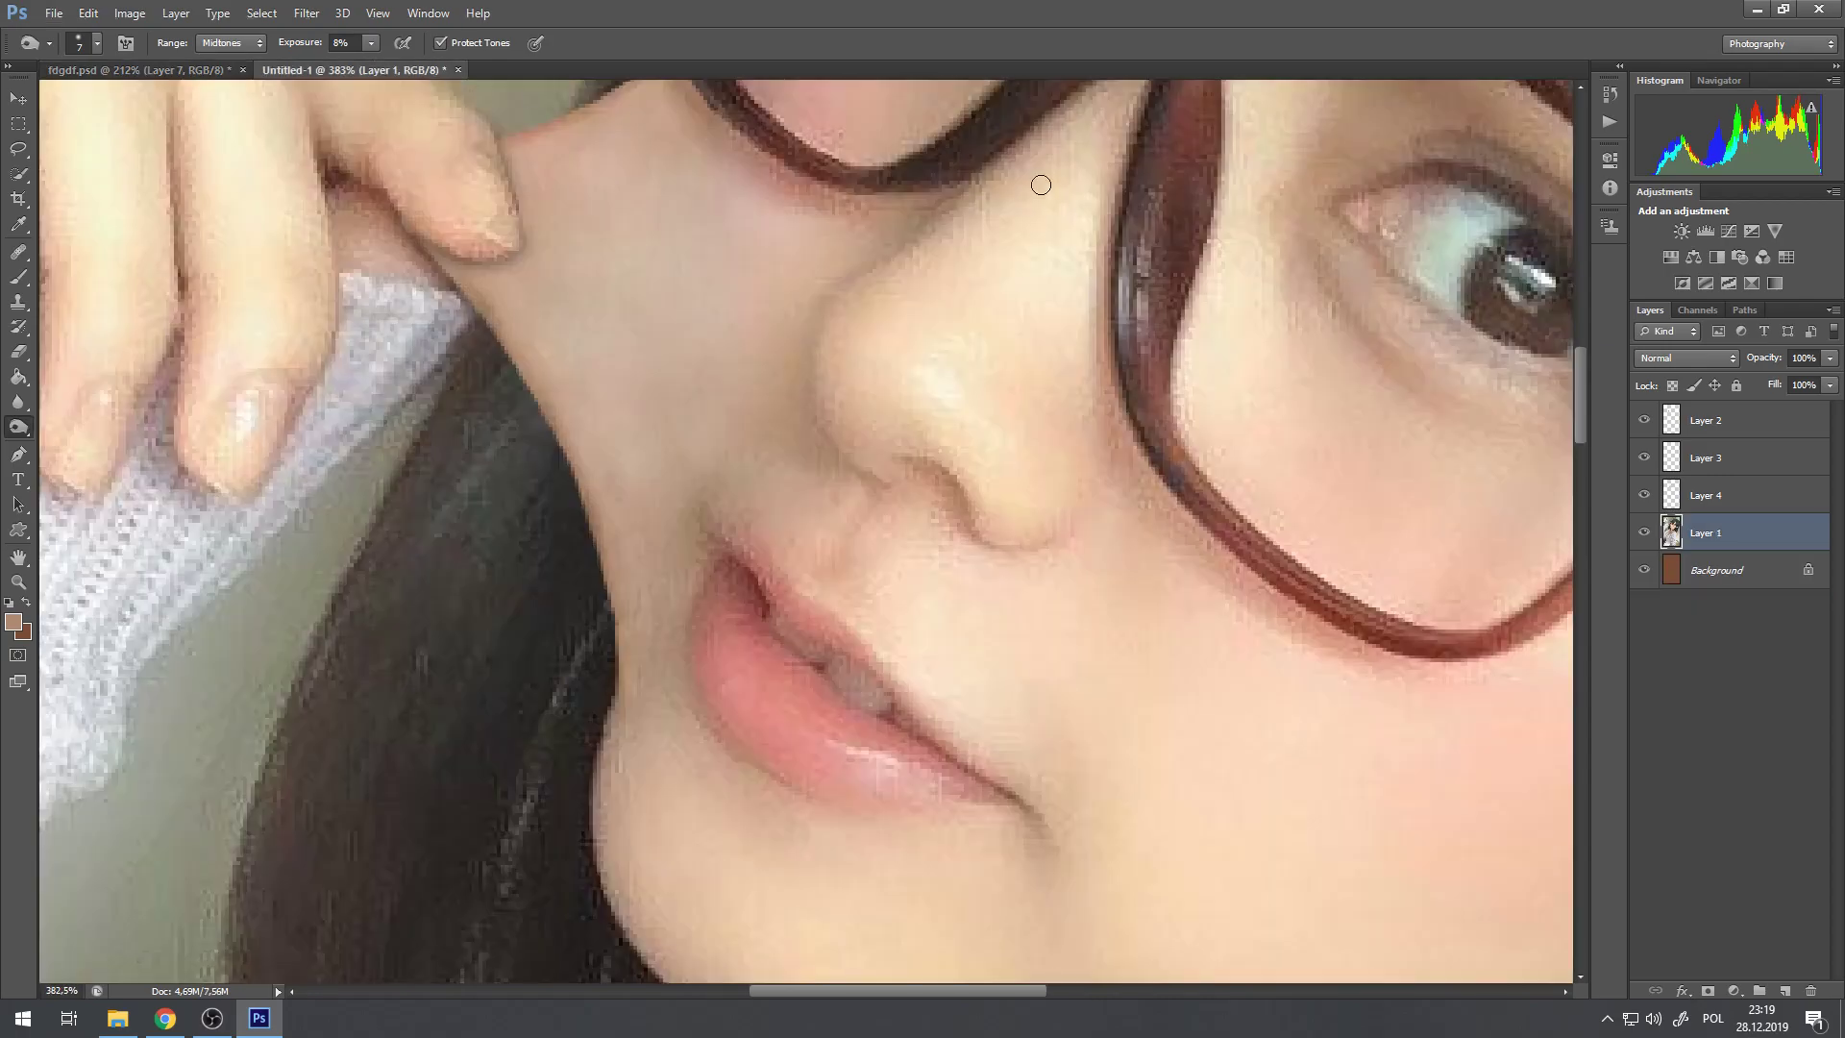
Step: Inspect the eye above the stretched cheek in Untitled-1 at several magnifications
scroll(1057, 212, "down", 3)
scroll(1070, 236, "up", 5)
scroll(1070, 235, "down", 4)
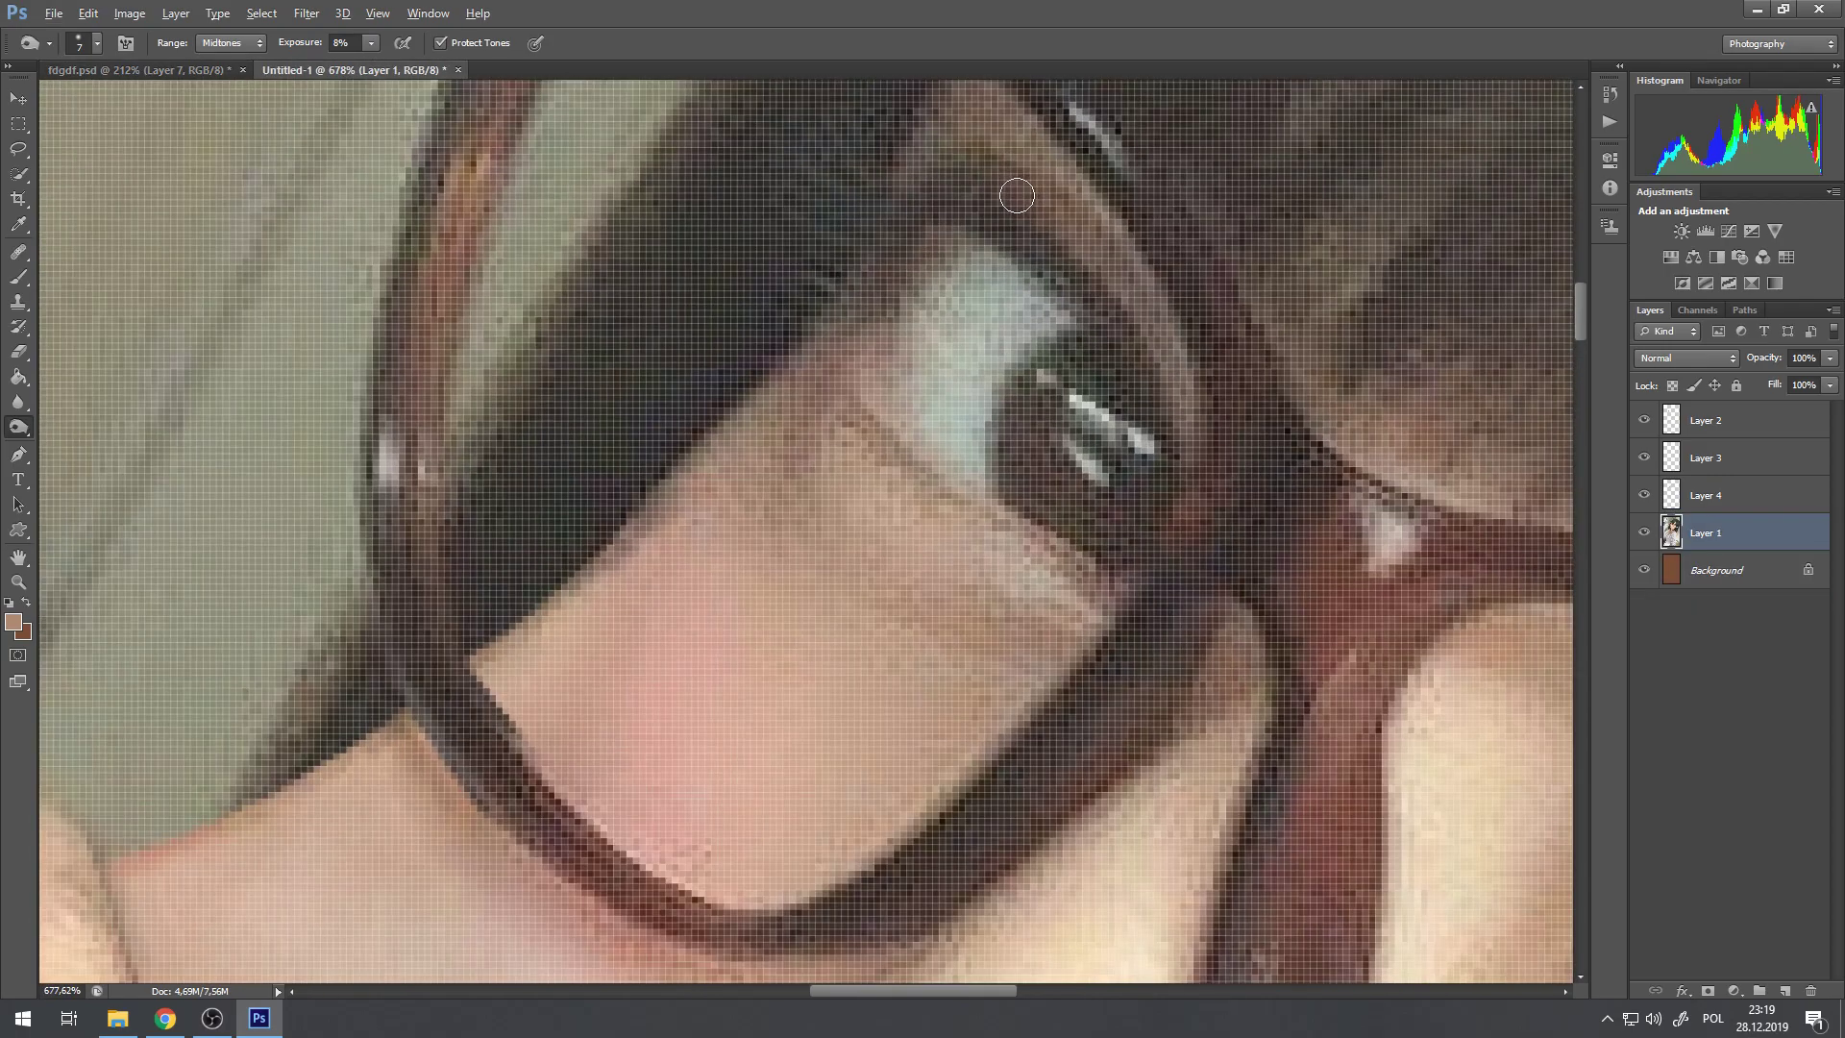
scroll(1008, 215, "up", 2)
scroll(1007, 215, "down", 4)
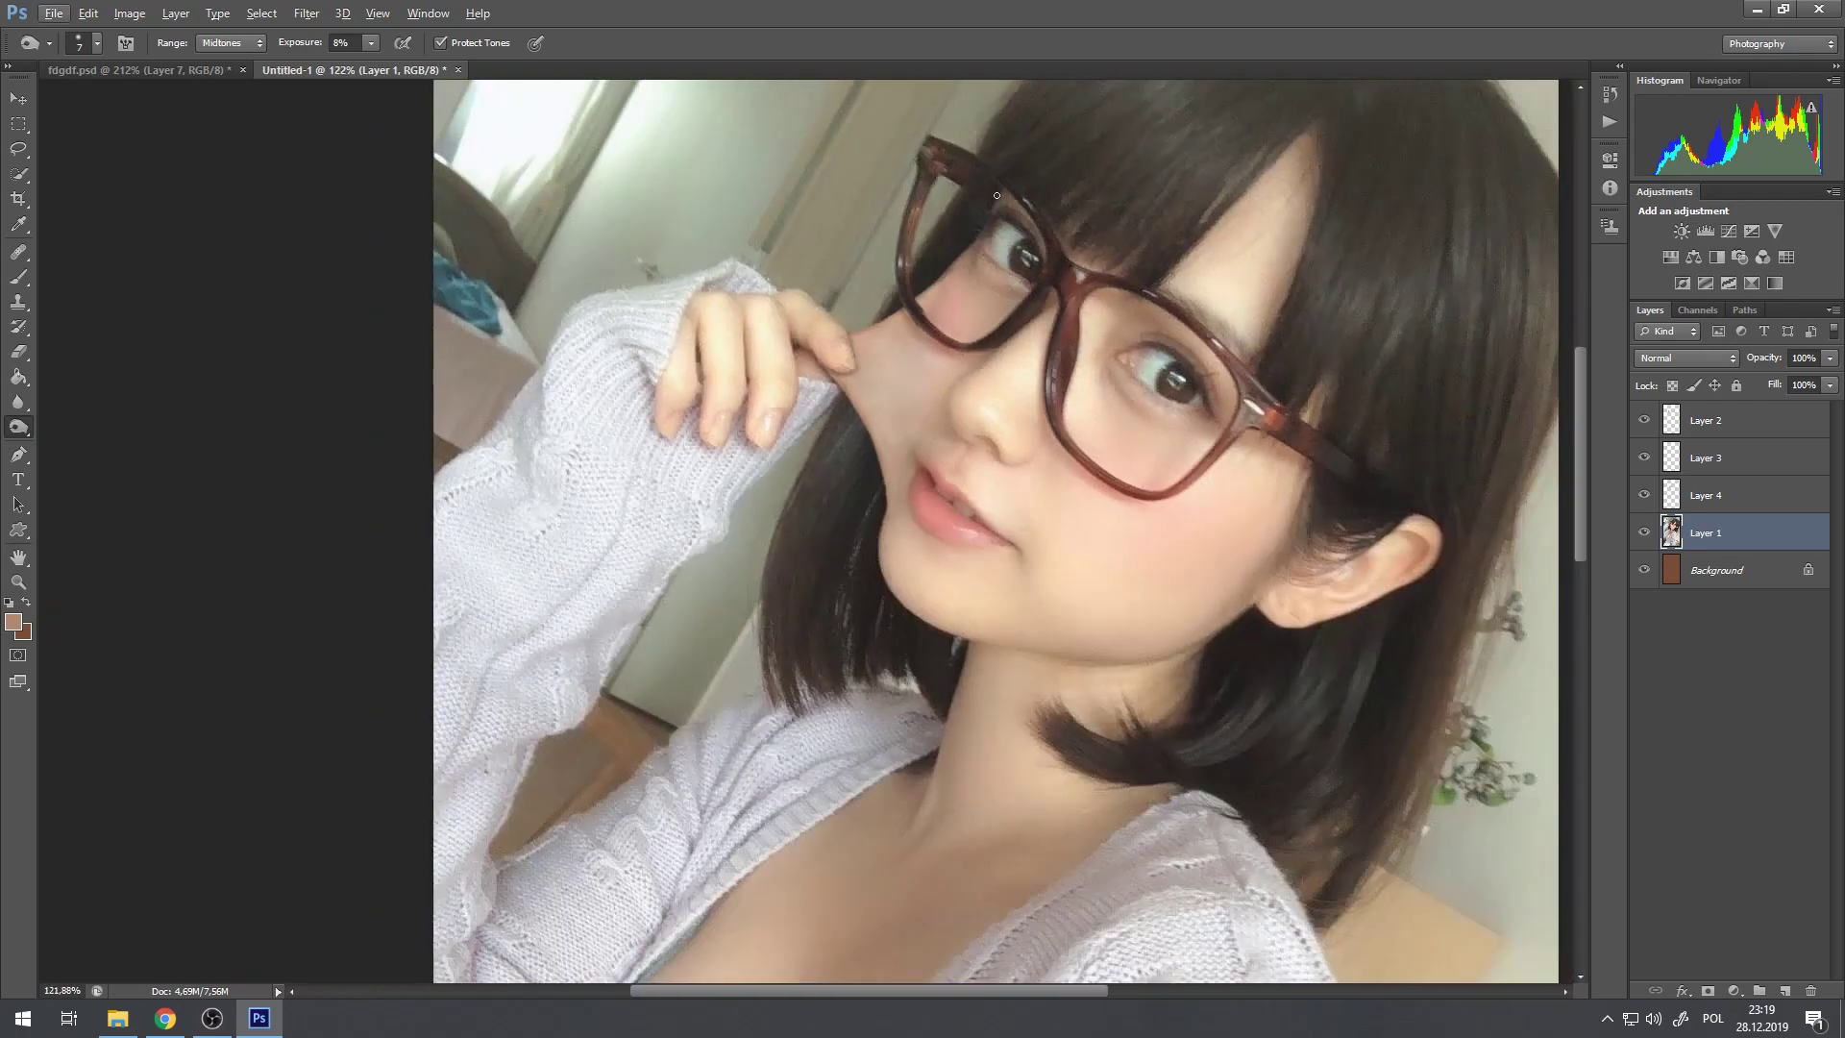
scroll(1140, 431, "up", 4)
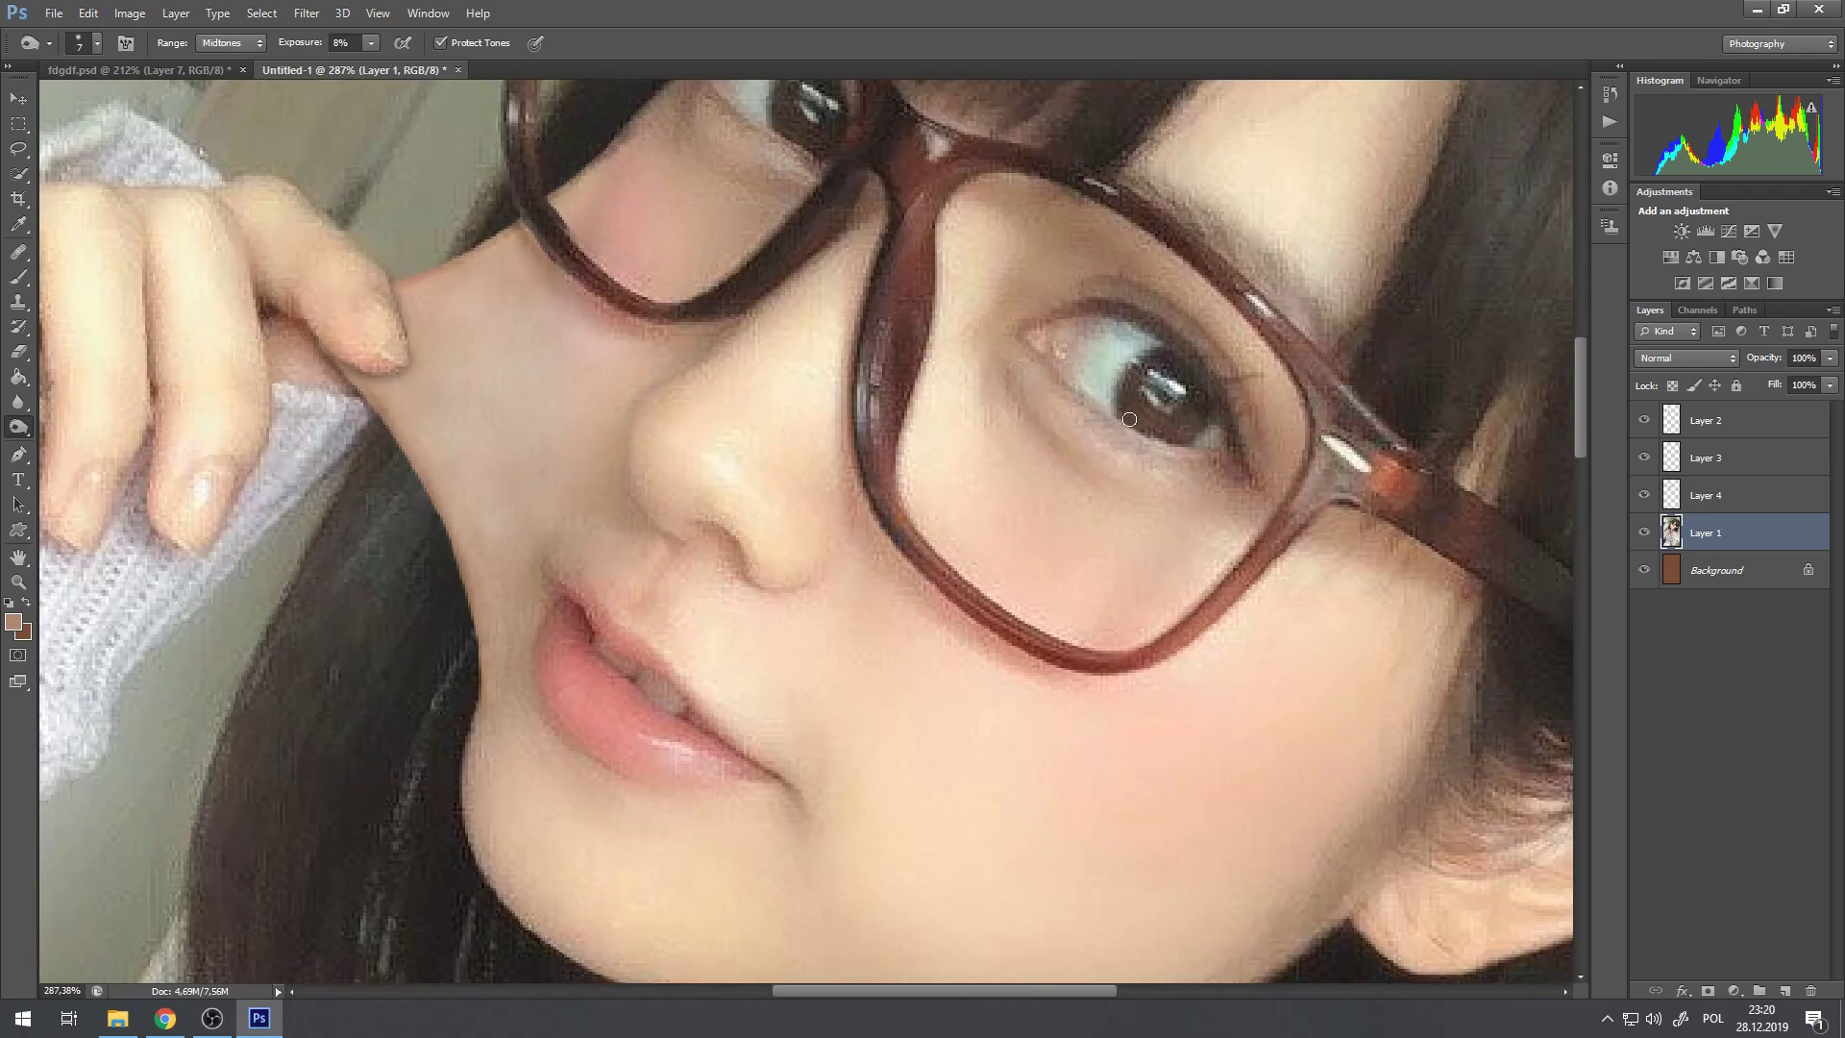
scroll(1131, 420, "down", 4)
scroll(988, 203, "up", 5)
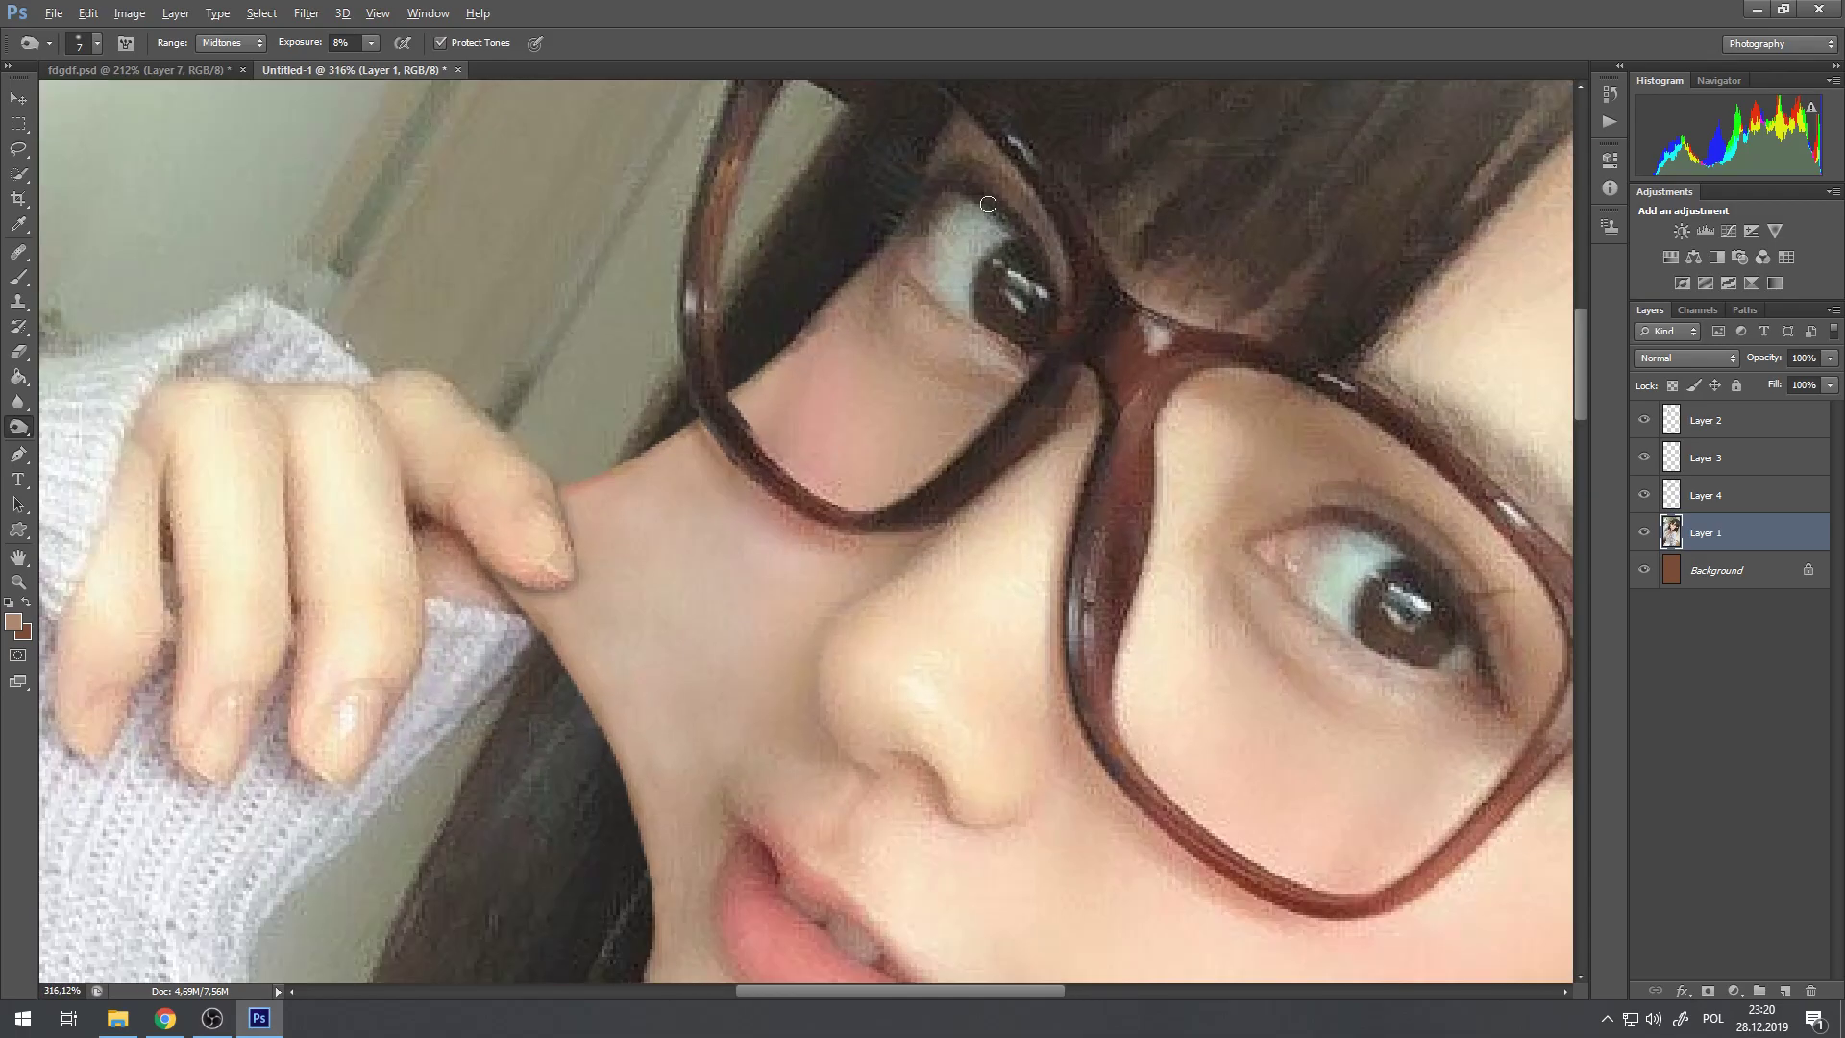
scroll(988, 204, "up", 3)
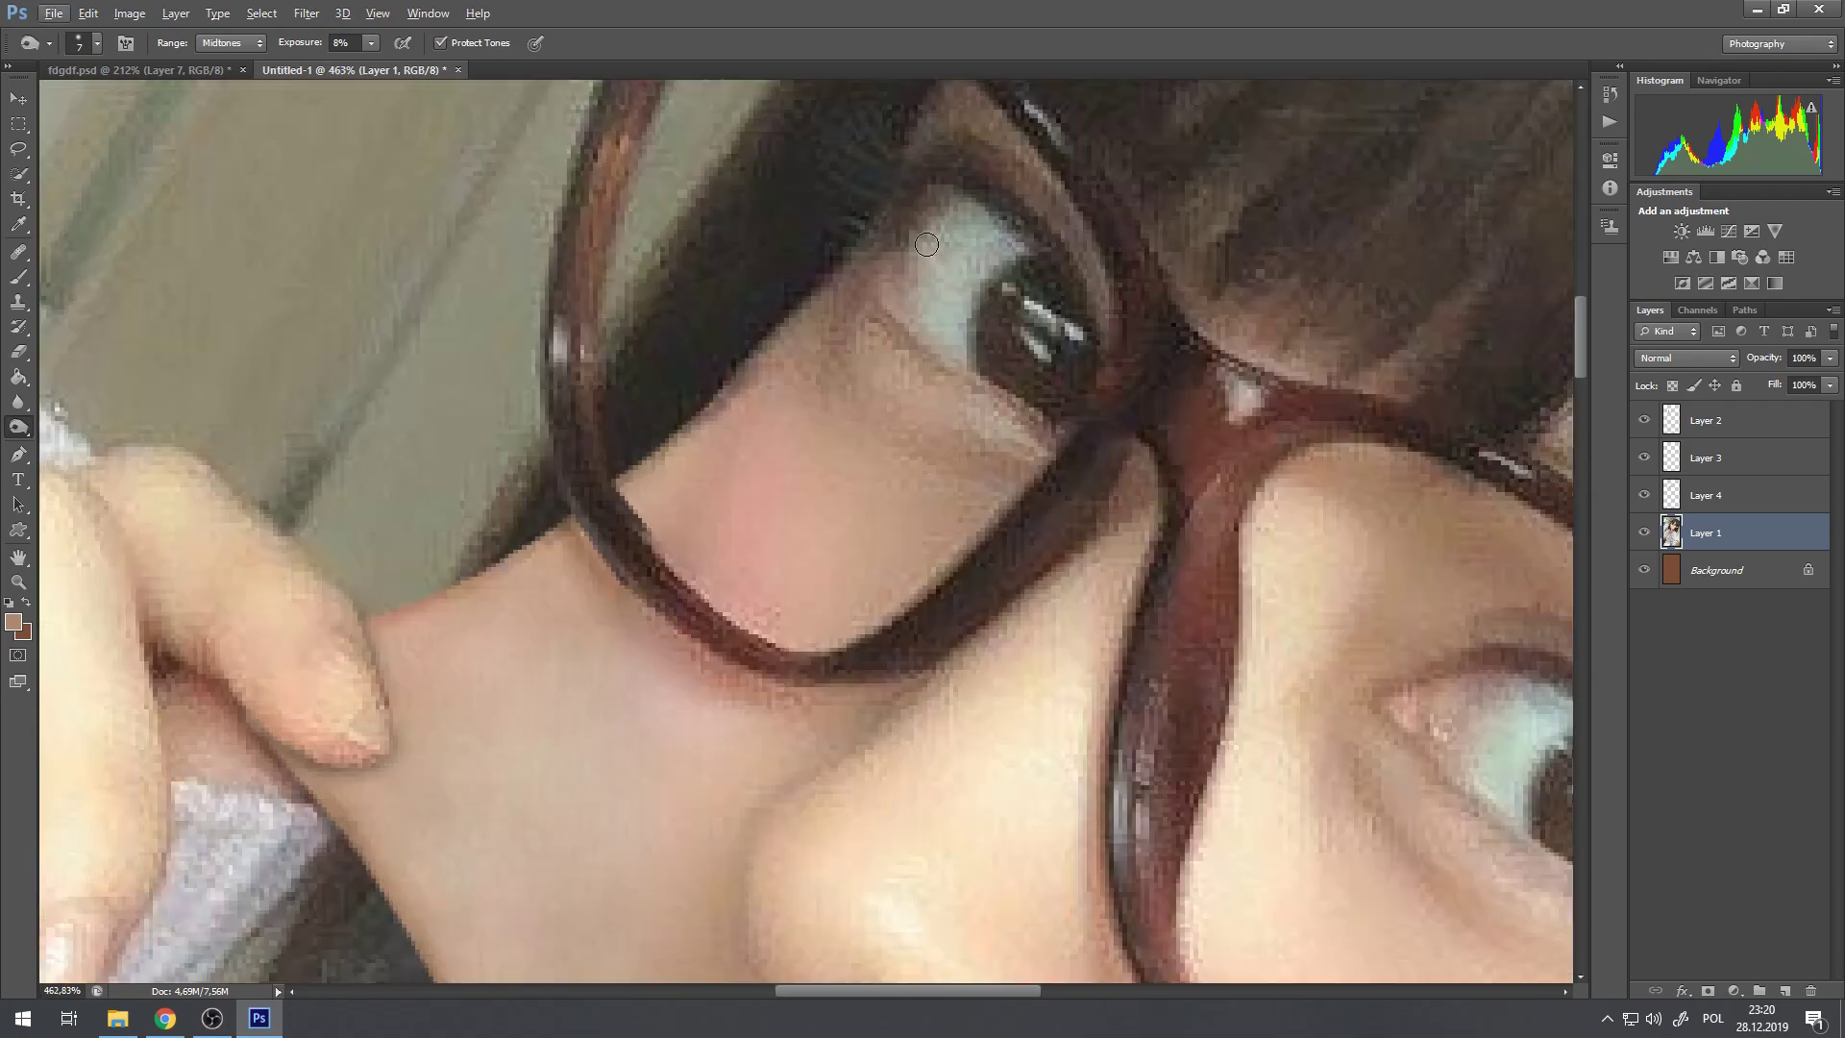
Step: Lasso the lower eyelid of the eye above the pinched cheek and copy it from Layer 1 to a new layer
key("l")
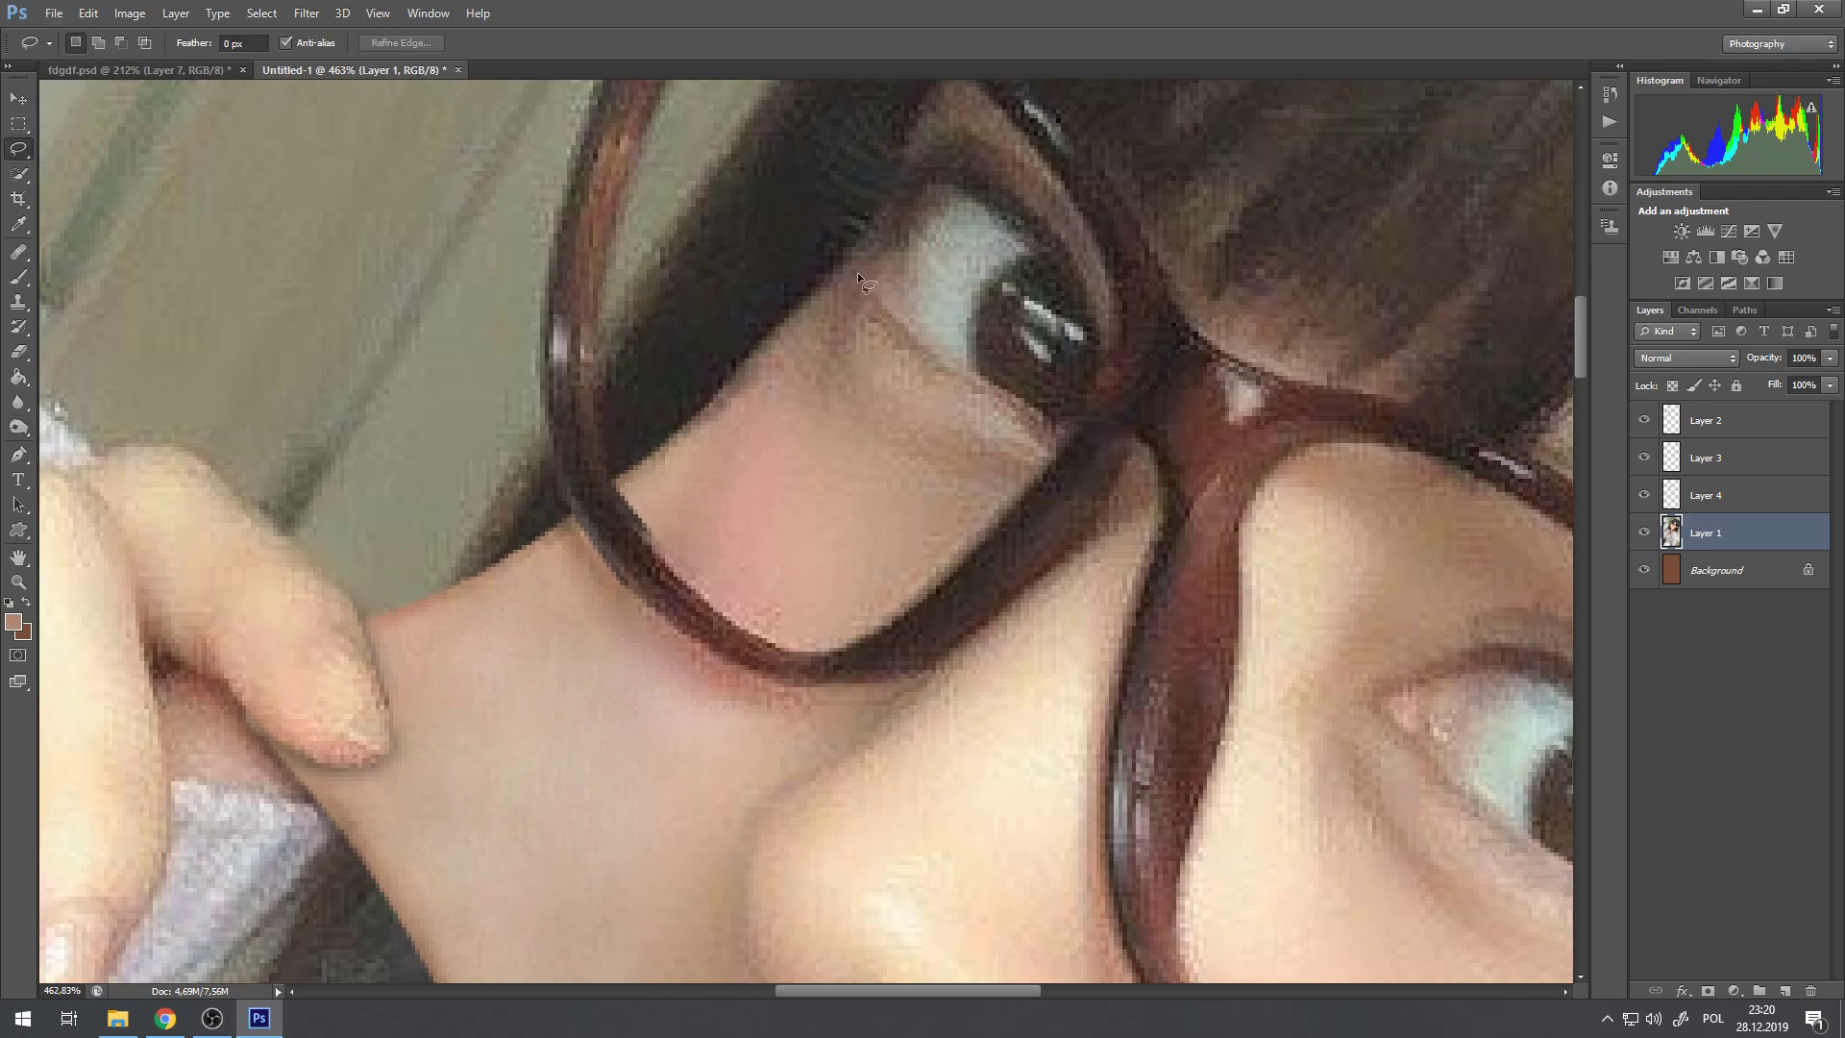
left_click_drag(851, 262, 810, 369)
left_click_drag(1027, 497, 1056, 440)
key("ctrl+d")
left_click_drag(890, 280, 892, 281)
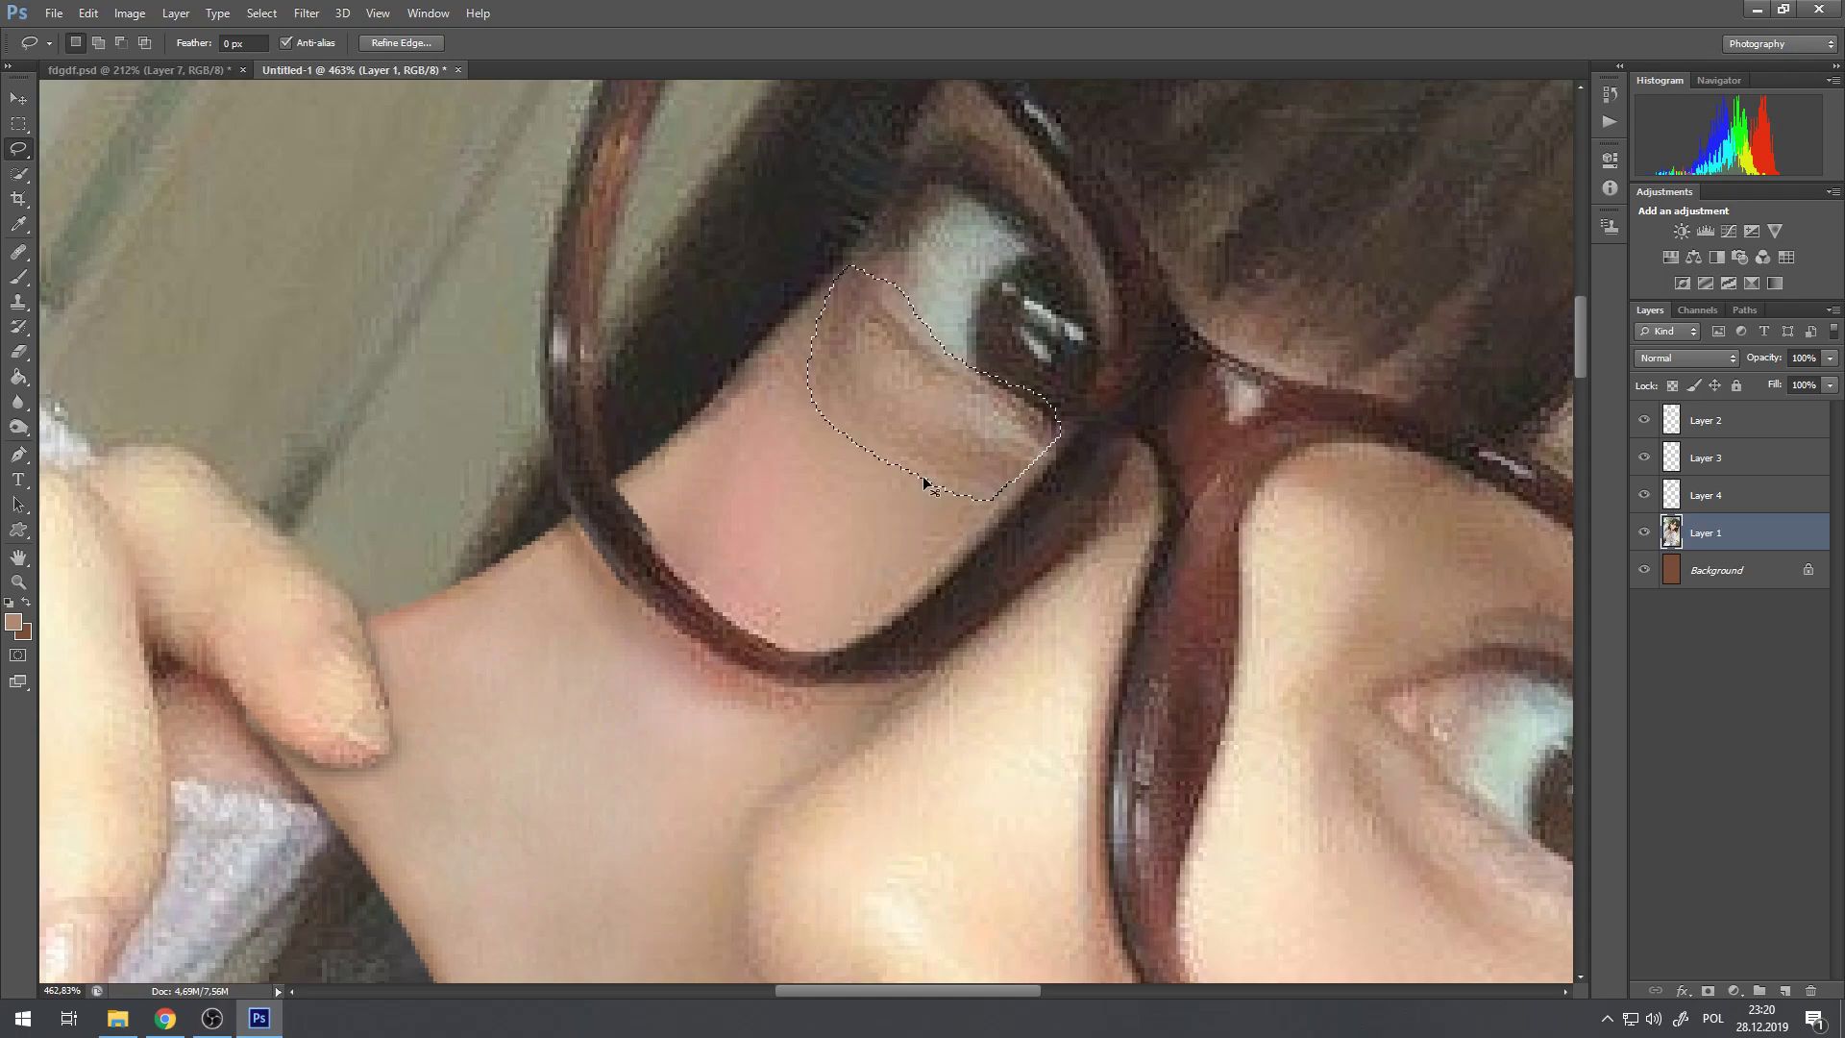
key("ctrl+j")
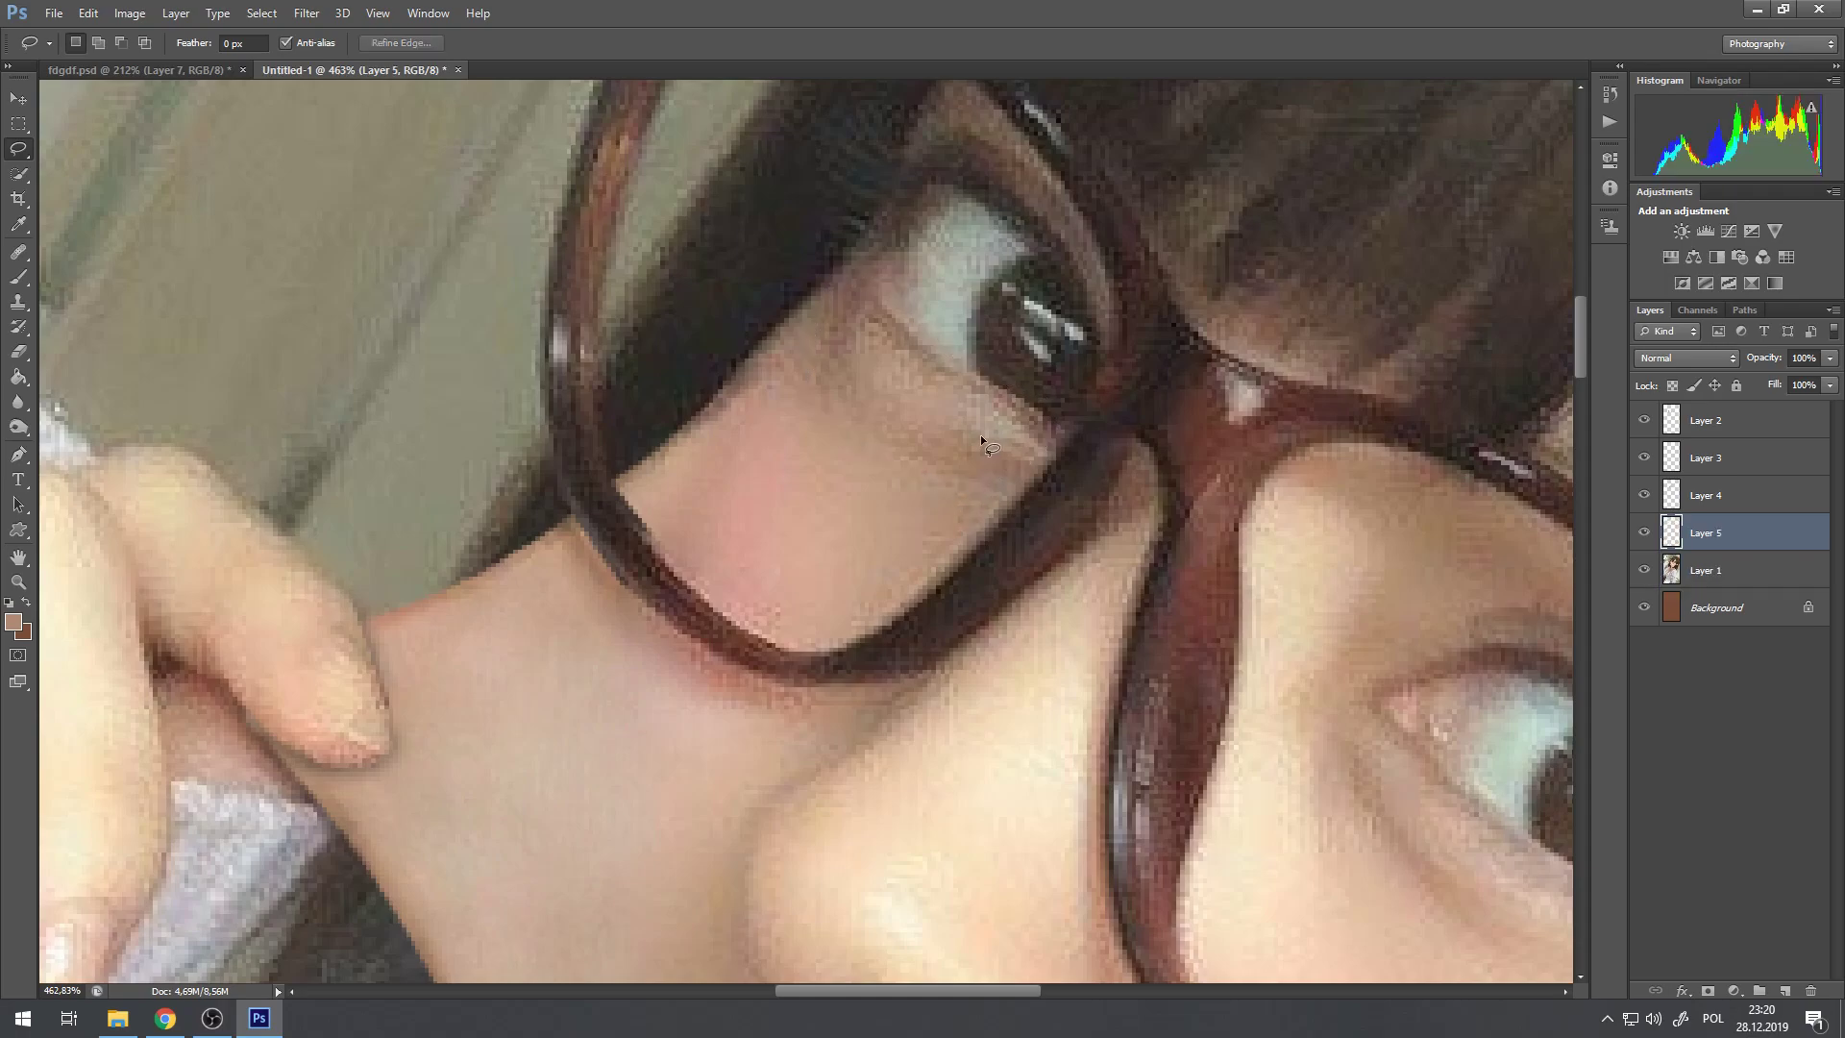
Step: Move the copied eyelid patch slightly down toward the pinched cheek, about 0.28 cm sideways and 0.25 cm down
left_click(1654, 573)
left_click(1655, 573)
left_click(1657, 573)
key("ctrl+t")
left_click_drag(914, 424, 884, 457)
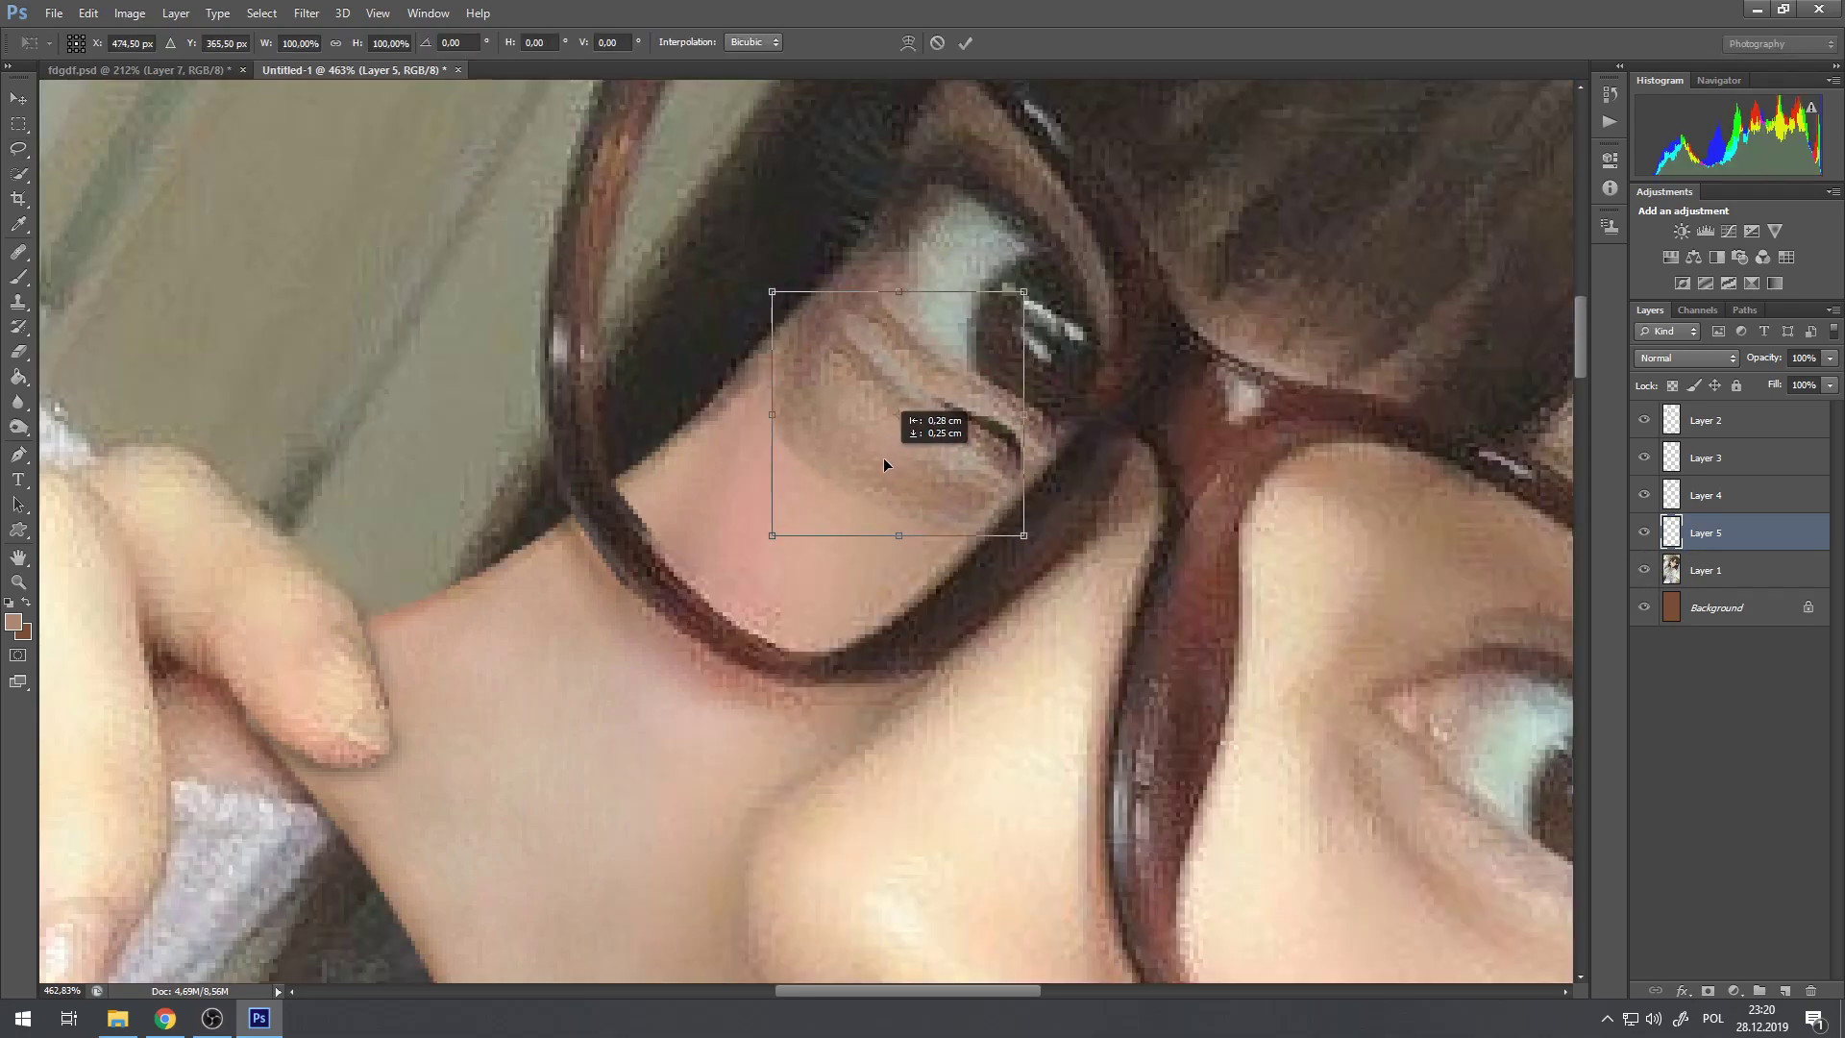
key("Return")
Step: Erase the dark leftover eye fragments along the upper edge of the copied eyelid patch
scroll(959, 325, "up", 3)
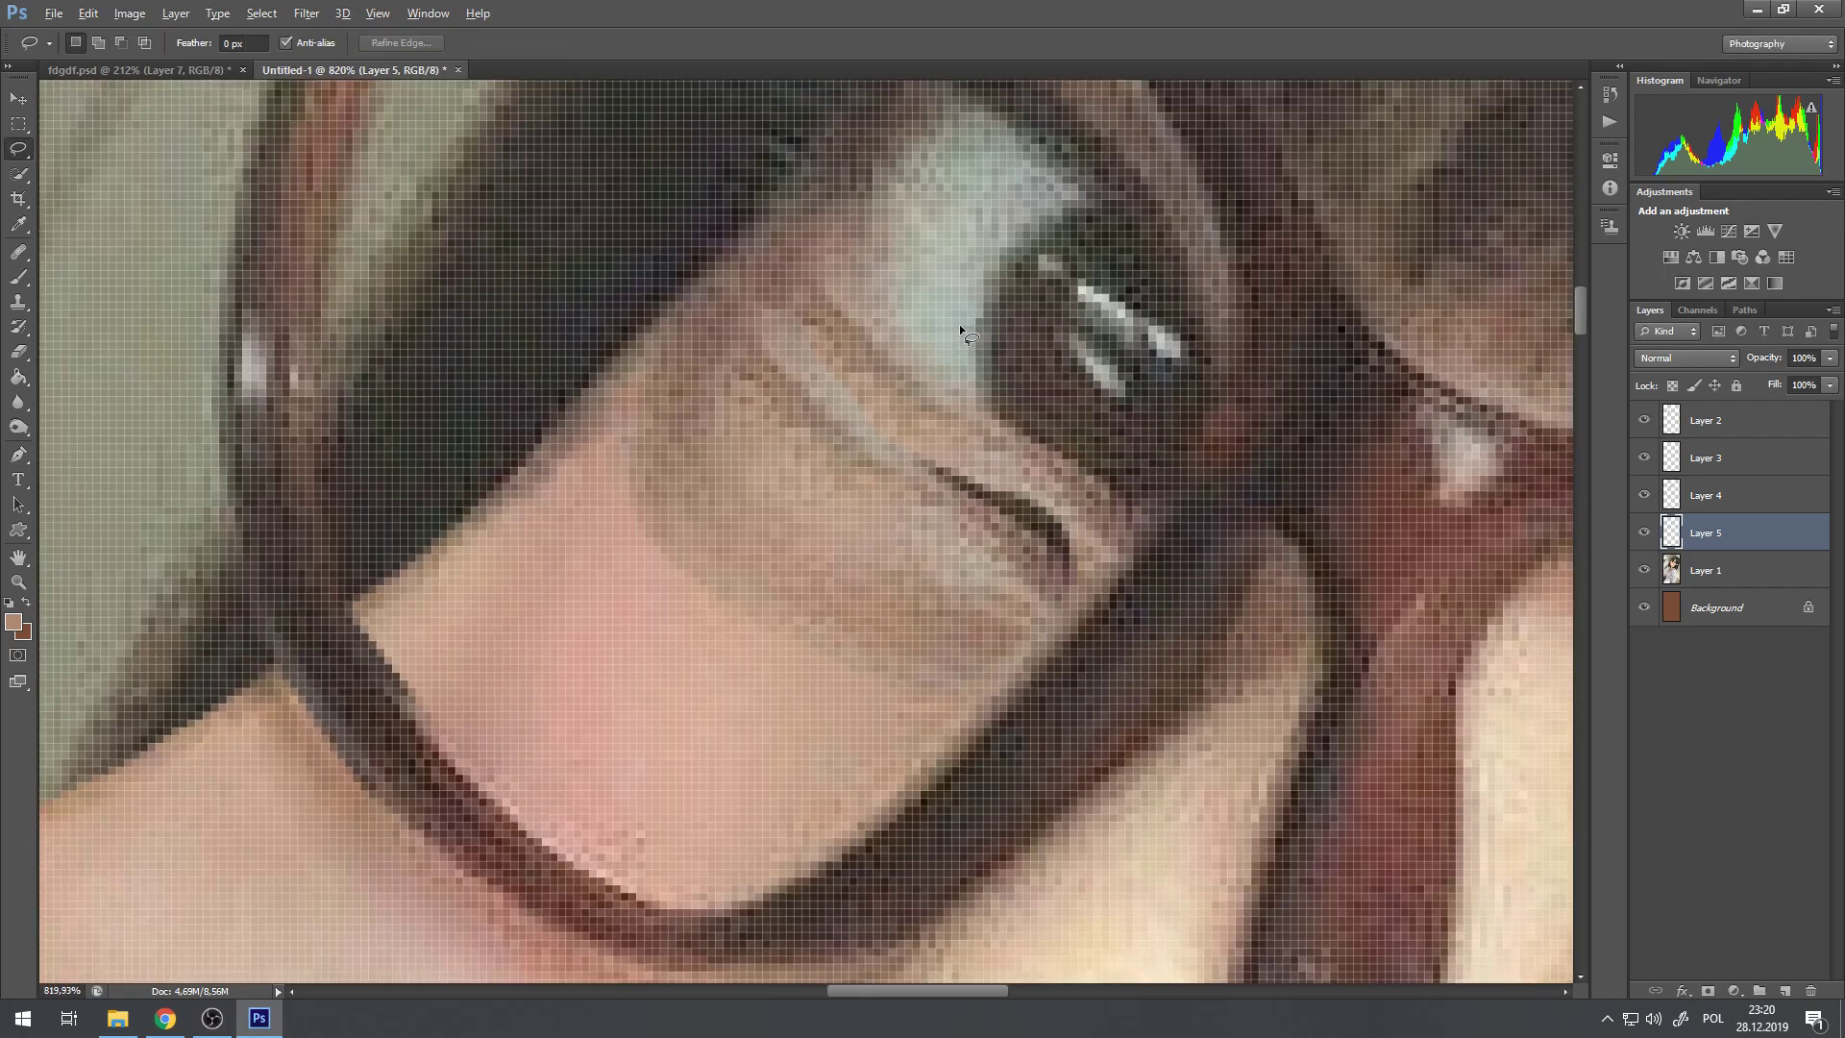
scroll(959, 325, "up", 1)
left_click(18, 352)
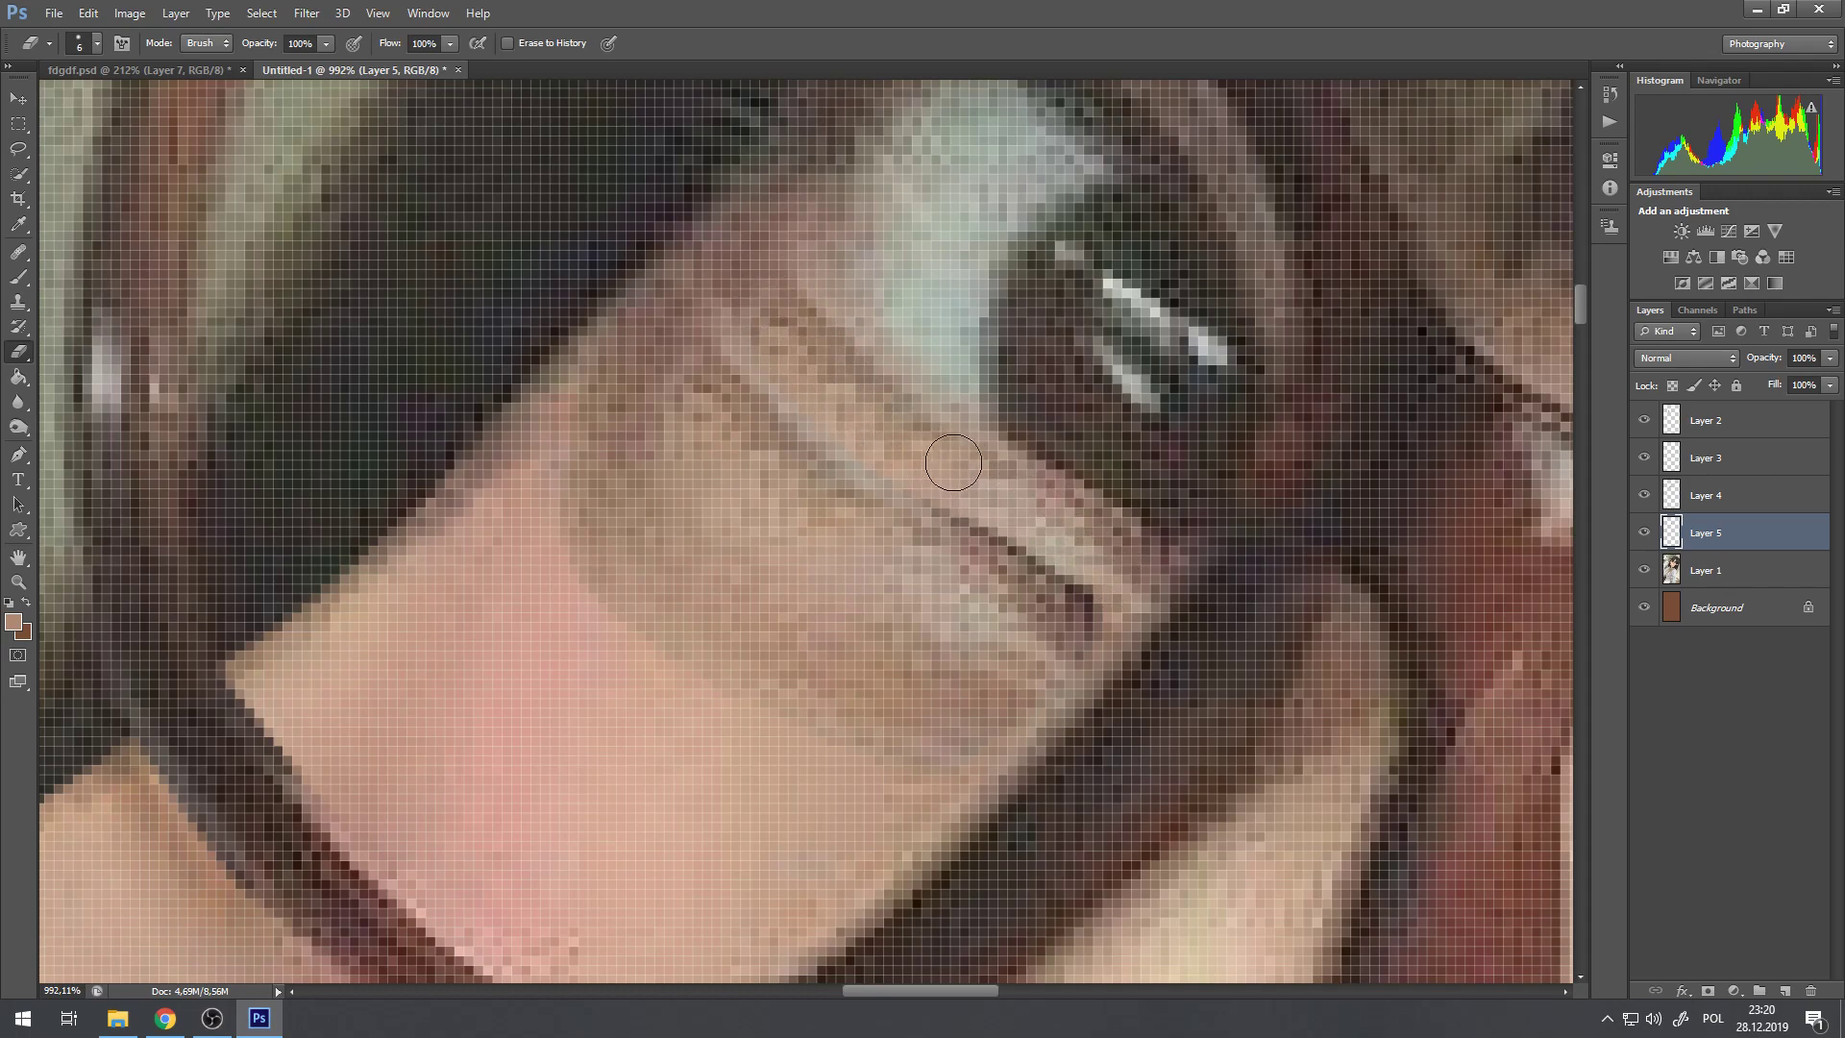
scroll(876, 358, "down", 10)
scroll(1000, 351, "up", 10)
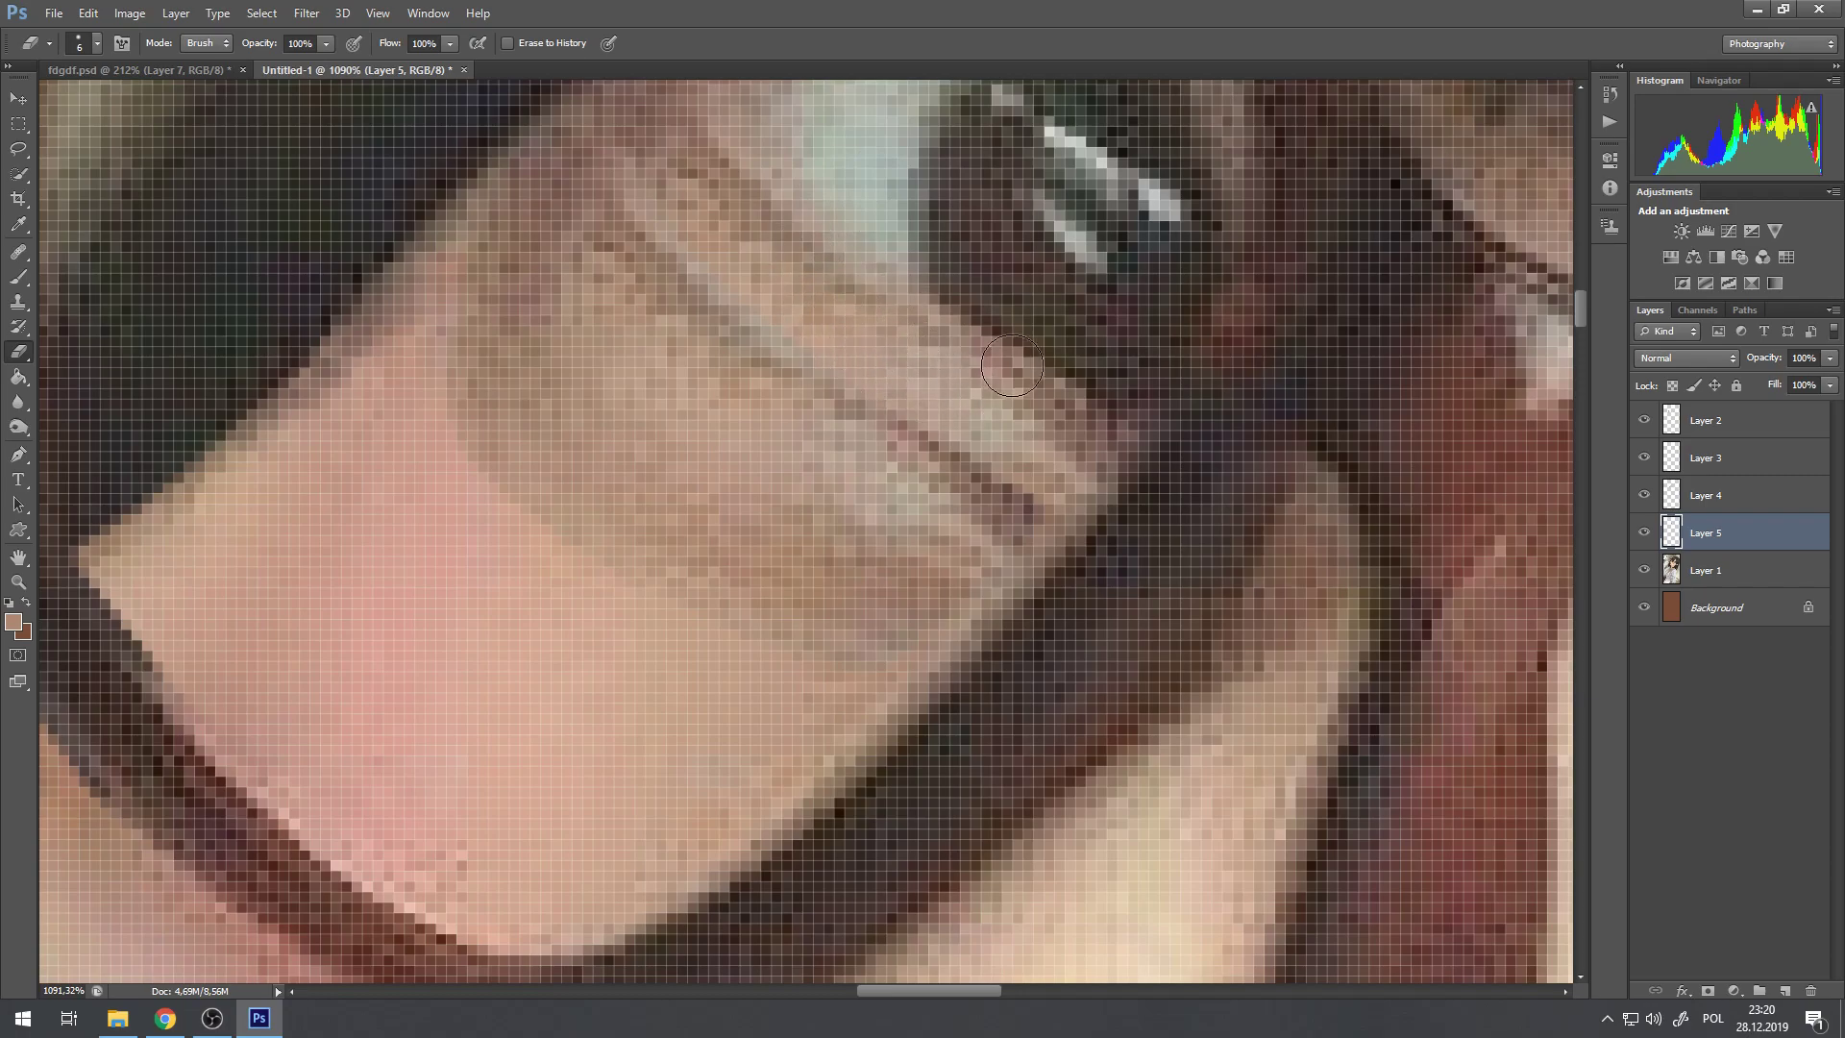
scroll(1048, 314, "down", 5)
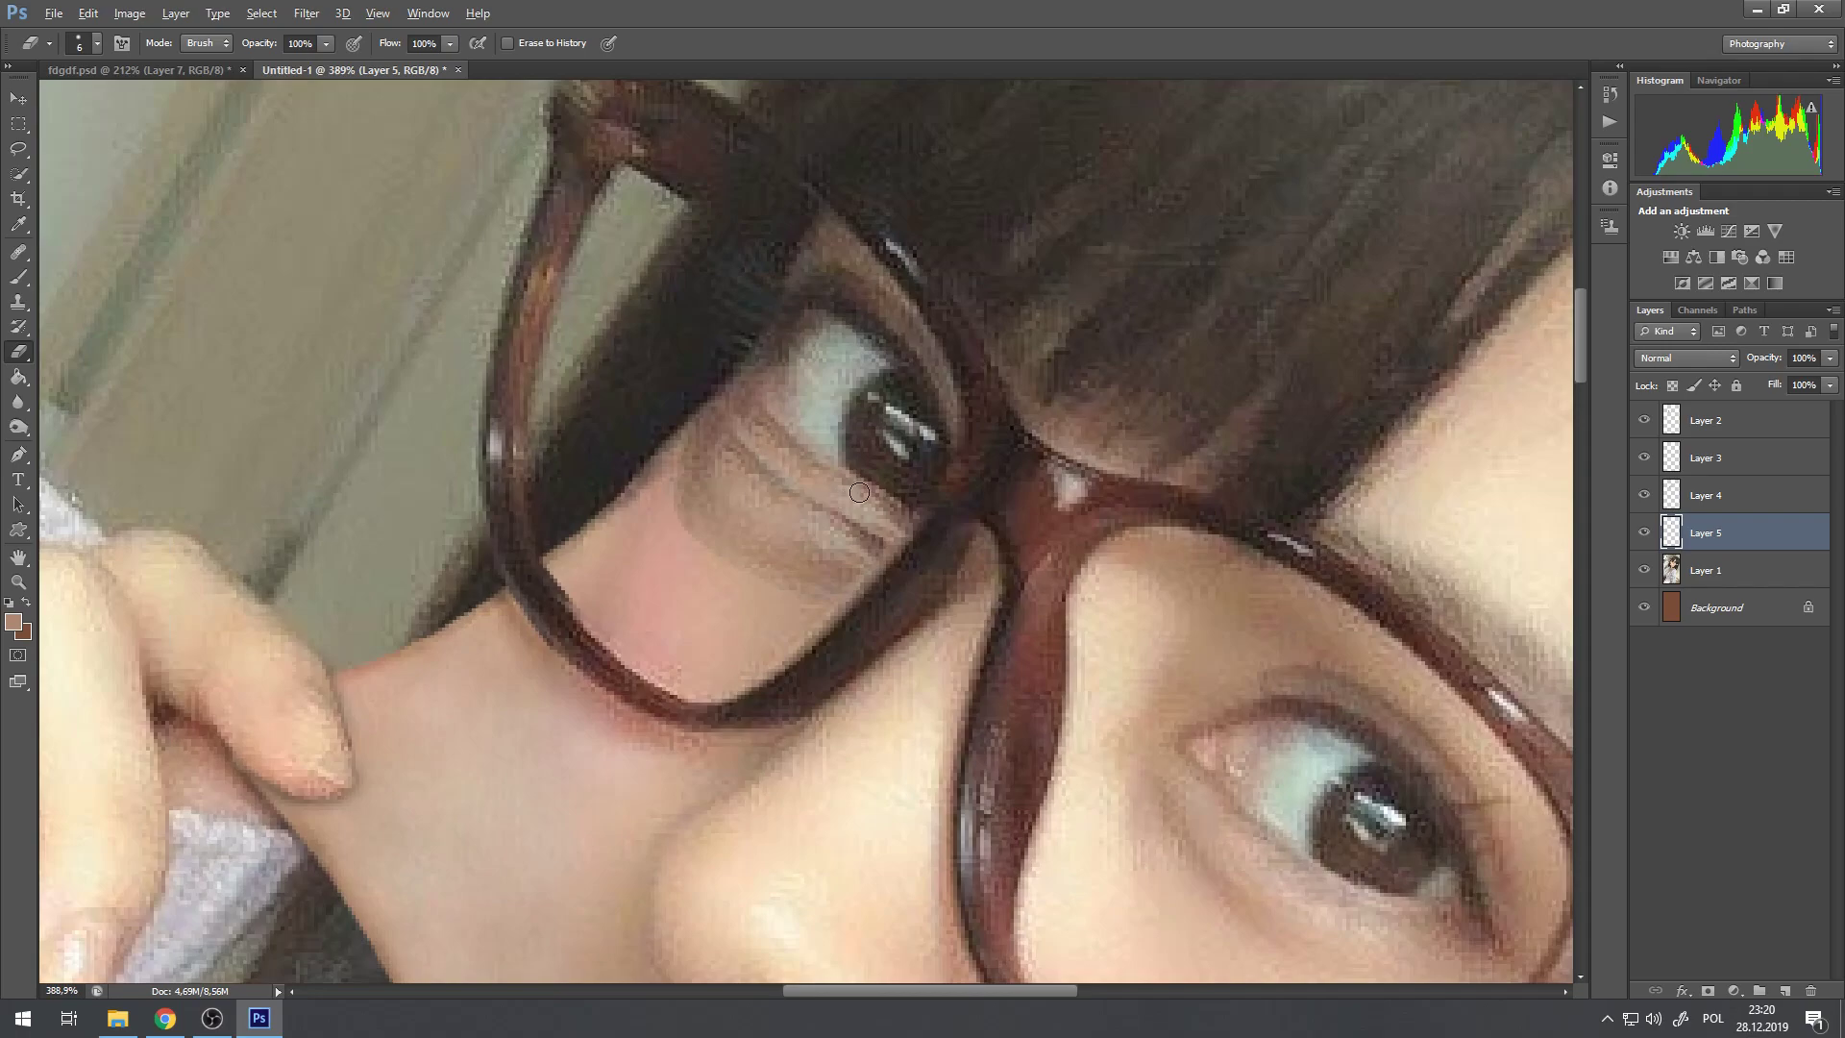
scroll(820, 522, "up", 2)
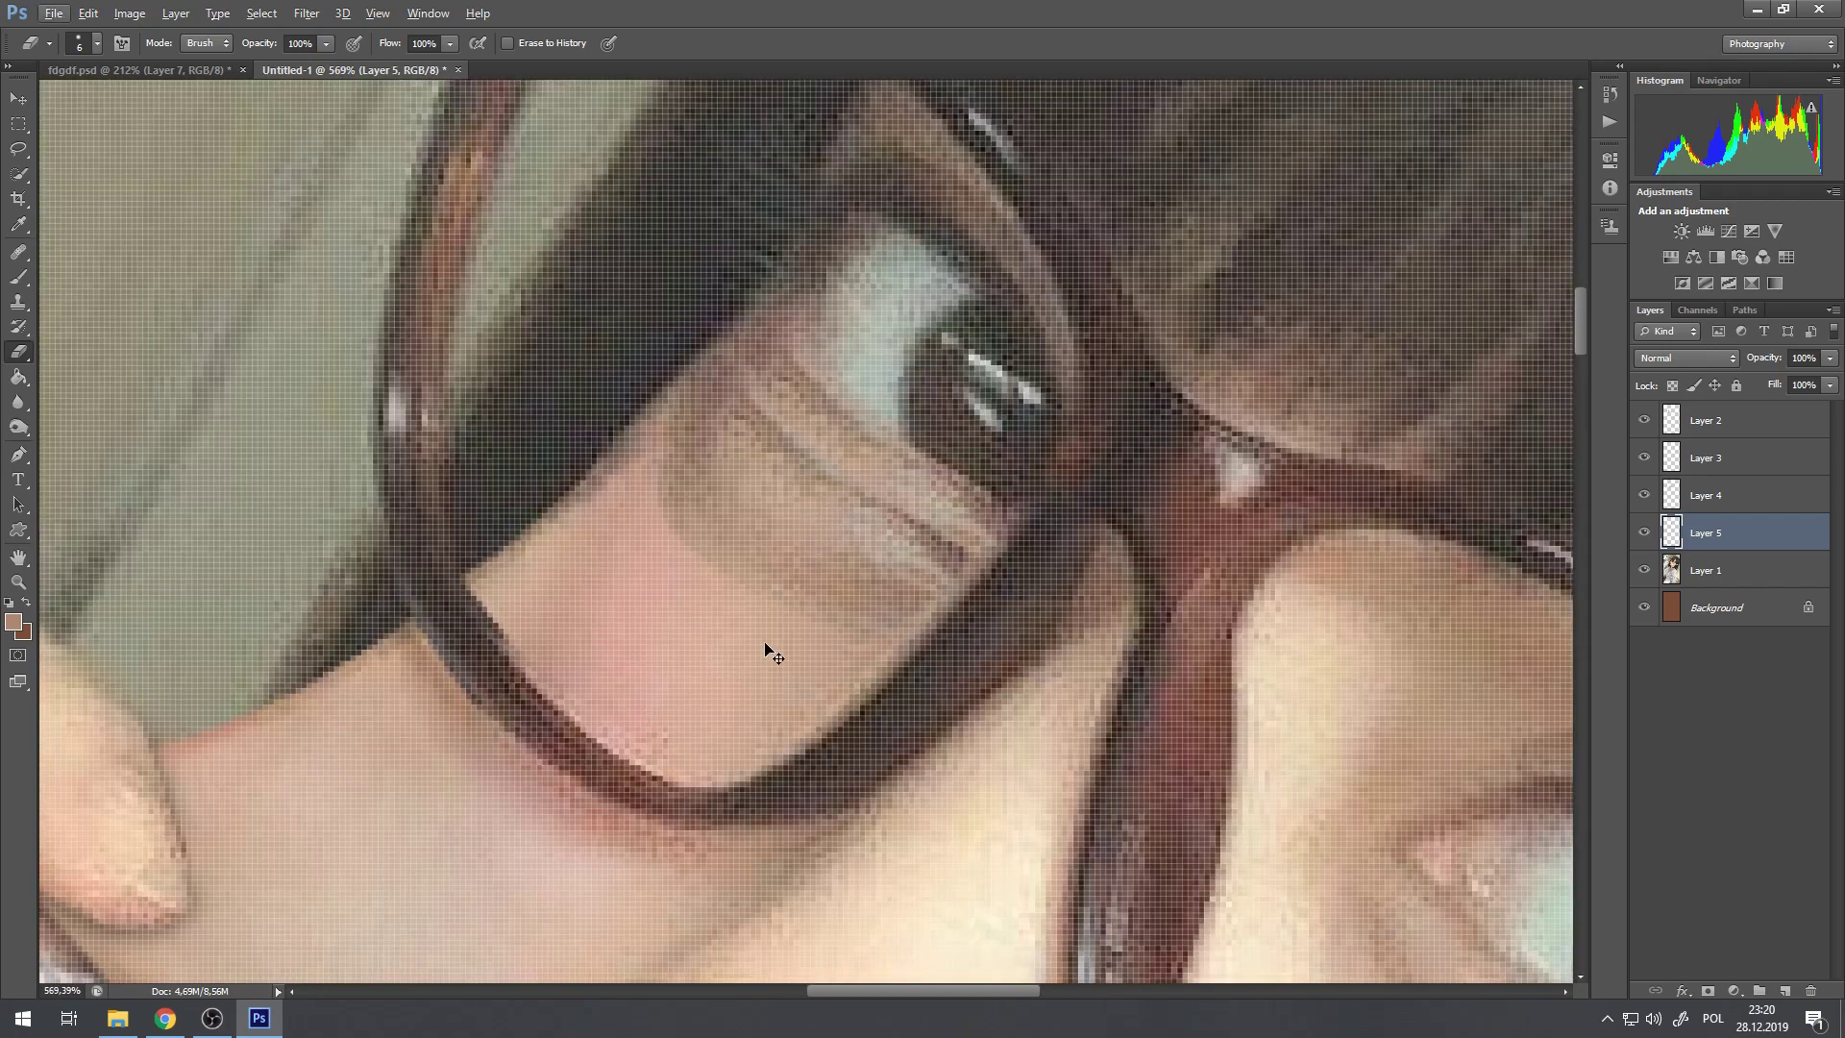
Step: Warp the copied eyelid patch by pulling its outer corners upward so the fold curves around the underside of the eye
key("ctrl+t")
right_click(937, 540)
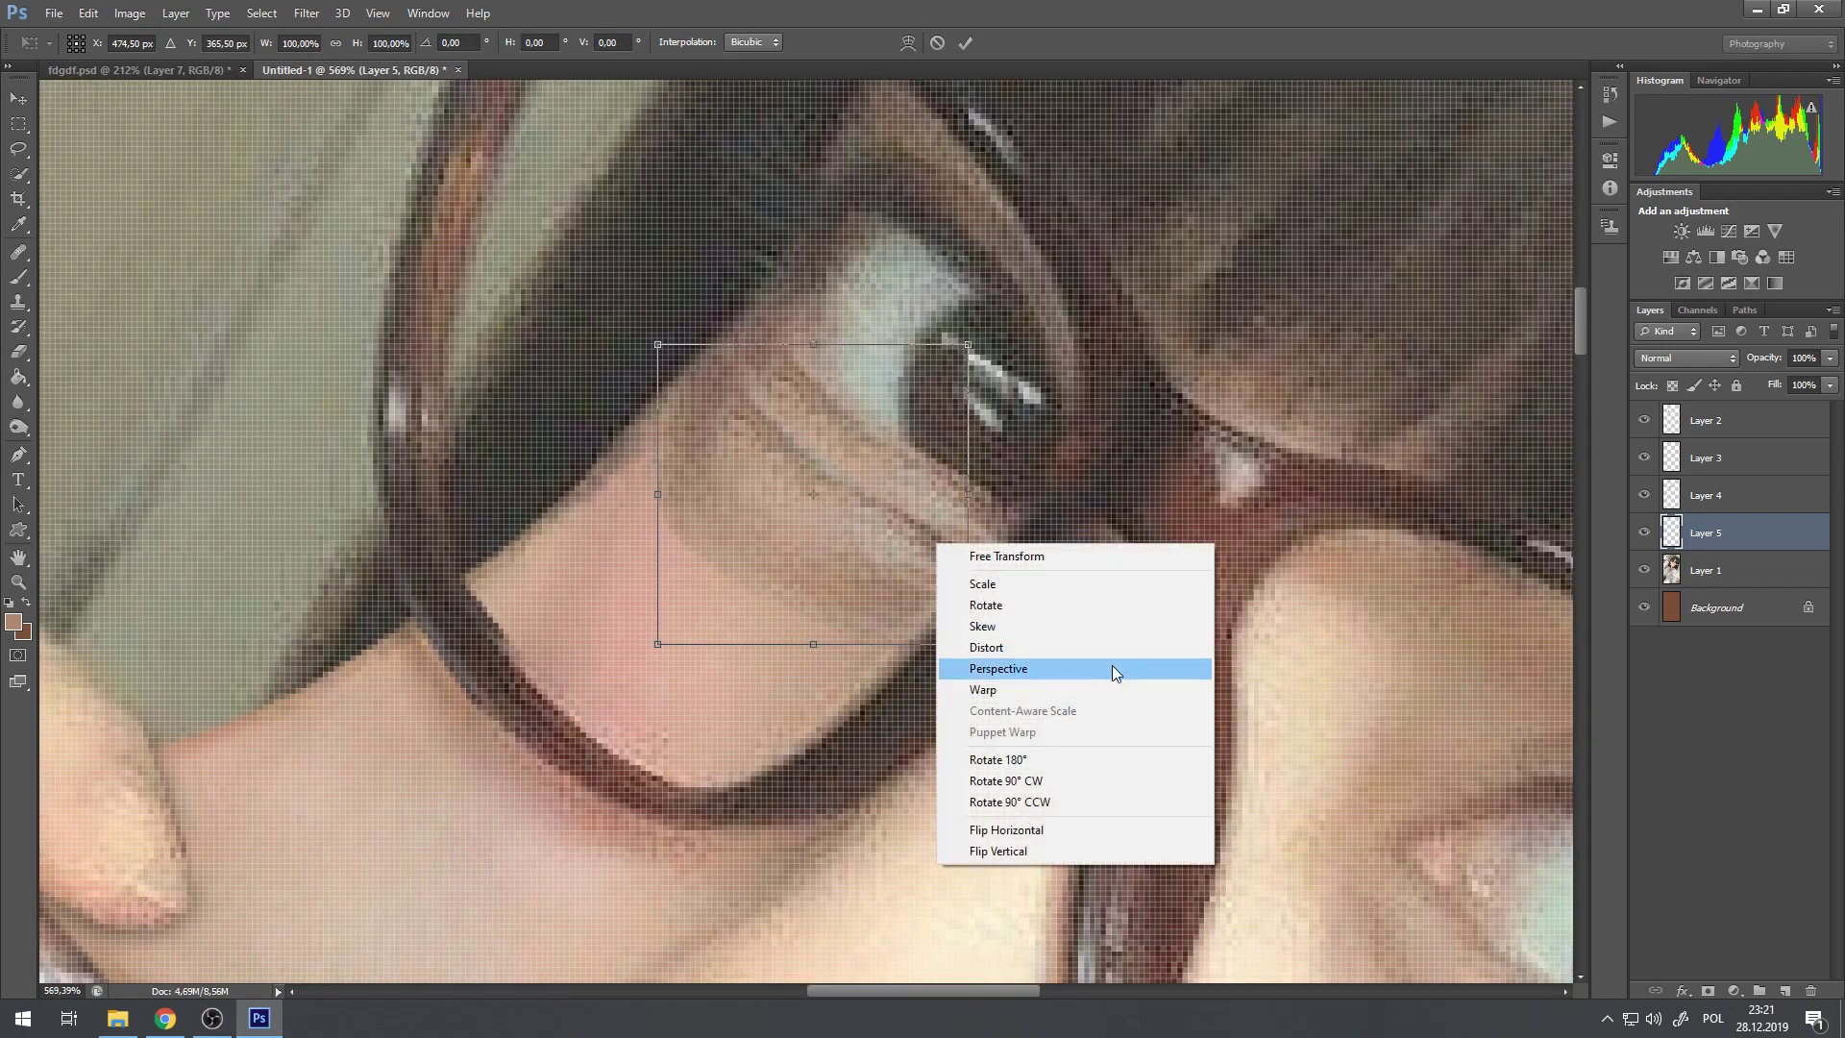
left_click(1061, 696)
left_click_drag(971, 645, 1002, 618)
left_click_drag(976, 548, 979, 534)
left_click_drag(1004, 619, 1079, 532)
left_click_drag(658, 346, 726, 285)
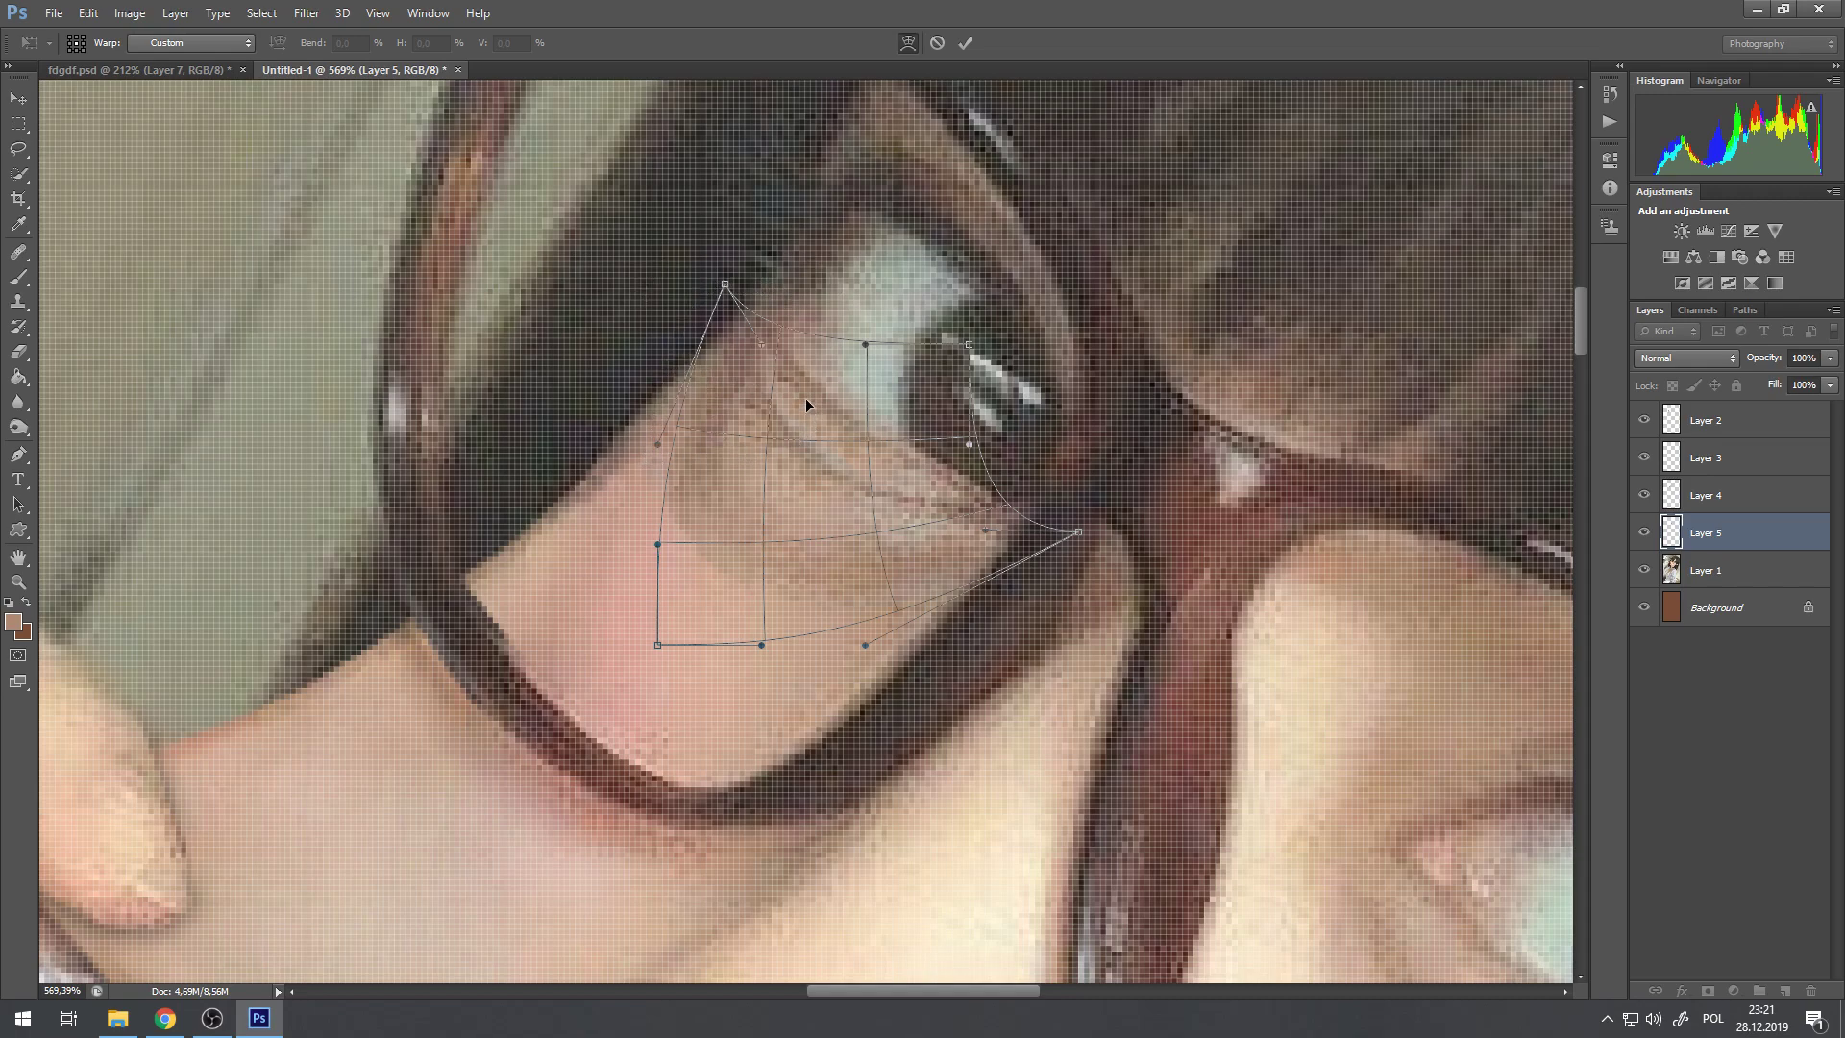
left_click_drag(732, 578, 711, 597)
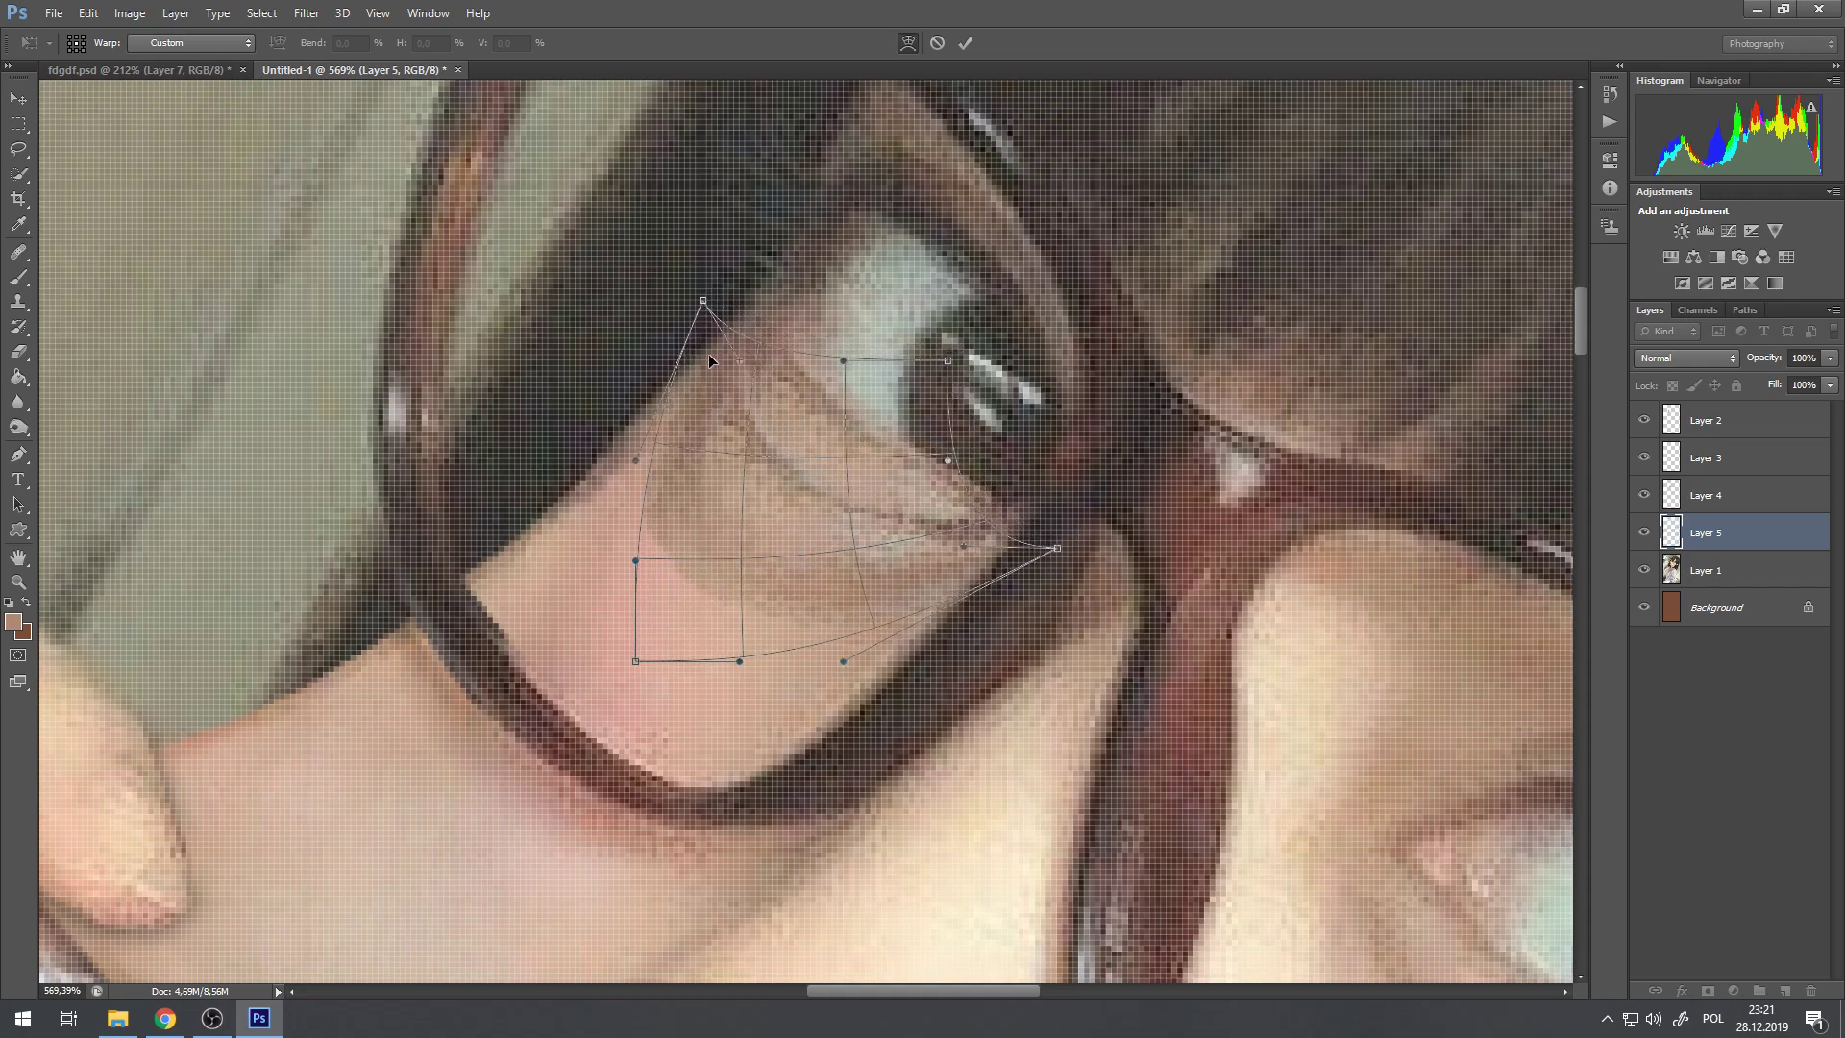
left_click_drag(703, 301, 733, 257)
left_click_drag(1057, 548, 1083, 506)
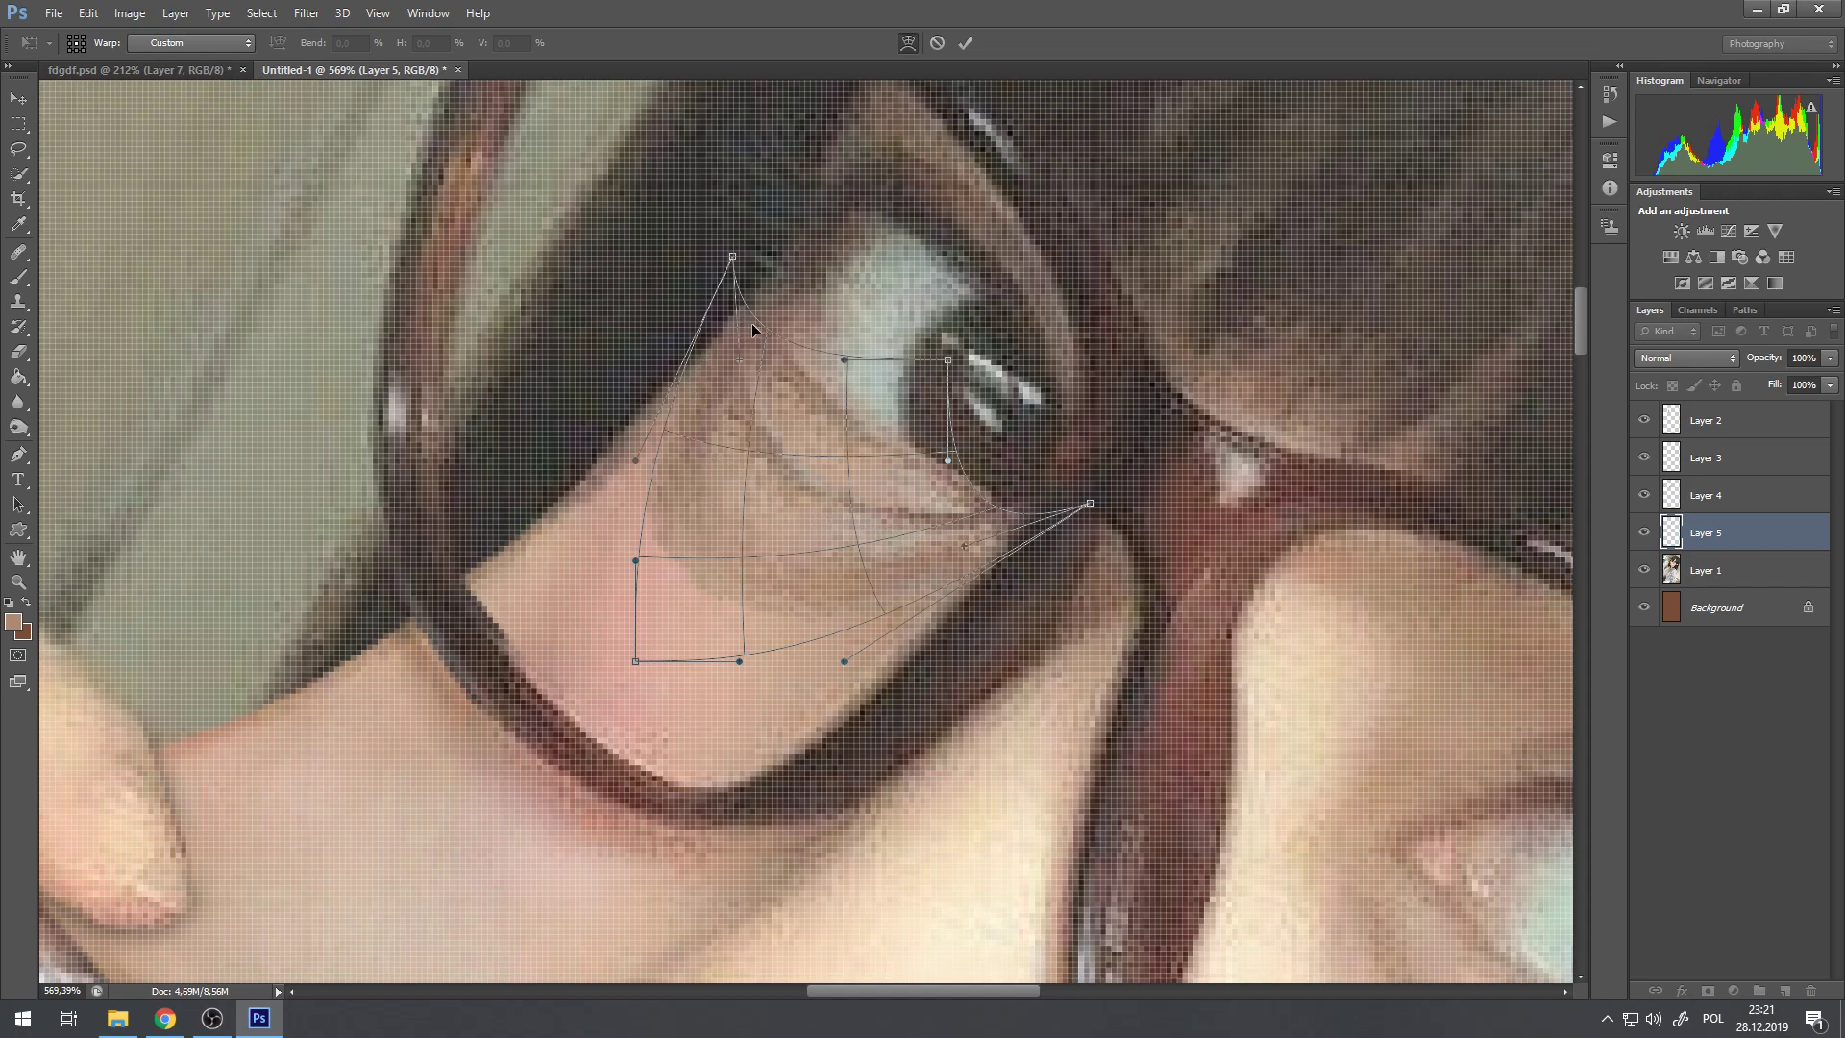
left_click_drag(733, 258, 786, 239)
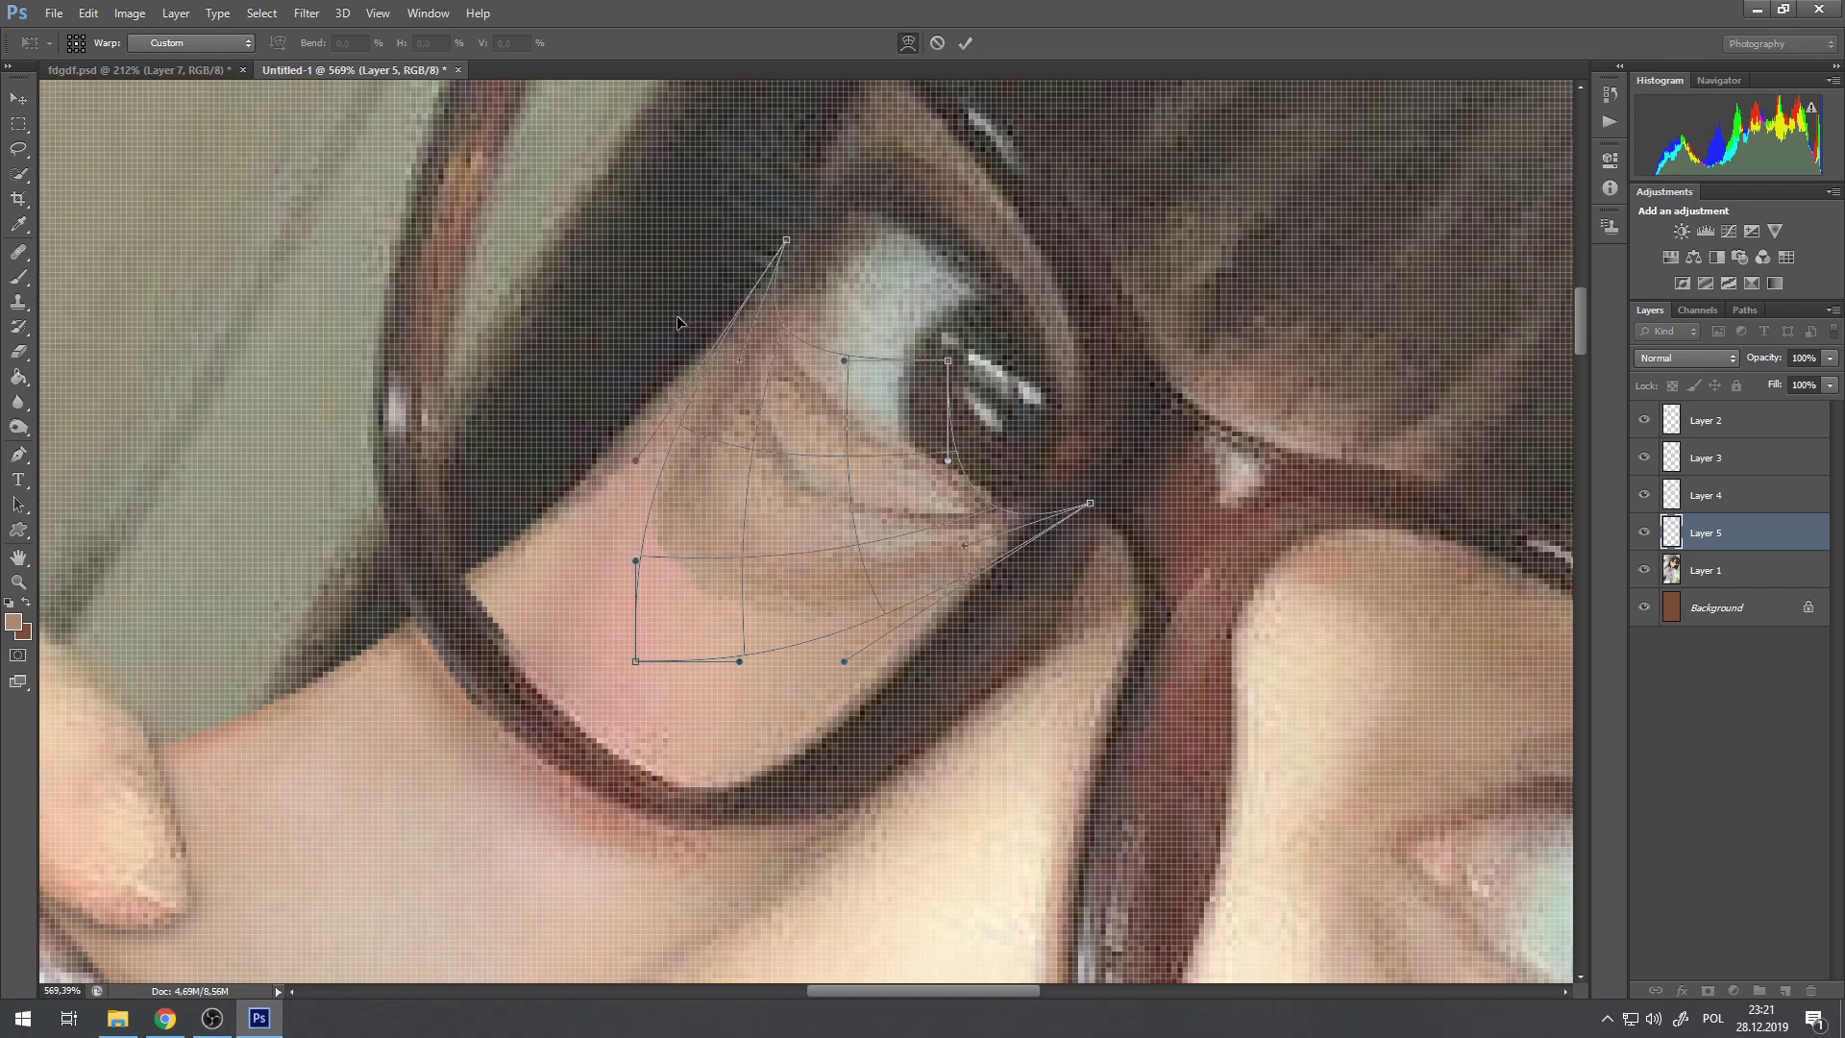
key("Return")
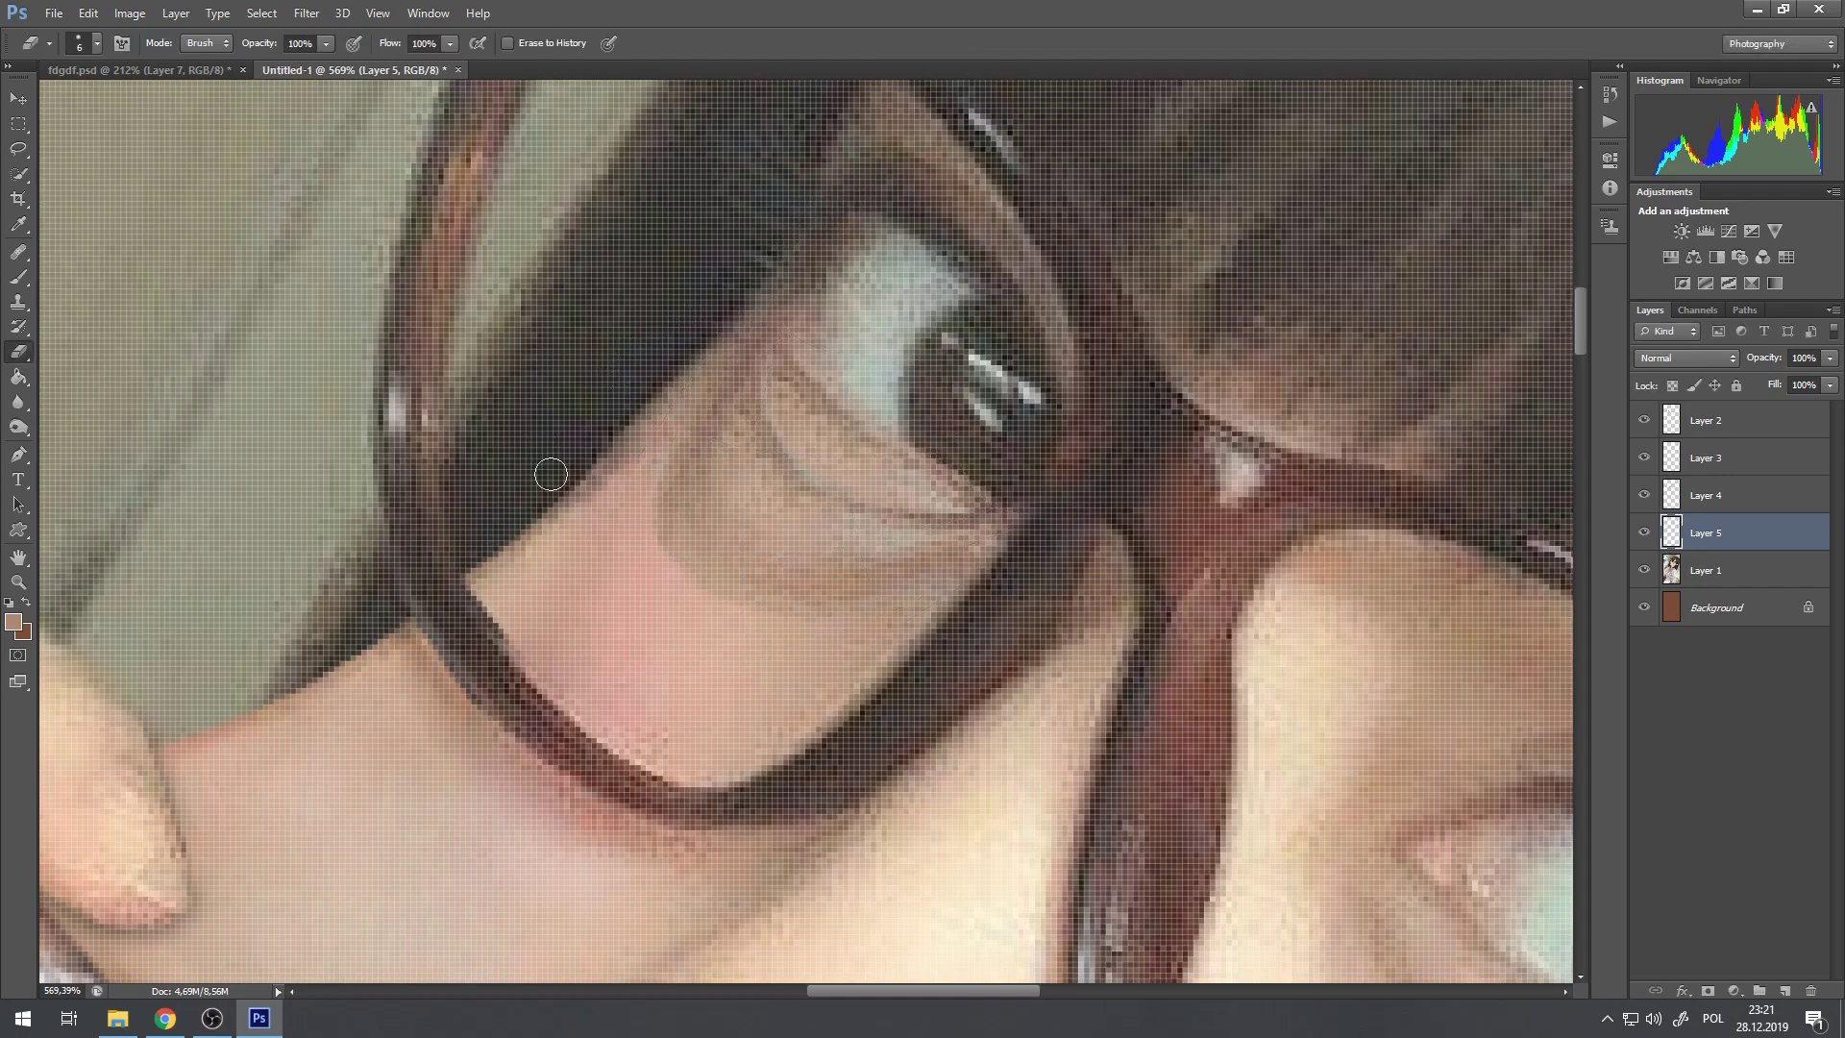
Step: Rotate the warped eyelid patch slightly, nudge it closer to the eye, and check it against the whole portrait
scroll(673, 582, "down", 10)
scroll(712, 534, "down", 4)
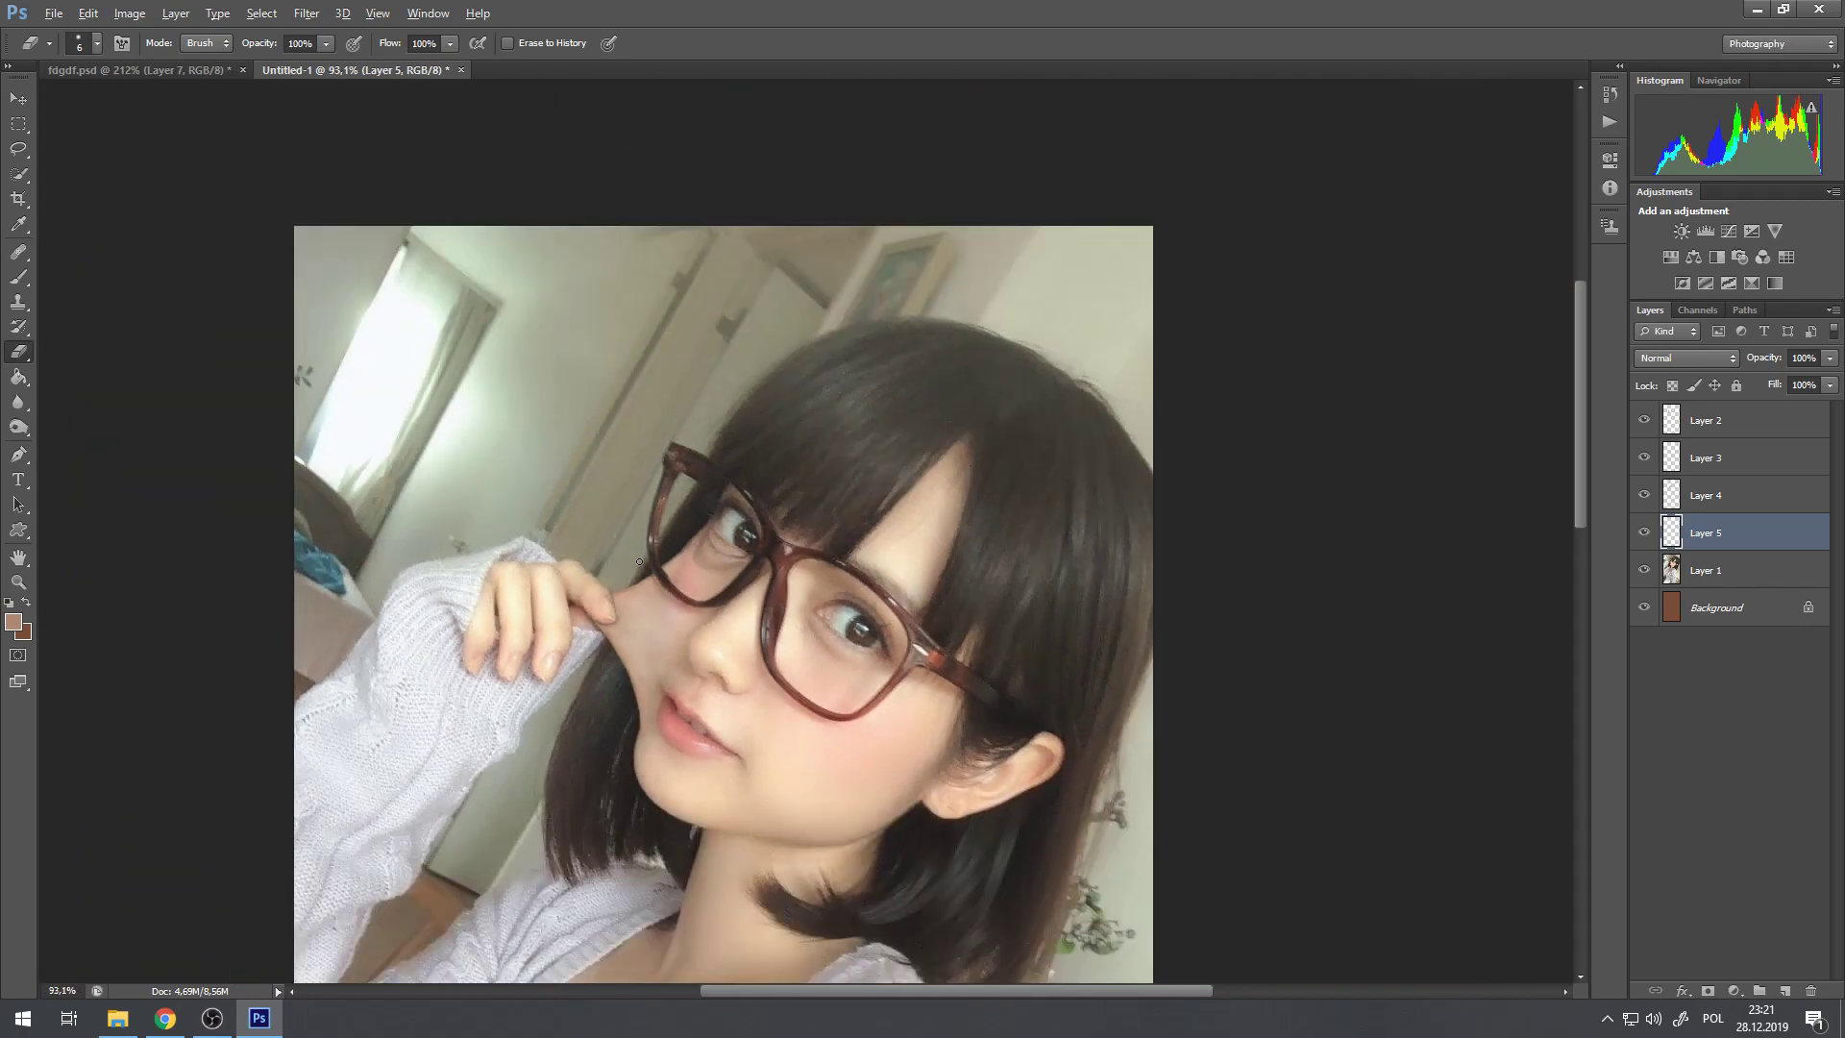
scroll(858, 478, "down", 3)
scroll(858, 479, "up", 14)
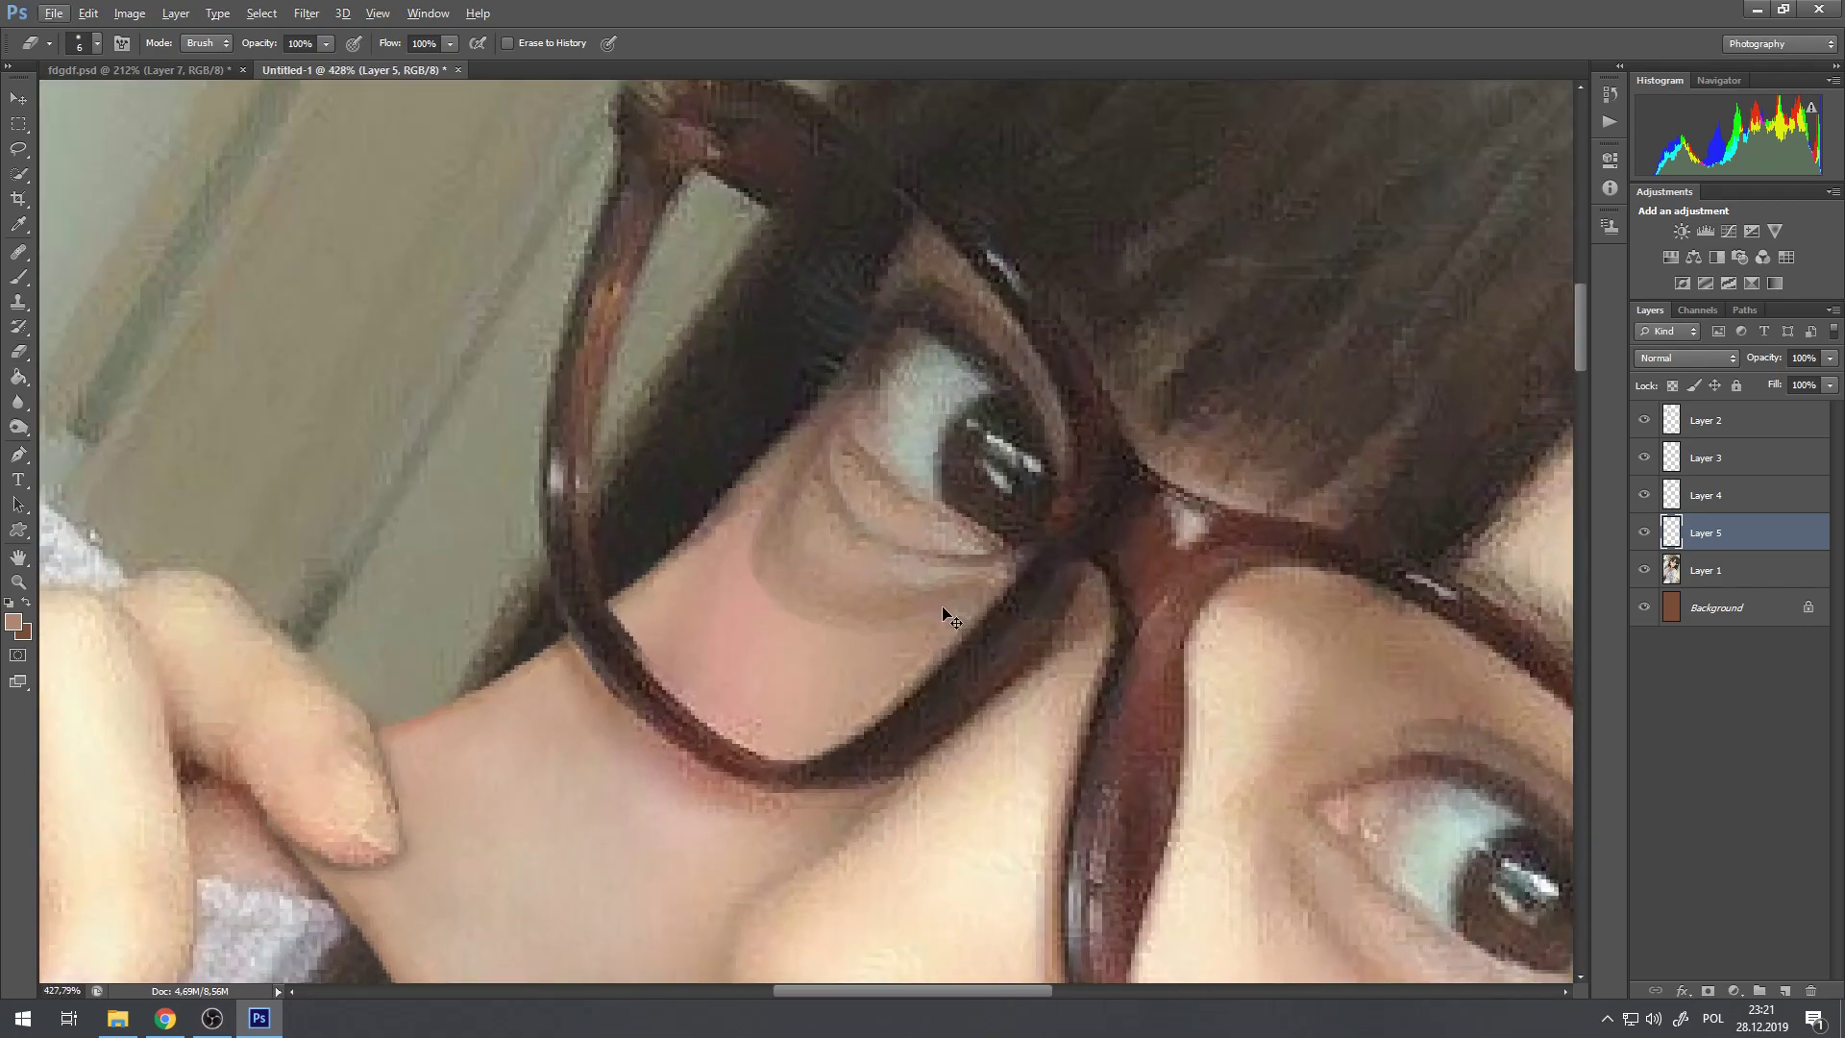
key("ctrl+t")
left_click_drag(1162, 681, 1186, 704)
left_click_drag(815, 579, 828, 563)
key("Return")
key("e")
scroll(838, 543, "down", 1)
scroll(838, 543, "down", 8)
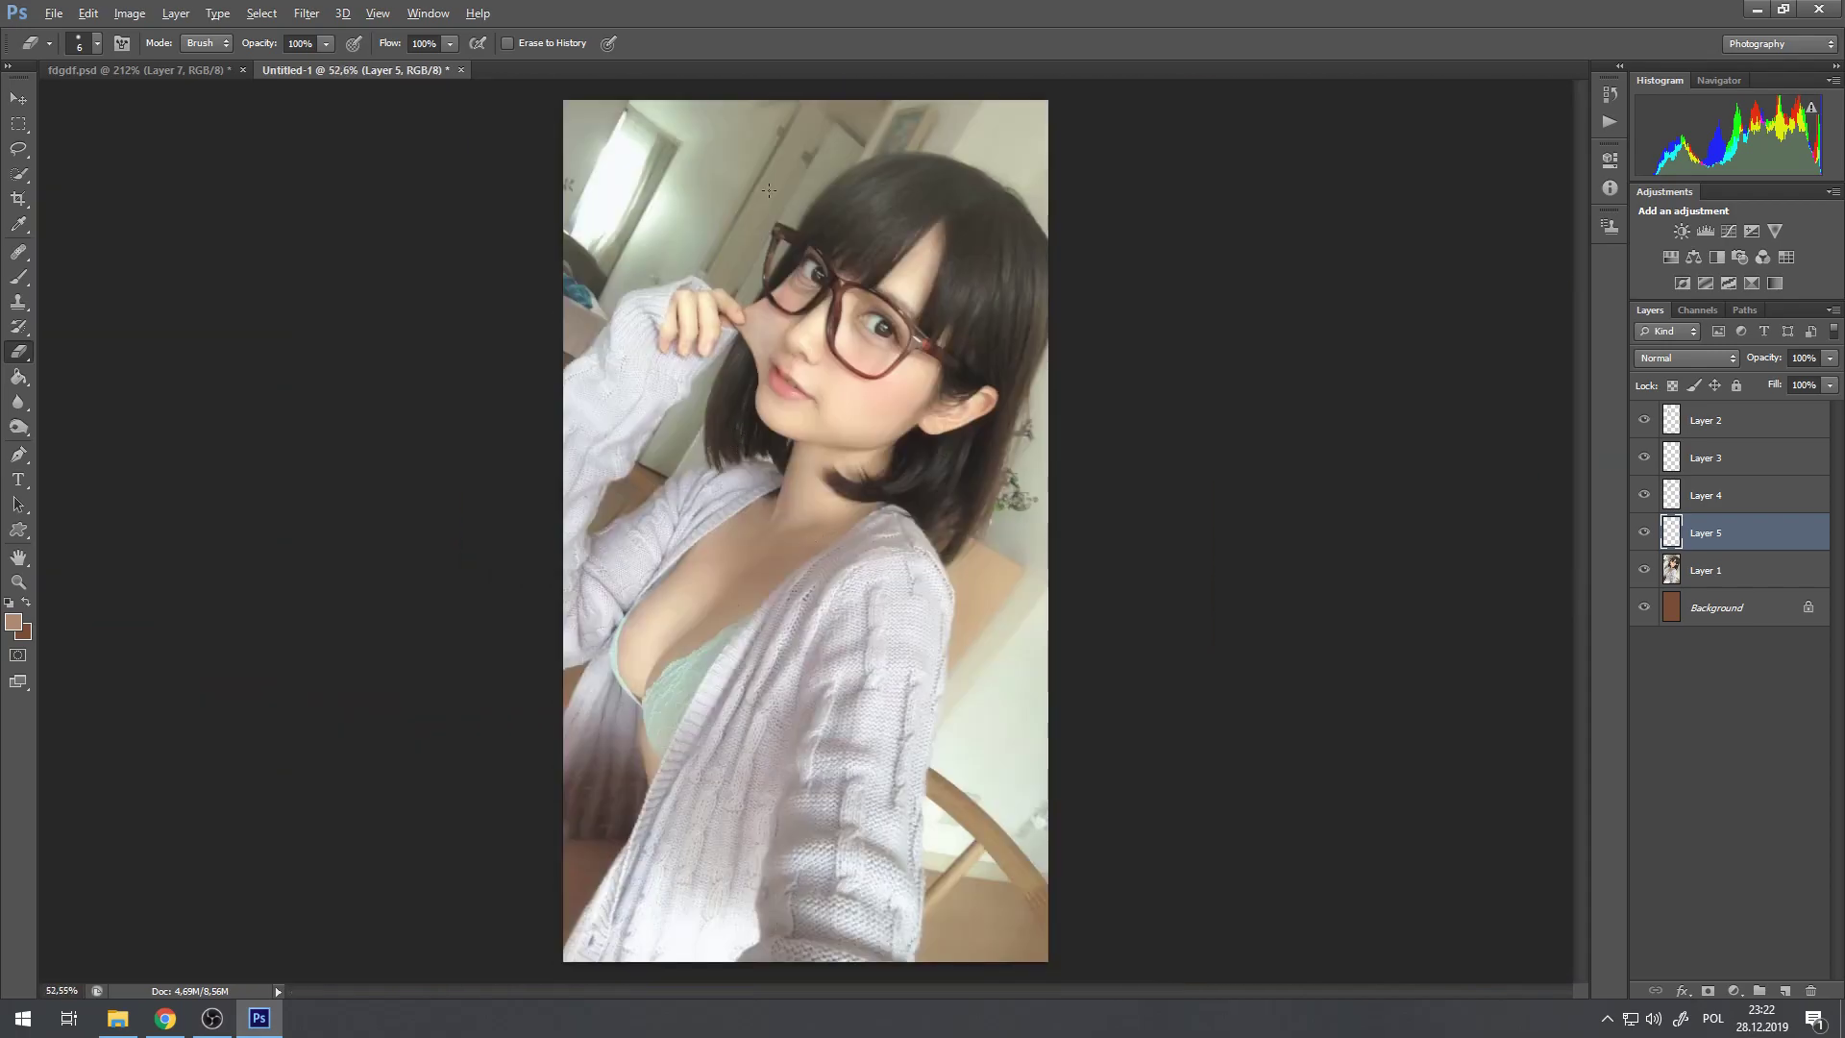
scroll(749, 247, "up", 8)
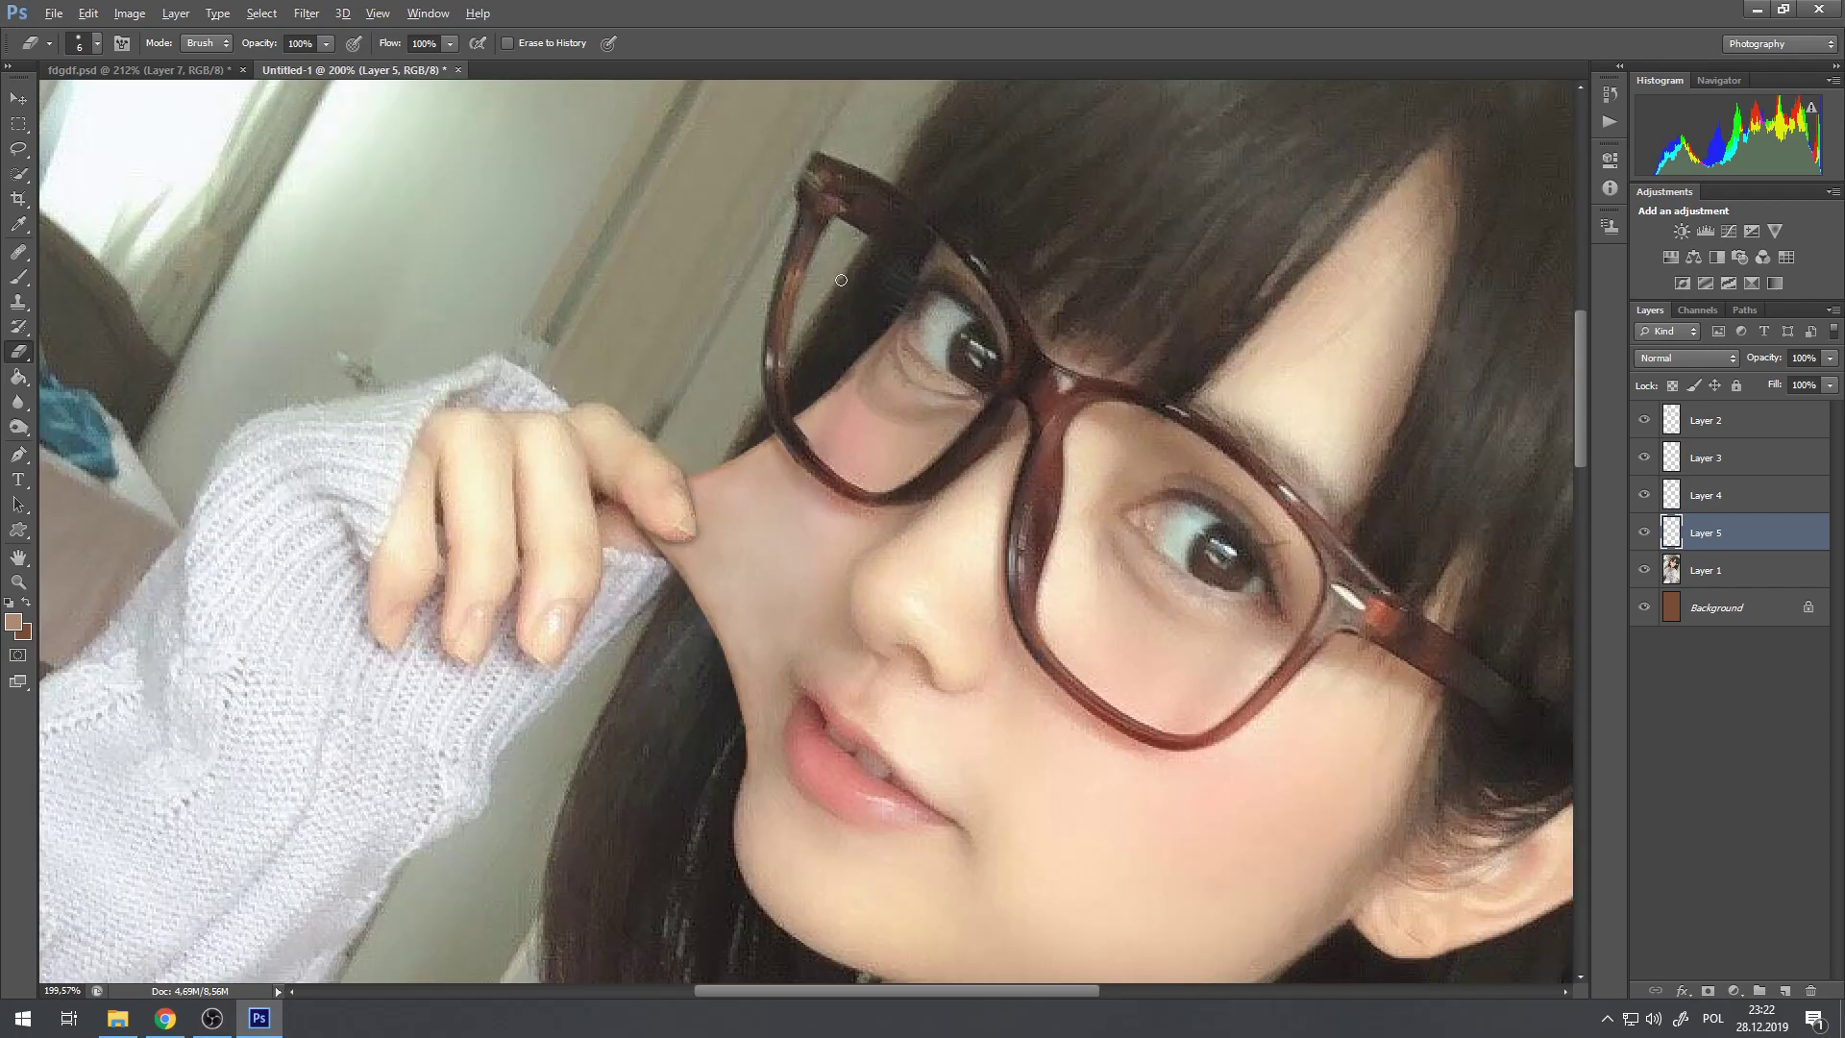
Step: Blend the outer edge of the copied eyelid patch into the skin with the Healing Brush, sampling the pink cheek below it
scroll(919, 380, "up", 2)
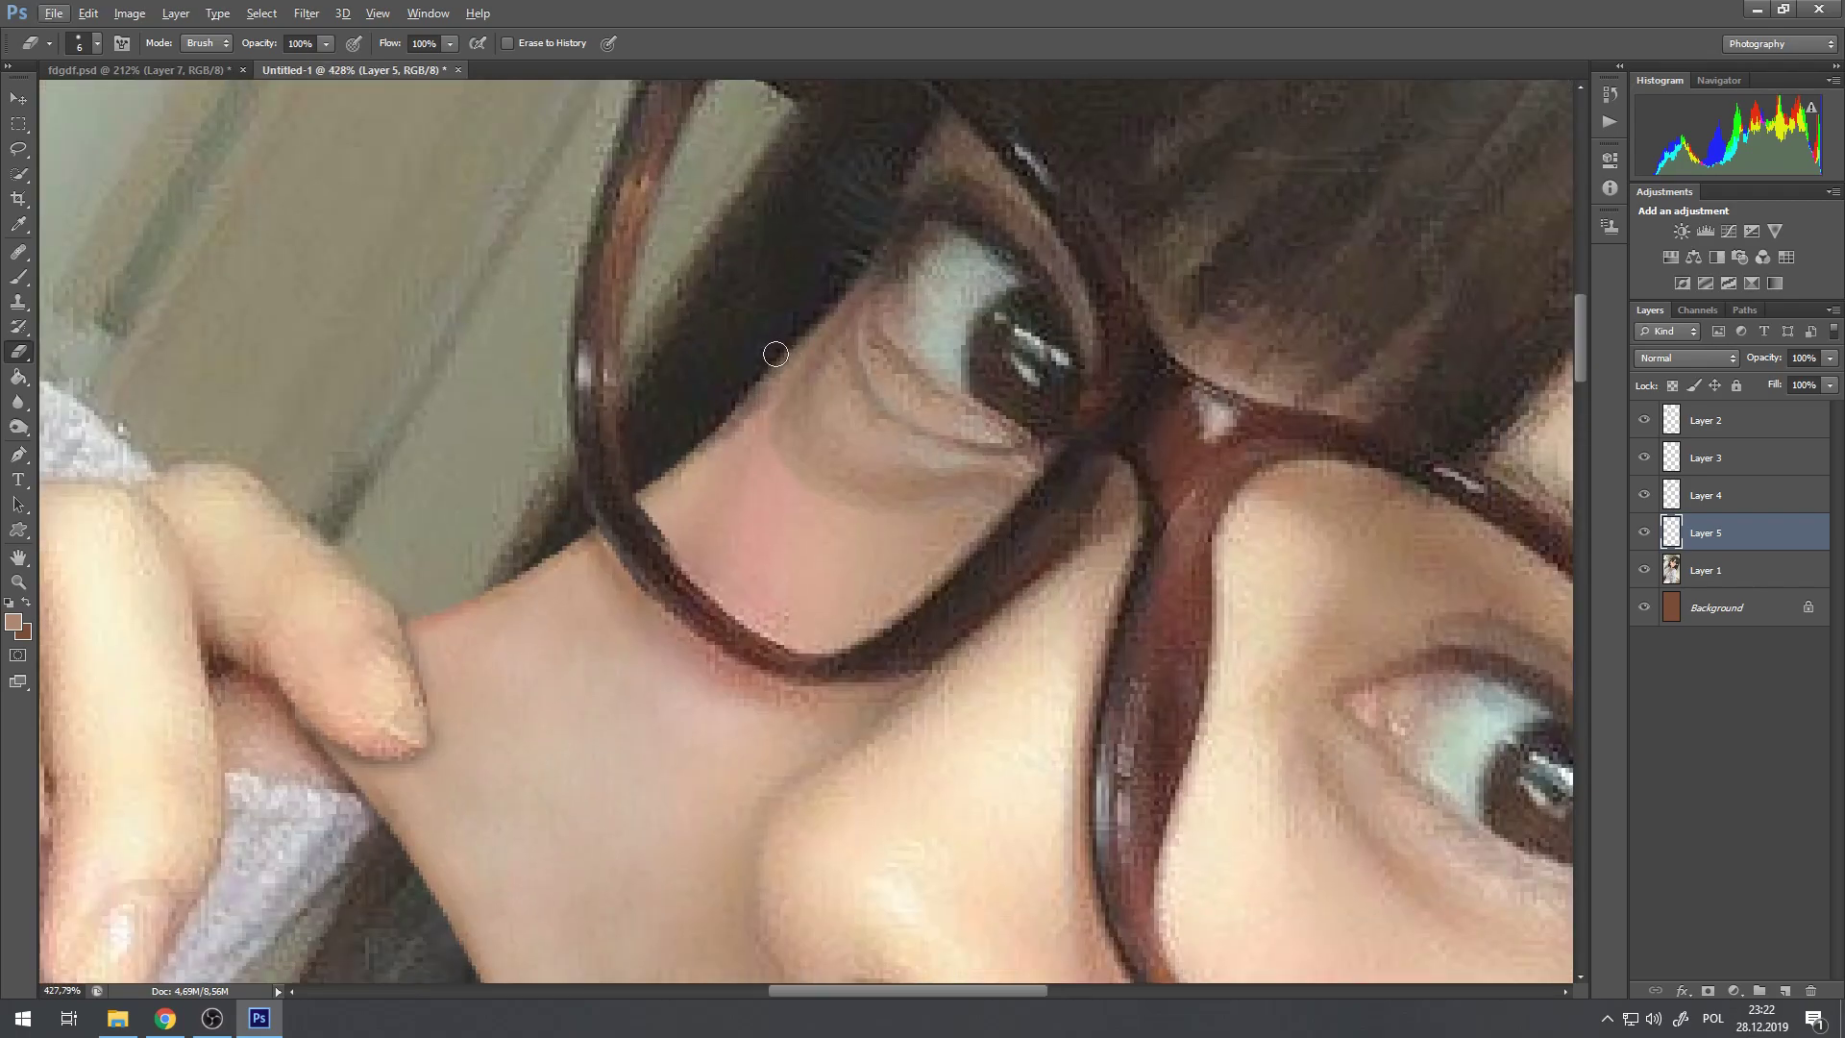
left_click(19, 252)
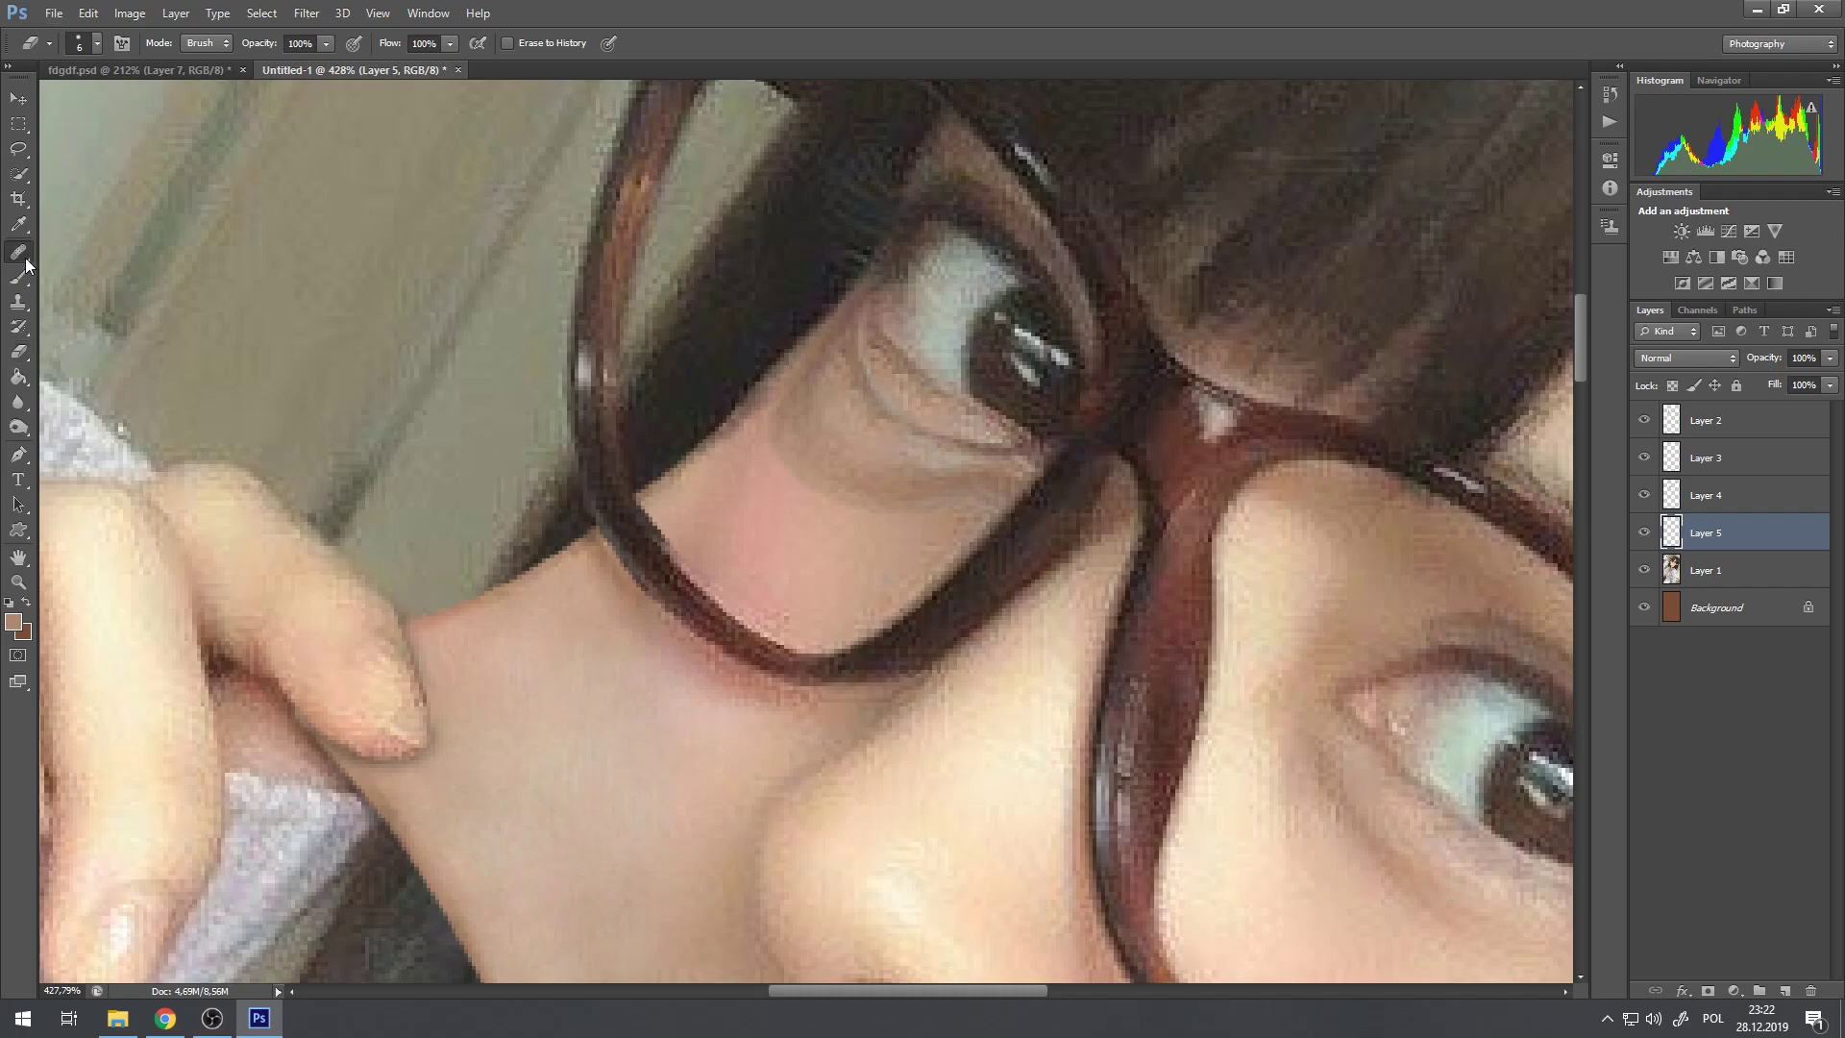
left_click(772, 536, "alt")
left_click(797, 326)
mouse_move(770, 431)
left_mouse_down()
mouse_move(773, 409)
mouse_move(796, 490)
mouse_move(766, 441)
mouse_move(780, 405)
left_mouse_up()
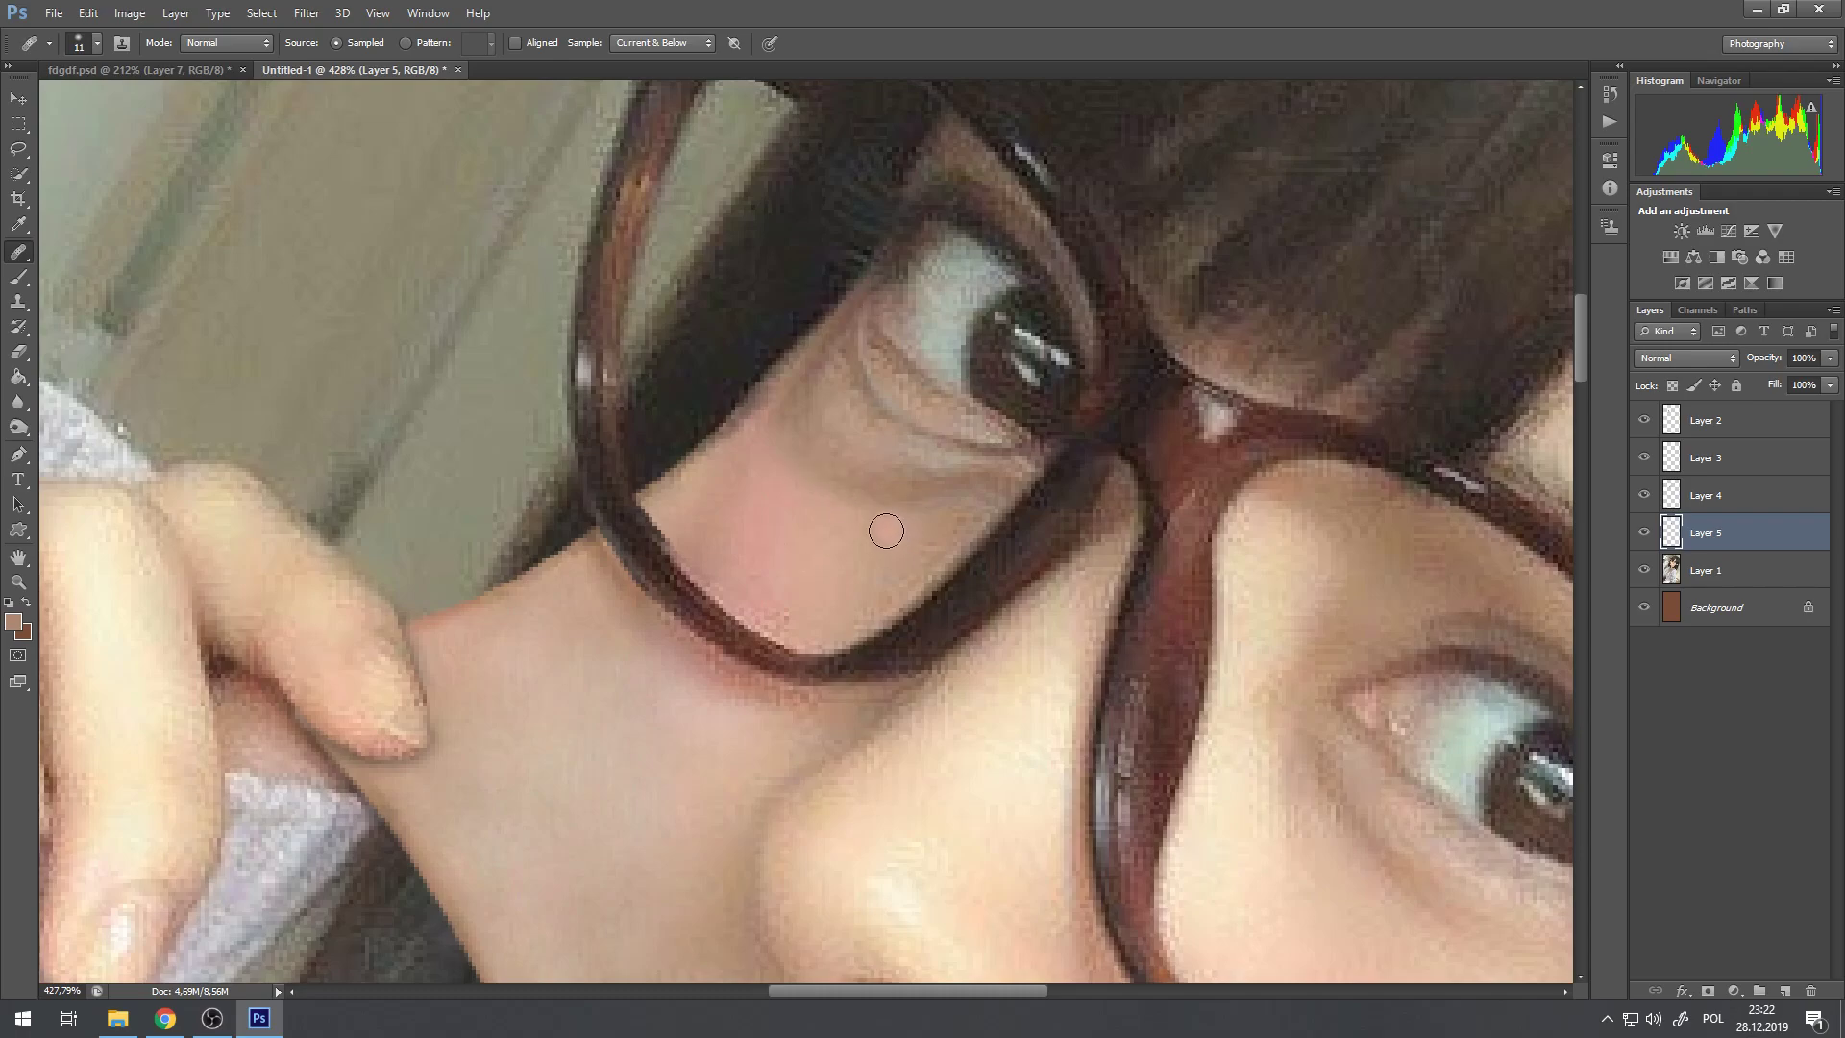
left_click(769, 537, "alt")
mouse_move(784, 437)
left_mouse_down()
mouse_move(808, 367)
mouse_move(777, 461)
left_mouse_up()
Step: Heal the lower edge of the eyelid patch toward the glasses rim, sampling clean cheek skin inside the lens
left_click_drag(977, 499, 824, 499)
key("ctrl+z")
left_click(772, 535, "alt")
left_click_drag(941, 505, 951, 508)
left_click(798, 618, "alt")
left_click(904, 581)
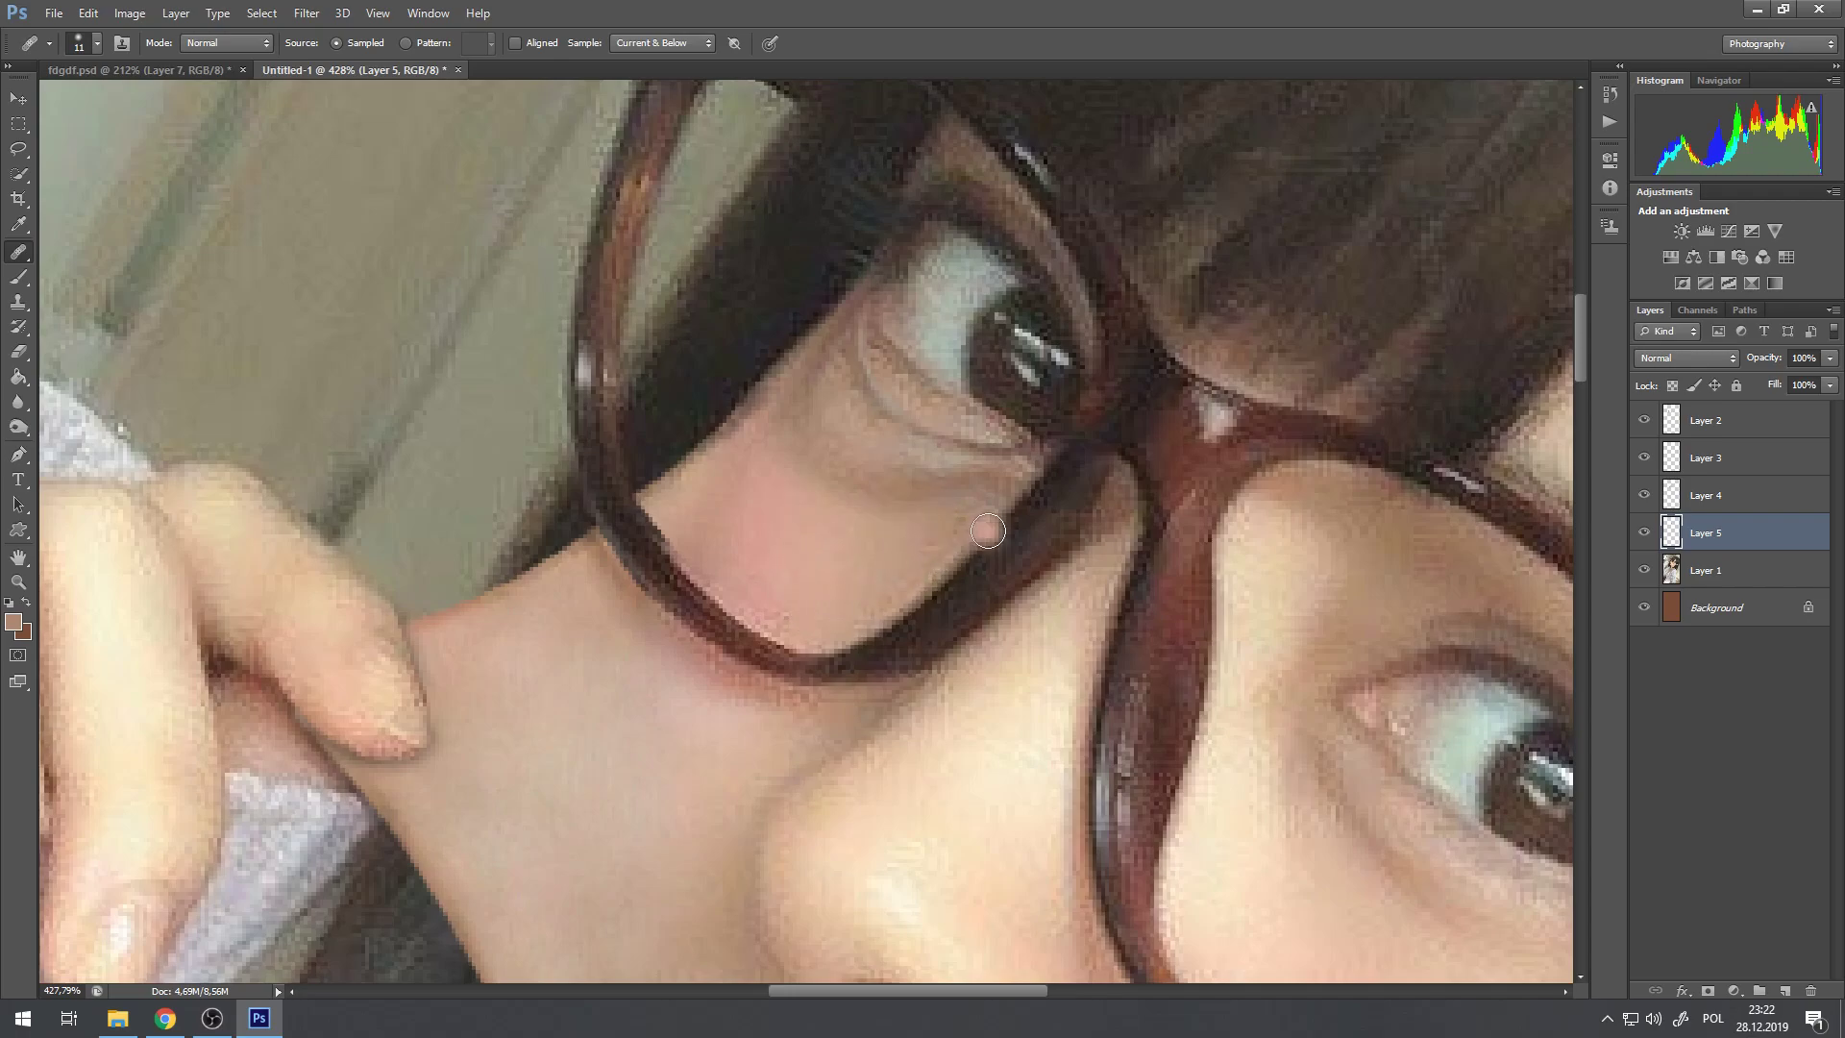
Step: Check the blended eyelid fold against the whole portrait and compare it with the same eye in fdgdf.psd
scroll(988, 531, "down", 10)
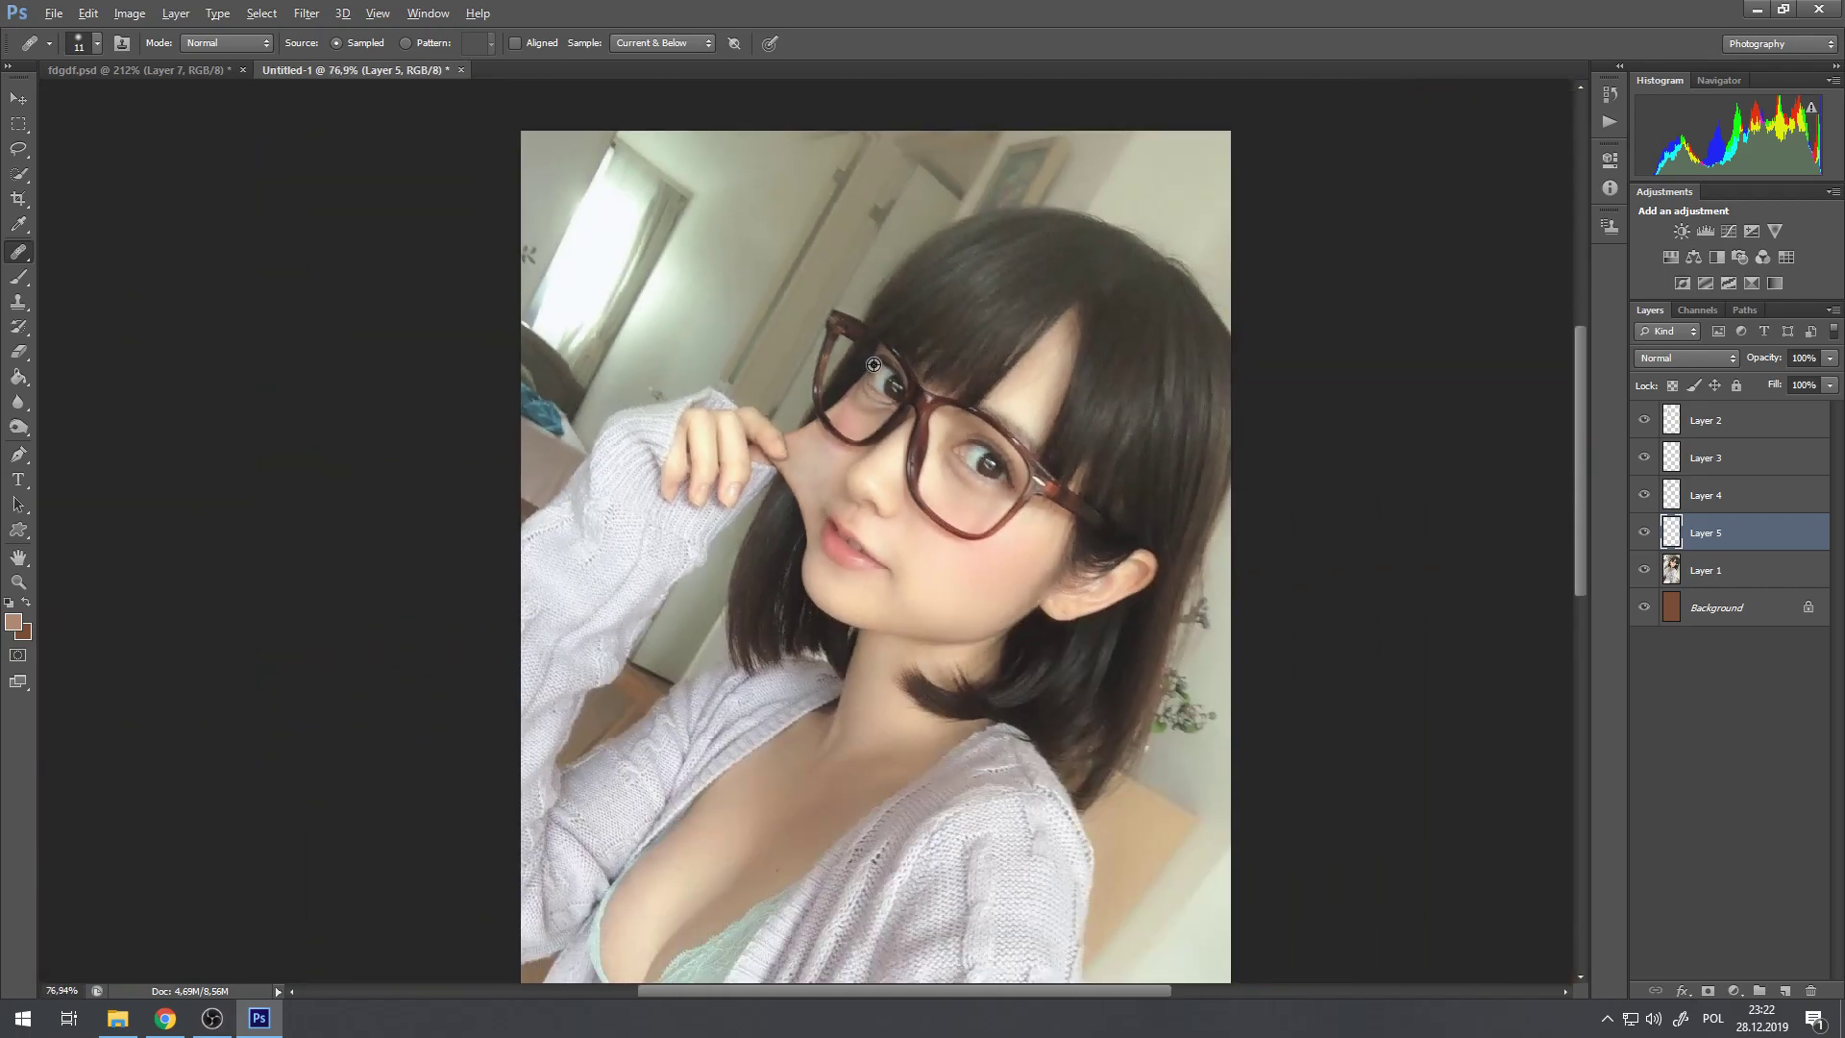
scroll(925, 367, "up", 6)
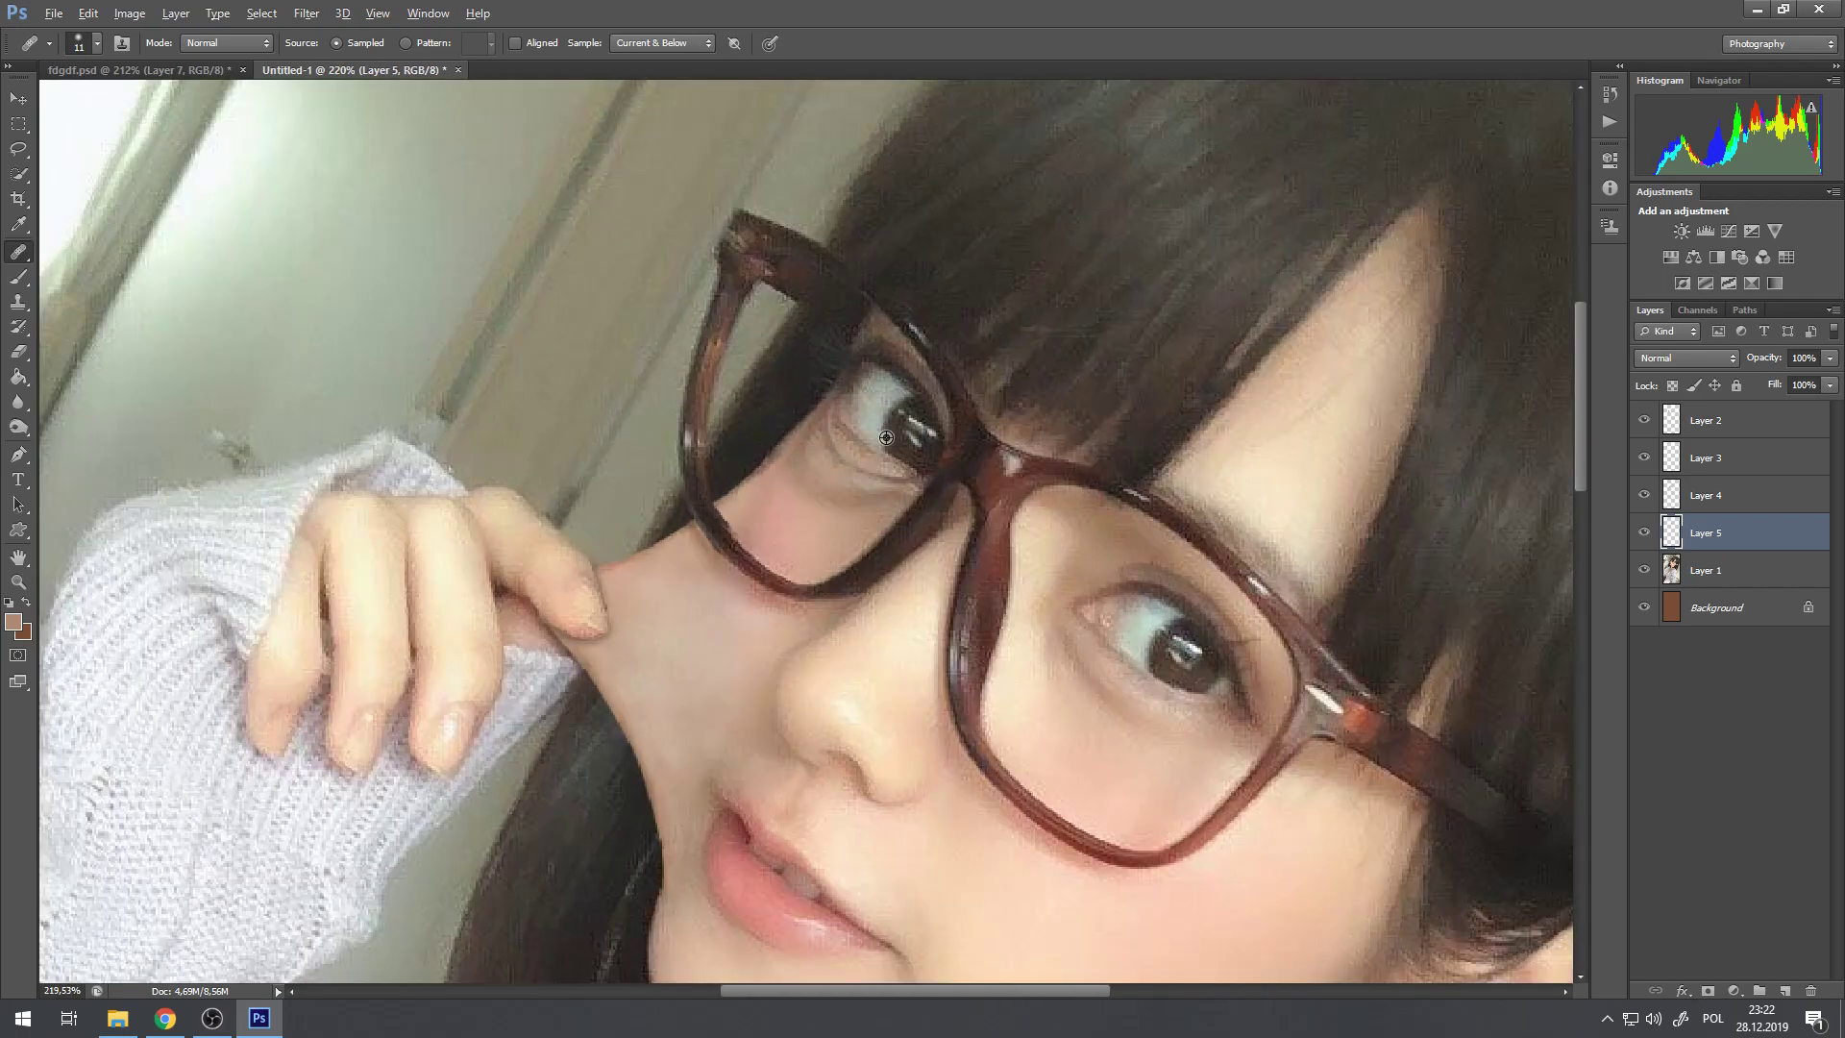
scroll(867, 400, "up", 3)
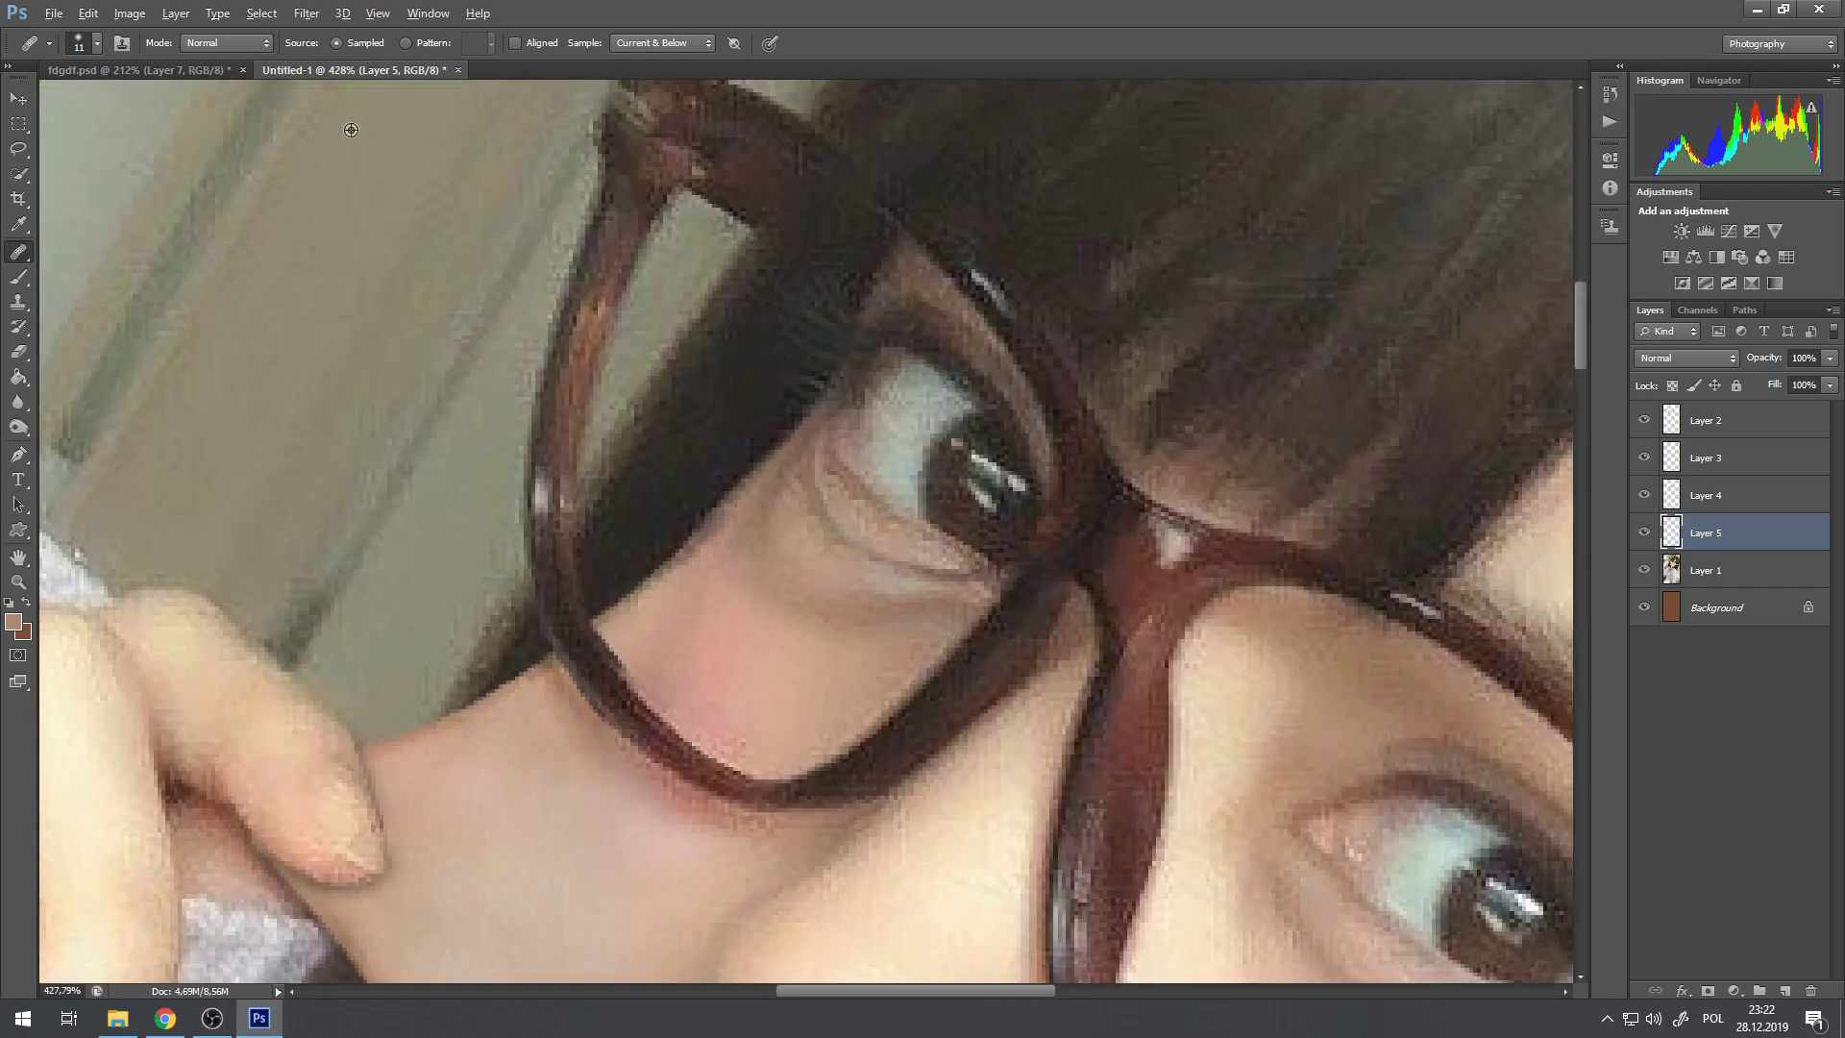
left_click(205, 71)
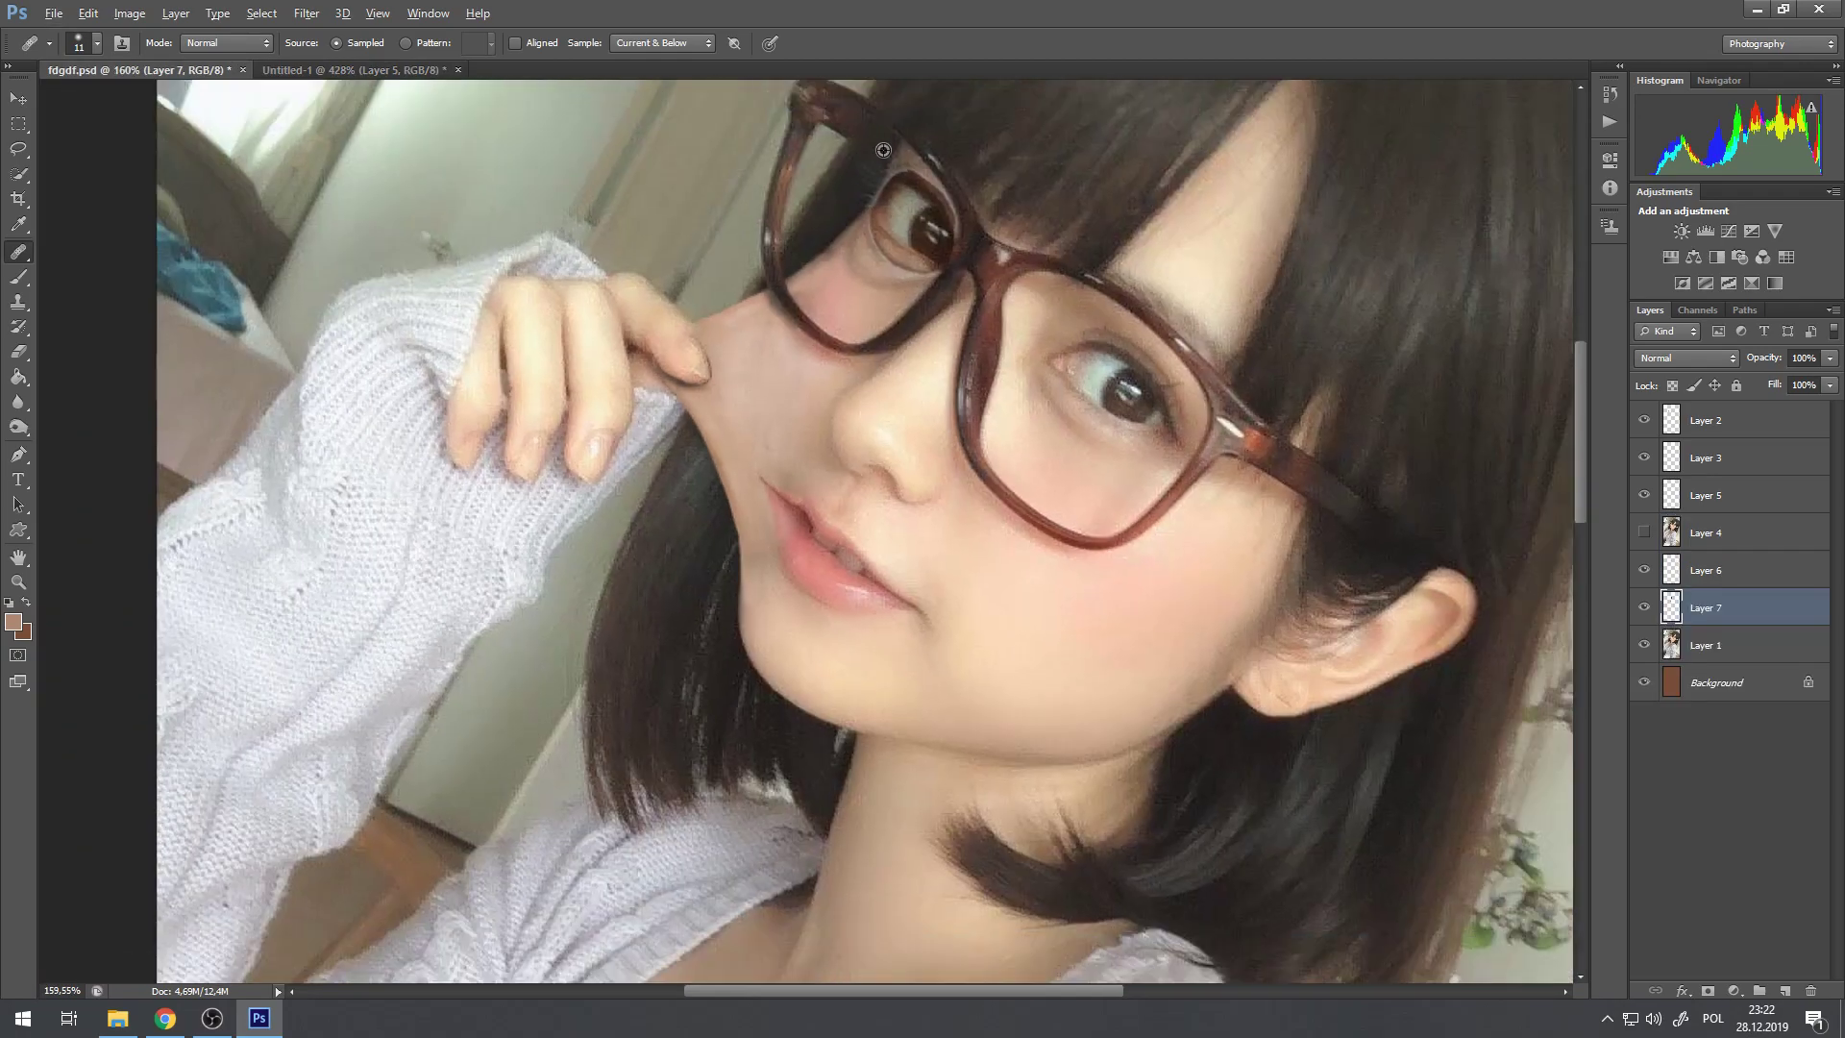
scroll(871, 153, "up", 4)
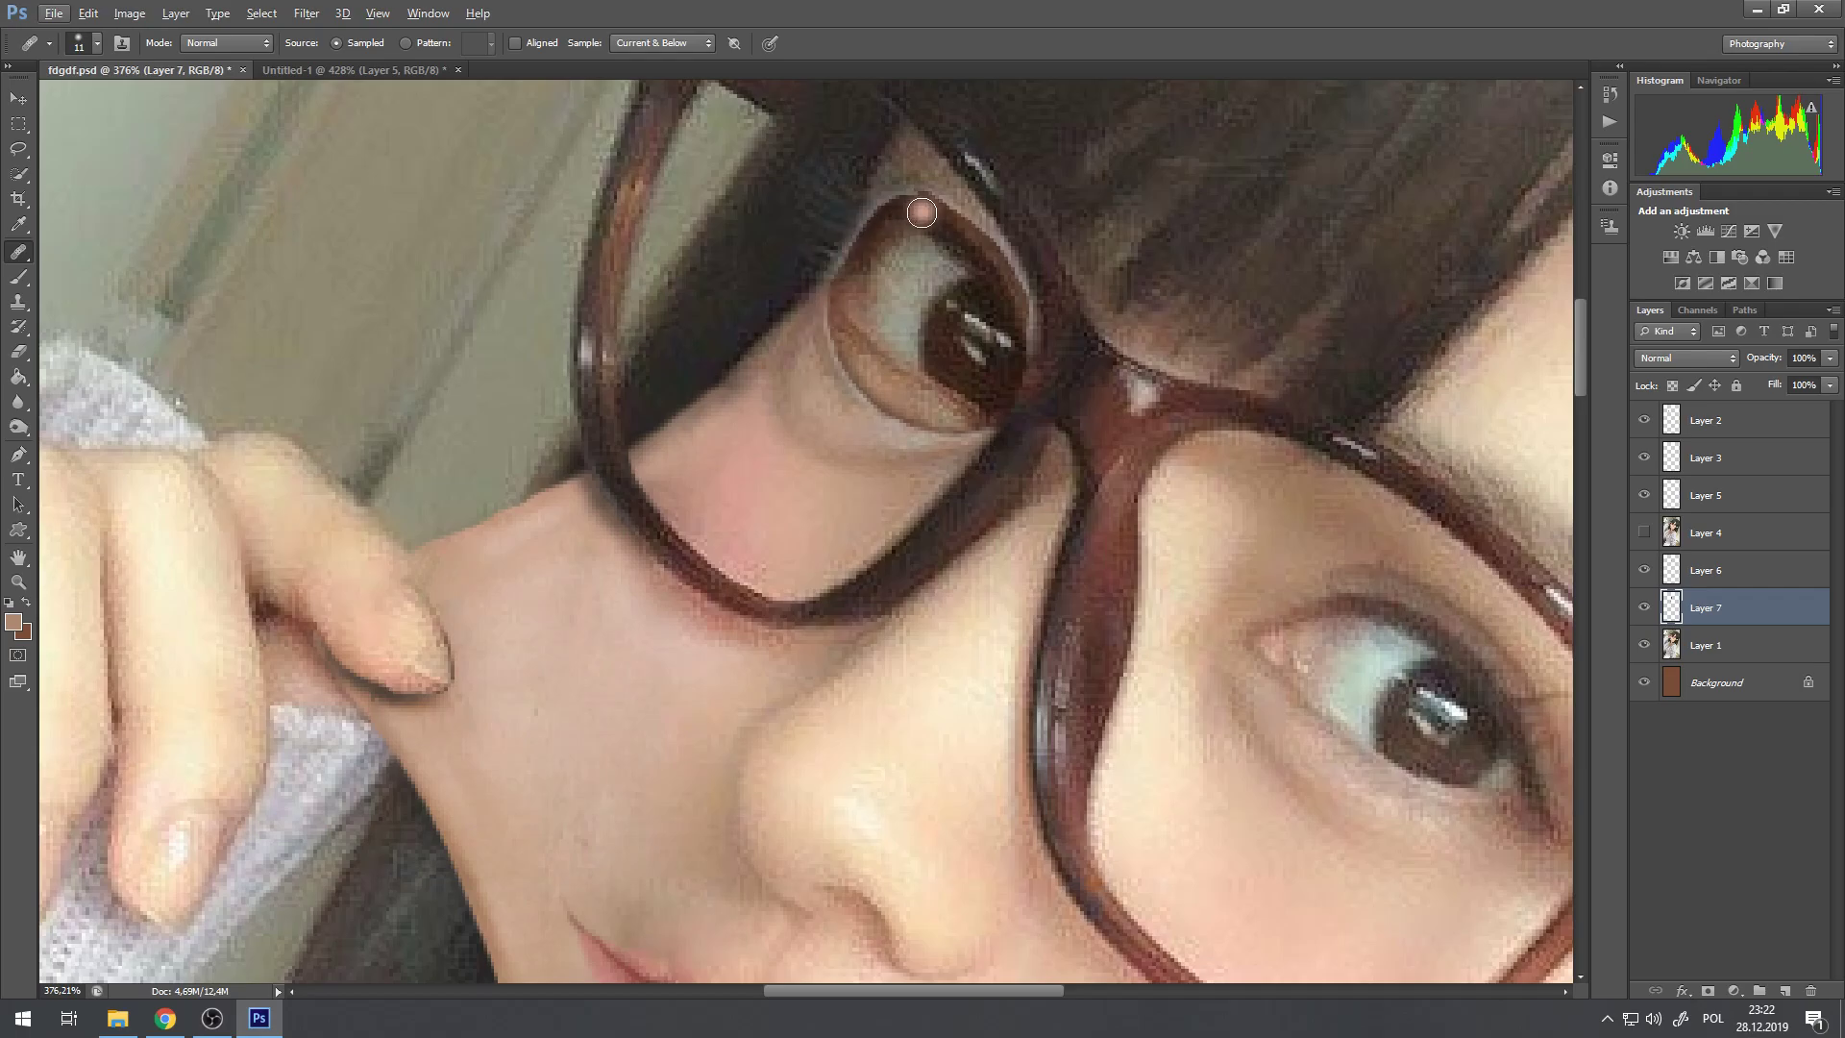
left_click(378, 71)
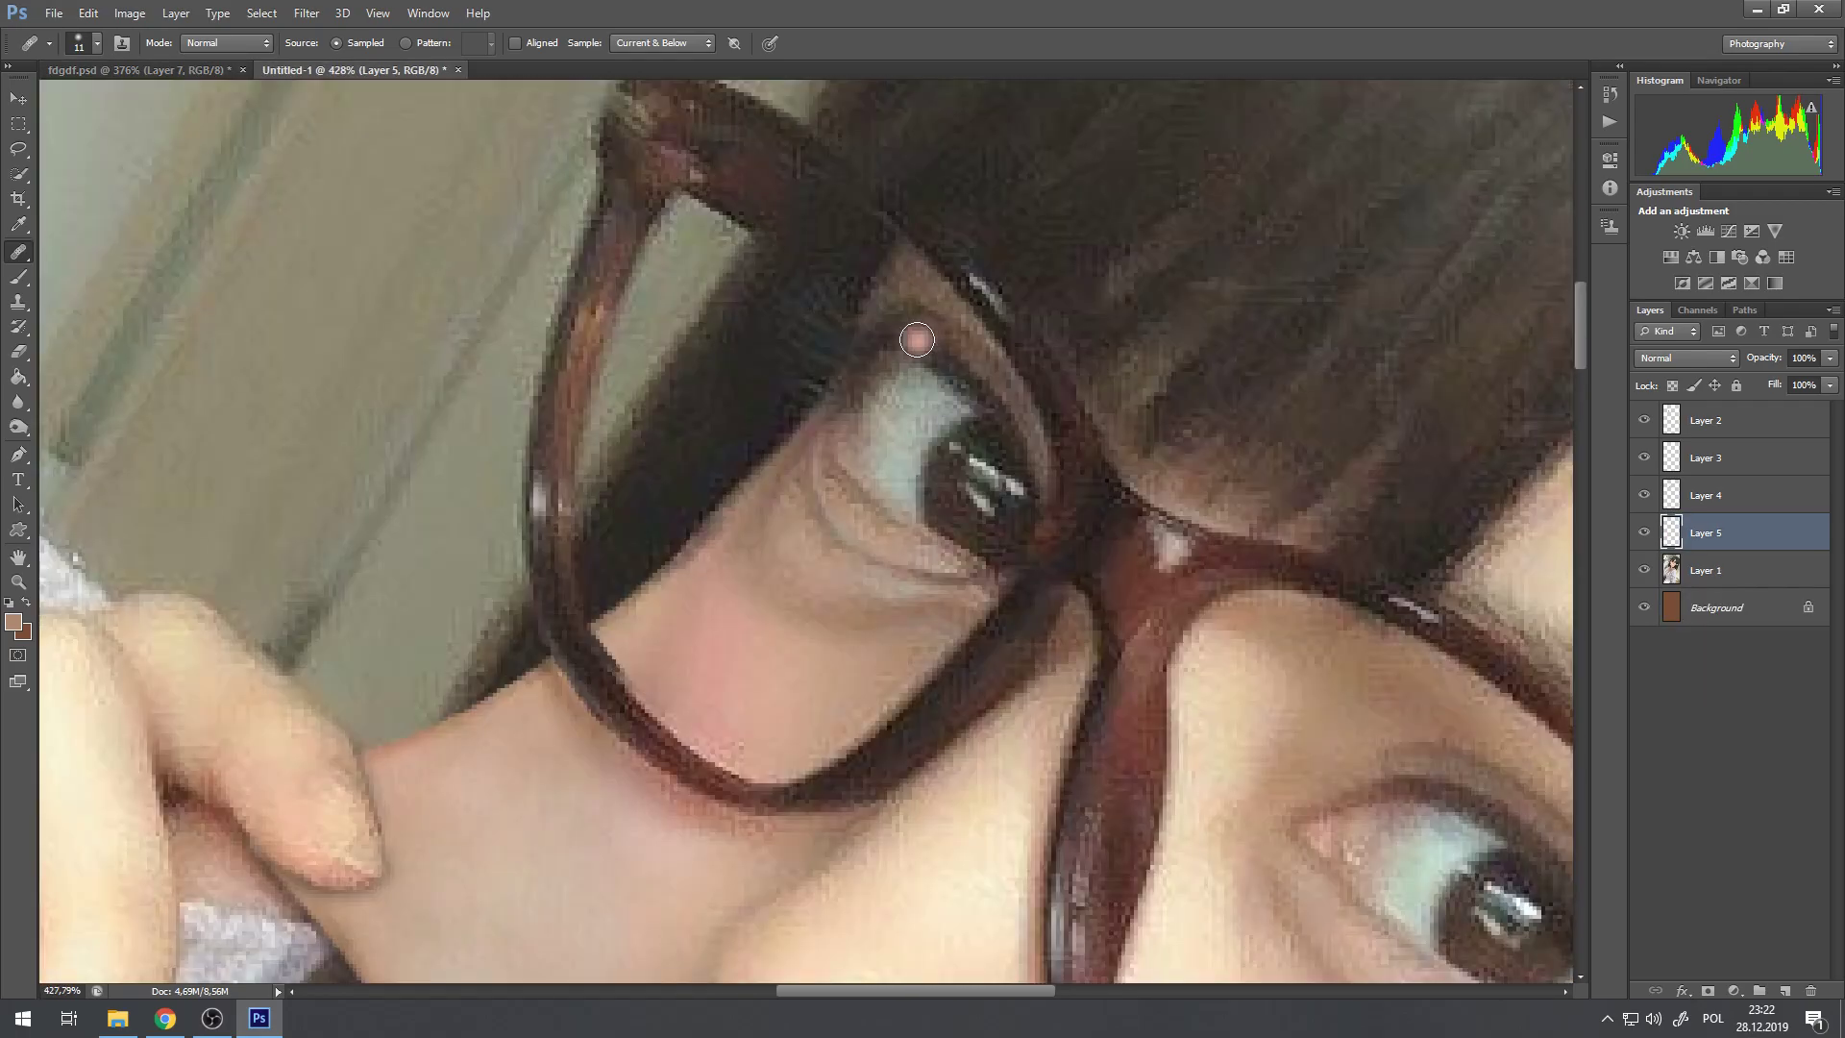
Step: Make Layer 1 active with the Lasso tool for a freehand selection around the eye nearest the pinched cheek
left_click(18, 149)
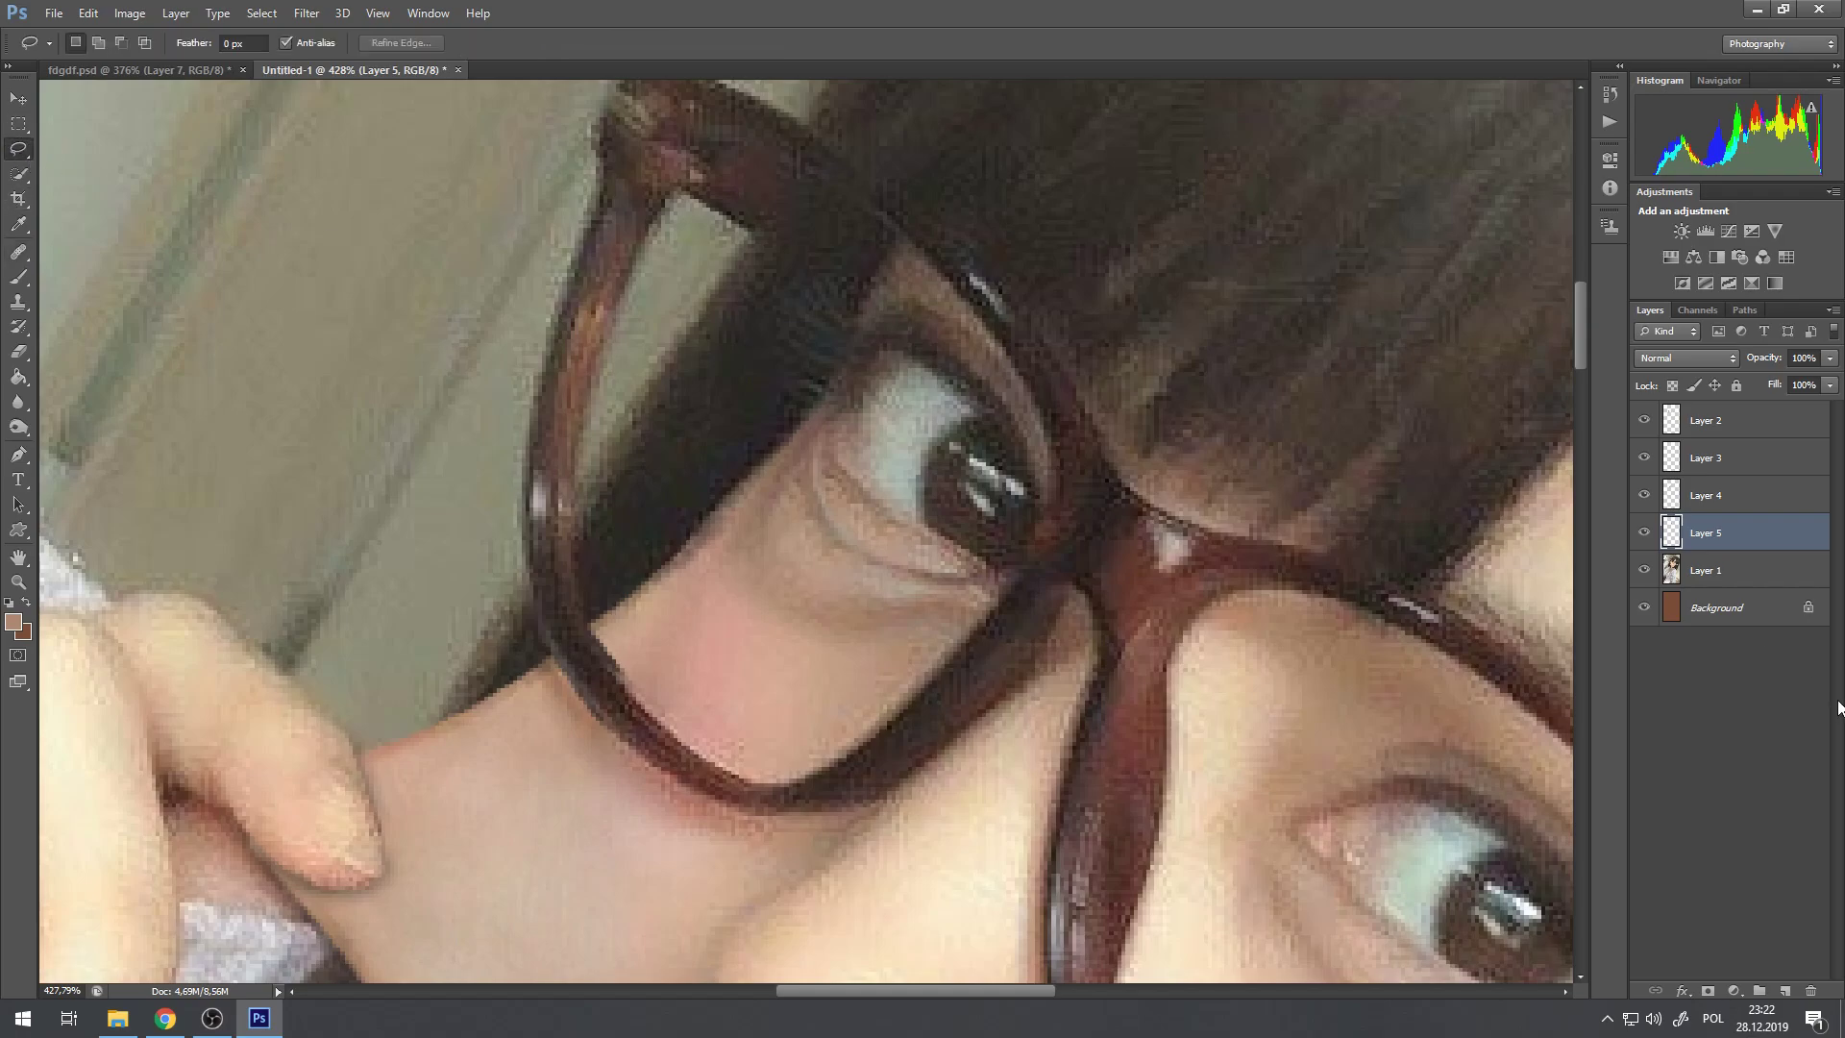
left_click(1747, 567)
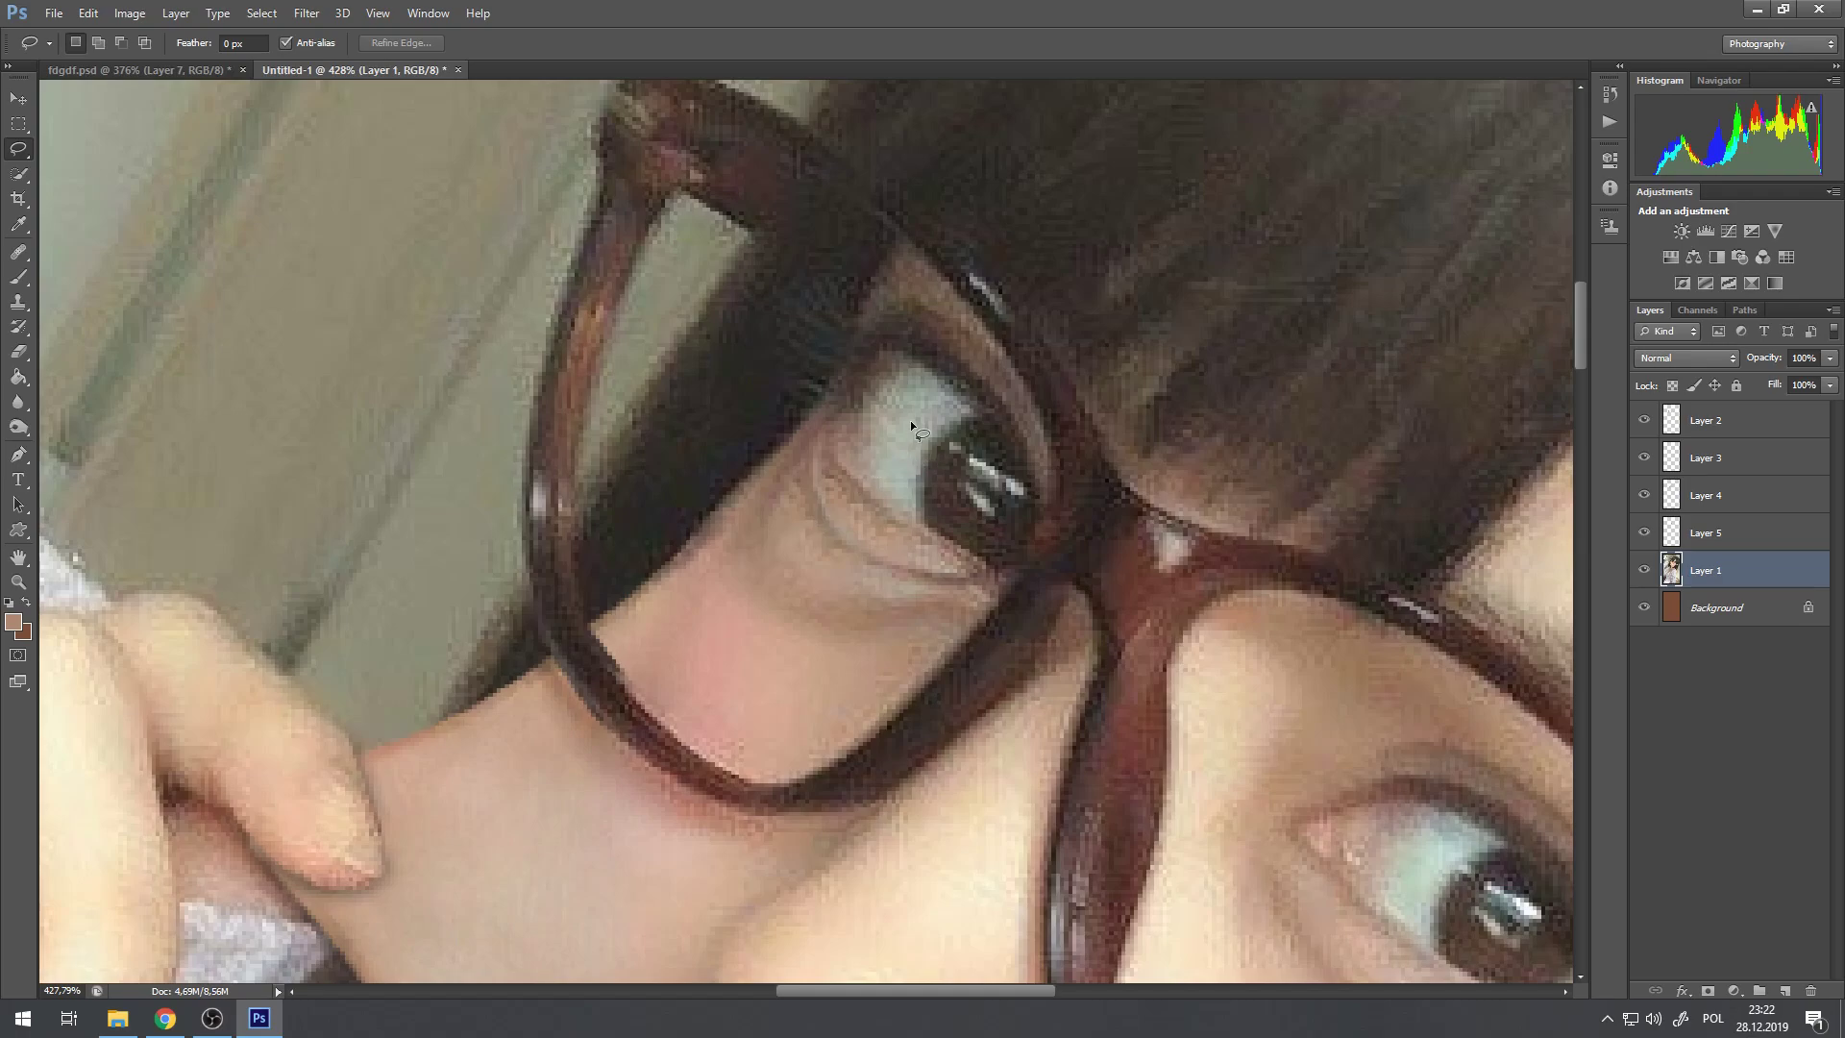
scroll(909, 419, "up", 1)
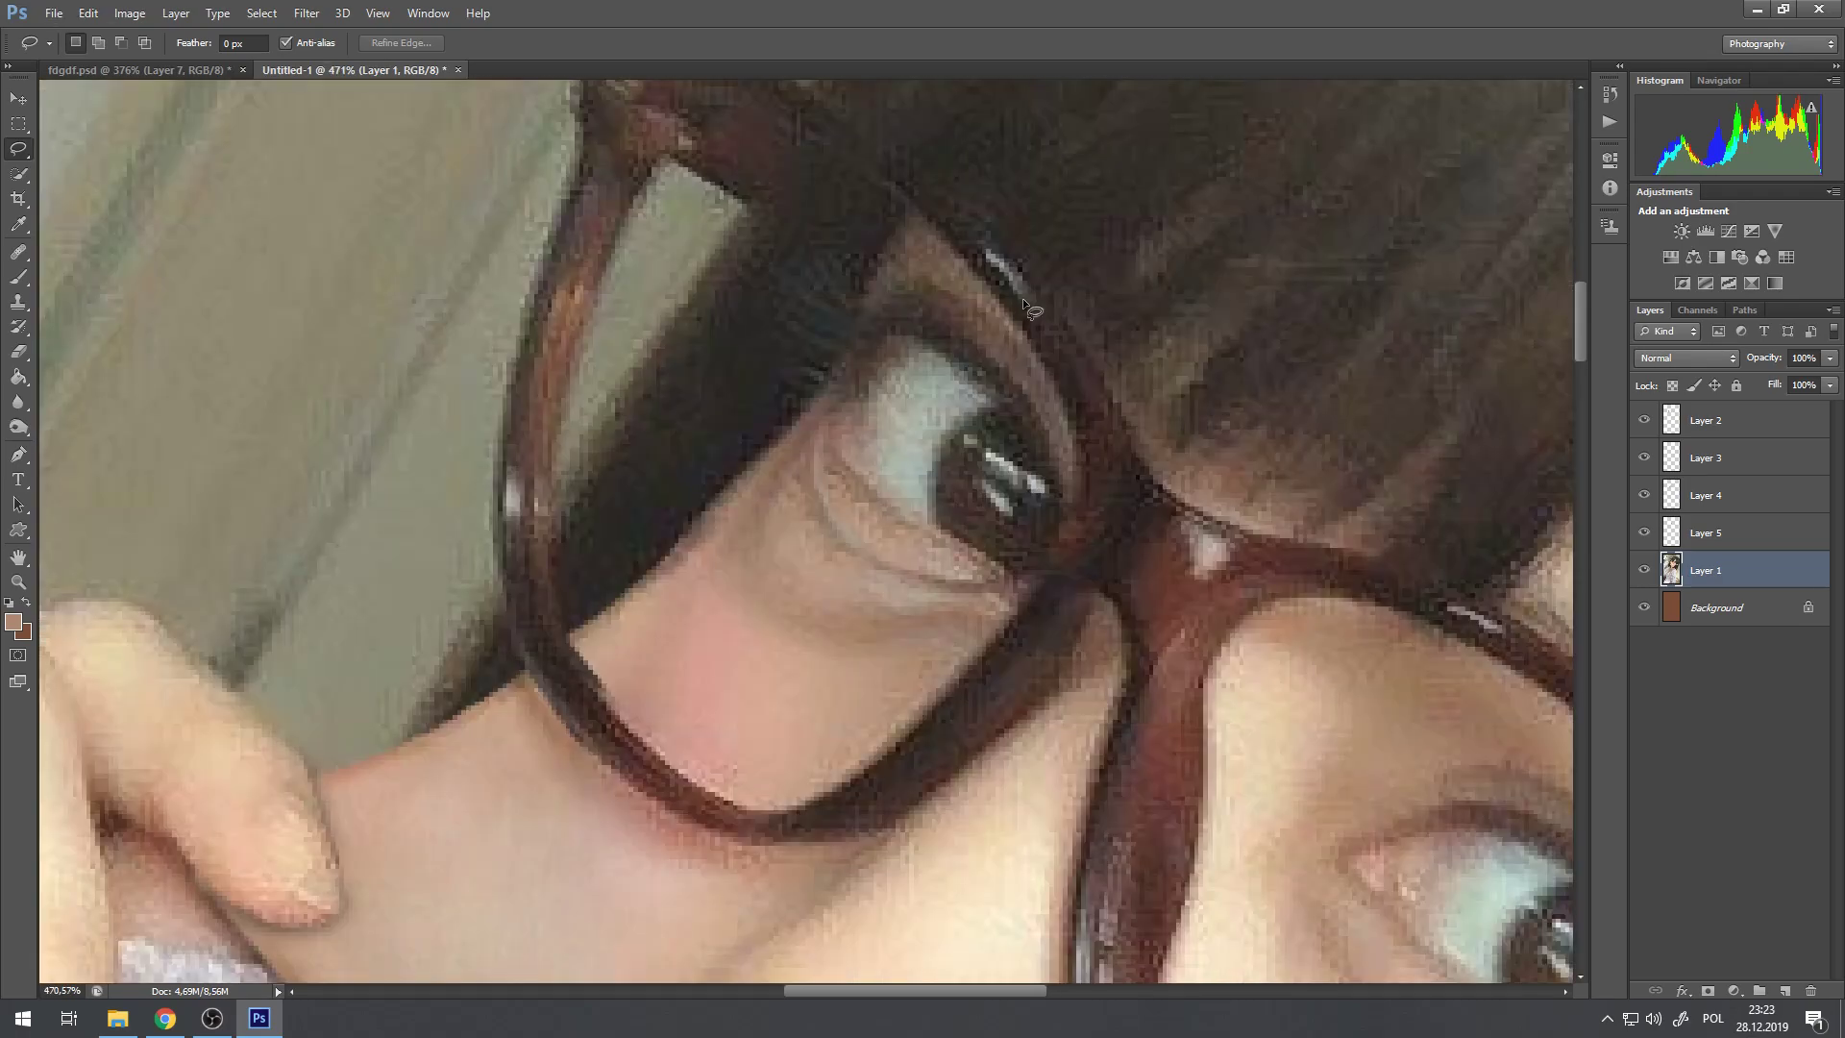
mouse_move(826, 417)
left_mouse_down()
mouse_move(885, 321)
mouse_move(965, 329)
left_mouse_up()
key("ctrl+d")
mouse_move(826, 411)
left_mouse_down()
mouse_move(894, 343)
mouse_move(909, 354)
left_mouse_up()
key("ctrl+d")
mouse_move(824, 415)
left_mouse_down()
mouse_move(933, 318)
mouse_move(1018, 380)
mouse_move(850, 367)
mouse_move(900, 318)
mouse_move(969, 333)
mouse_move(1067, 444)
left_mouse_up()
key("ctrl+d")
left_click_drag(1011, 573, 1014, 578)
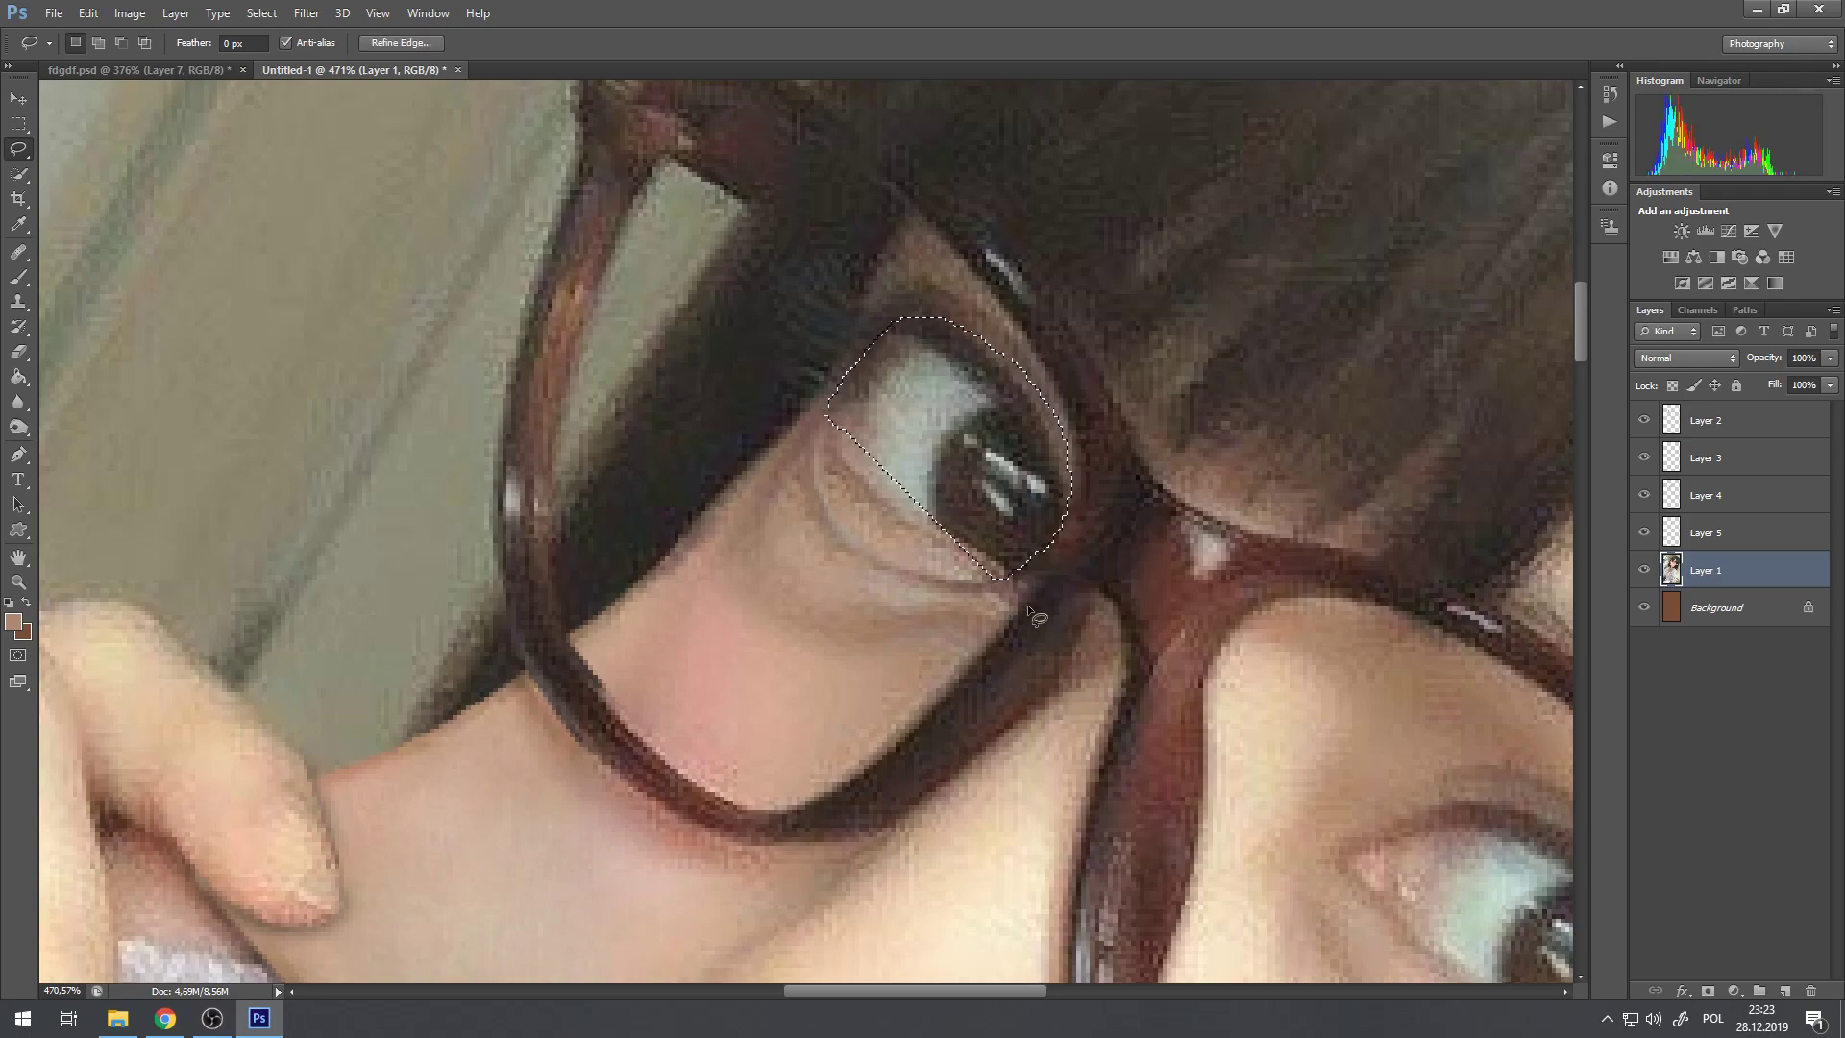
key("ctrl+d")
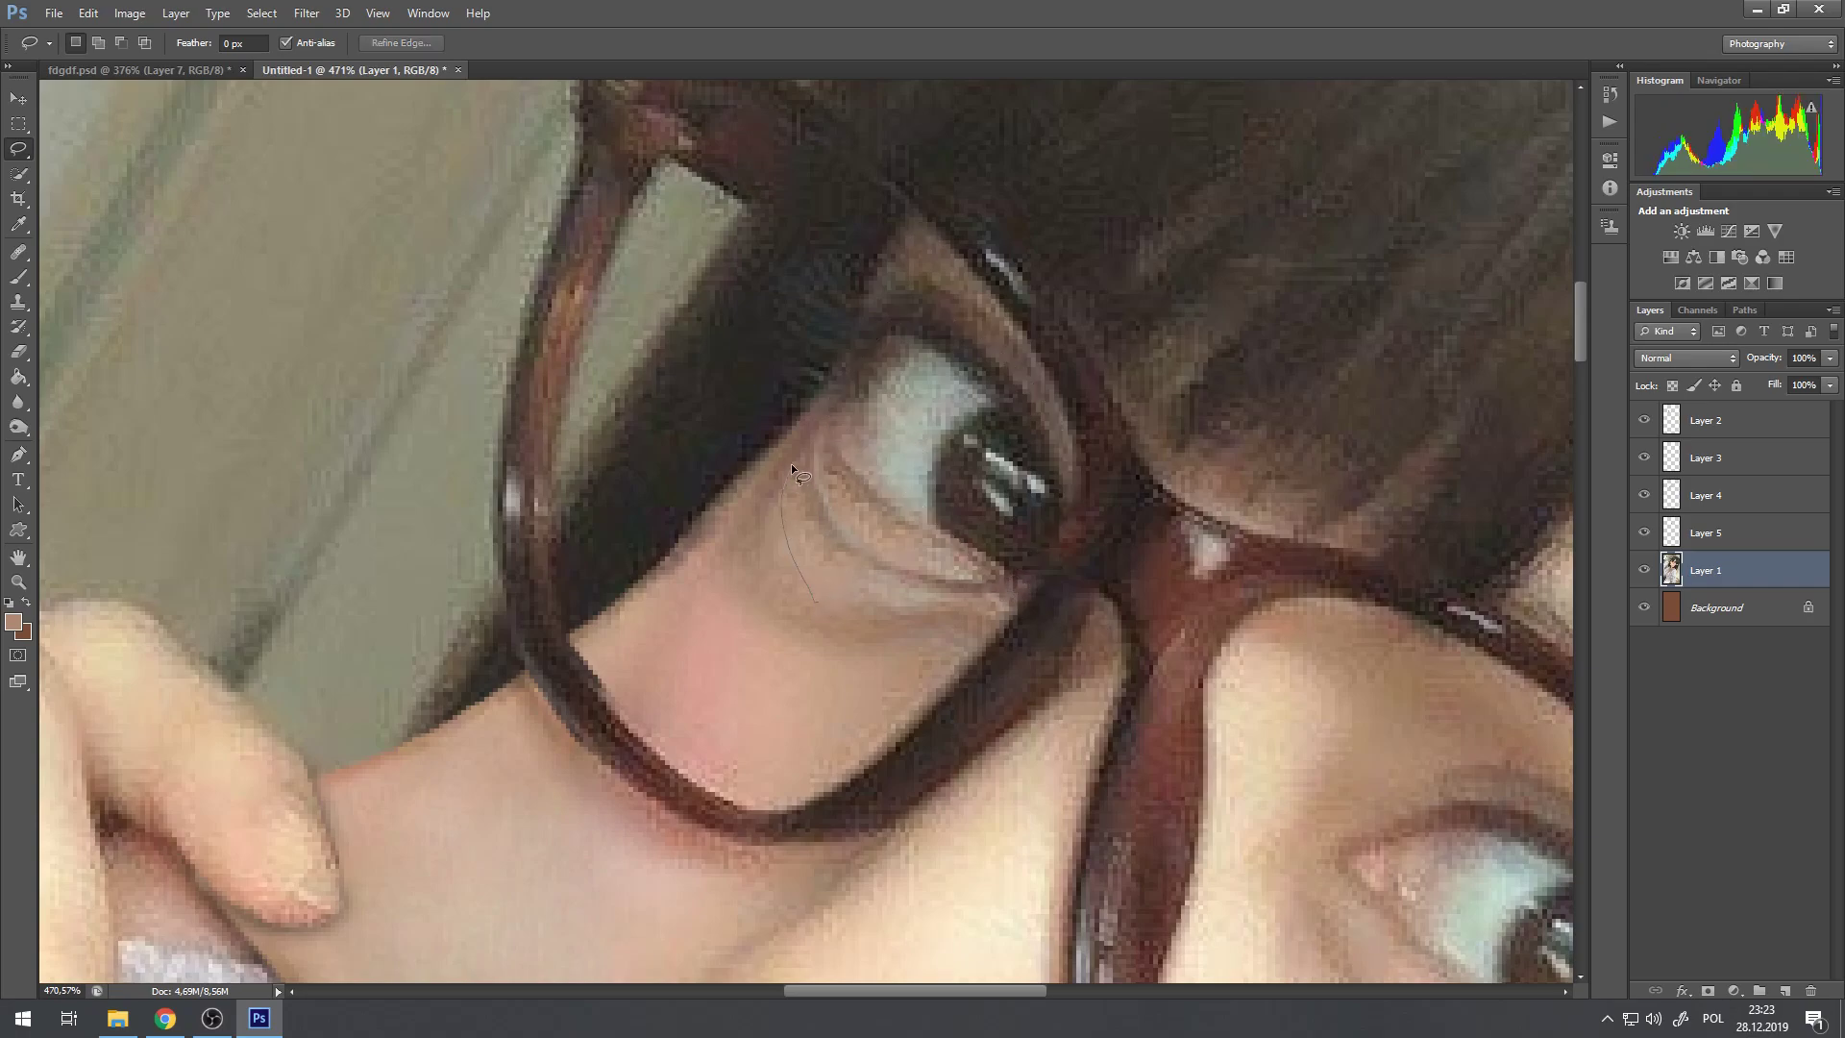
left_click_drag(869, 343, 855, 625)
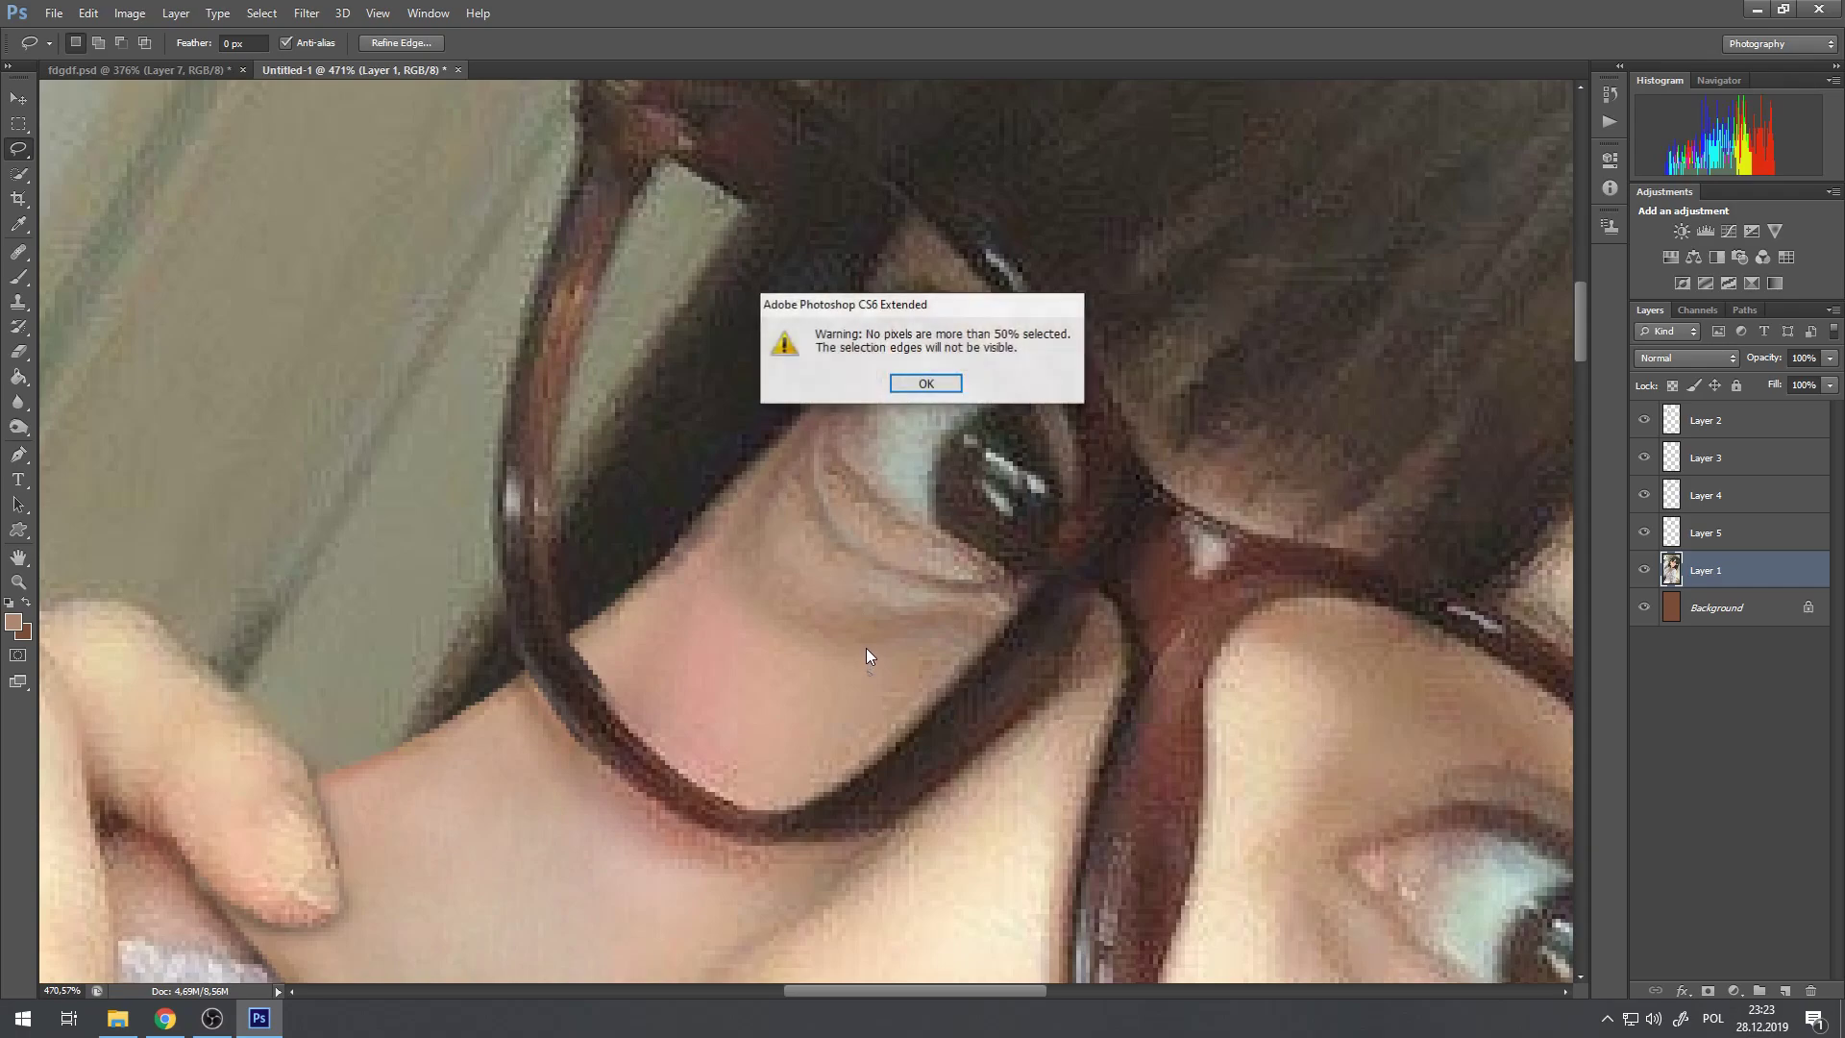
left_click(918, 383)
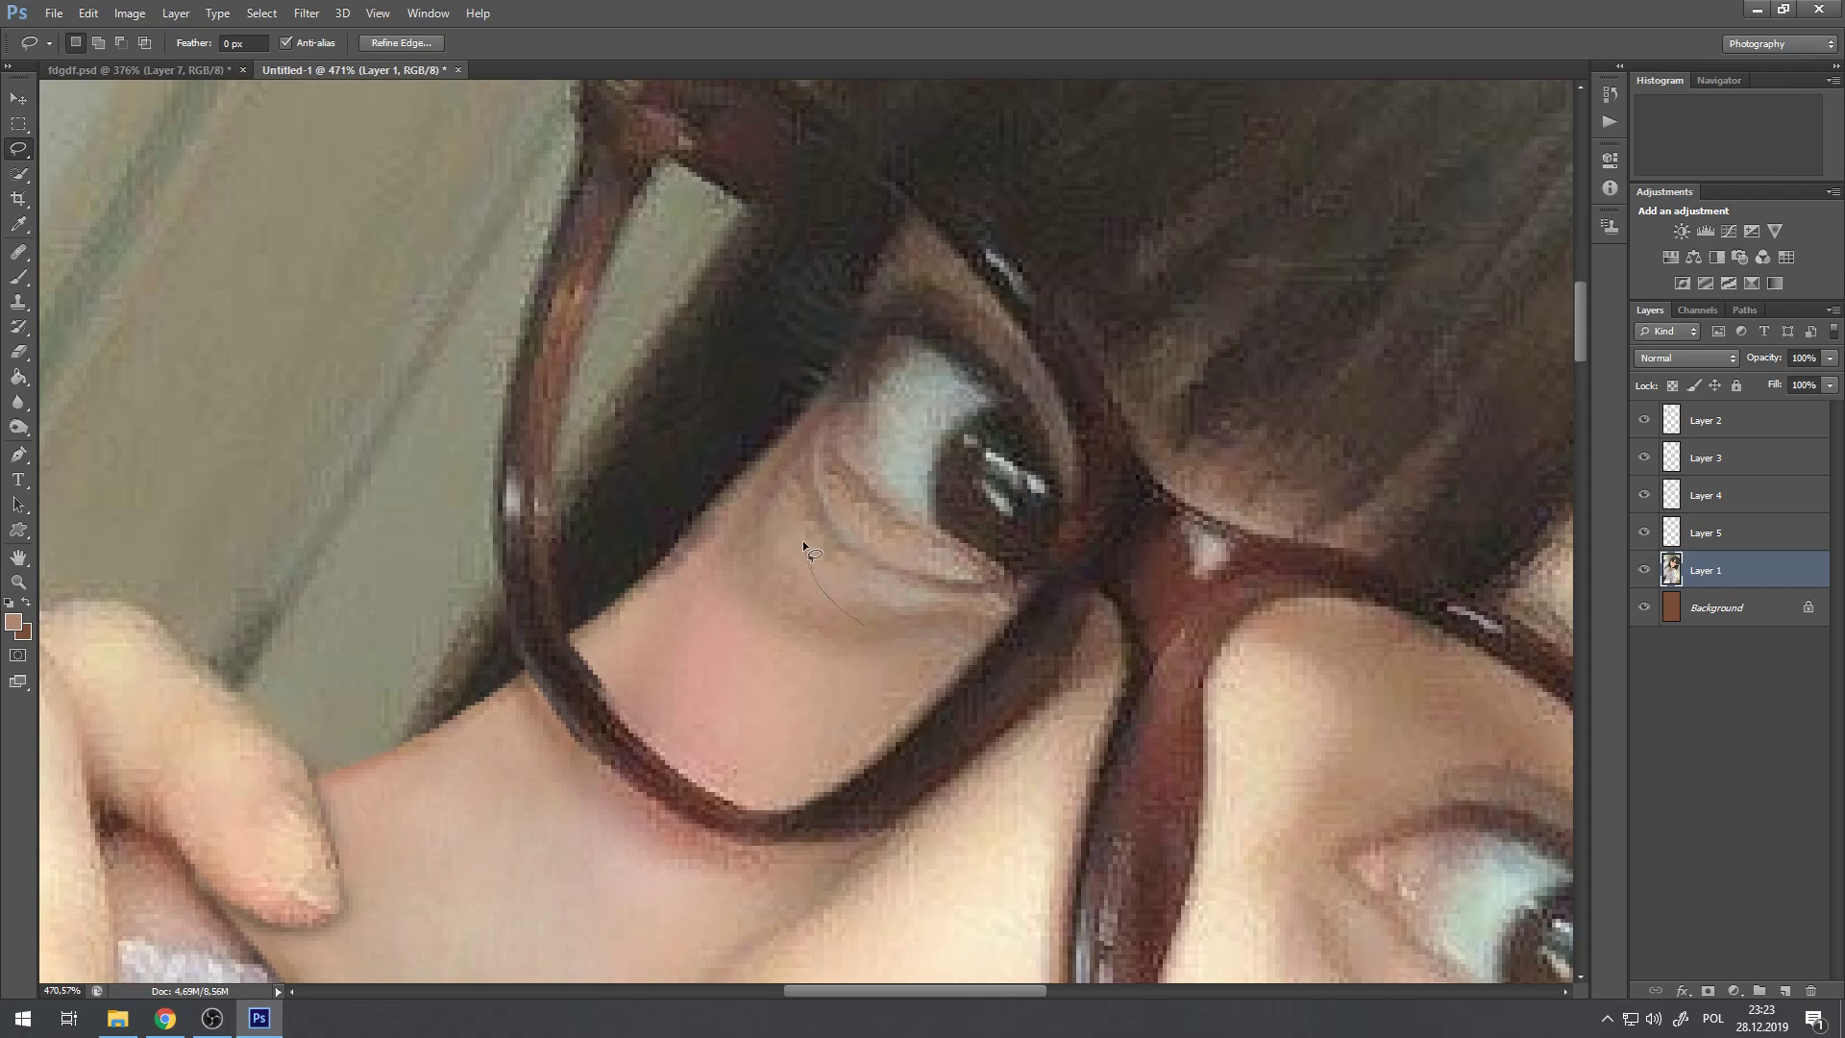
left_click_drag(830, 392, 907, 332)
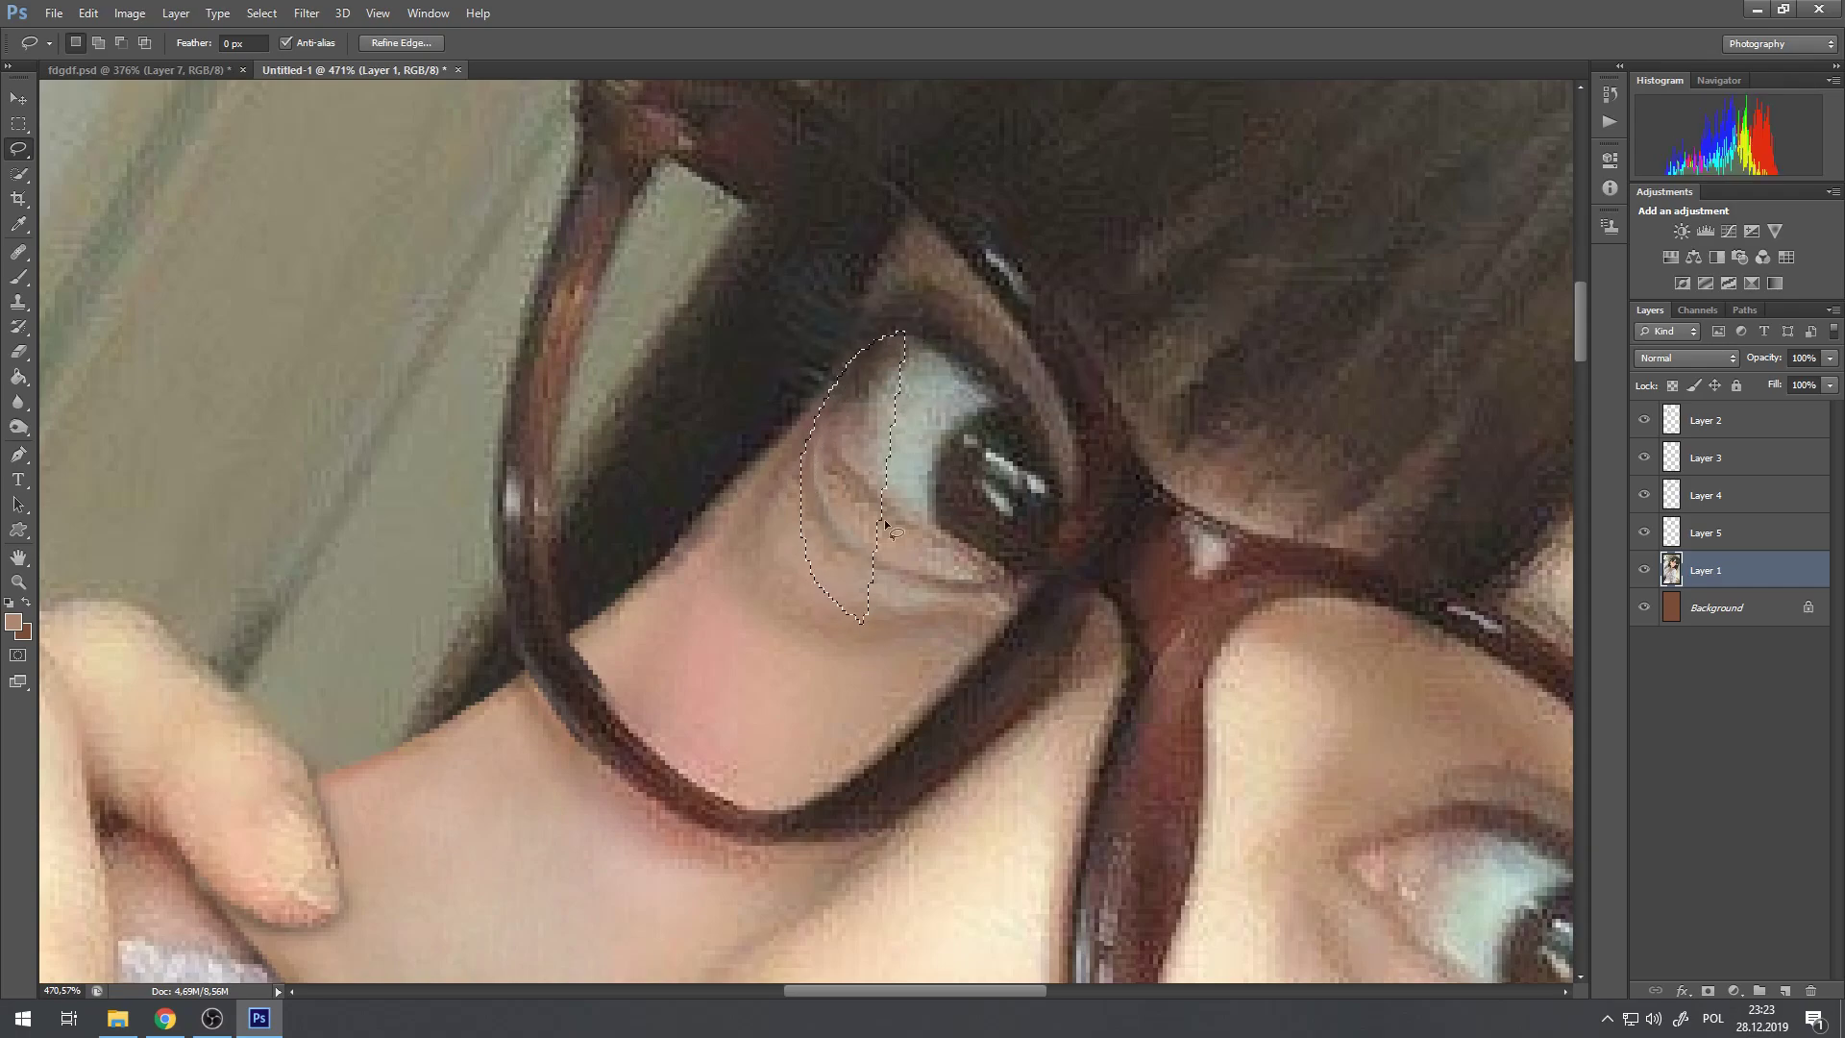
key("ctrl+d")
left_click_drag(817, 442, 853, 627)
key("ctrl+d")
Step: Outline the eye and its lower lid inside the lens freehand and copy the selection to a new layer
mouse_move(834, 397)
left_mouse_down()
mouse_move(889, 346)
mouse_move(942, 332)
mouse_move(1064, 441)
mouse_move(1065, 519)
mouse_move(1038, 567)
mouse_move(956, 606)
left_mouse_up()
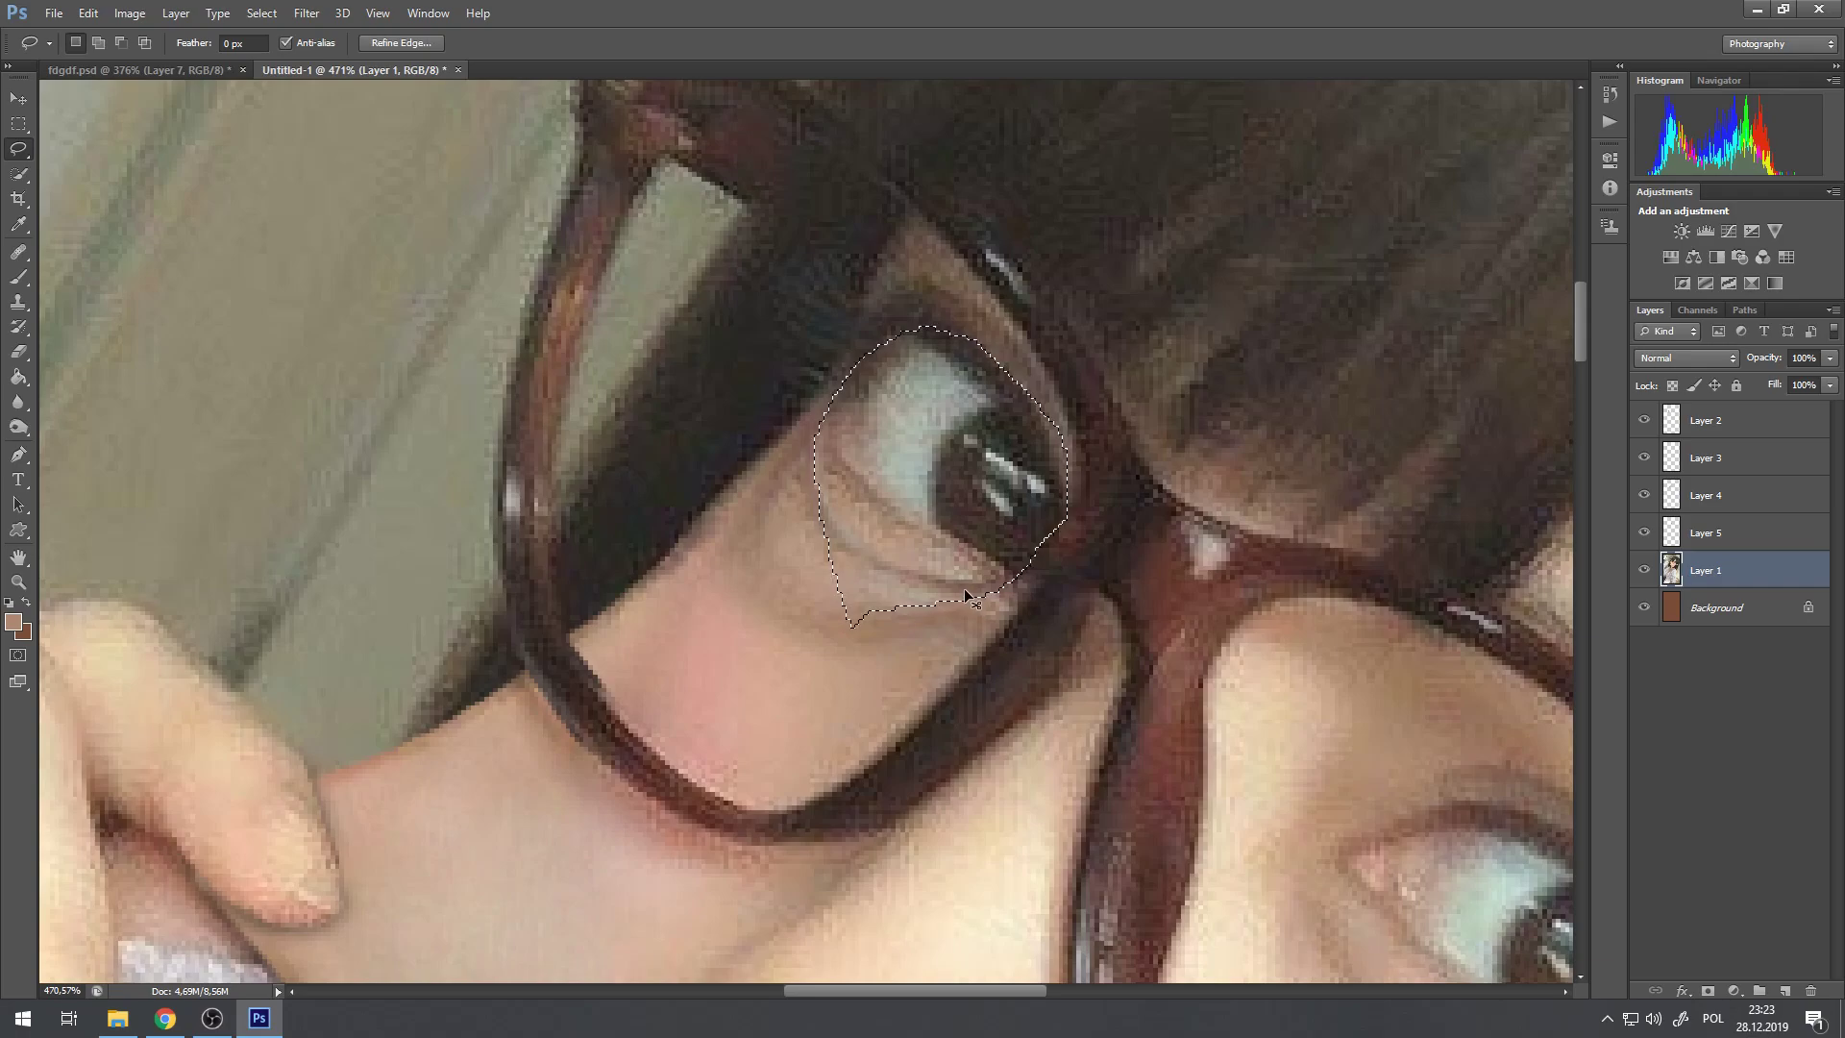
key("ctrl+j")
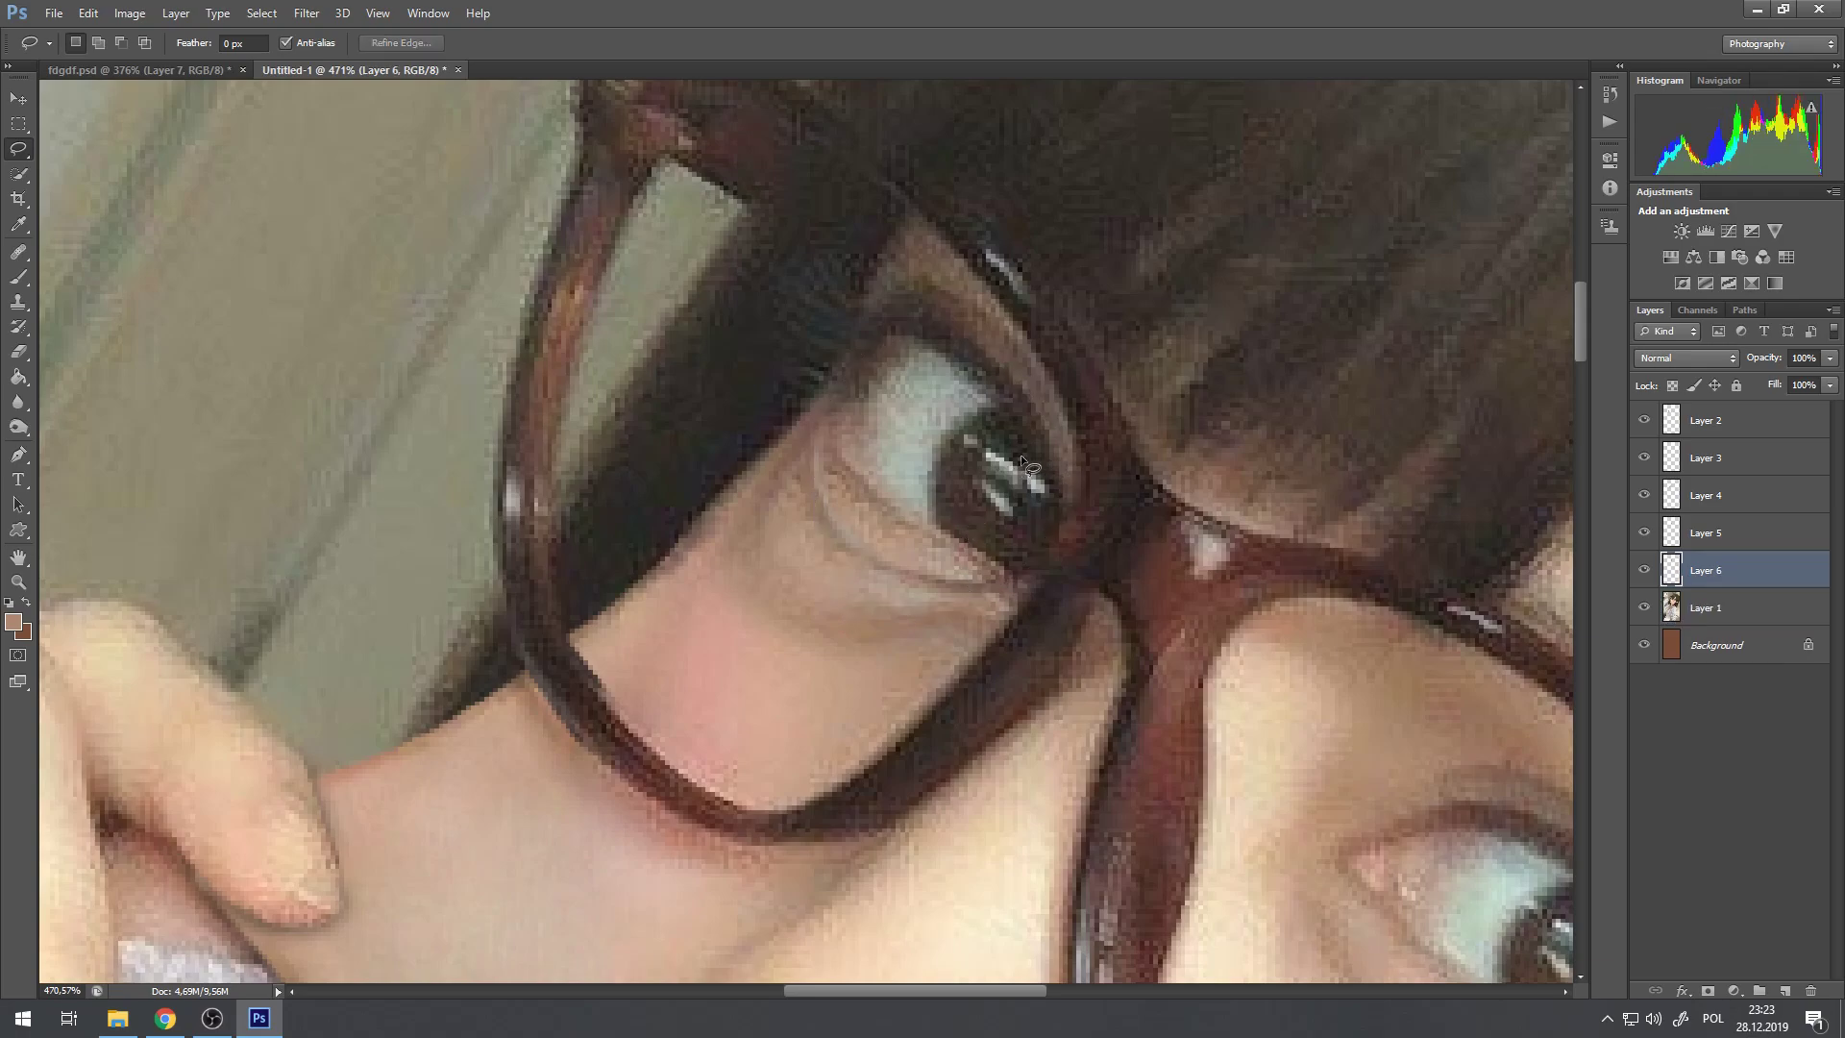
Step: Try a Brightness/Contrast adjustment on the copied eye with brightness -45 and contrast 58
left_click(176, 13)
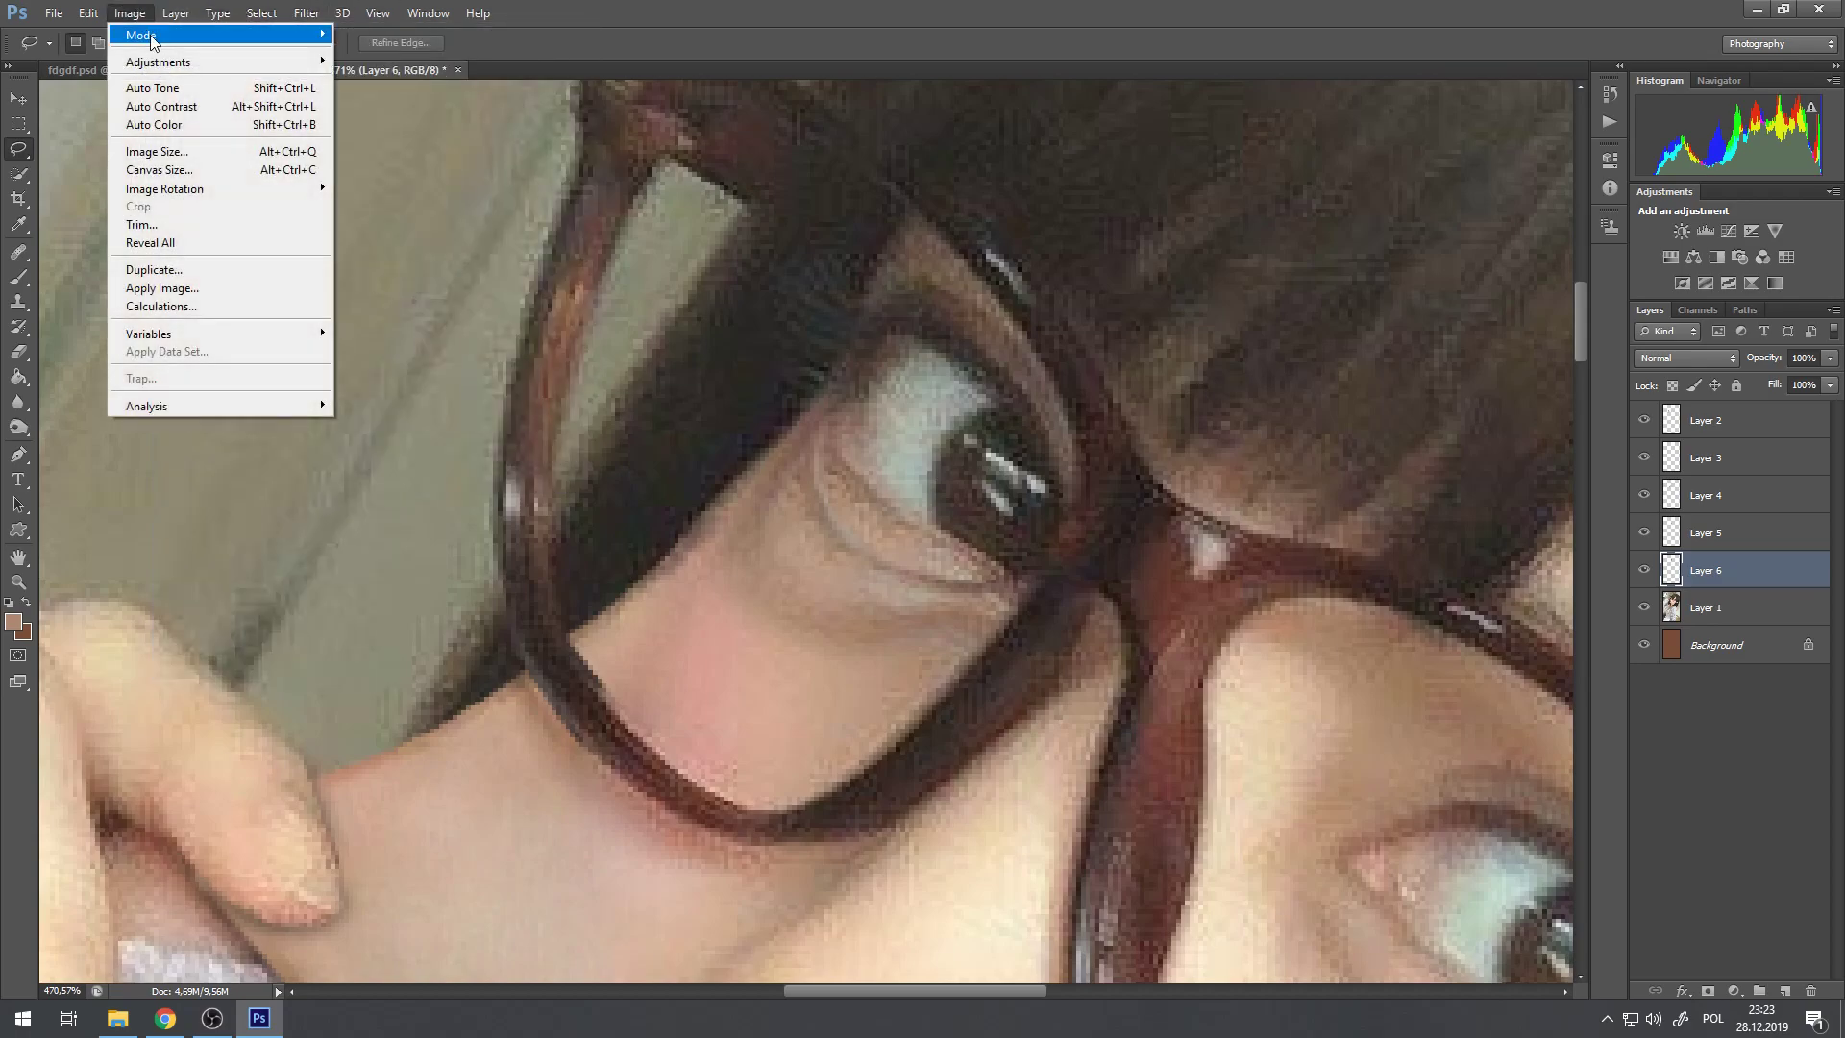
mouse_move(173, 68)
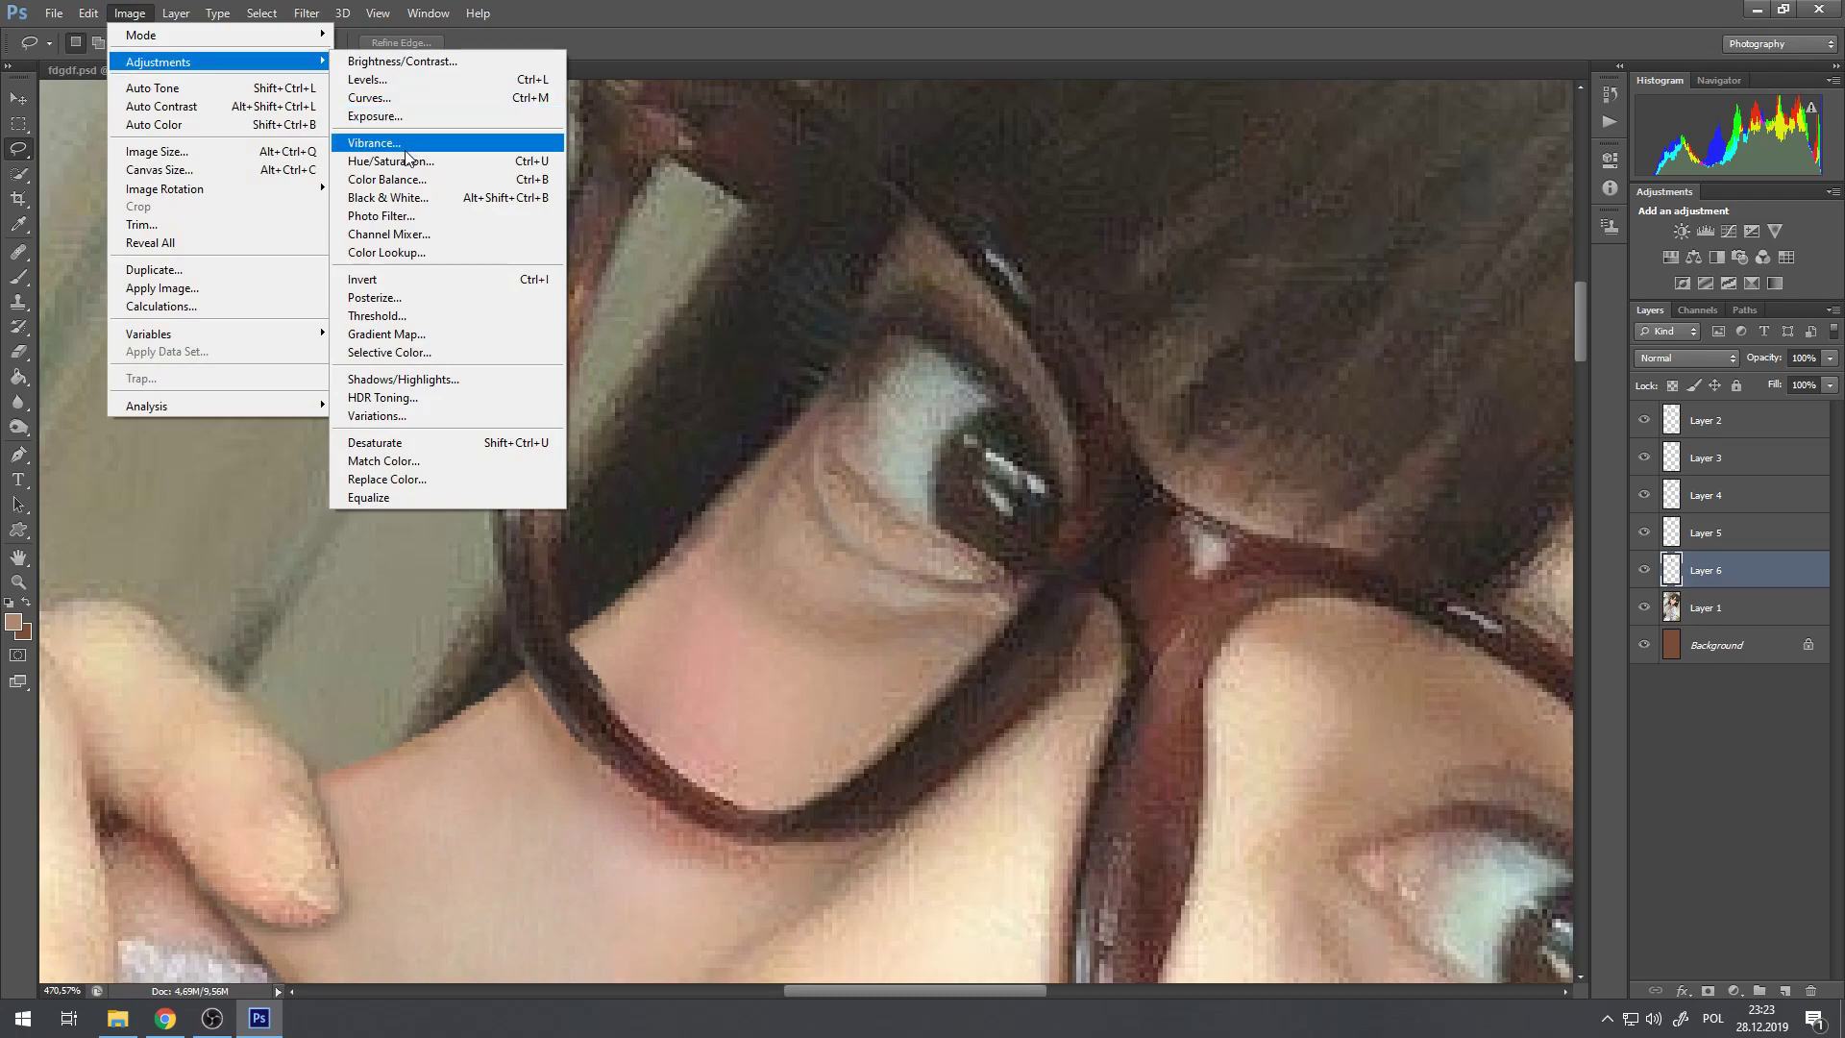
left_click(419, 63)
left_click_drag(188, 211, 153, 204)
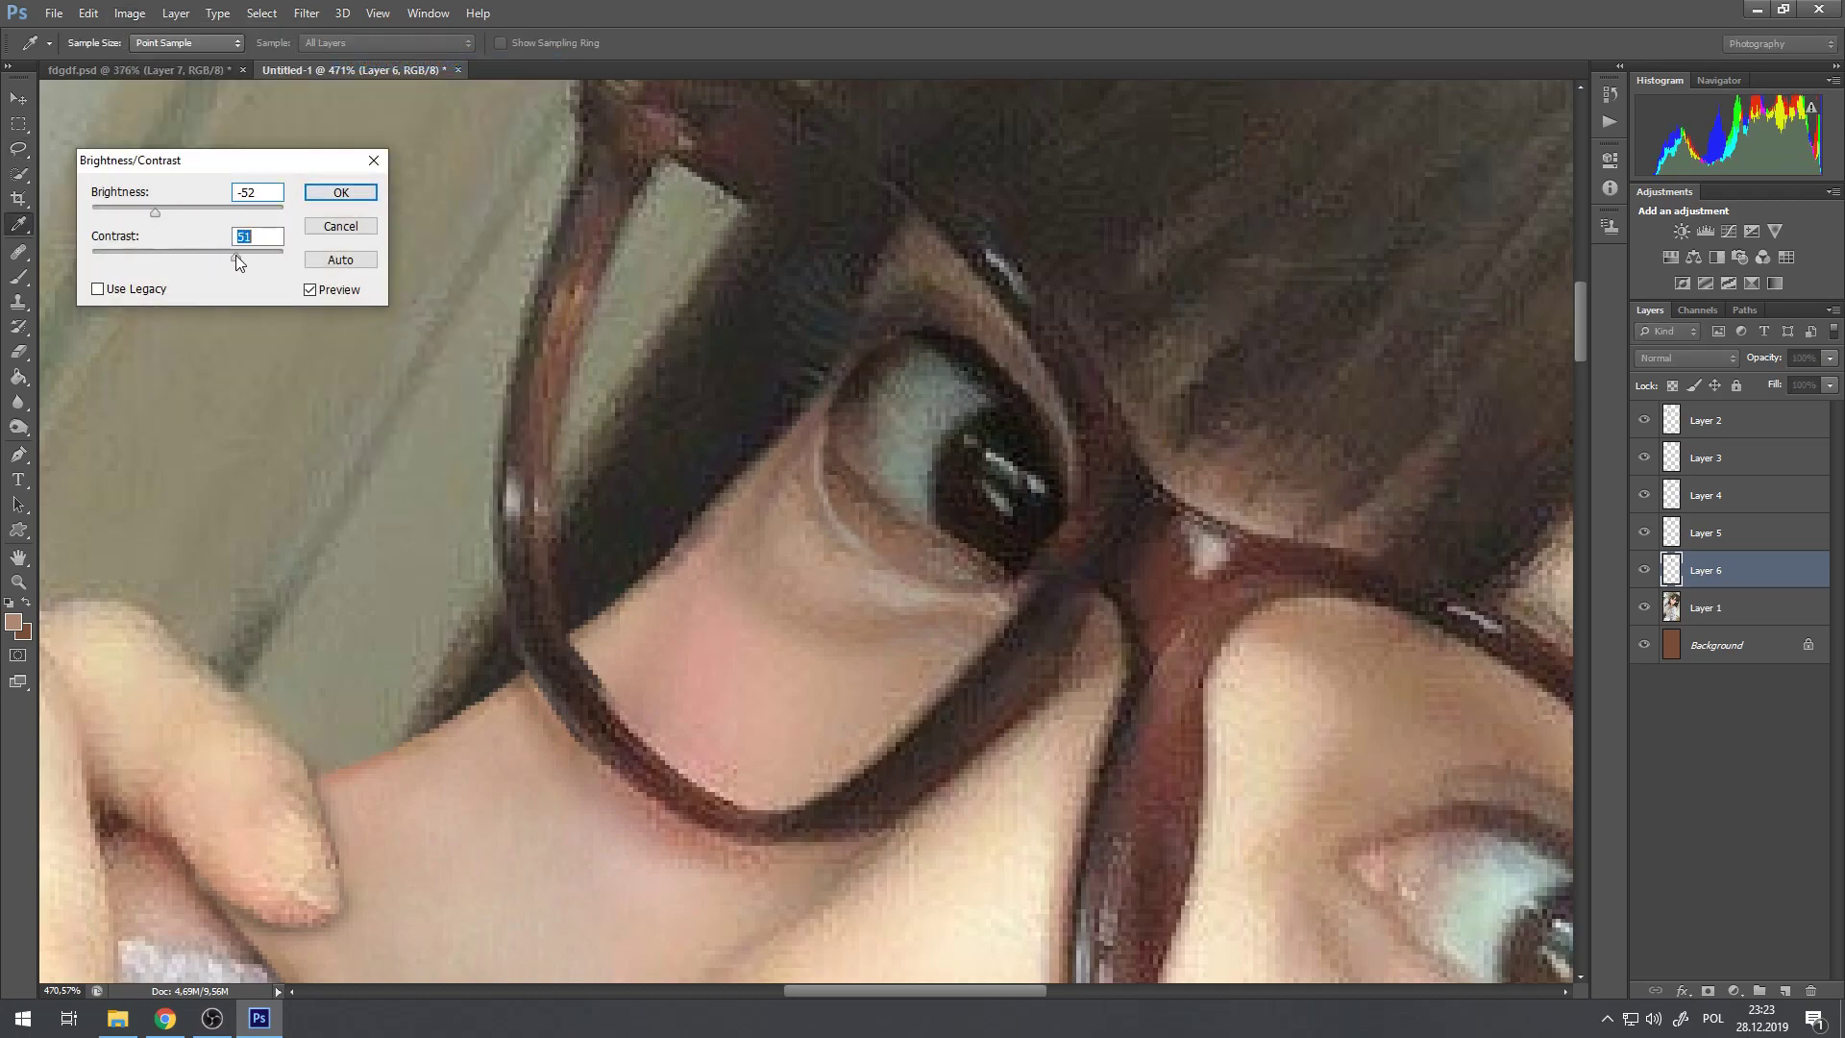
left_click_drag(156, 210, 159, 215)
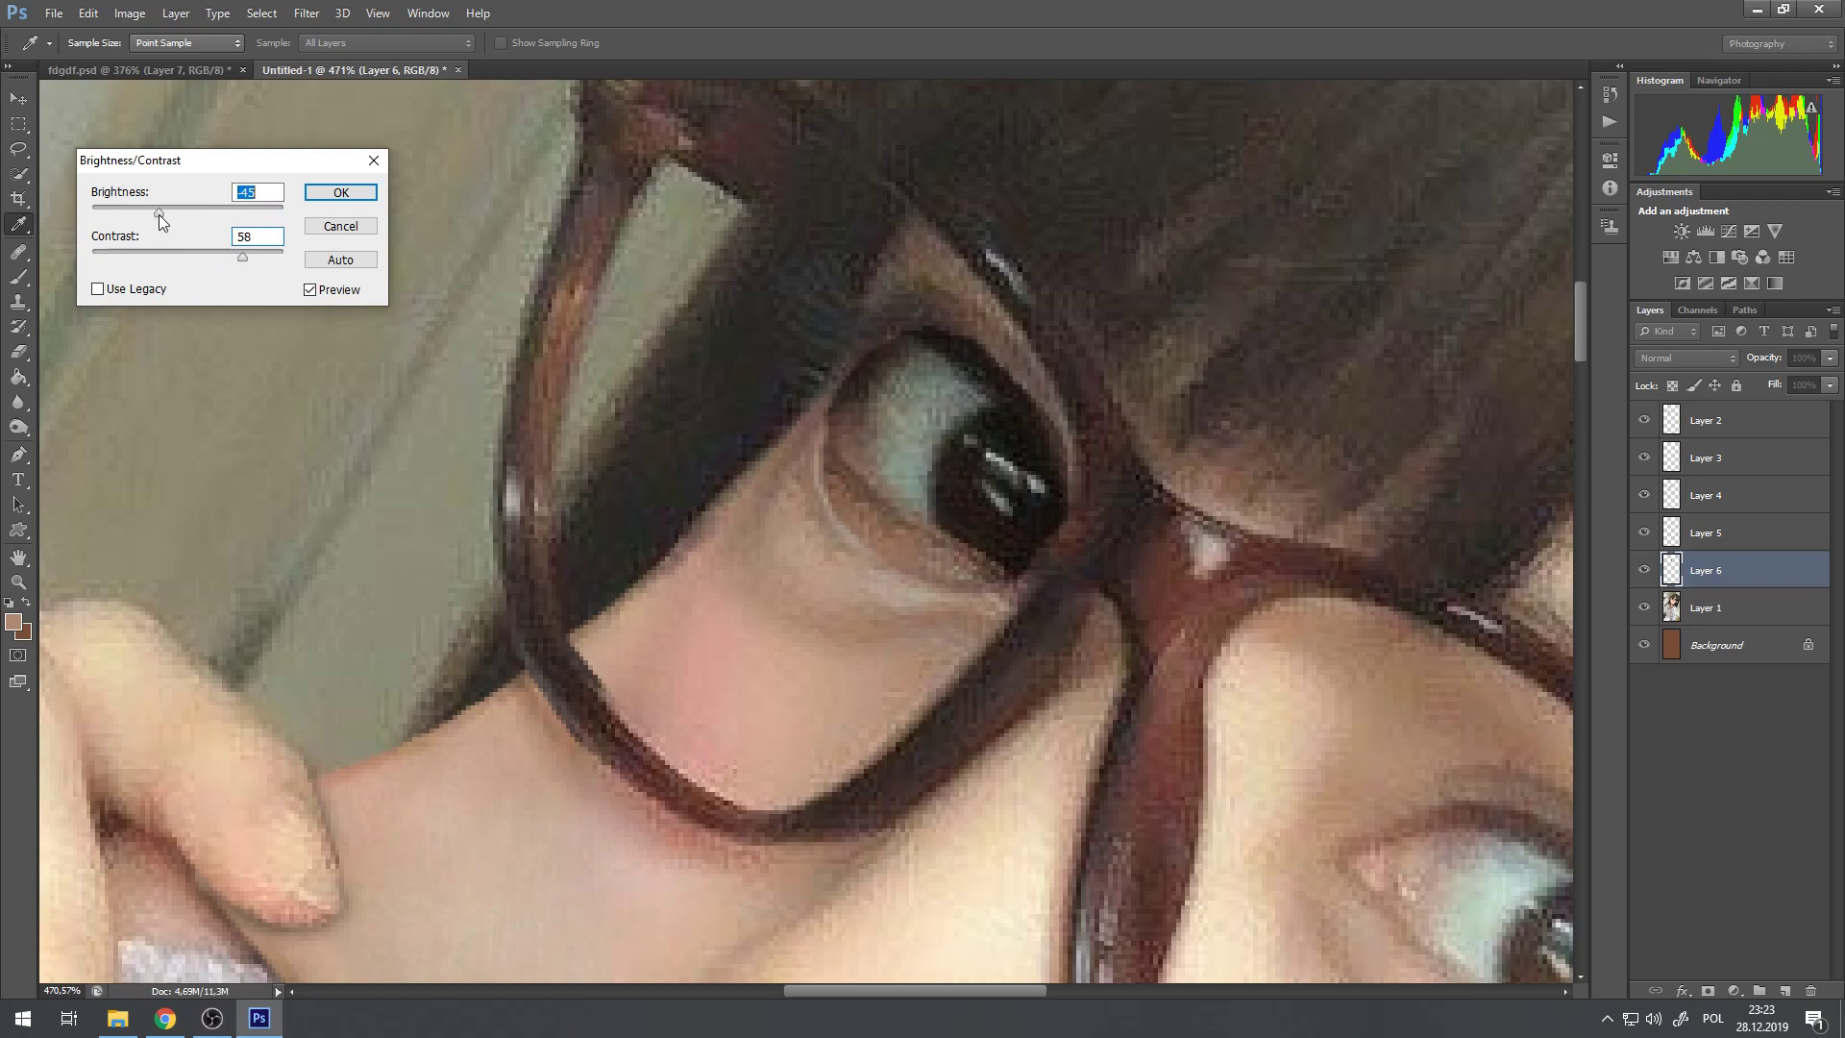
left_click(343, 191)
key("l")
Step: Examine the darkened eye at several magnifications and compare it with the version in fdgdf.psd
scroll(877, 348, "down", 8)
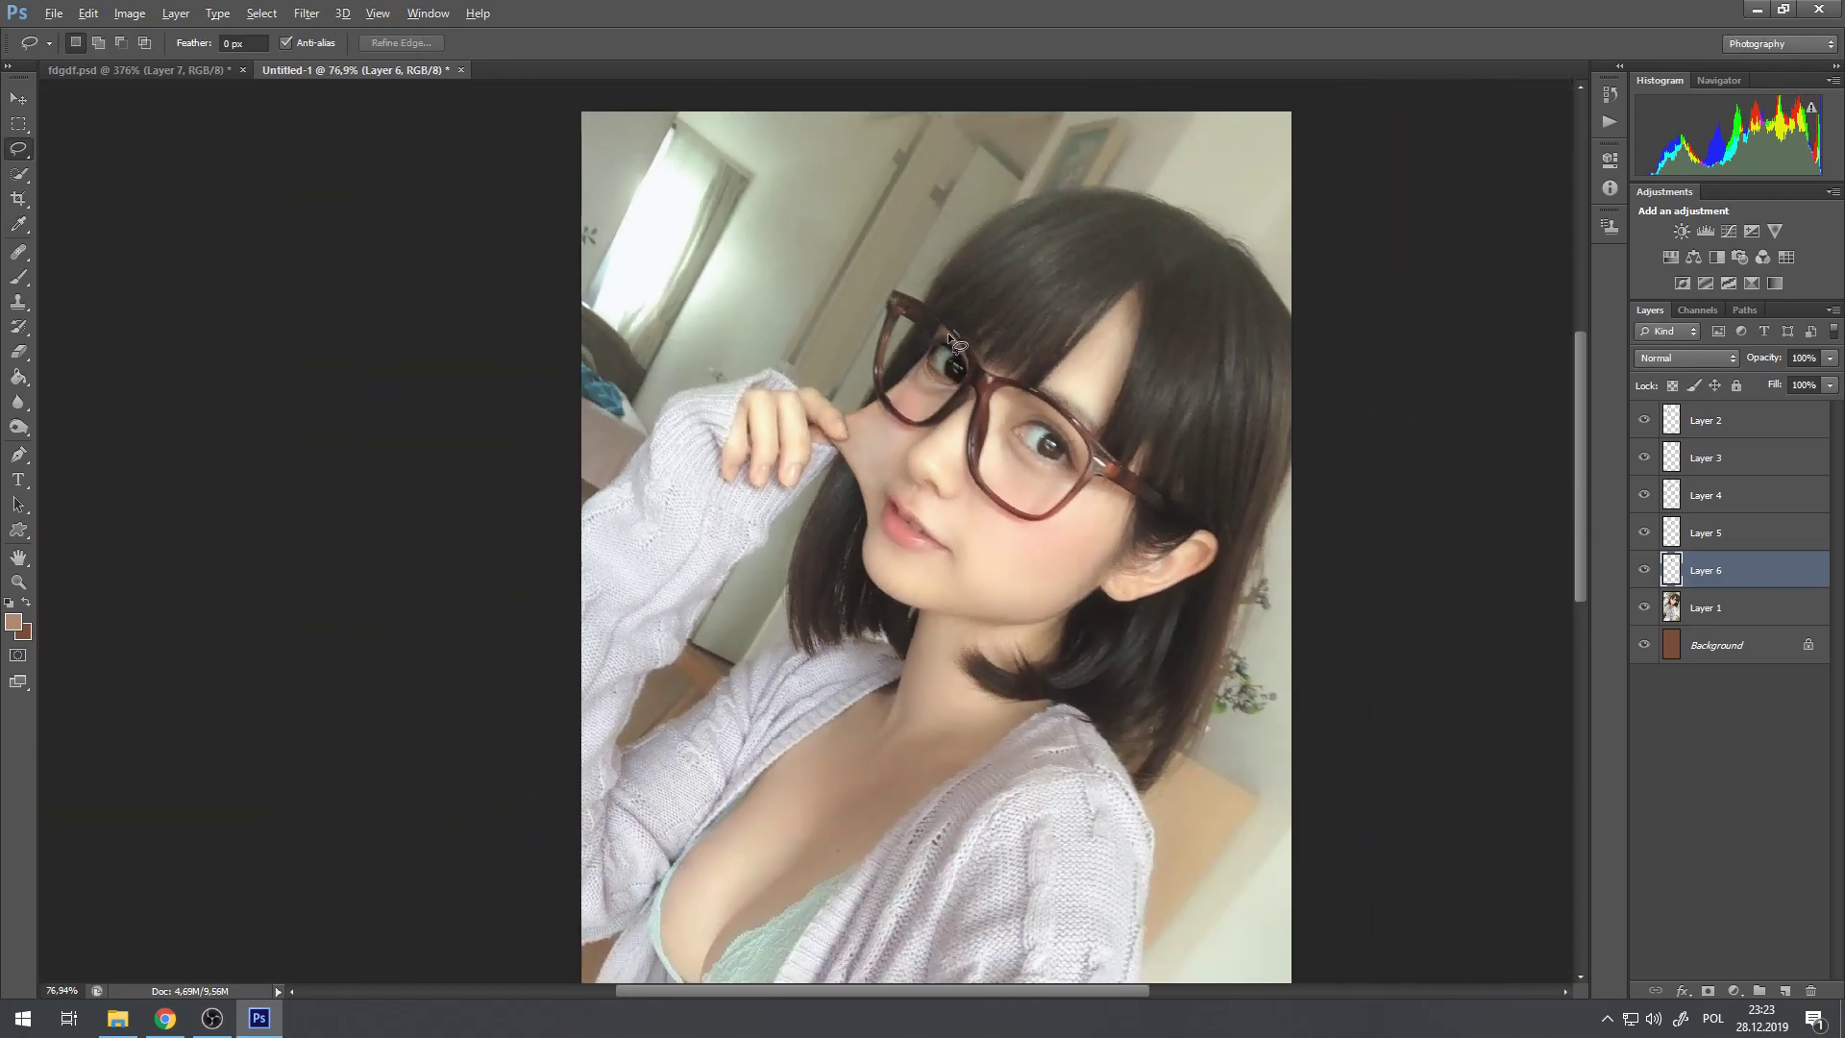
scroll(950, 333, "down", 1)
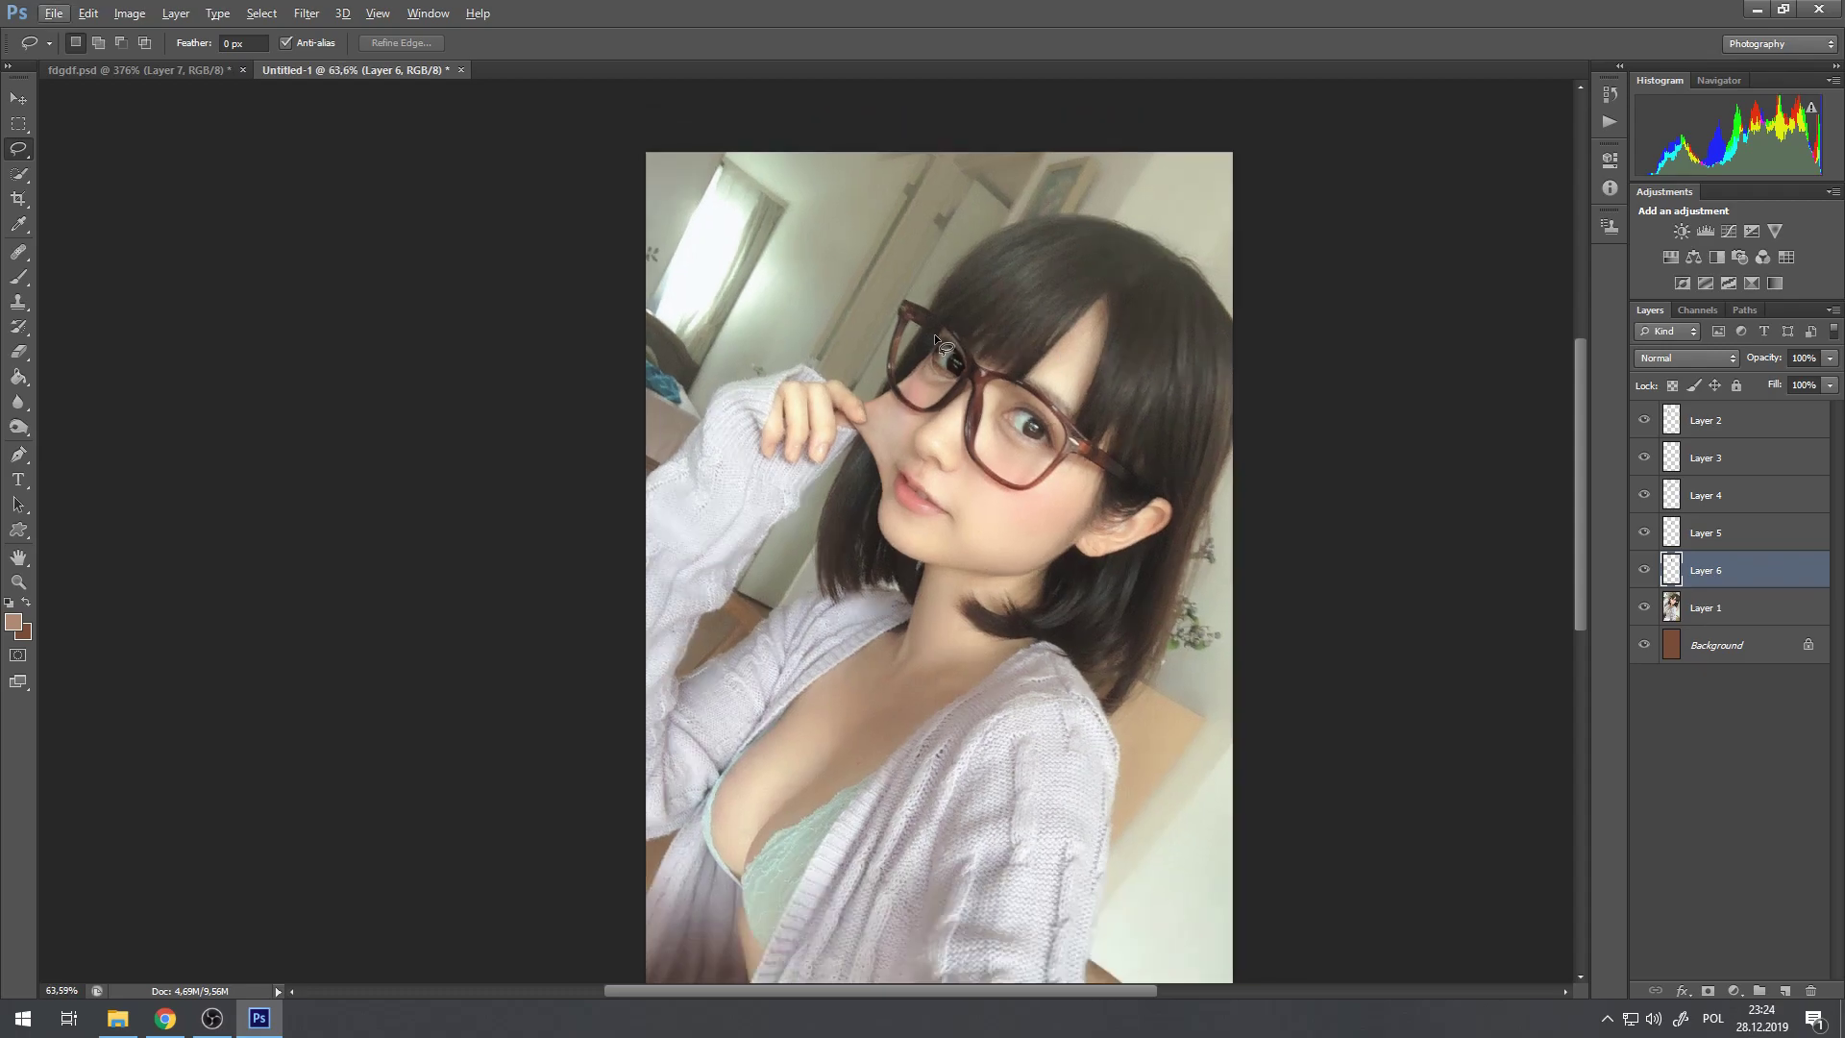
scroll(965, 338, "up", 5)
scroll(926, 373, "down", 4)
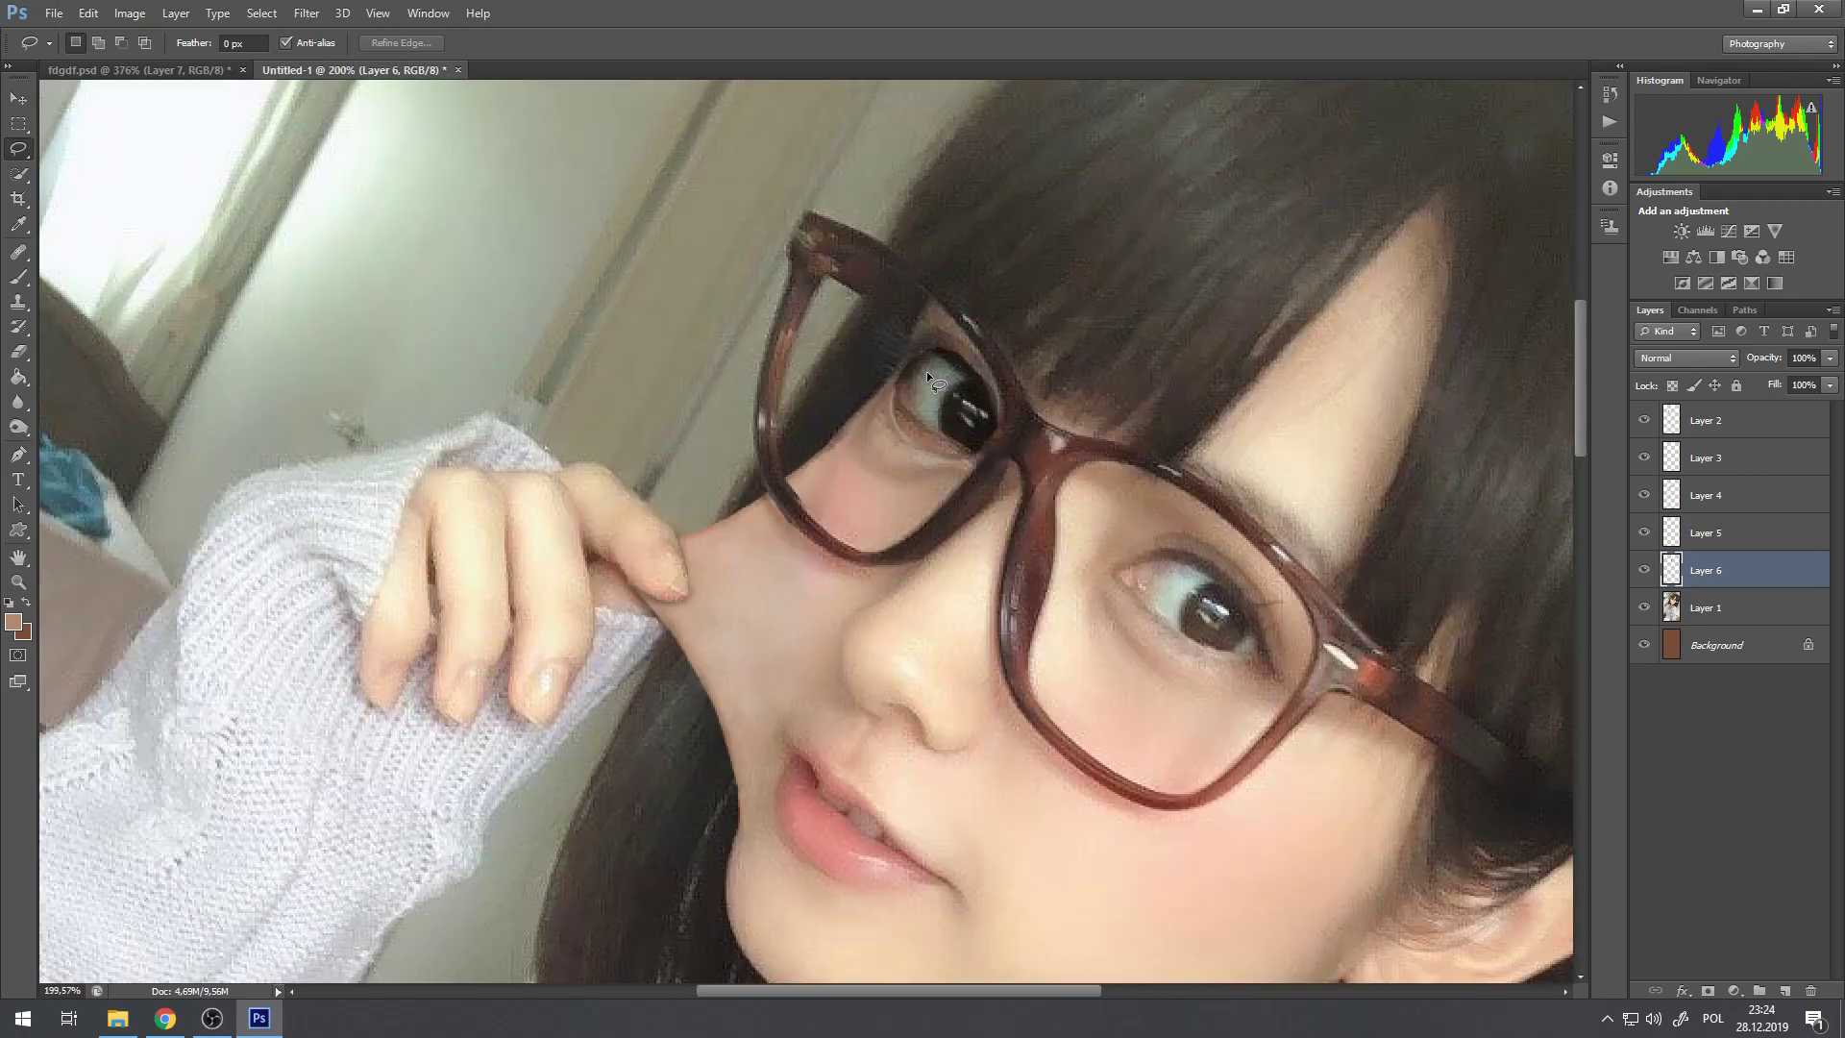
left_click(165, 73)
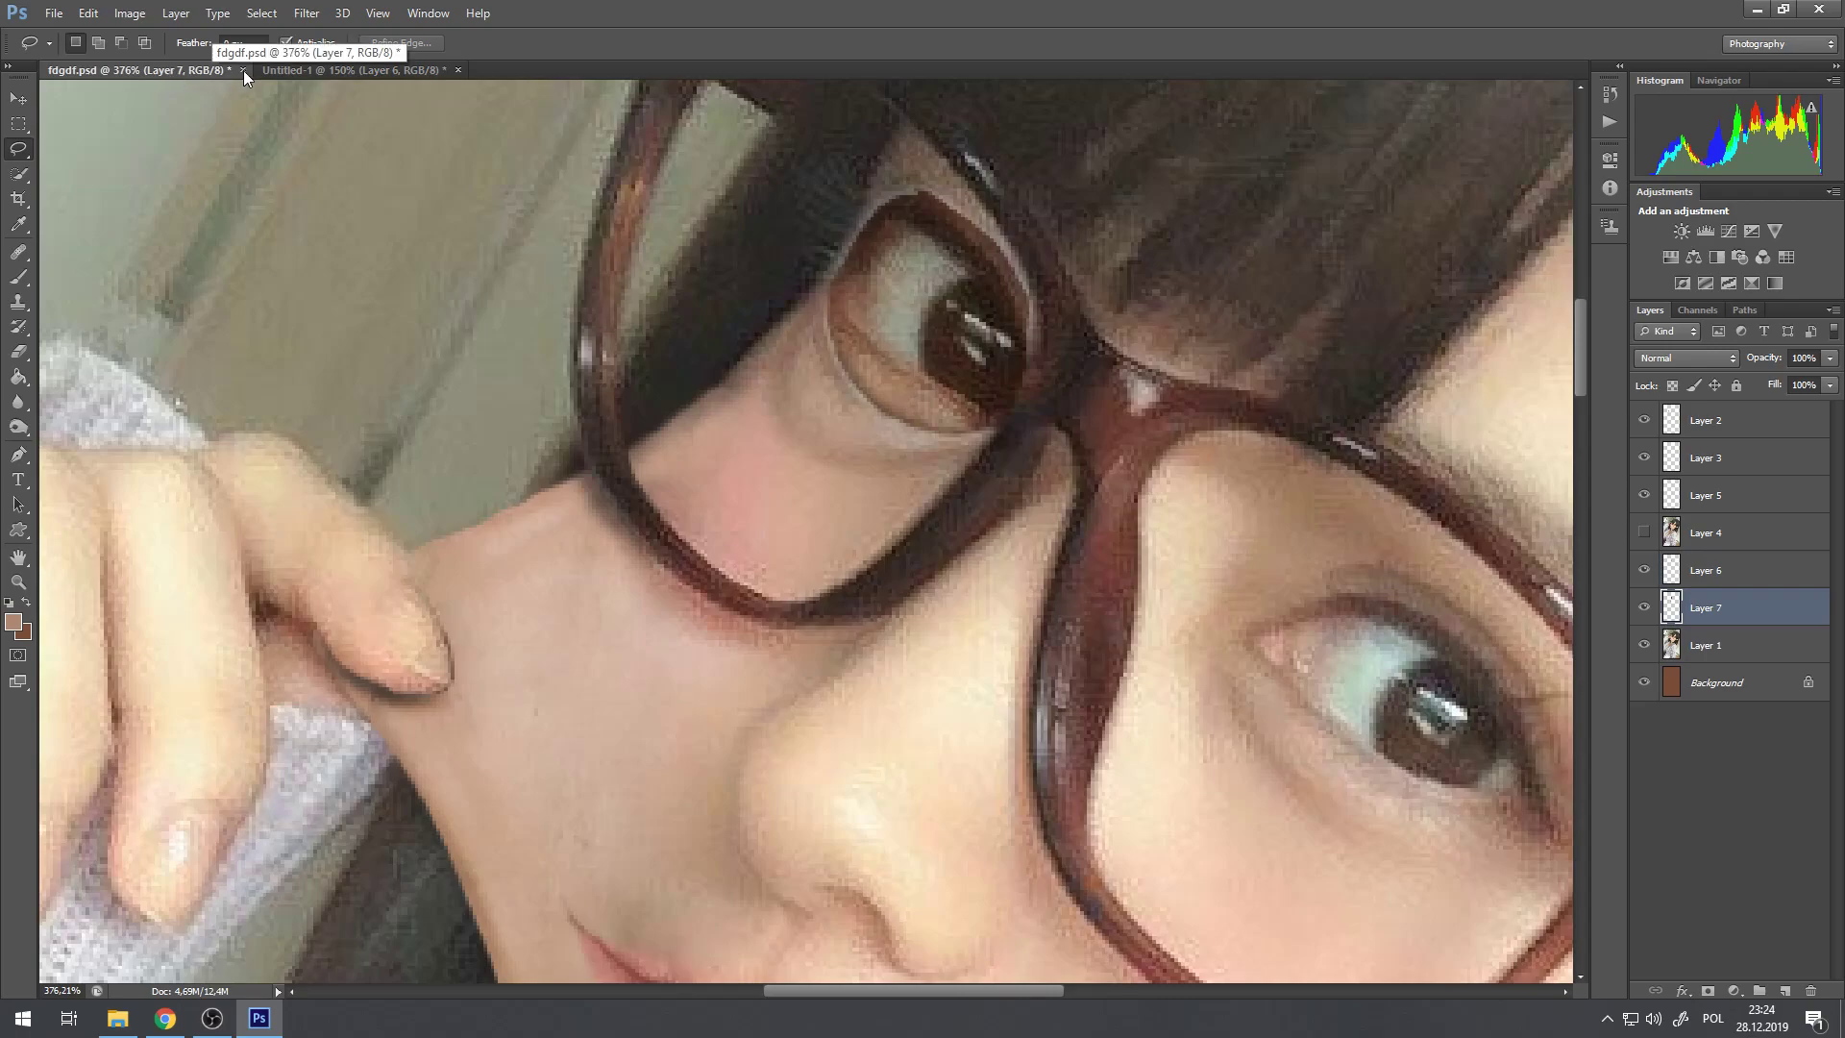
left_click(322, 73)
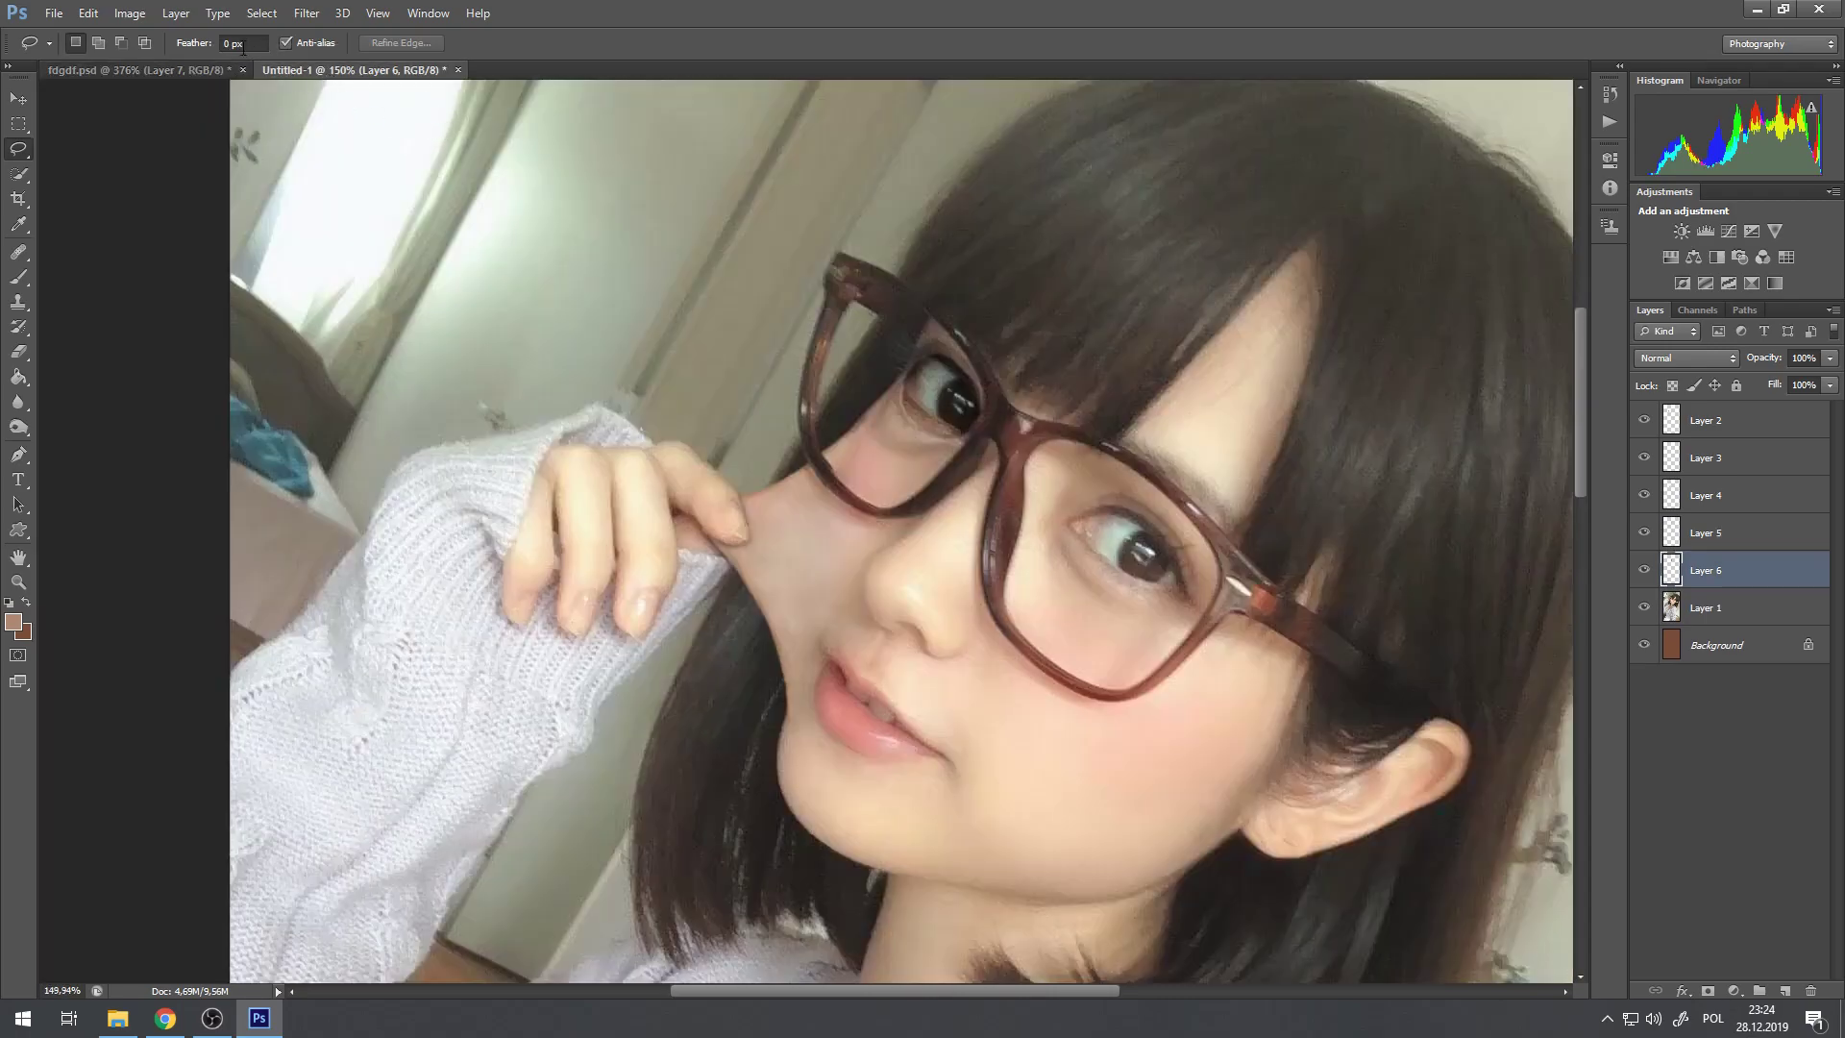
Step: Undo the last Brightness/Contrast adjustment on the copied eye layer
left_click(193, 15)
left_click(192, 15)
left_click(1690, 714)
left_click(87, 13)
left_click(86, 14)
left_click(87, 13)
left_click(102, 71)
Step: Darken the copied eye on Layer 6 with Brightness/Contrast, lowering the brightness and raising the contrast to about 60
left_click(129, 14)
mouse_move(289, 35)
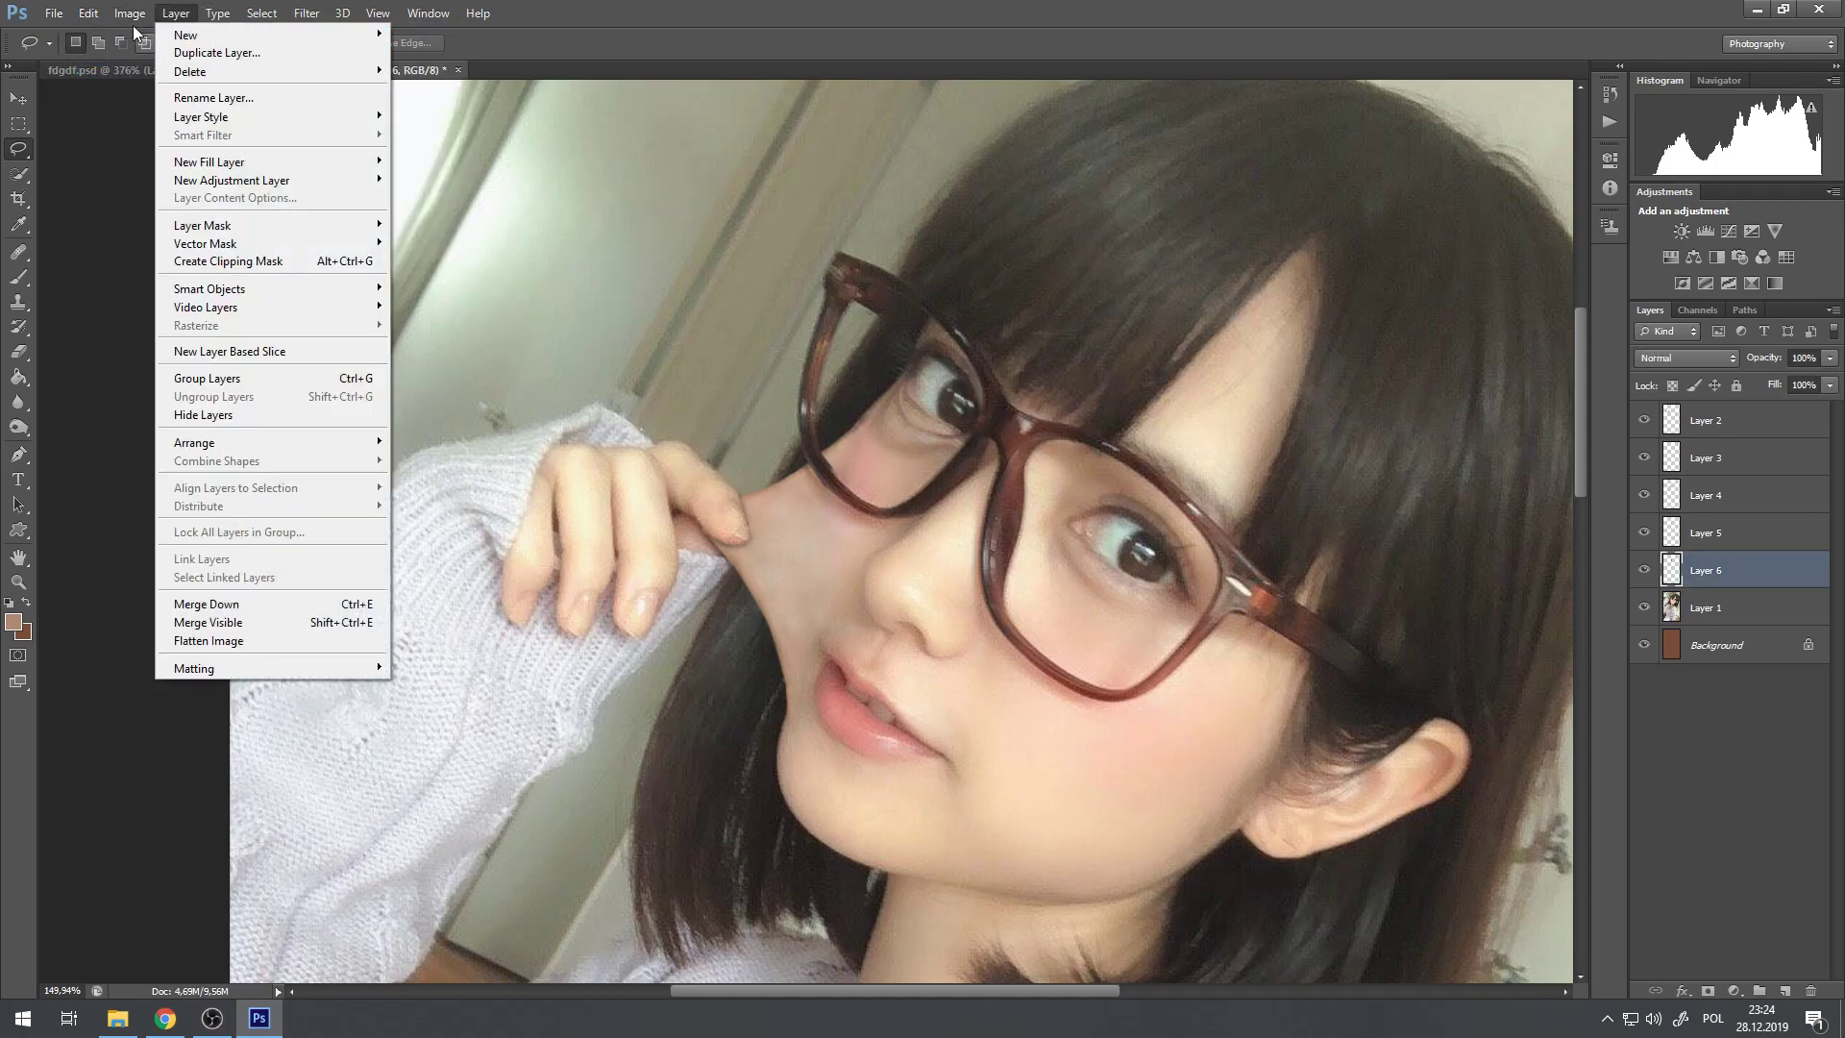
mouse_move(240, 62)
left_click(423, 61)
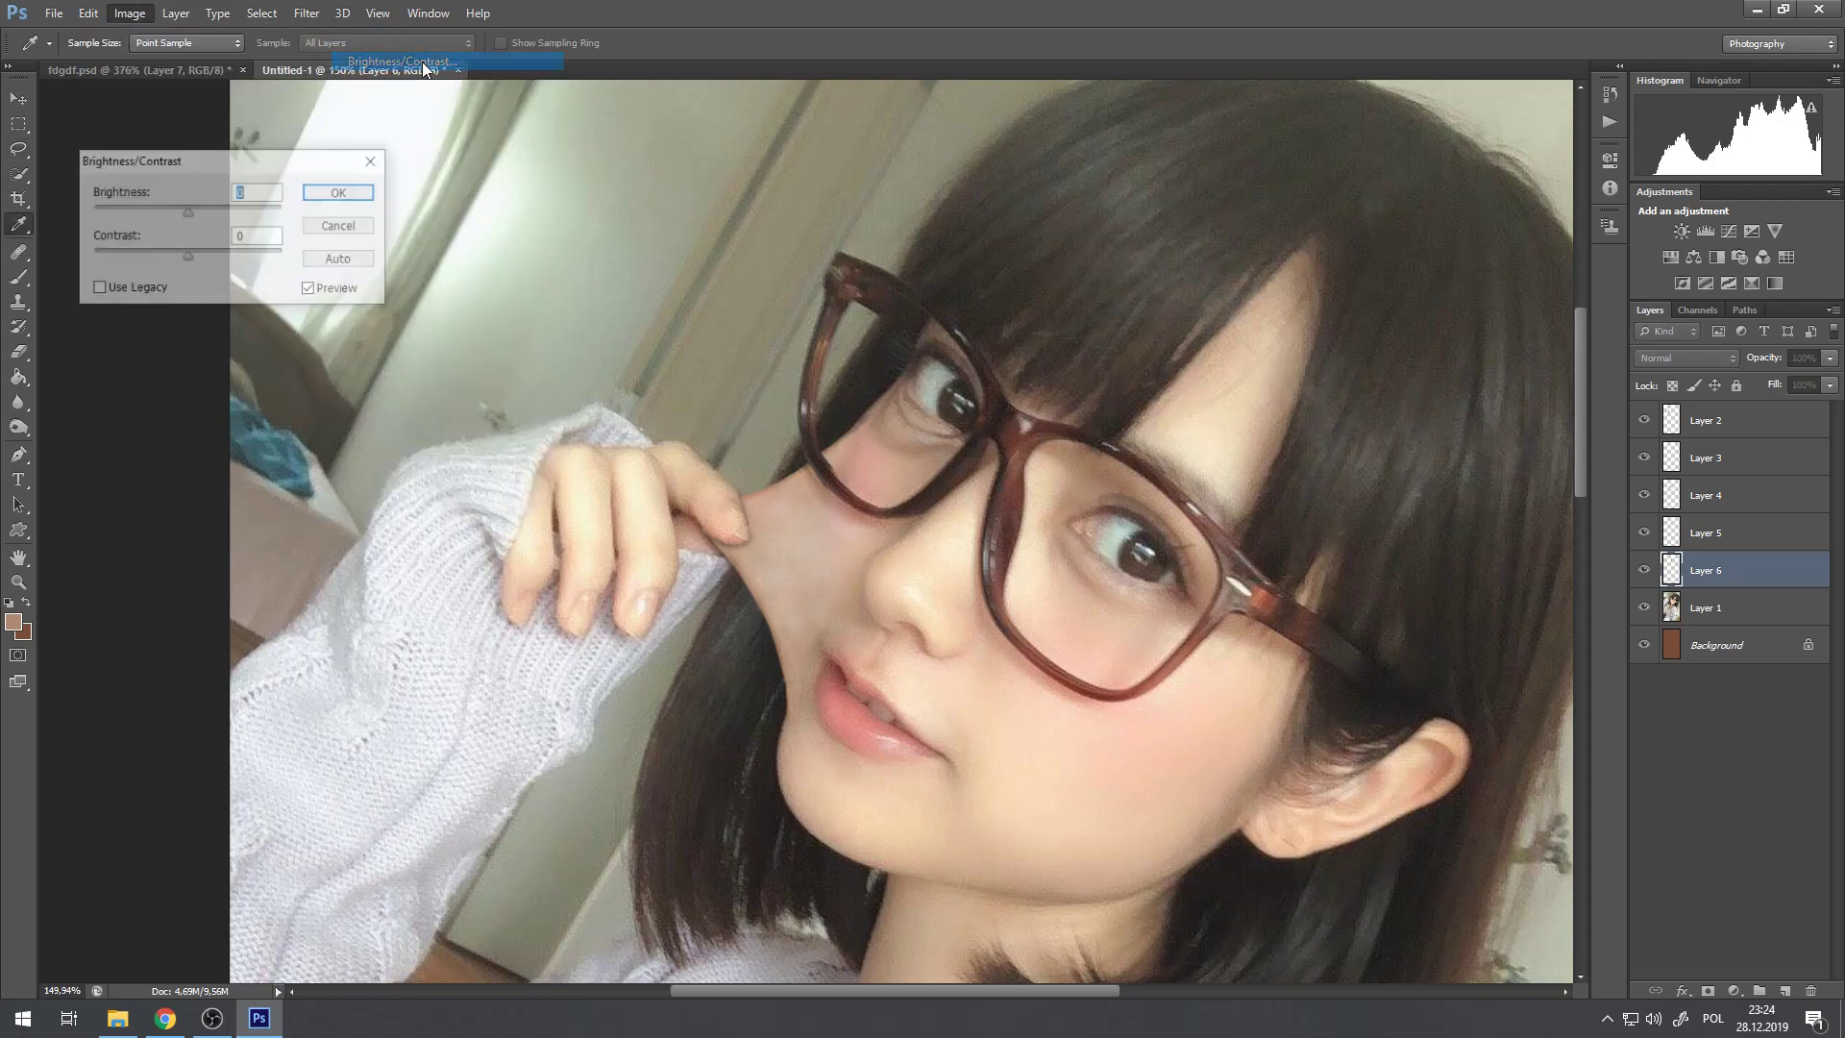
left_click(182, 205)
left_click_drag(175, 251, 250, 252)
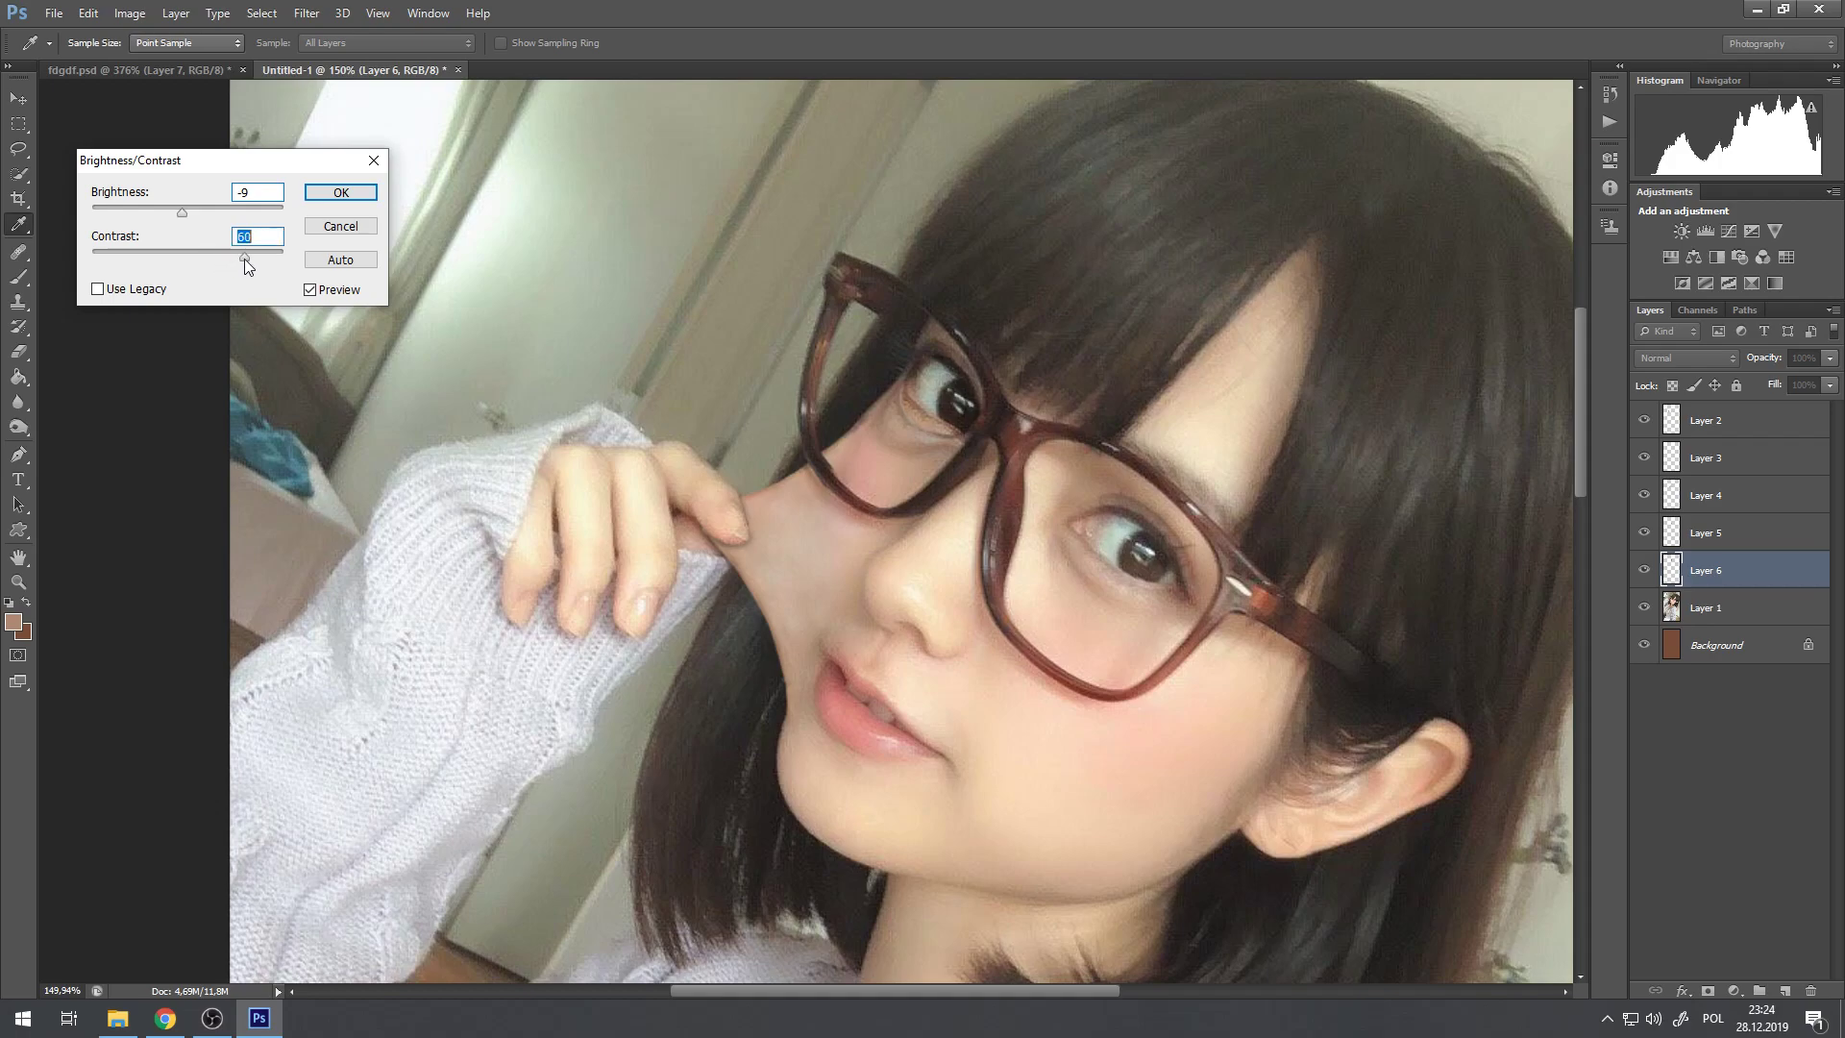
left_click_drag(182, 211, 162, 212)
left_click(341, 192)
Step: Darken the copied eye on Layer 6 further with Brightness/Contrast, using brightness -42 and contrast 40
left_click(130, 12)
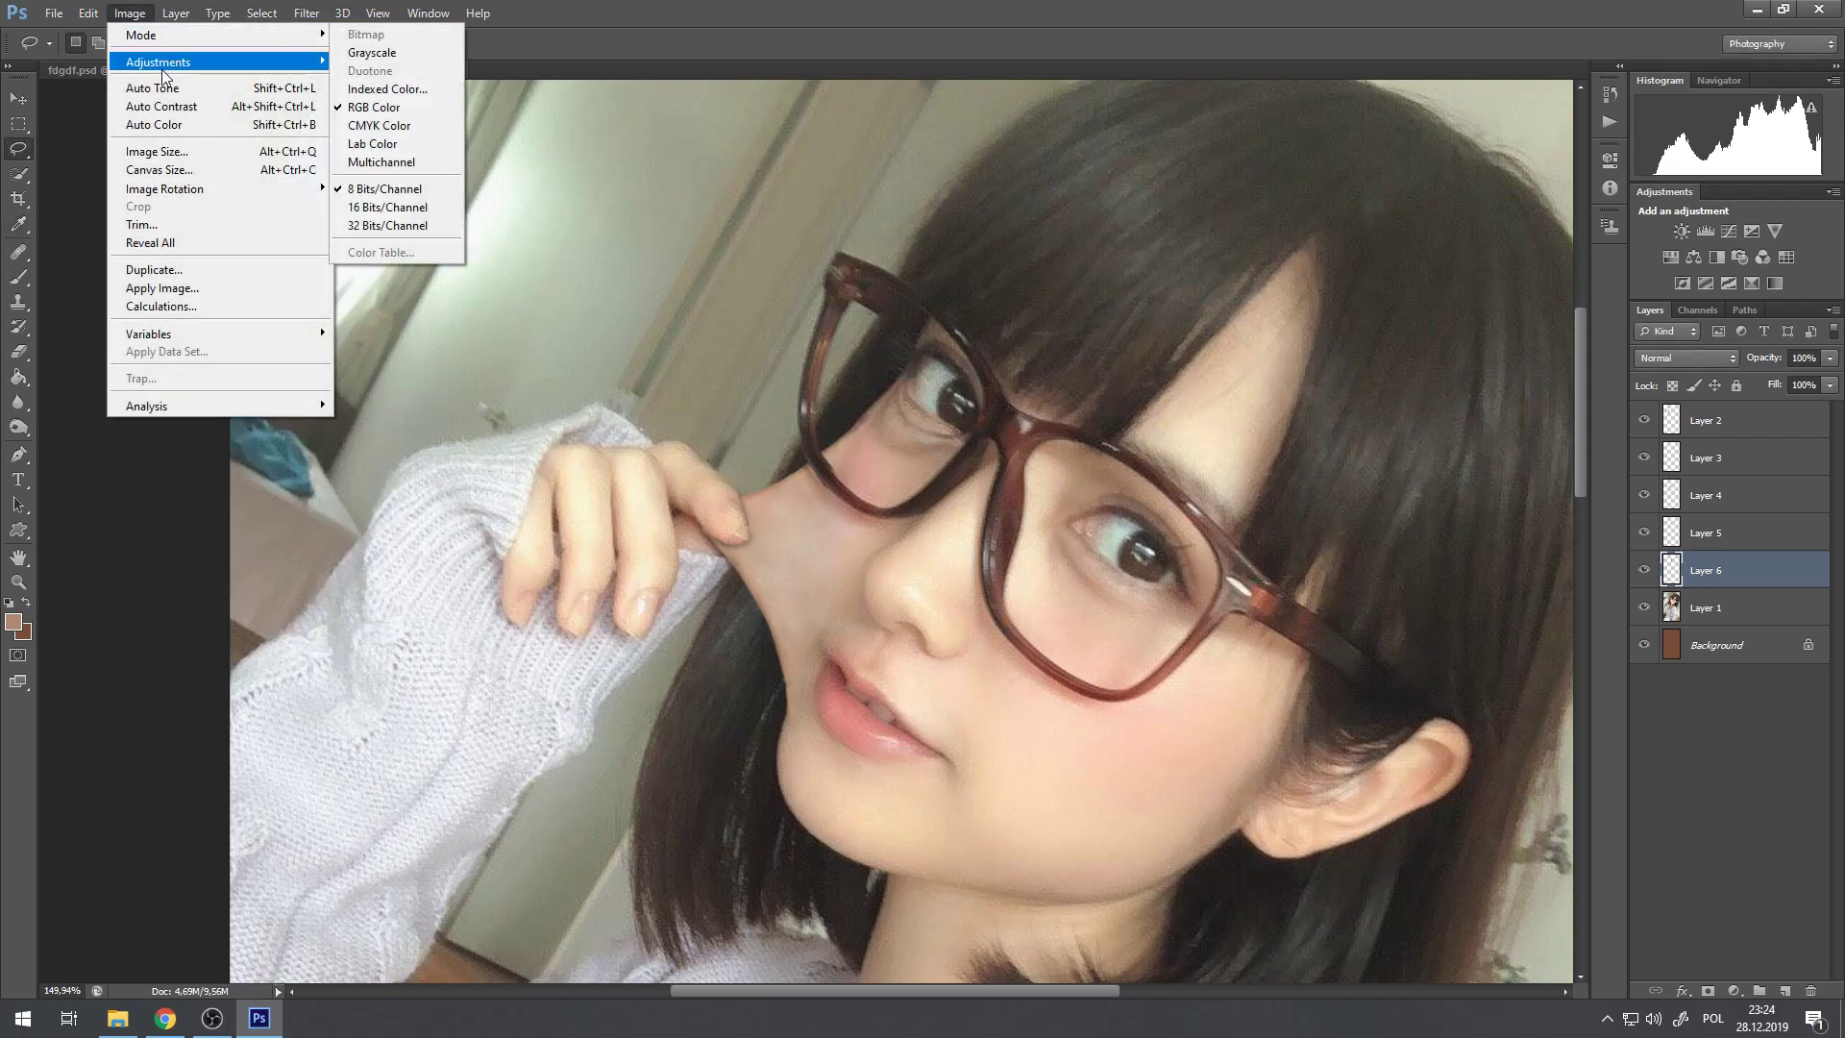
mouse_move(173, 62)
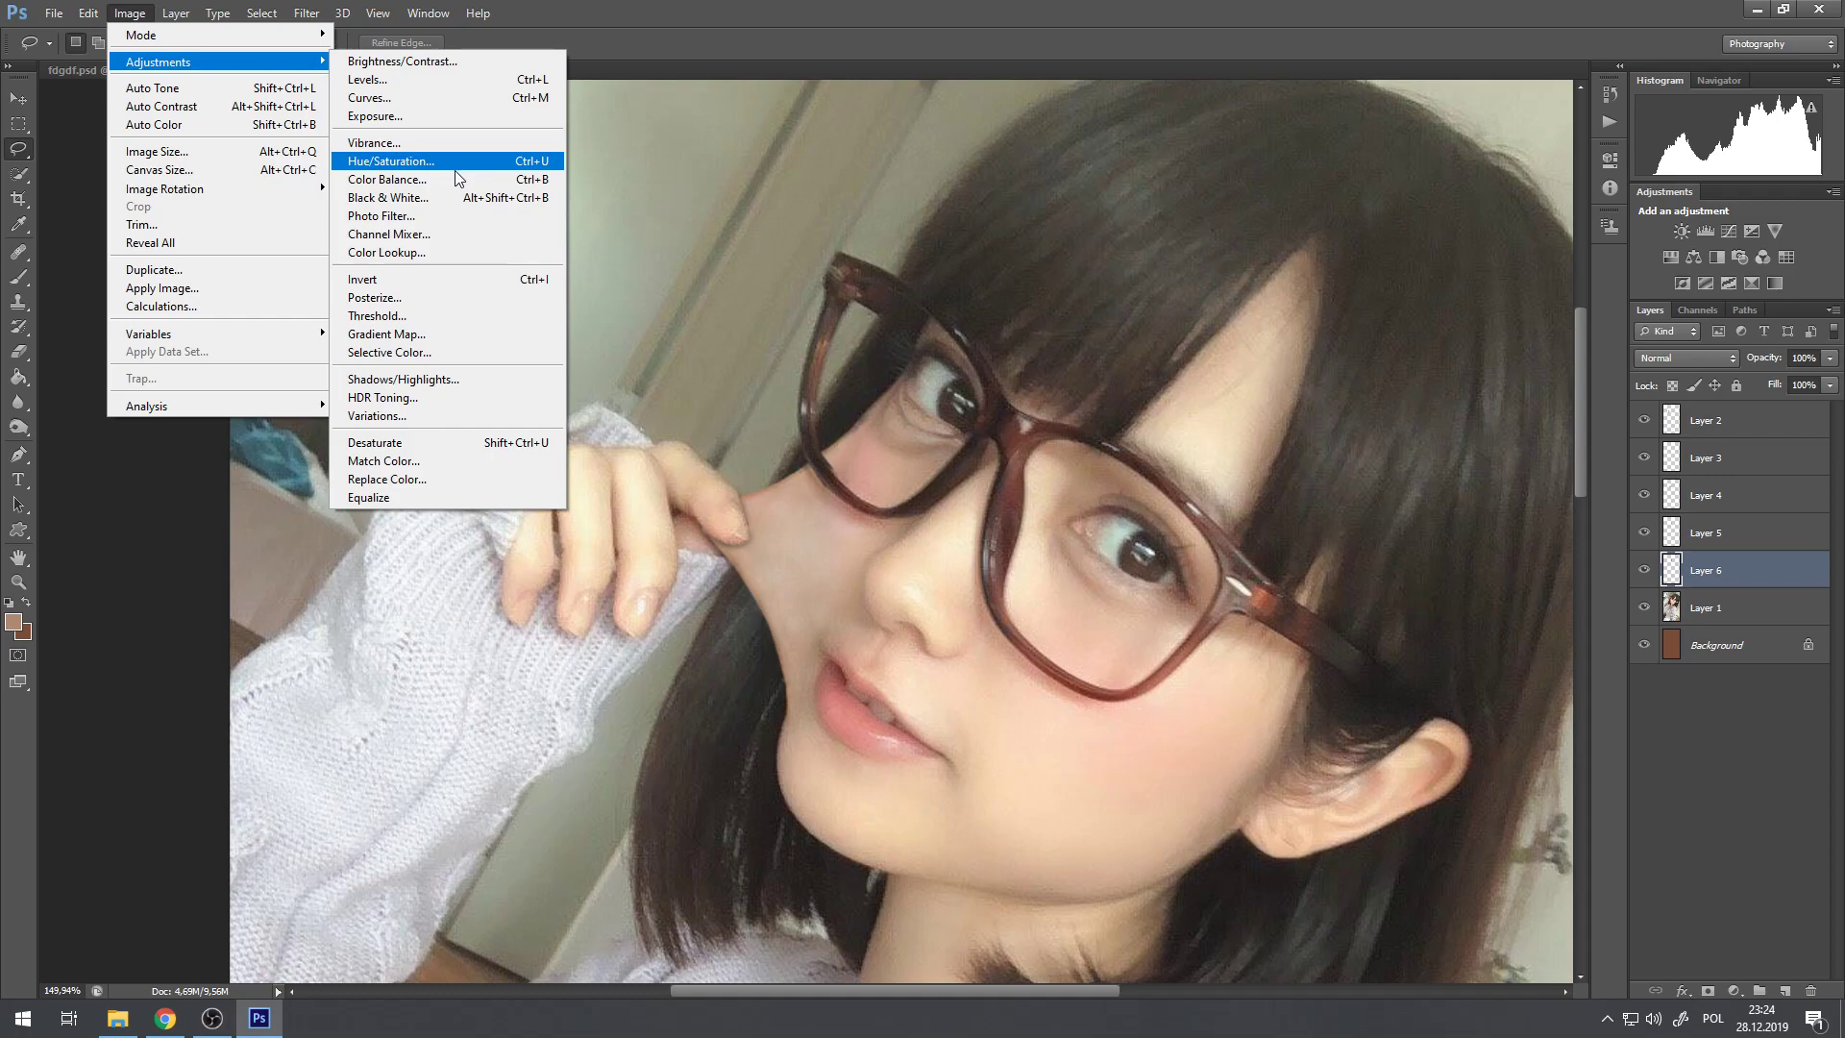
left_click(429, 65)
left_click_drag(184, 212, 173, 216)
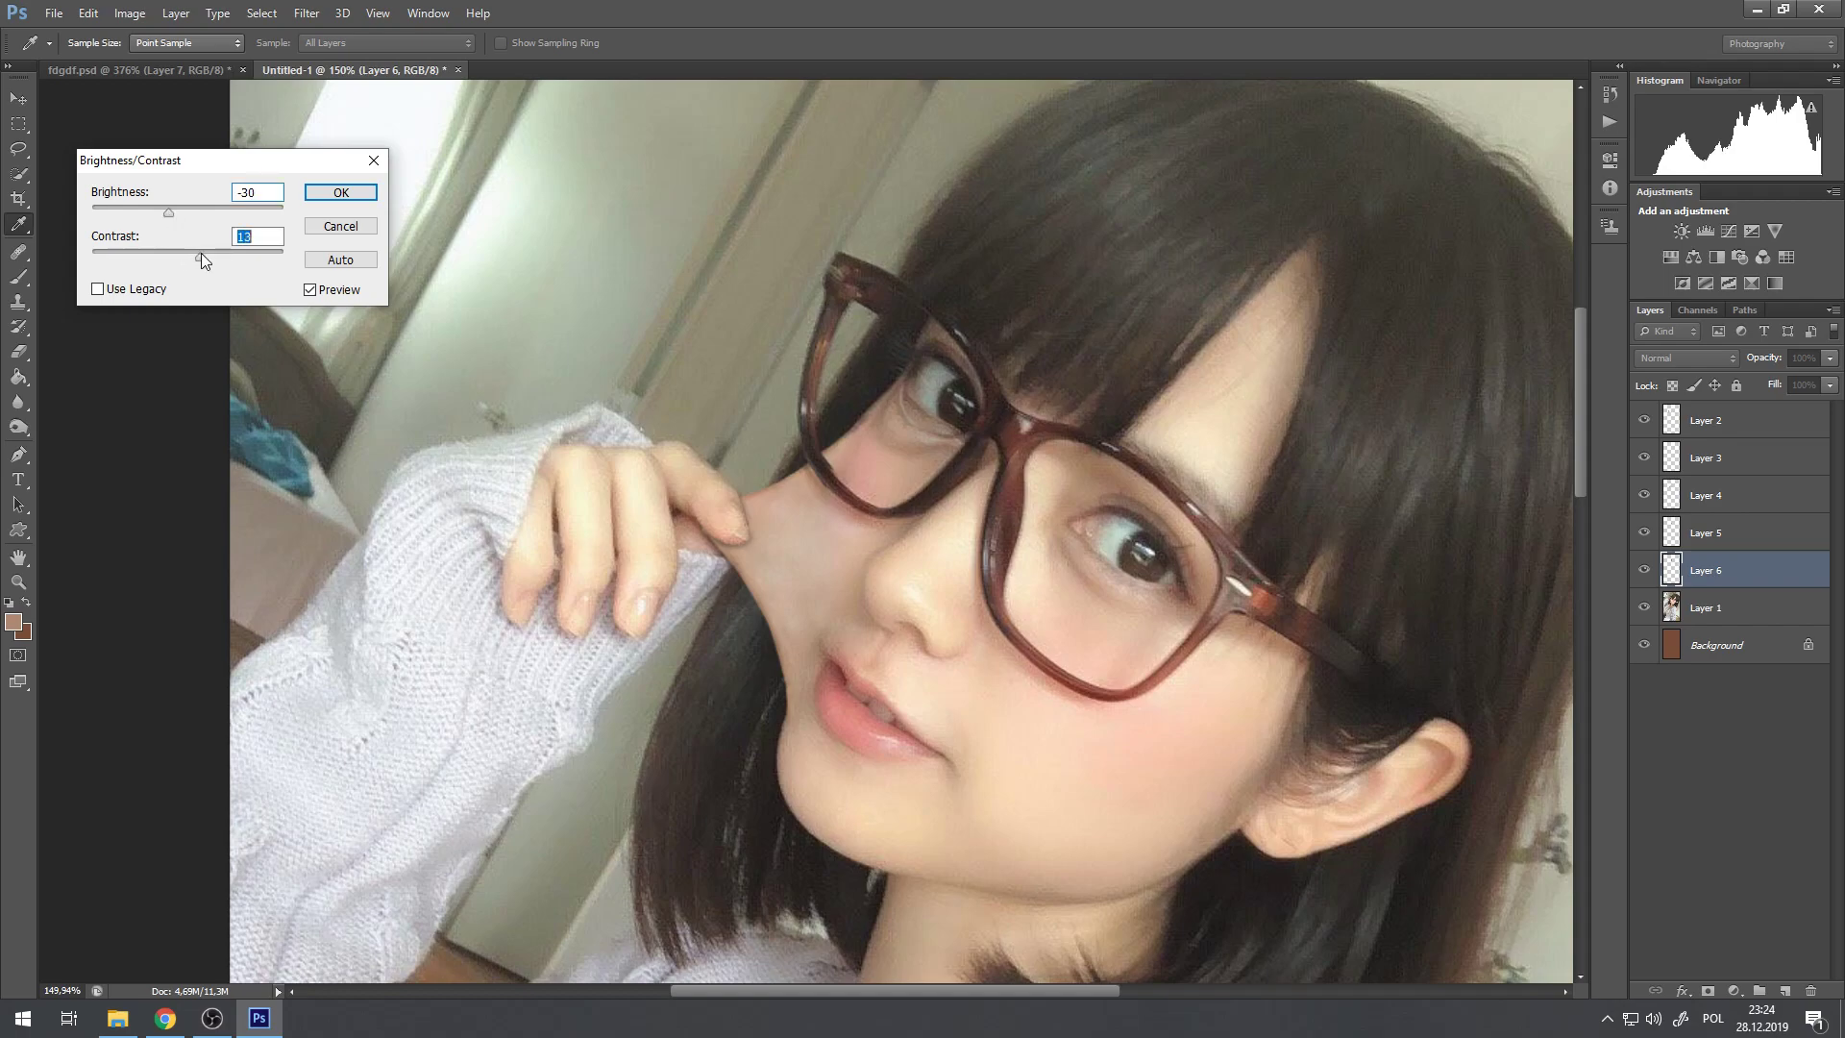
left_click_drag(172, 247, 232, 247)
left_click_drag(229, 250, 159, 207)
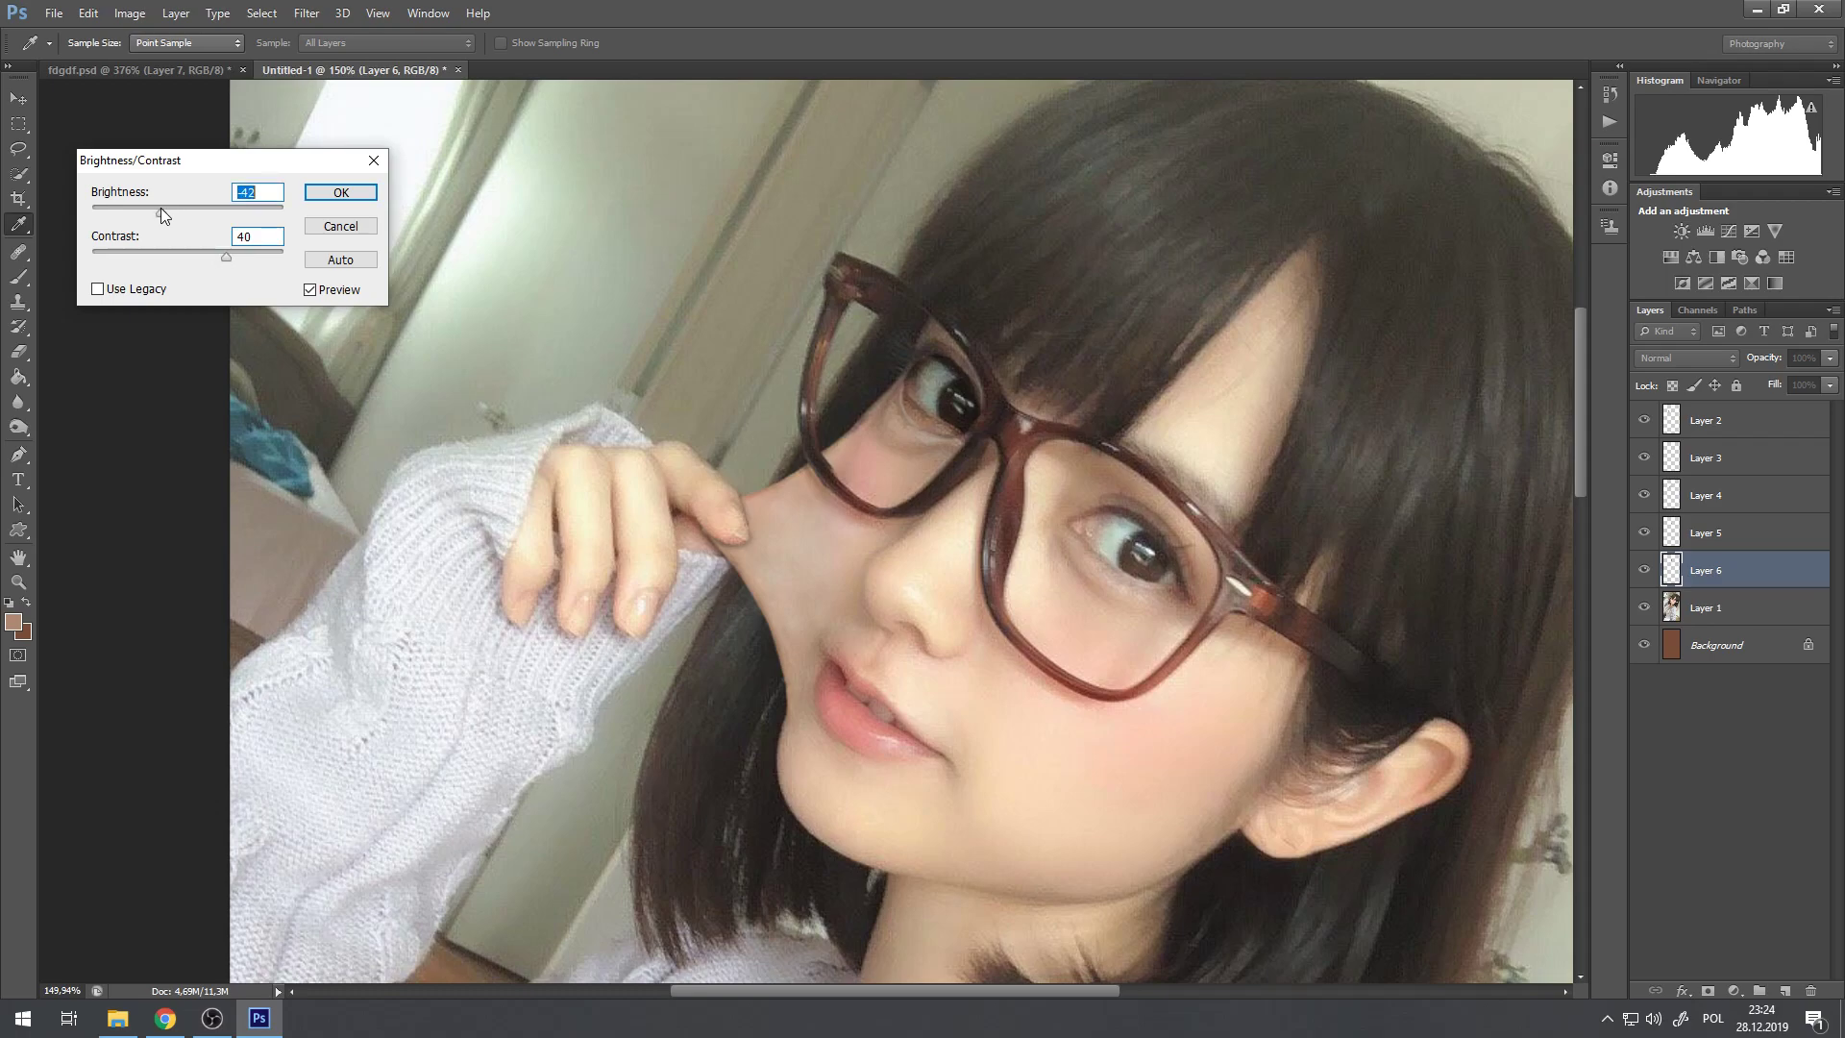
left_click(341, 192)
key("l")
Step: Set the Brush colour to black and darken the crease beneath the stretched eye on Layer 6
scroll(931, 390, "down", 4)
scroll(1001, 372, "up", 8)
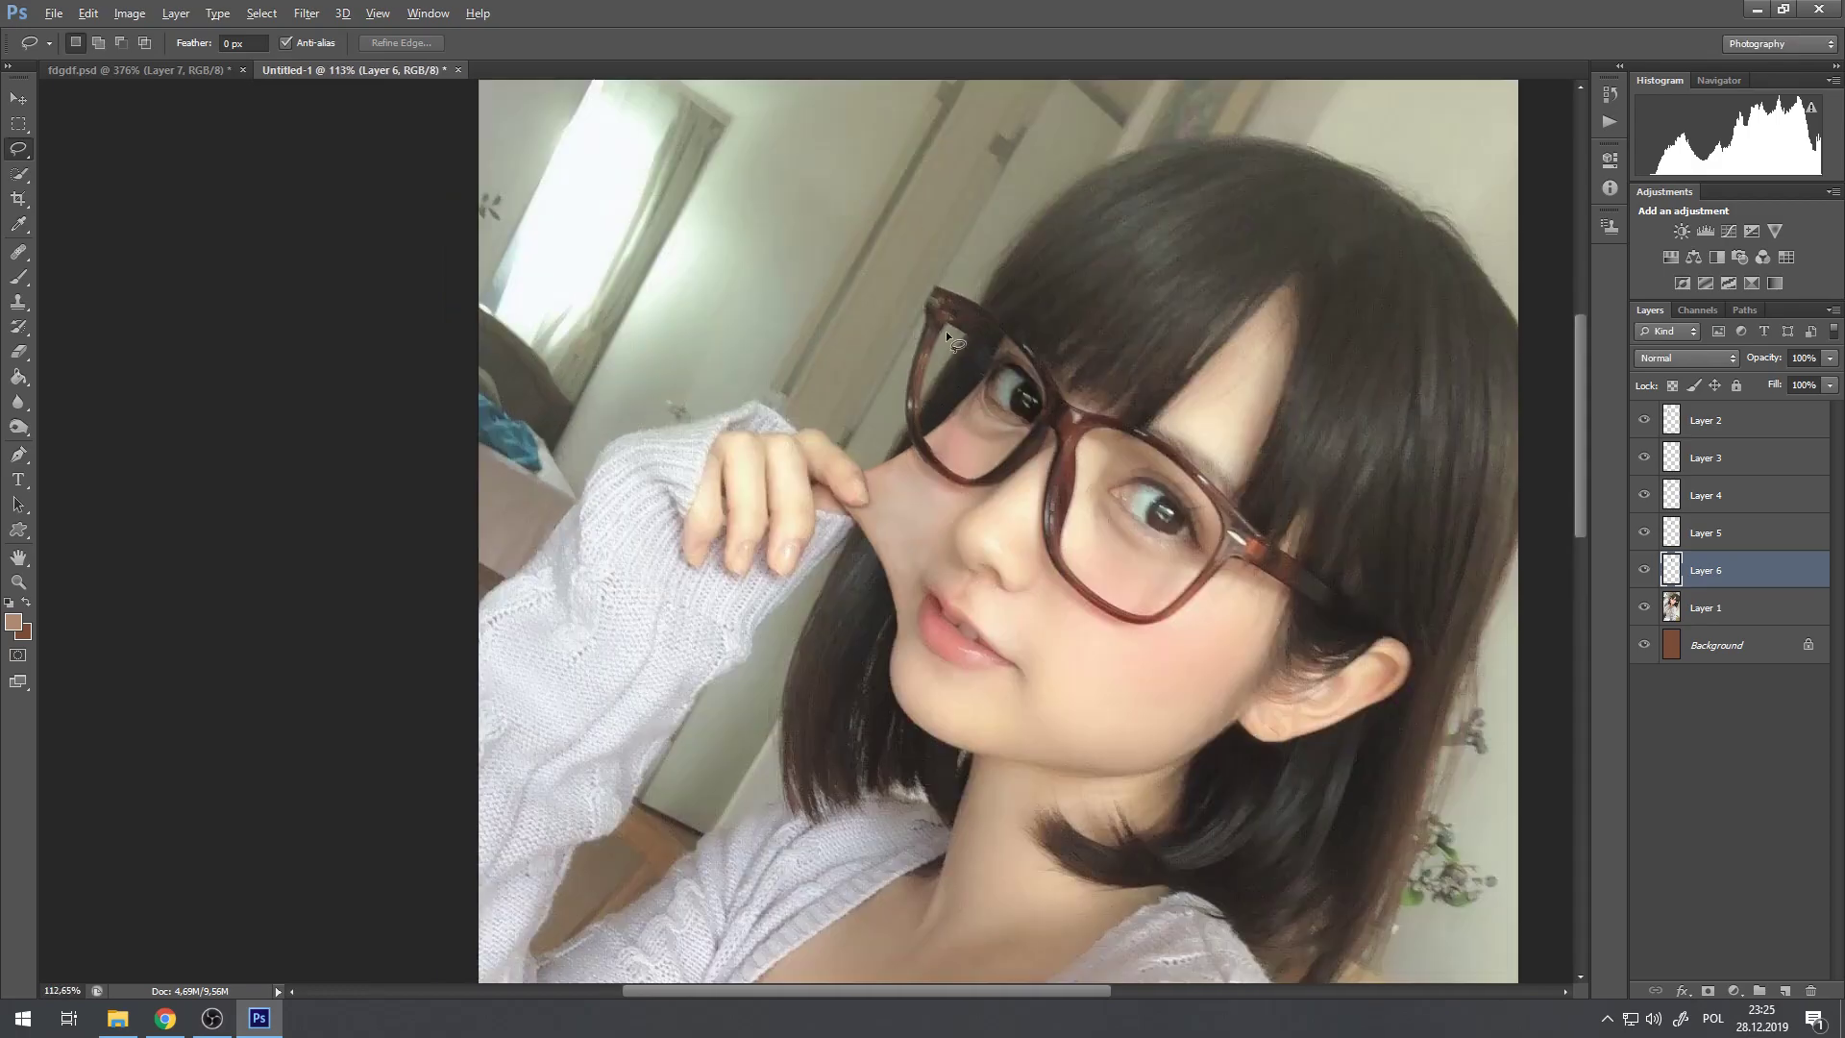
scroll(934, 279, "down", 1)
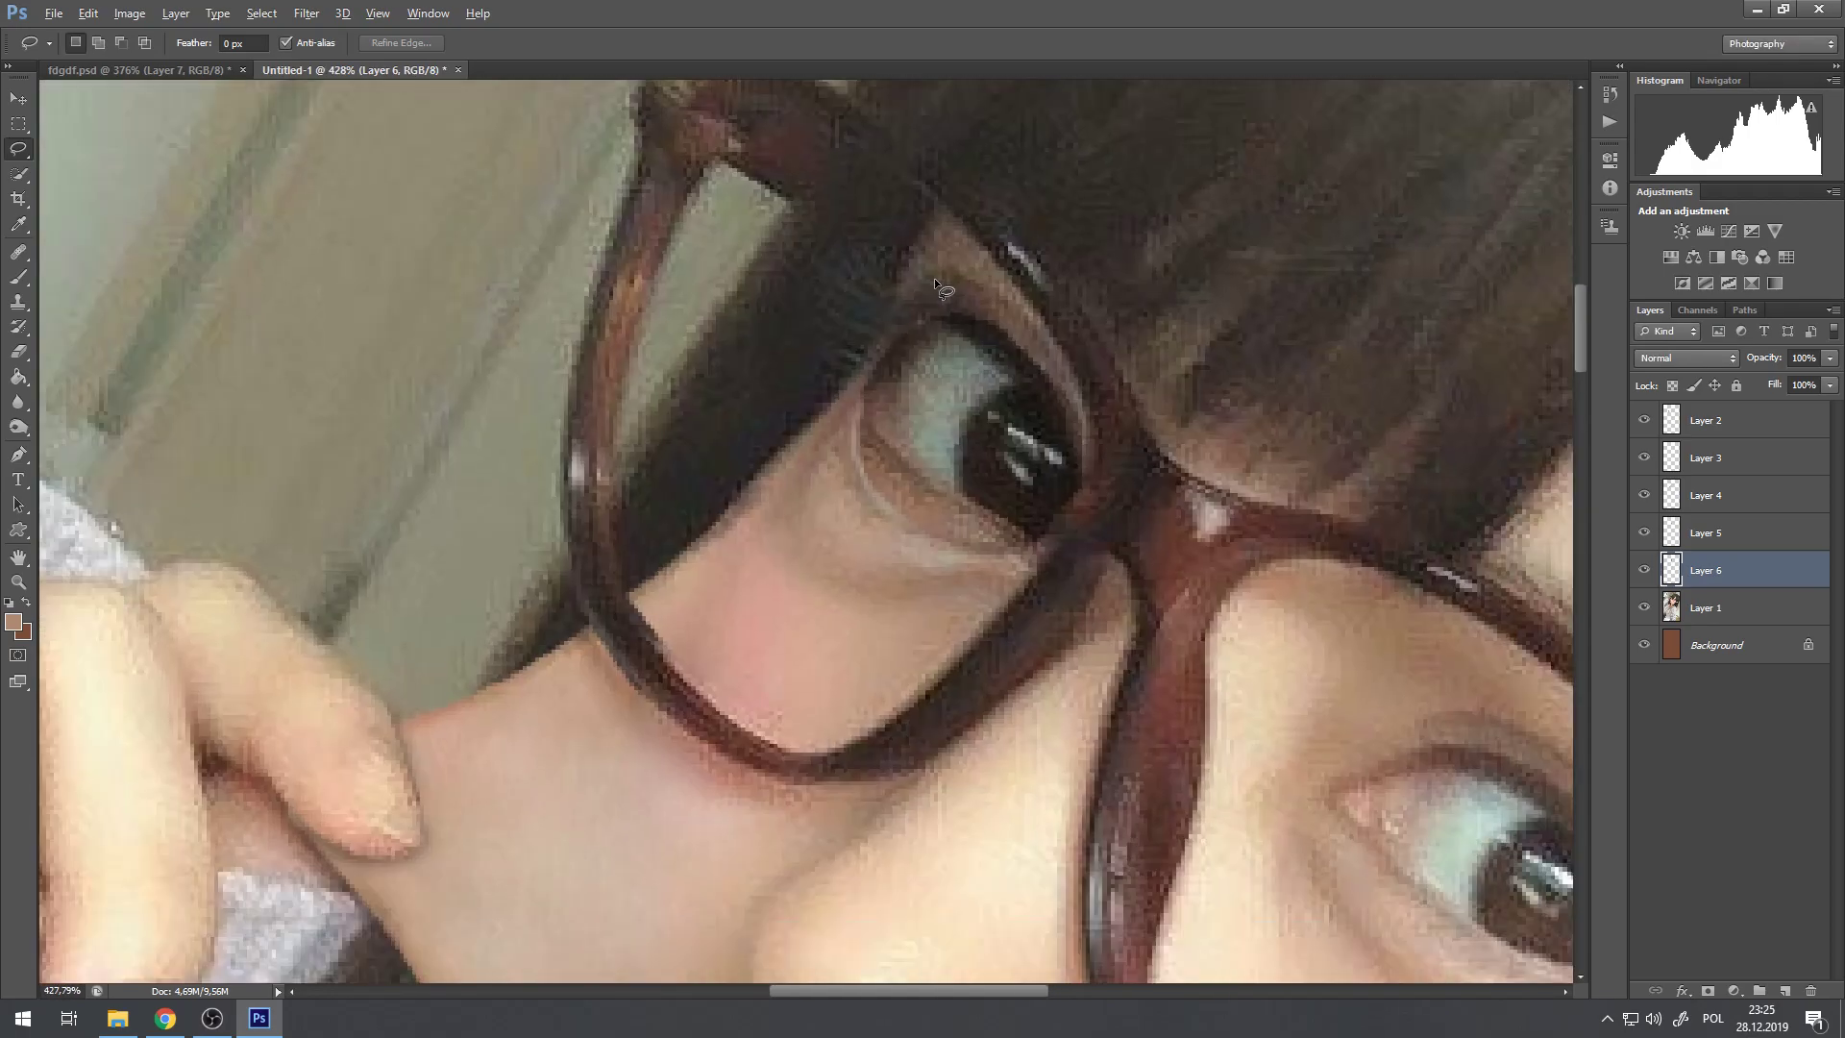
key("alt")
left_click(19, 279)
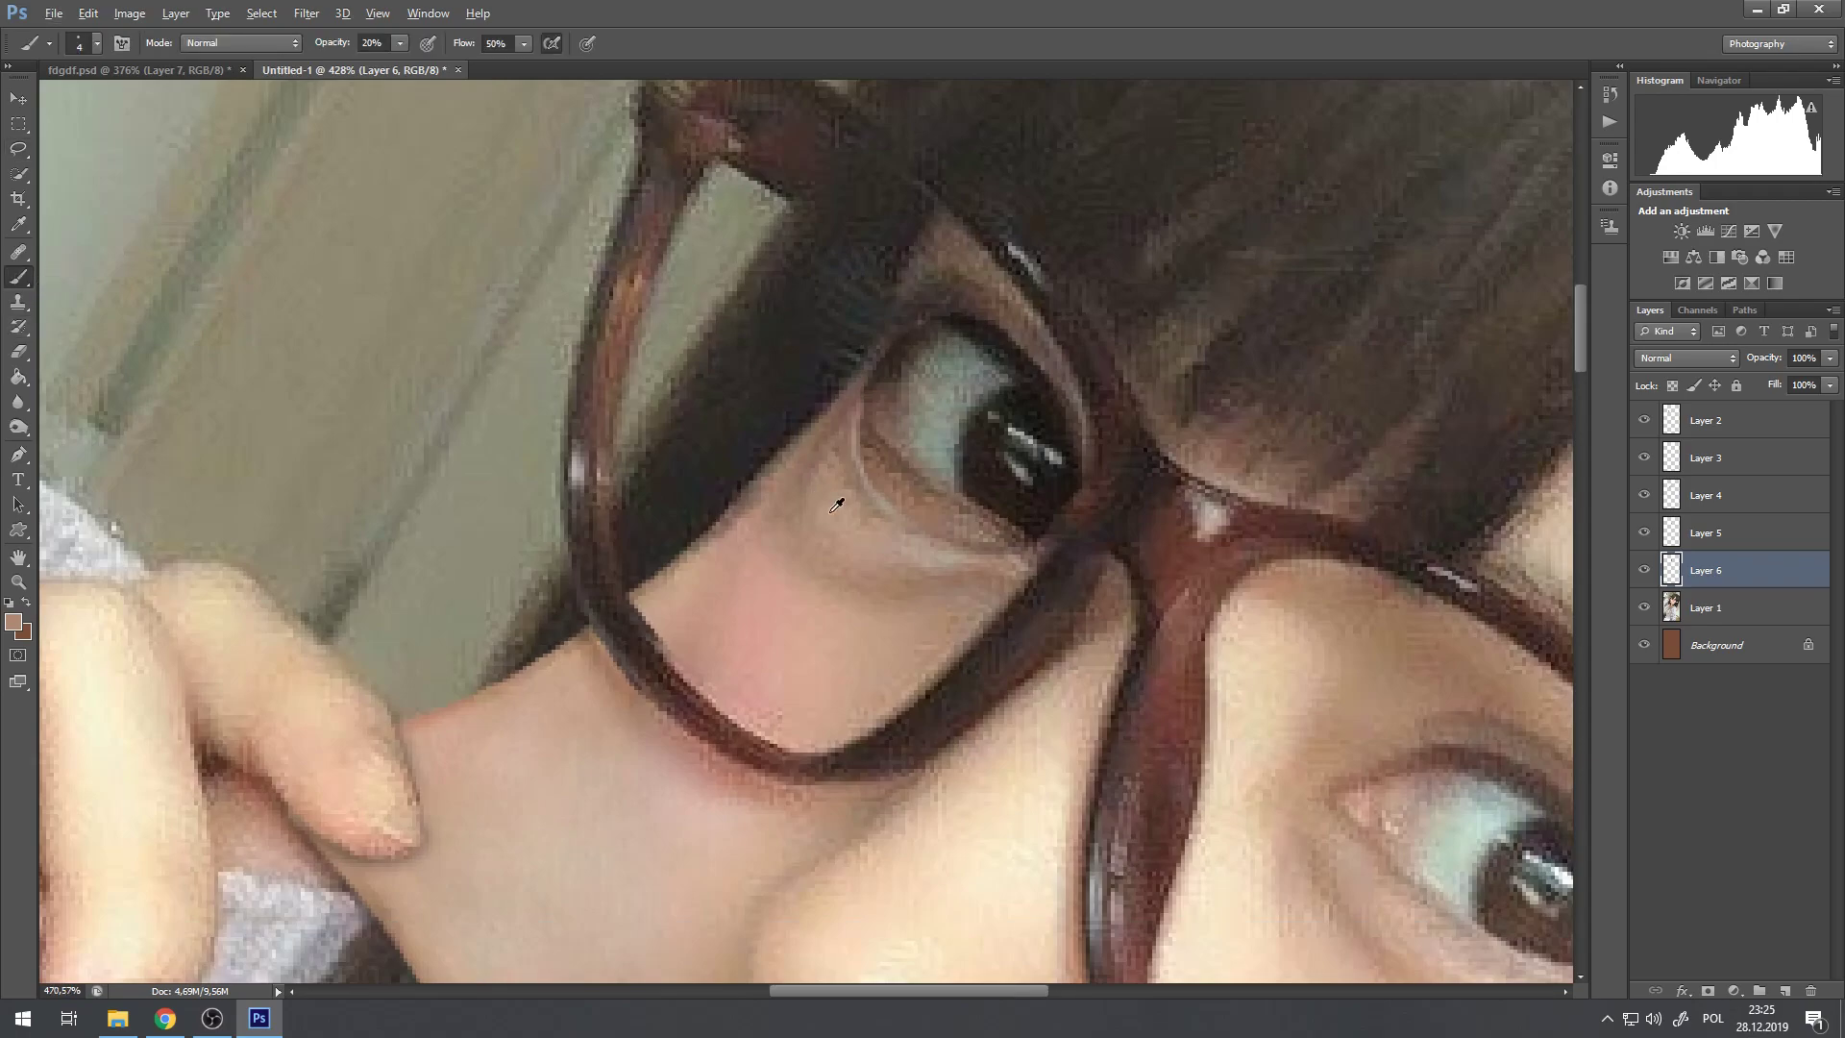
scroll(820, 490, "up", 2)
key("alt")
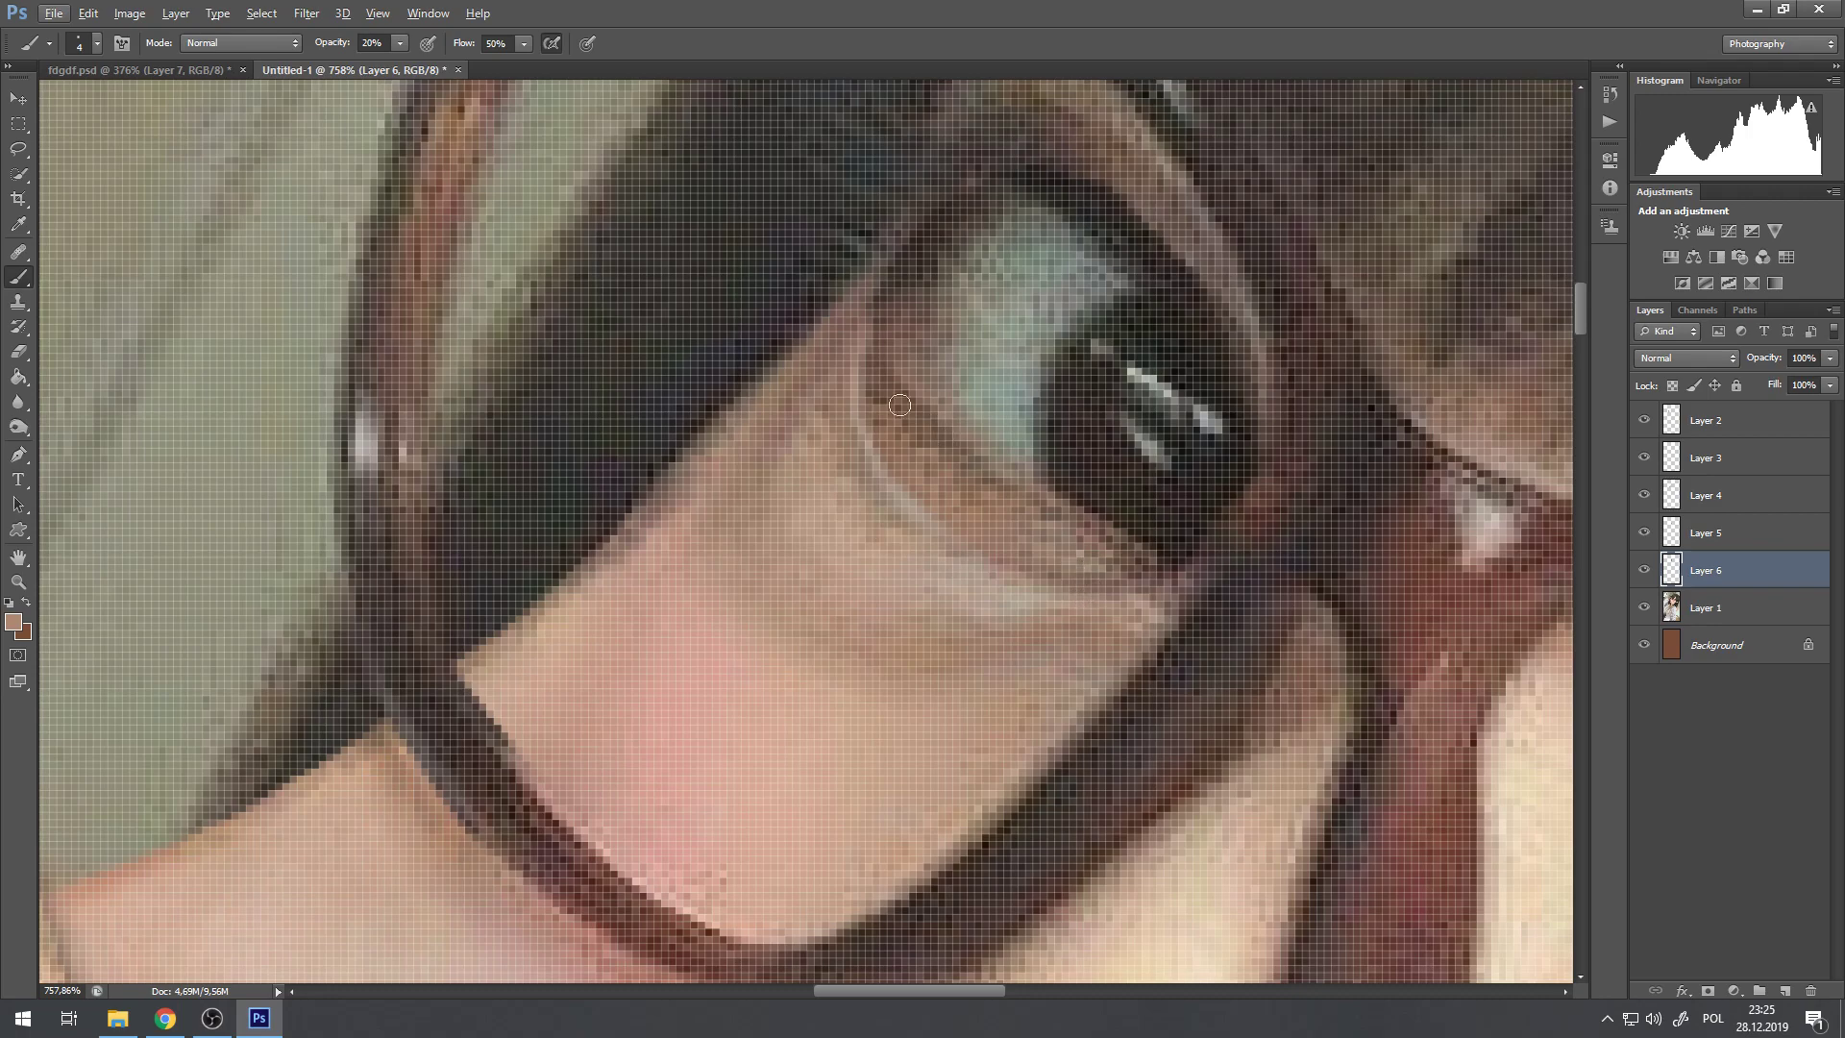
left_click(14, 620)
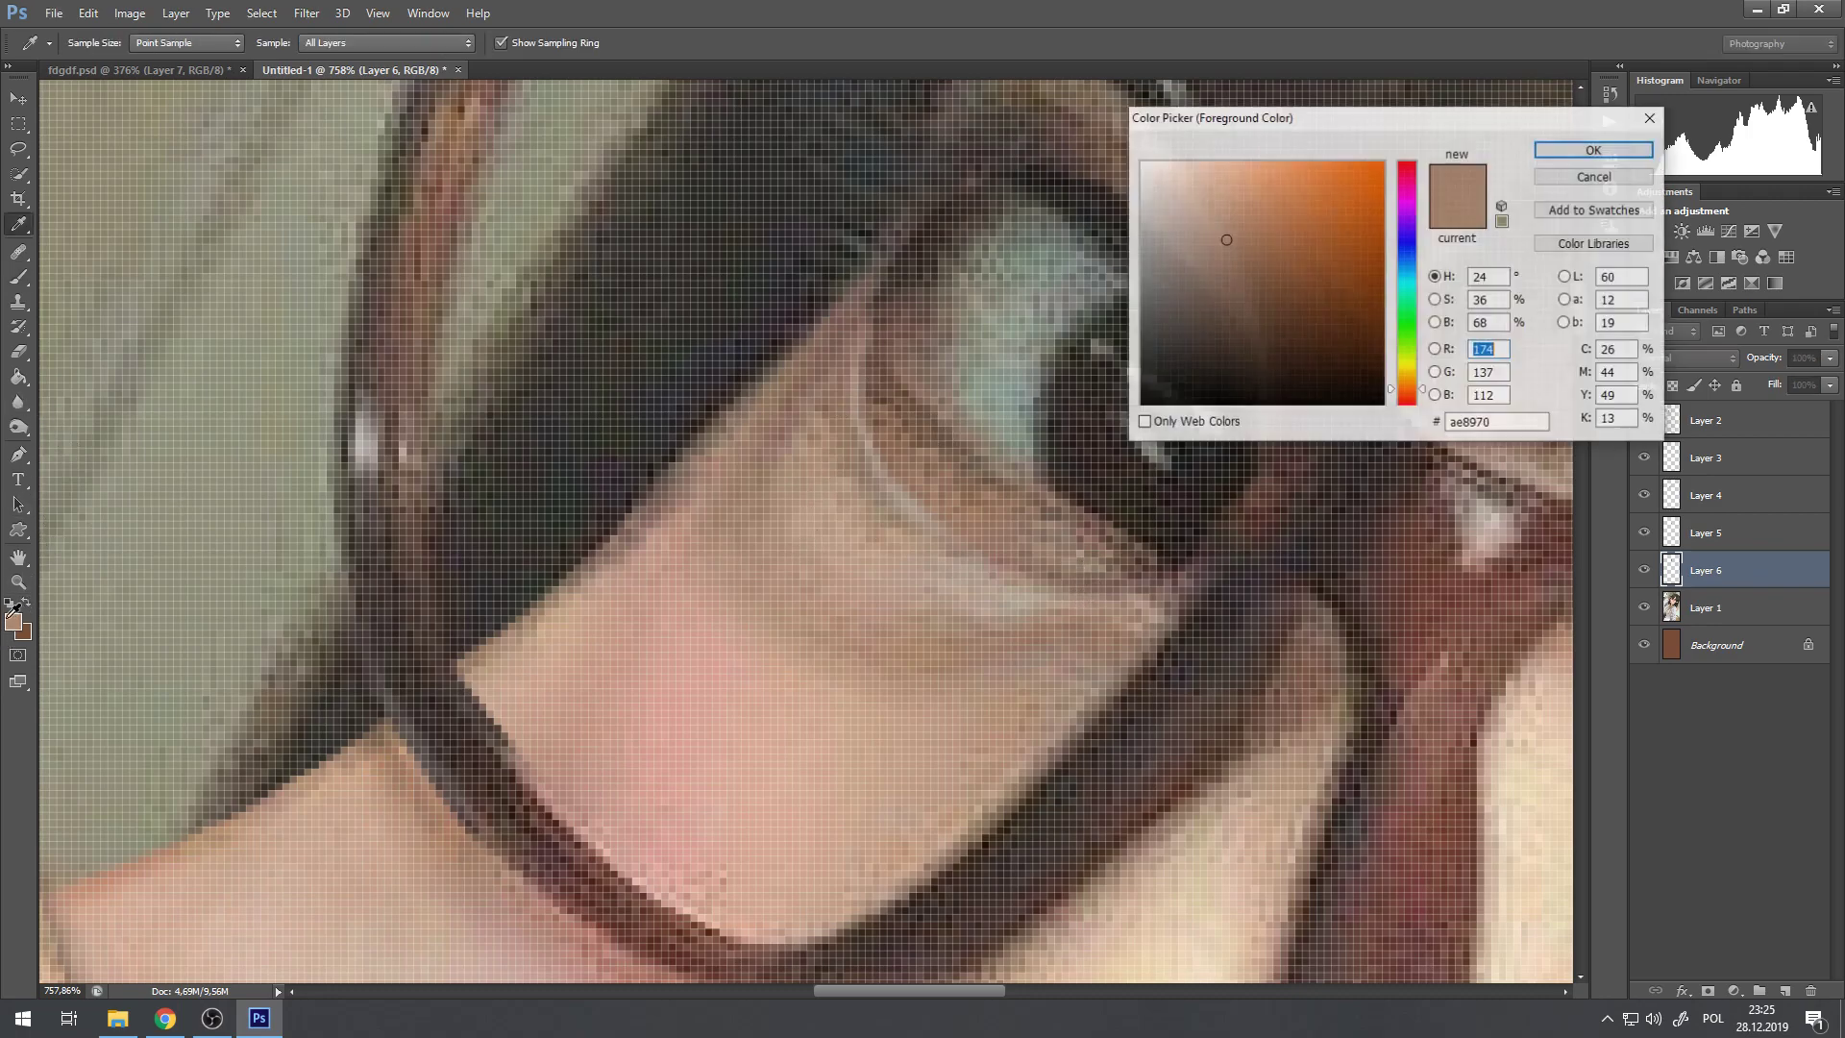
left_click_drag(1183, 355, 1153, 408)
left_click(1594, 152)
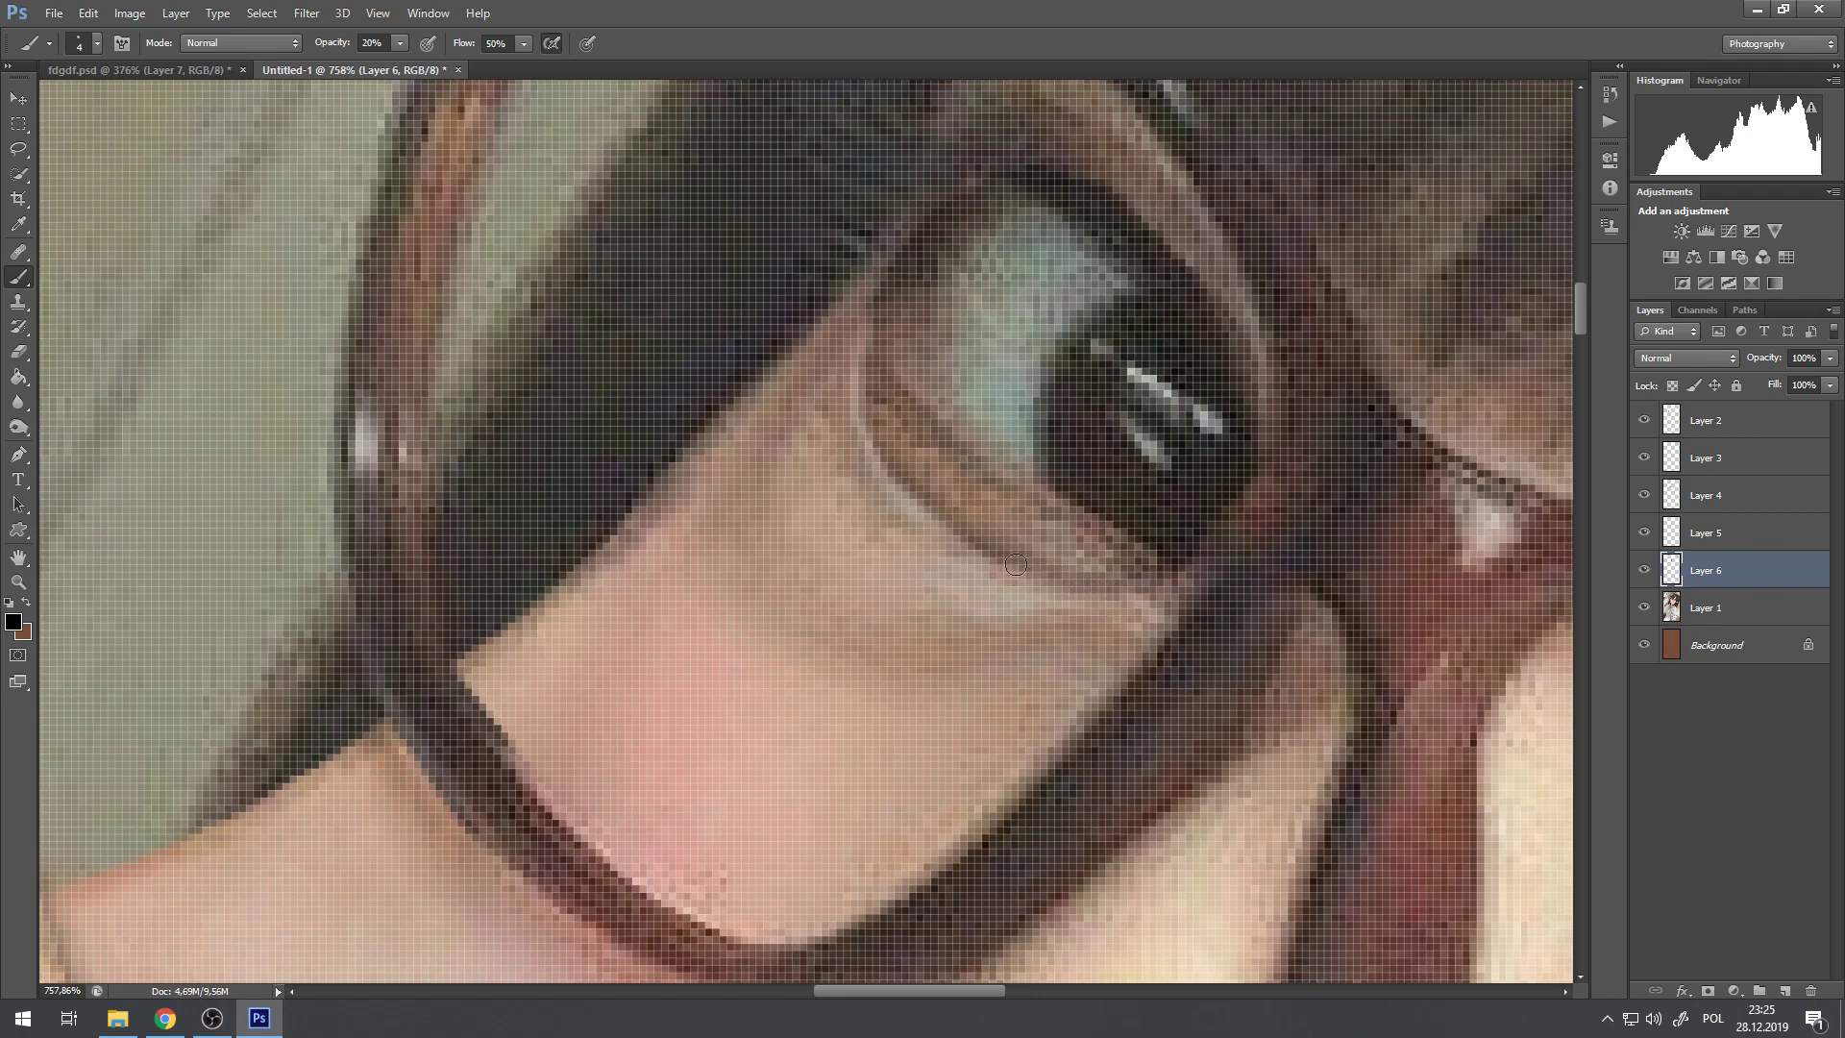
scroll(914, 474, "down", 5)
scroll(1081, 460, "up", 5)
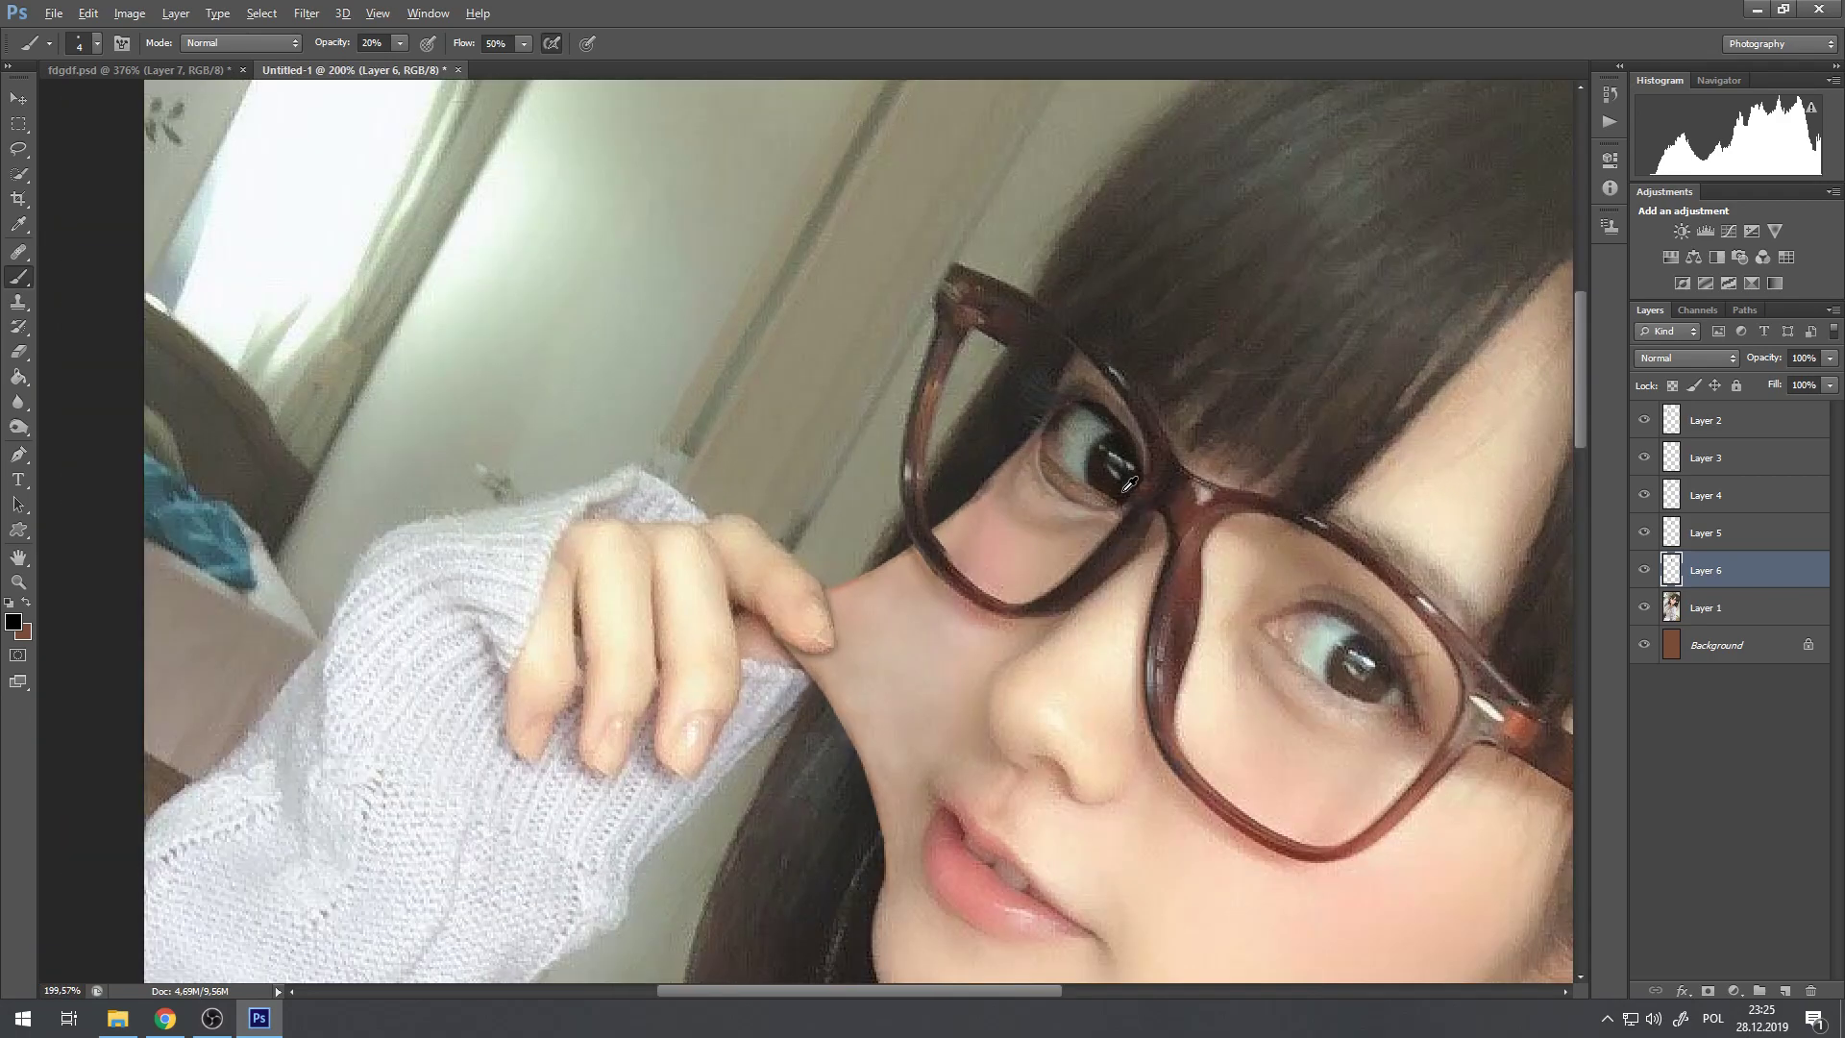
Step: Deepen the shadow along the lower lid toward the inner corner of the stretched eye with black brush strokes
key("alt")
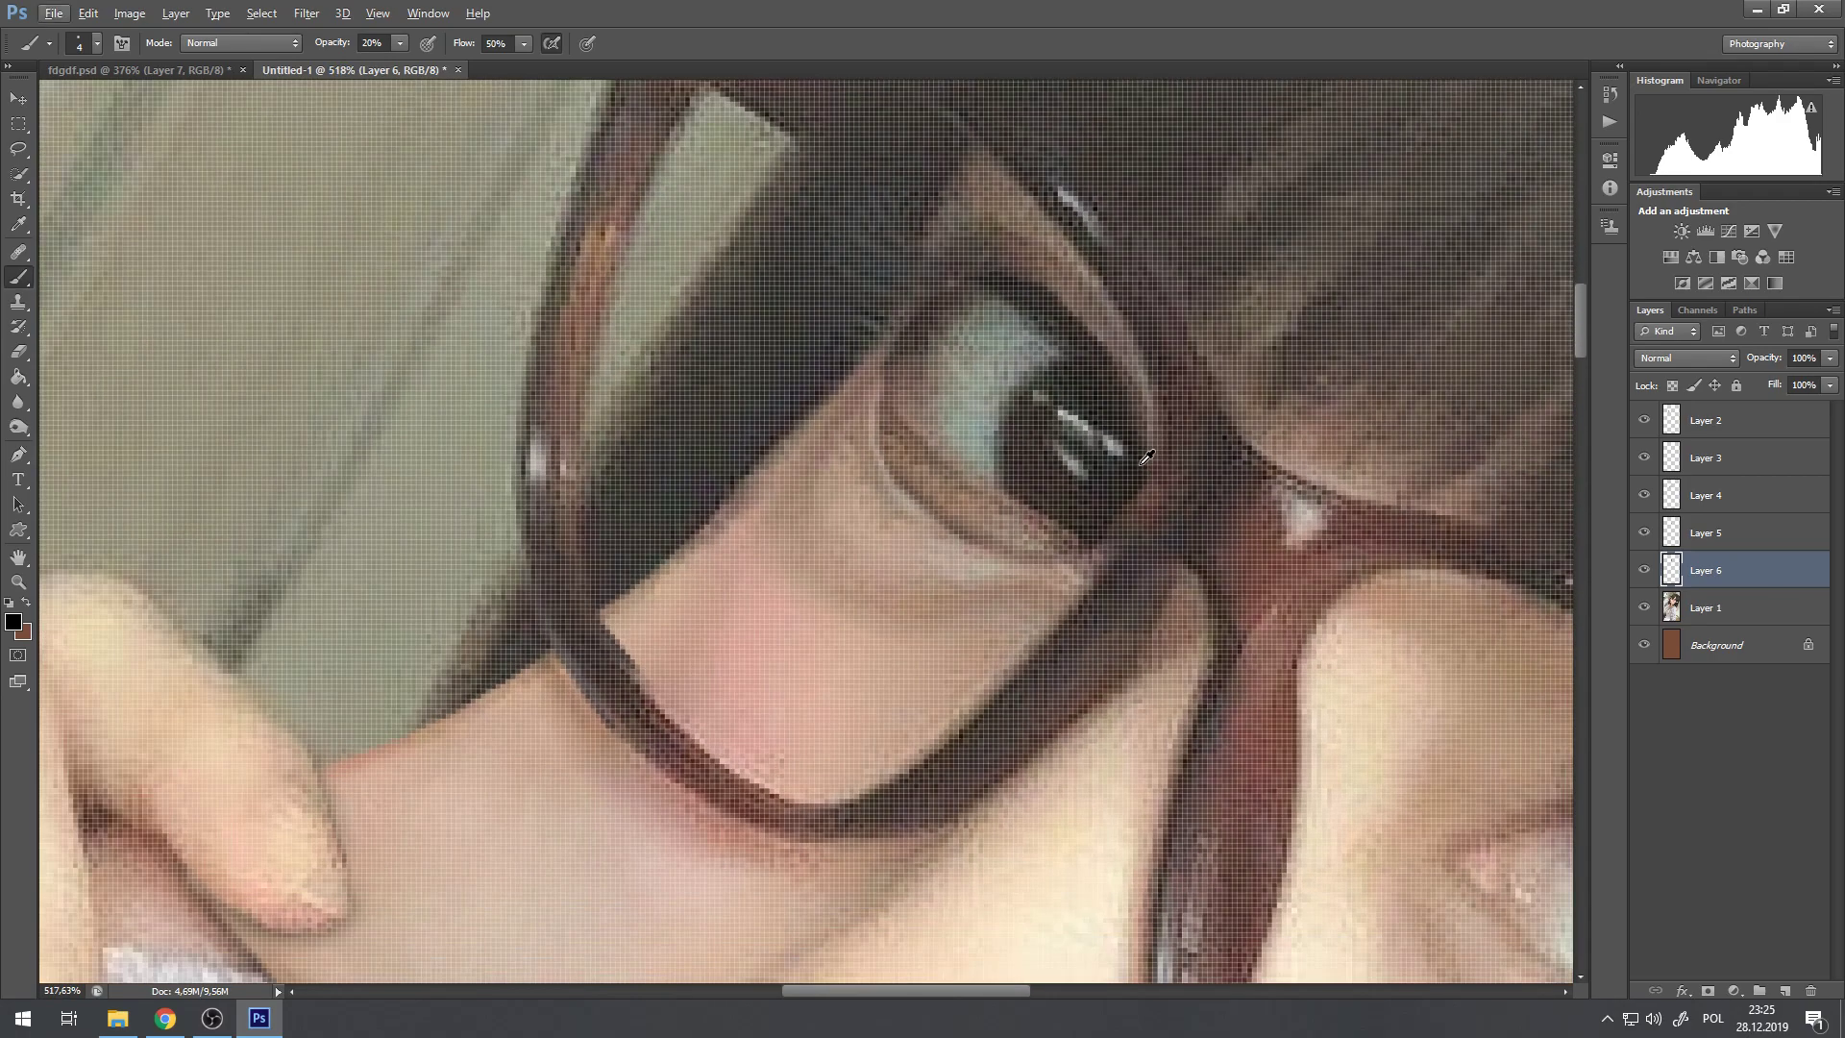
key("alt")
scroll(1122, 466, "down", 5)
scroll(1039, 524, "up", 7)
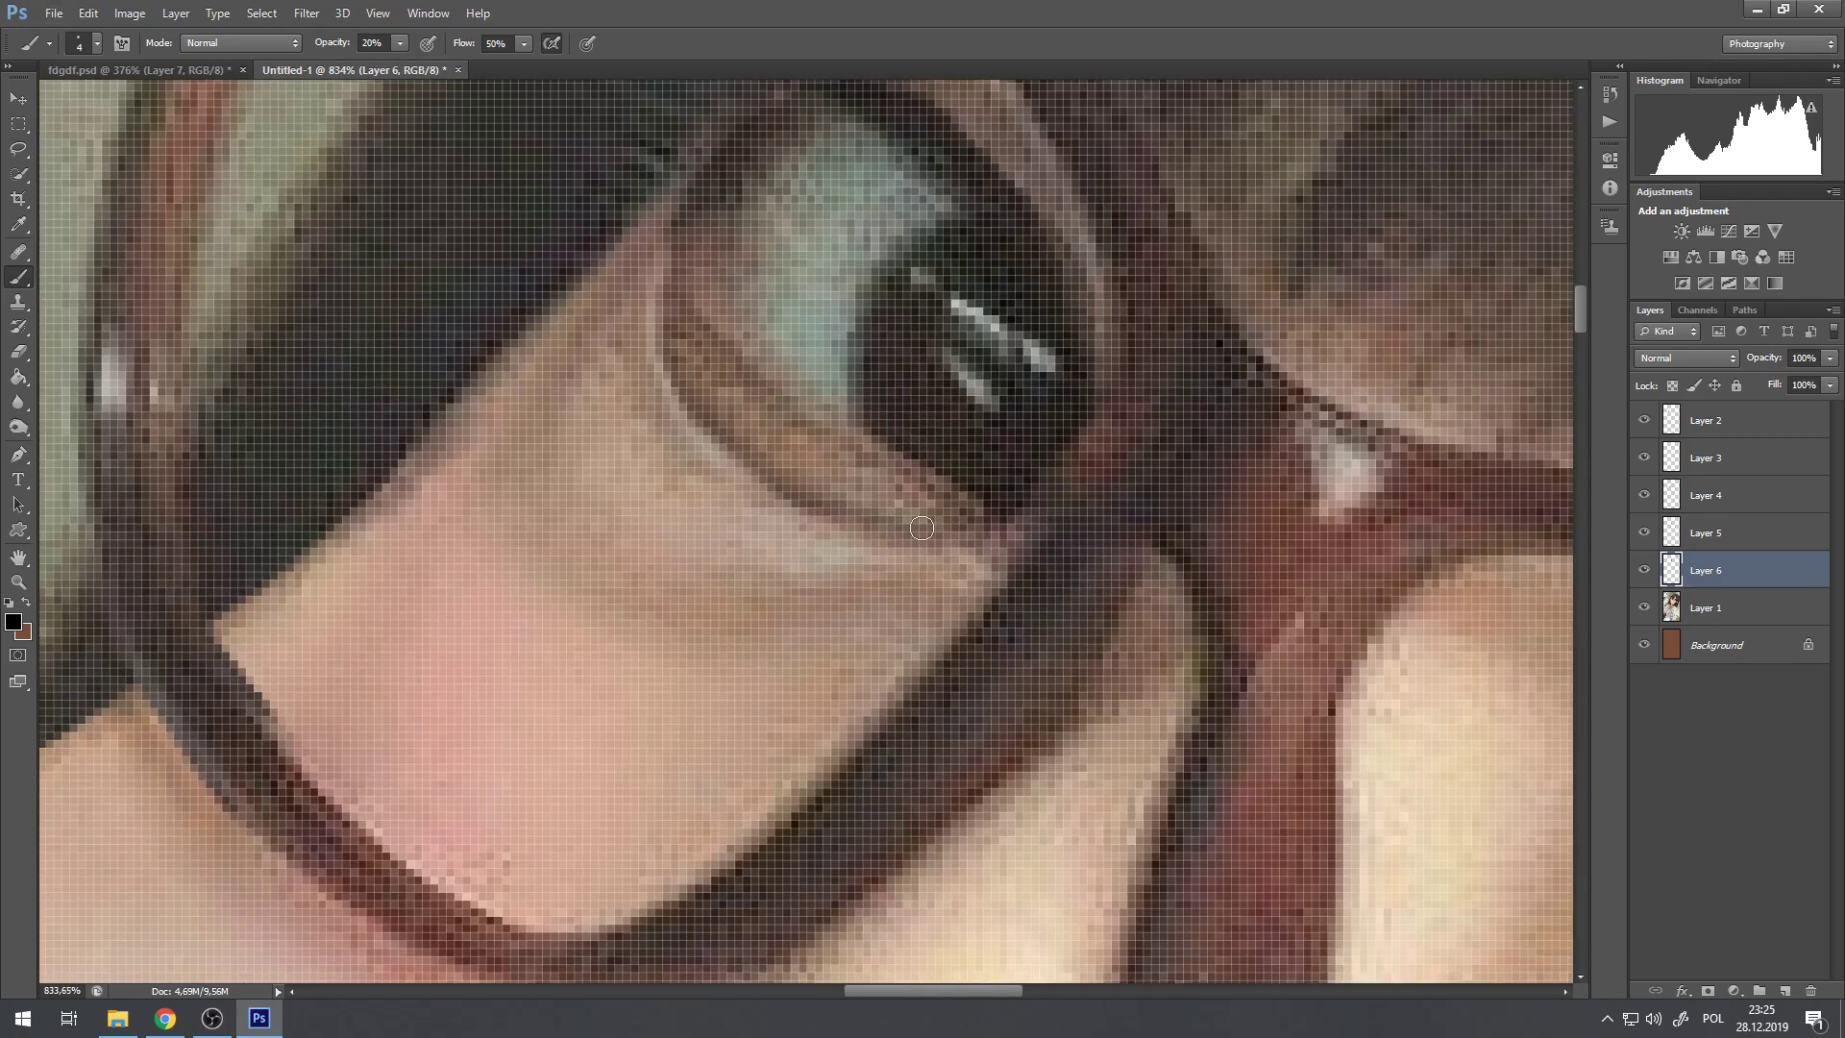
scroll(1112, 556, "down", 10)
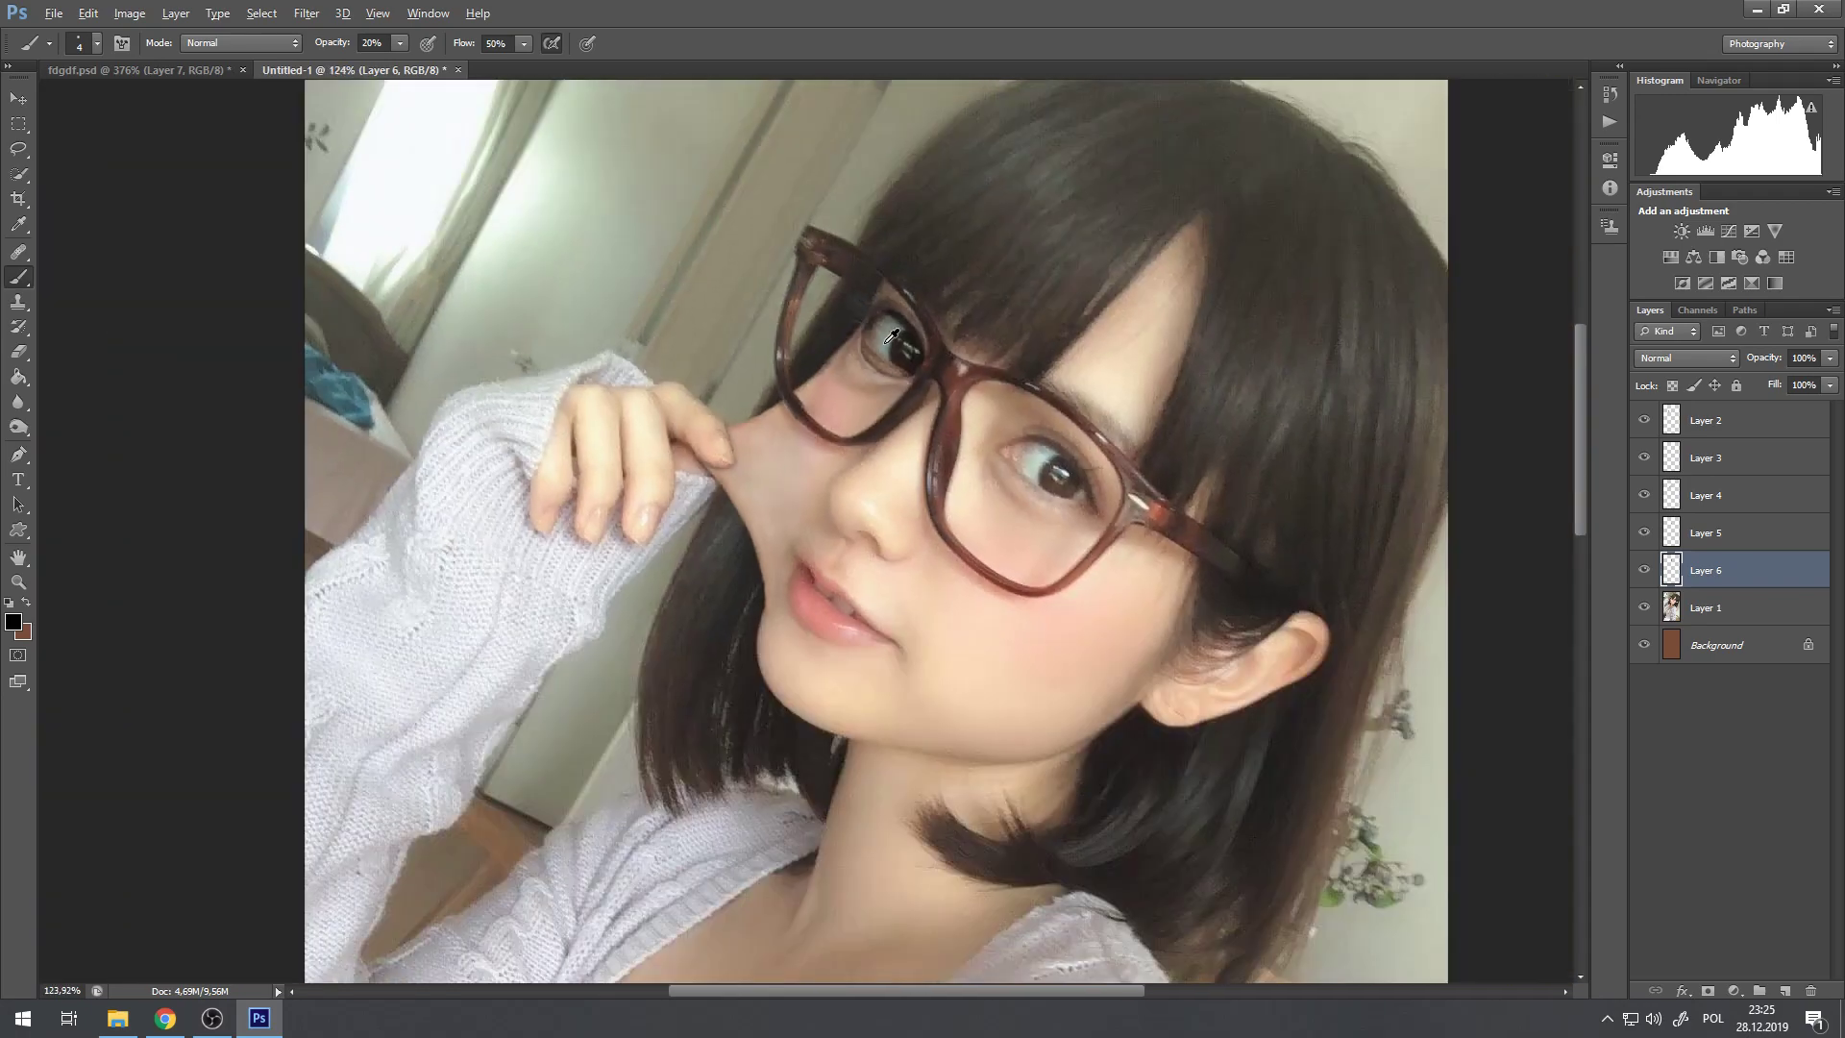
scroll(891, 334, "up", 10)
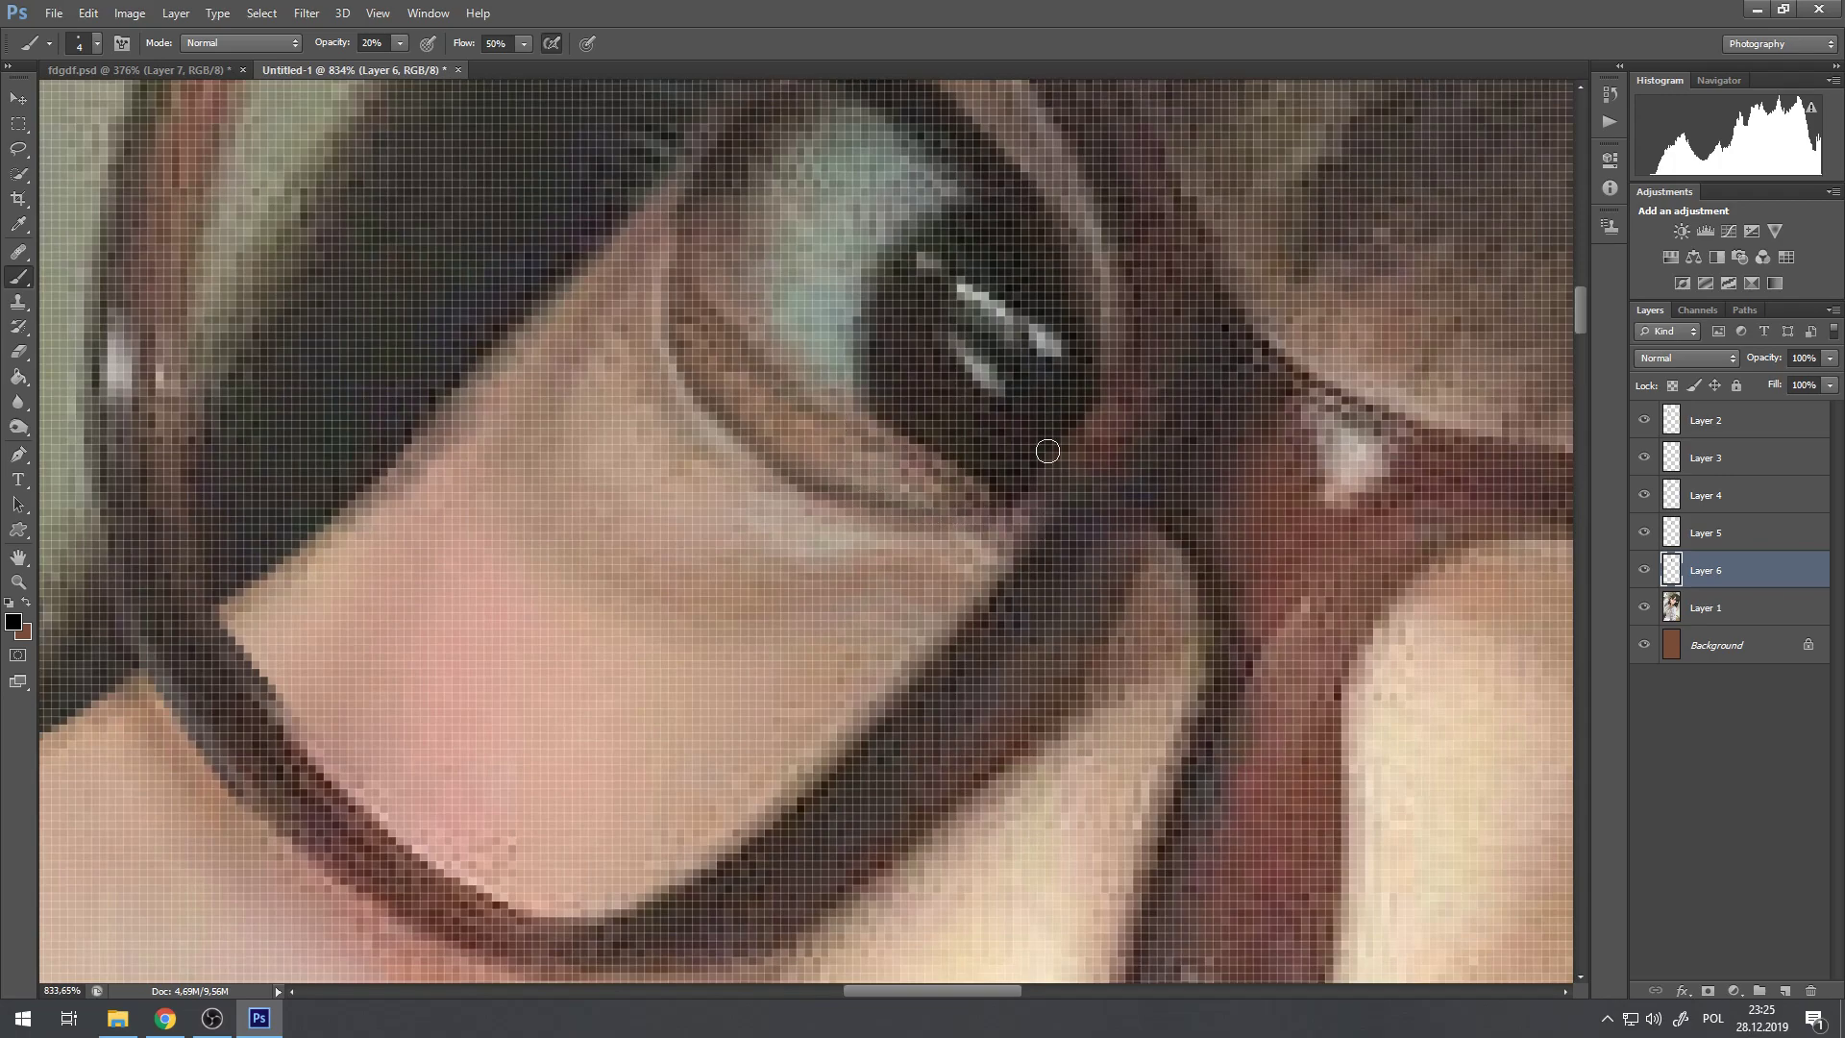
scroll(871, 471, "down", 7)
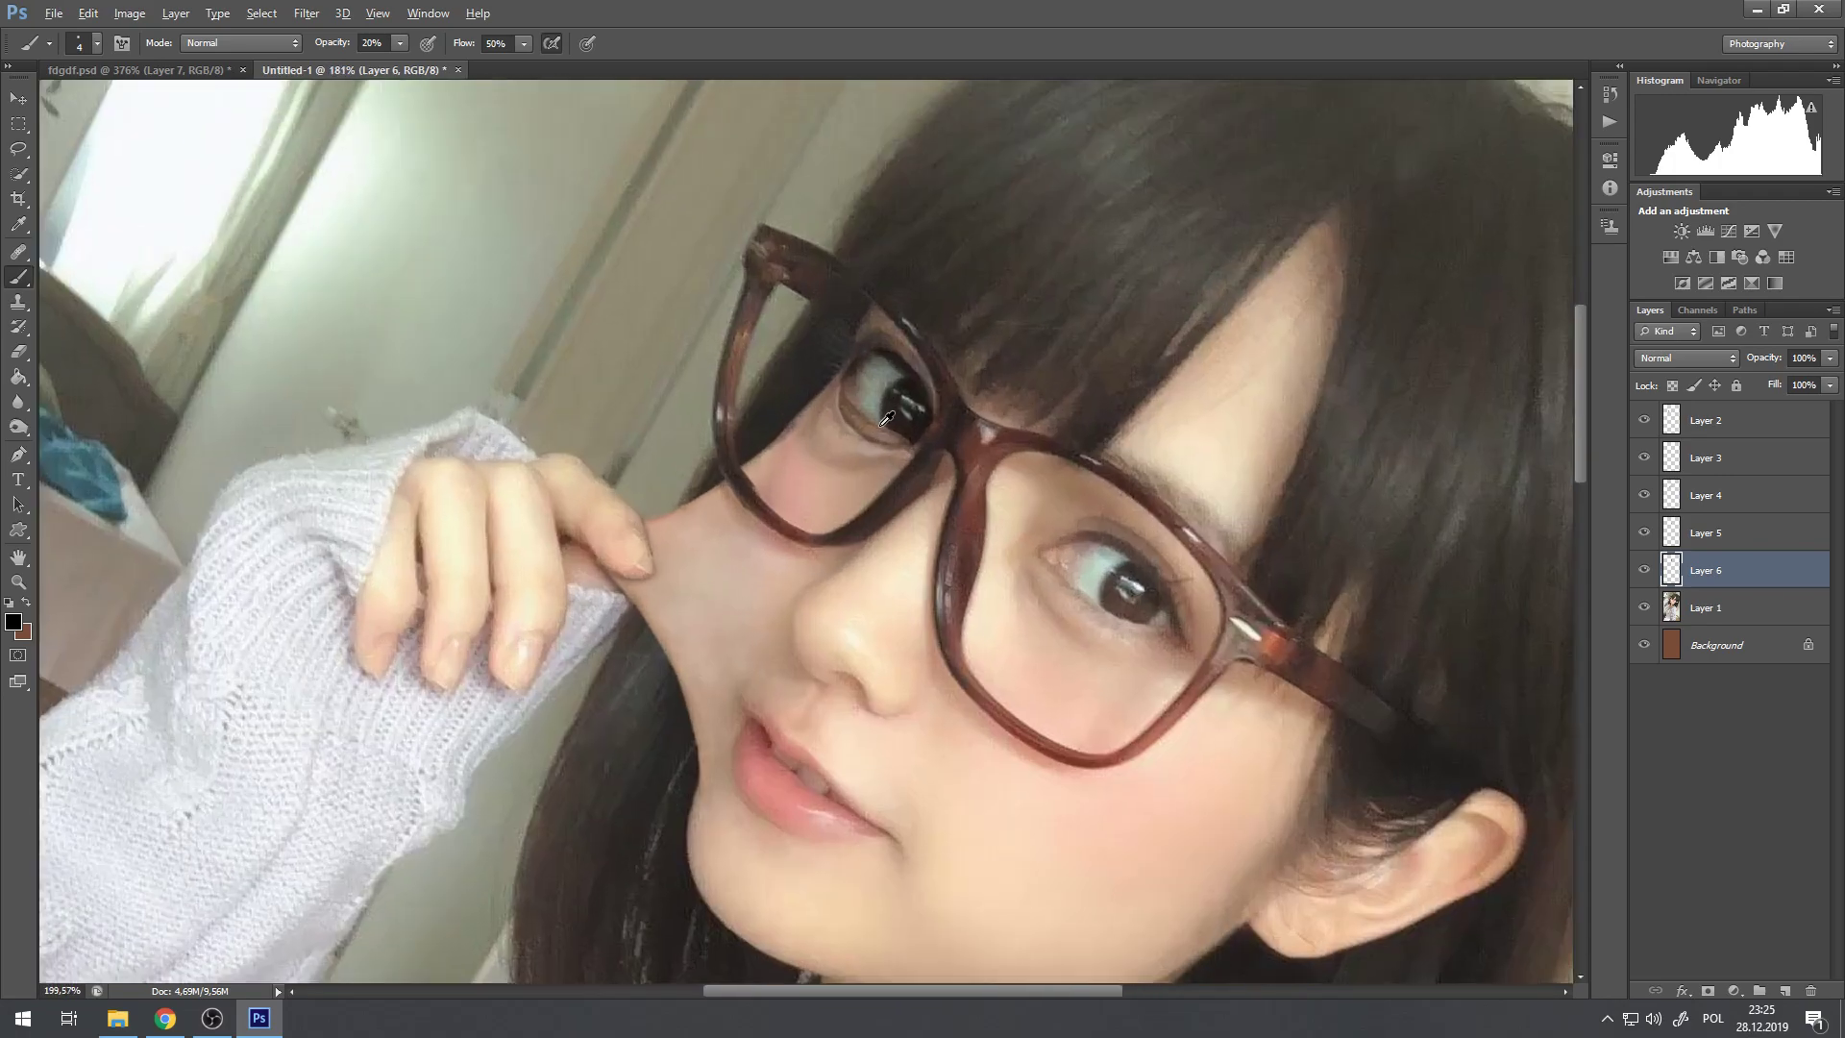
Step: Identify Layer 5 by toggling its visibility, then brush white highlights along the lower-eyelid fold on that layer
scroll(885, 419, "up", 3)
left_click(1646, 534)
left_click(1645, 533)
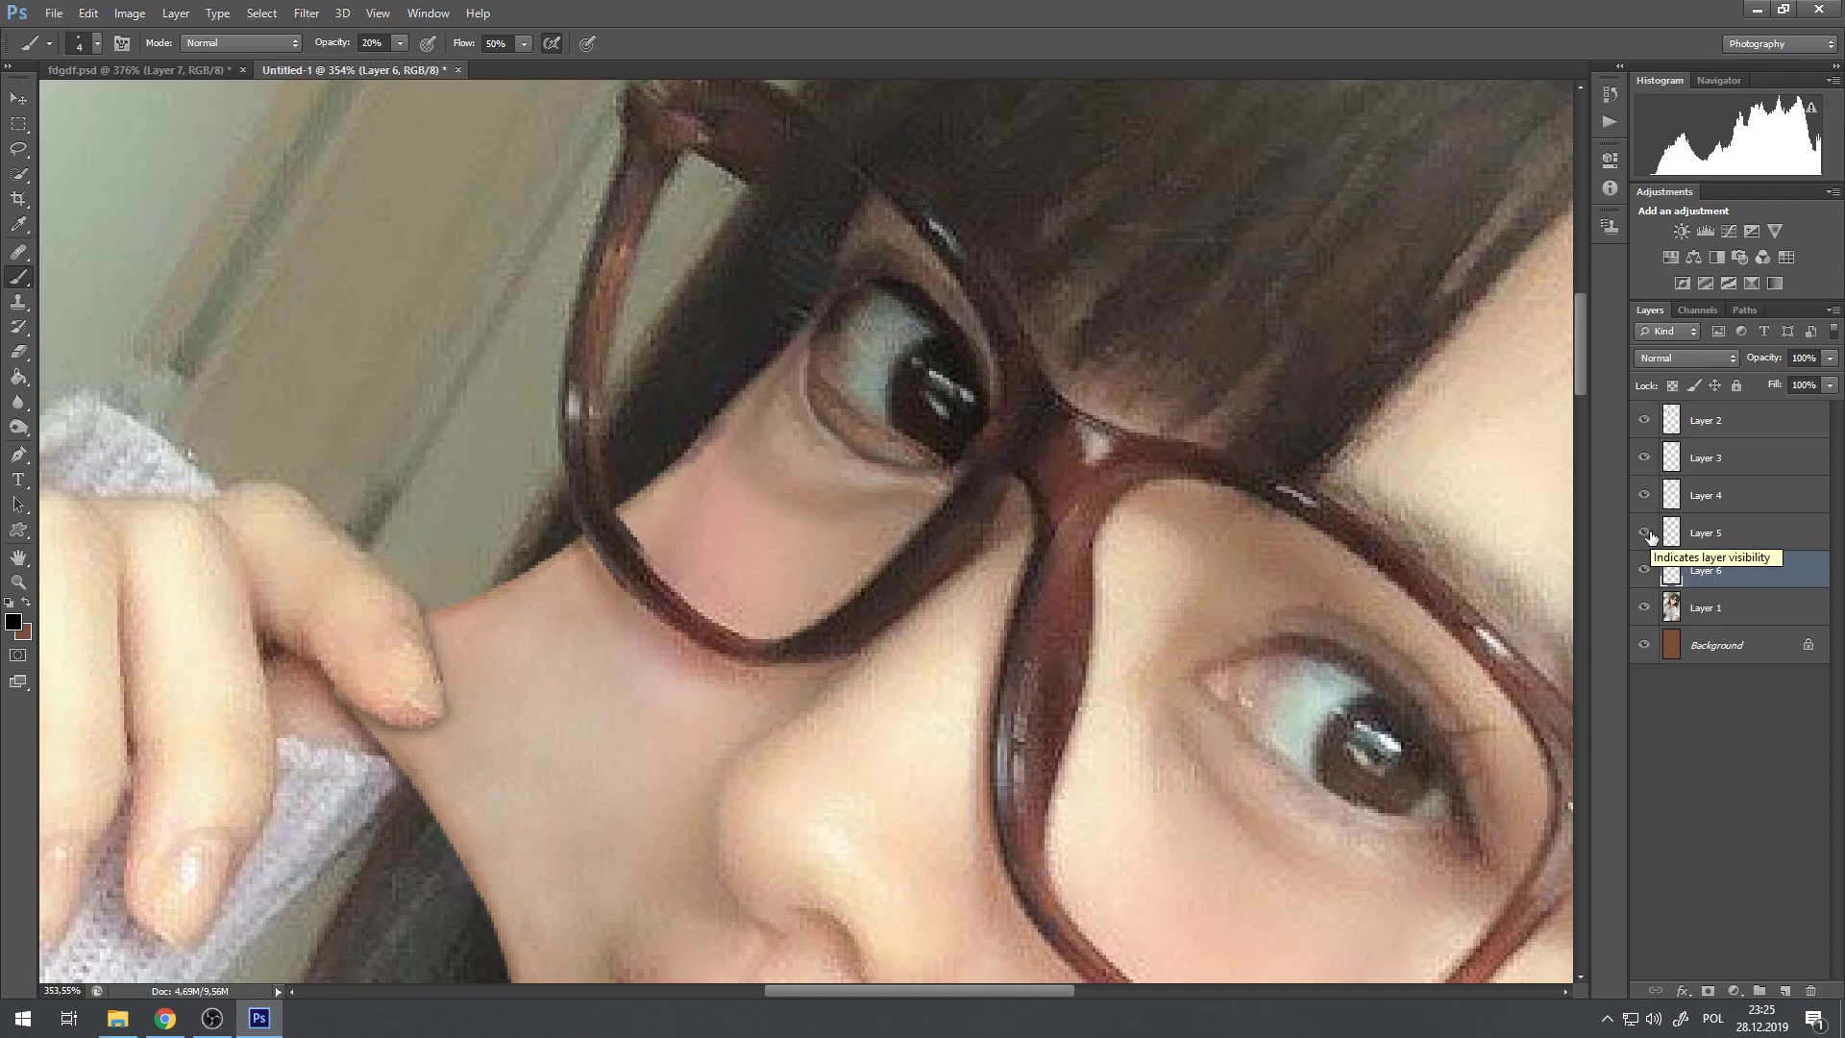
left_click(1678, 535)
scroll(714, 293, "up", 1)
scroll(881, 310, "up", 1)
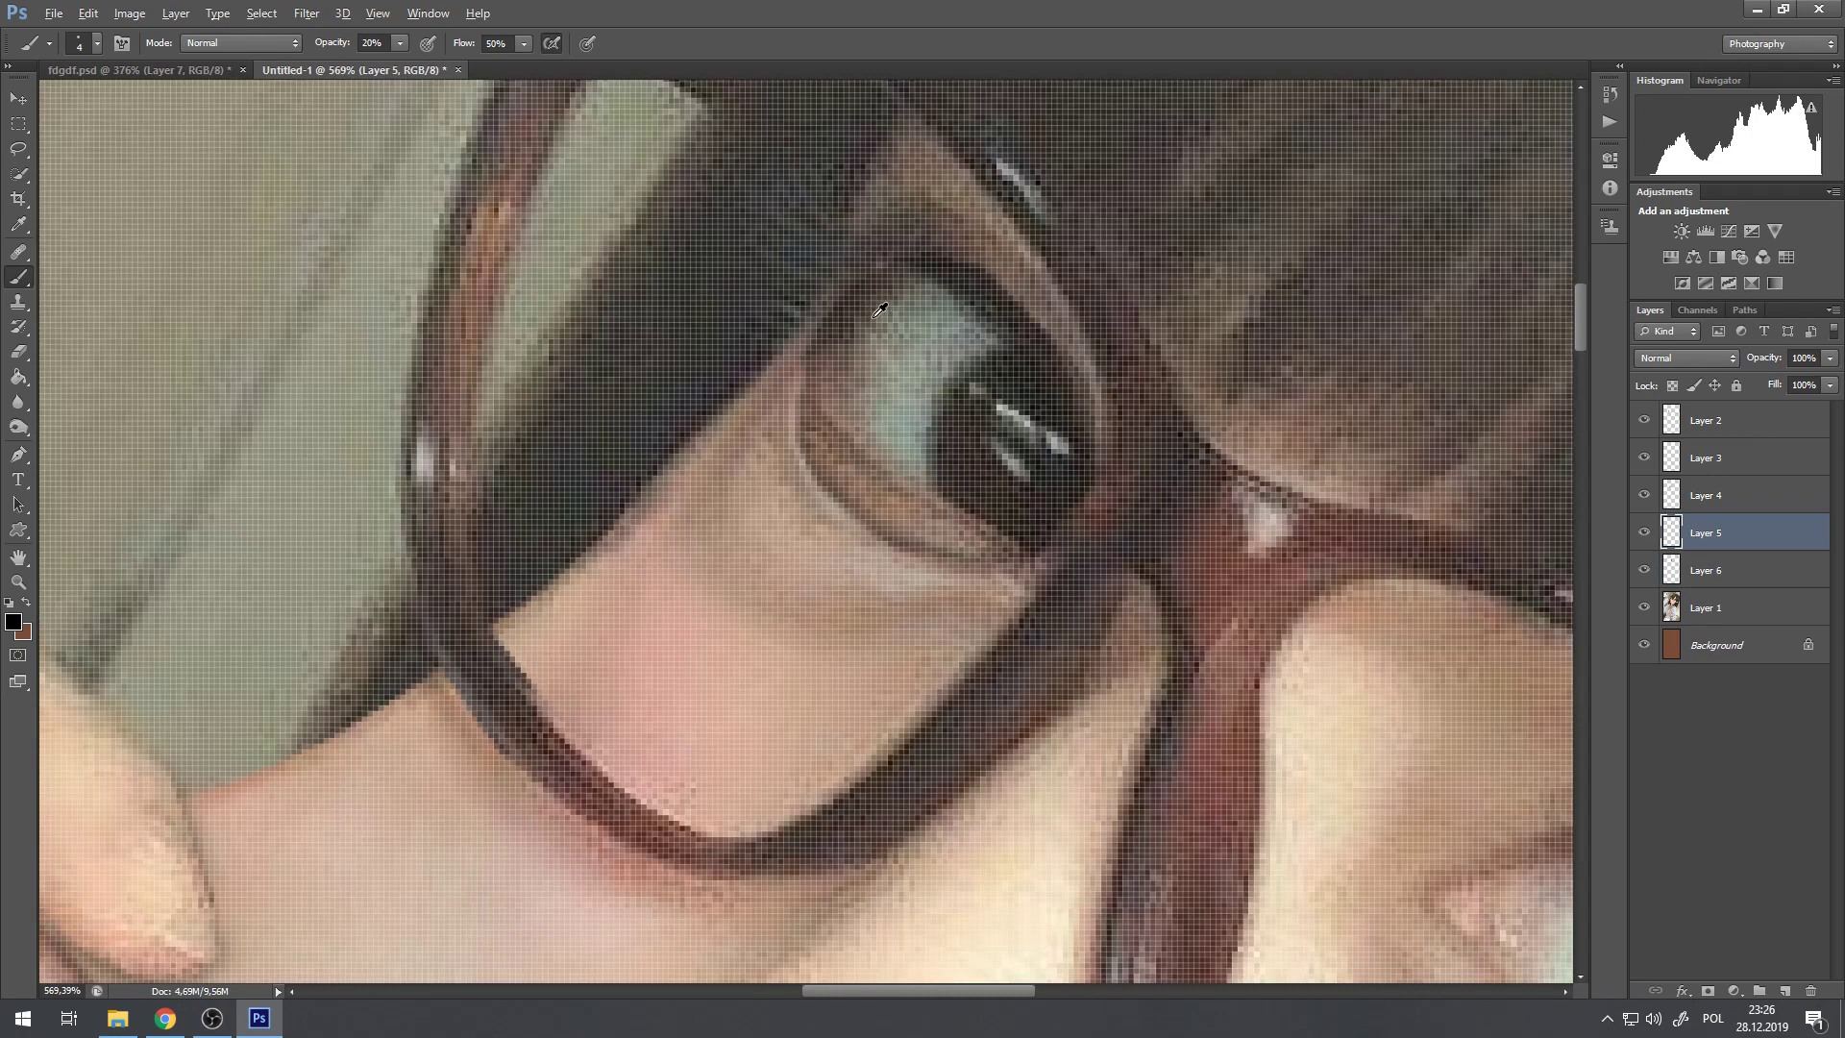
scroll(877, 308, "up", 1)
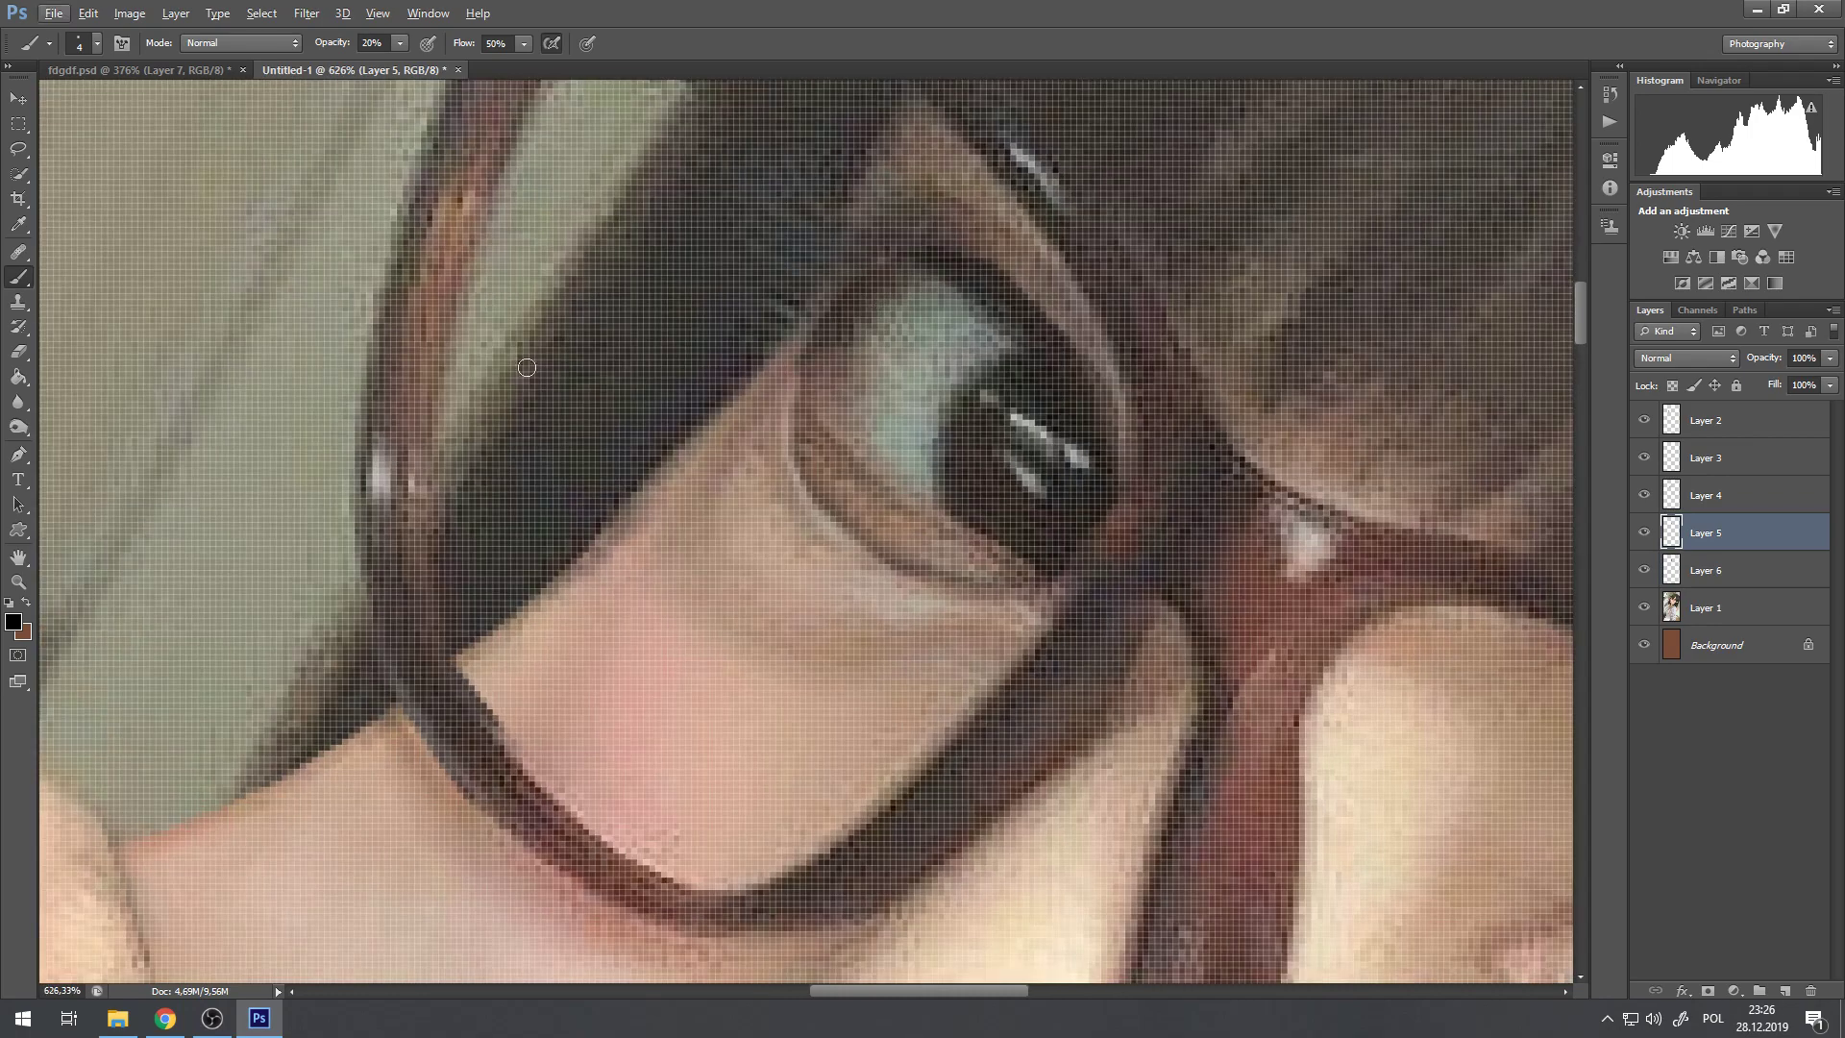
left_click(15, 625)
left_click(1146, 164)
left_click(1591, 151)
mouse_move(855, 532)
left_mouse_down()
mouse_move(921, 583)
mouse_move(883, 557)
mouse_move(1028, 588)
mouse_move(1085, 541)
left_mouse_up()
left_click_drag(961, 606, 1004, 609)
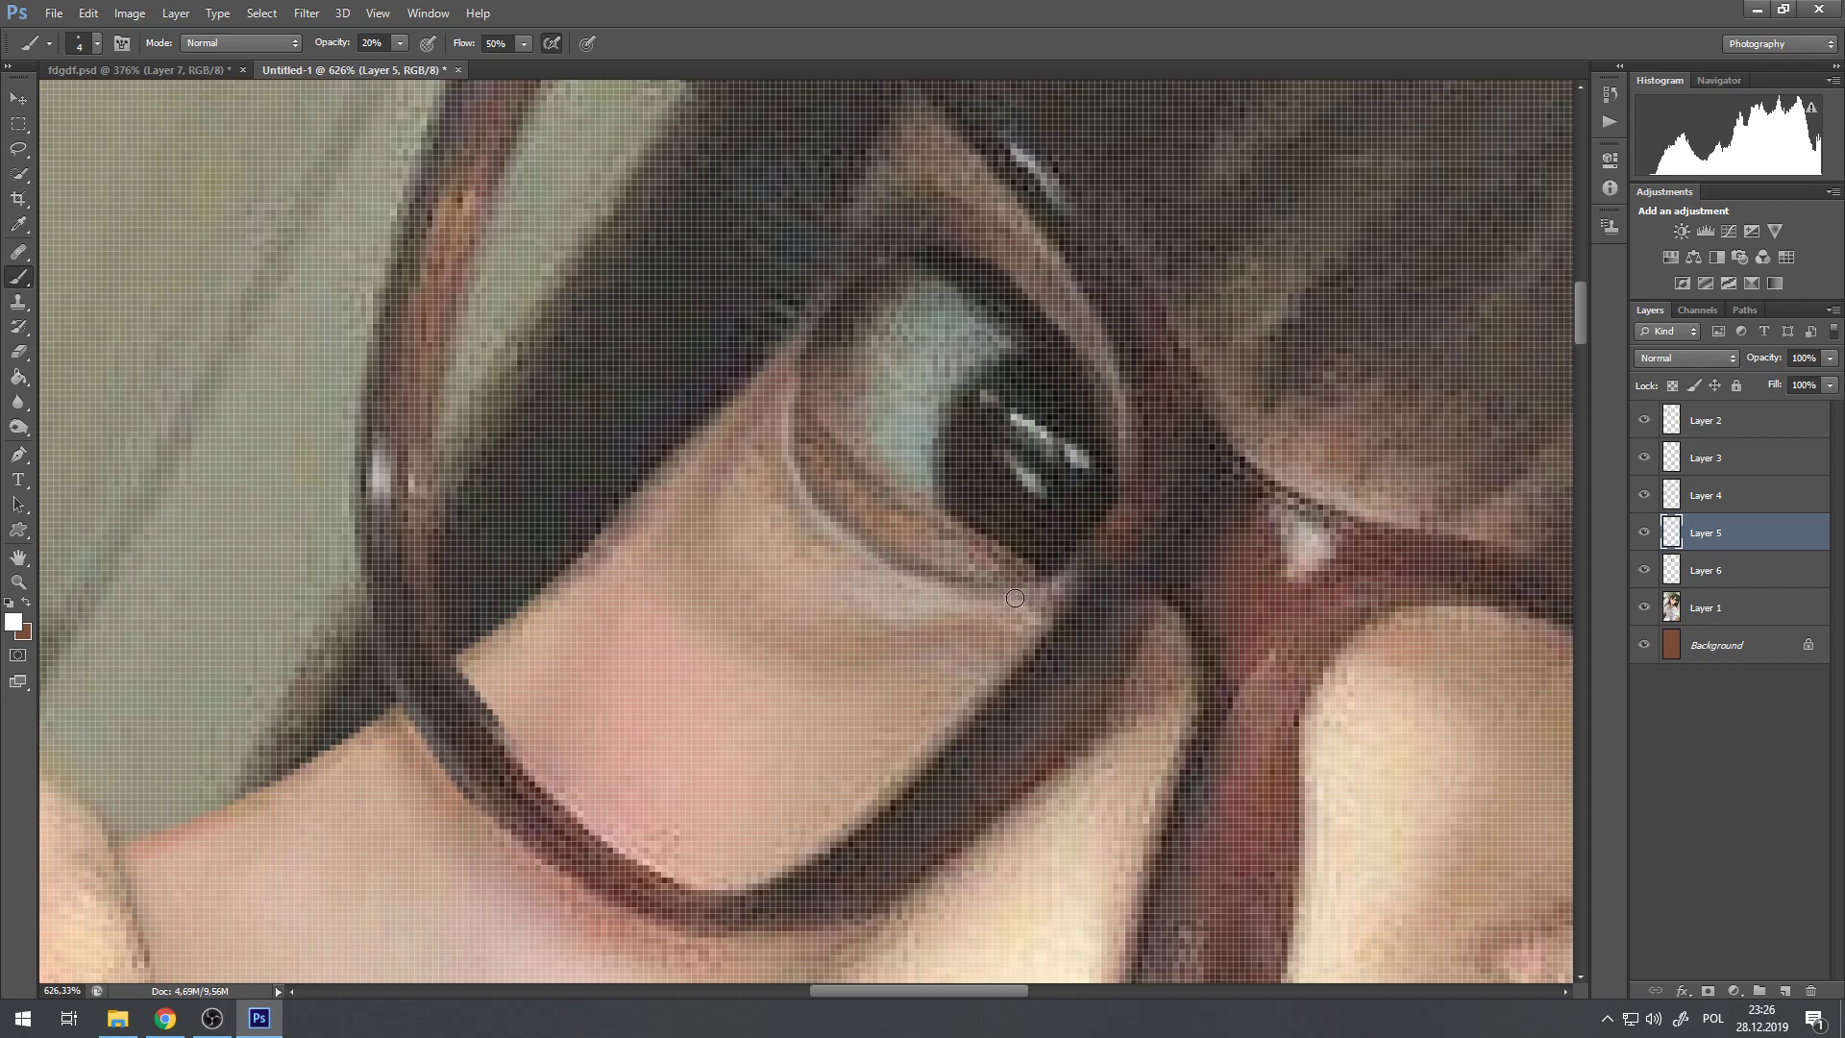
Step: Lock the transparent pixels of Layer 5 and brighten the existing eyelid fold with white
scroll(1094, 559, "down", 6)
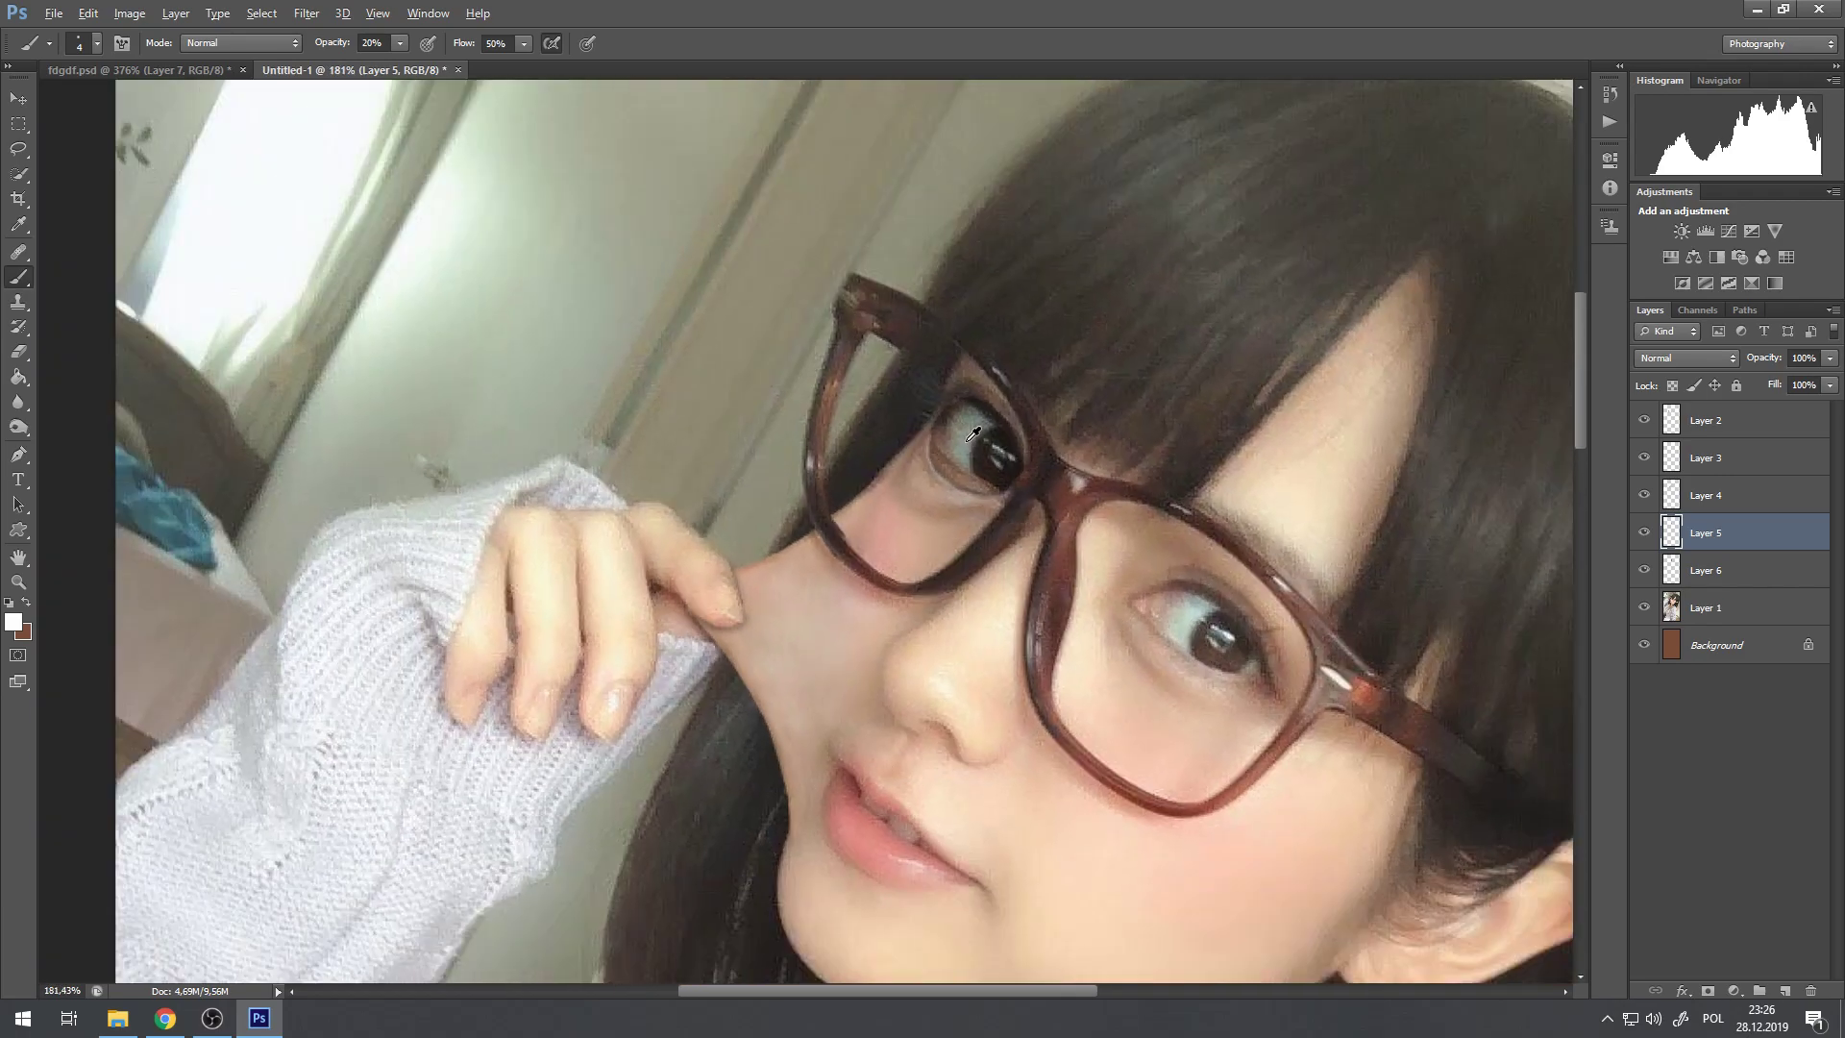
scroll(986, 462, "up", 4)
scroll(986, 462, "up", 4)
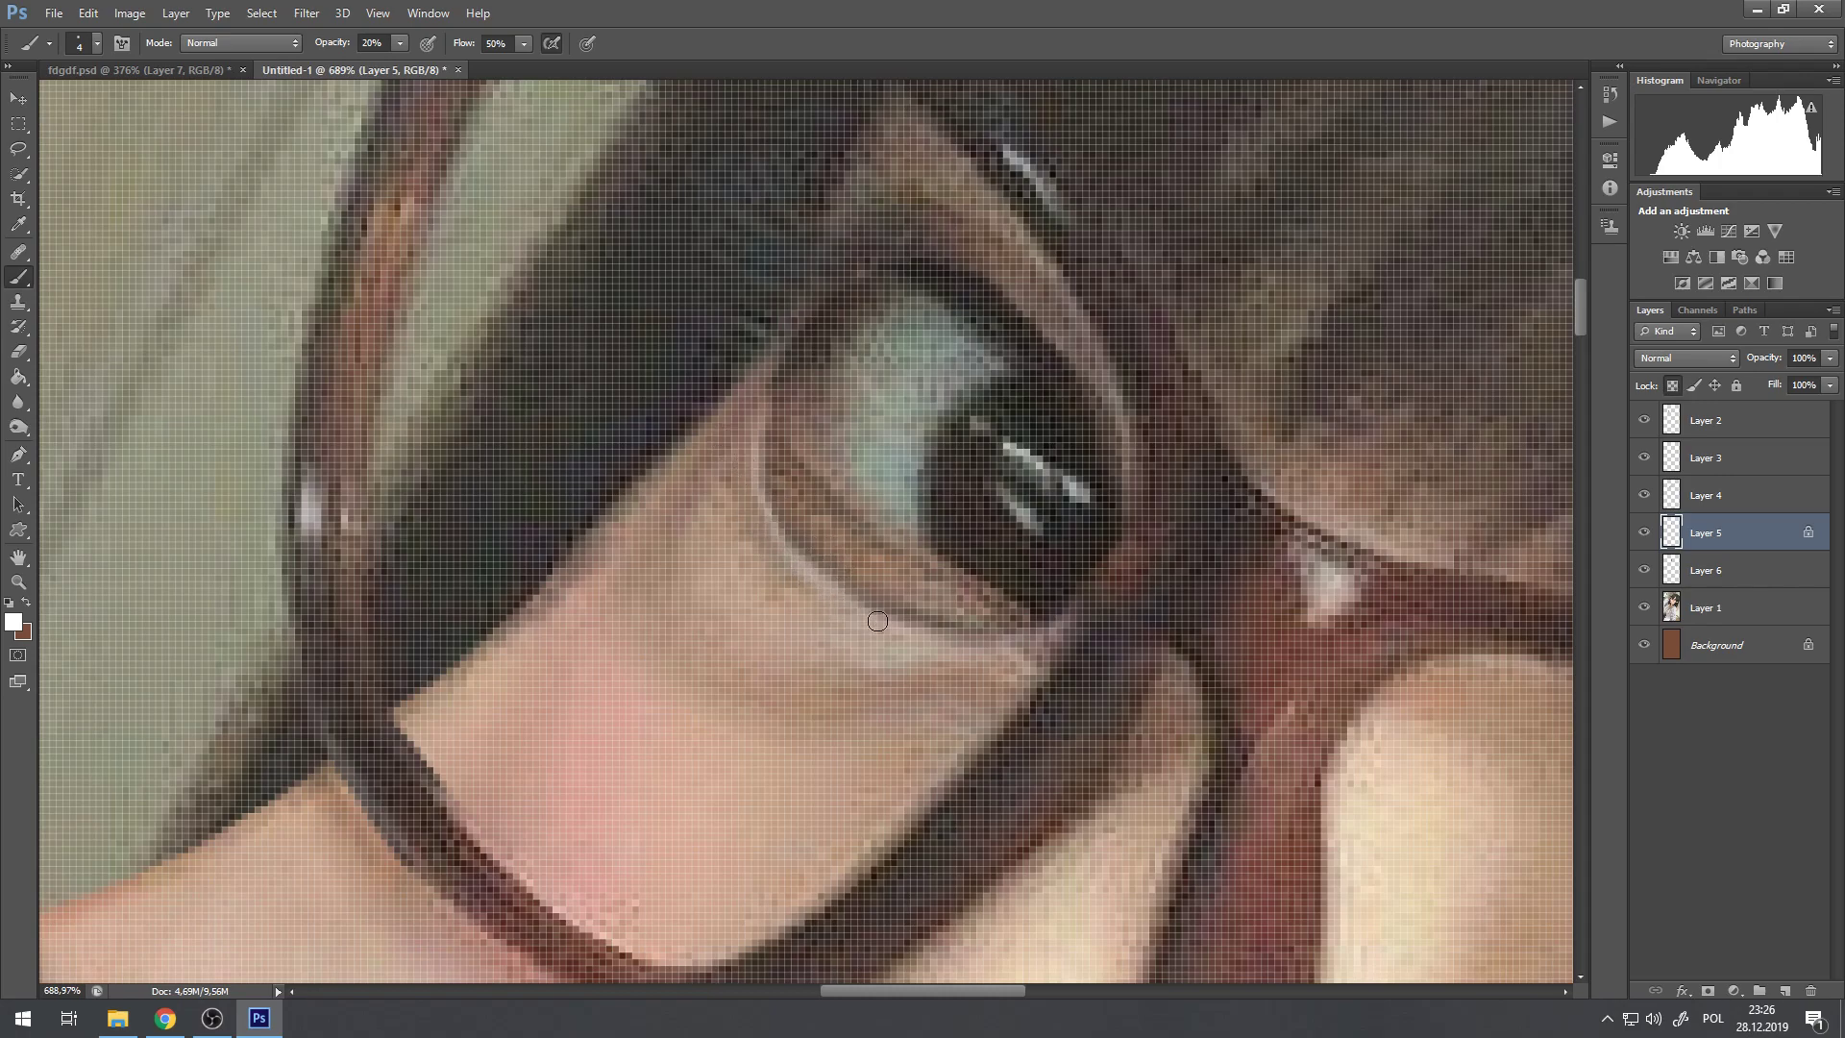
scroll(1076, 622, "down", 3)
scroll(1103, 646, "down", 4)
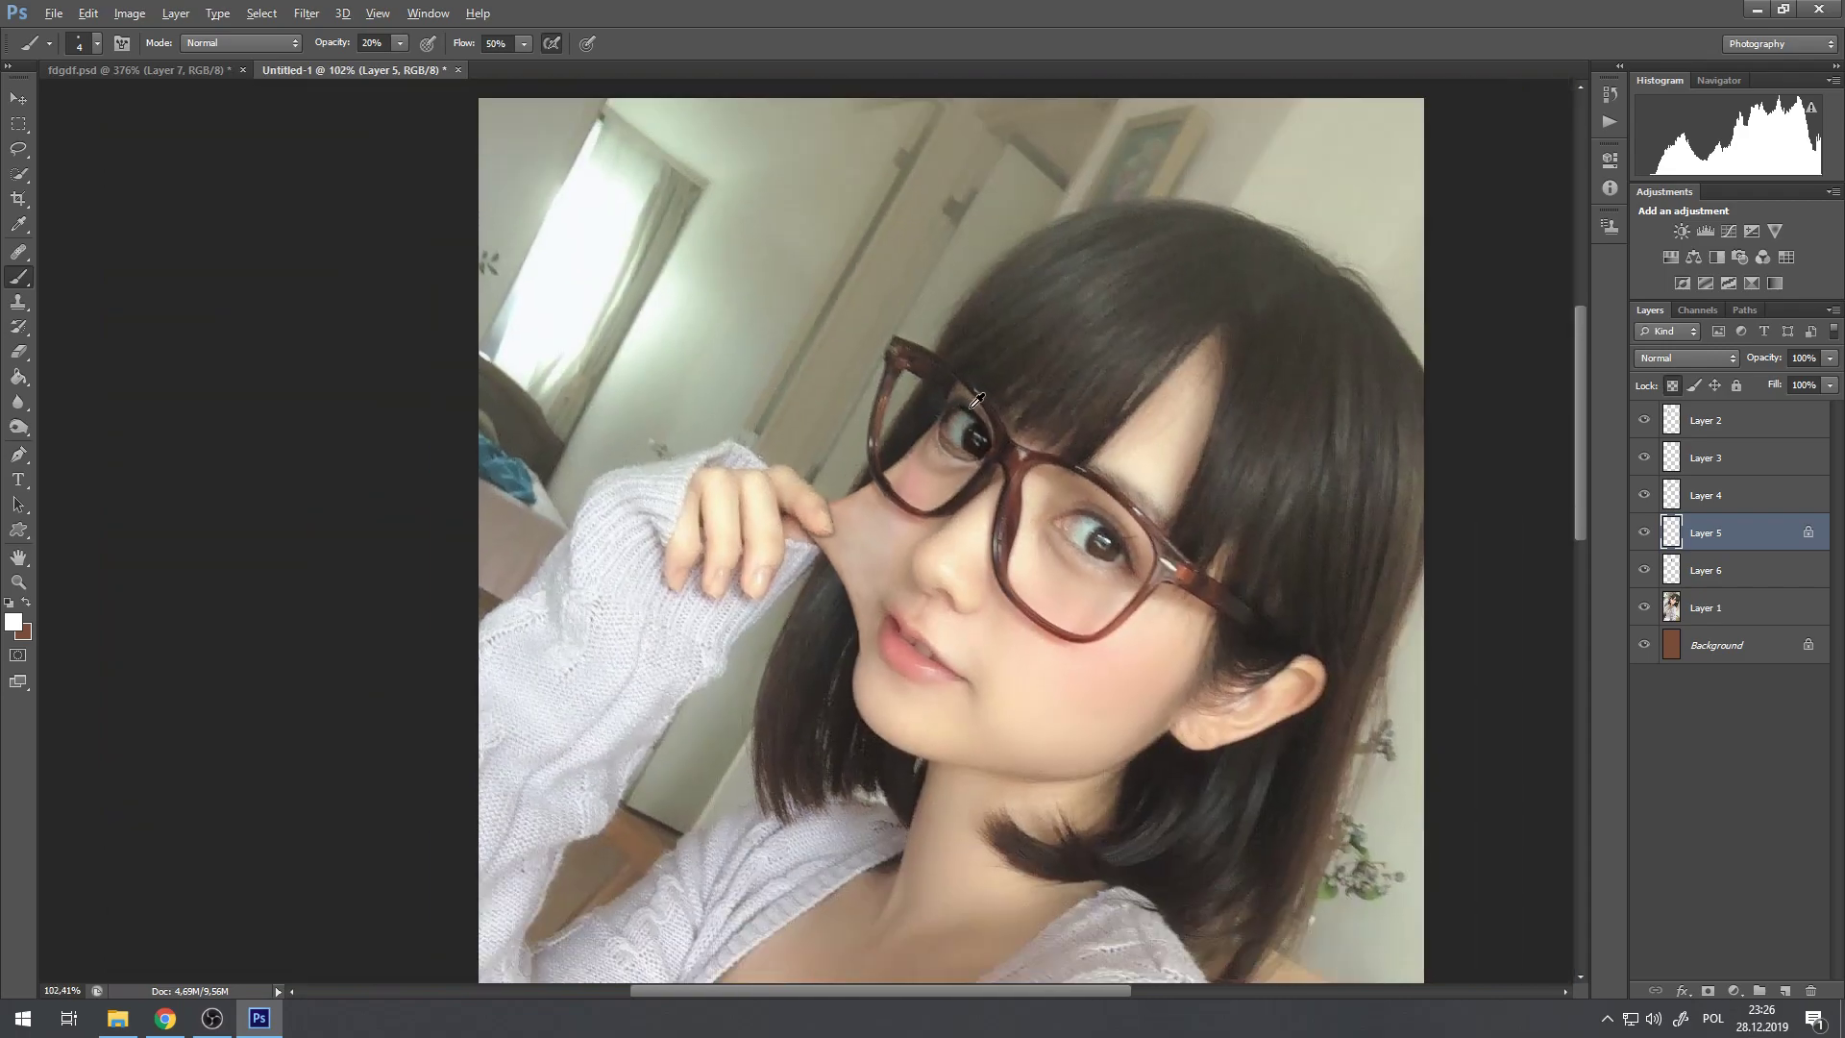
Step: On Layer 1, paint a thin white highlight around the upper rim of the stretched eye
scroll(961, 403, "up", 4)
left_click(1707, 608)
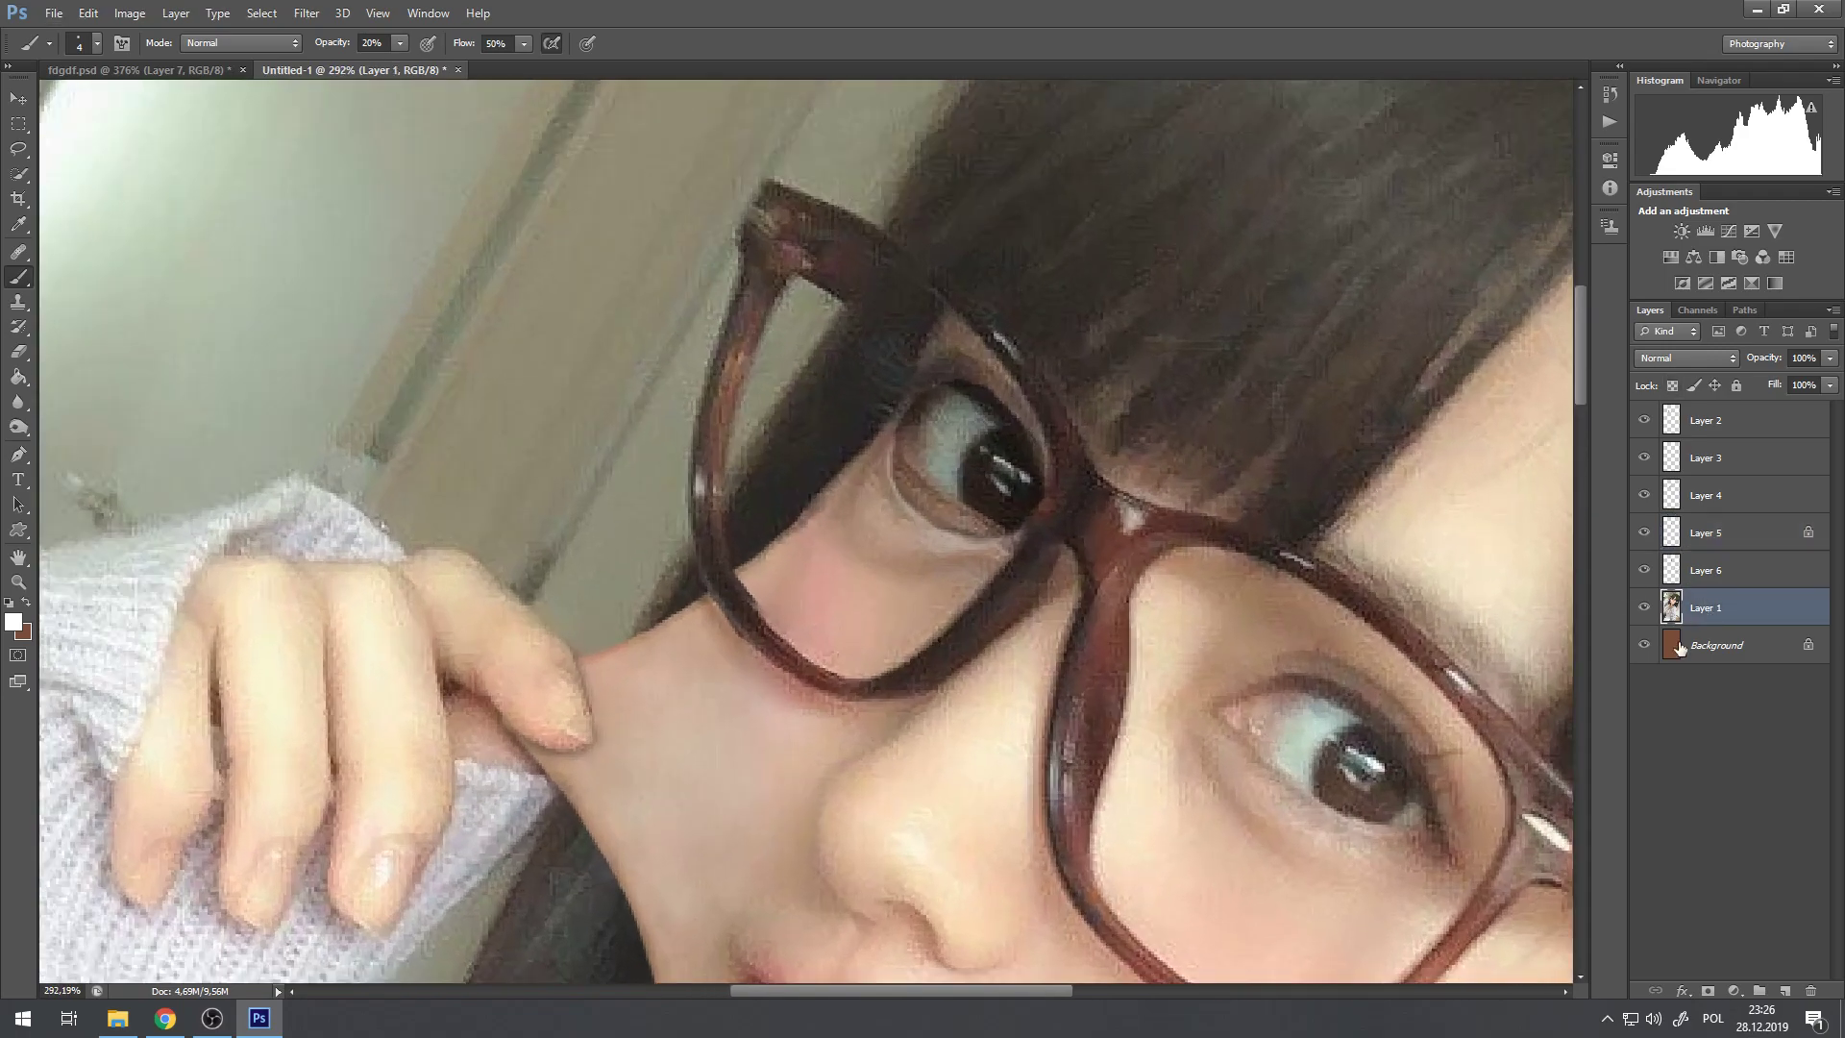
scroll(952, 439, "up", 3)
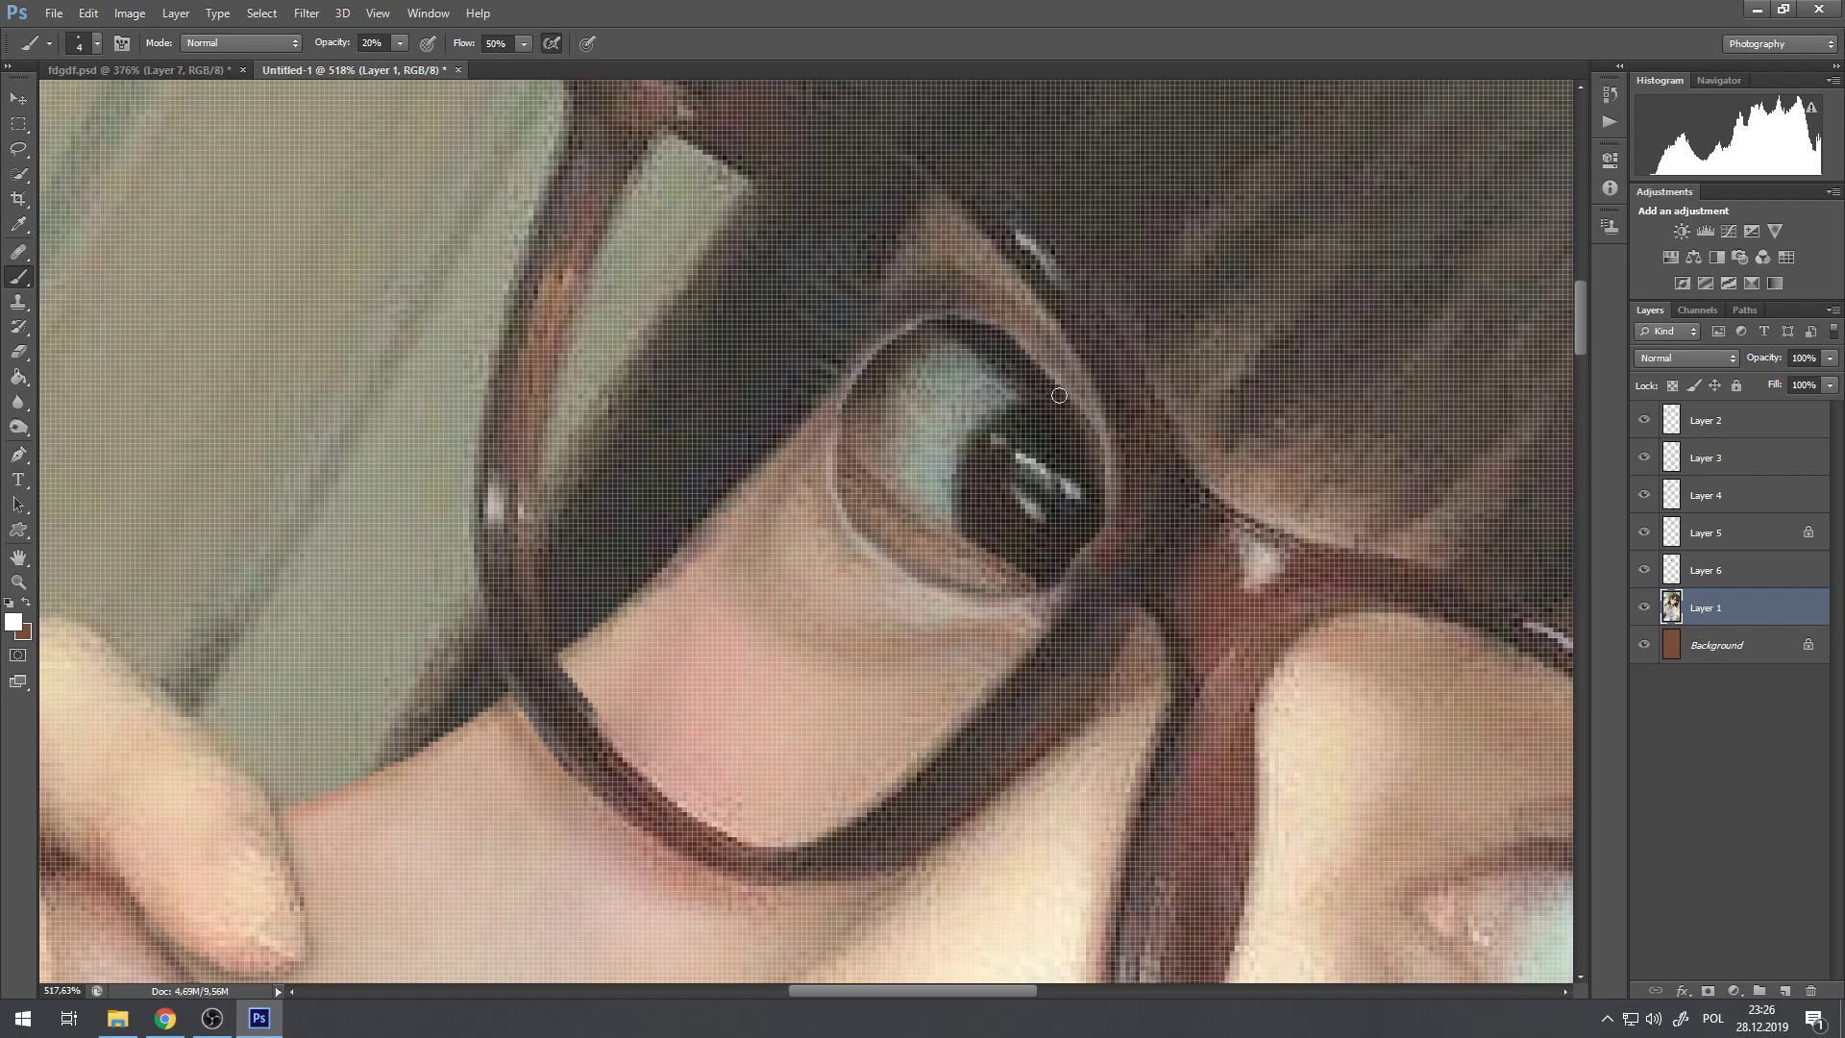
scroll(1216, 514, "down", 10)
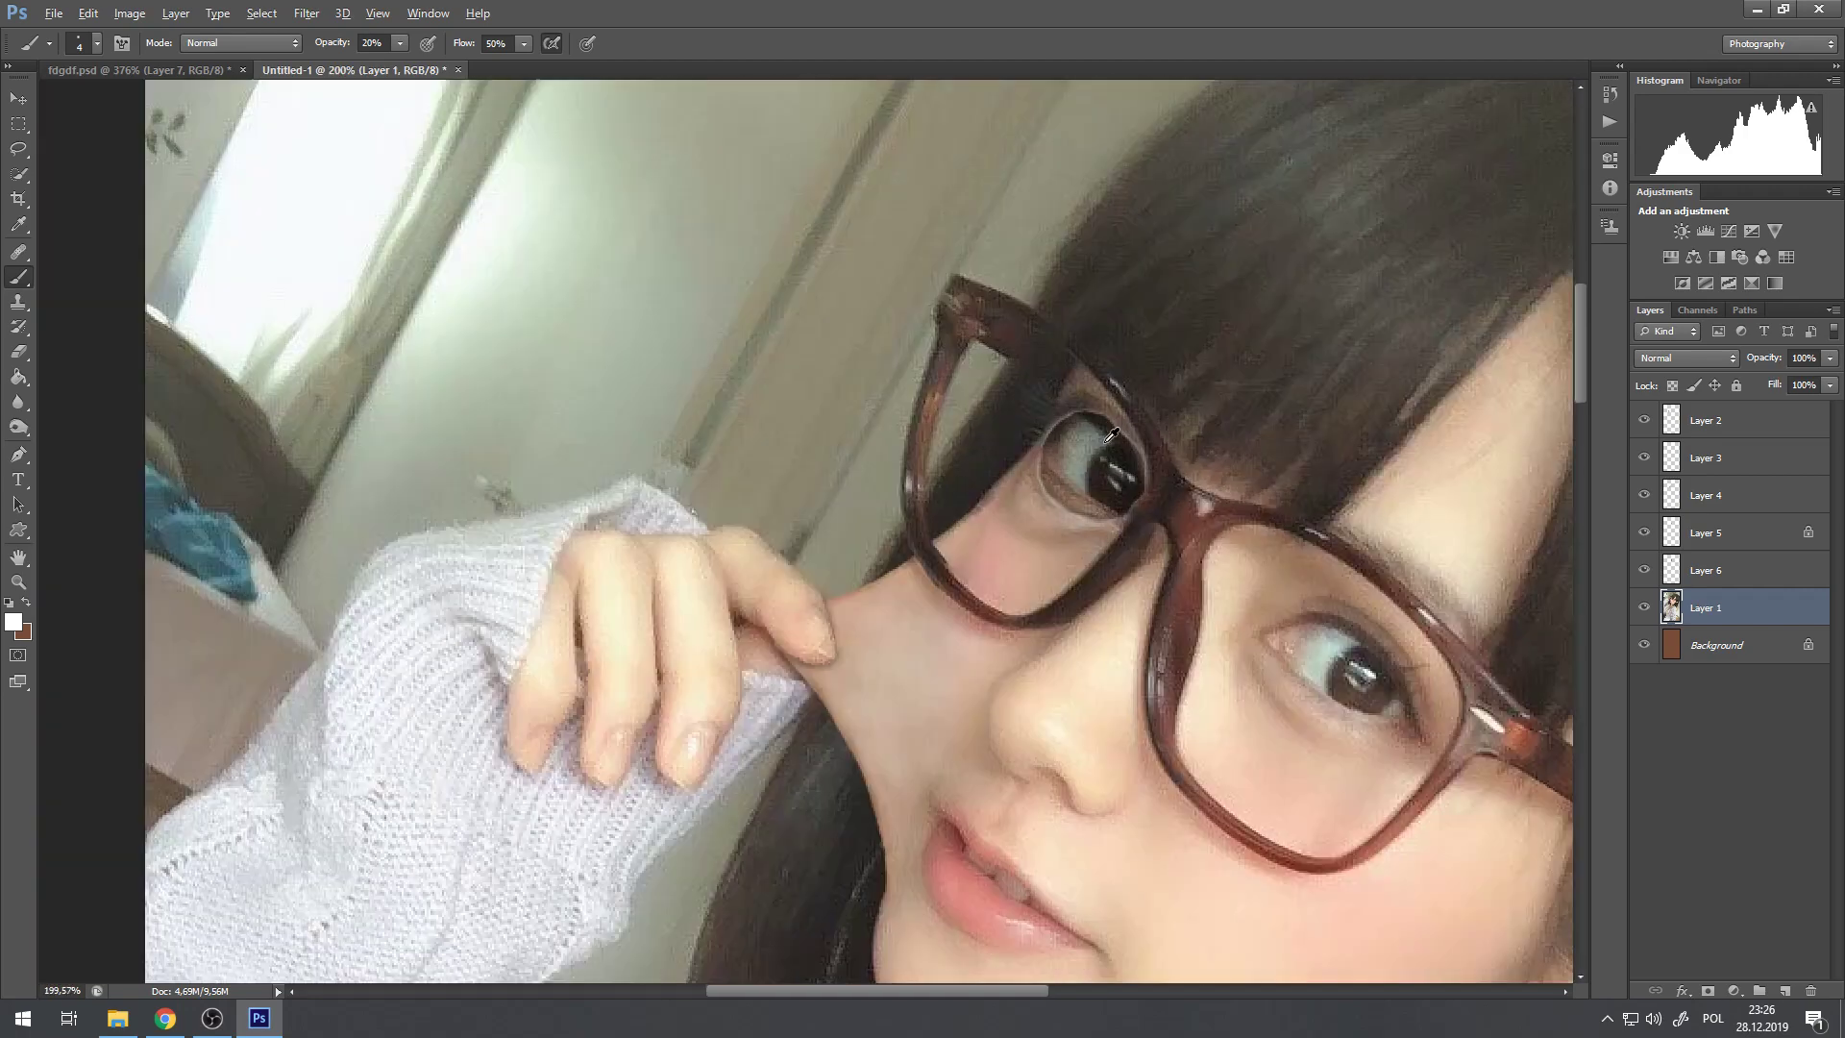
key("alt")
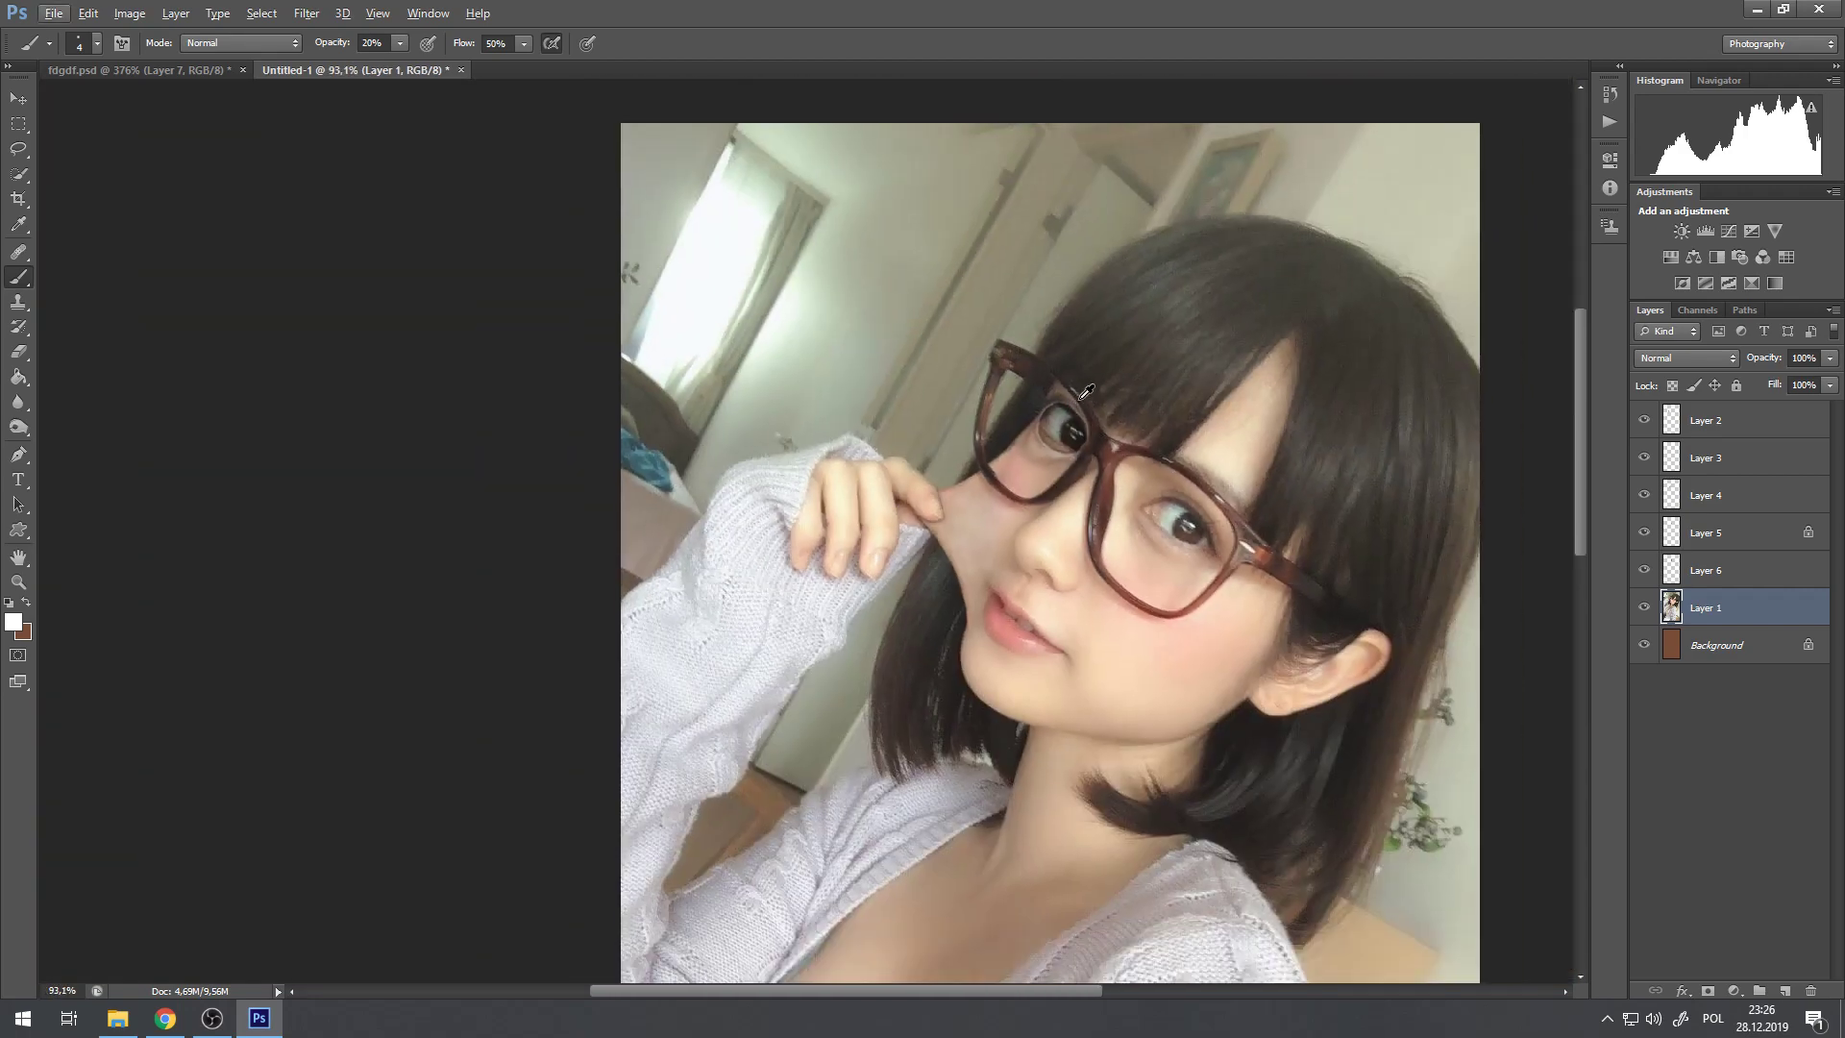
Step: Compare the eye in fdgdf.psd with Layer 7 and then Layer 6 hidden and shown, and return to Untitled-1
left_click(181, 71)
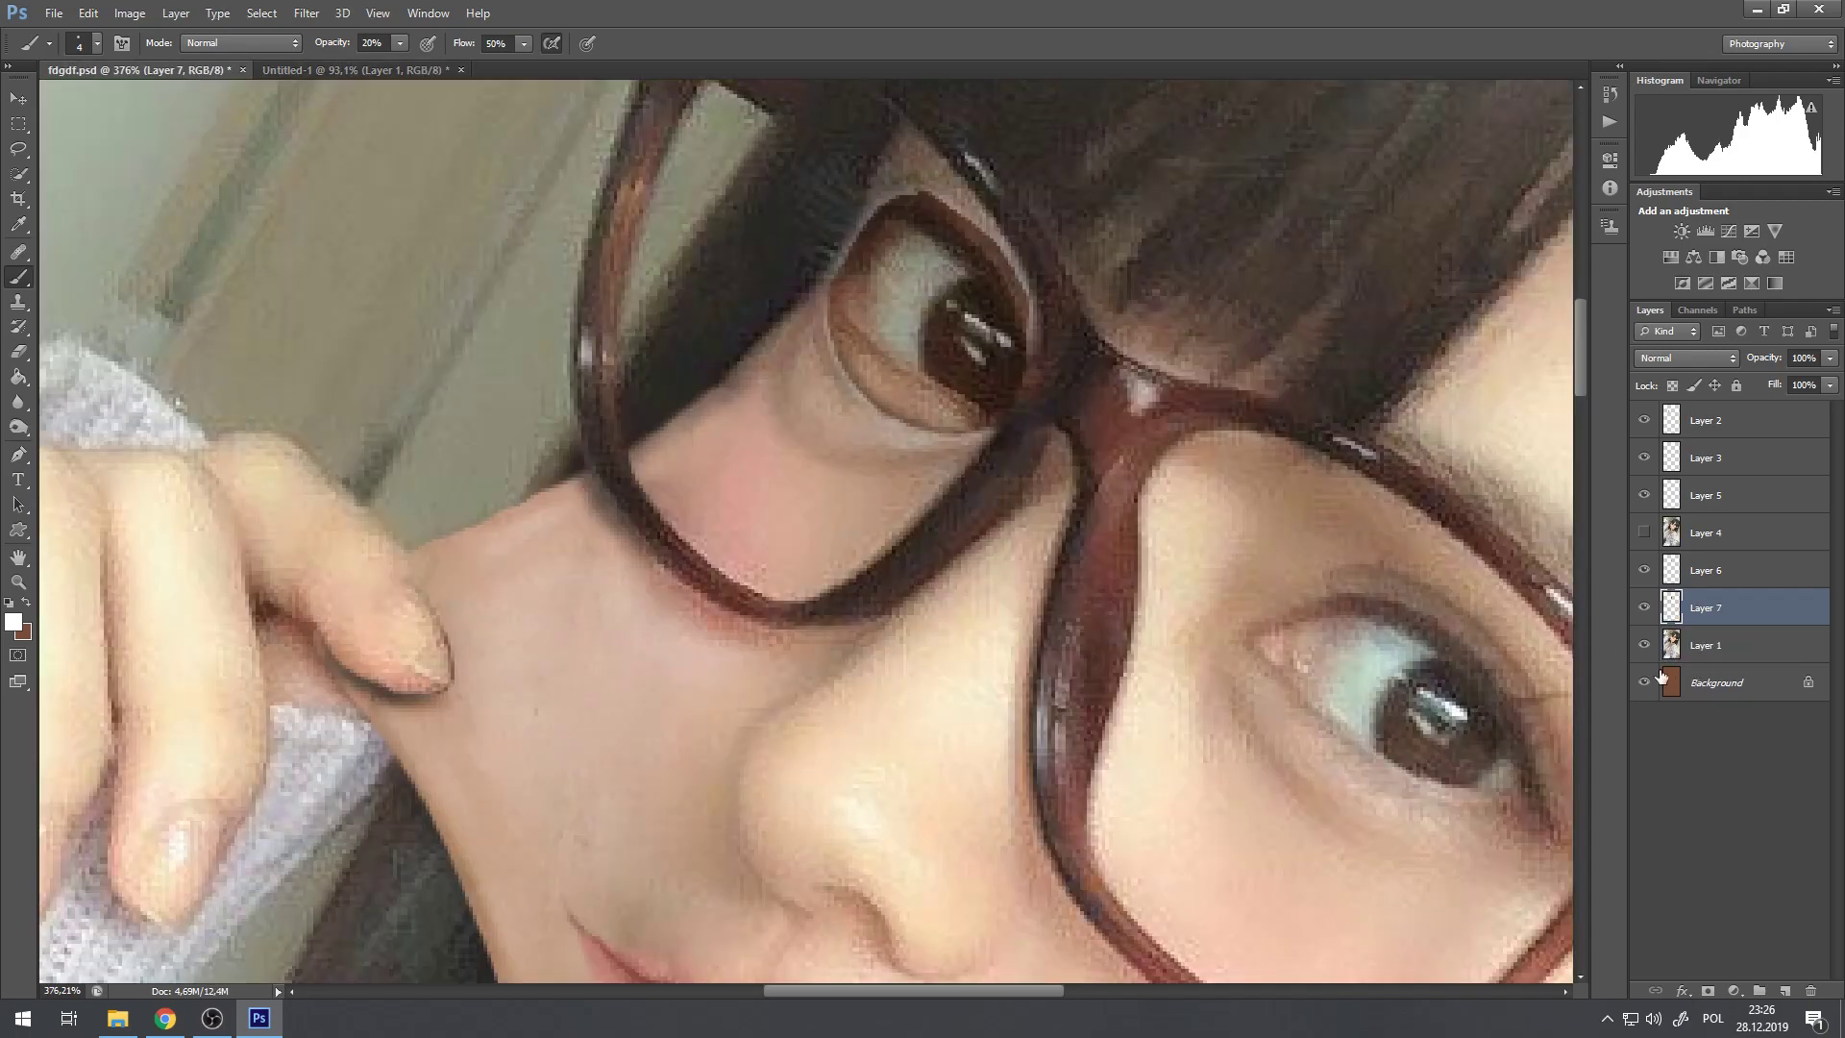
left_click(1643, 607)
left_click(1644, 607)
left_click(1643, 607)
left_click(1643, 607)
left_click(1644, 608)
left_click(1644, 608)
left_click(1643, 608)
left_click(1643, 607)
left_click(1644, 571)
left_click(1644, 571)
left_click(1645, 571)
left_click(1645, 571)
left_click(1645, 571)
left_click(1645, 571)
left_click(338, 73)
Step: Activate the Clone Stamp tool for retouching the pulled corner of the lips on Layer 1 of Untitled-1
scroll(980, 480, "down", 2)
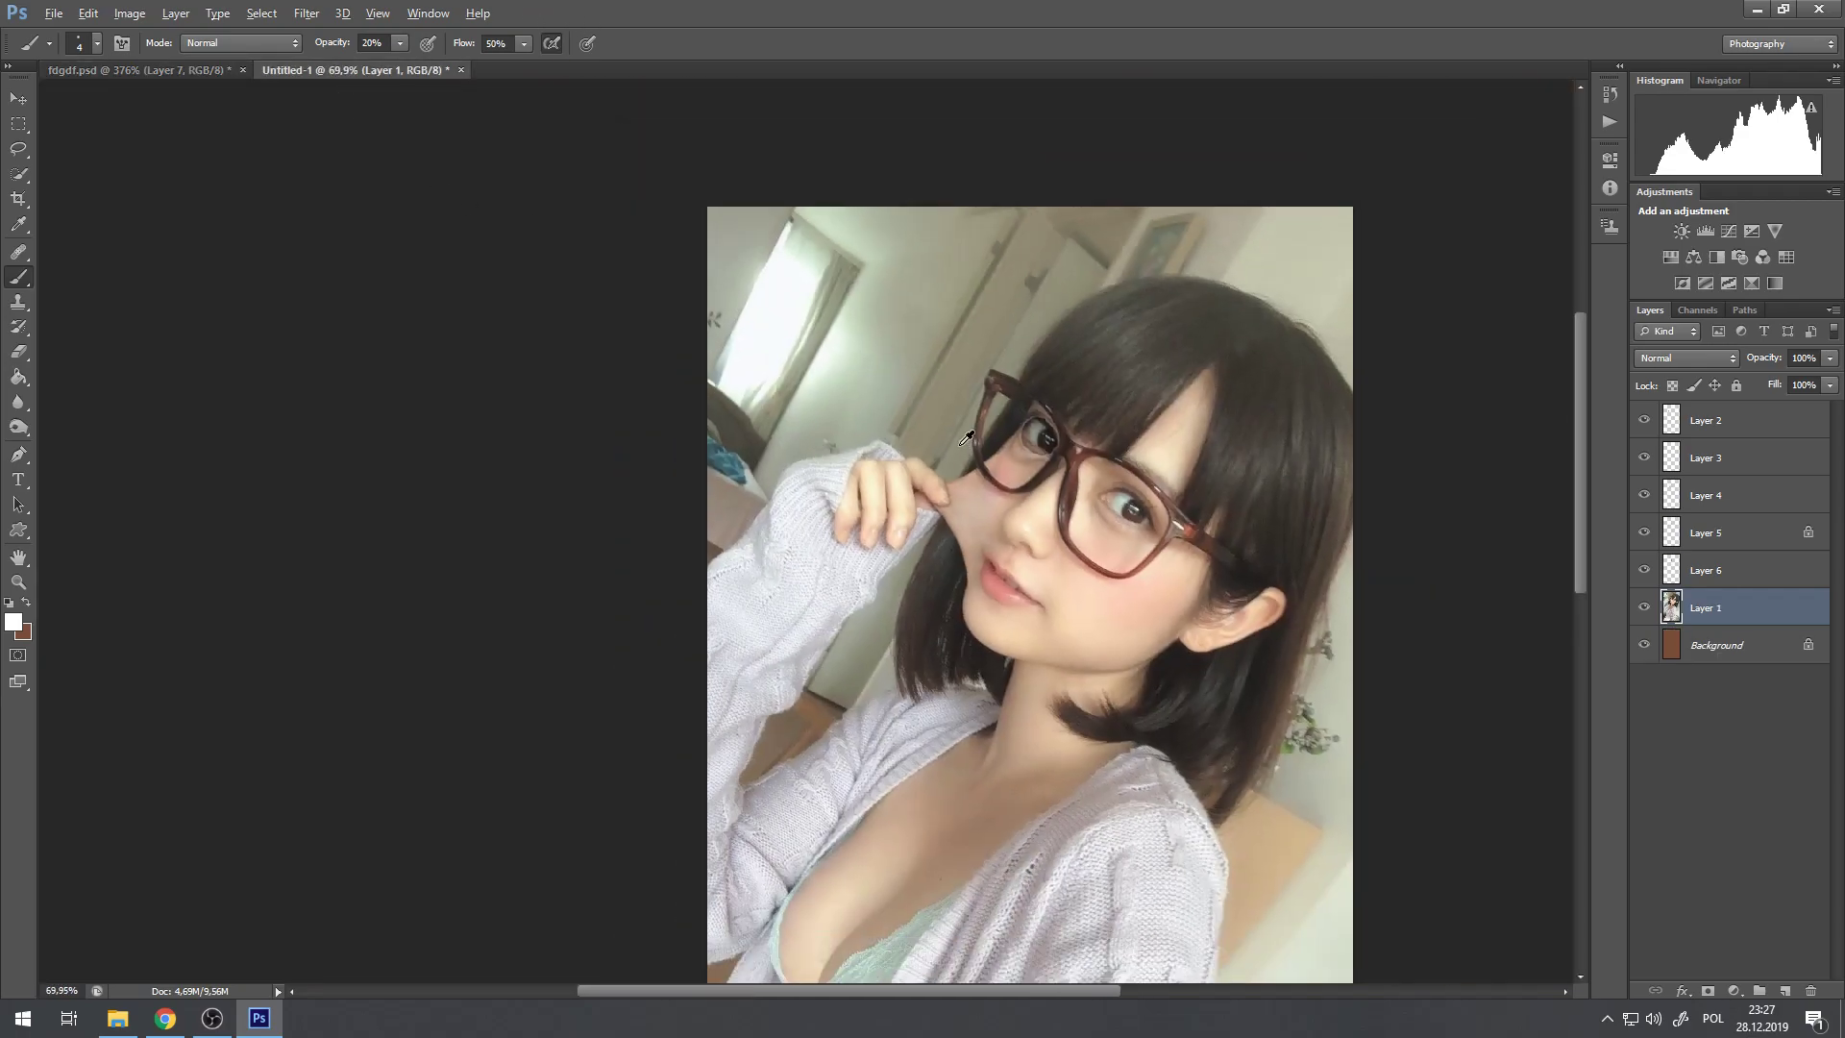
scroll(1108, 536, "up", 7)
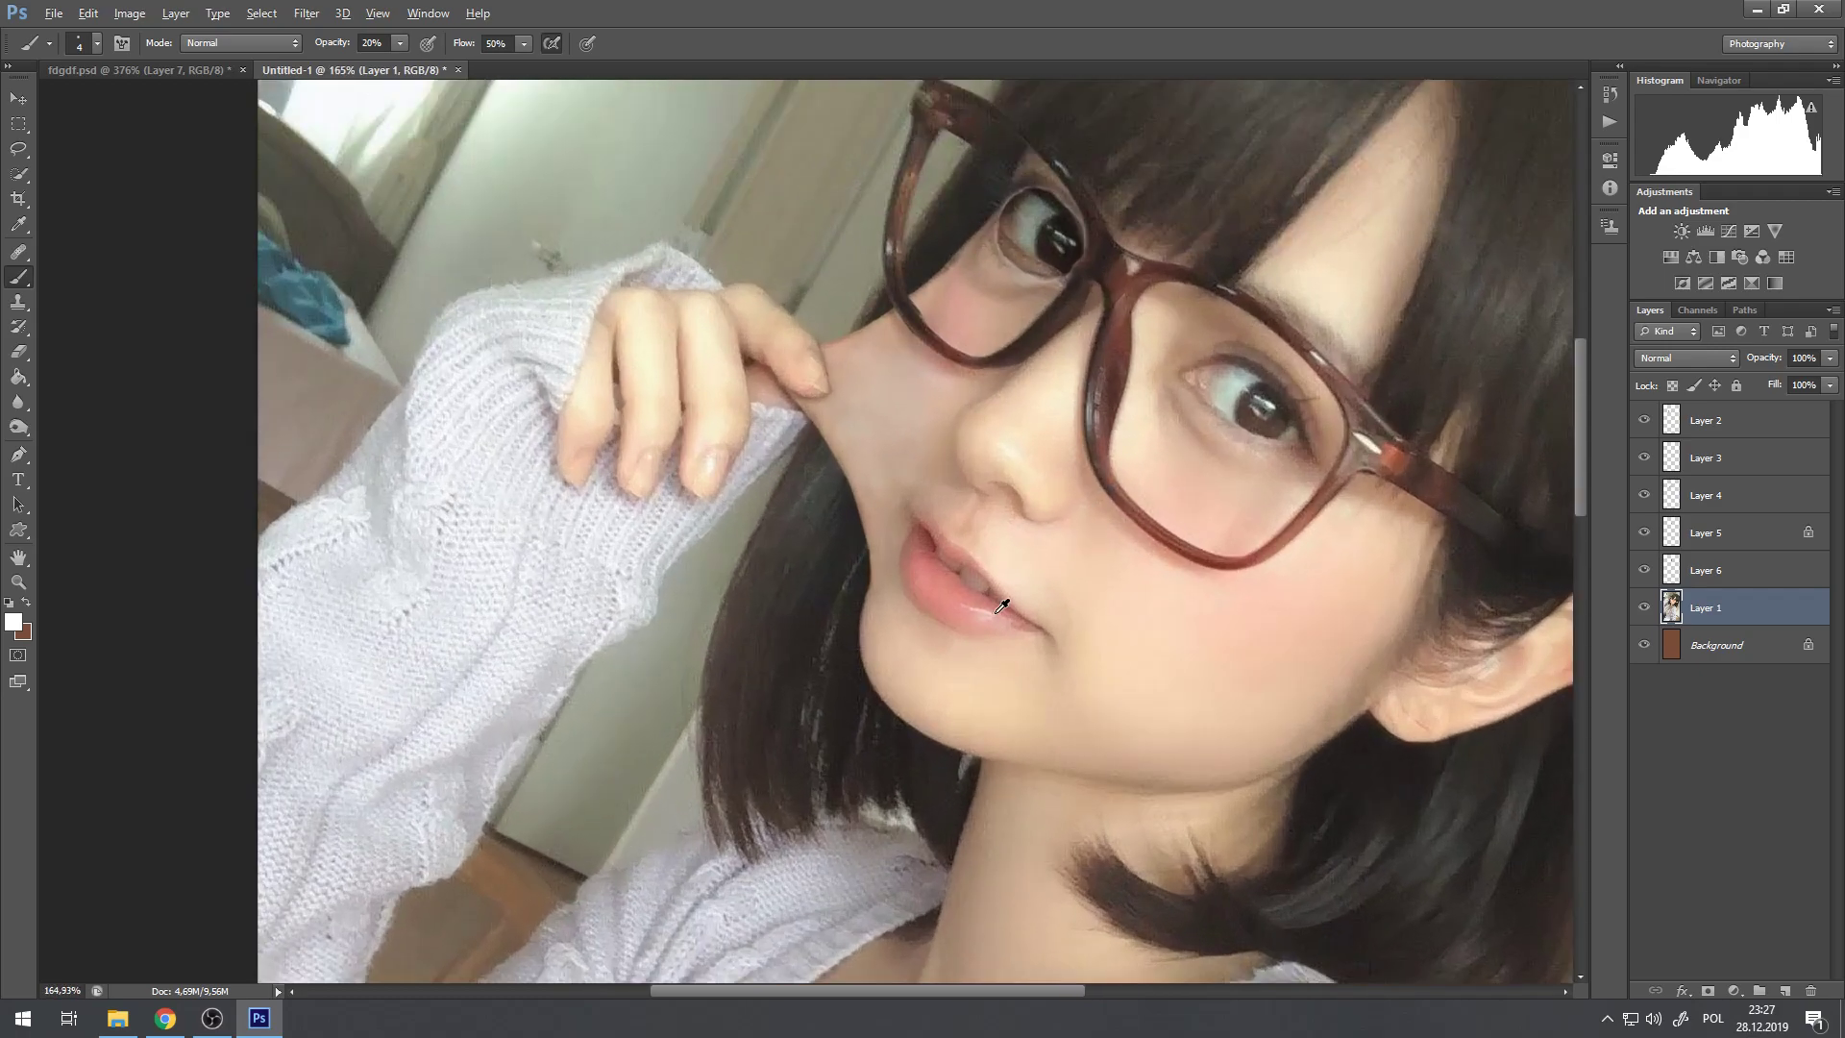
scroll(861, 444, "up", 3)
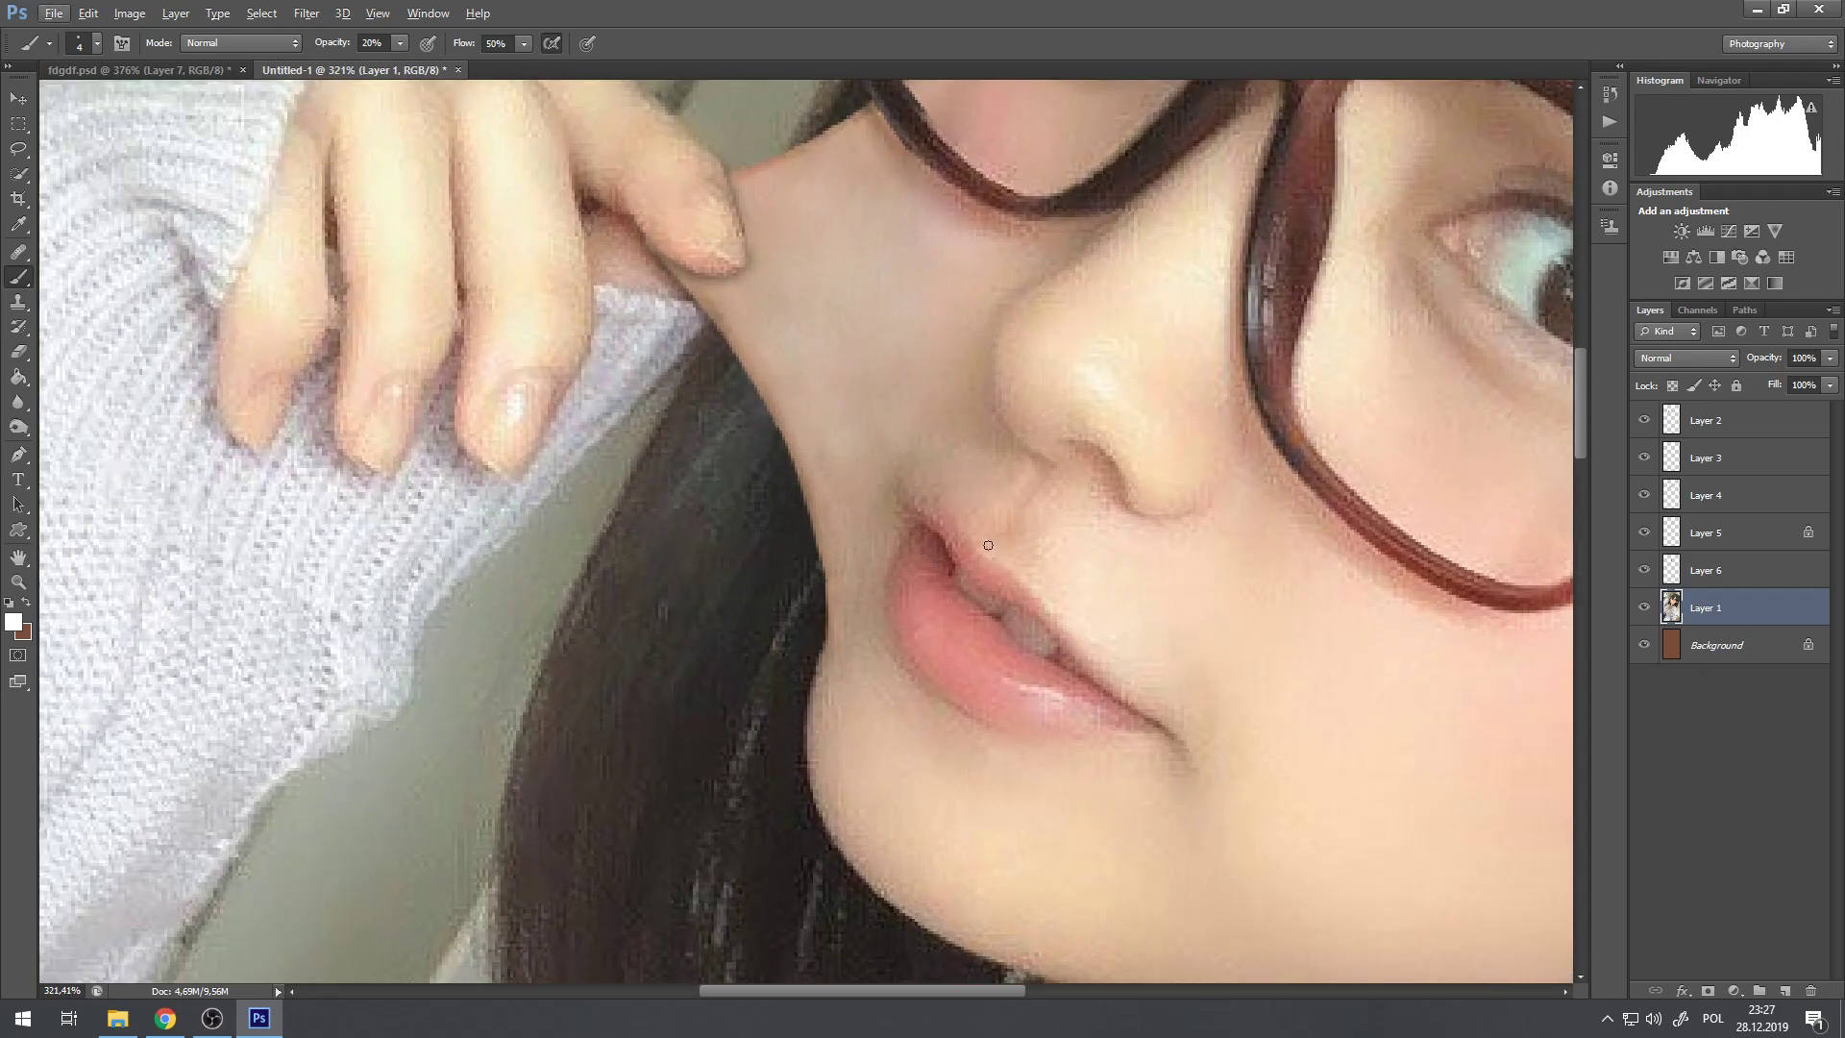
scroll(961, 576, "up", 1)
scroll(958, 550, "up", 1)
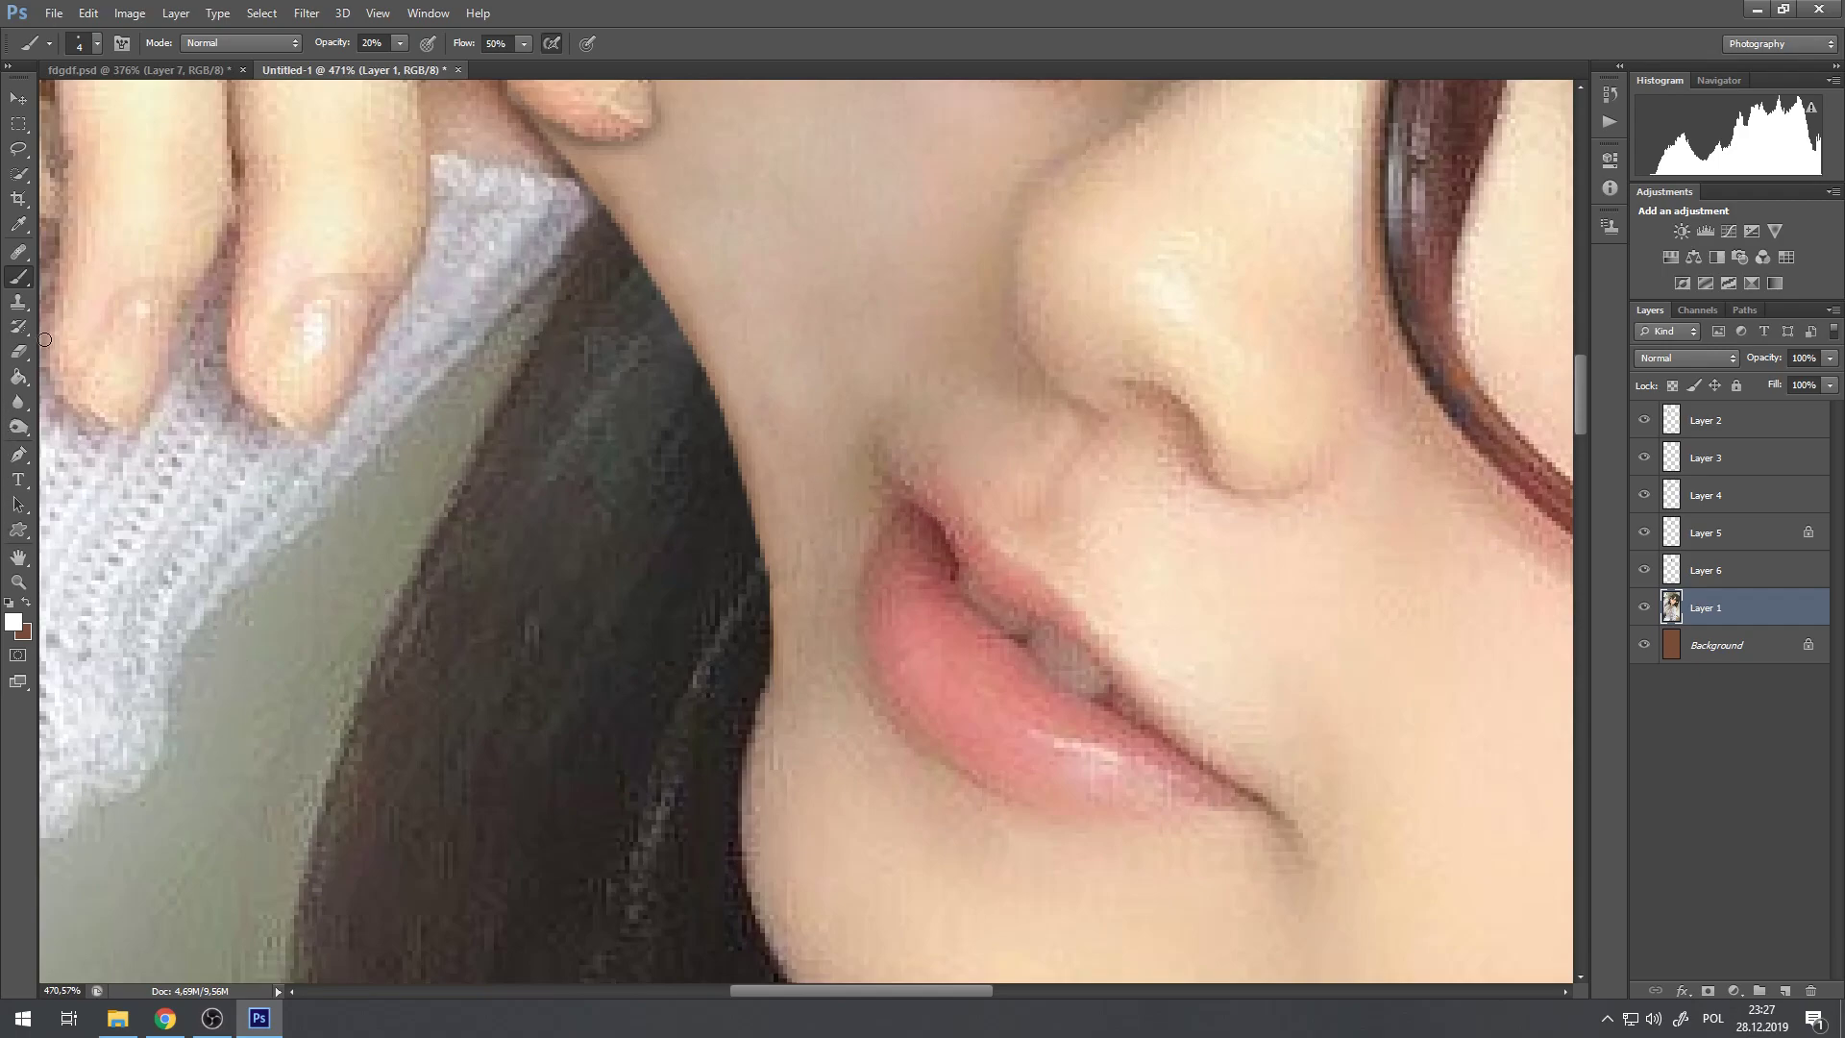
left_click(18, 302)
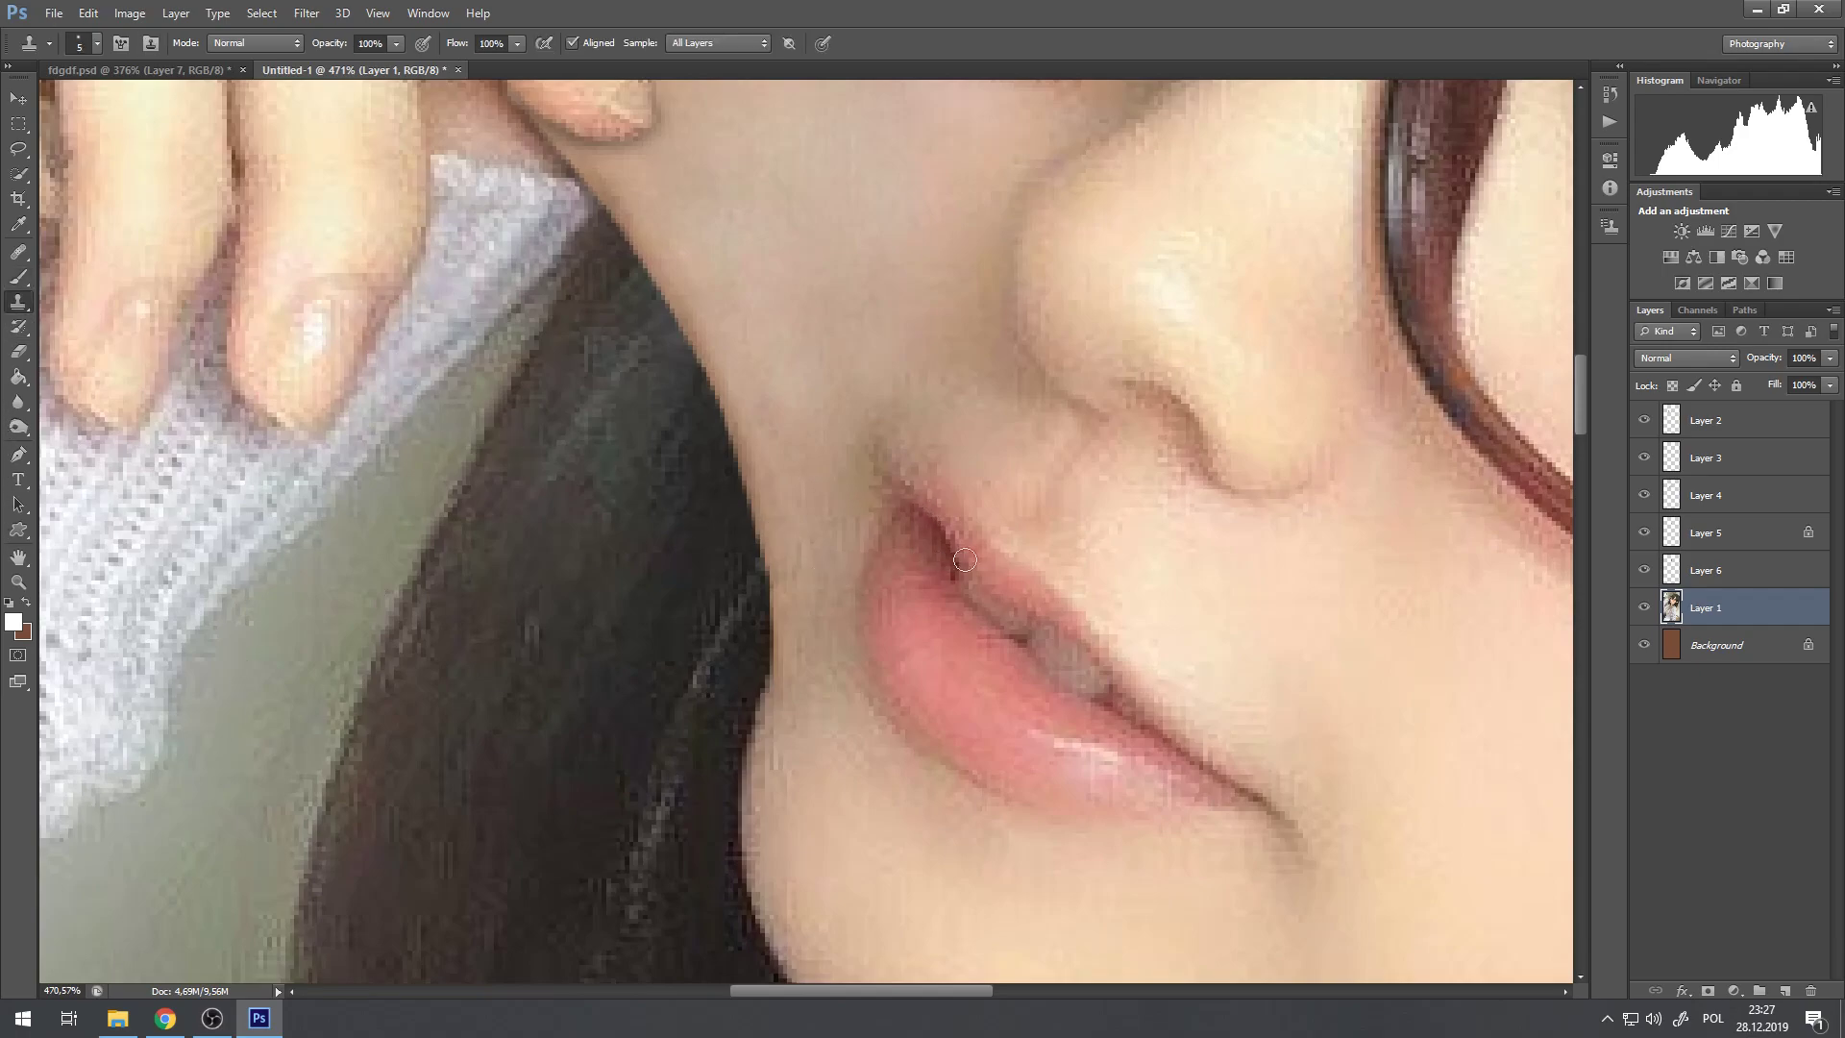
scroll(956, 555, "down", 1)
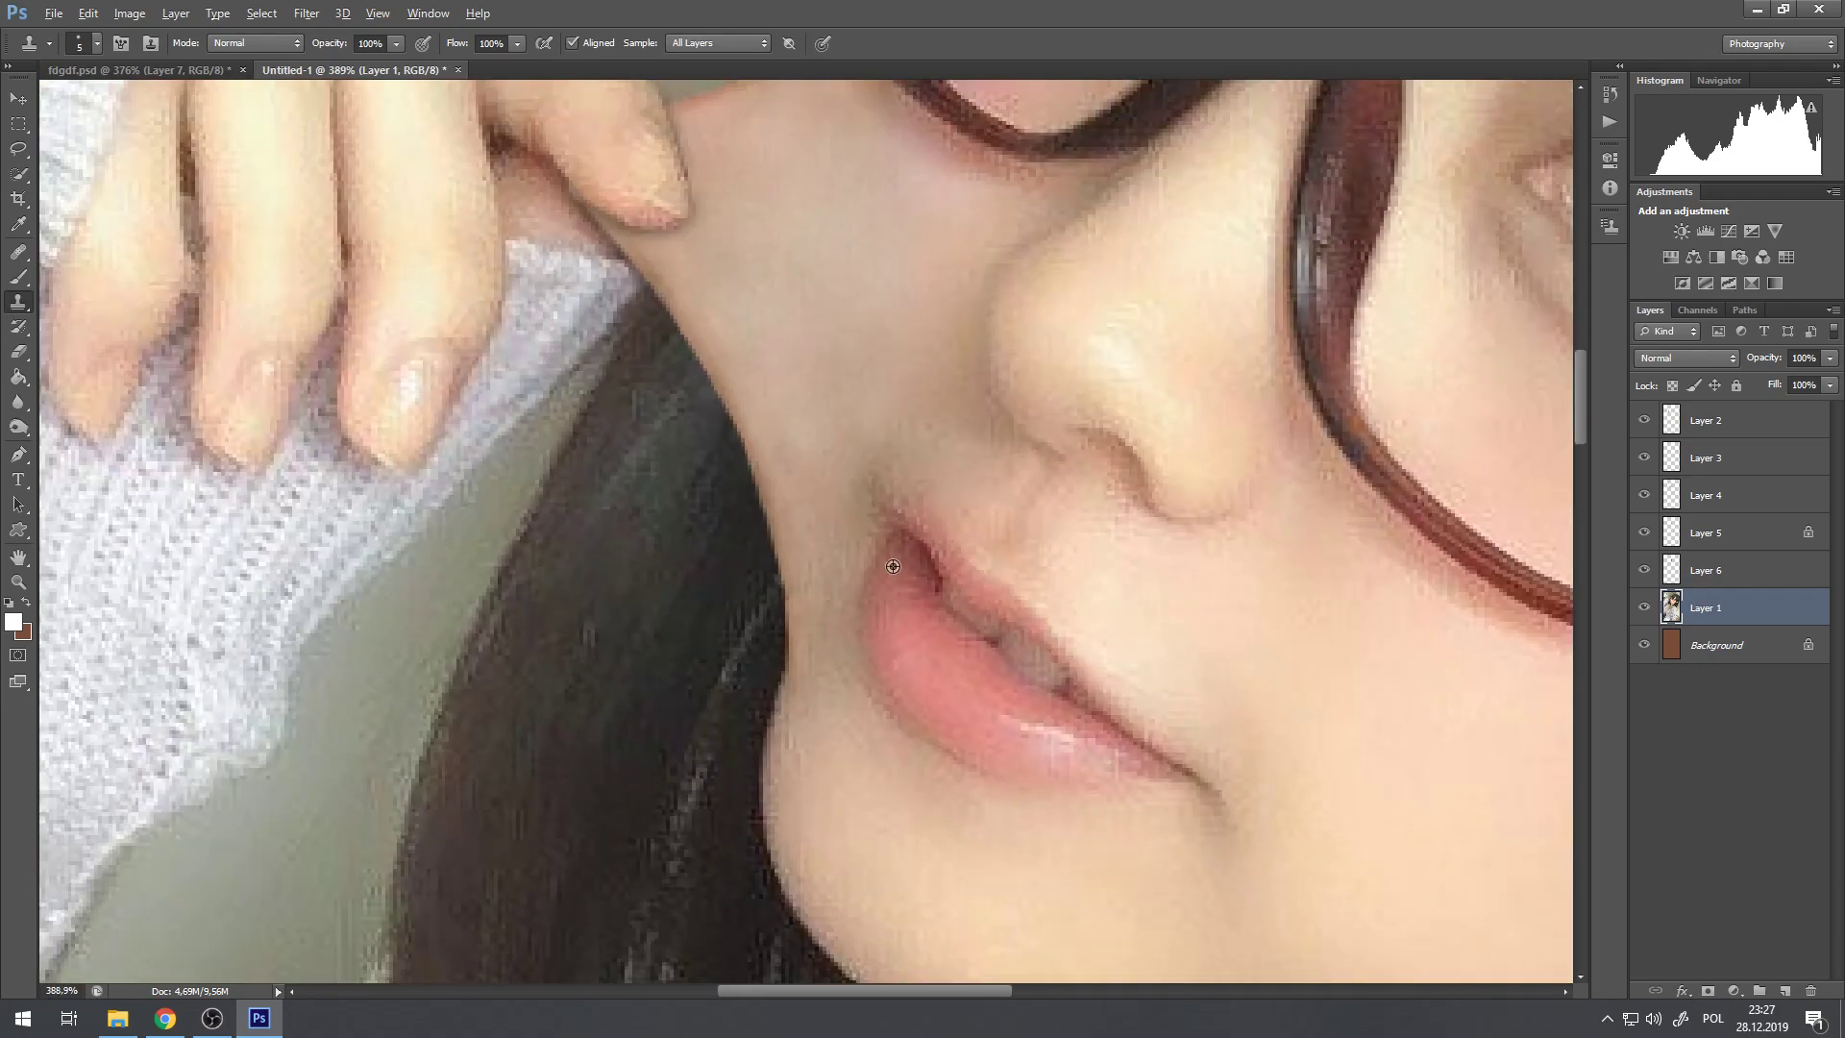
scroll(891, 571, "up", 1)
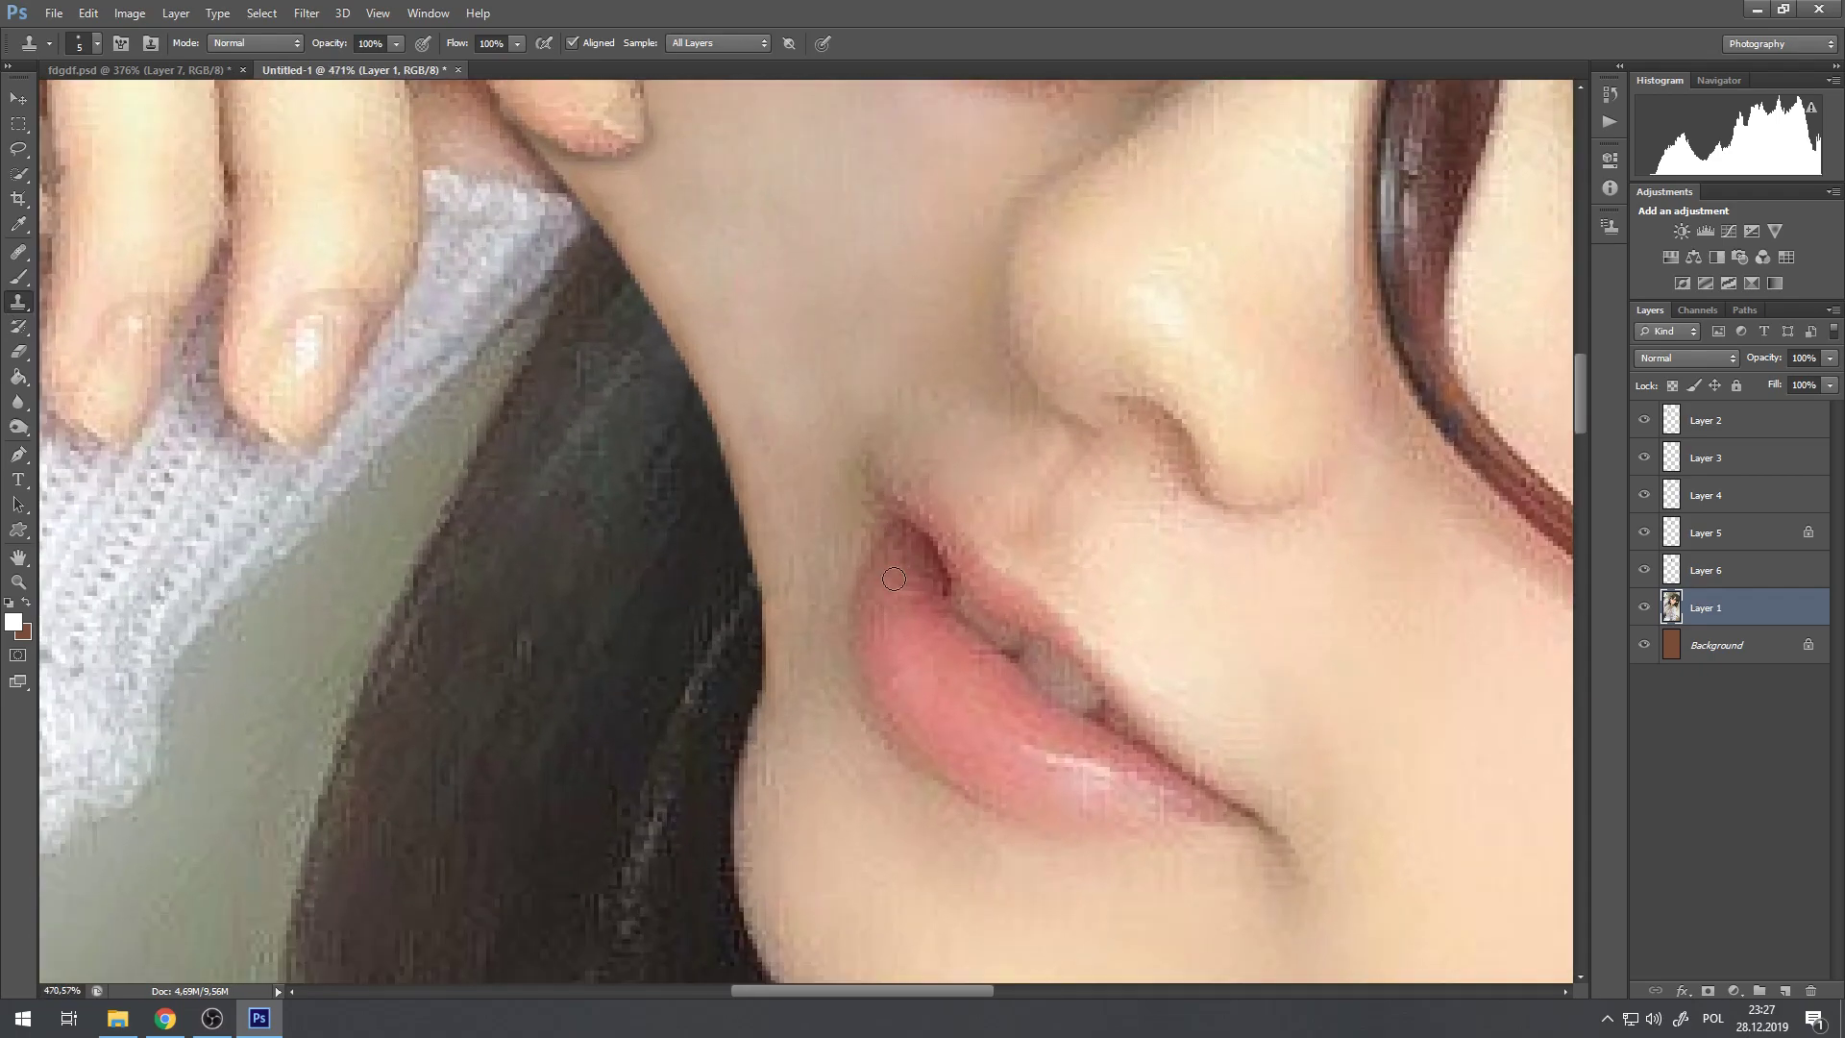
scroll(870, 527, "down", 1)
scroll(901, 605, "up", 1)
key("alt")
scroll(900, 615, "down", 1)
scroll(879, 585, "up", 1)
scroll(880, 585, "down", 1)
scroll(877, 611, "up", 1)
scroll(878, 612, "down", 1)
scroll(881, 572, "up", 1)
key("ctrl+alt+z")
key("ctrl+alt+z")
Step: Clone lip texture up along the pulled corner of the mouth so the lips extend toward the stretched cheek
left_click(879, 607, "alt")
left_click_drag(865, 543, 857, 516)
left_click(890, 632, "alt")
mouse_move(863, 543)
left_mouse_down()
mouse_move(850, 506)
mouse_move(880, 536)
mouse_move(852, 497)
mouse_move(874, 527)
mouse_move(912, 504)
mouse_move(861, 462)
mouse_move(856, 495)
left_mouse_up()
left_click(934, 522, "alt")
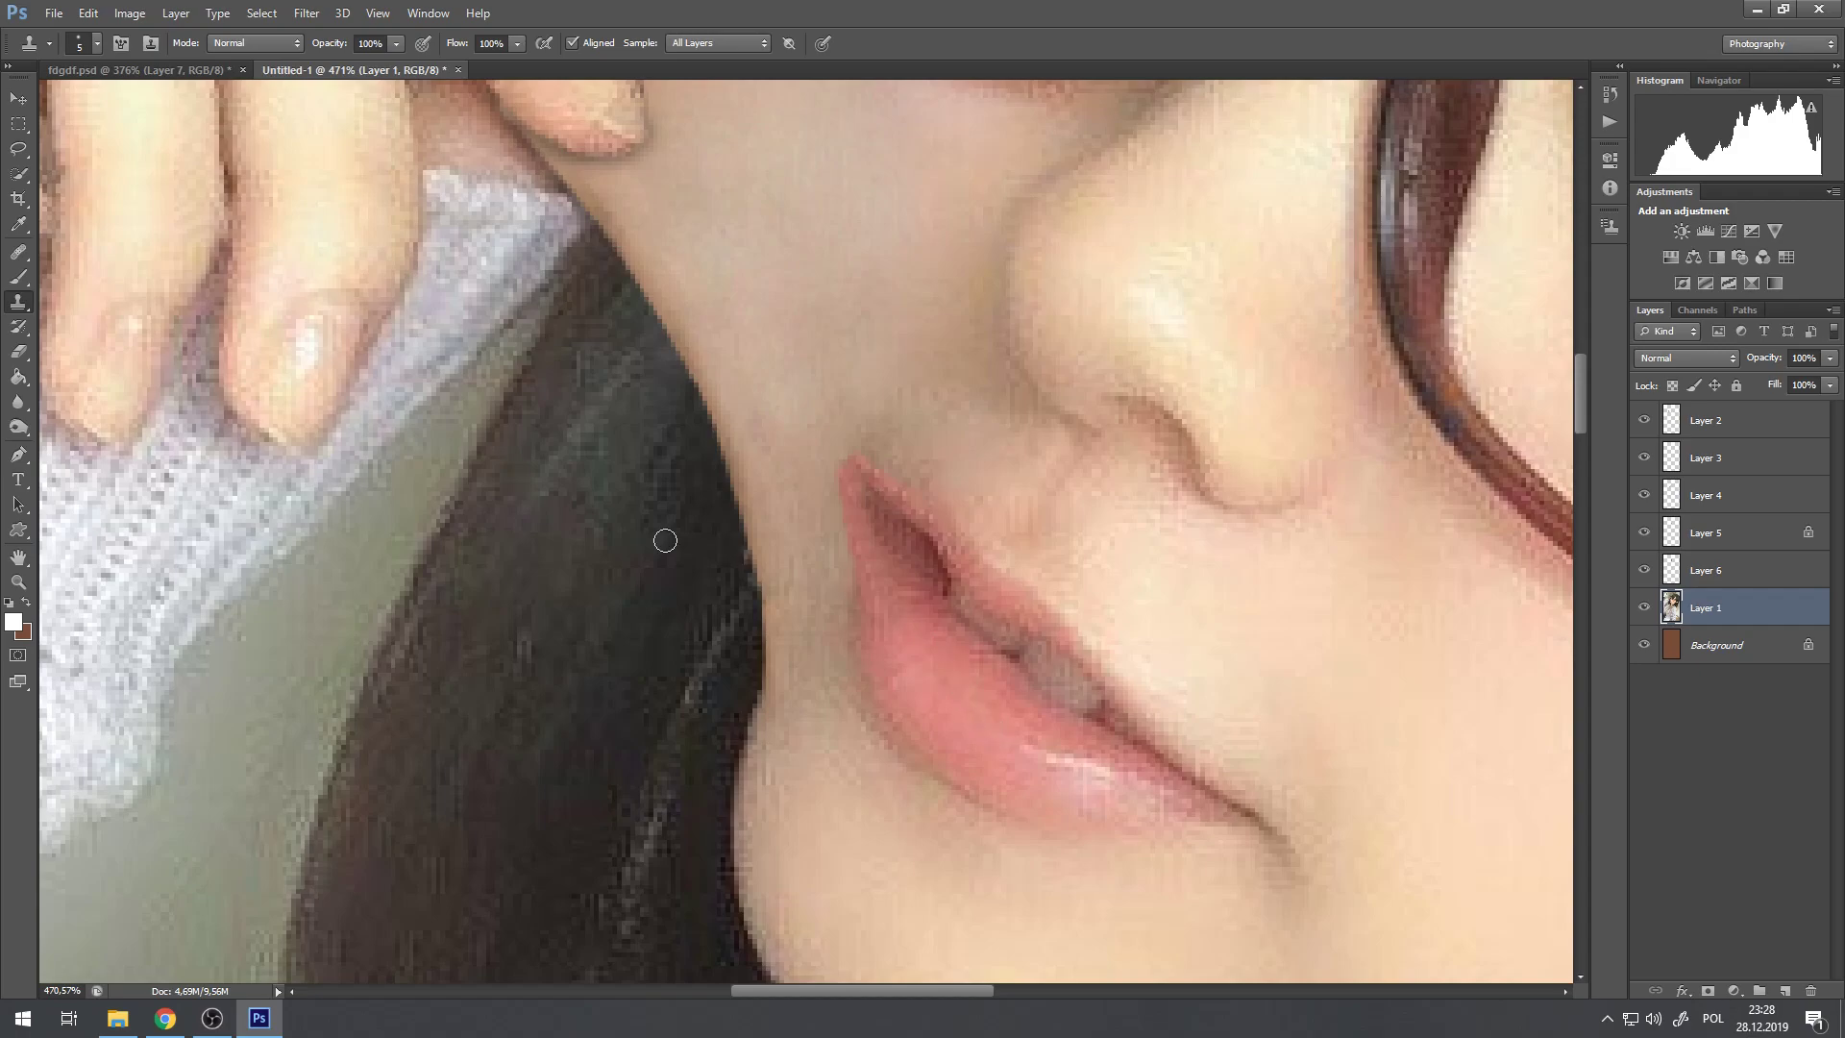
Step: Blend the cloned texture on the extended lip corner with the Healing Brush
left_click(18, 252)
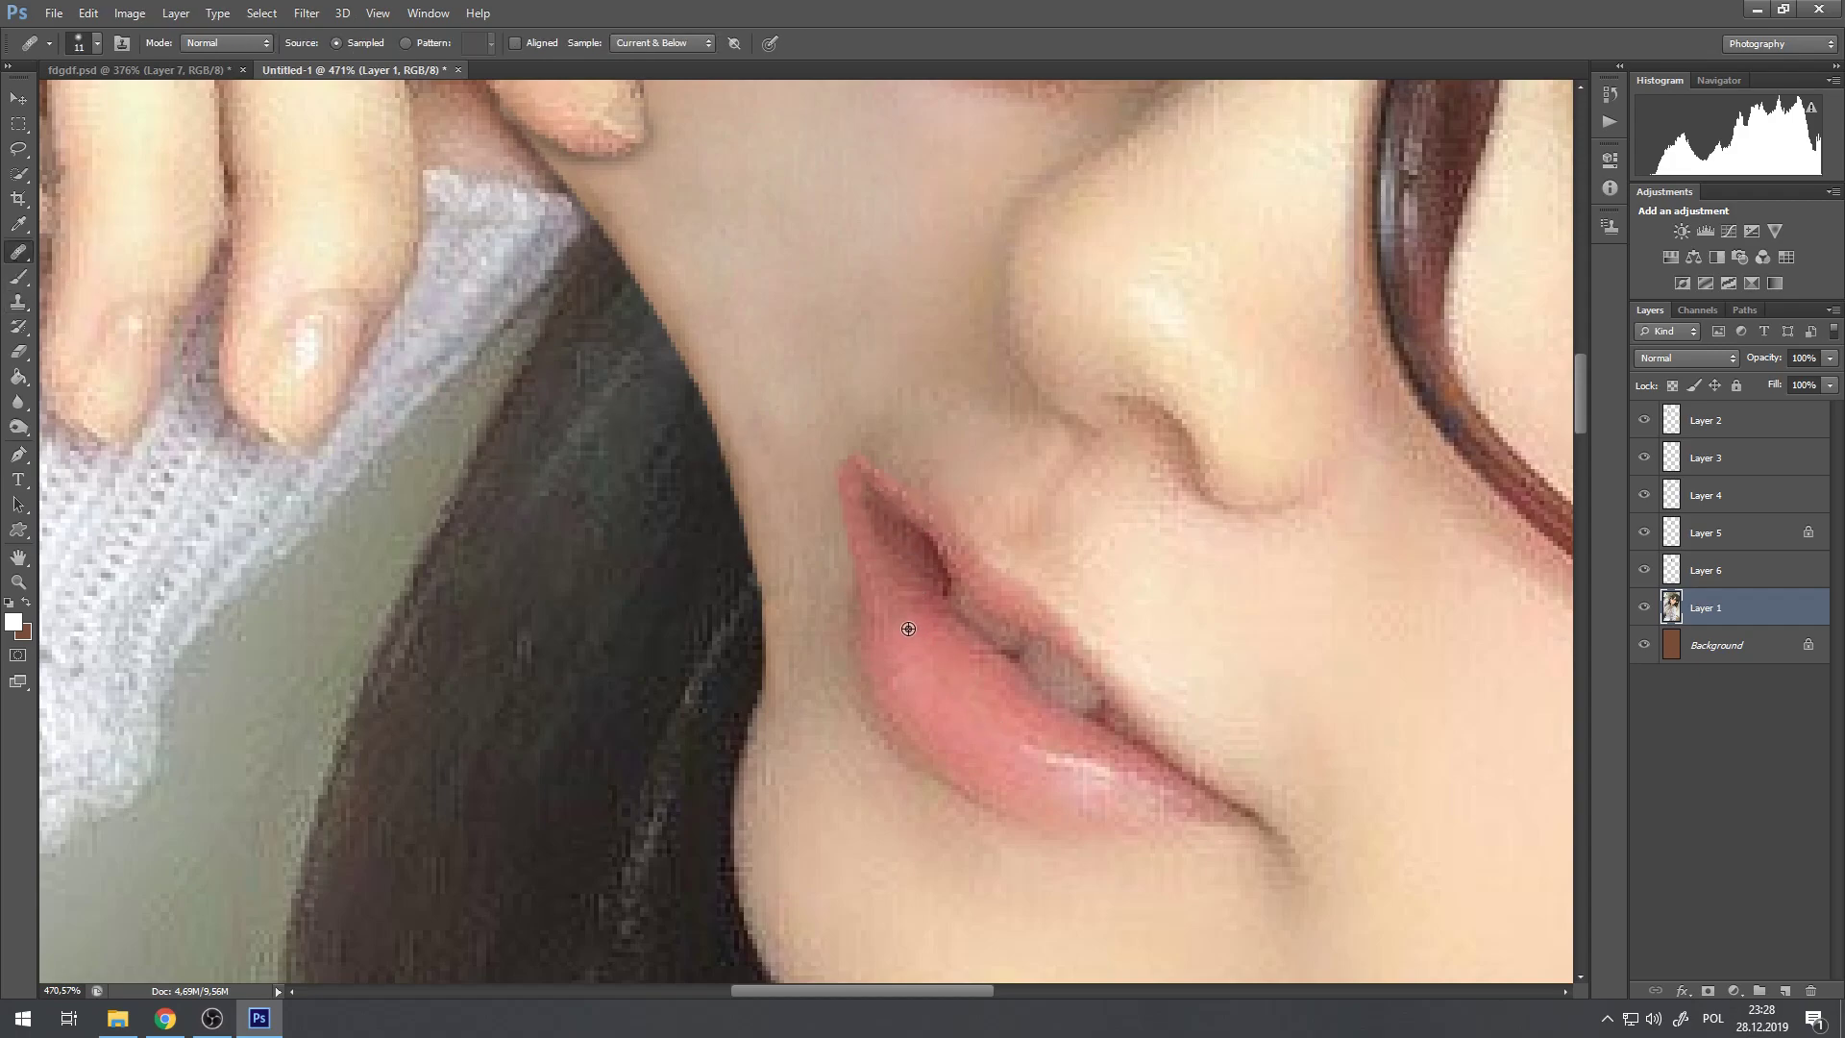
mouse_move(876, 508)
left_mouse_down()
mouse_move(919, 621)
mouse_move(928, 601)
mouse_move(862, 492)
mouse_move(876, 589)
left_mouse_up()
left_click_drag(859, 514, 878, 571)
Step: Soften the edge between the extended lip corner and the surrounding cheek with the Blur tool at 21% strength
left_click(18, 402)
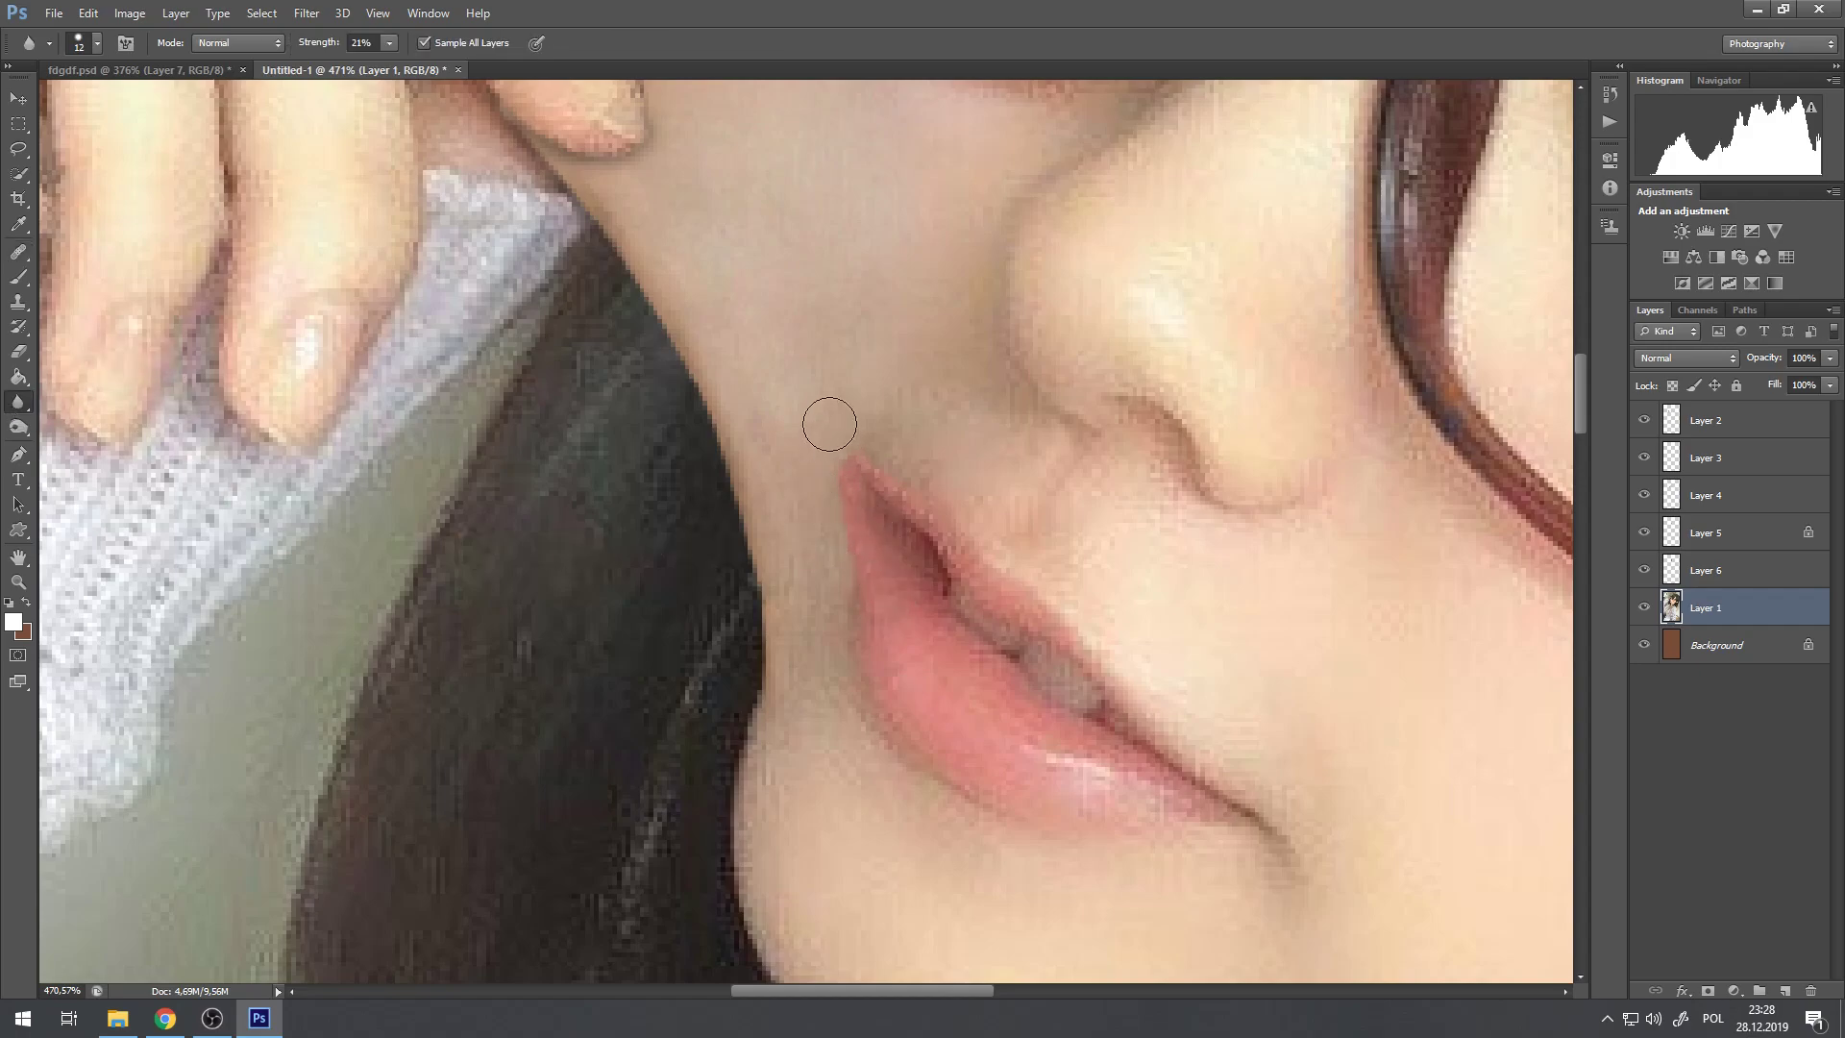
mouse_move(820, 487)
left_mouse_down()
mouse_move(835, 581)
mouse_move(823, 549)
mouse_move(834, 581)
mouse_move(892, 427)
mouse_move(908, 461)
mouse_move(861, 421)
mouse_move(909, 463)
mouse_move(979, 443)
left_mouse_up()
scroll(940, 483, "down", 4)
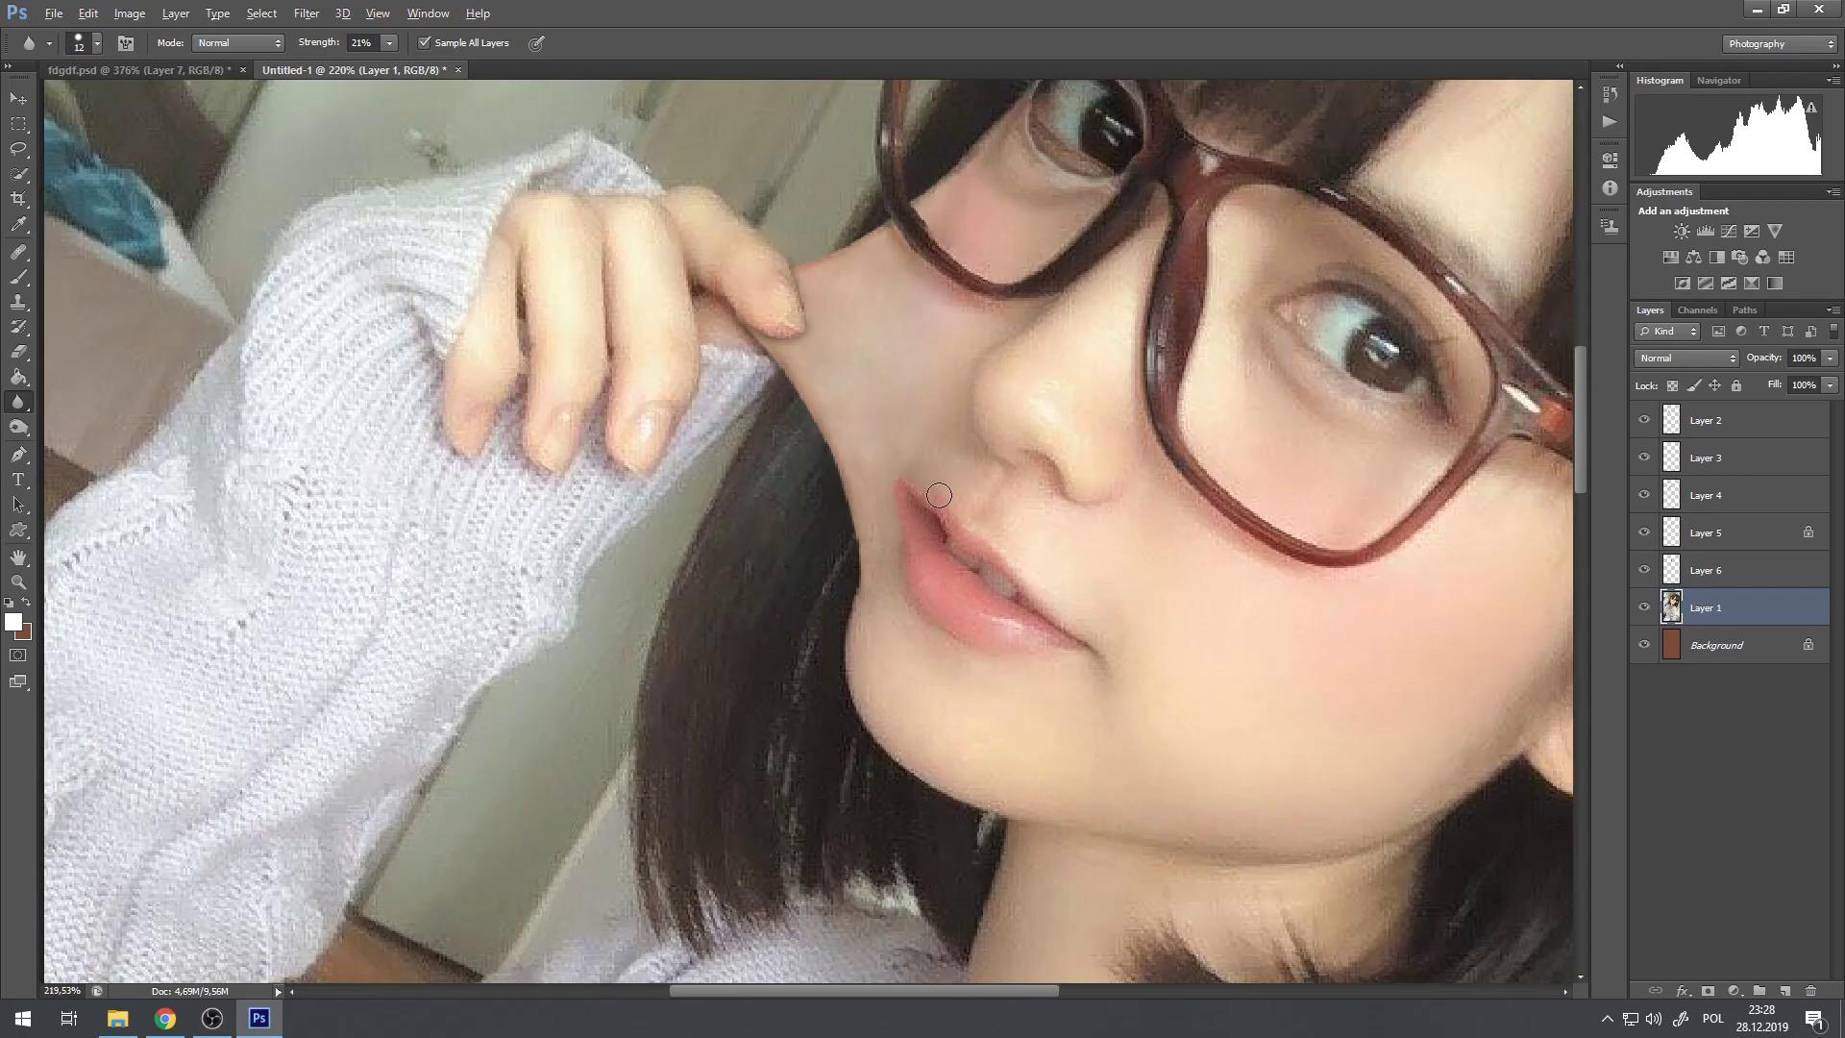
scroll(927, 499, "up", 4)
scroll(927, 517, "up", 2)
scroll(928, 511, "down", 2)
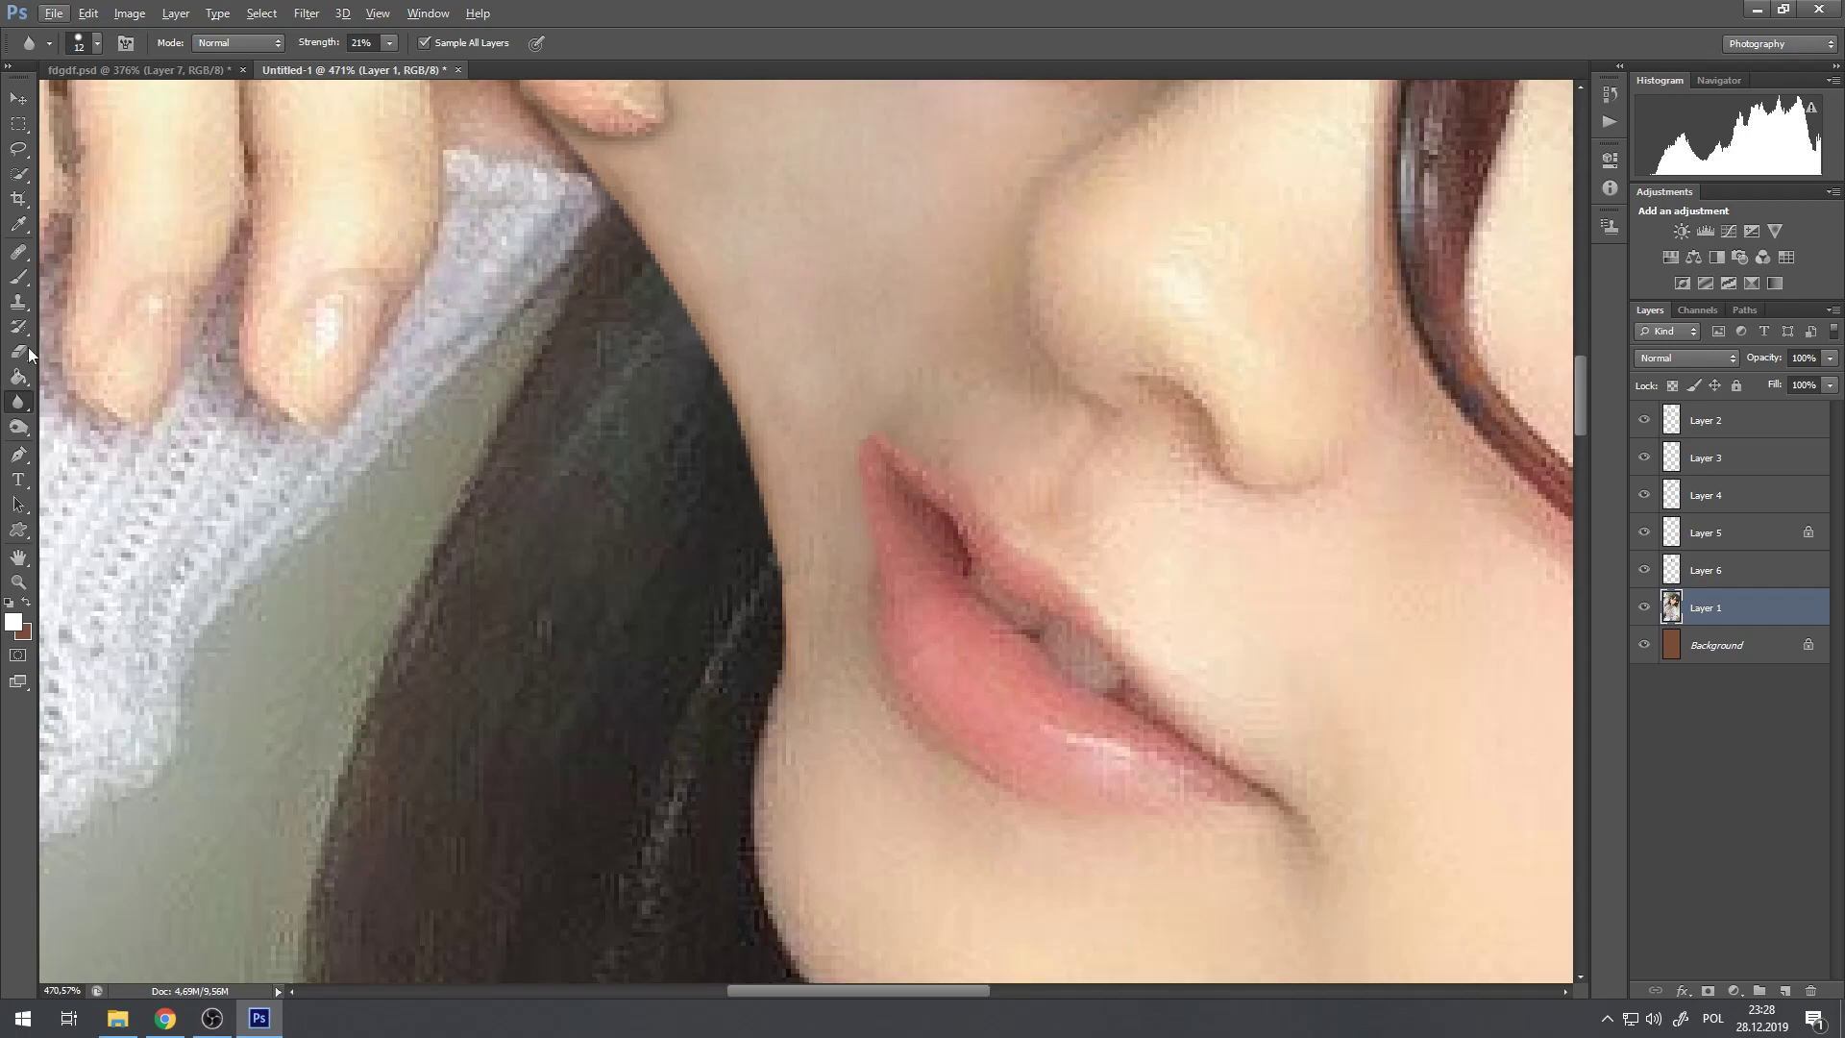
Step: Brush the outer edge of the pulled lip with a muted pink sampled from the lip, at 20% opacity
left_click(18, 277)
left_click(889, 626, "alt")
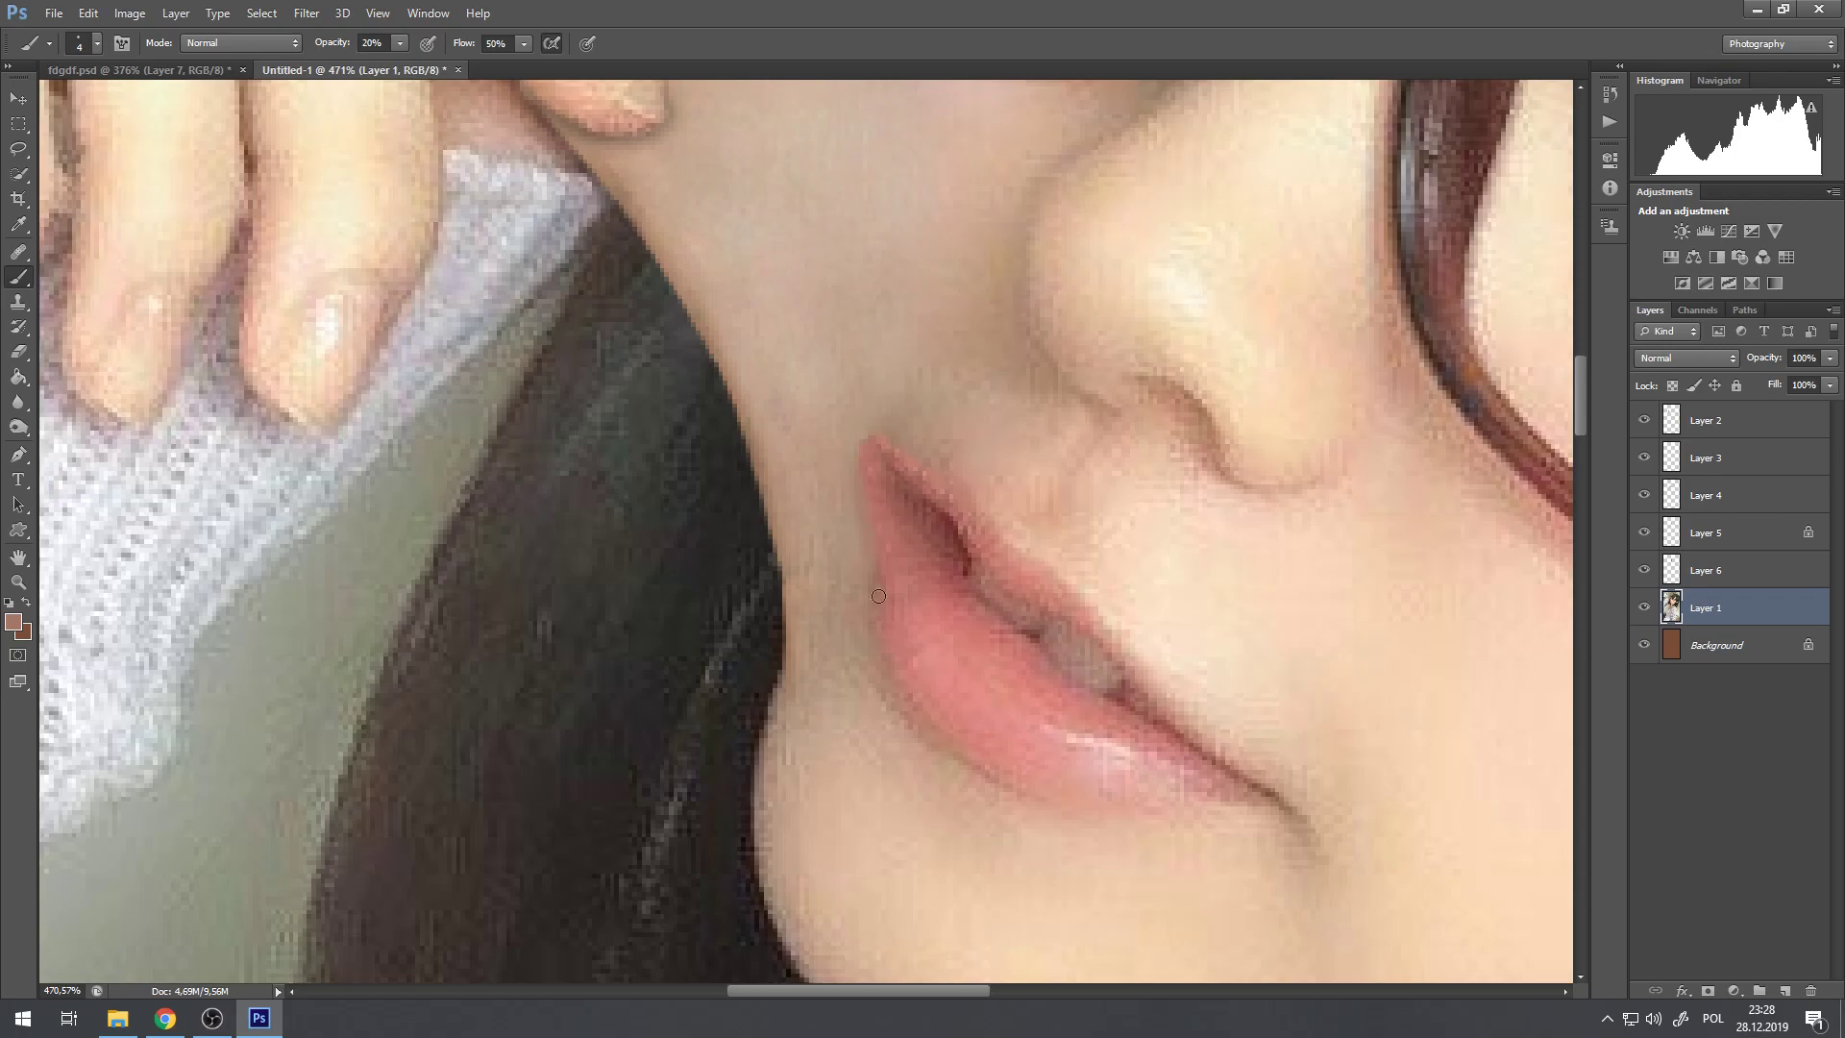
scroll(1004, 531, "down", 4)
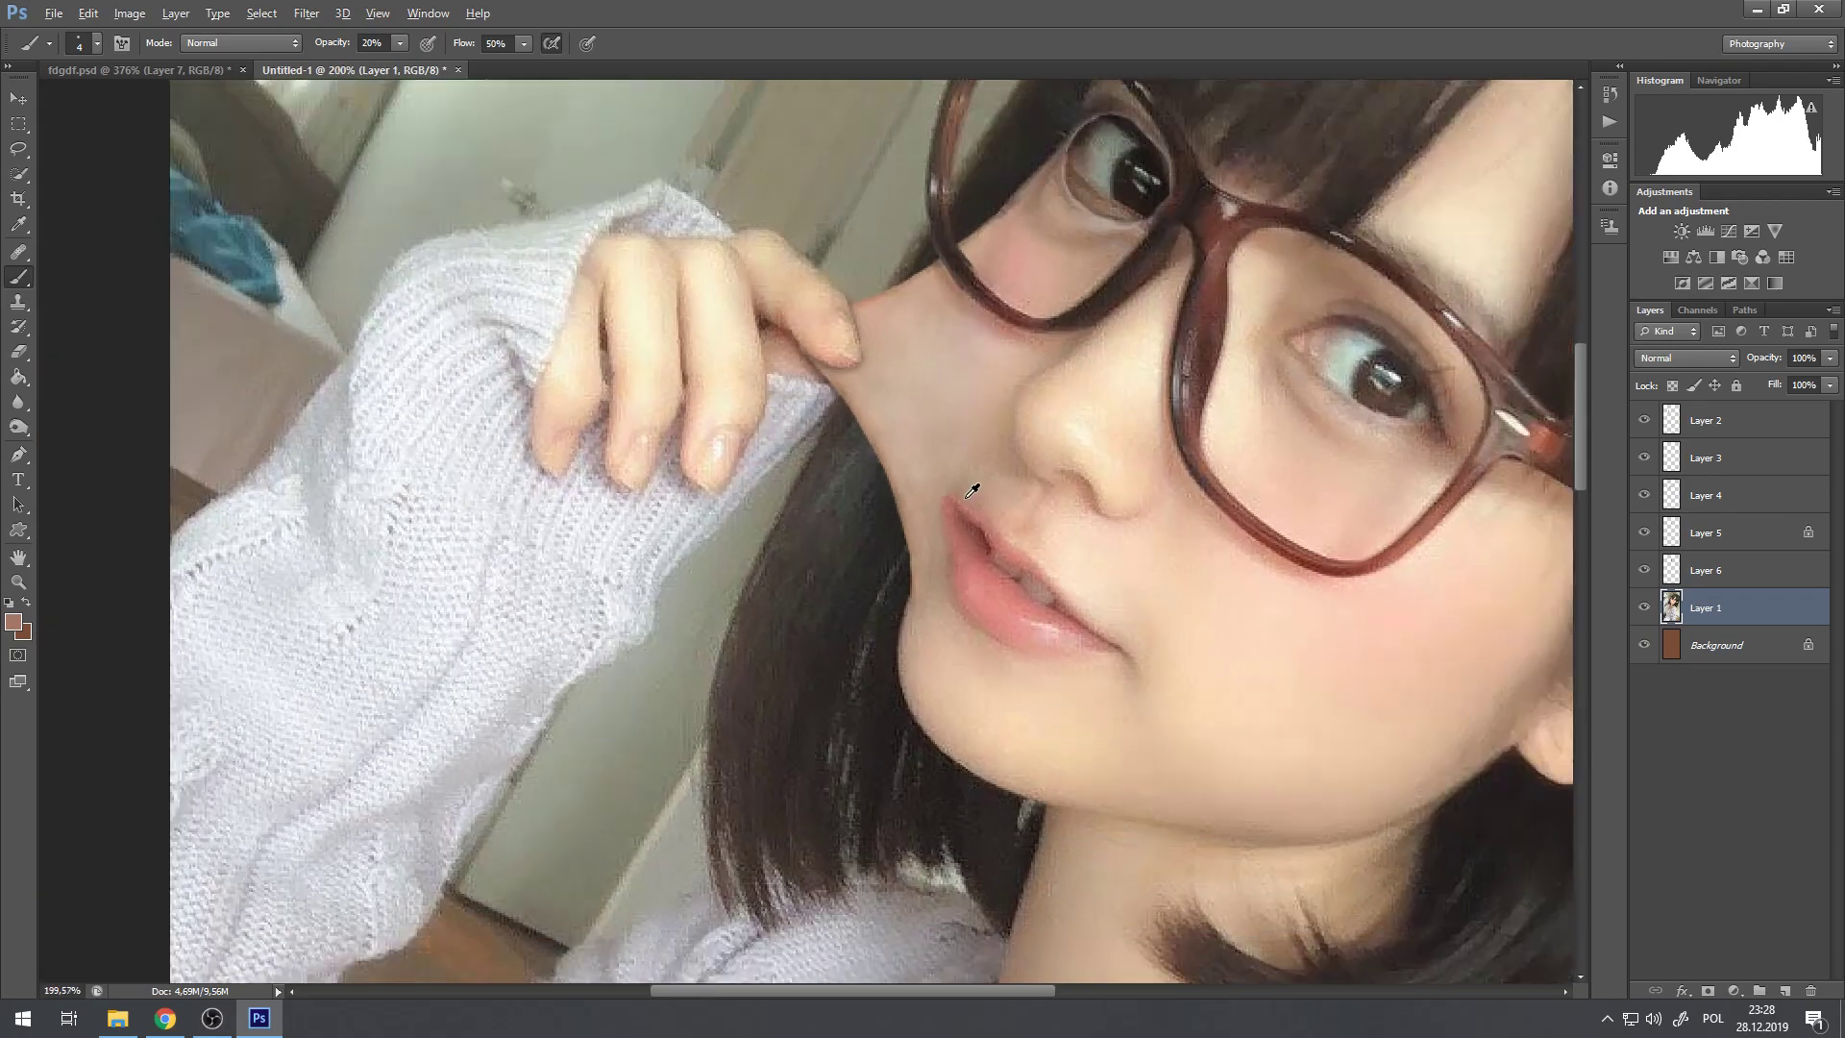
scroll(970, 513, "up", 4)
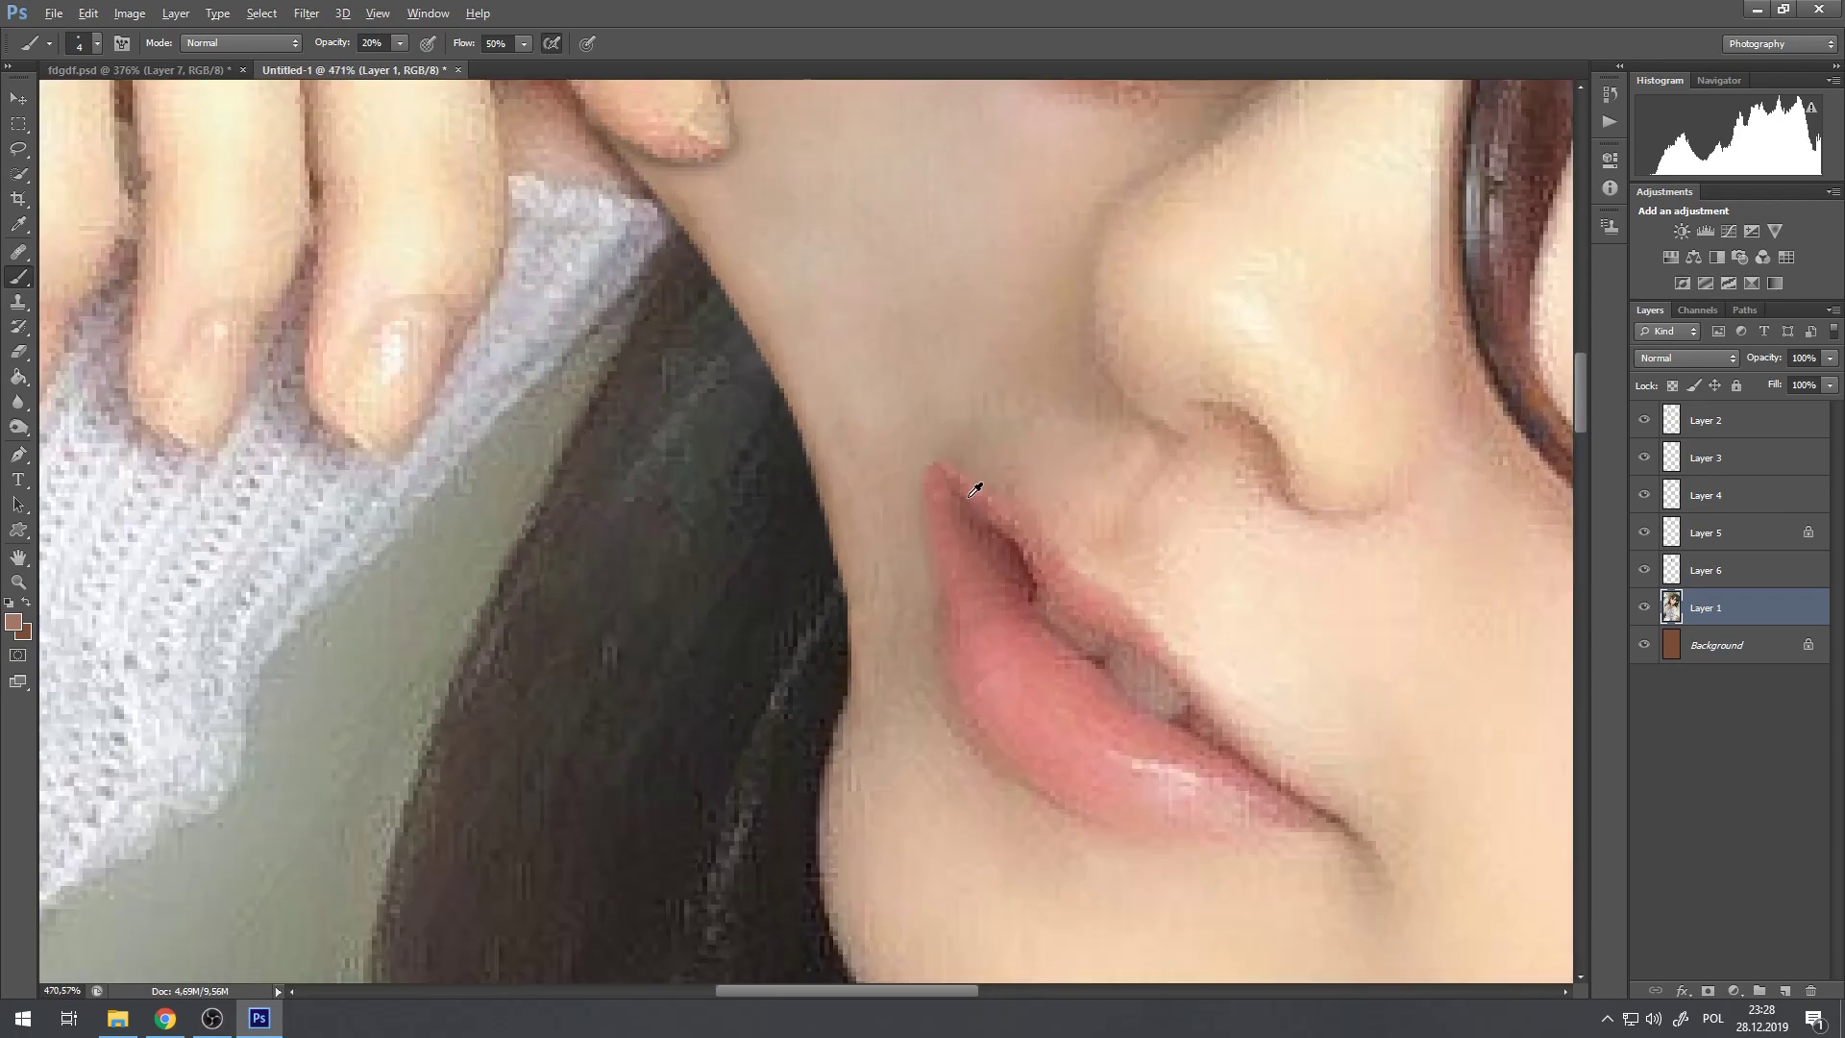
key("alt")
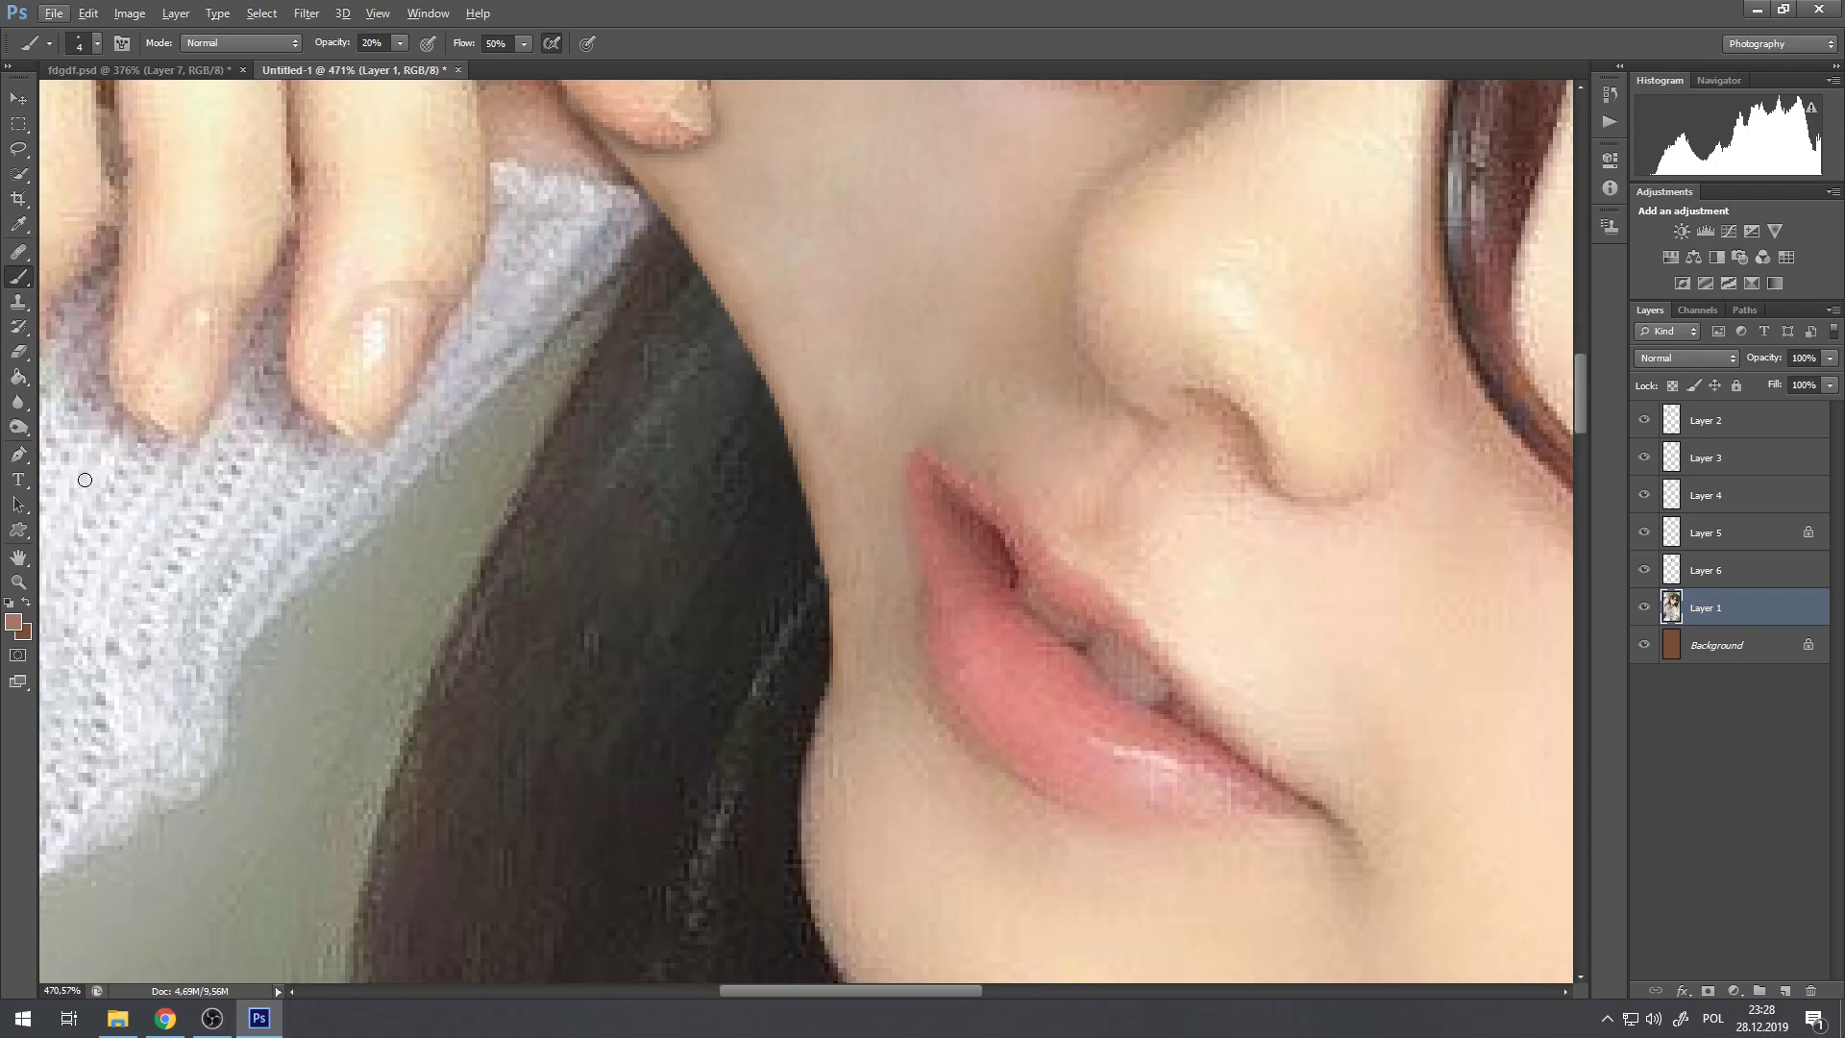
Step: Reduce the brush to 1 px, sample dark red from the mouth line and paint the lip corner into a sharp, thin point
left_click(87, 44)
left_click_drag(38, 106, 27, 106)
left_click(1000, 517)
left_click(1000, 516, "alt")
scroll(1001, 516, "up", 2)
scroll(1024, 559, "up", 1)
left_click(1020, 558, "alt")
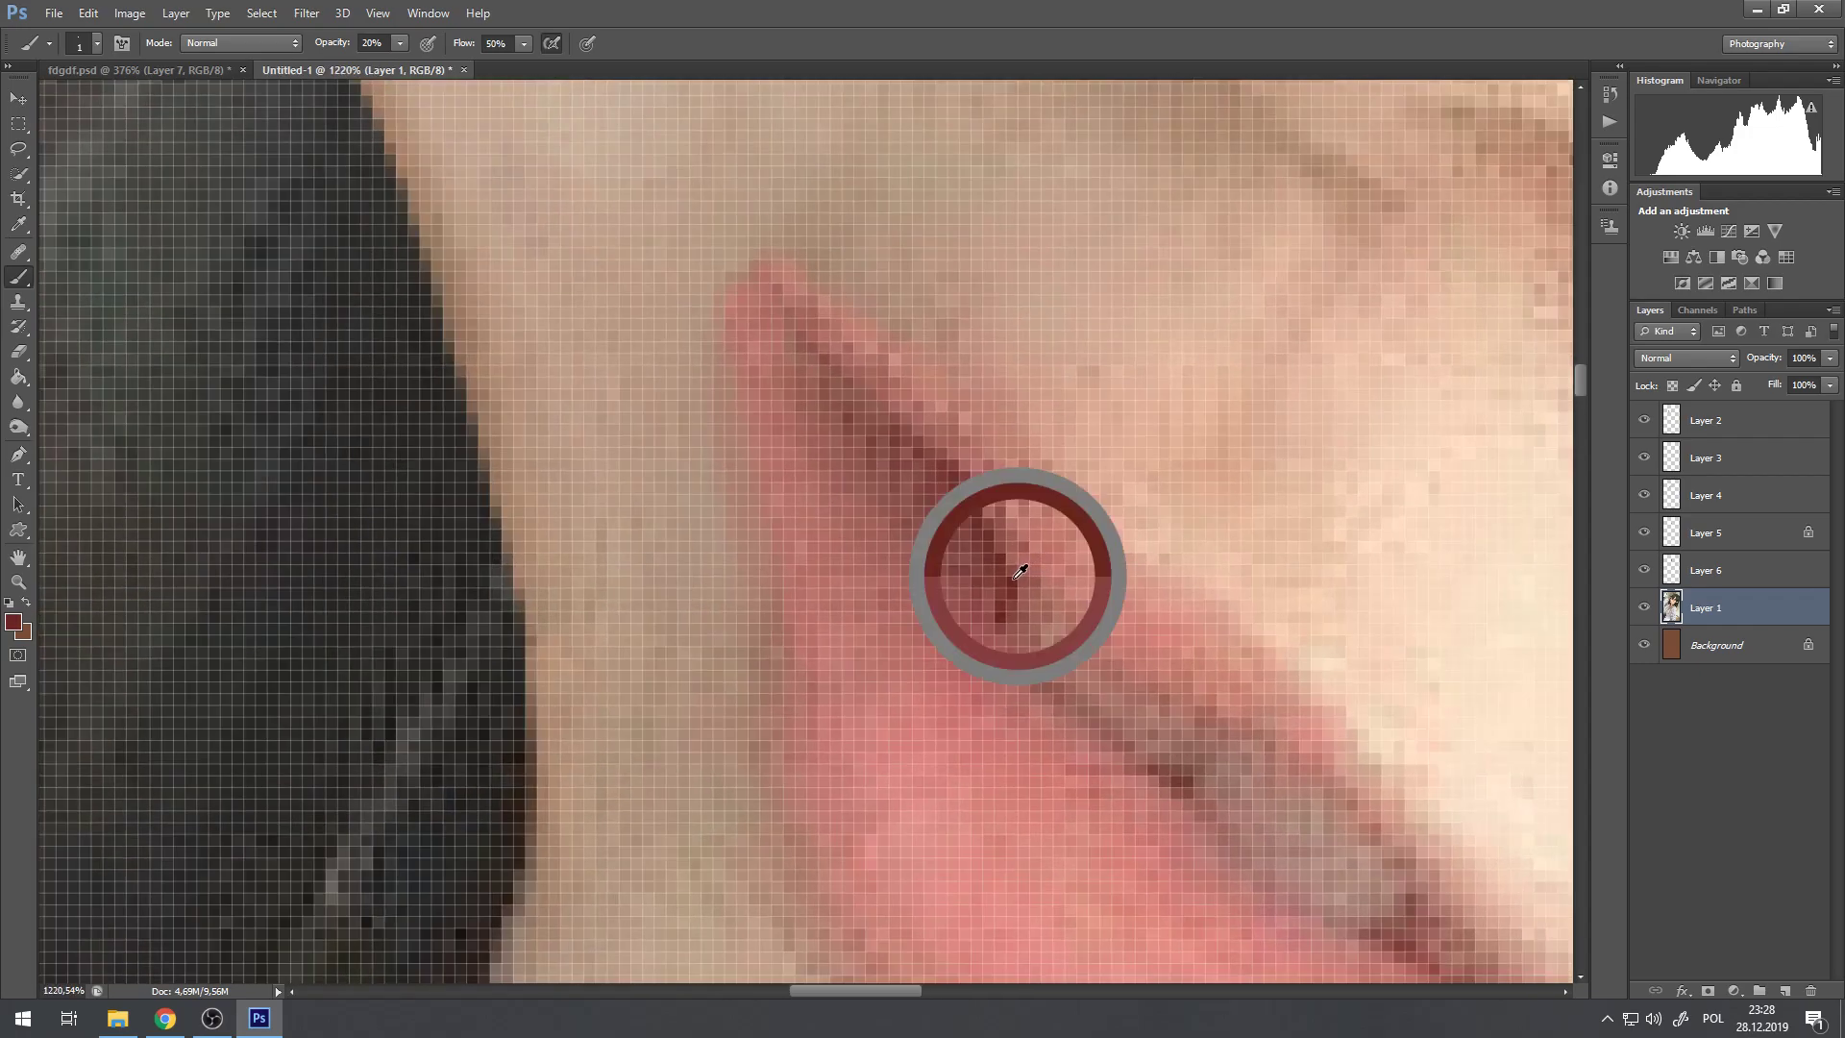
scroll(882, 550, "down", 2)
scroll(880, 539, "down", 2)
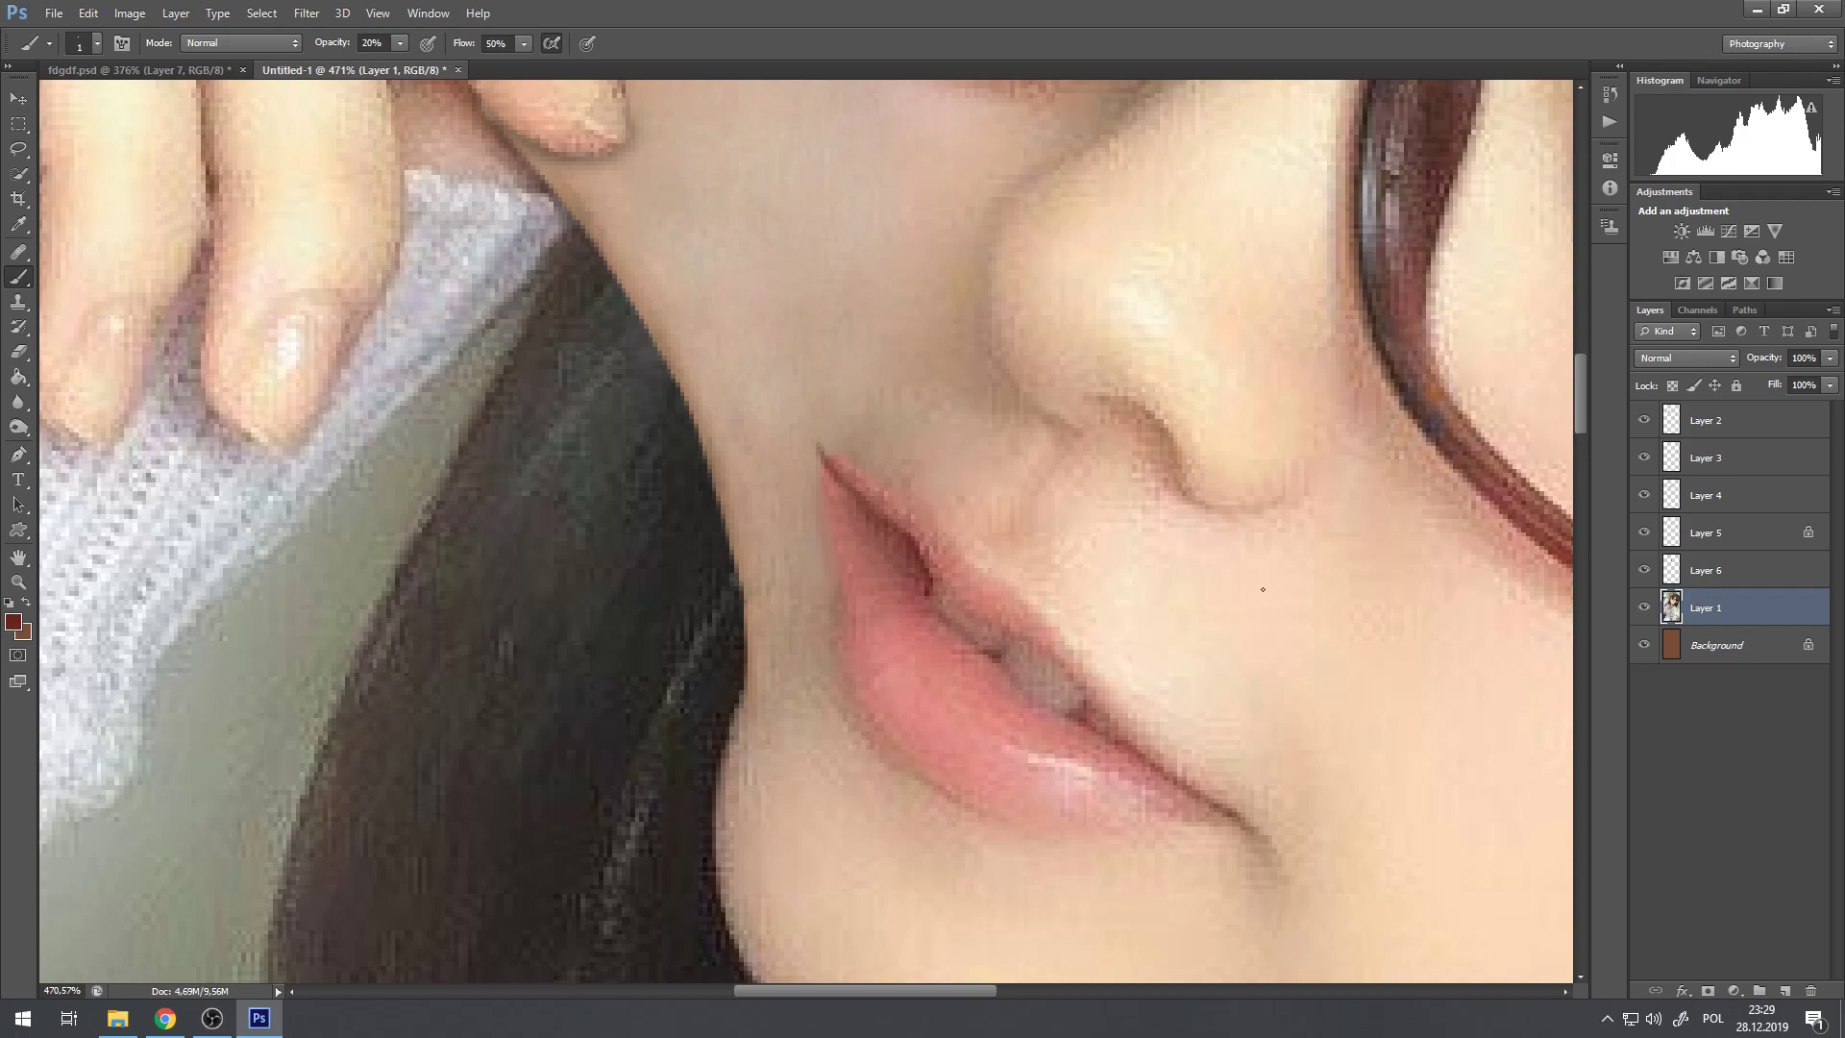
Step: On Layer 4, refine the pointed lip corner with fine strokes of colours sampled from the lip and nearby skin
left_click(1694, 565)
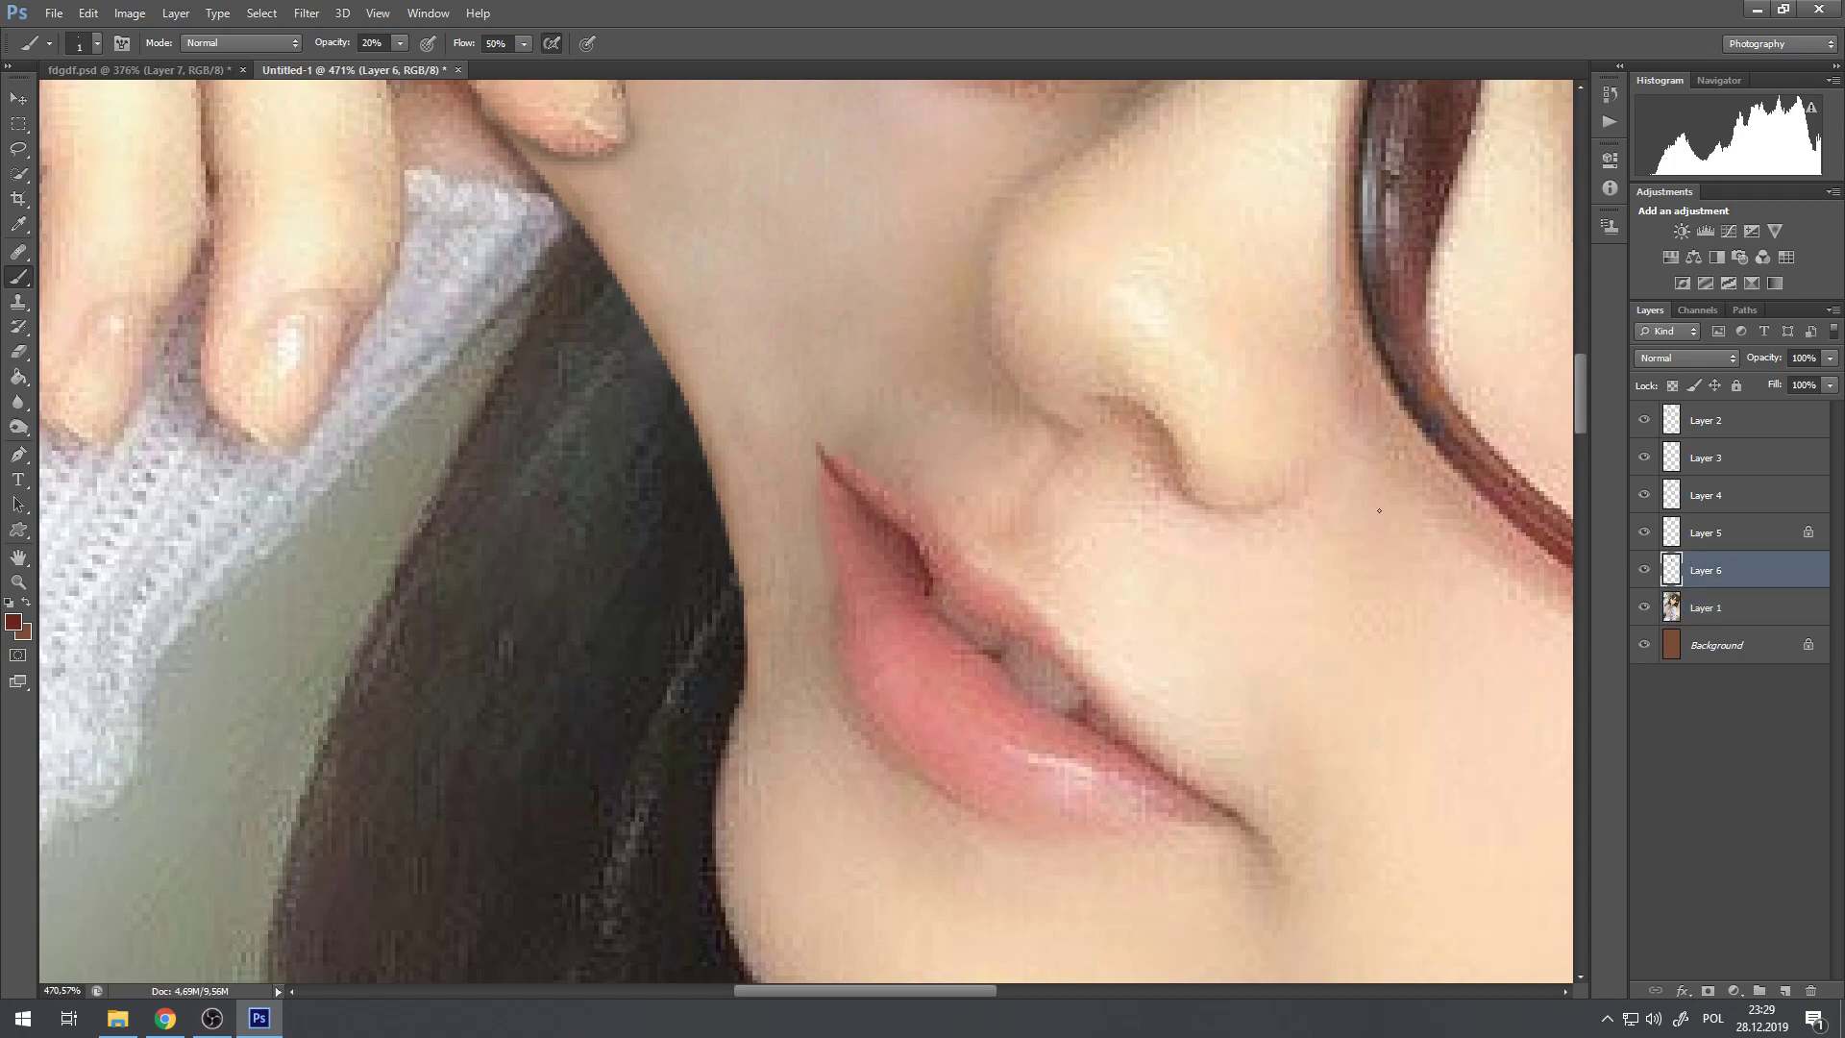
left_click(1701, 483)
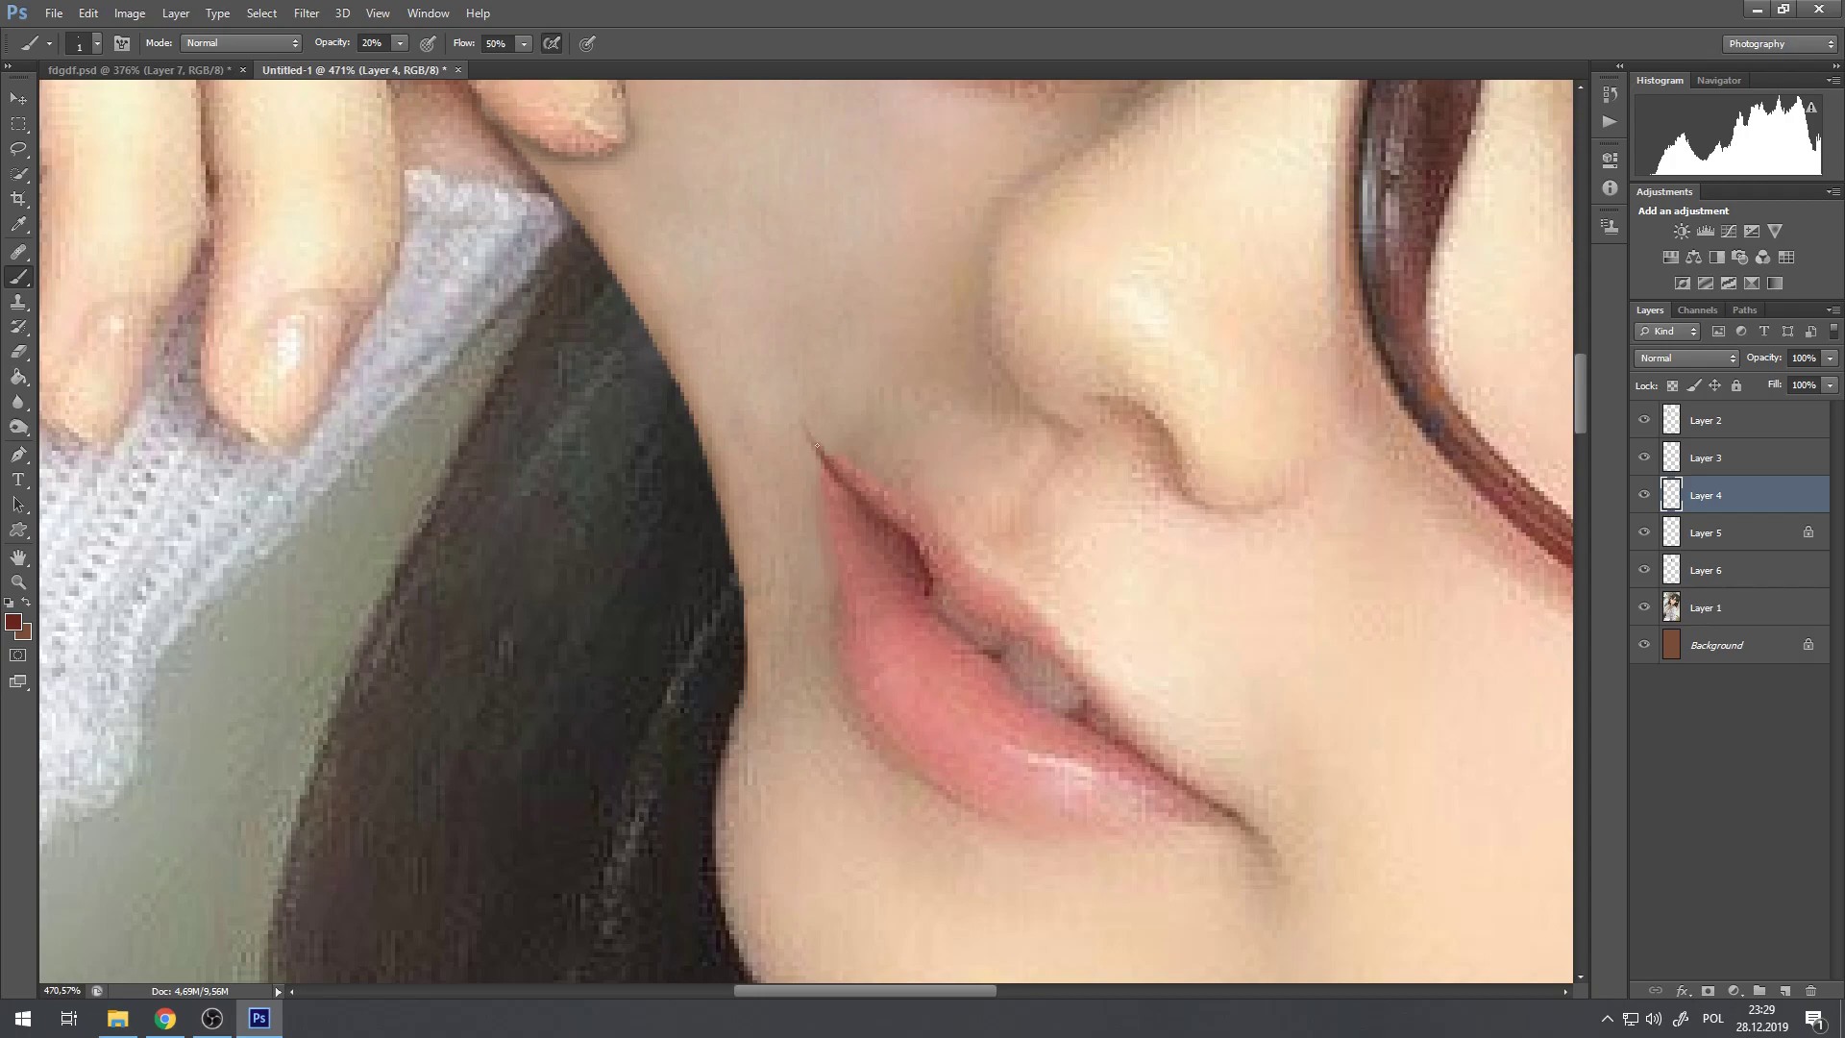
left_click(836, 484, "alt")
left_click(849, 450, "alt")
key("ctrl+0")
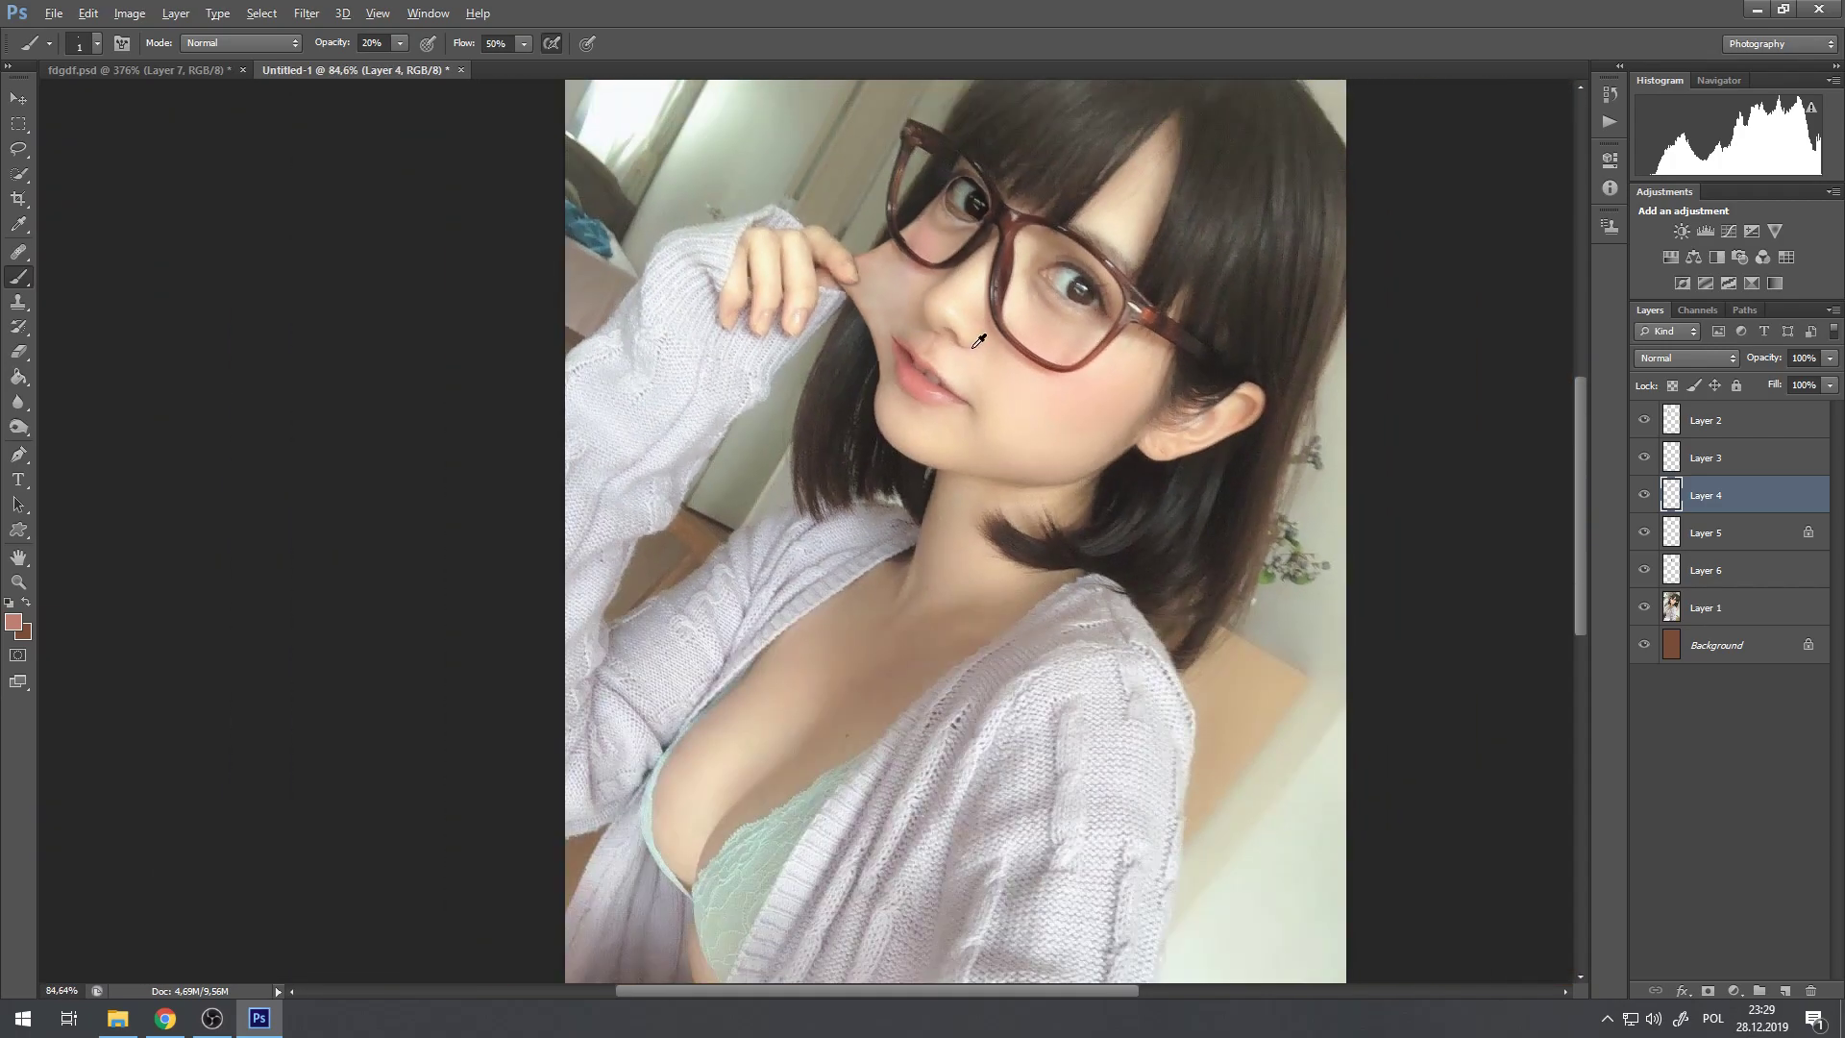
Step: Compare the whole portrait in fdgdf.psd with the one in Untitled-1 at a similar reduced zoom
left_click(167, 69)
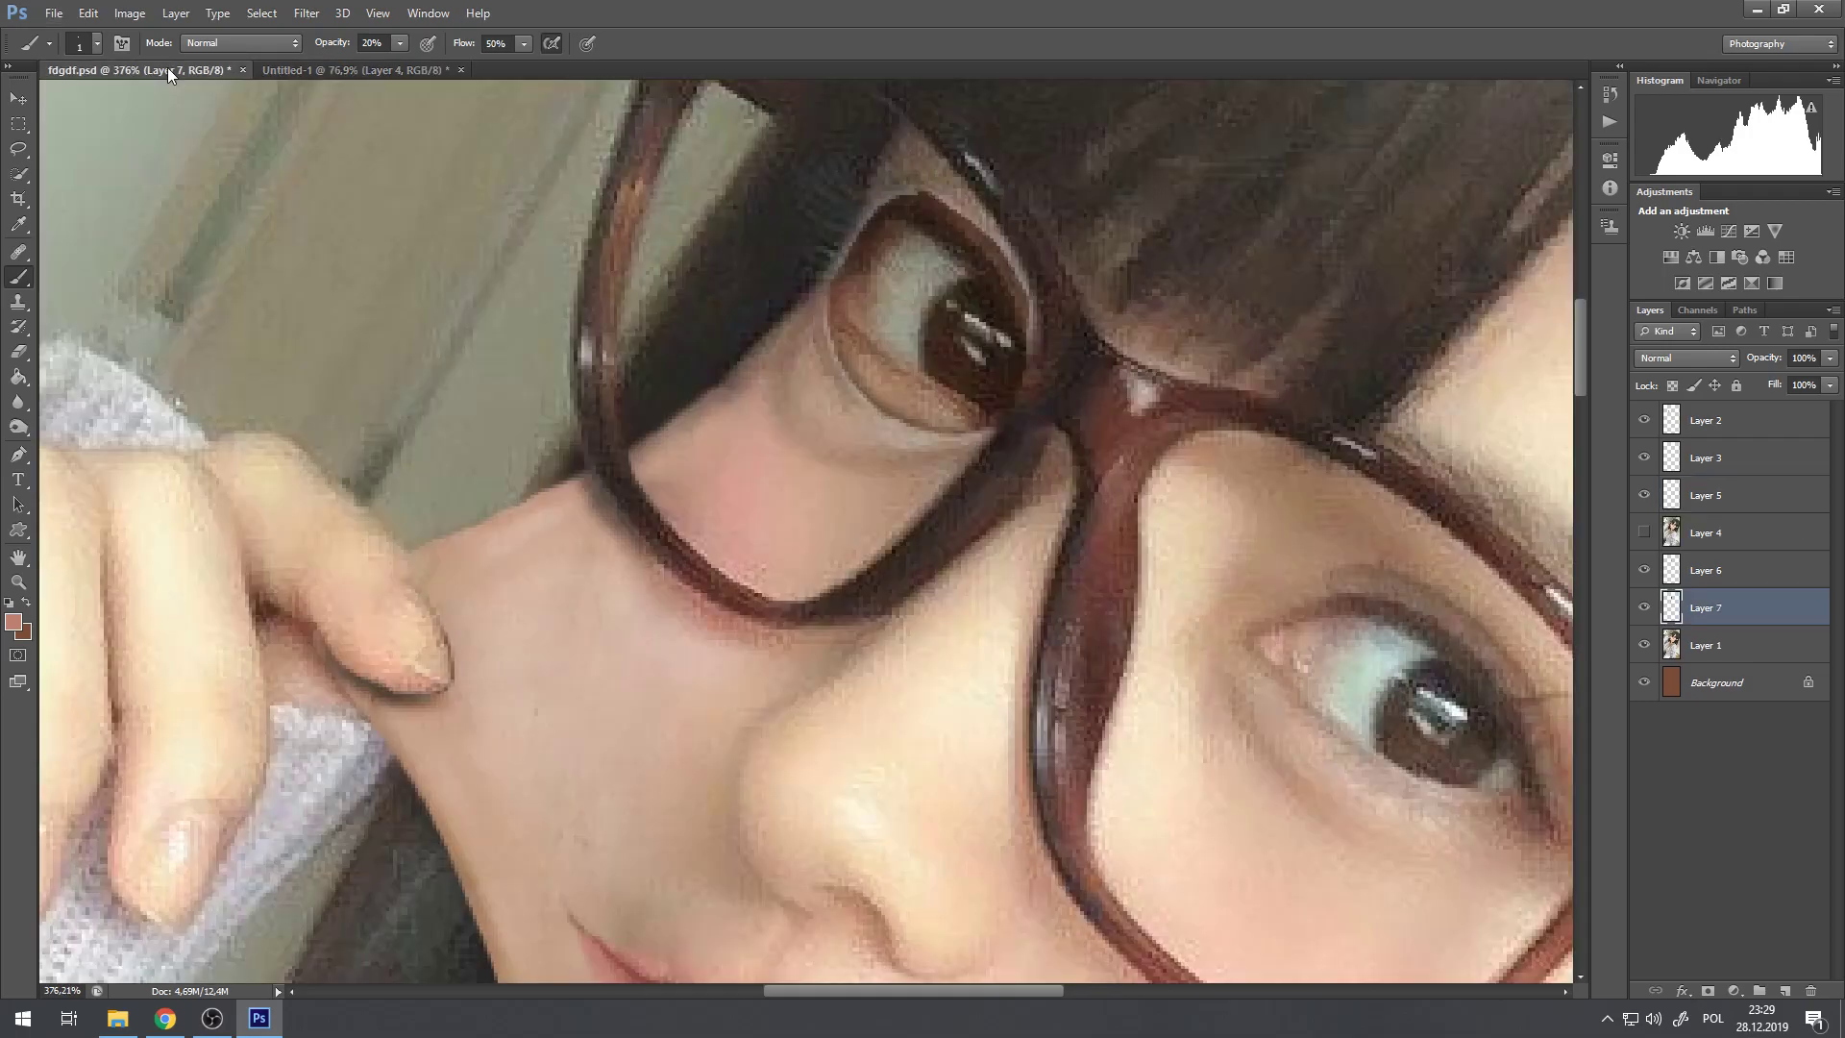
scroll(915, 231, "down", 5)
key("ctrl+0")
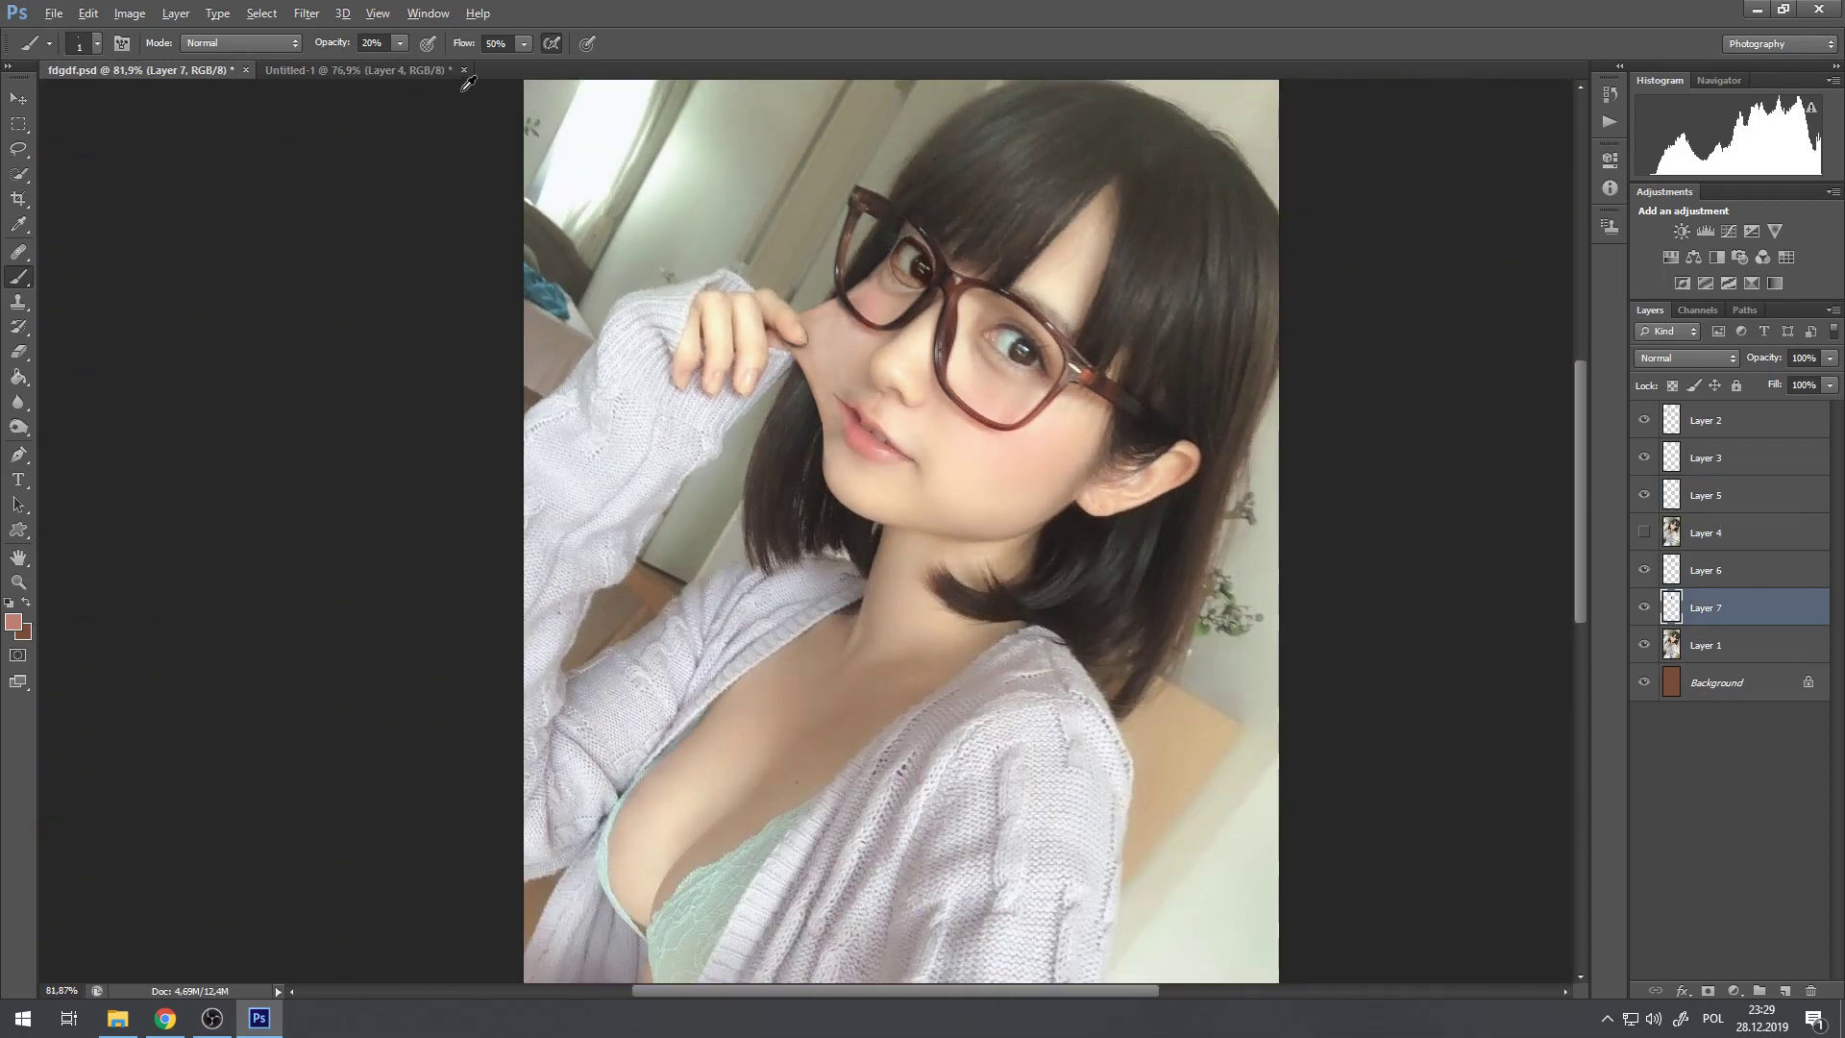
left_click(340, 75)
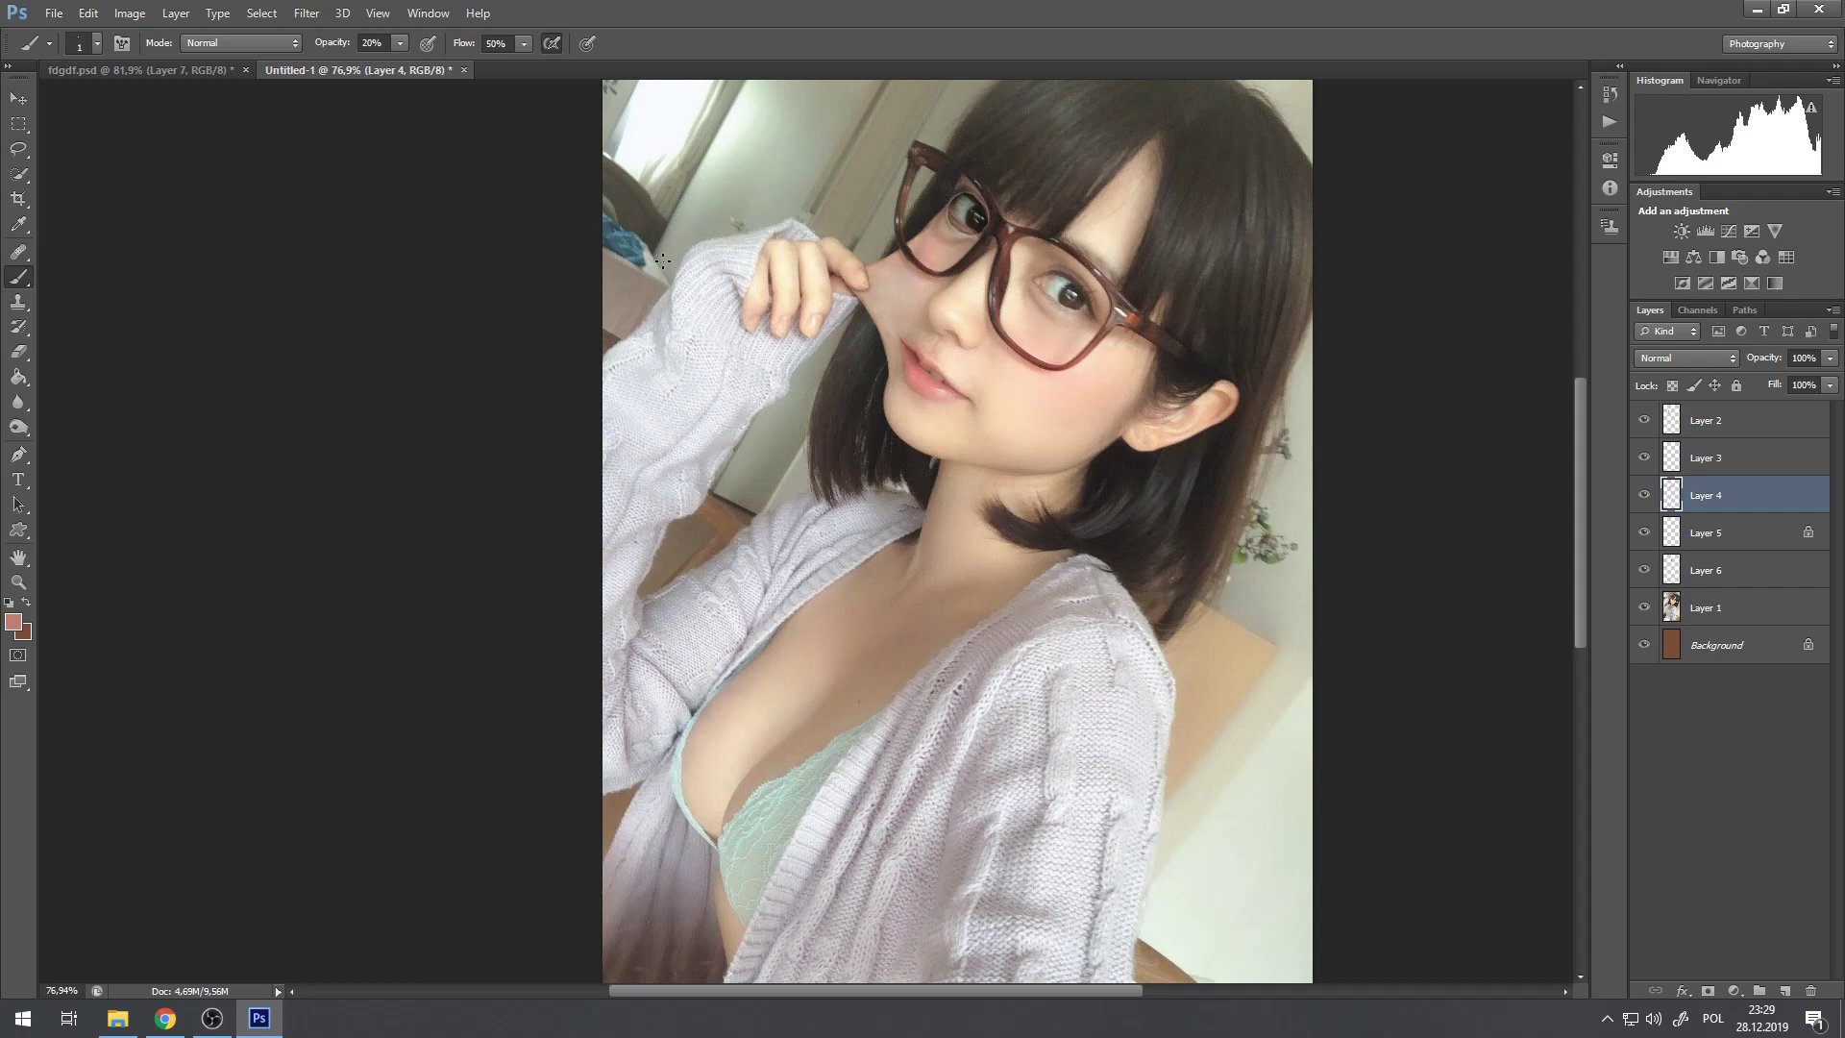
scroll(663, 260, "down", 2)
left_click(138, 69)
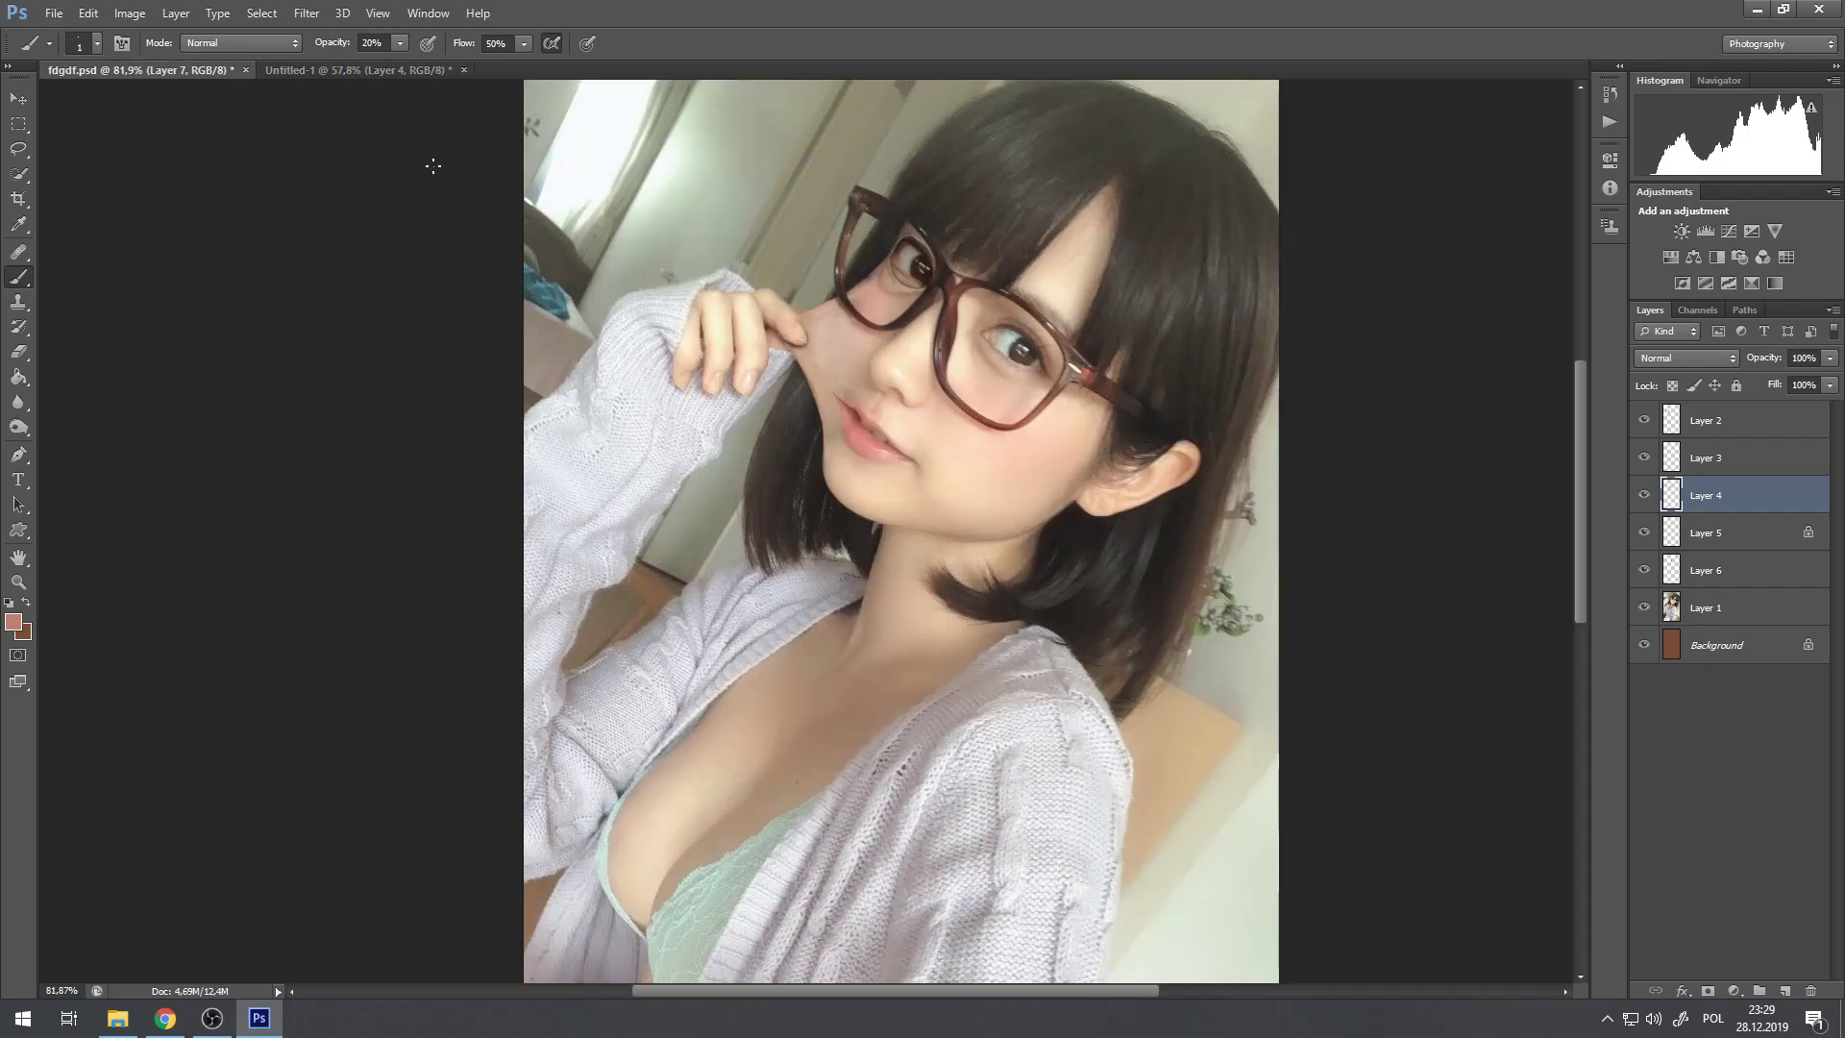
scroll(947, 261, "down", 8)
scroll(878, 281, "up", 2)
left_click(346, 70)
scroll(908, 314, "down", 2)
scroll(904, 315, "up", 1)
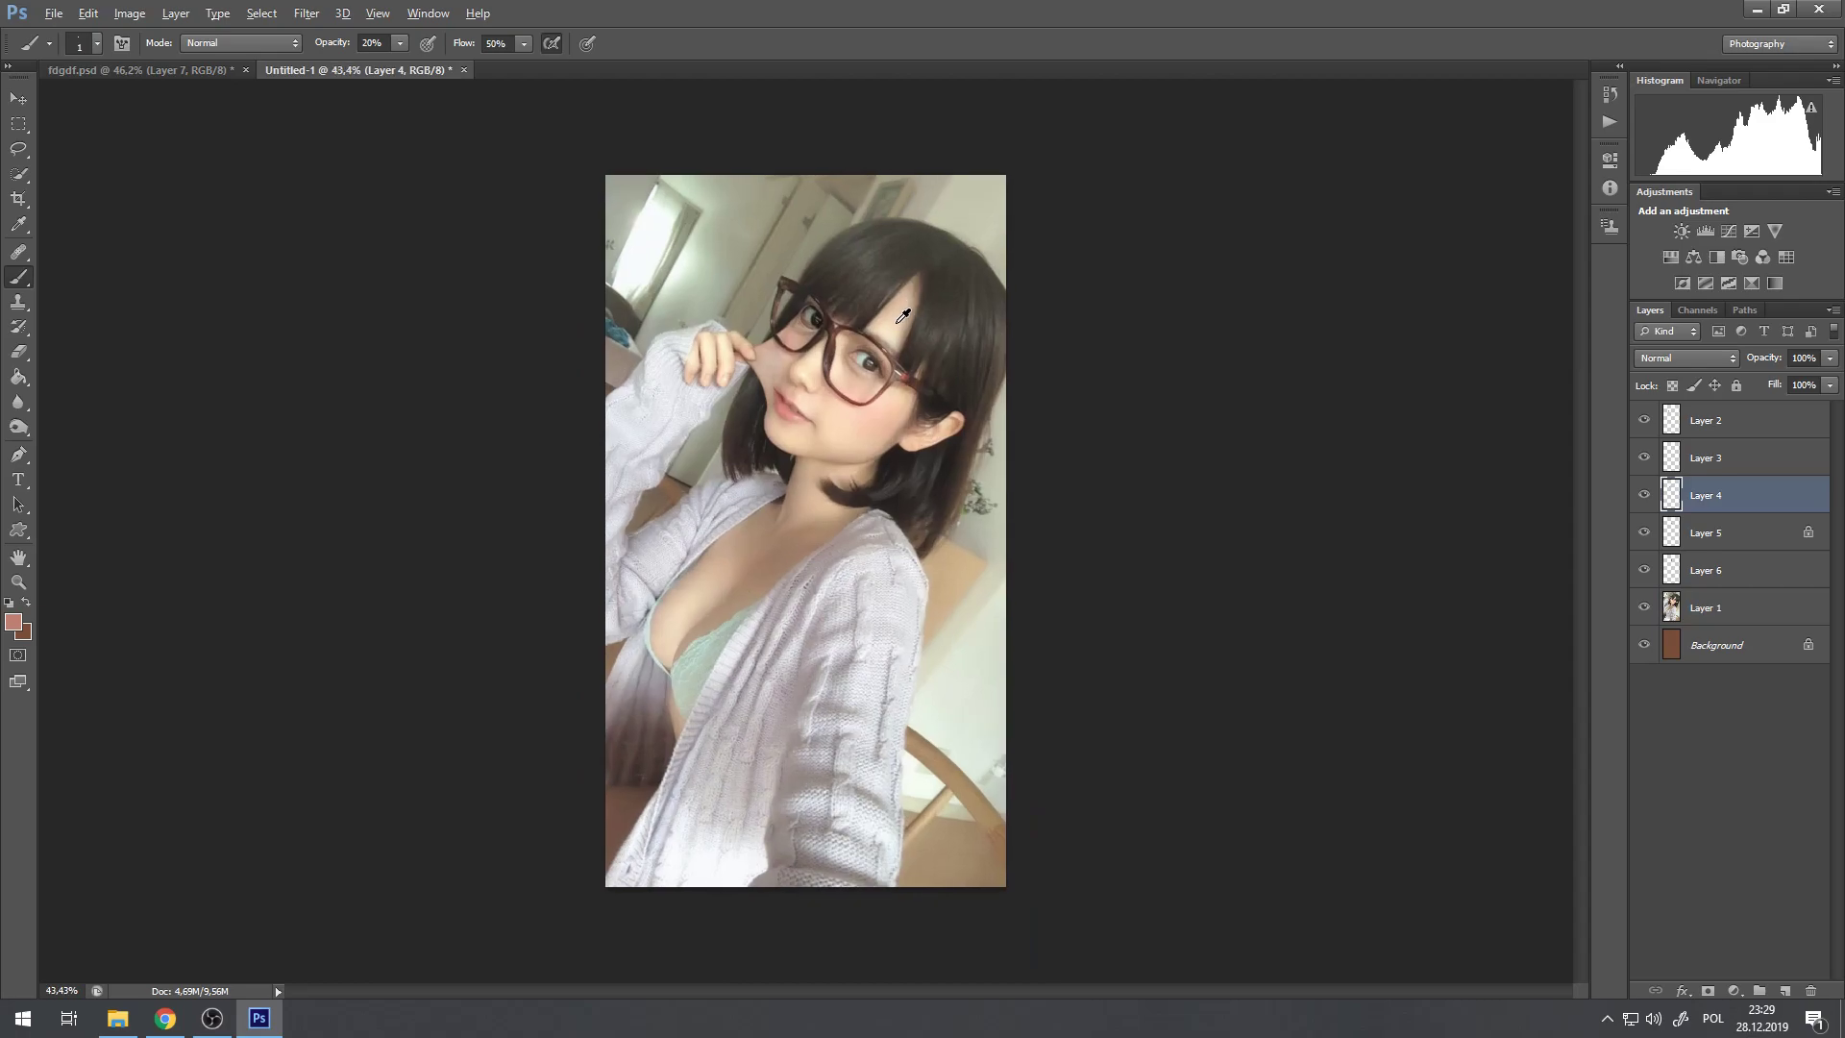
scroll(904, 316, "up", 1)
key("alt")
left_click(181, 70)
left_click(279, 70)
left_click(199, 67)
left_click(286, 67)
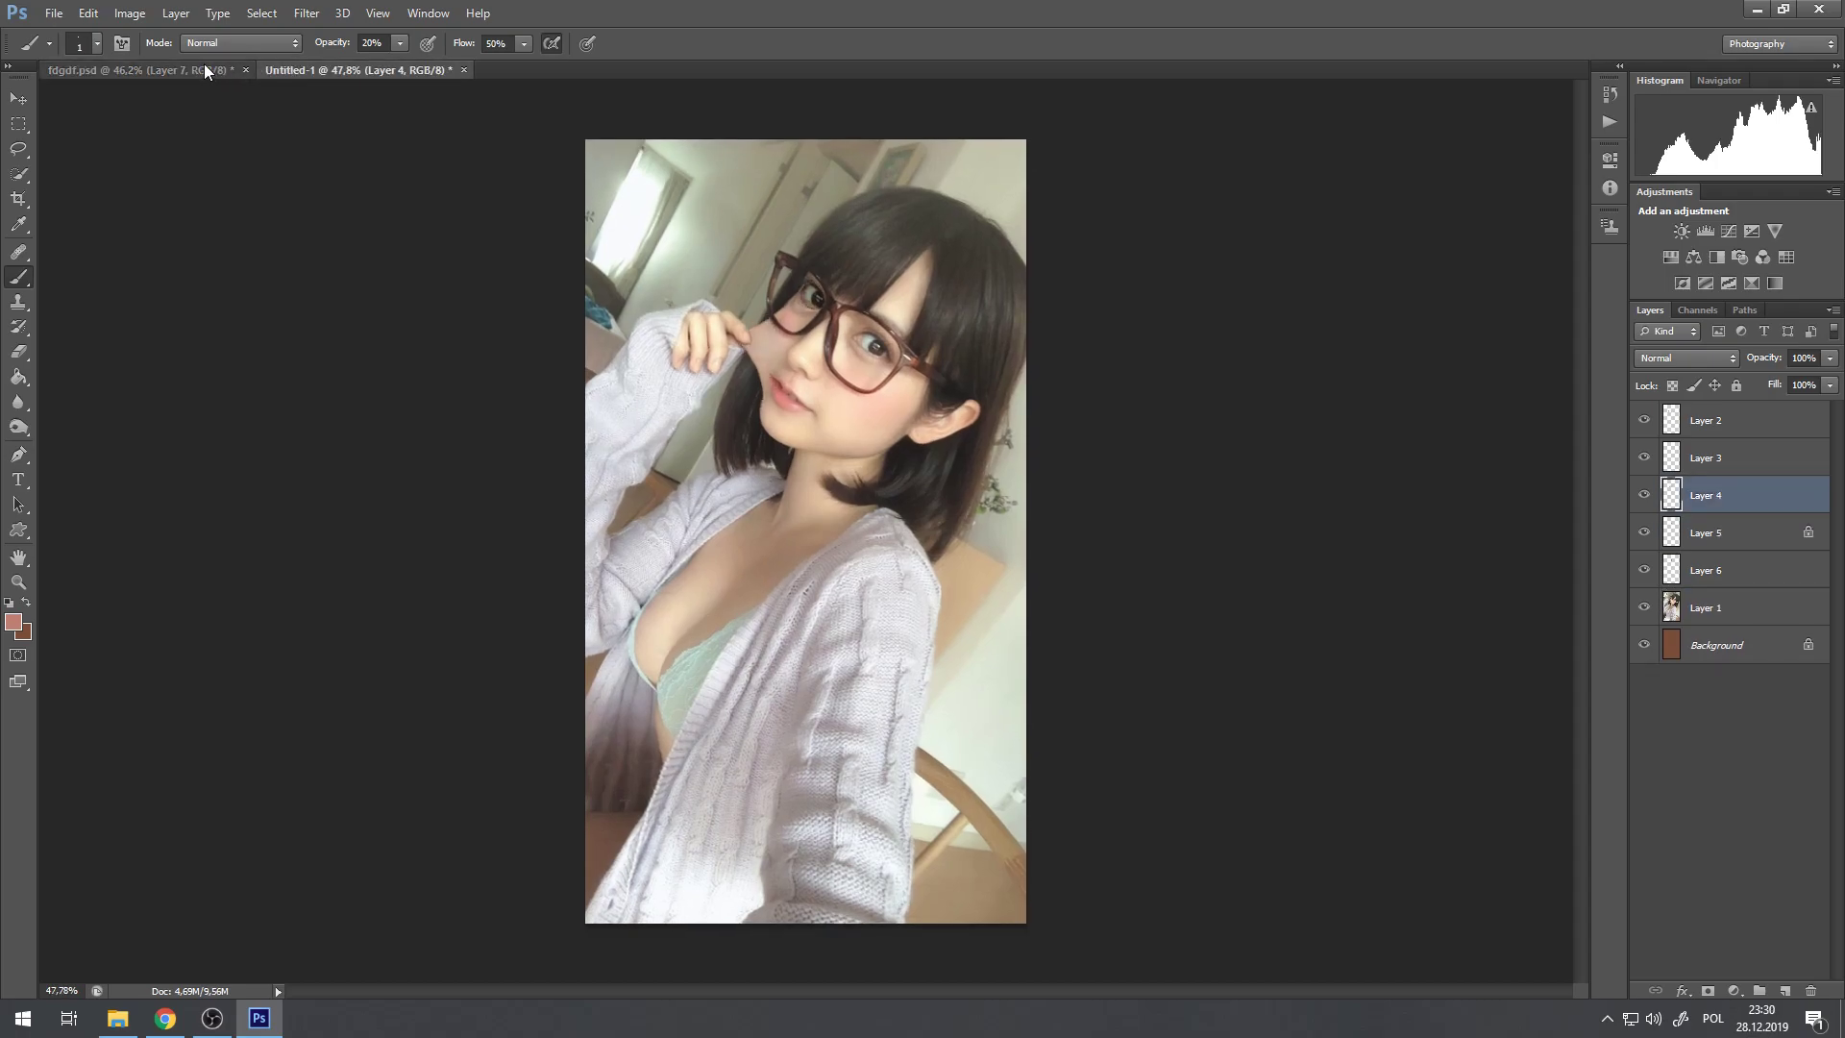
Step: Examine the pulled lip corner close up in Untitled-1 and in fdgdf.psd, and return to Untitled-1
scroll(795, 398, "up", 20)
scroll(796, 398, "down", 6)
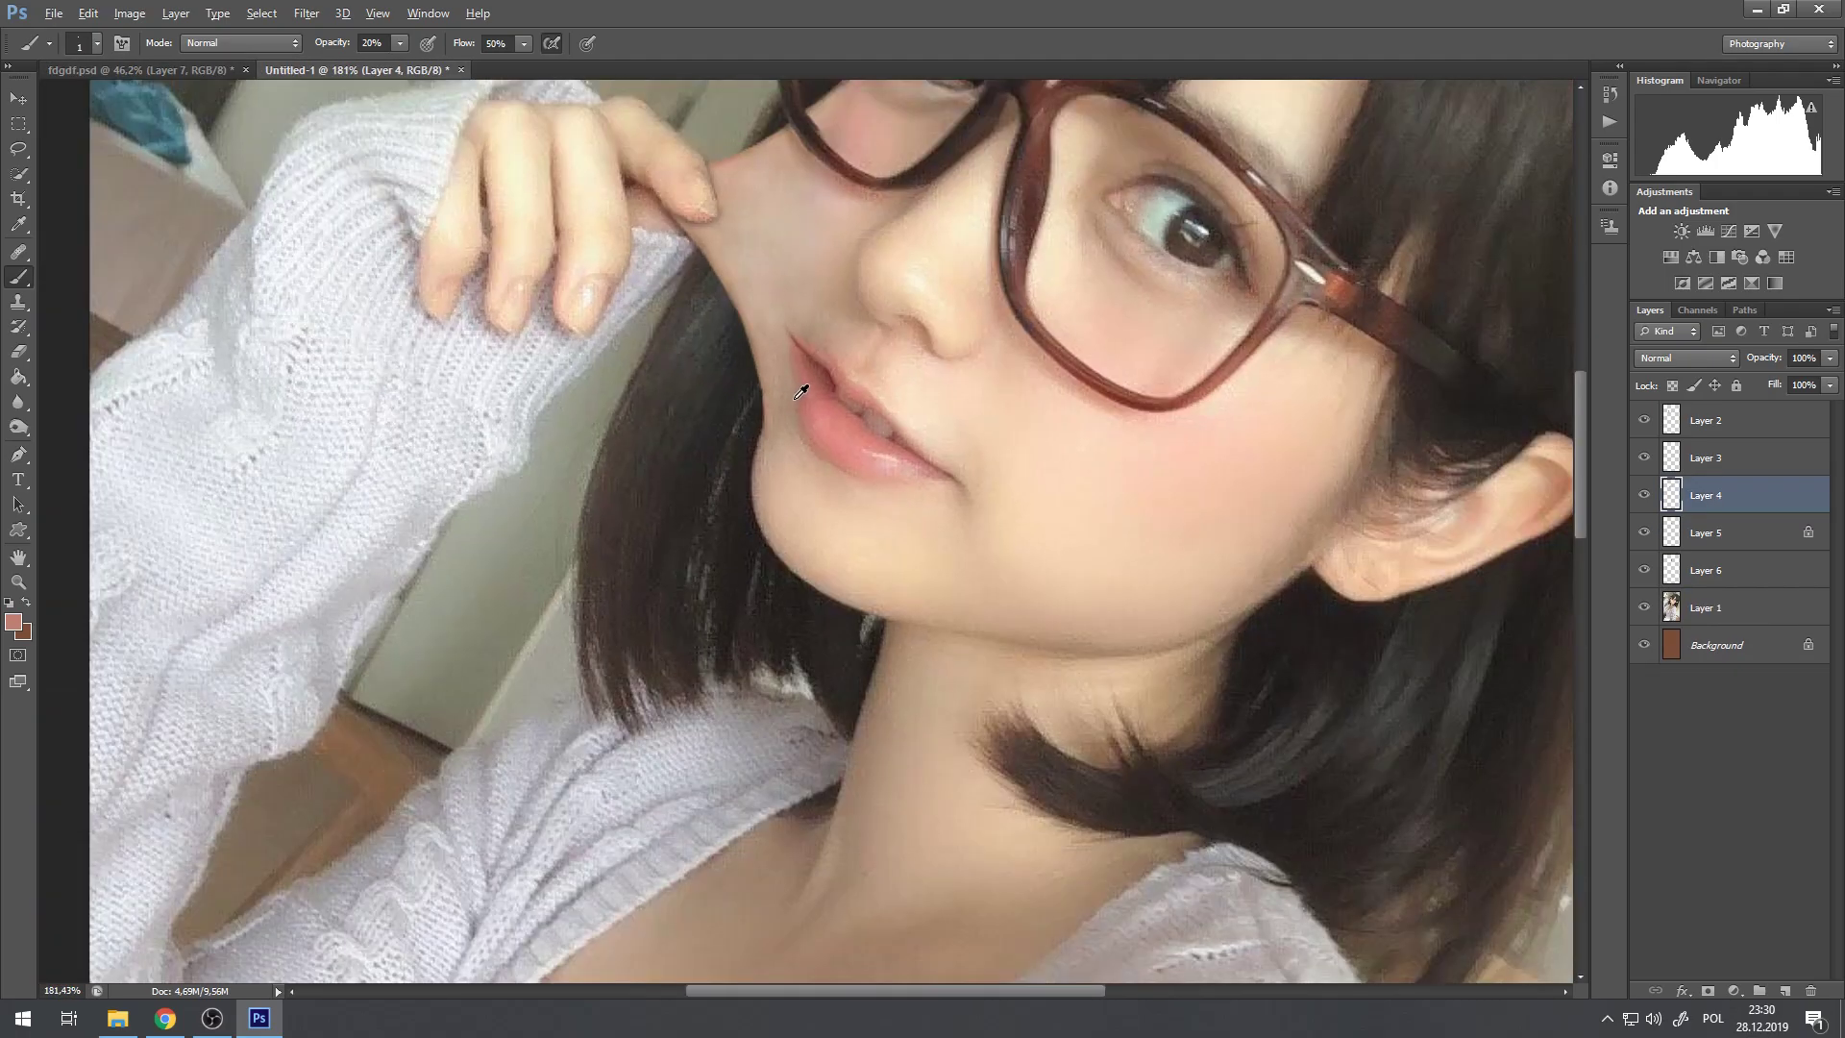
scroll(802, 392, "up", 4)
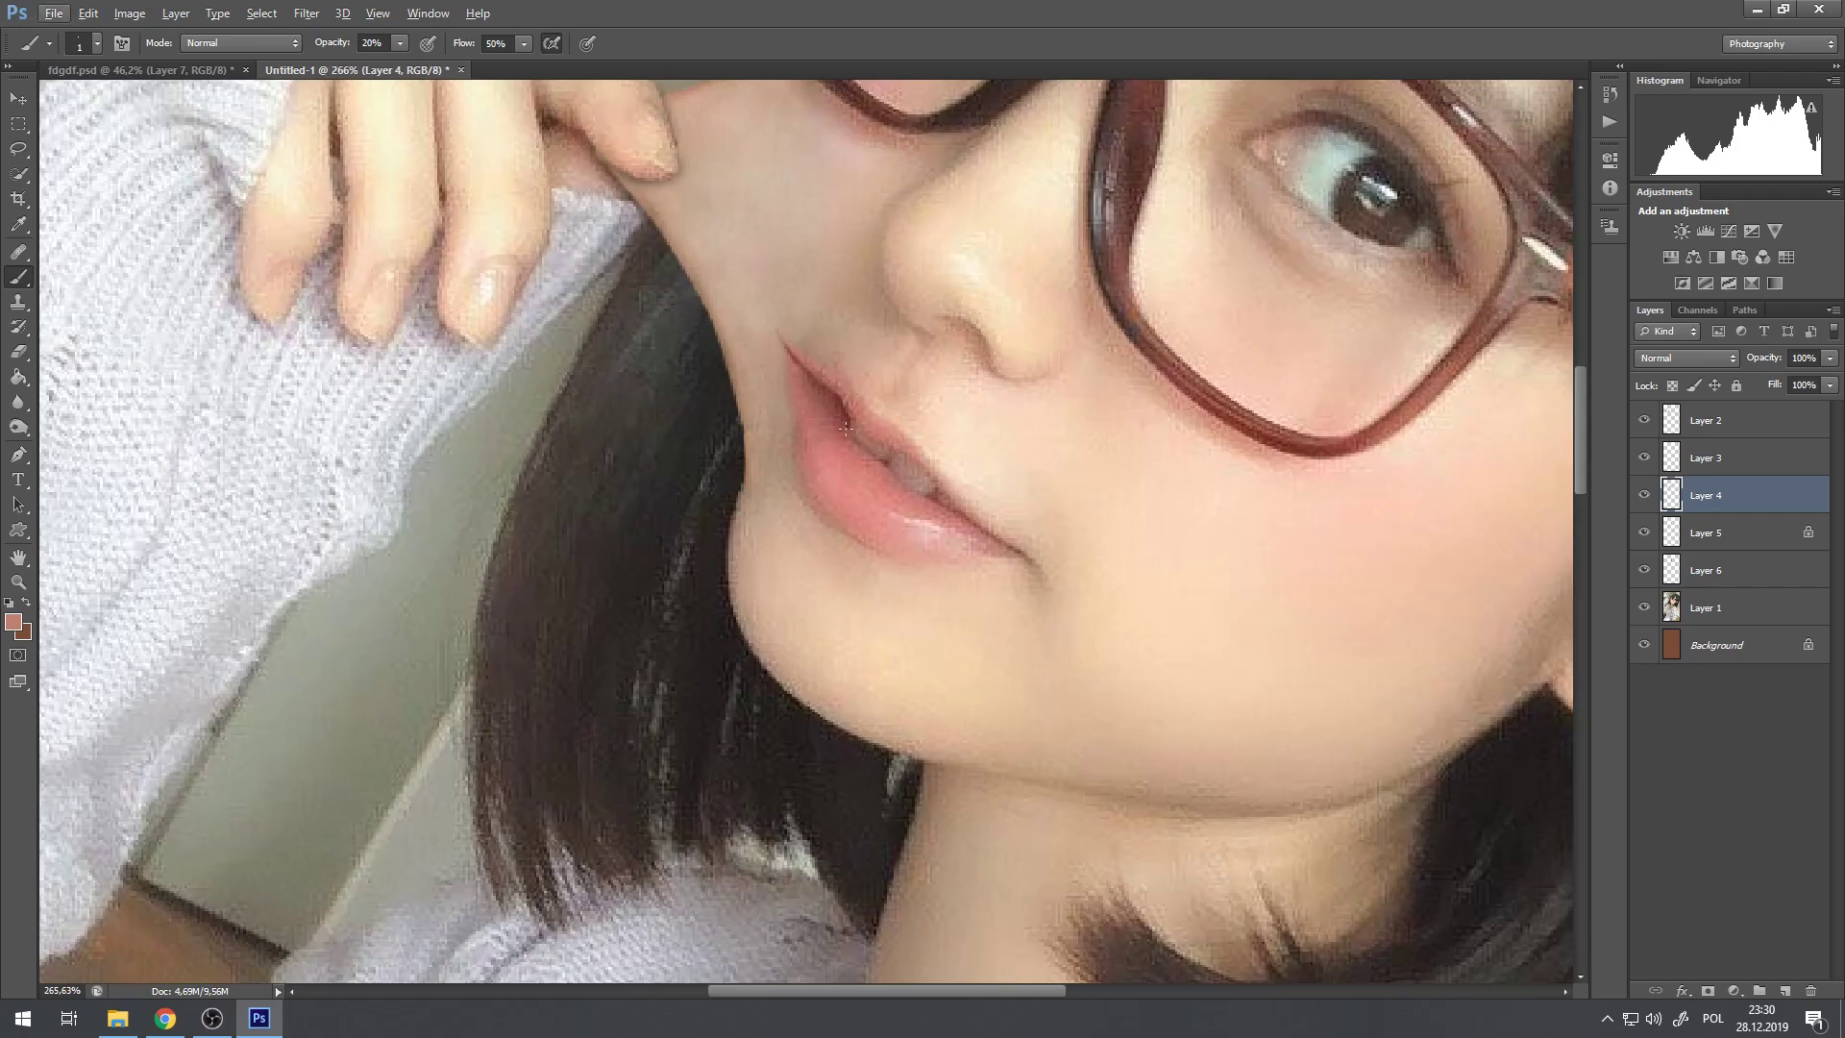
left_click(156, 67)
scroll(701, 353, "up", 9)
scroll(701, 353, "up", 11)
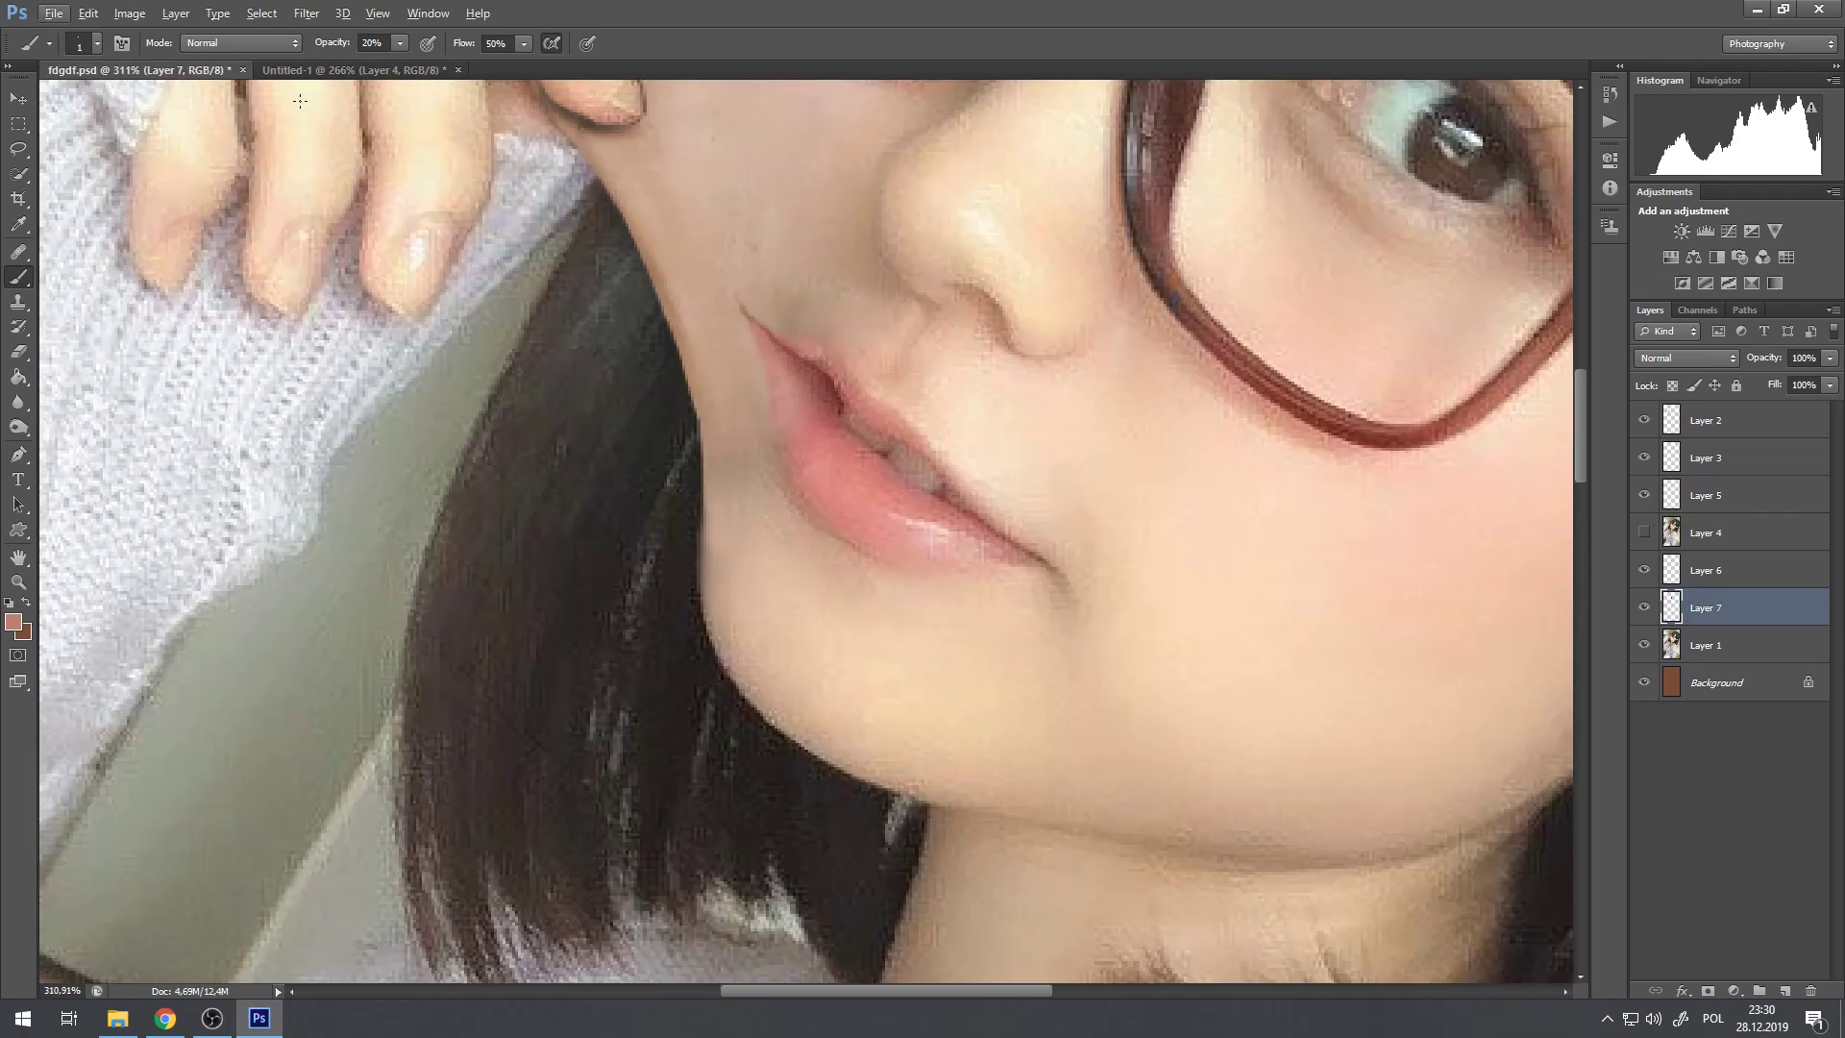
left_click(325, 68)
Step: Compare the stretched cheek and face in both documents from farther out, finishing in Untitled-1
scroll(822, 395, "down", 9)
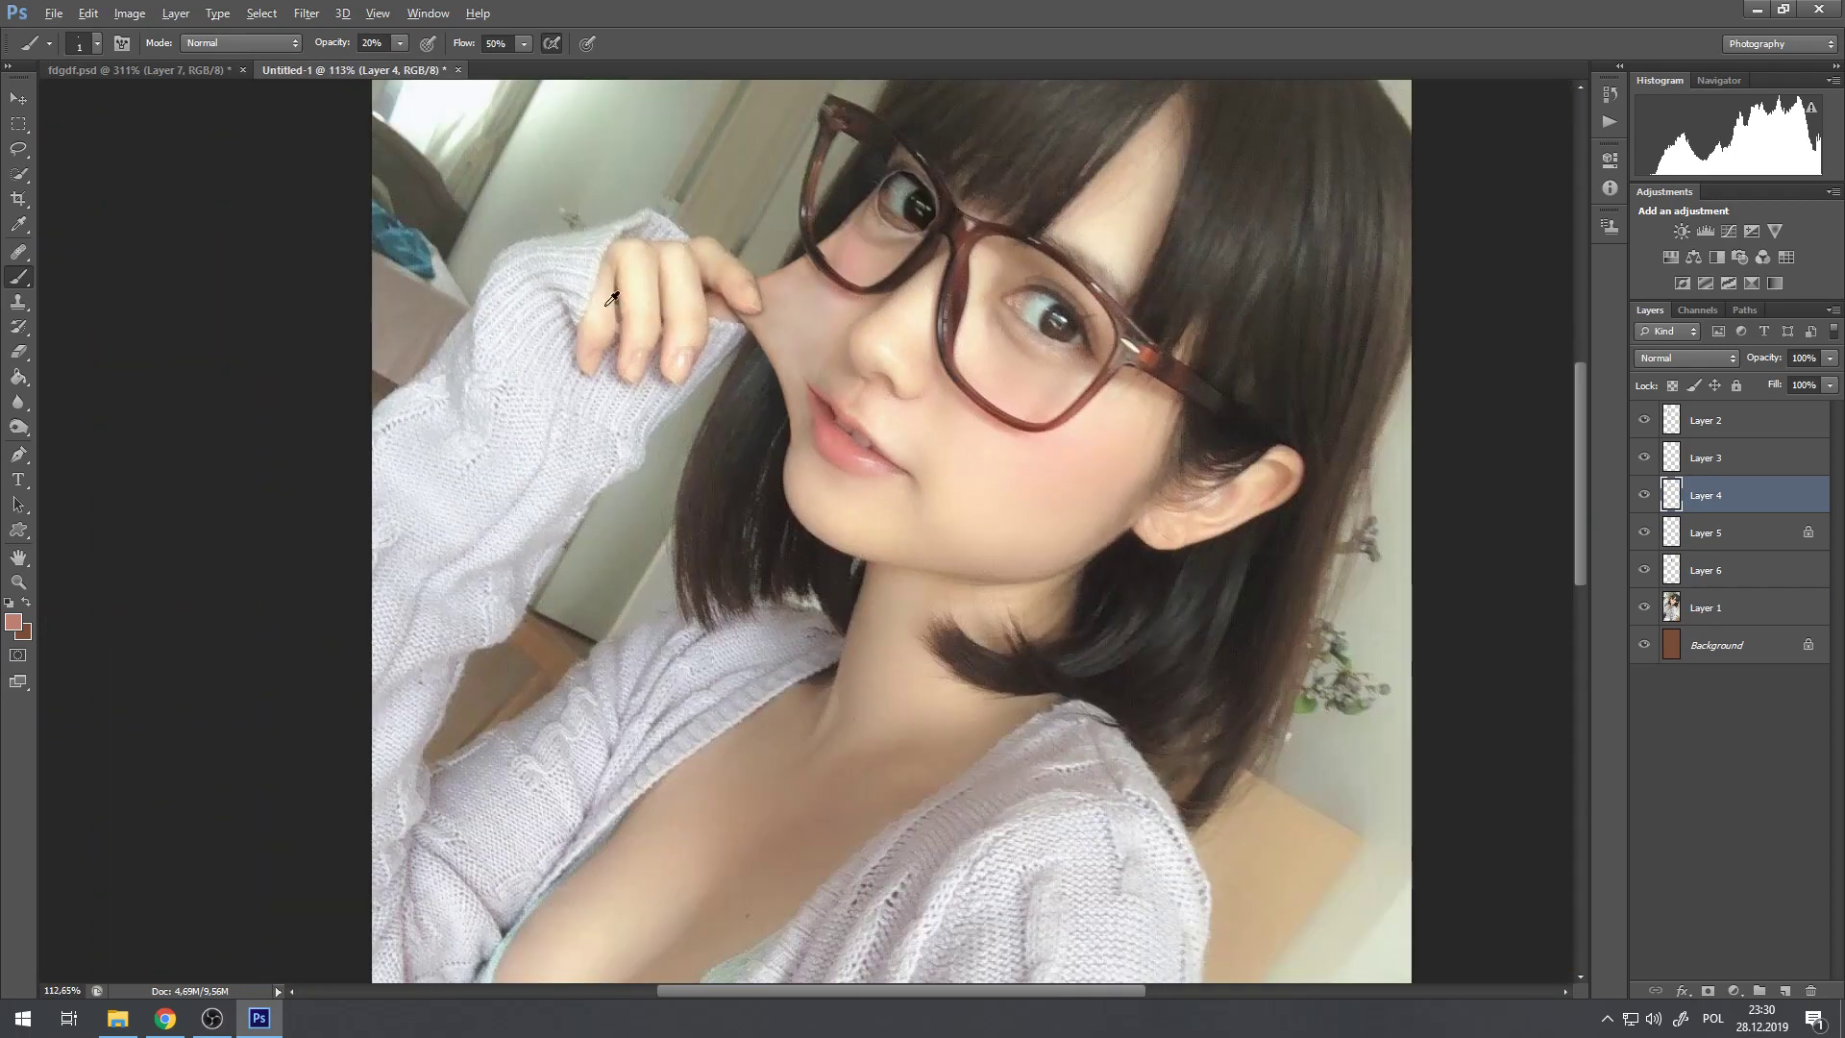
left_click(118, 63)
scroll(865, 375, "down", 11)
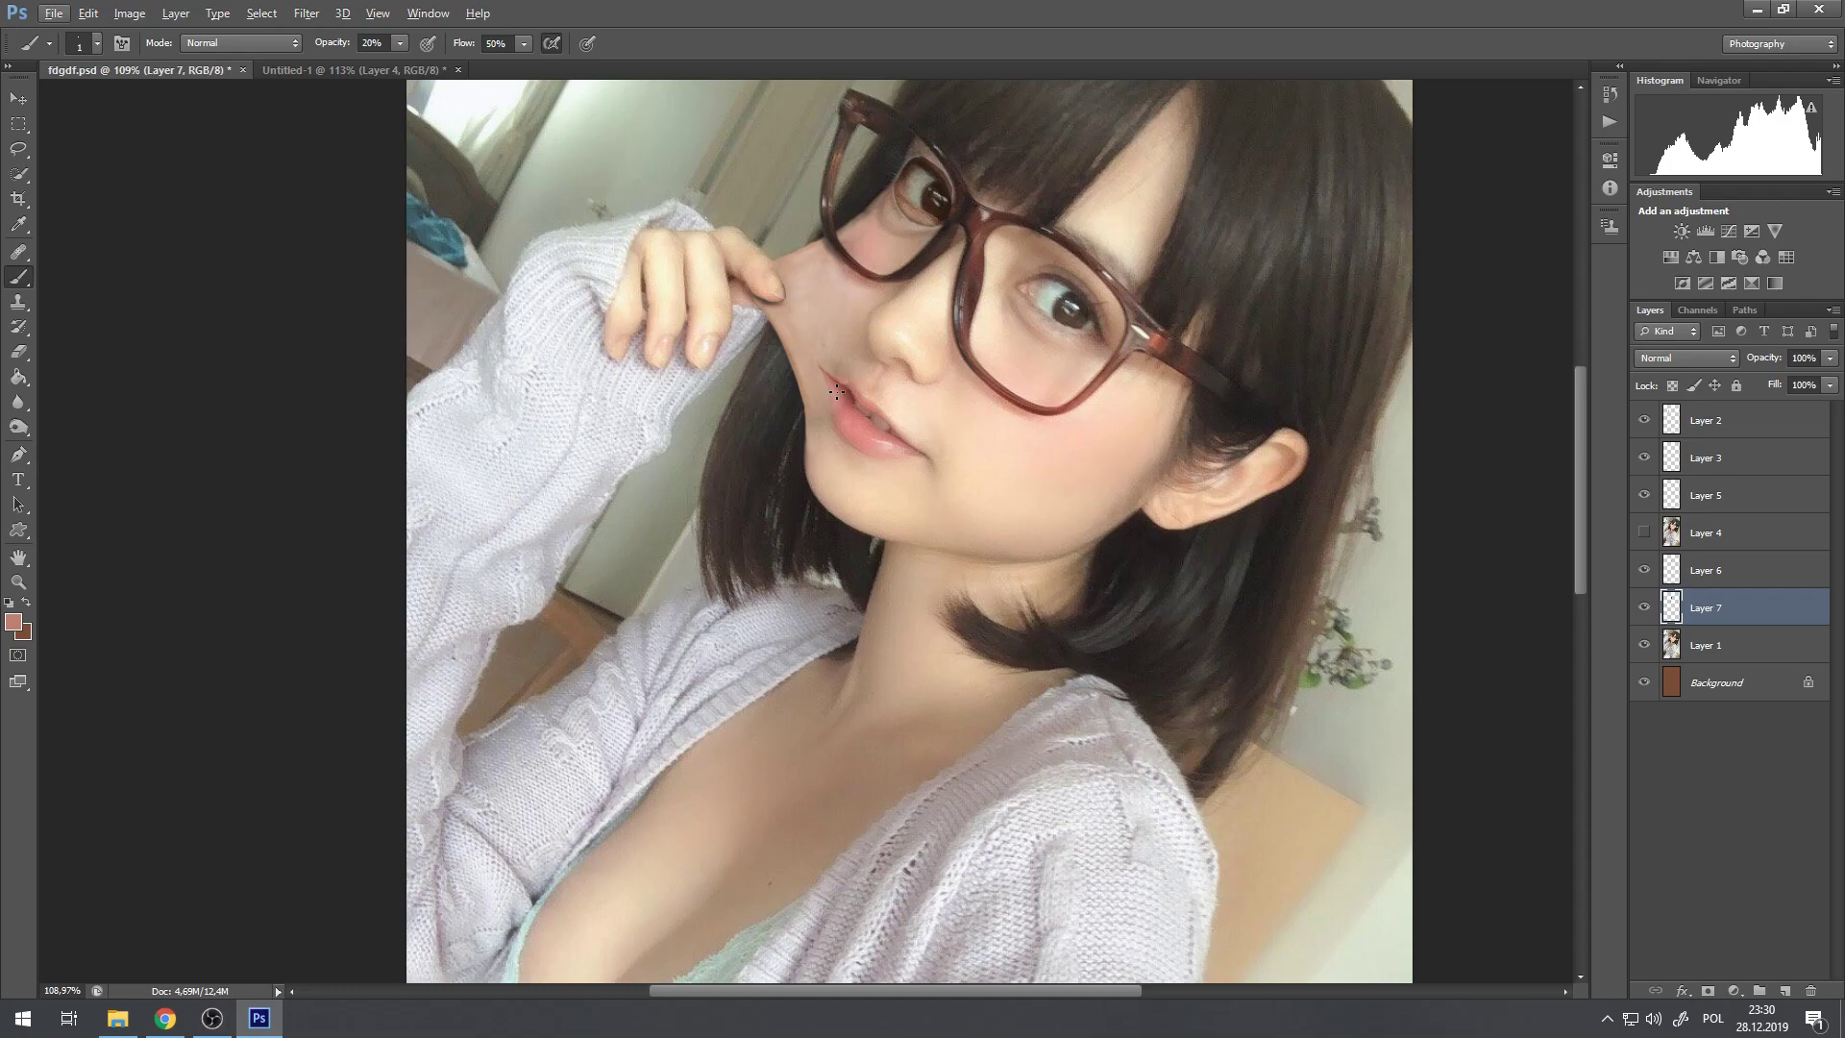
scroll(809, 352, "up", 4)
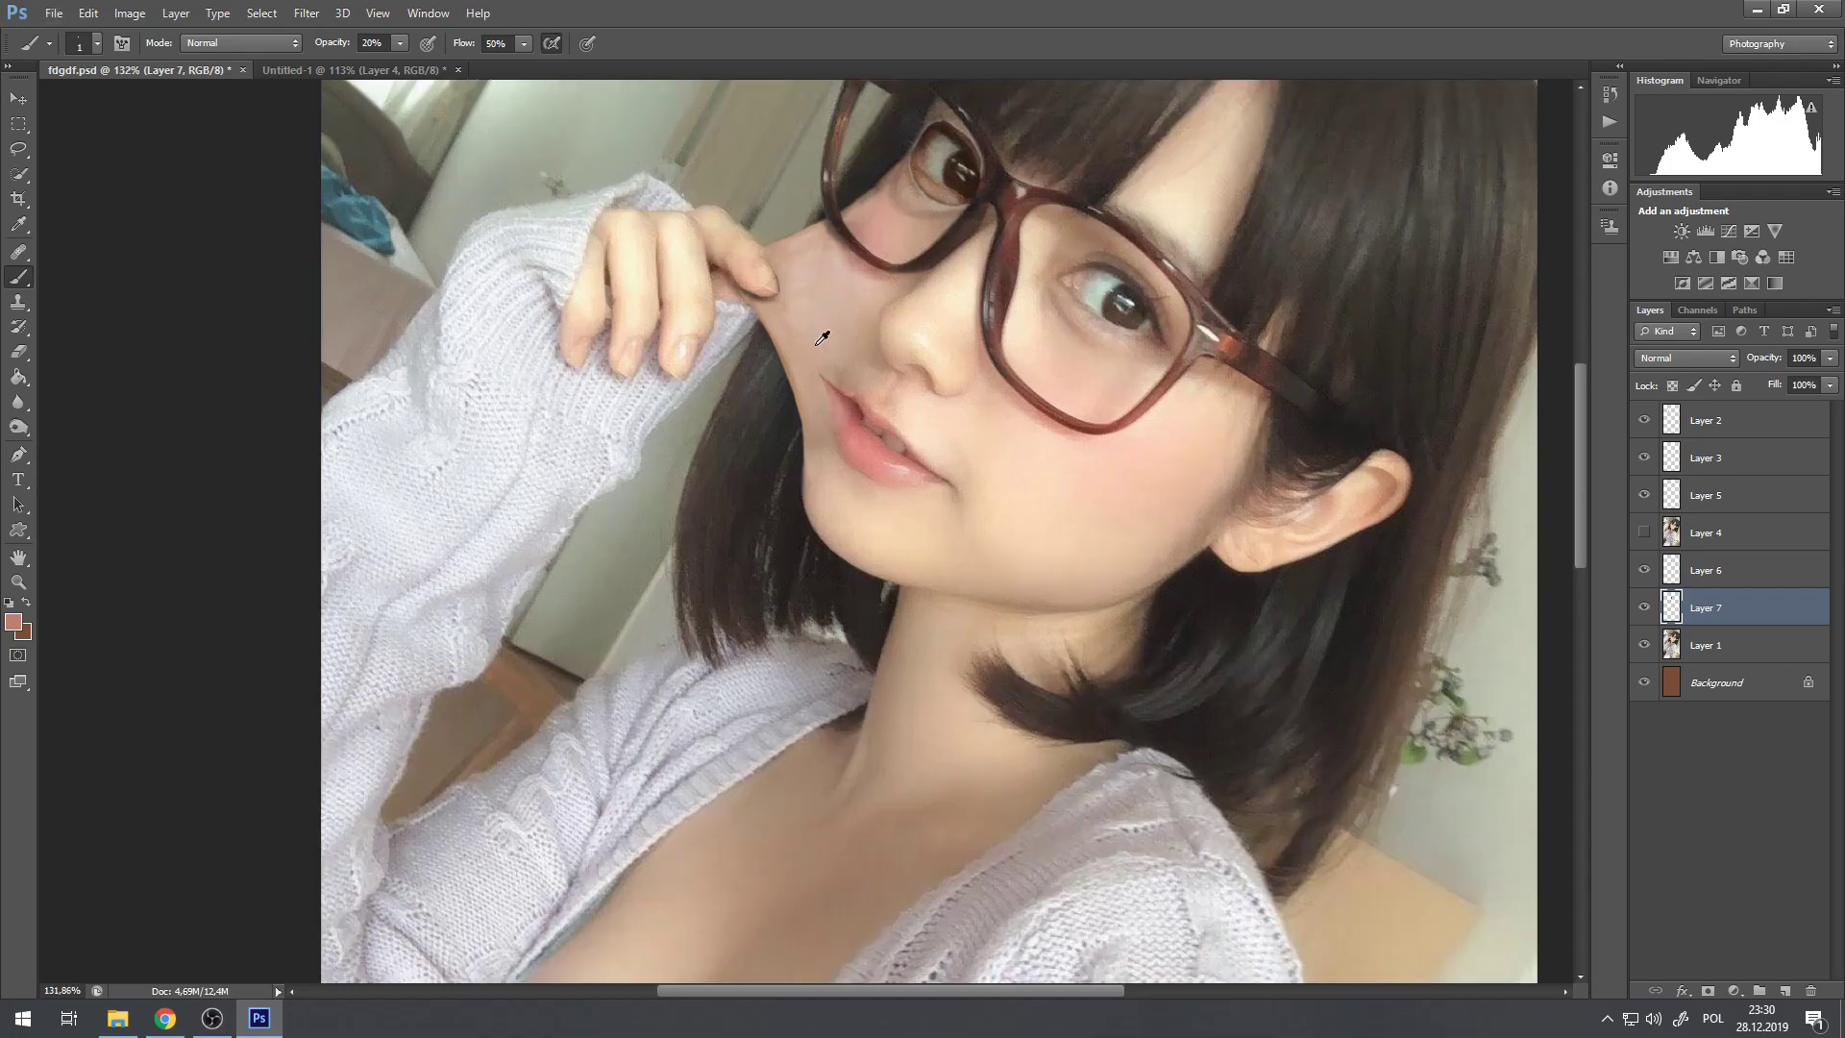
scroll(830, 384, "down", 12)
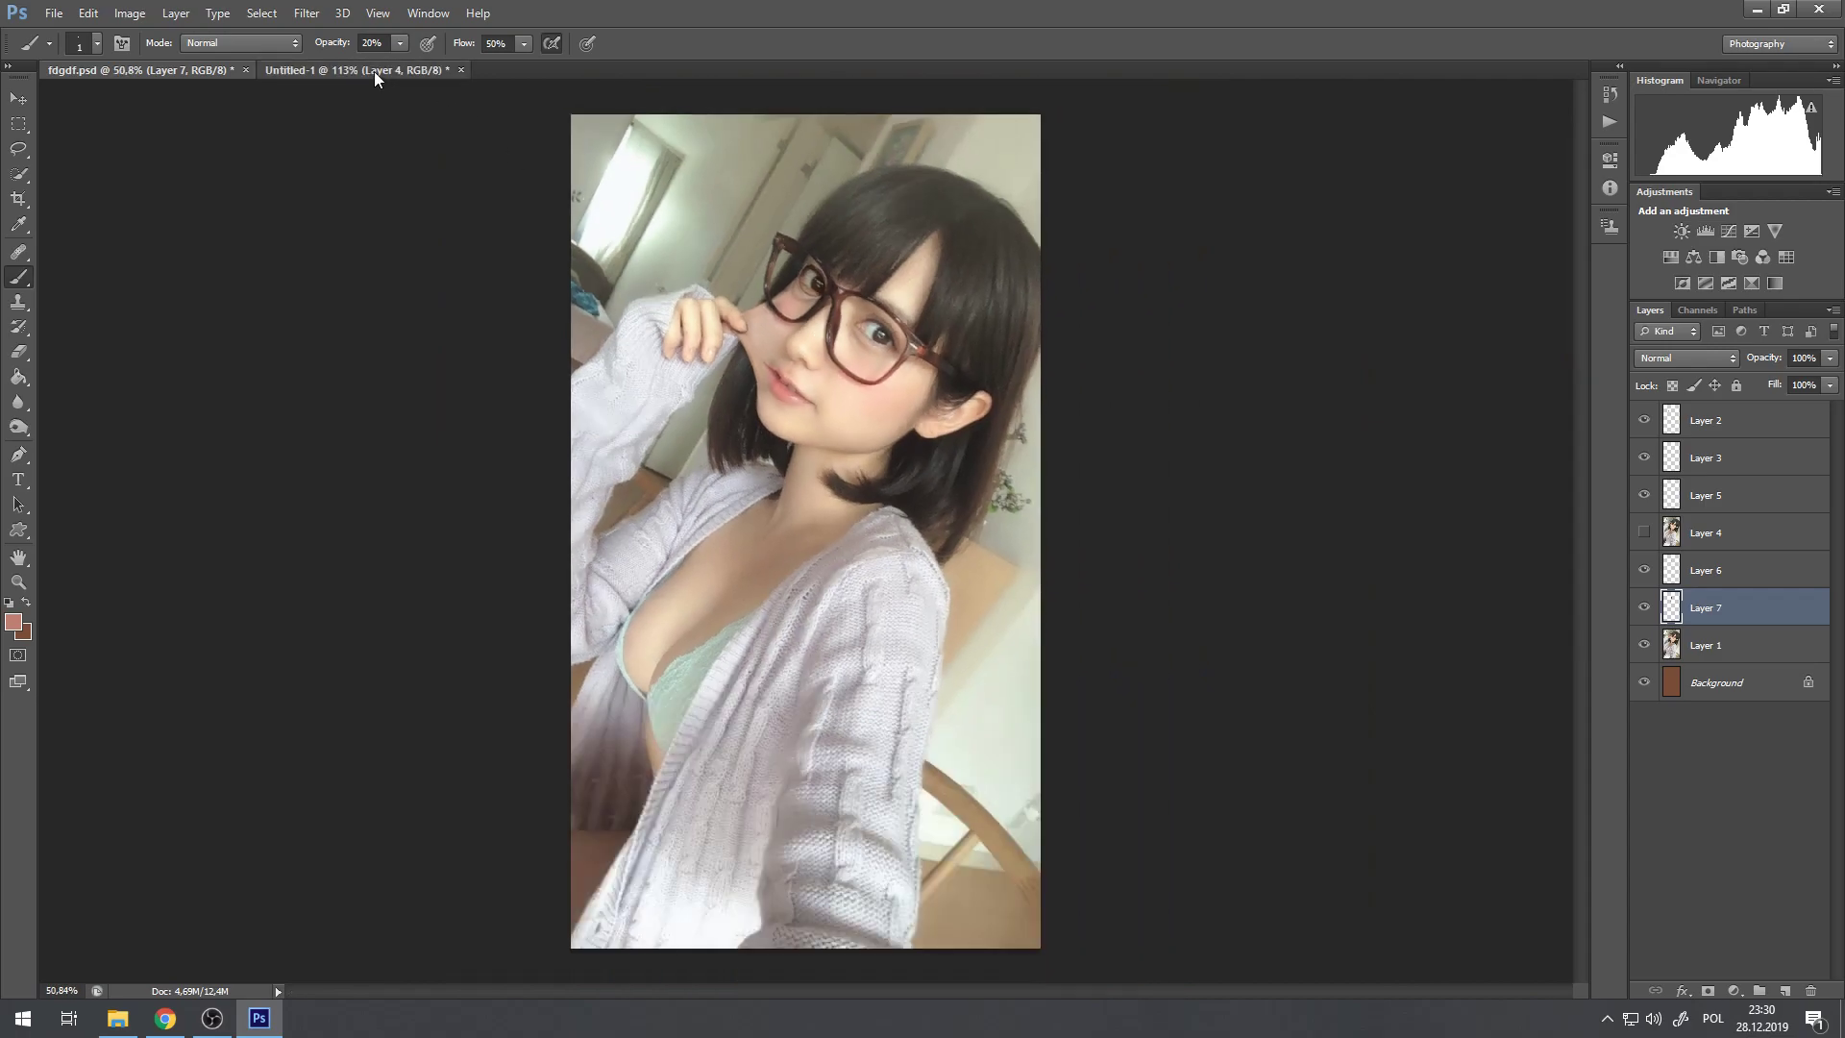
left_click(373, 72)
scroll(1000, 375, "down", 6)
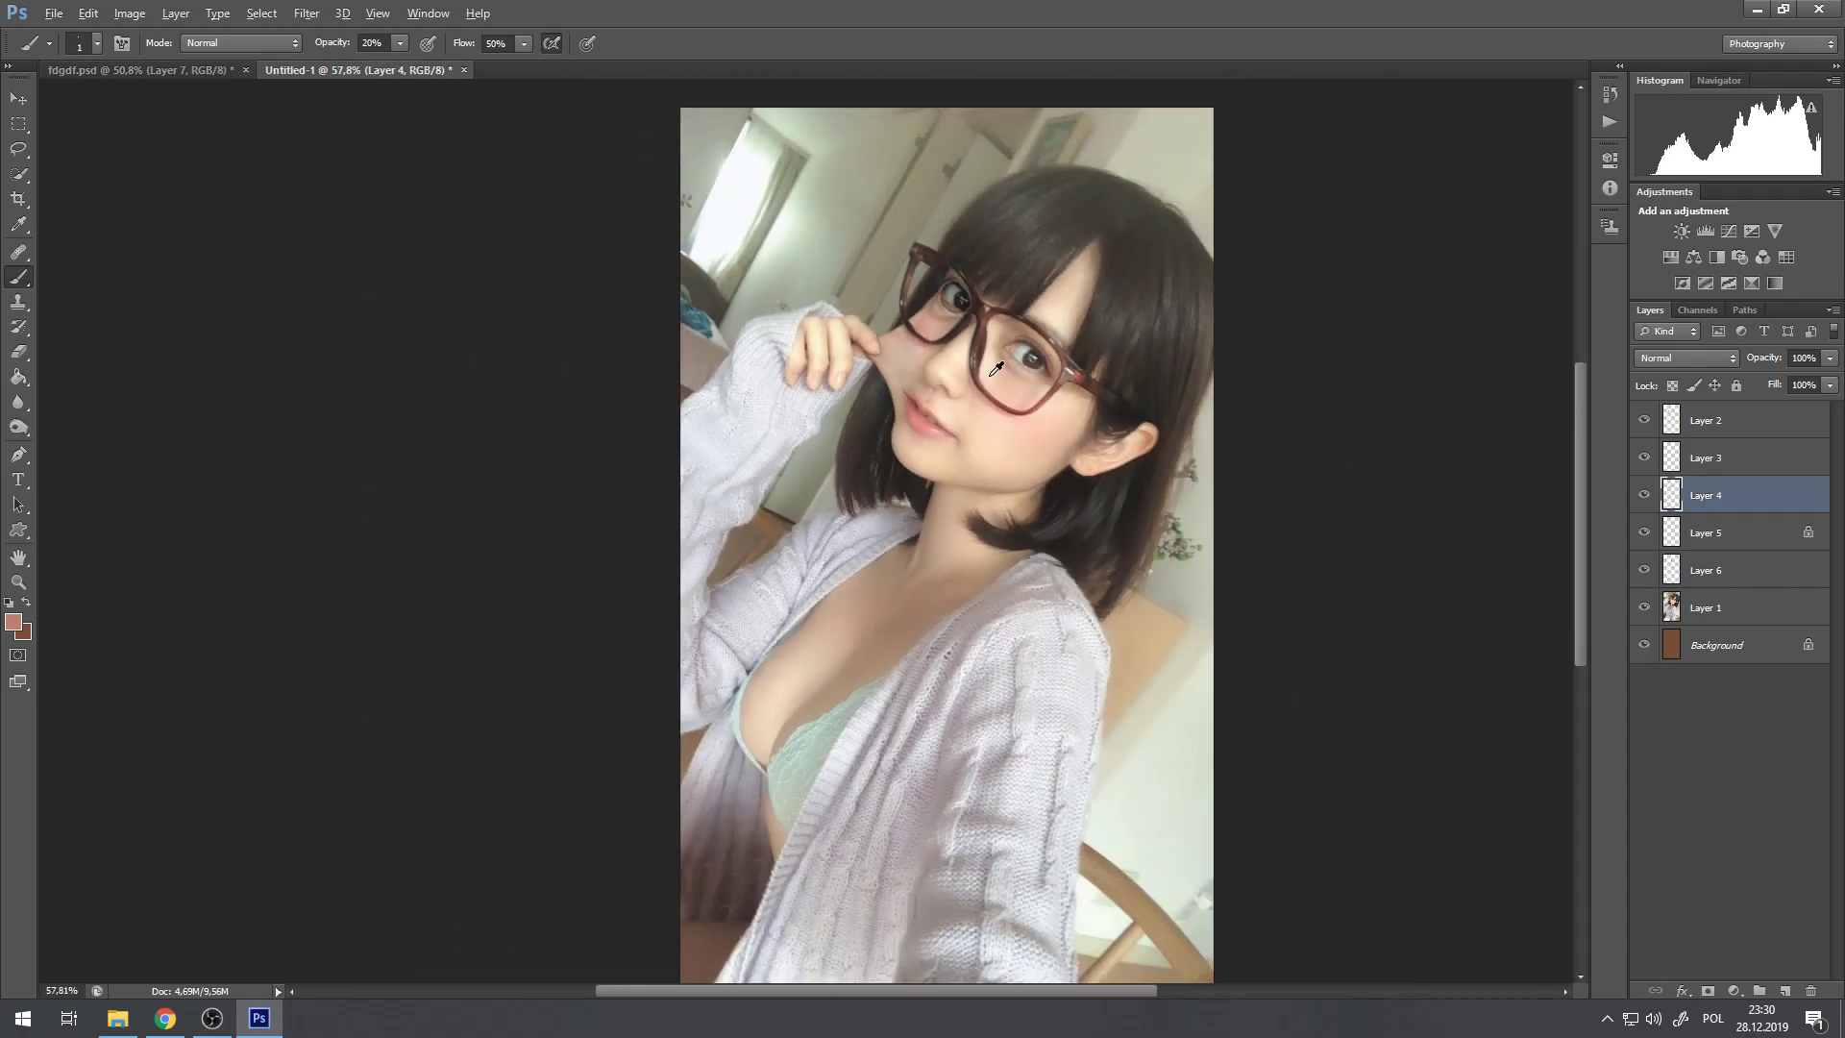
Step: Compare the whole portrait in Untitled-1 with the one in fdgdf.psd by alternating between the two documents, finishing in Untitled-1
scroll(995, 371, "down", 1)
left_click(171, 74)
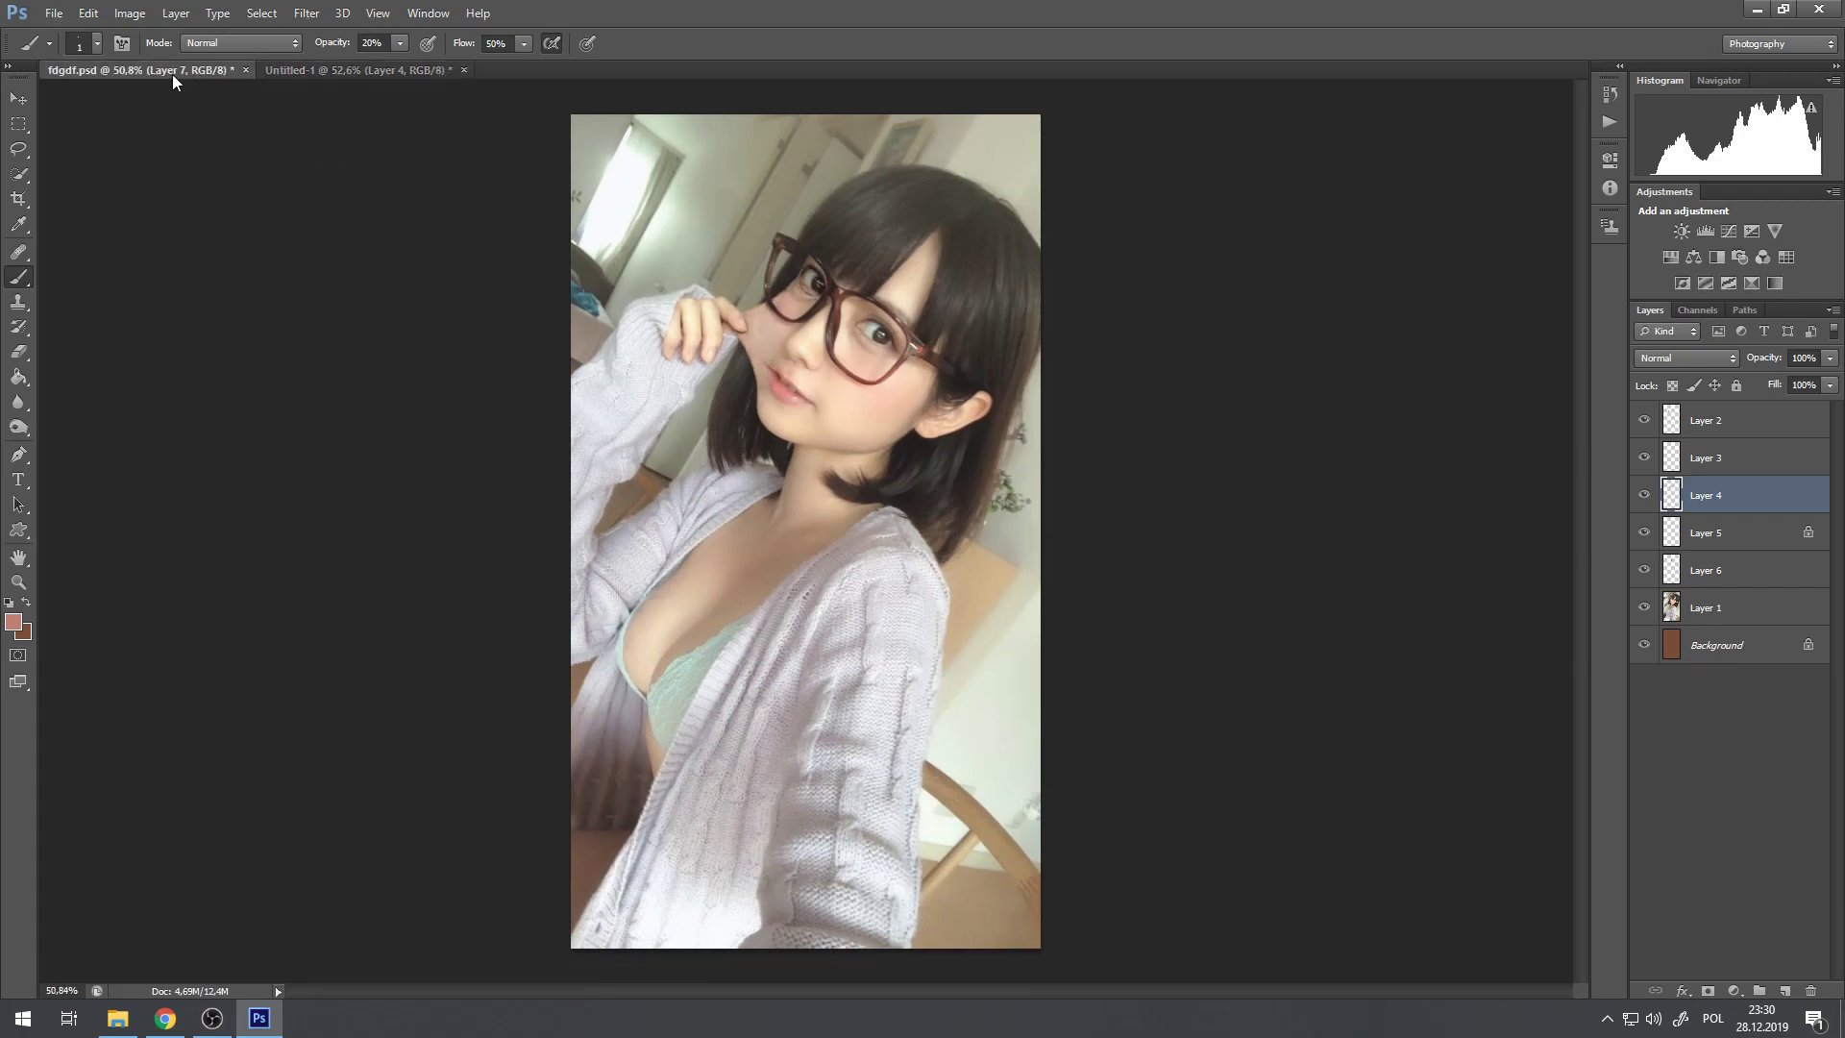
left_click(286, 72)
left_click(209, 70)
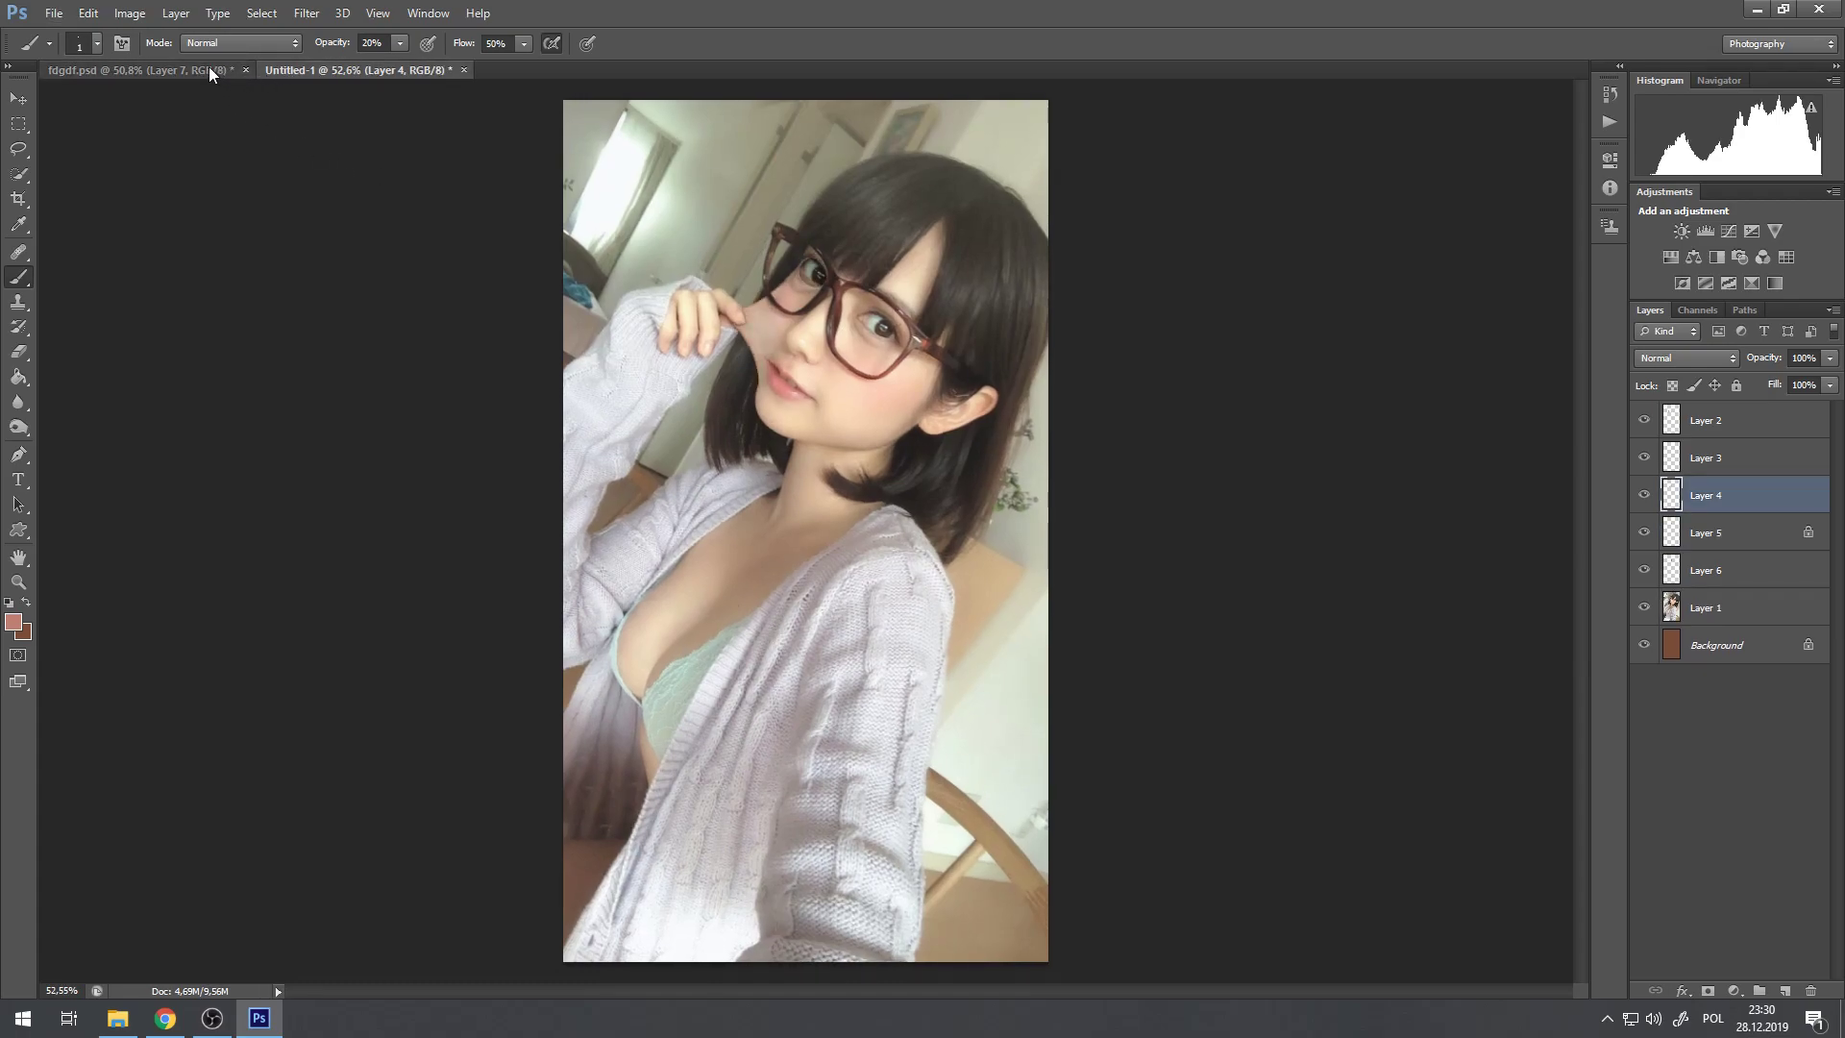
left_click(265, 70)
left_click(177, 68)
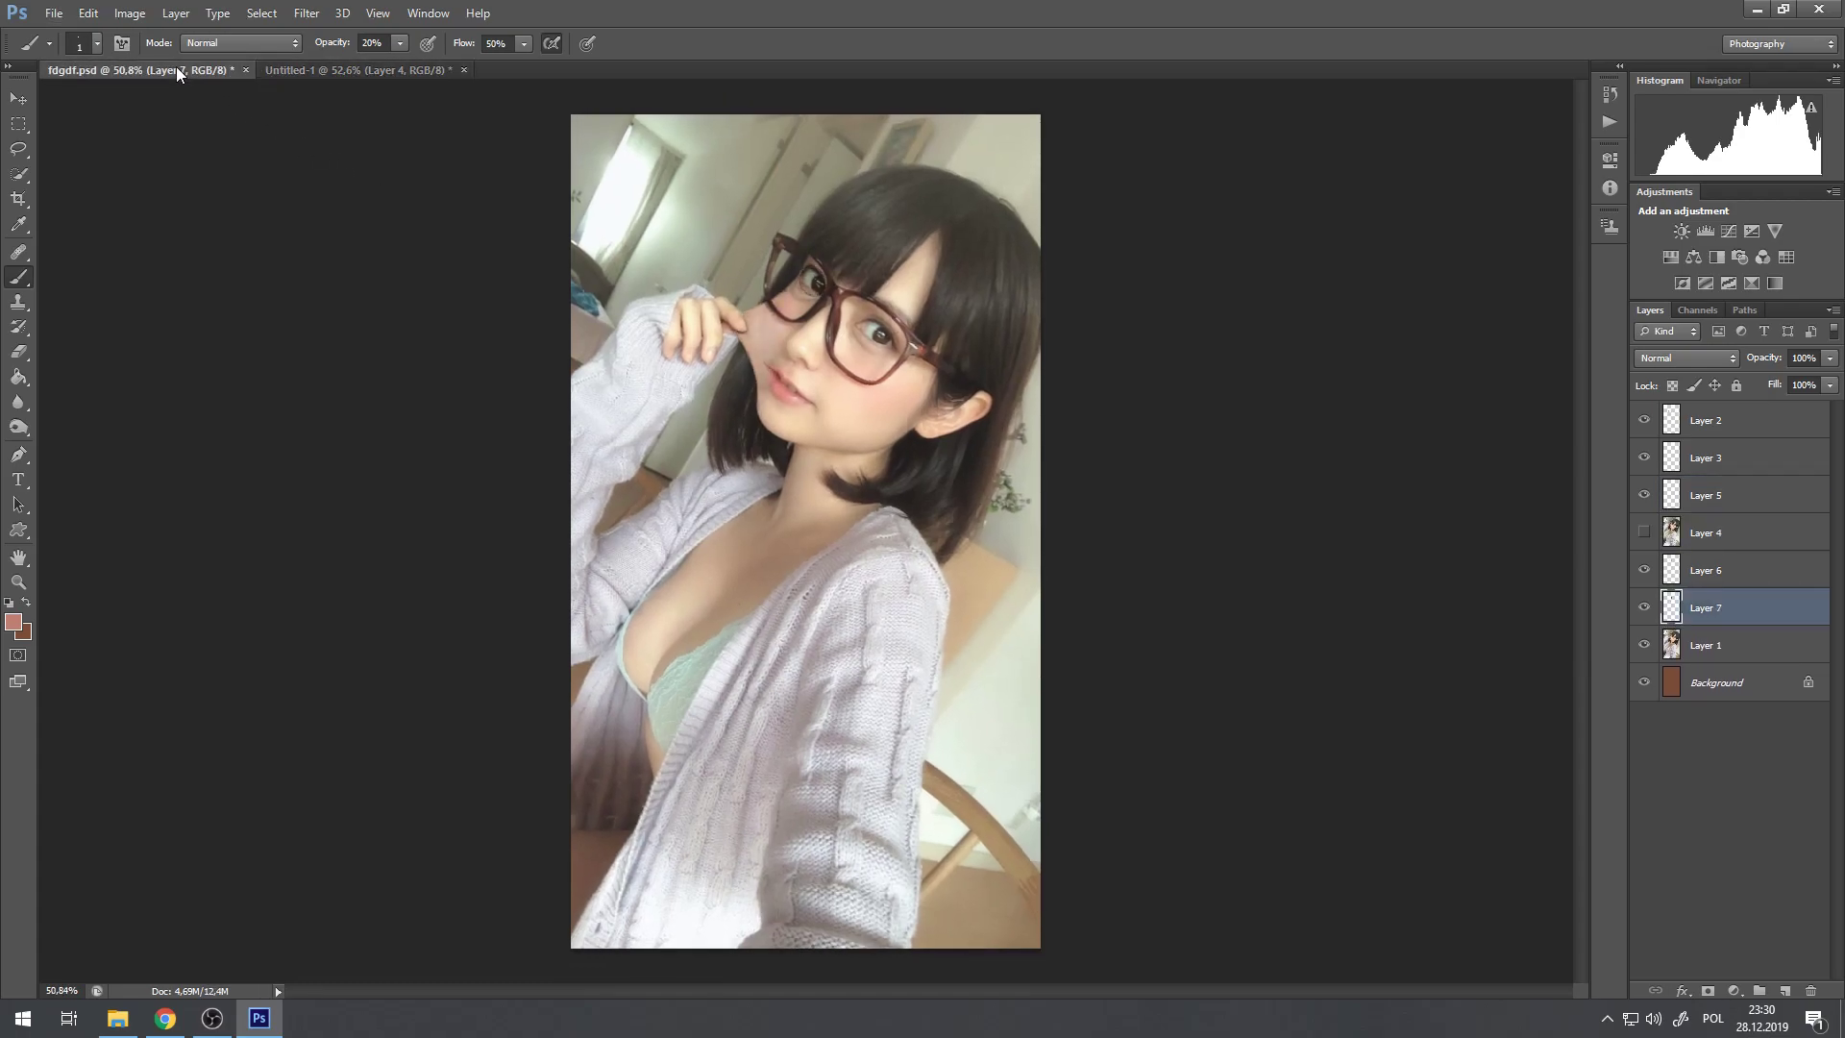
left_click(288, 71)
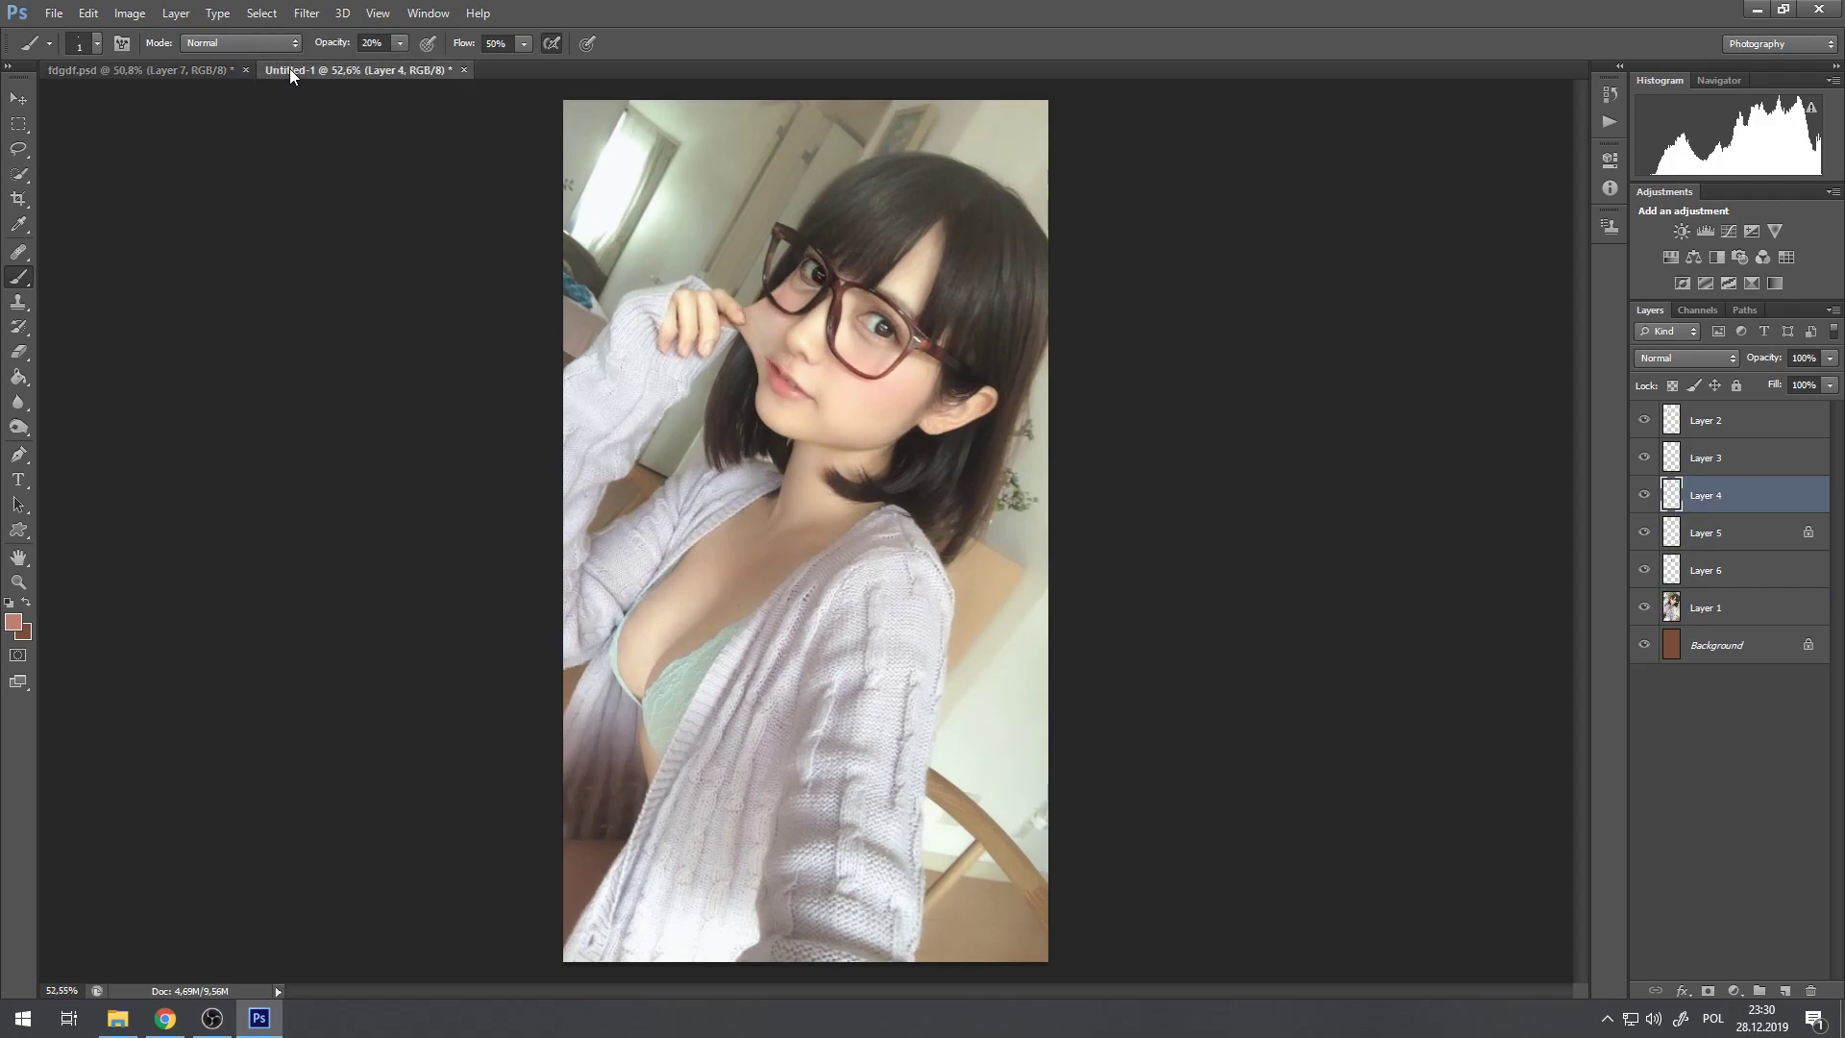
left_click(192, 68)
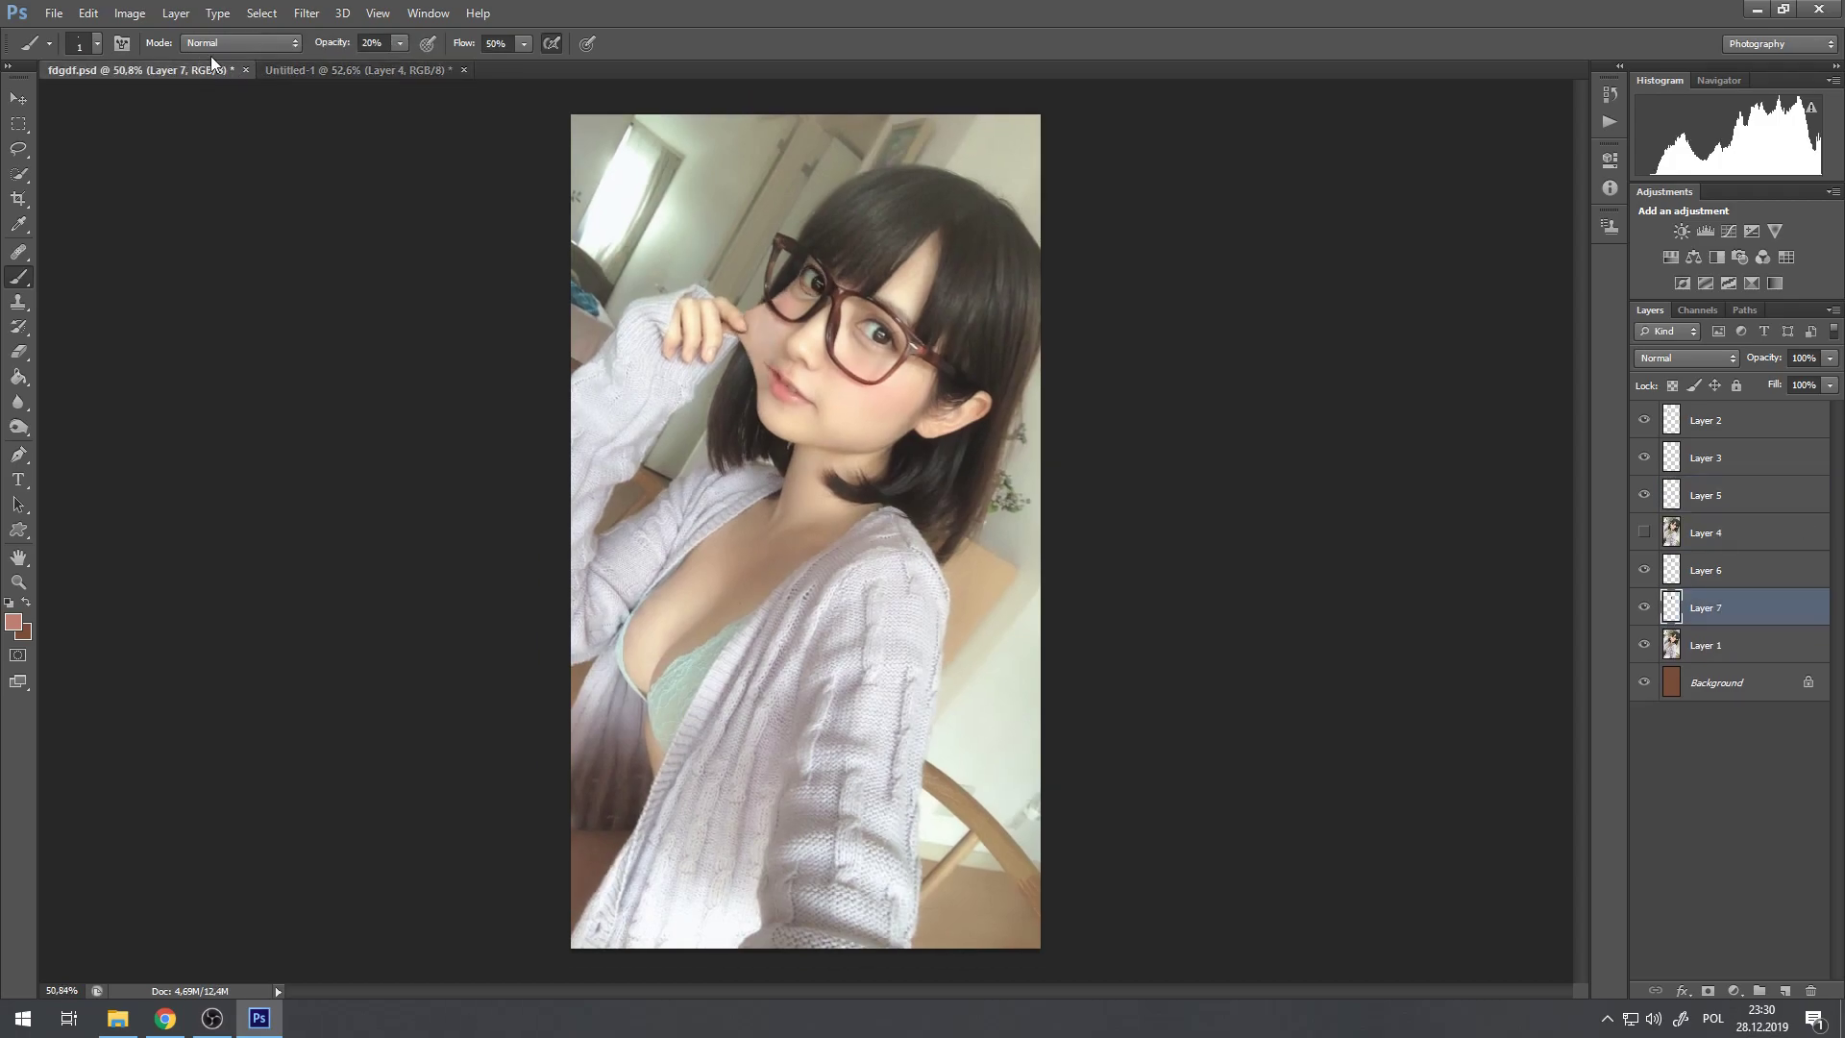
left_click(330, 61)
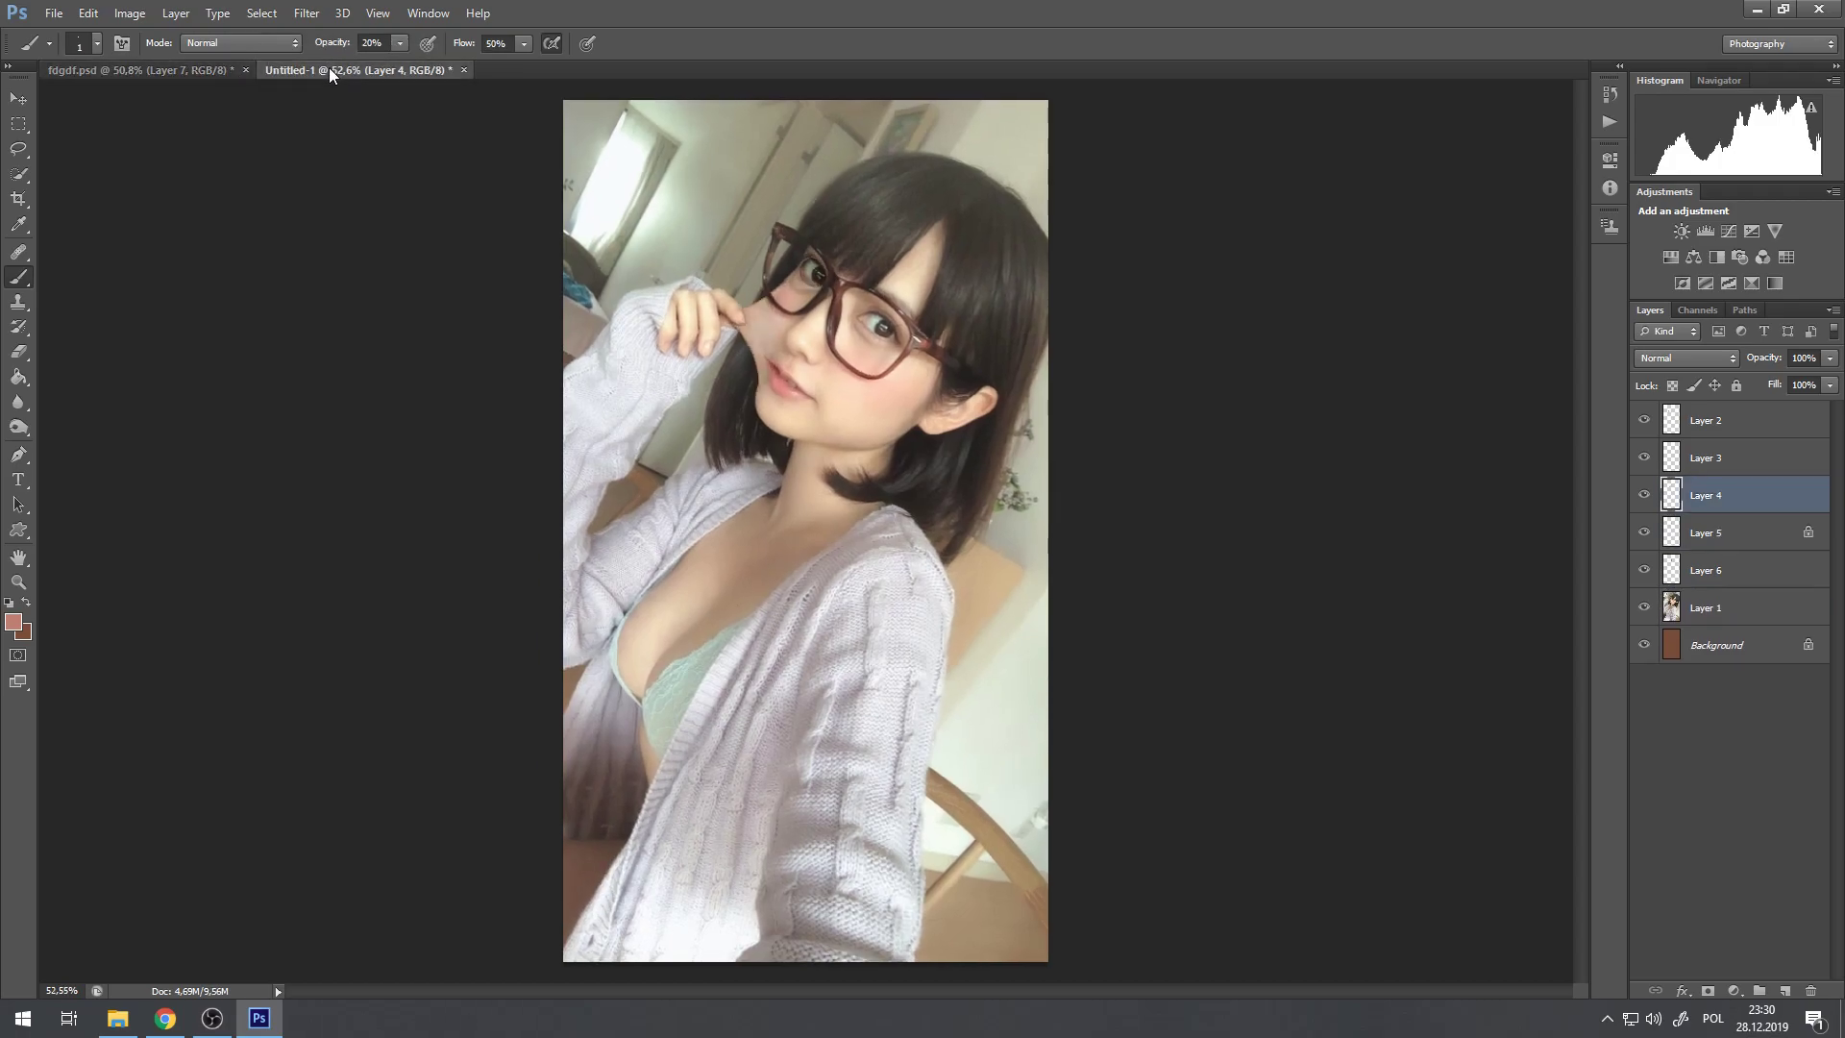
left_click(199, 67)
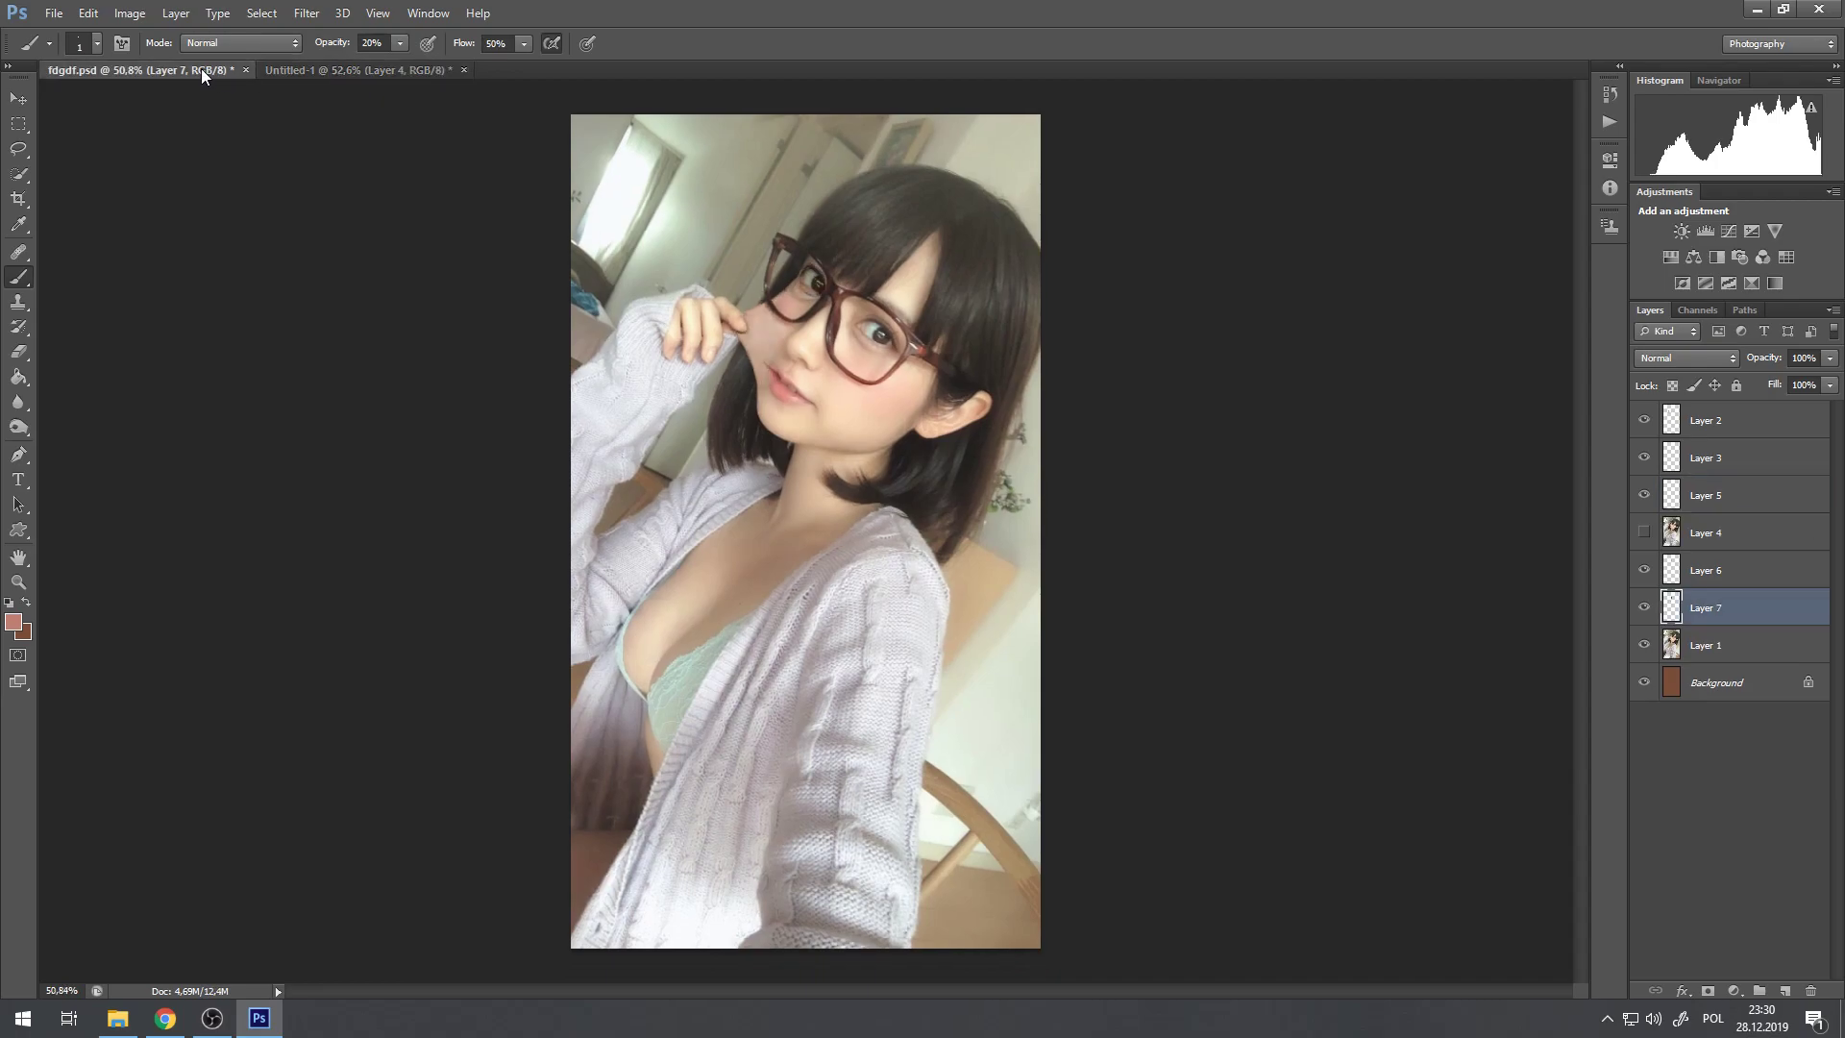
left_click(274, 69)
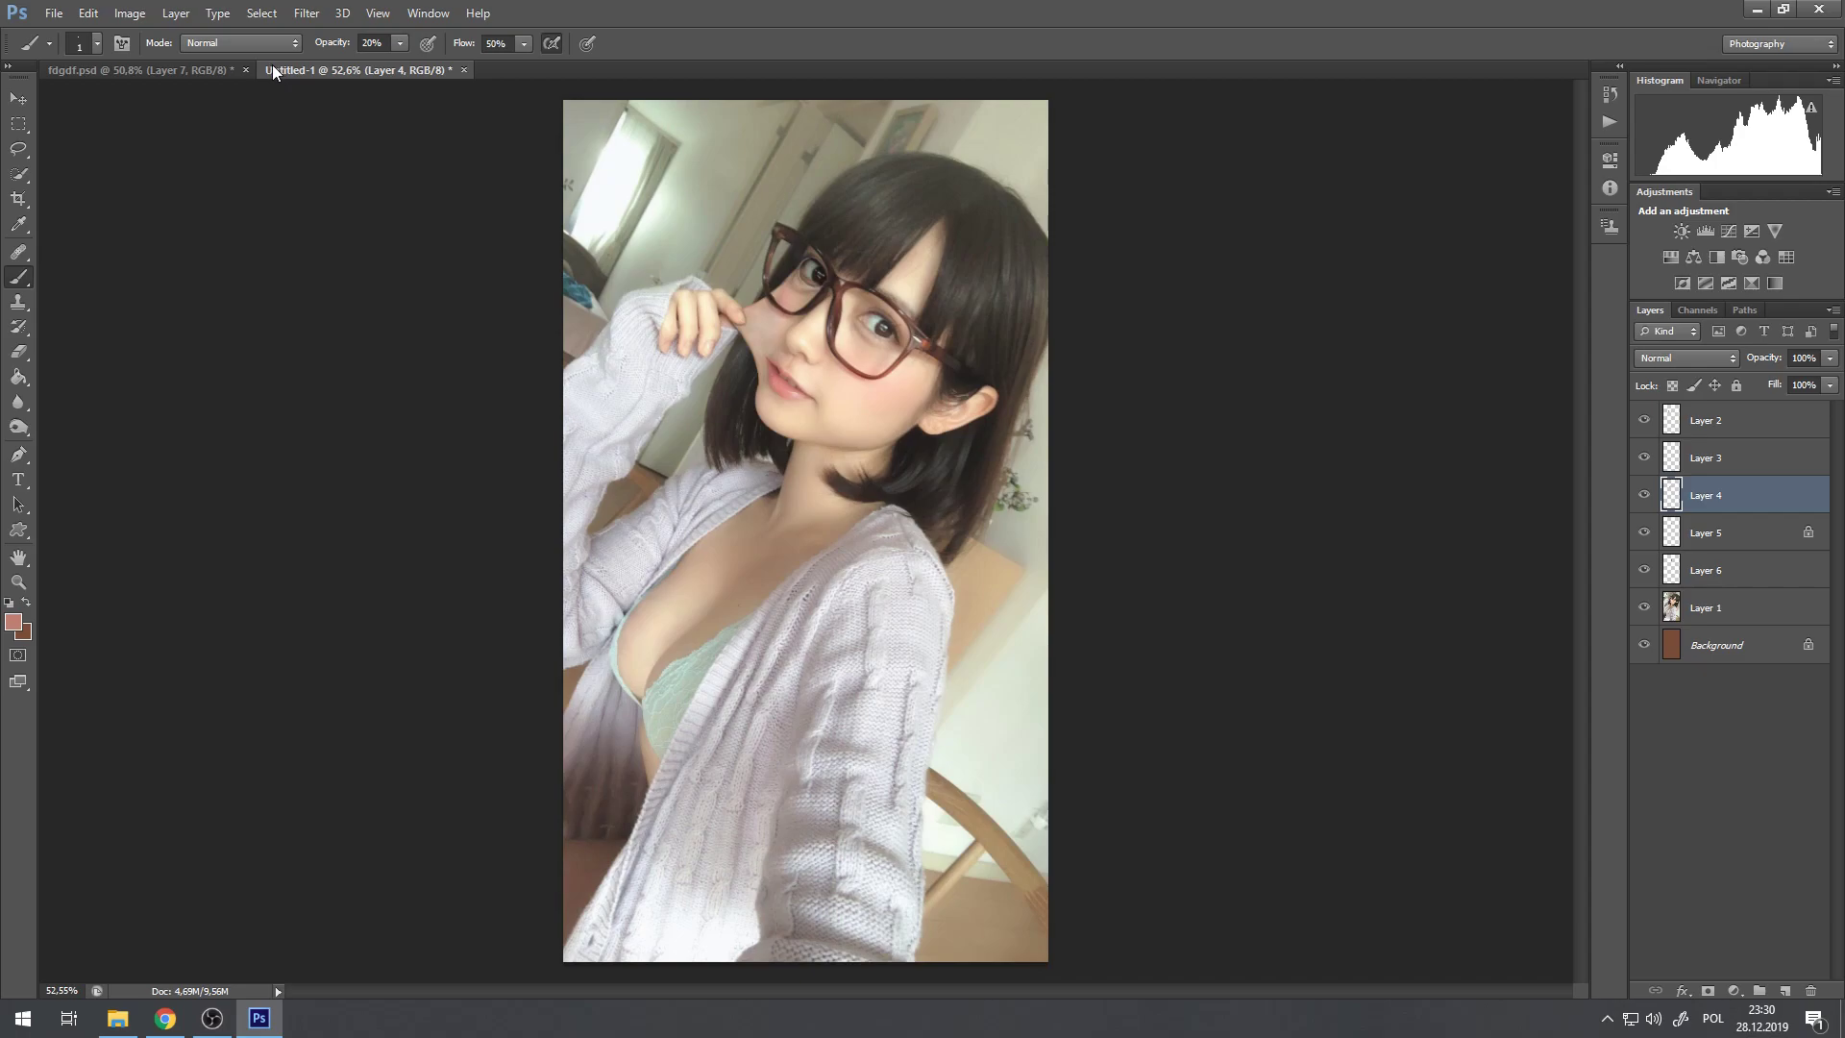
scroll(785, 447, "up", 5)
scroll(805, 583, "up", 1)
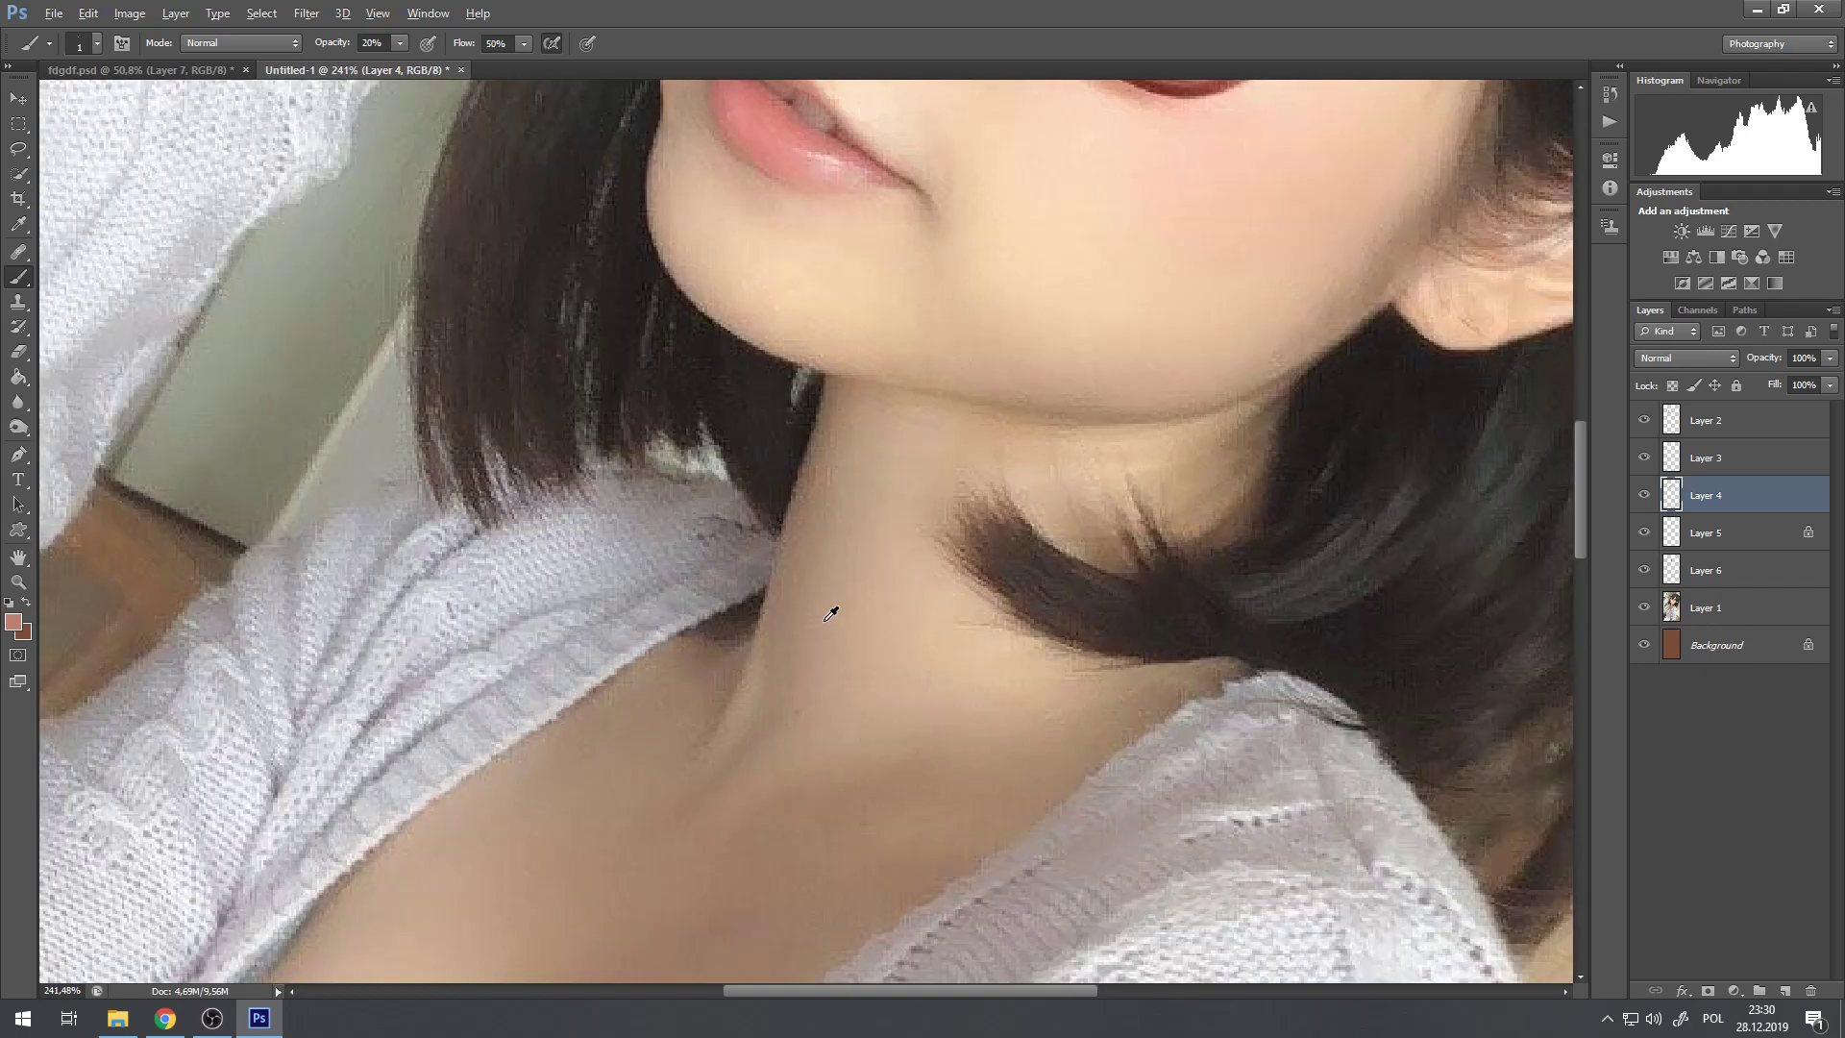
left_click(19, 150)
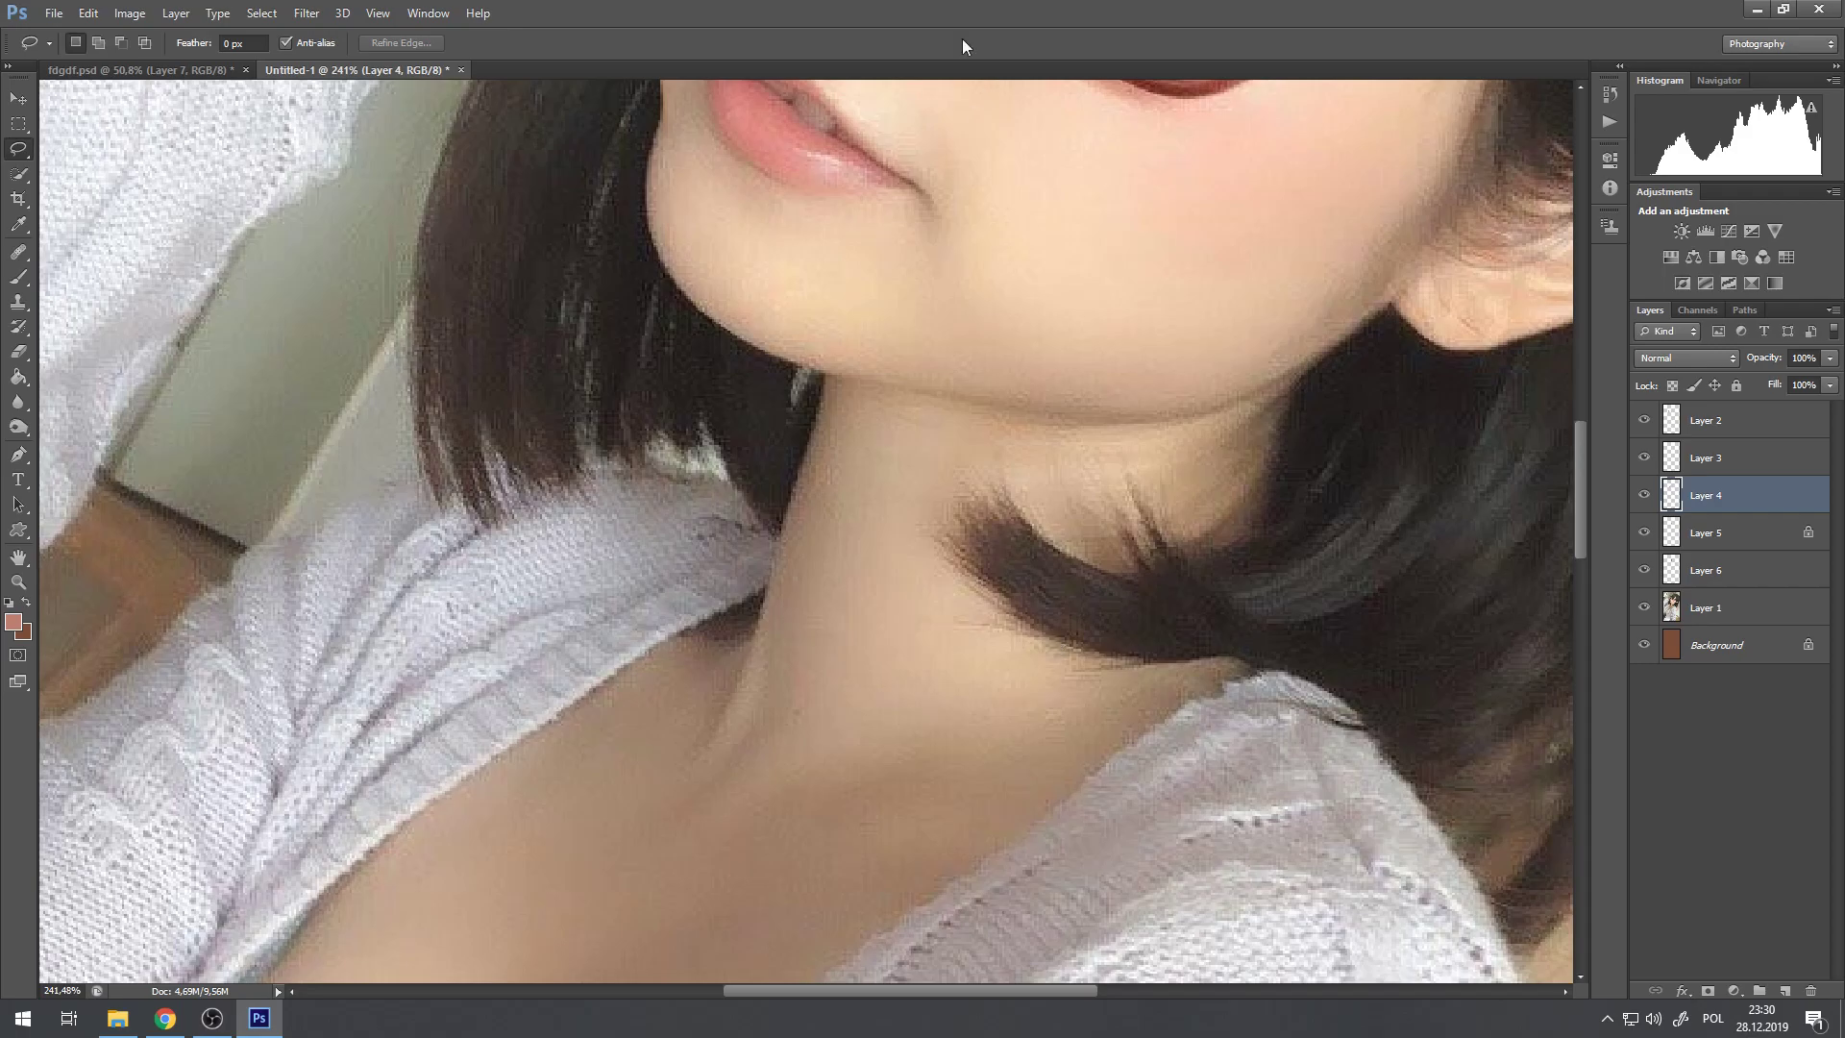
mouse_move(886, 709)
left_mouse_down()
mouse_move(1212, 672)
mouse_move(1063, 712)
mouse_move(828, 660)
left_mouse_up()
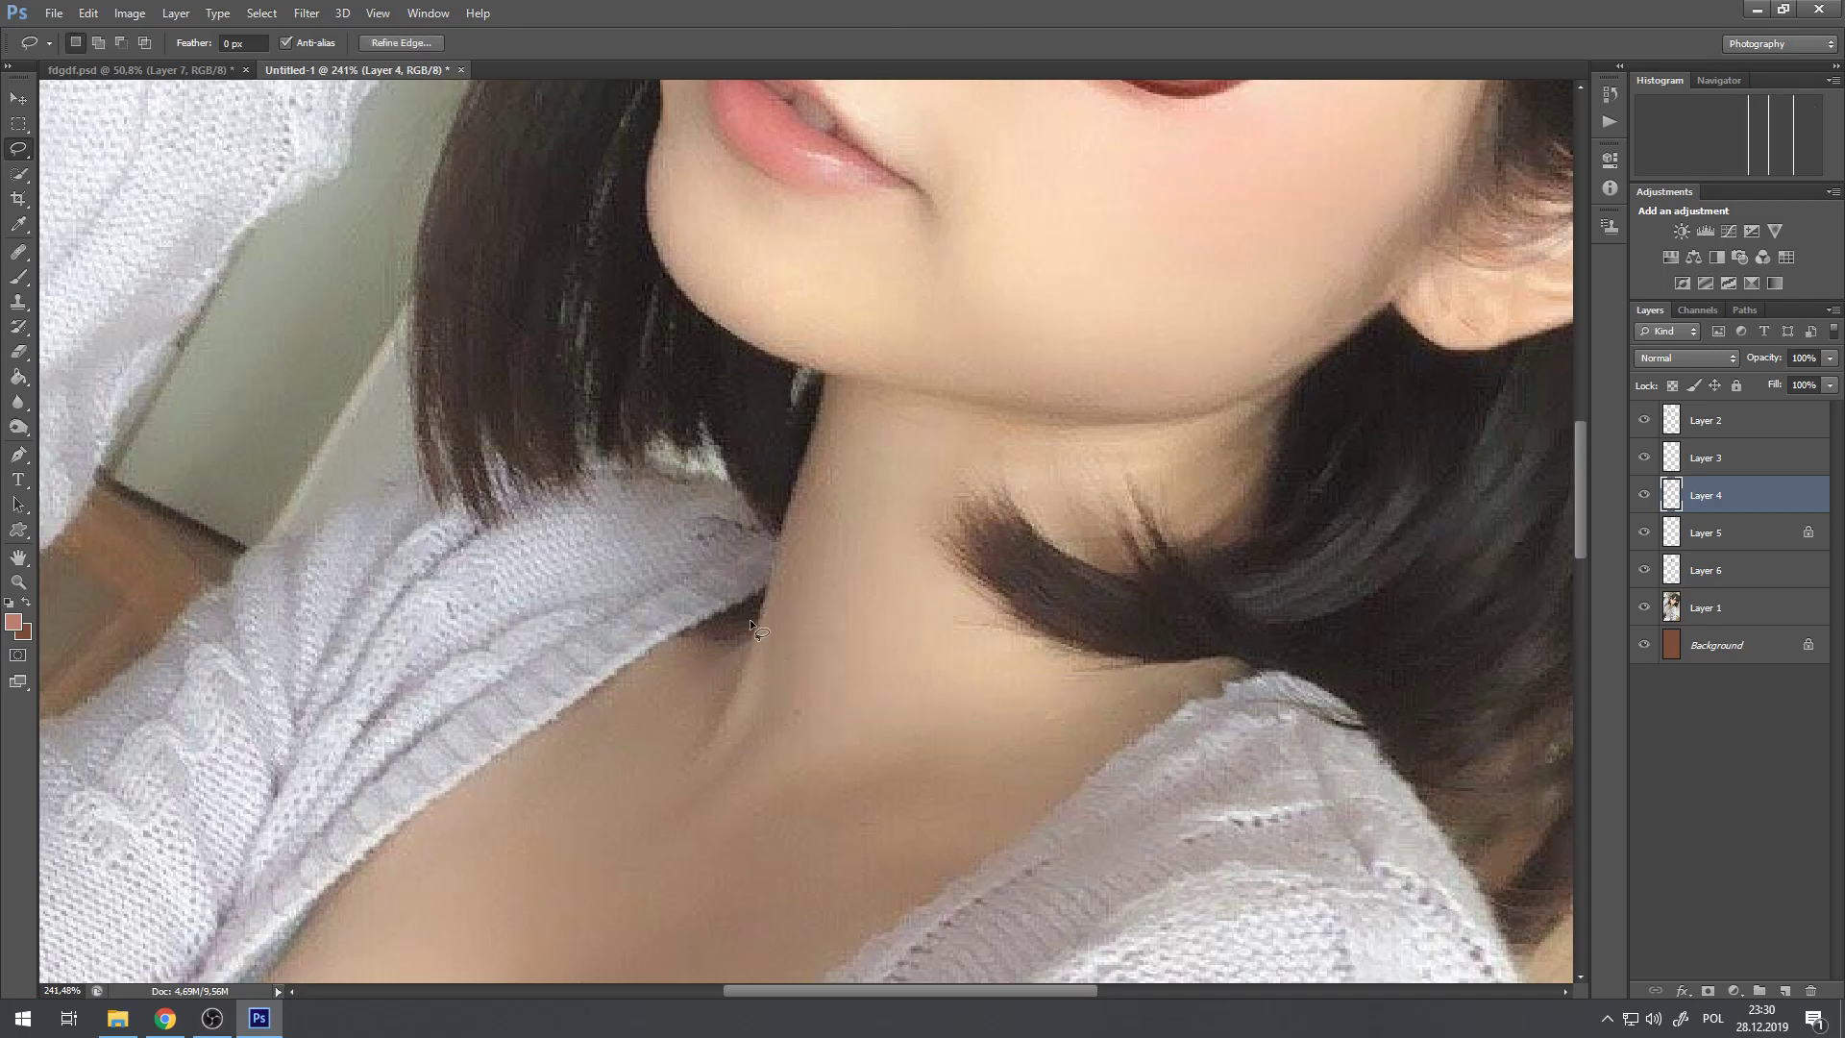
left_click(839, 579)
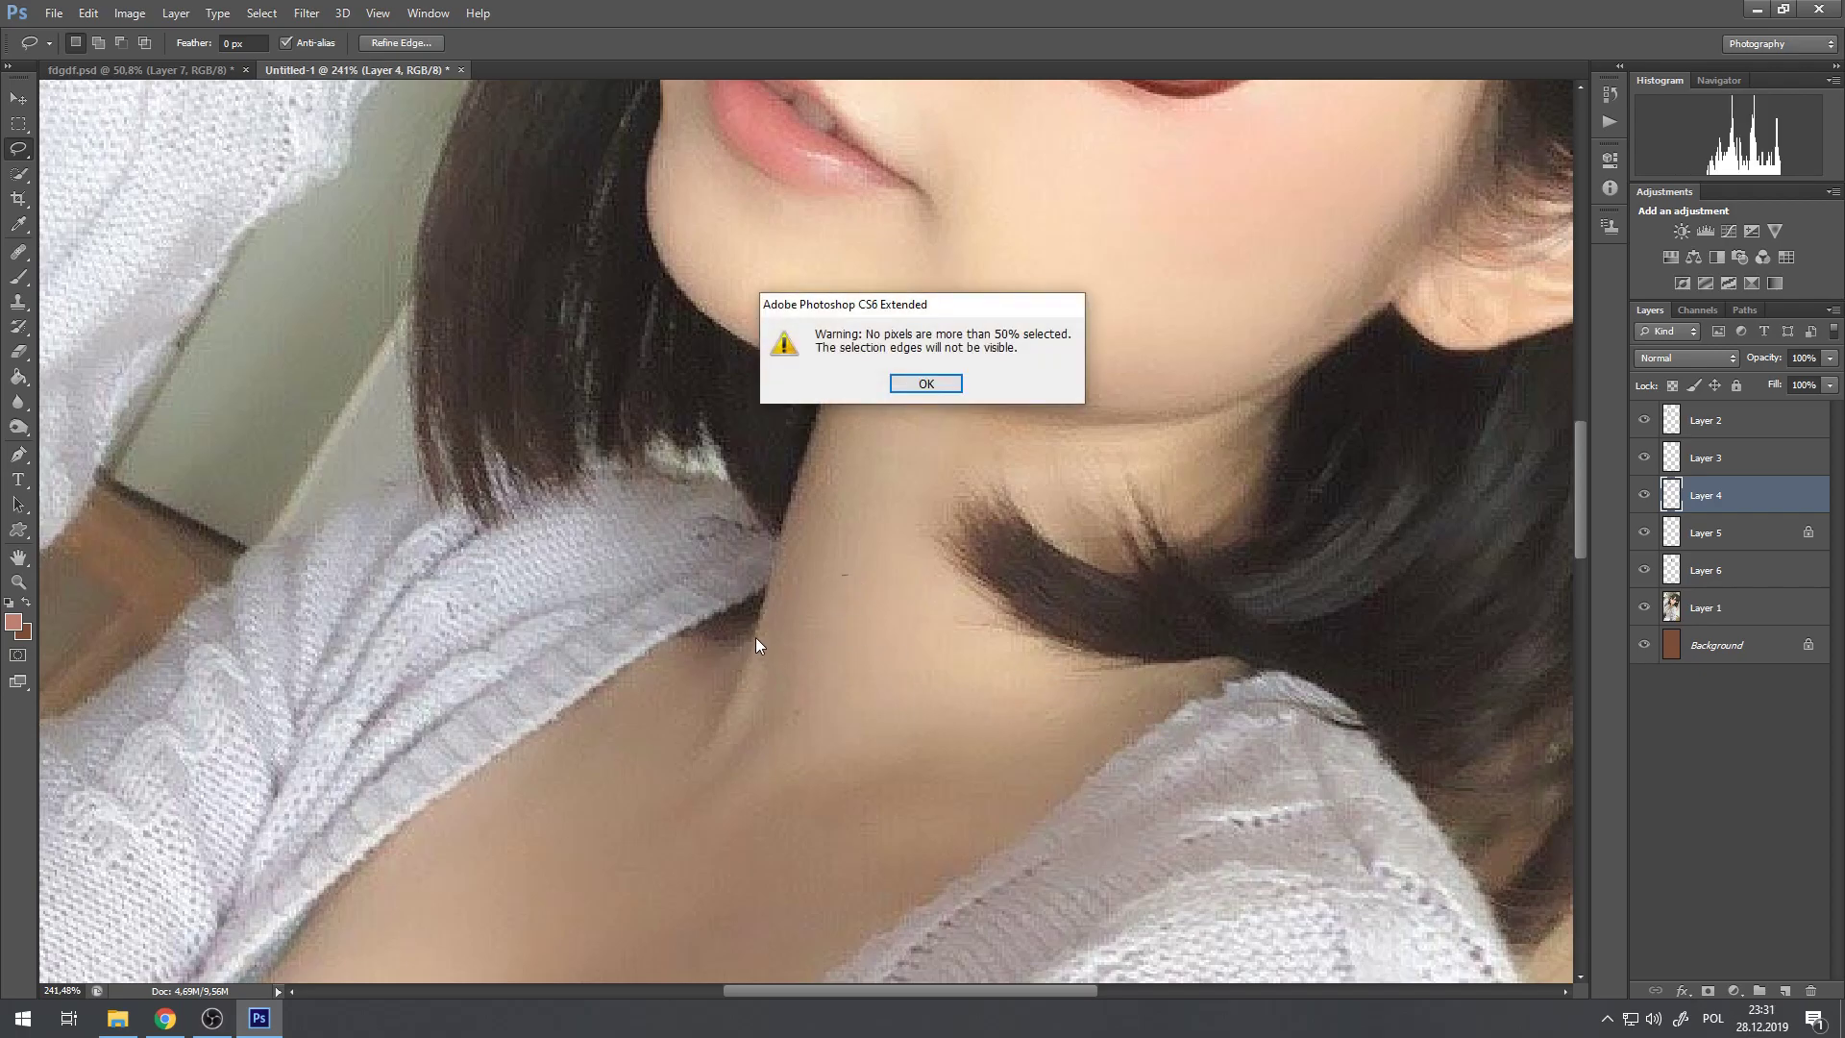
left_click(915, 387)
mouse_move(753, 634)
left_mouse_down()
mouse_move(1035, 728)
mouse_move(1222, 663)
left_mouse_up()
scroll(1060, 521, "down", 1)
scroll(1059, 521, "down", 5)
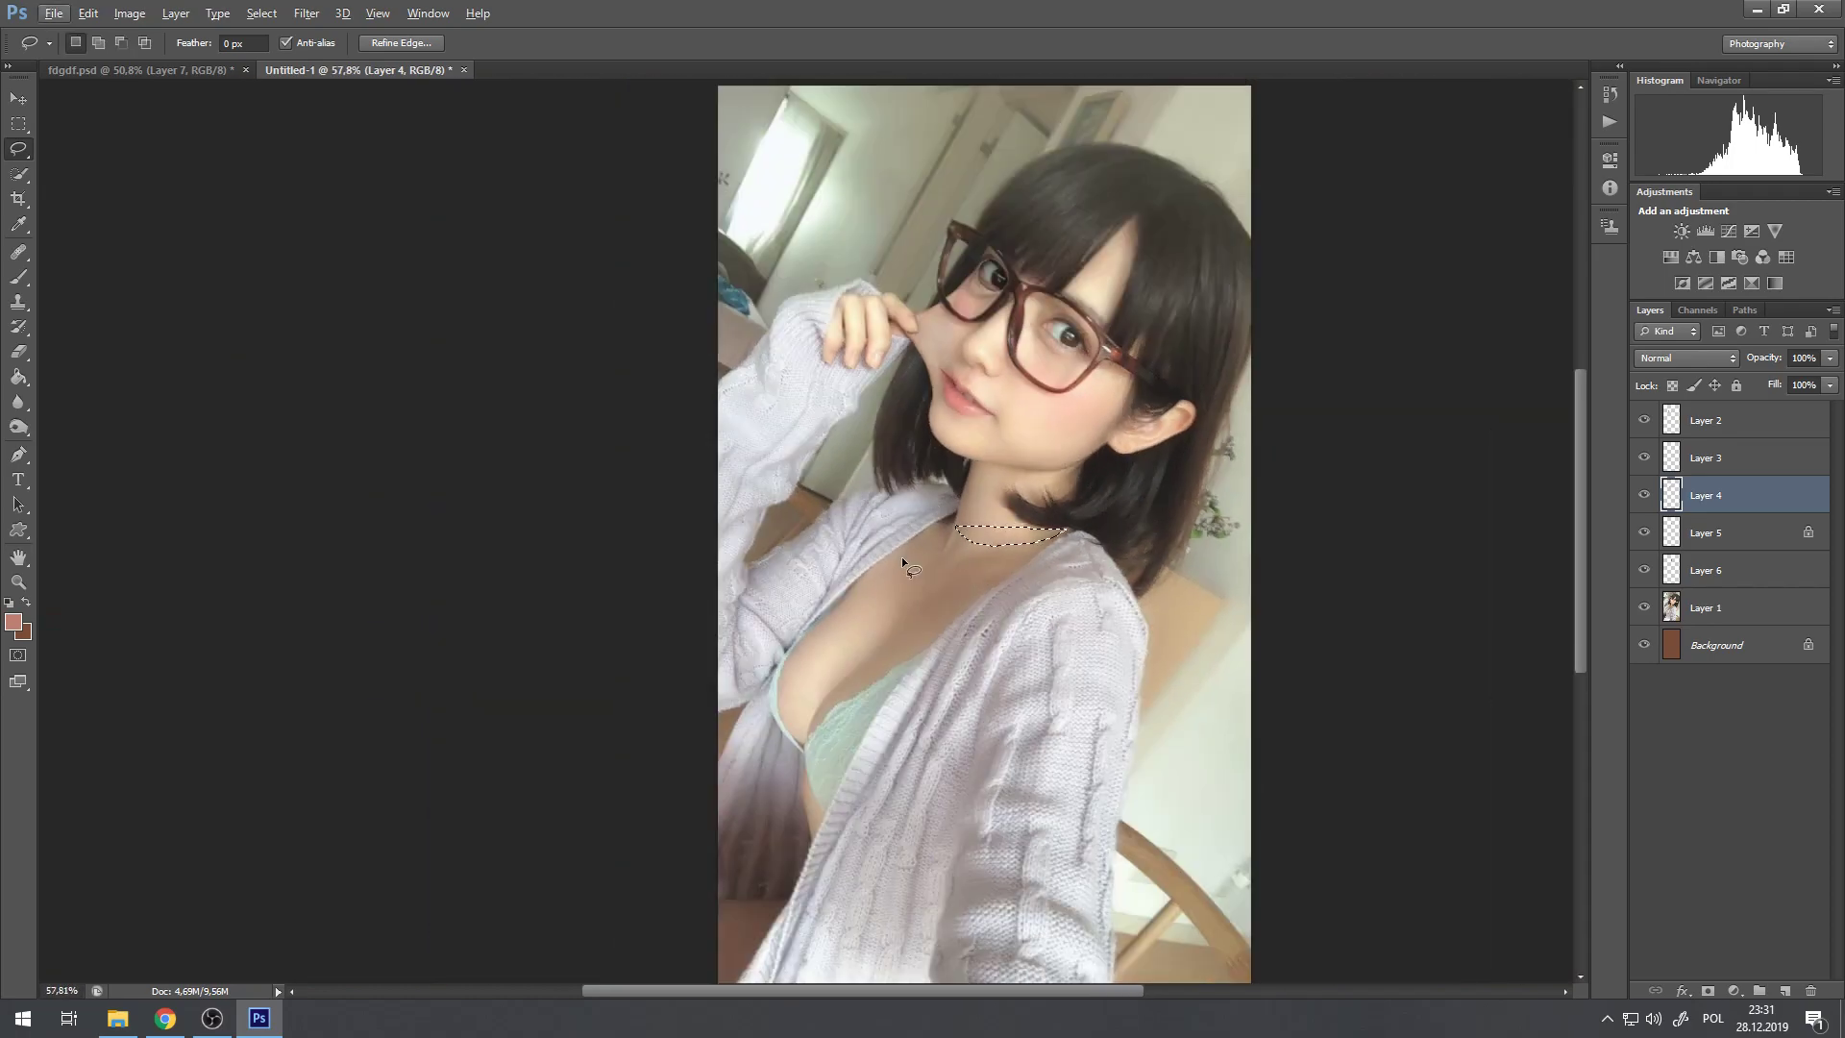
key("ctrl+d")
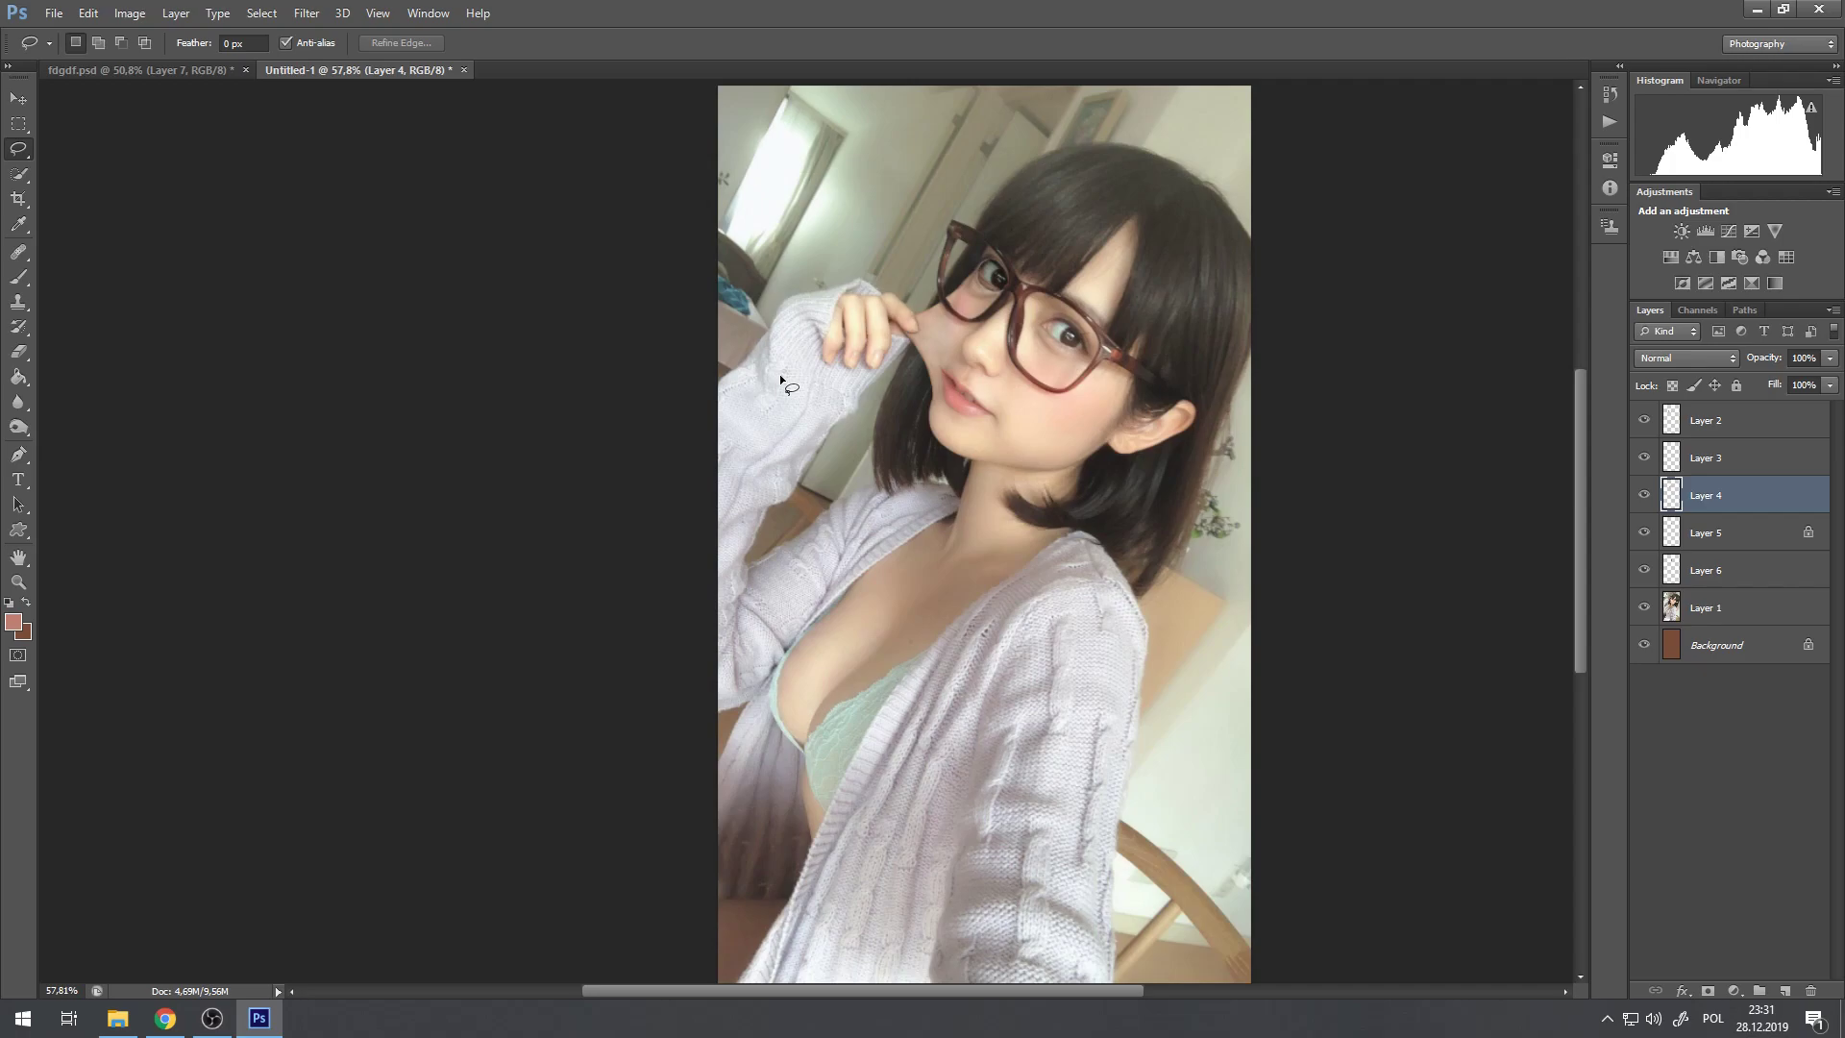
Step: Examine the neck, the pinched cheek and the pulled lip corner in Untitled-1, both close up and from farther out
scroll(957, 511, "up", 5)
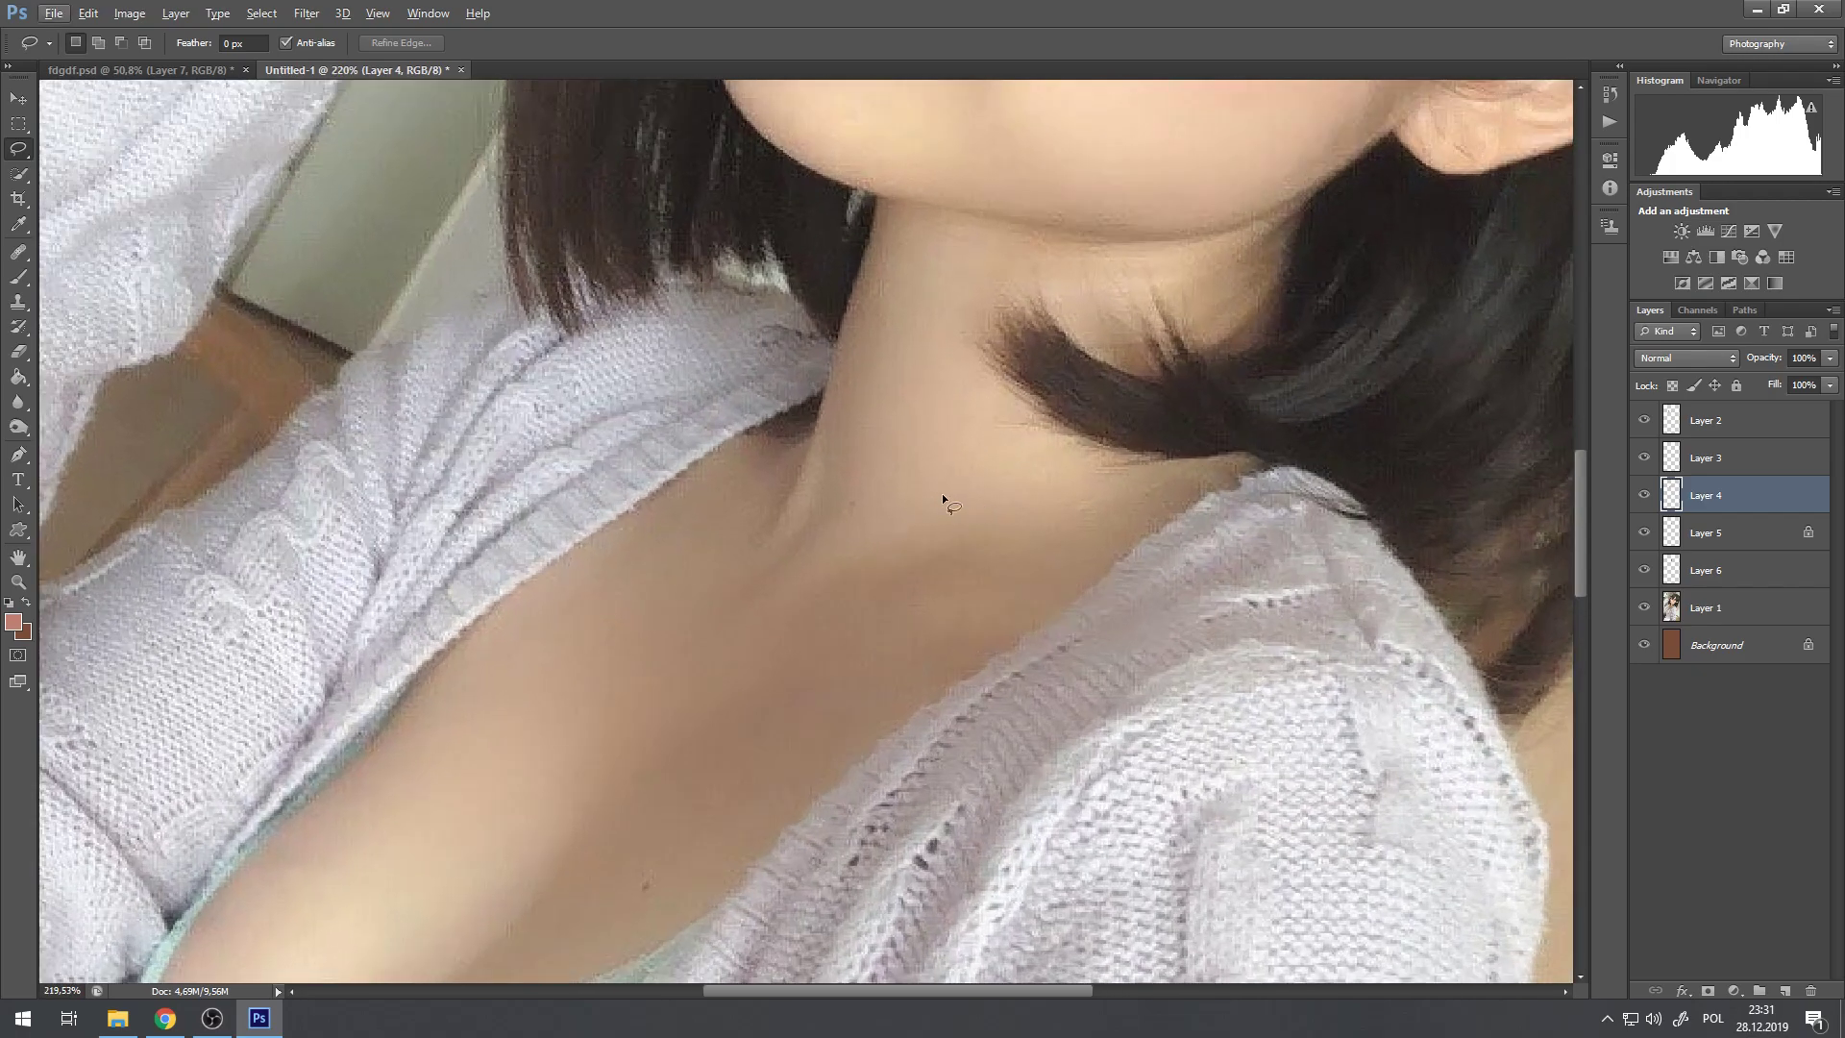
scroll(965, 498, "down", 6)
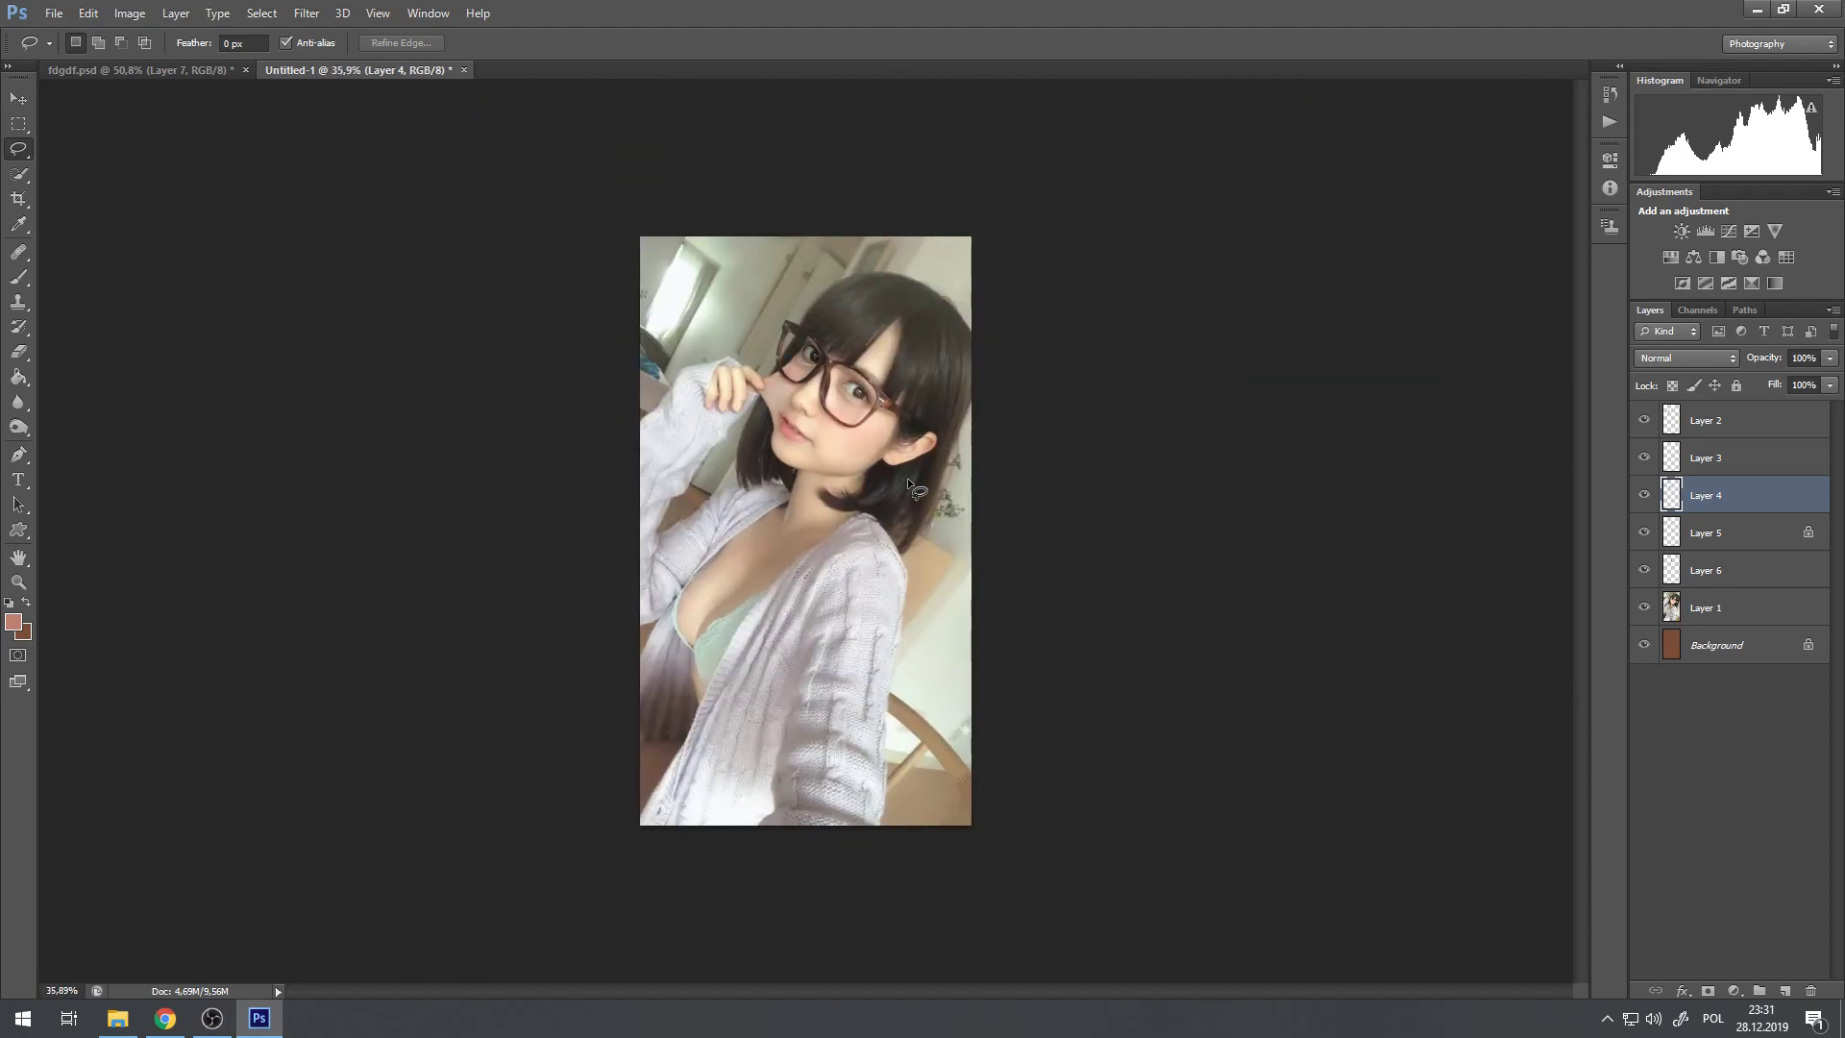
scroll(859, 444, "up", 5)
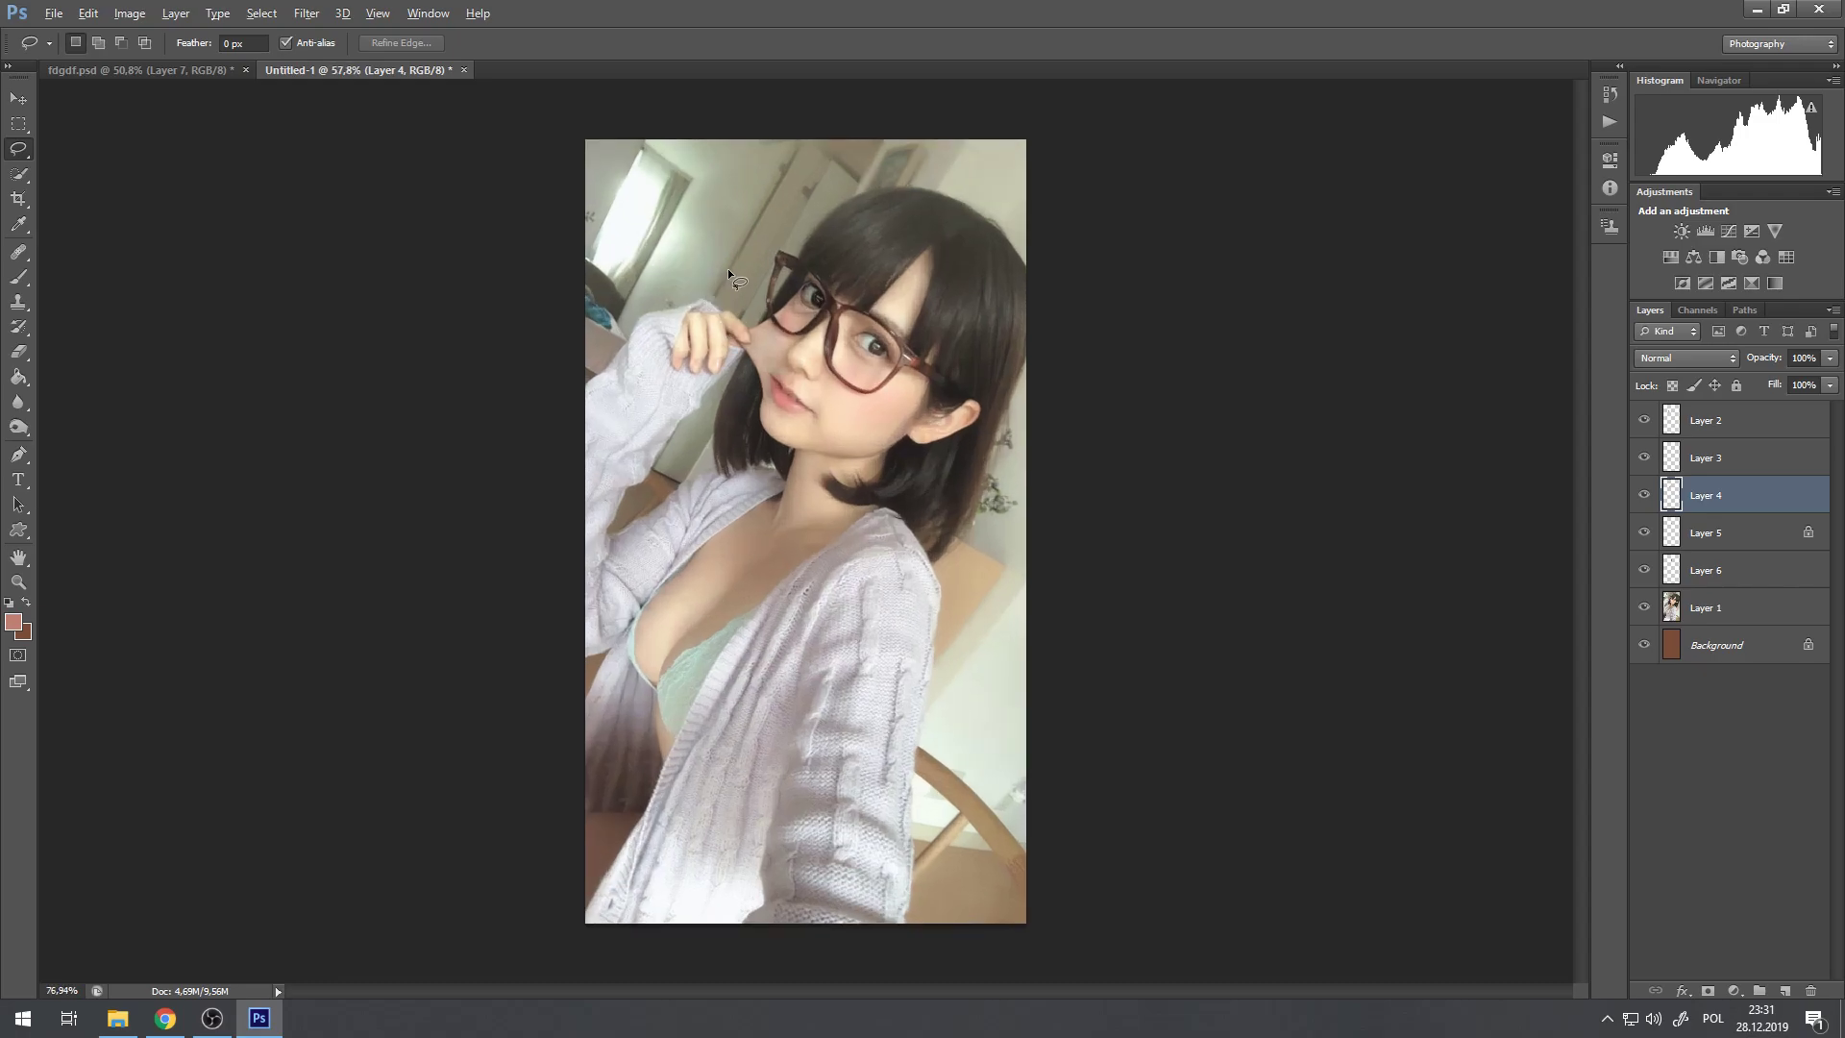
scroll(909, 371, "up", 3)
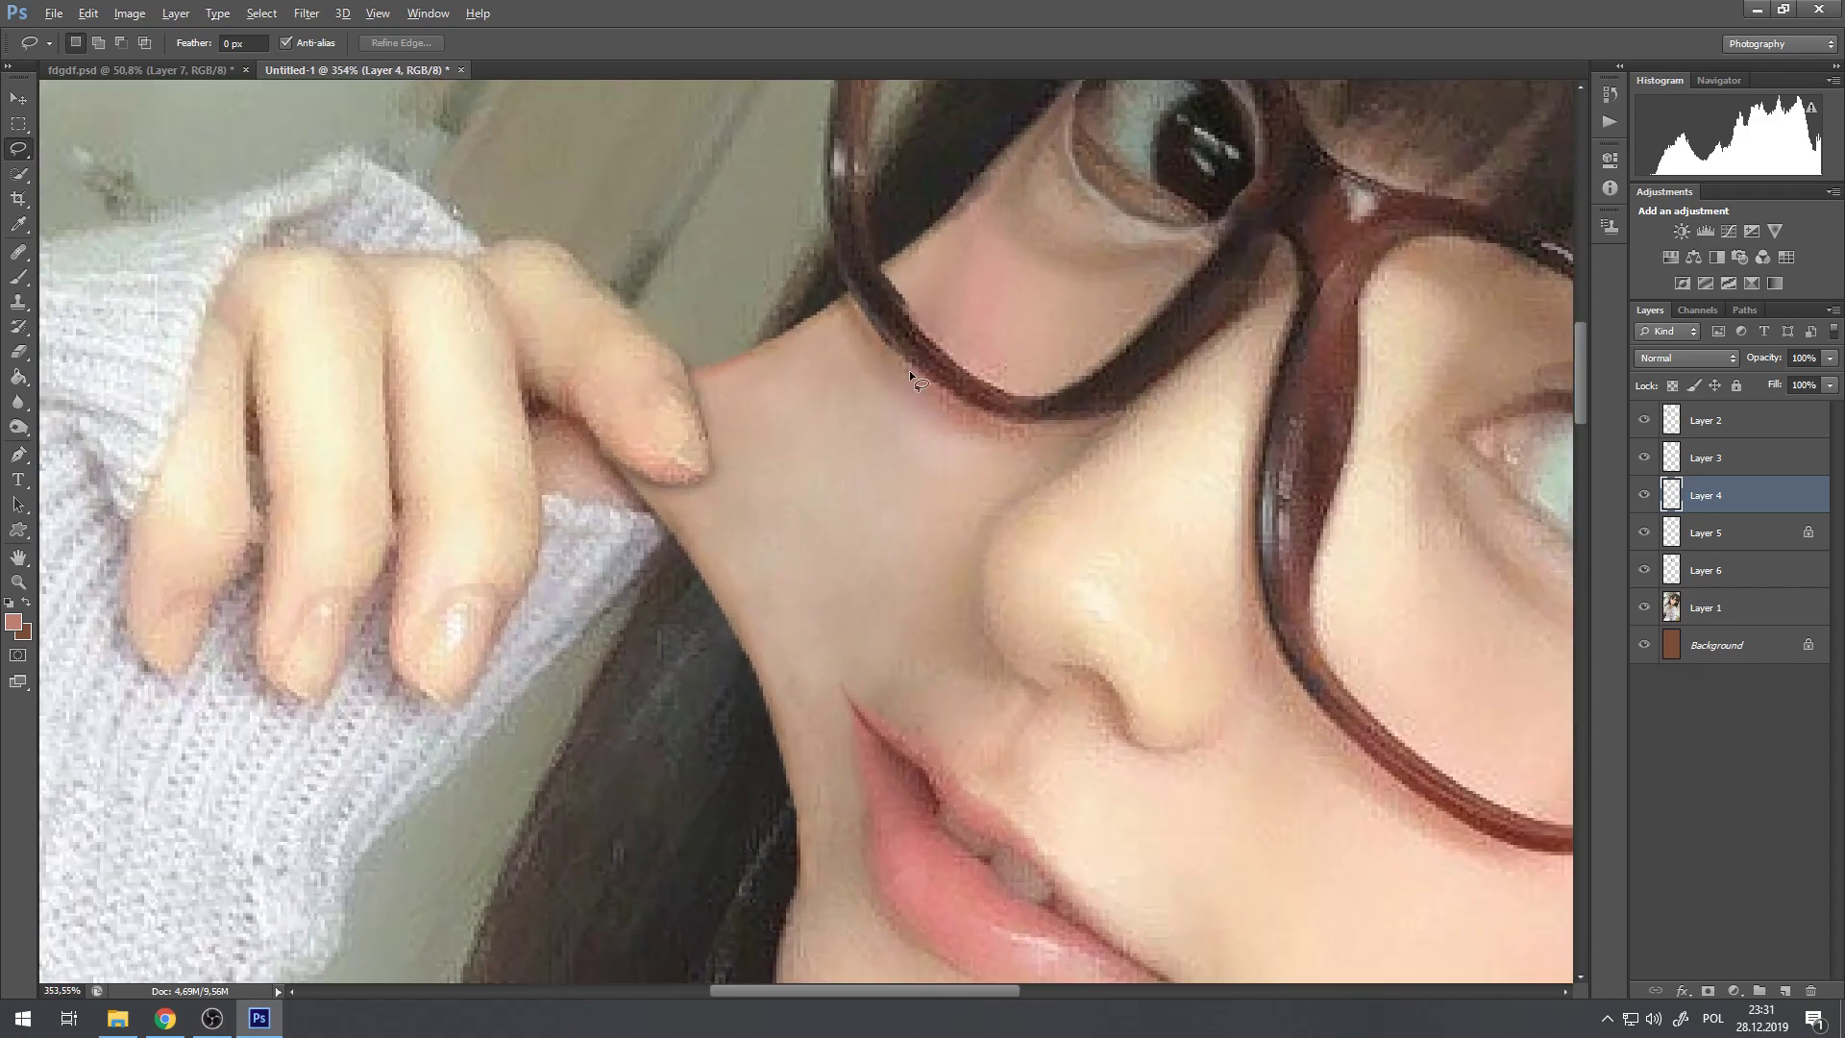
scroll(891, 365, "down", 6)
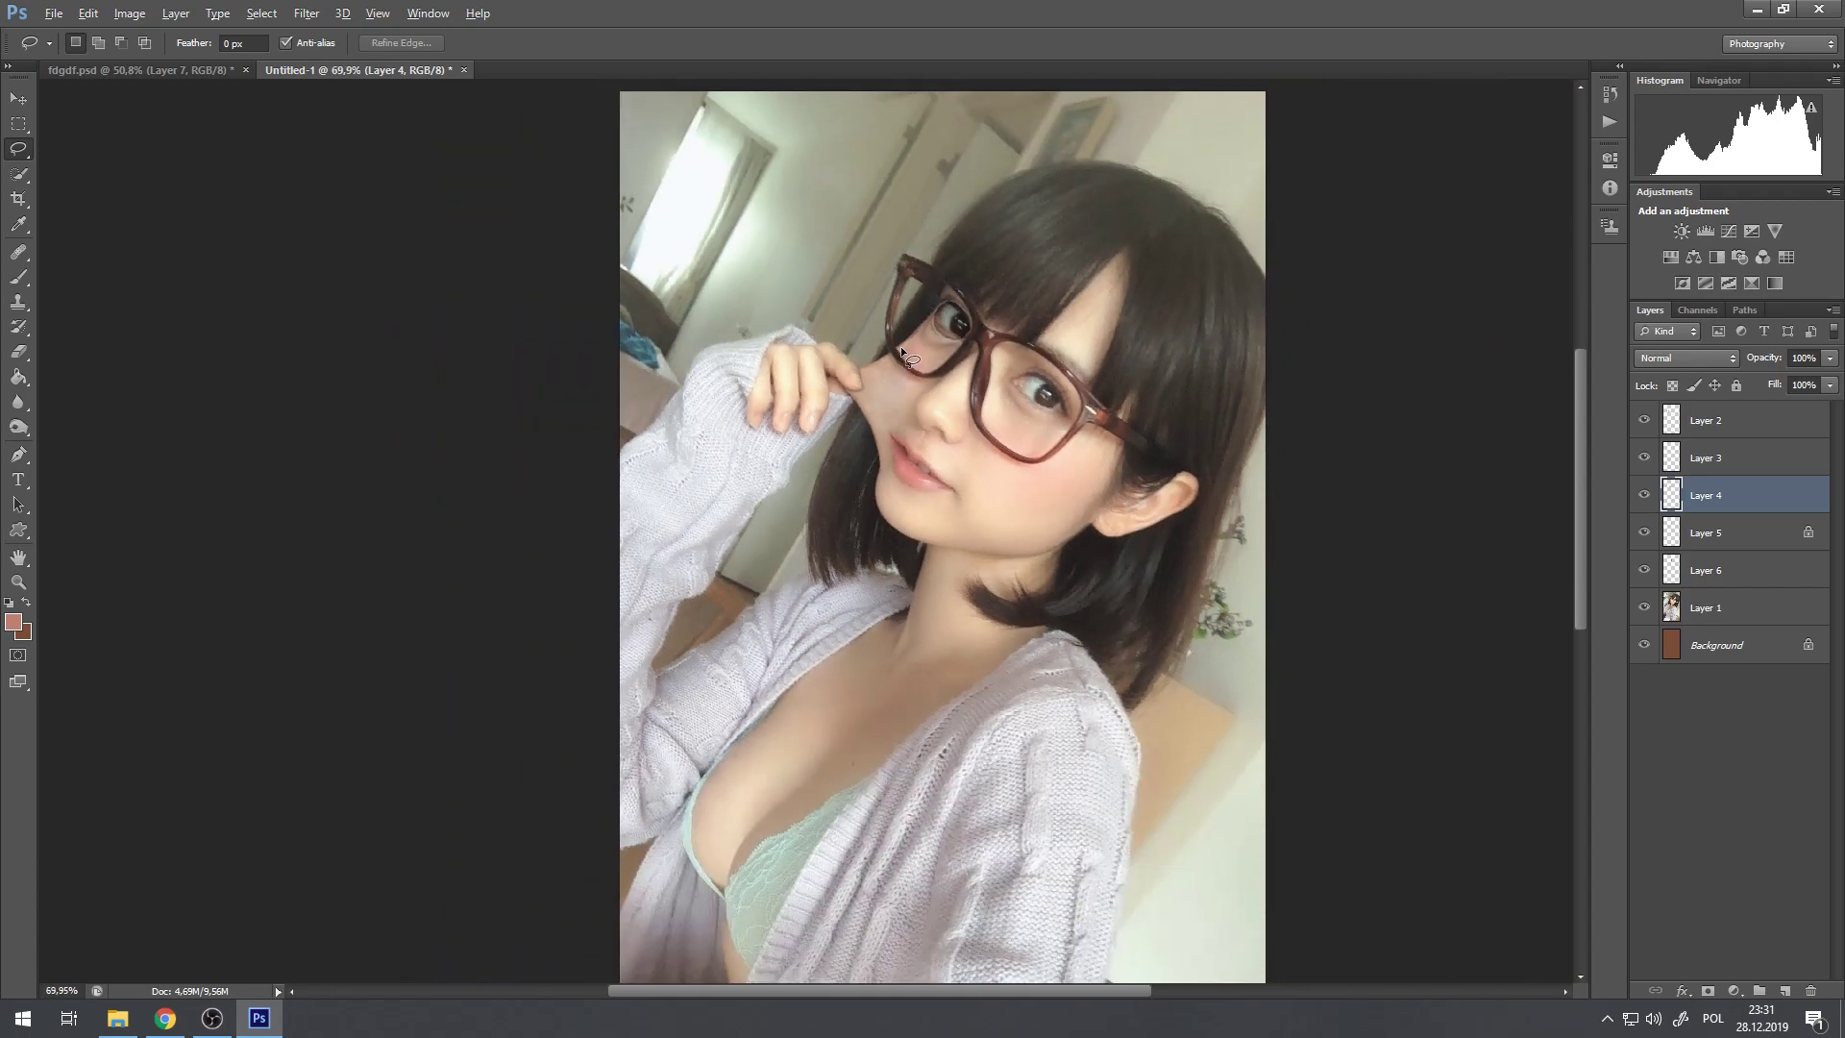
scroll(901, 348, "down", 1)
scroll(902, 355, "up", 4)
scroll(904, 356, "up", 1)
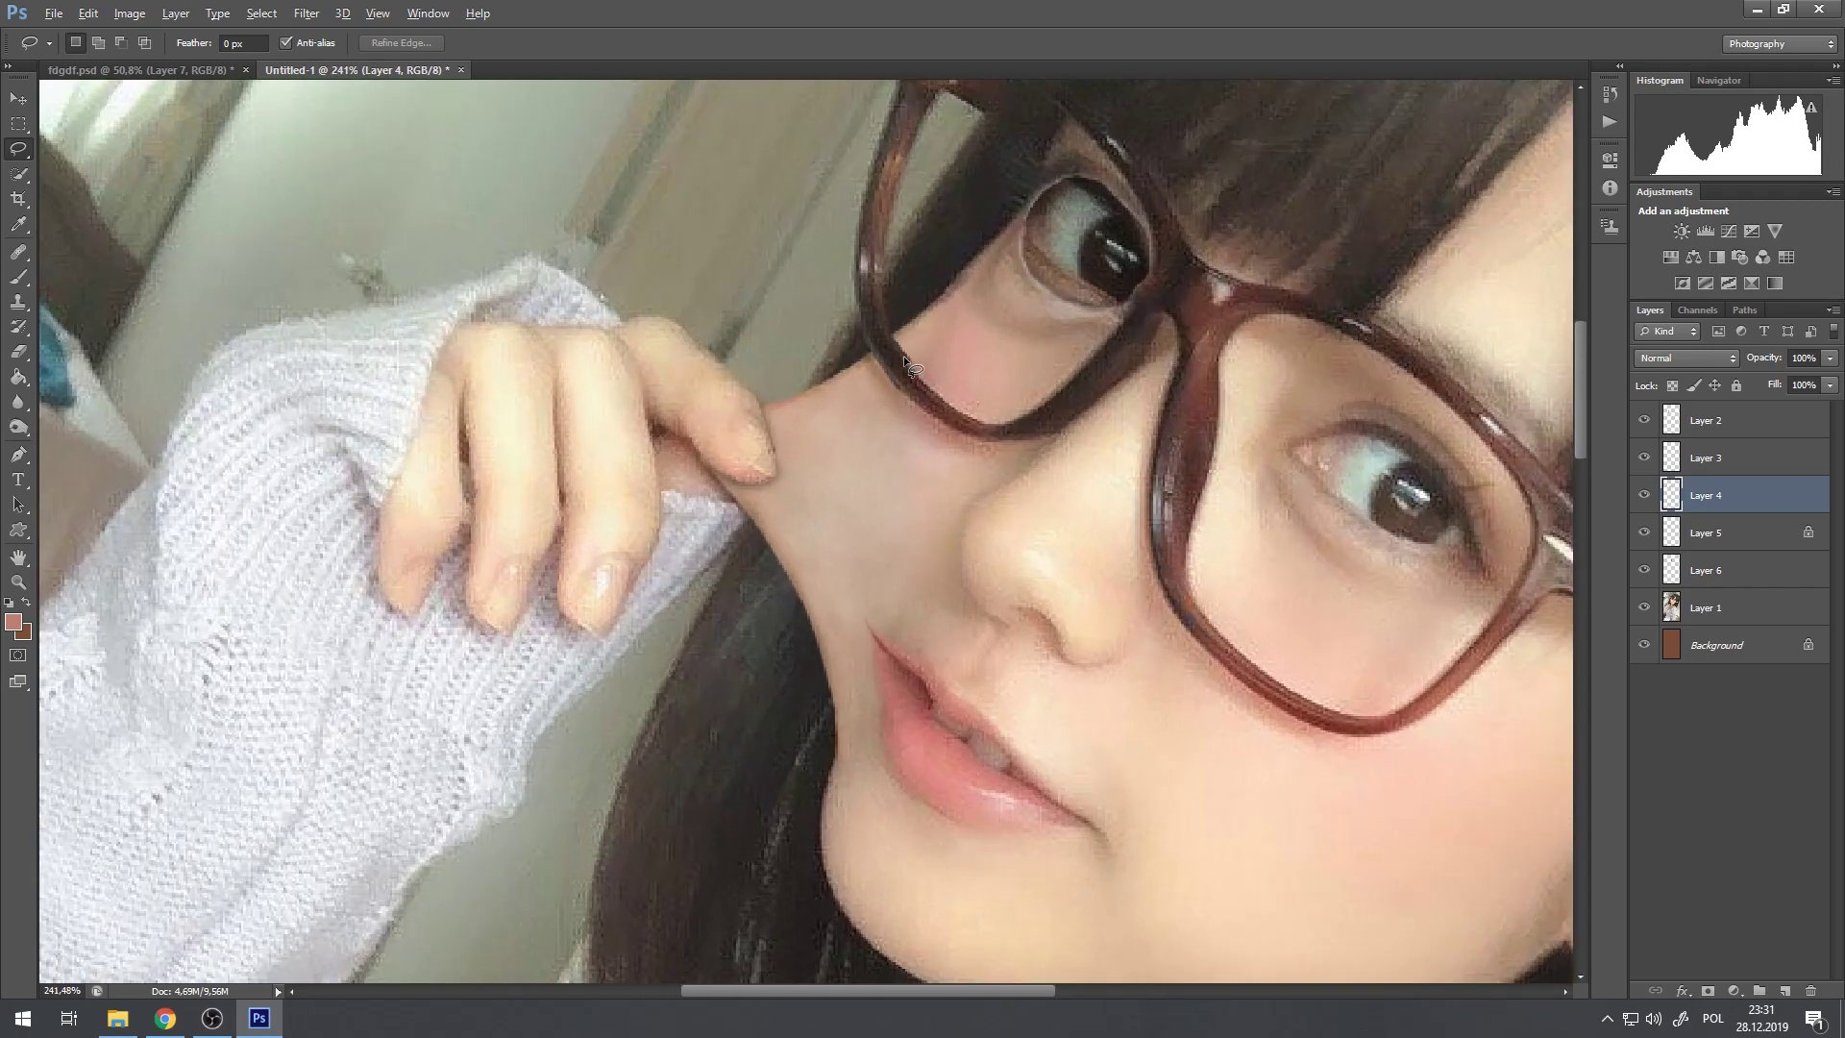
scroll(903, 356, "down", 3)
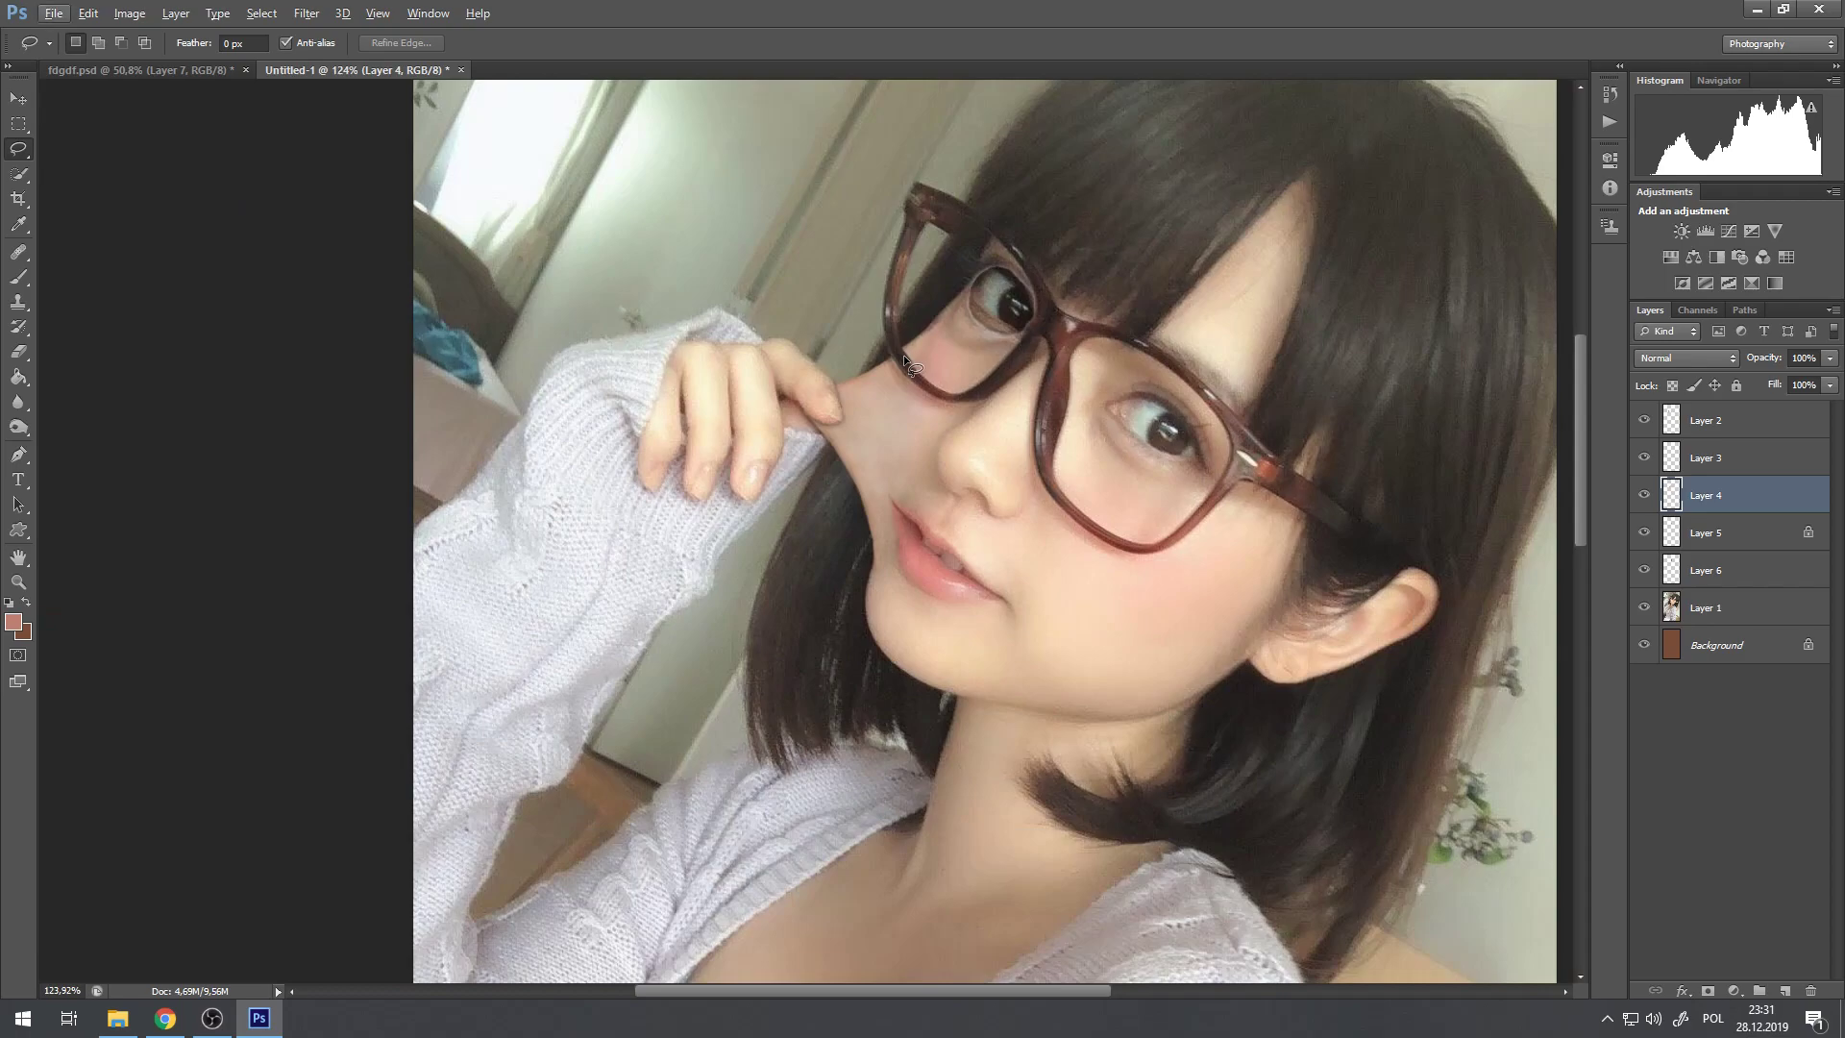
scroll(913, 379, "down", 1)
scroll(908, 385, "up", 3)
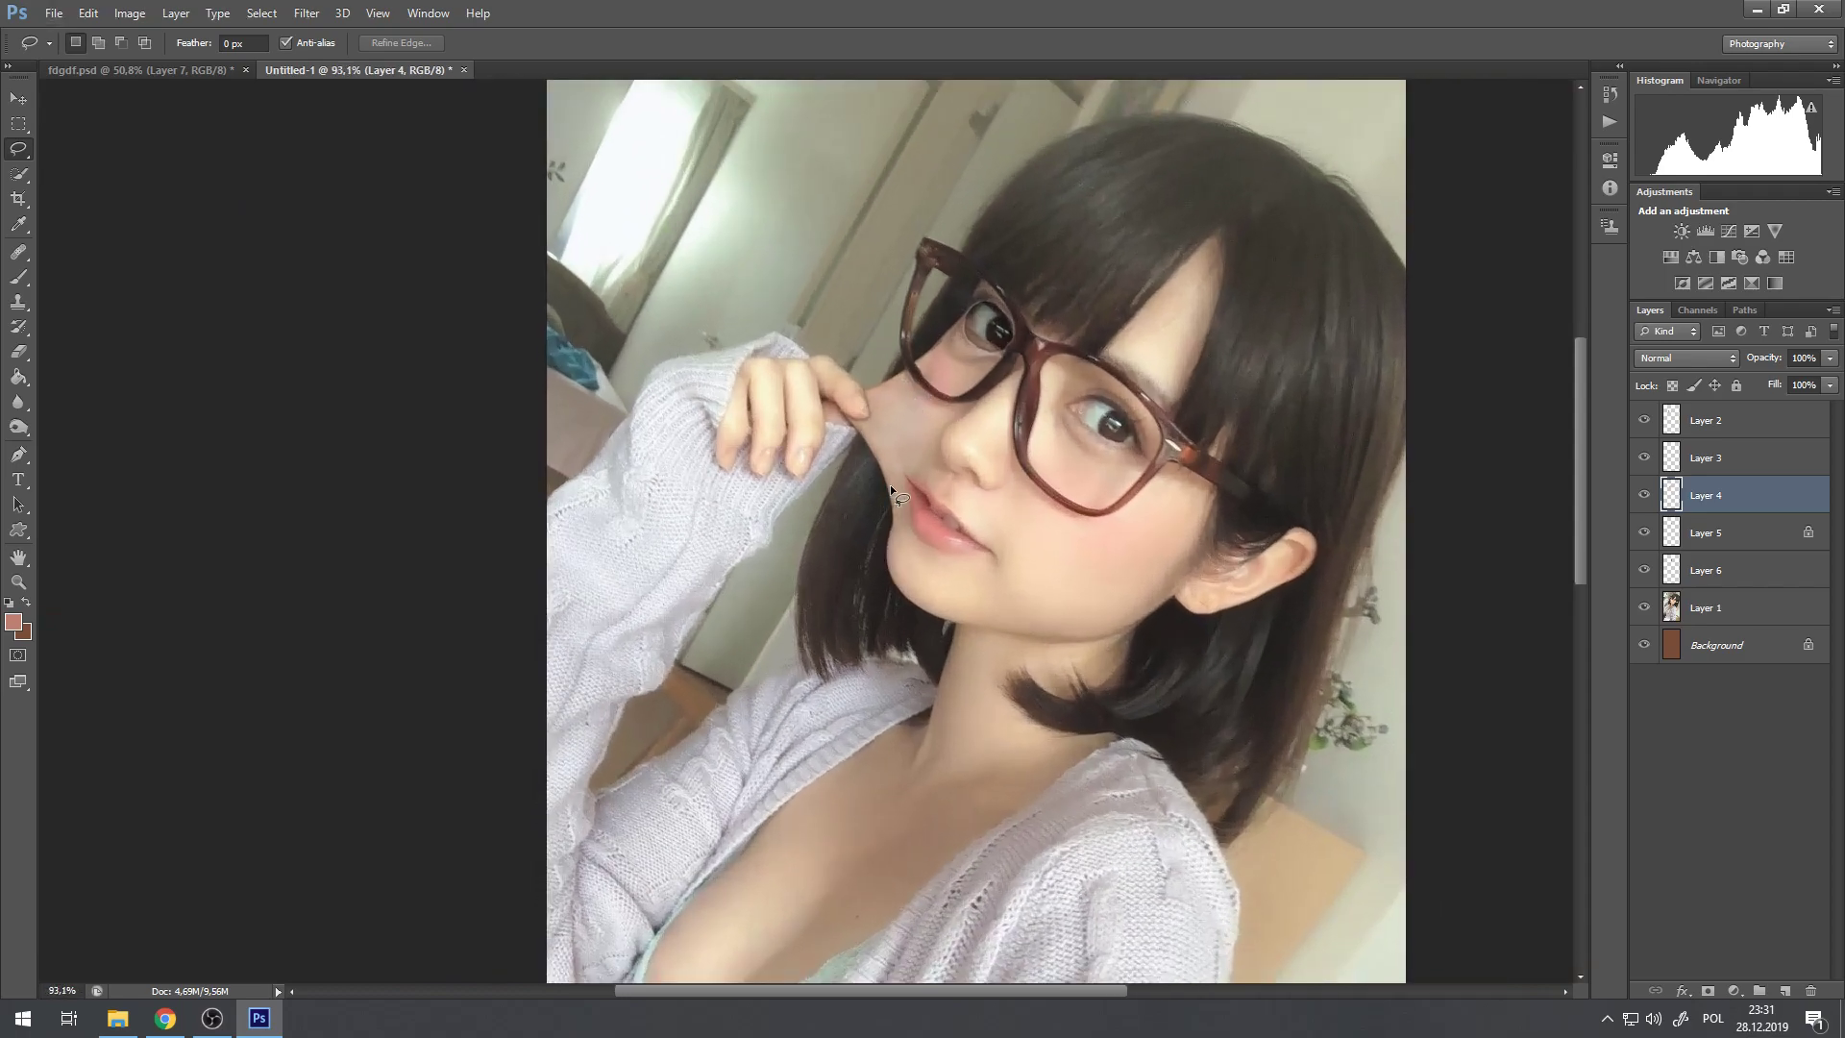
scroll(904, 473, "up", 6)
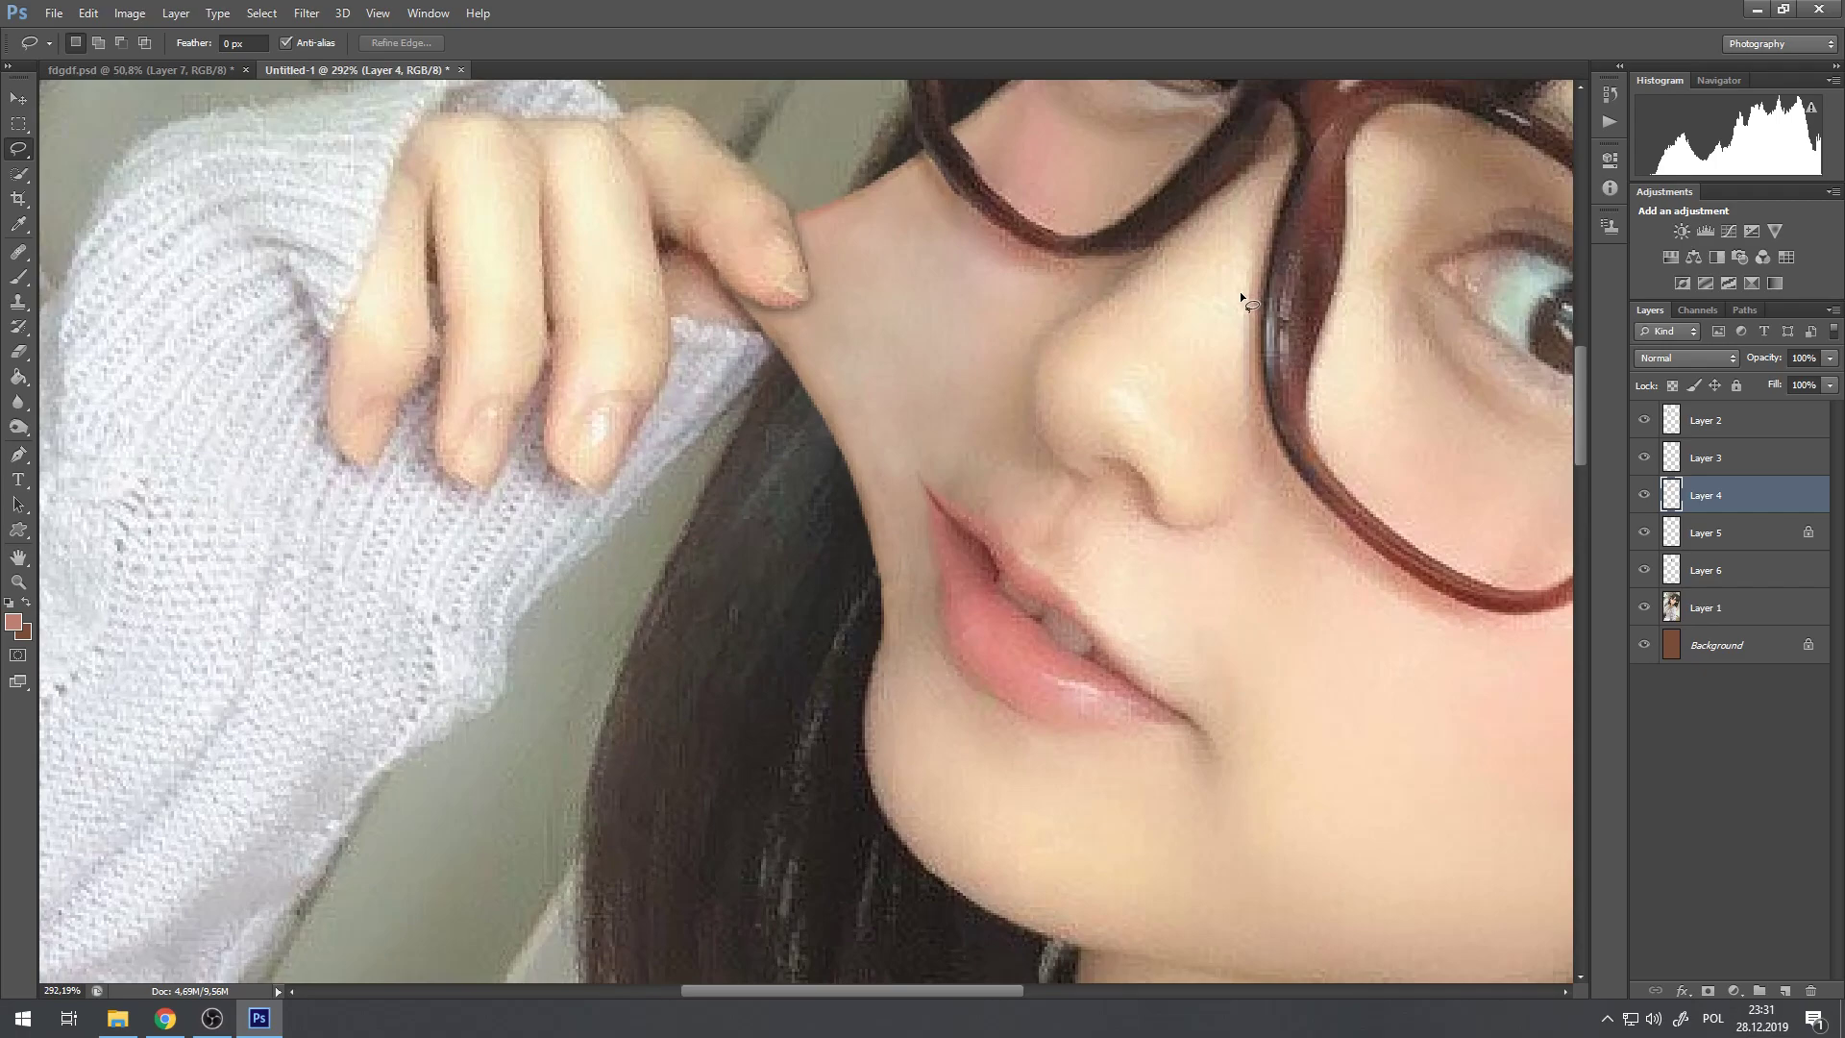
scroll(962, 375, "right", 4)
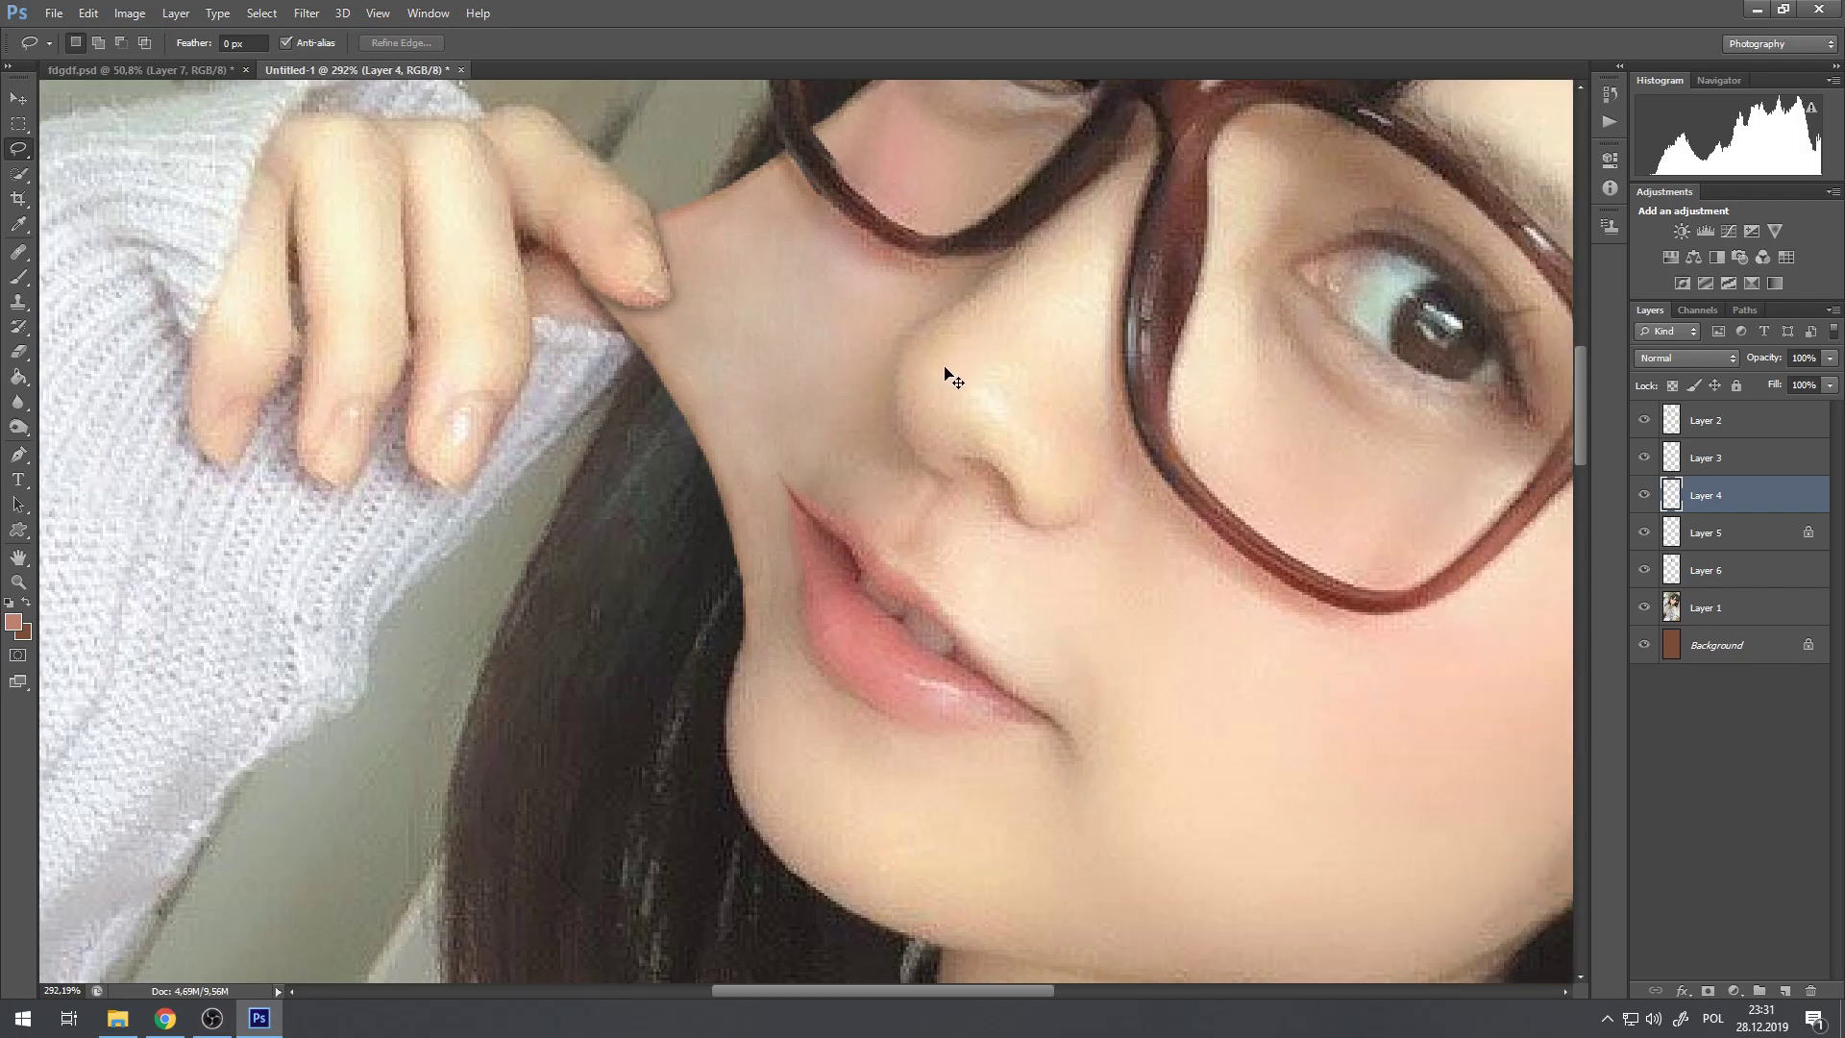
Step: Check how the finished cheek stretch between fingers, glasses and mouth looks in the whole portrait and in detail
scroll(977, 373, "down", 12)
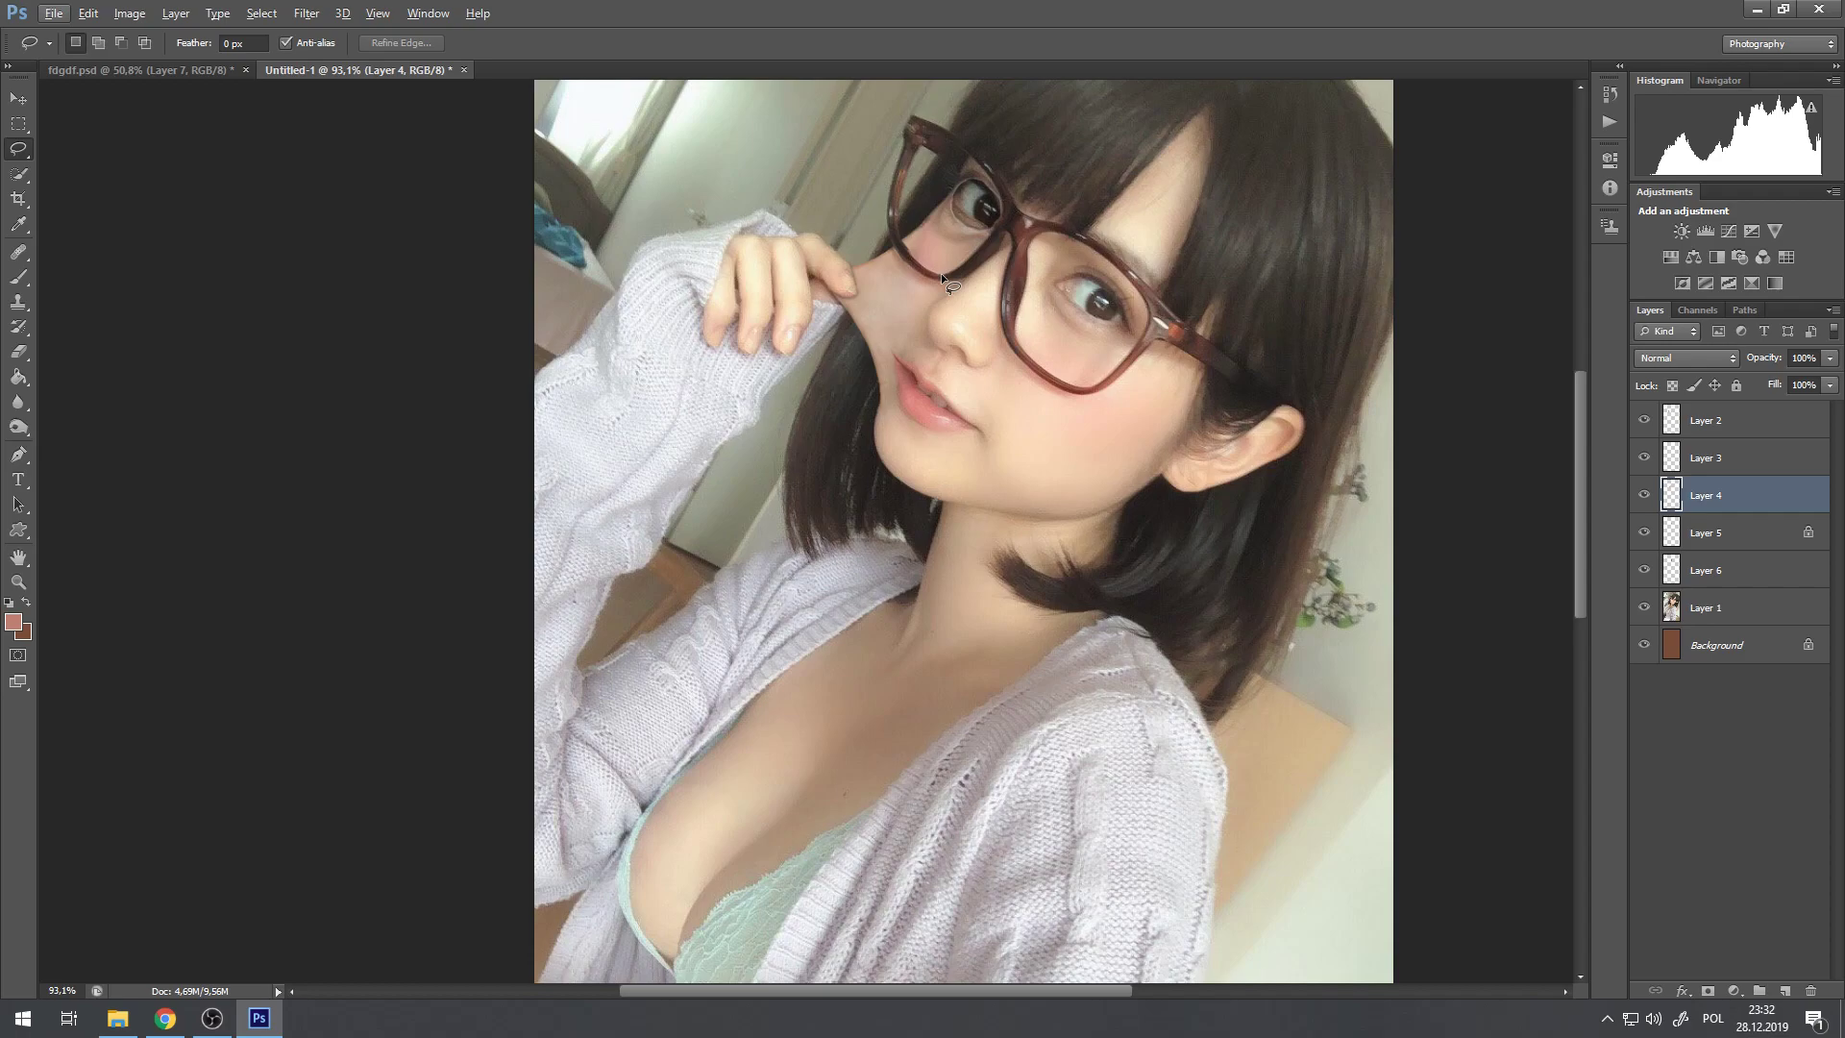
scroll(920, 237, "up", 13)
scroll(890, 309, "down", 11)
scroll(890, 309, "down", 6)
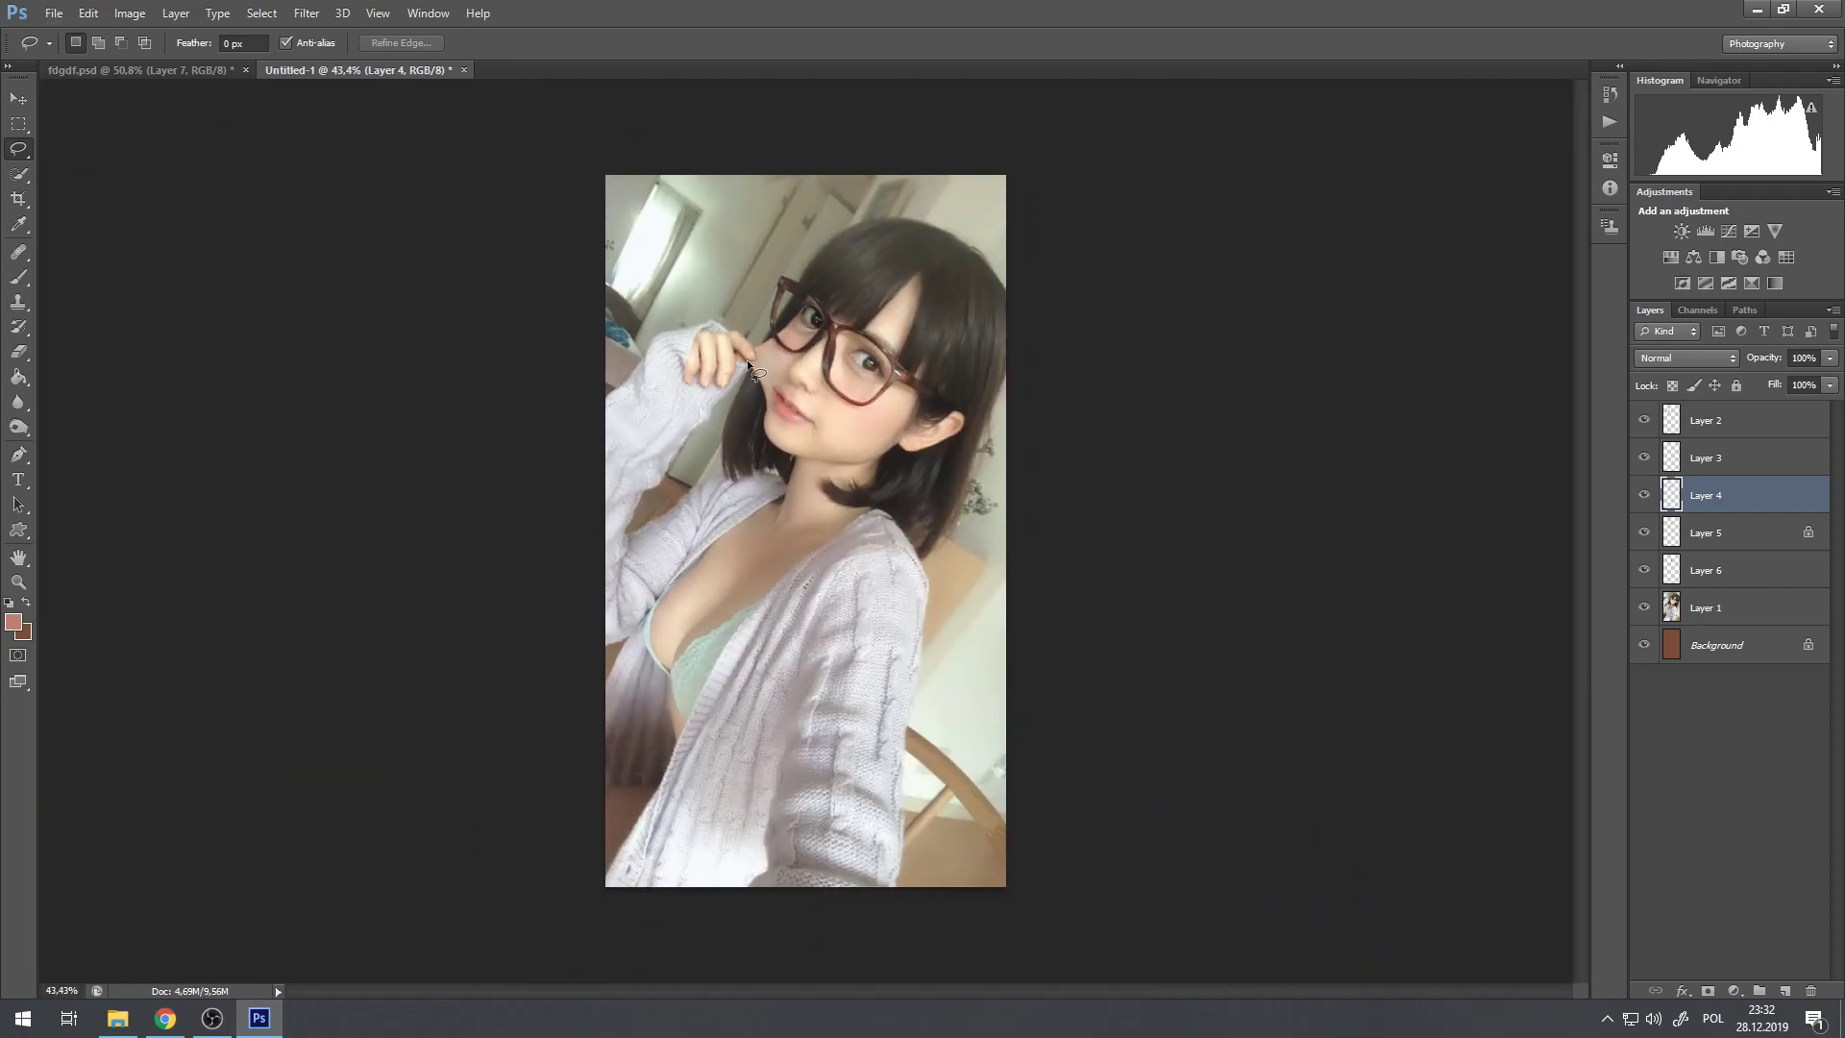
scroll(747, 359, "up", 7)
scroll(881, 159, "up", 5)
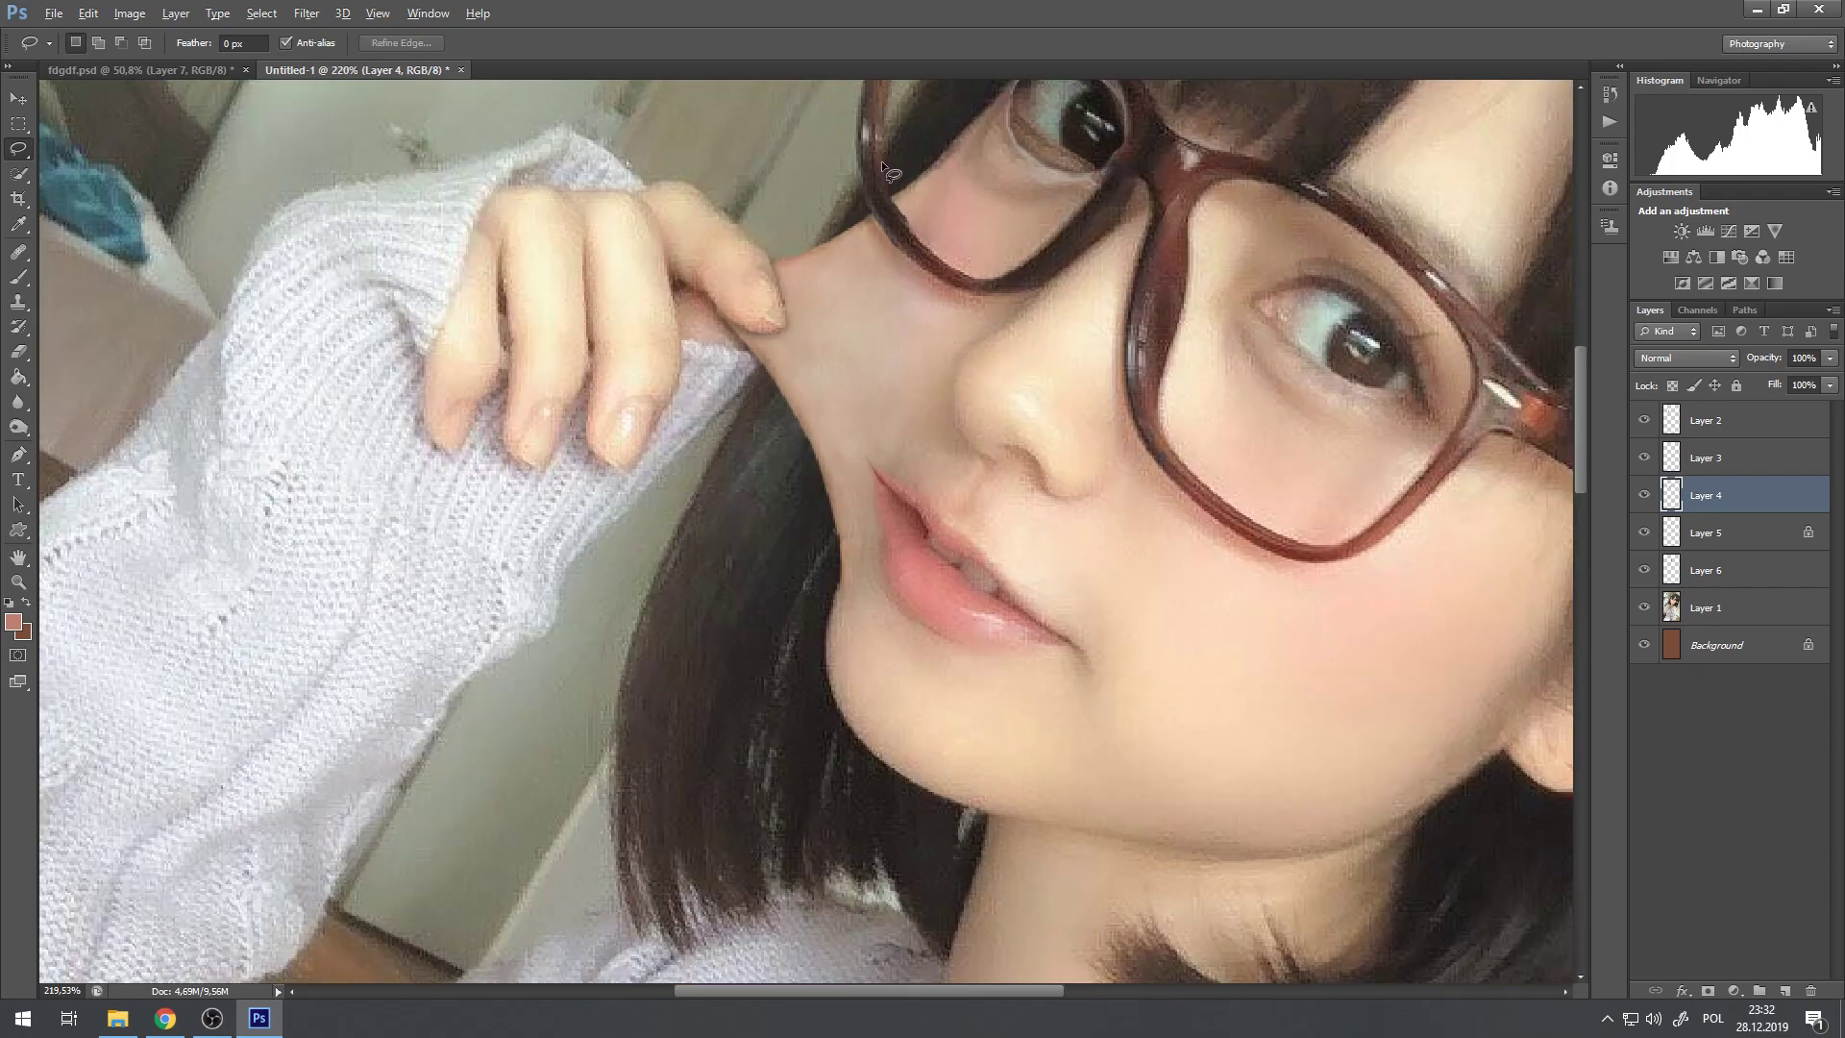
scroll(930, 500, "down", 10)
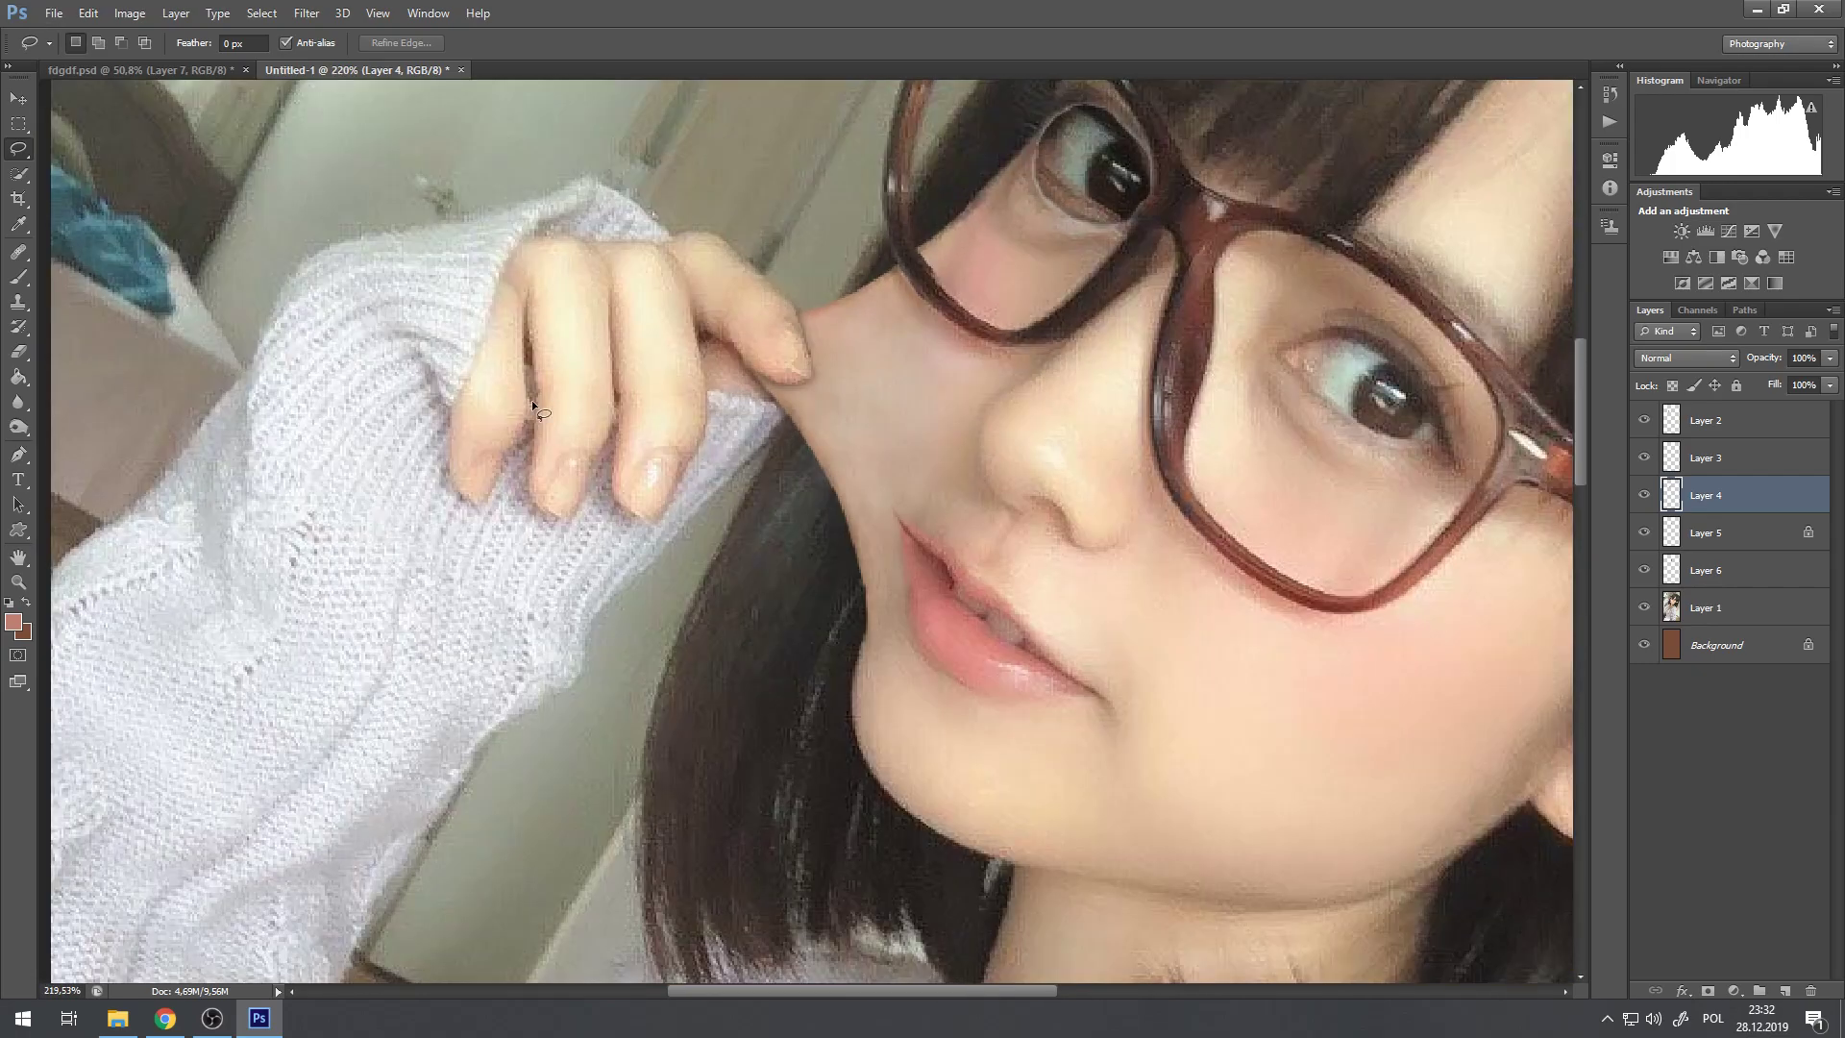
scroll(821, 317, "up", 3)
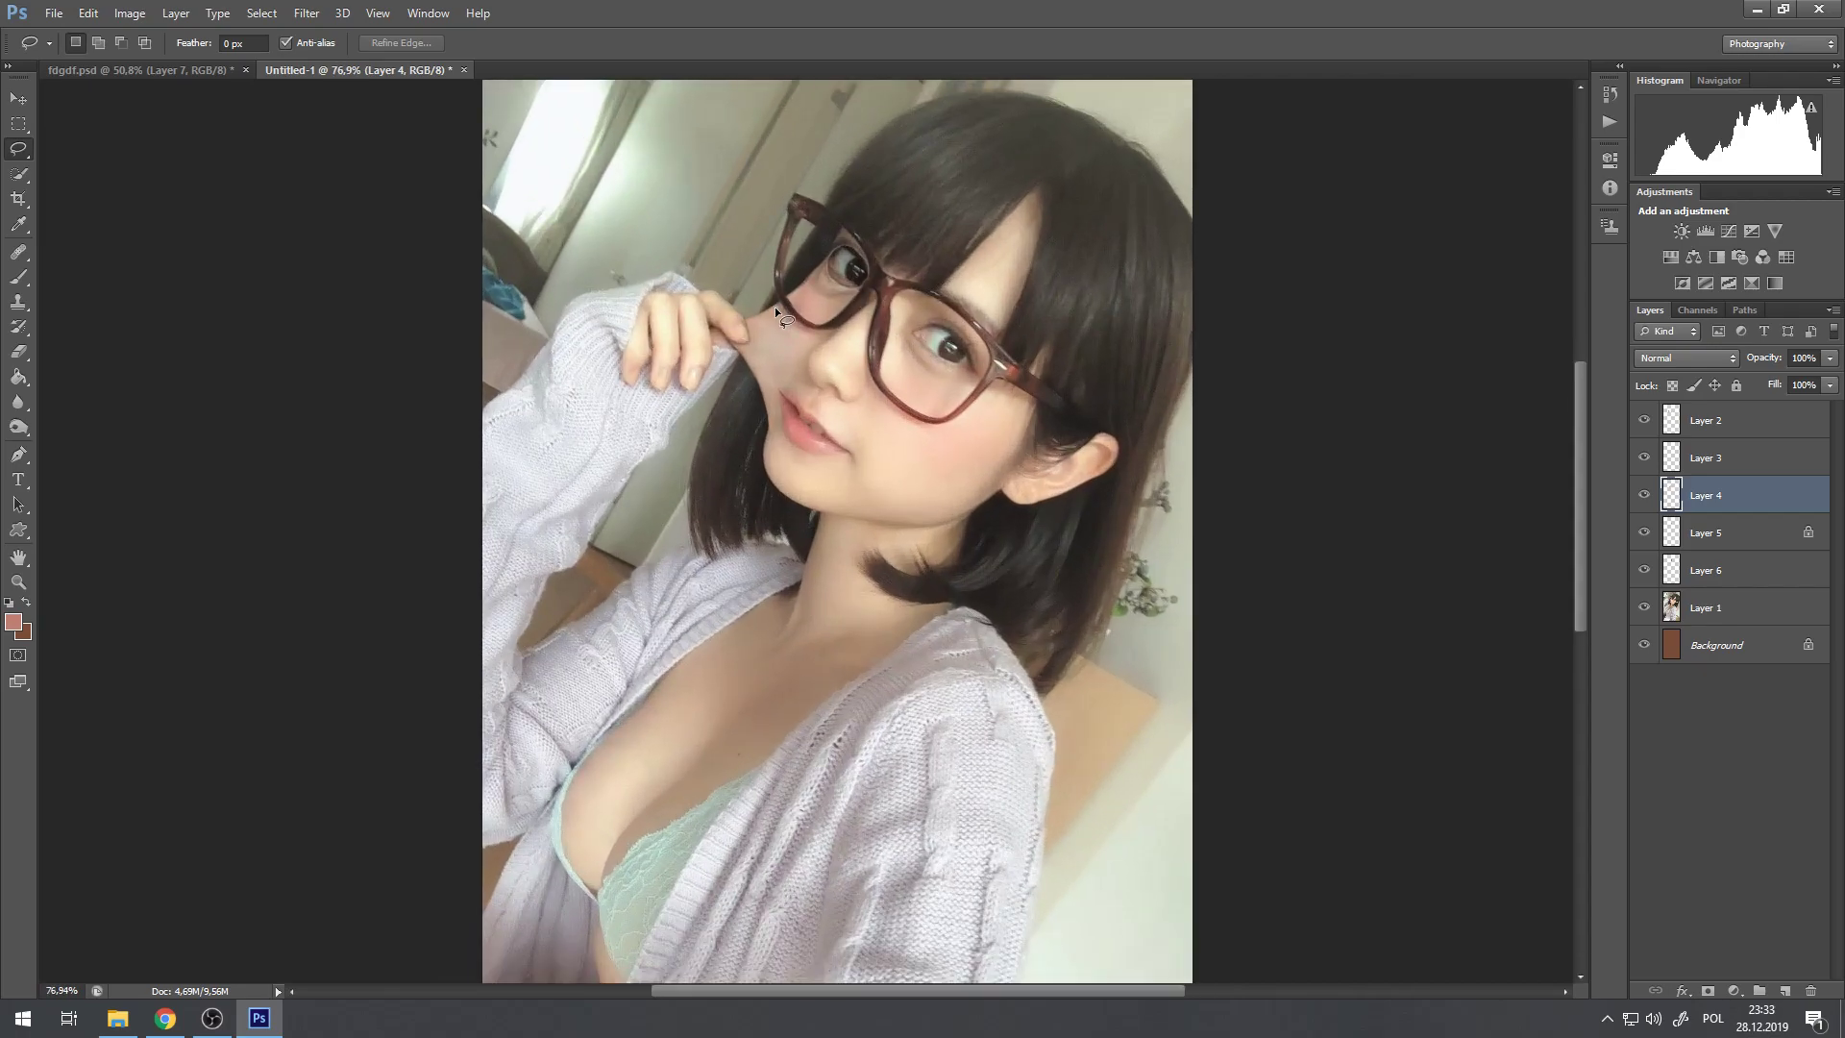
scroll(777, 303, "down", 3)
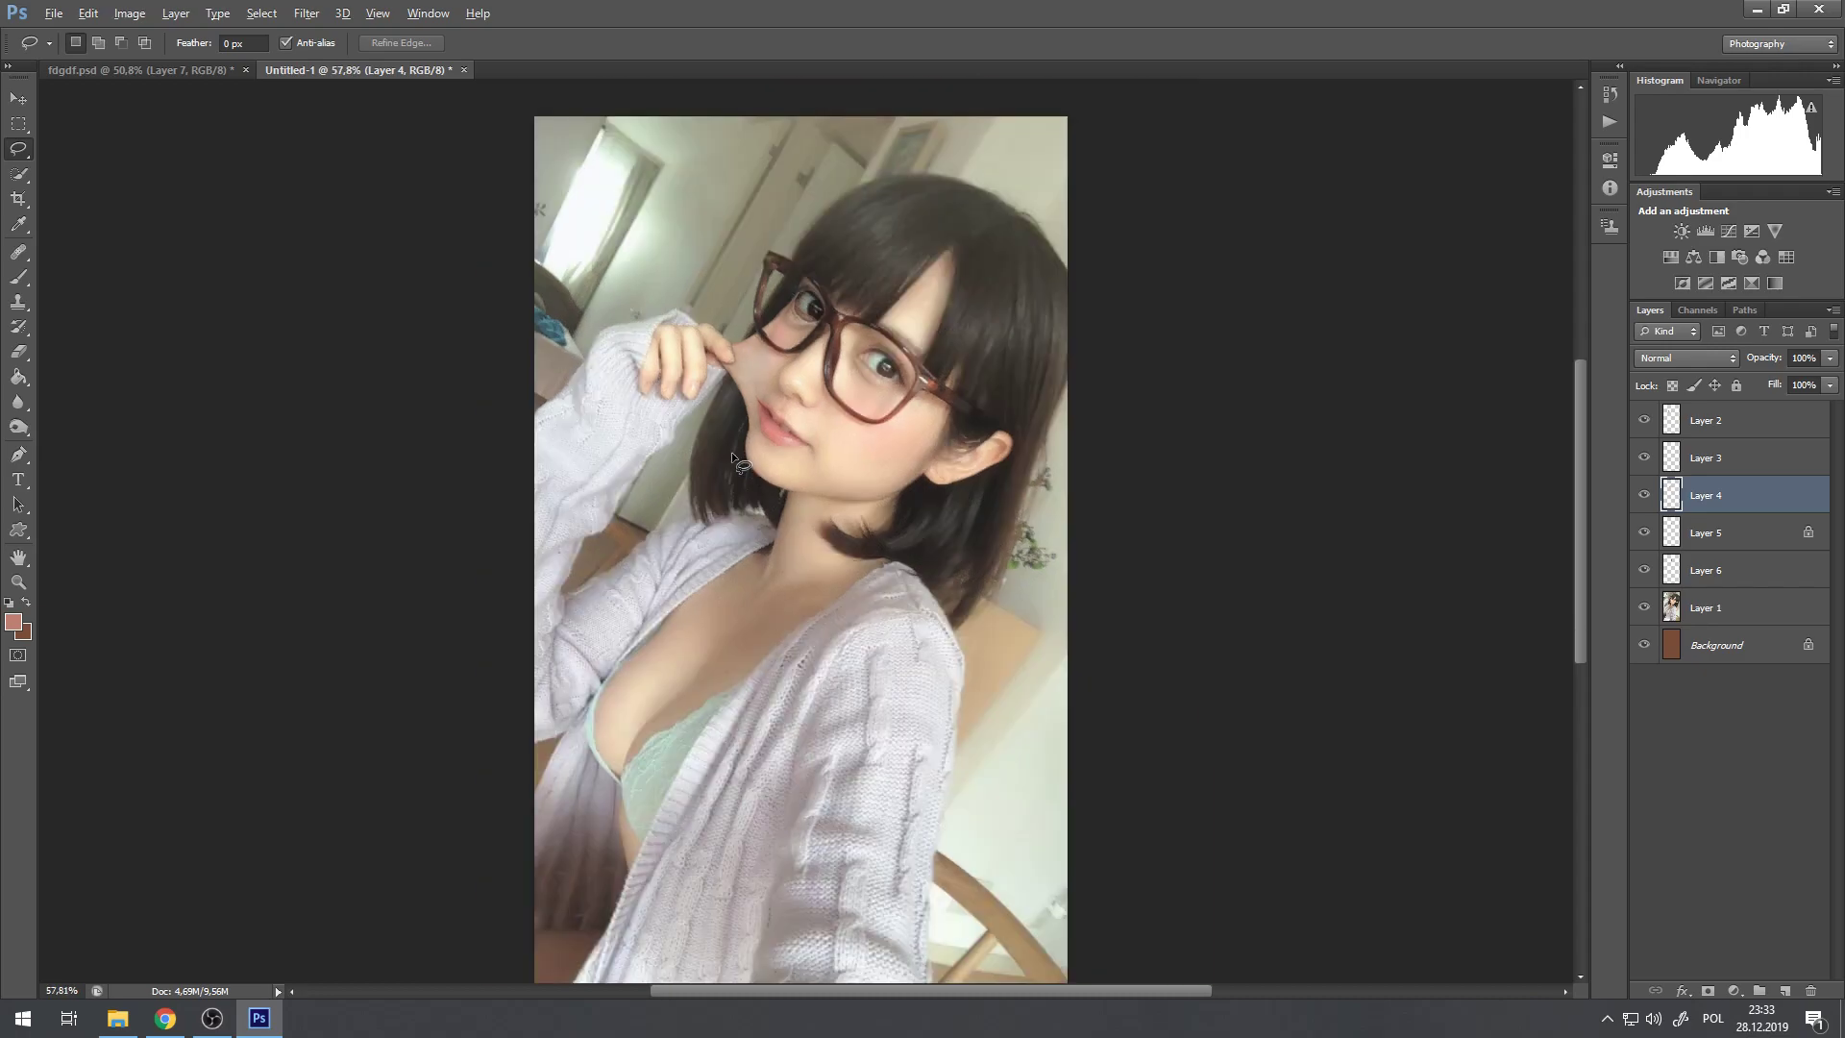
scroll(725, 374, "up", 3)
scroll(727, 361, "up", 2)
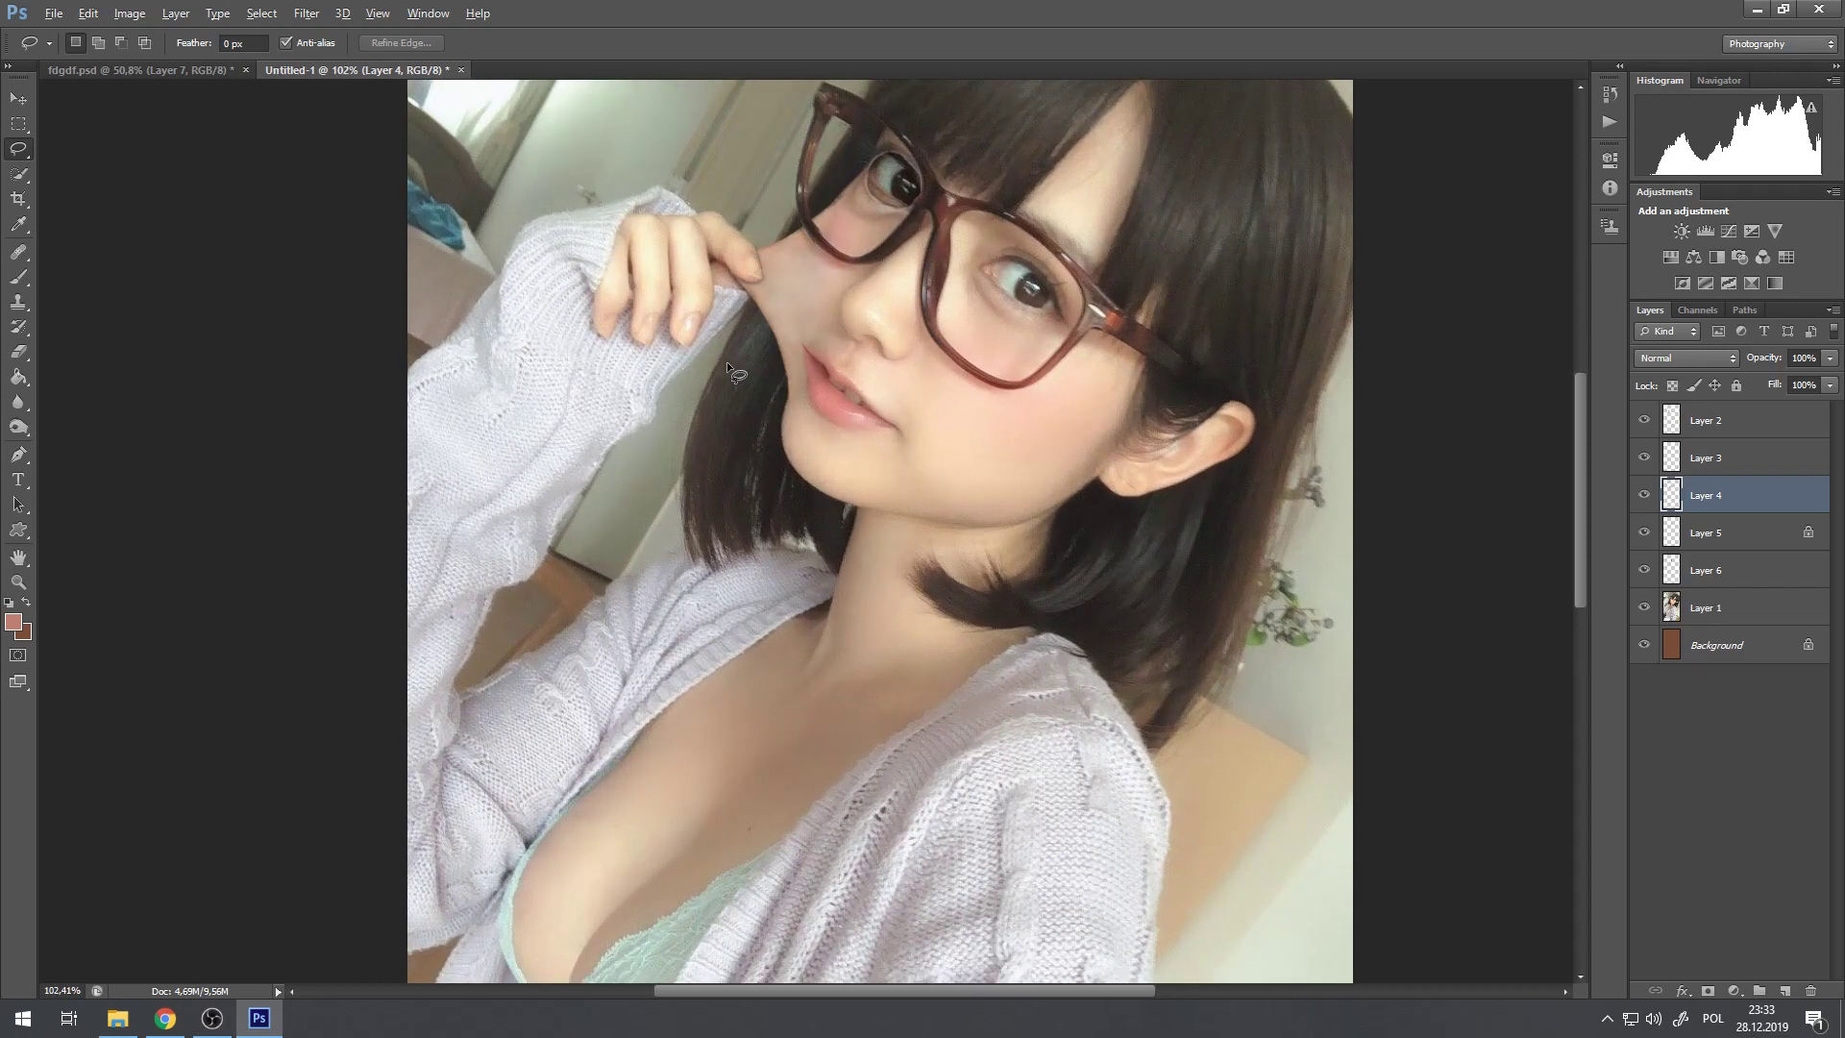
scroll(734, 365, "down", 3)
scroll(738, 373, "down", 3)
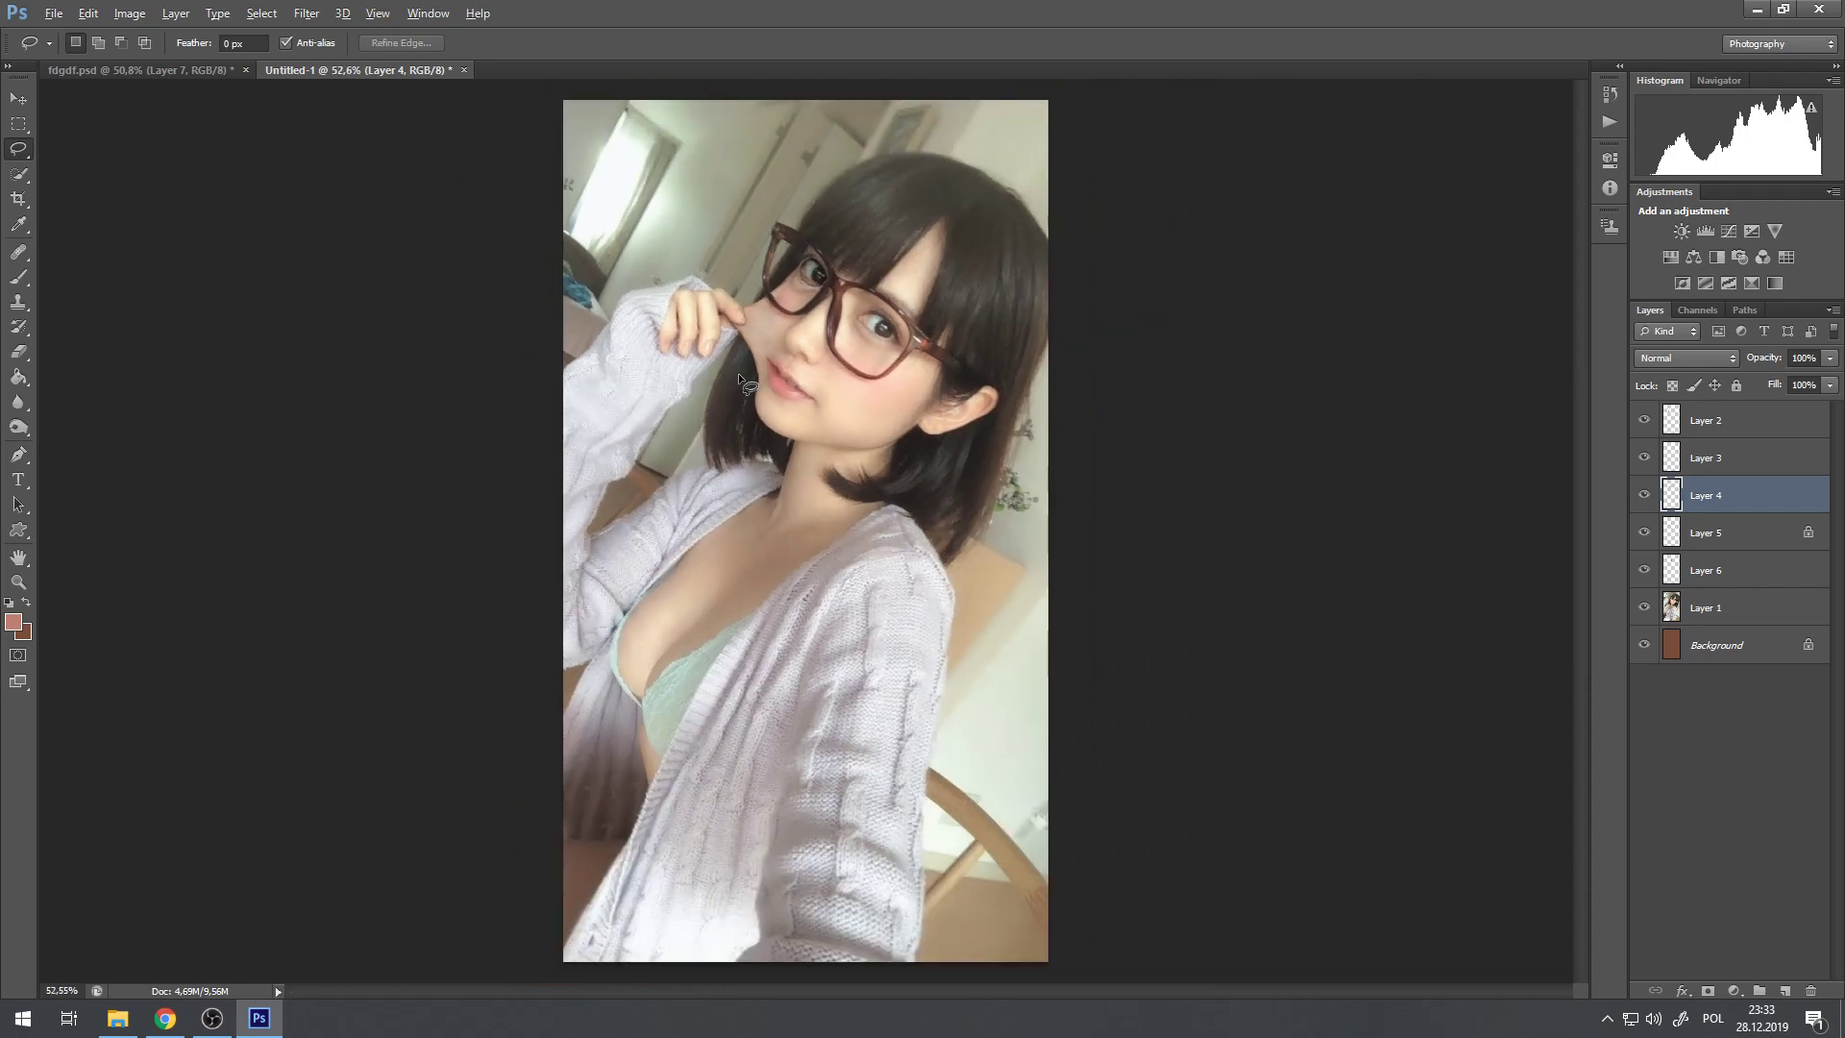
key("alt")
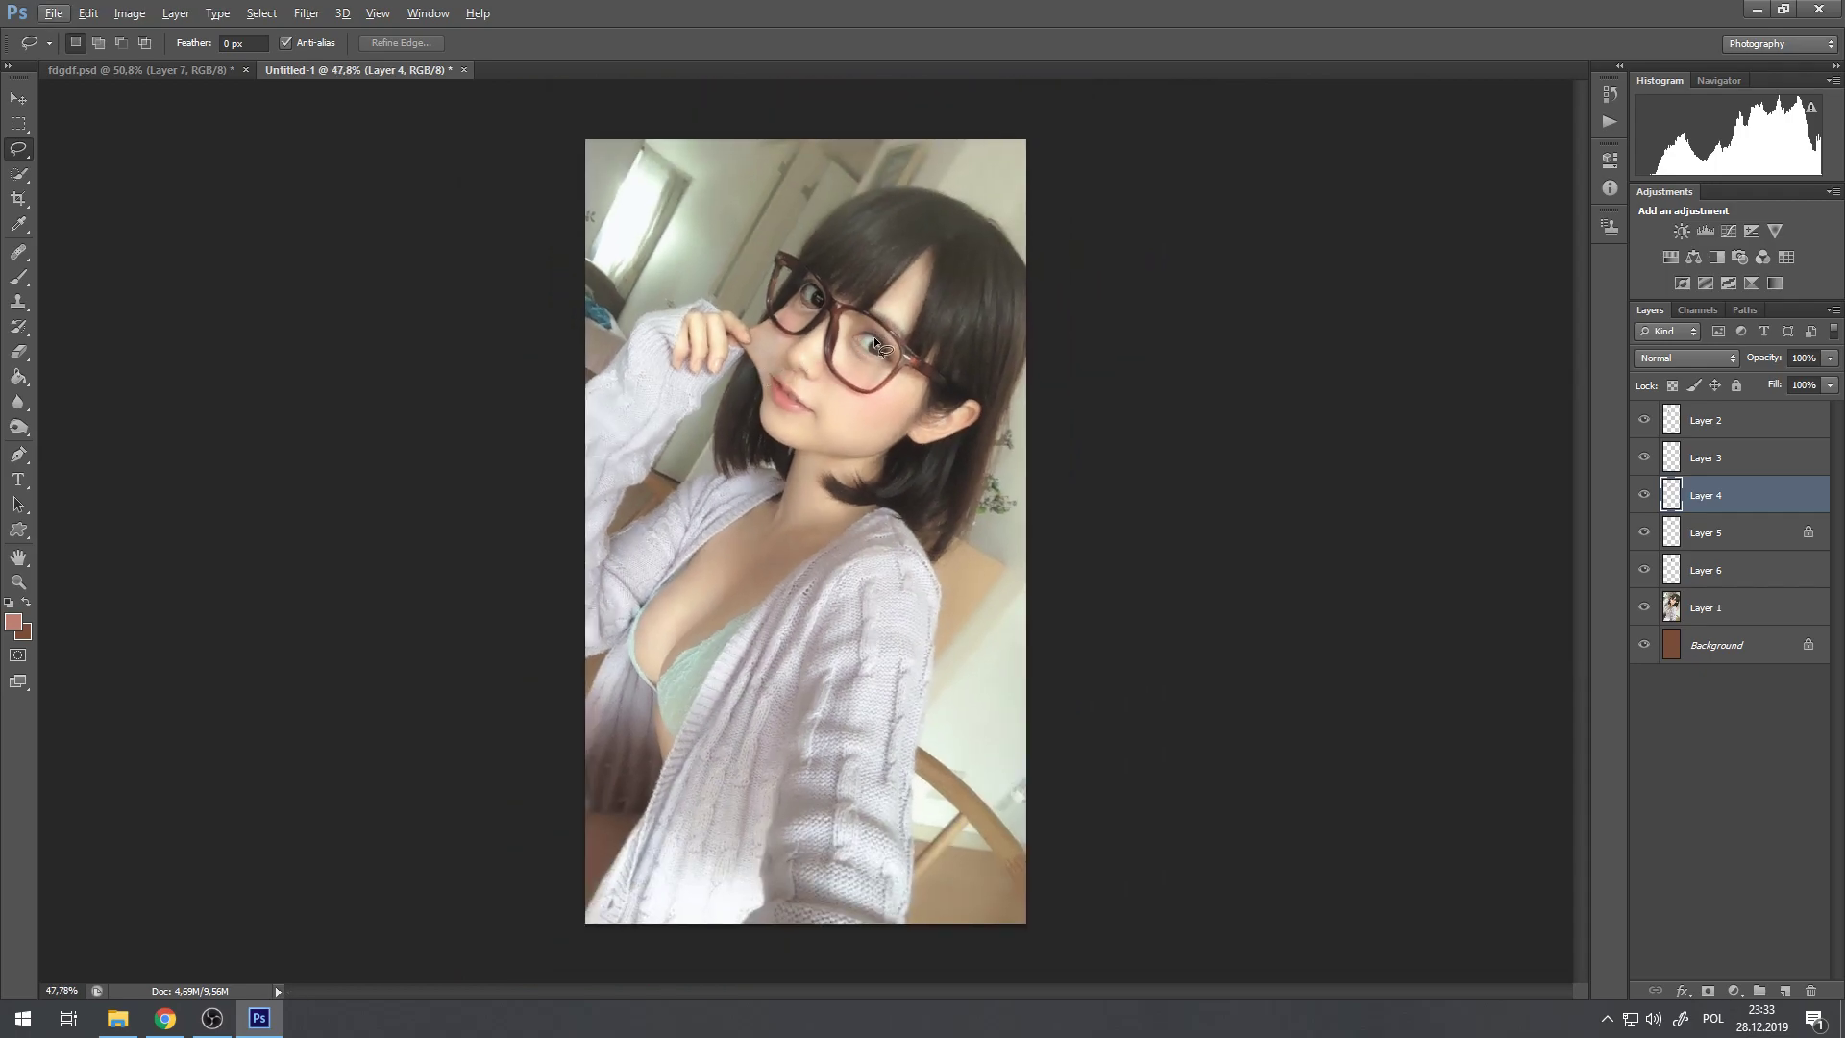
scroll(770, 325, "up", 5)
scroll(769, 324, "up", 4)
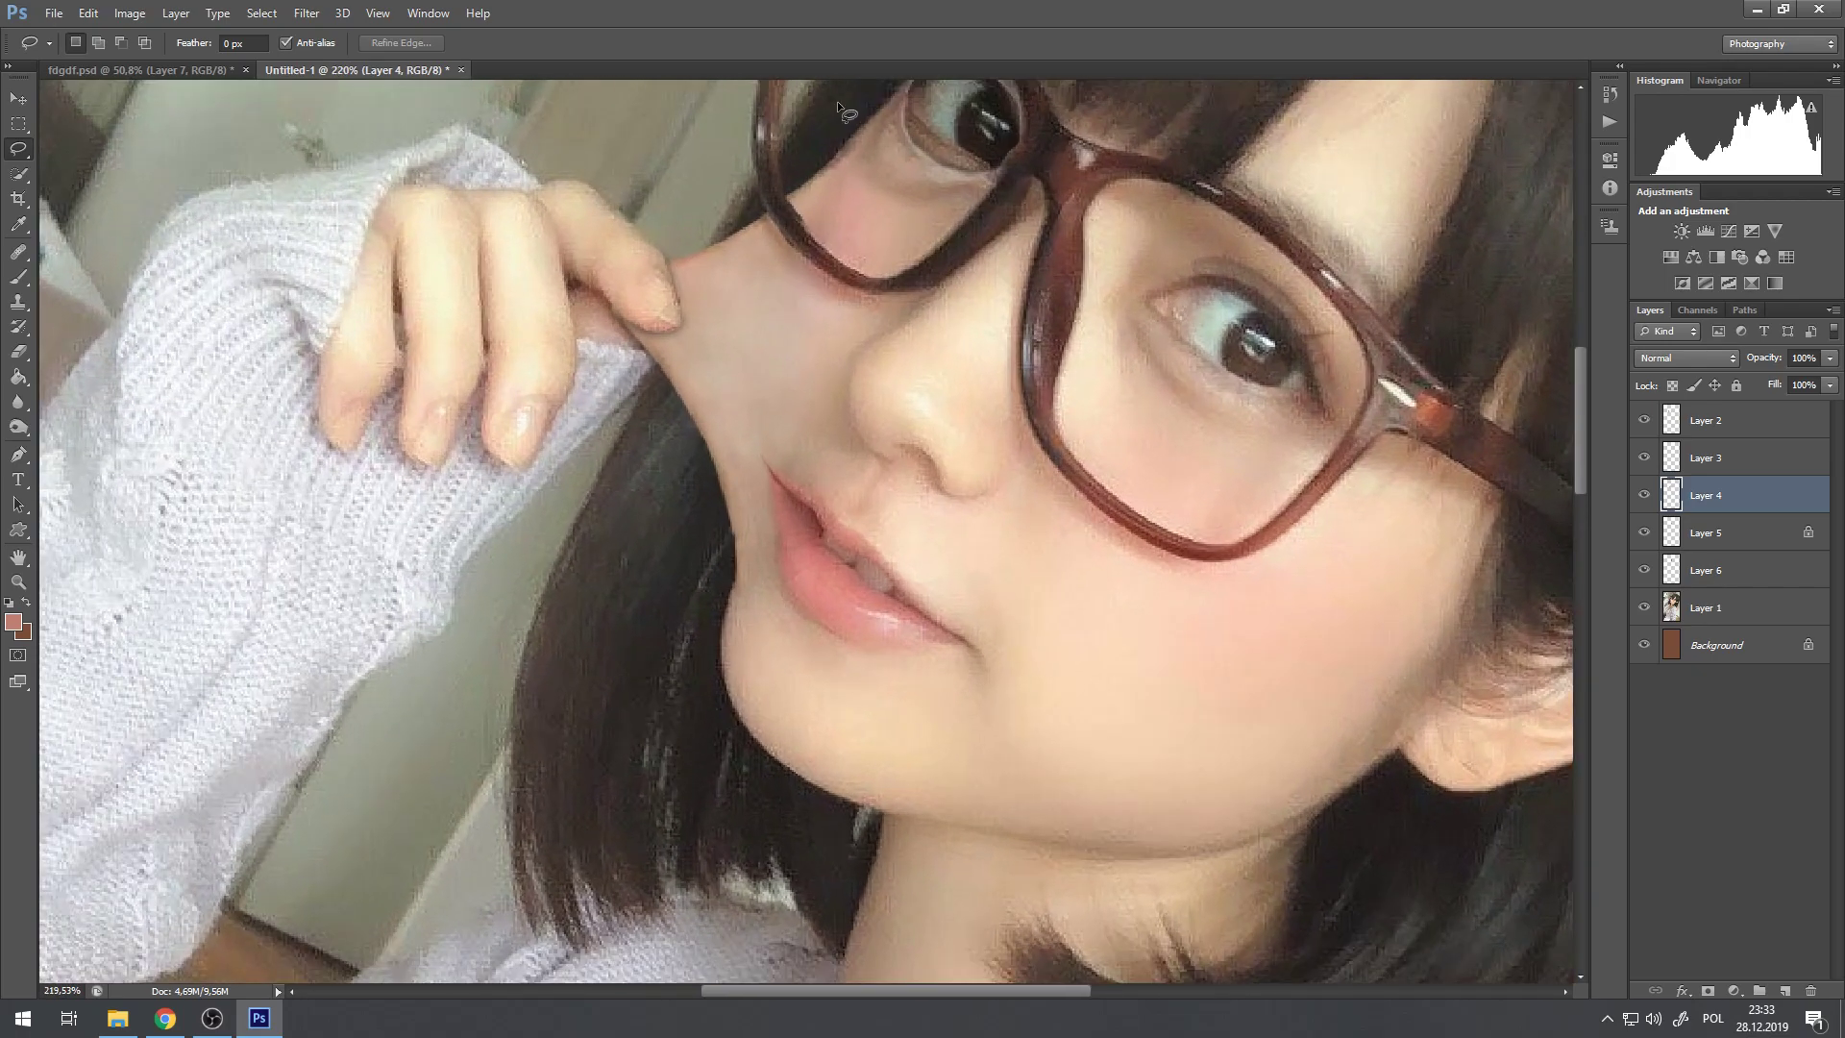
scroll(847, 314, "down", 7)
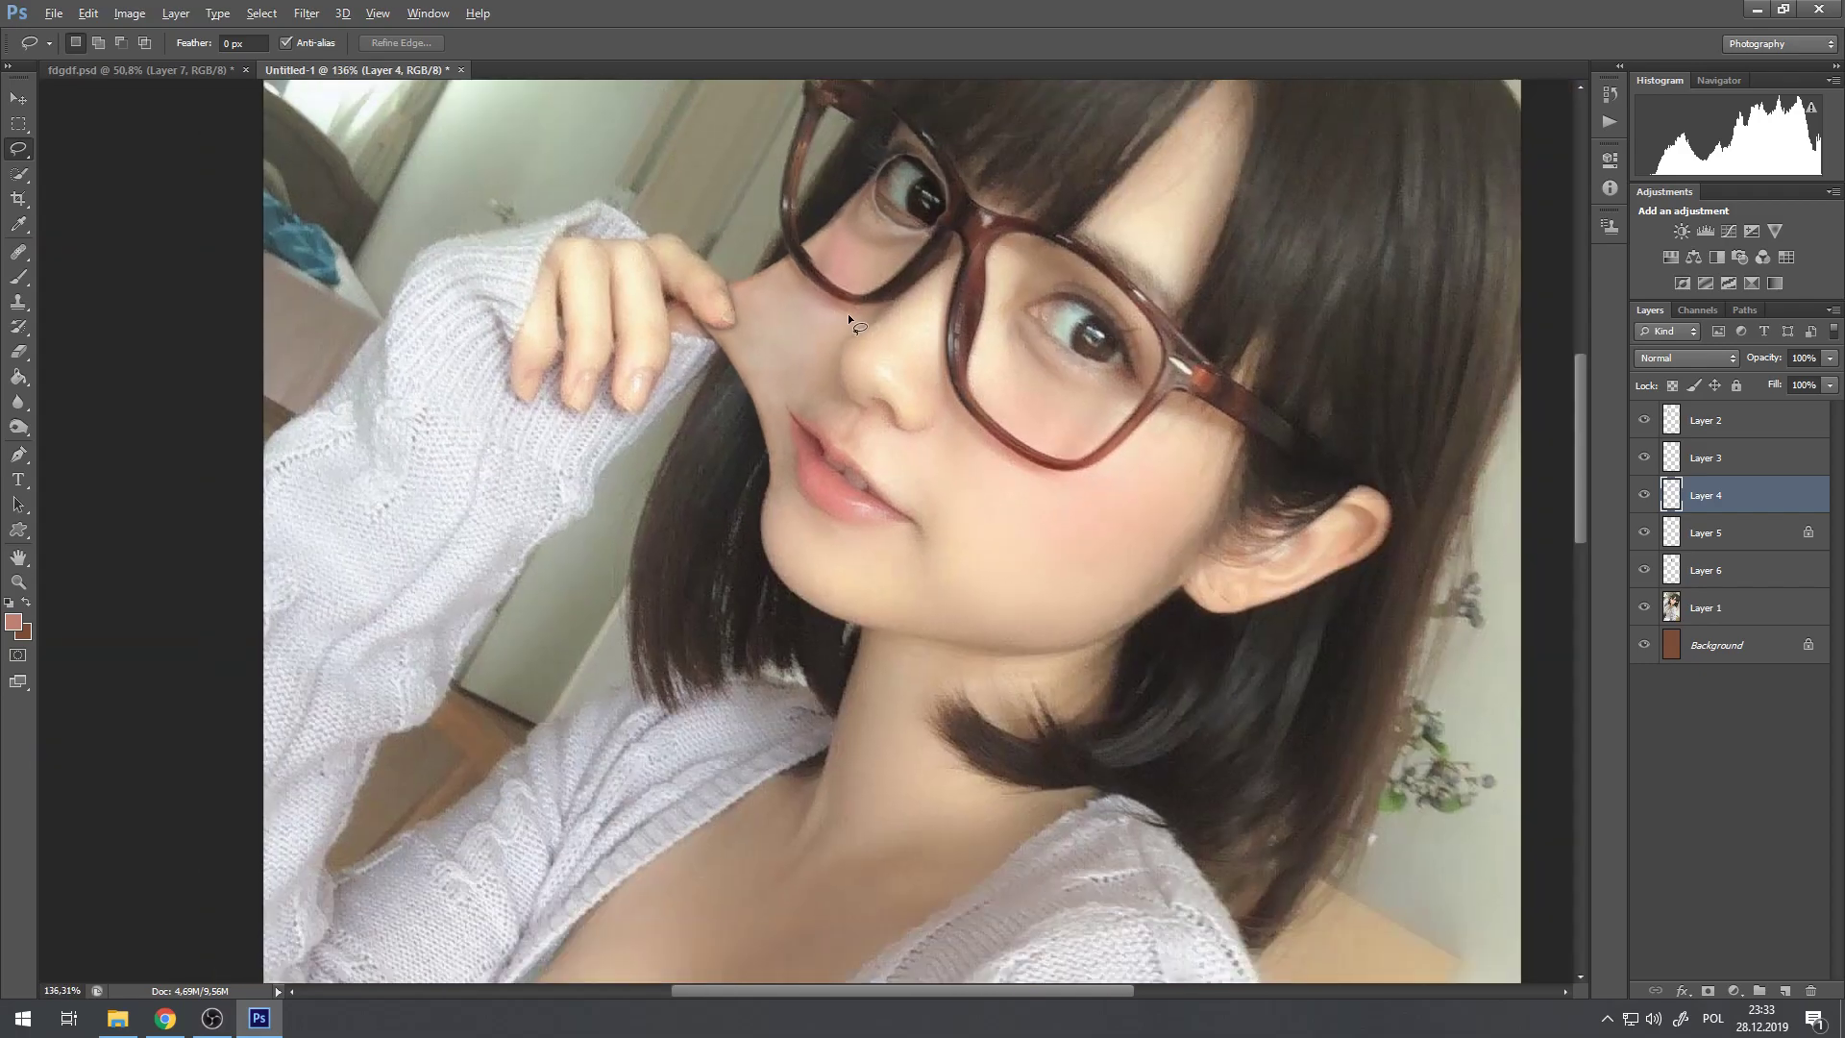
Step: Inspect the stretched cheek in Untitled-1 close up and then within the whole portrait
scroll(815, 317, "up", 5)
scroll(815, 320, "up", 2)
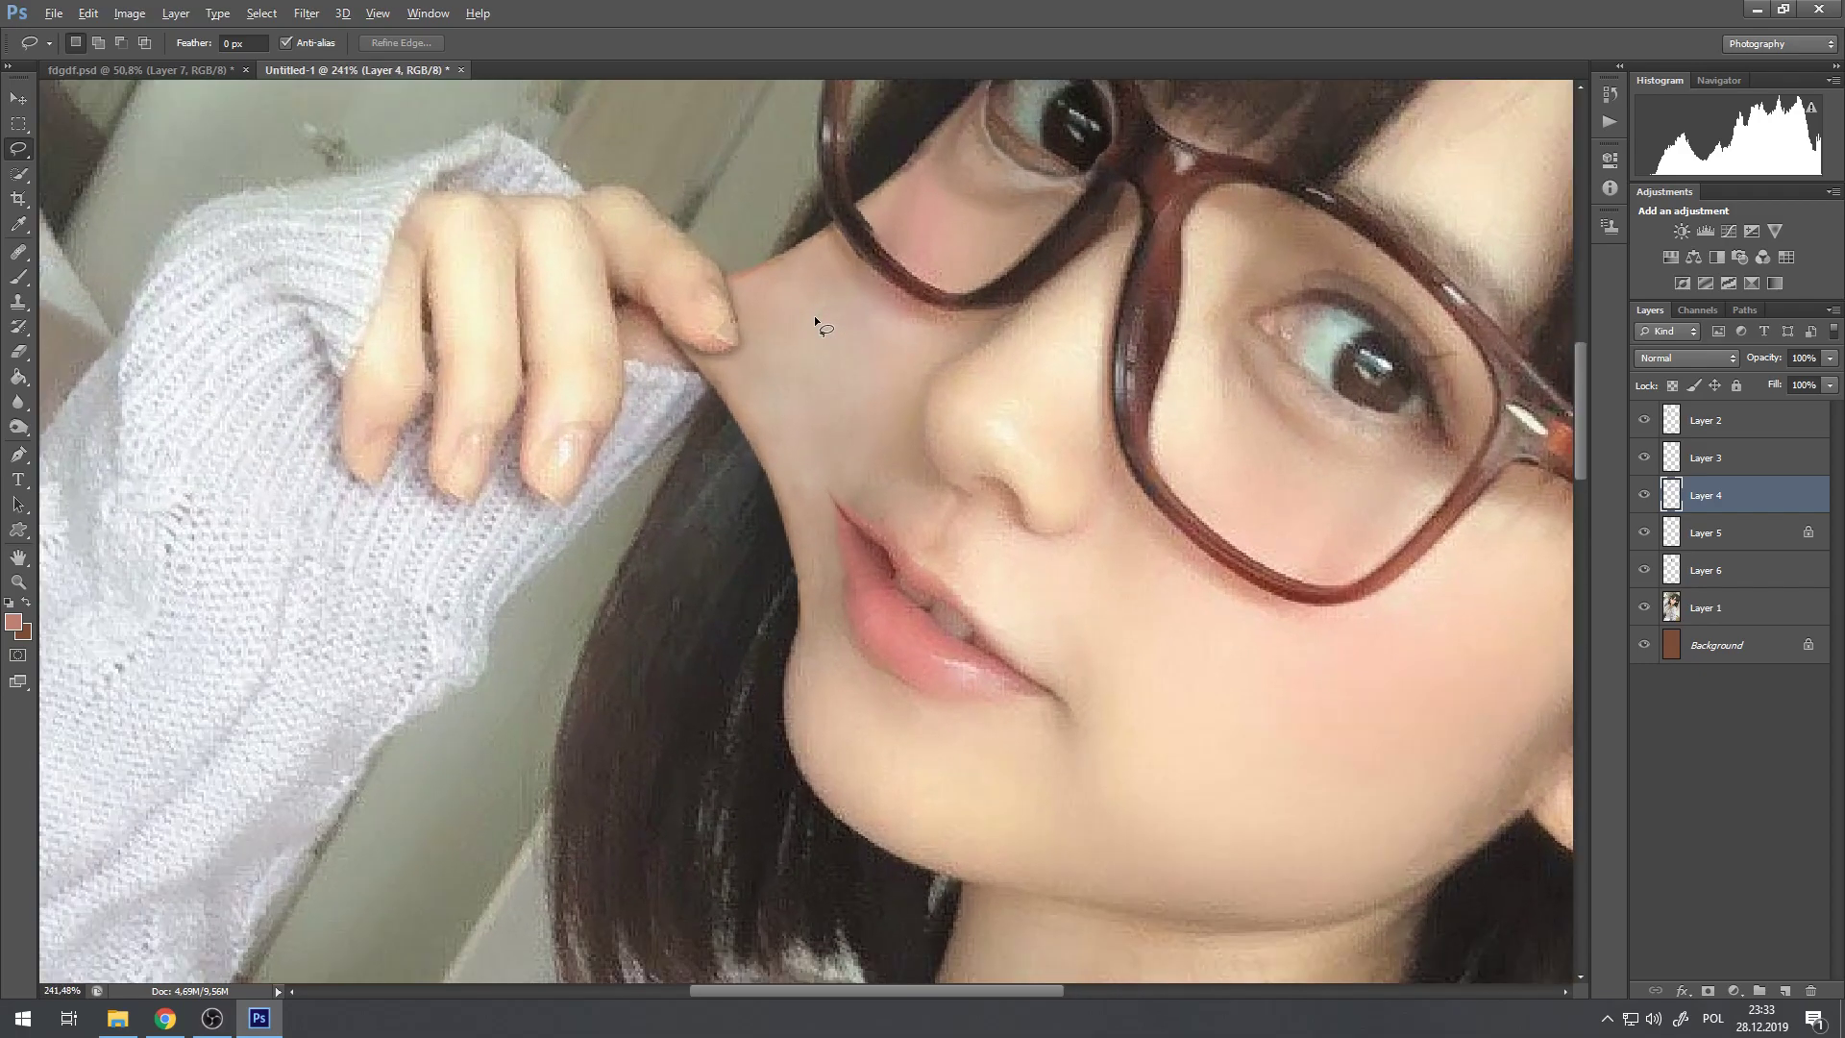
key("alt")
scroll(939, 256, "down", 5)
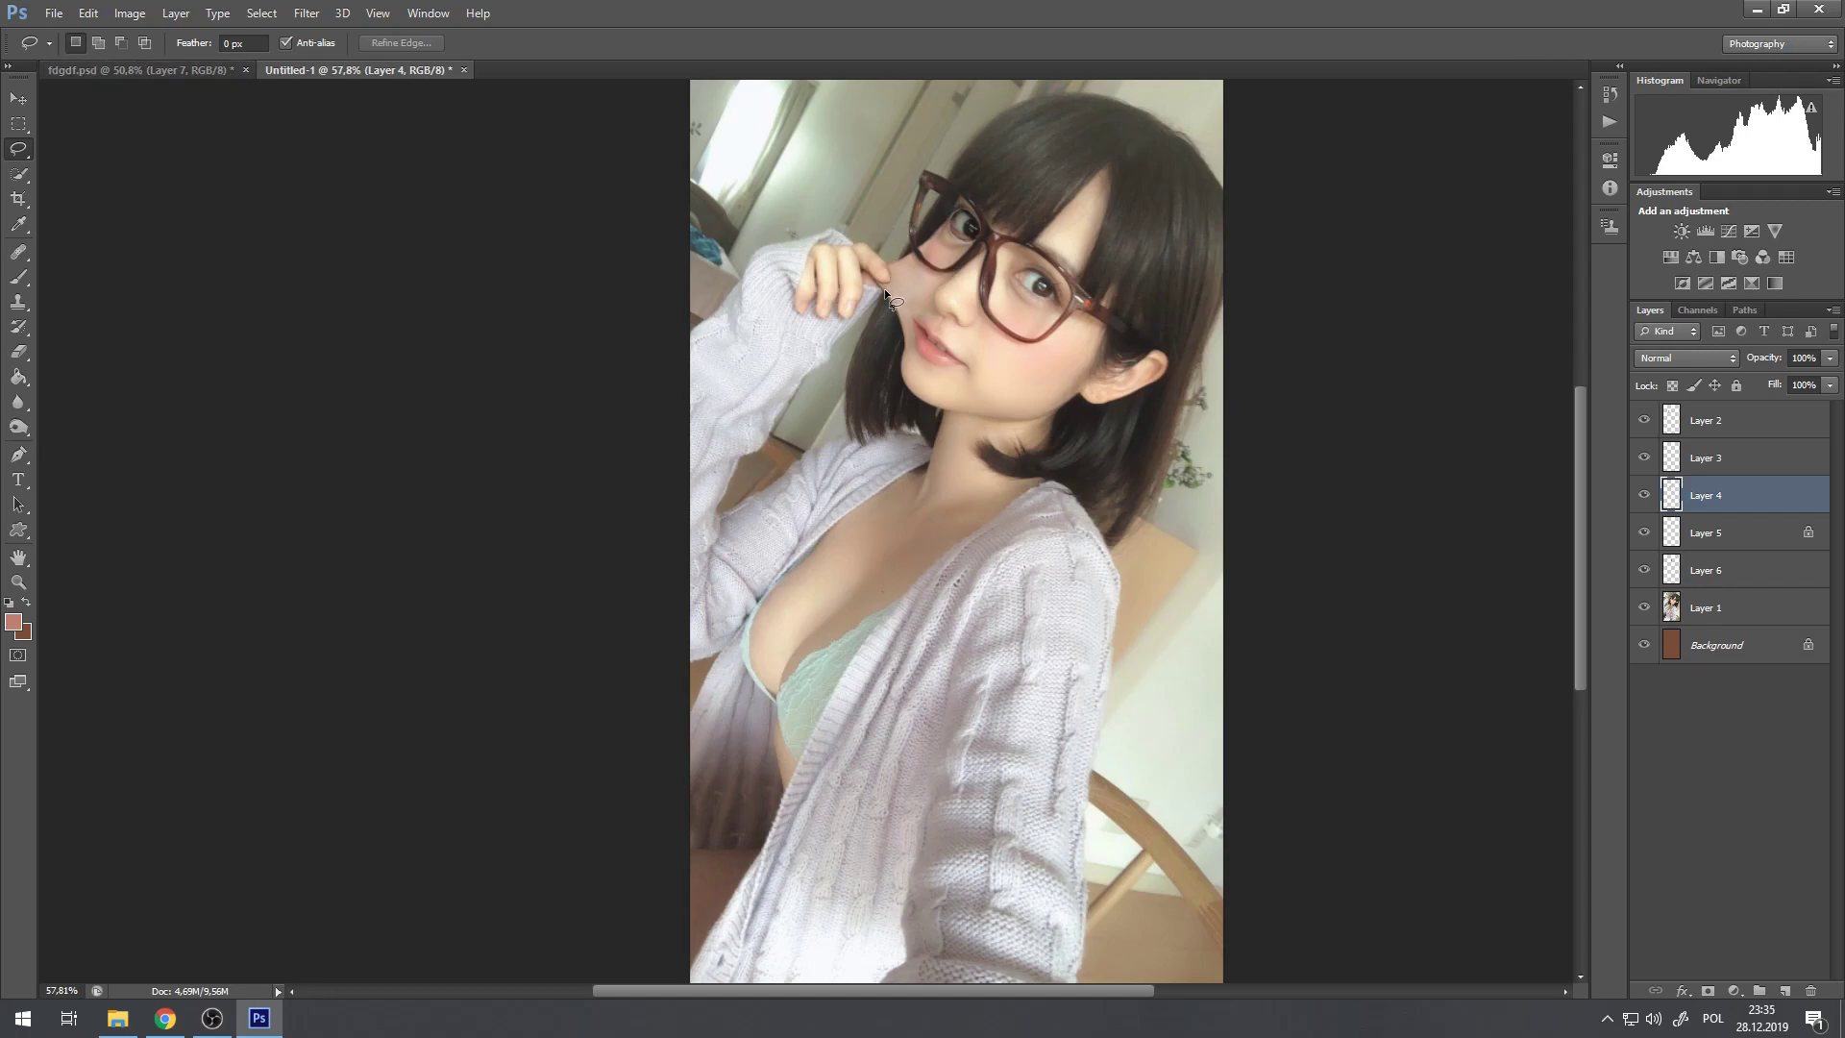
Step: Switch to fdgdf.psd and examine the portrait's cheek stretch from farther out and in detail
left_click(148, 68)
scroll(1041, 363, "down", 4)
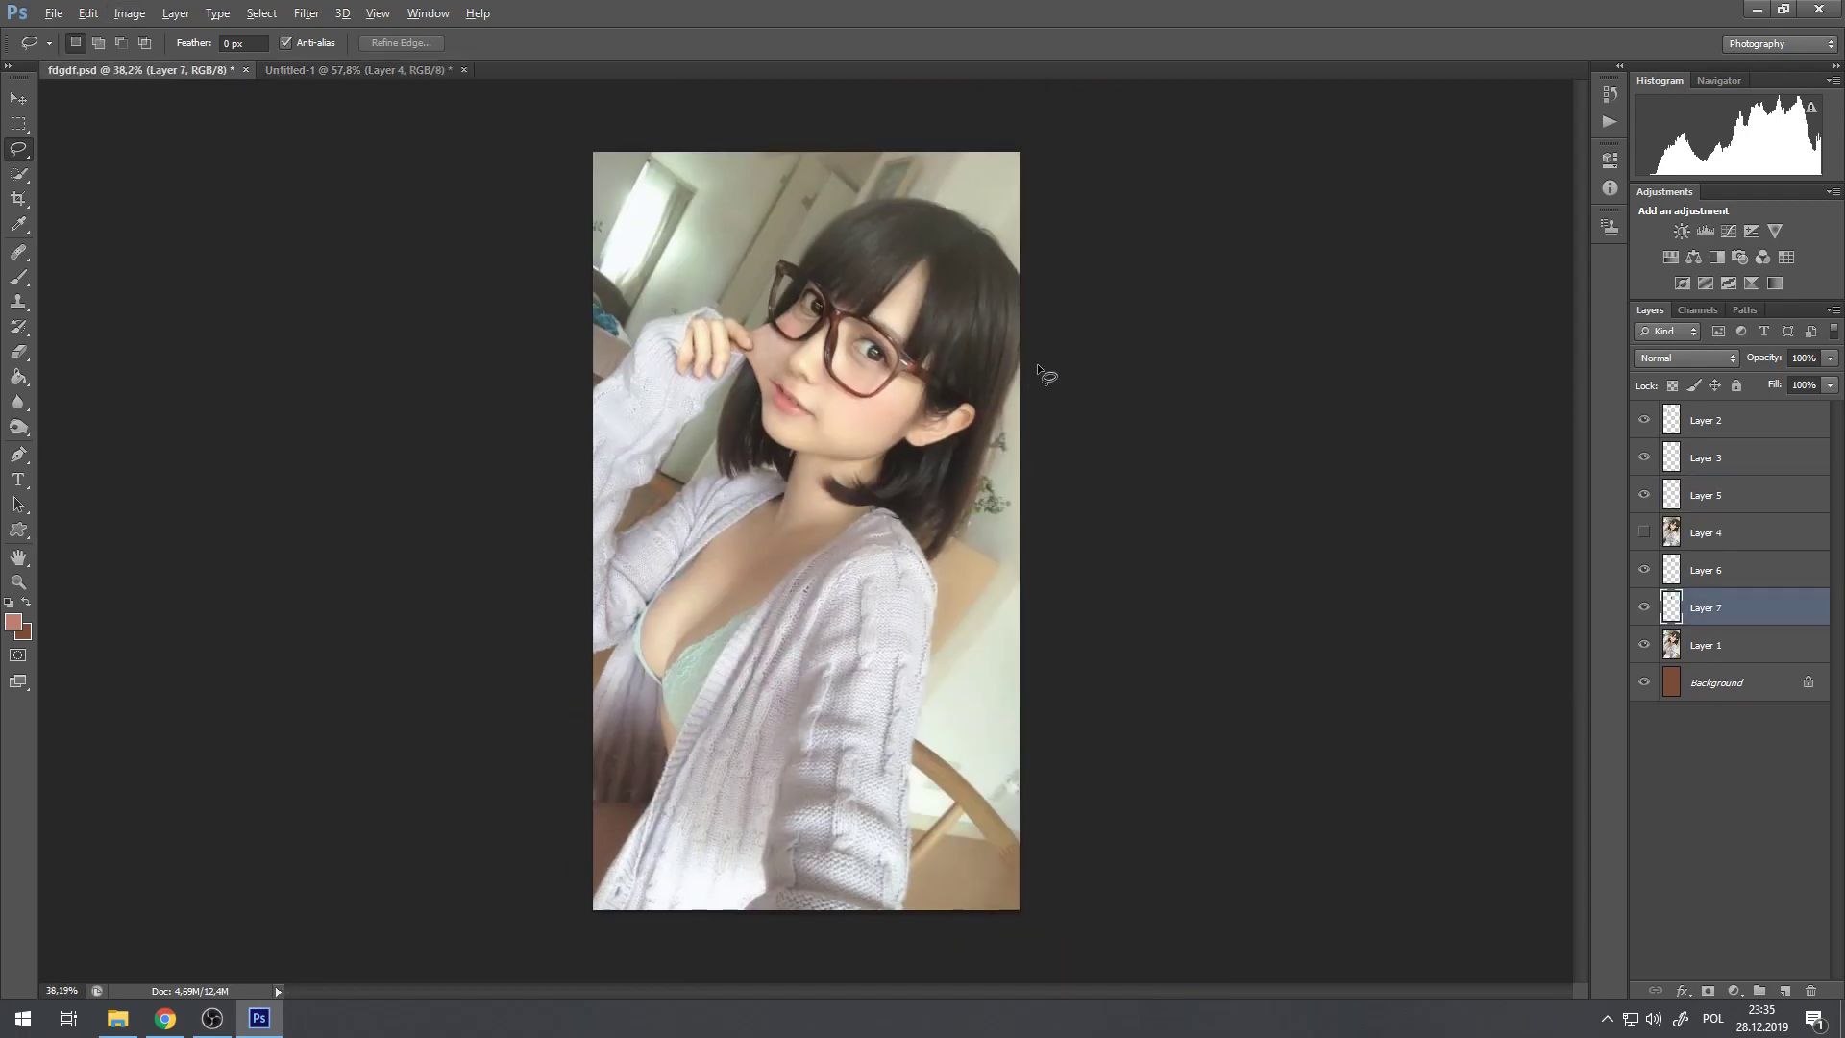
scroll(833, 388, "up", 5)
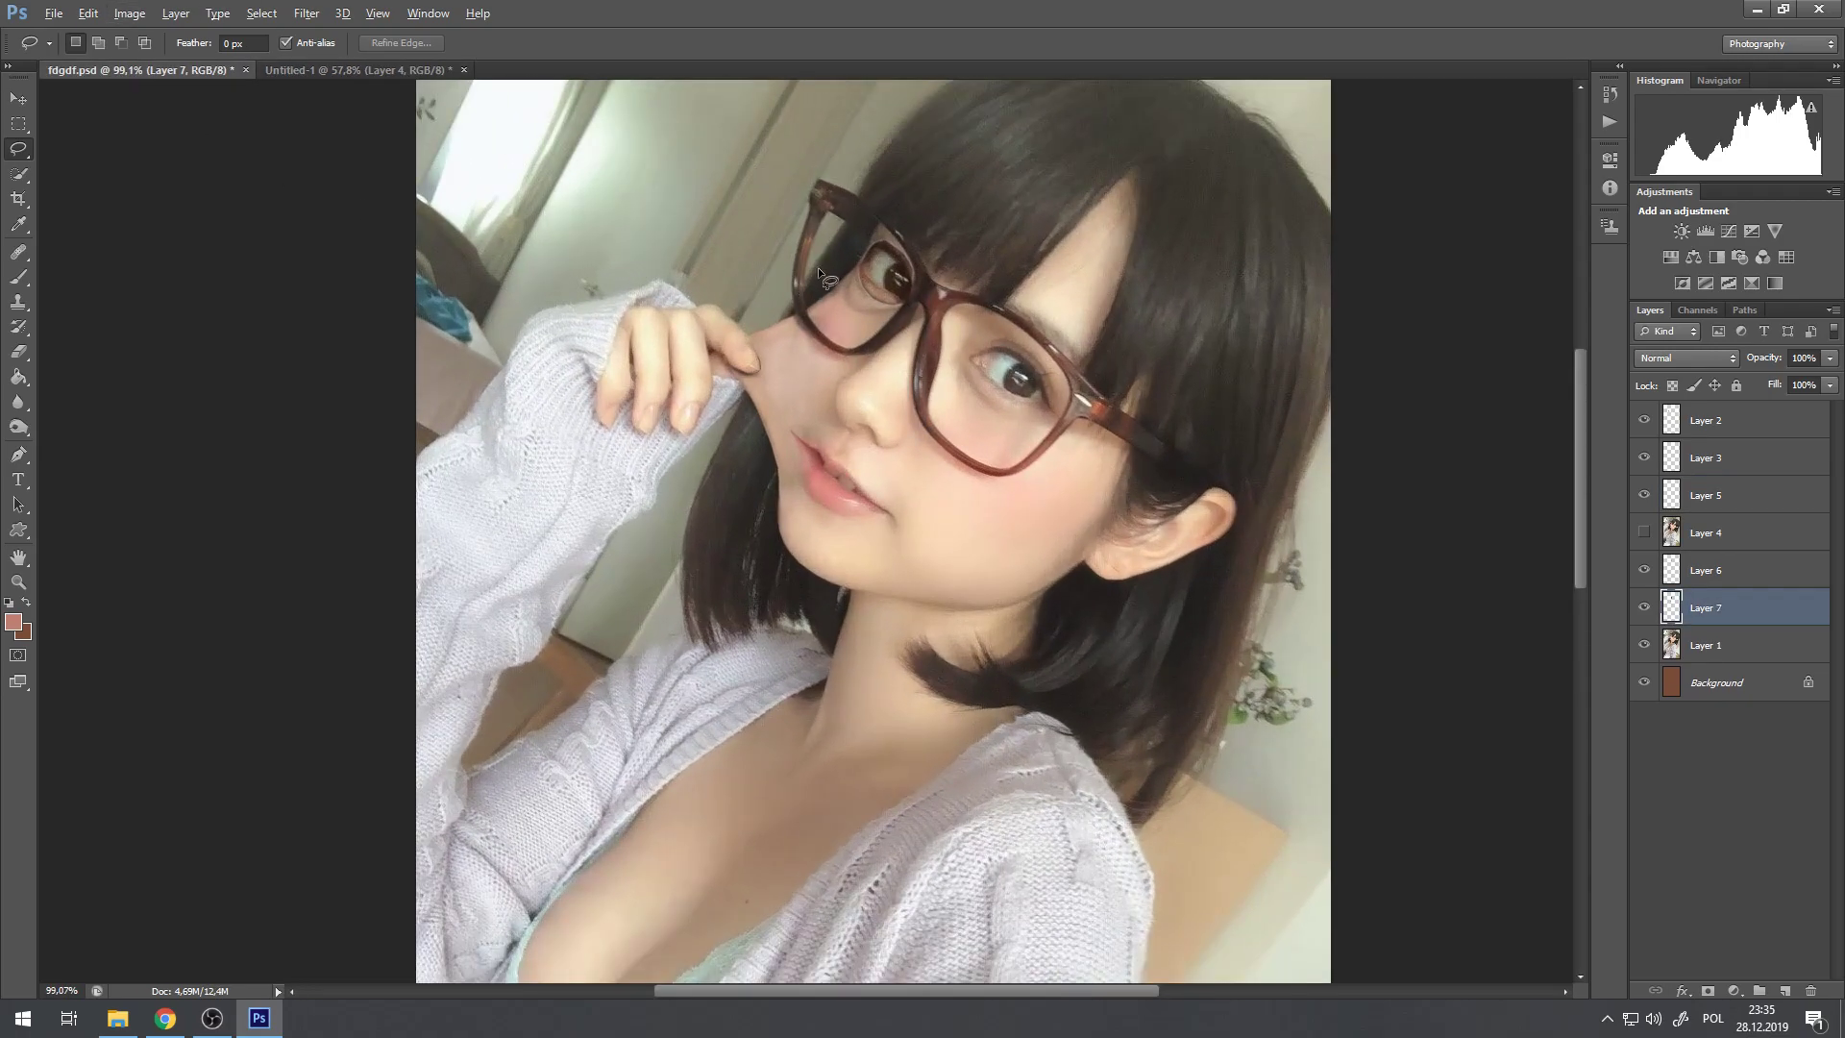
scroll(798, 263, "down", 1)
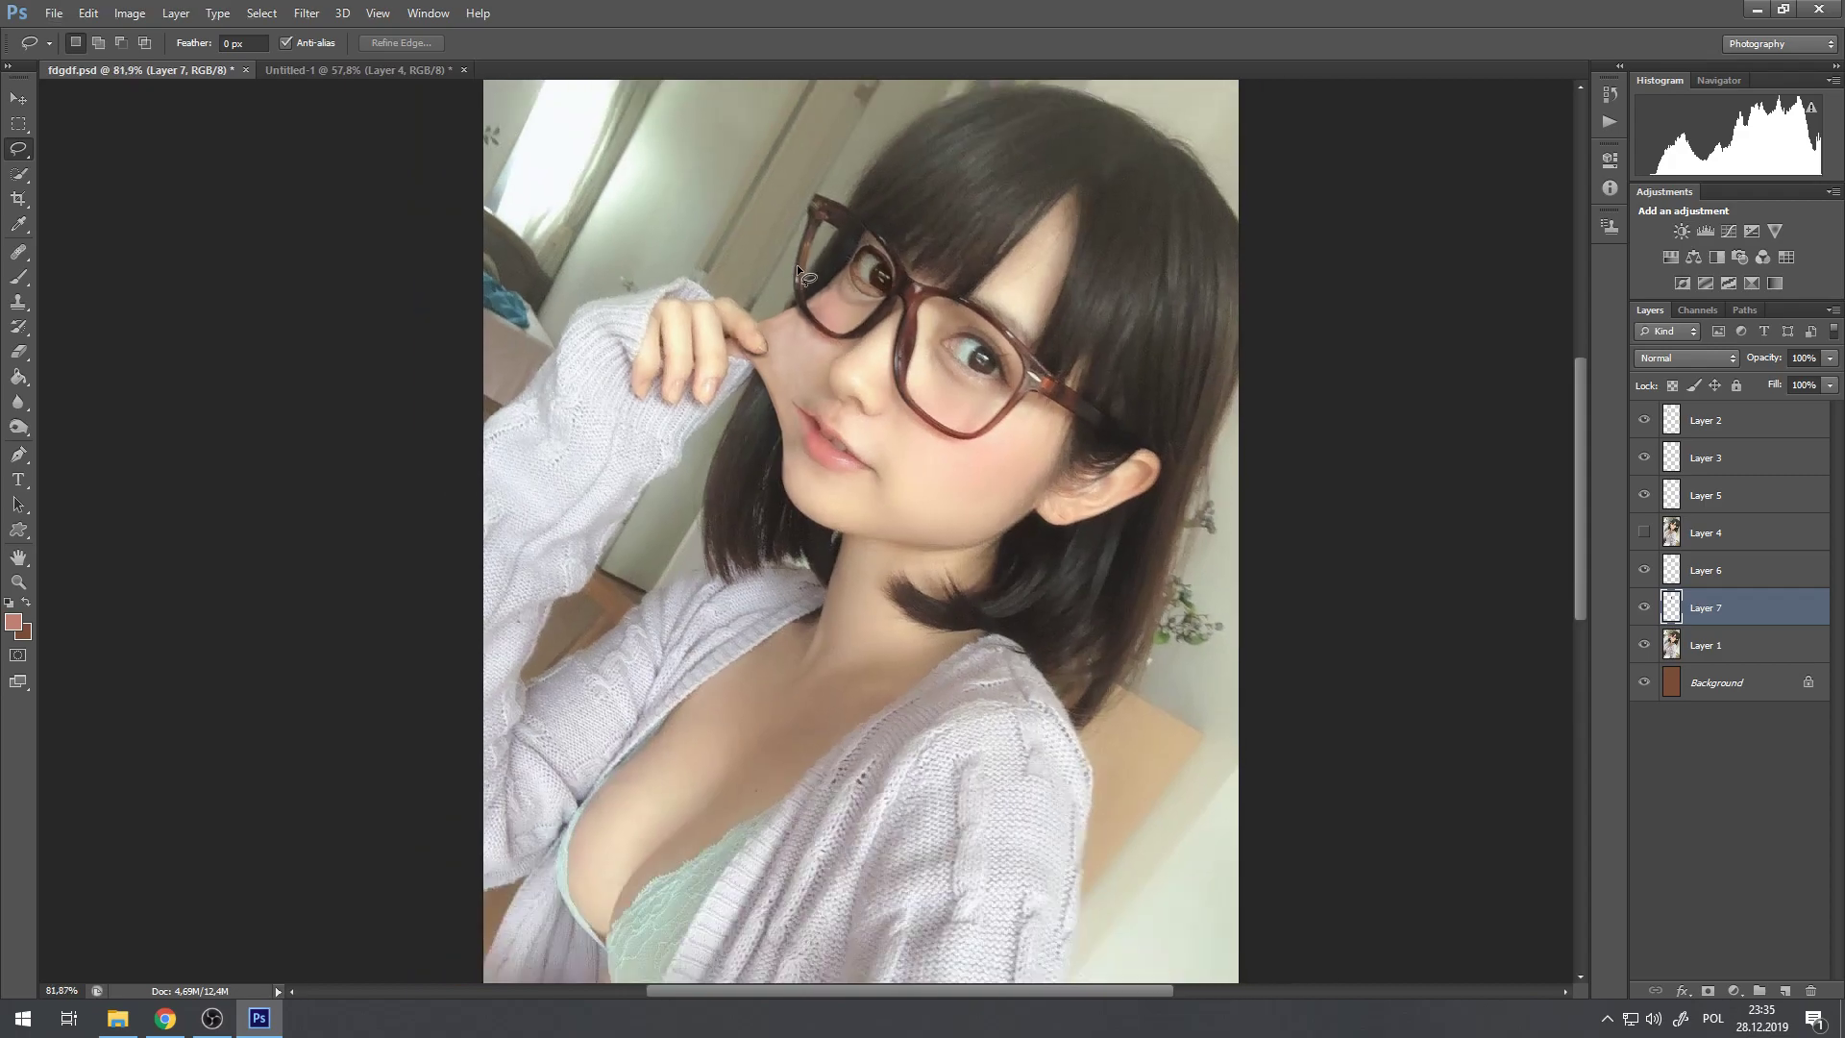
scroll(812, 260, "up", 4)
Step: Toggle the visibility of Layer 7, Layer 6 and Layer 4 in fdgdf.psd to check what each contributes
left_click(1644, 606)
left_click(1645, 607)
left_click(1645, 570)
left_click(1645, 570)
left_click(1644, 531)
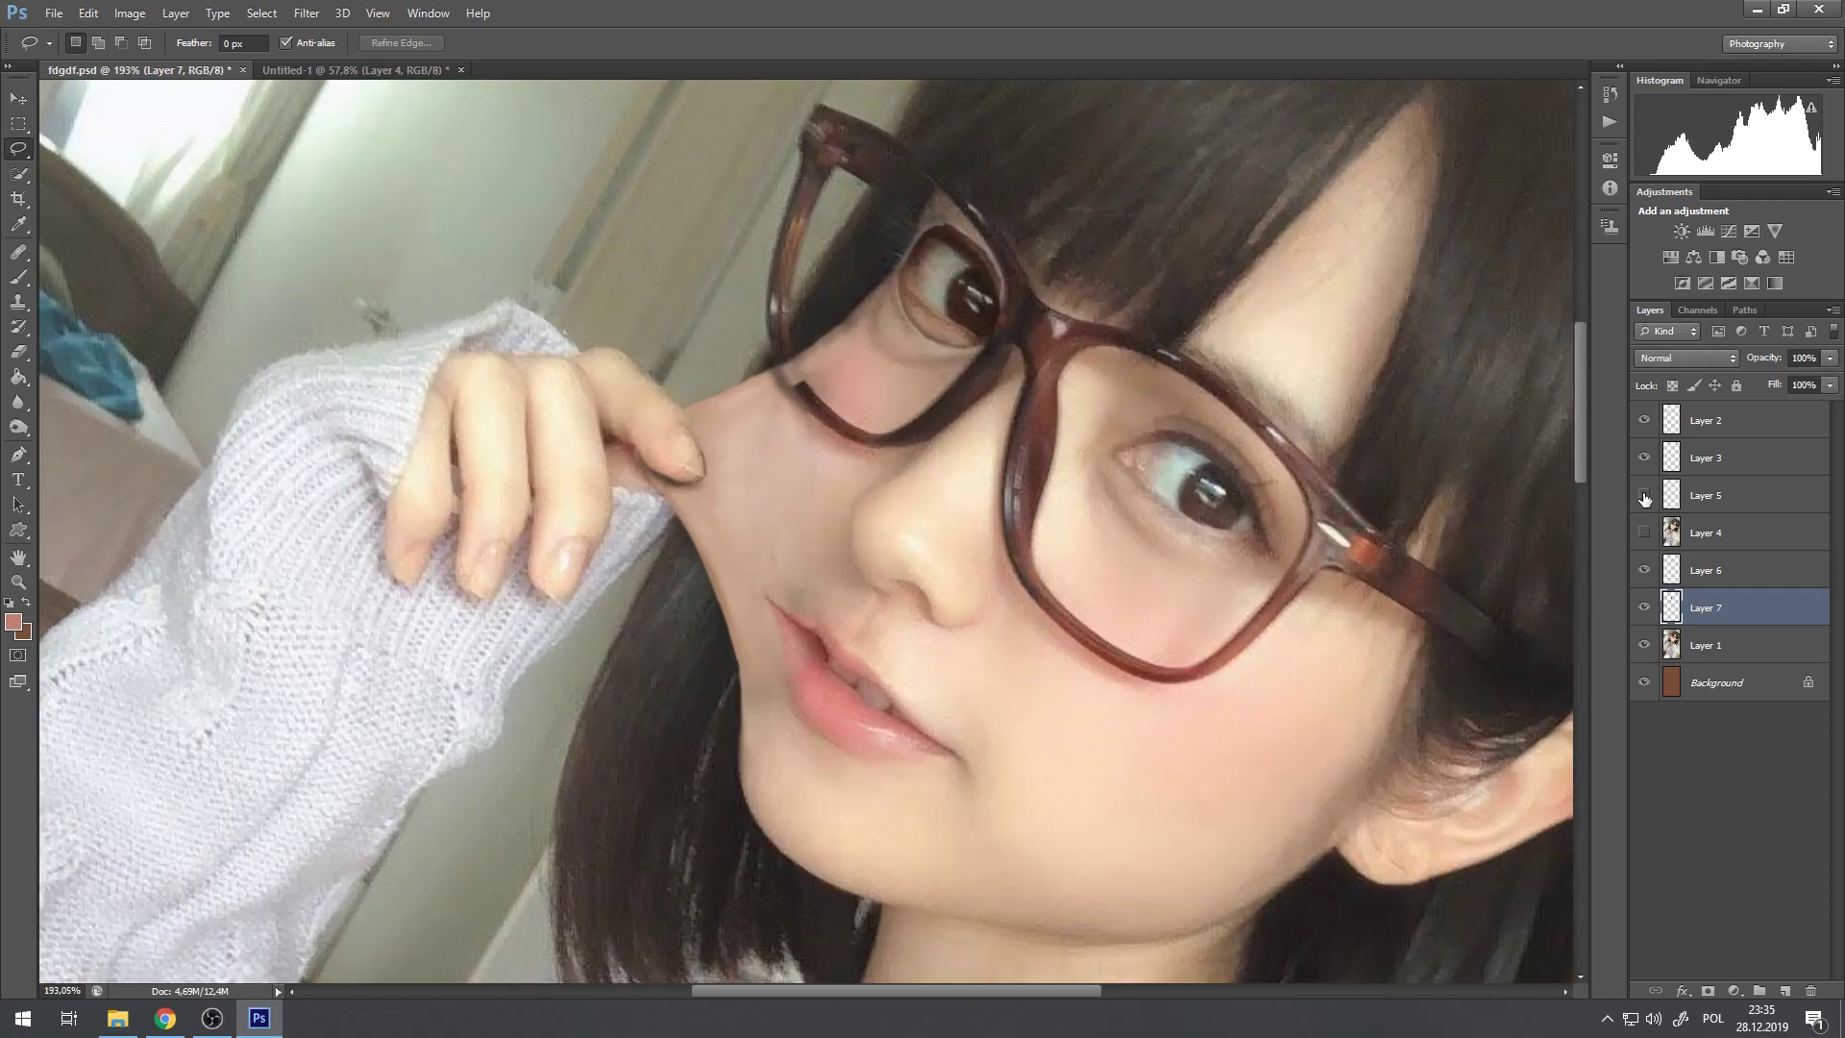
Step: Return to Untitled-1 and review the finished cheek stretch, fingers and glasses, alternating between detail and the whole portrait
left_click(286, 71)
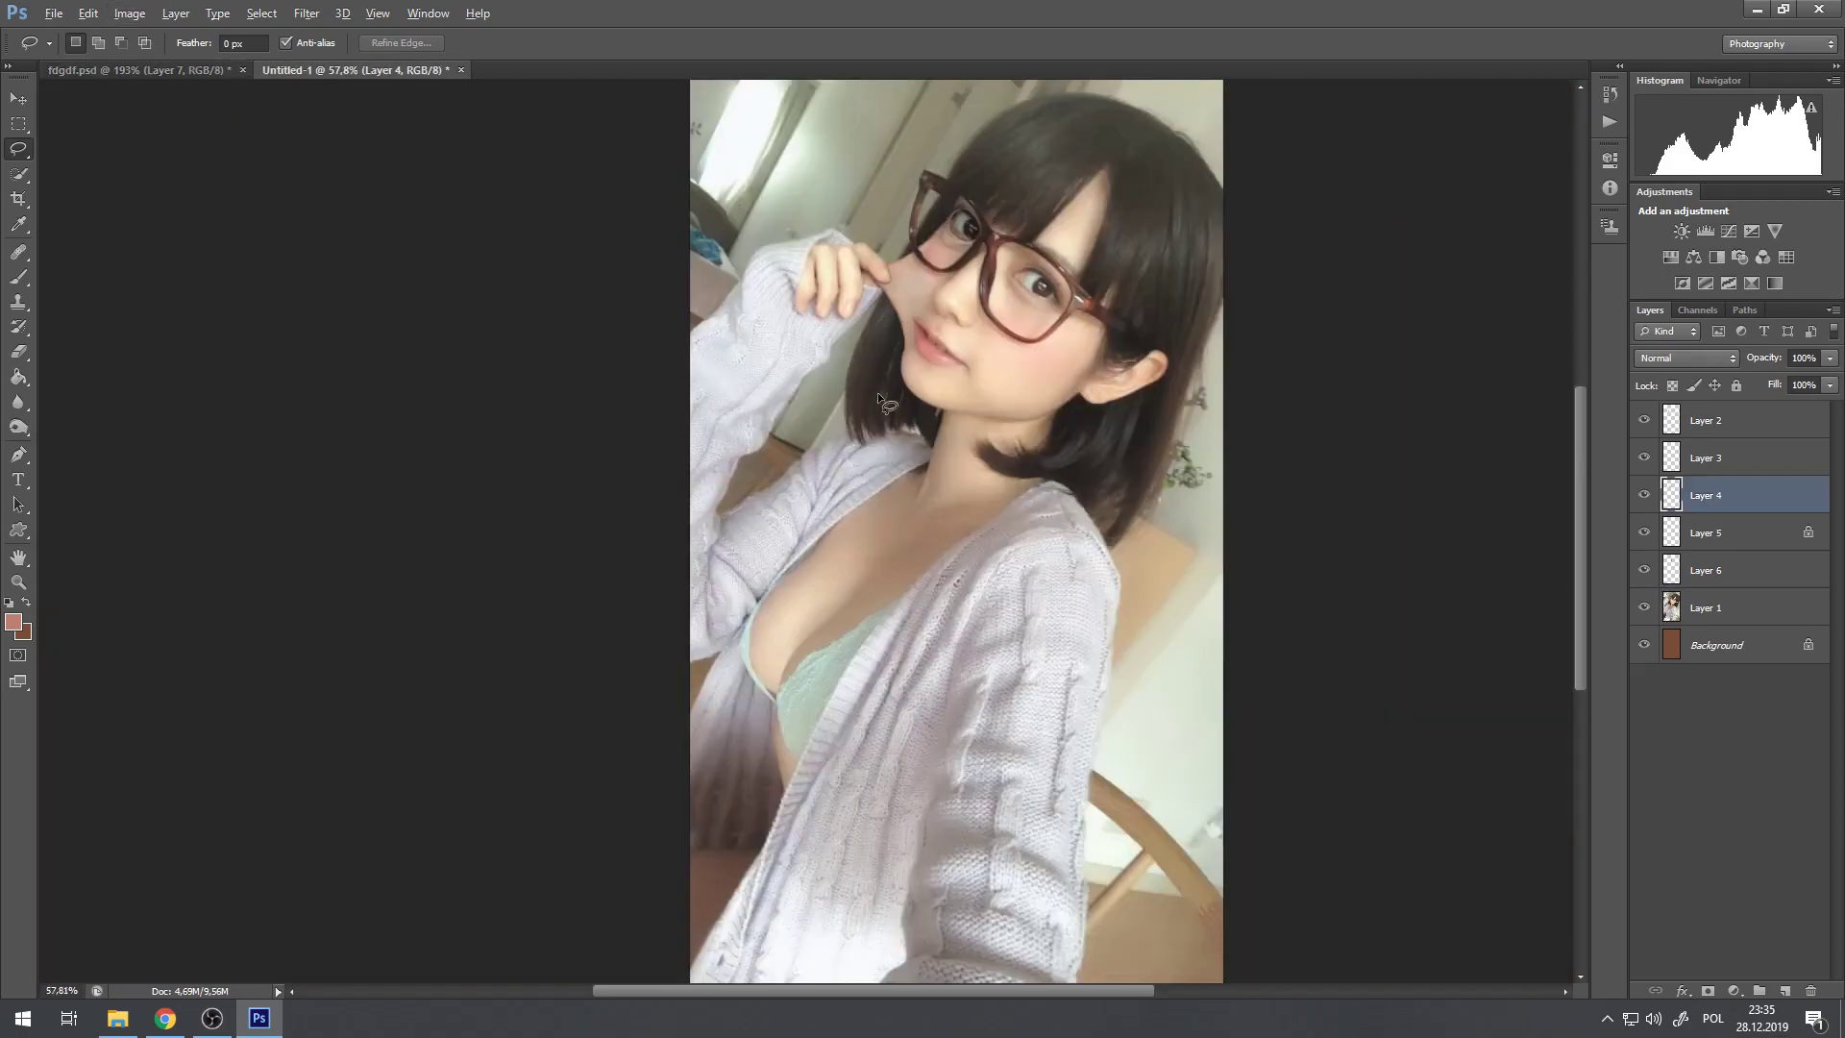
scroll(850, 392, "up", 6)
key("alt")
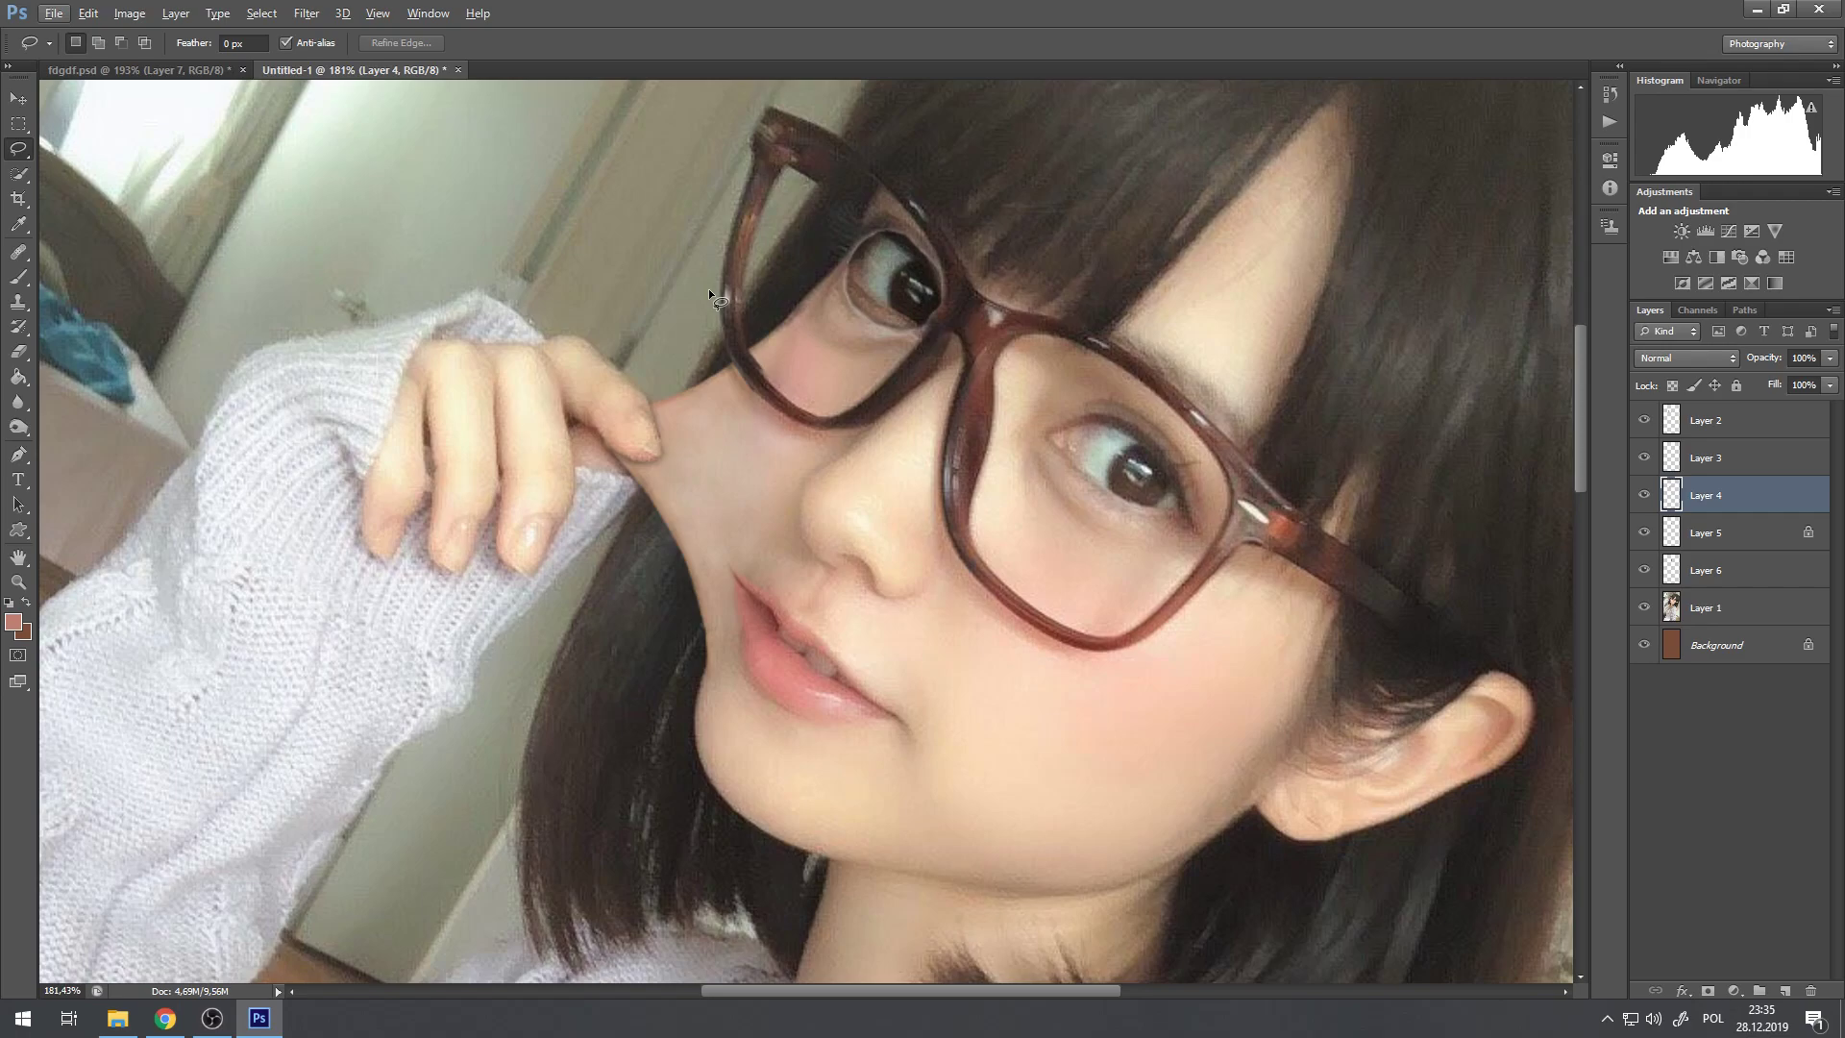
scroll(861, 348, "down", 5)
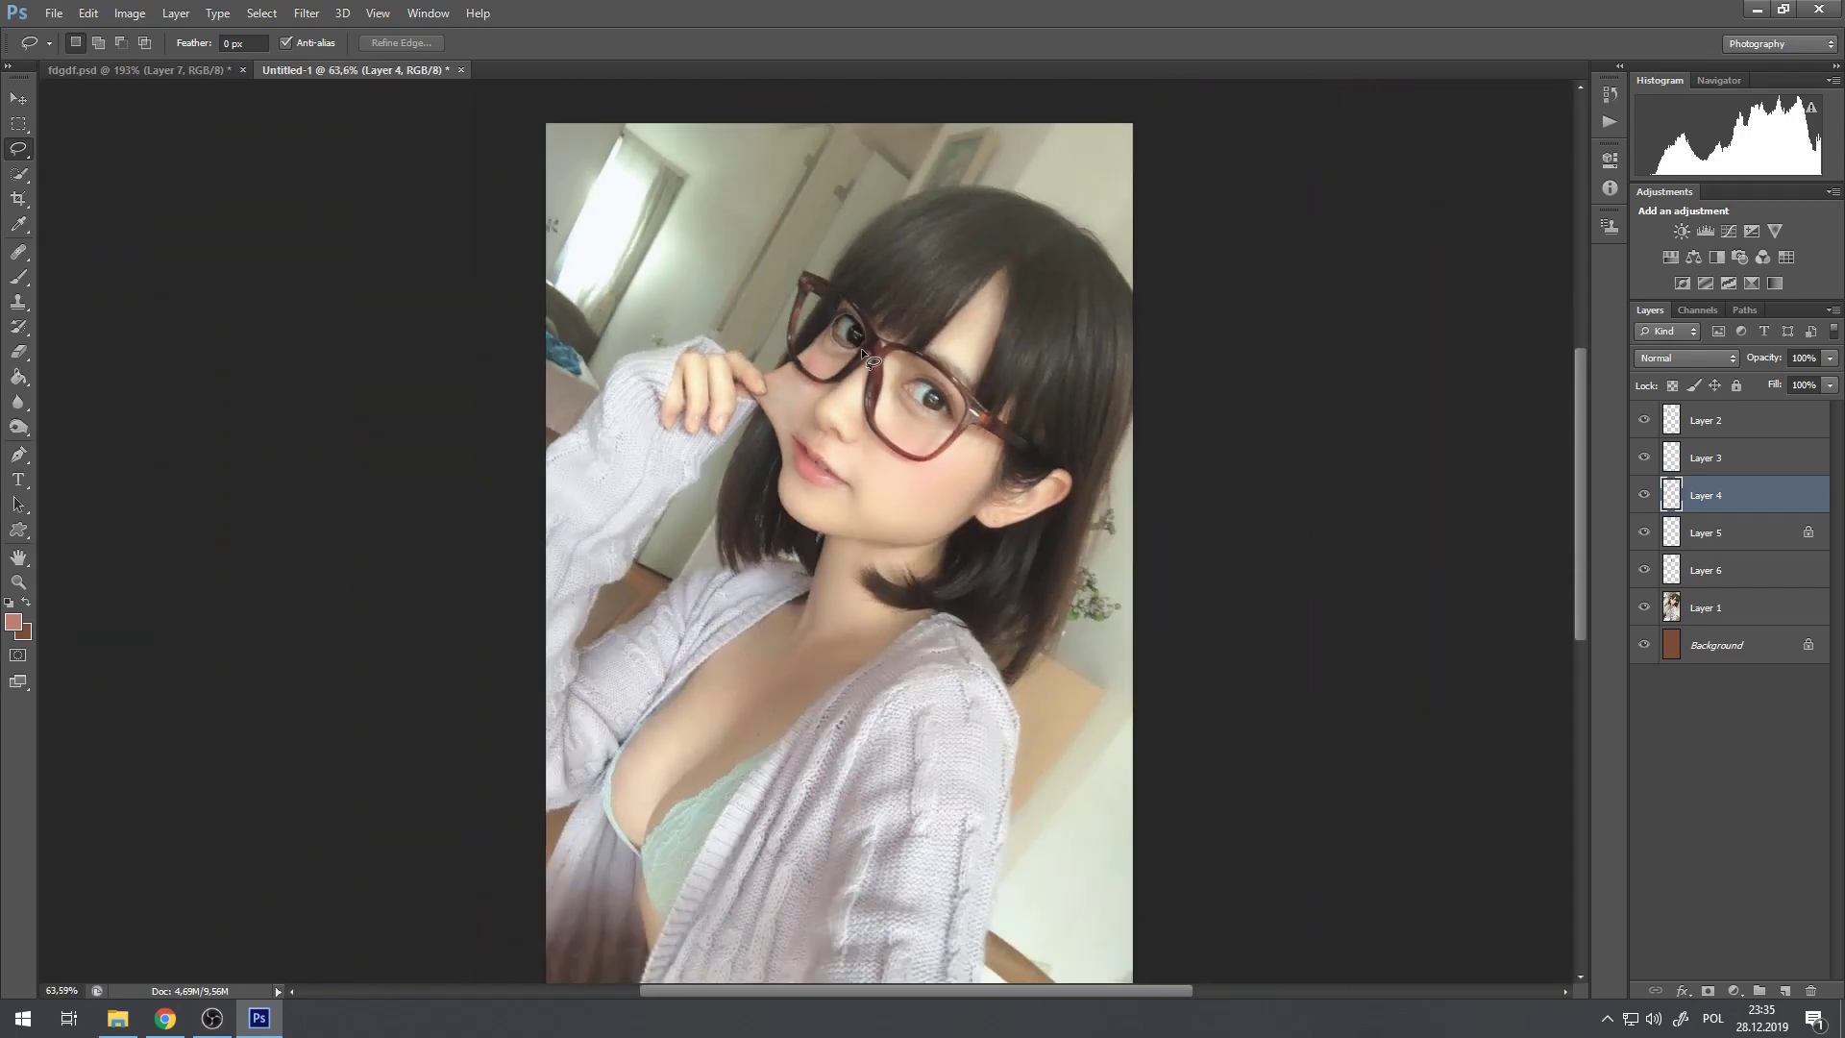
scroll(862, 348, "up", 2)
scroll(786, 360, "up", 3)
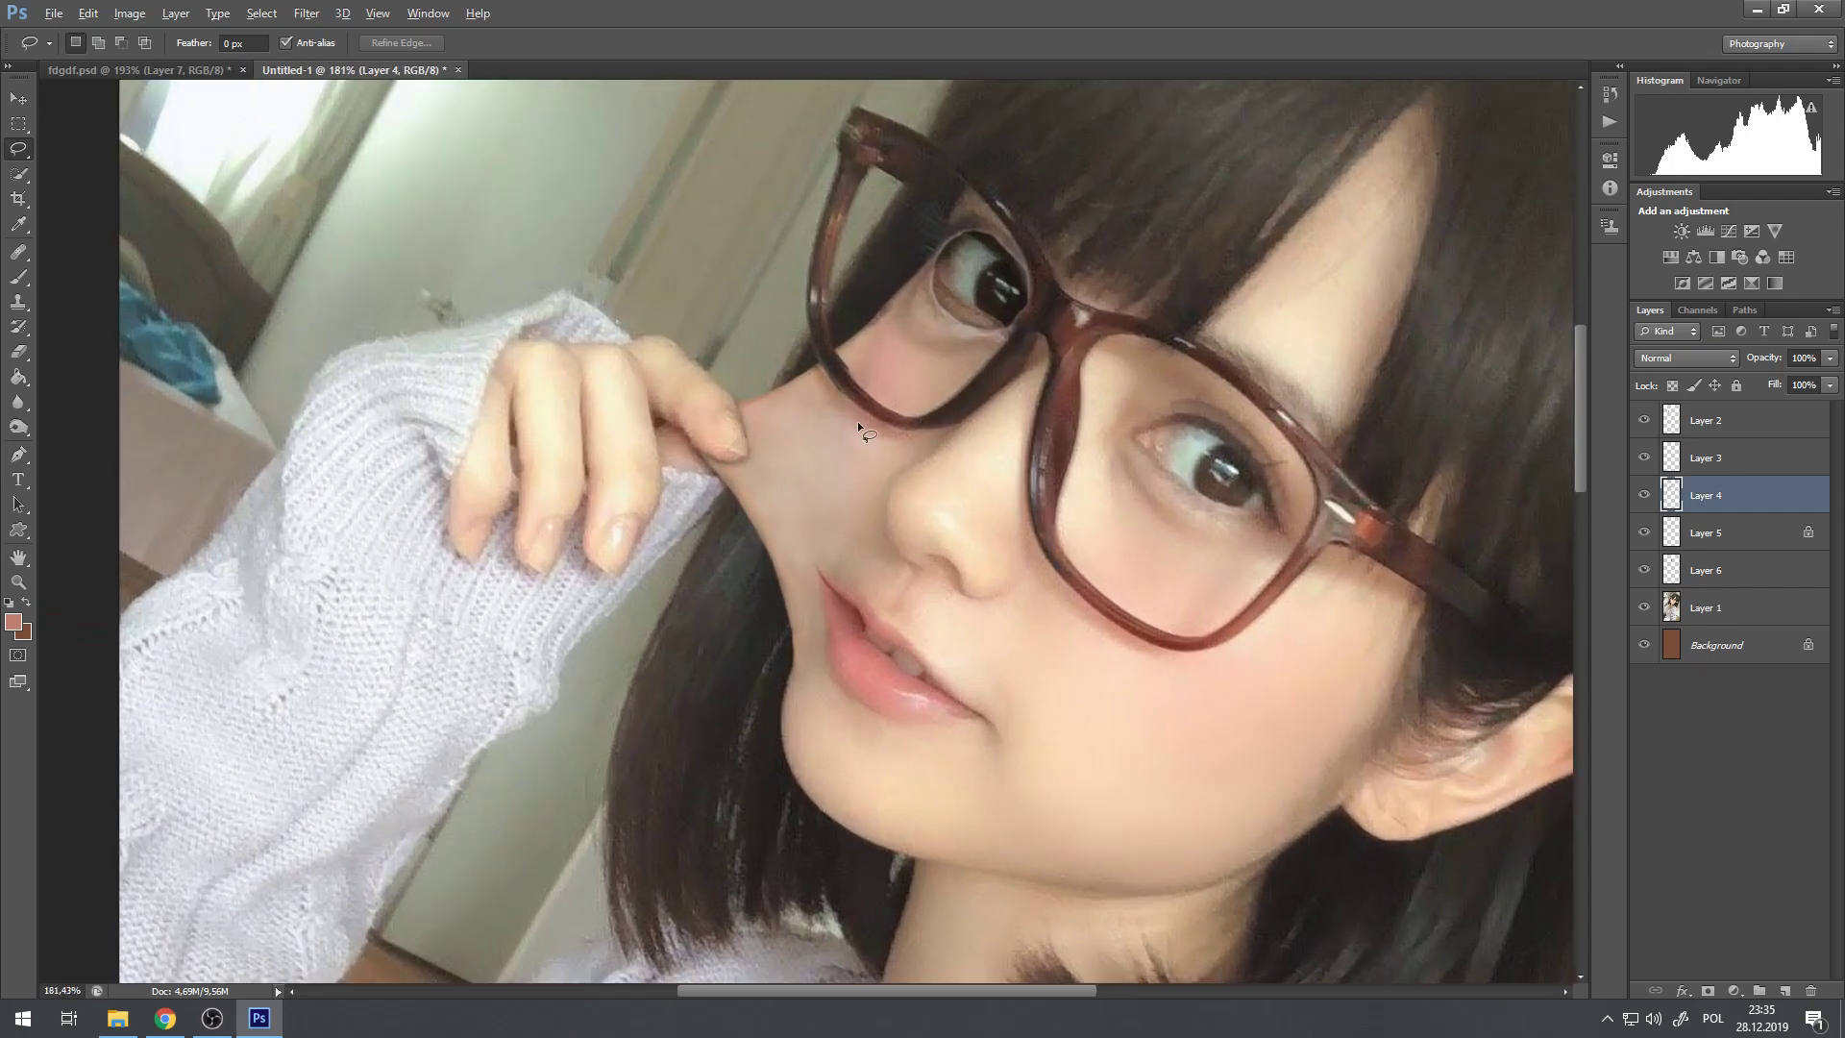
scroll(863, 419, "down", 4)
scroll(863, 417, "down", 1)
scroll(873, 412, "up", 5)
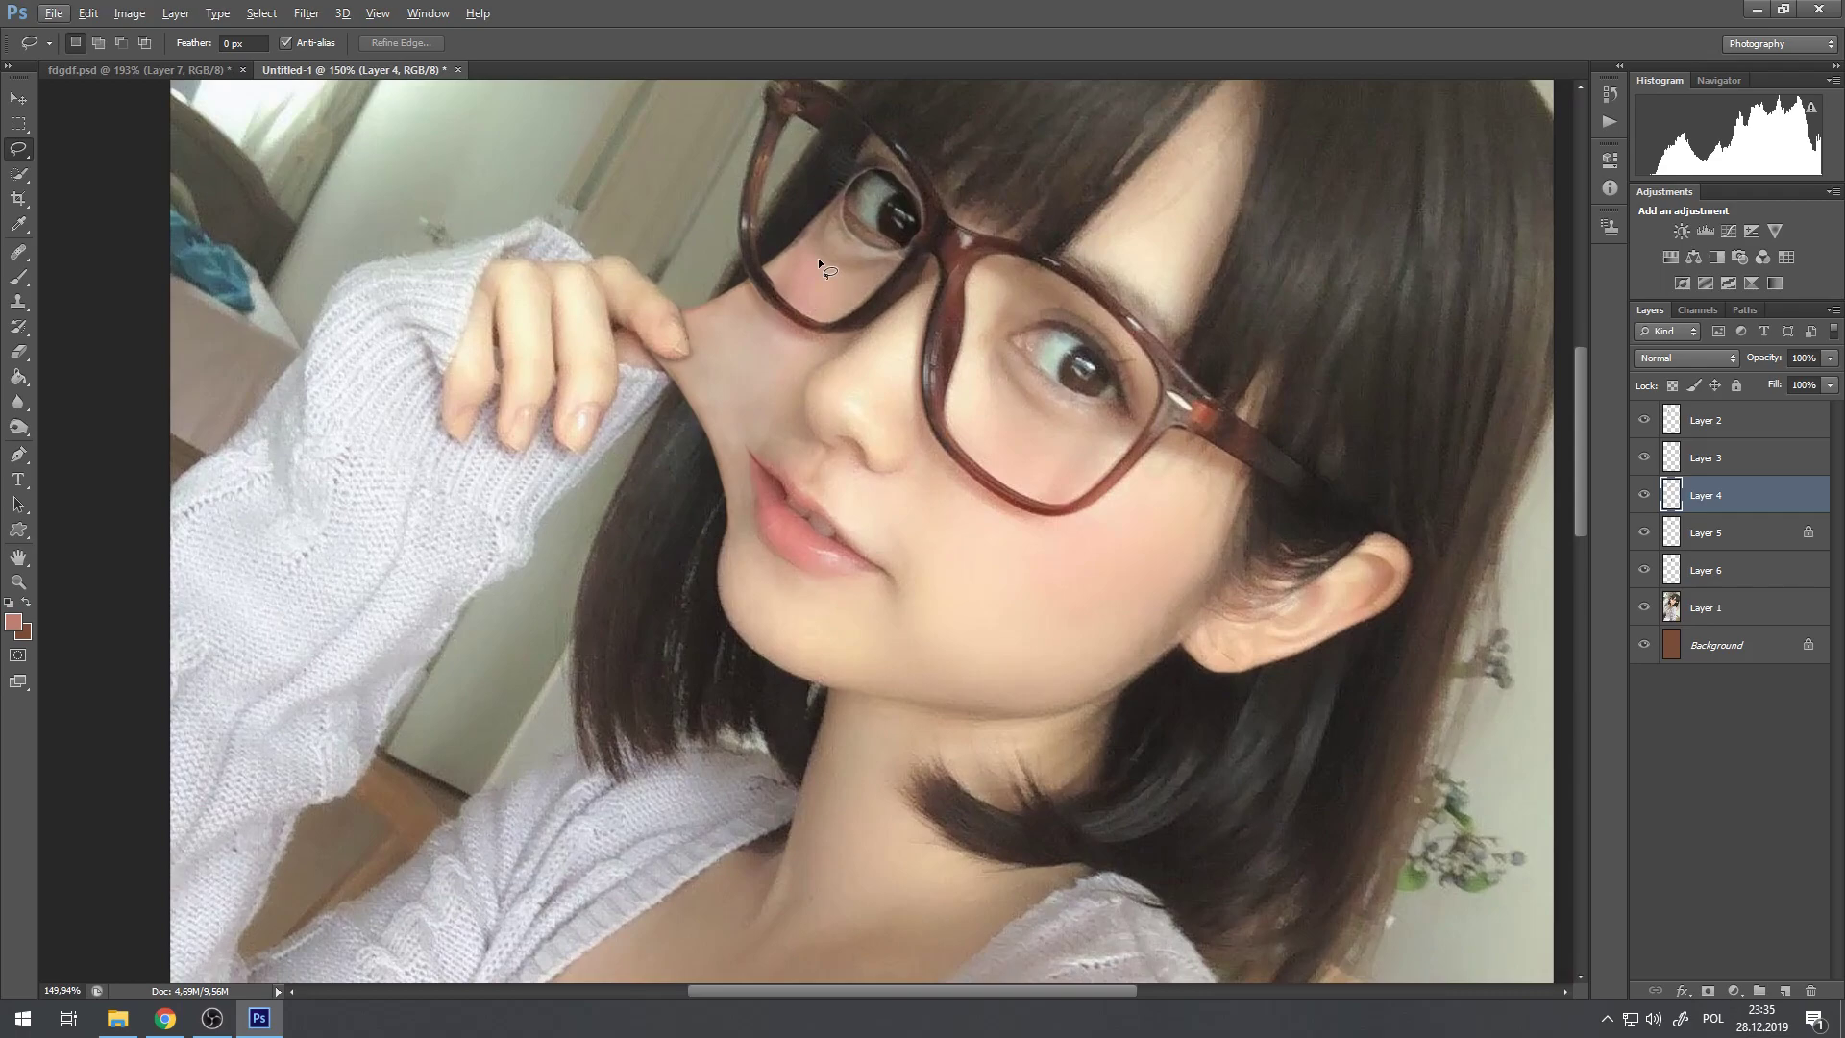
scroll(919, 279, "down", 5)
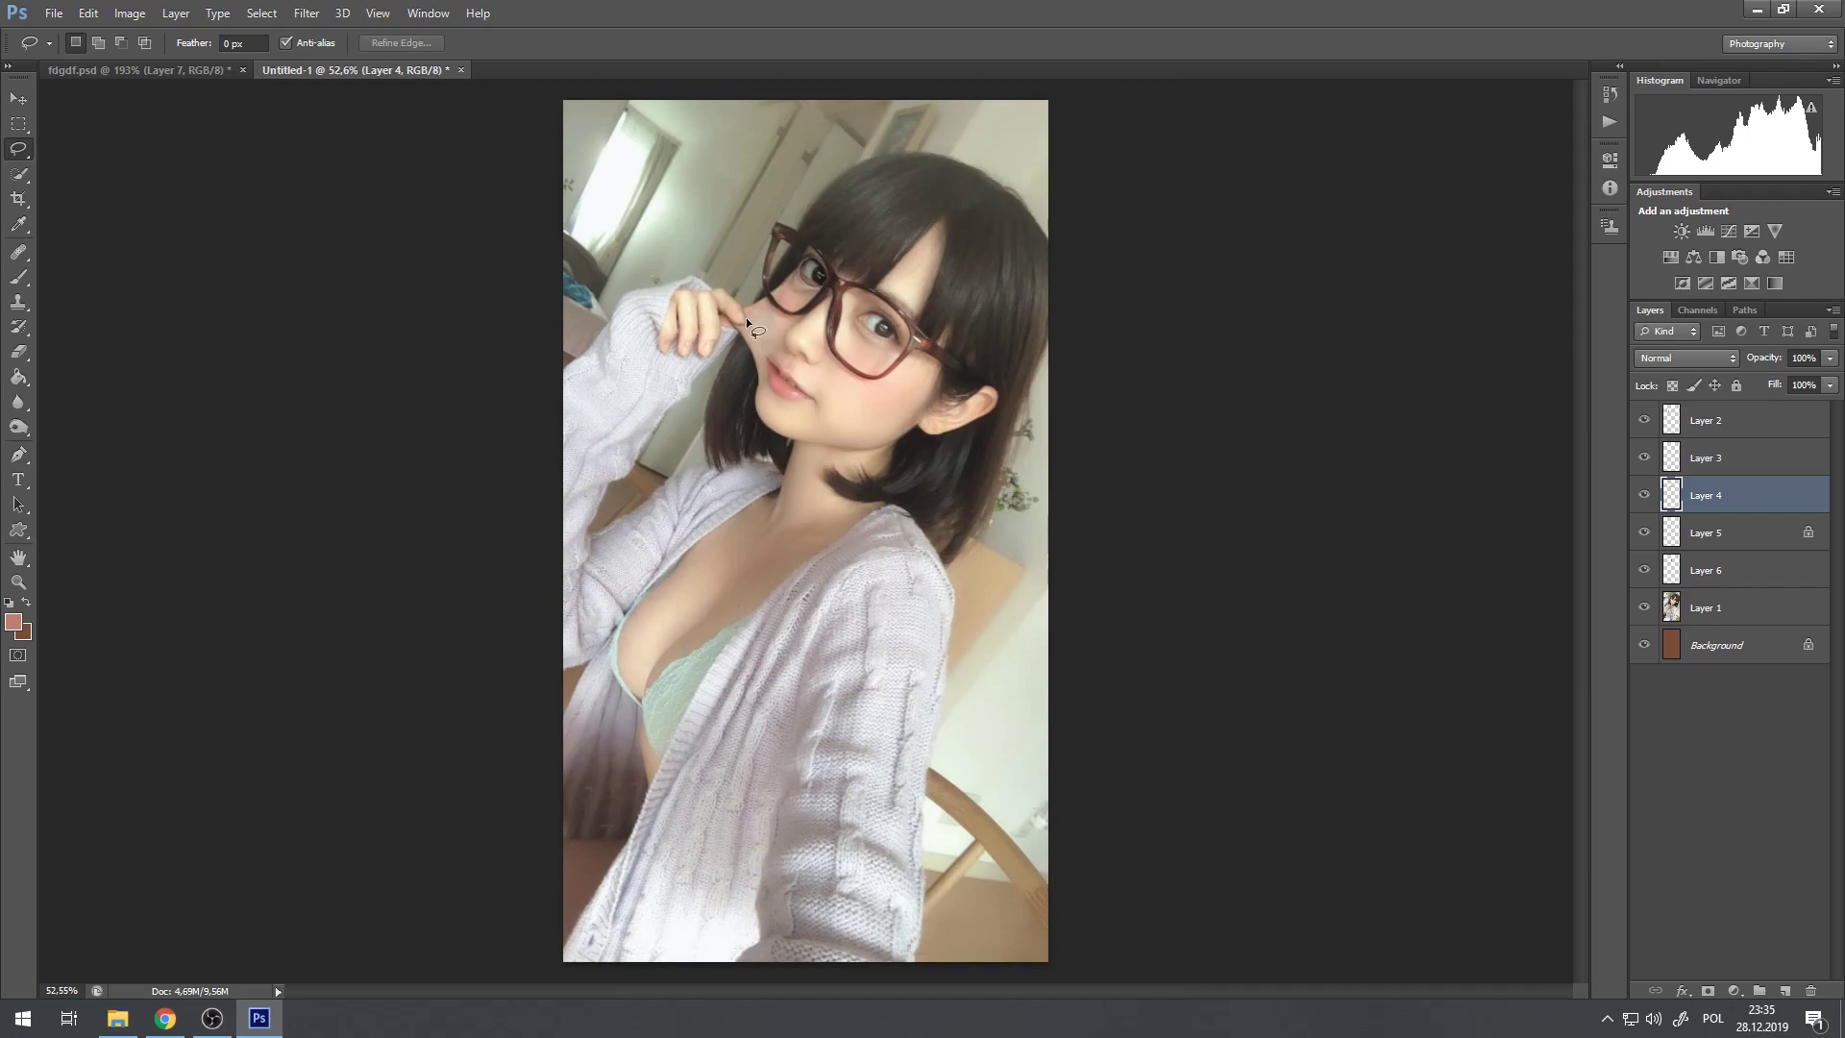
scroll(722, 290, "up", 5)
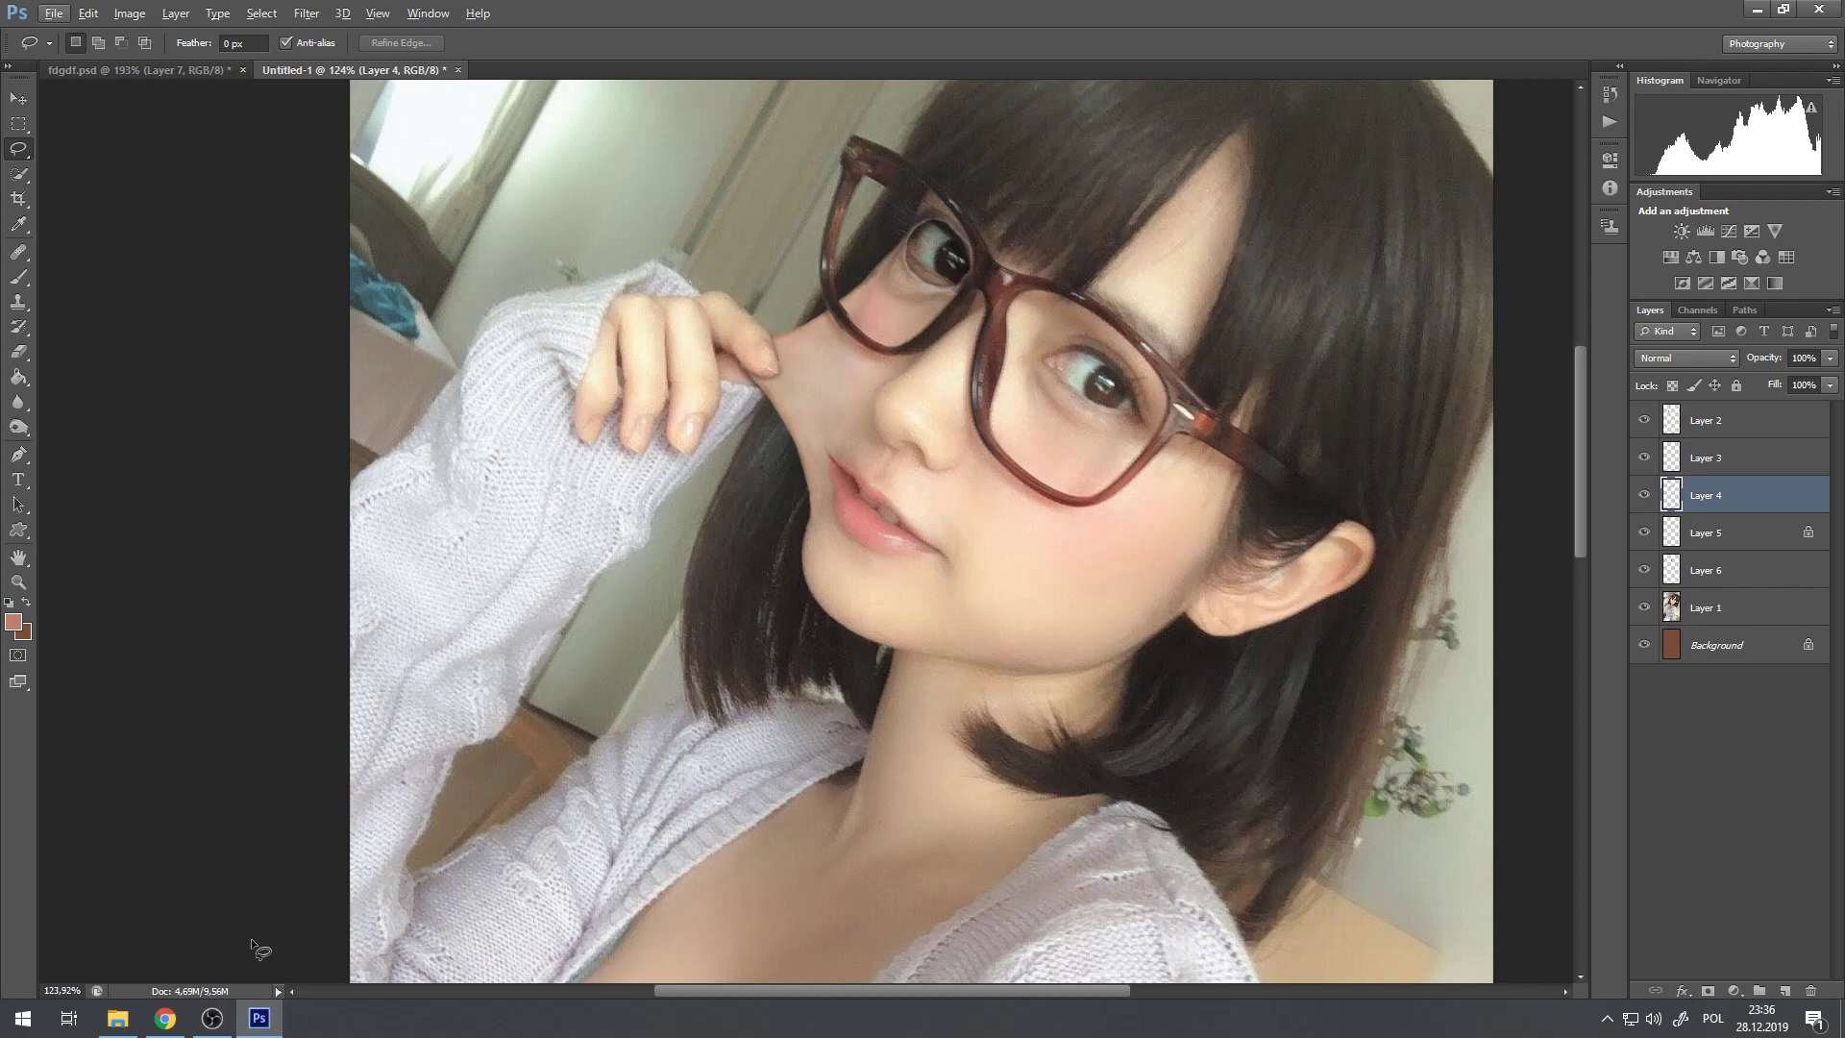
Step: Switch to the OBS window with the recording controls
left_click(212, 1018)
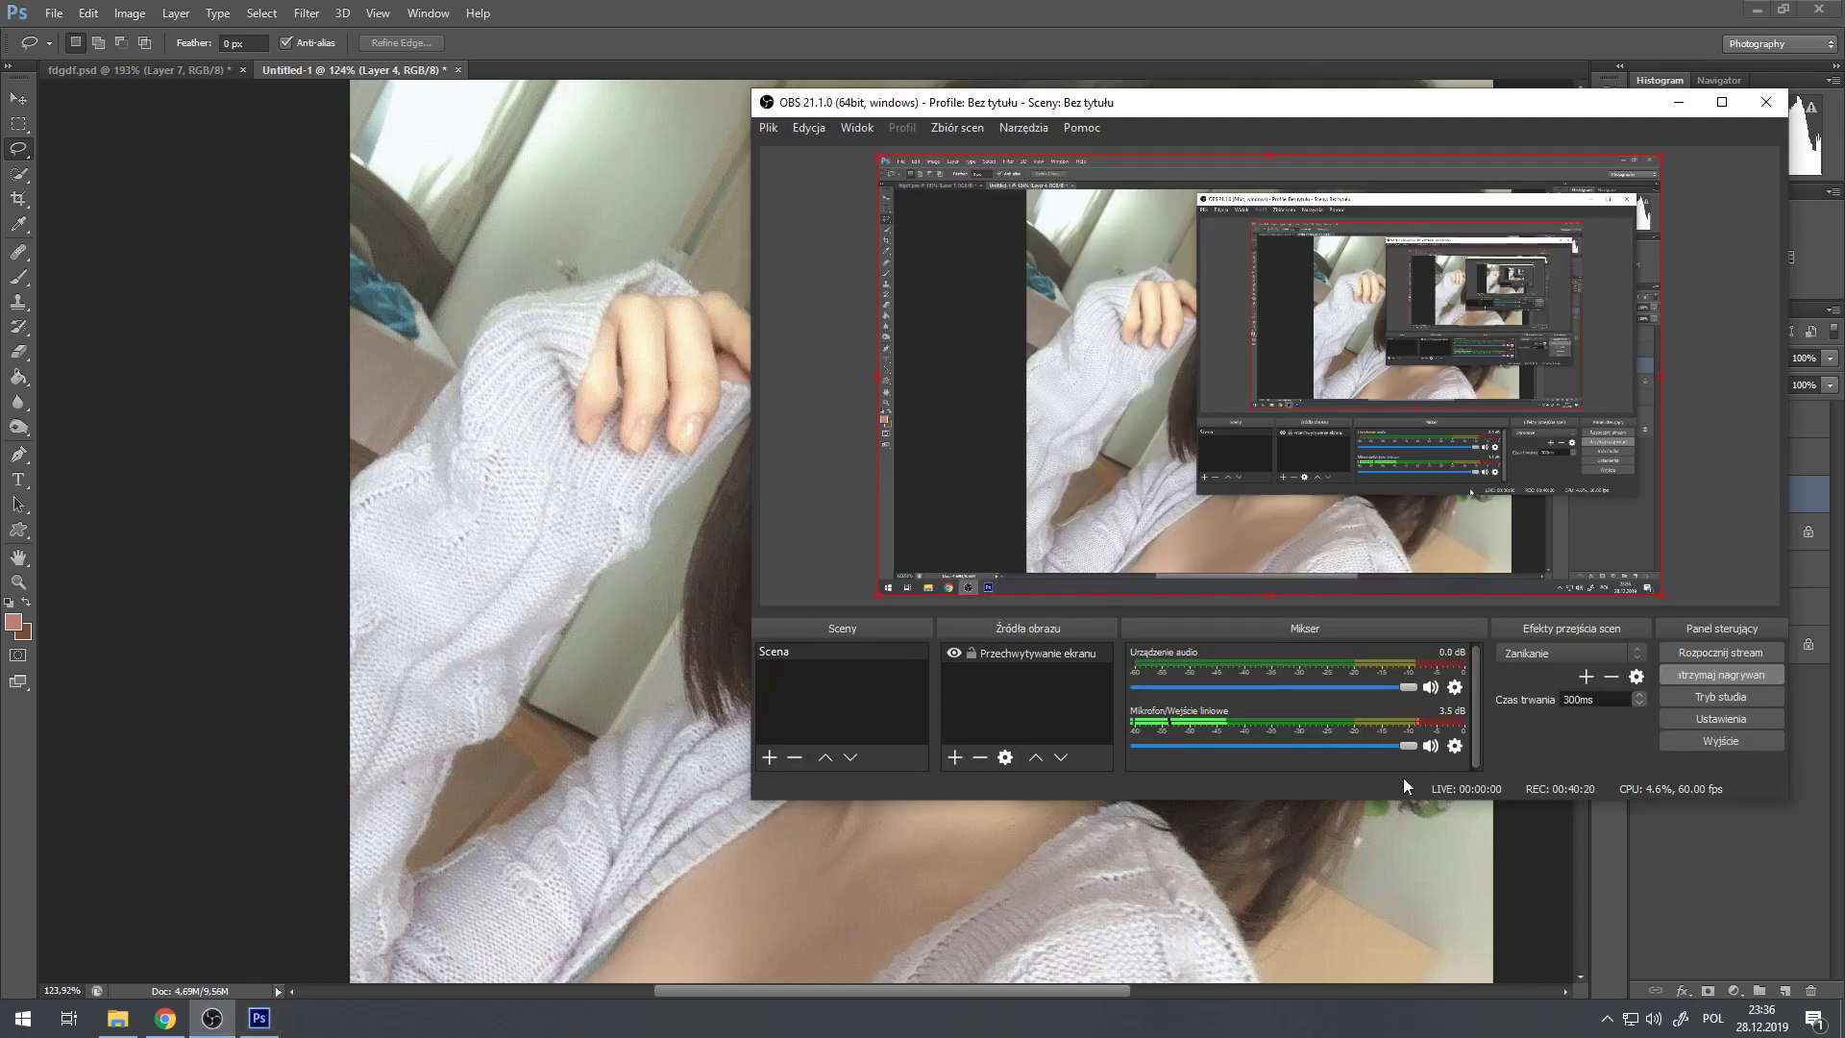